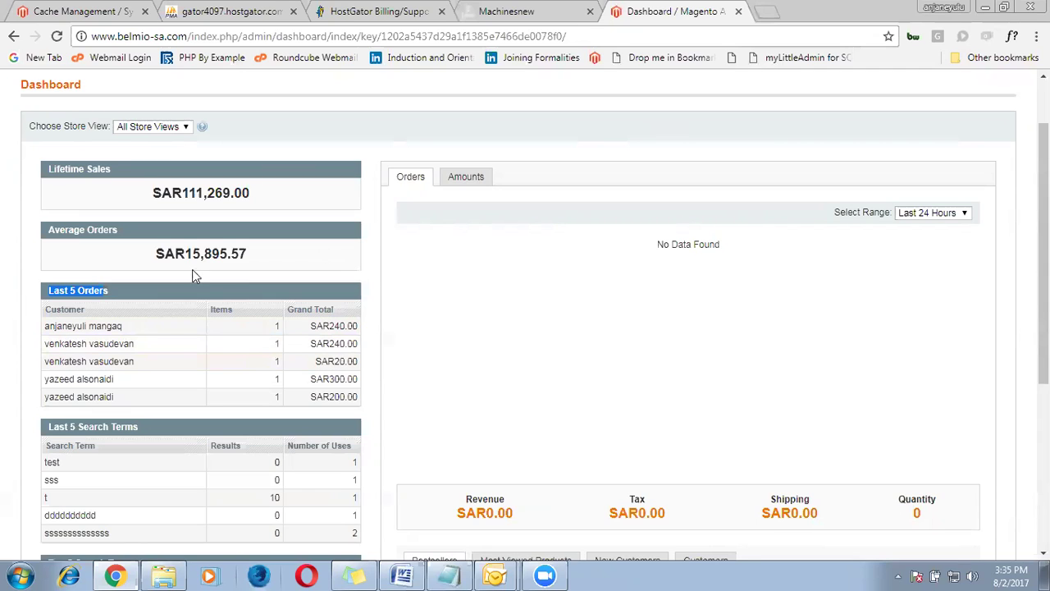
- Review the Last 5 Orders list, open a recent order's details, then check Last 5 Search Terms
left_click(56, 287)
left_click_drag(56, 286, 125, 285)
left_click(126, 289)
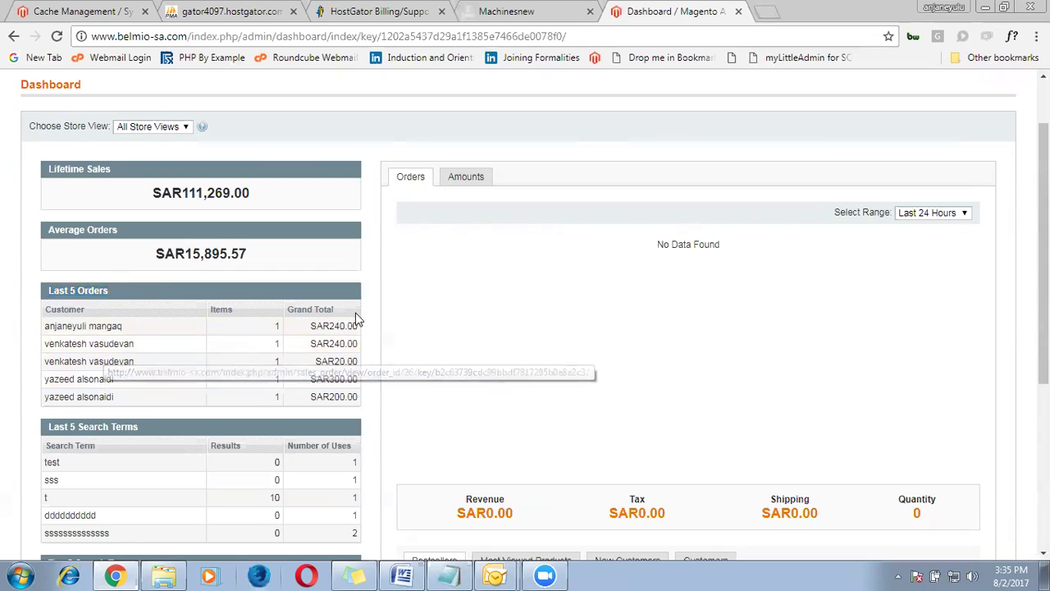
left_click(128, 331)
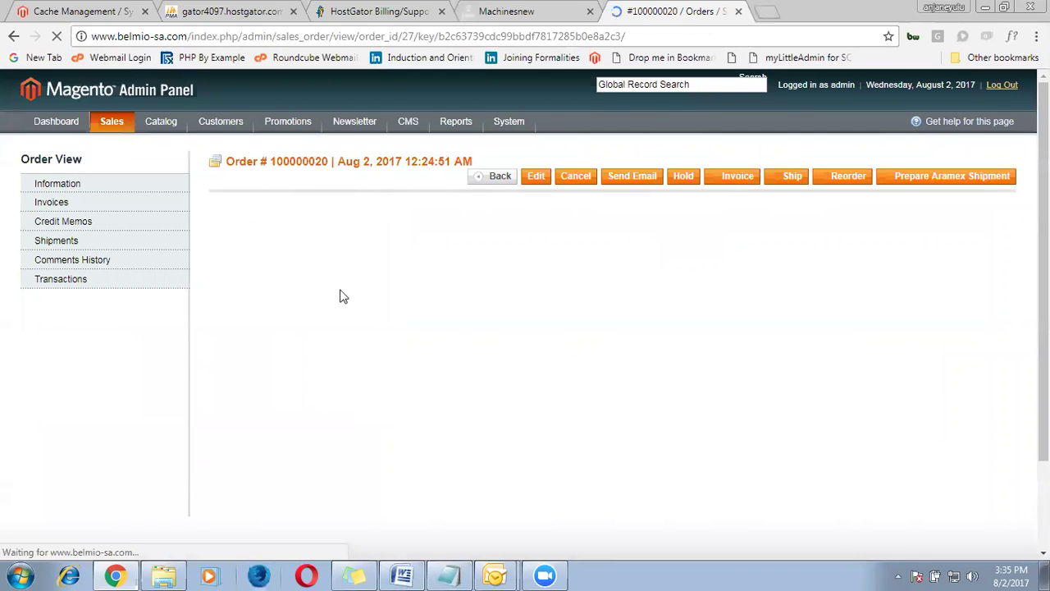
left_click(58, 124)
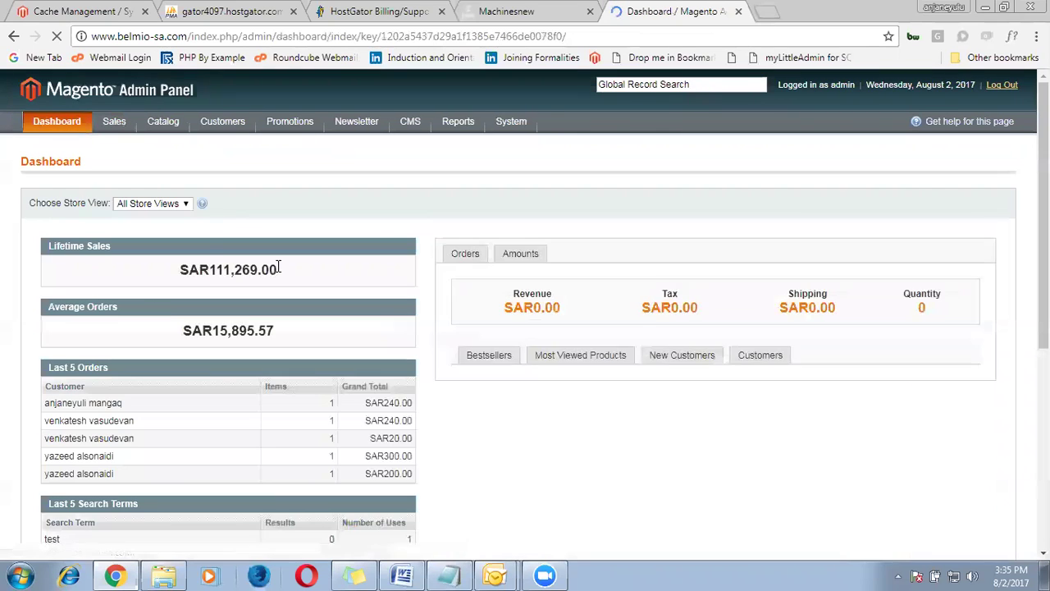
scroll(169, 408, "down", 2)
left_click_drag(47, 353, 139, 349)
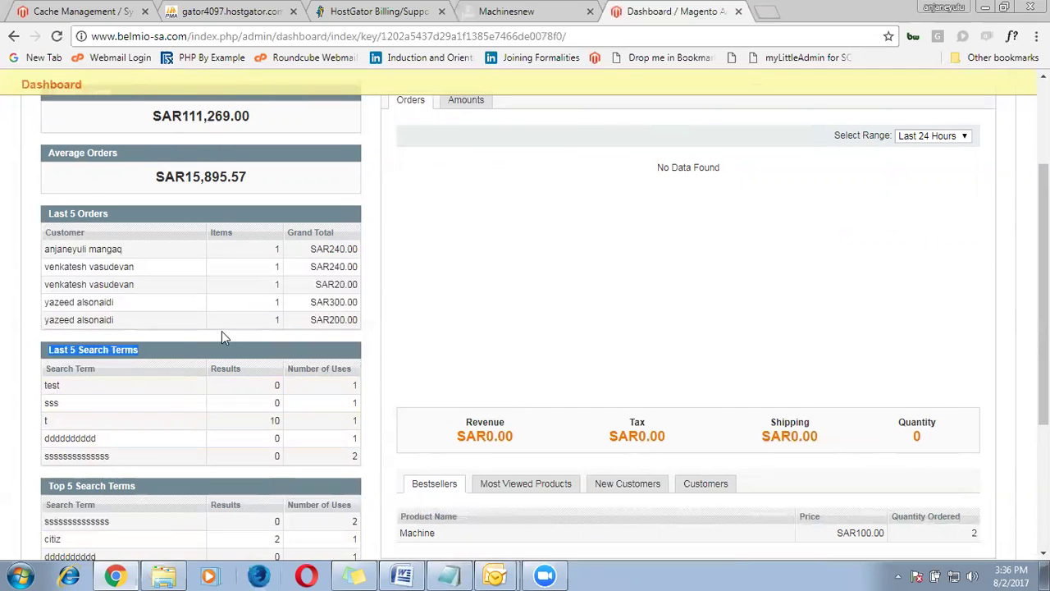
scroll(222, 351, "down", 3)
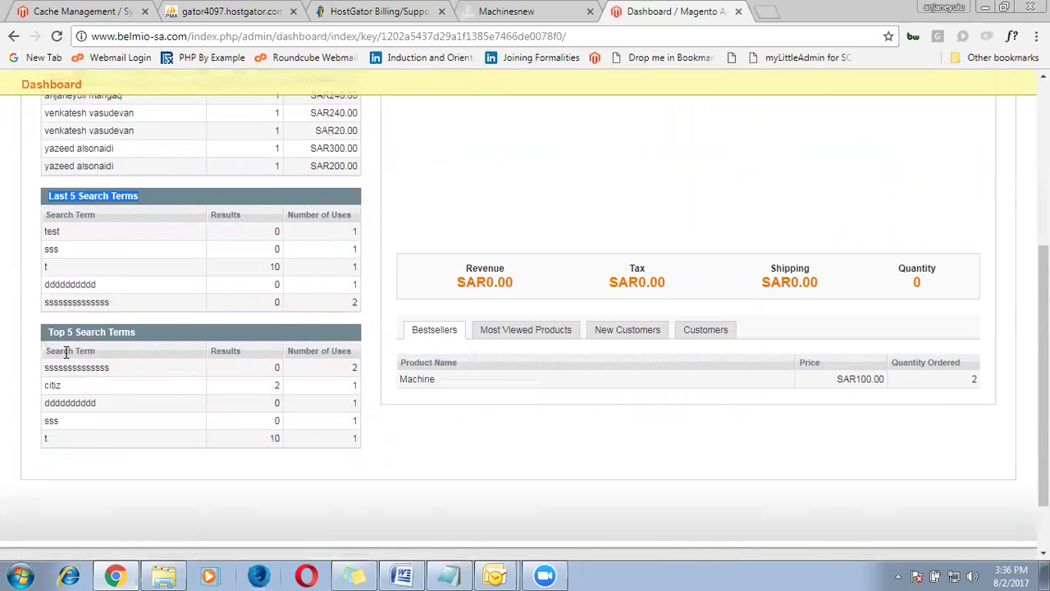
scroll(222, 339, "up", 3)
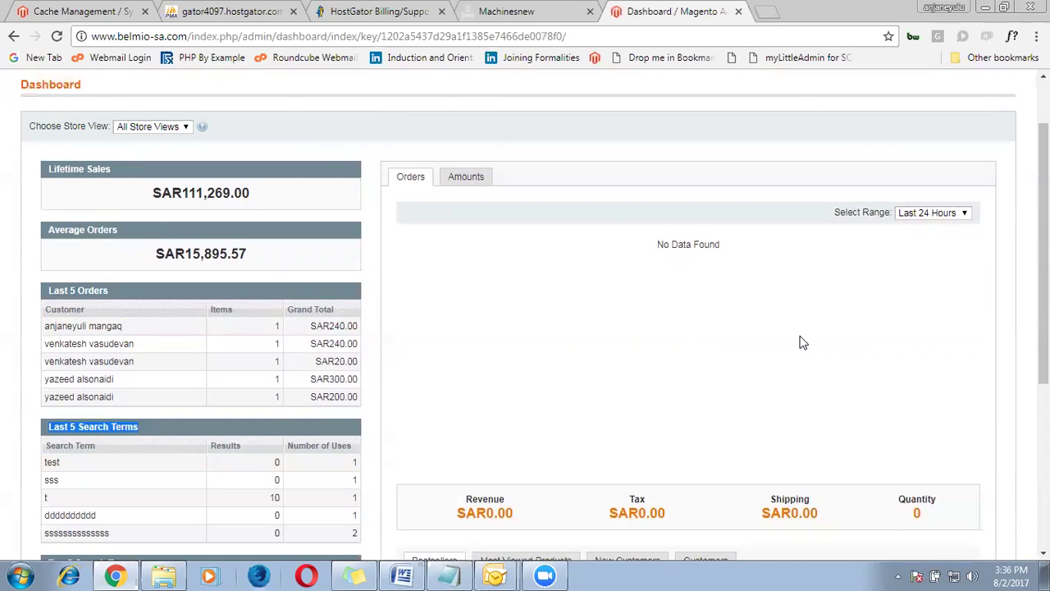
- Change the orders chart range to Last 7 Days, then to year to date (YTD)
left_click_drag(664, 244, 741, 259)
left_click(741, 260)
left_click(933, 215)
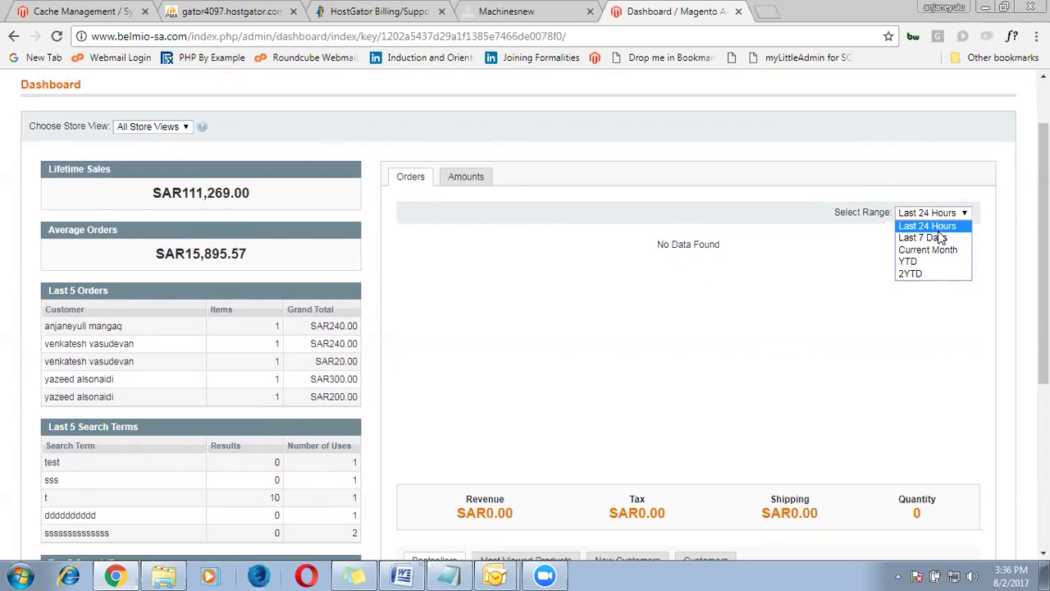
left_click(939, 238)
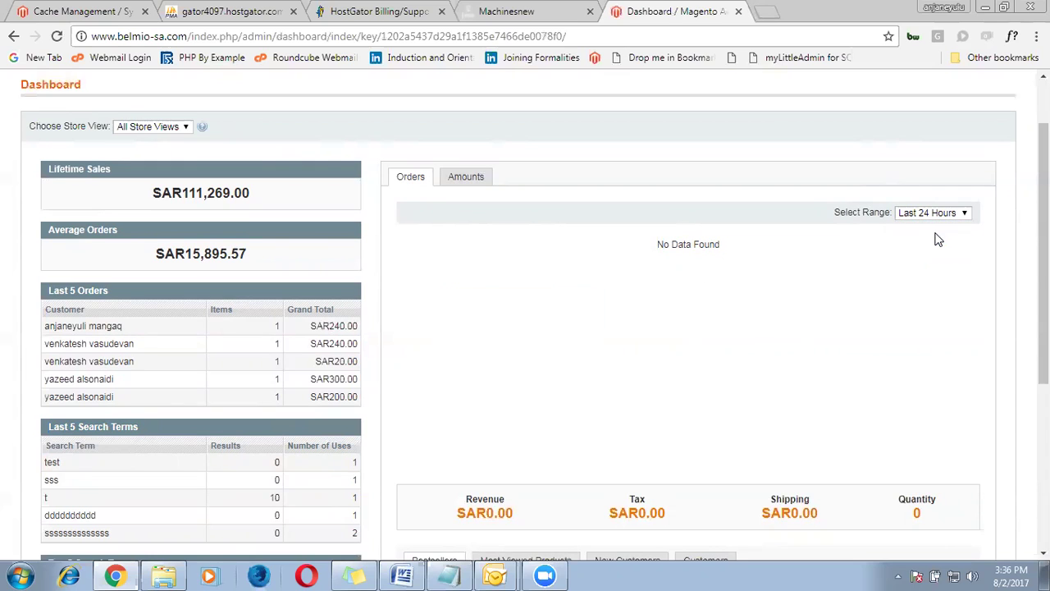
left_click(937, 211)
left_click(929, 260)
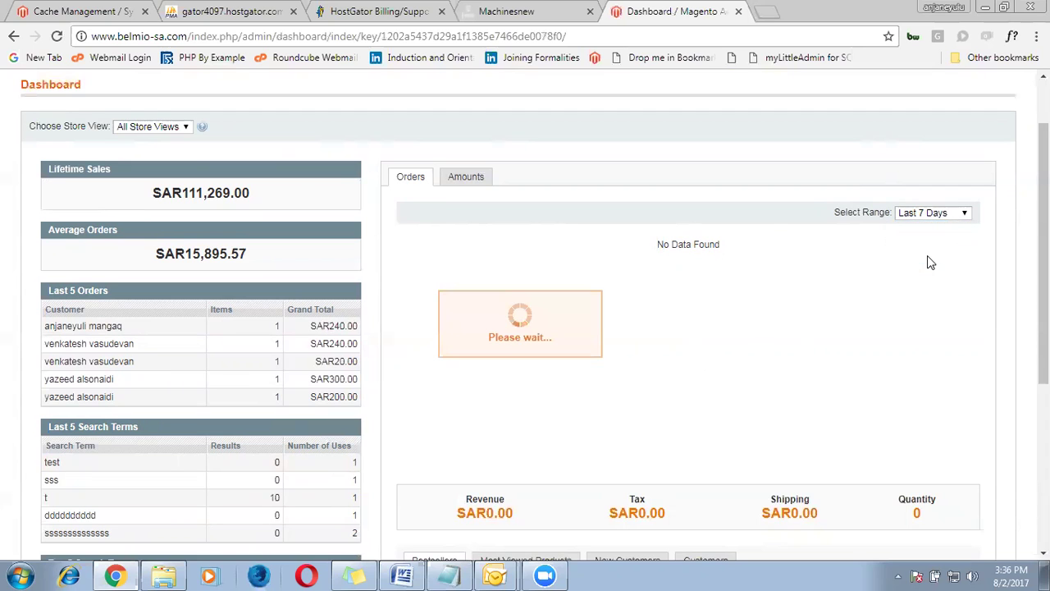
key("Down")
key("Down")
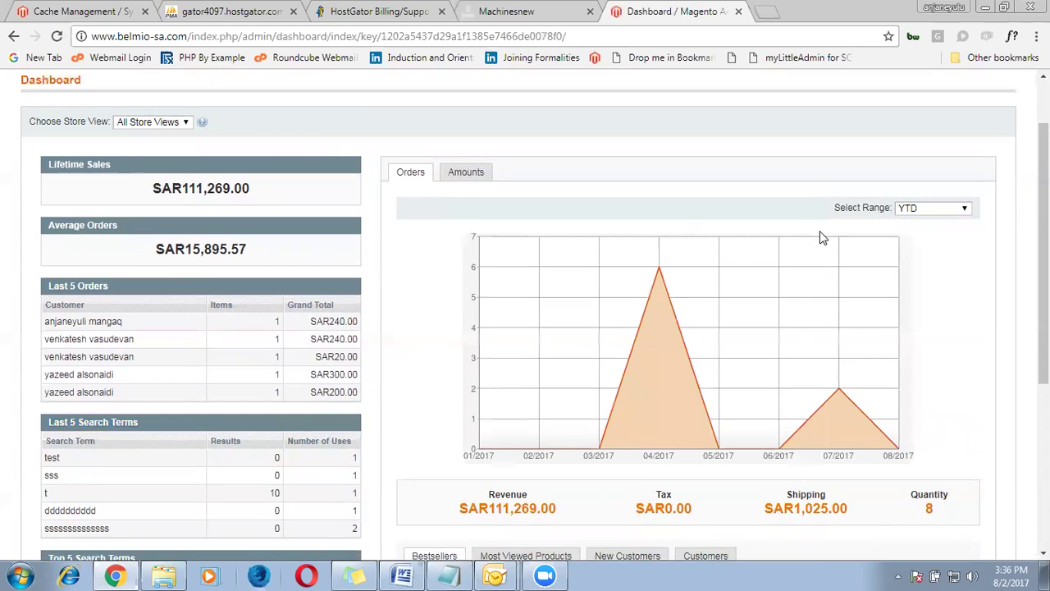
- Point out the totals: revenue SAR111,269.00, tax SAR0.00, shipping SAR1,025.00, quantity 8
scroll(823, 238, "down", 1)
scroll(469, 299, "up", 2)
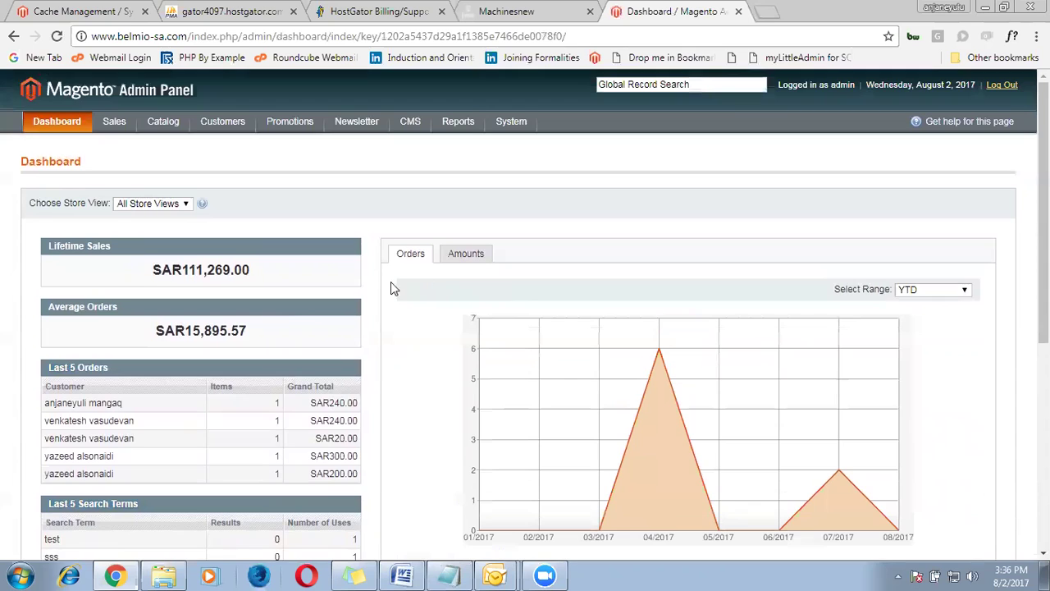
scroll(391, 281, "down", 1)
scroll(384, 286, "down", 1)
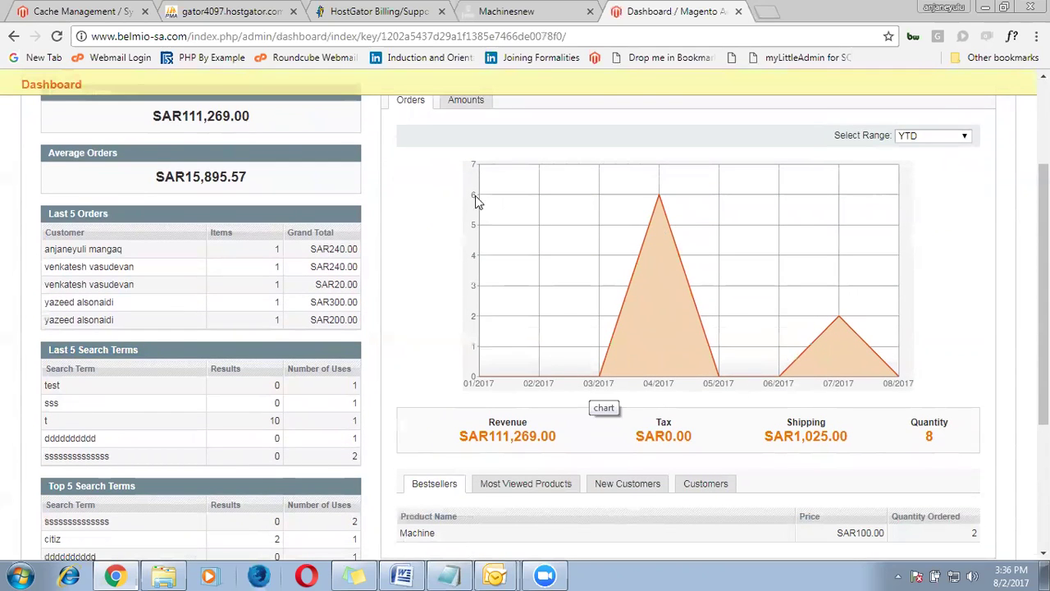
double_click(508, 421)
double_click(663, 422)
left_click(791, 422)
double_click(799, 422)
double_click(921, 422)
scroll(943, 357, "down", 2)
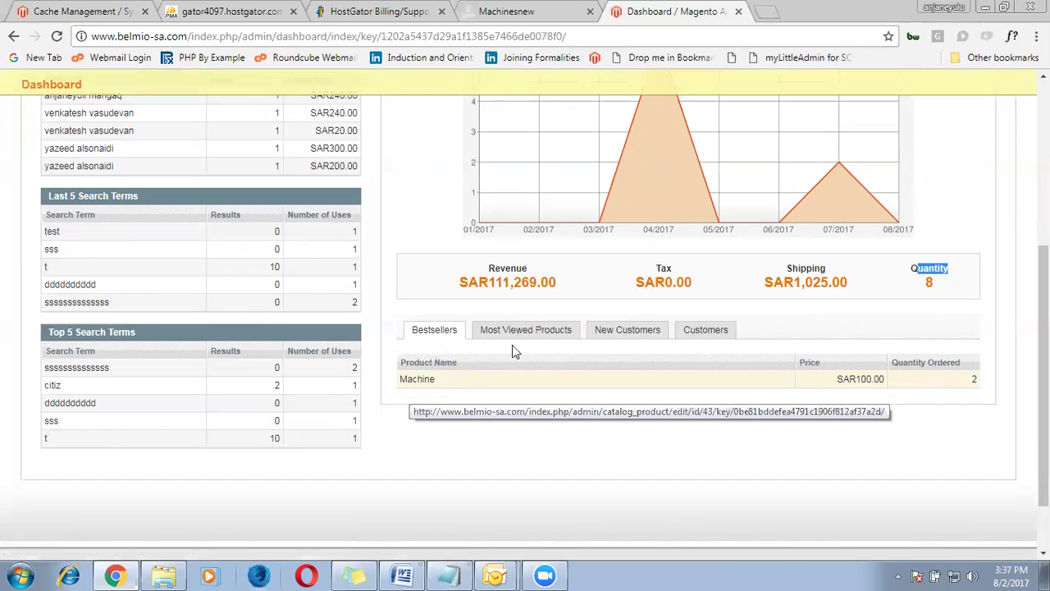
- Browse the Most Viewed Products and New Customers lists, ending on the top Customers list
left_click(529, 329)
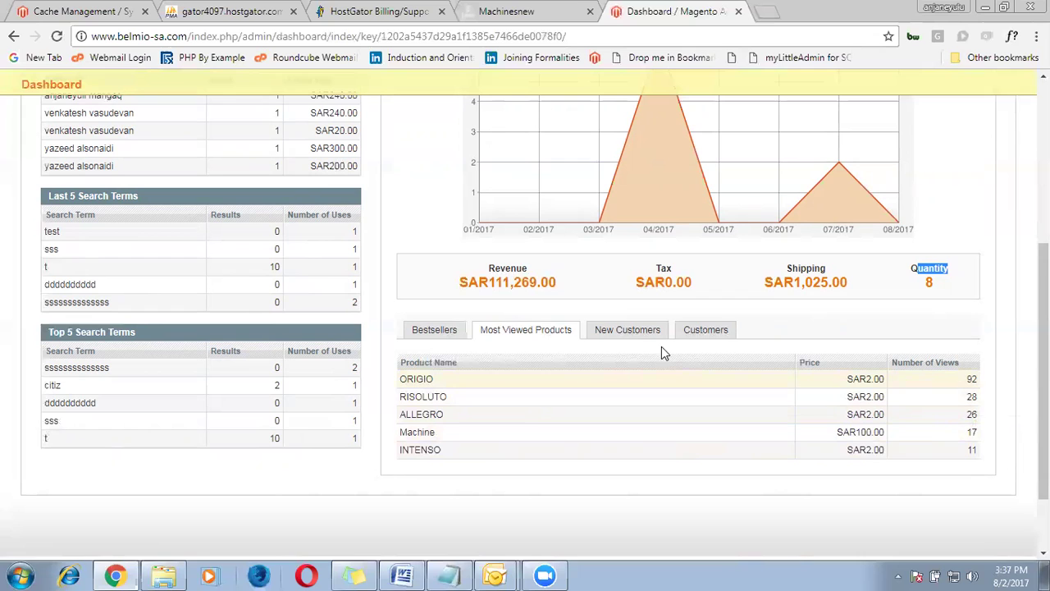
left_click(629, 332)
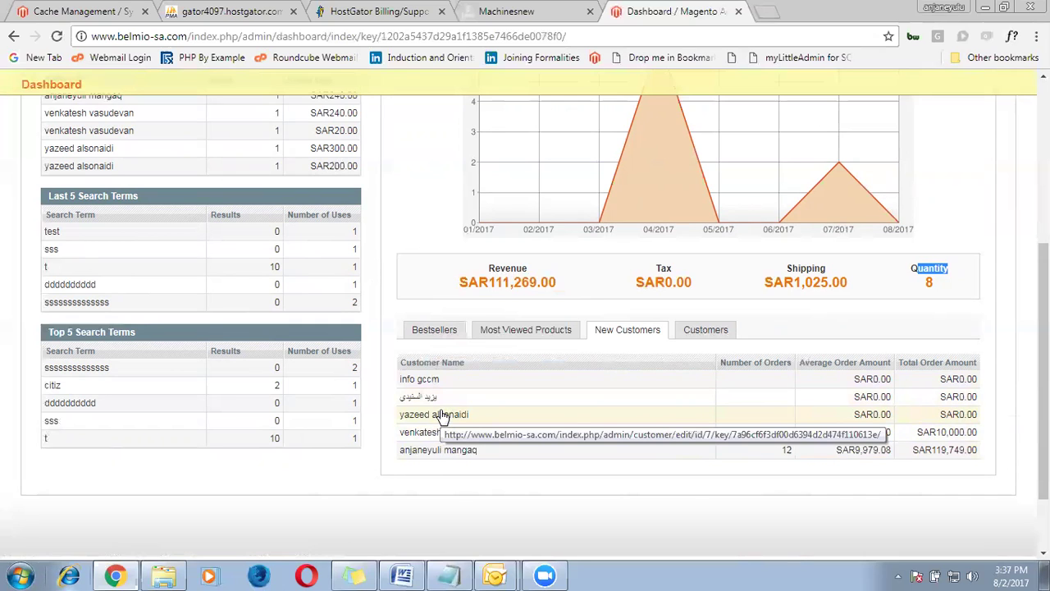
left_click(692, 331)
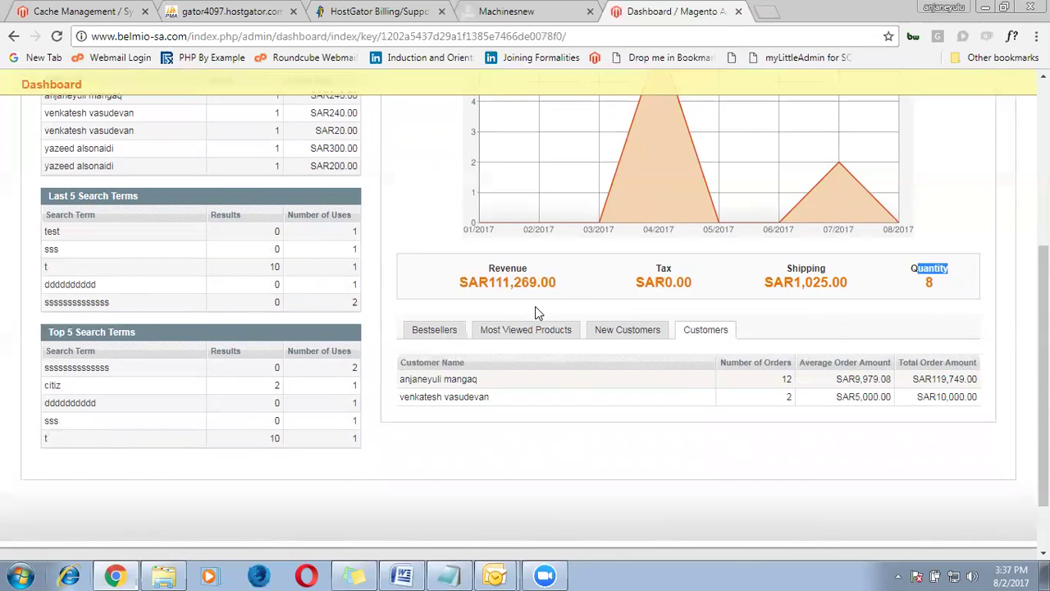
- Chart sales amounts instead of orders, then switch the chart back to order counts
scroll(558, 305, "up", 4)
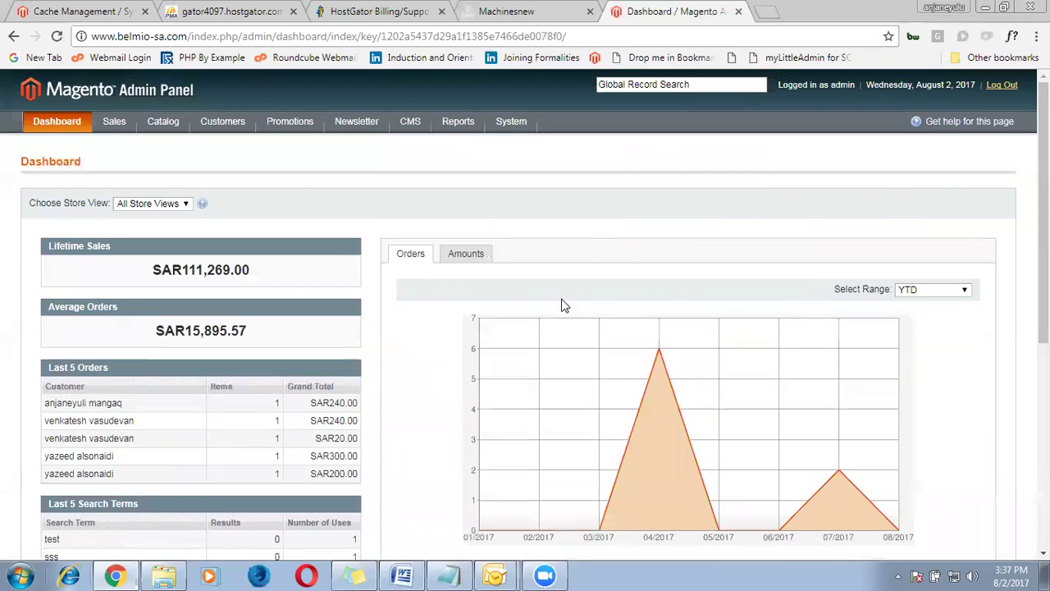
left_click(461, 259)
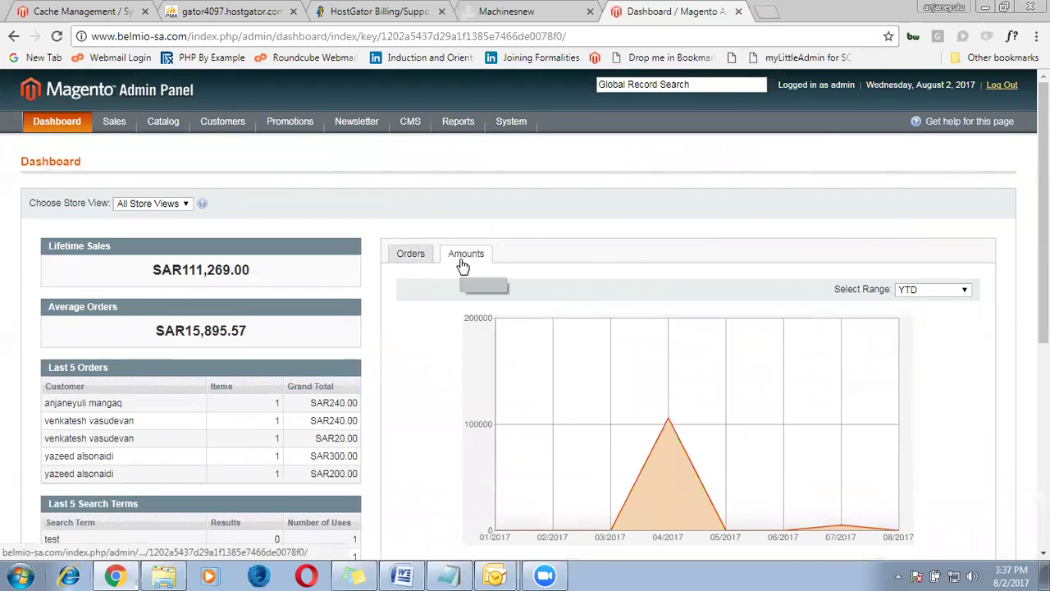
scroll(500, 263, "down", 2)
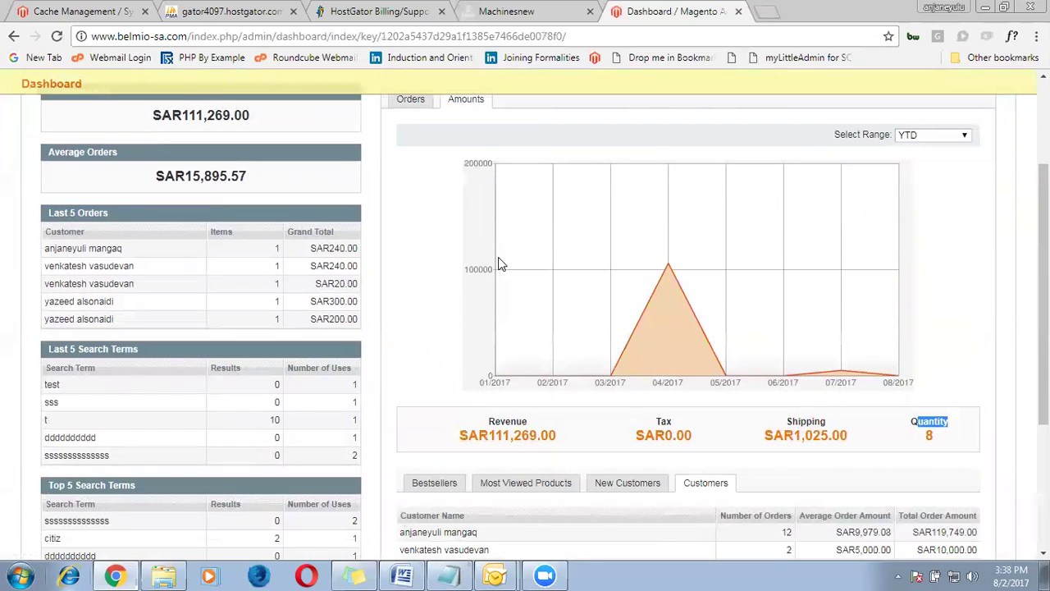
scroll(502, 261, "up", 2)
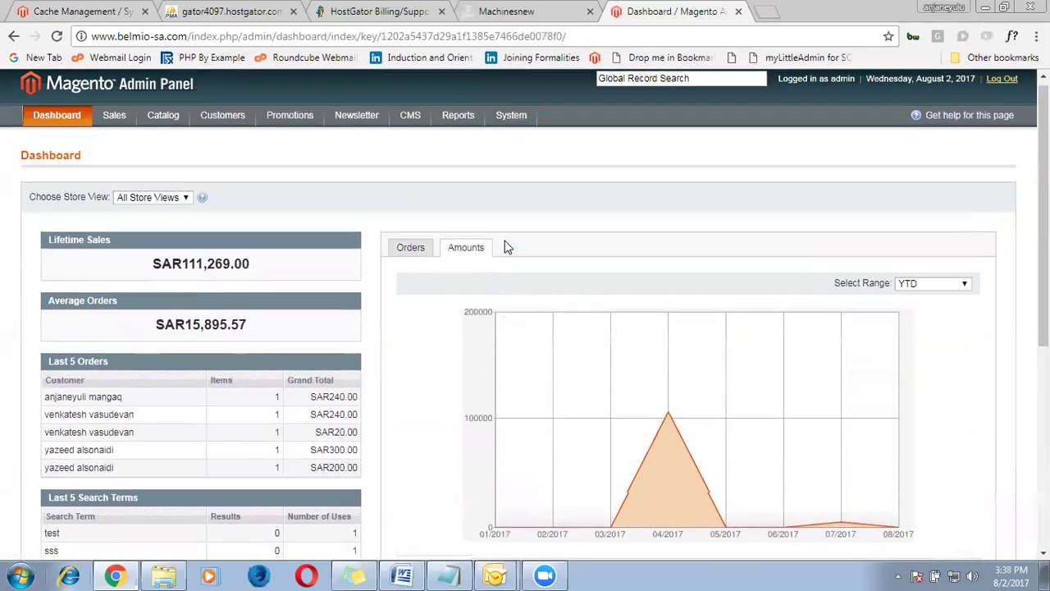
left_click(406, 252)
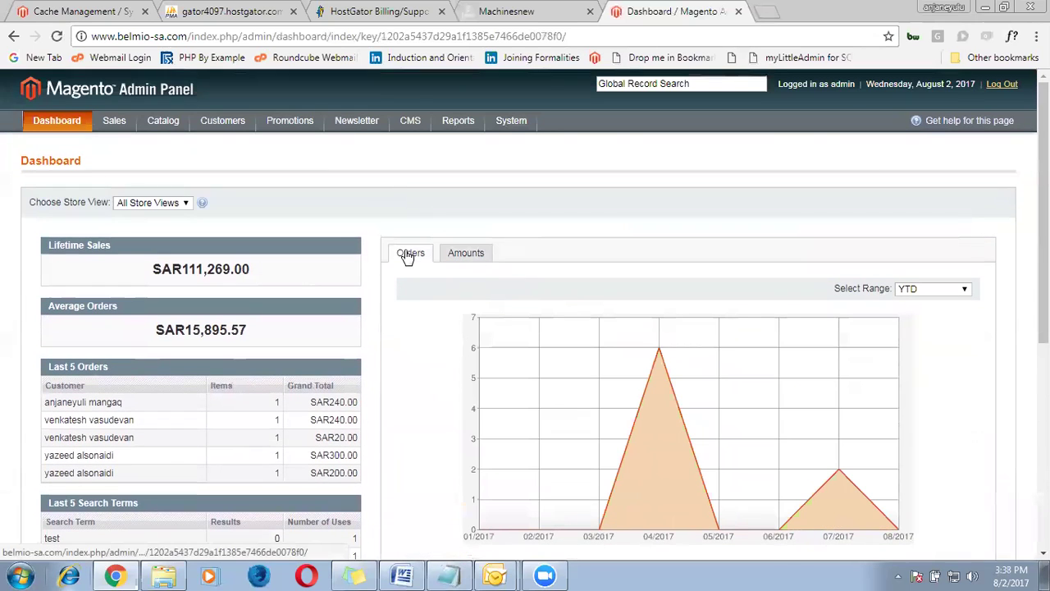
- Show dashboard figures for the ARA store view, then EN, then All Store Views
left_click(180, 205)
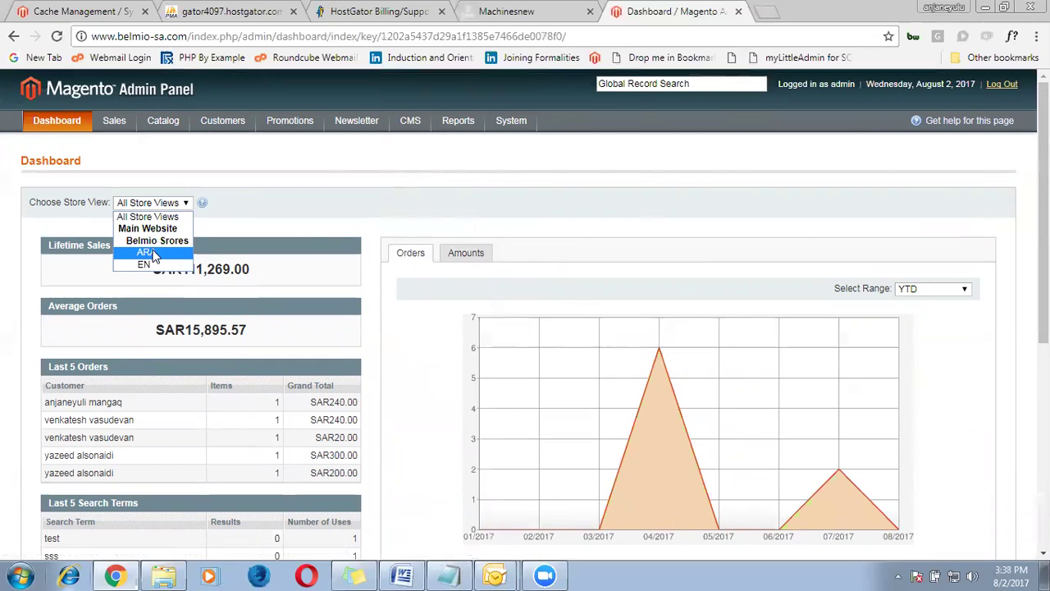
left_click(153, 254)
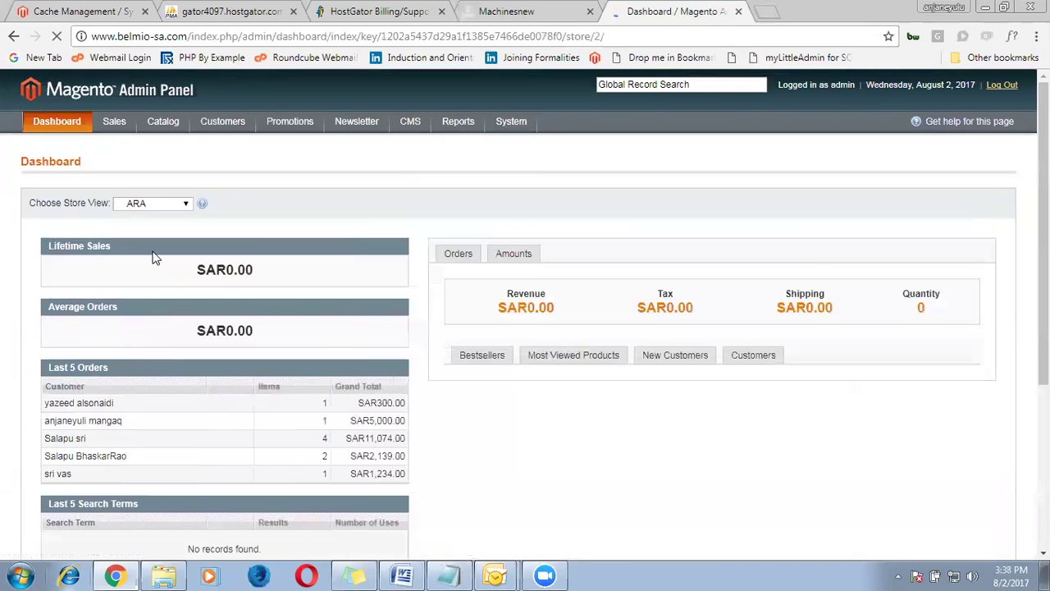
scroll(99, 256, "down", 5)
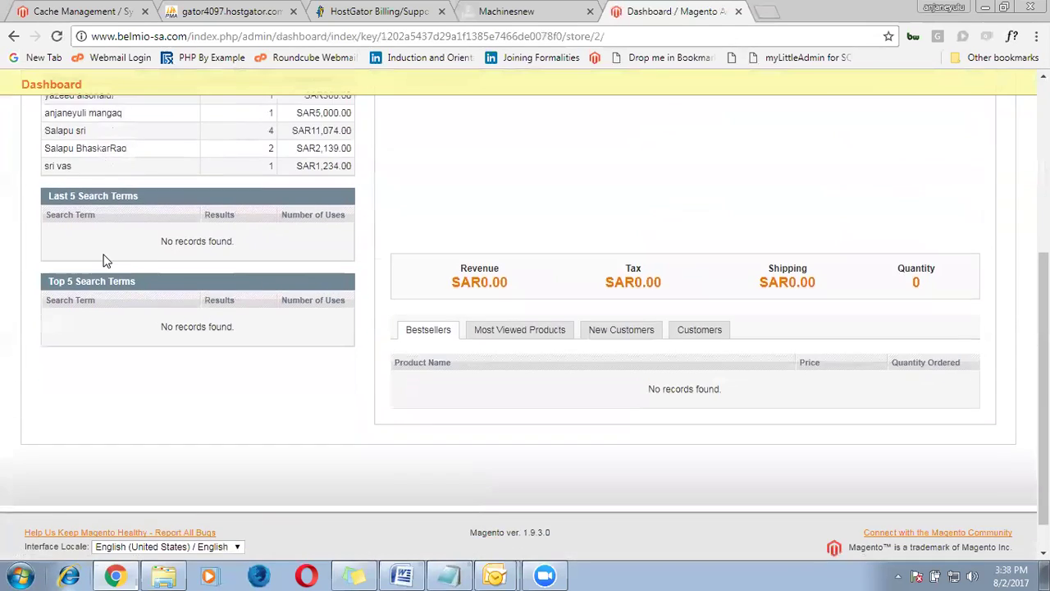
scroll(105, 256, "up", 4)
left_click(155, 128)
left_click(151, 189)
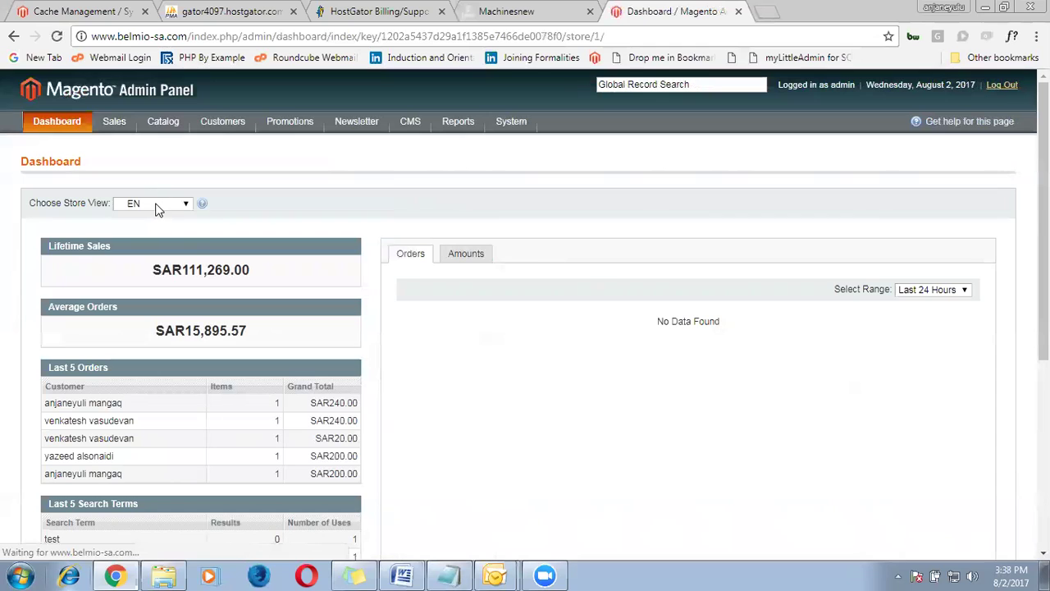
left_click(156, 203)
left_click(151, 216)
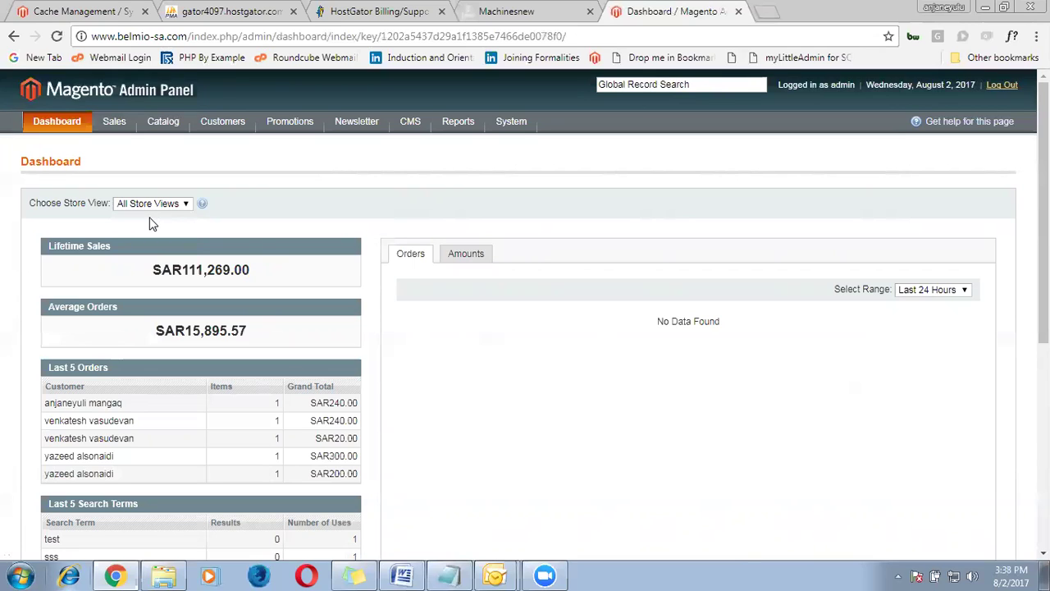
left_click(164, 205)
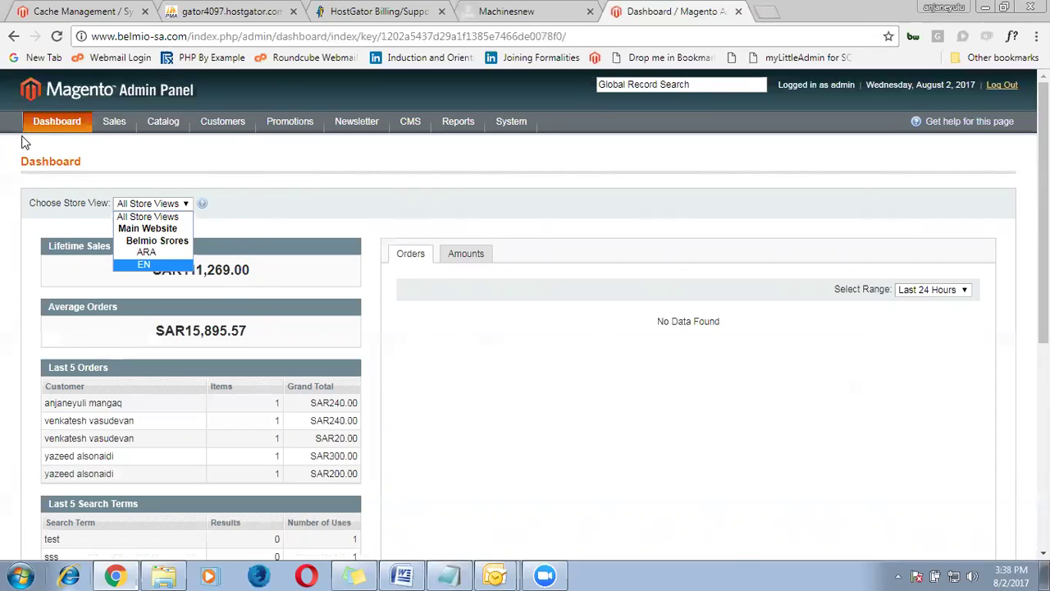
- Open Manage Categories and select the Machin category under Our Coffee
mouse_move(107, 123)
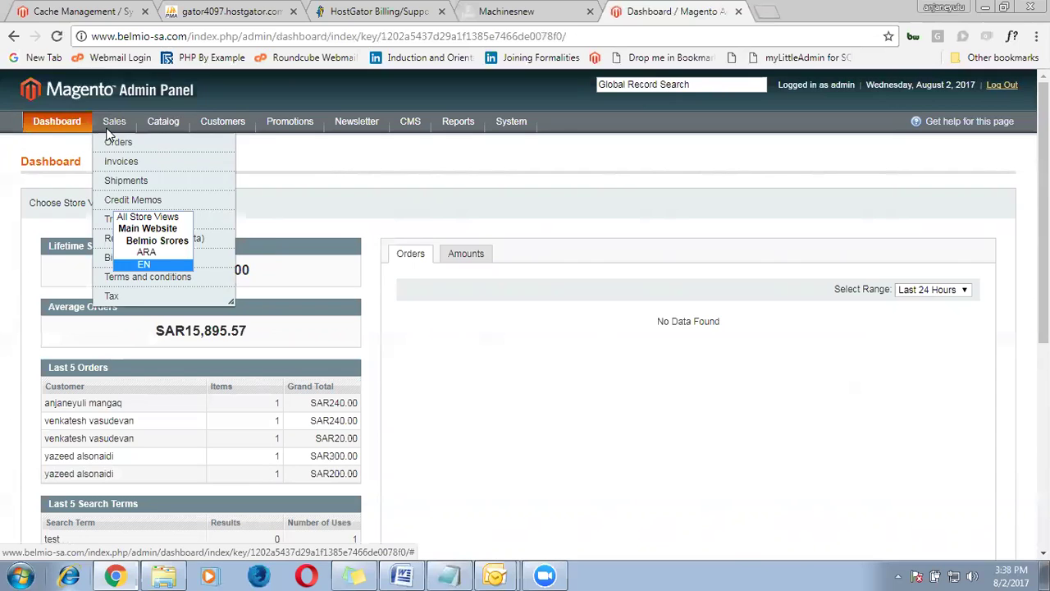
mouse_move(197, 131)
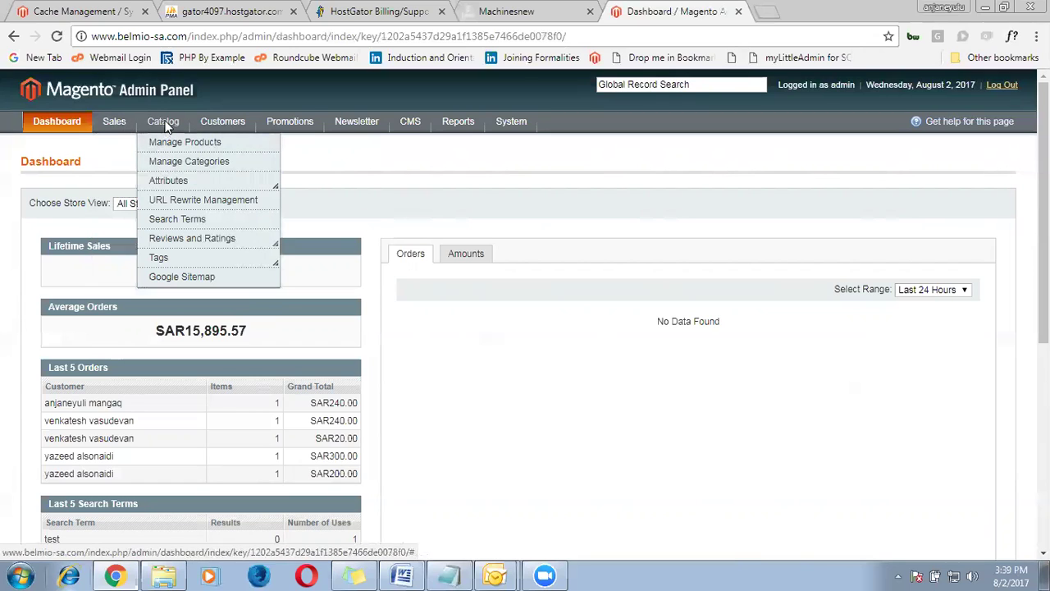
left_click(196, 163)
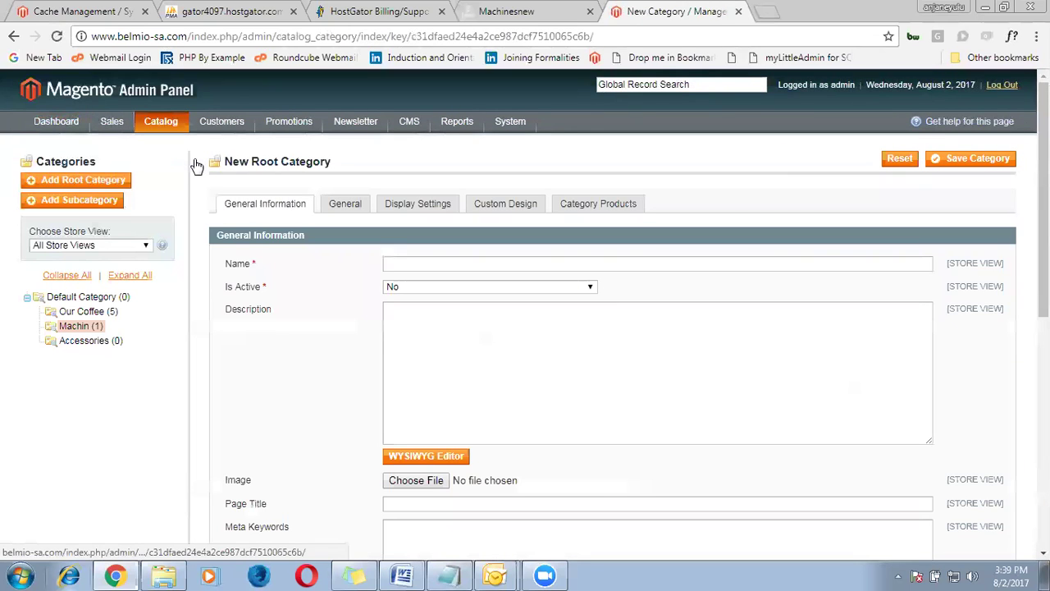
left_click(82, 316)
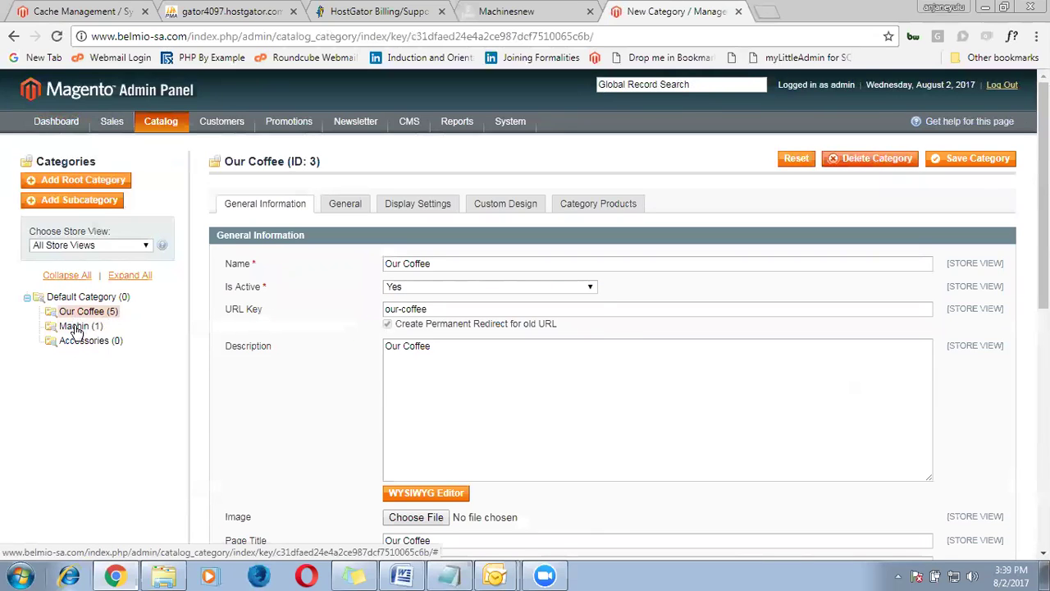
left_click(76, 327)
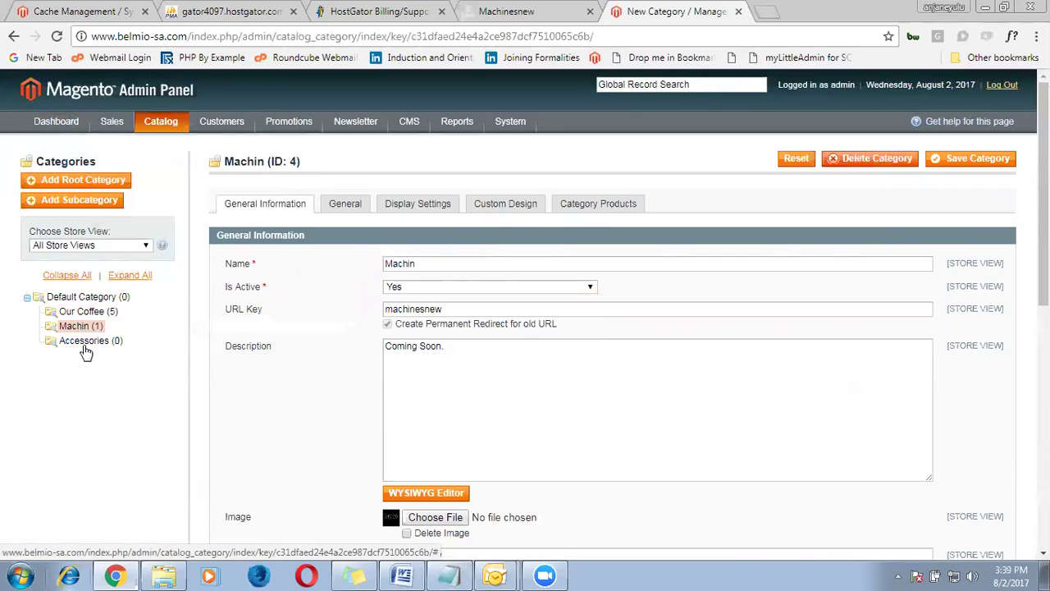
- Set Machin's Is Active to No, then reload the category to discard the change
left_click(413, 287)
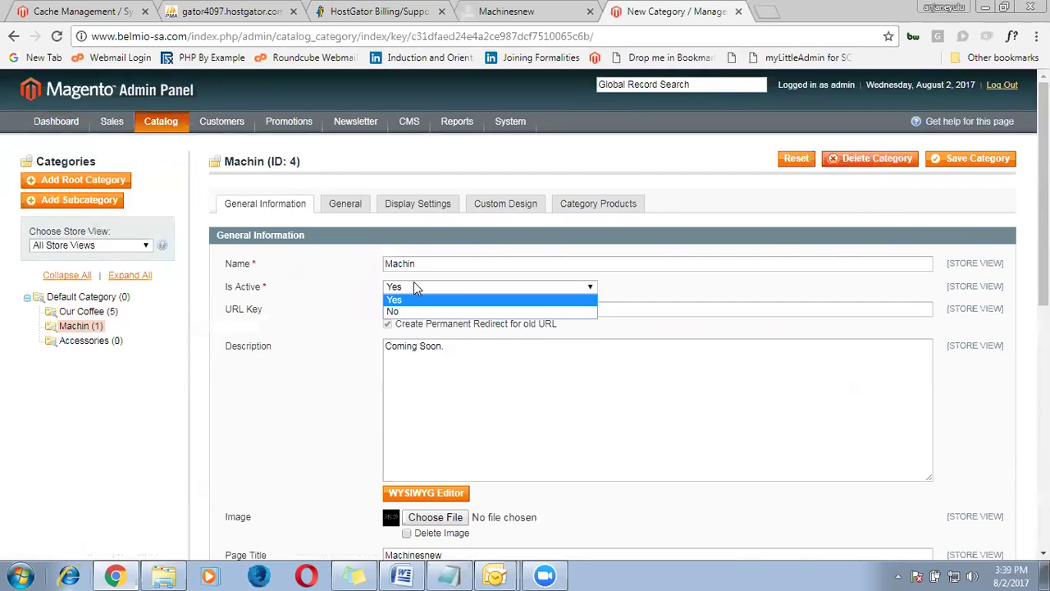
left_click(397, 315)
scroll(361, 316, "down", 2)
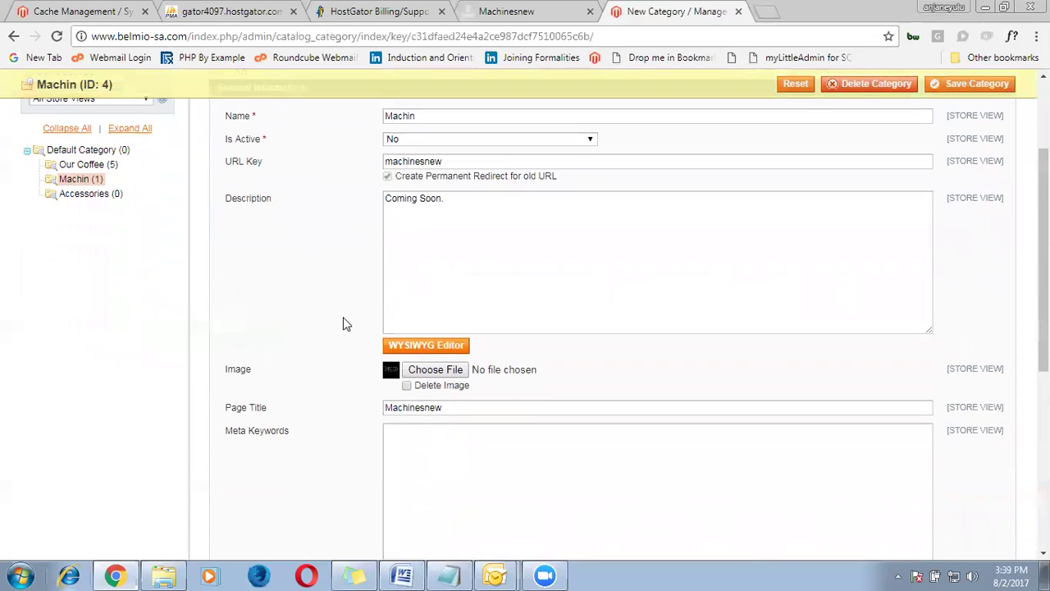
scroll(131, 279, "up", 2)
left_click(80, 327)
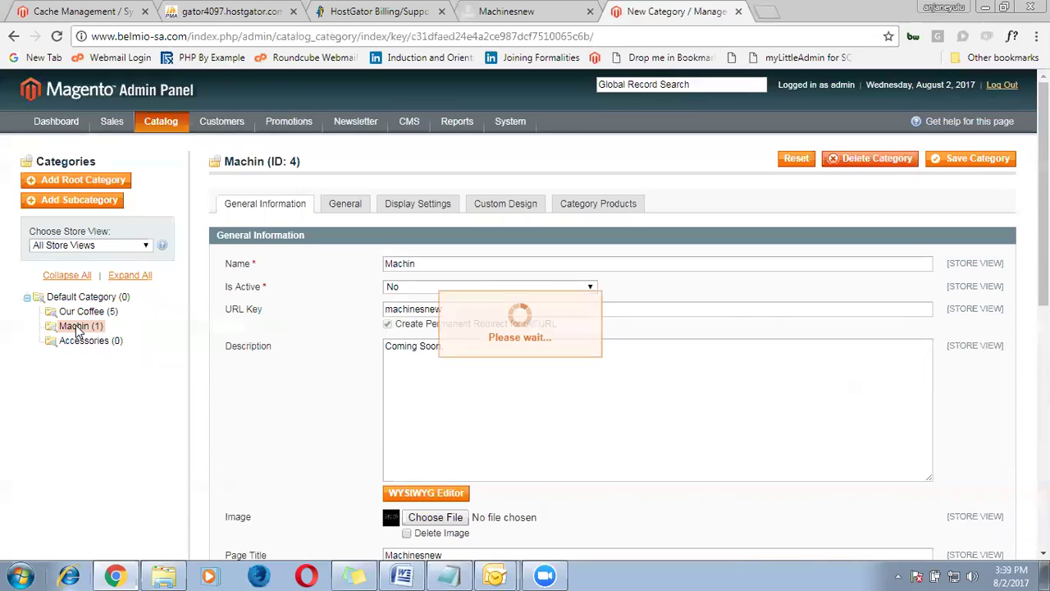
- Point out Machin's Name, Is Active and URL Key fields
scroll(435, 277, "down", 1)
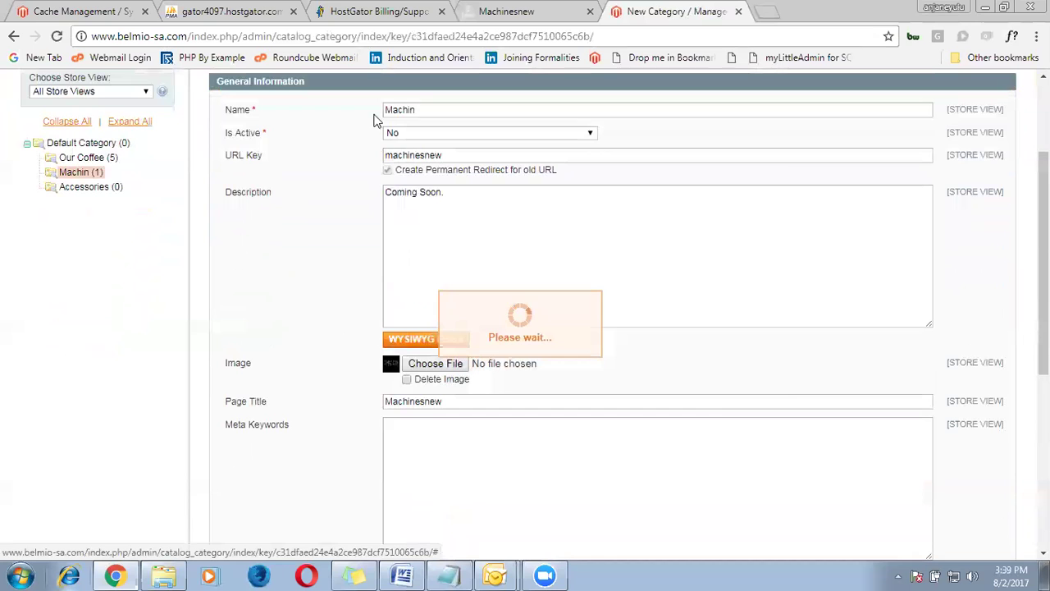
scroll(332, 234, "up", 1)
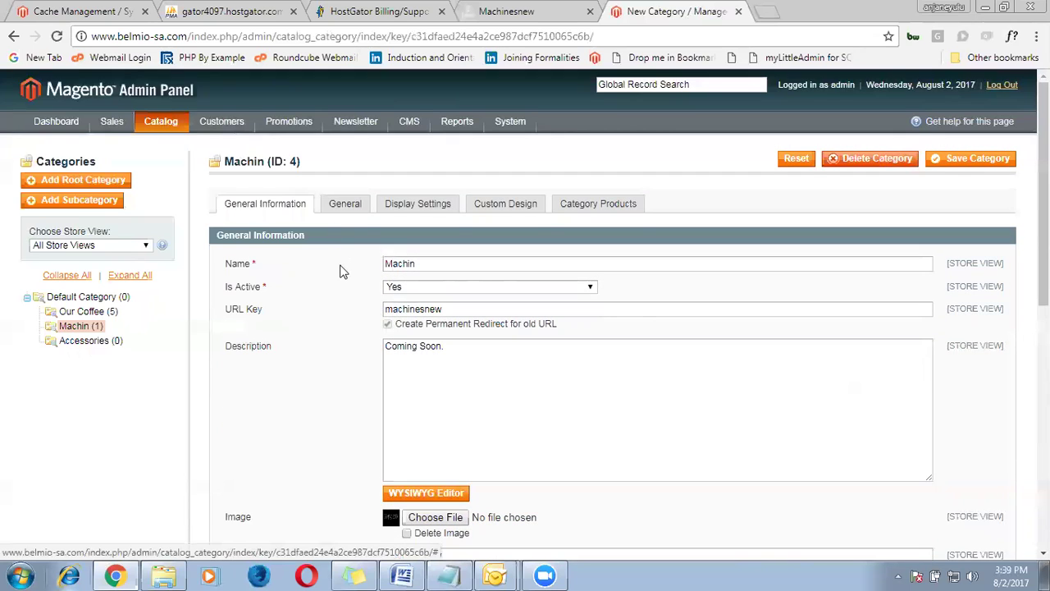
scroll(264, 216, "down", 1)
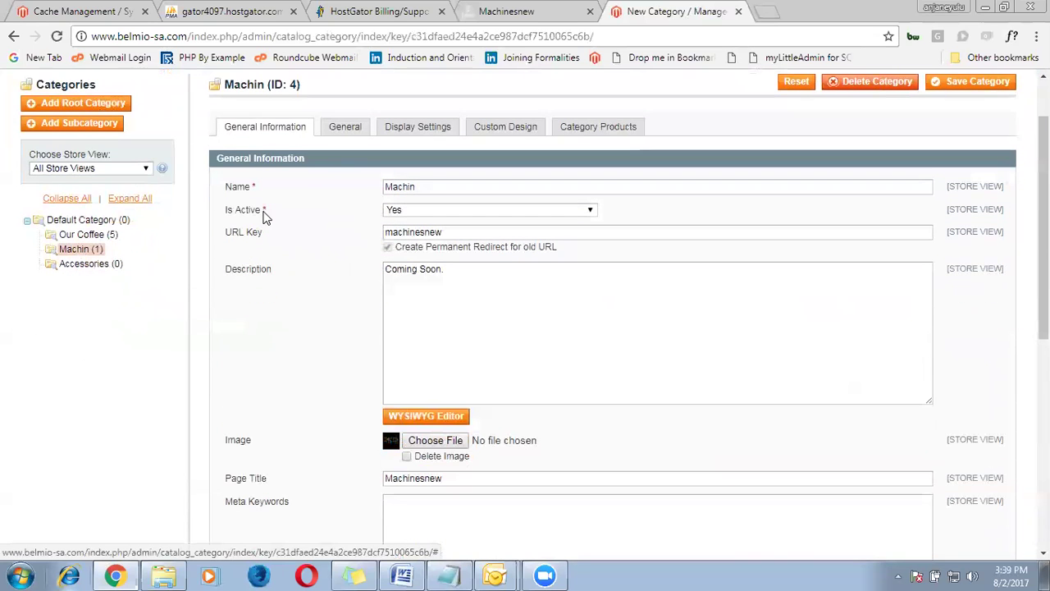
double_click(420, 187)
left_click_drag(255, 215, 228, 211)
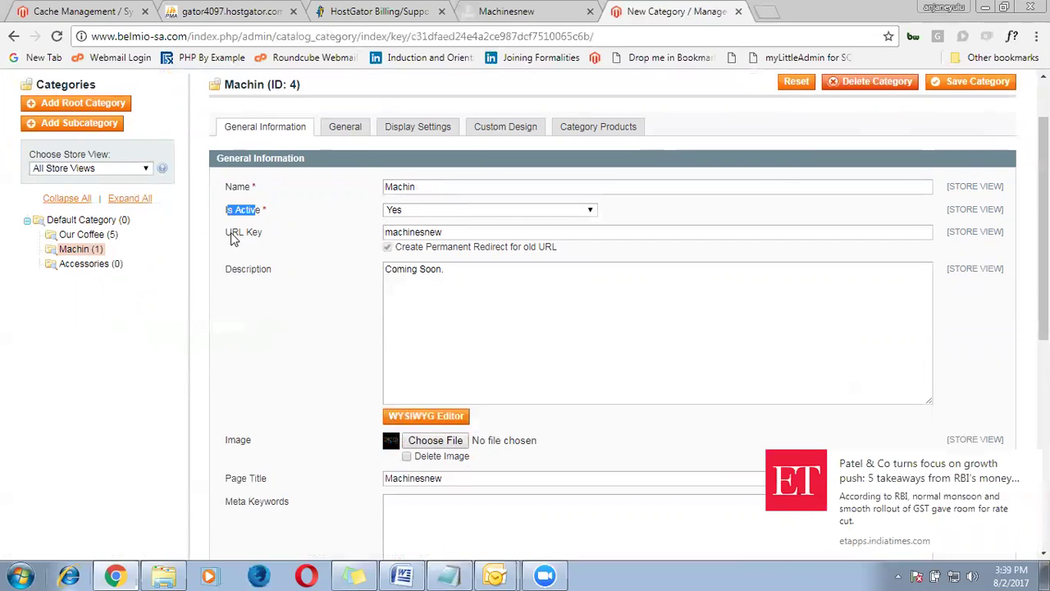
left_click_drag(227, 233, 264, 235)
left_click(262, 234)
- Check the Belmio Coming Soon storefront page, then open the Accessories category (ID 22)
left_click(516, 11)
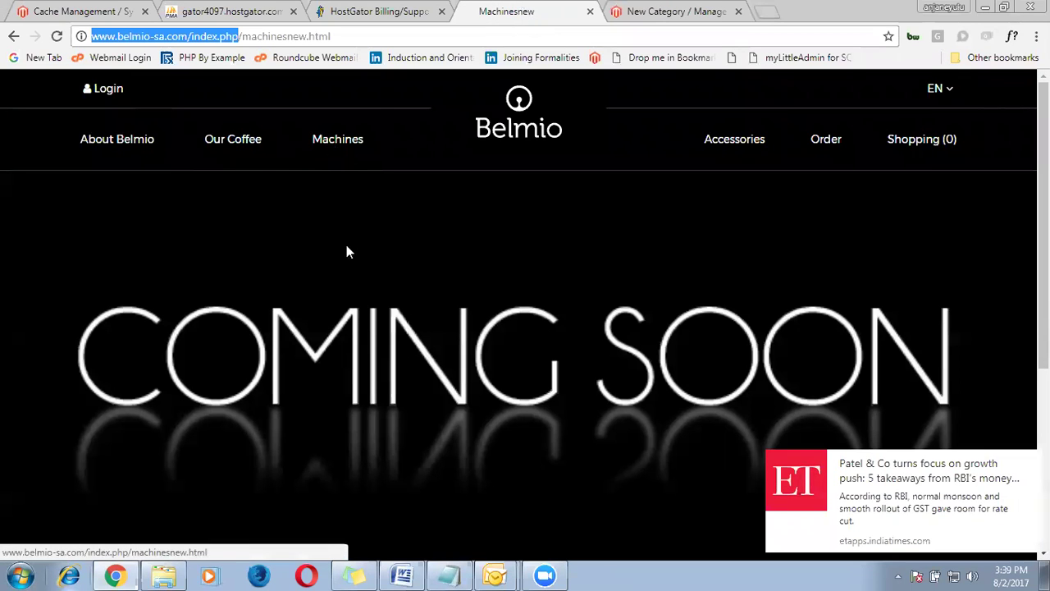
left_click(669, 14)
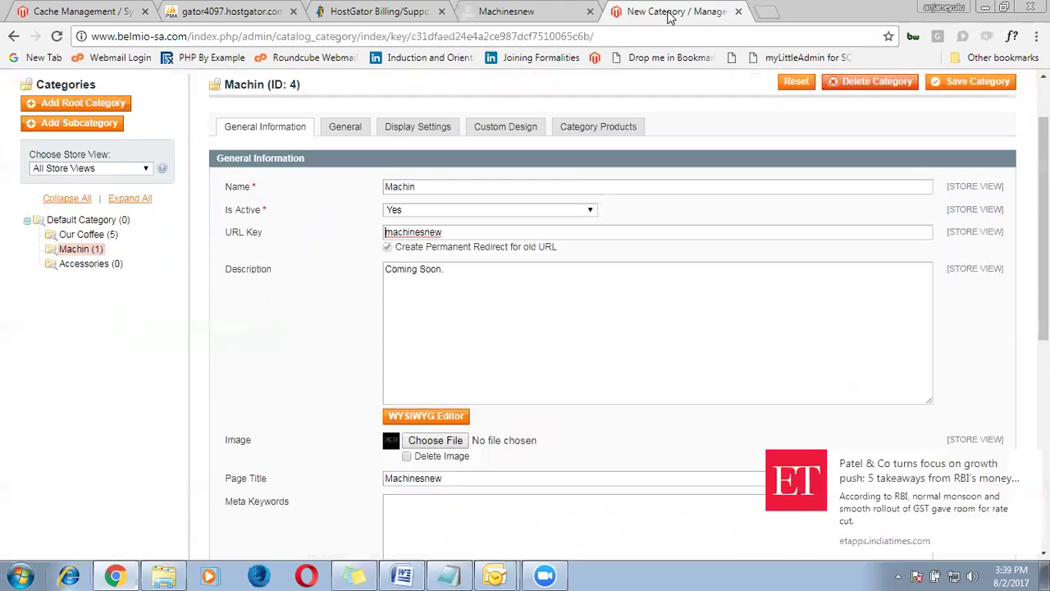
left_click(78, 271)
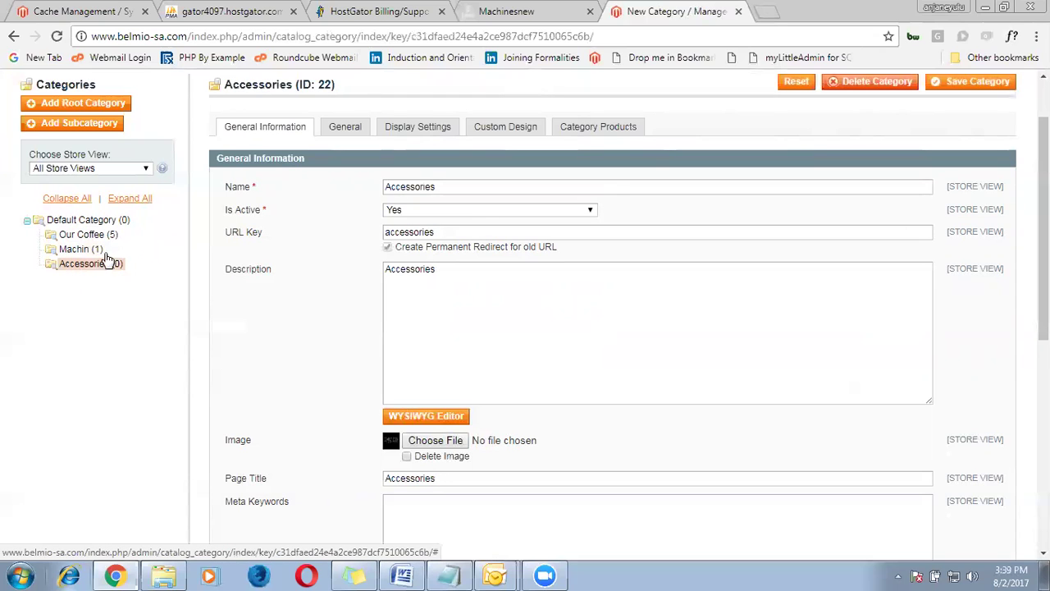
- Glance at the storefront Coming Soon page and return to the Accessories category form
left_click(507, 10)
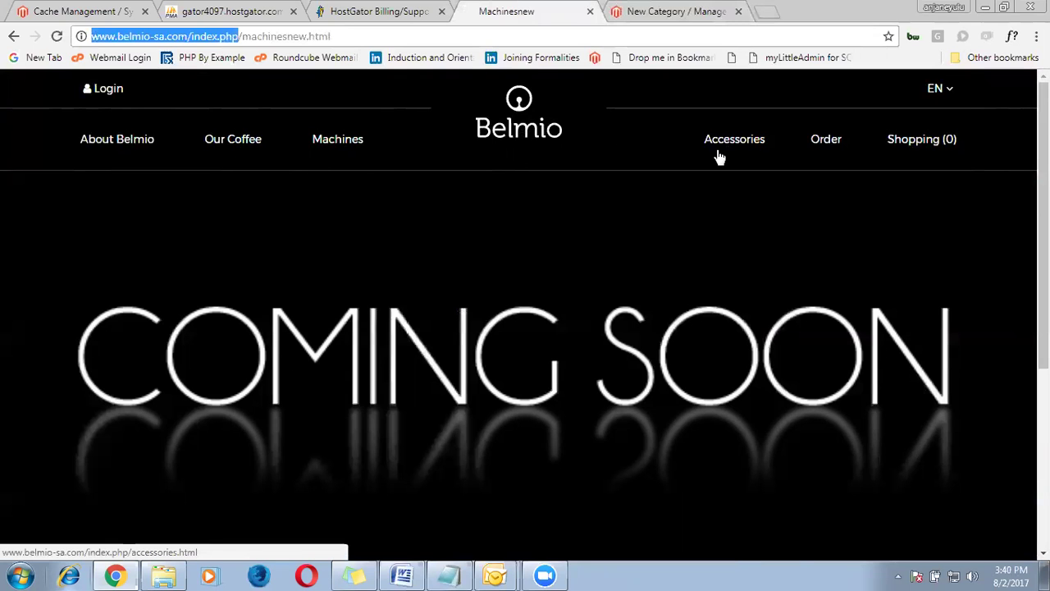
left_click(682, 16)
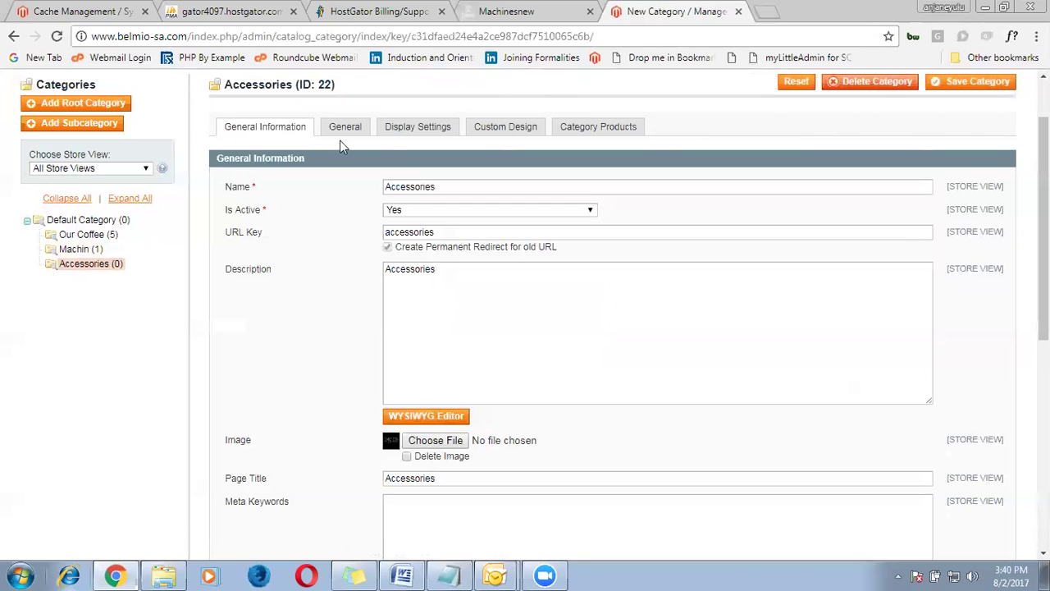
scroll(264, 214, "up", 1)
mouse_move(162, 123)
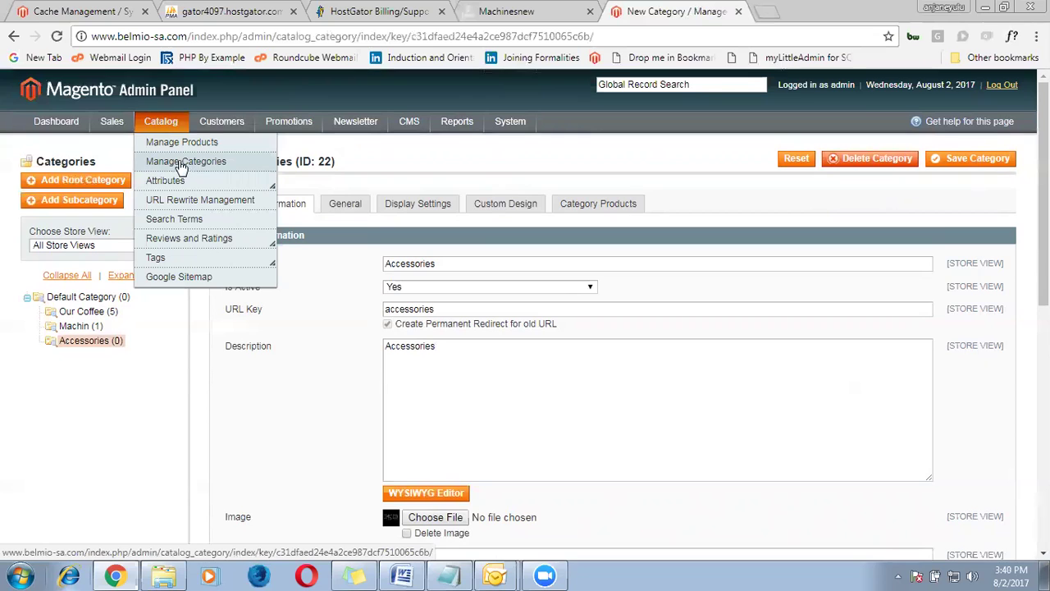
- Load the storefront Accessories page via Machines, then view the admin image coming_soon_5.jpg
left_click(506, 12)
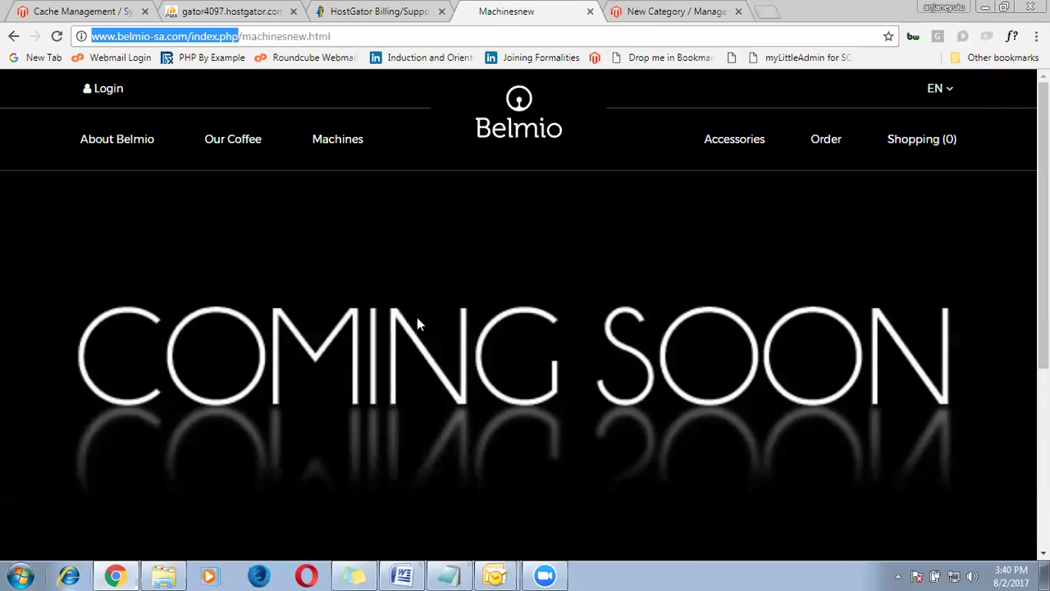
left_click(337, 138)
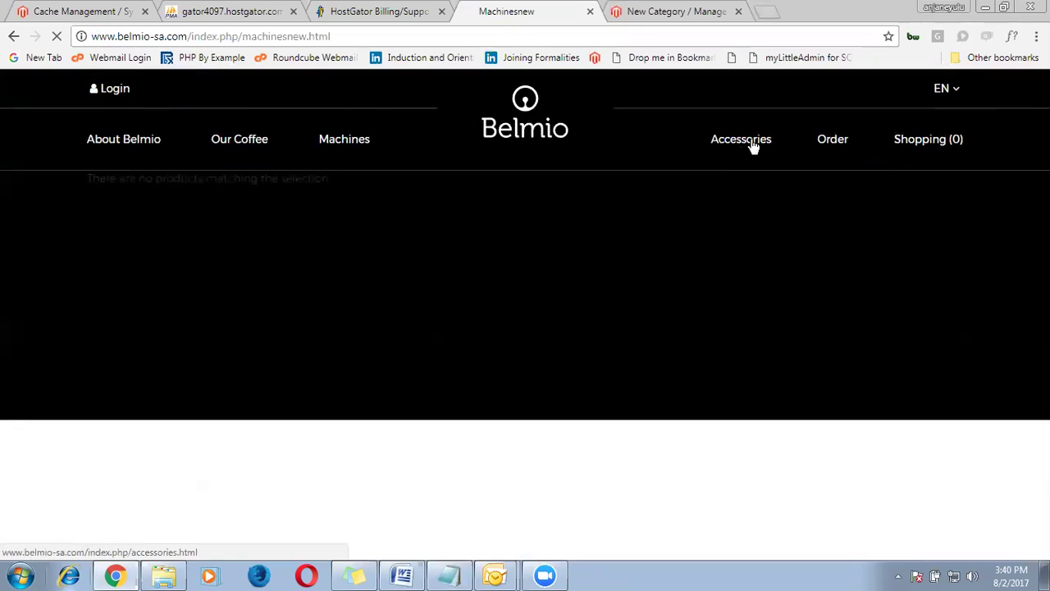
left_click(743, 141)
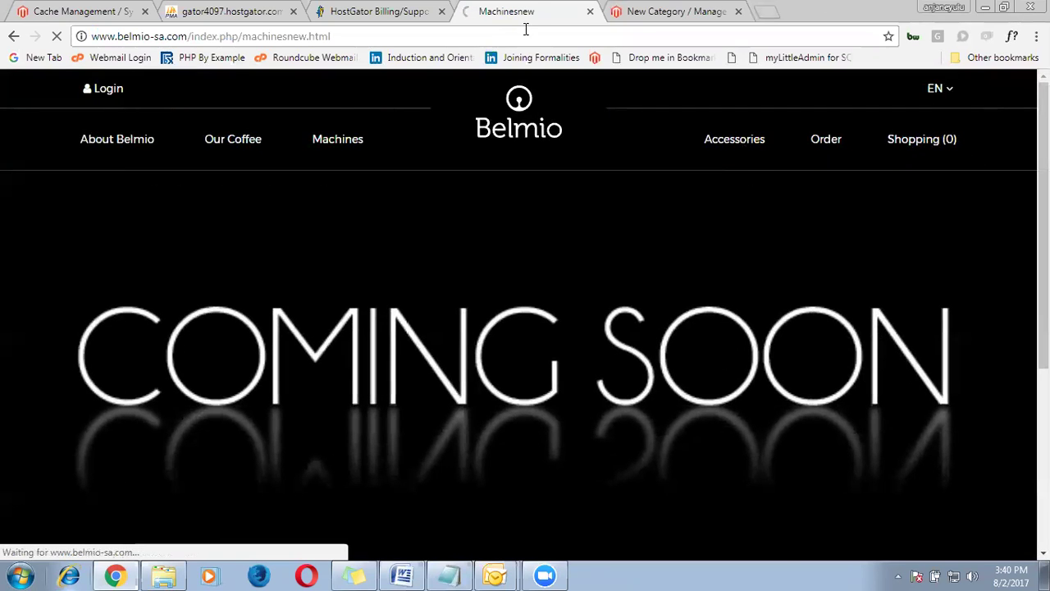
left_click(654, 10)
scroll(328, 287, "down", 3)
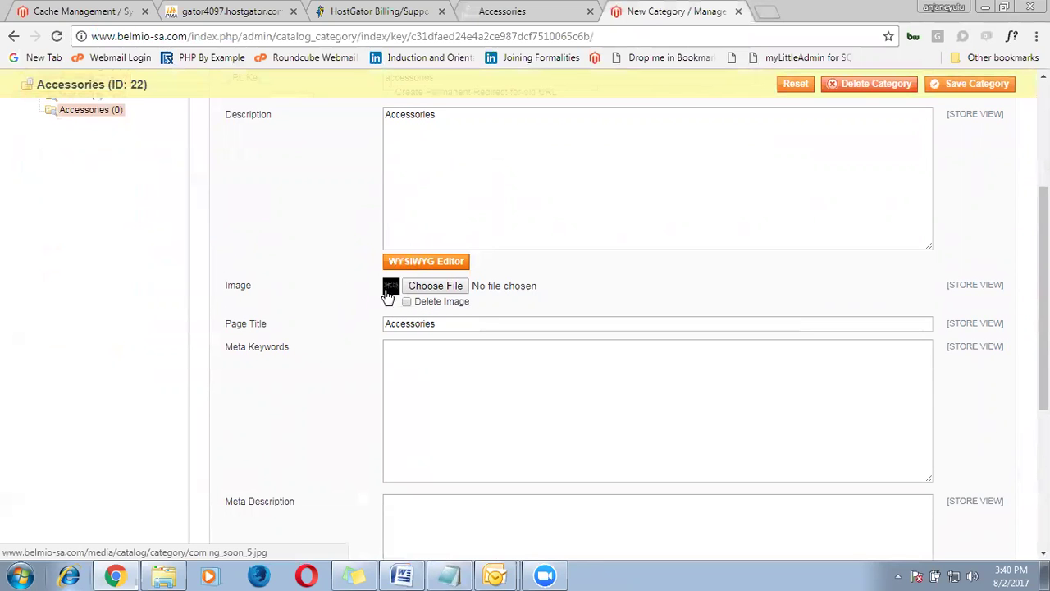
- Skip choosing a new file and tick Delete Image for the Accessories category image
left_click(425, 292)
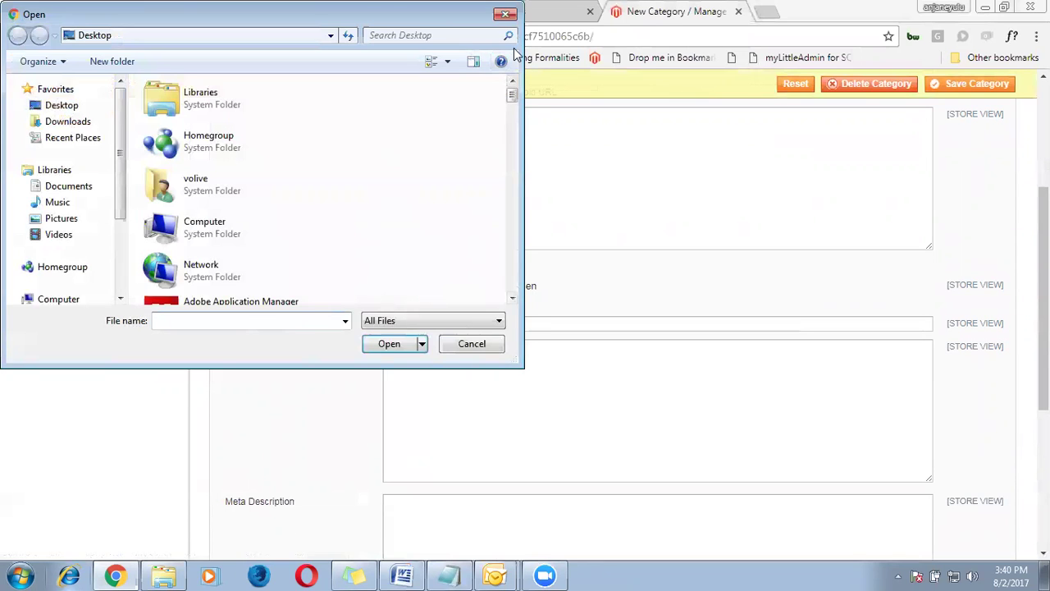
left_click(504, 17)
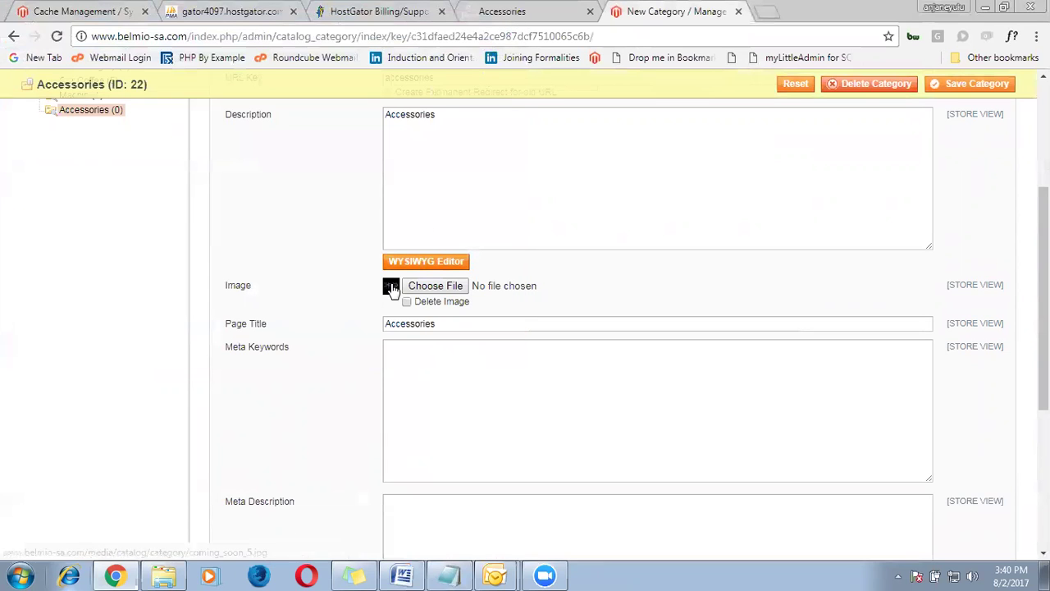
left_click(407, 303)
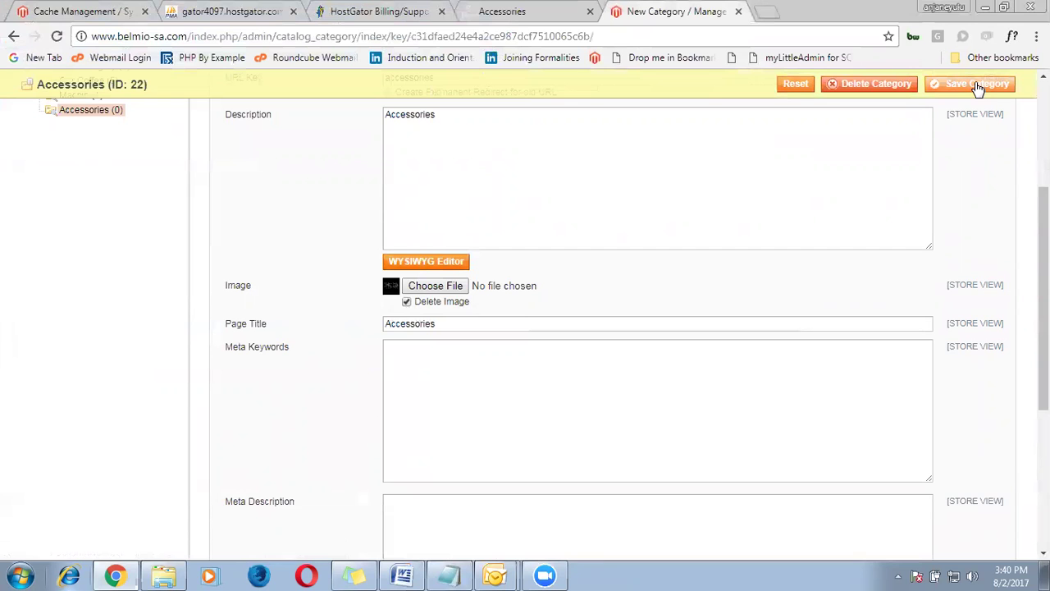
scroll(402, 295, "up", 3)
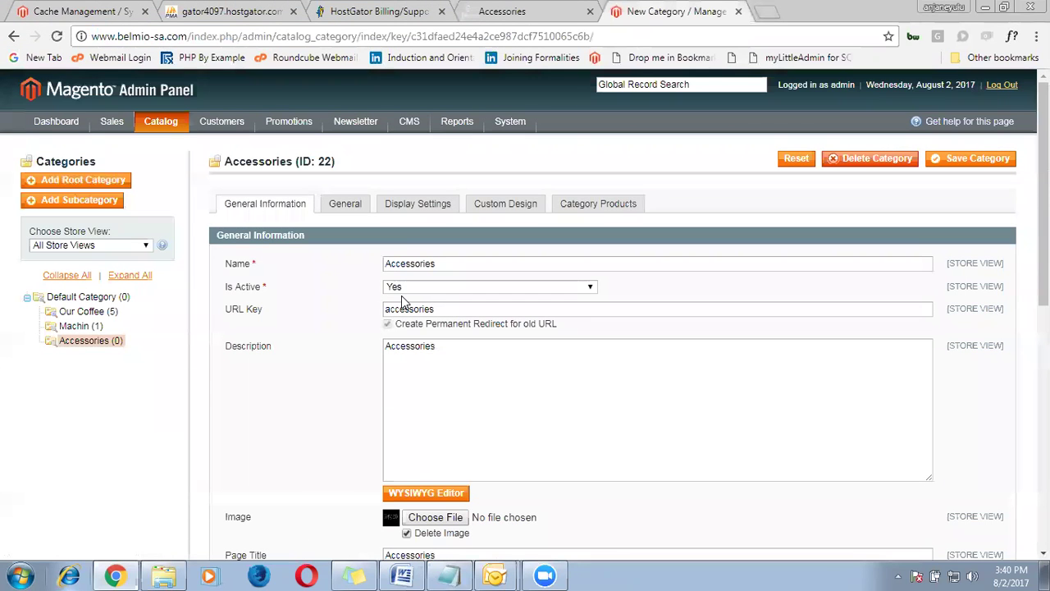
scroll(366, 306, "down", 1)
scroll(366, 307, "up", 1)
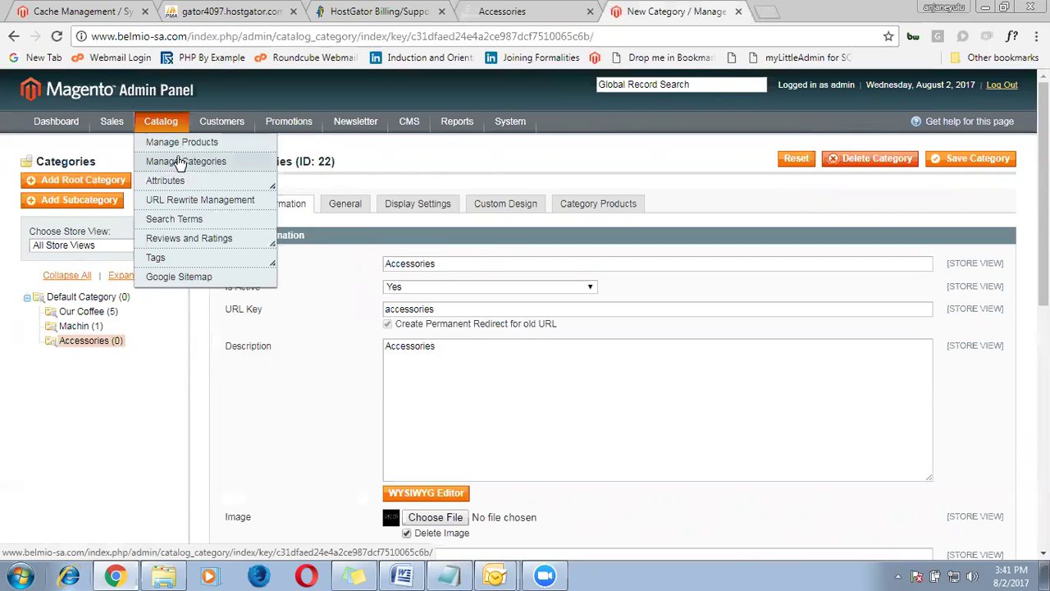
- Cycle through the Accessories category tabs, then reload the category to clear the deletion mark
left_click(348, 212)
left_click(436, 205)
left_click(501, 206)
left_click(598, 206)
left_click(496, 203)
left_click(402, 206)
left_click(345, 205)
left_click(257, 207)
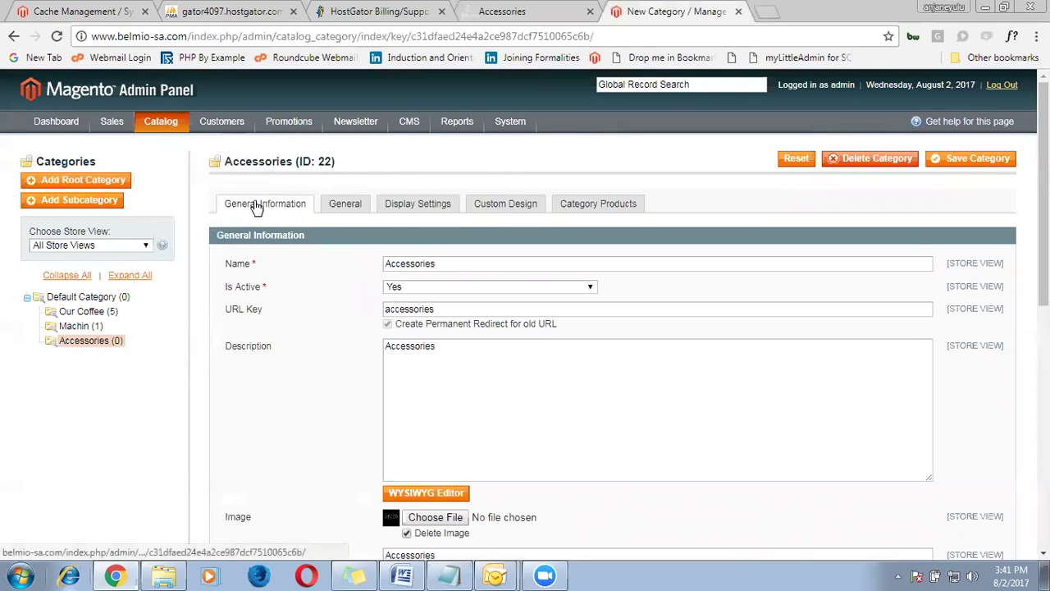
left_click(88, 342)
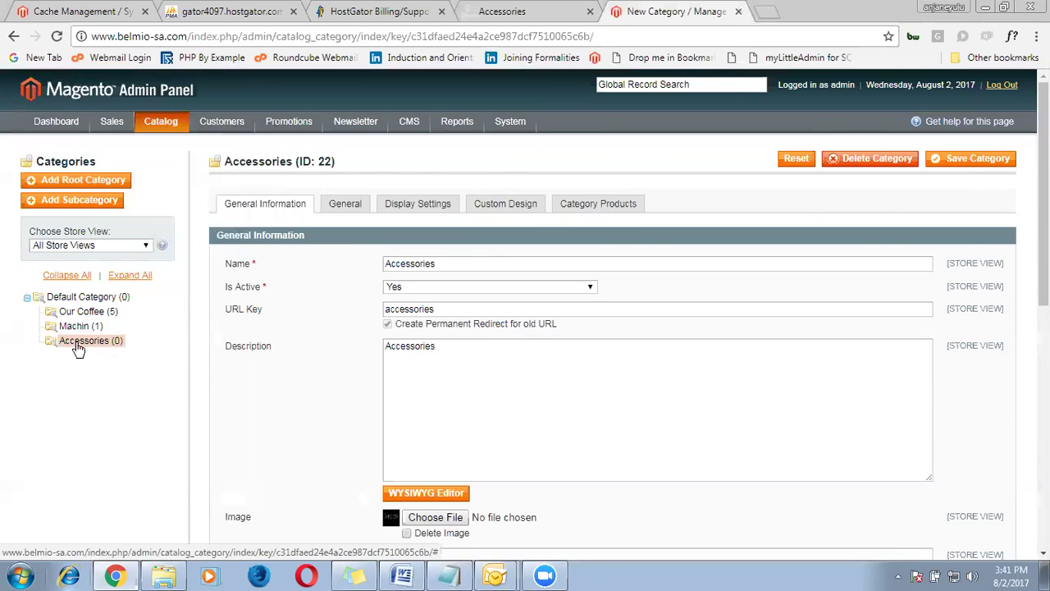
- Reload the storefront Accessories page and point out its no-products message
left_click(496, 15)
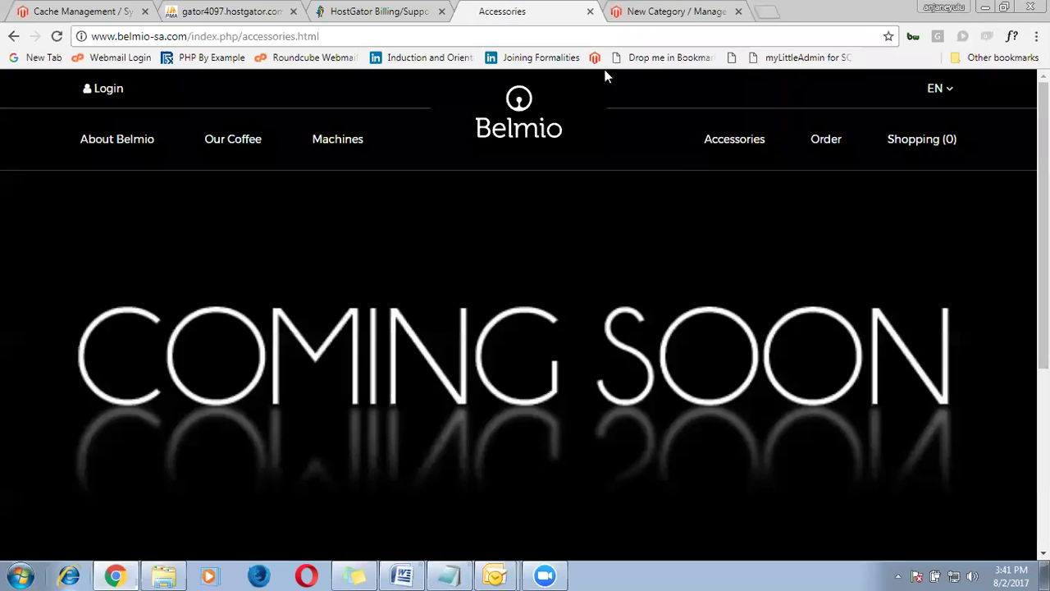
left_click(738, 150)
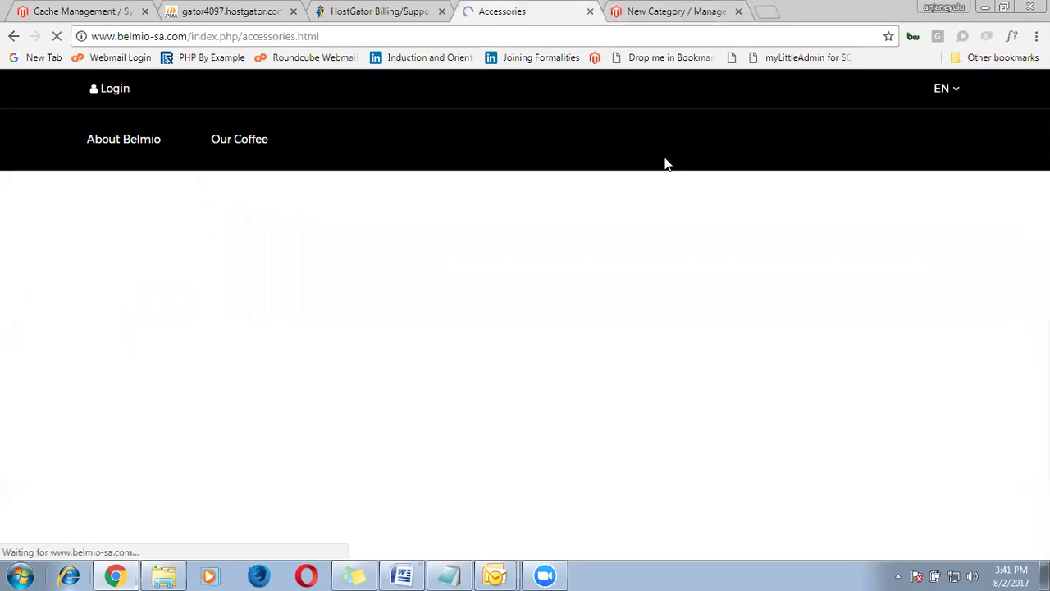
scroll(448, 240, "down", 5)
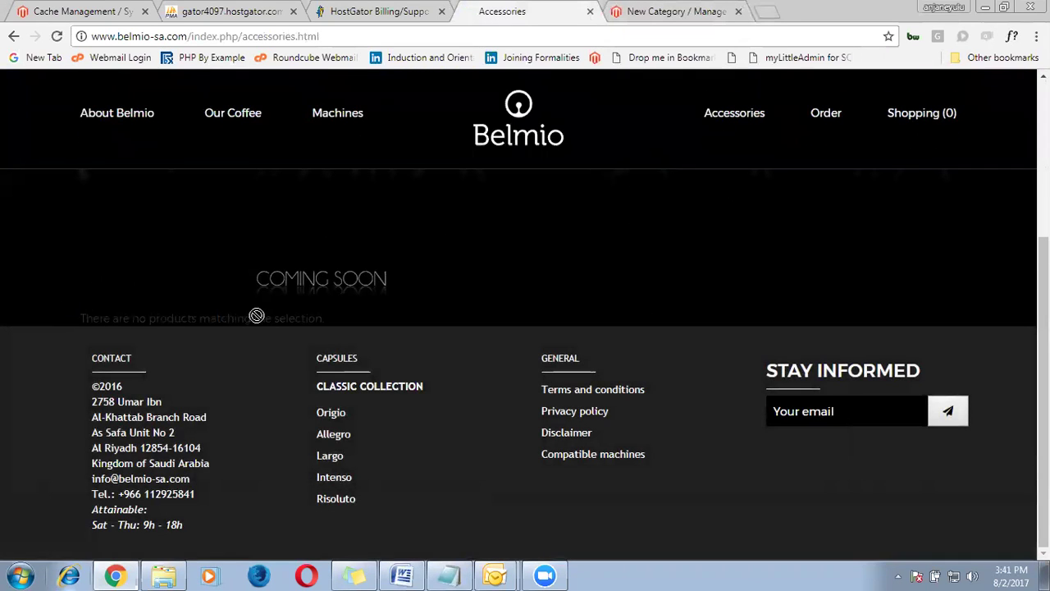
triple_click(164, 318)
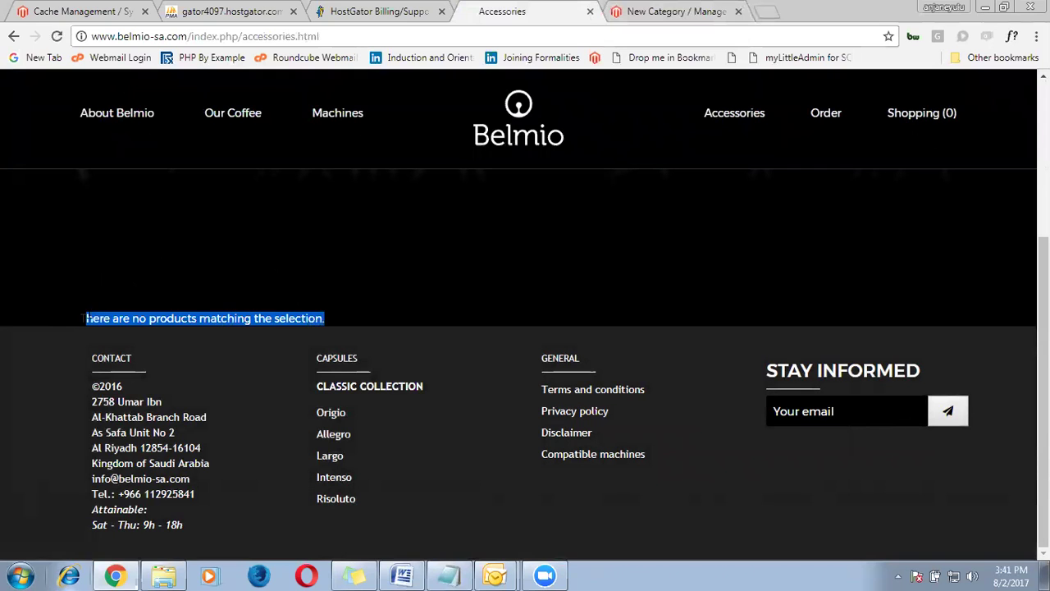
left_click(652, 14)
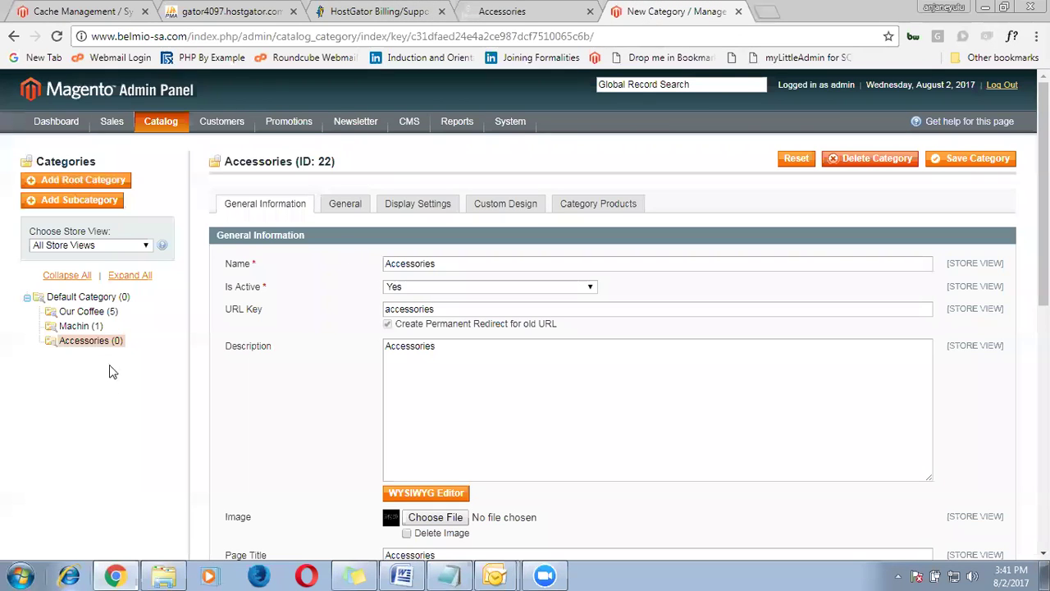
- In Machin's Category Products, tick the Machine product, then go back to General Information
left_click(80, 327)
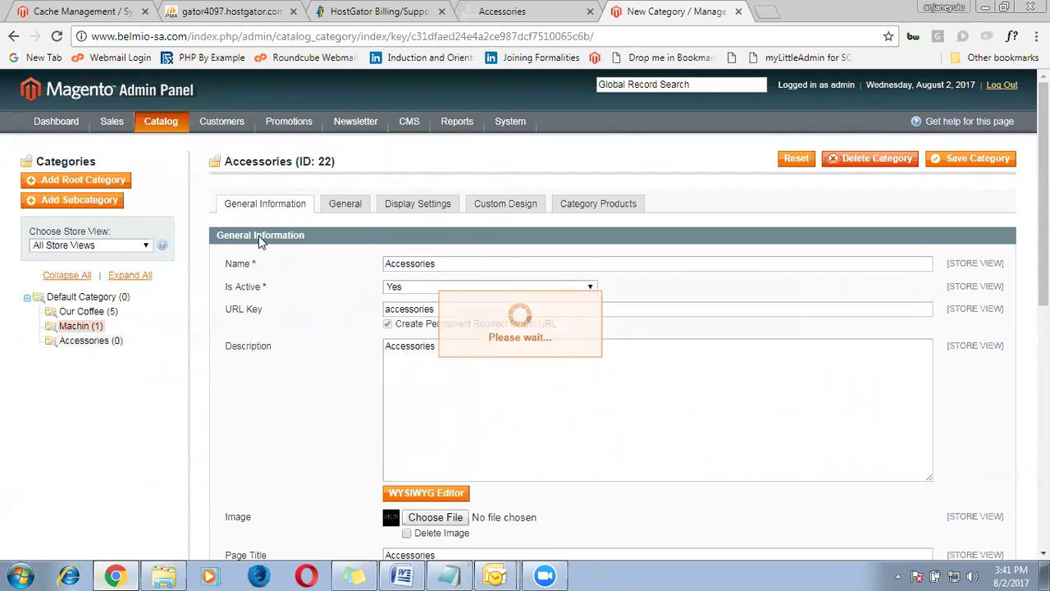
left_click(601, 206)
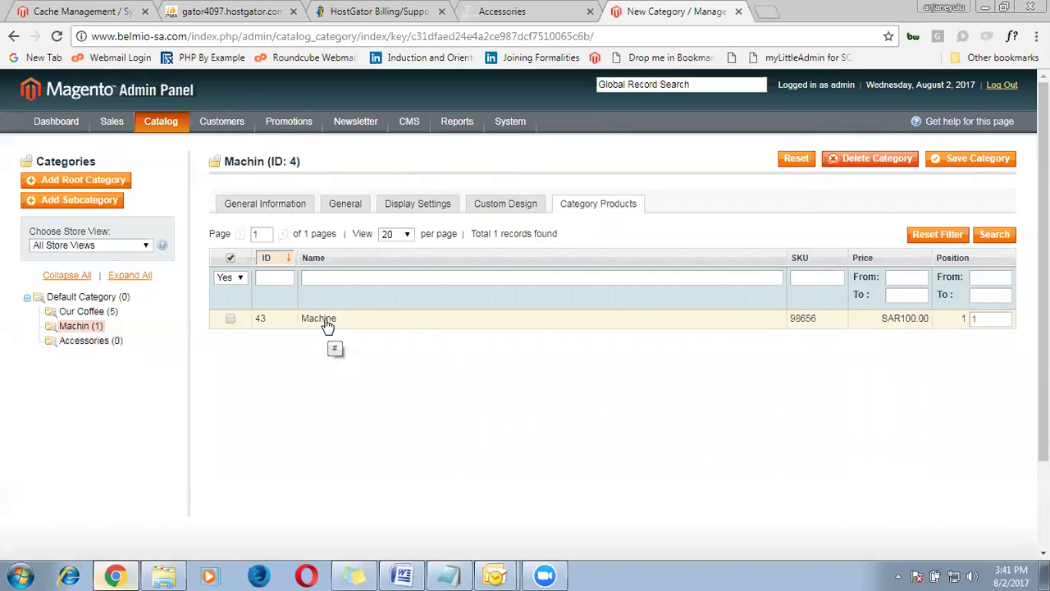
left_click(230, 319)
left_click(253, 207)
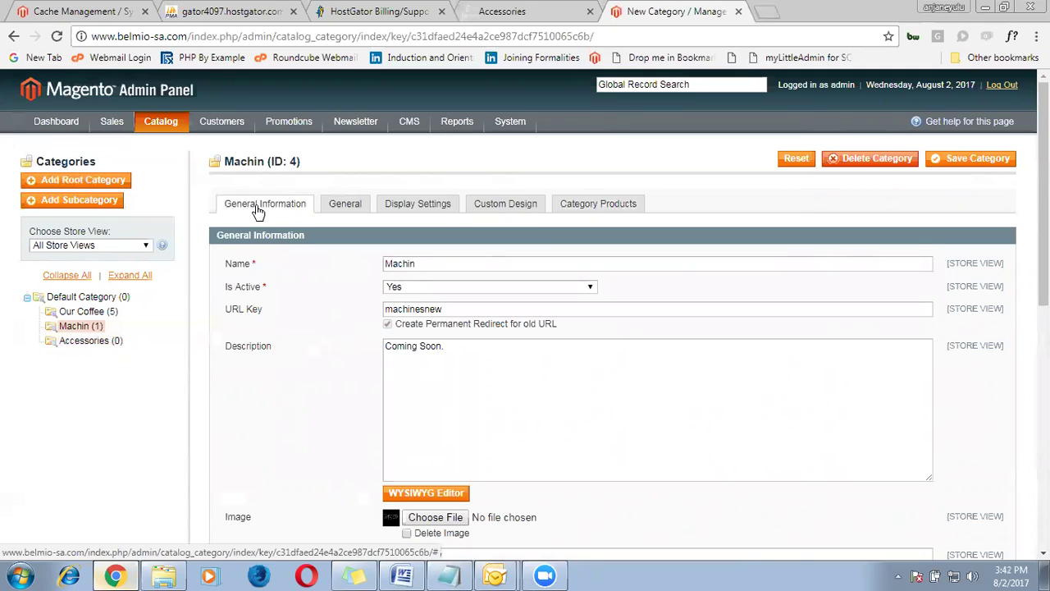
- Switch Machin to the ARA store view to see its Arabic name, then back to All Store Views
left_click(141, 248)
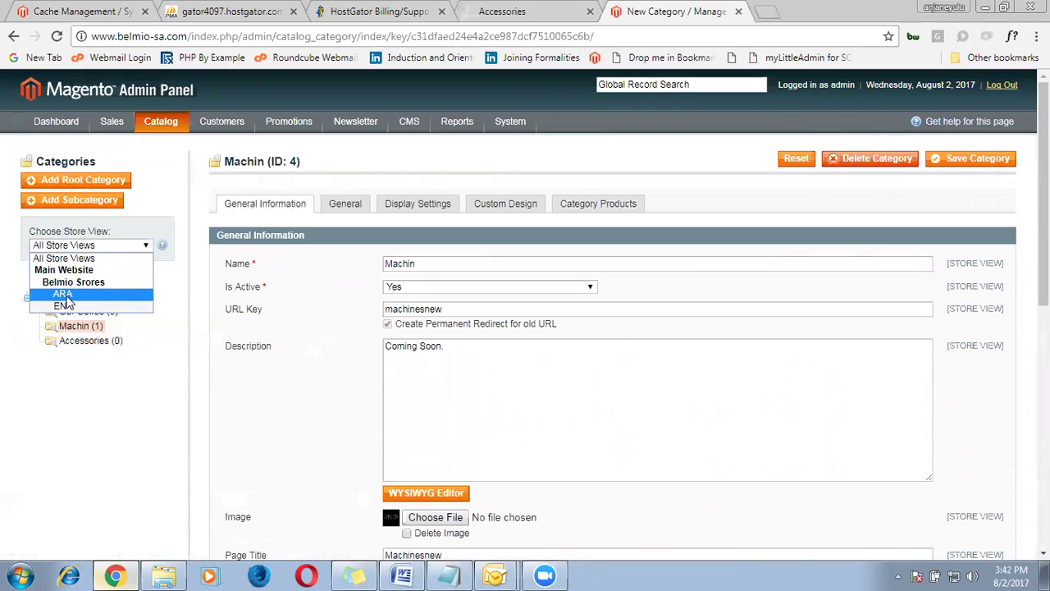
left_click(64, 293)
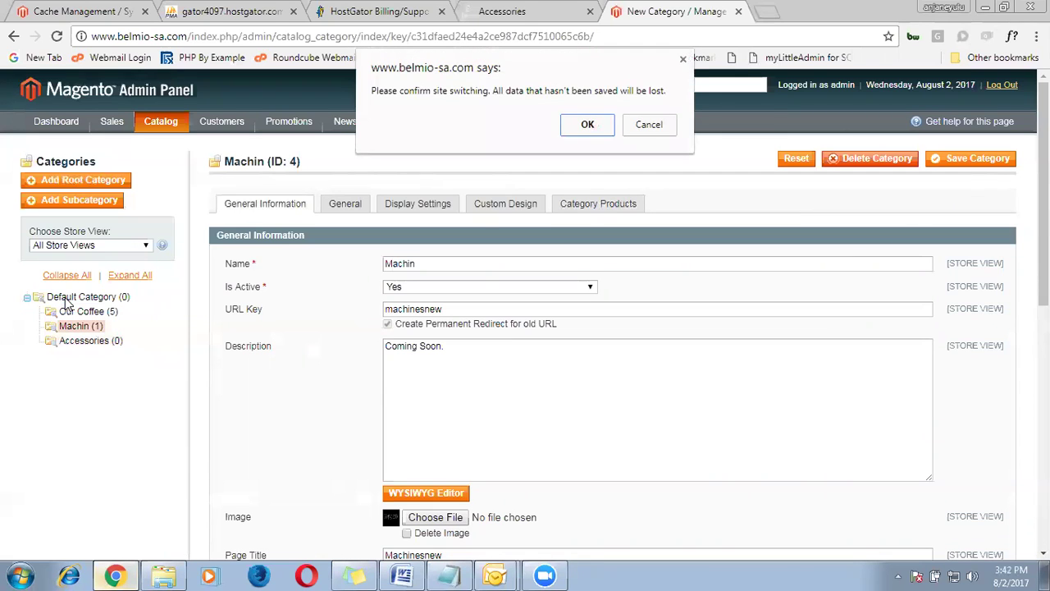
left_click(587, 125)
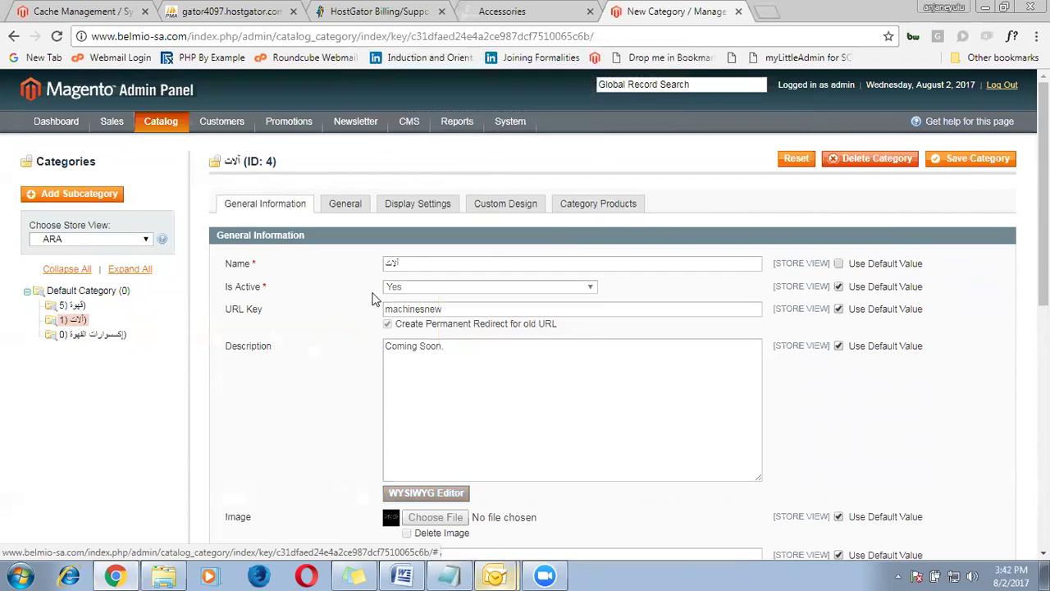
double_click(421, 263)
scroll(325, 302, "down", 1)
scroll(322, 299, "down", 1)
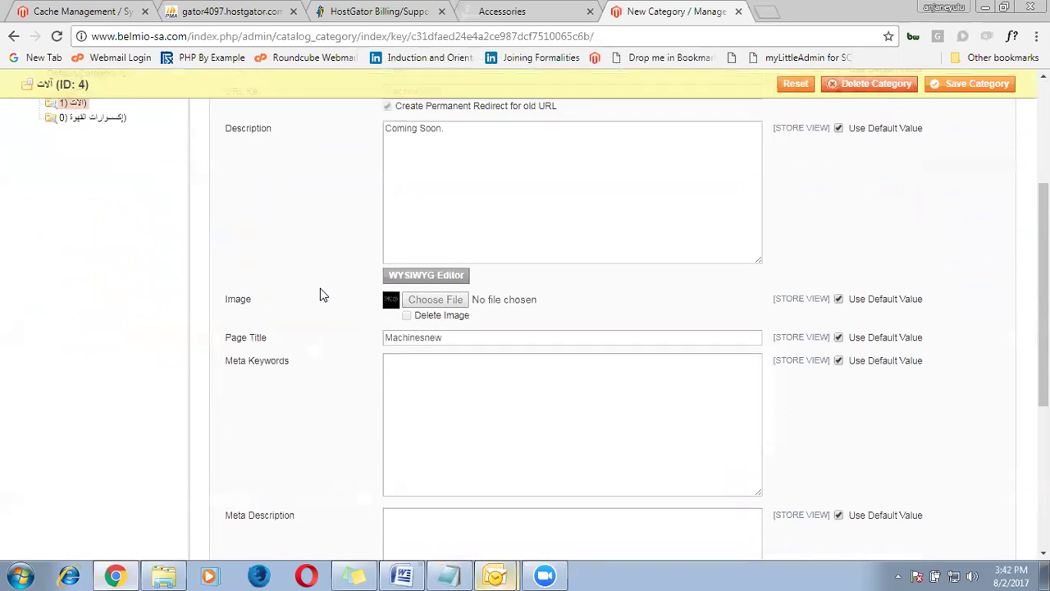
scroll(320, 294, "up", 2)
left_click(114, 238)
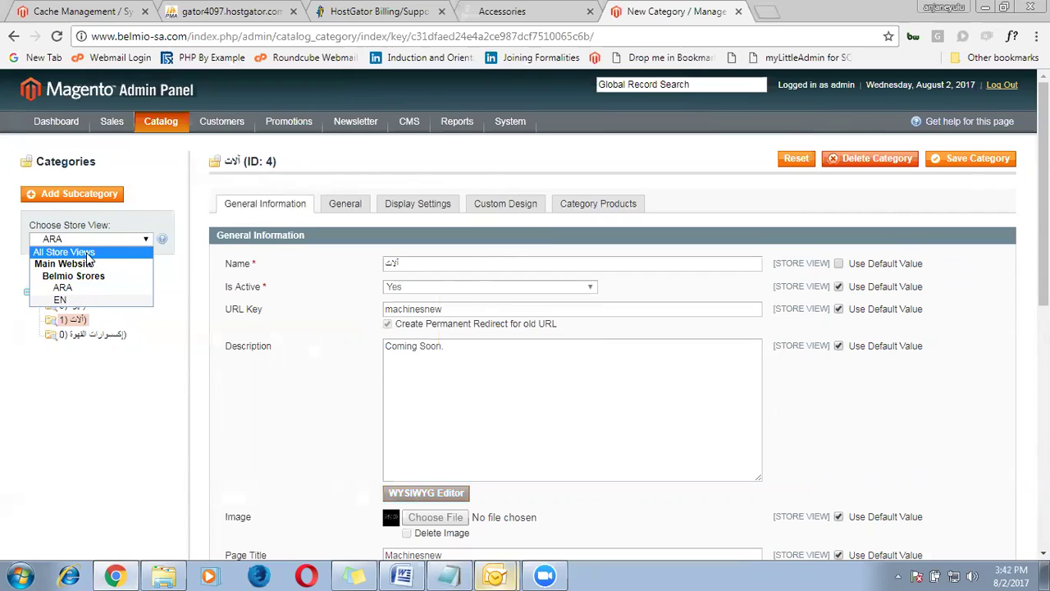
left_click(85, 253)
left_click(587, 124)
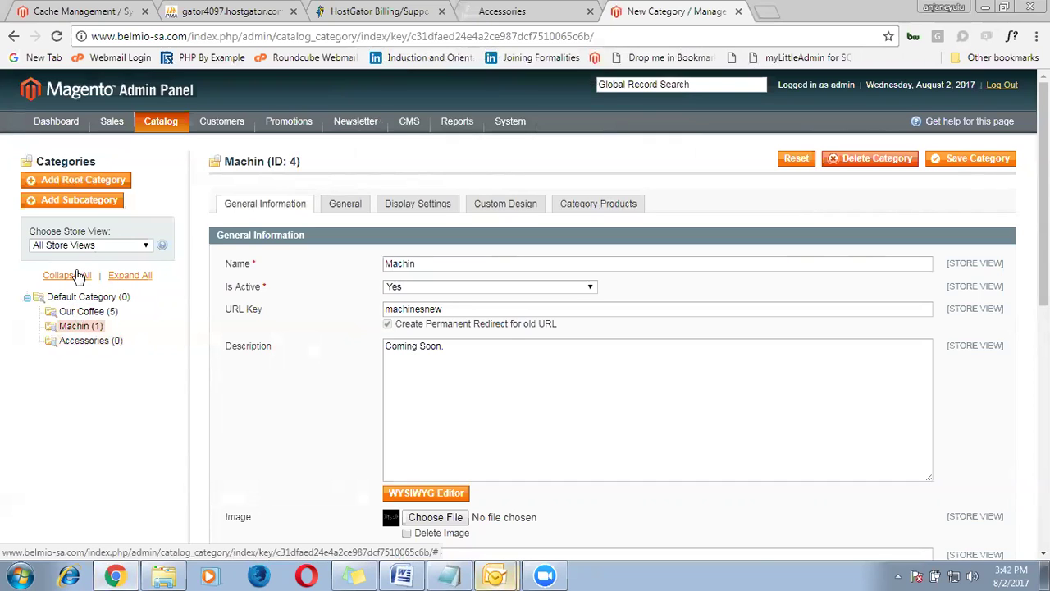
- Switch to ARA again, highlight Machin's Arabic name, then pick All Store Views
left_click(115, 245)
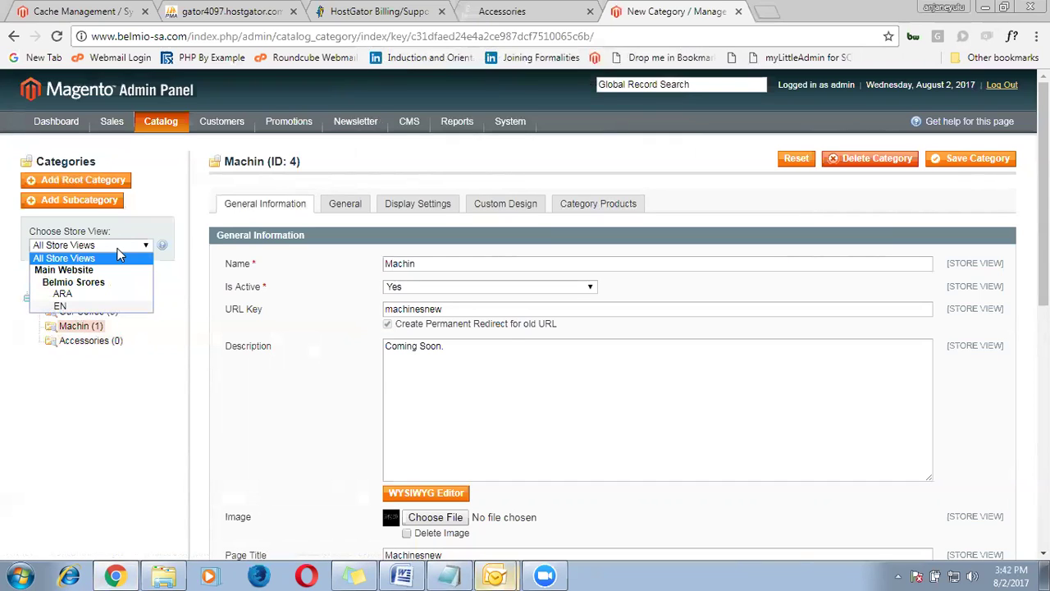
left_click(83, 297)
left_click(588, 124)
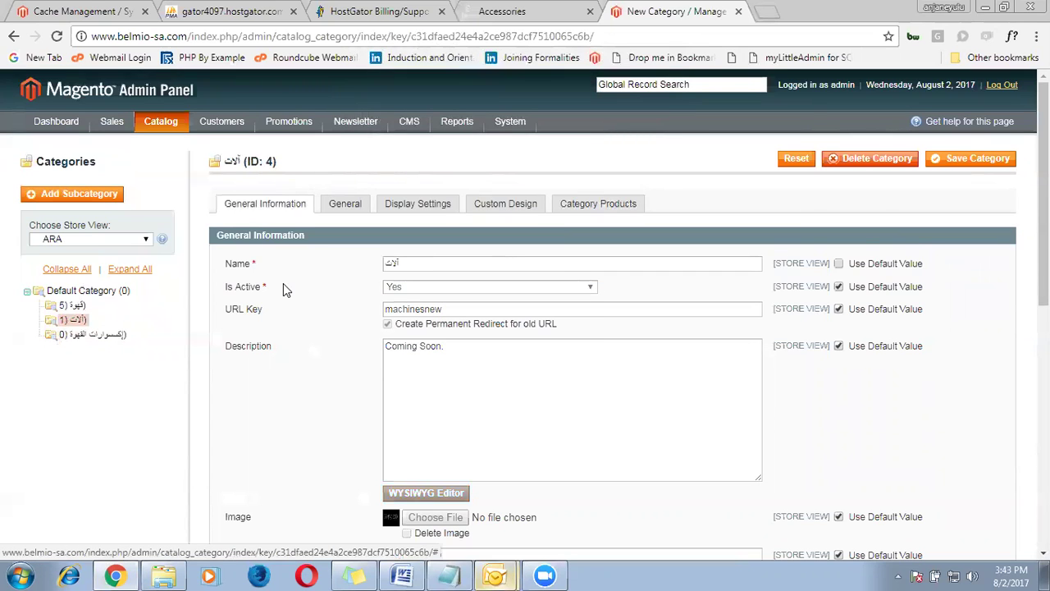
double_click(438, 262)
left_click(293, 331)
scroll(294, 330, "down", 3)
scroll(289, 333, "up", 1)
scroll(287, 333, "up", 2)
double_click(413, 261)
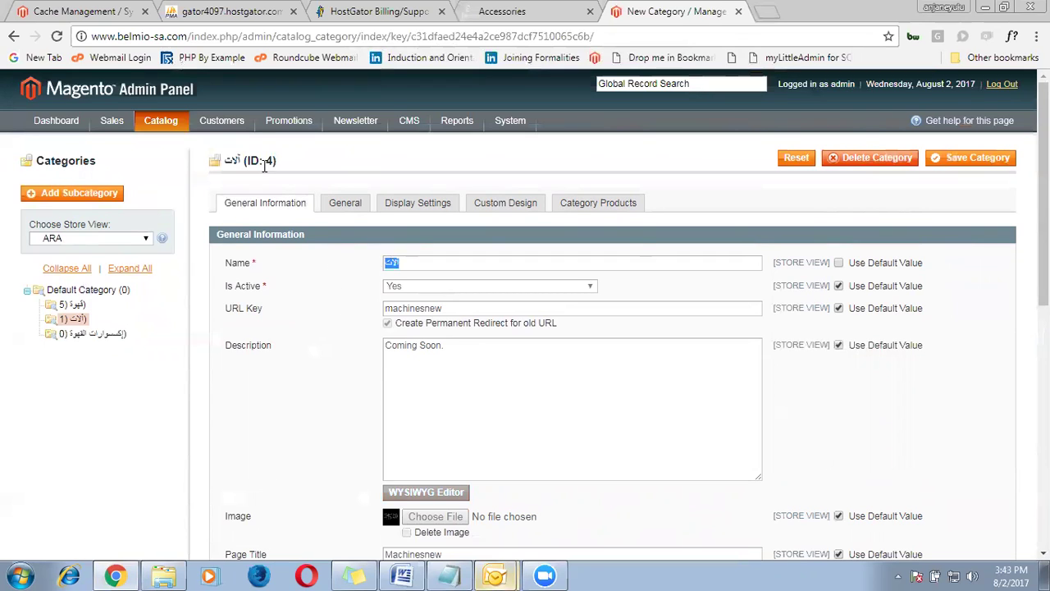
left_click(122, 239)
left_click(100, 253)
- Confirm All Store Views and open Catalog > Manage Products listing all six products
left_click(579, 131)
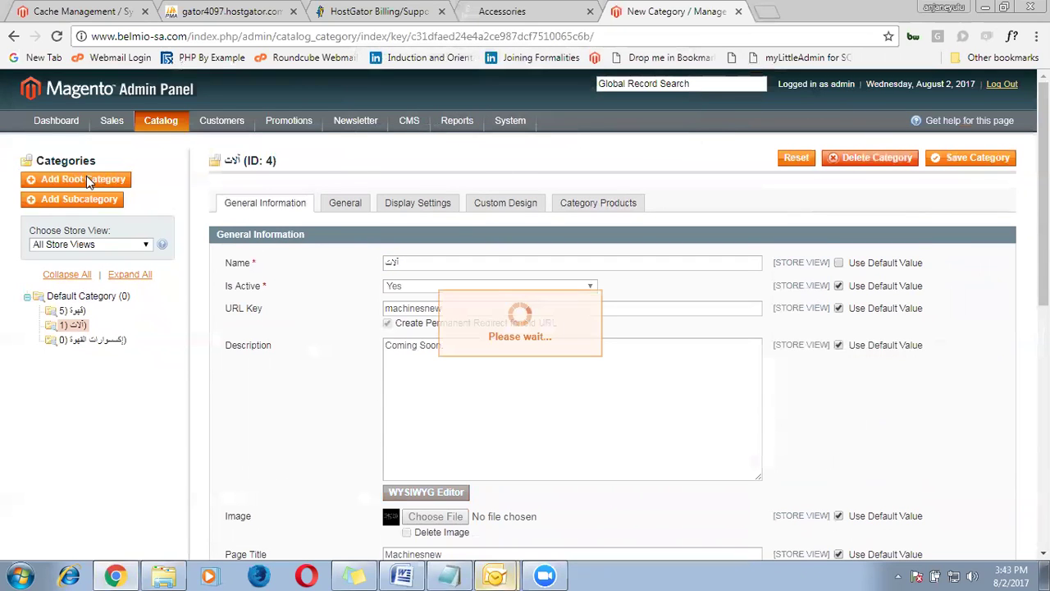
mouse_move(158, 127)
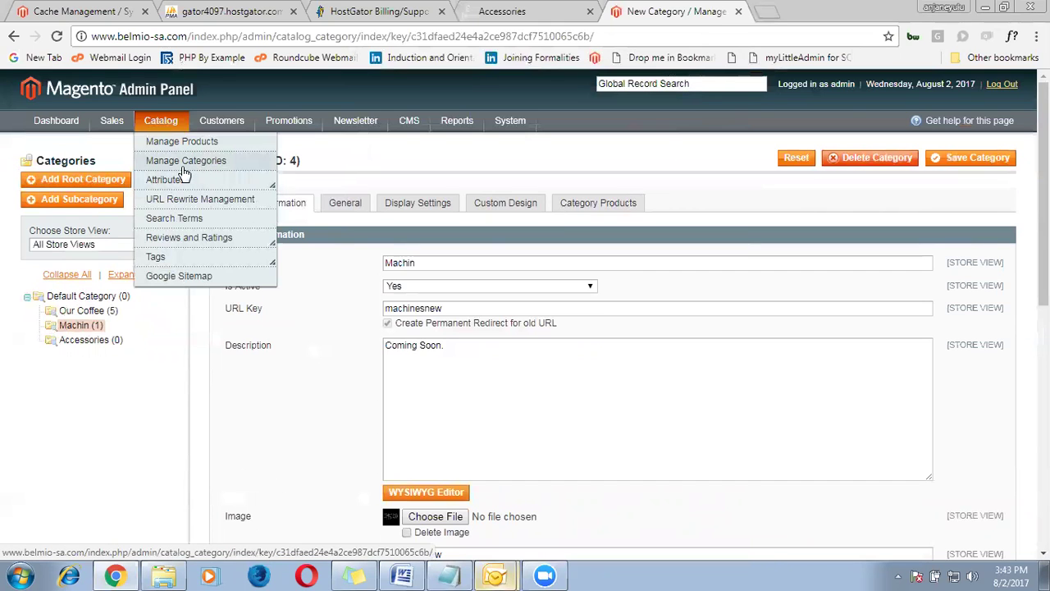
left_click(328, 211)
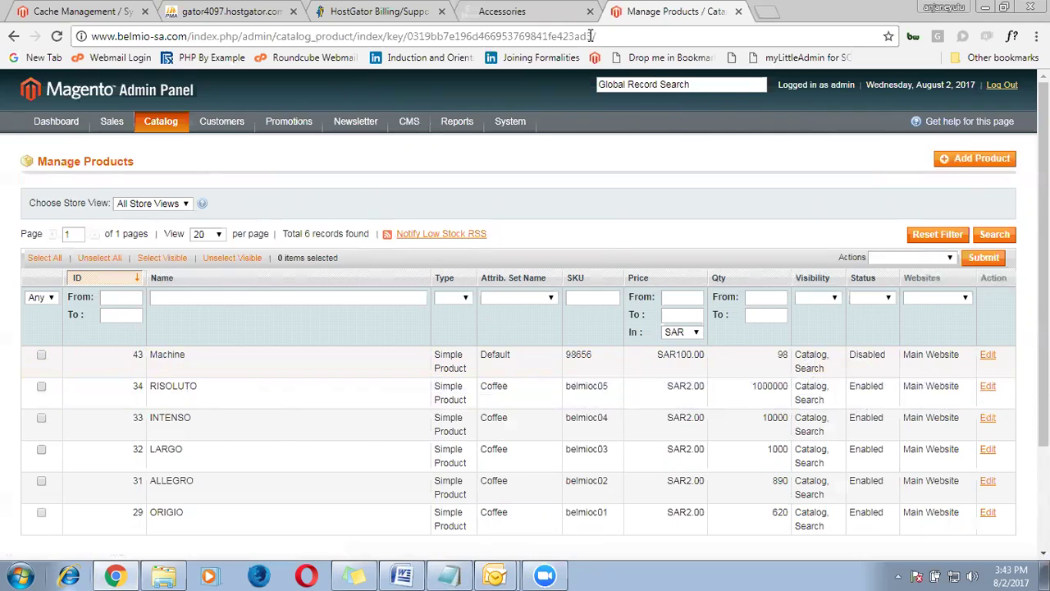
- Check that the storefront Machines page shows no products
left_click(510, 13)
left_click(333, 116)
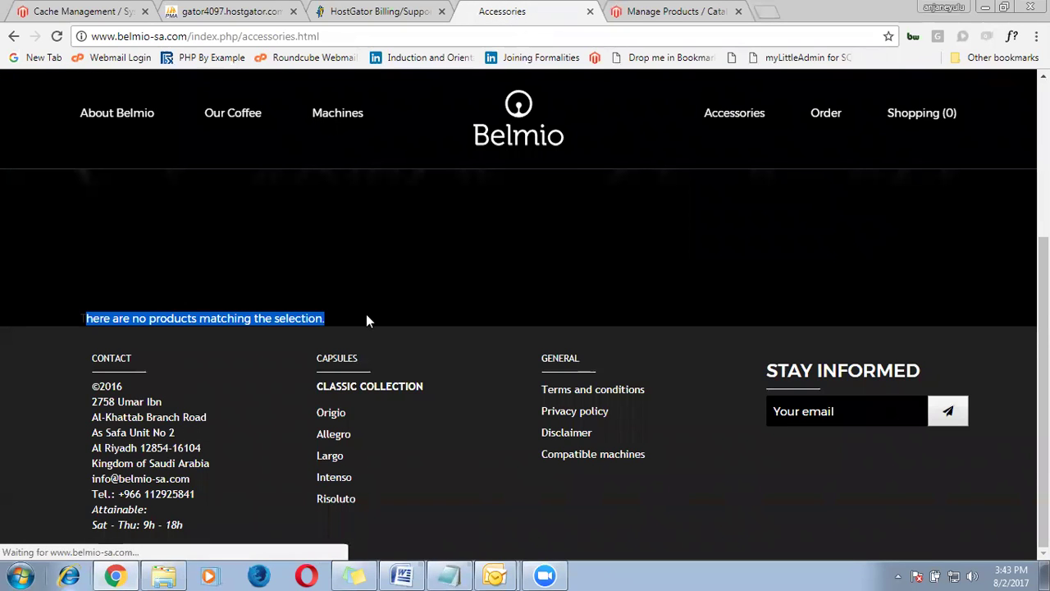
scroll(367, 318, "down", 5)
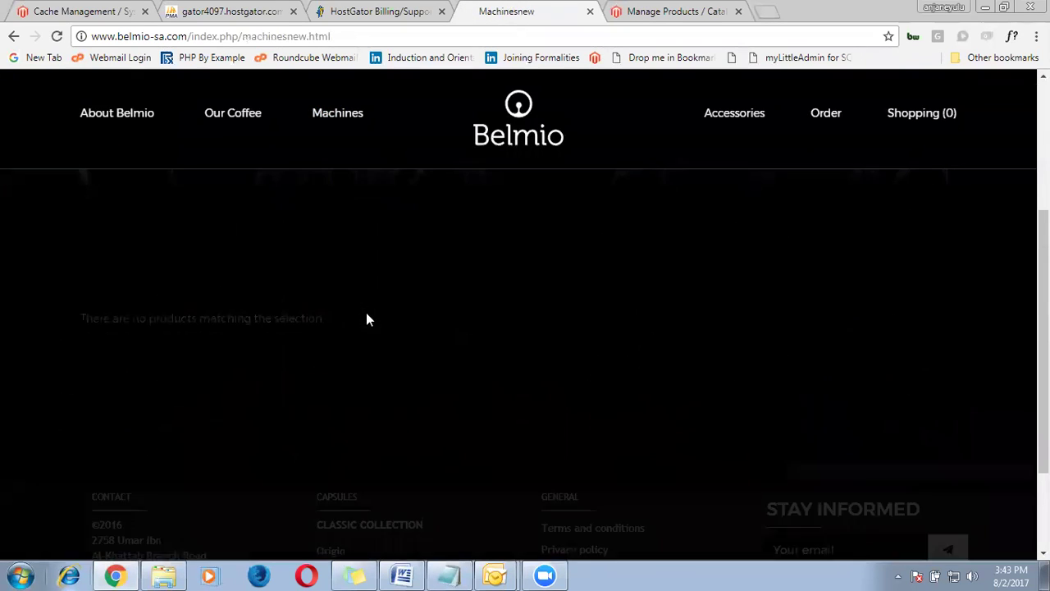
- Return to the admin tab and log back in with the admin account and password
left_click(668, 12)
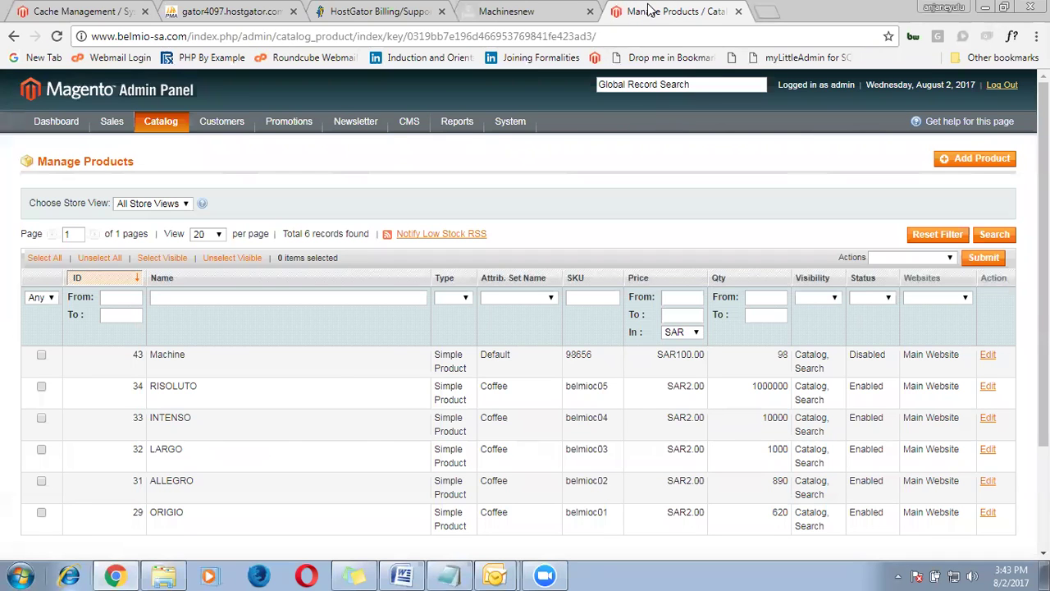
left_click(335, 364)
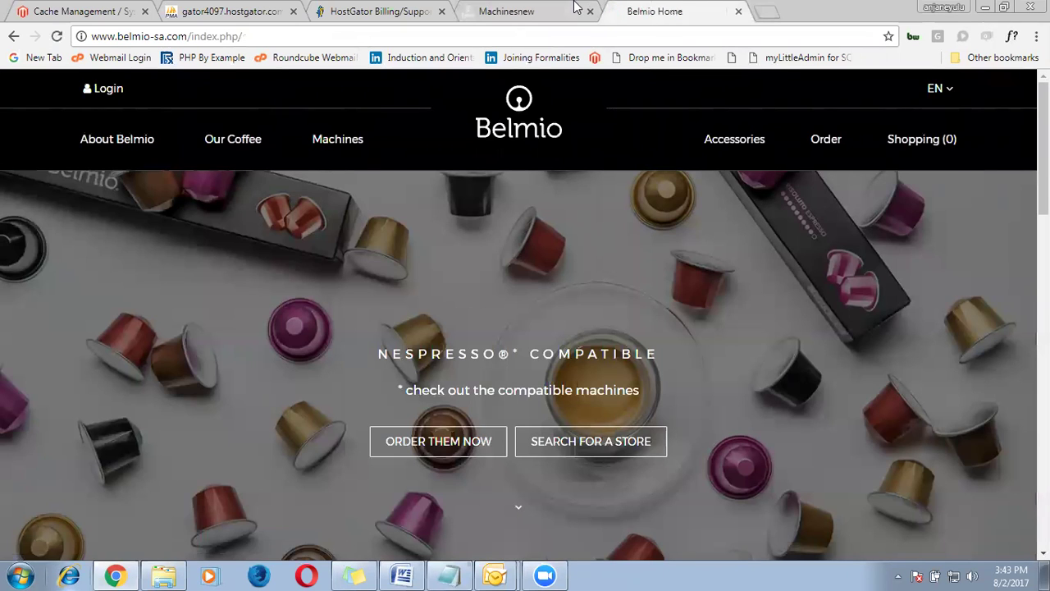
left_click(12, 37)
type("admin")
key("Tab")
type("••••••••")
key("Return")
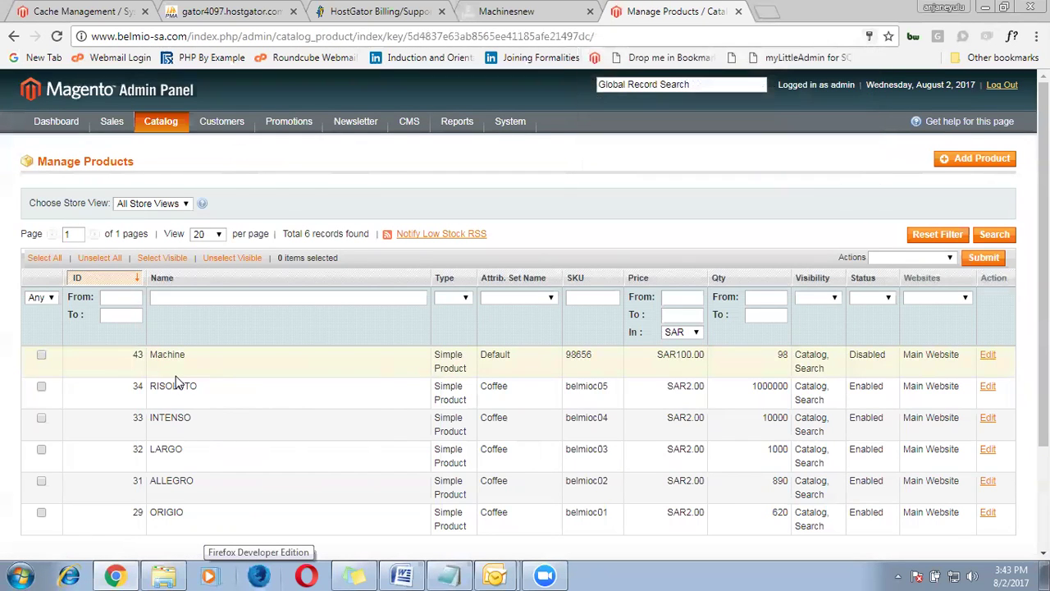
- Open the Machine product, then go to Catalog > Manage Categories
left_click(173, 374)
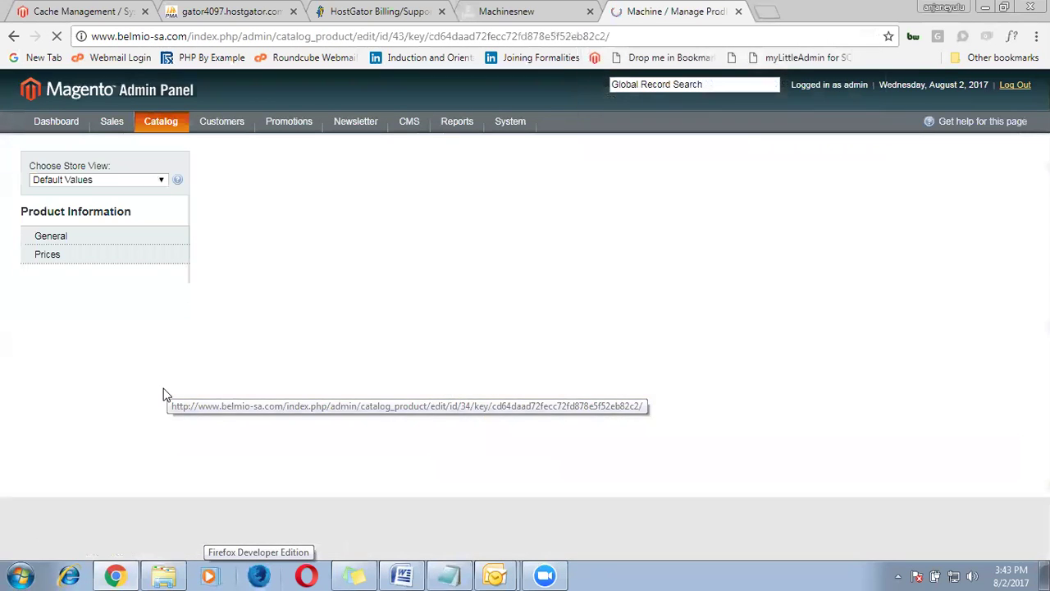
mouse_move(164, 123)
left_click(180, 166)
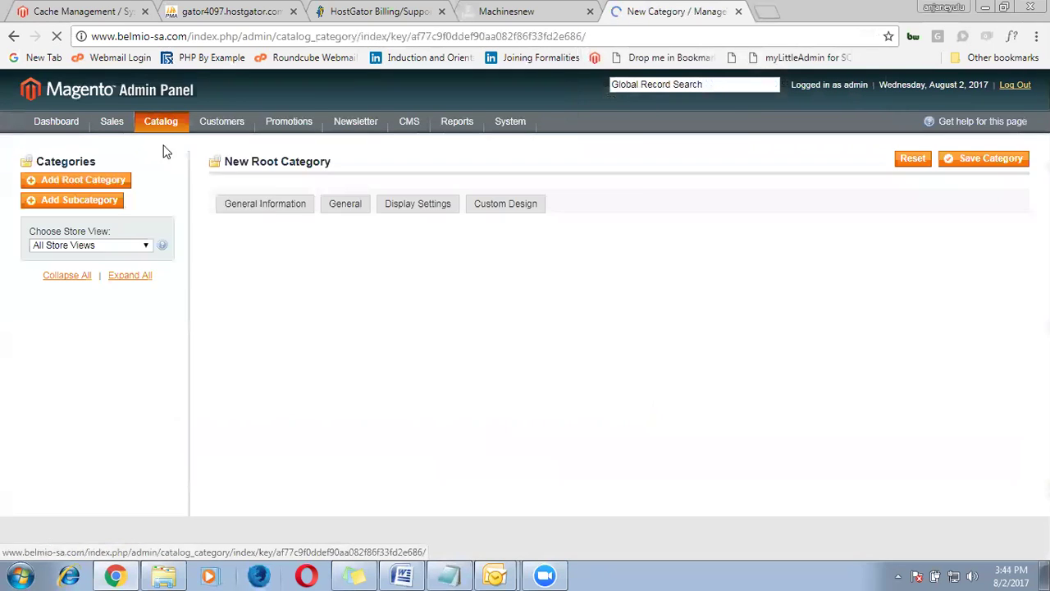
- Open Catalog > Manage Products listing all 6 records and open the Choose Store View list
mouse_move(168, 127)
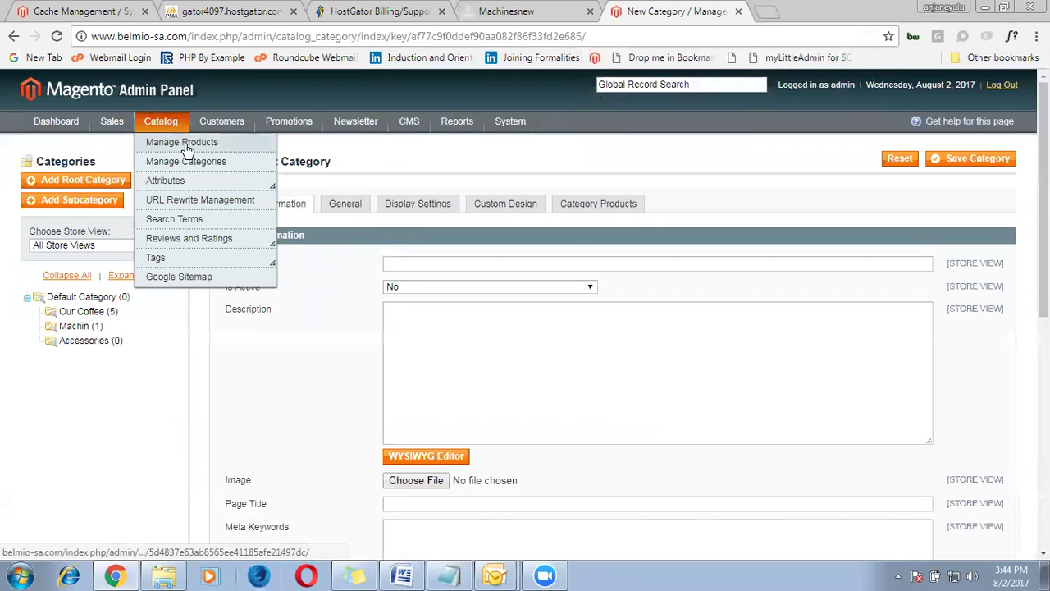
left_click(187, 146)
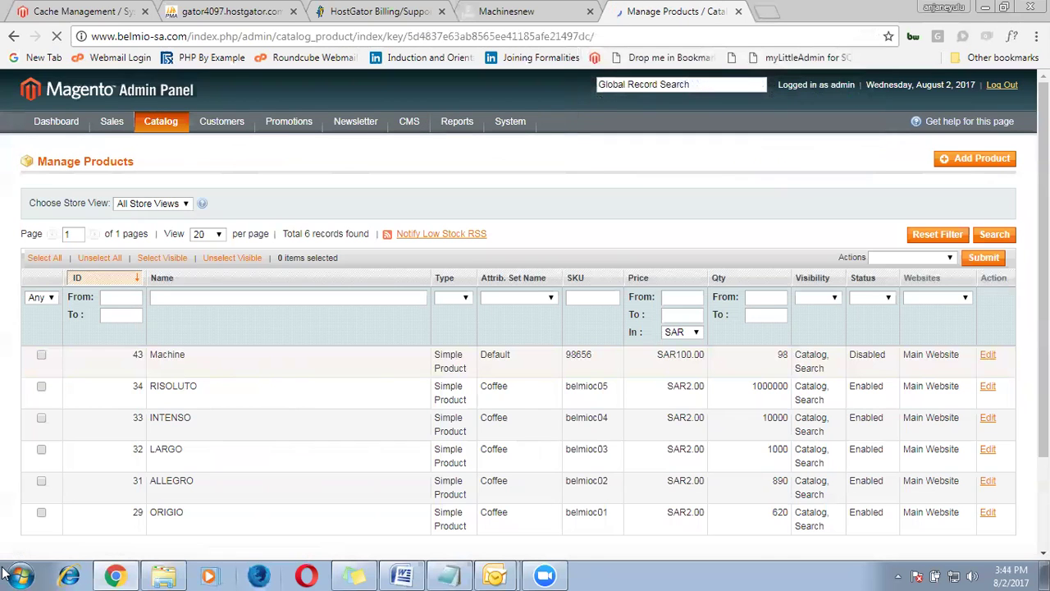
scroll(215, 375, "down", 3)
scroll(215, 375, "up", 3)
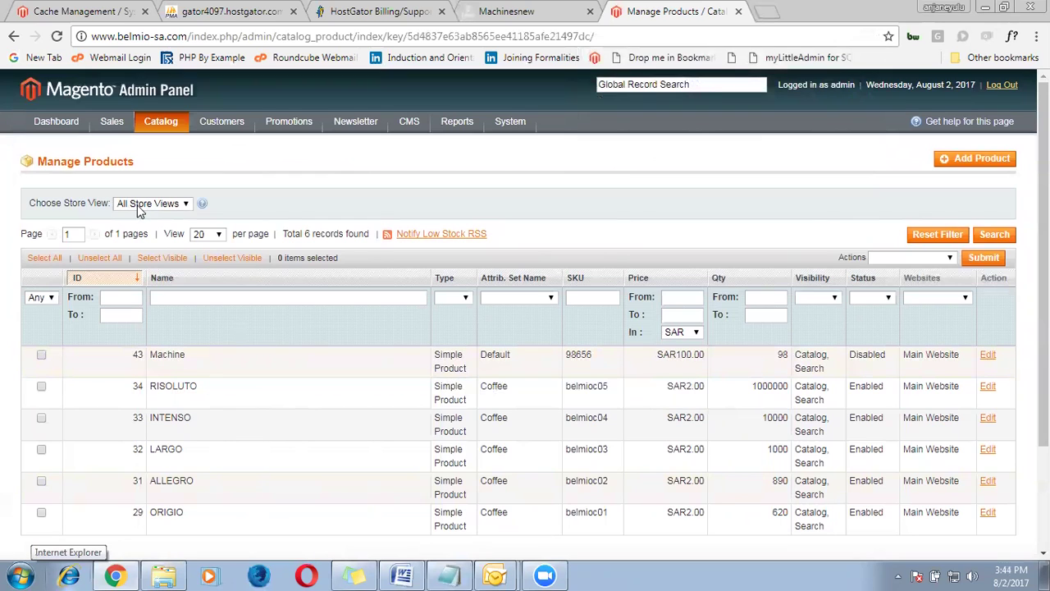
left_click(137, 205)
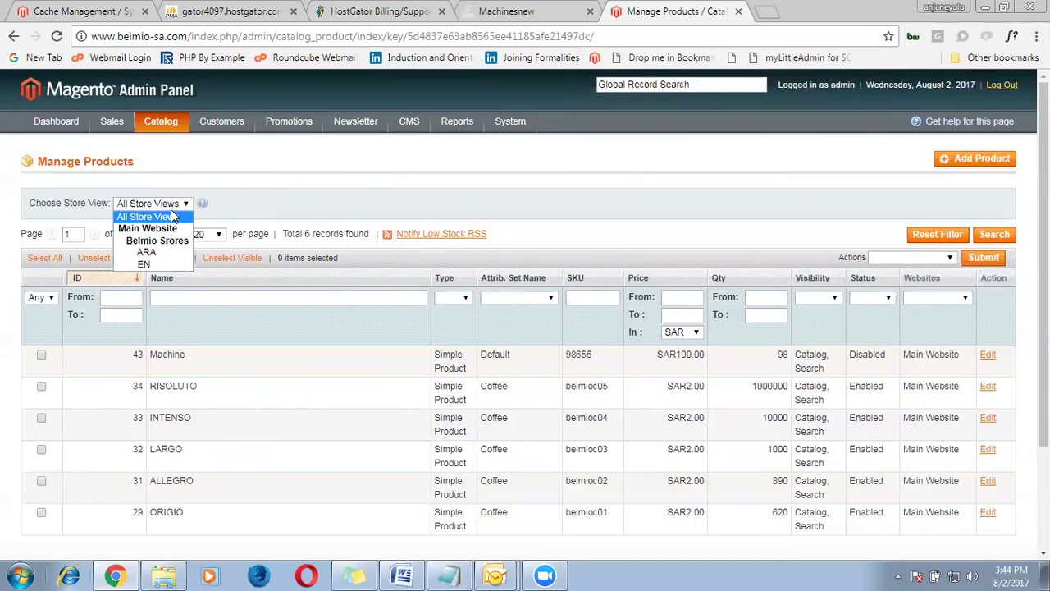
left_click(698, 205)
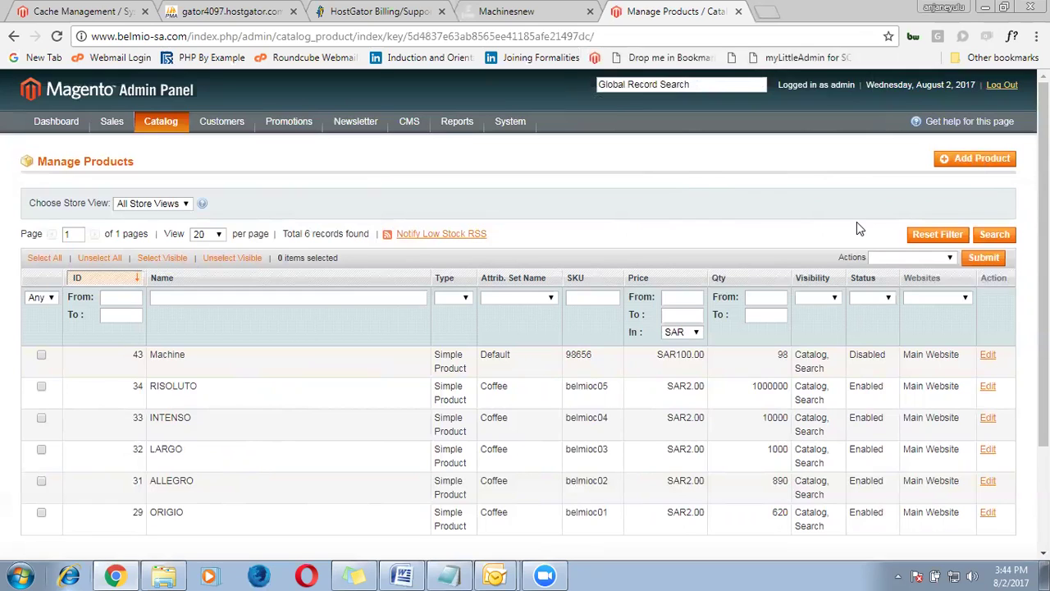
left_click(160, 205)
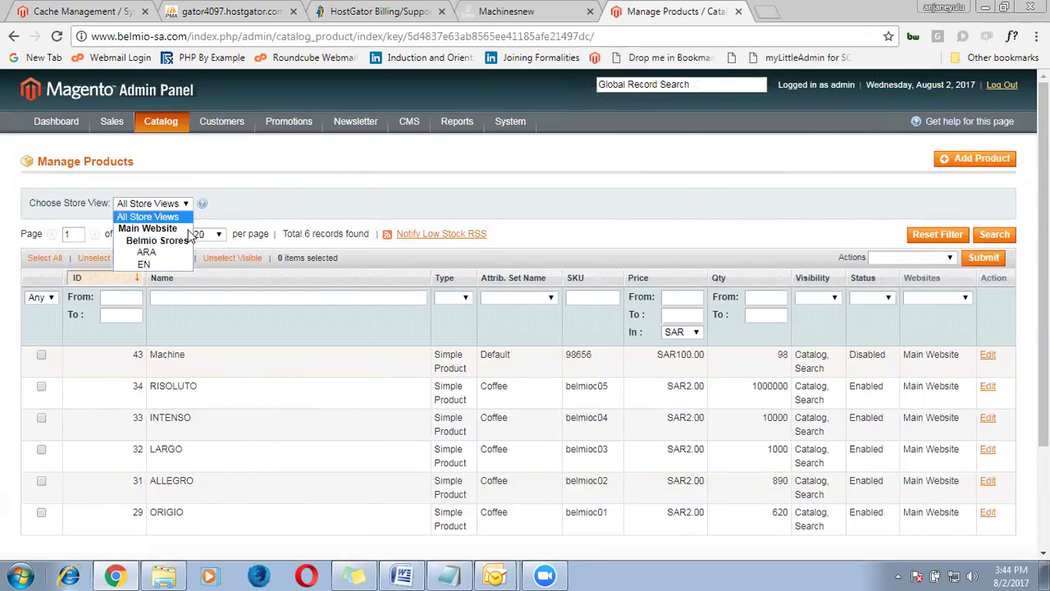
- Switch the product grid to the ARA store view
left_click(172, 255)
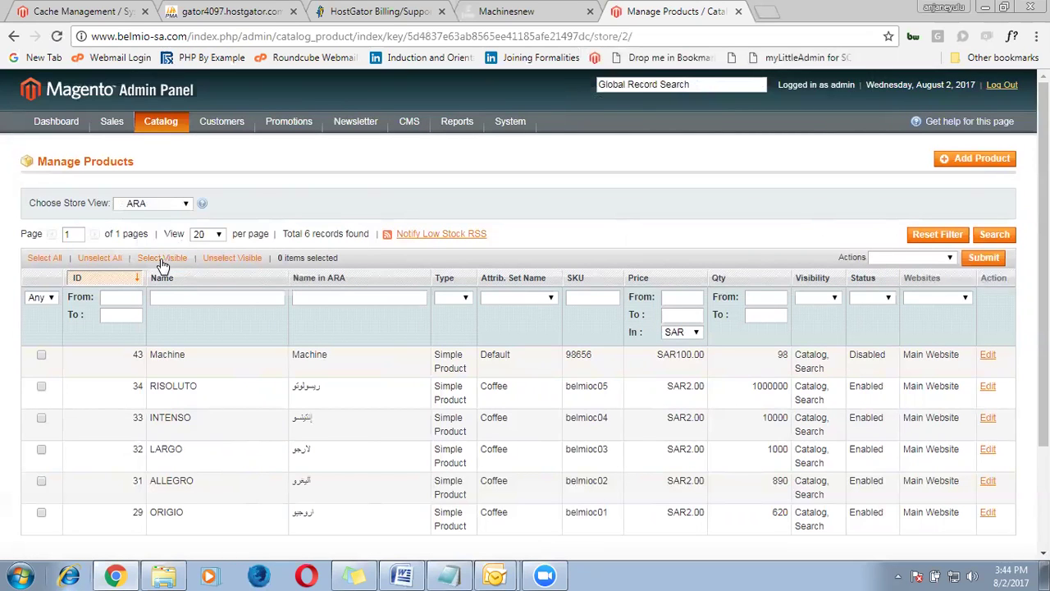
scroll(291, 349, "down", 3)
scroll(305, 329, "up", 3)
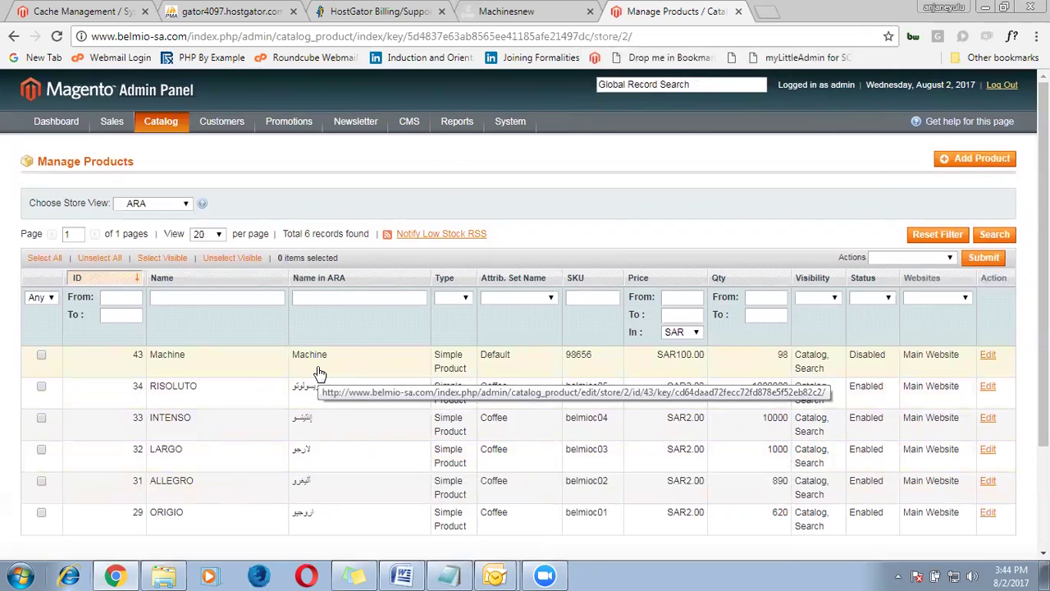
- Open the RISOLUTO coffee product (ID 34) for editing, showing Intensity 9
left_click(319, 396)
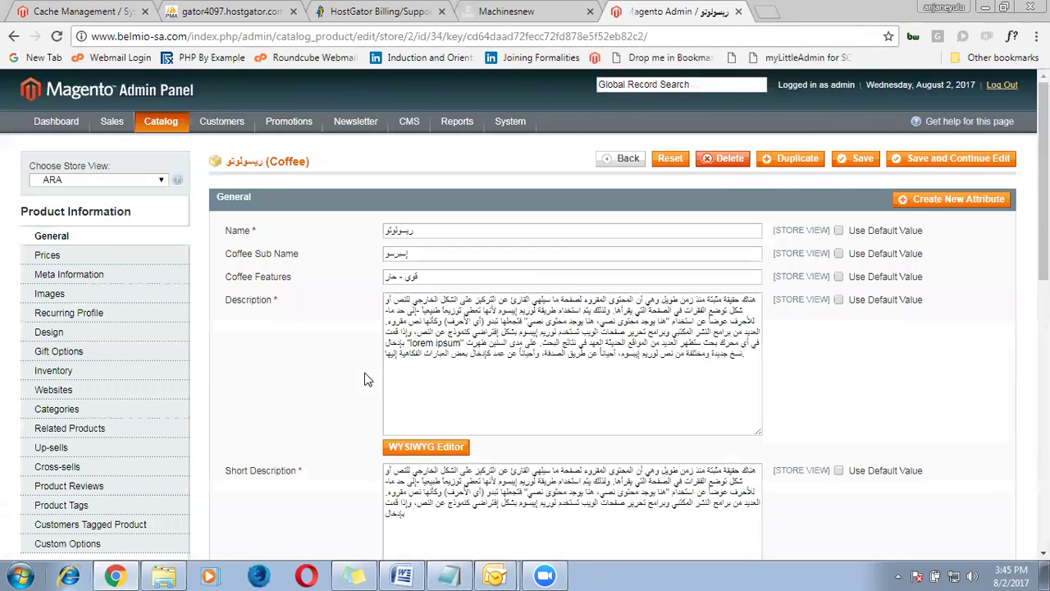
scroll(367, 379, "down", 4)
scroll(366, 377, "down", 2)
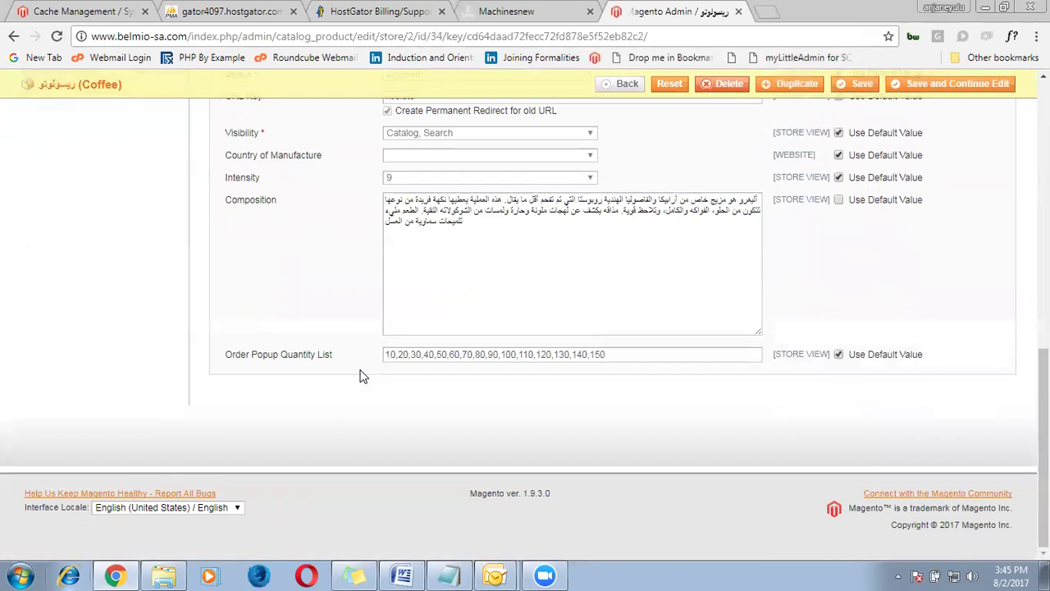
scroll(363, 376, "up", 10)
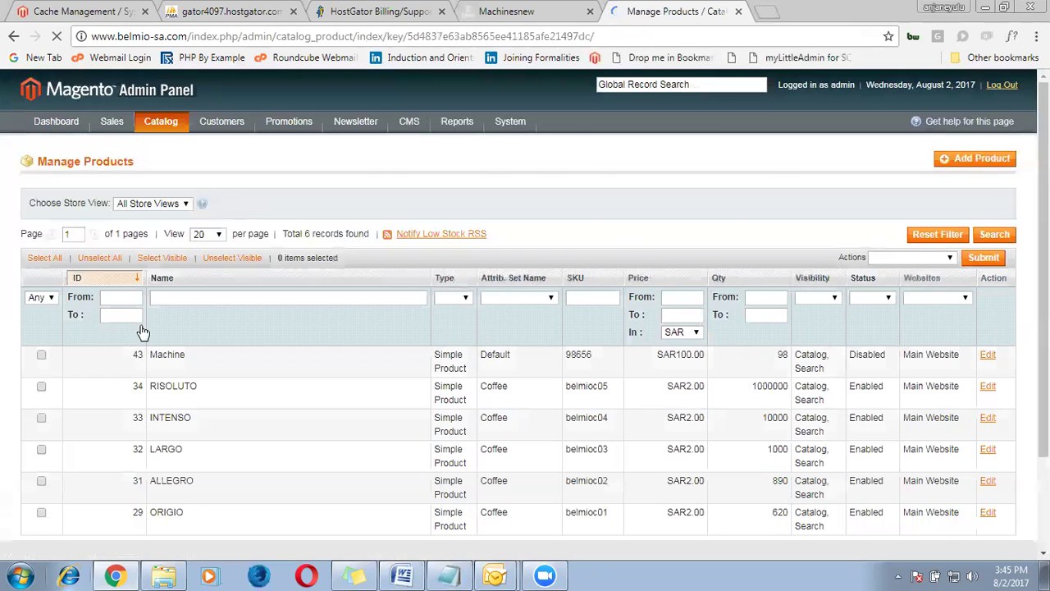
- Open and dismiss the store view list, then edit RISOLUTO and highlight its Name field
left_click(162, 205)
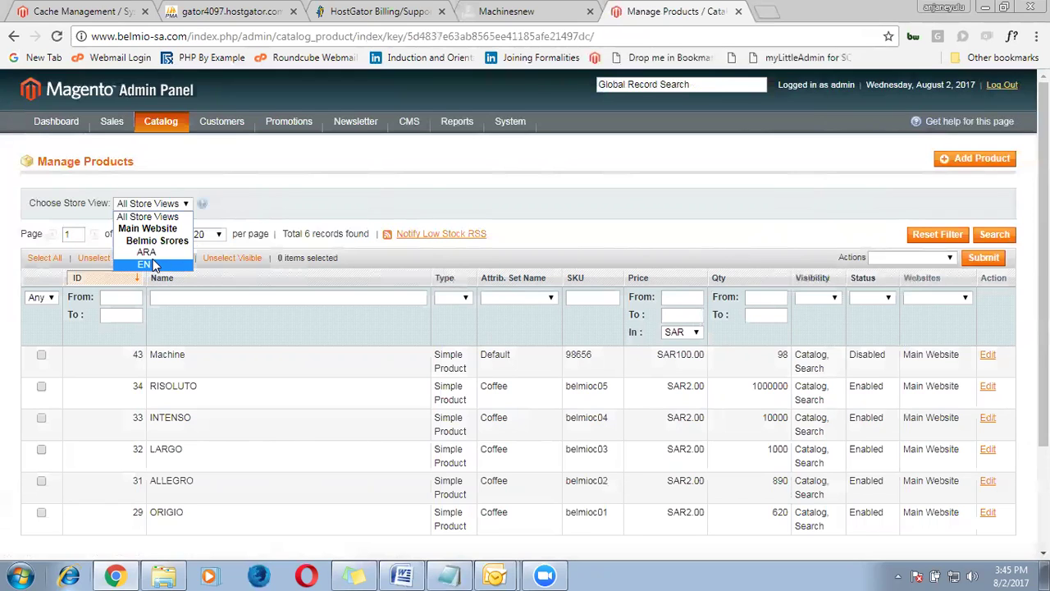
left_click(410, 192)
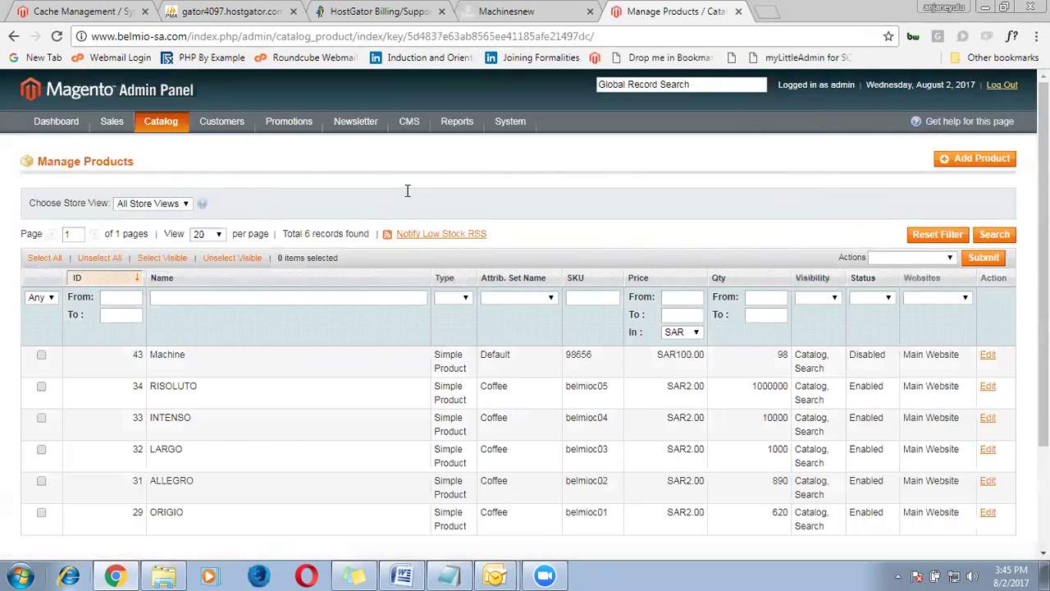
left_click(181, 395)
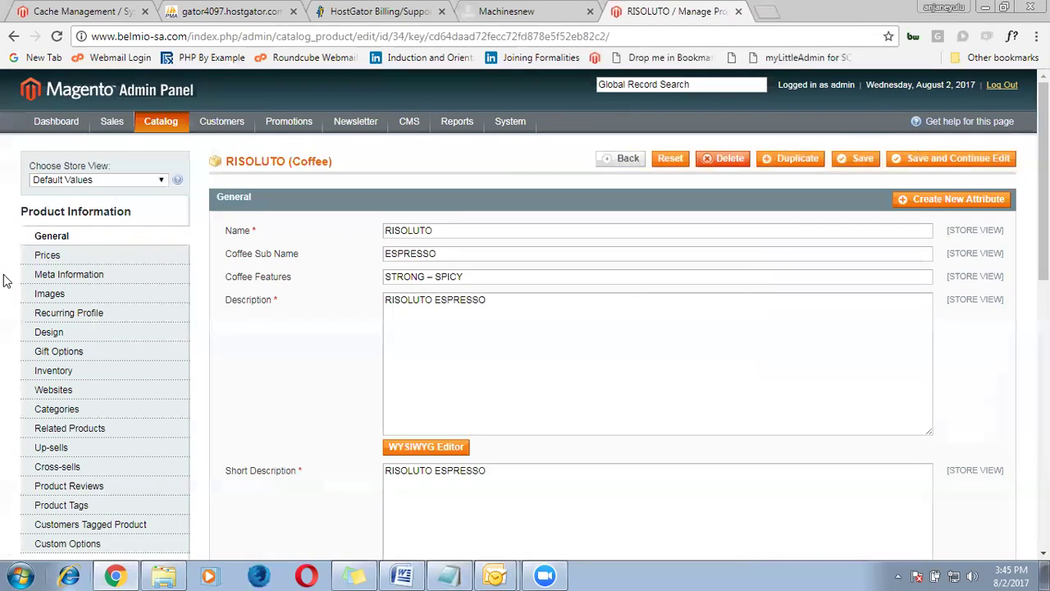
left_click_drag(228, 232, 254, 234)
- Open the Belmio storefront's Our Coffee page and scroll through the listing
left_click(506, 12)
scroll(218, 165, "up", 10)
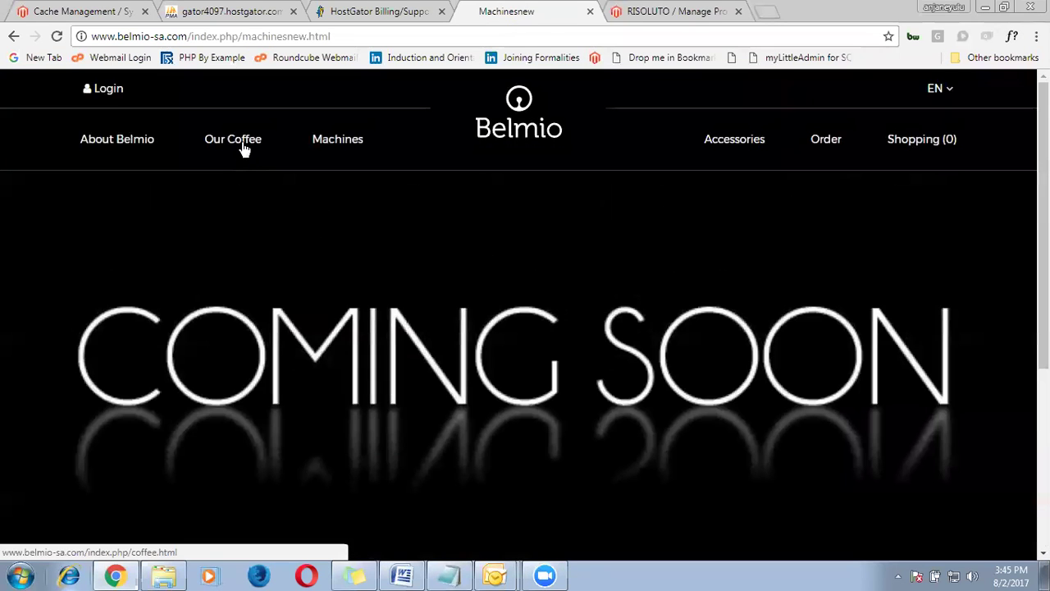
left_click(242, 146)
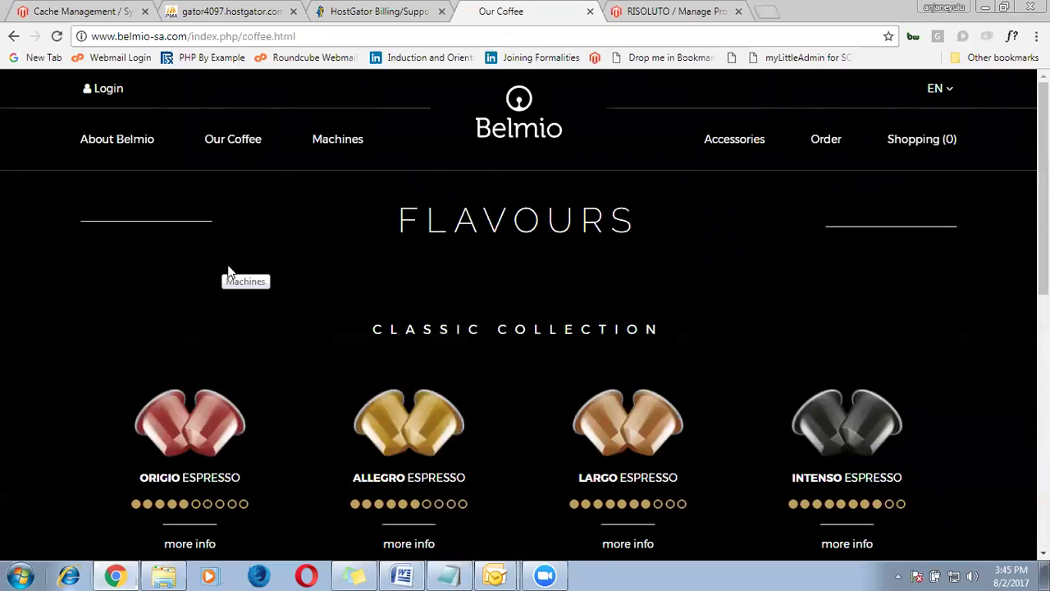
scroll(227, 271, "down", 1)
scroll(217, 267, "down", 4)
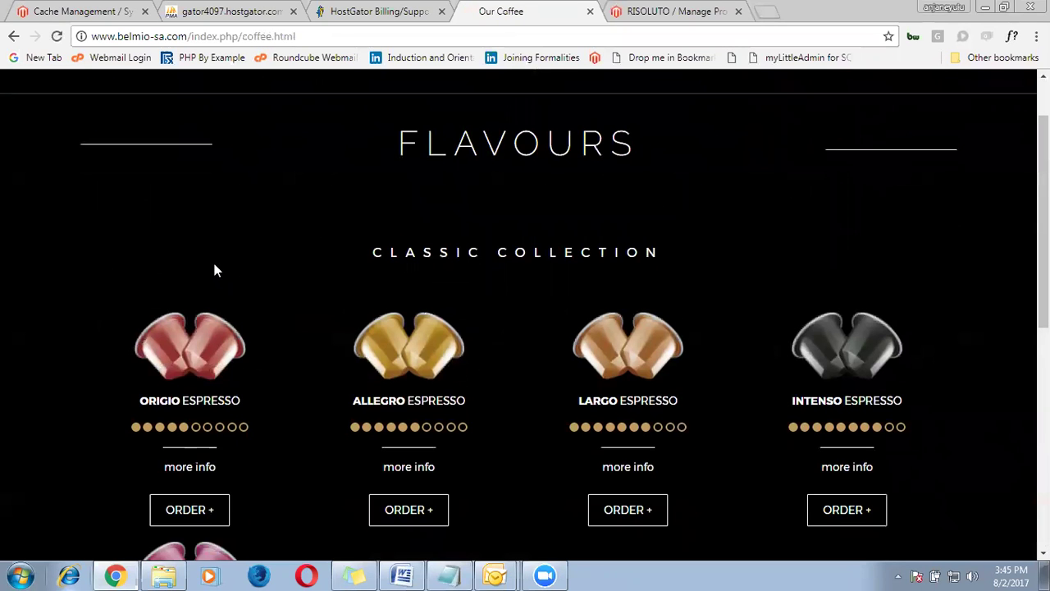
- Compare RISOLUTO's admin Name value with the RISOLUTO name on the storefront listing
left_click(675, 12)
left_click(525, 9)
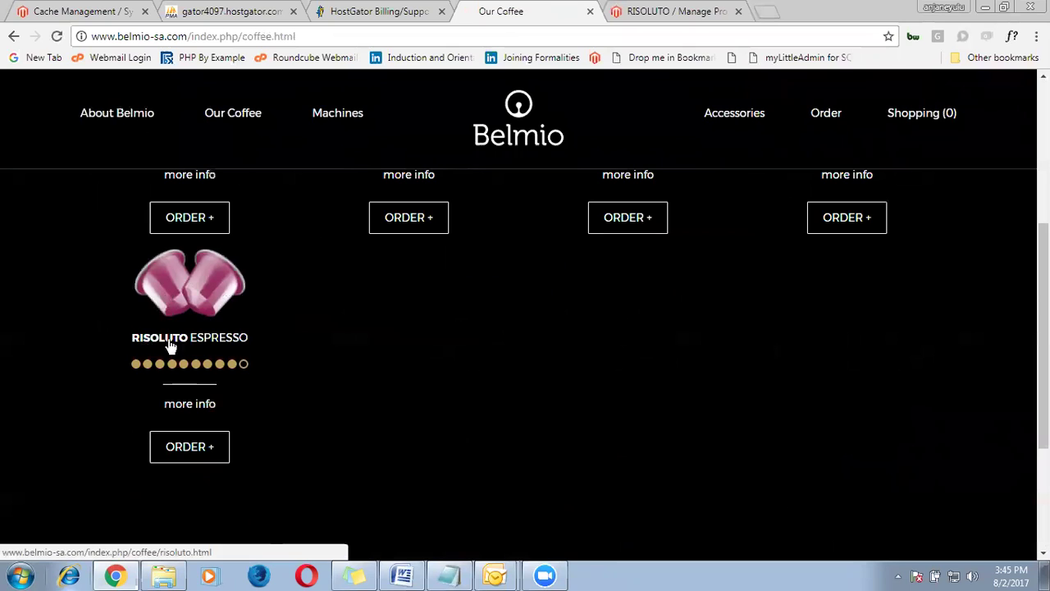
left_click(698, 8)
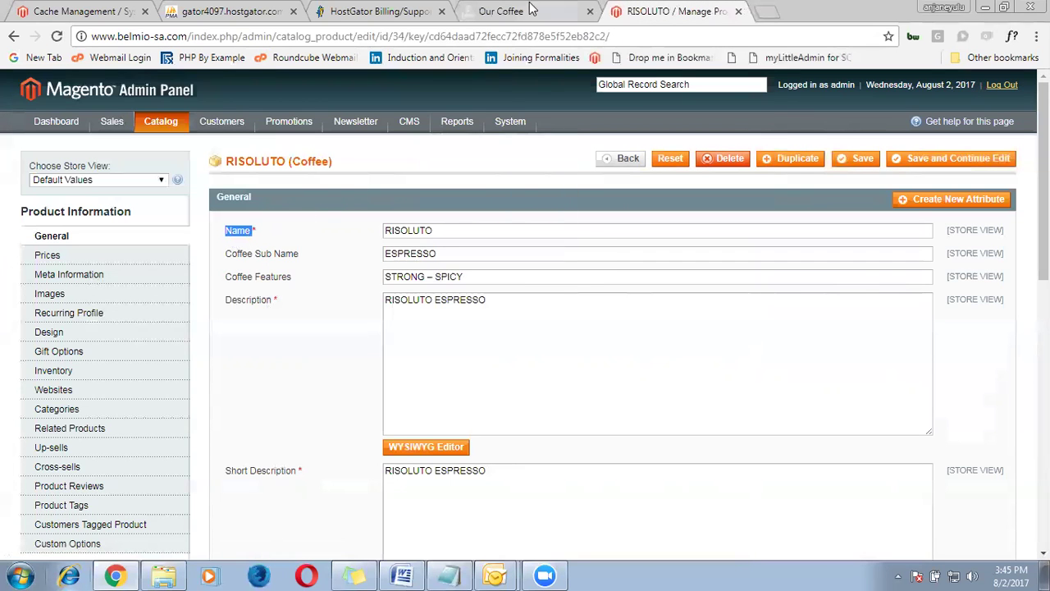
left_click(493, 13)
left_click_drag(132, 339, 189, 338)
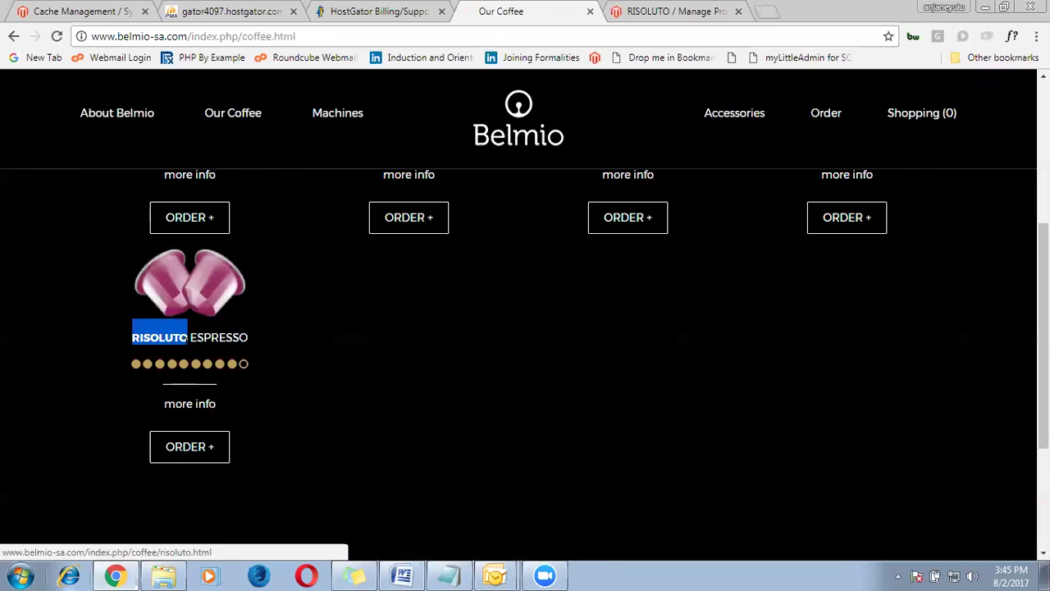
left_click(688, 13)
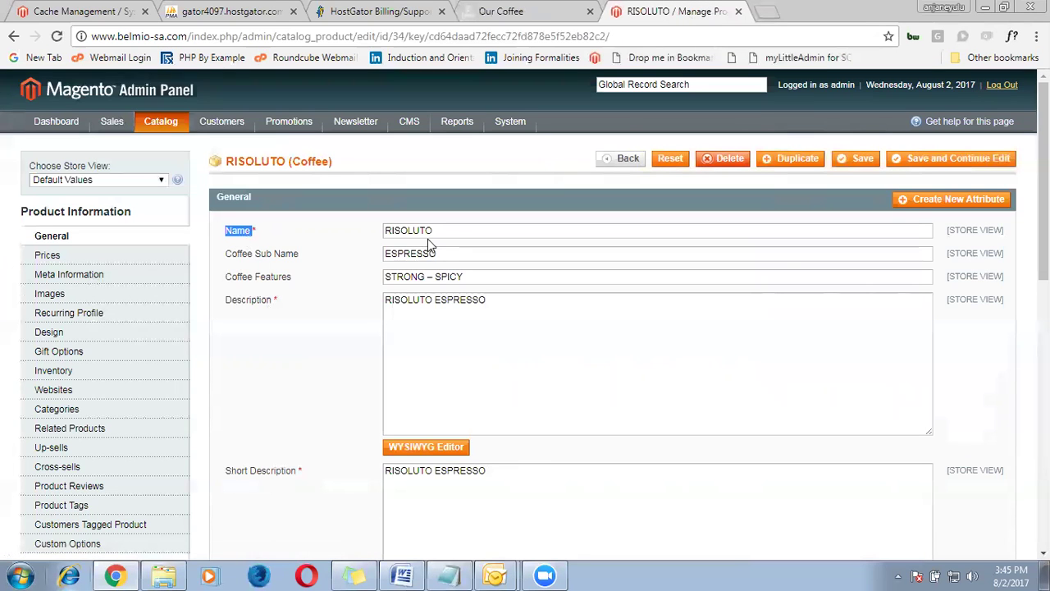
left_click_drag(433, 230, 392, 233)
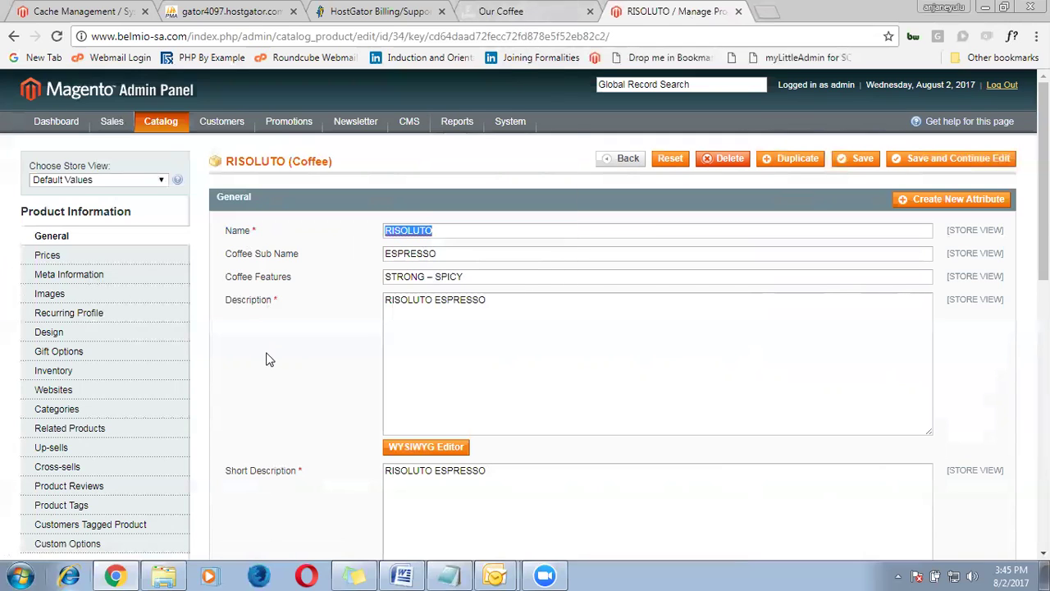
- Match the storefront's ESPRESSO label to RISOLUTO's Coffee Sub Name value
left_click(500, 12)
left_click_drag(246, 341, 191, 343)
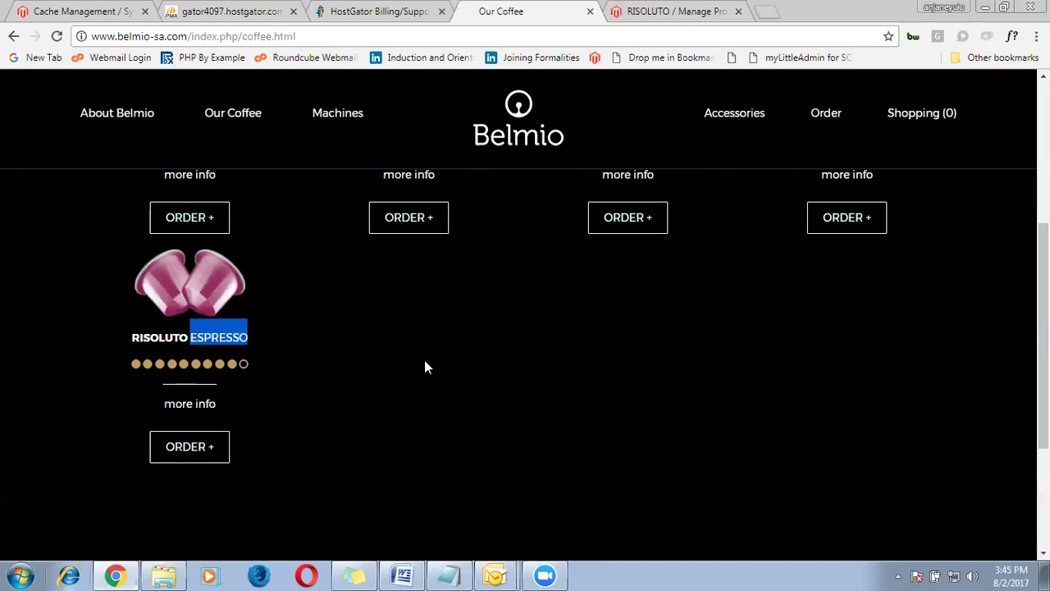
left_click(687, 11)
key("Tab")
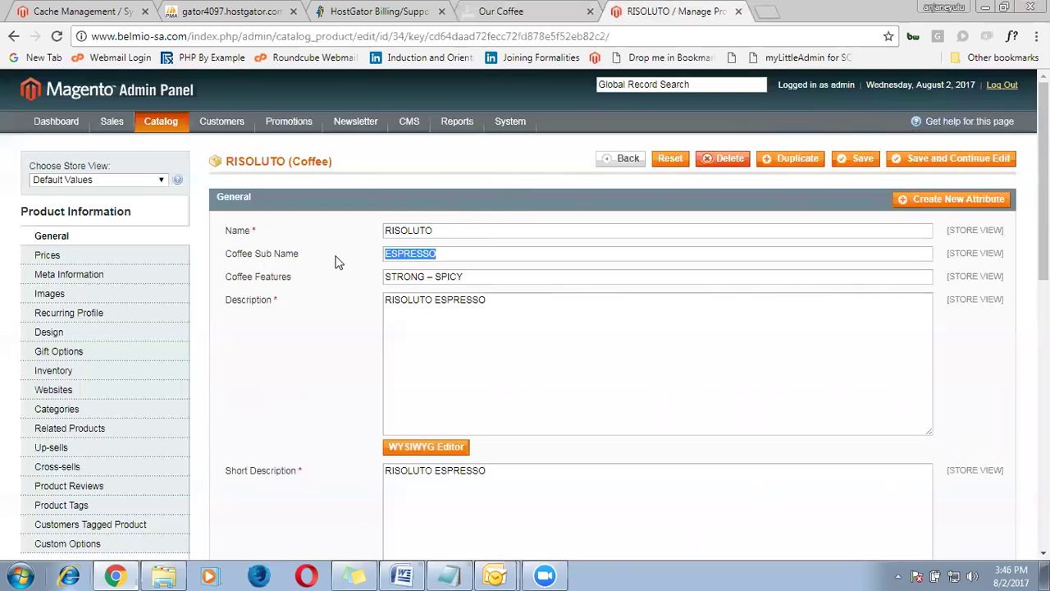
- Select the Coffee Features value and compare it with the storefront listing
left_click(513, 15)
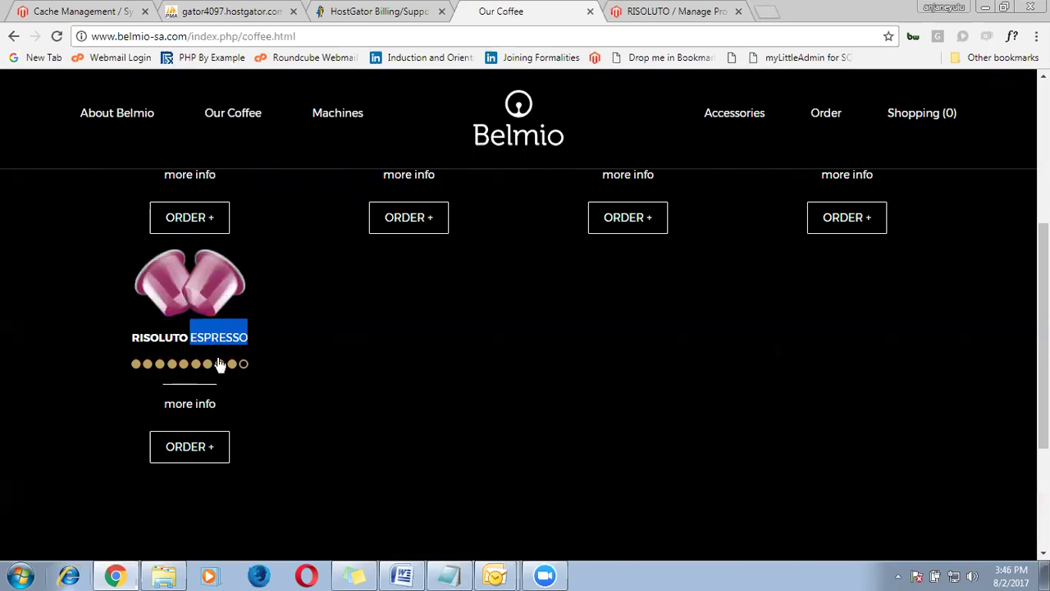
left_click(672, 11)
key("Tab")
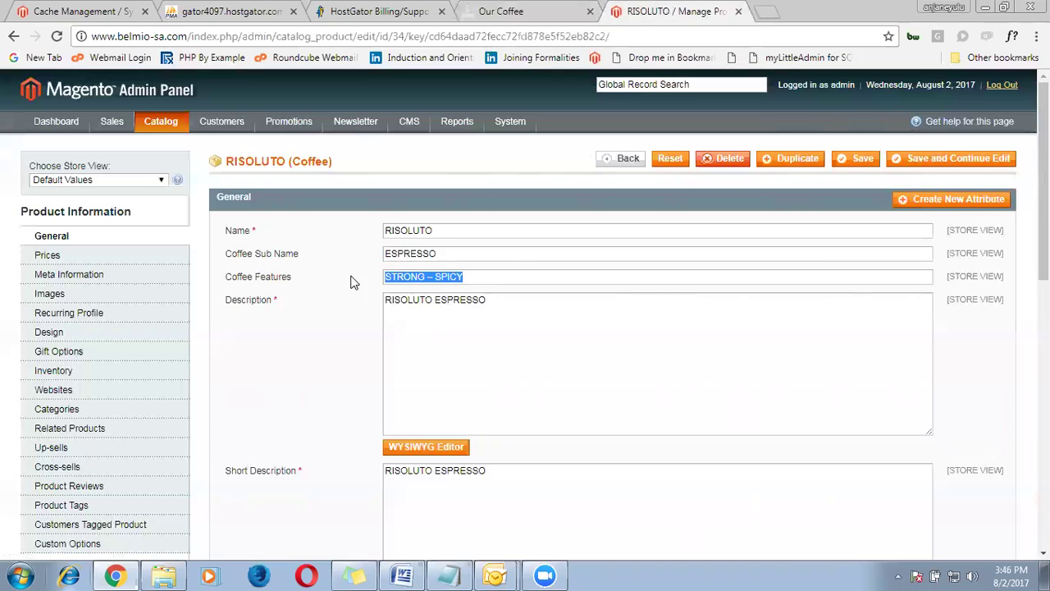
left_click(515, 11)
scroll(263, 268, "up", 1)
scroll(263, 268, "up", 2)
scroll(320, 250, "down", 3)
- Open RISOLUTO's more info page on the storefront and select its STRONG – SPICY text
left_click(195, 416)
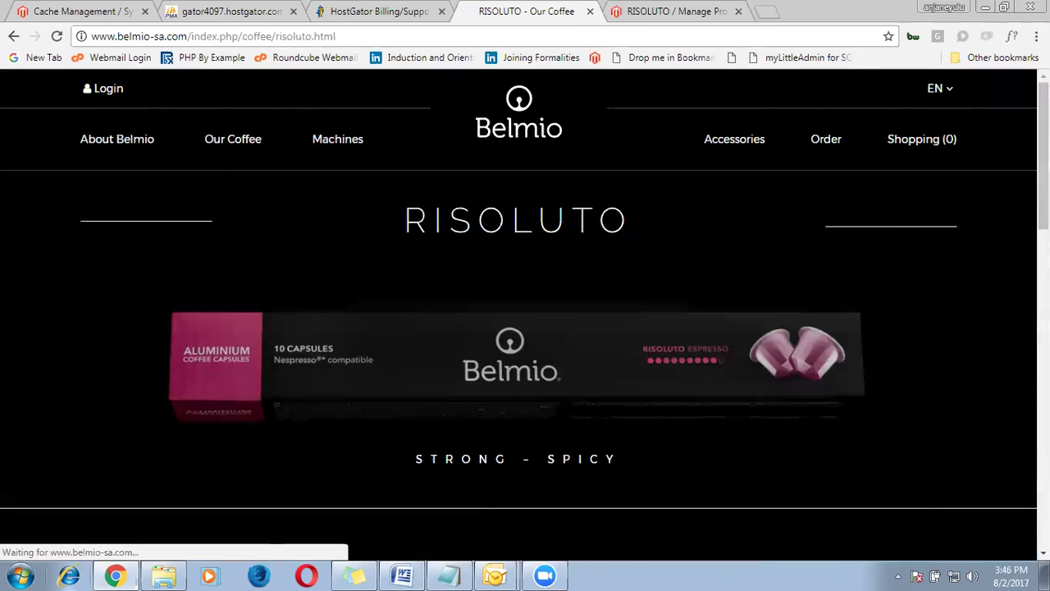
scroll(307, 391, "down", 1)
left_click_drag(412, 383, 622, 383)
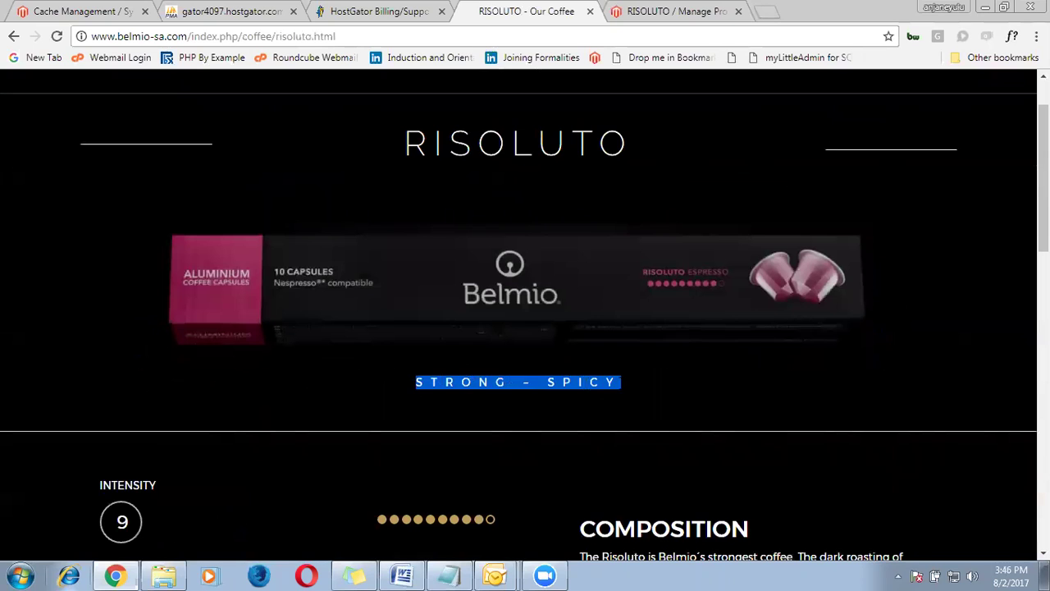
- Compare the admin's STRONG – SPICY Coffee Features value with the storefront product page
left_click(664, 10)
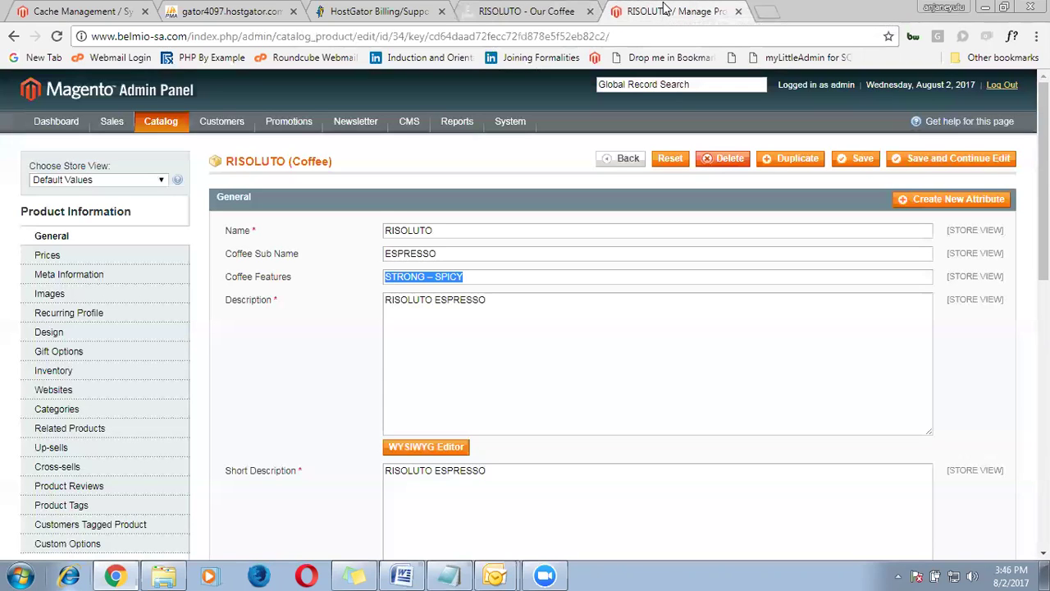
left_click_drag(464, 279, 365, 286)
left_click(525, 11)
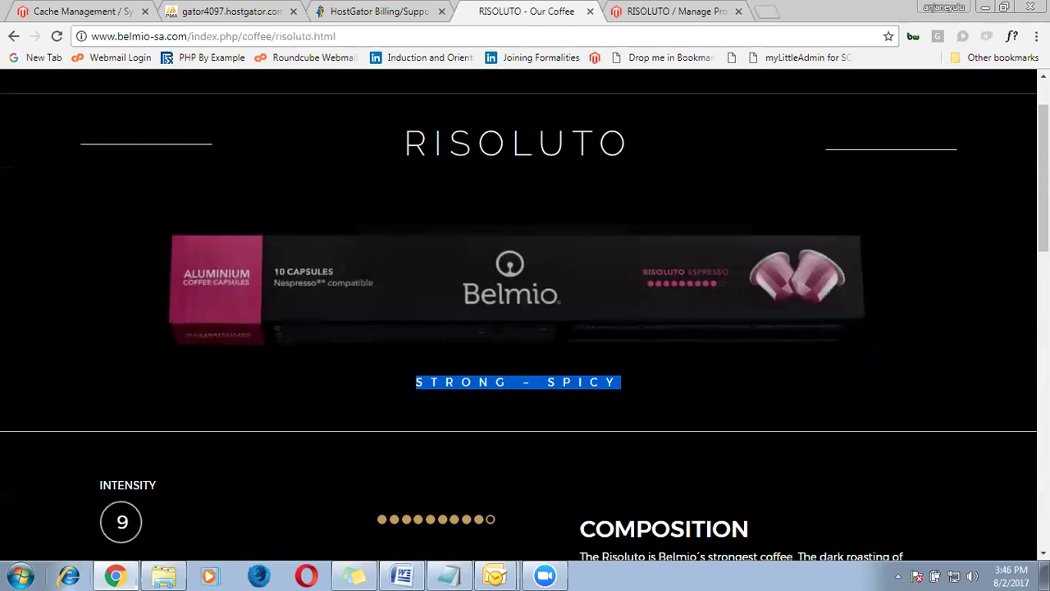
scroll(355, 218, "down", 4)
scroll(472, 306, "down", 6)
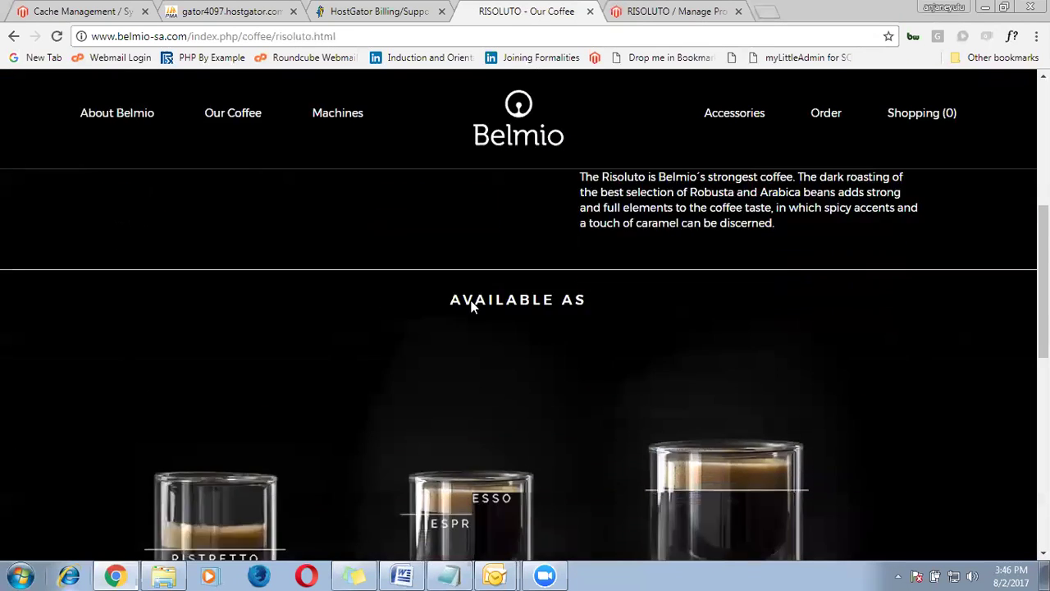
scroll(469, 307, "down", 2)
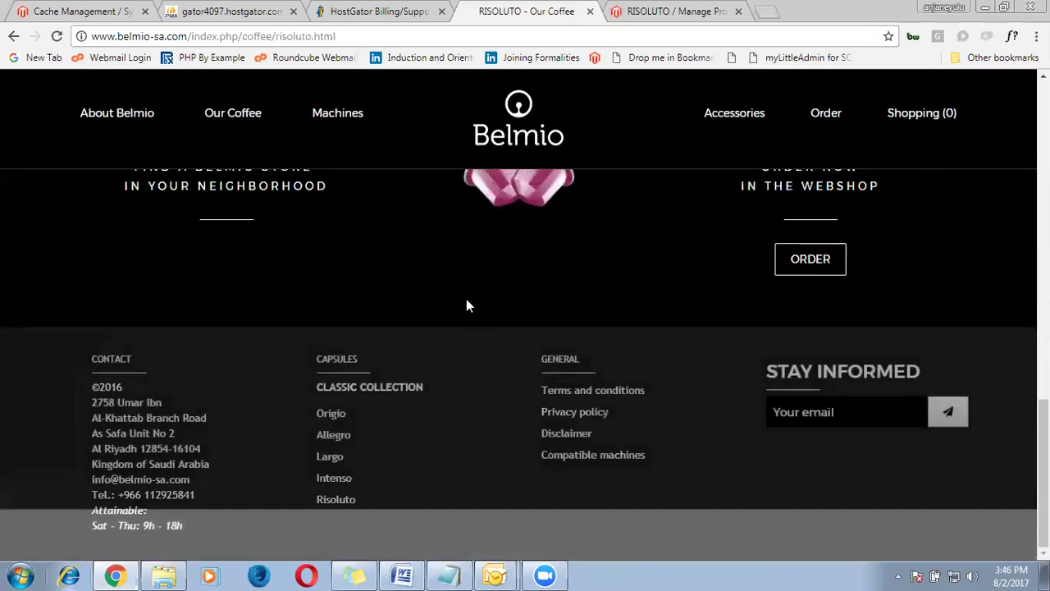
scroll(461, 298, "up", 7)
scroll(476, 304, "up", 5)
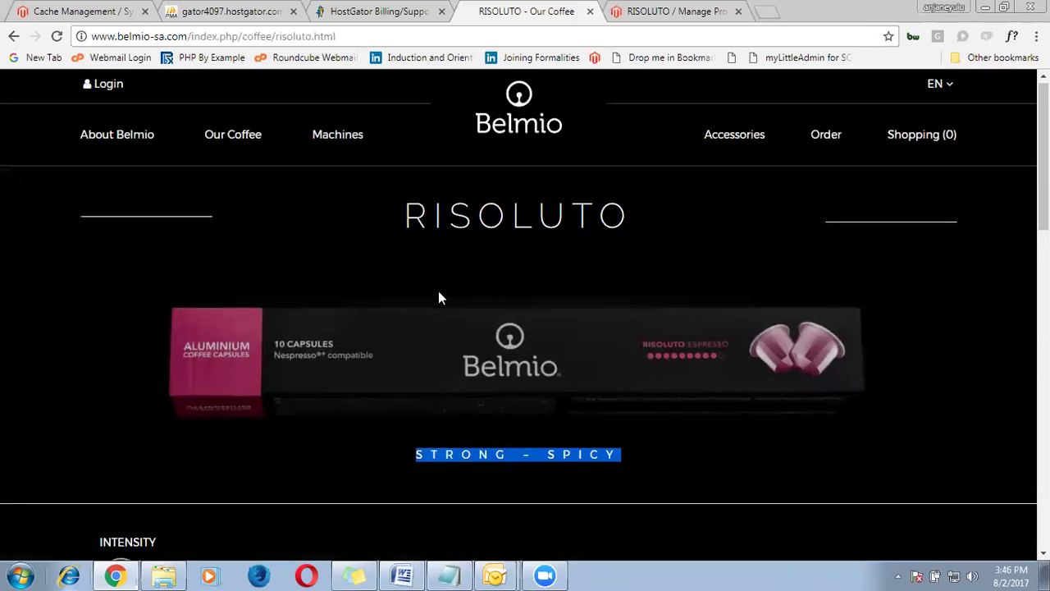
scroll(437, 293, "down", 3)
left_click(646, 13)
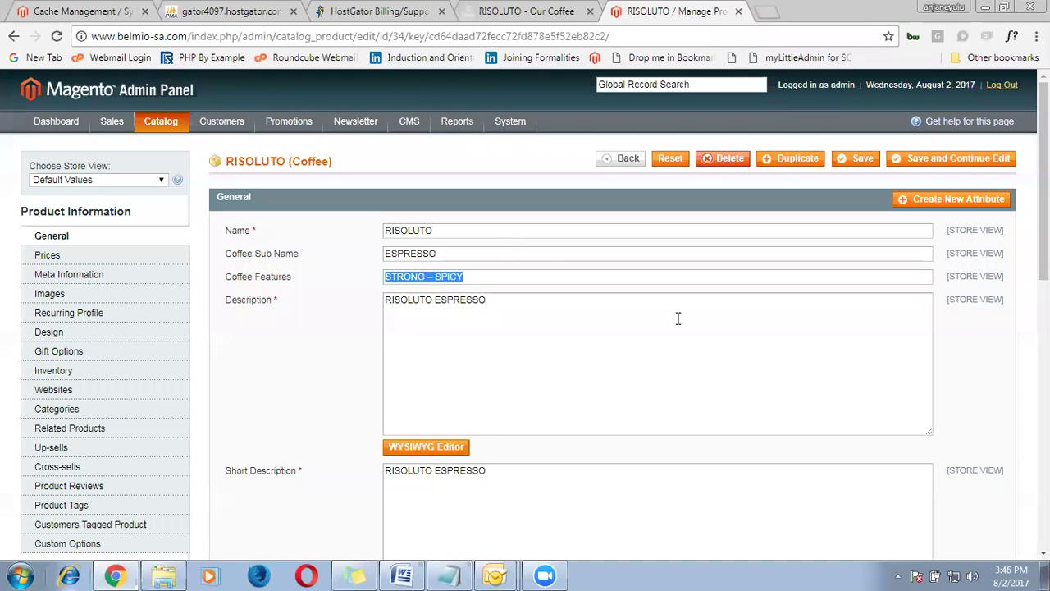
left_click_drag(509, 300, 332, 306)
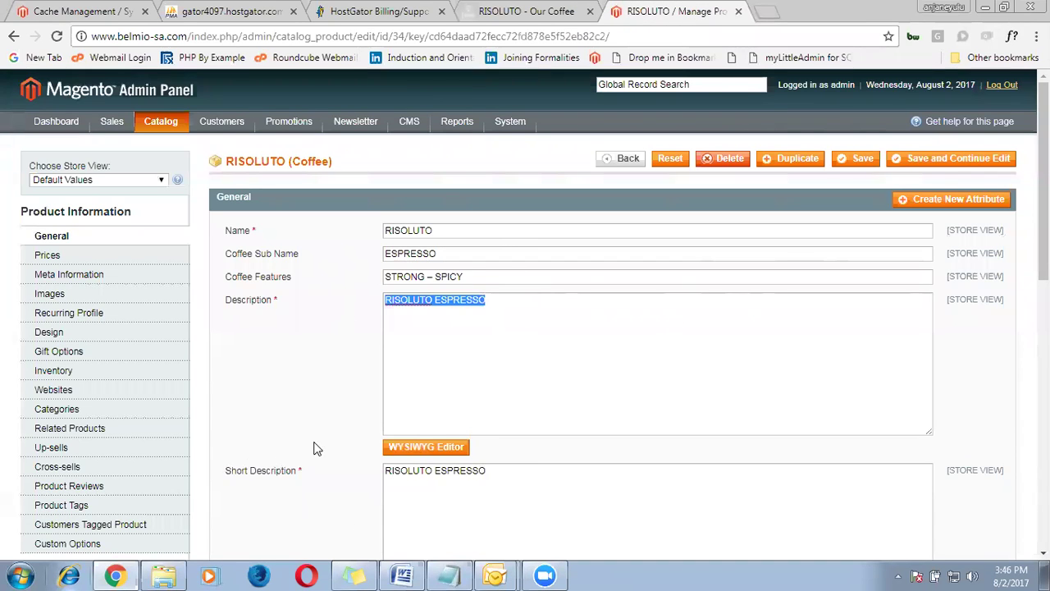
scroll(417, 244, "down", 3)
scroll(382, 344, "down", 3)
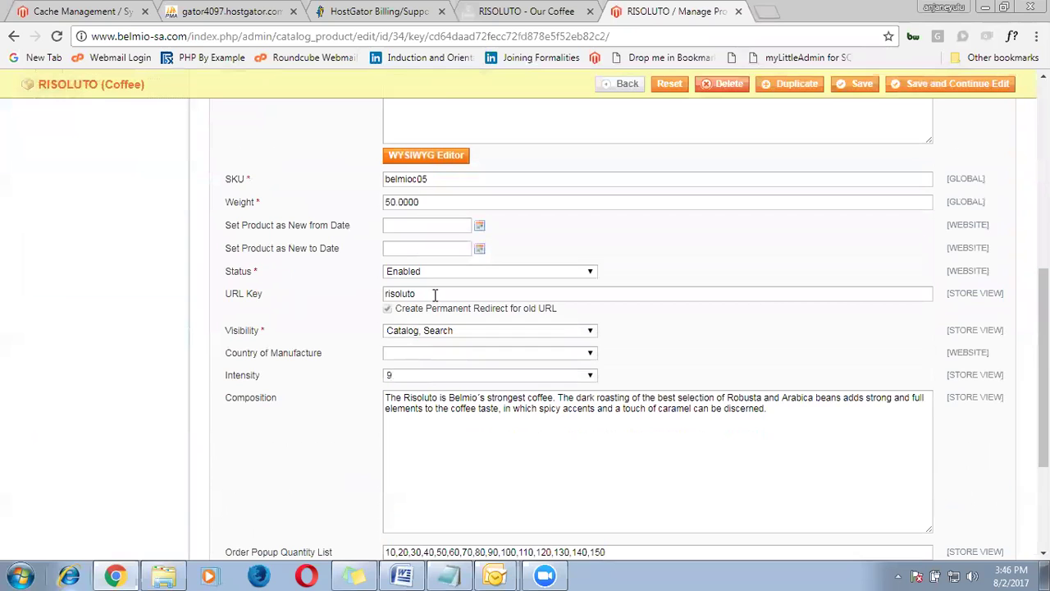
left_click_drag(227, 179, 242, 186)
scroll(281, 247, "up", 4)
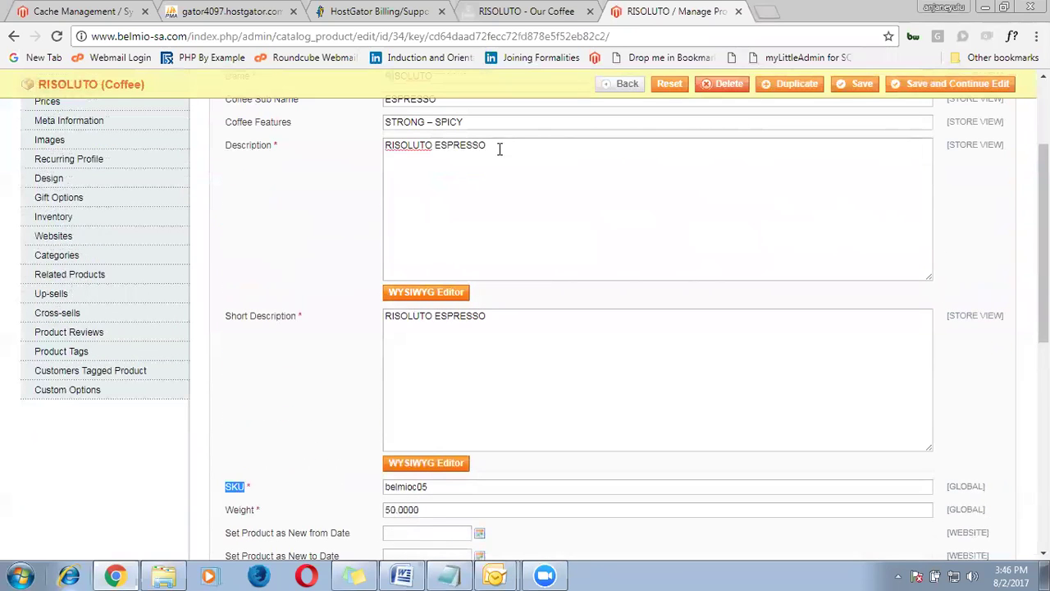
left_click_drag(499, 146, 325, 164)
left_click_drag(519, 322, 288, 325)
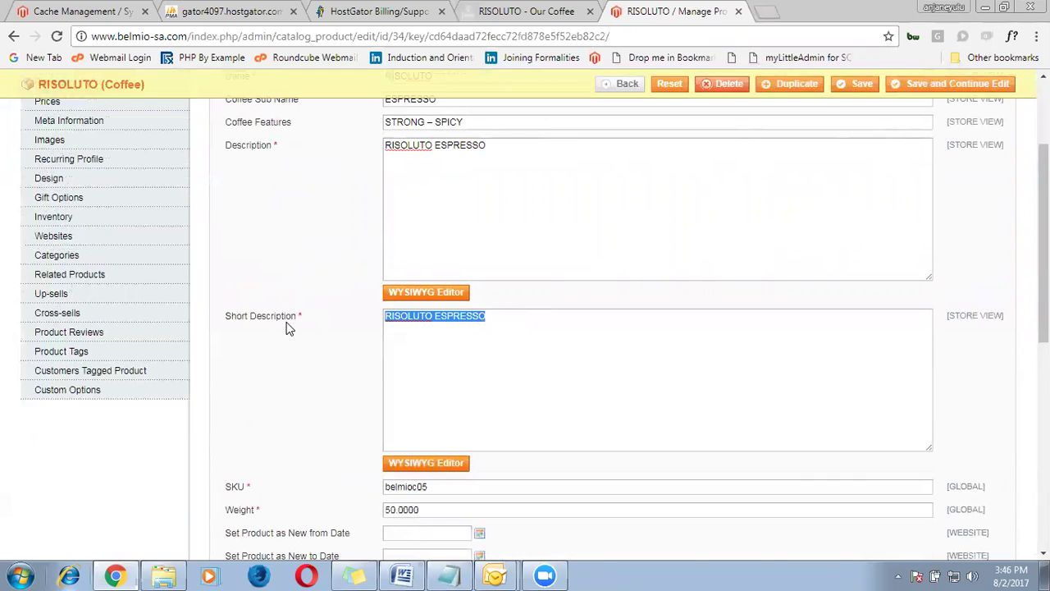
scroll(287, 328, "up", 2)
left_click_drag(446, 235, 338, 241)
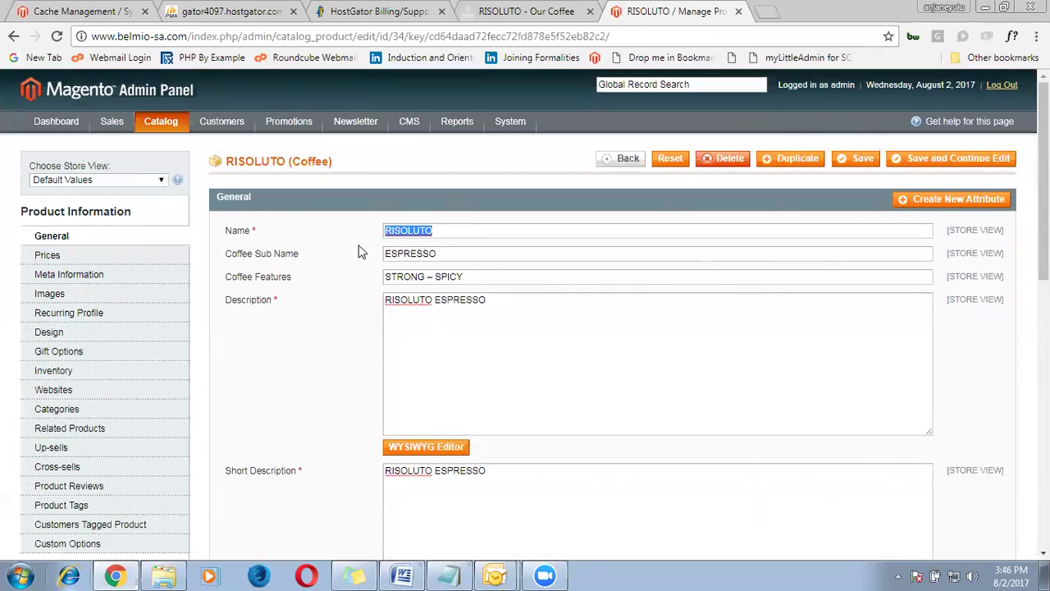
scroll(423, 332, "down", 1)
left_click_drag(501, 221, 371, 225)
left_click_drag(498, 397, 306, 395)
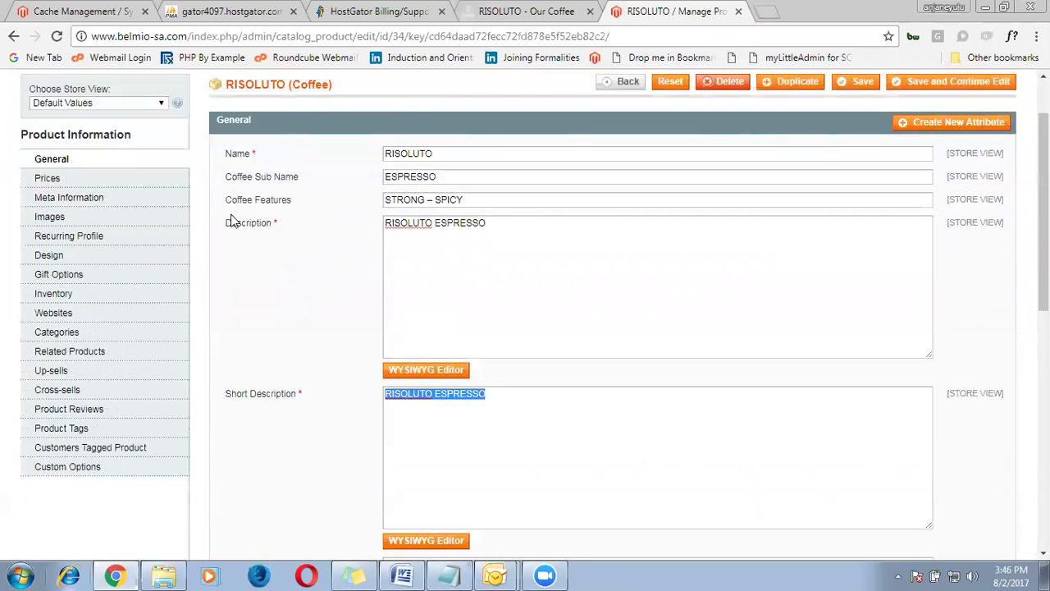
left_click_drag(233, 220, 268, 235)
left_click_drag(230, 394, 267, 402)
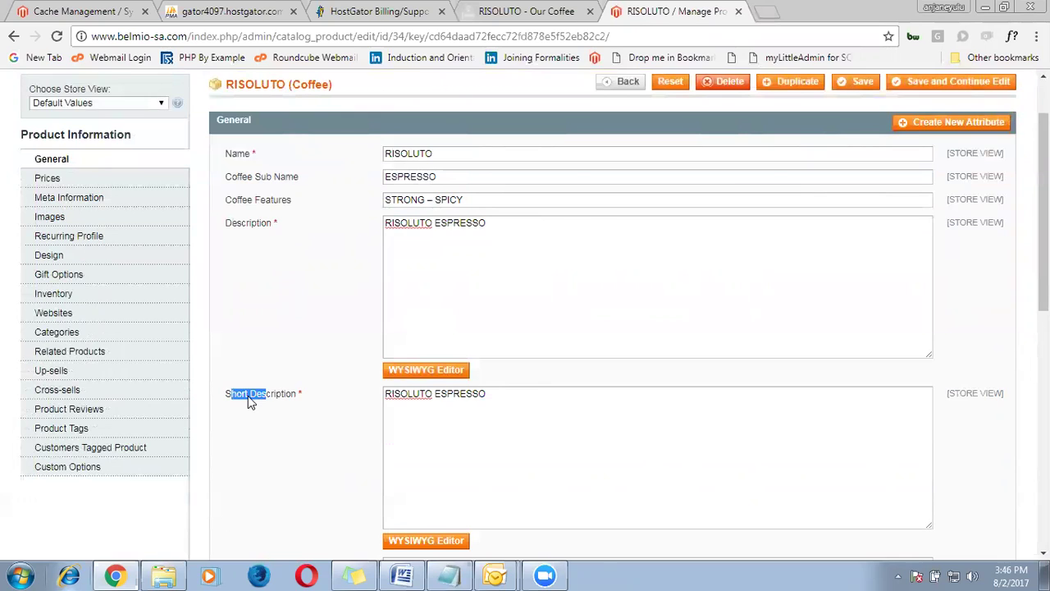
left_click_drag(485, 223, 335, 236)
left_click_drag(489, 395, 349, 409)
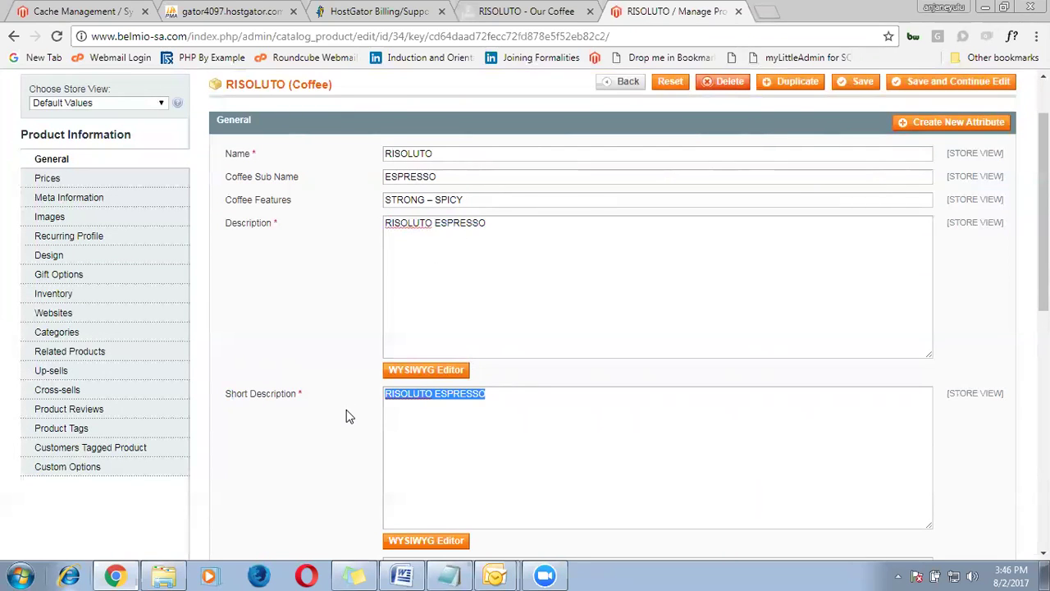
scroll(328, 330, "down", 3)
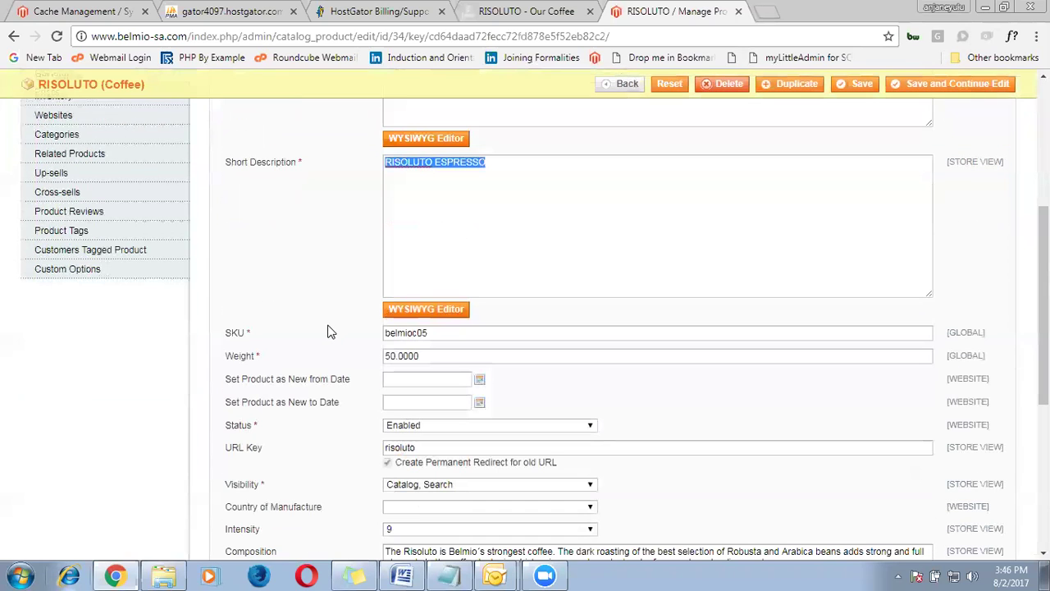
double_click(233, 333)
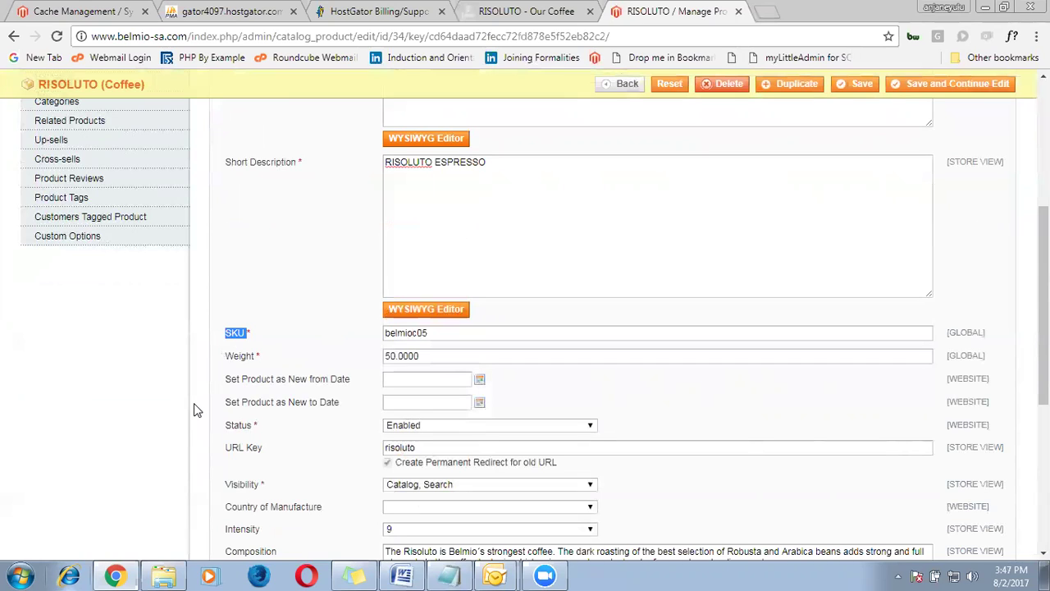
double_click(433, 336)
left_click(234, 334)
double_click(239, 358)
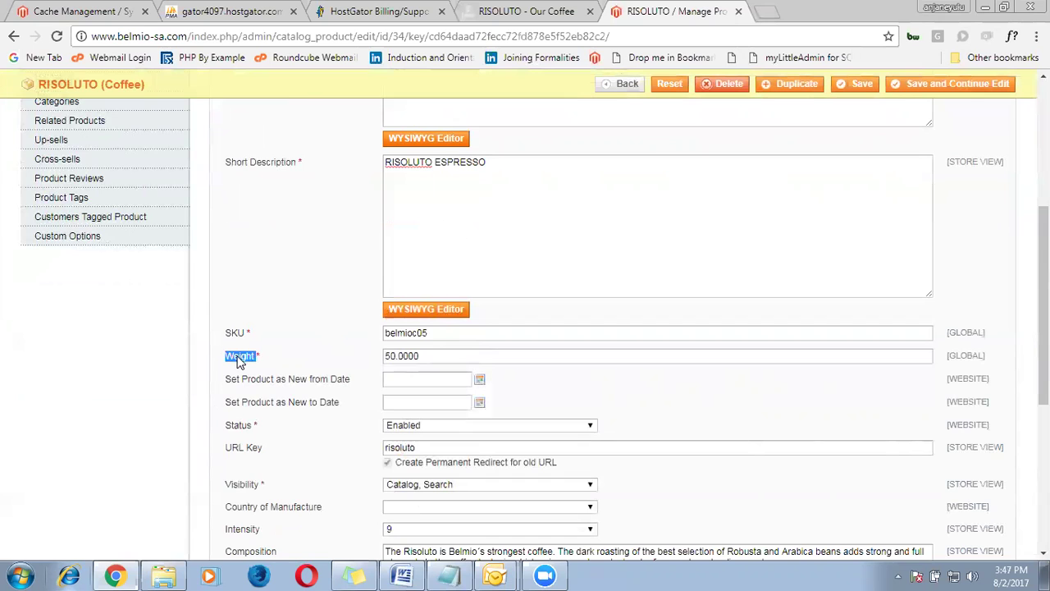
scroll(246, 359, "down", 1)
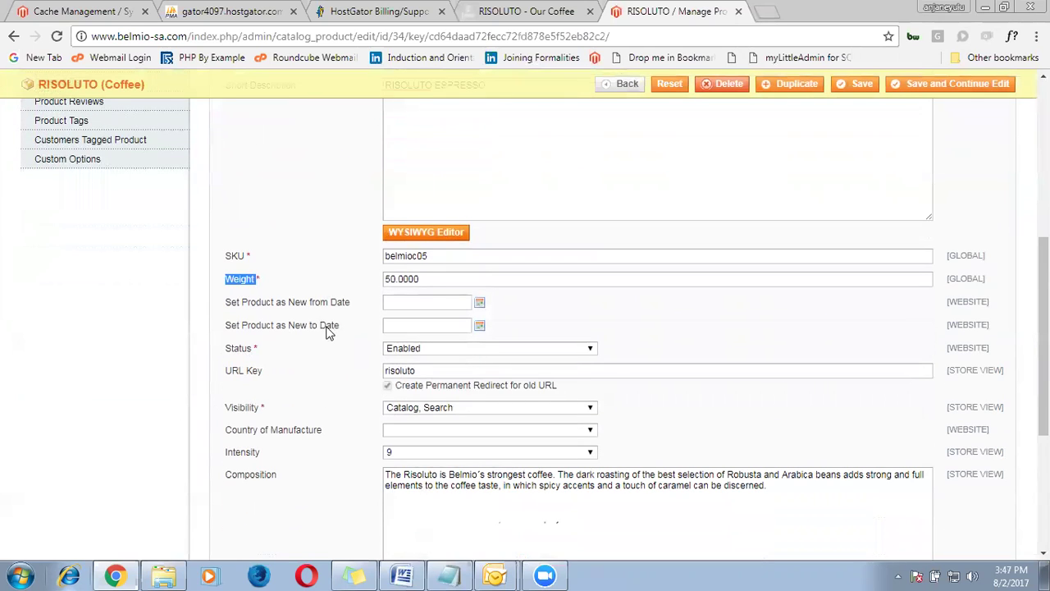
double_click(429, 279)
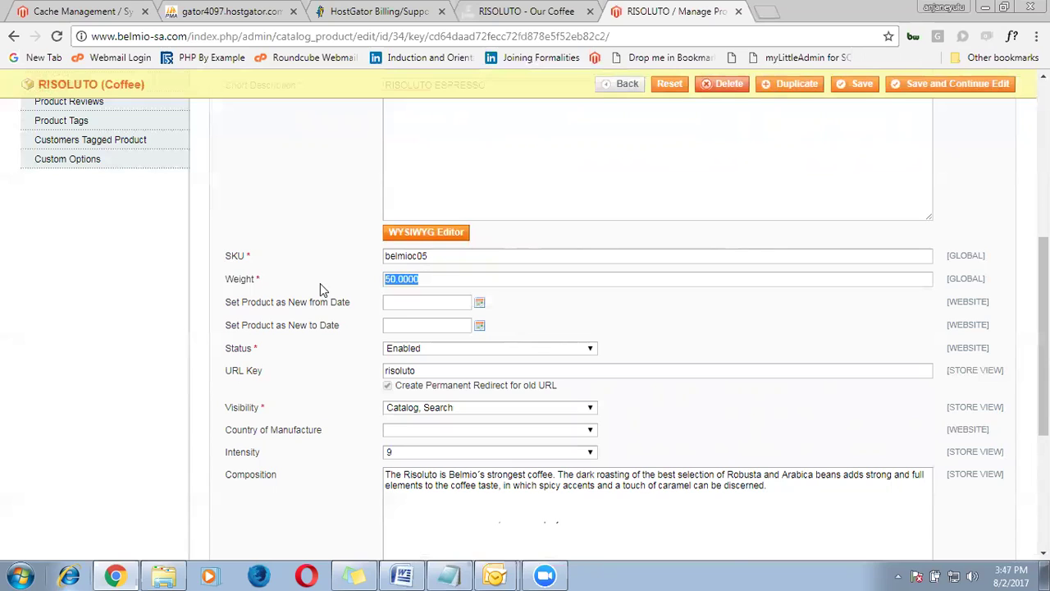
left_click(428, 280)
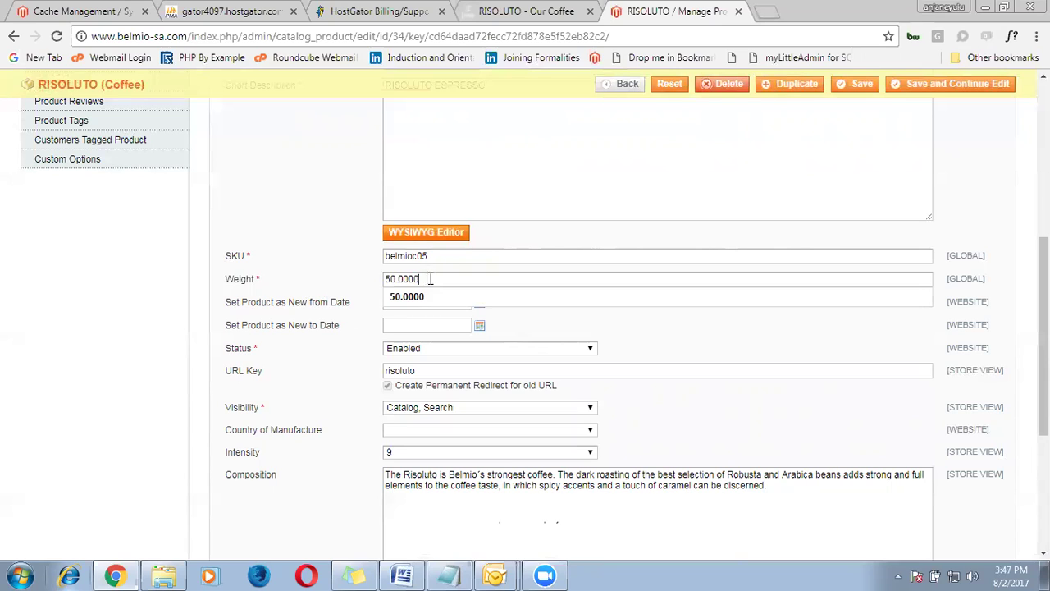
left_click(580, 327)
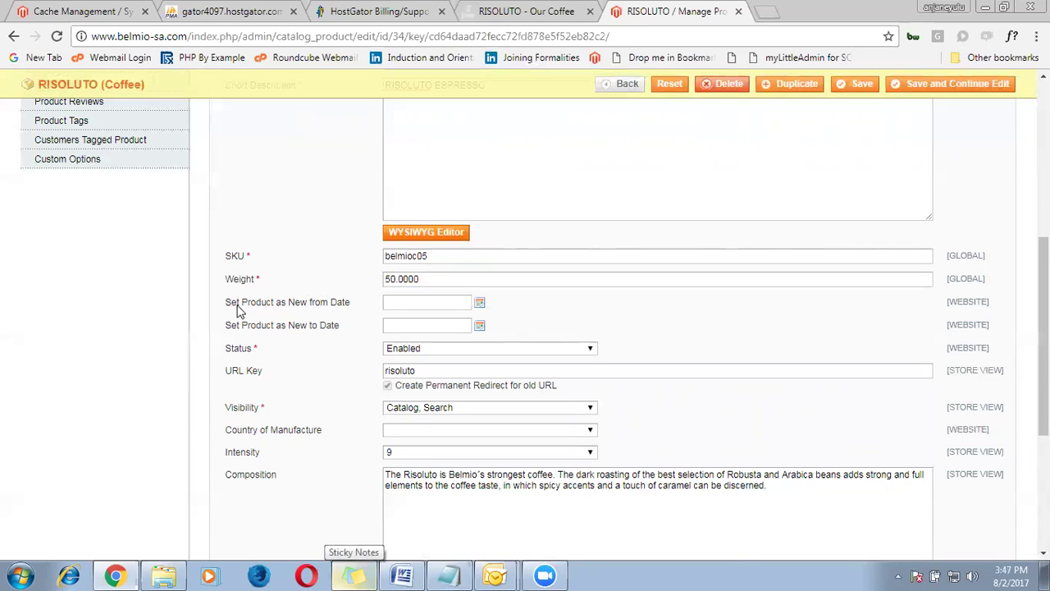
mouse_move(227, 303)
left_mouse_down()
mouse_move(339, 339)
mouse_move(271, 302)
mouse_move(230, 305)
left_mouse_up()
left_click(349, 305)
scroll(349, 305, "down", 3)
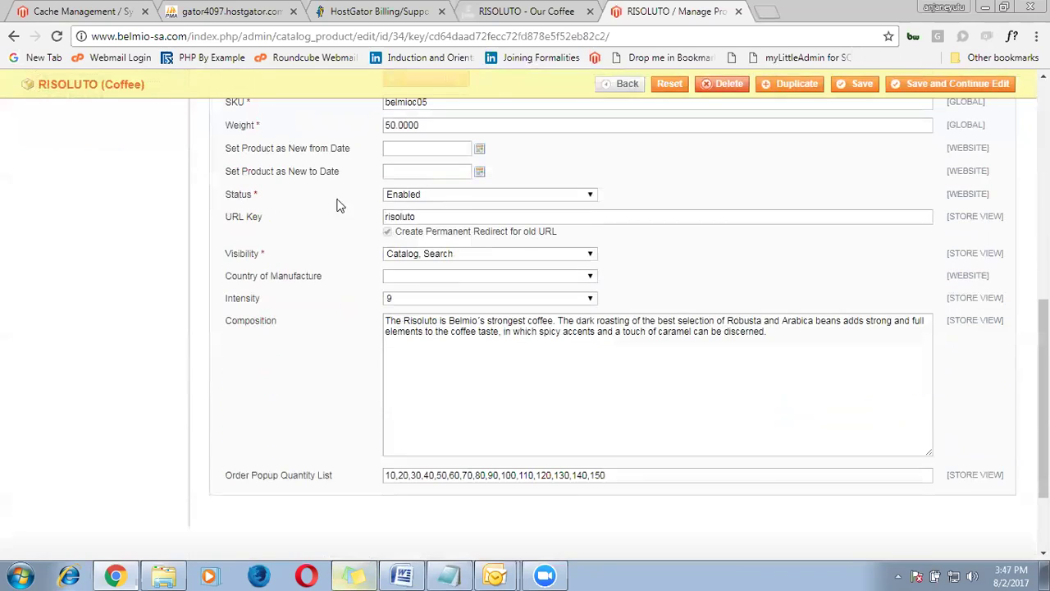
left_click_drag(226, 196, 250, 198)
- Change RISOLUTO's Status dropdown to Disabled
left_click(396, 197)
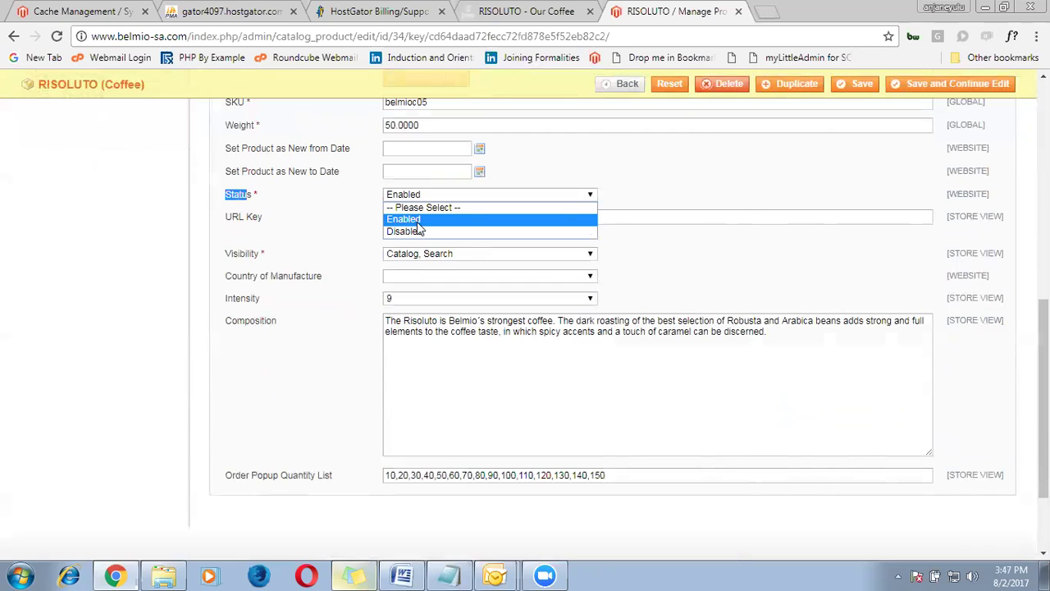
left_click(410, 232)
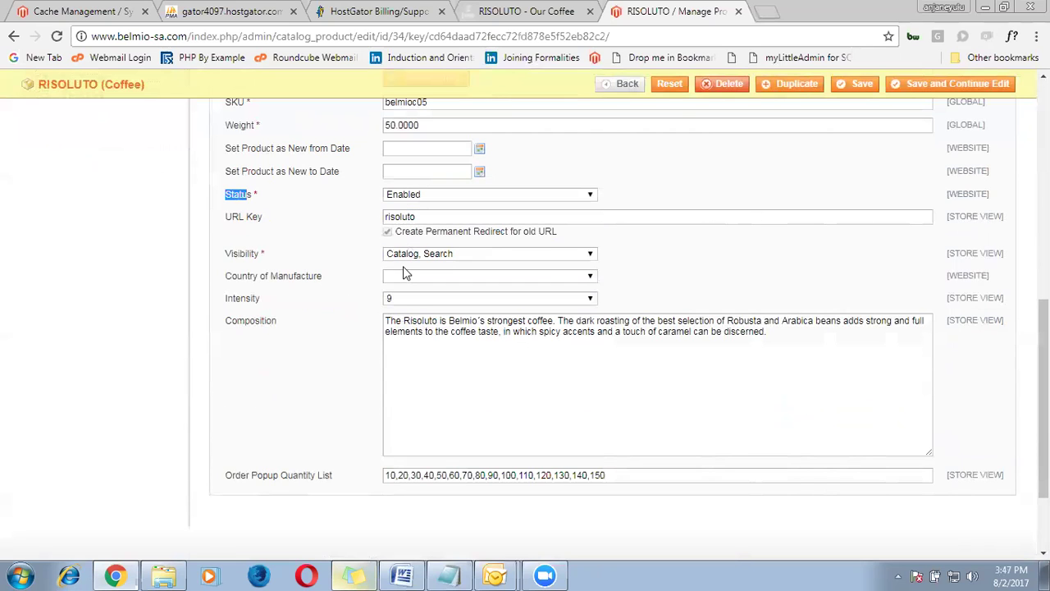
scroll(404, 271, "up", 3)
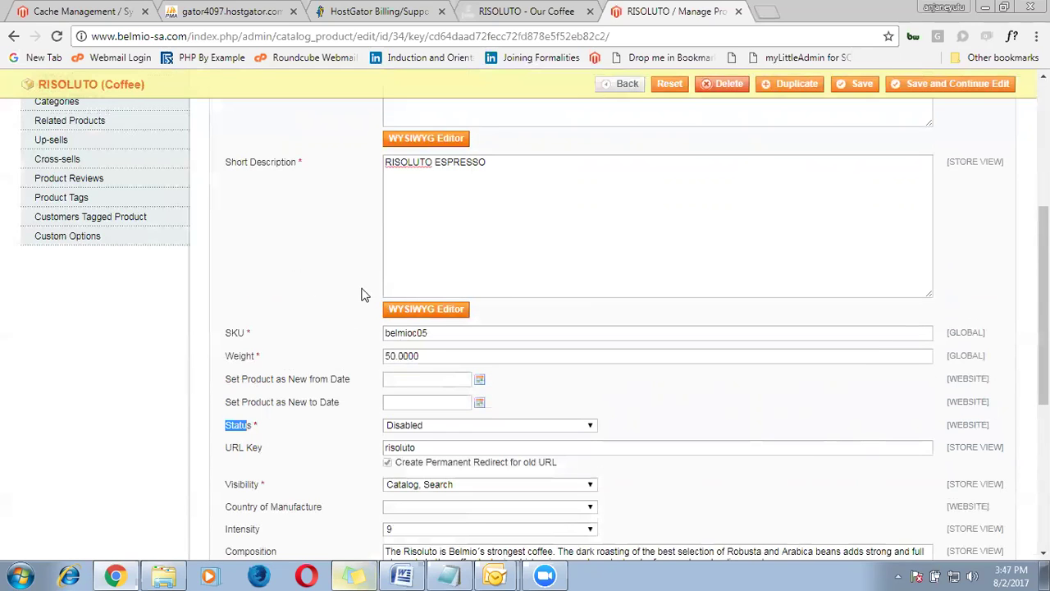
scroll(367, 302, "down", 2)
left_click(419, 279)
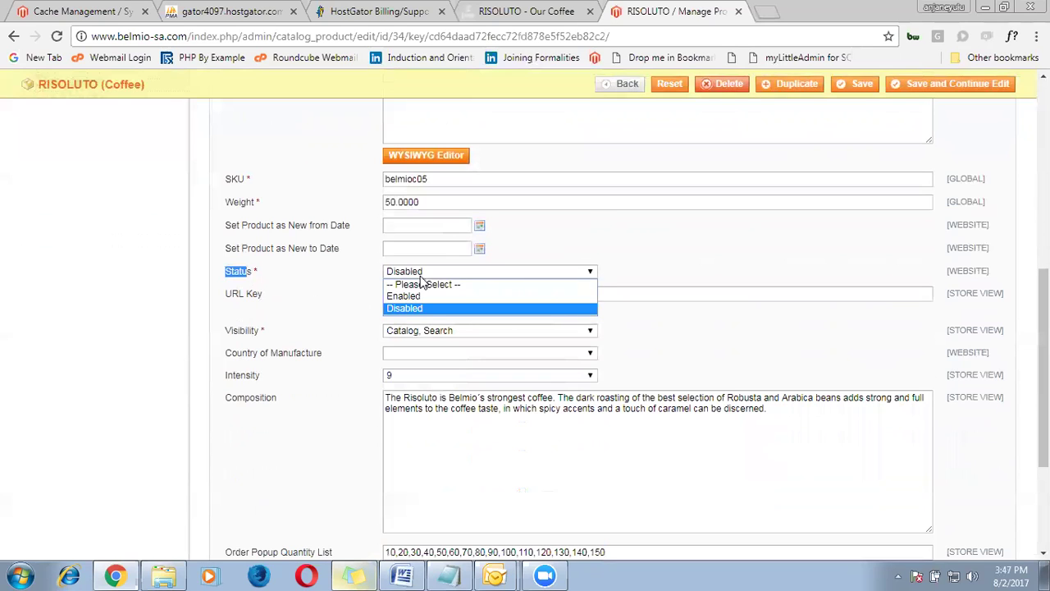
left_click(408, 309)
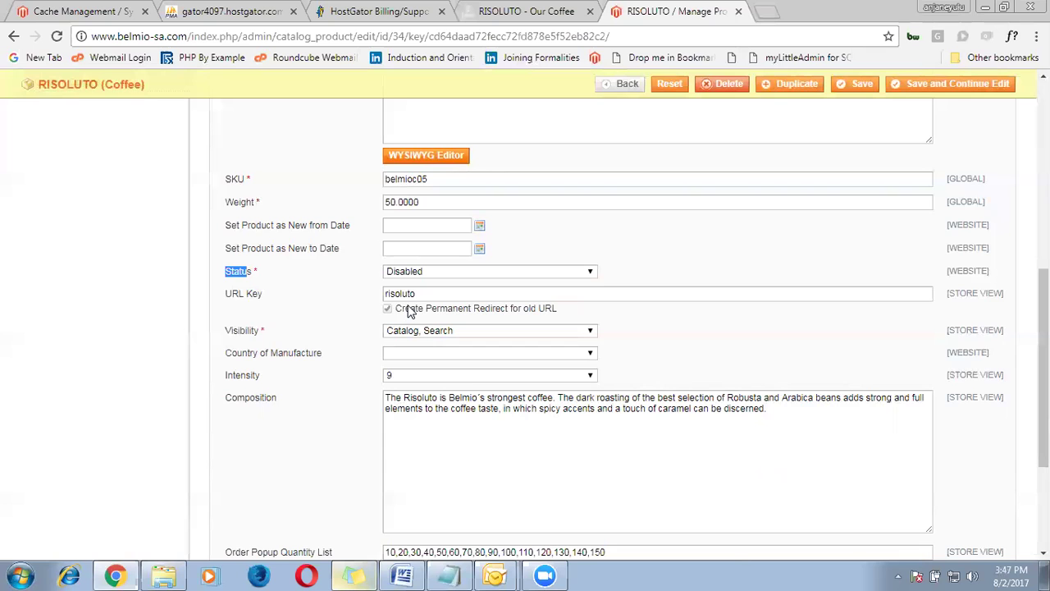
- Glance at the storefront page, then return and point out the URL Key field (risoluto)
scroll(265, 250, "up", 5)
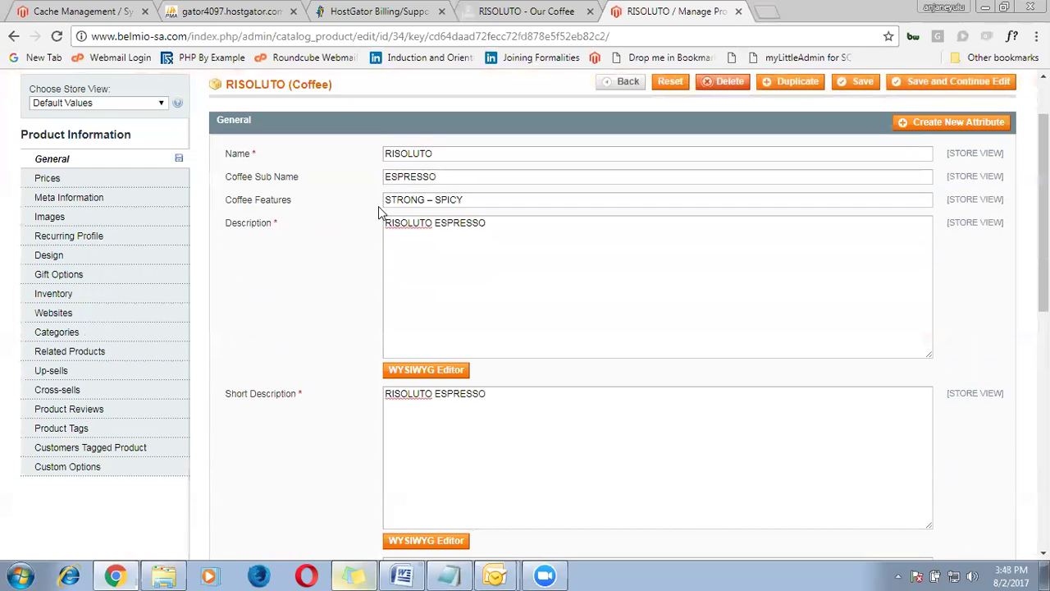
left_click(504, 12)
scroll(440, 164, "up", 3)
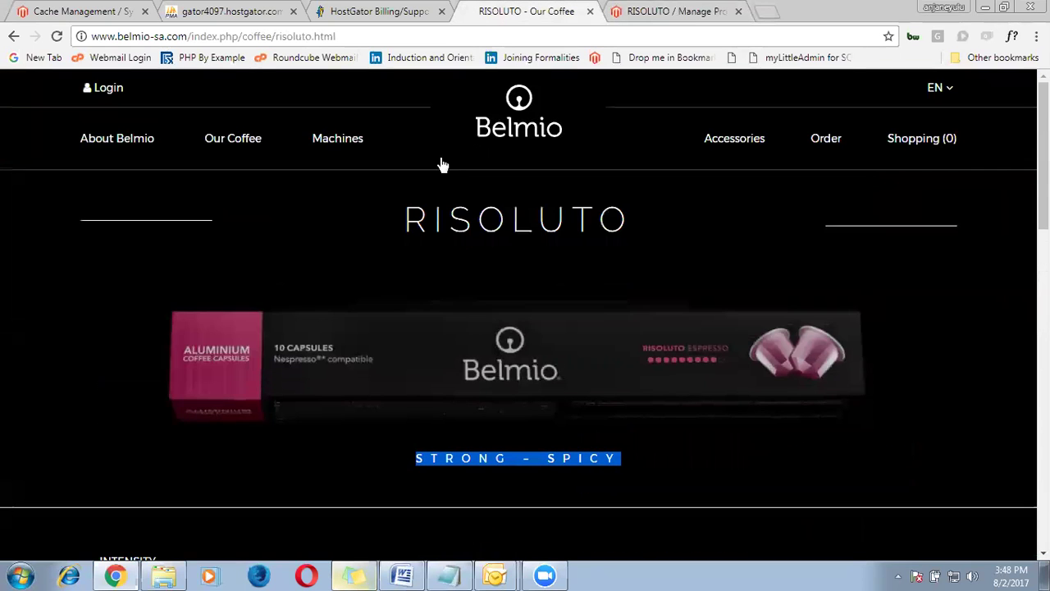
left_click(673, 9)
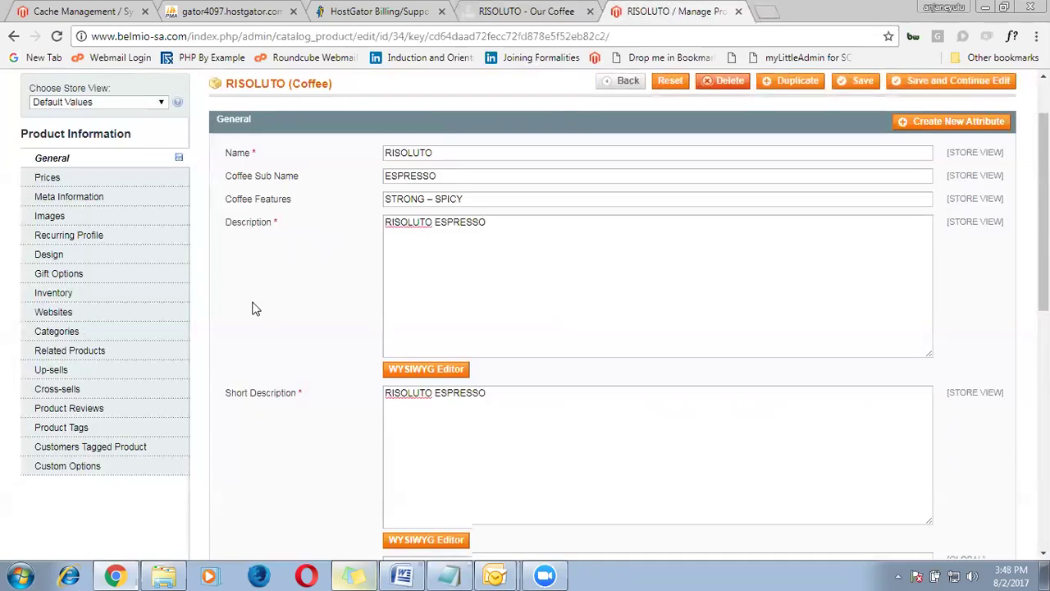
scroll(255, 307, "down", 3)
scroll(255, 307, "down", 3)
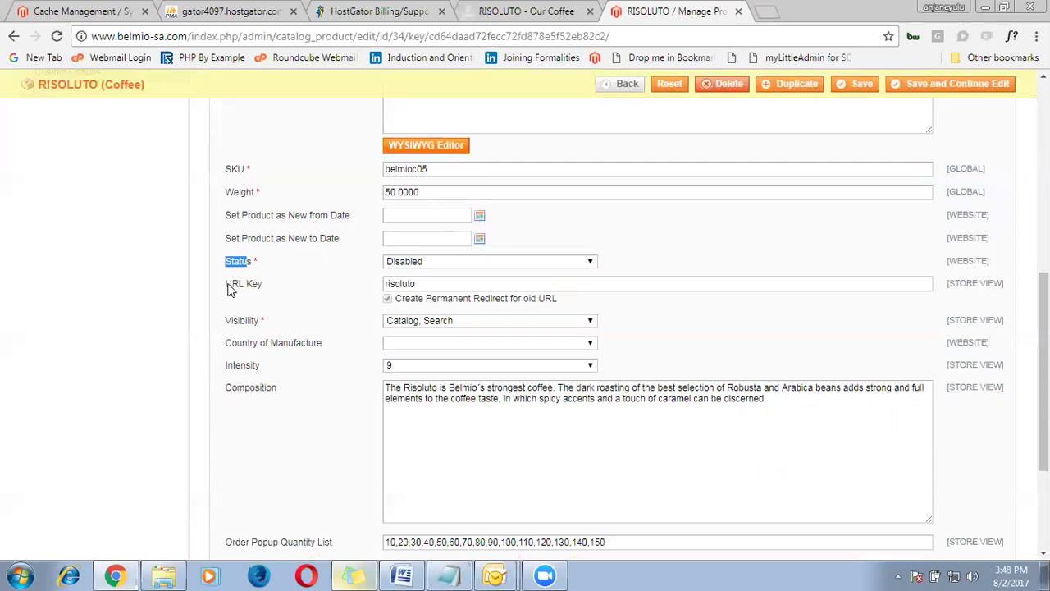
left_click_drag(226, 285, 261, 292)
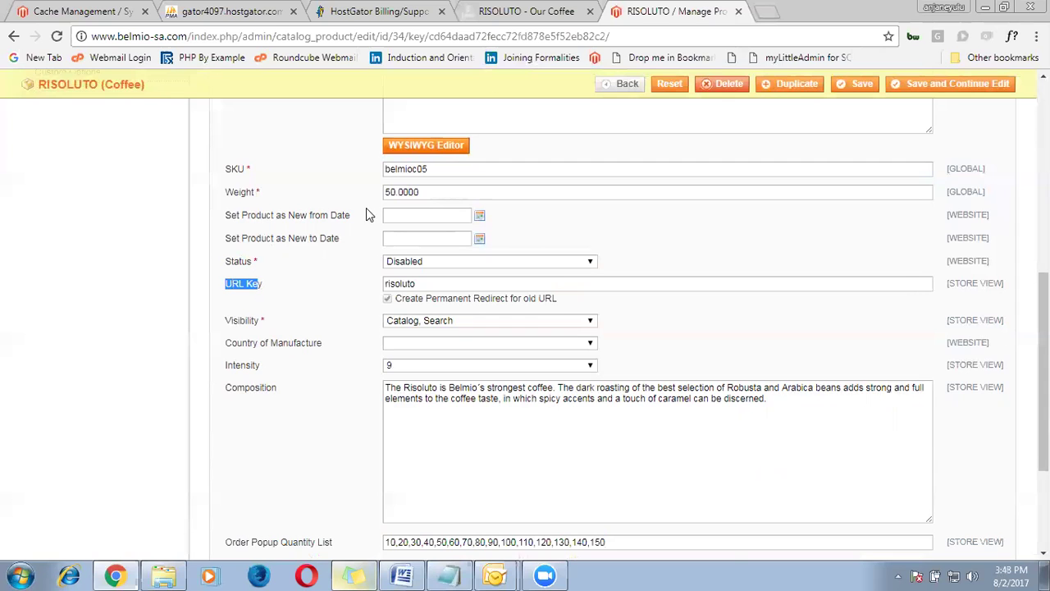
- Compare the risoluto URL key with the storefront product page address
left_click(522, 11)
double_click(287, 38)
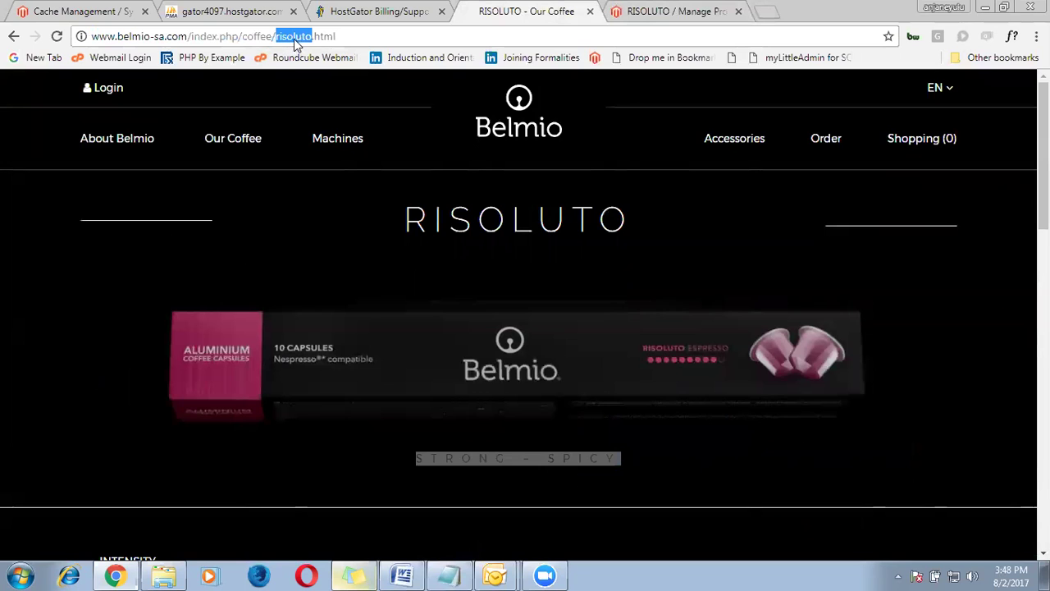
left_click(644, 11)
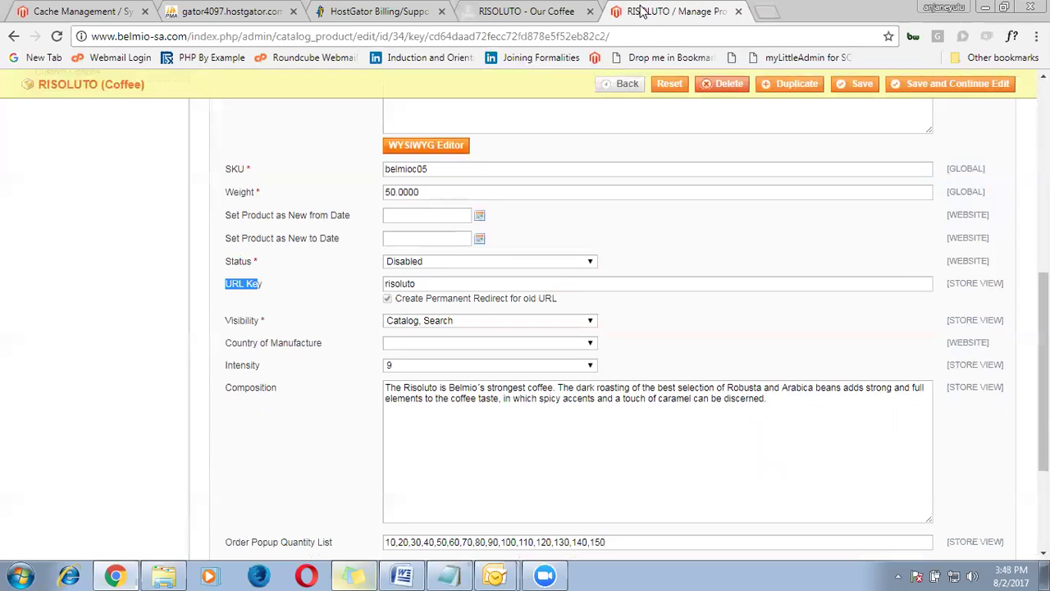
double_click(419, 281)
left_click(519, 17)
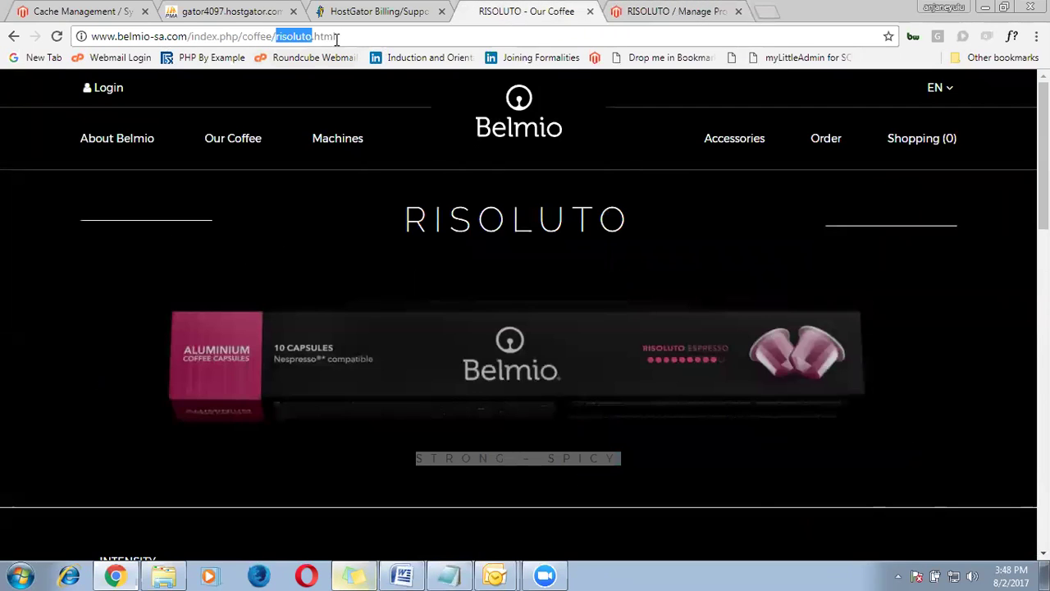
left_click(656, 13)
- Replace the URL key with 'venkates' and save the product
left_click(419, 283)
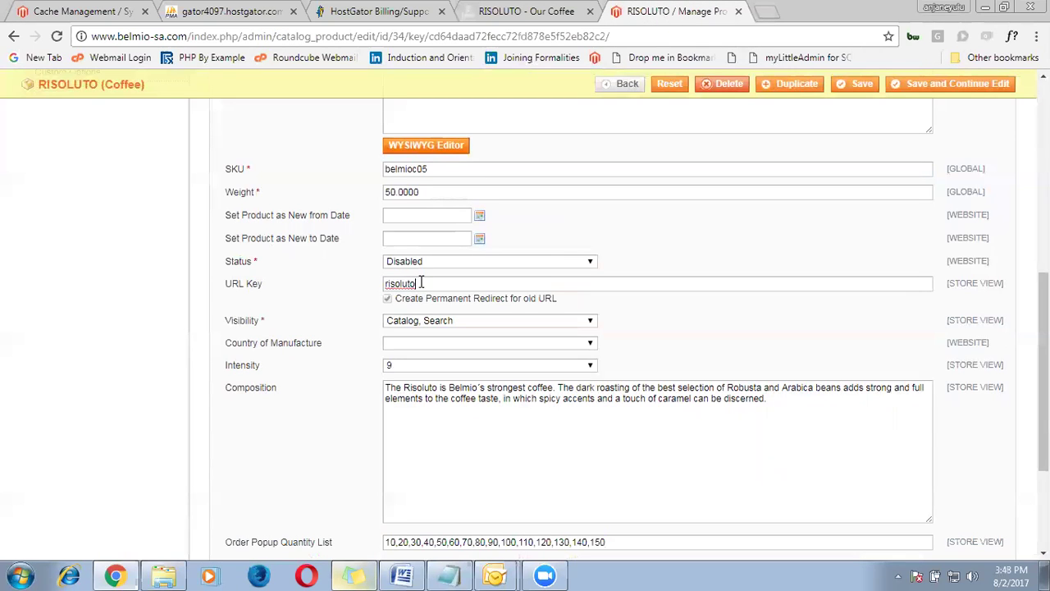
key("ctrl+a")
type("ver")
type("kates")
left_click(859, 85)
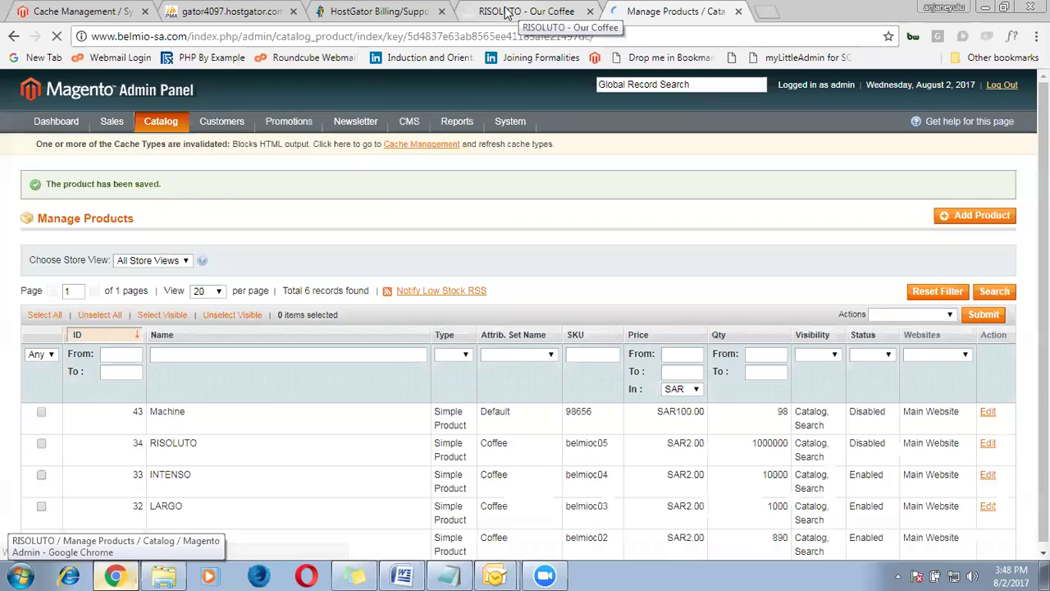
- Check the storefront Our Coffee listing, then return to the admin product list
left_click(520, 11)
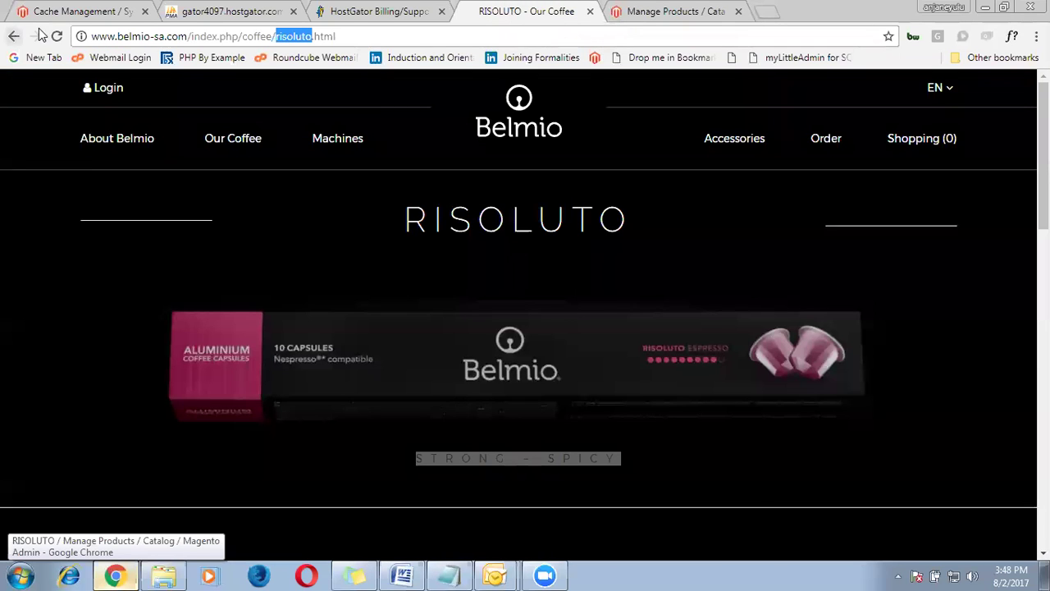
left_click(237, 137)
scroll(202, 225, "down", 5)
scroll(206, 218, "up", 4)
scroll(248, 193, "up", 1)
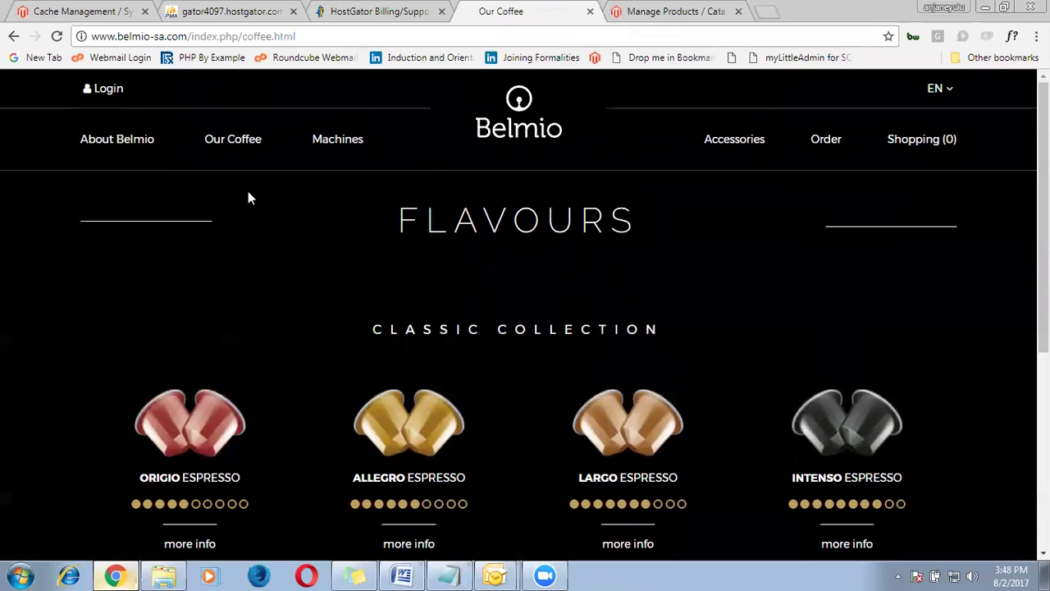
scroll(248, 220, "down", 4)
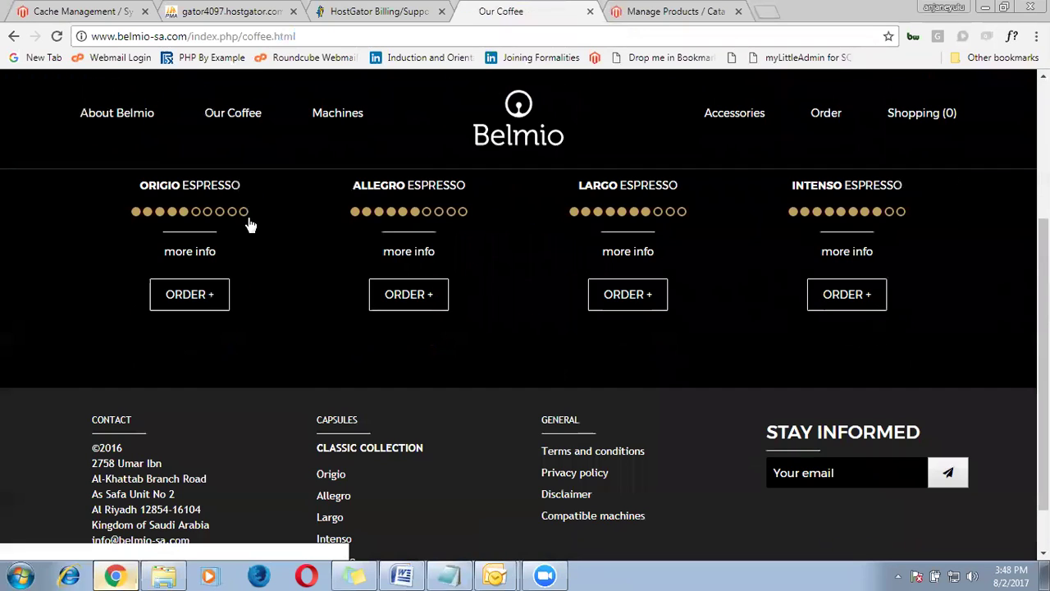
left_click(657, 13)
scroll(241, 310, "down", 1)
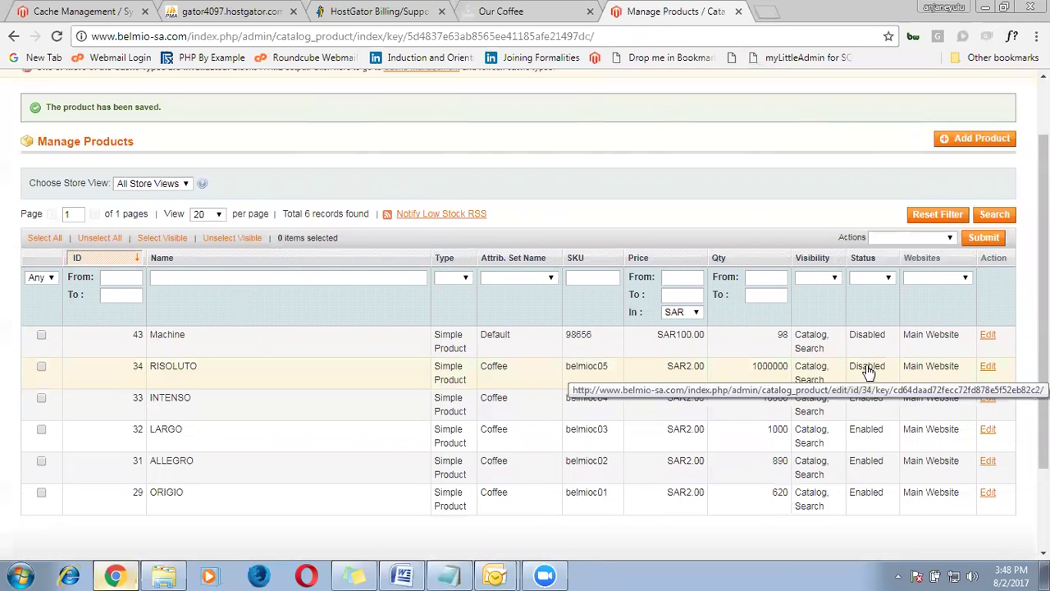
- Set RISOLUTO's status back to Enabled and save the product
left_click(251, 378)
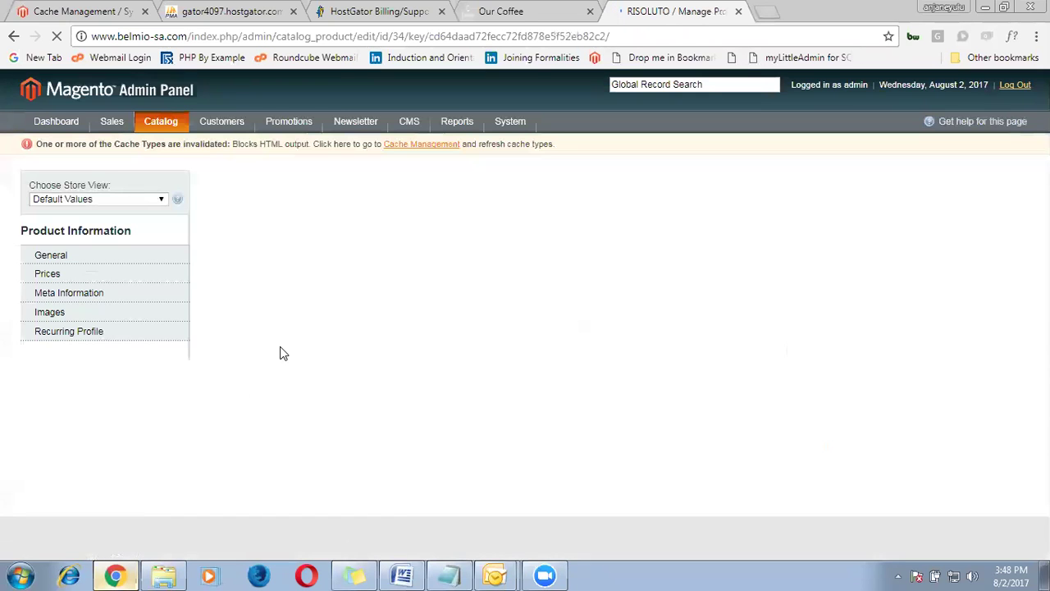
scroll(263, 362, "down", 1)
scroll(262, 363, "down", 5)
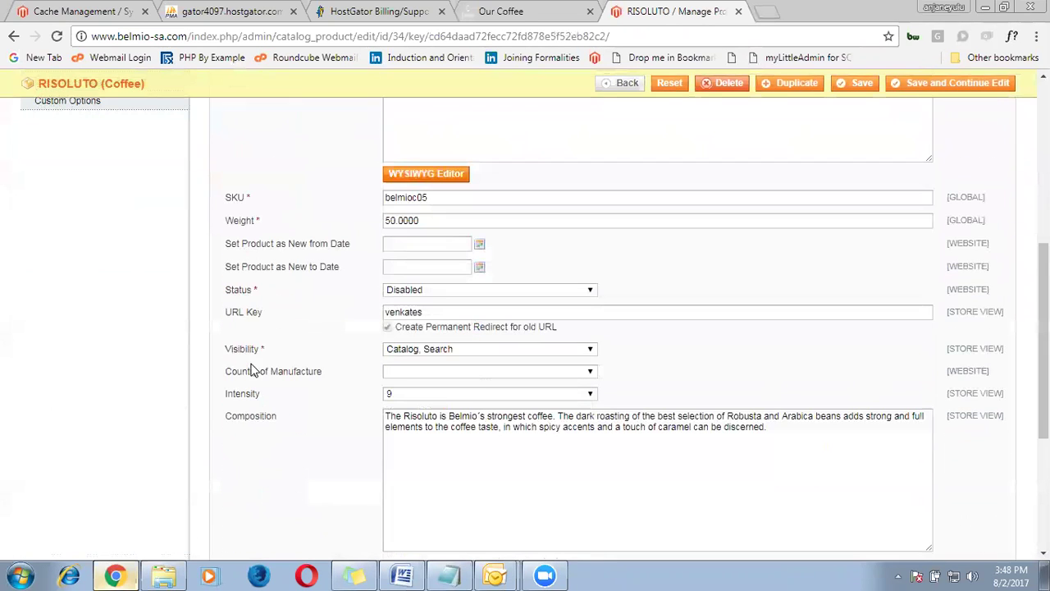
left_click(438, 297)
left_click(424, 314)
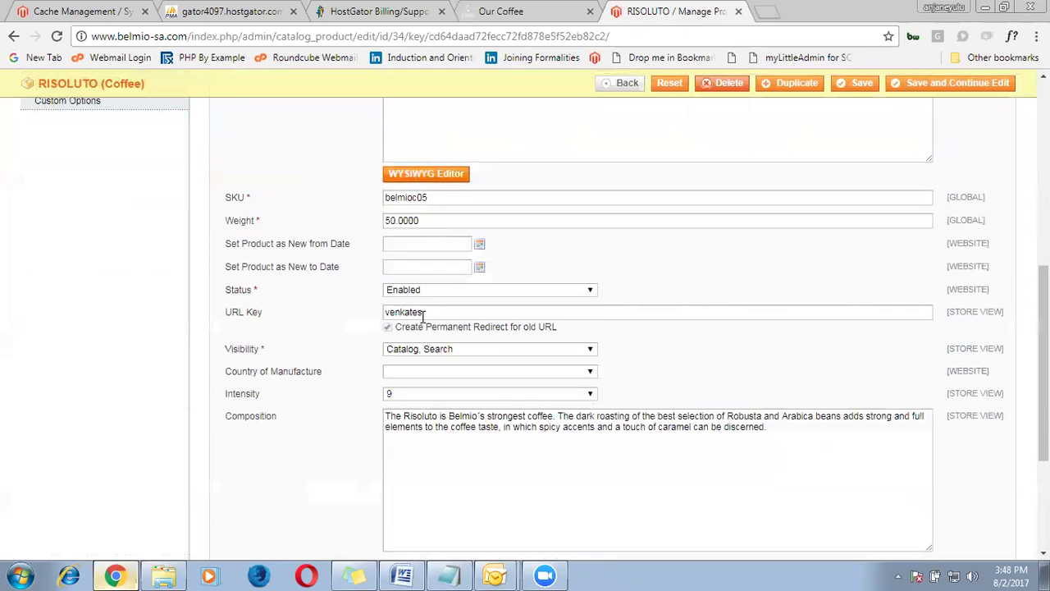
left_click(858, 83)
left_click(502, 11)
- Reload the storefront listing and confirm Risoluto's page opens at venkates.html
left_click(58, 36)
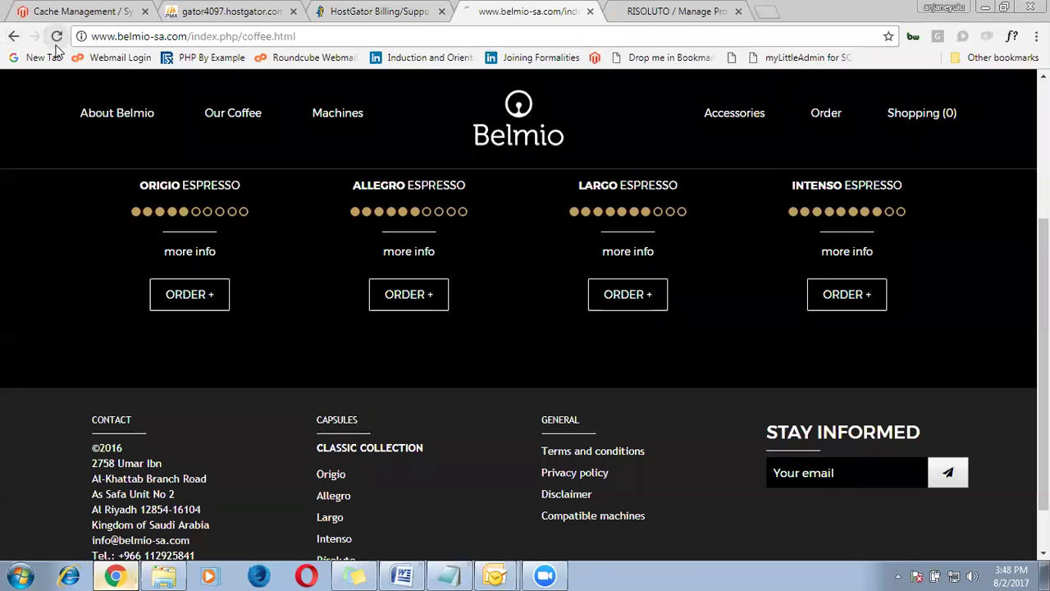
scroll(328, 378, "down", 2)
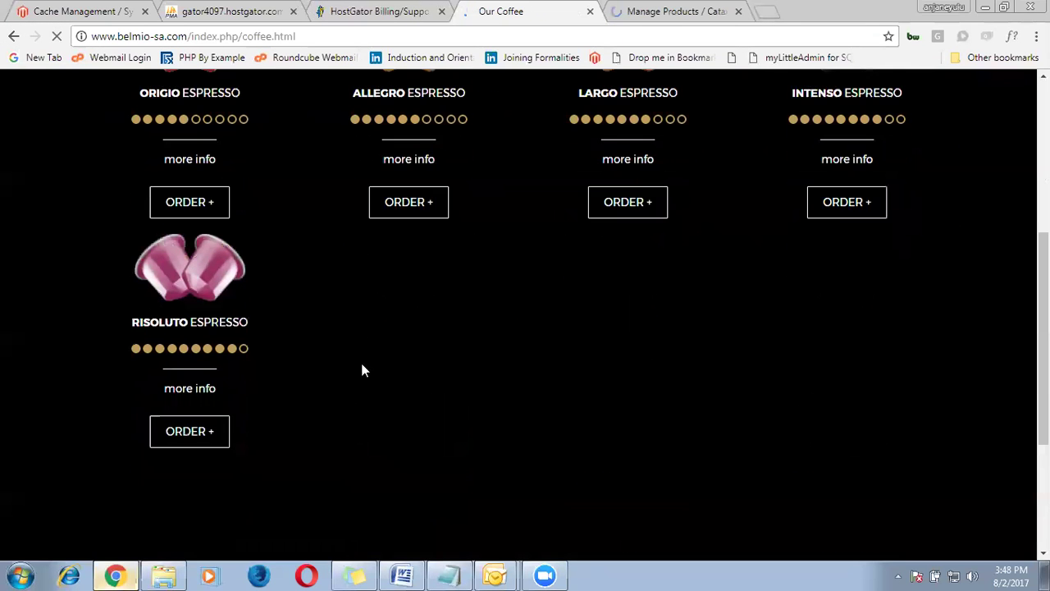
left_click(187, 390)
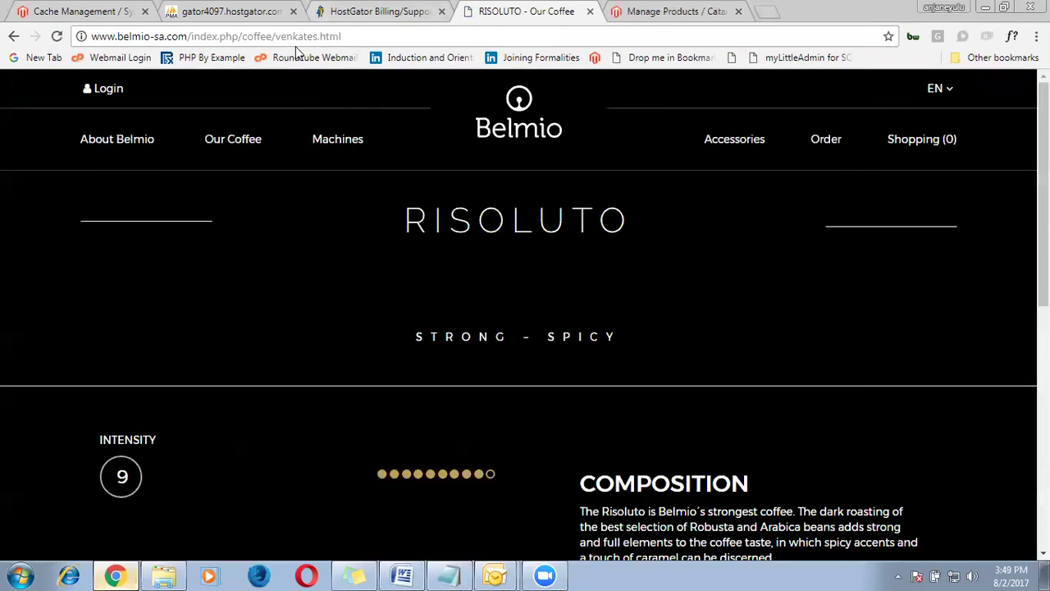
double_click(293, 37)
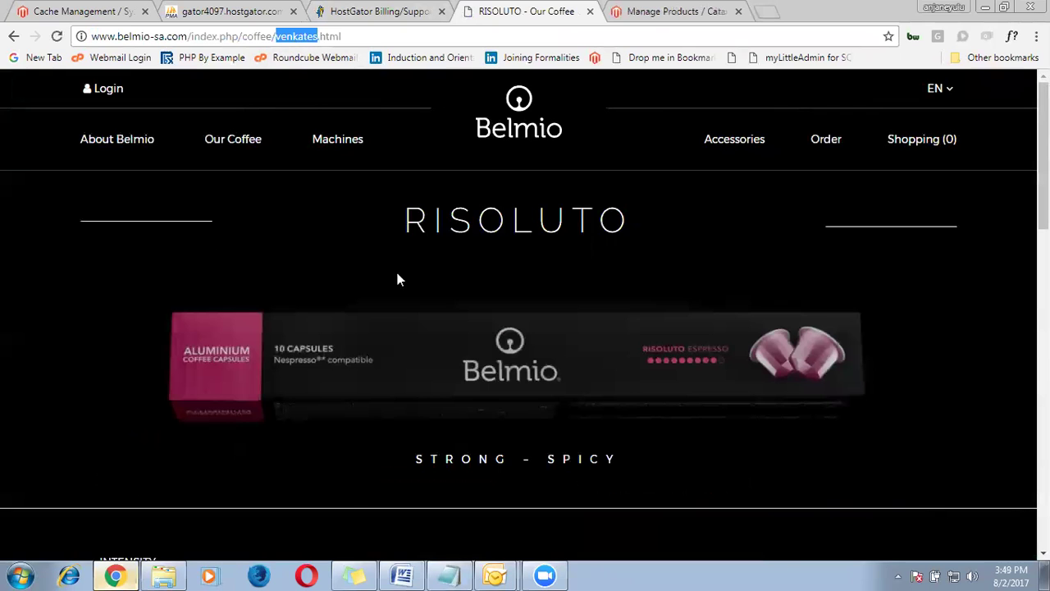
left_click(668, 15)
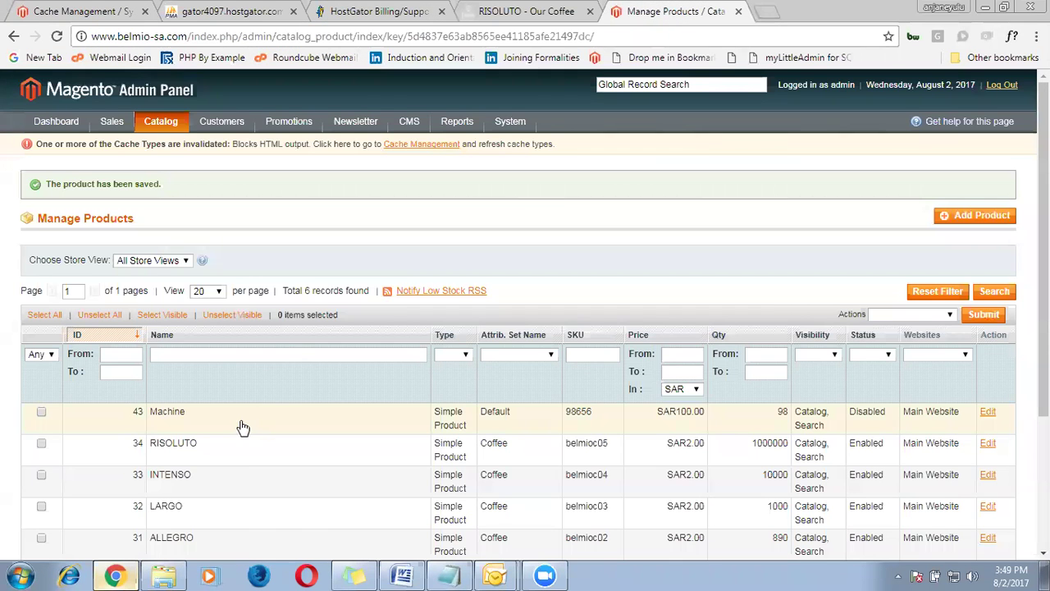
- Open RISOLUTO and point out its venkates URL key, Visibility and Intensity settings
left_click(216, 447)
scroll(394, 216, "down", 3)
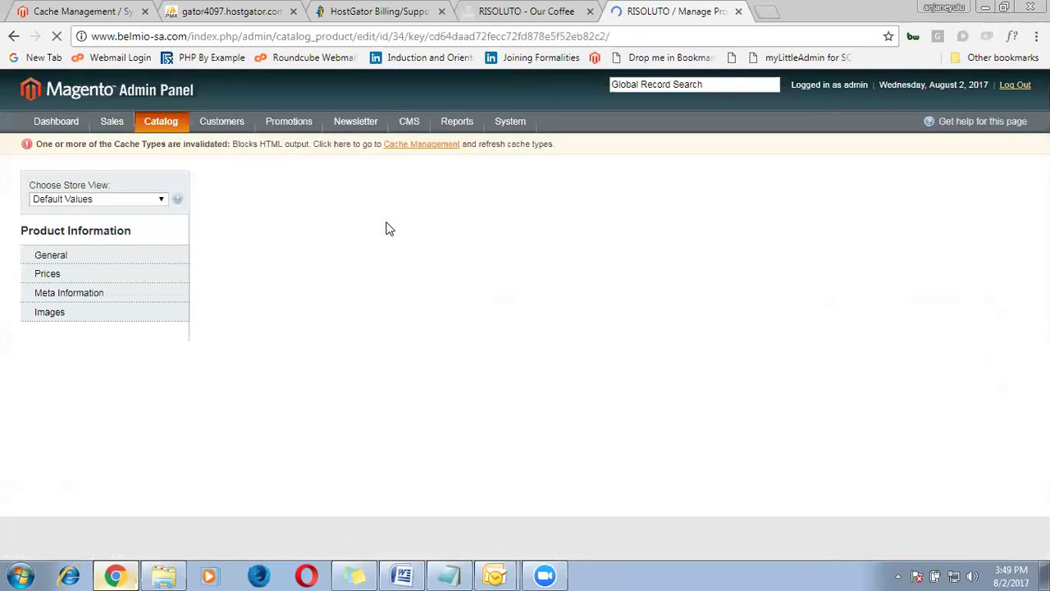
scroll(369, 231, "down", 4)
scroll(366, 231, "down", 3)
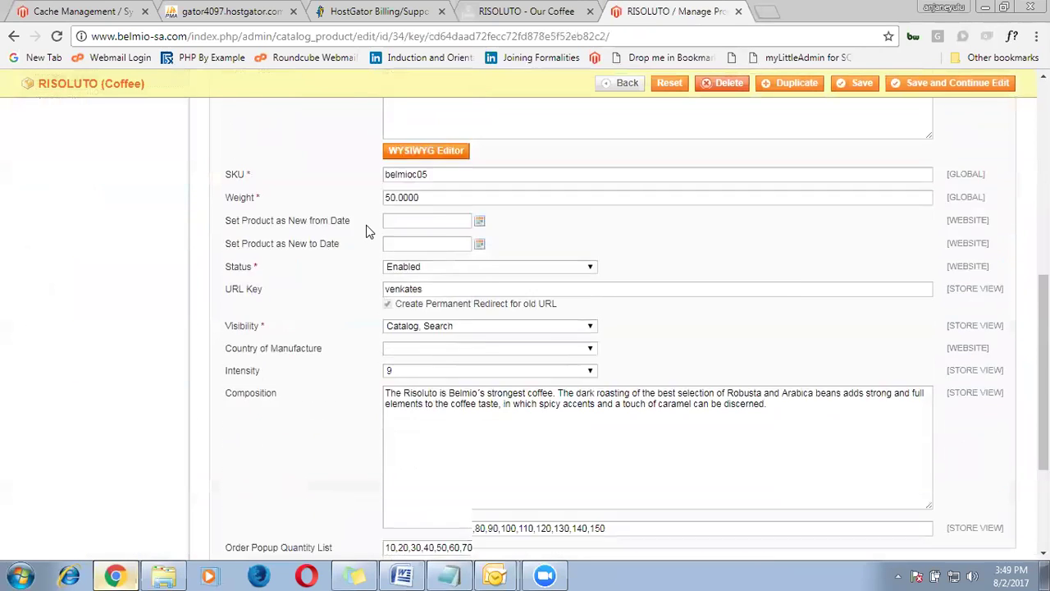
left_click_drag(423, 234, 320, 251)
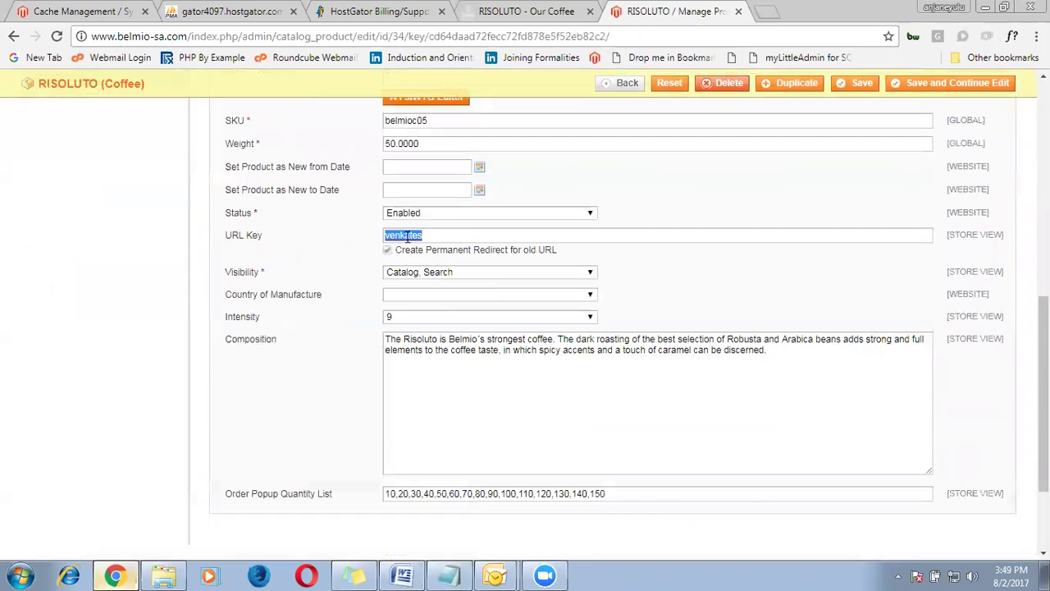
double_click(420, 236)
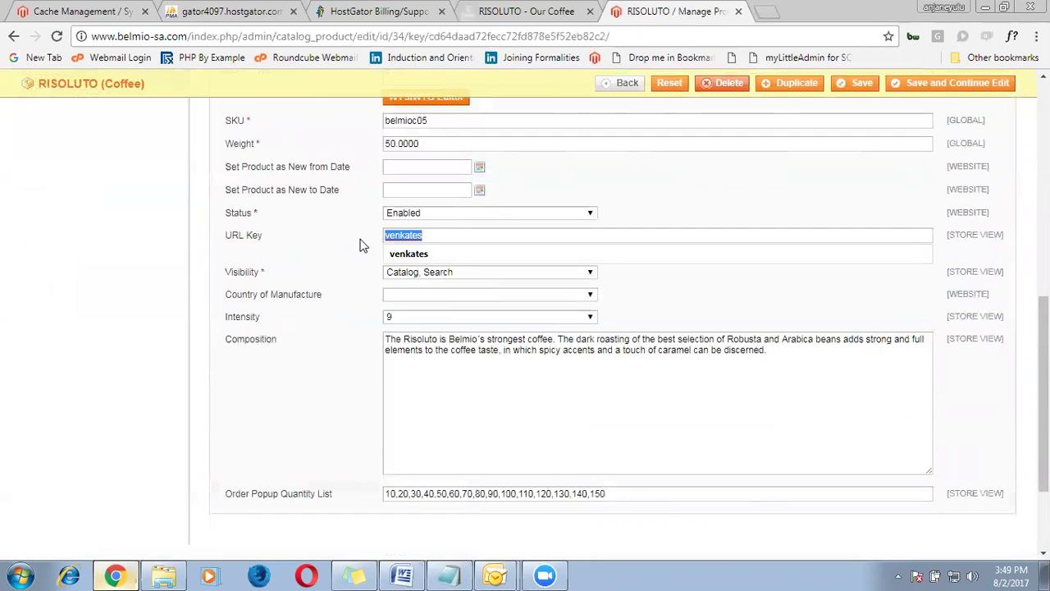
left_click(300, 272)
double_click(242, 272)
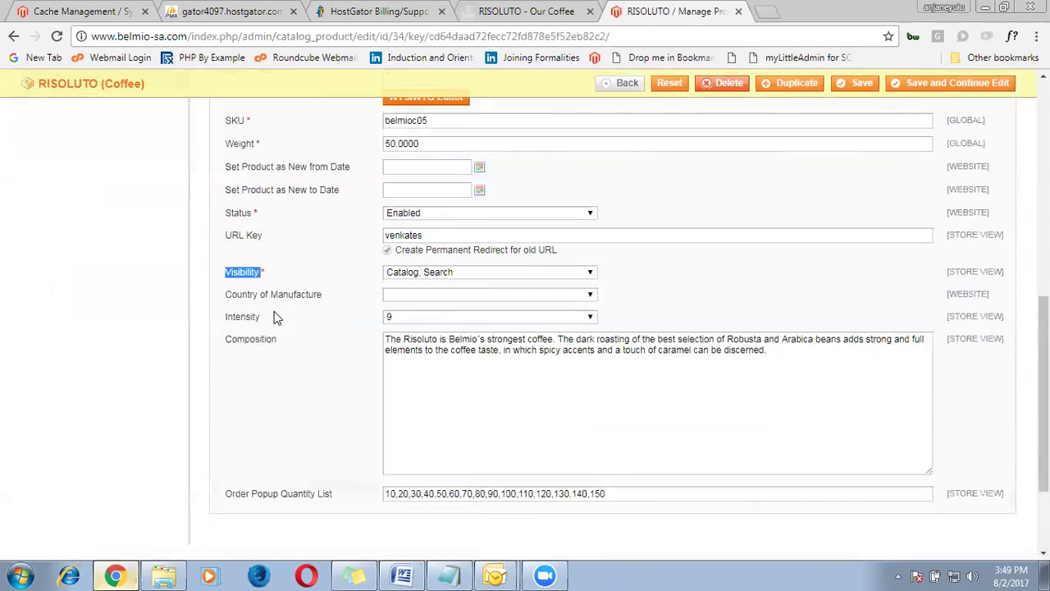
double_click(235, 322)
- Check the intensity value 9 shown on the storefront RISOLUTO page
left_click(529, 8)
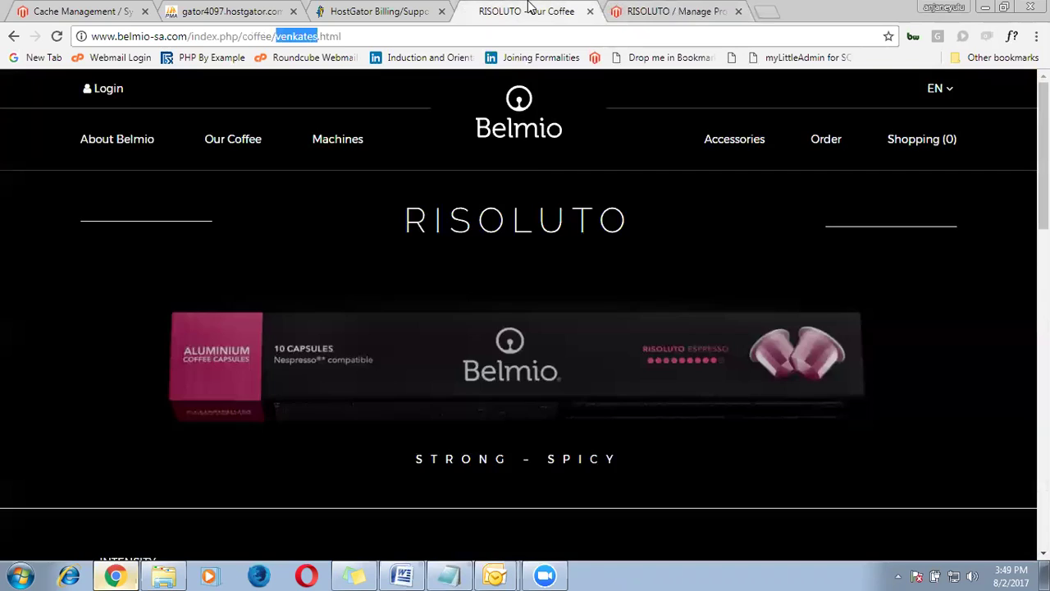
scroll(498, 293, "down", 4)
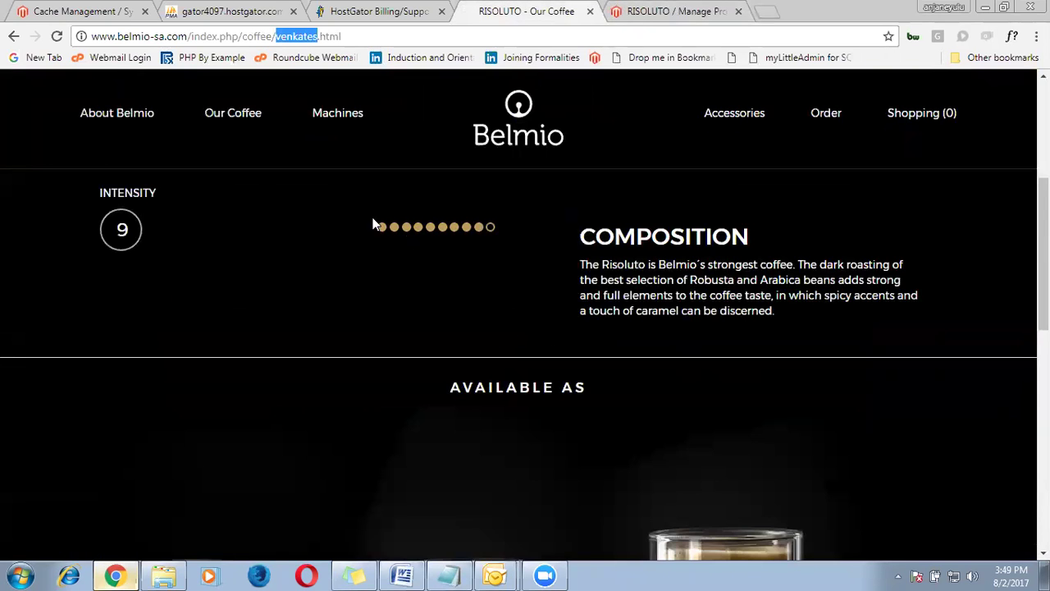
double_click(133, 233)
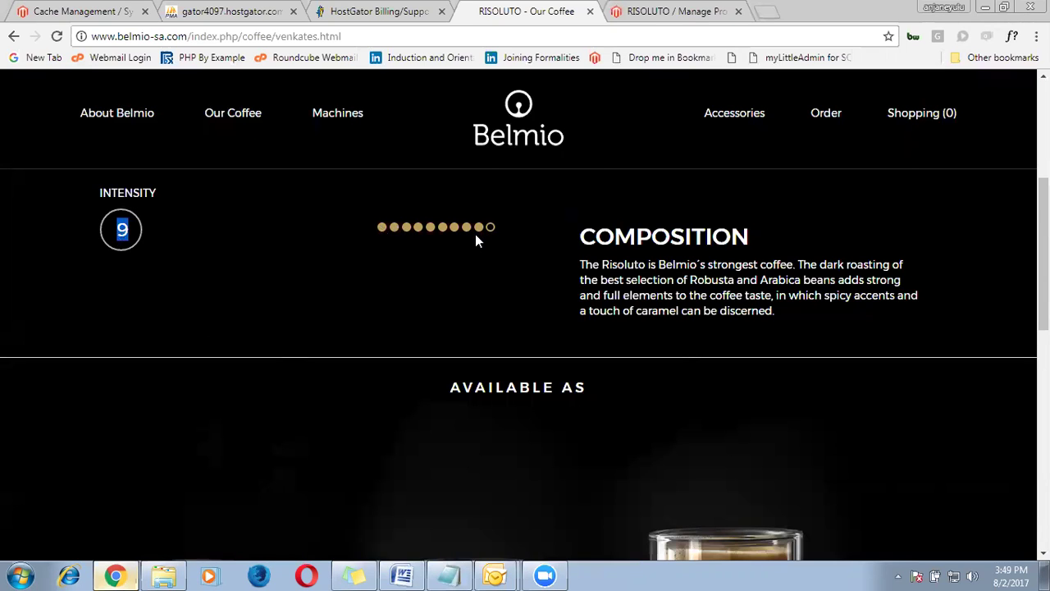
left_click(725, 10)
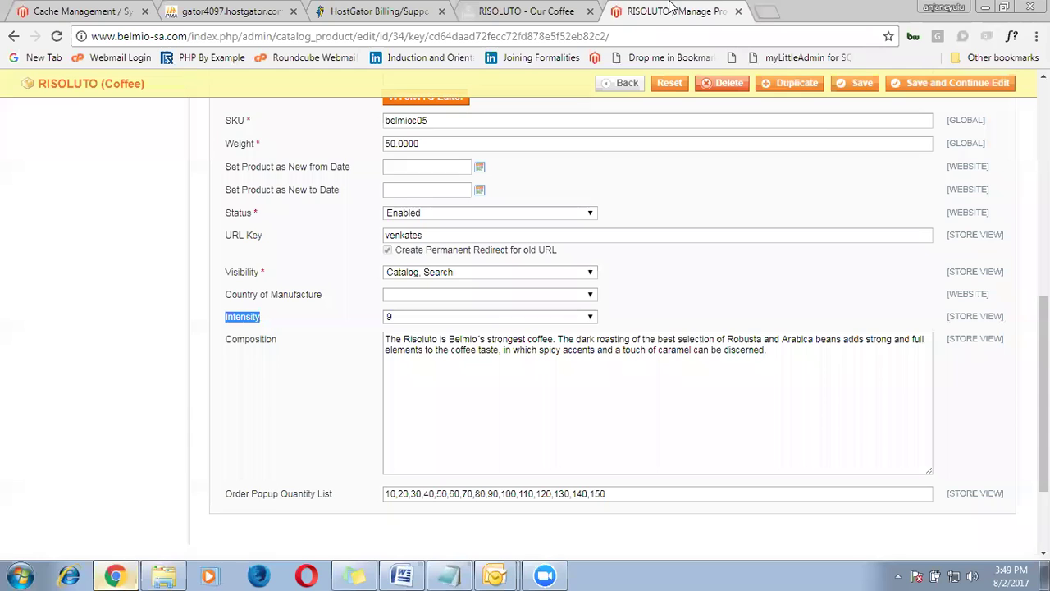
- Change RISOLUTO's Intensity from 9 to 3
left_click(416, 318)
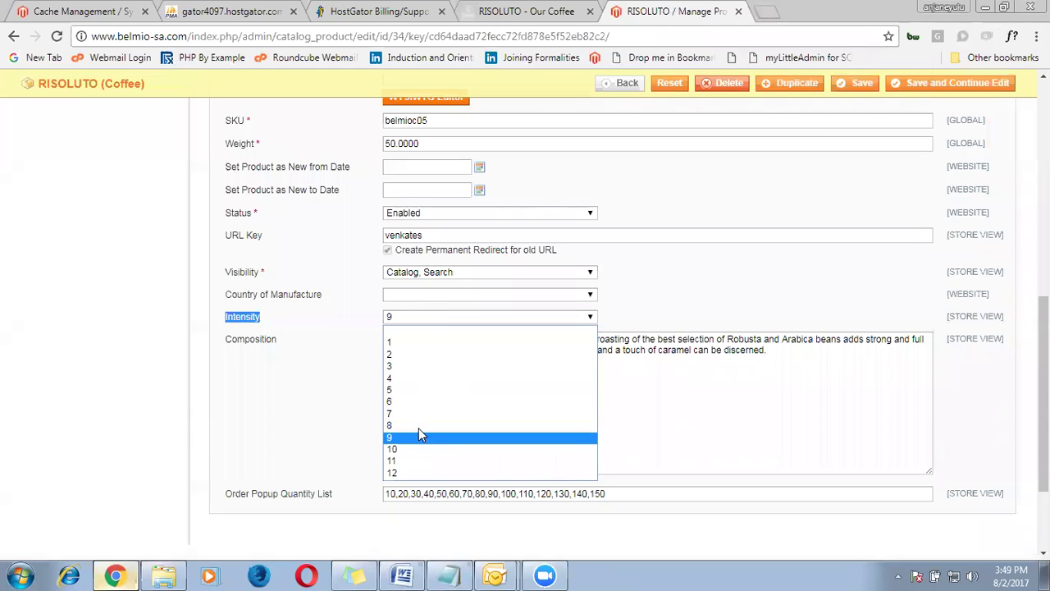
key("Escape")
left_click(425, 320)
left_click(415, 355)
left_click(412, 319)
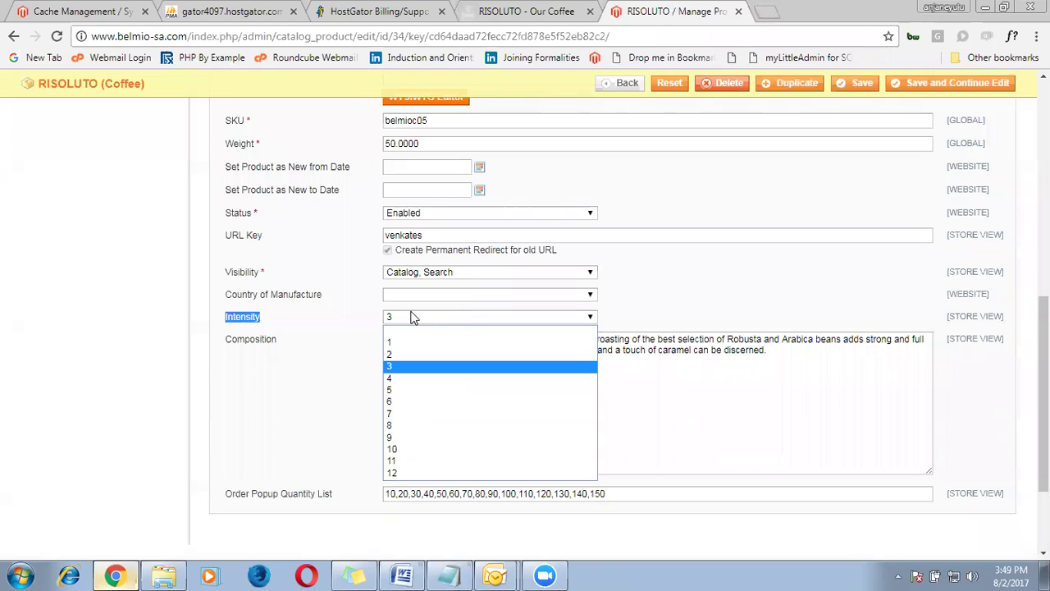
left_click(302, 354)
left_click(291, 372)
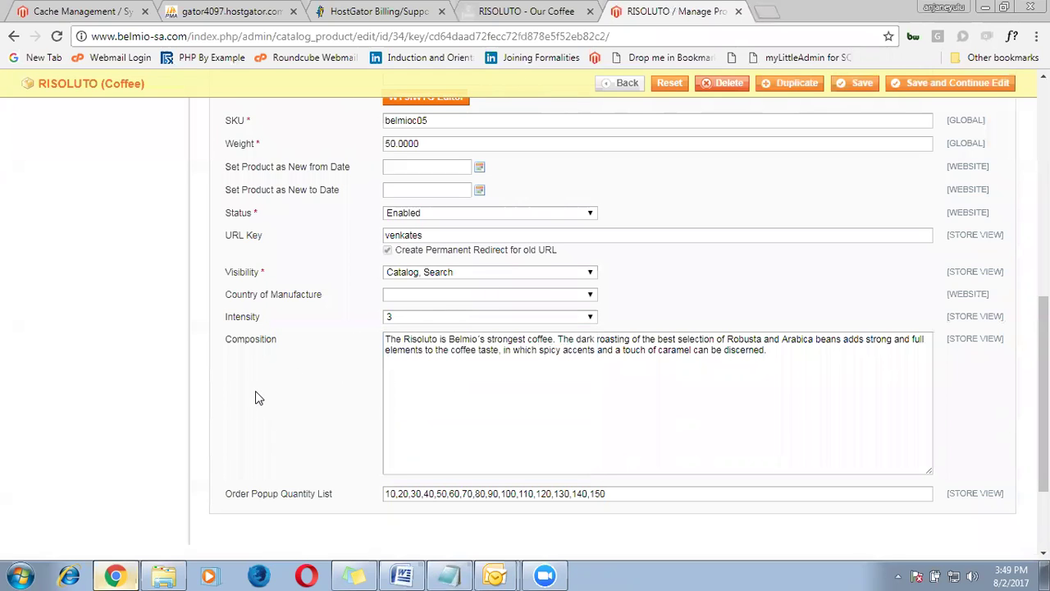
left_click(545, 575)
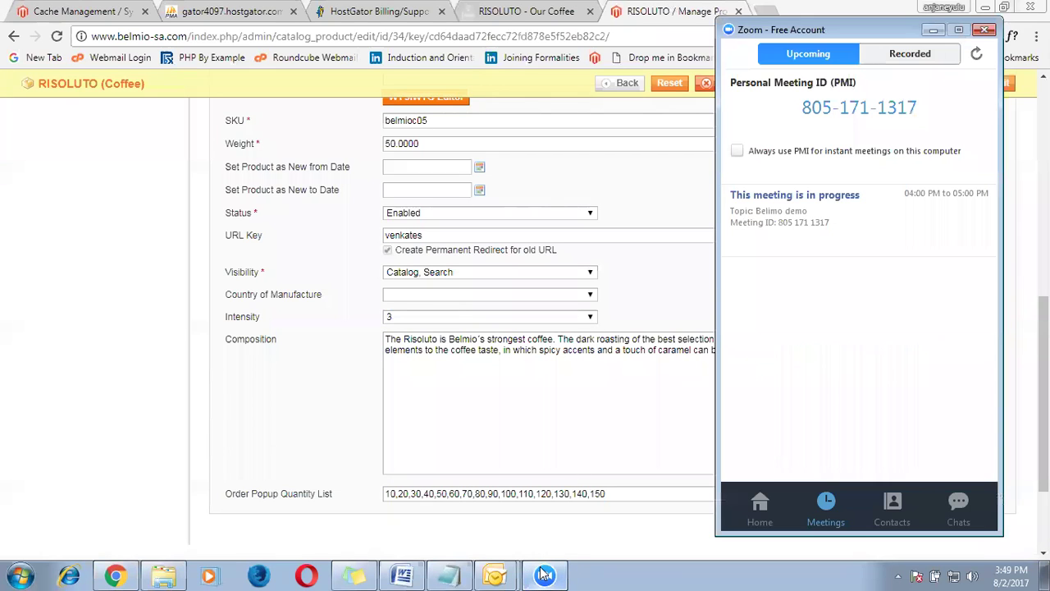
left_click(545, 575)
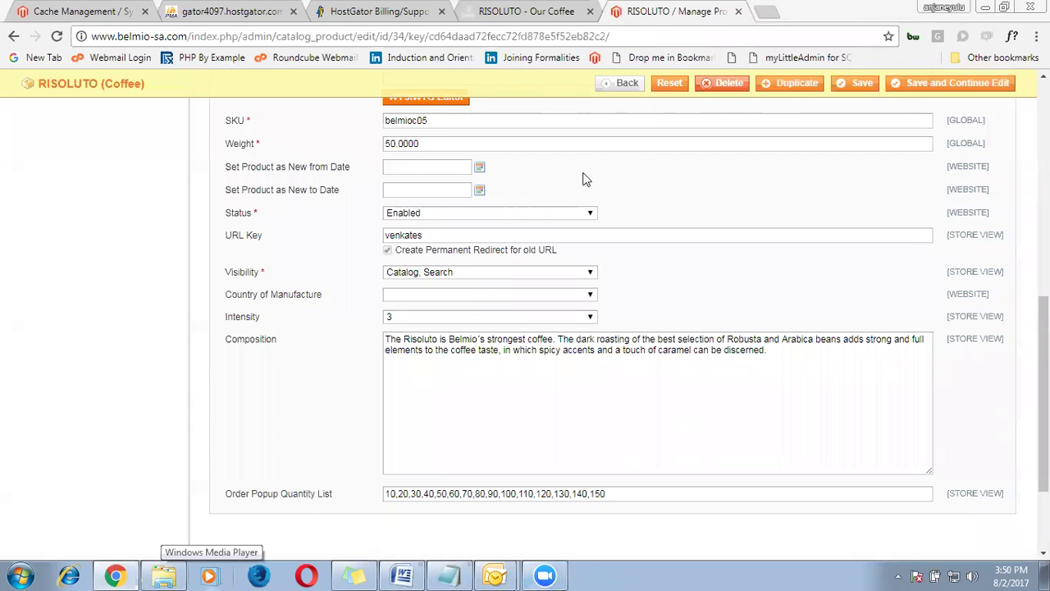
- Scroll through the storefront RISOLUTO product page, then return to the admin editor
left_click(533, 10)
scroll(254, 285, "down", 2)
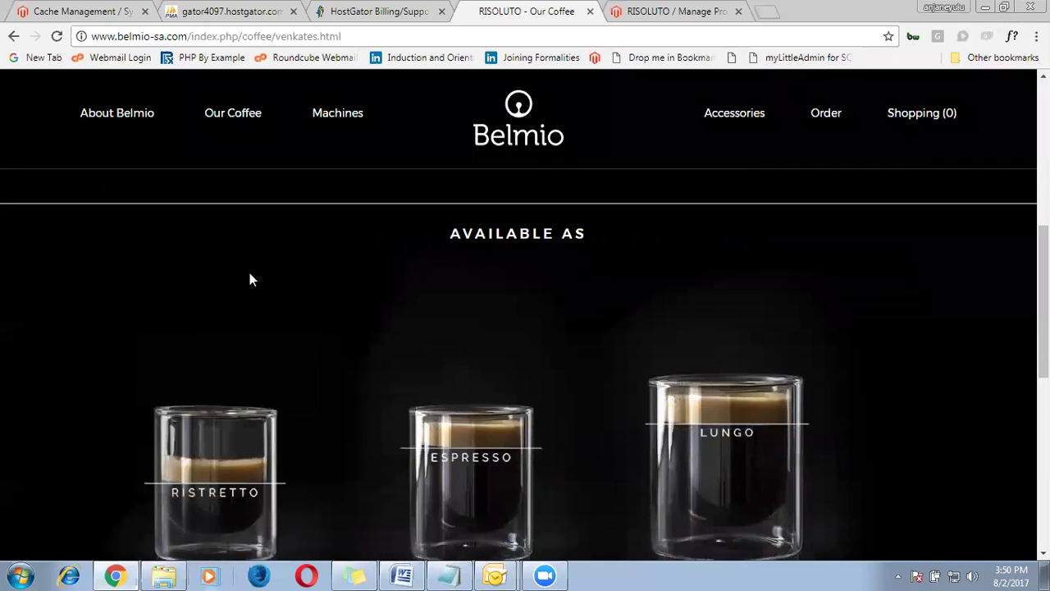
scroll(249, 276, "down", 2)
scroll(246, 271, "up", 2)
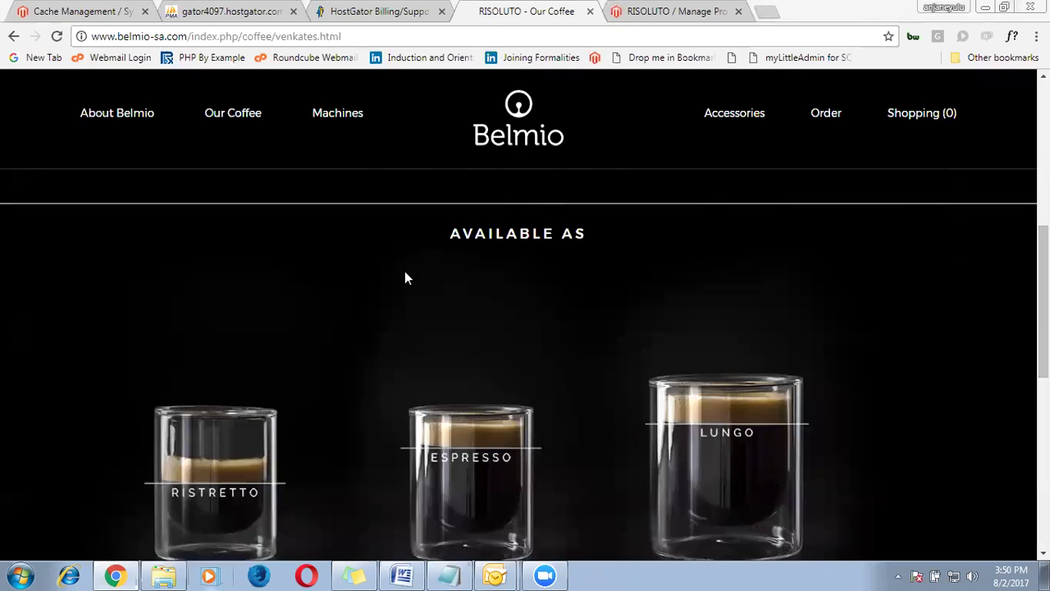
scroll(369, 278, "down", 3)
scroll(369, 277, "up", 3)
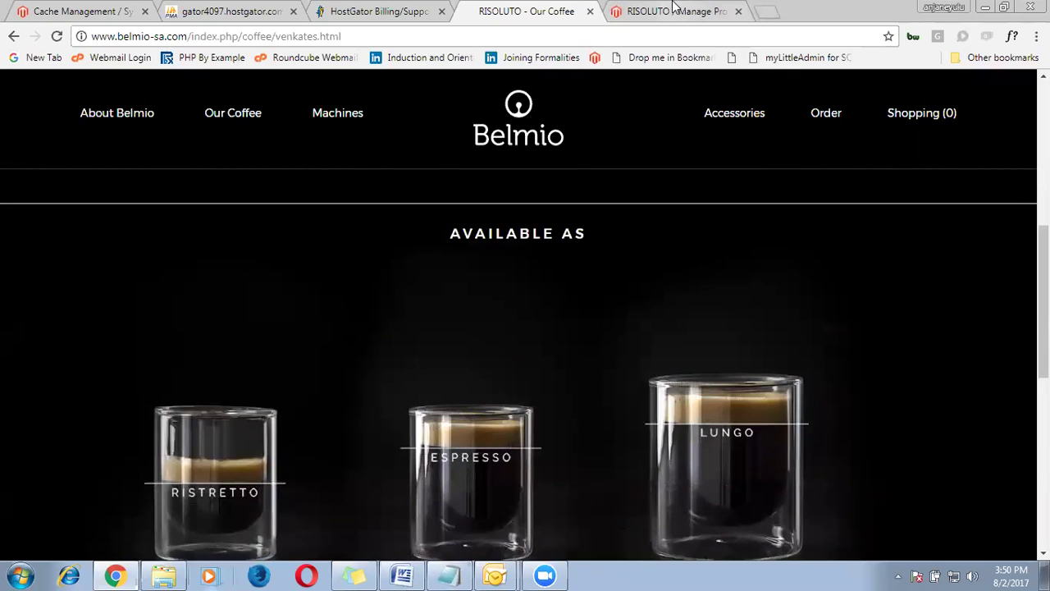
left_click(674, 10)
- Compare the admin Intensity and Composition settings with the storefront Composition paragraph
left_click_drag(265, 318, 225, 317)
left_click(269, 320)
double_click(233, 345)
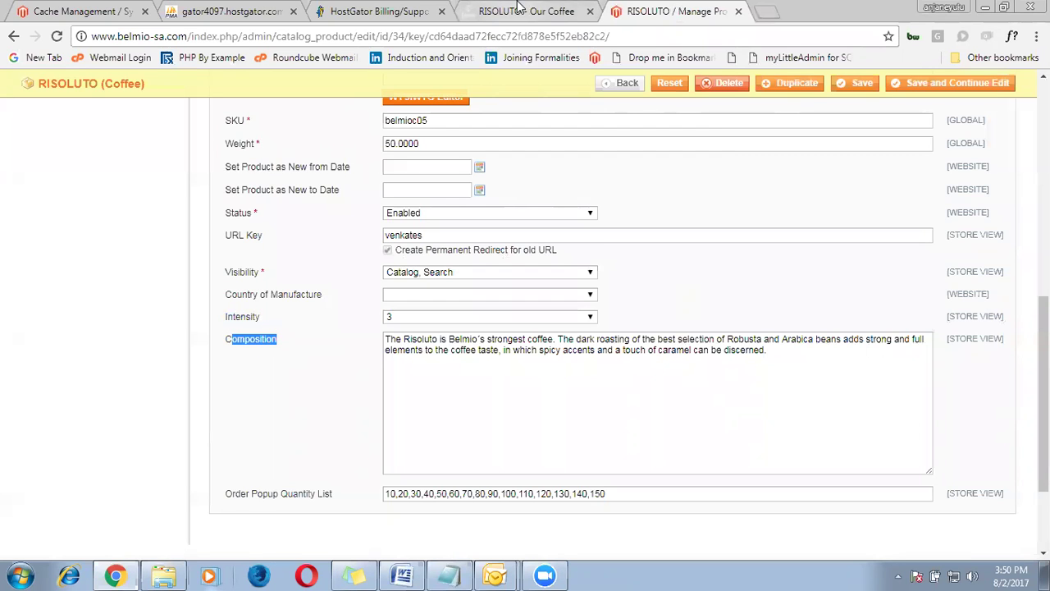
left_click(514, 12)
scroll(303, 231, "down", 3)
scroll(301, 233, "down", 1)
scroll(298, 217, "up", 6)
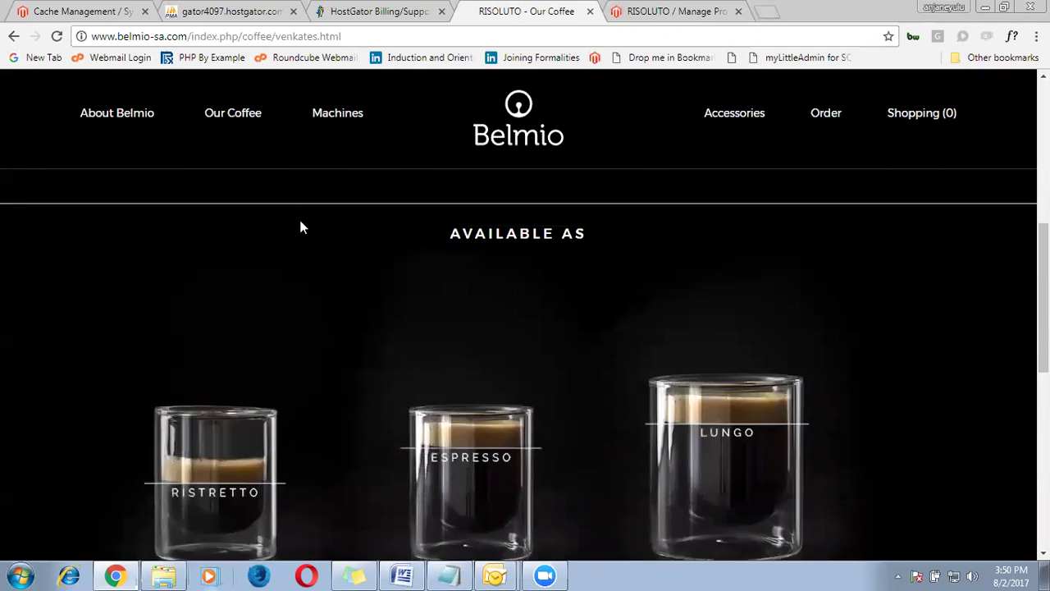
left_click_drag(576, 259, 778, 312)
left_click(790, 151)
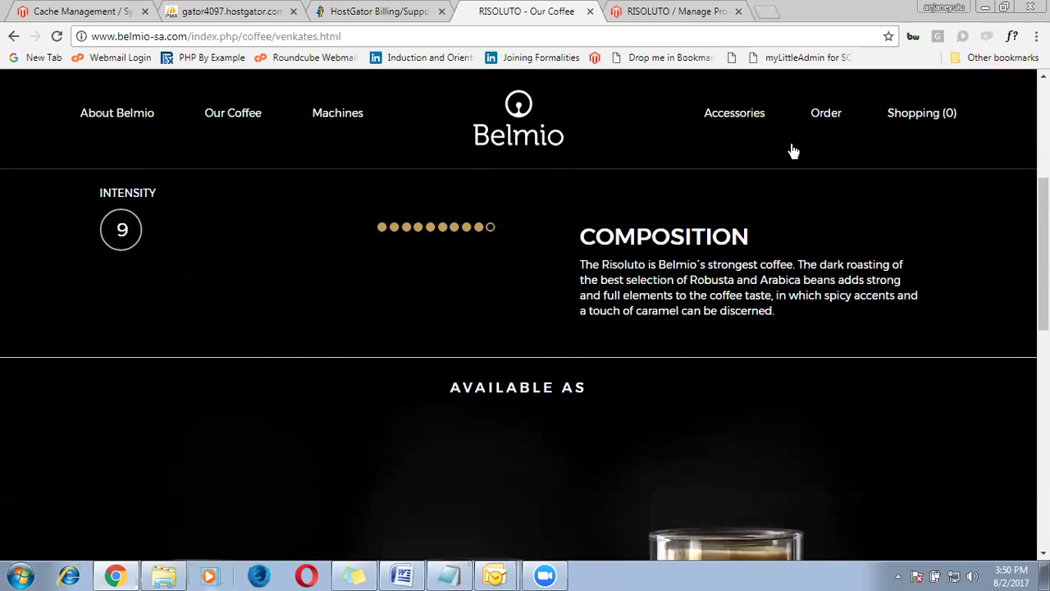
left_click(675, 11)
- Point out the Order Popup Quantity List setting, then check the storefront RISOLUTO page
left_click_drag(753, 358, 370, 342)
scroll(297, 331, "down", 3)
left_click_drag(245, 353, 309, 362)
left_click(523, 13)
scroll(509, 275, "up", 1)
scroll(476, 261, "down", 8)
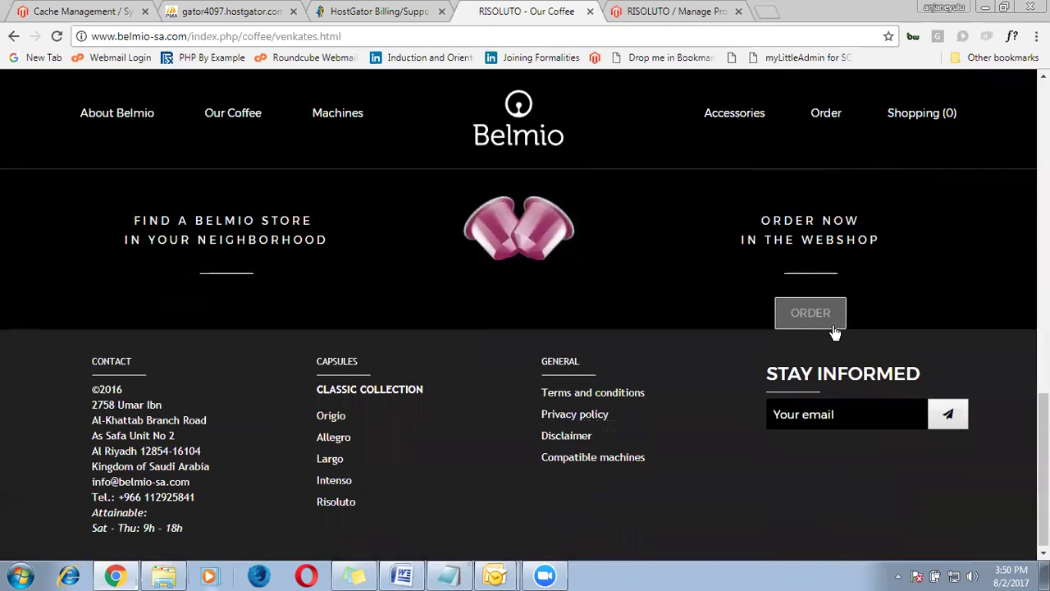
- Show Allegro Espresso's amount choices on the storefront Order page, then edit Order Popup Quantity List
left_click(820, 318)
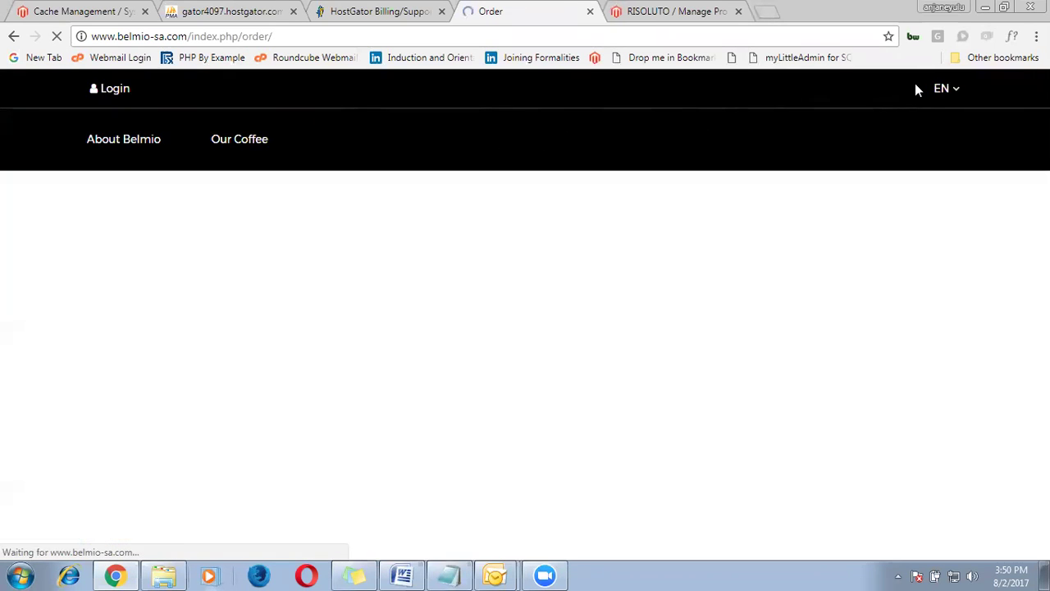
scroll(629, 250, "down", 5)
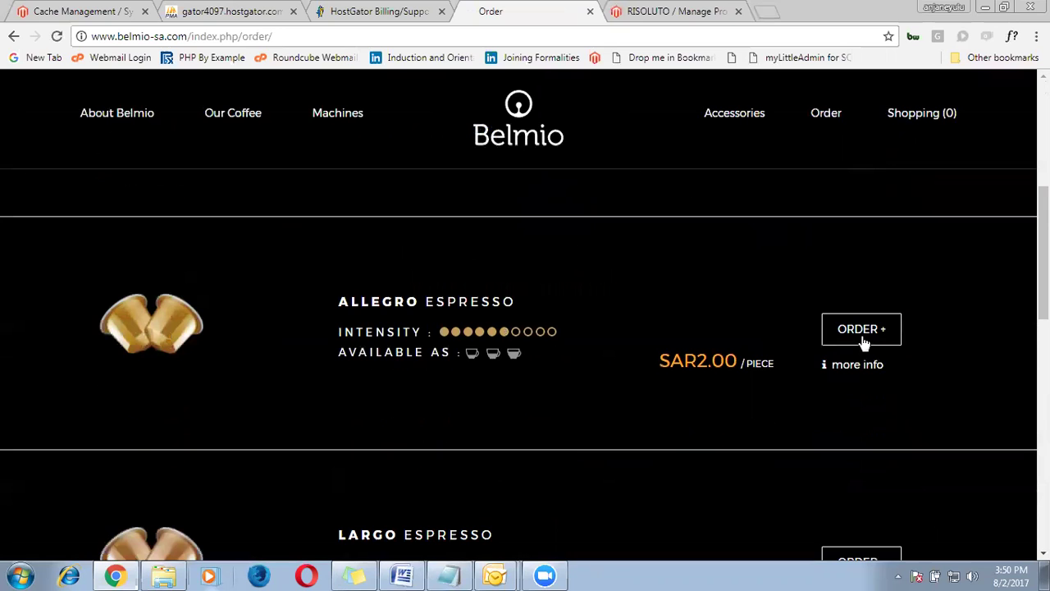
left_click(864, 336)
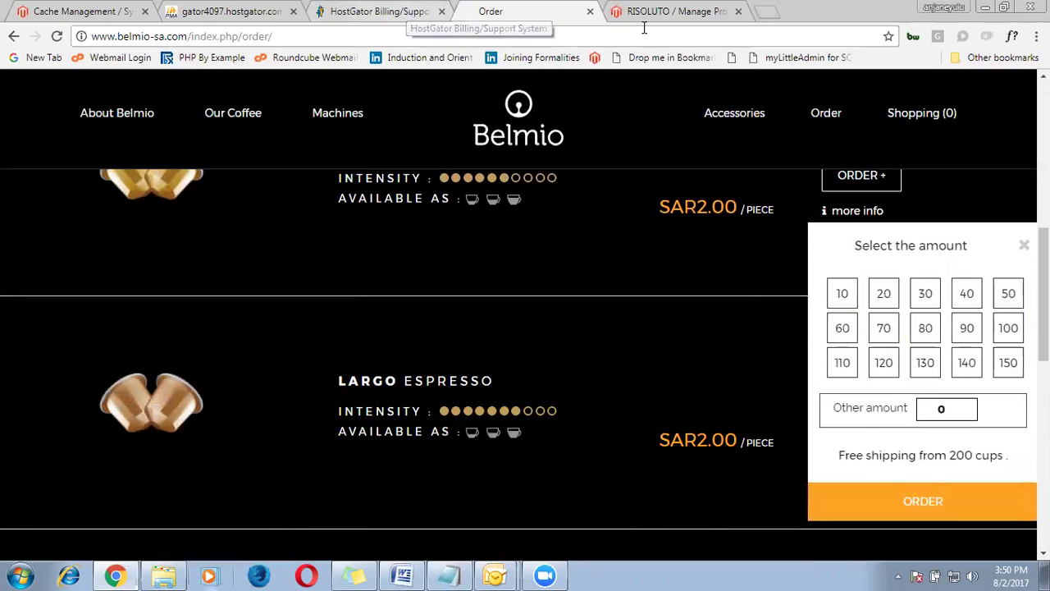
left_click(671, 11)
left_click(614, 353)
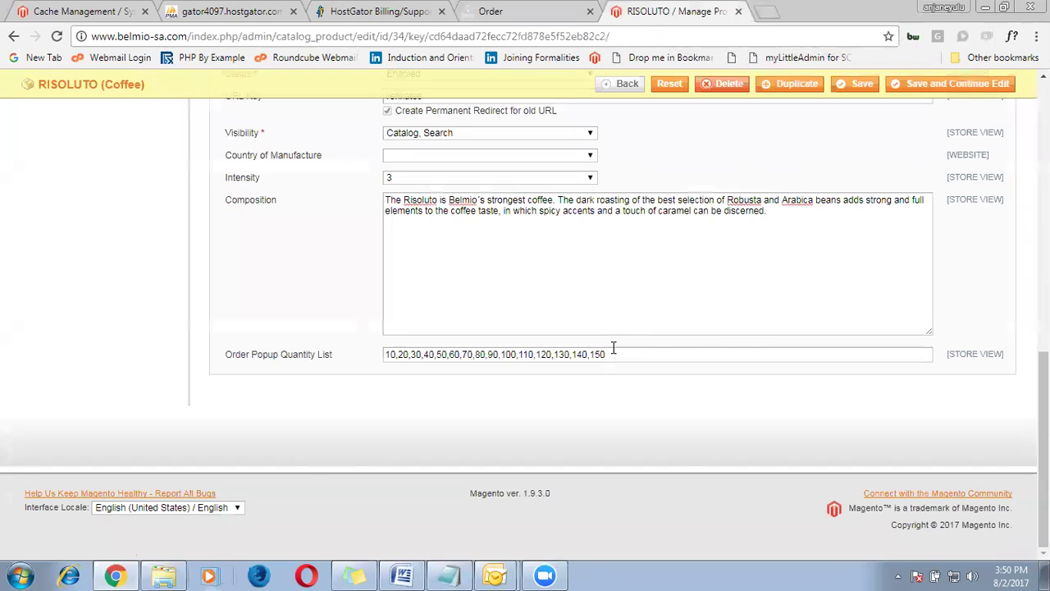
- Enter 2012, then review the 2.00 SAR price and Tax Class options, keeping None
type("2012")
scroll(265, 271, "up", 9)
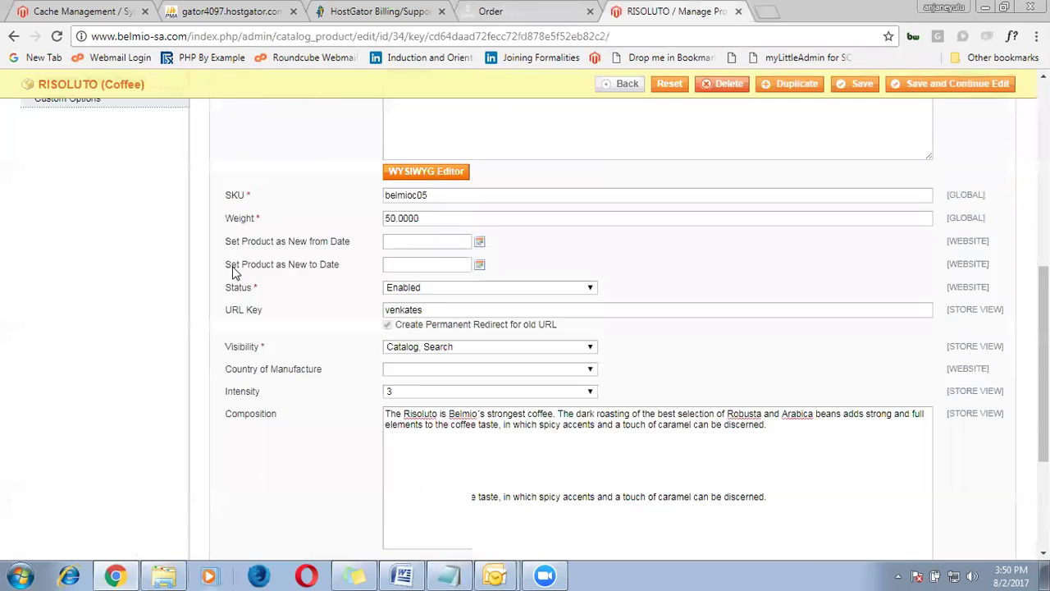
left_click(49, 277)
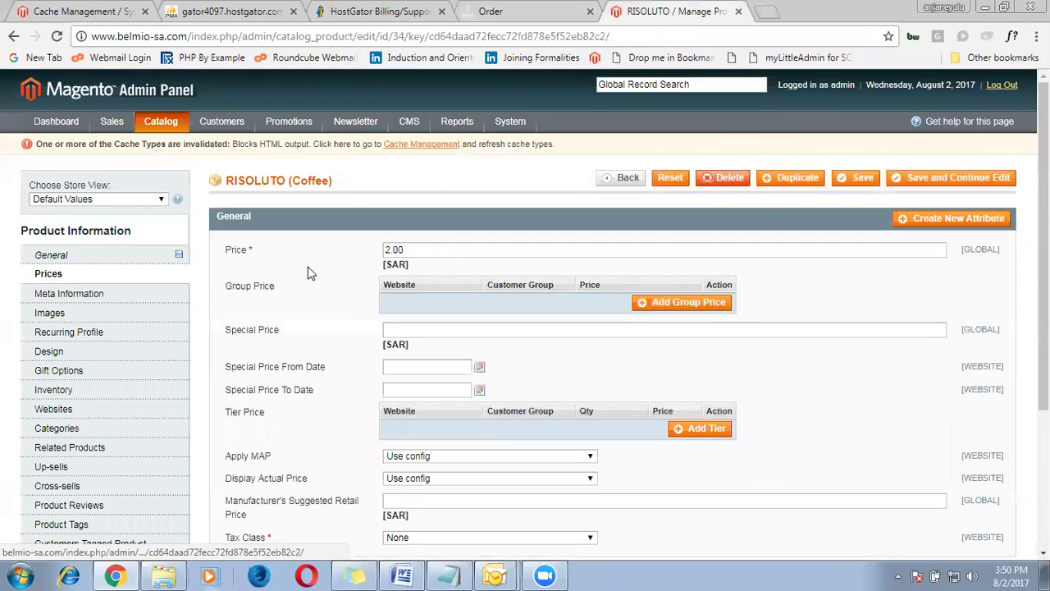
left_click_drag(412, 248, 341, 249)
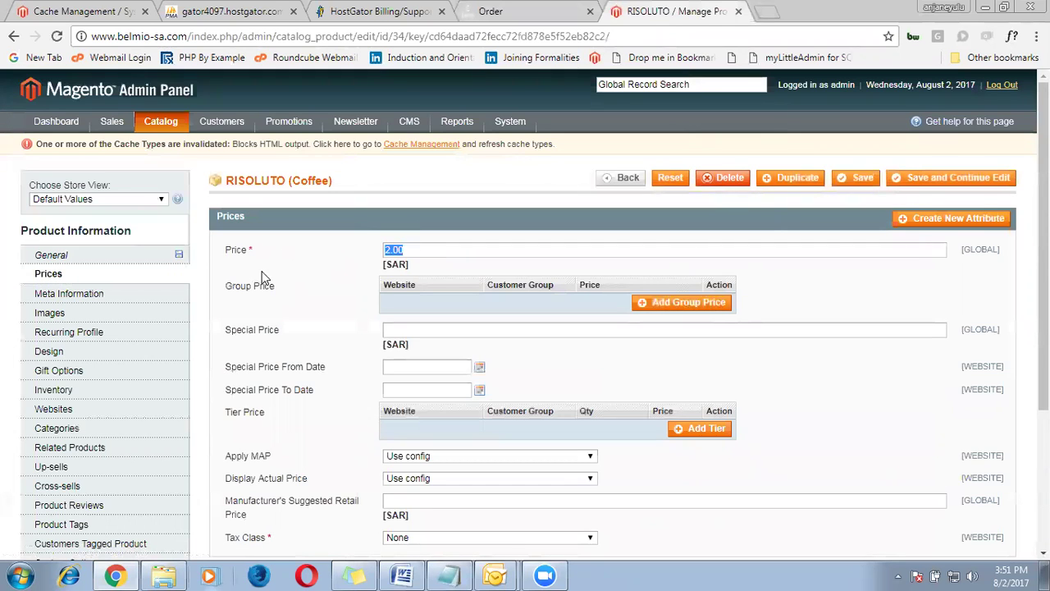
scroll(332, 271, "down", 2)
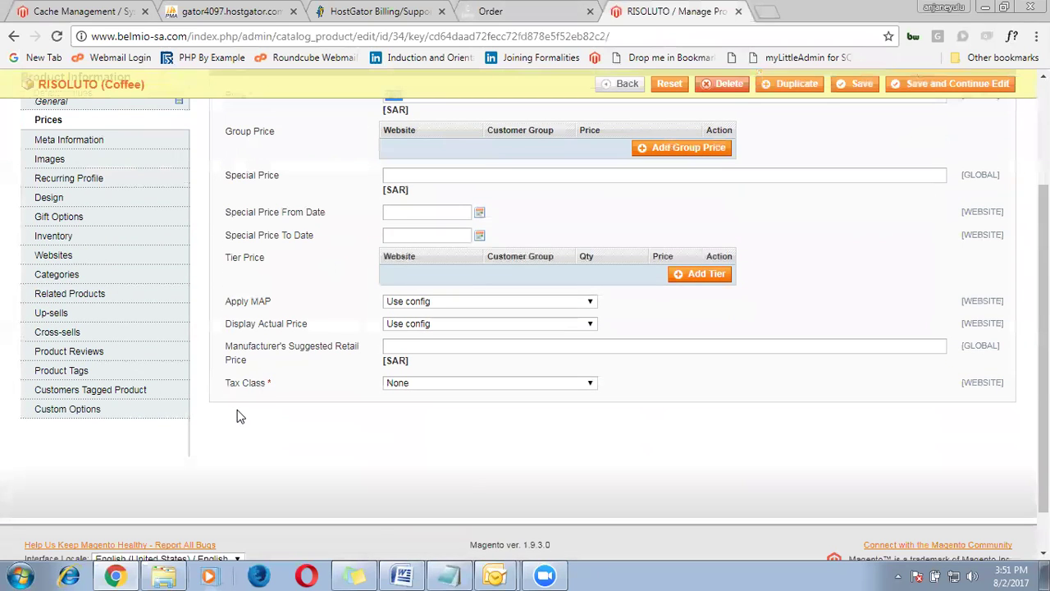
left_click_drag(230, 388, 266, 386)
left_click(414, 385)
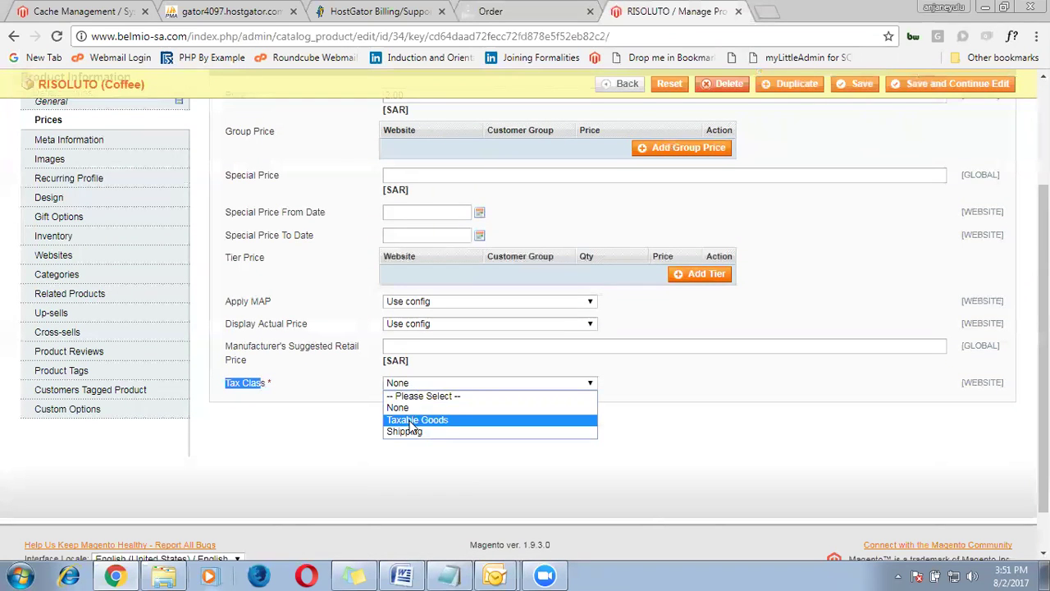
left_click(414, 406)
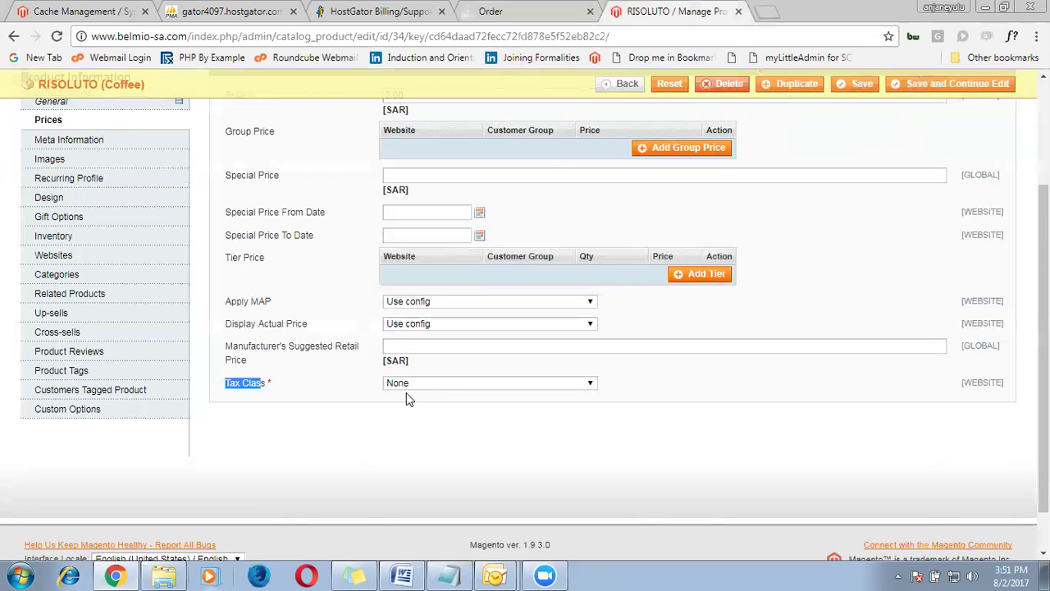
scroll(322, 379, "up", 3)
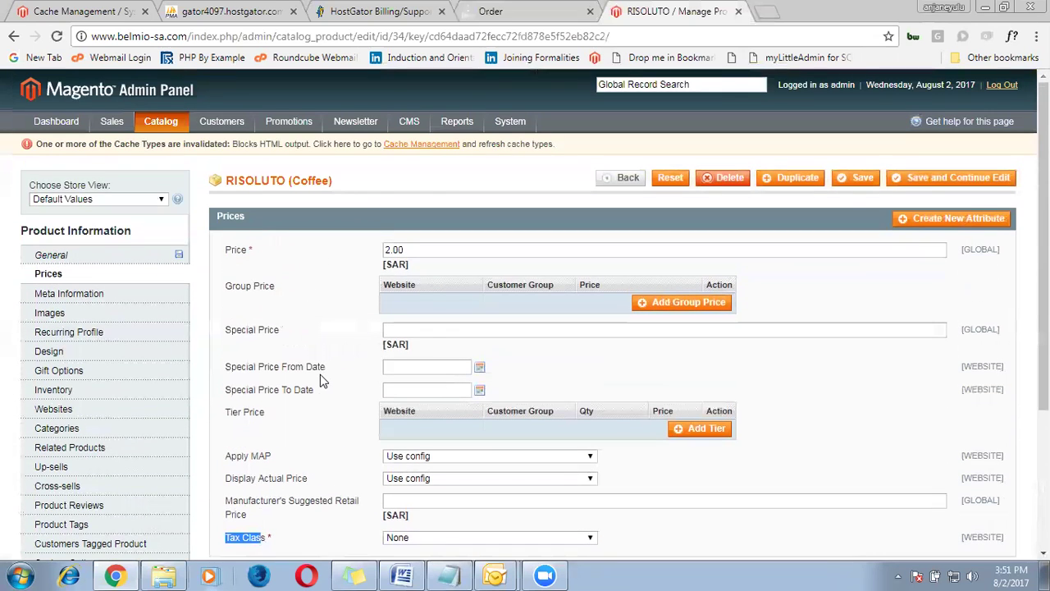
- View RISOLUTO's Meta Information and Images sections
left_click(57, 300)
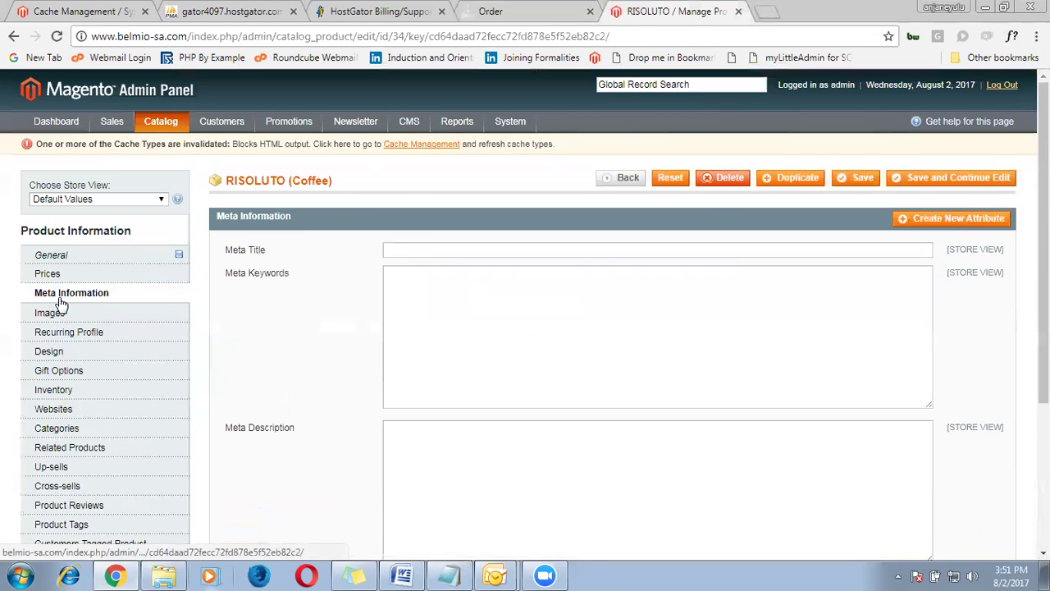
scroll(284, 304, "down", 3)
scroll(397, 205, "up", 3)
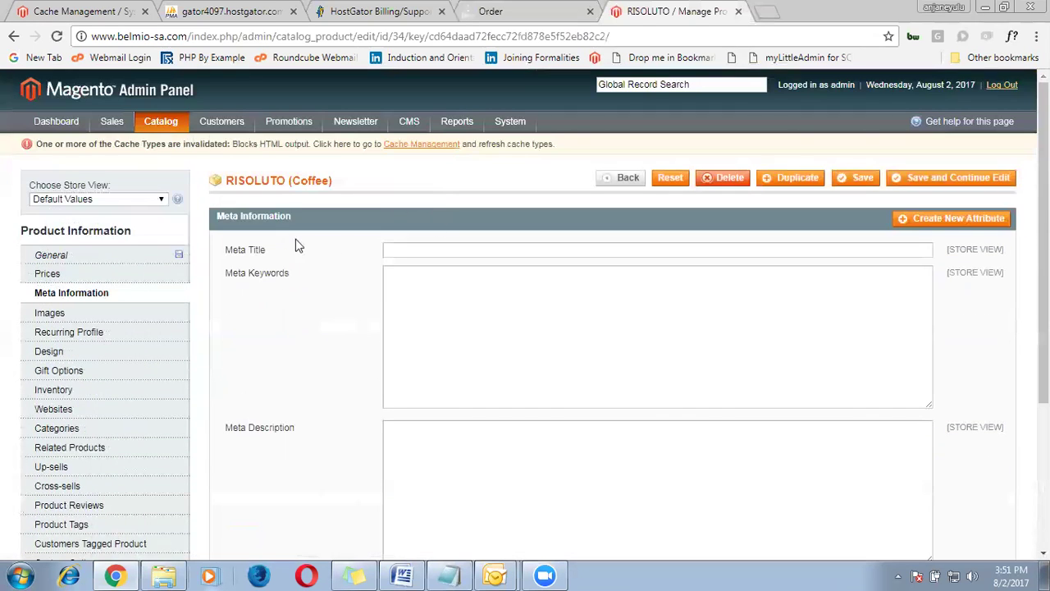
left_click(59, 315)
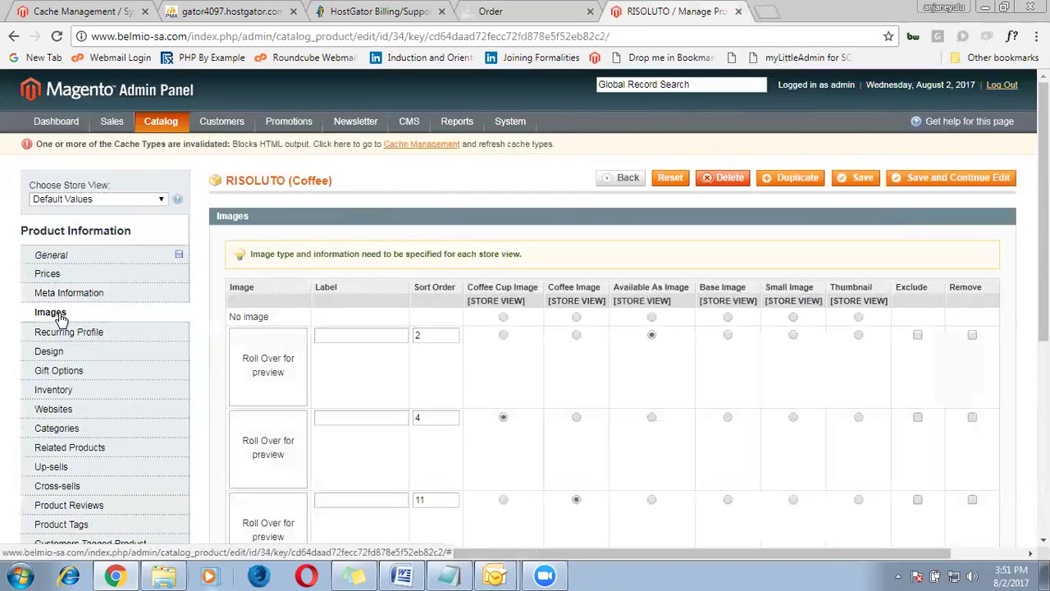
scroll(70, 324, "down", 1)
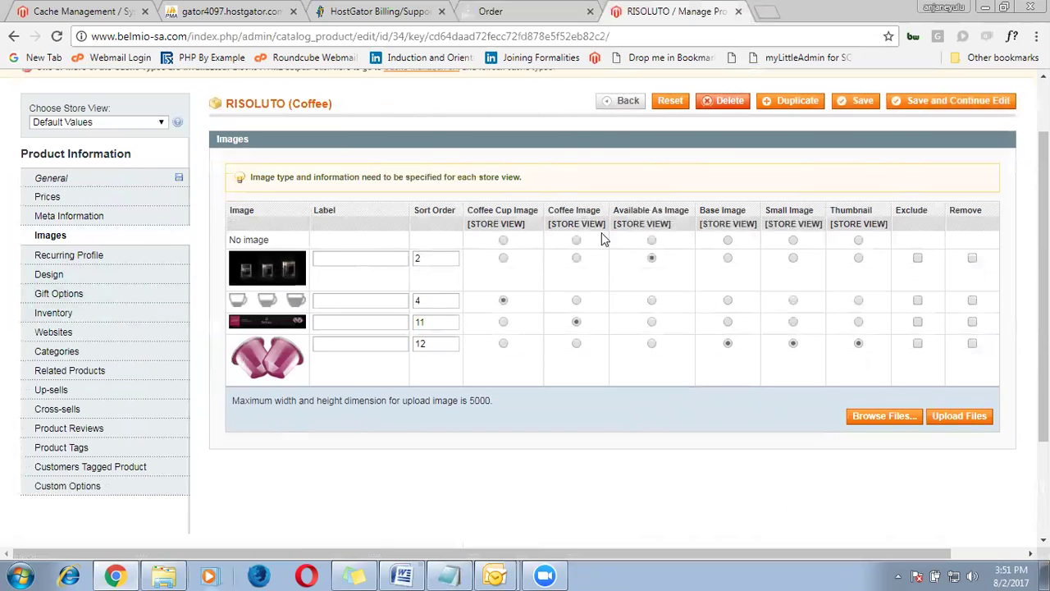
- Visit the storefront coffee page, then check the Recurring Profile, Design and Gift Options sections
left_click(509, 17)
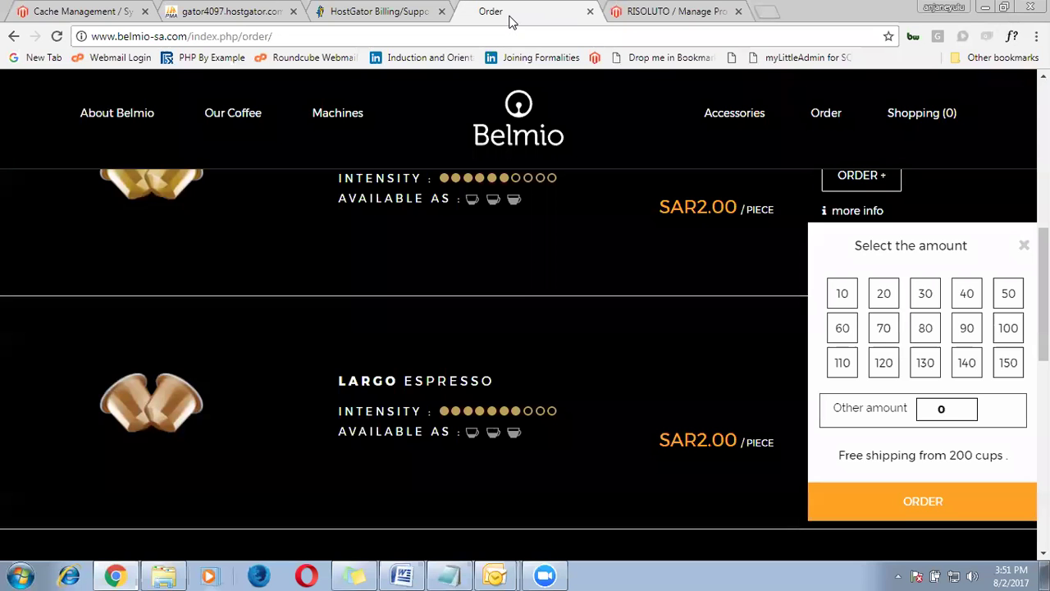
scroll(509, 382, "up", 5)
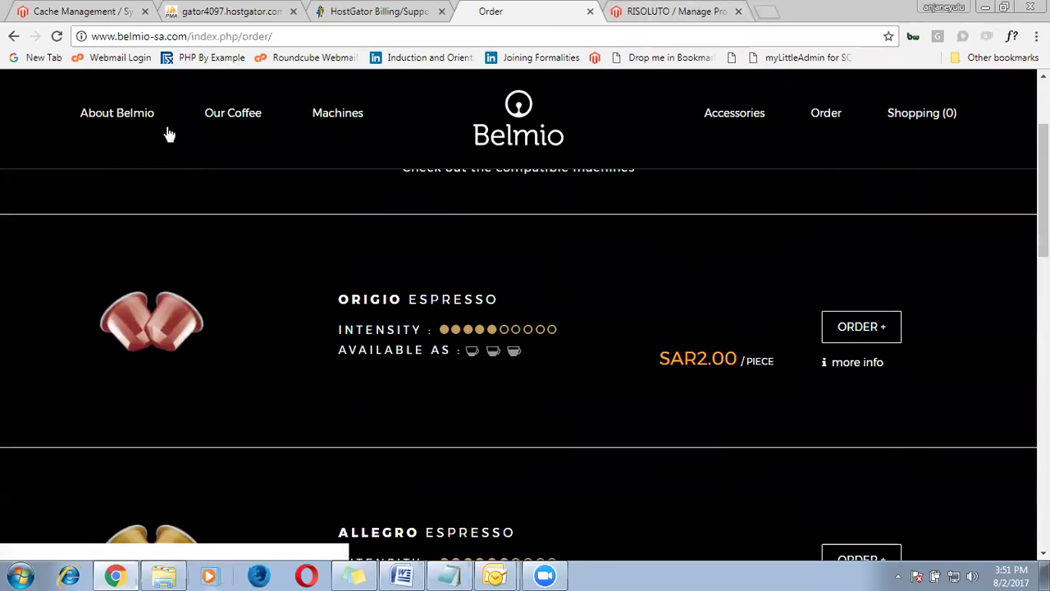
left_click(239, 294)
left_click(680, 10)
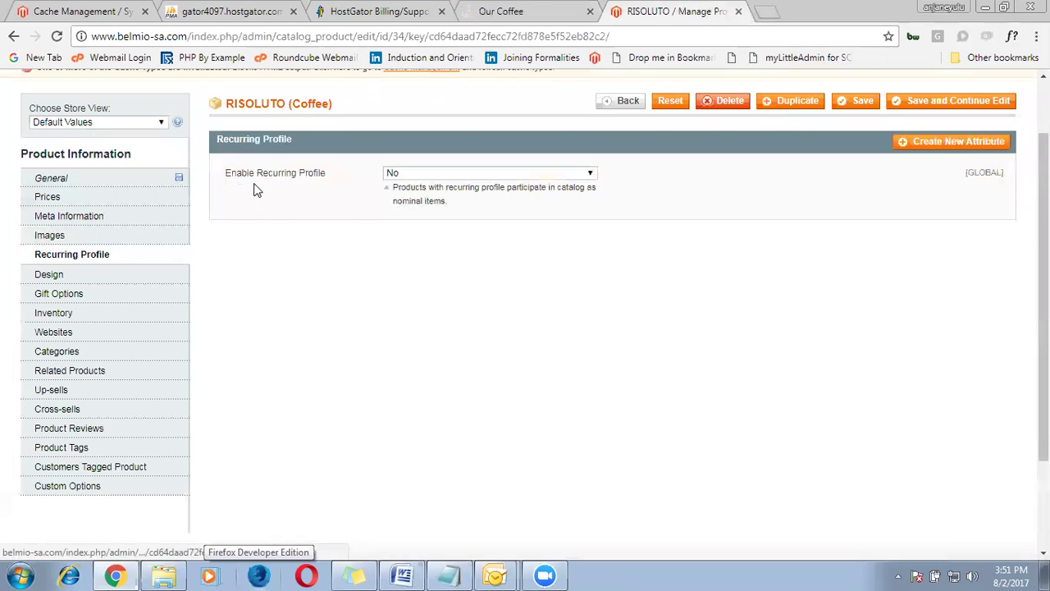
left_click_drag(315, 188, 74, 293)
left_click(59, 281)
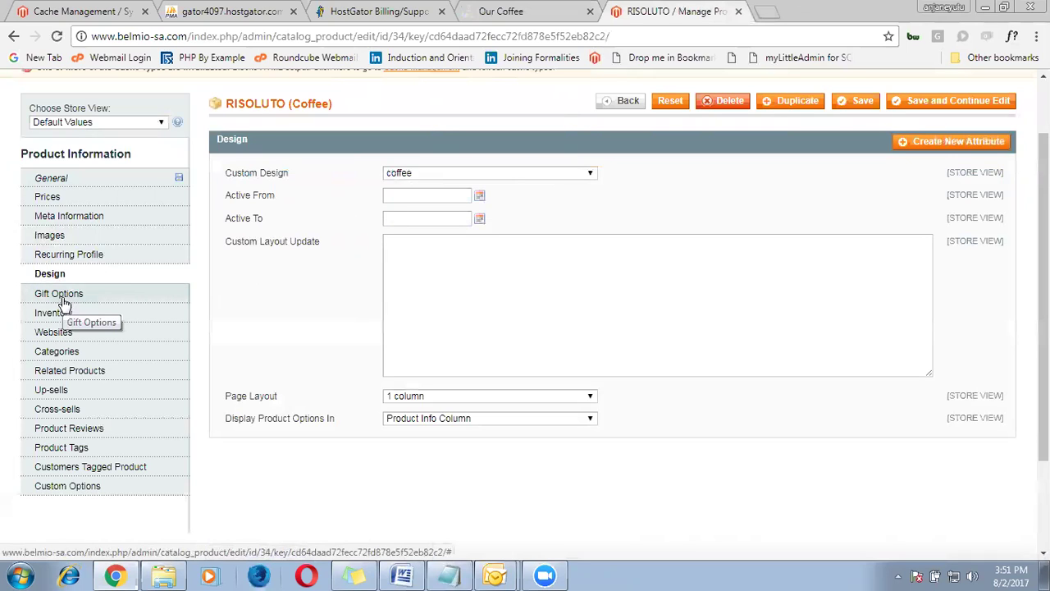
left_click(63, 300)
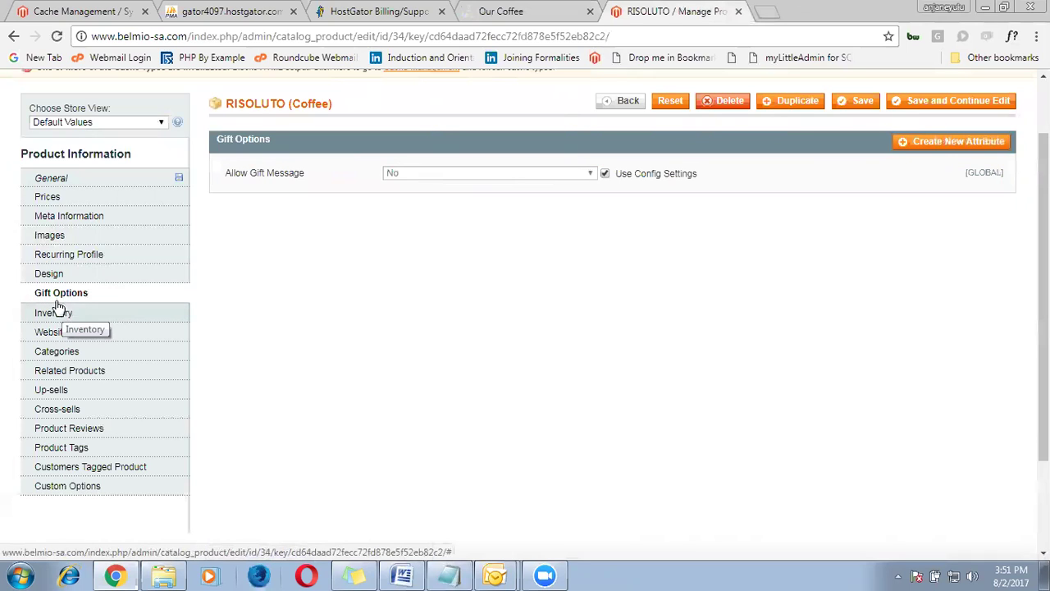
- Open RISOLUTO's Inventory settings and inspect the 1000000 stock quantity
left_click(61, 318)
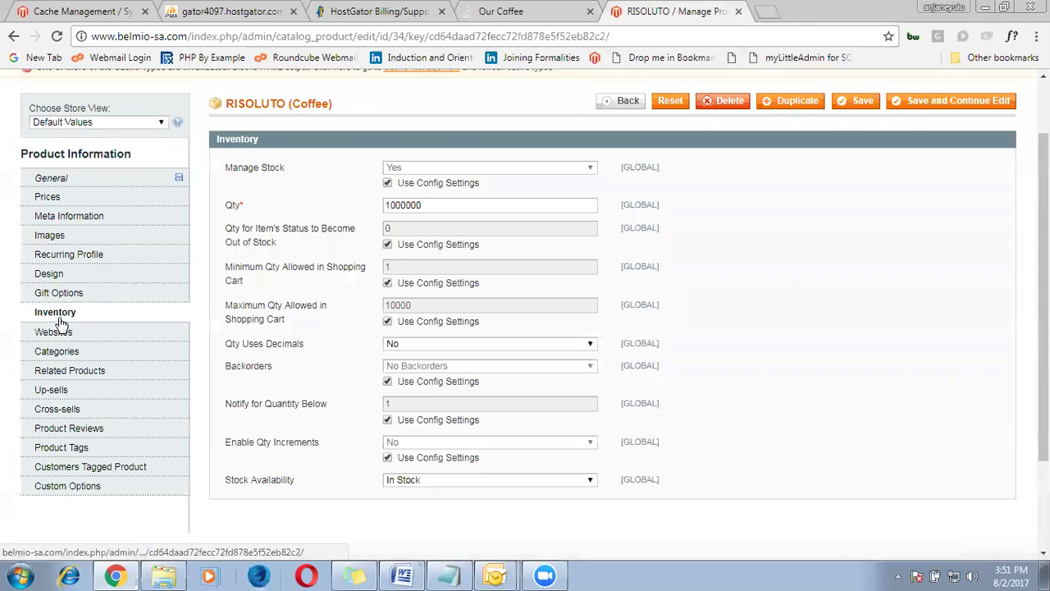
left_click_drag(435, 206, 356, 206)
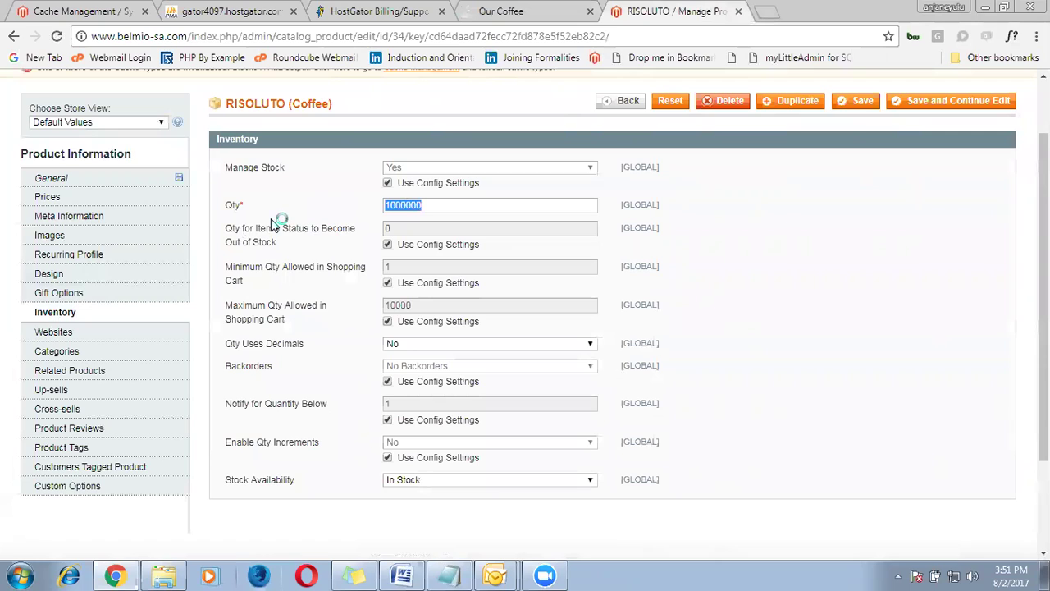
double_click(428, 207)
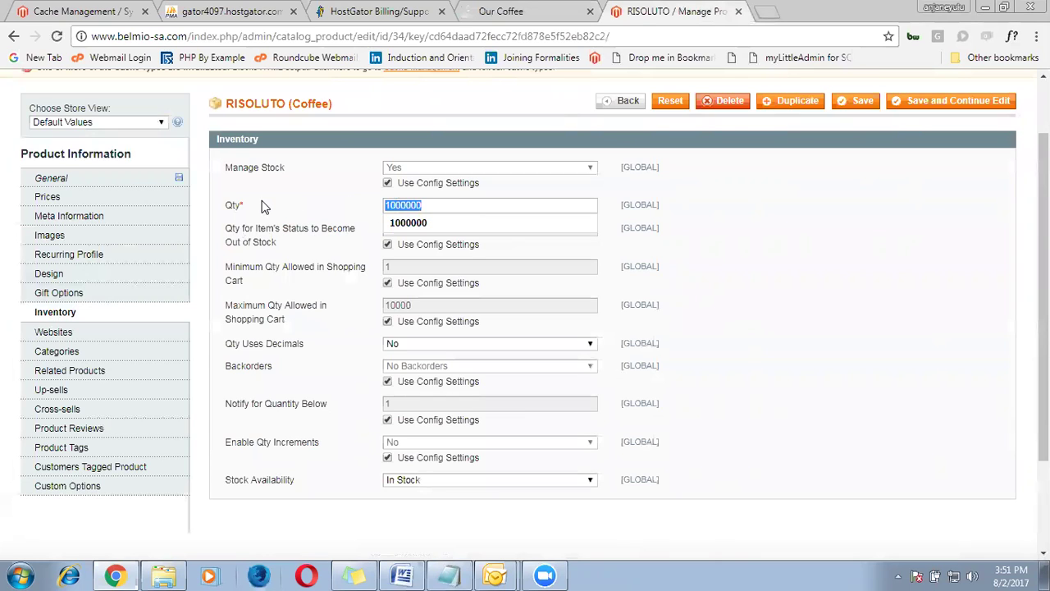
left_click(440, 205)
left_click(304, 234)
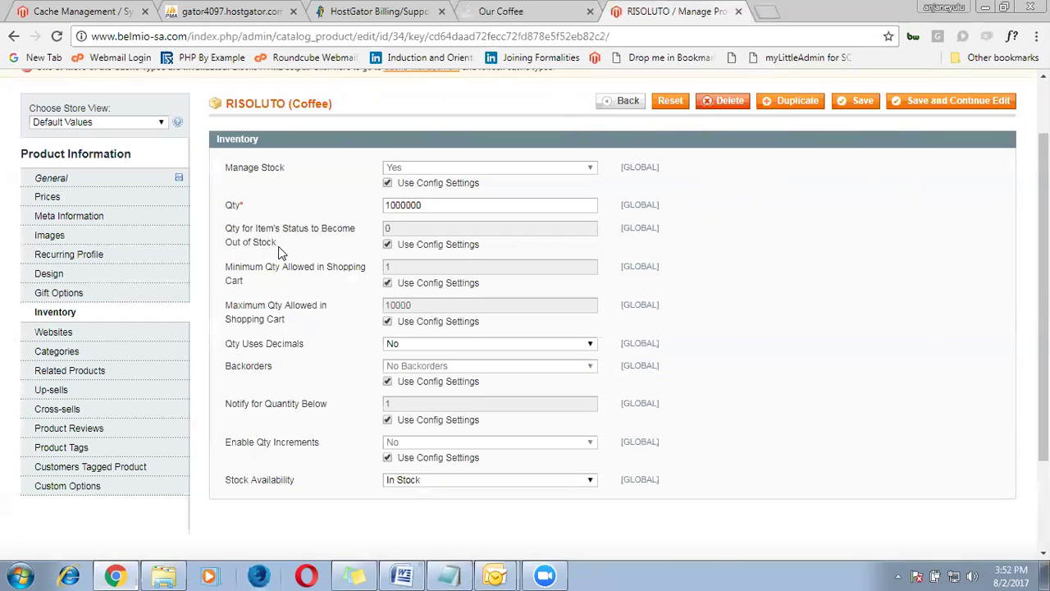
- Try out-of-stock threshold values 1 and 0, then restore the config default
left_click(387, 244)
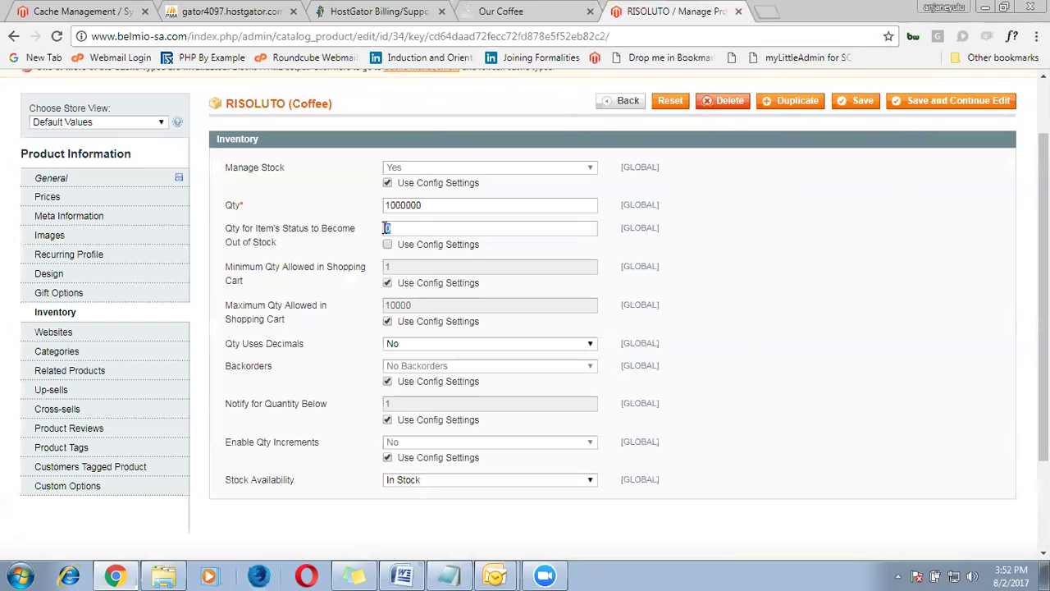
left_click(388, 245)
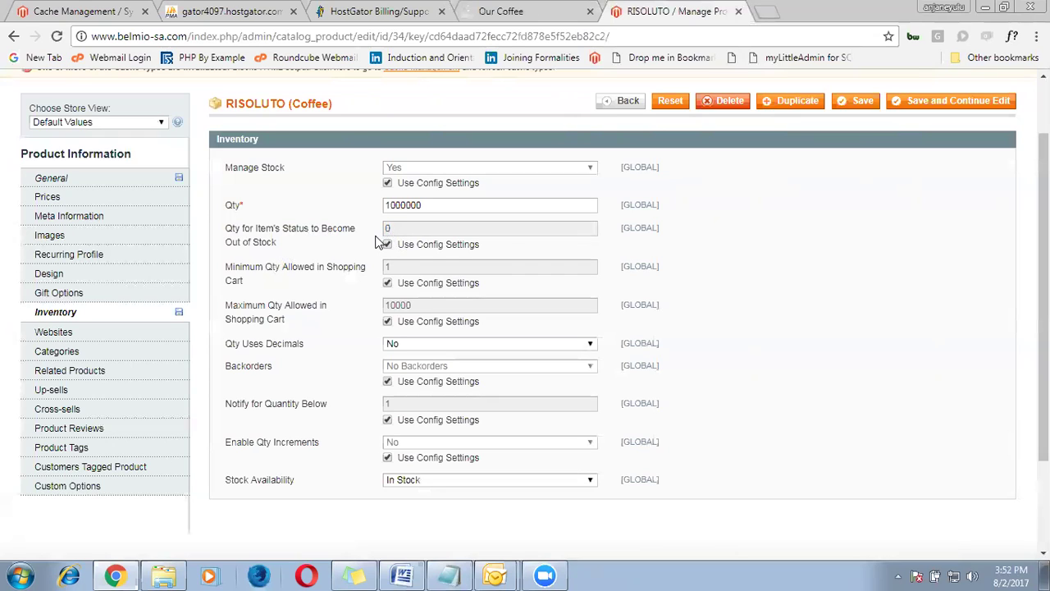
left_click(387, 243)
double_click(400, 229)
type("1")
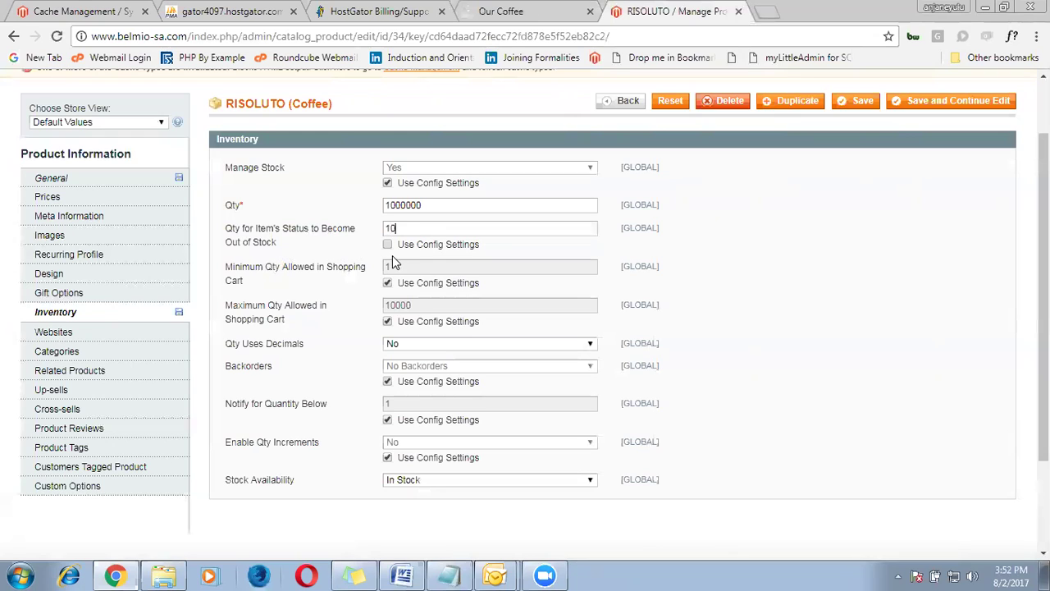
left_click(388, 246)
left_click(388, 246)
double_click(398, 229)
type("0")
left_click(388, 244)
- Point out the out-of-stock threshold and Minimum Qty Allowed in Shopping Cart labels
mouse_move(237, 239)
left_mouse_down()
mouse_move(287, 242)
mouse_move(240, 238)
left_mouse_up()
left_click(280, 249)
left_click(340, 264)
triple_click(269, 243)
left_click(277, 242)
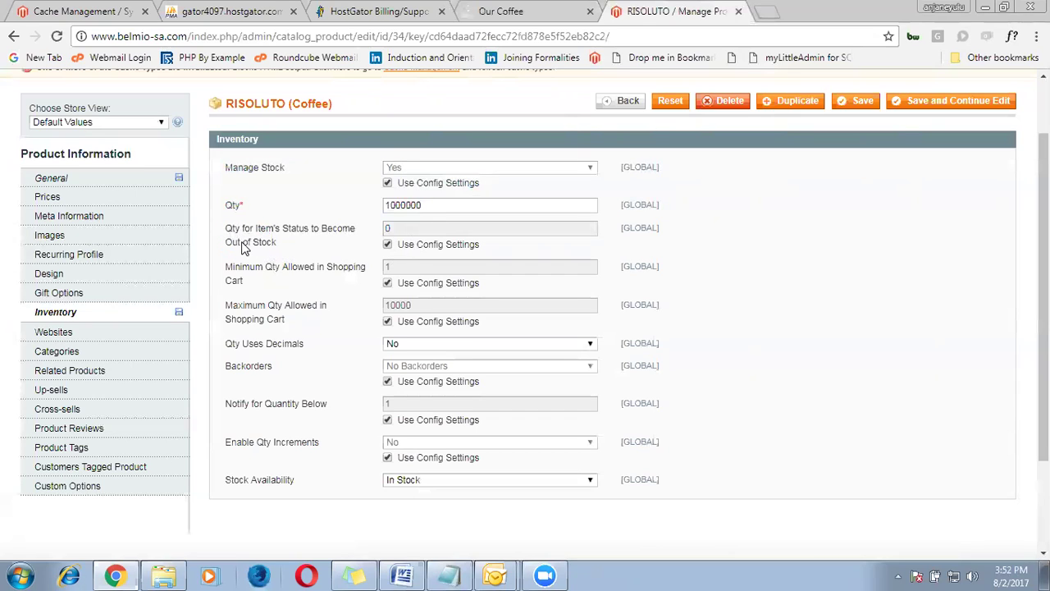
left_click_drag(236, 271, 269, 283)
left_click(269, 283)
left_click_drag(226, 229, 303, 250)
left_click(303, 250)
- Change Qty from 1000000 to 10, save RISOLUTO, and switch to the storefront
double_click(427, 205)
type("1")
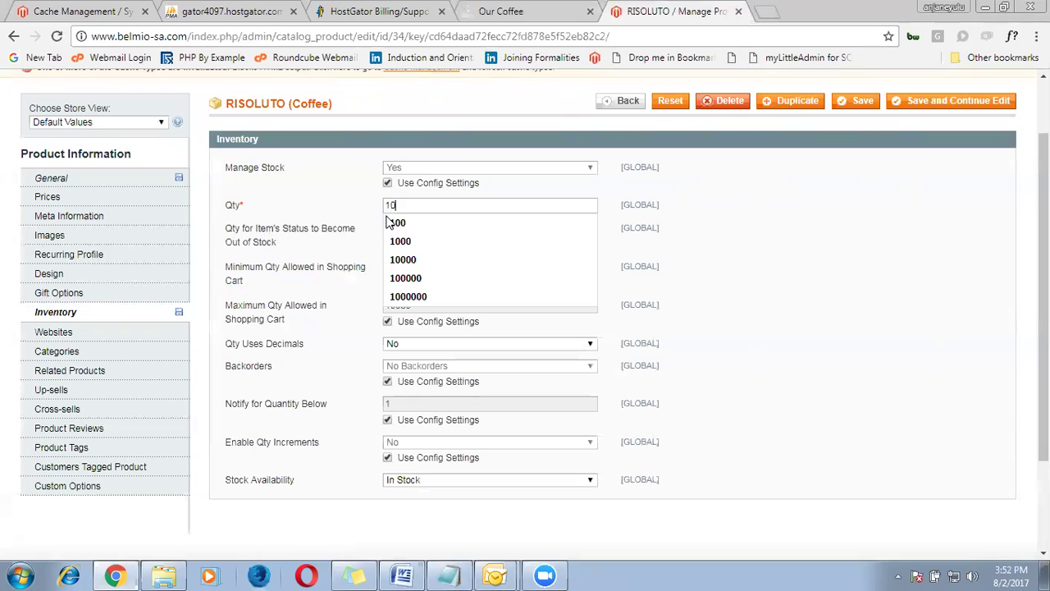
type("0")
left_click(308, 200)
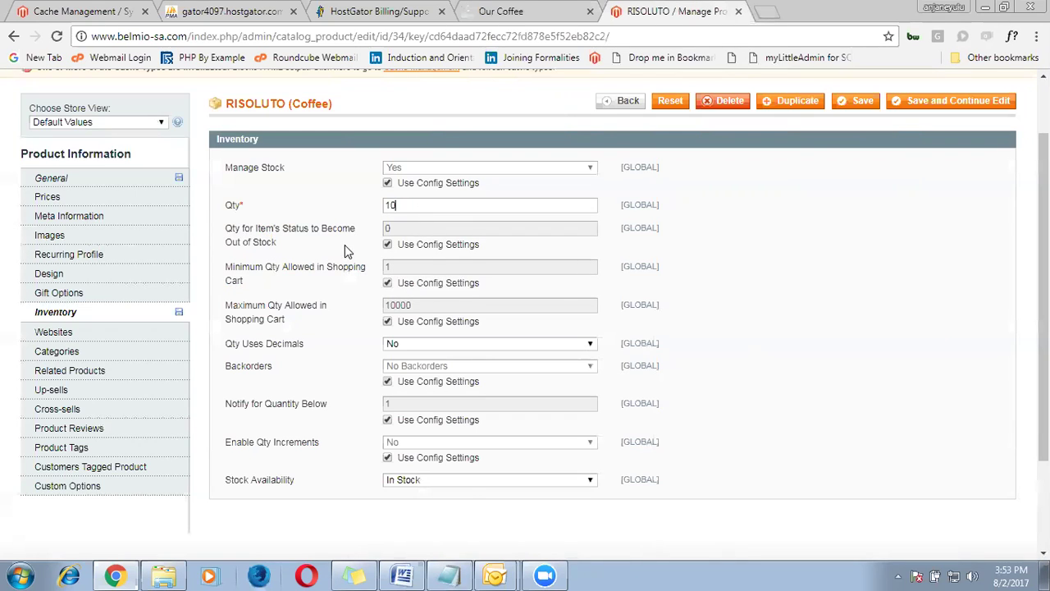
scroll(345, 244, "up", 1)
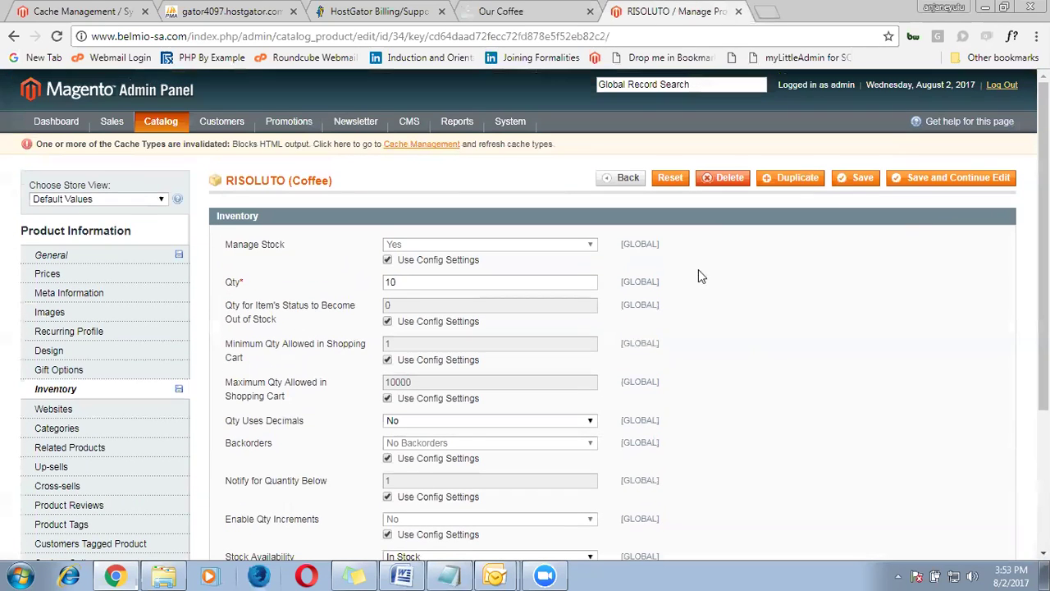
left_click(857, 187)
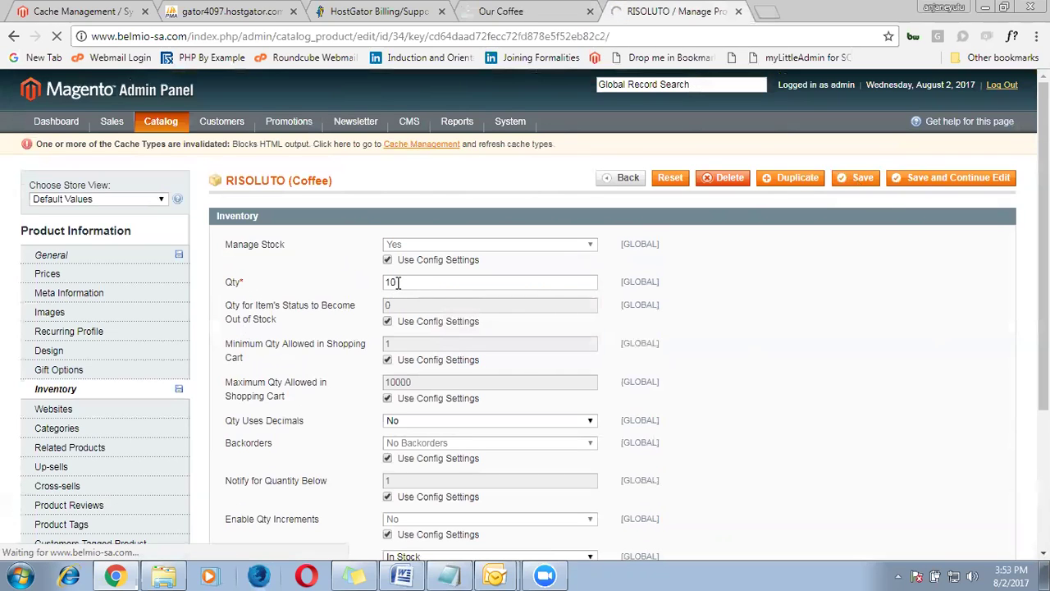
left_click(501, 12)
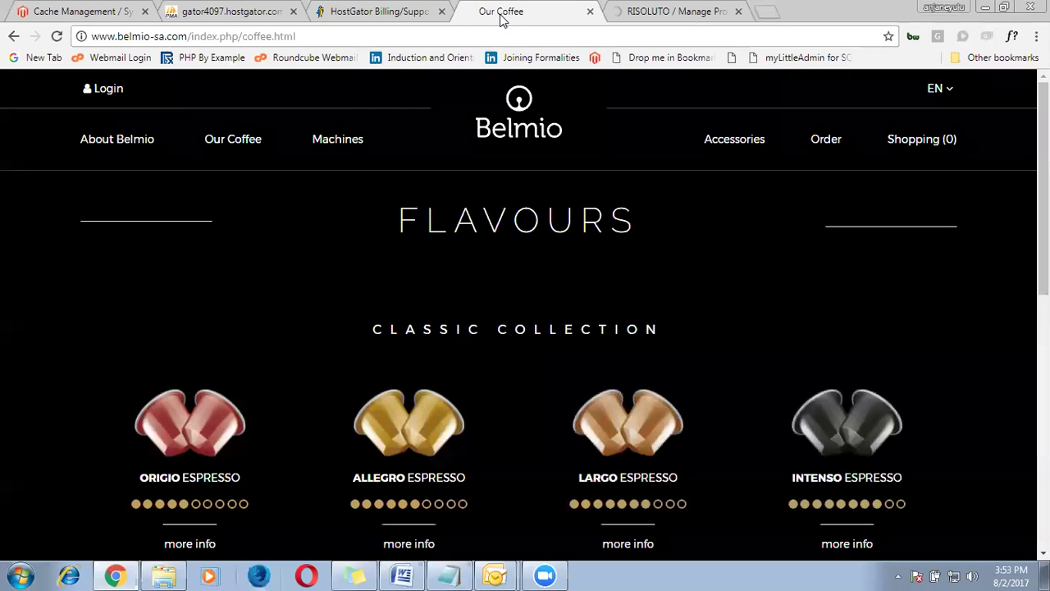
- Reload the storefront coffee page and go to the Order page
left_click(232, 144)
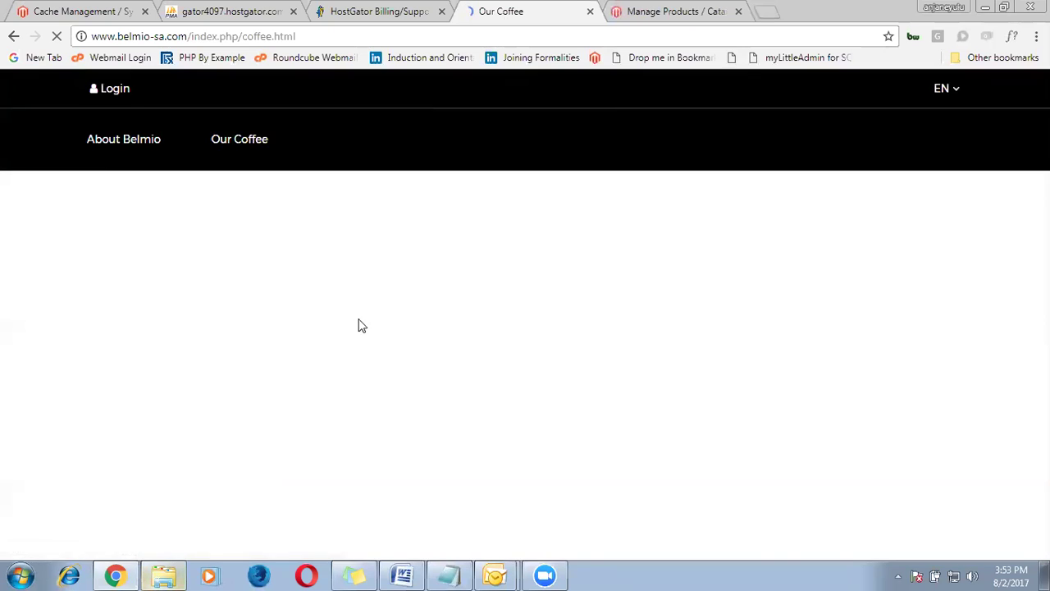
scroll(319, 303, "down", 3)
scroll(305, 299, "down", 1)
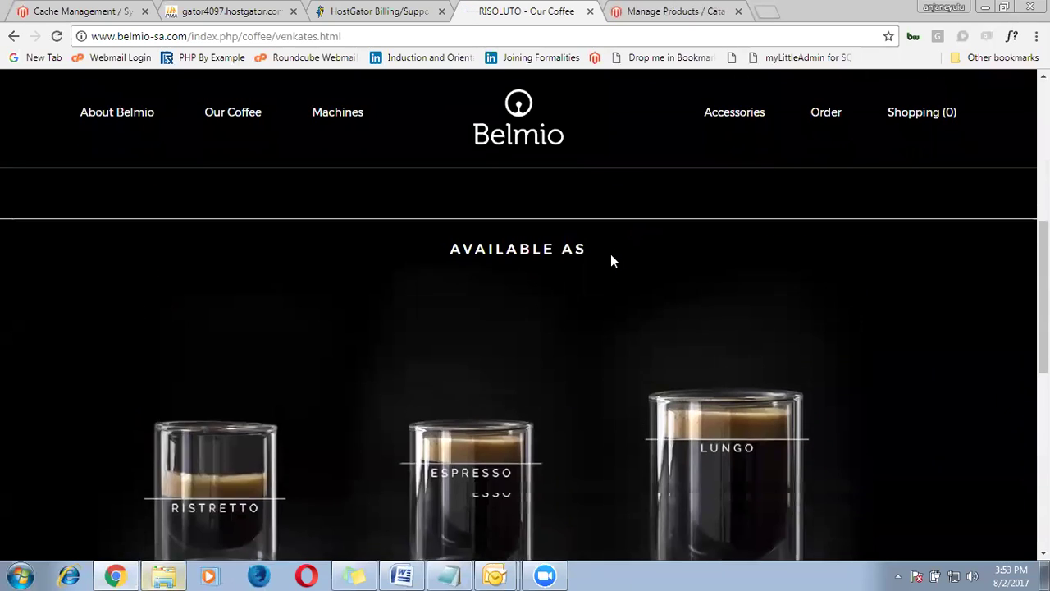
left_click(829, 139)
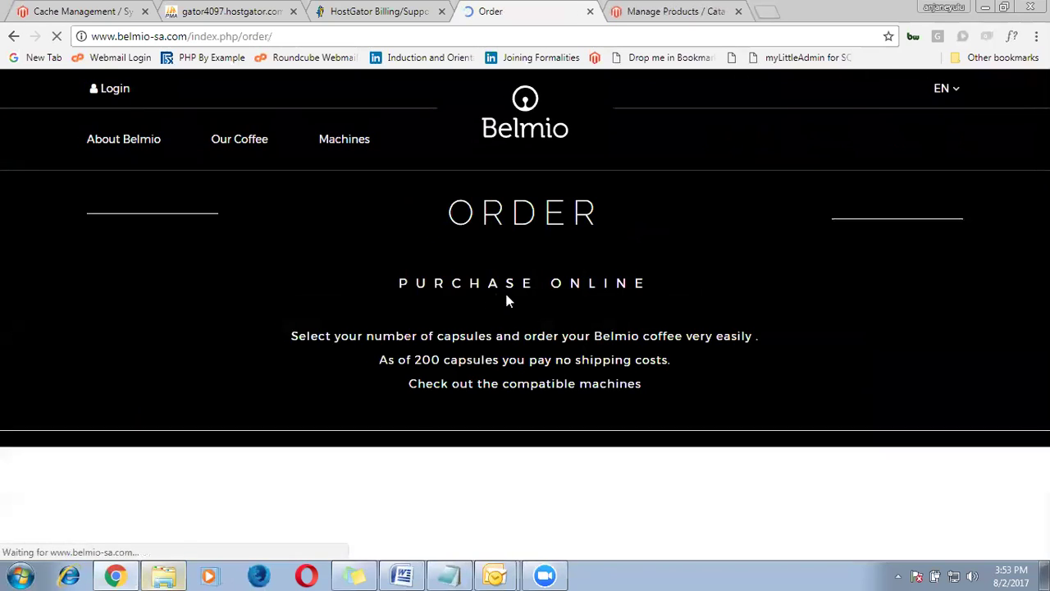
scroll(502, 290, "down", 5)
scroll(498, 298, "down", 8)
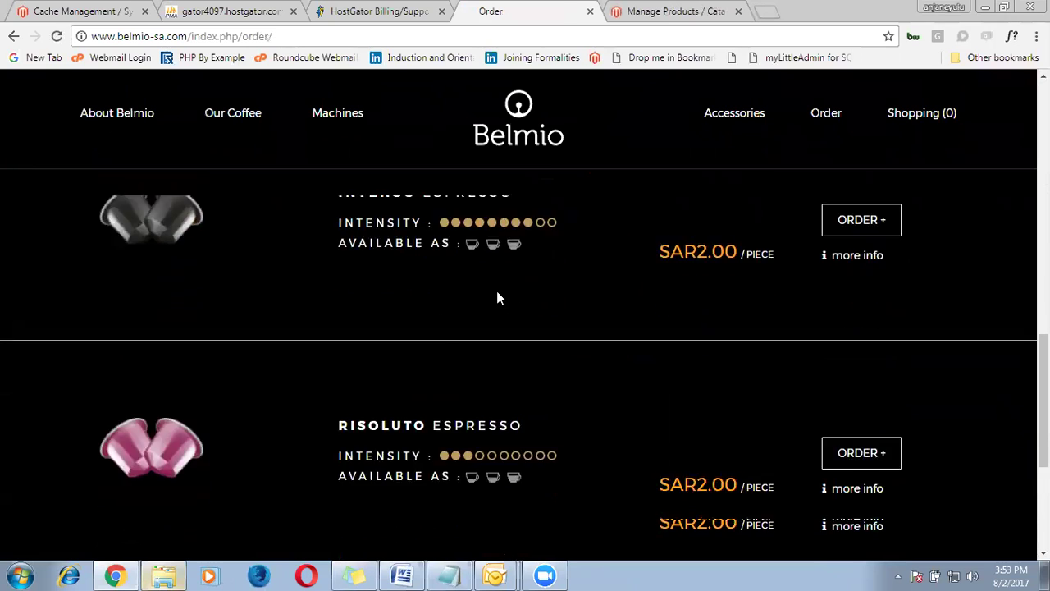
- Order 130 Risoluto capsules and read the 'not available' notice, then return to the admin
left_click(861, 260)
scroll(874, 293, "down", 1)
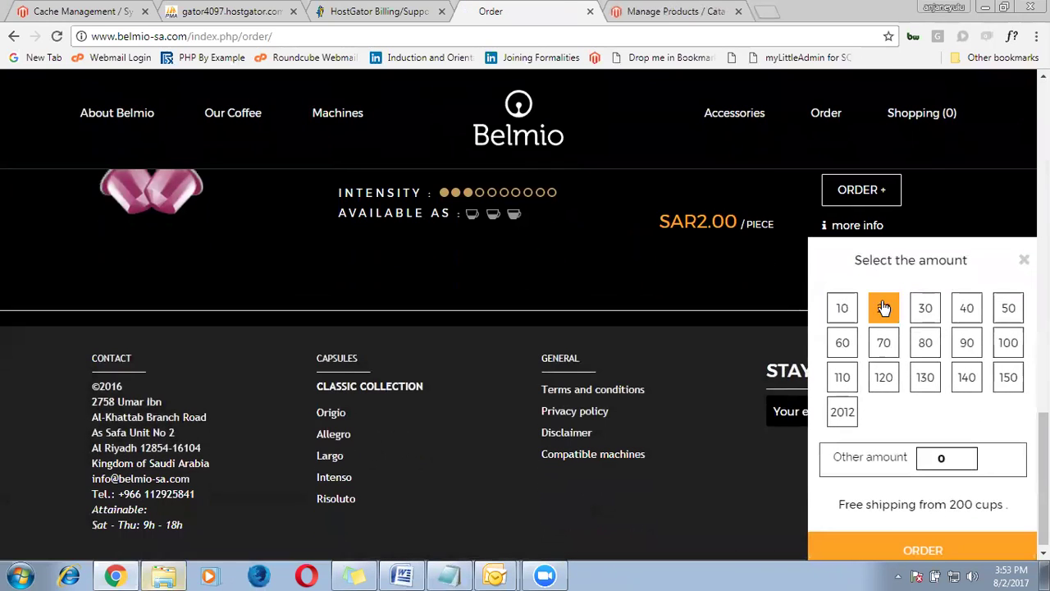
left_click(925, 377)
scroll(883, 369, "down", 1)
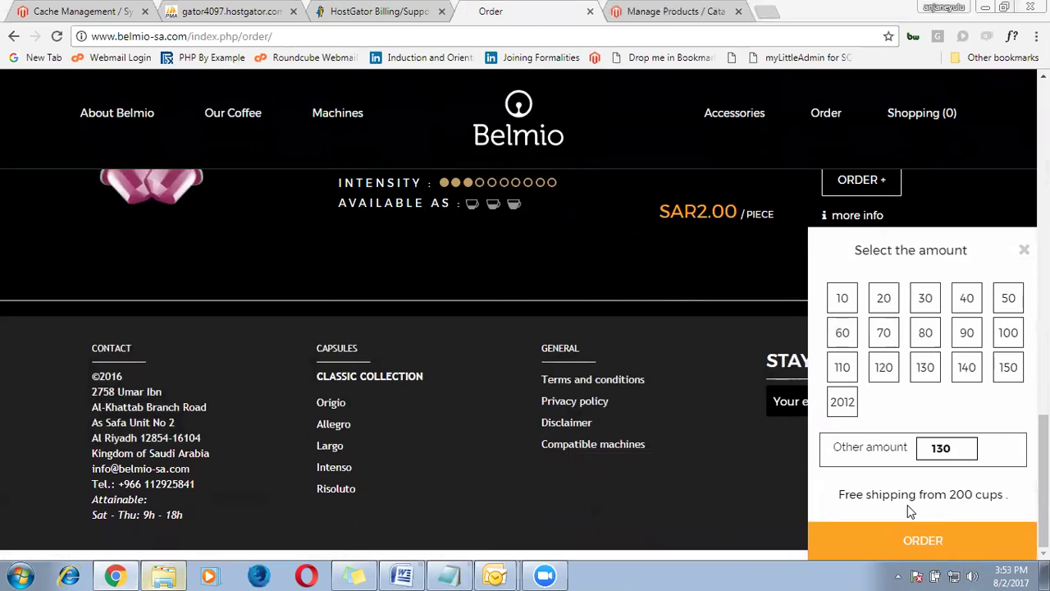
left_click(937, 543)
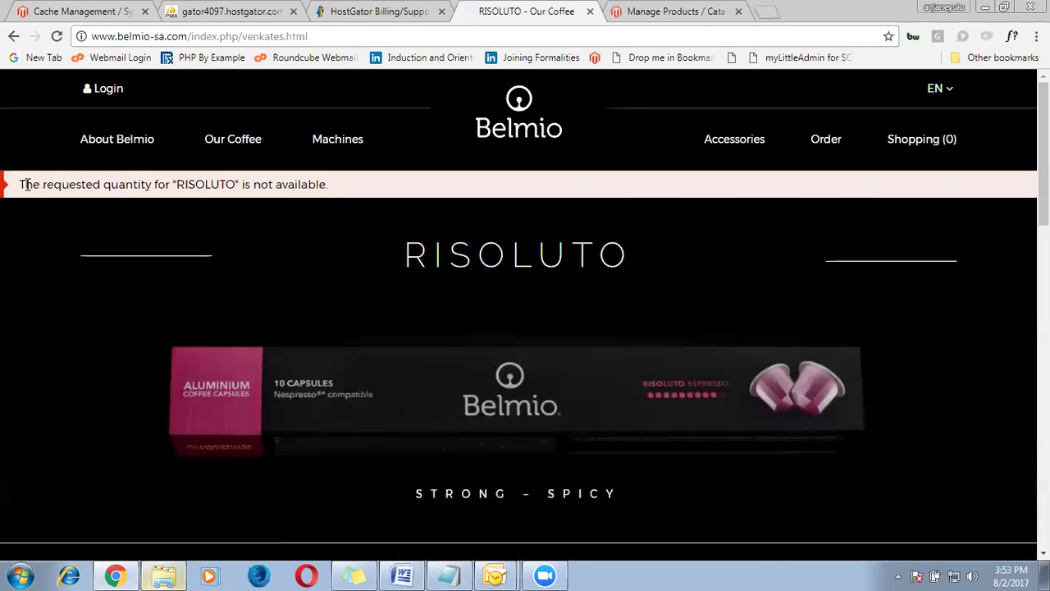
left_click_drag(20, 183, 335, 190)
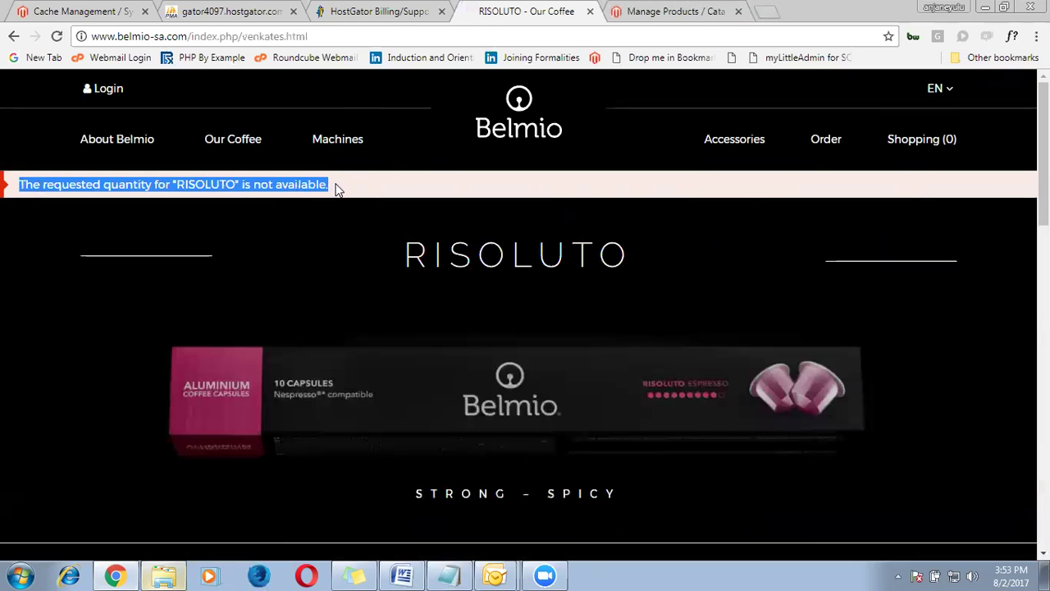
left_click(260, 185)
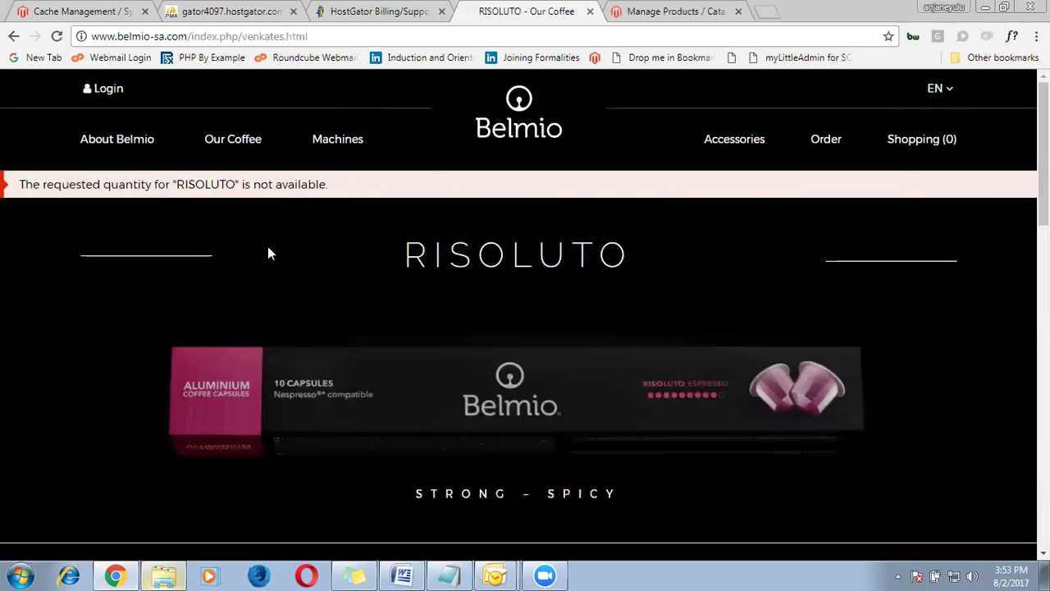
left_click(674, 11)
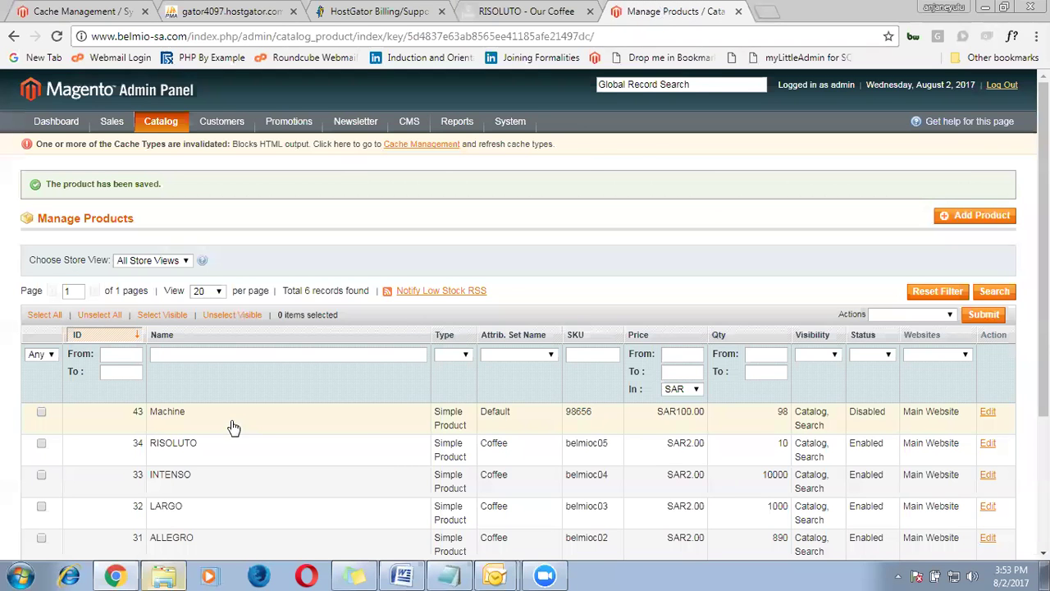
- Reopen RISOLUTO from the product grid and point out its minimum cart quantity in Inventory
scroll(209, 429, "down", 2)
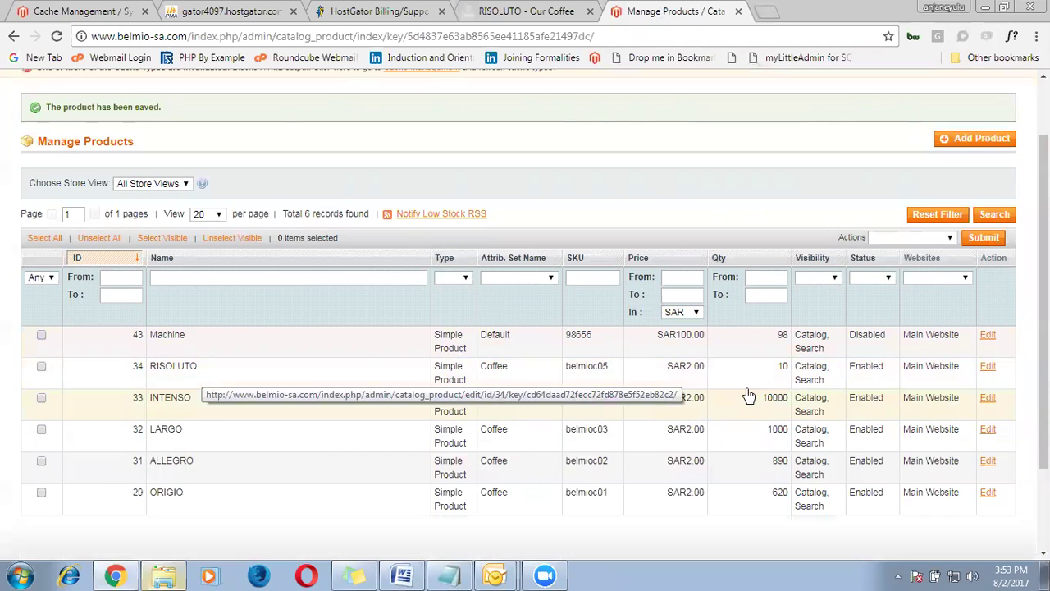
left_click(234, 373)
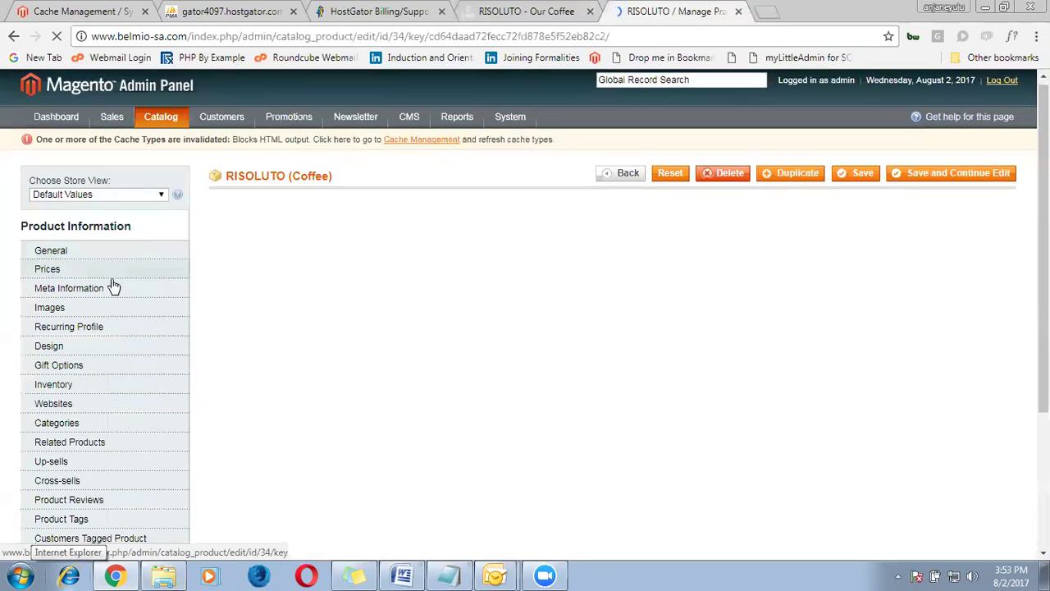
scroll(143, 273, "down", 1)
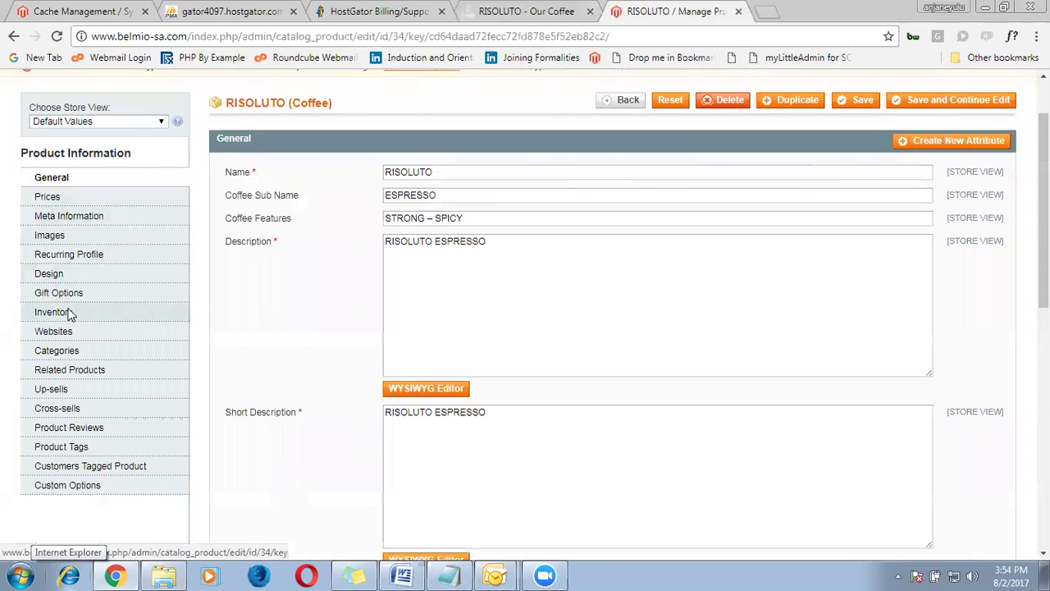
left_click(71, 312)
scroll(312, 276, "down", 2)
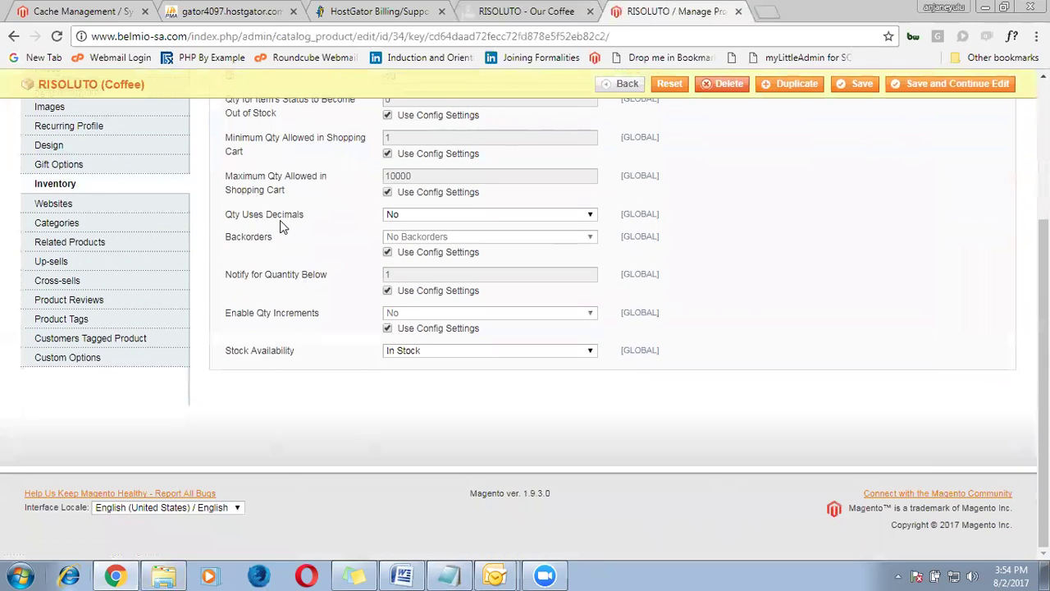
scroll(317, 231, "up", 1)
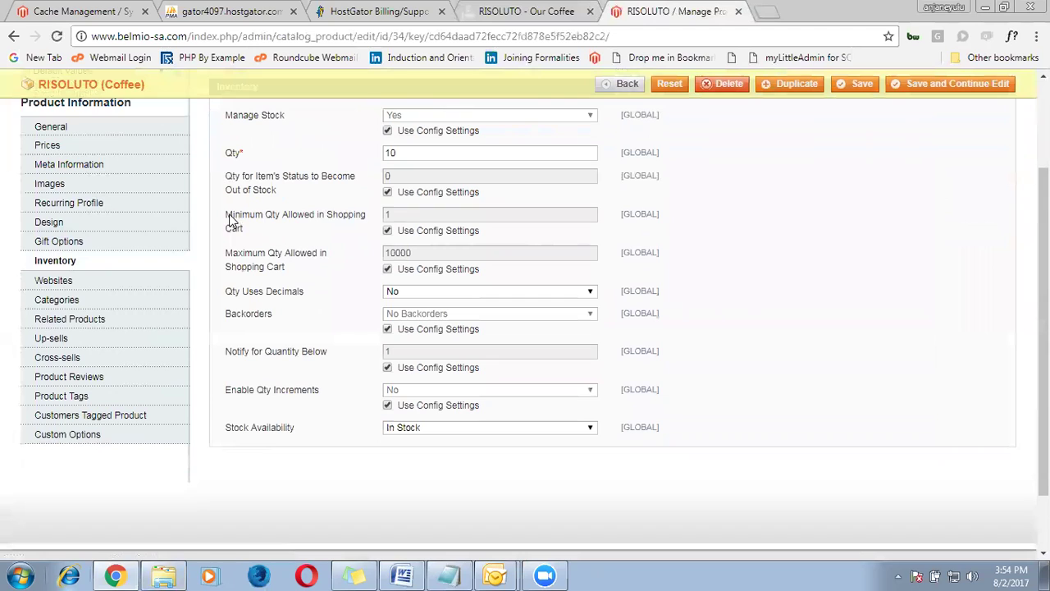
left_click_drag(230, 216, 250, 233)
left_click(250, 230)
- Try a custom minimum cart quantity of 10, then revert to 1 and the config default
left_click(388, 231)
left_click(399, 219)
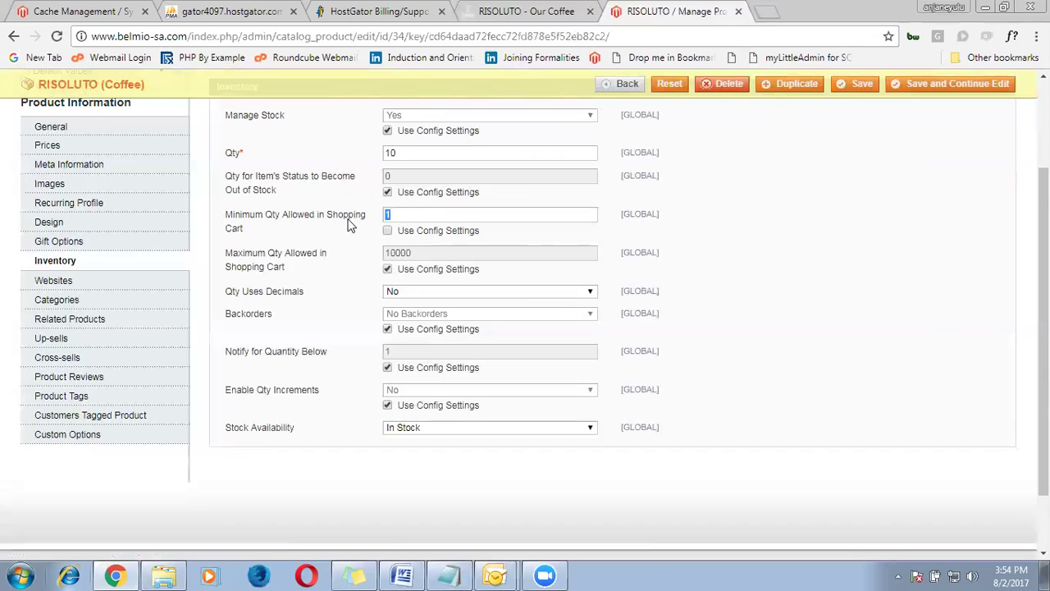
type("0")
left_click_drag(406, 214, 364, 218)
type("1")
left_click(386, 233)
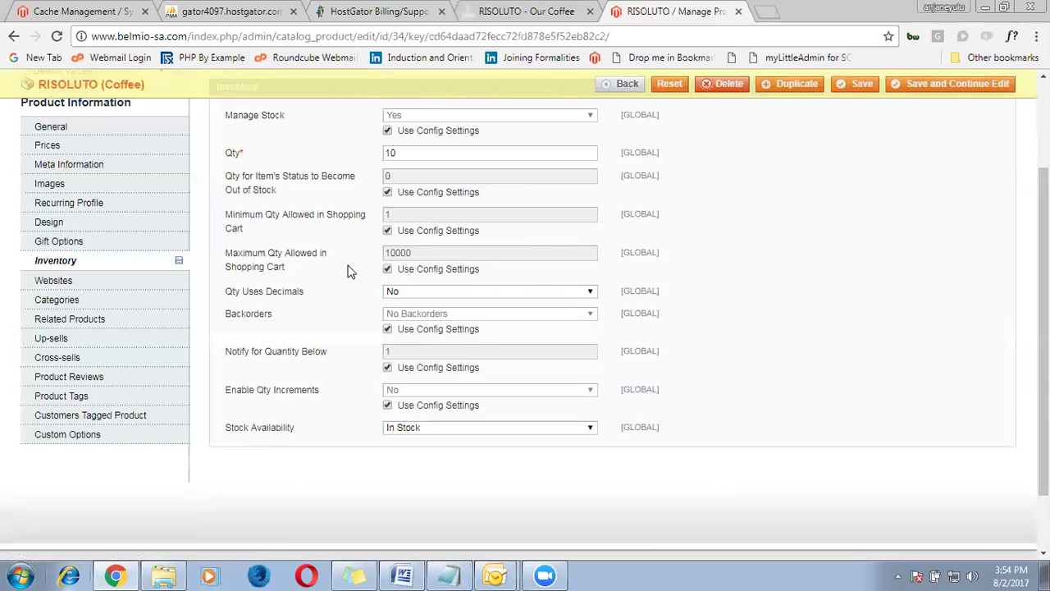
- Point out the maximum cart quantity, Qty Uses Decimals, Backorders and Notify for Quantity Below settings
mouse_move(228, 254)
left_mouse_down()
mouse_move(289, 267)
mouse_move(227, 261)
left_mouse_up()
left_click(289, 268)
left_click(283, 270)
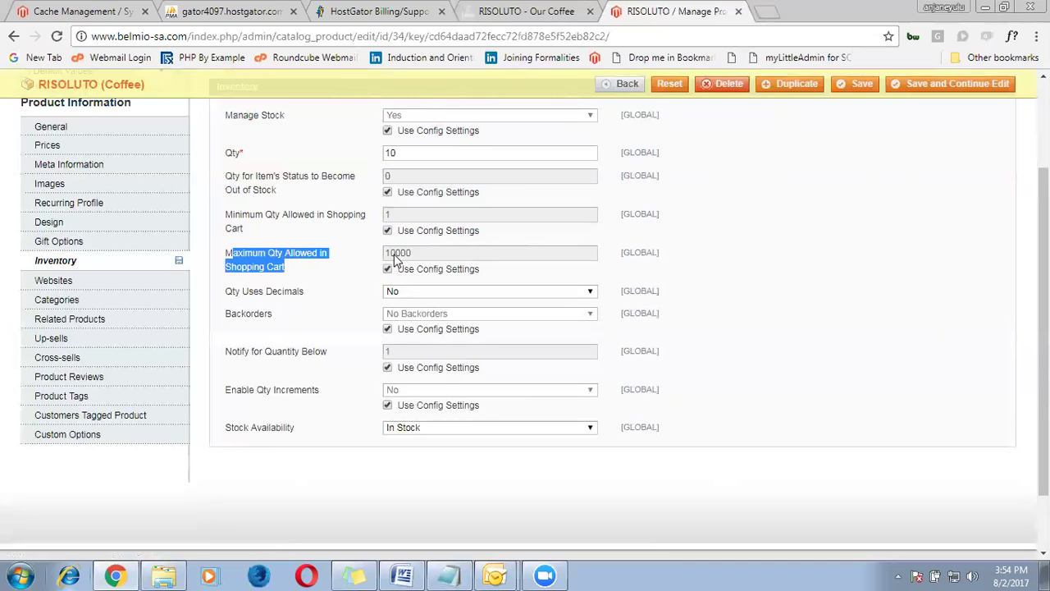
left_click_drag(225, 292, 309, 296)
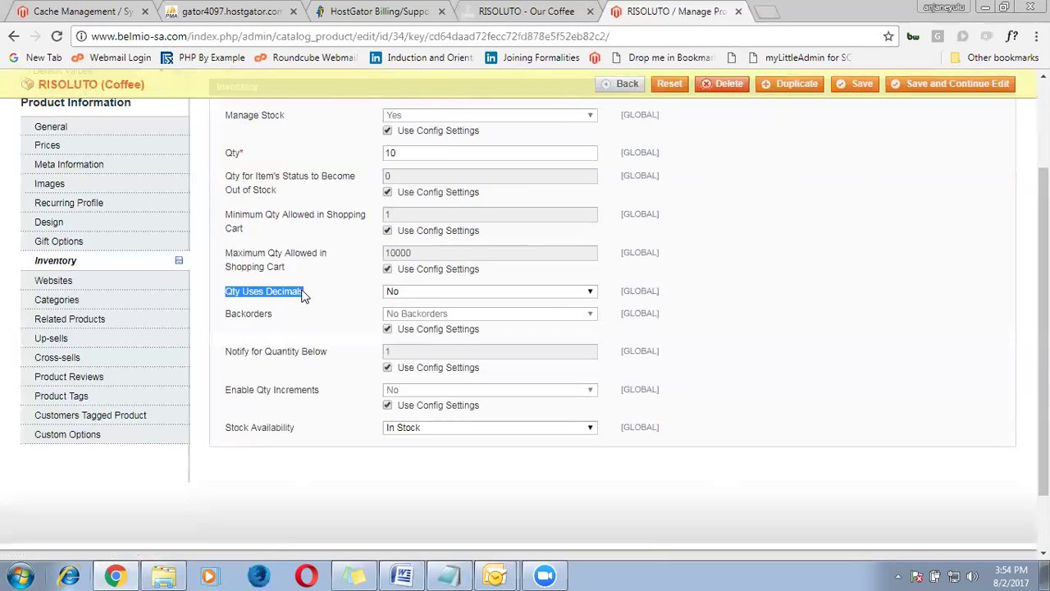
left_click_drag(225, 314, 285, 316)
left_click_drag(231, 351, 274, 356)
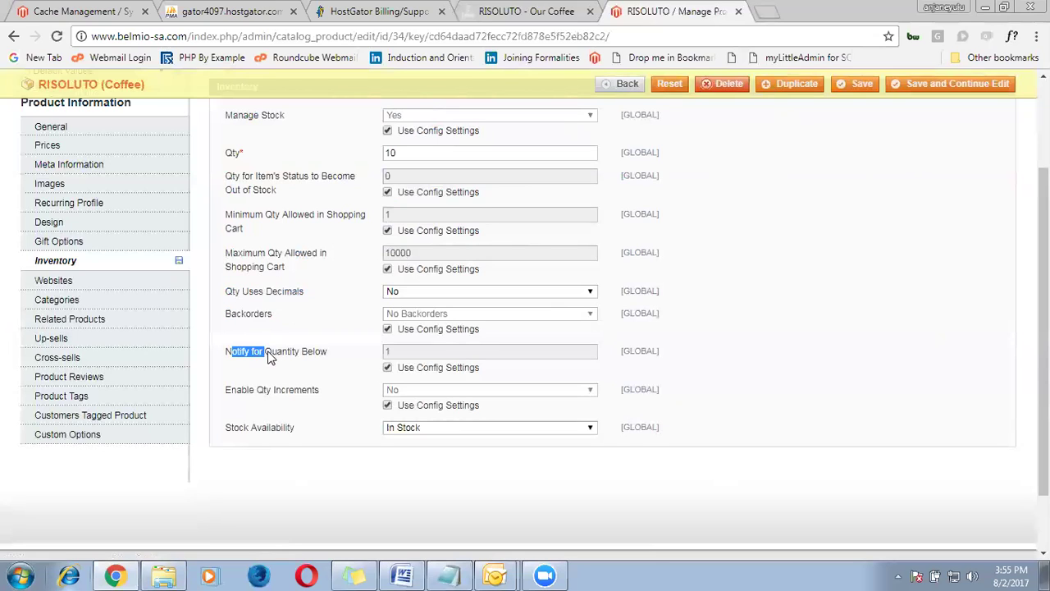
double_click(287, 353)
- Enter a custom Notify for Quantity Below value of 10, then revert to Use Config Settings
left_click(387, 367)
double_click(406, 358)
type("10")
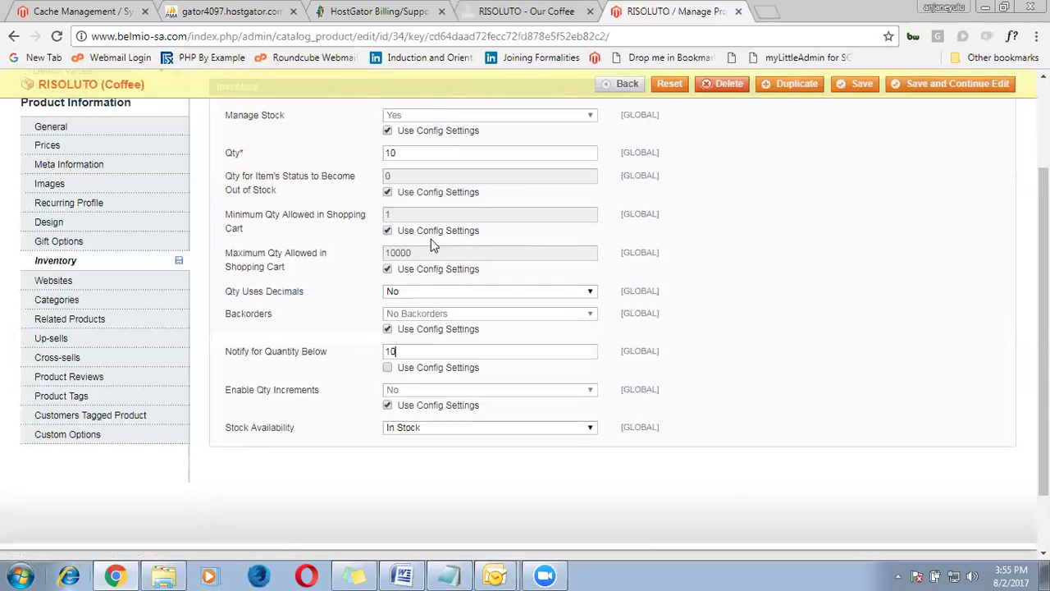
double_click(393, 152)
left_click_drag(408, 352, 358, 356)
left_click_drag(227, 352, 310, 357)
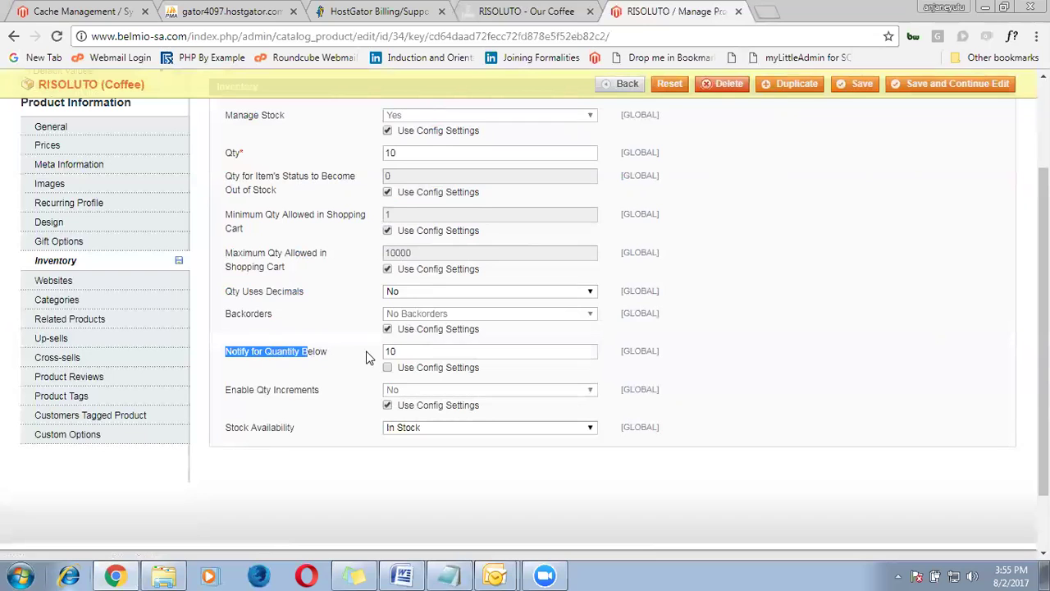
left_click(387, 367)
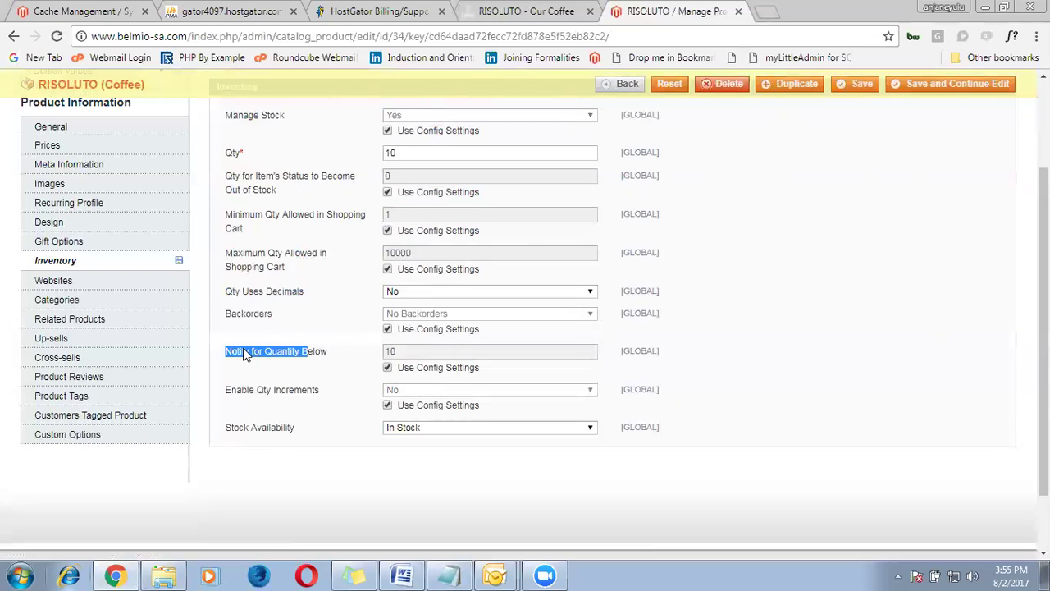
scroll(258, 346, "down", 2)
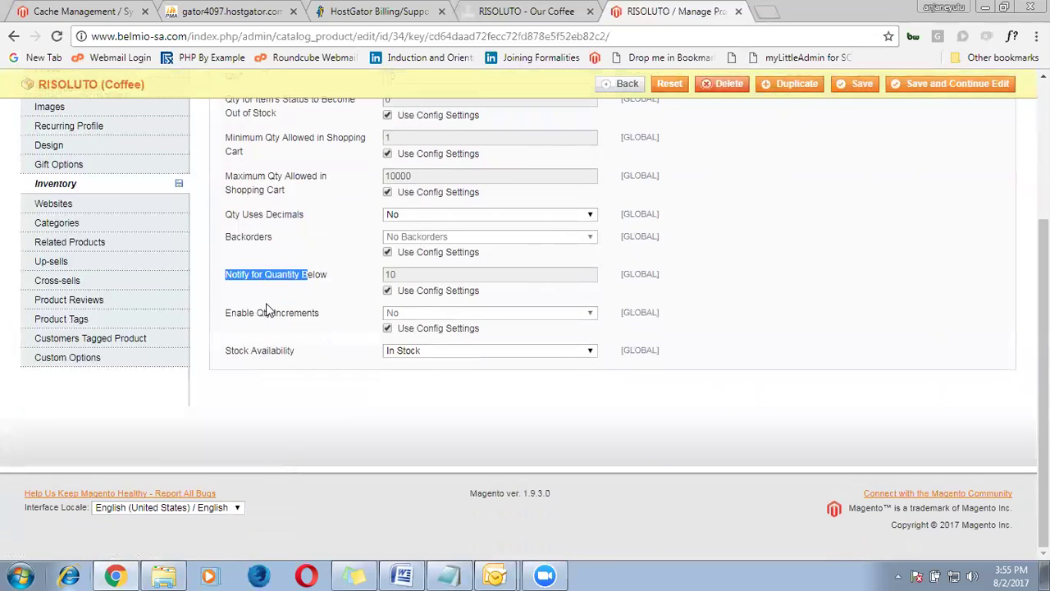
double_click(242, 280)
- Open the administrator account from System > Permissions > Users
scroll(385, 271, "up", 5)
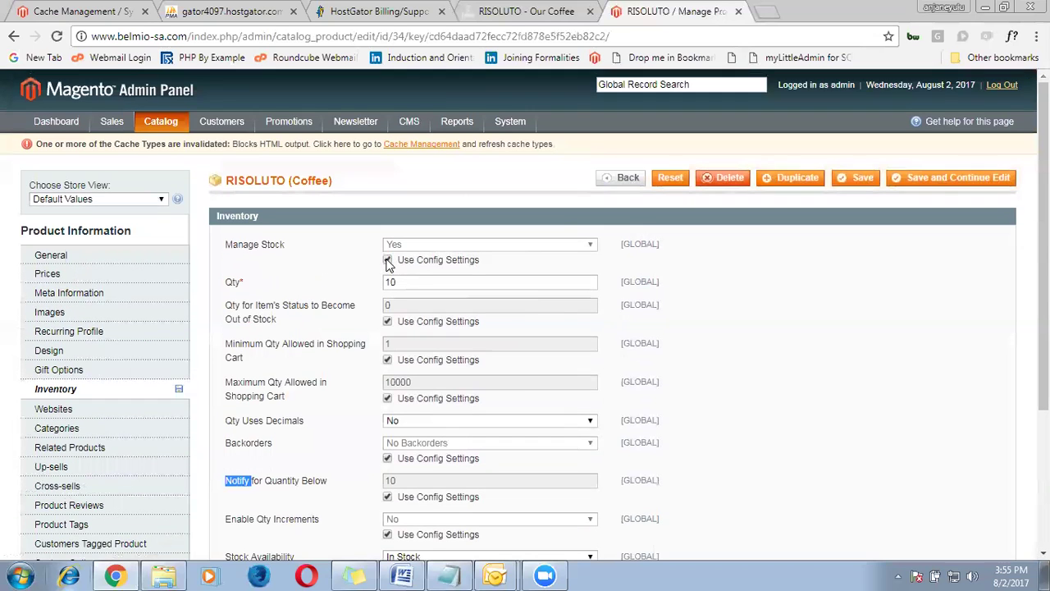
mouse_move(514, 117)
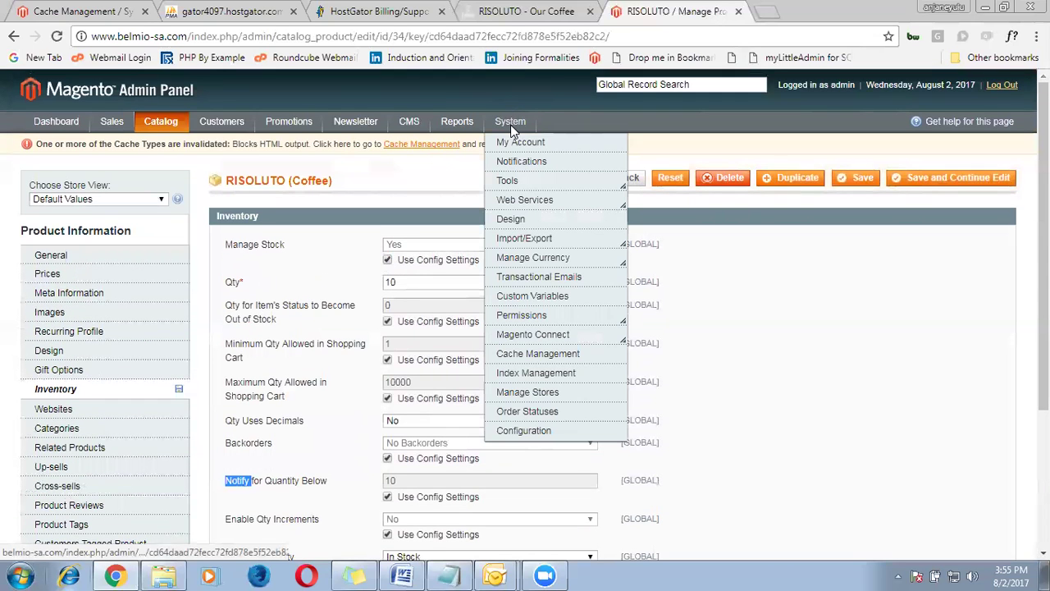
mouse_move(527, 313)
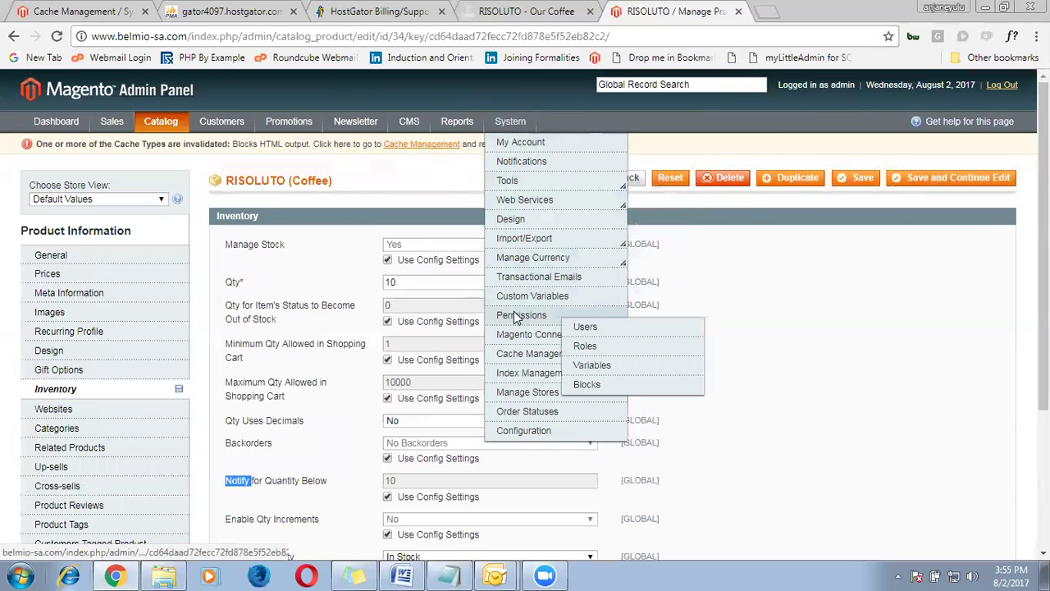
left_click(586, 327)
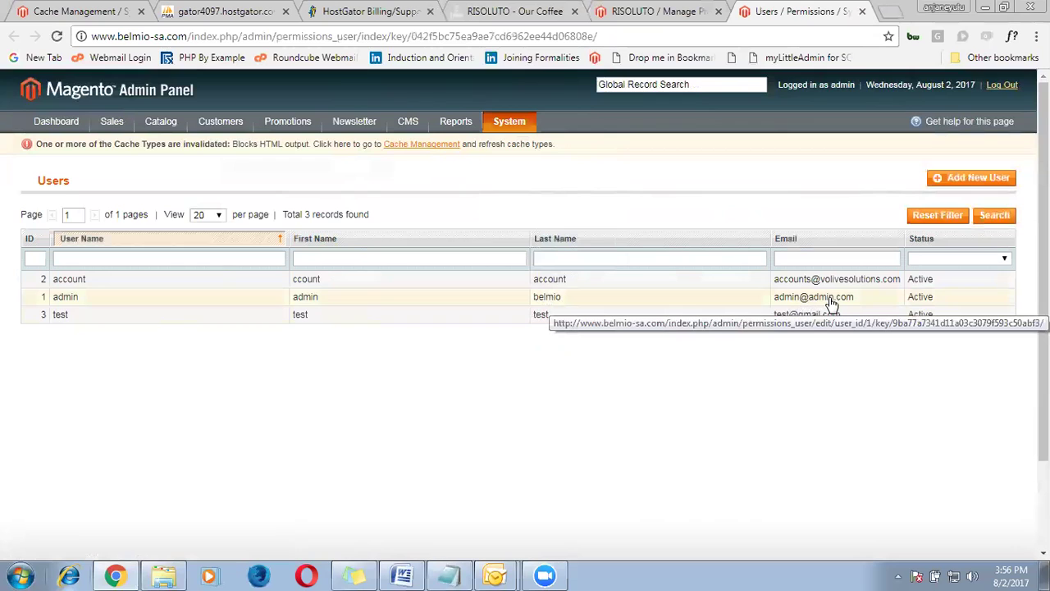
left_click(812, 298)
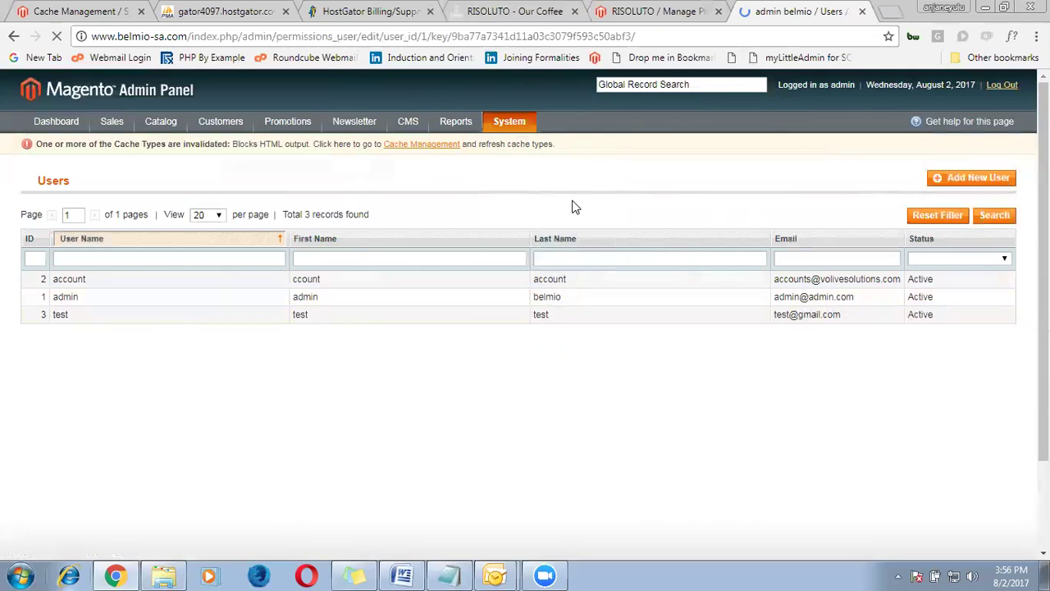
- Back in RISOLUTO's inventory, point out the Stock Availability setting
left_click(653, 11)
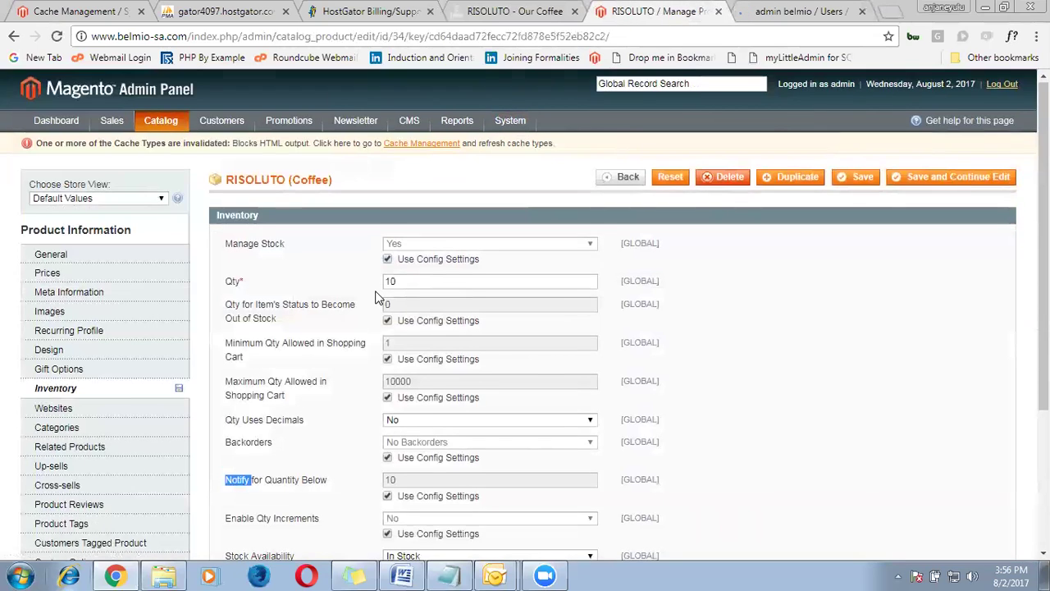
scroll(366, 299, "down", 2)
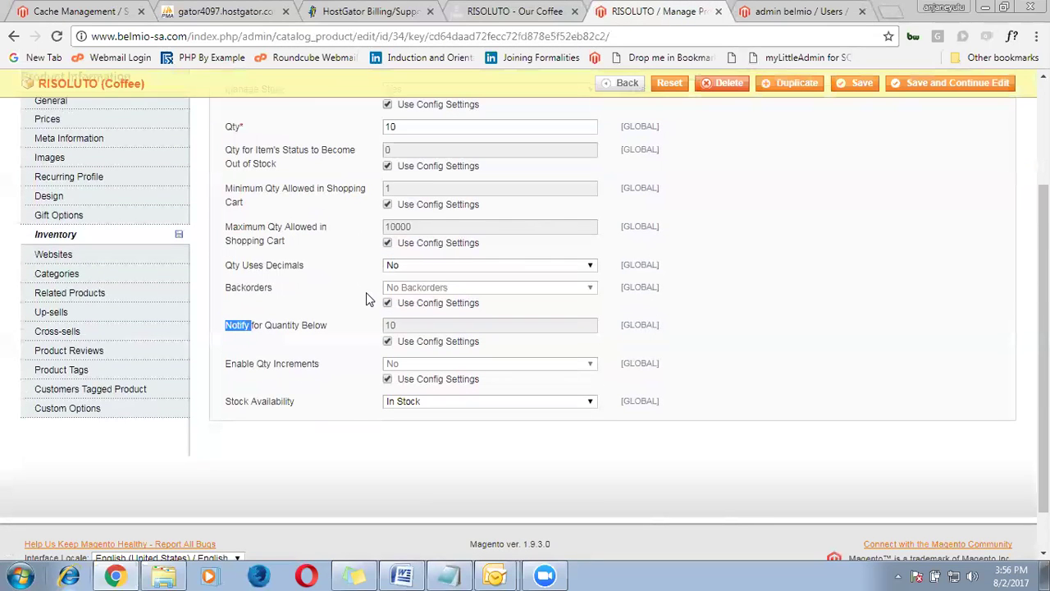
left_click_drag(232, 401, 296, 402)
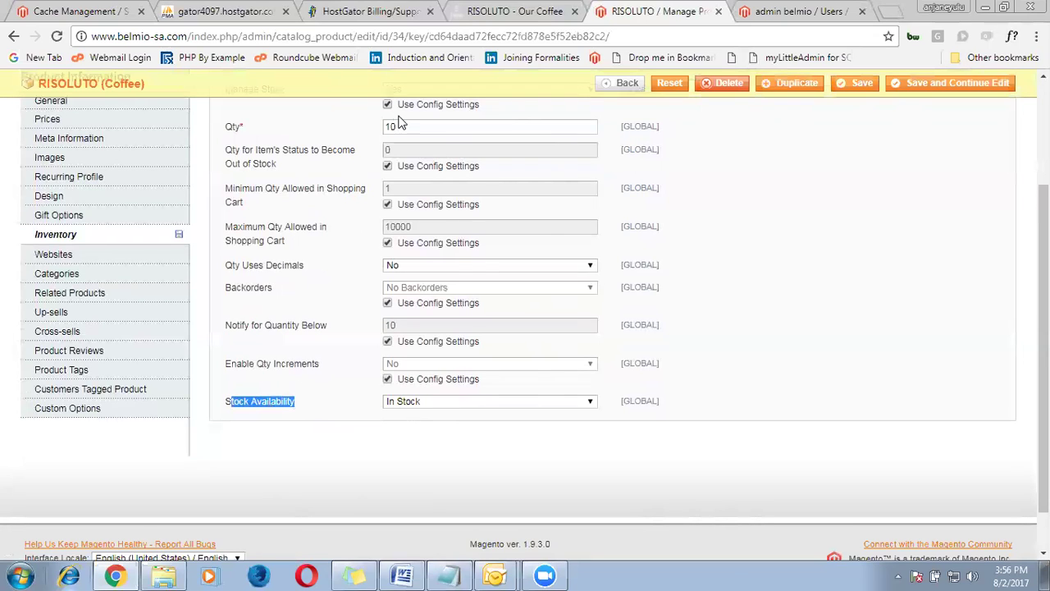
left_click(329, 350)
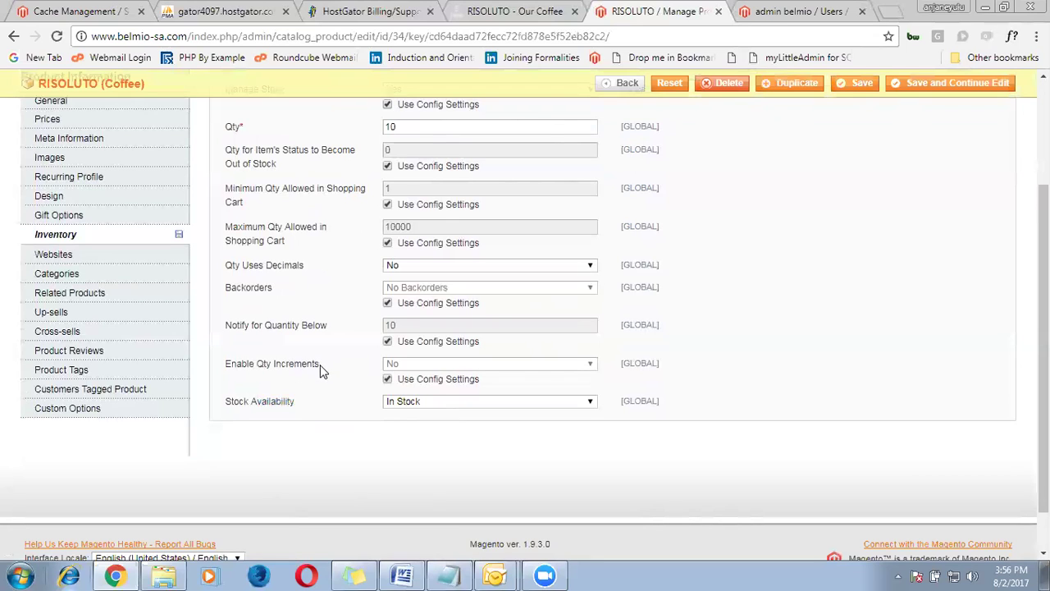
- Check the email on the admin user account page, then return to the RISOLUTO inventory page
left_click(765, 14)
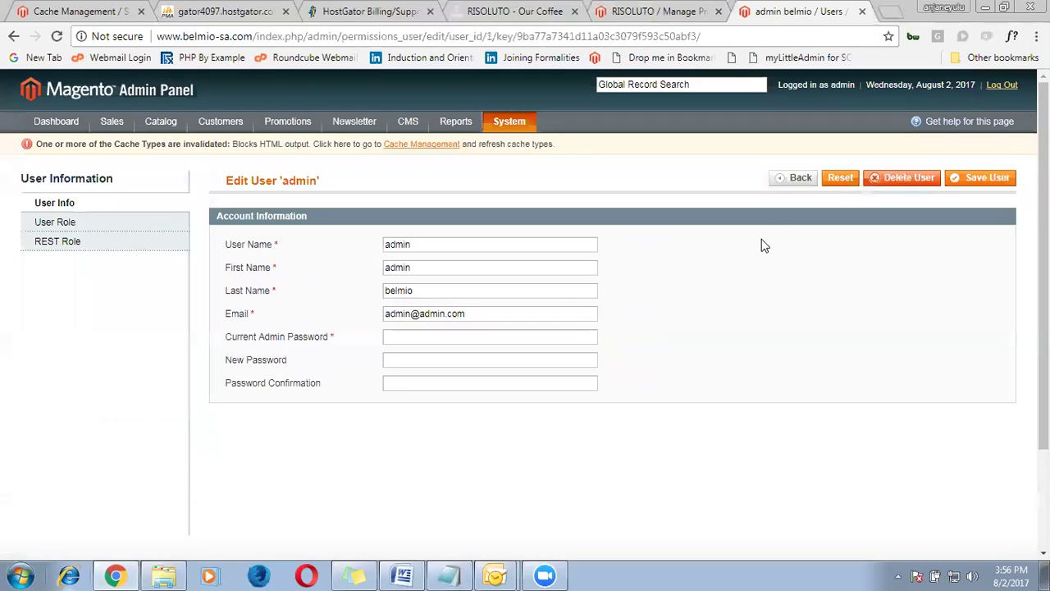
left_click_drag(480, 314, 255, 328)
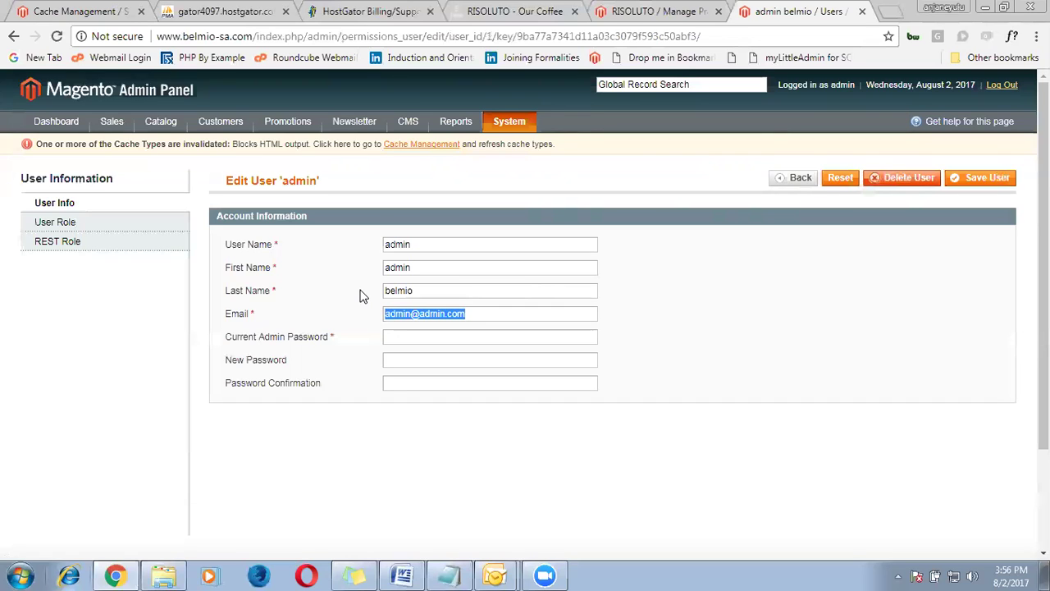
left_click(666, 12)
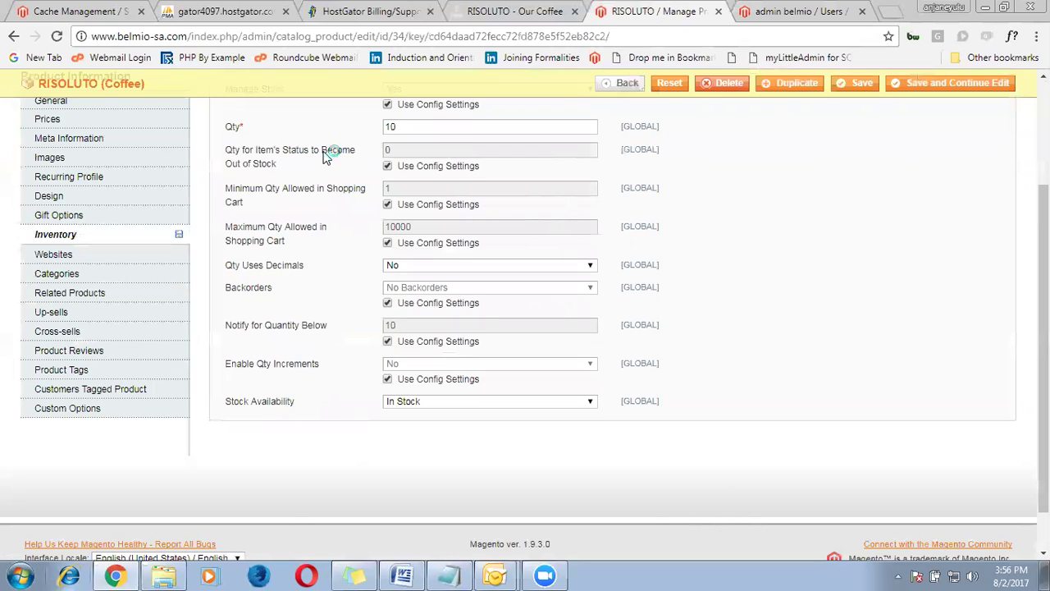
- Change RISOLUTO's Qty from 10 to 0, set it Out of Stock, and view its website assignments
left_click_drag(225, 409, 414, 404)
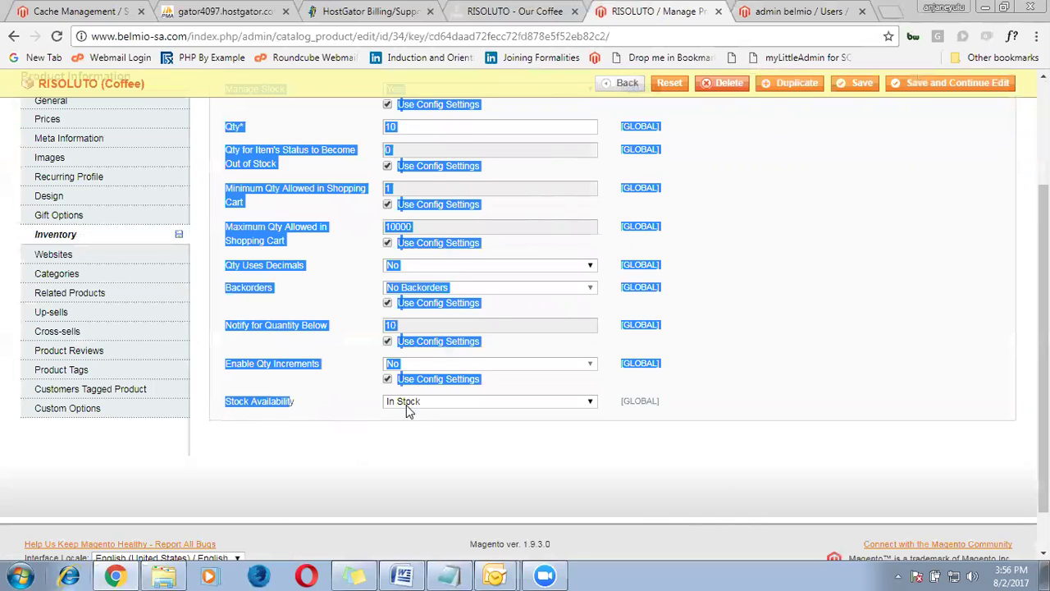
left_click(336, 407)
left_click_drag(402, 127, 343, 134)
type("0")
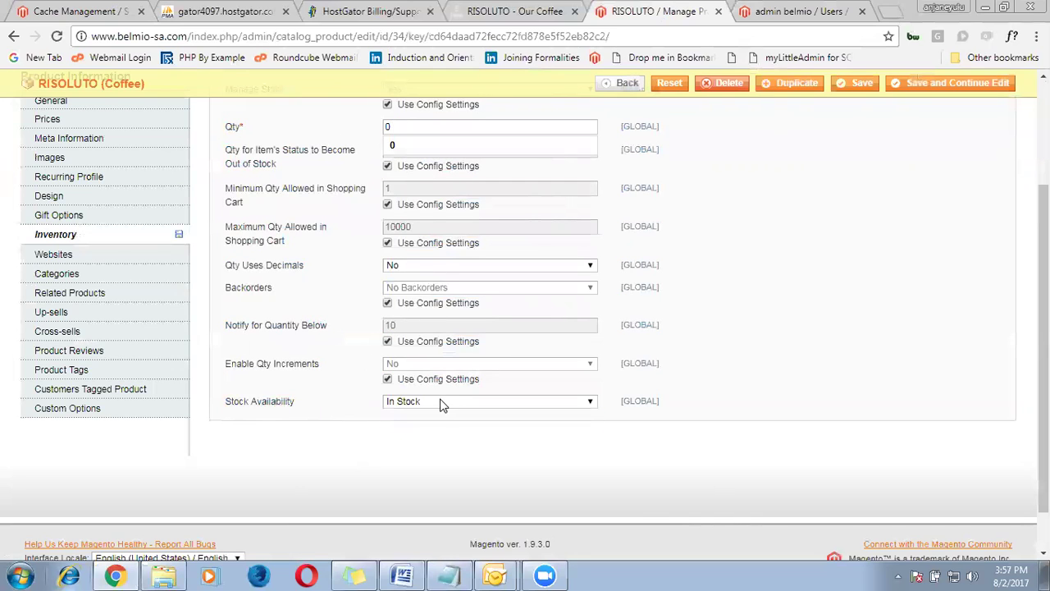
left_click(448, 401)
left_click(400, 426)
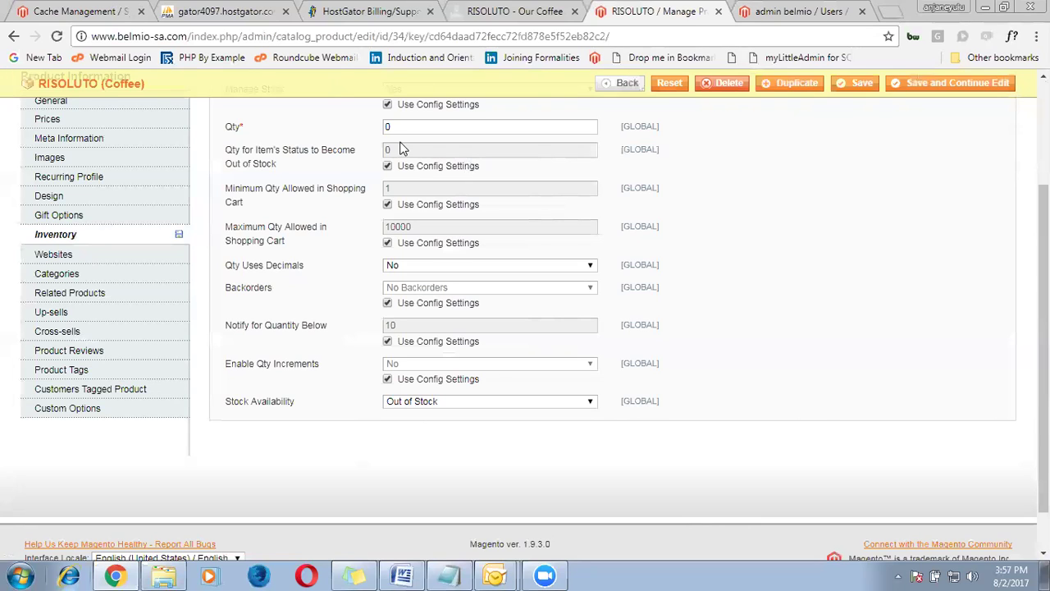
left_click_drag(282, 146, 598, 124)
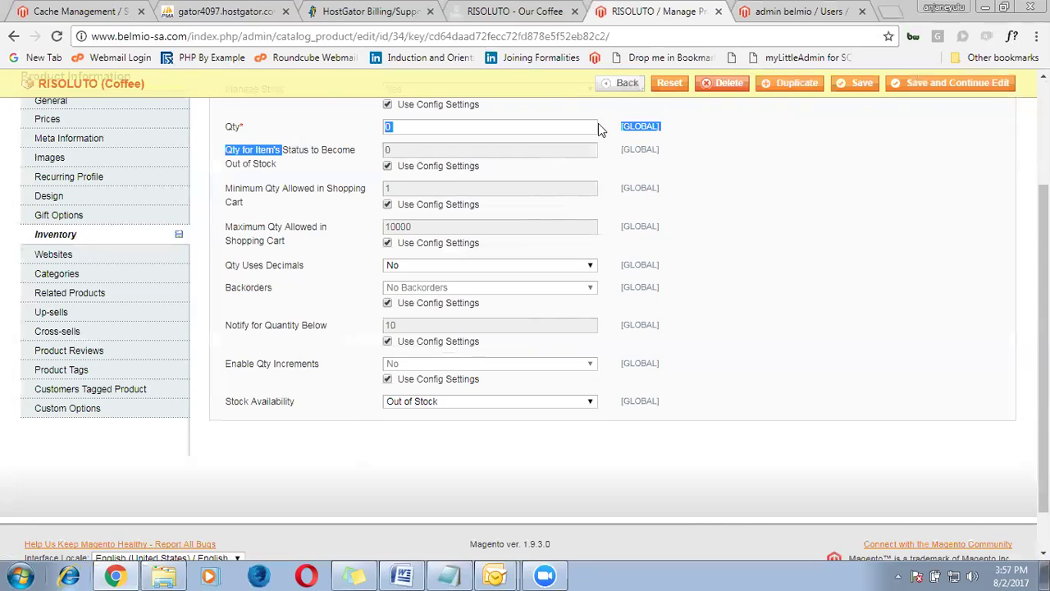
left_click(54, 255)
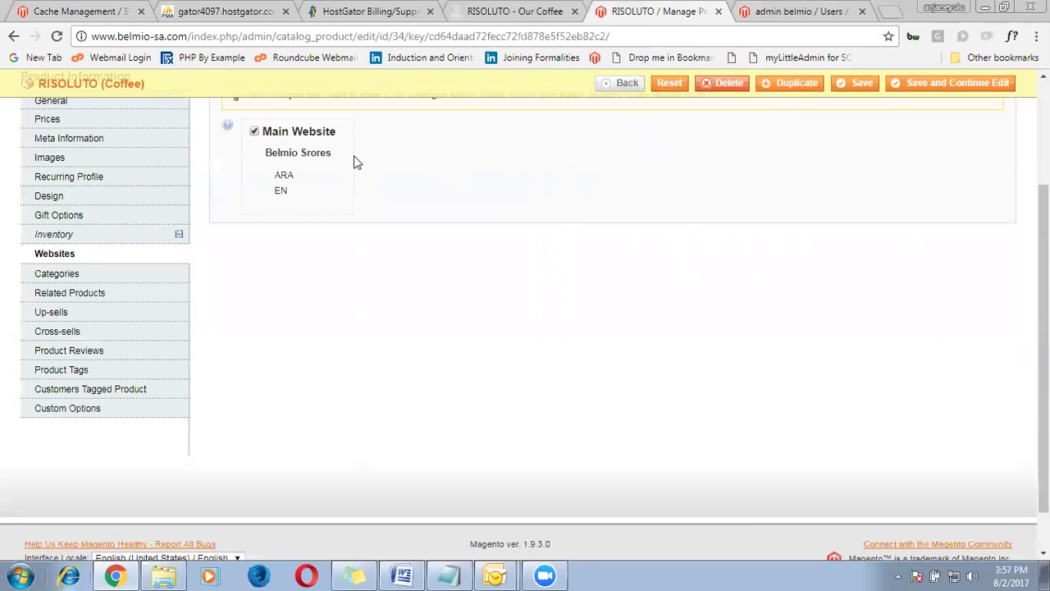
- Confirm RISOLUTO is filed under Our Coffee, then save the product
left_click(59, 275)
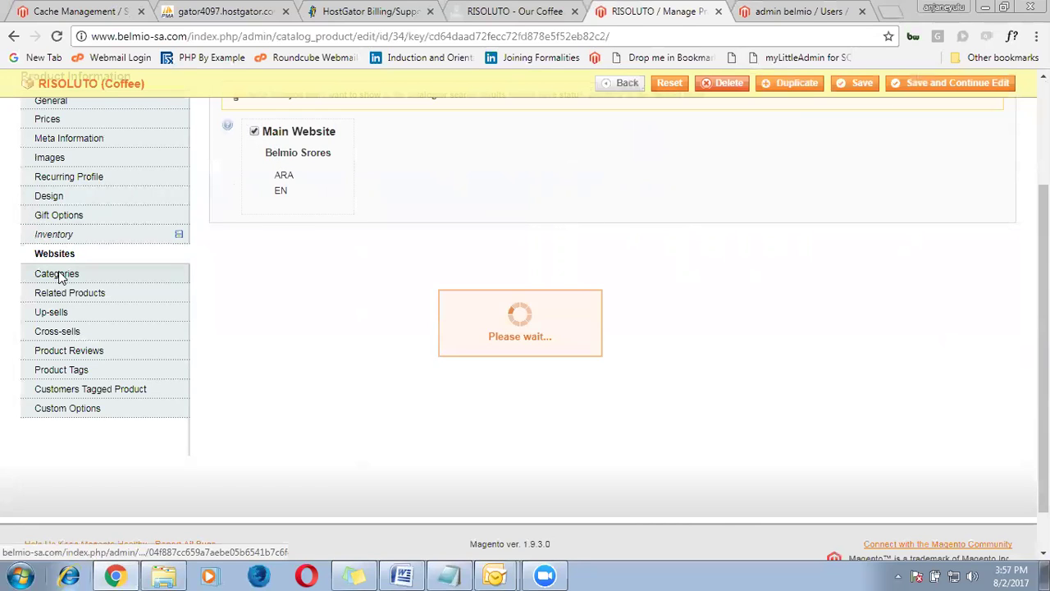
scroll(239, 278, "up", 2)
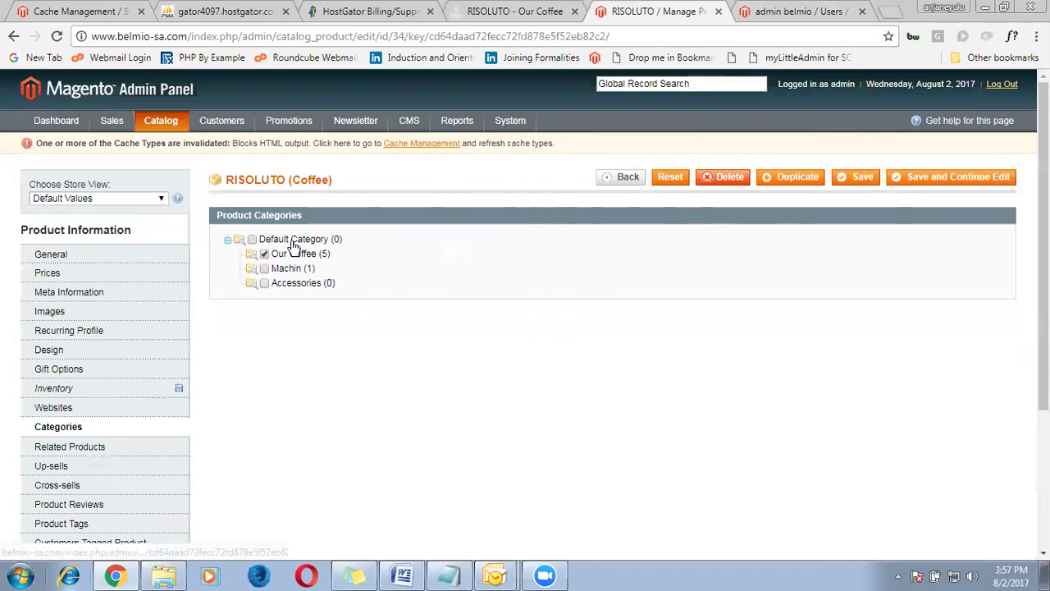
scroll(156, 305, "down", 3)
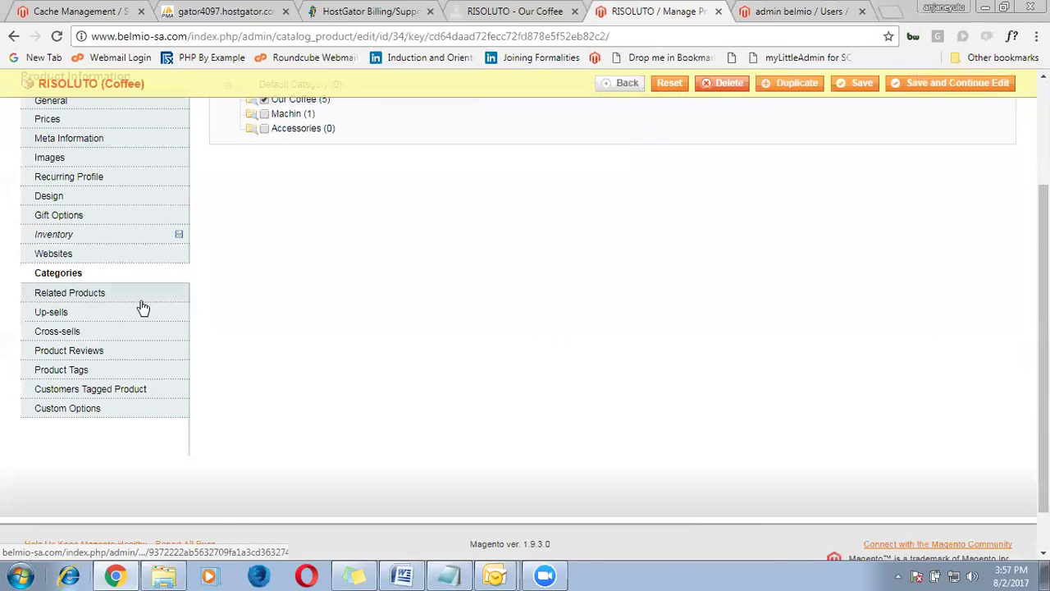
scroll(230, 336, "up", 1)
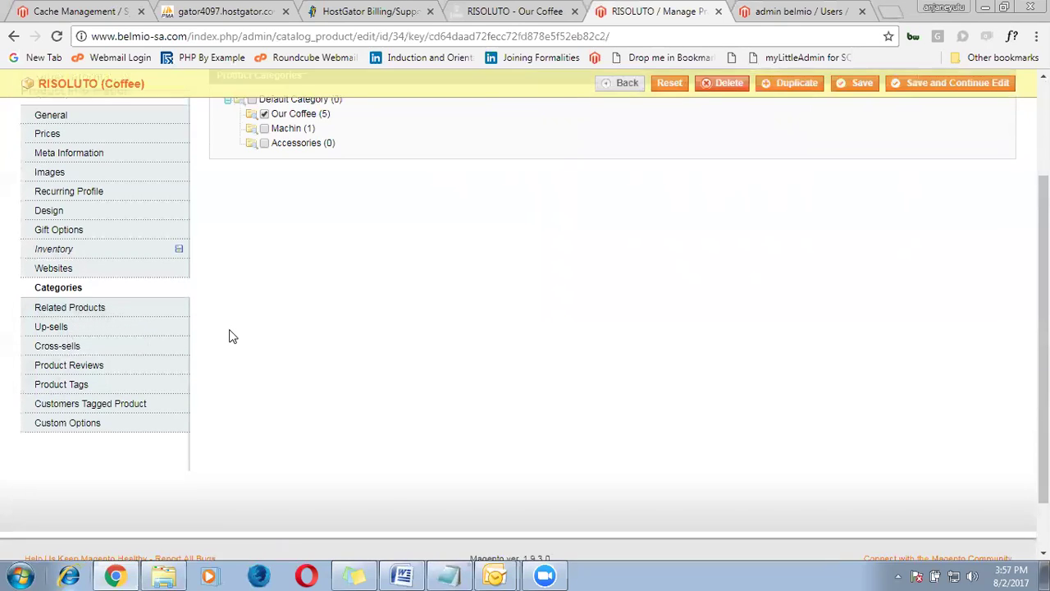
scroll(230, 336, "up", 2)
left_click(844, 184)
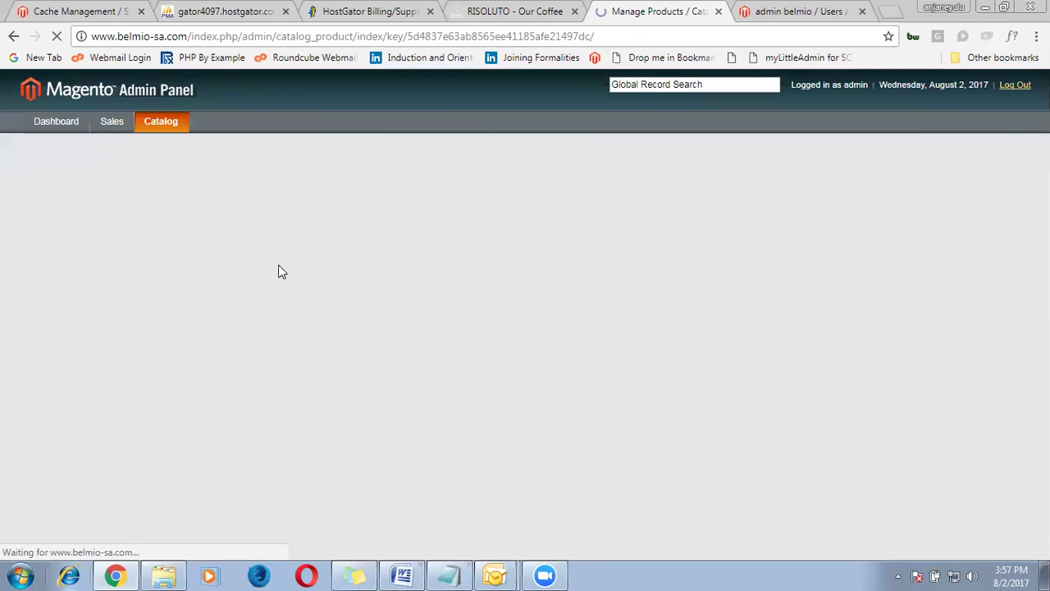
- Open the Machine product's edit page from the Manage Products grid
scroll(280, 261, "down", 1)
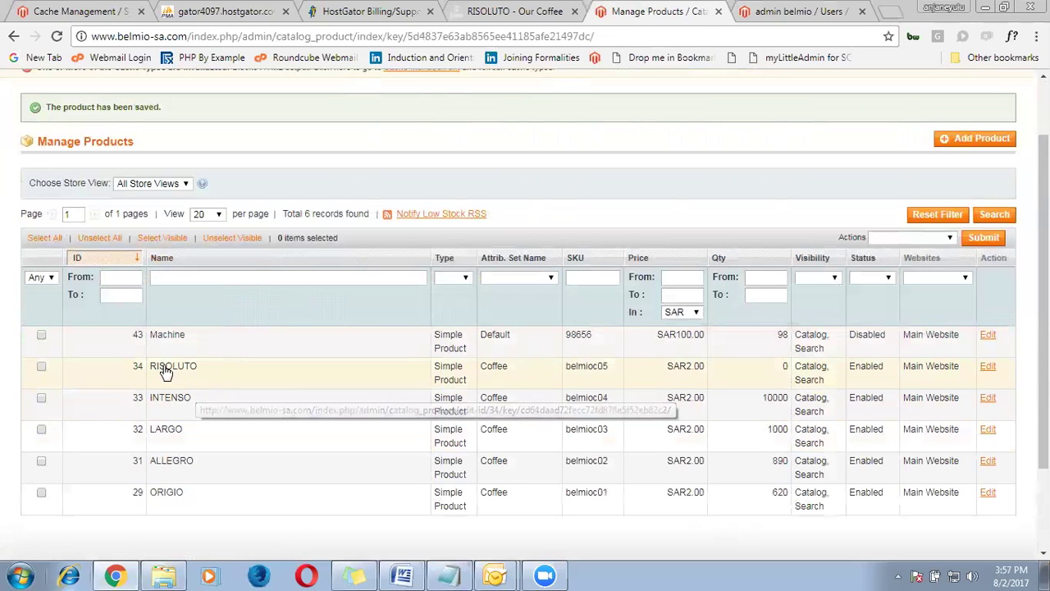
left_click(201, 346)
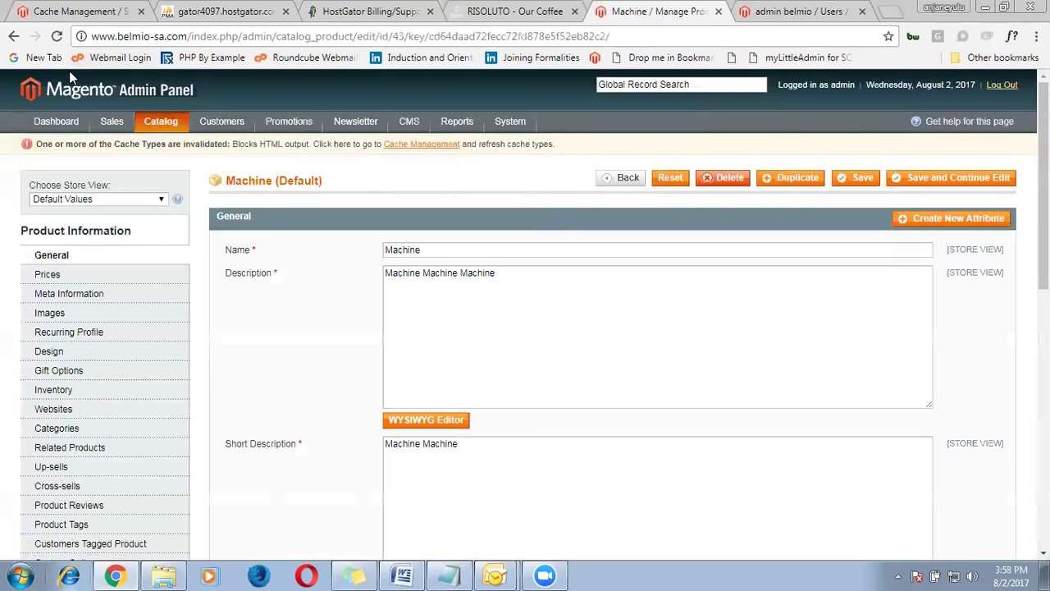
- Change the Machine product's Status from Disabled to Enabled and use Save and Continue Edit
mouse_move(169, 124)
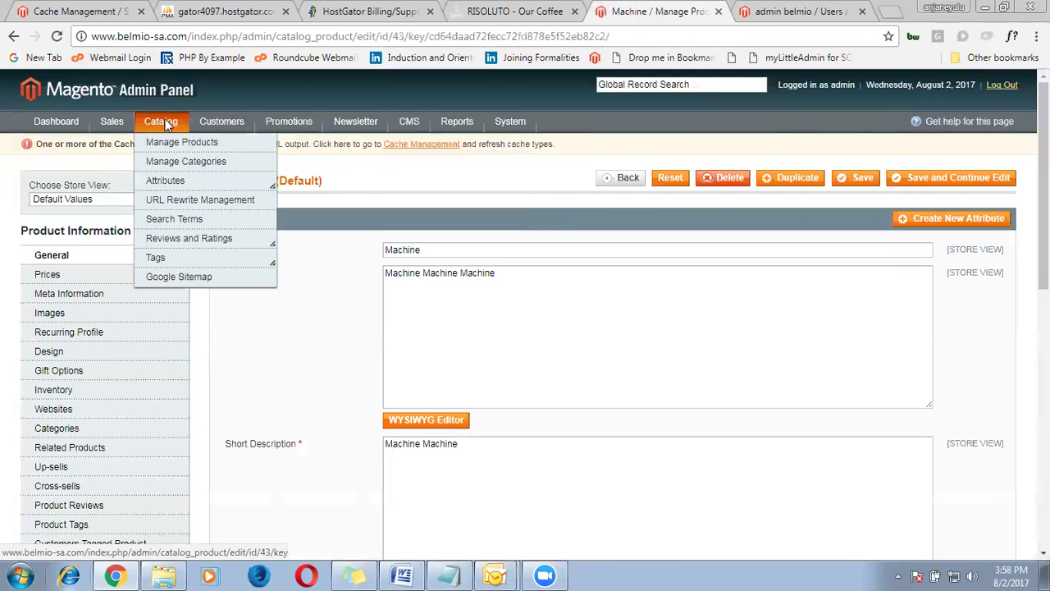
scroll(312, 304, "down", 2)
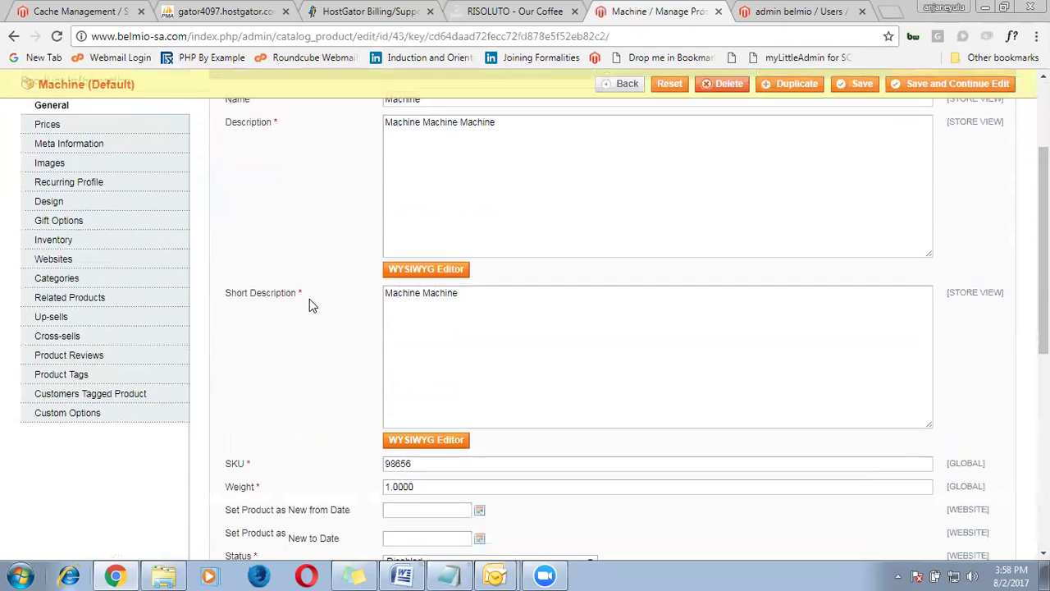
scroll(310, 302, "up", 2)
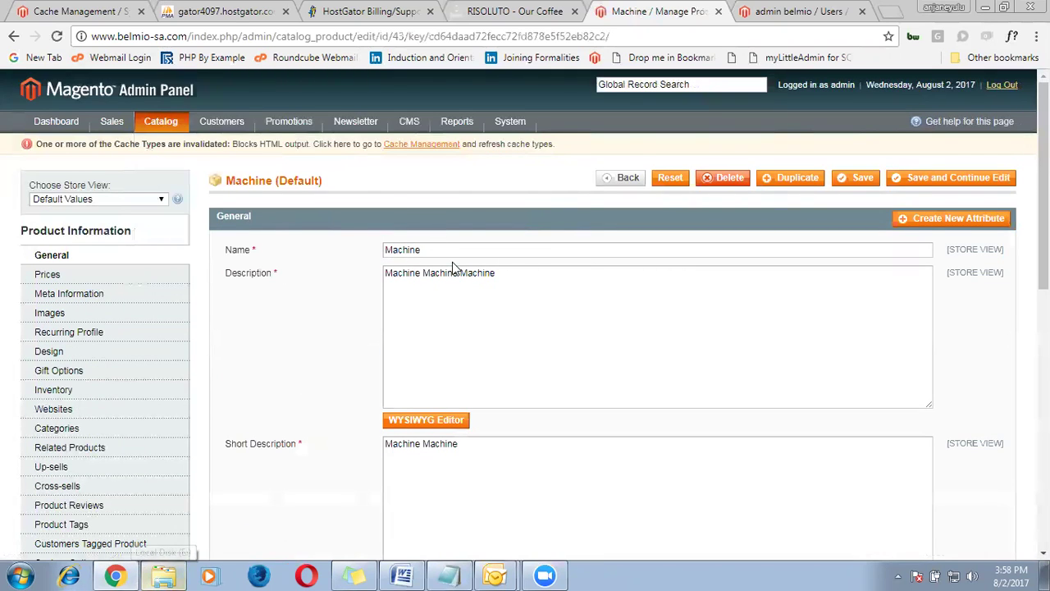
left_click_drag(443, 253, 236, 257)
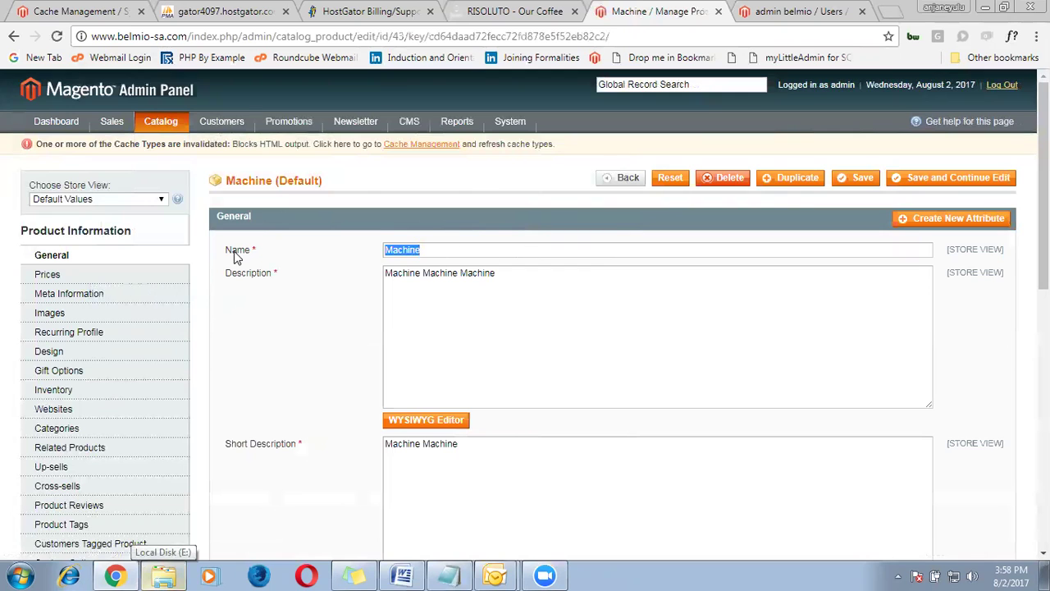
scroll(266, 276, "down", 1)
scroll(264, 284, "down", 3)
scroll(264, 284, "up", 3)
scroll(455, 244, "down", 5)
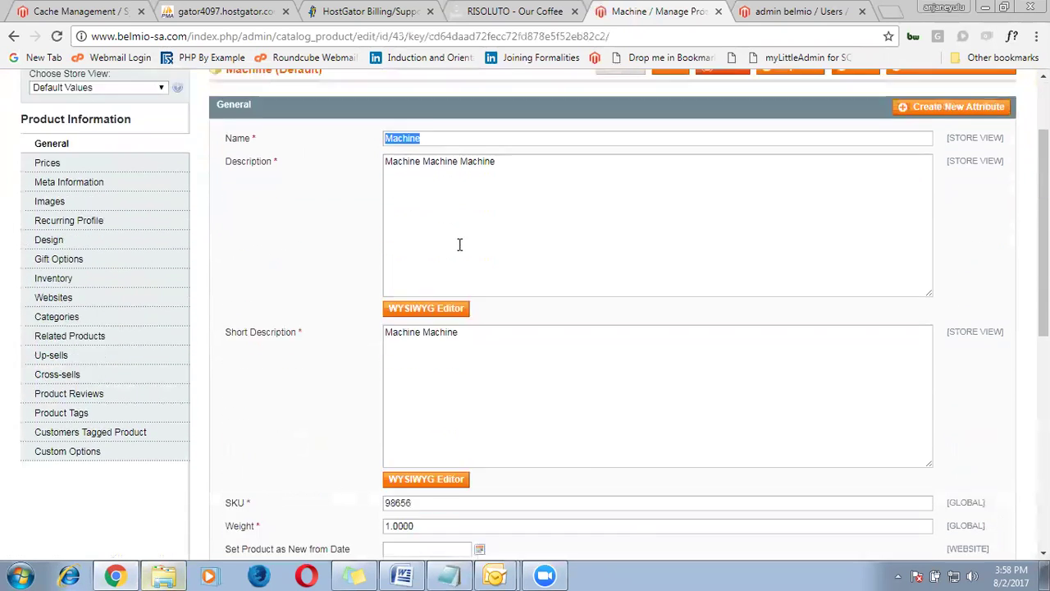
left_click(434, 248)
left_click(394, 265)
left_click(984, 85)
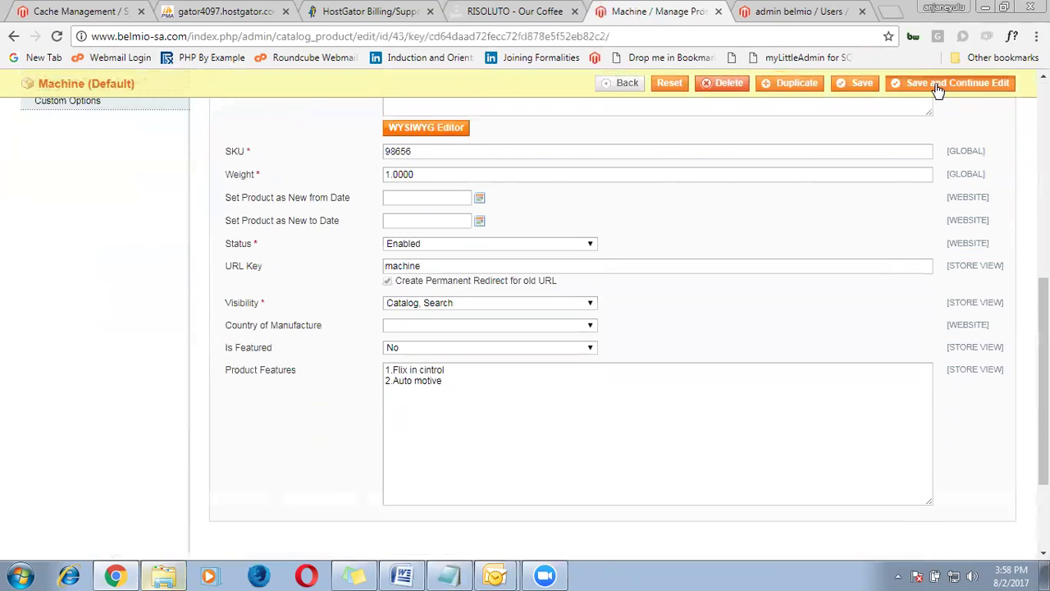
- Open the Machine product page on the storefront through the Machines category
left_click(514, 10)
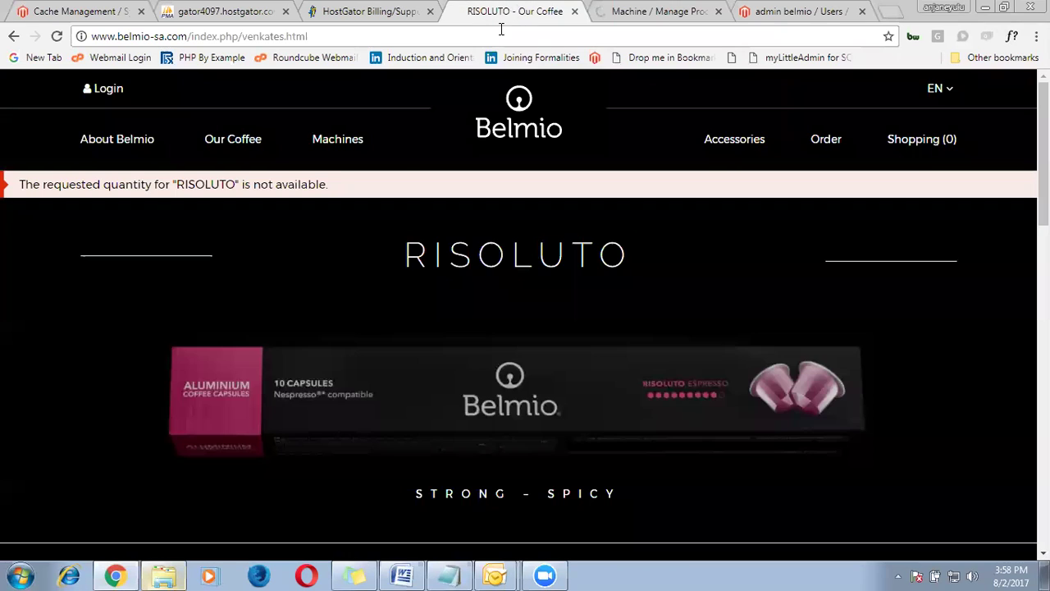
left_click(344, 141)
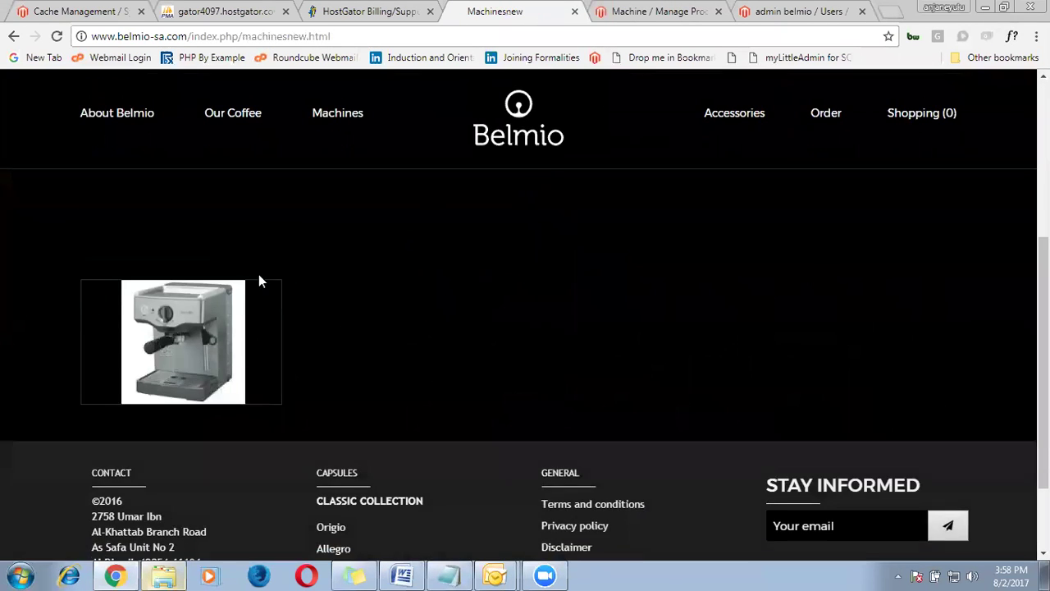
mouse_move(196, 336)
left_click(237, 362)
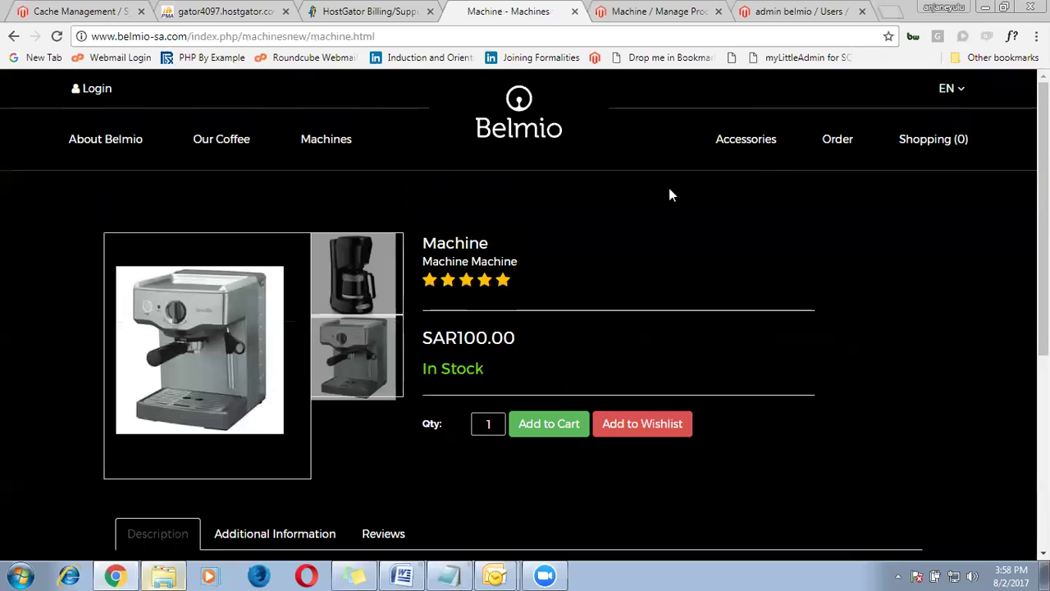
- Compare the admin product name Machine with the storefront page and close the admin account tab
left_click(782, 14)
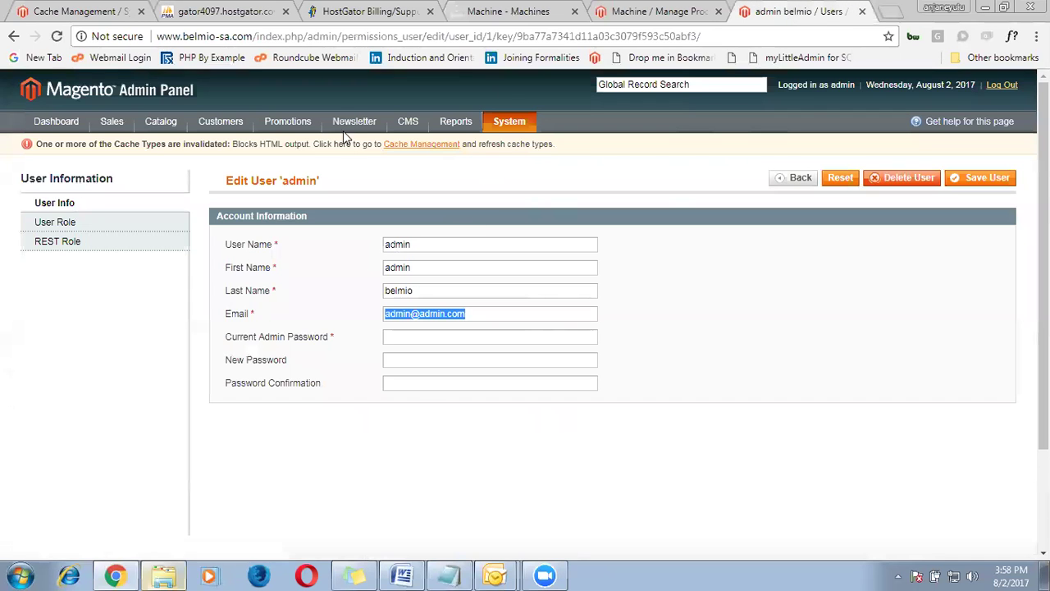
left_click(664, 12)
double_click(434, 286)
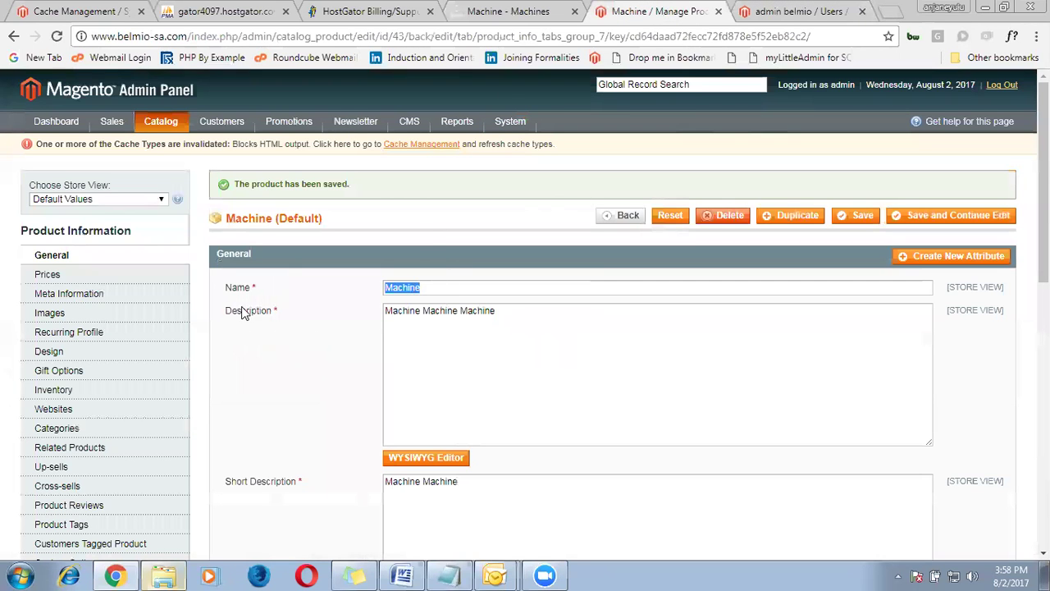
left_click(516, 10)
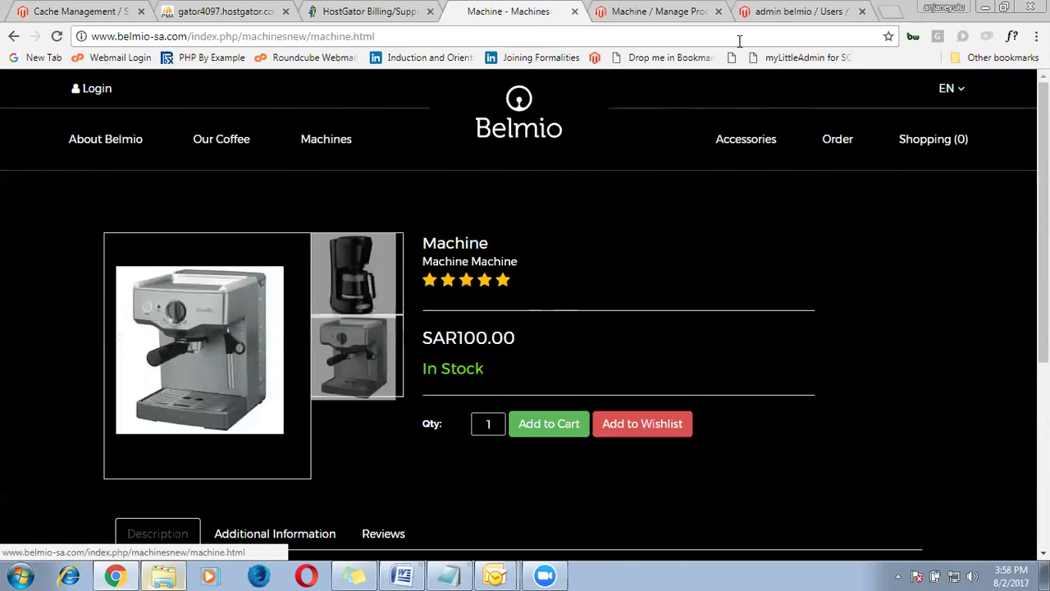
left_click(771, 10)
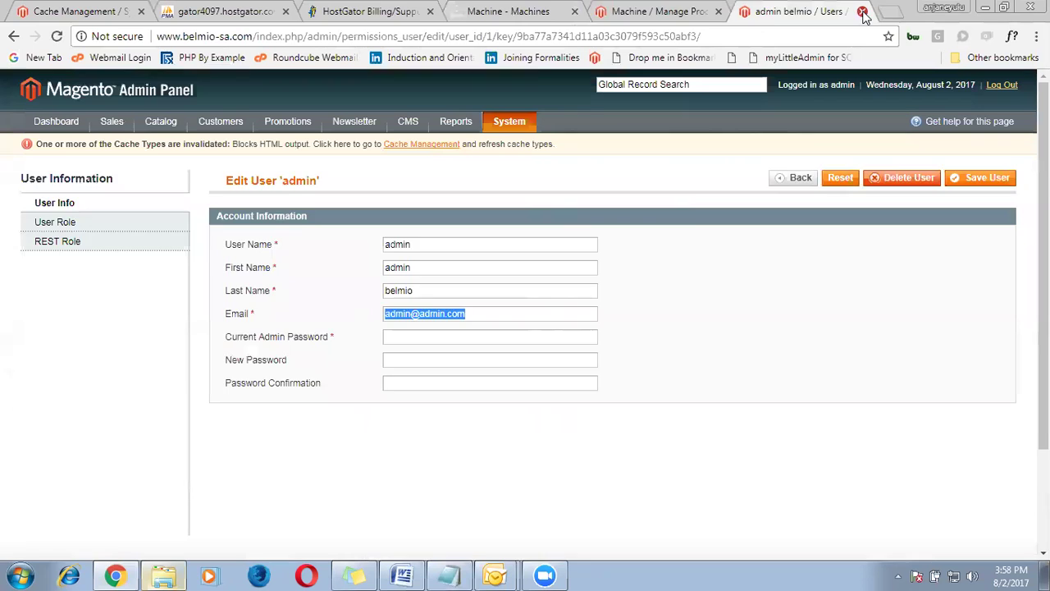
left_click(862, 11)
- Select the storefront description line 'Machine Machine Machine'
left_click_drag(496, 313, 384, 312)
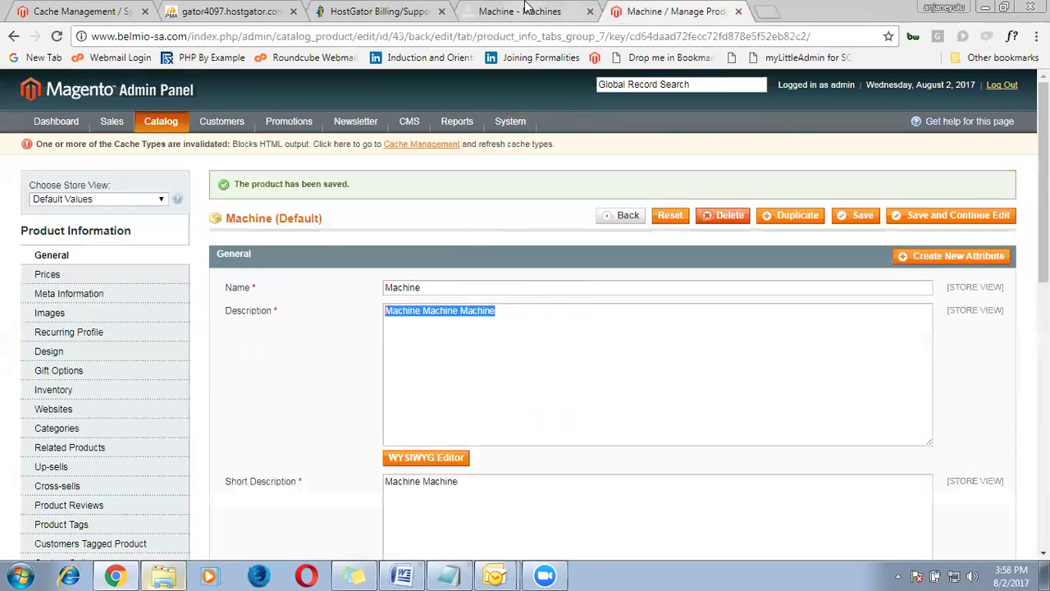
left_click(520, 11)
scroll(484, 180, "down", 2)
scroll(187, 370, "down", 1)
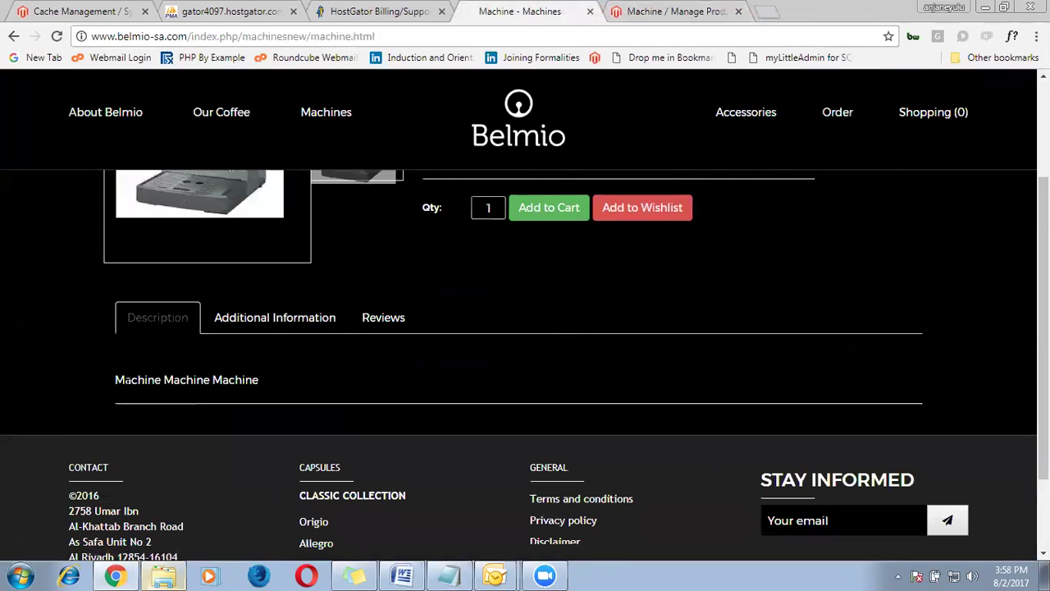
triple_click(127, 377)
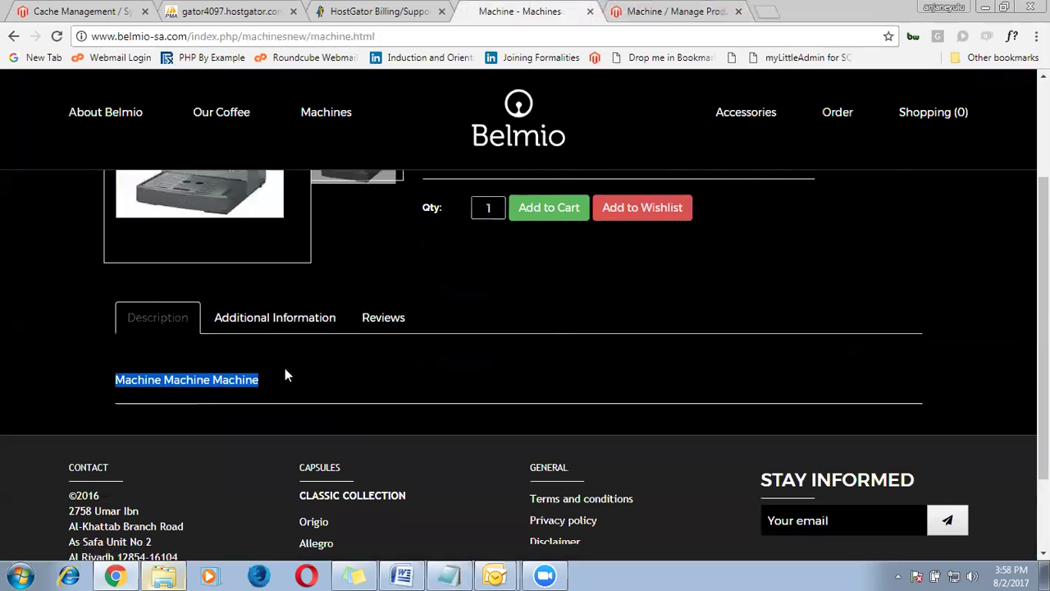
- Reload the storefront product page and mark its 'Machine Machine' short description
key("ctrl+Tab")
scroll(278, 351, "down", 3)
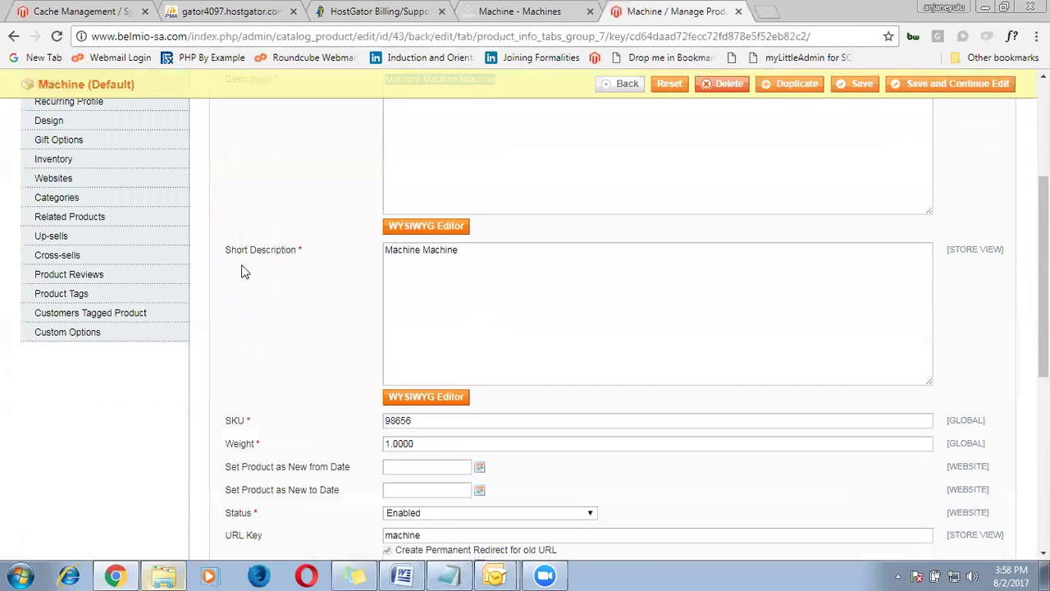
left_click(525, 11)
key("F5")
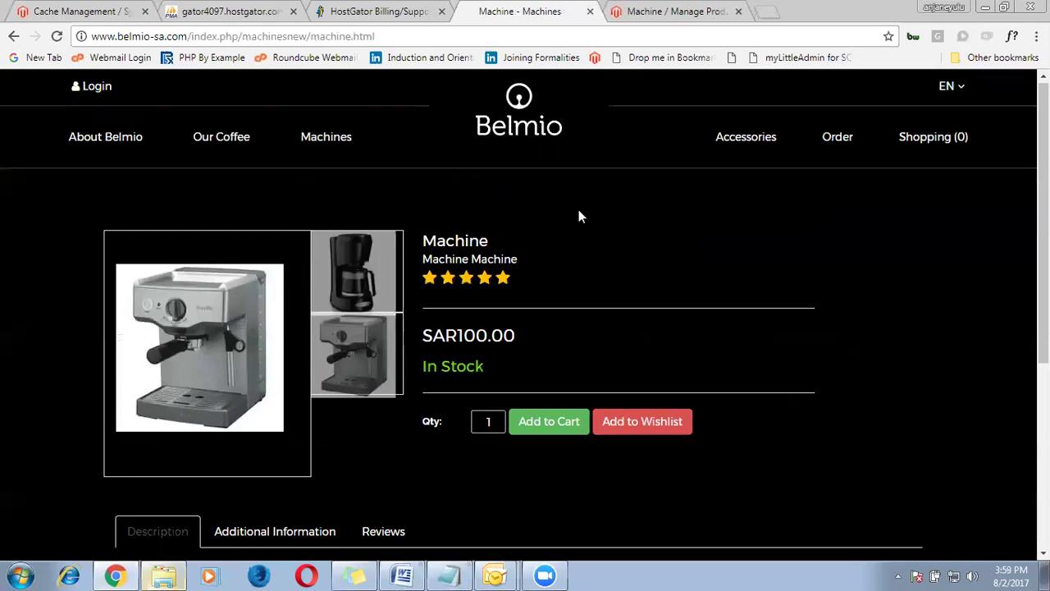
left_click_drag(421, 259, 517, 258)
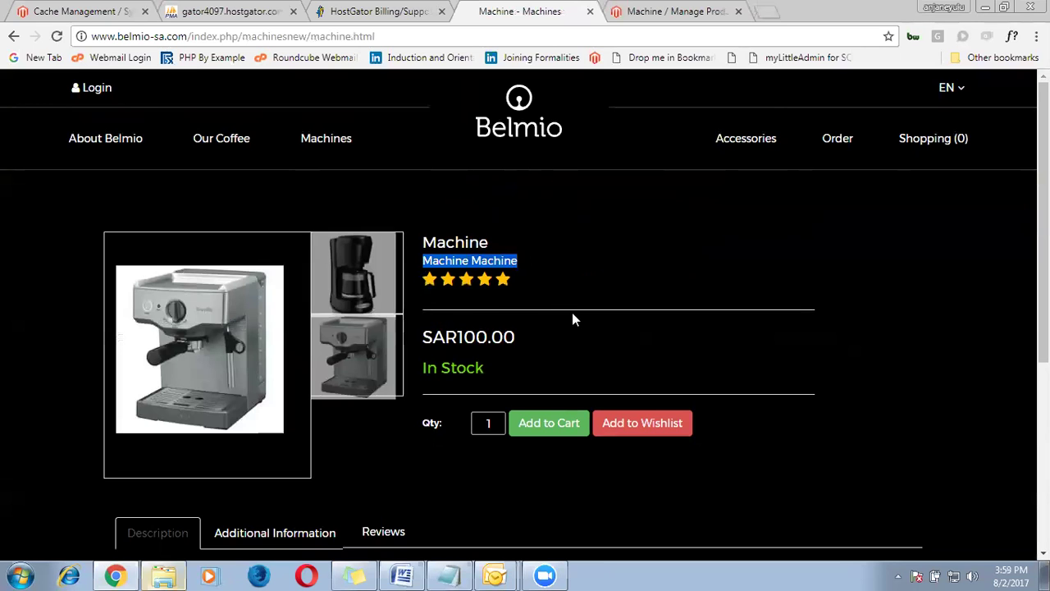
left_click(668, 11)
- Highlight the Machine product's SKU value 98656 and its Weight field
scroll(538, 202, "down", 1)
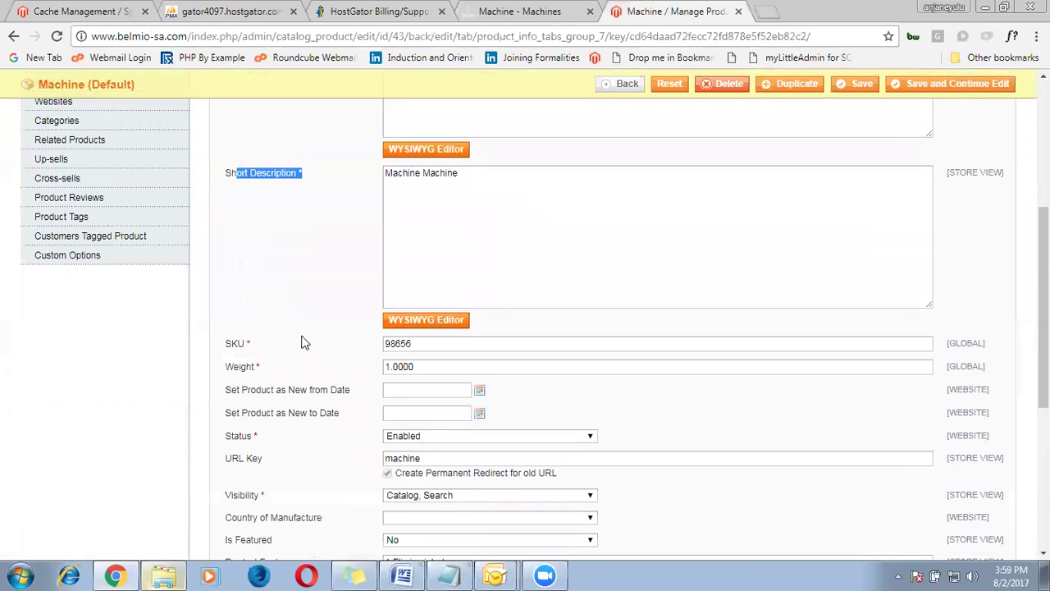
double_click(230, 344)
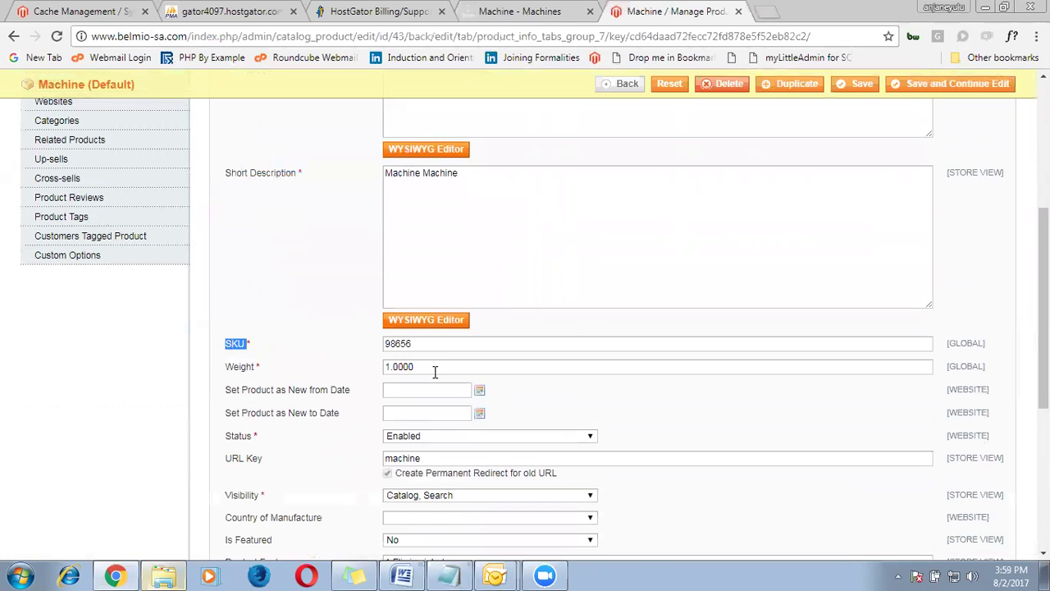
left_click_drag(422, 341, 312, 364)
double_click(238, 369)
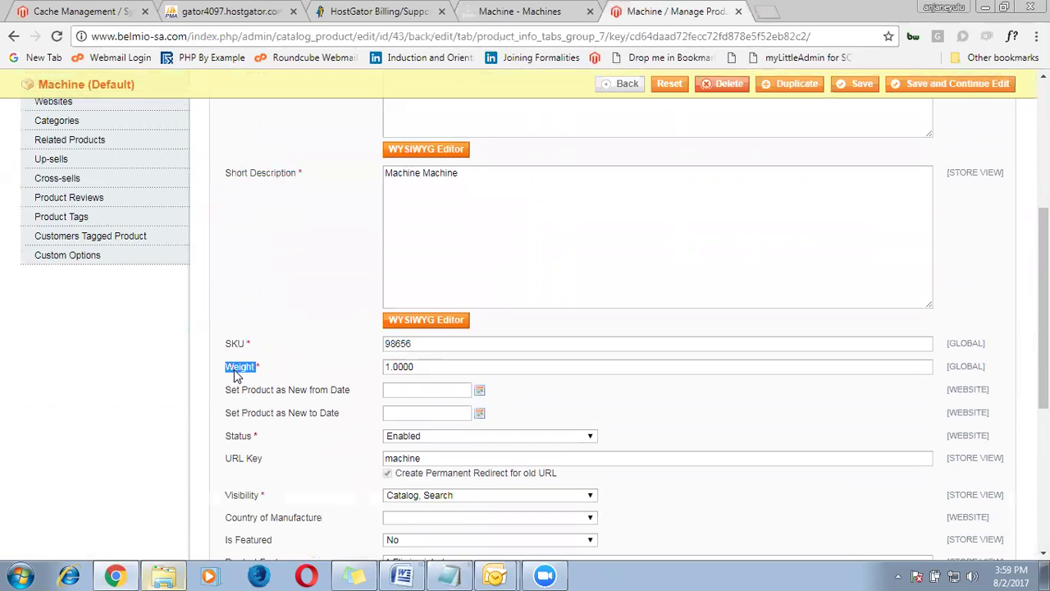
scroll(240, 373, "down", 3)
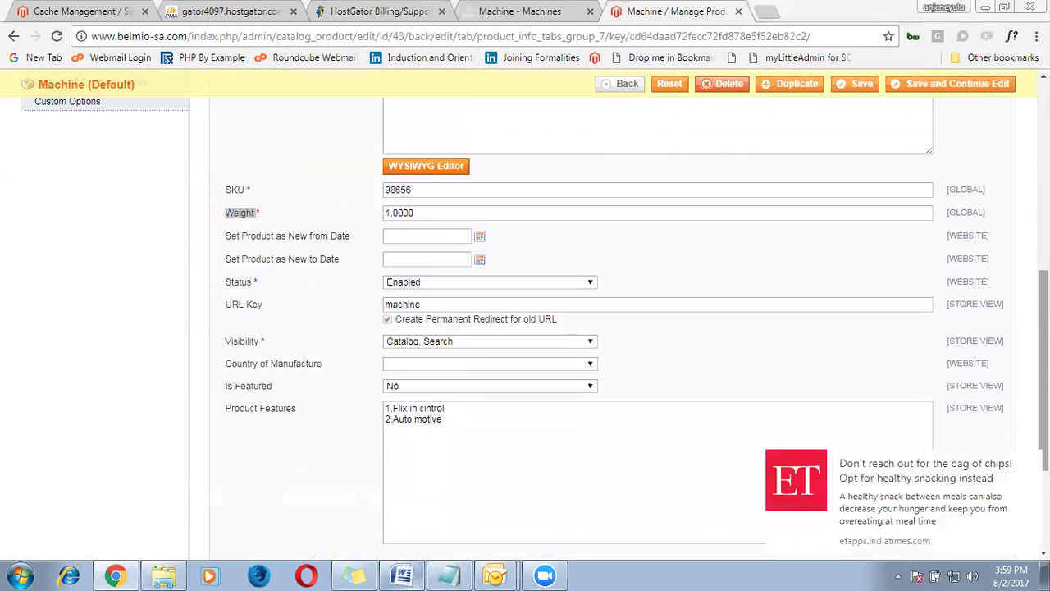
- Dismiss the ET news notification and bring up the Machine storefront page
left_click(1009, 462)
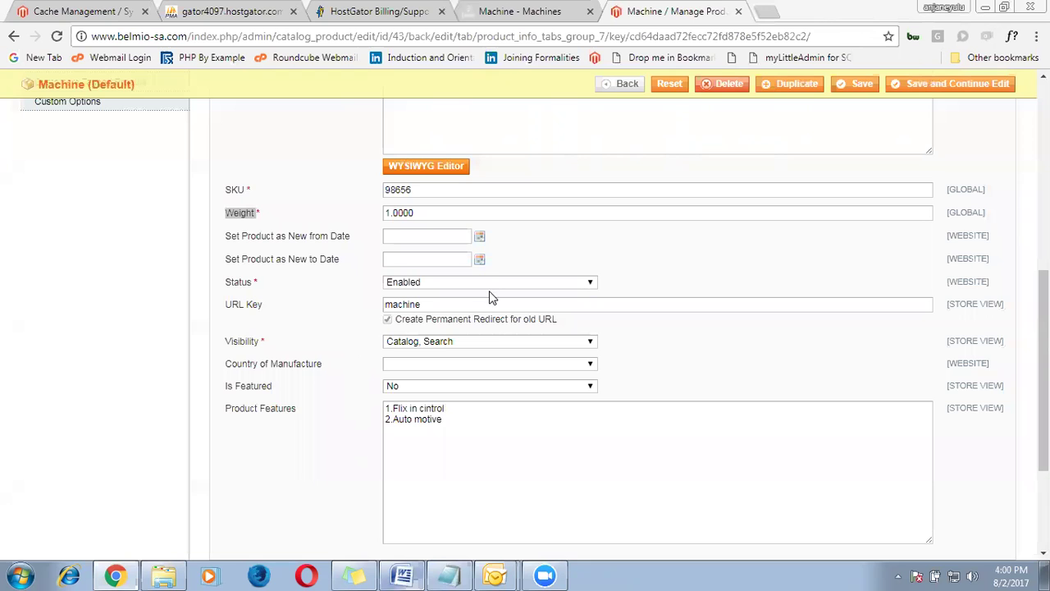
left_click(504, 11)
scroll(332, 292, "down", 3)
scroll(330, 290, "up", 3)
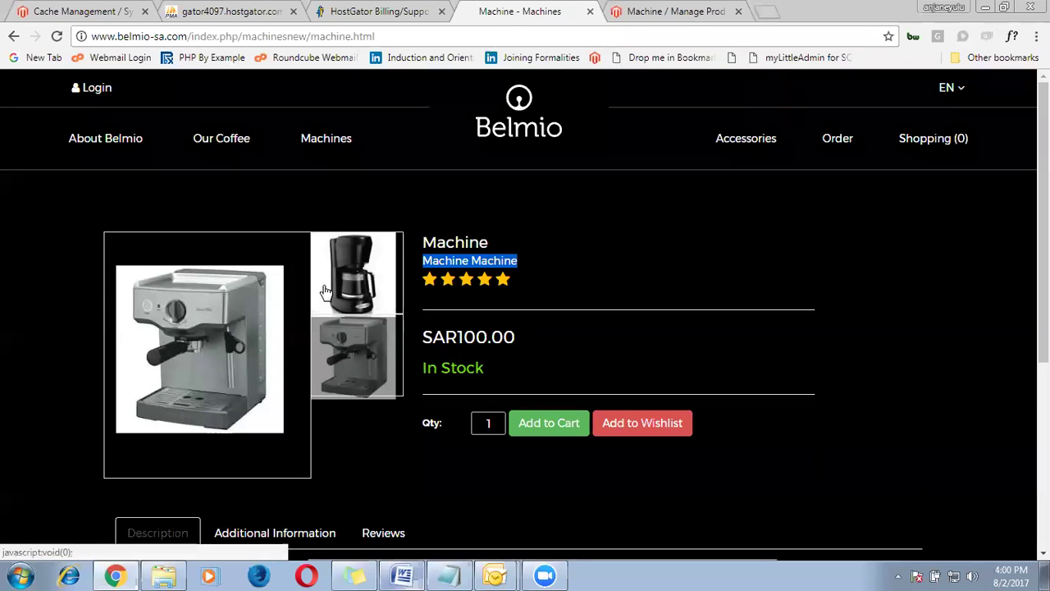
- Click through the Machine page's Additional Information, Reviews and Description tabs, then return to admin
scroll(324, 289, "down", 3)
left_click(281, 320)
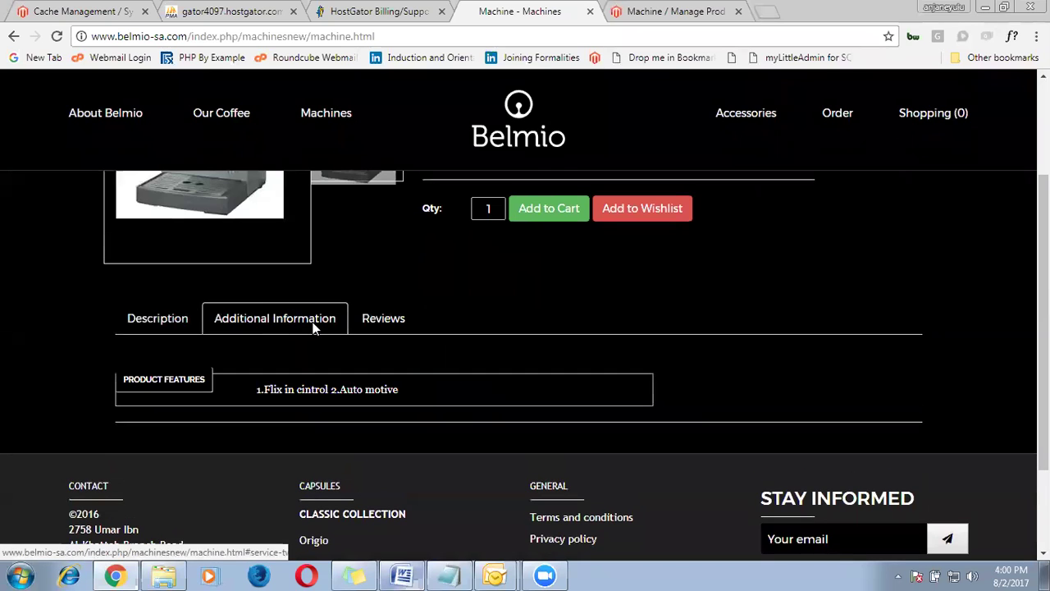
left_click(375, 321)
left_click(175, 322)
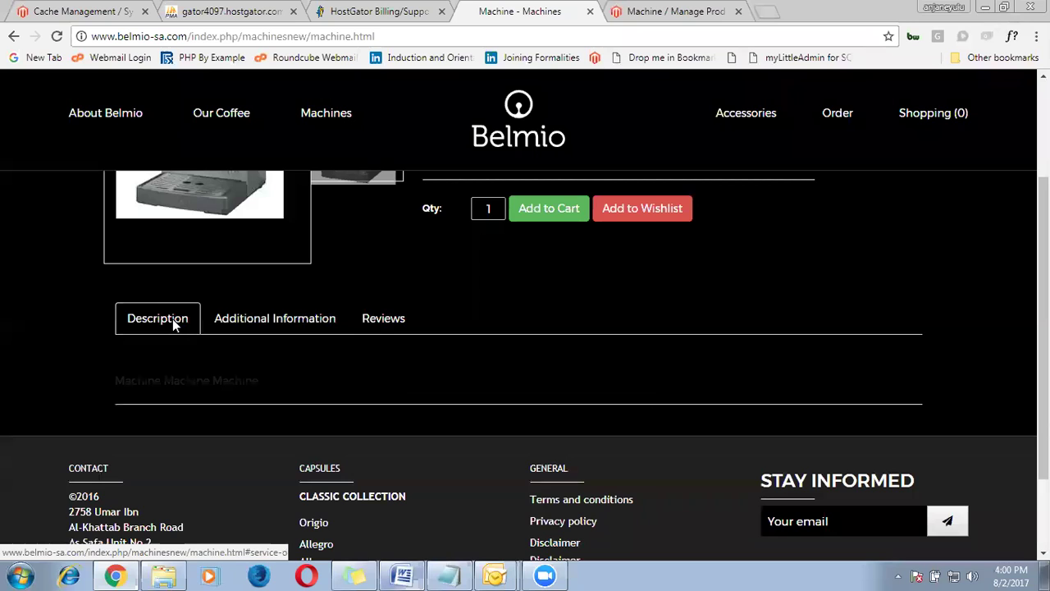
left_click(665, 15)
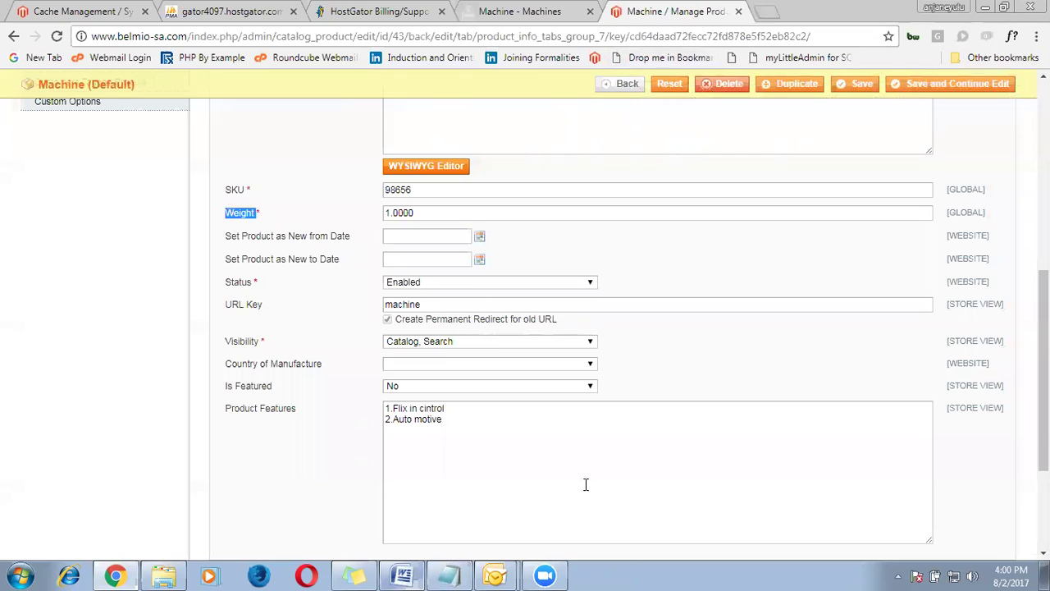
- Compare the admin URL key 'machine' with the storefront page address
left_click(625, 565)
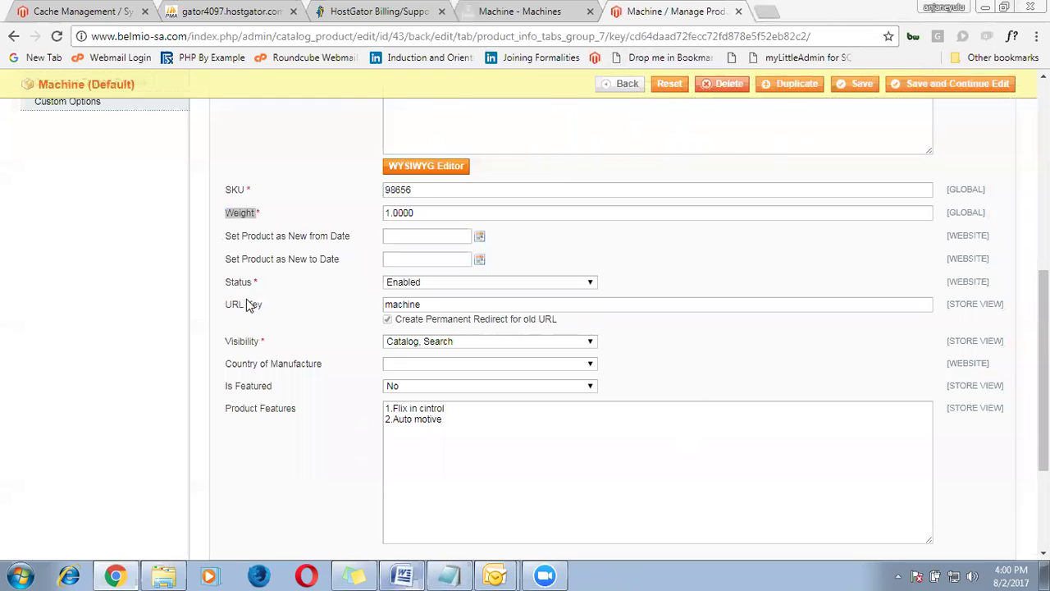
left_click_drag(247, 298, 258, 281)
left_click(264, 283)
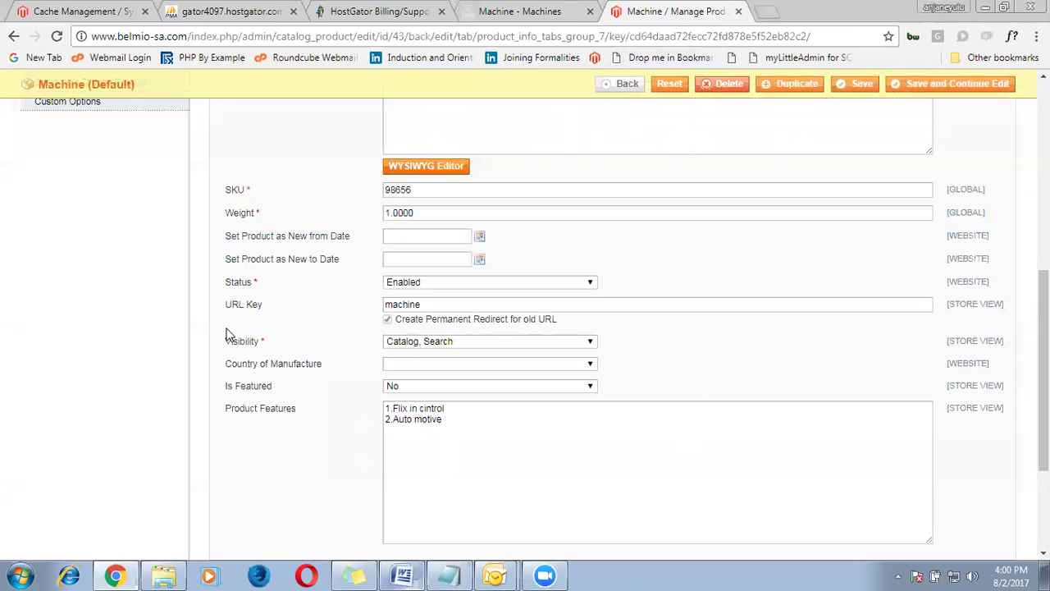
left_click_drag(225, 305, 248, 307)
left_click_drag(421, 306, 384, 305)
left_click(548, 14)
double_click(327, 36)
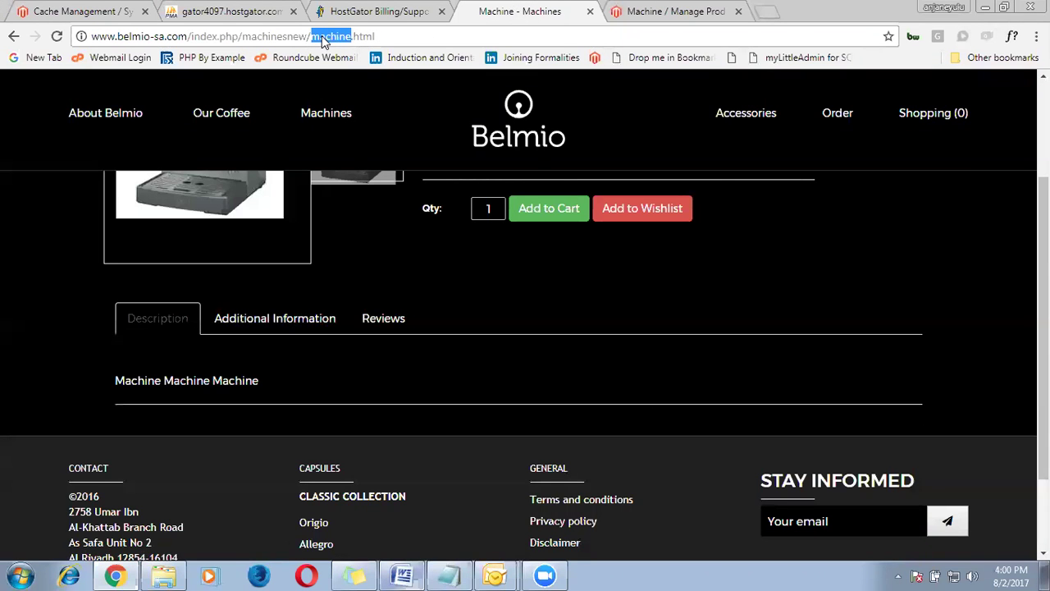
left_click(677, 11)
- Point out the Is Featured and Product Features fields on the admin form
scroll(301, 281, "down", 3)
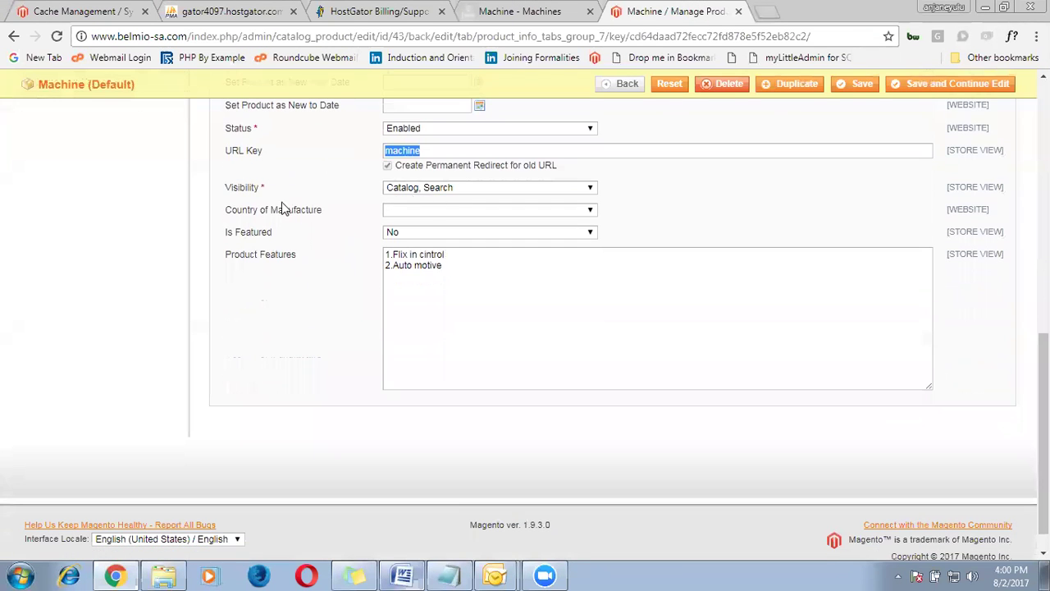
left_click_drag(233, 188, 265, 193)
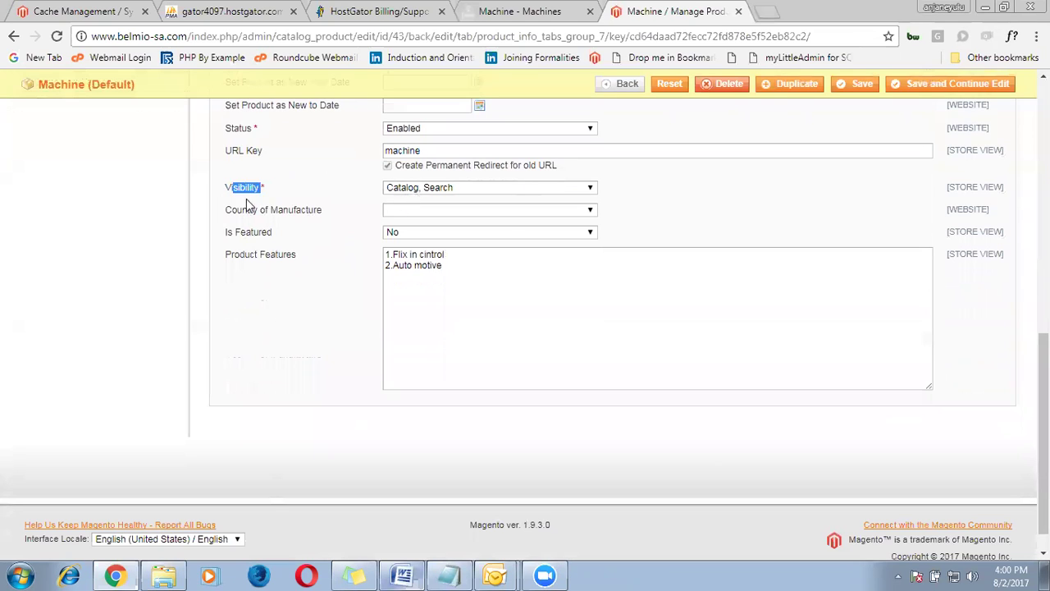
left_click_drag(233, 235, 307, 234)
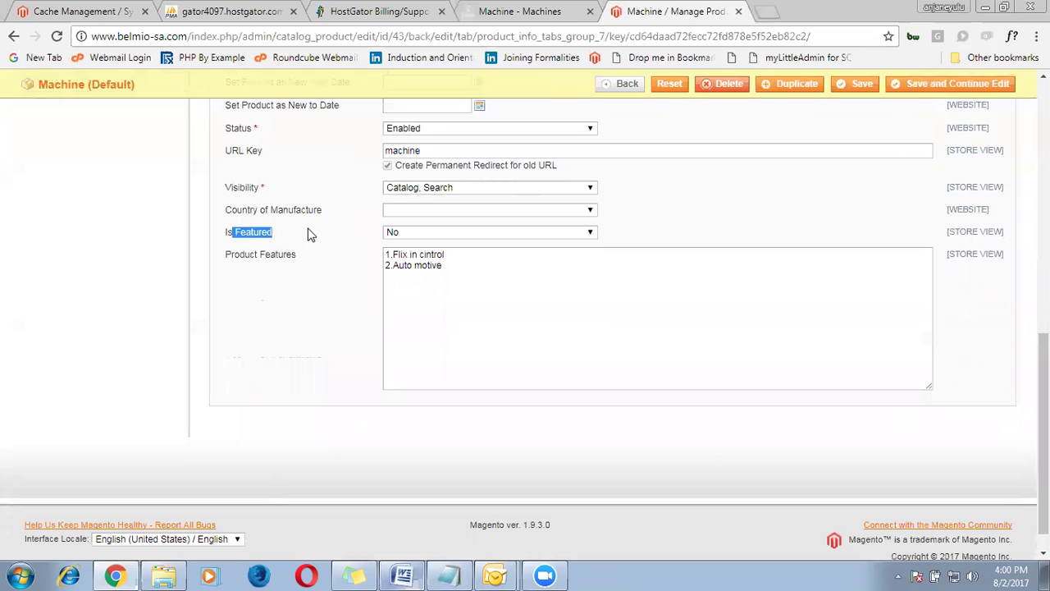
left_click_drag(230, 234, 280, 238)
left_click(277, 265)
triple_click(277, 265)
- Show and mark the storefront's listed product features, then return to the admin form
left_click(513, 9)
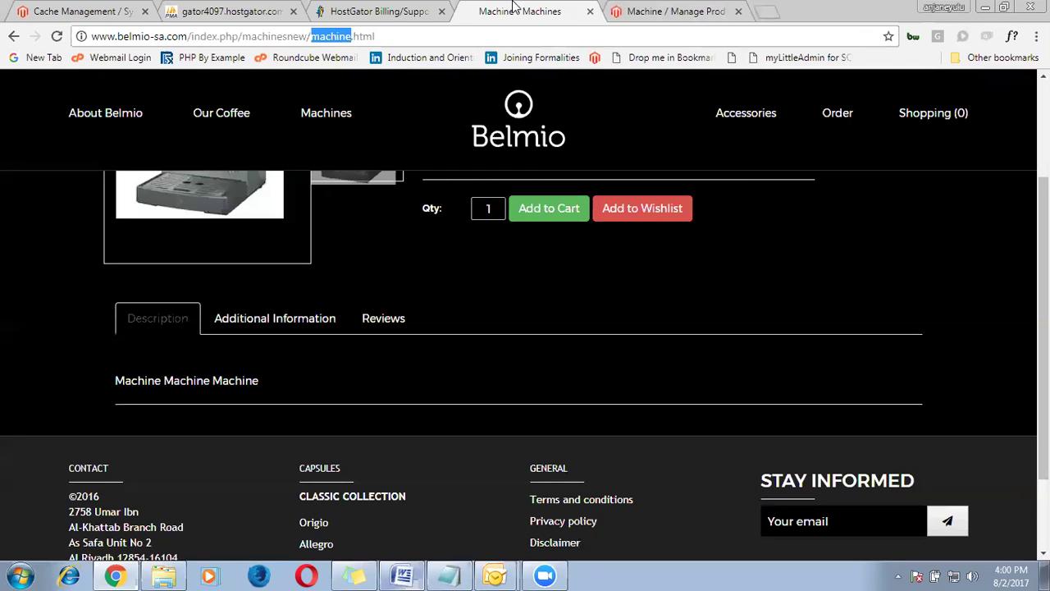
left_click(267, 322)
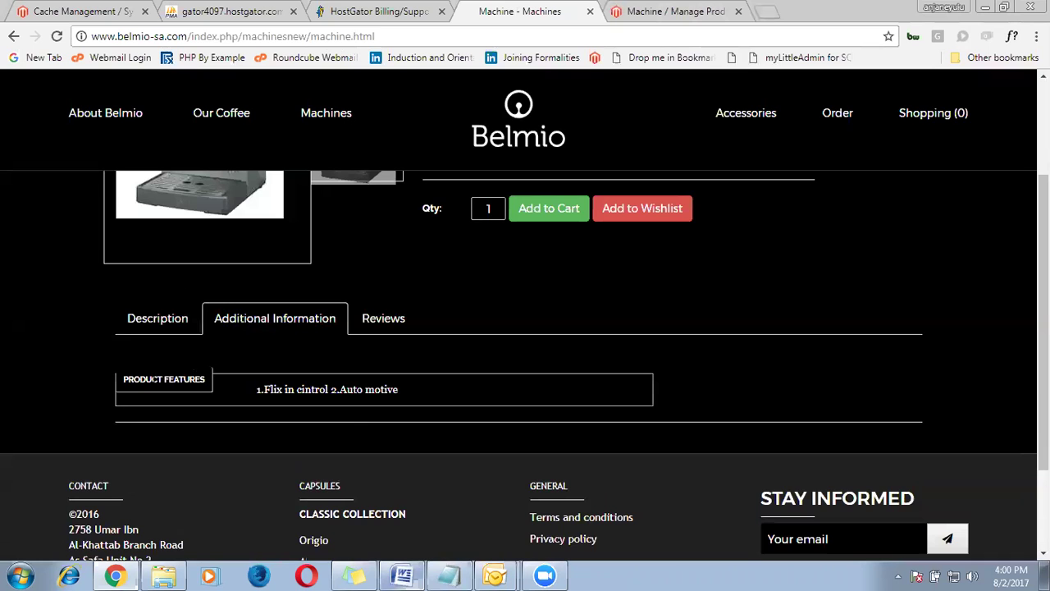
left_click_drag(251, 396, 398, 390)
left_click_drag(244, 392, 399, 390)
left_click(361, 11)
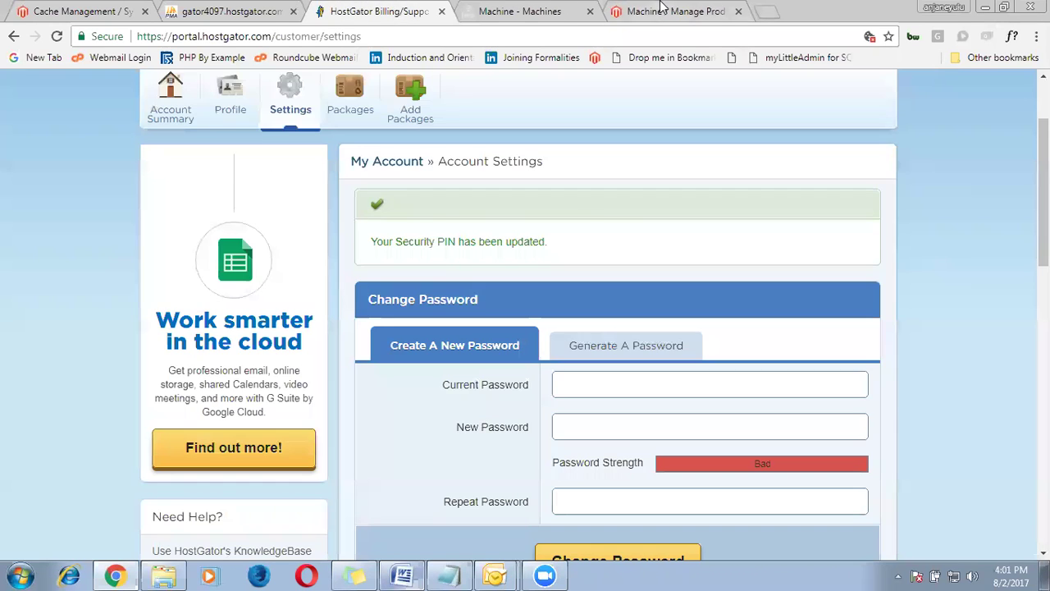
left_click(664, 11)
- Add a third Product Features line '3.Roller' and check the storefront features list
left_click(450, 265)
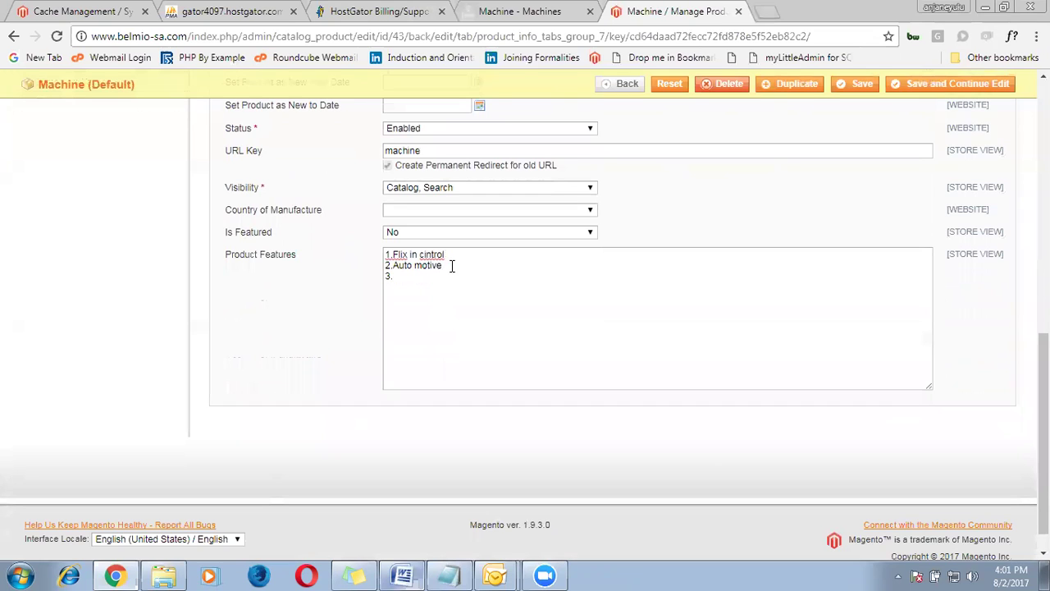
type("3.Roller")
left_click(554, 7)
left_click_drag(250, 391, 425, 400)
- Review the Prices section, marking the 100.00 price and the Tax Class field
left_click(666, 12)
scroll(237, 291, "up", 5)
scroll(237, 293, "up", 5)
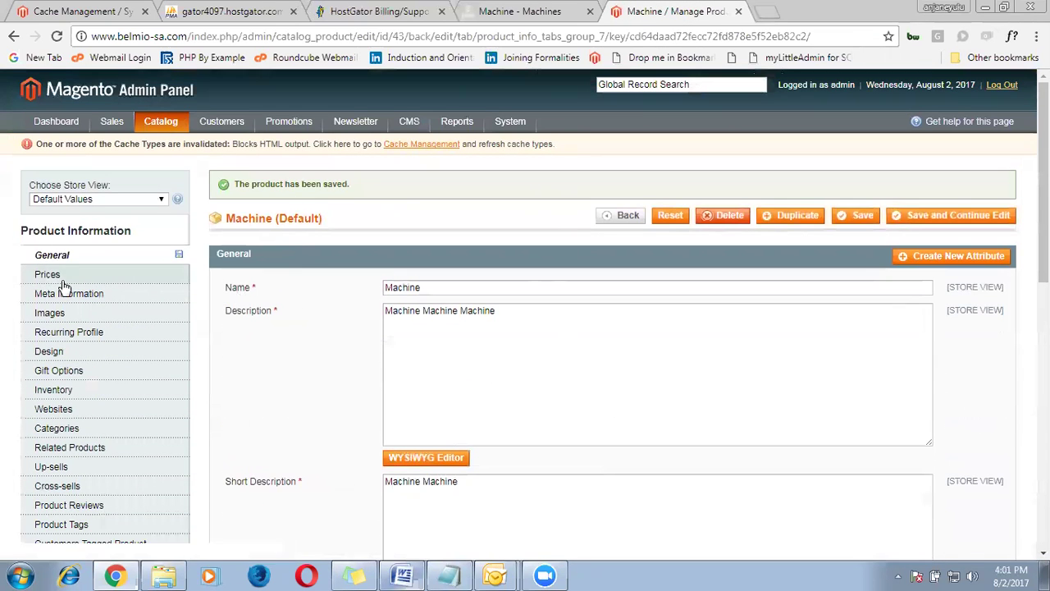
left_click(55, 275)
left_click_drag(420, 288, 328, 295)
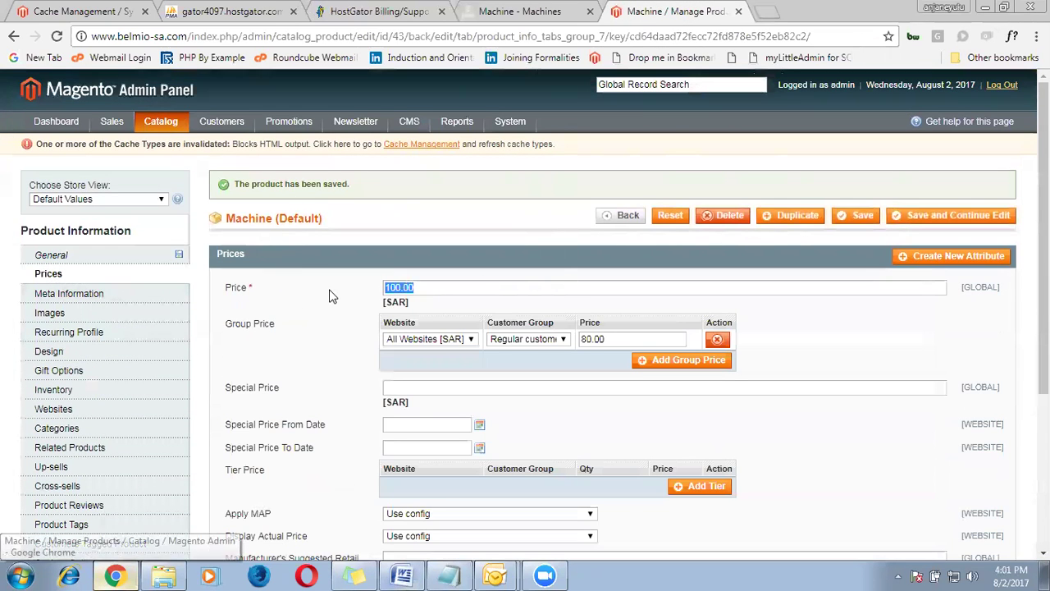
scroll(321, 307, "down", 1)
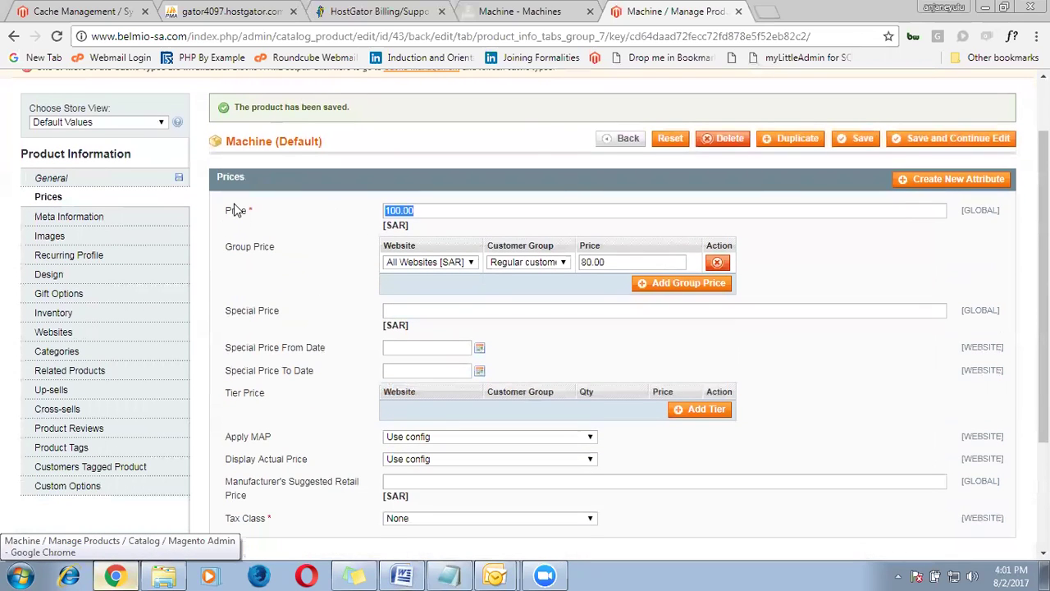
left_click_drag(225, 211, 243, 215)
scroll(241, 216, "down", 1)
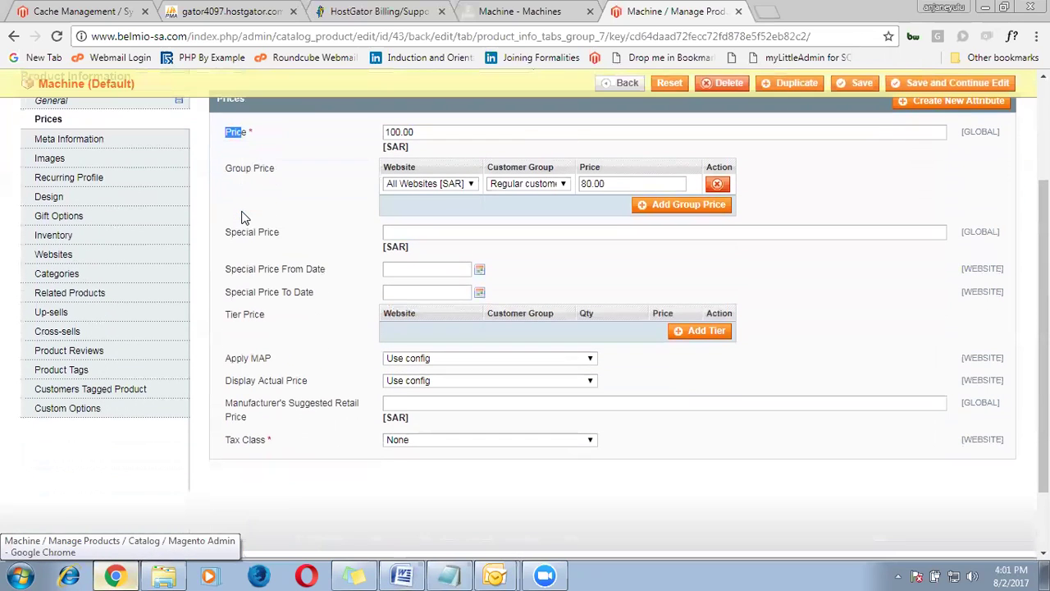
left_click_drag(264, 441, 226, 441)
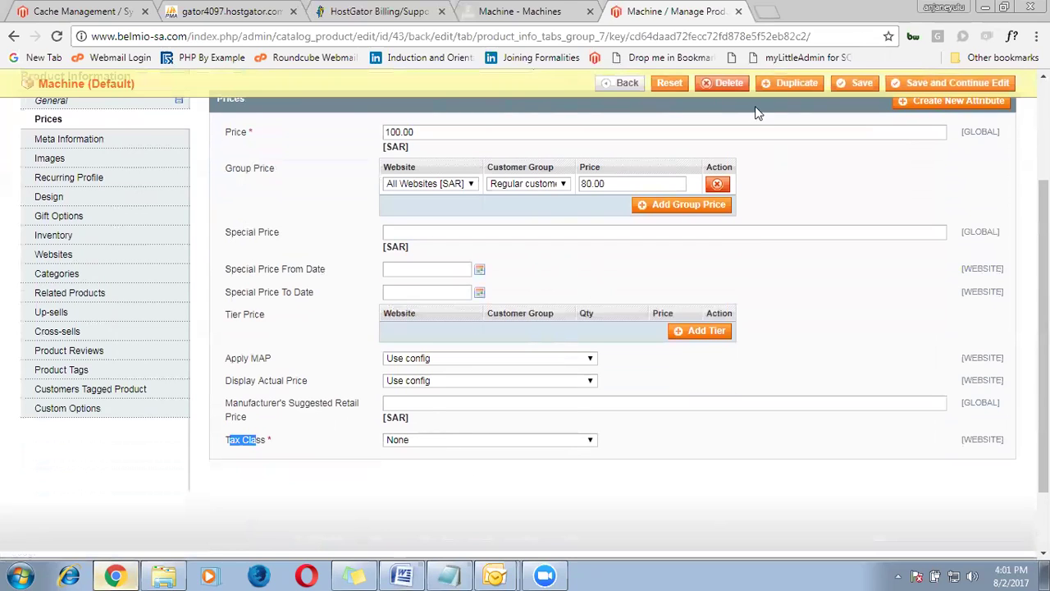
- In the Images section, select the second image as Base Image
left_click(69, 138)
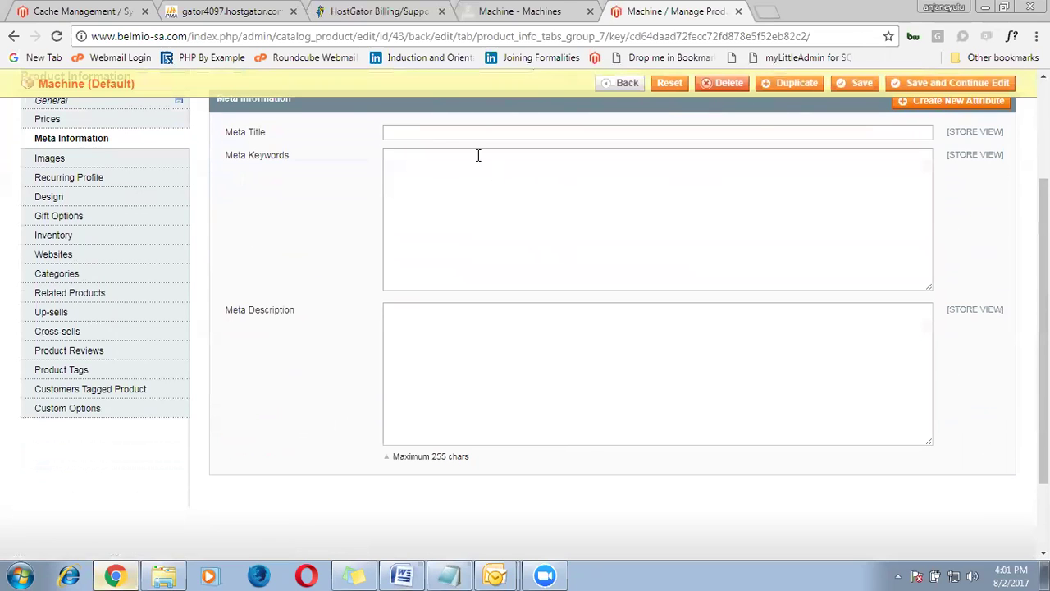
left_click(115, 160)
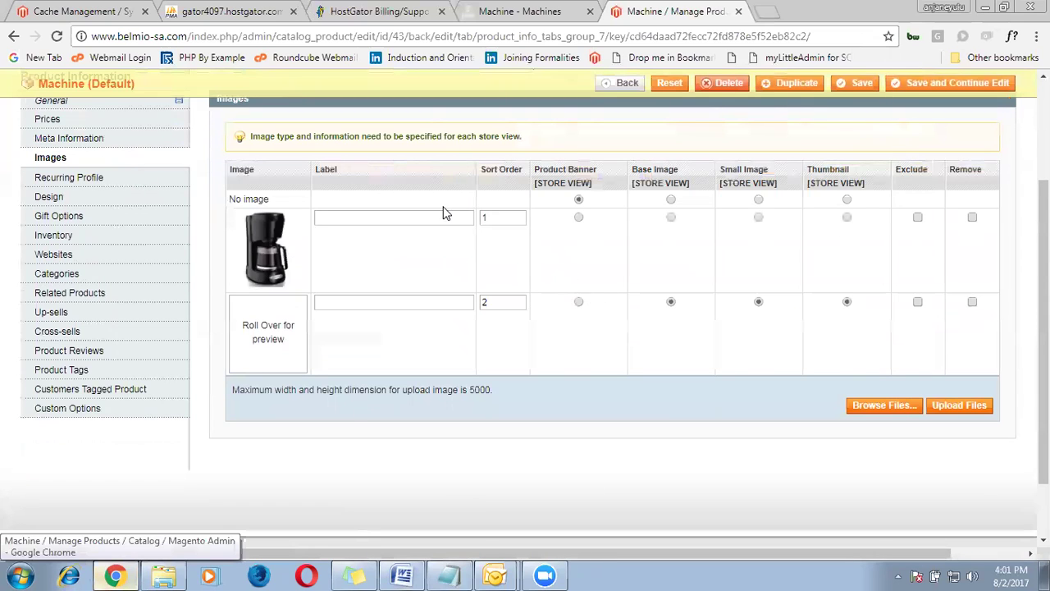
left_click(537, 11)
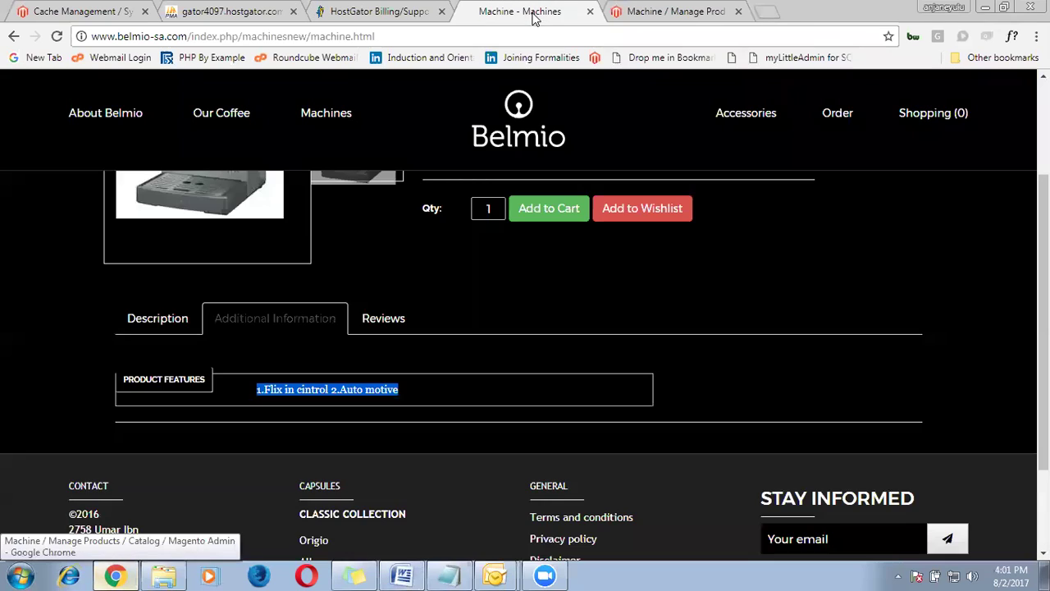
scroll(390, 246, "up", 3)
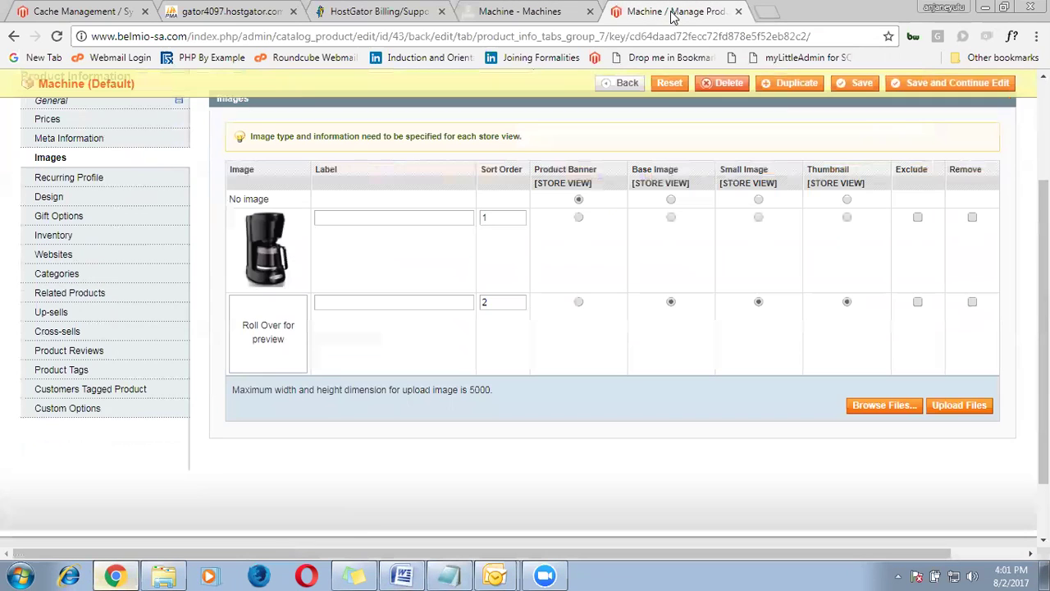
left_click(671, 13)
left_click_drag(631, 169, 681, 172)
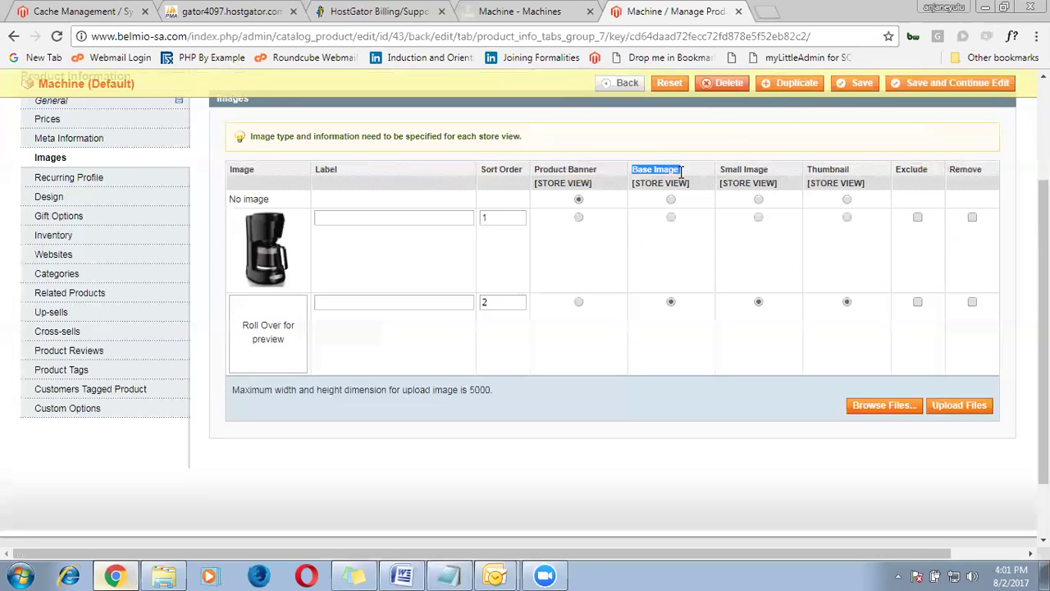
left_click(670, 302)
- Preview the coffee maker and espresso machine images in the storefront gallery, then return to admin
left_click(534, 13)
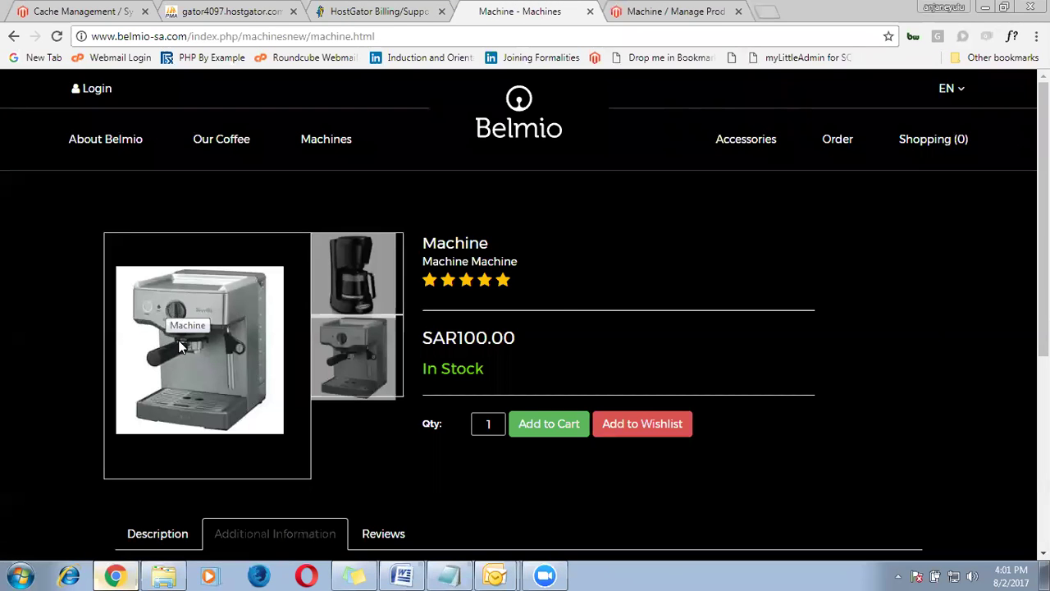
left_click(356, 270)
left_click(336, 348)
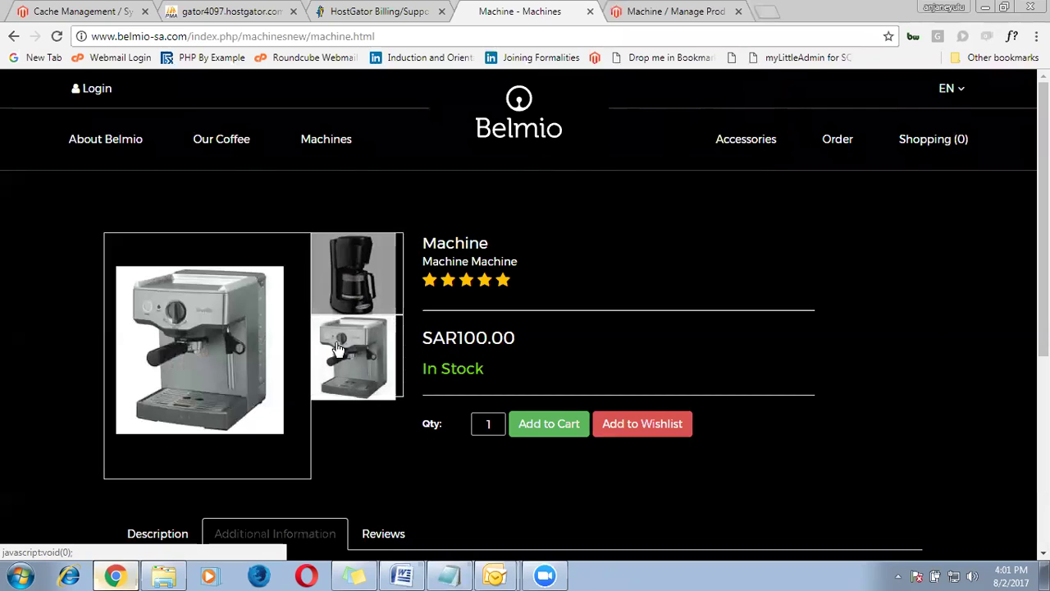
left_click(675, 11)
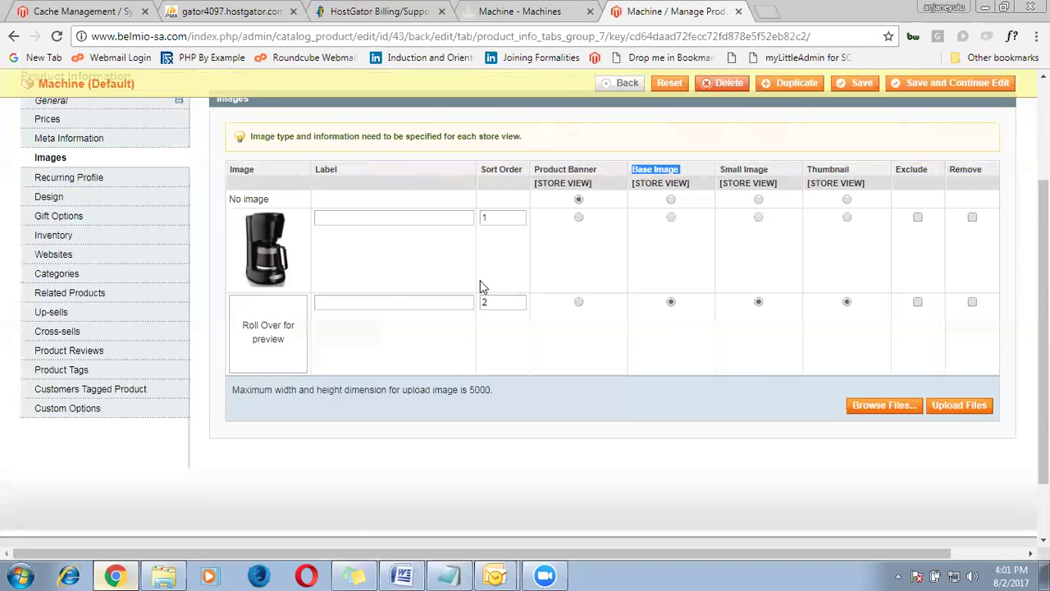
- Step through Recurring Profile, Design and Gift Options to Inventory, noting Qty 98
left_click(92, 181)
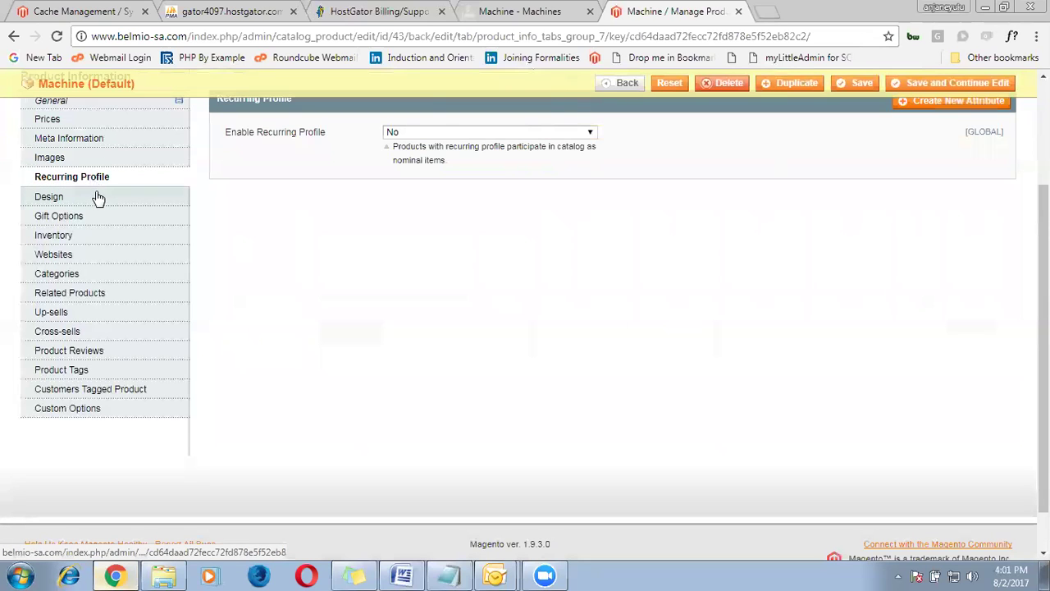
left_click(94, 200)
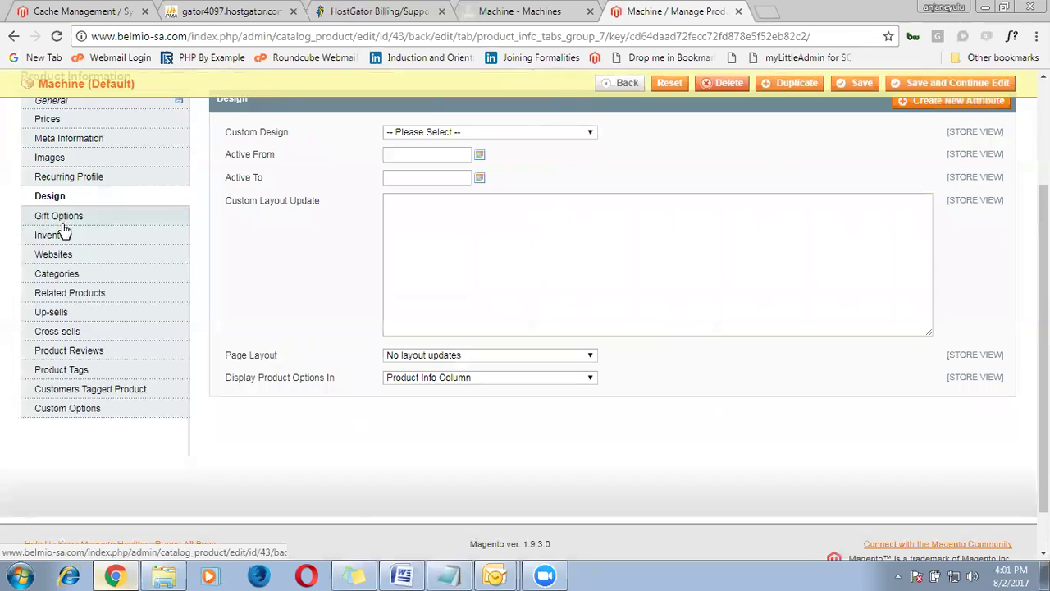
left_click(64, 220)
left_click(77, 241)
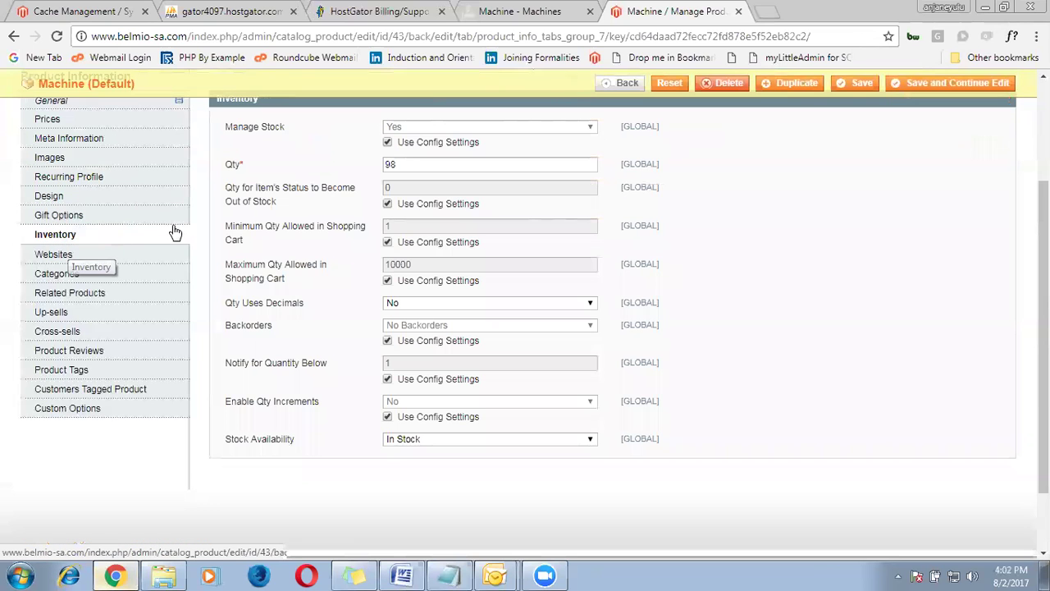
scroll(307, 200, "up", 2)
double_click(392, 242)
left_click_drag(224, 243, 251, 246)
scroll(246, 246, "down", 1)
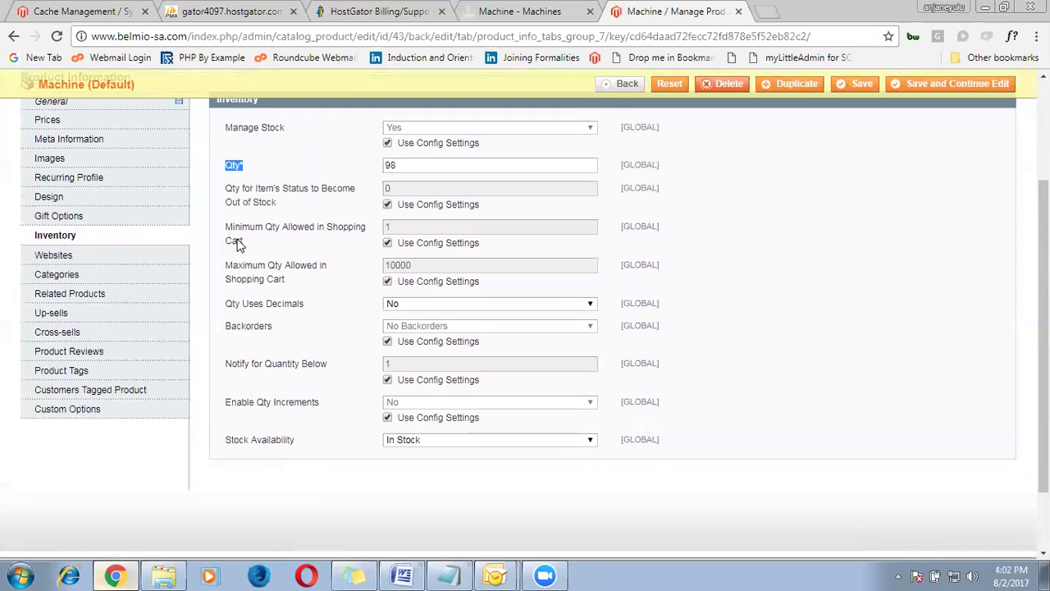
- Confirm Main Website and the Machin category, then save the Machine product
left_click(65, 263)
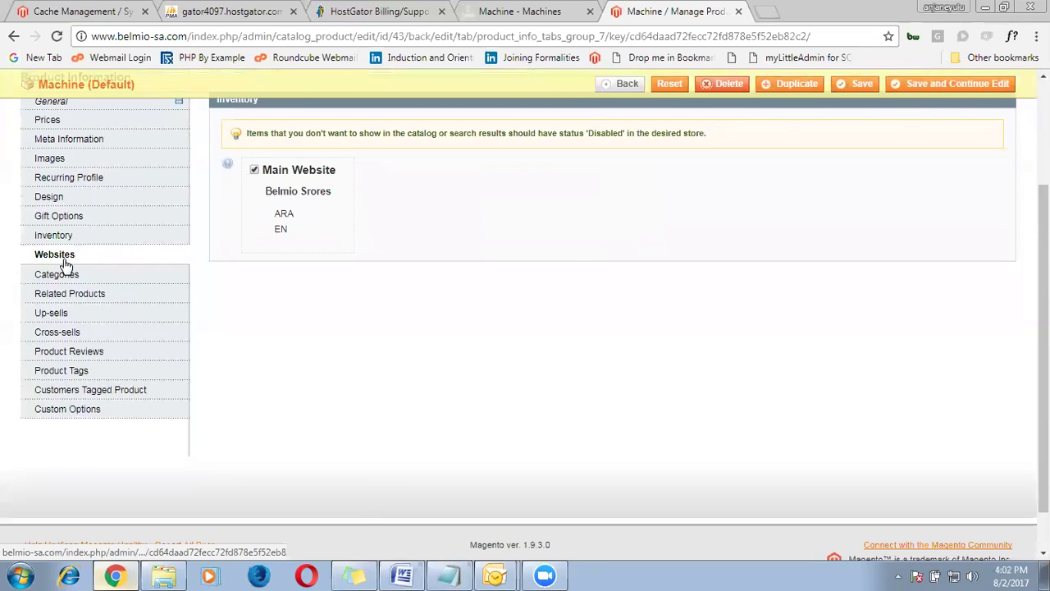
left_click(59, 279)
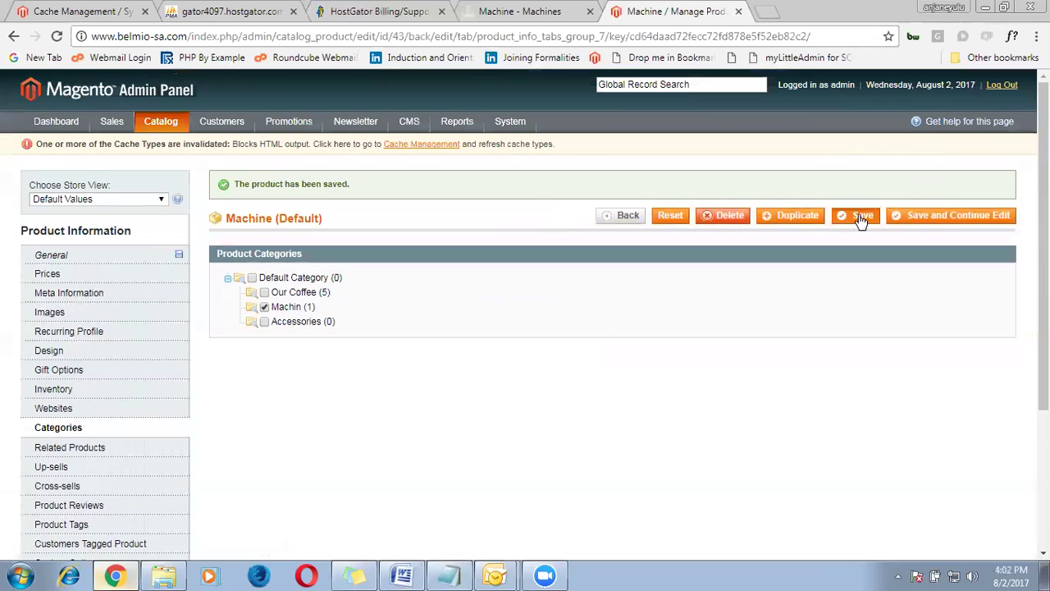
left_click(858, 215)
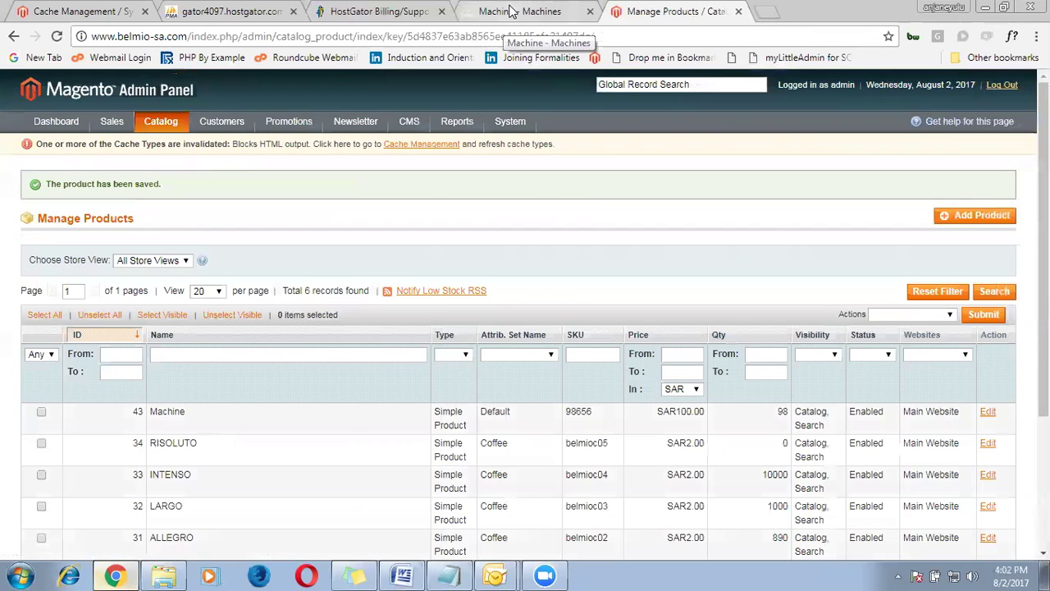
- Reload the Machine product page and open its Write a Review form
left_click(510, 11)
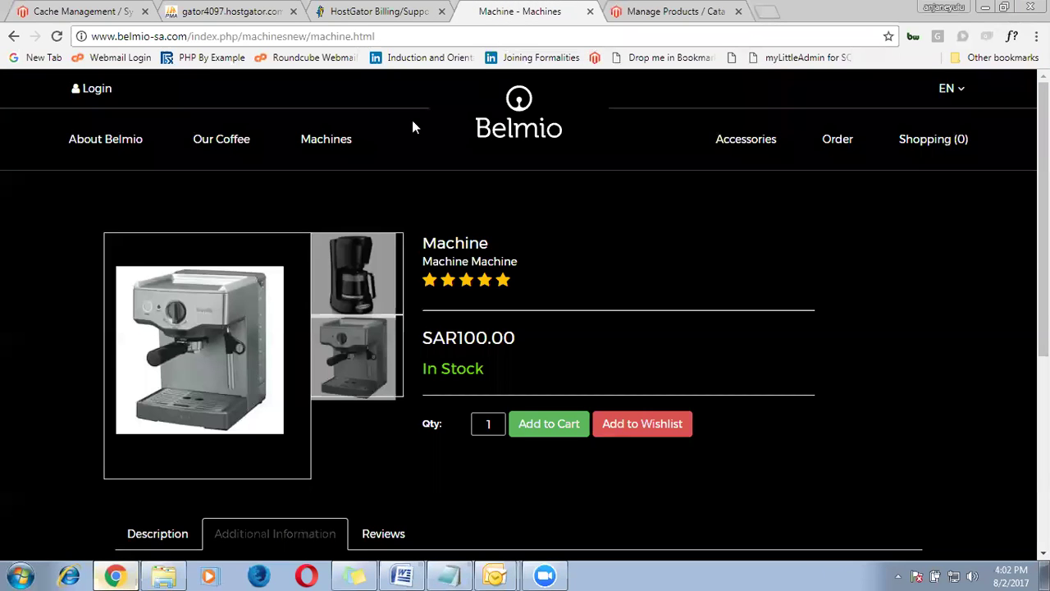
left_click(56, 36)
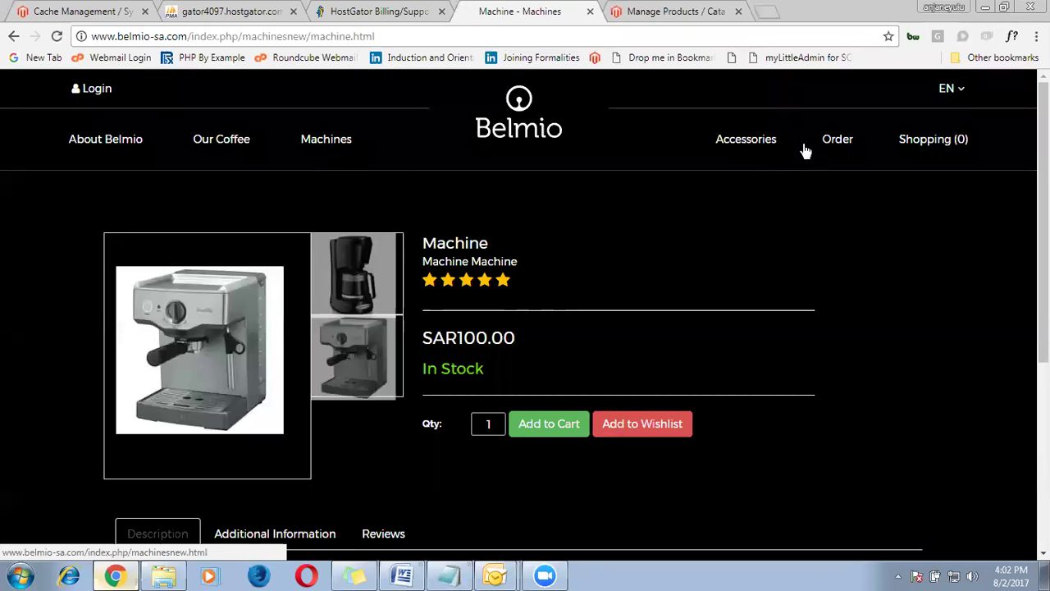
scroll(361, 244, "down", 4)
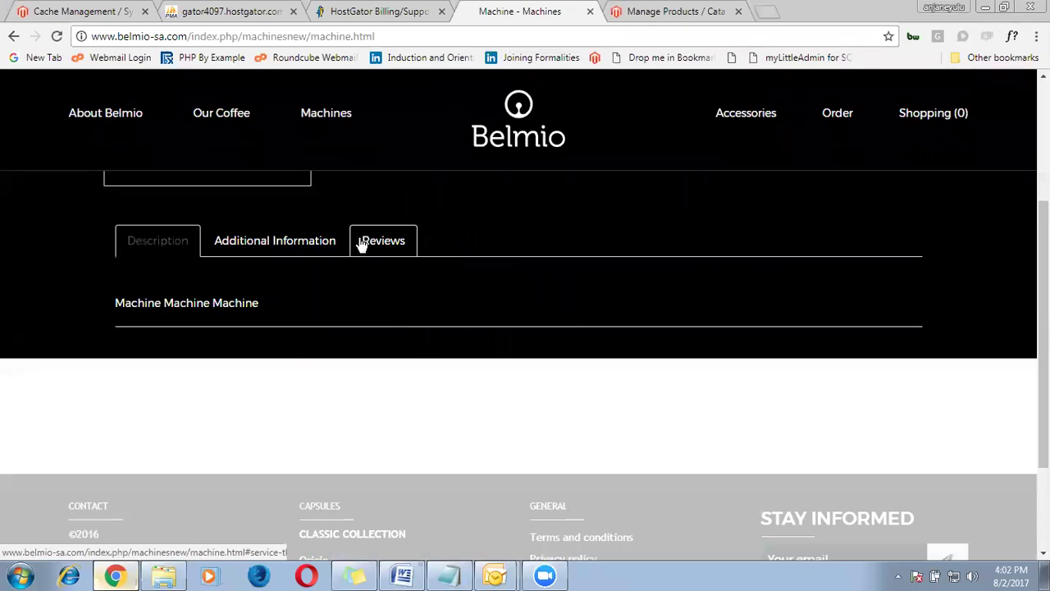
left_click(382, 245)
scroll(368, 293, "down", 2)
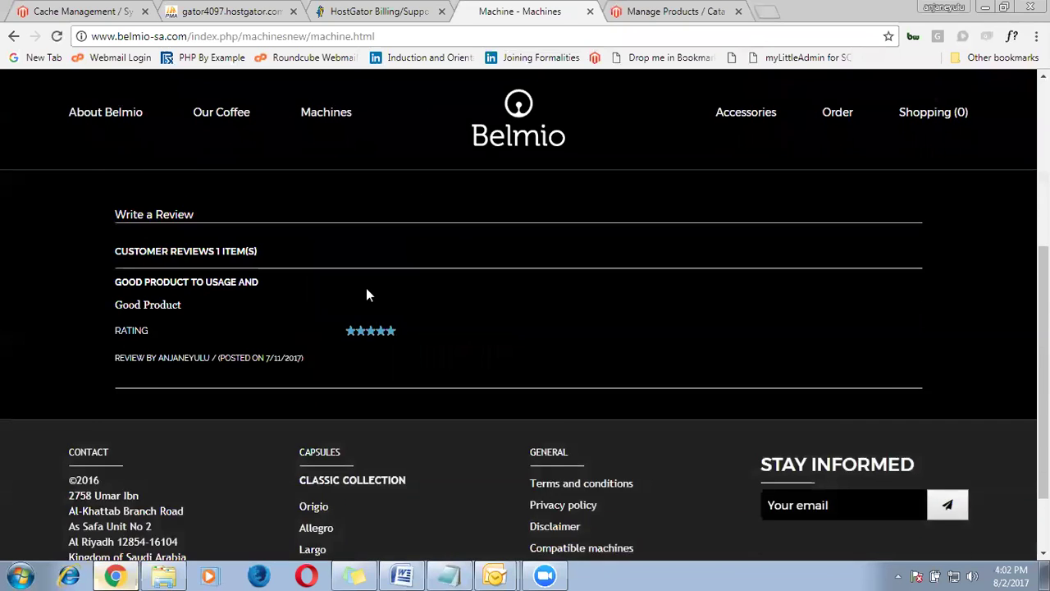
scroll(375, 291, "up", 1)
scroll(377, 293, "up", 1)
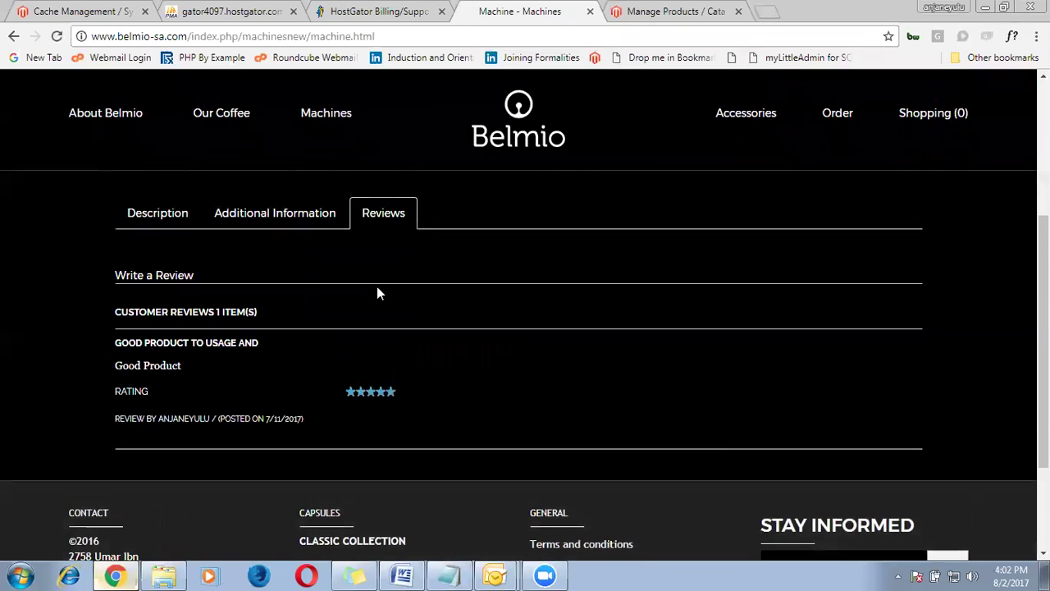
scroll(410, 356, "up", 4)
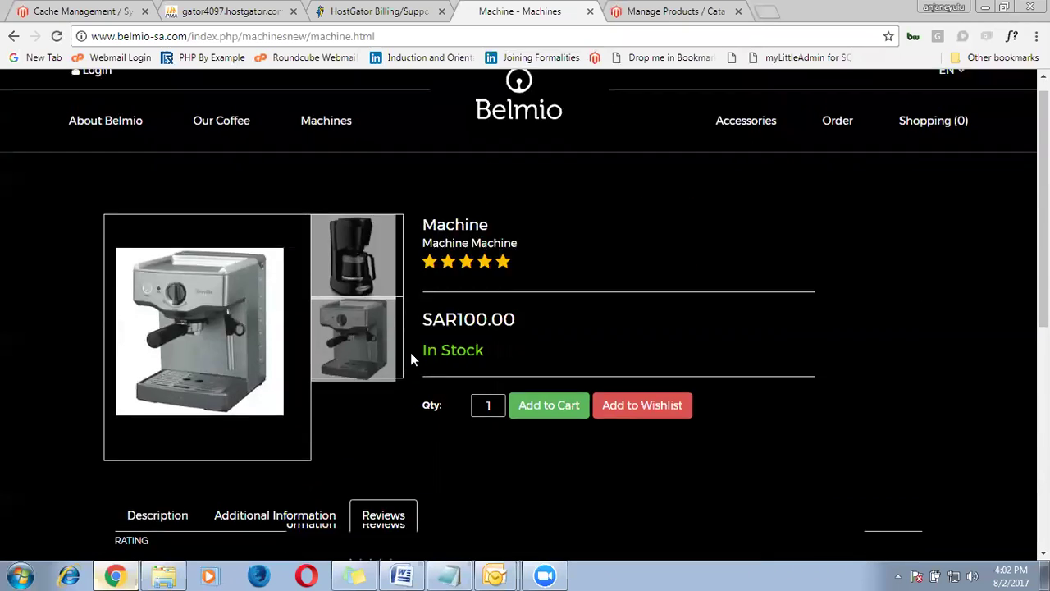
scroll(410, 356, "down", 3)
scroll(412, 360, "down", 1)
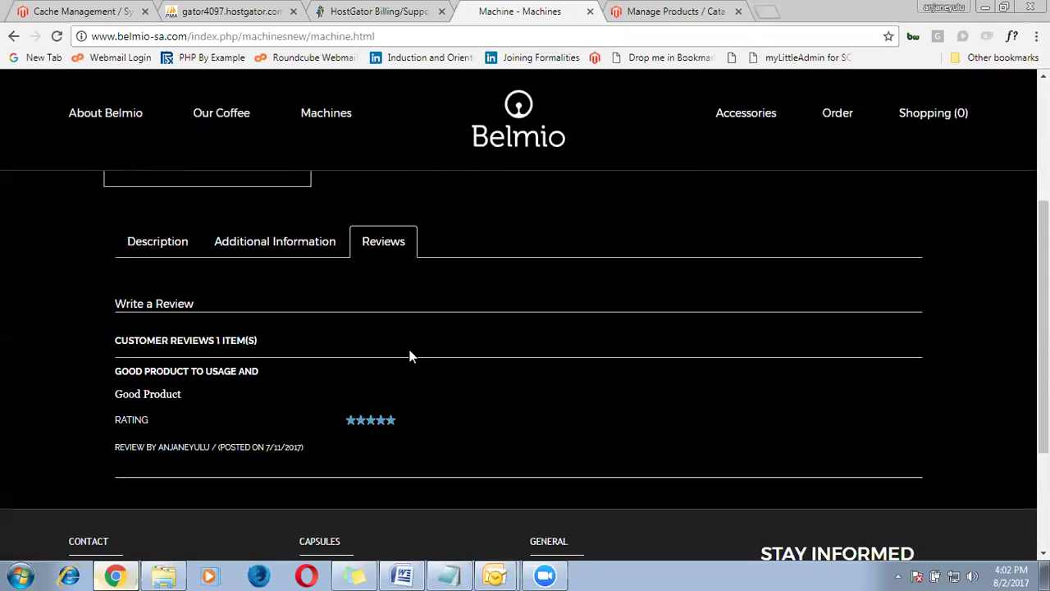
left_click(143, 305)
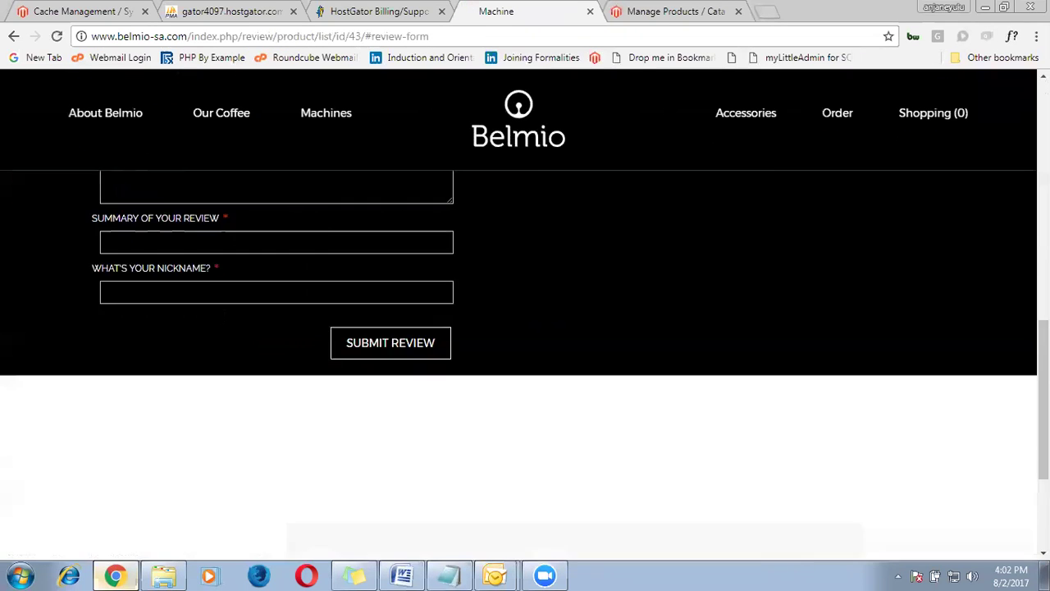
scroll(241, 306, "up", 4)
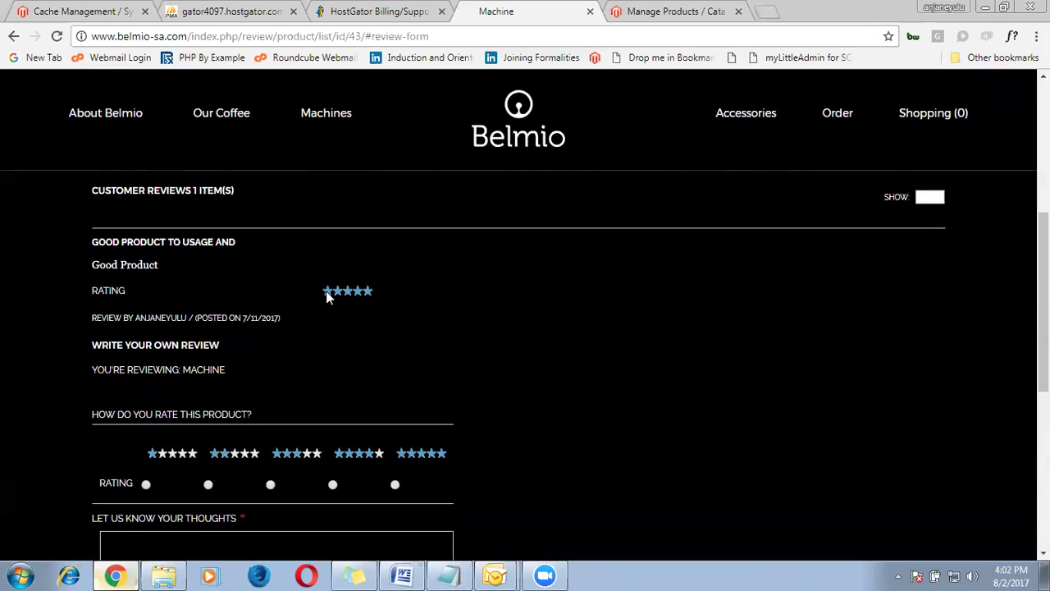
scroll(241, 292, "up", 1)
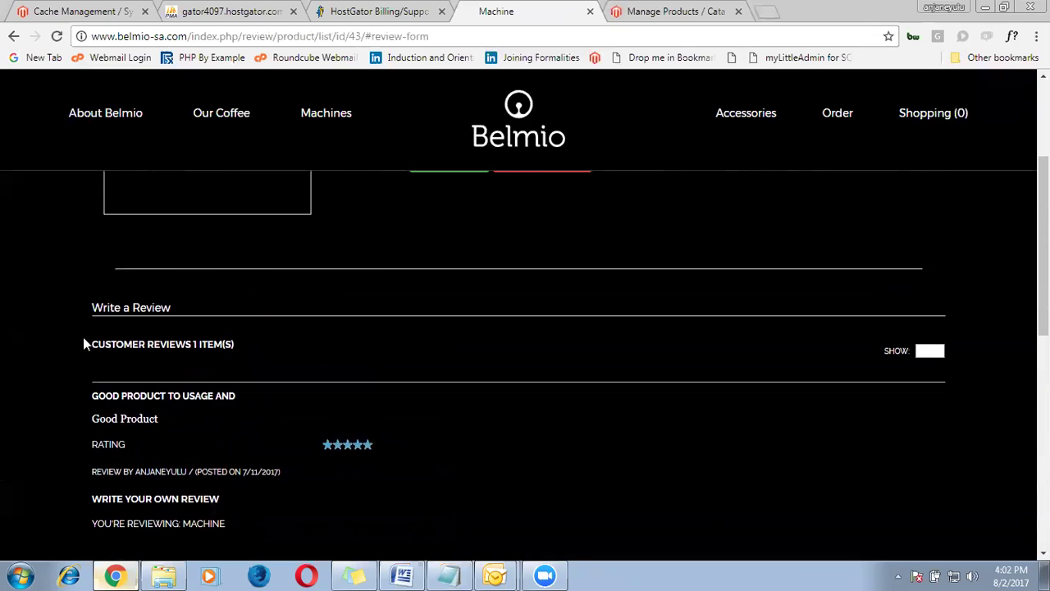
scroll(188, 314, "down", 3)
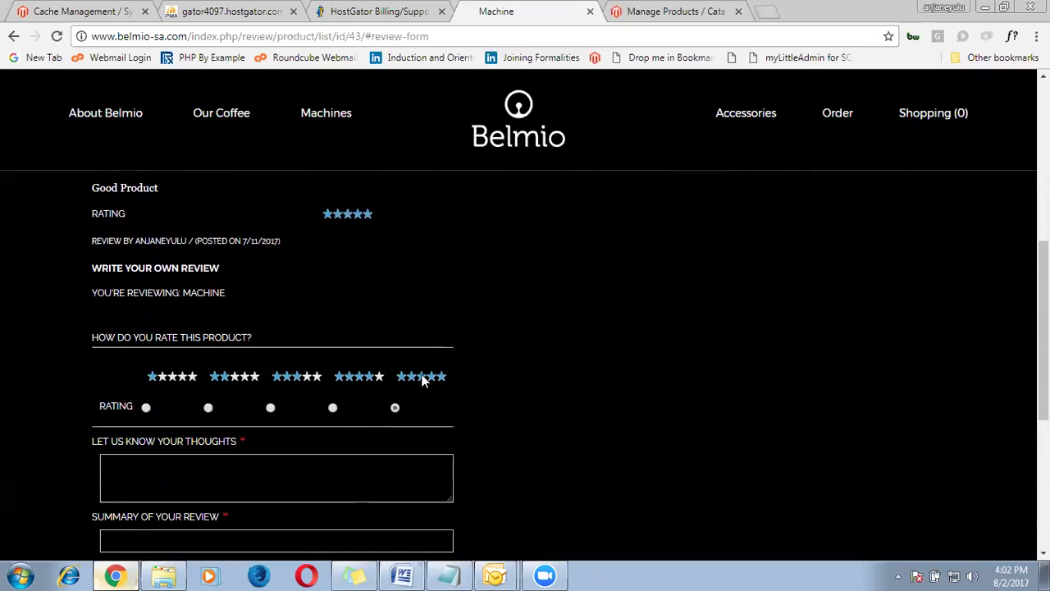
scroll(406, 344, "down", 1)
- Submit a review with text and summary 'Good Prosduct to buy' and the reviewer's nickname
left_click(105, 388)
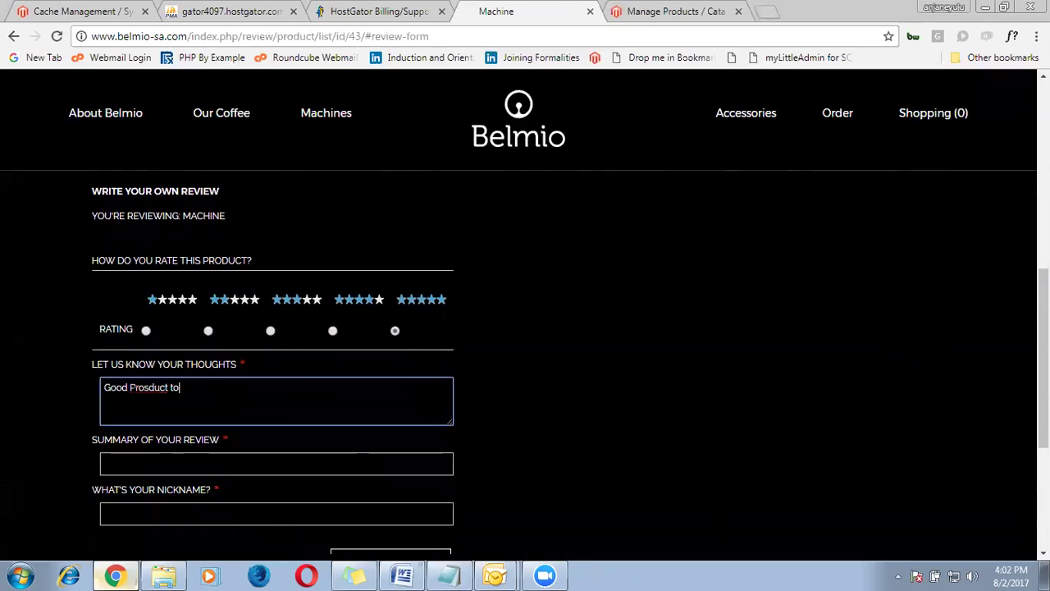
type("Good Prosduct to buy")
key("Tab")
key("shift+Tab")
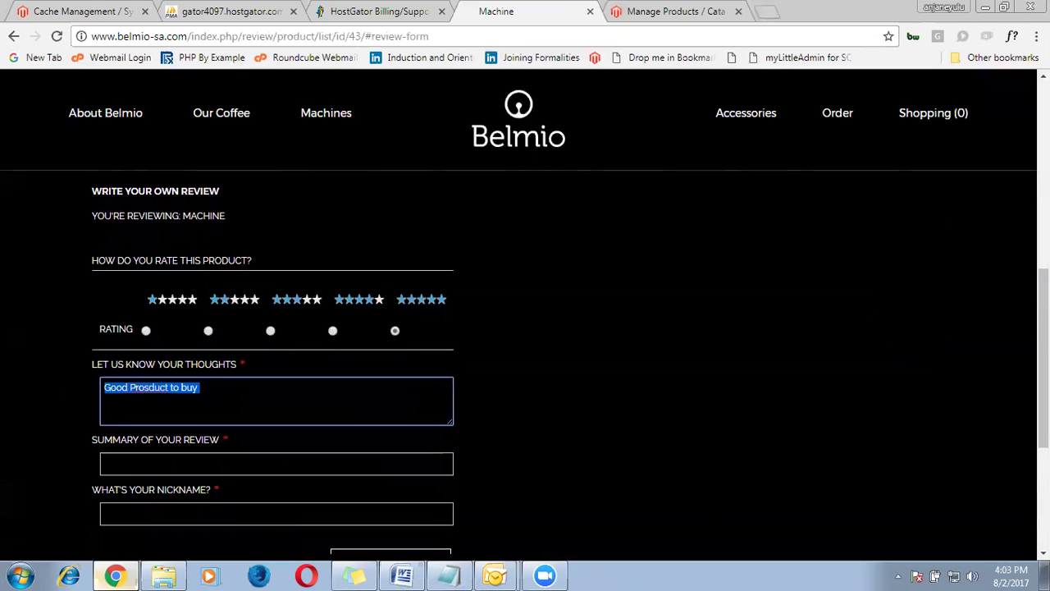
key("ctrl+c")
key("Tab")
key("ctrl+v")
key("Tab")
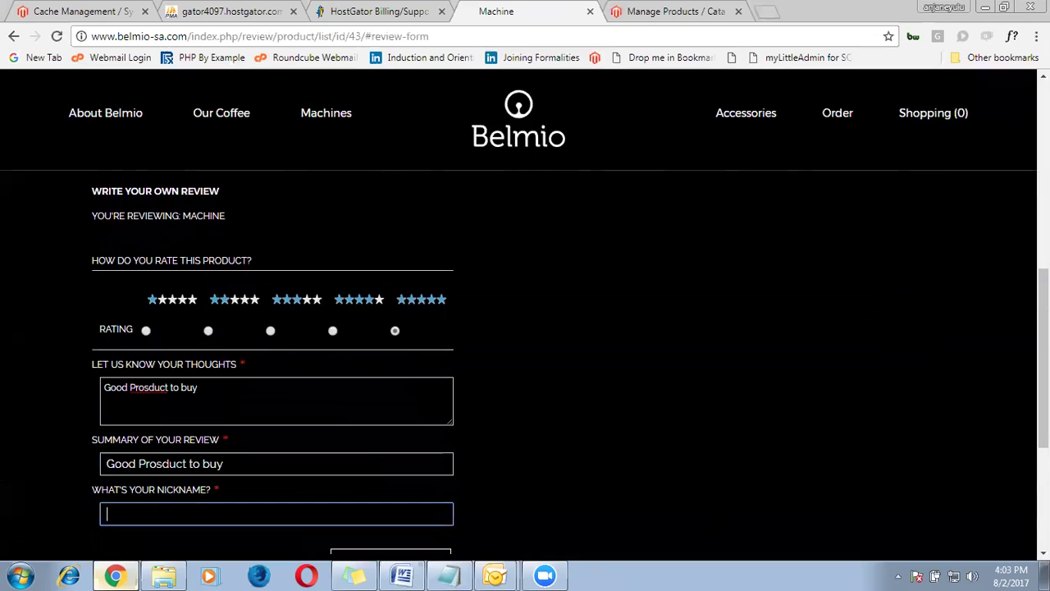
type("anjan")
left_click(157, 535)
scroll(468, 310, "down", 3)
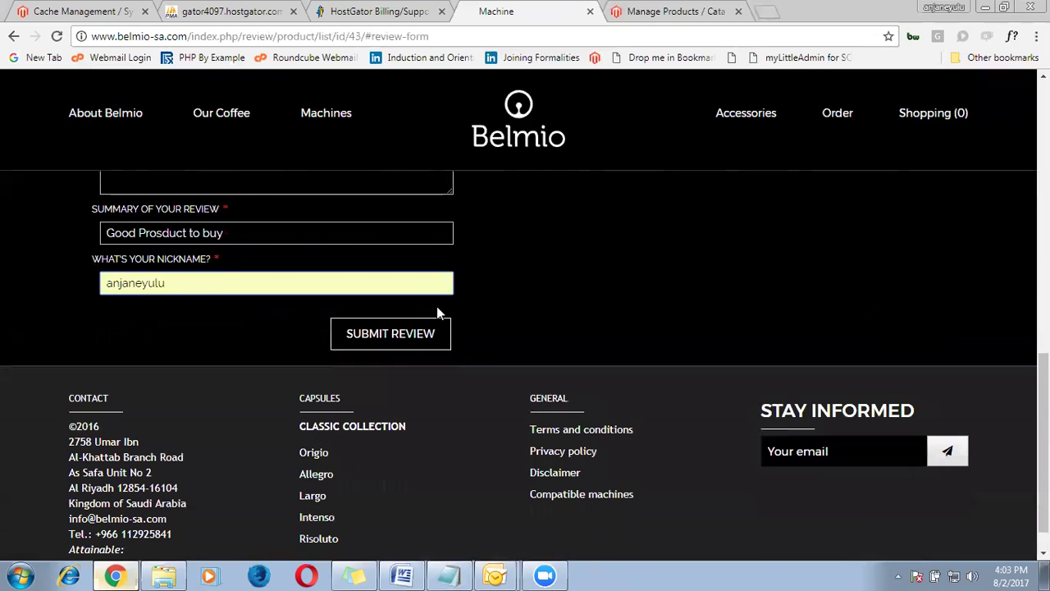
left_click(399, 336)
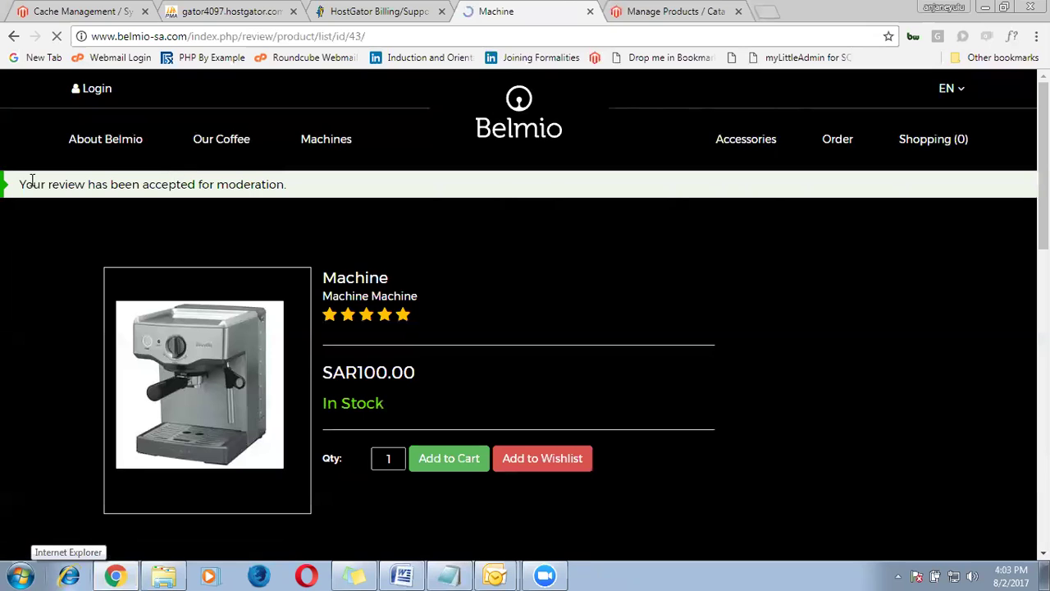
- Check the confirmation that the review awaits moderation, then return to the admin
left_click_drag(32, 180, 247, 185)
double_click(247, 186)
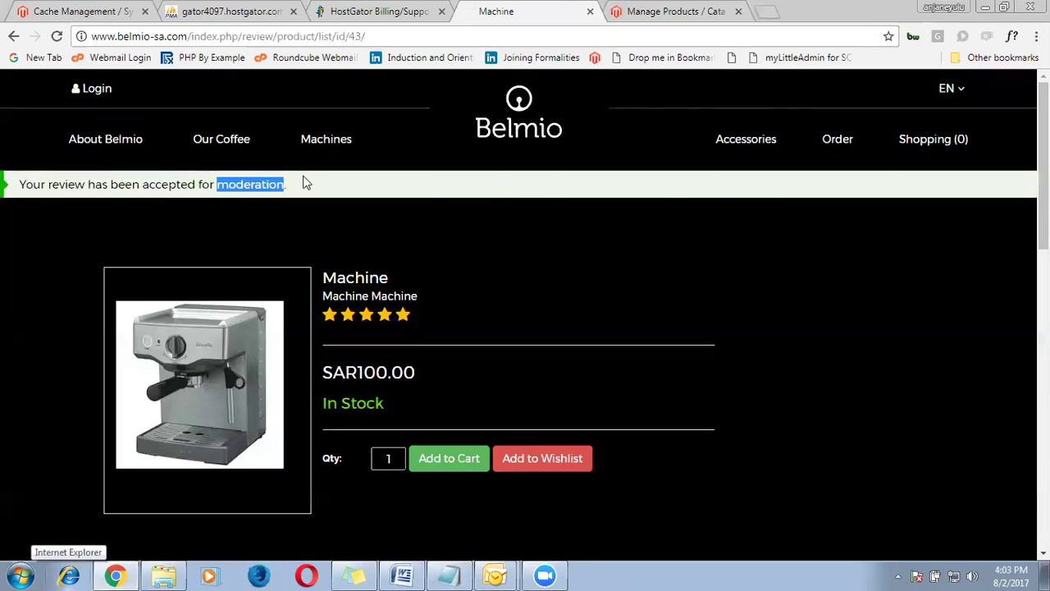
left_click(656, 13)
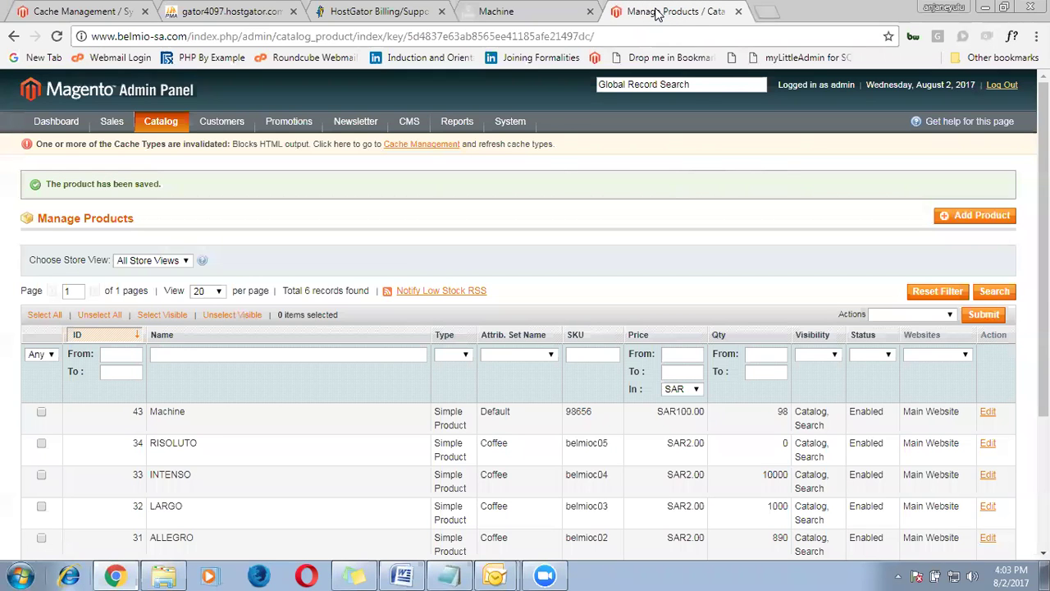
- Go to Catalog > Reviews and Ratings > Pending Reviews and open the Machine review
mouse_move(161, 124)
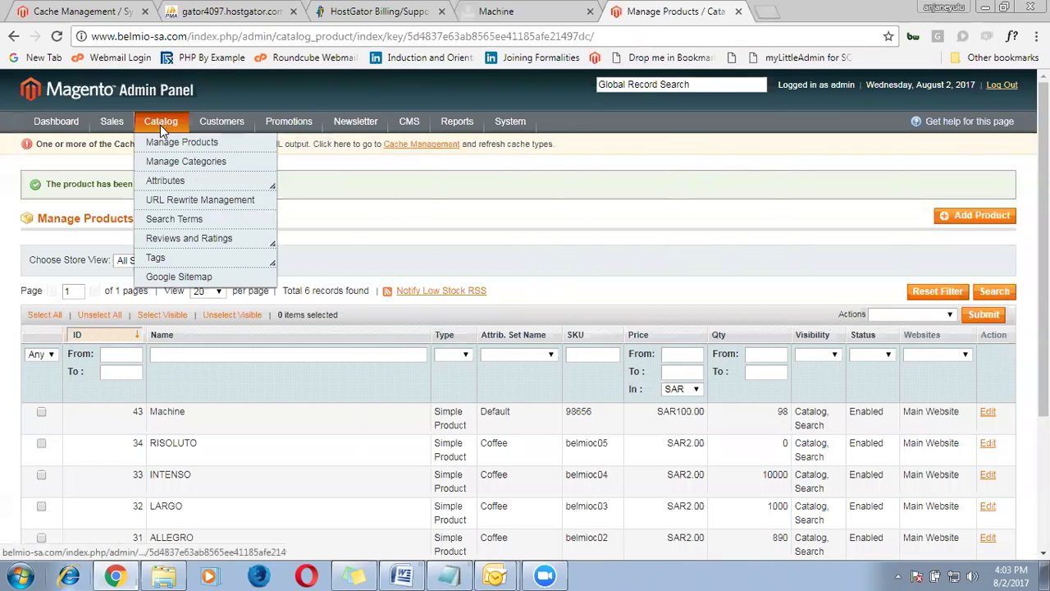
mouse_move(167, 190)
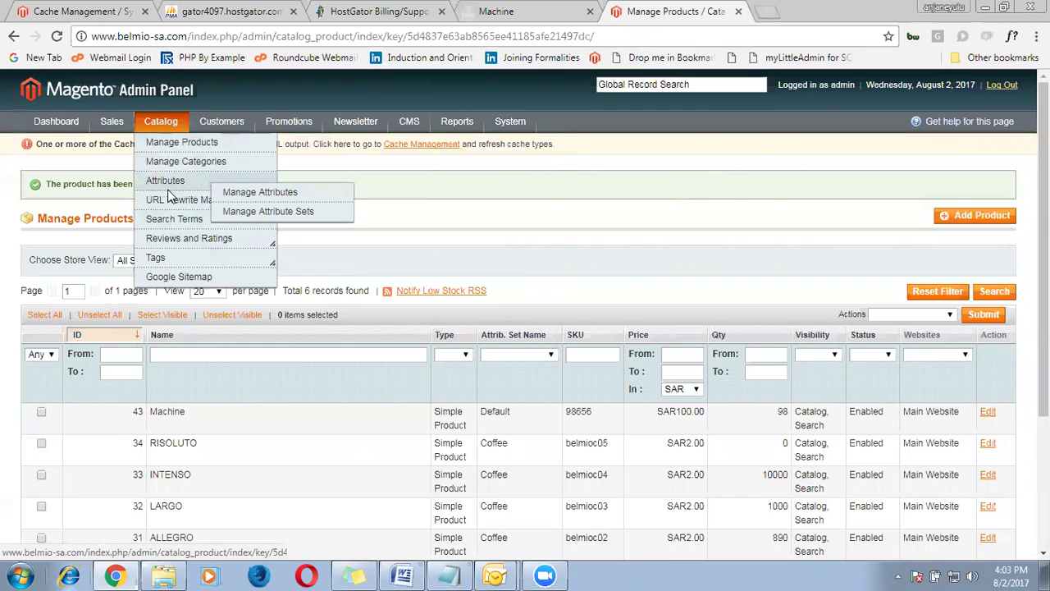
mouse_move(175, 238)
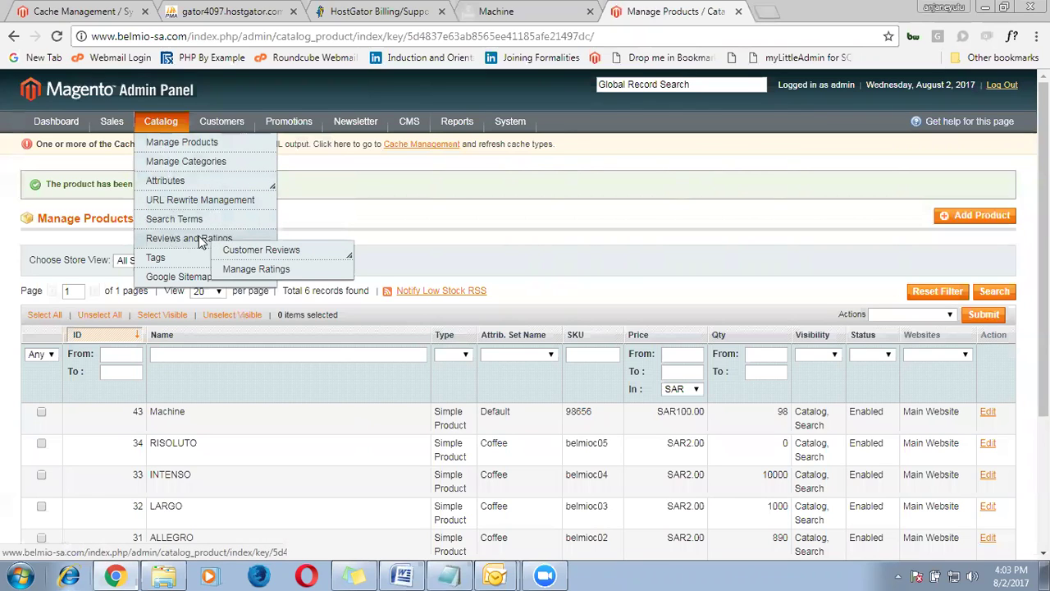
mouse_move(228, 253)
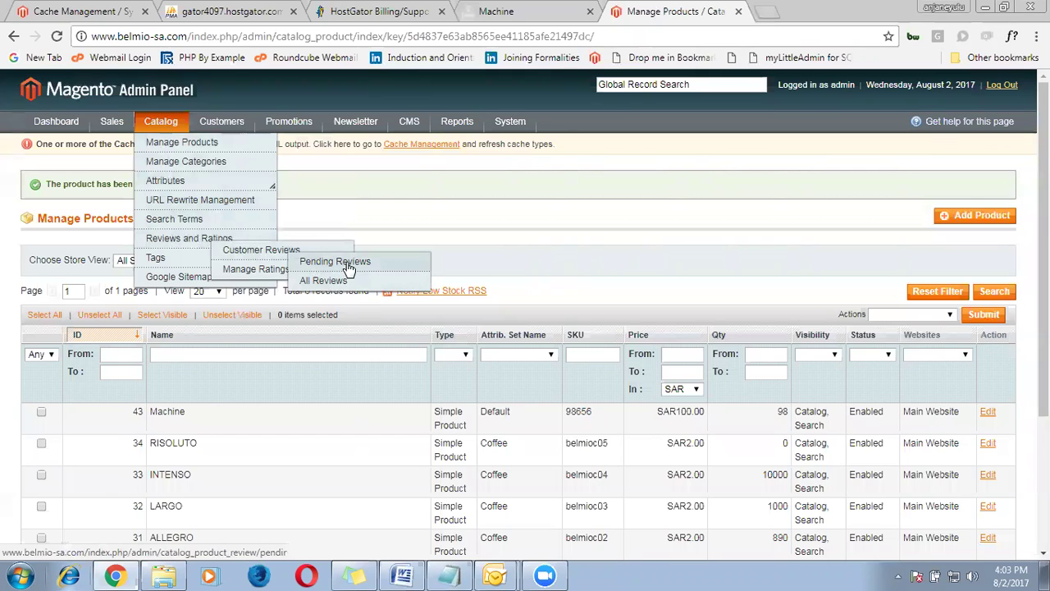
left_click(359, 277)
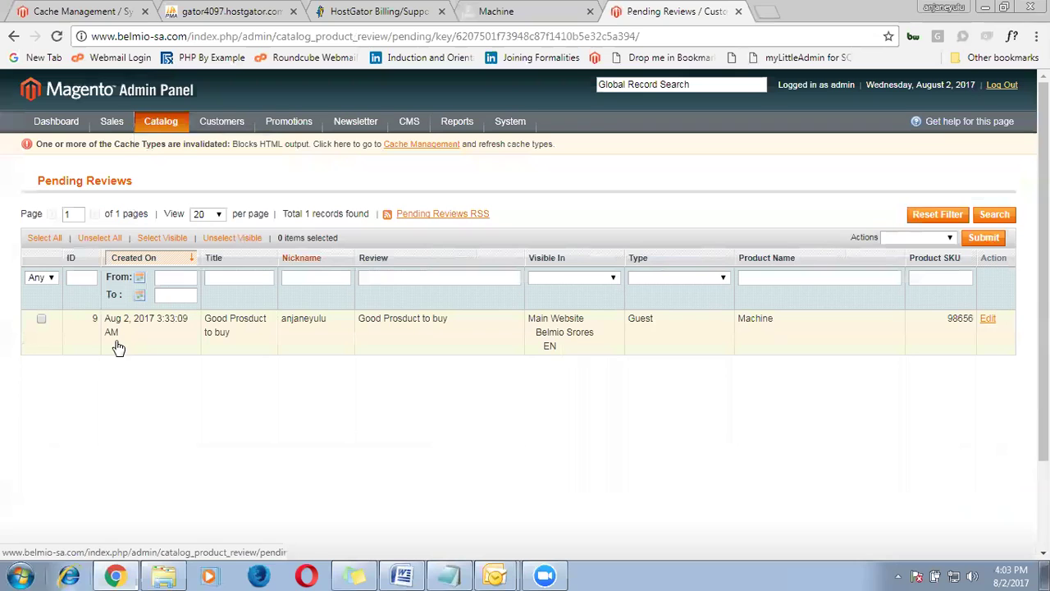
left_click(397, 352)
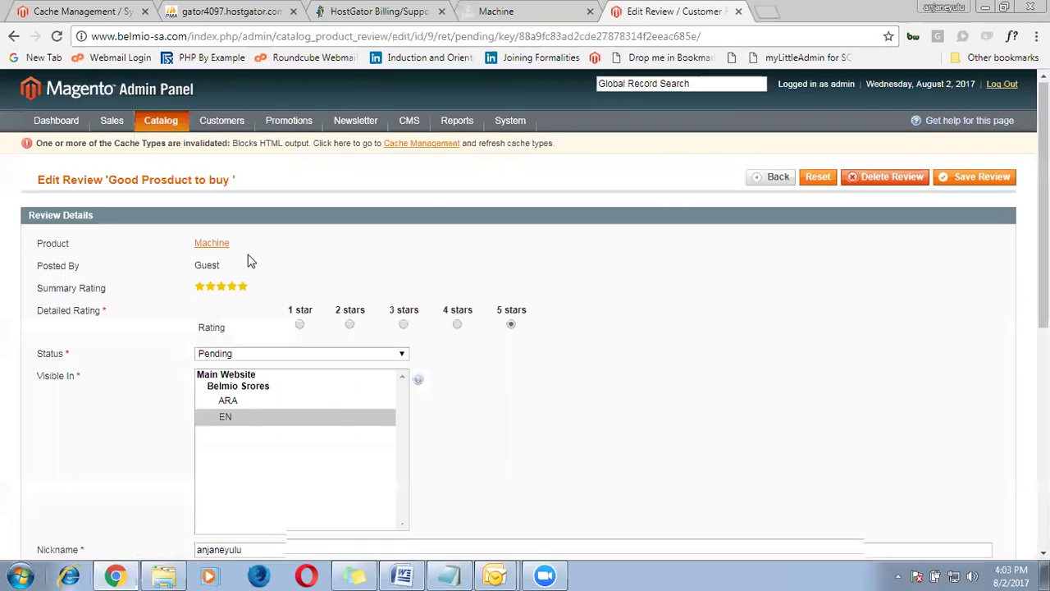
- Inspect the review's Posted By value and other details
scroll(312, 246, "down", 2)
scroll(311, 247, "down", 3)
scroll(307, 241, "up", 5)
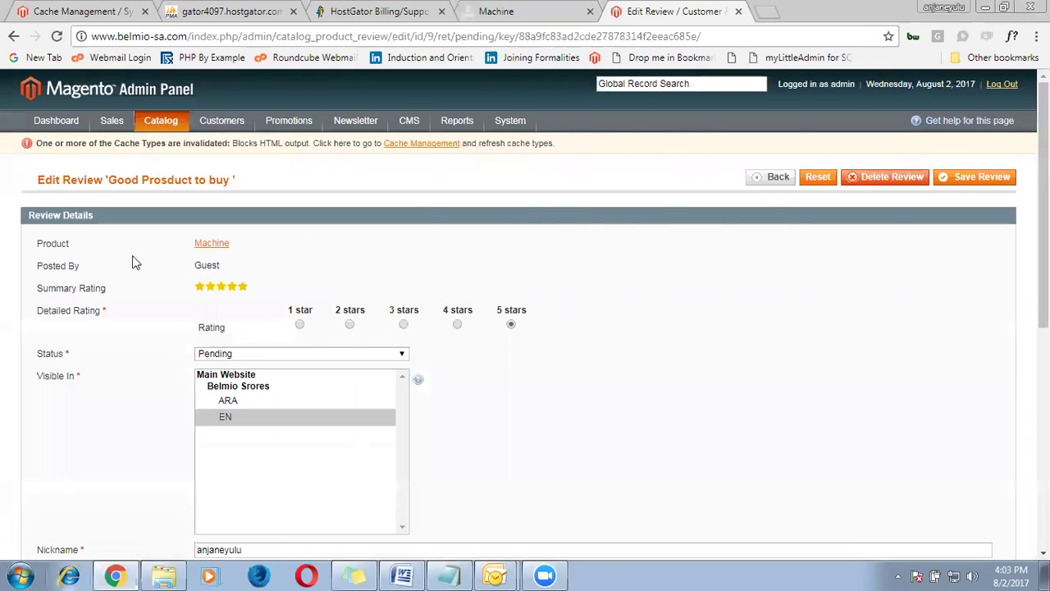
mouse_move(197, 265)
left_mouse_down()
mouse_move(222, 269)
mouse_move(194, 267)
left_mouse_up()
scroll(193, 268, "down", 3)
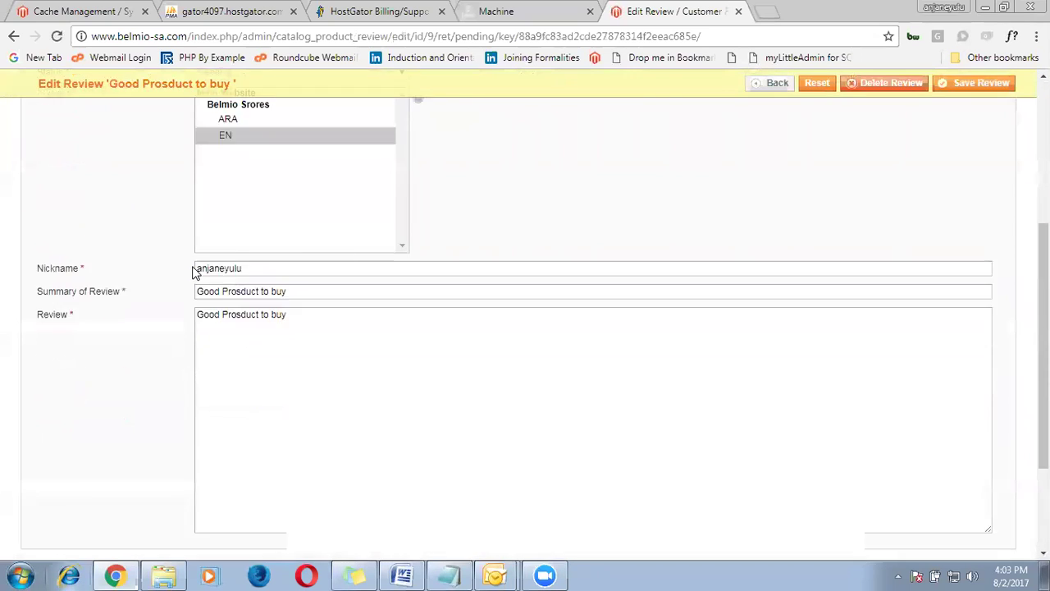
scroll(193, 267, "up", 3)
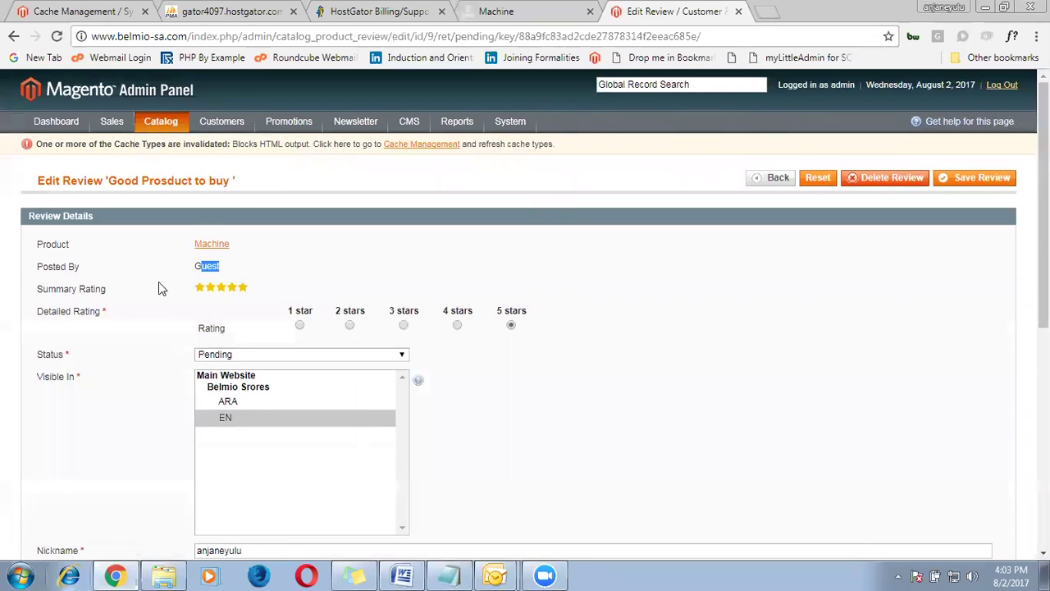
left_click_drag(208, 267, 173, 280)
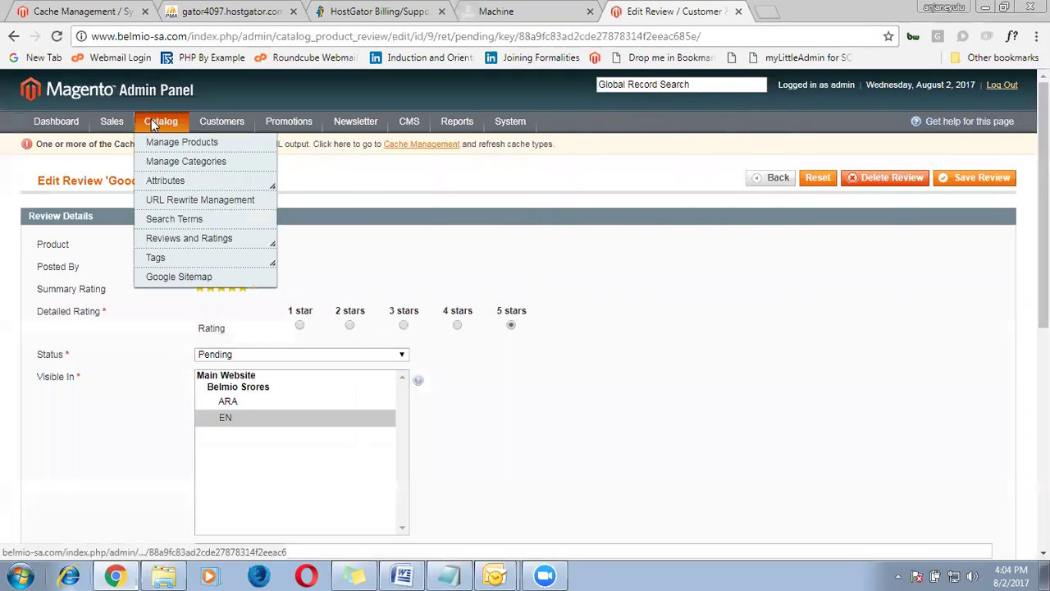
- Save the Machine review and update its status to Approved
left_click(976, 181)
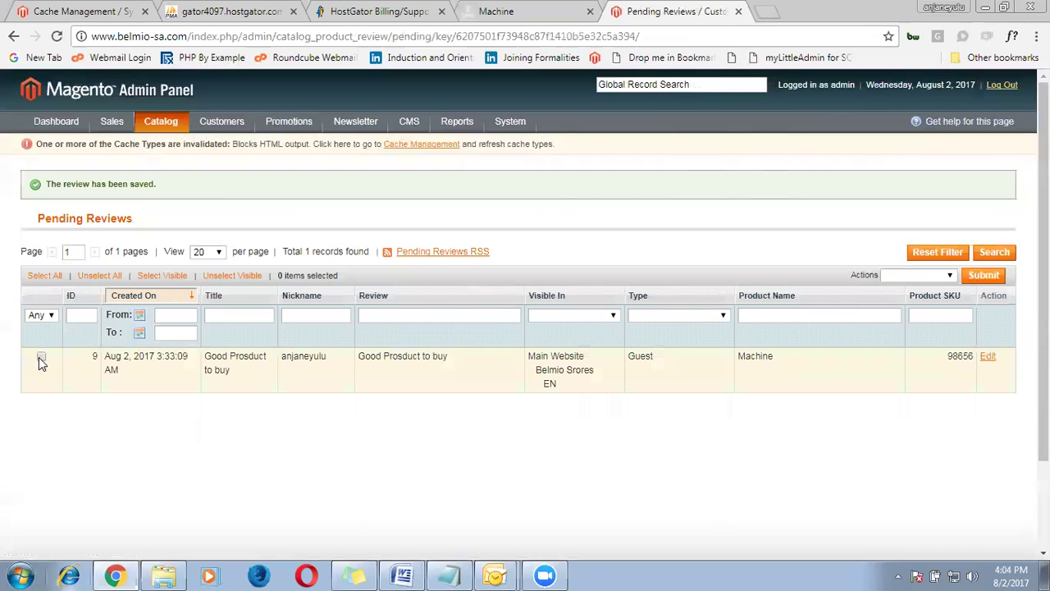
left_click(39, 360)
left_click(931, 275)
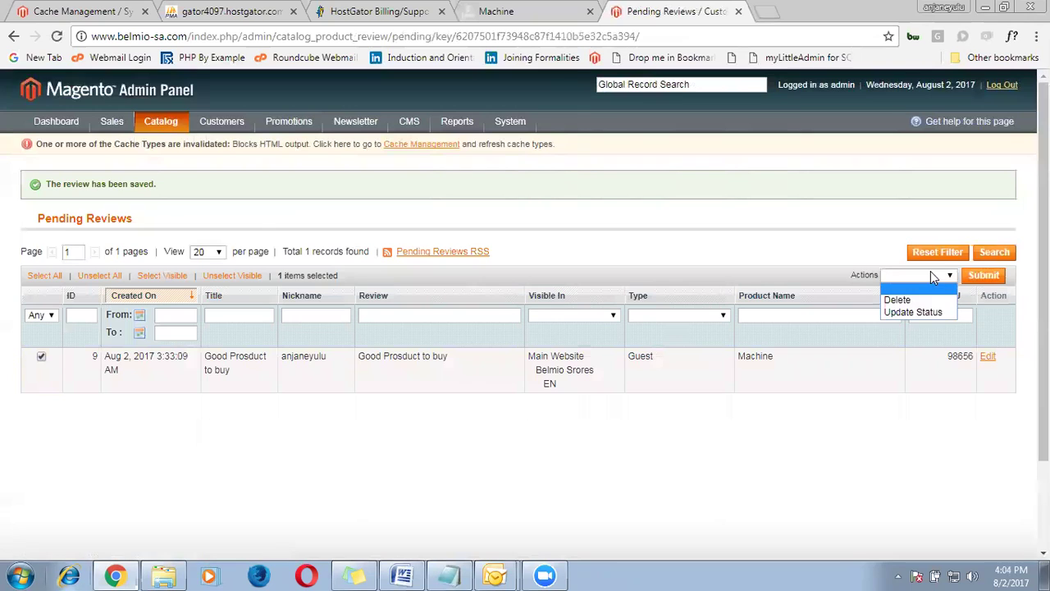
left_click(909, 313)
left_click(901, 276)
left_click(905, 301)
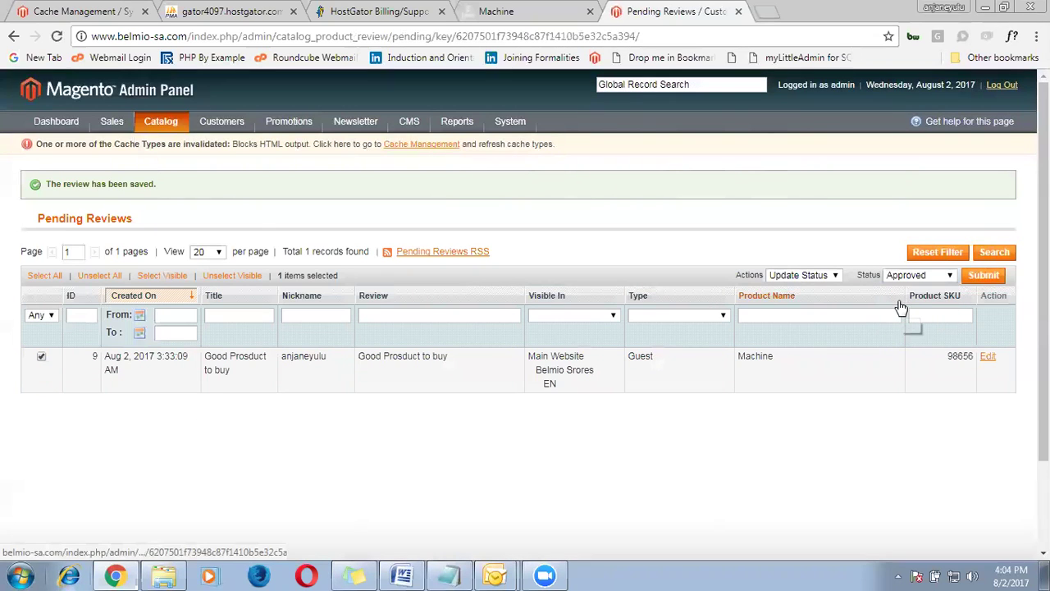
left_click(983, 275)
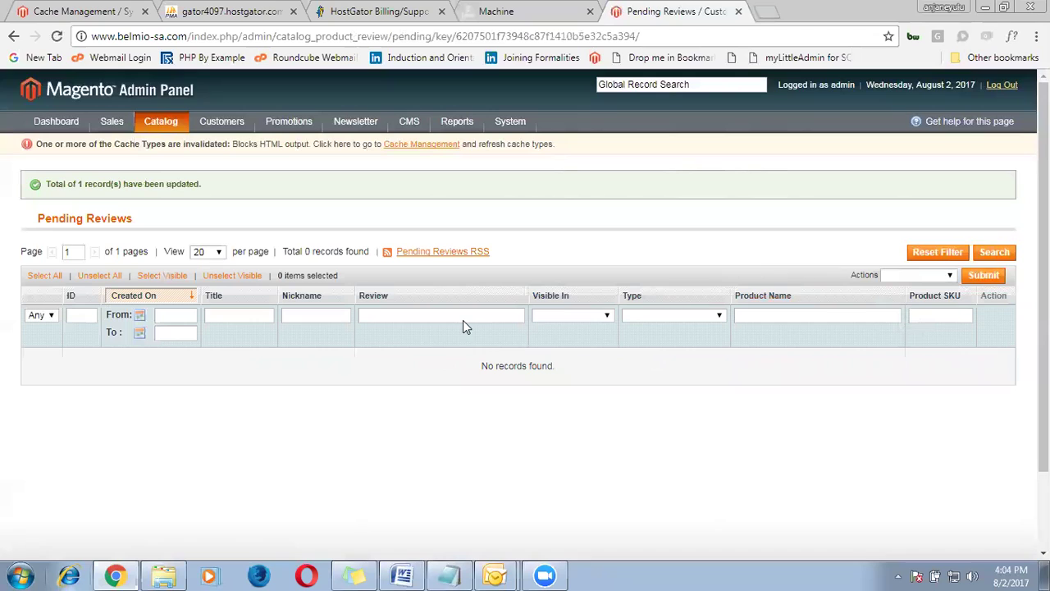
- Confirm no pending reviews remain, open All Reviews, and go to the storefront Machine page
left_click_drag(463, 370, 588, 368)
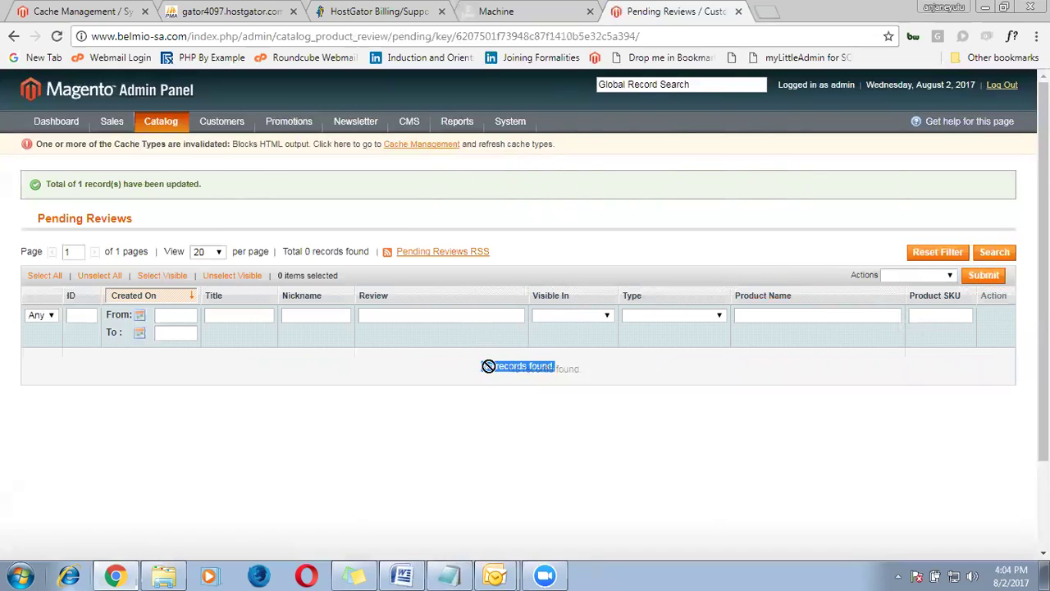
mouse_move(169, 130)
mouse_move(261, 250)
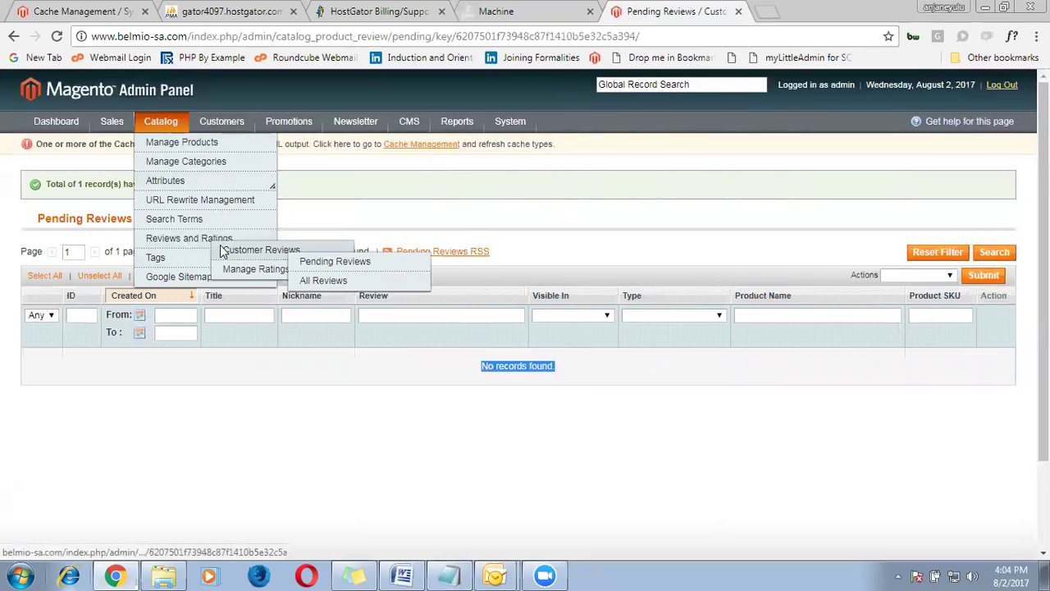
left_click(311, 280)
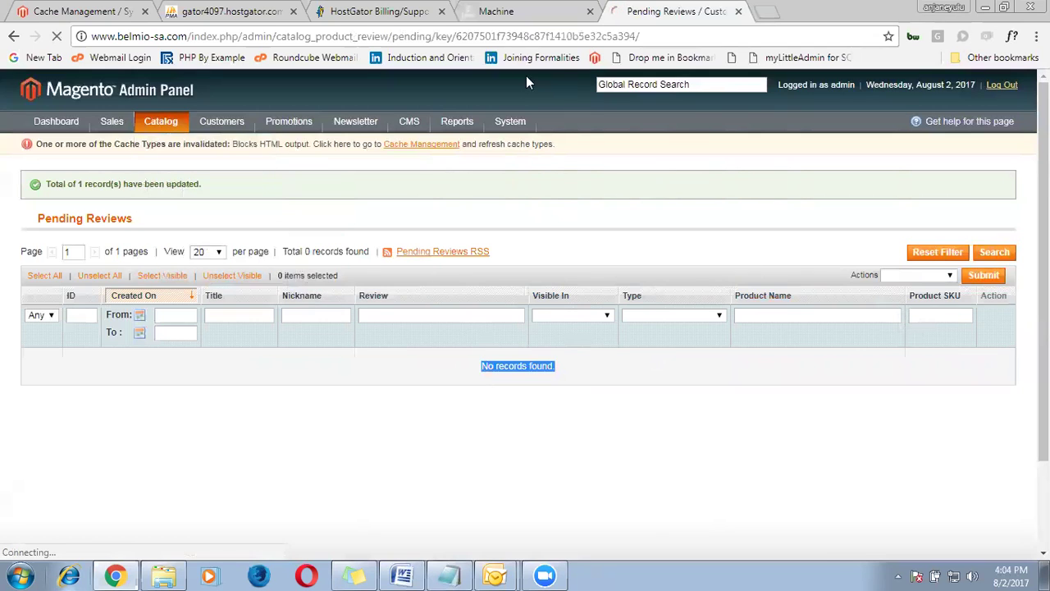
left_click(504, 12)
- Reload the Machine page and check both listed customer reviews and their author lines
left_click(57, 36)
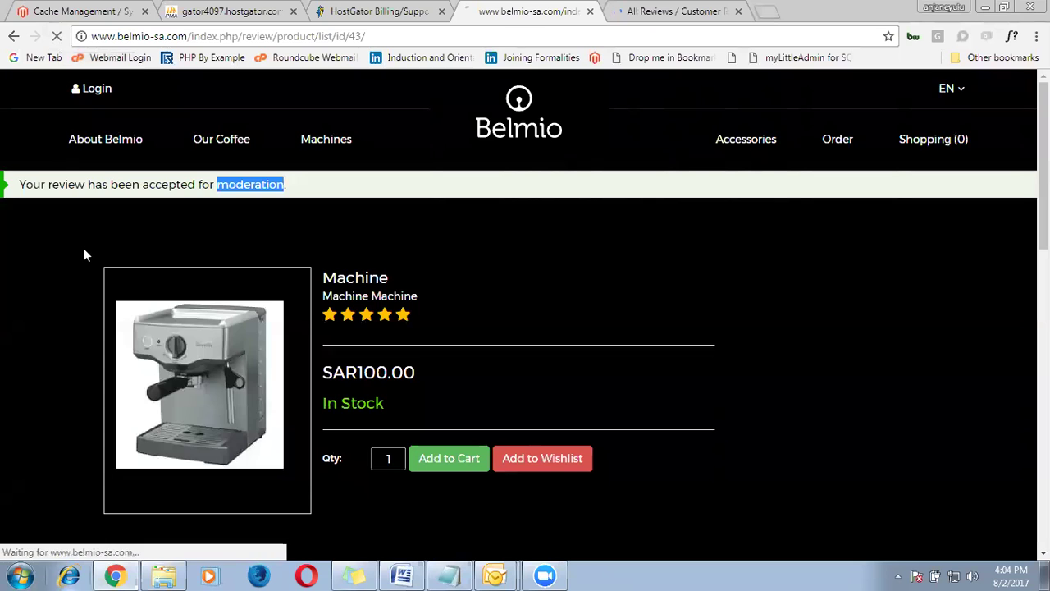
scroll(50, 222, "down", 5)
scroll(33, 227, "down", 10)
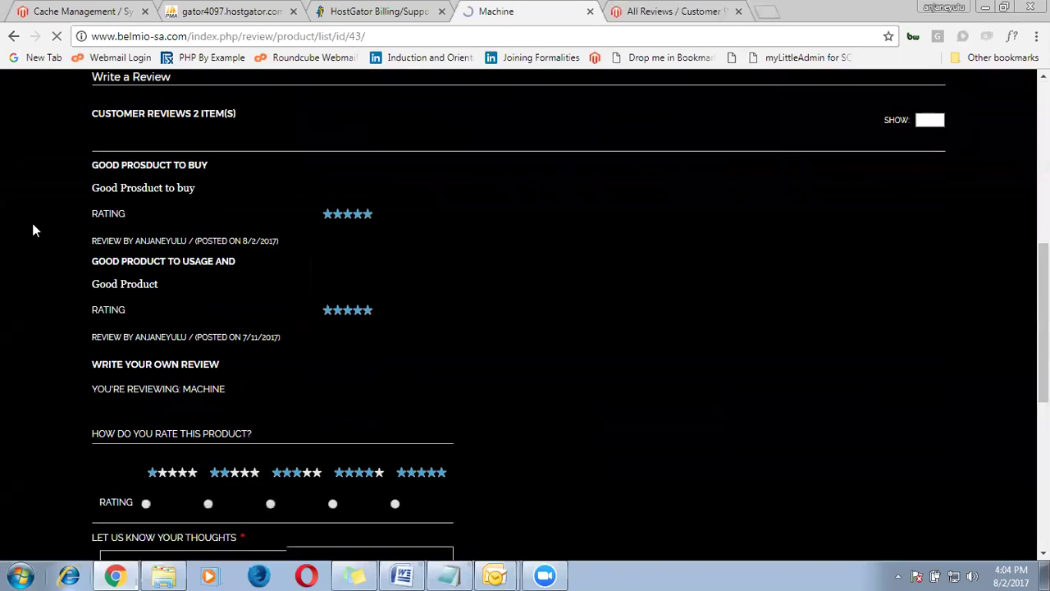
scroll(46, 270, "up", 3)
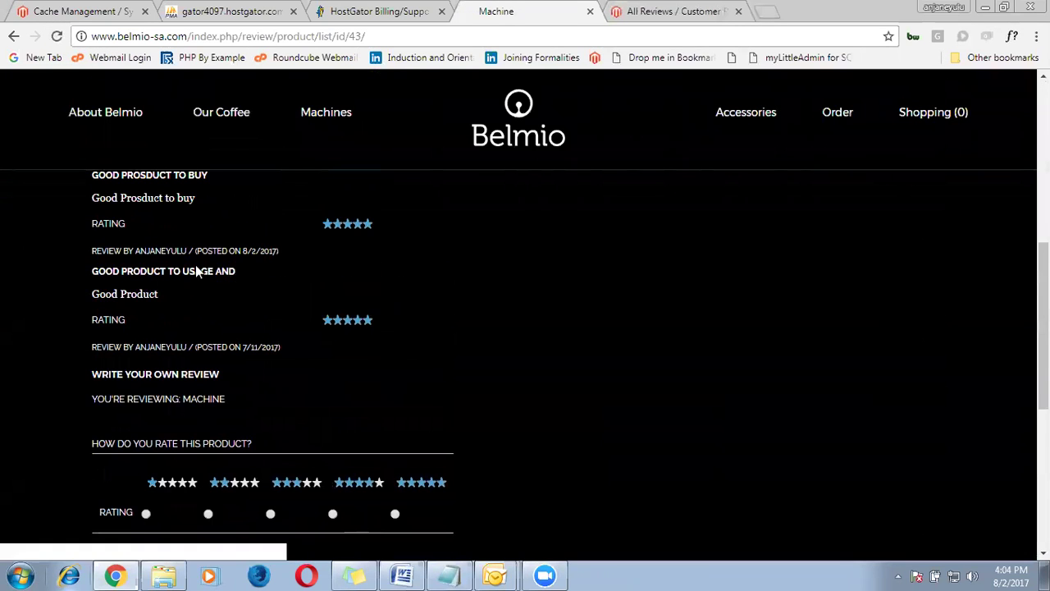
left_click_drag(98, 294, 190, 303)
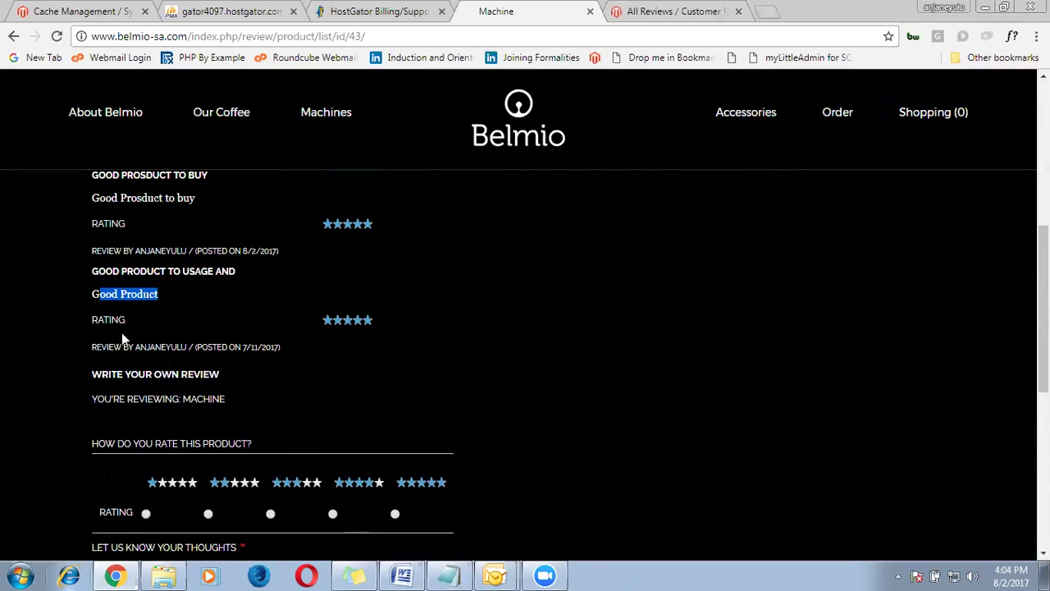
left_click_drag(280, 251, 96, 251)
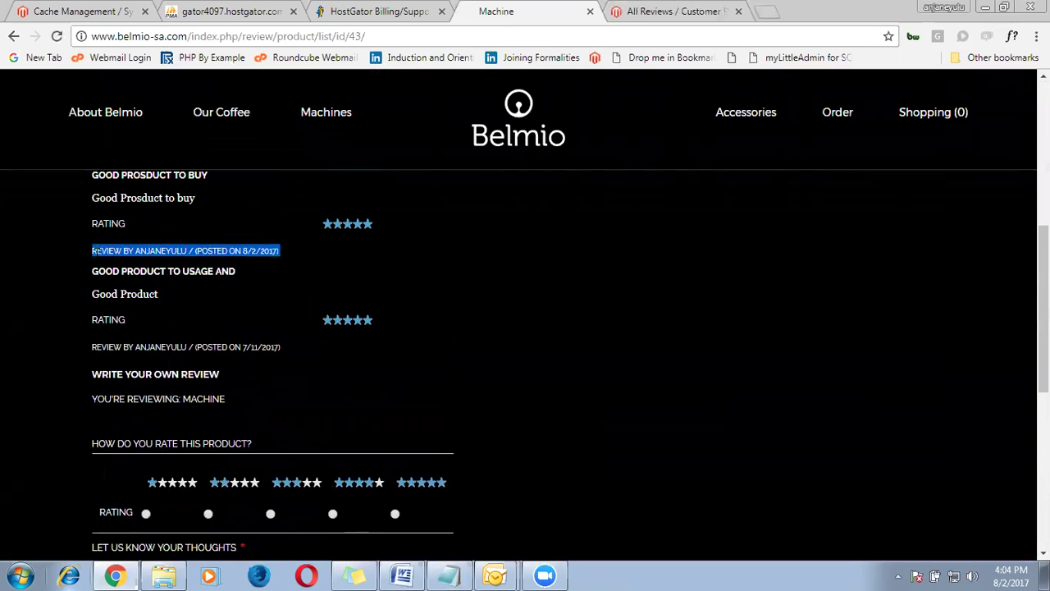
left_click(149, 250)
double_click(160, 250)
double_click(211, 250)
triple_click(279, 251)
scroll(453, 258, "up", 6)
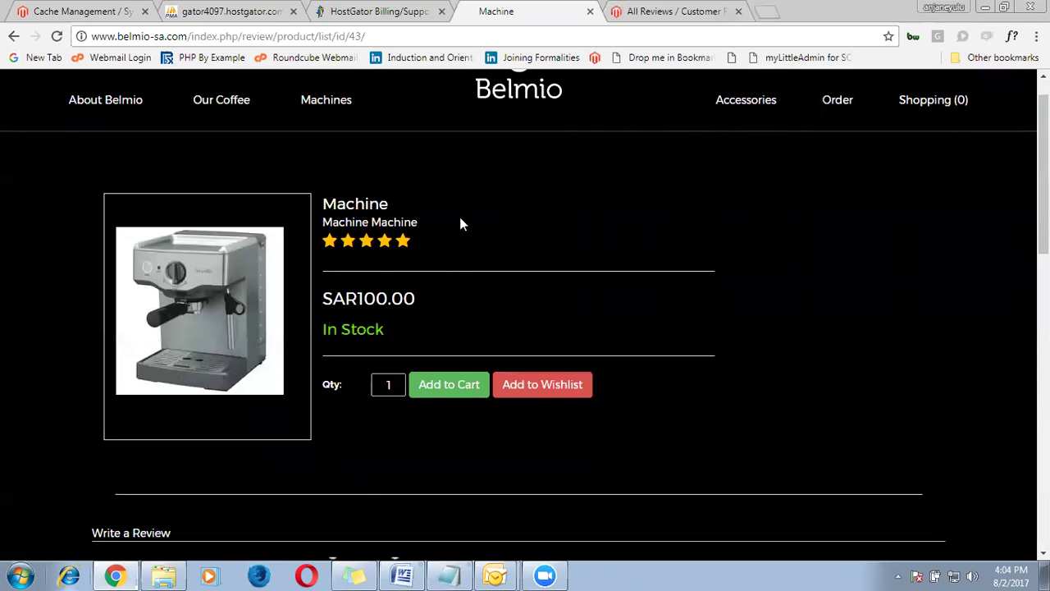
left_click(671, 12)
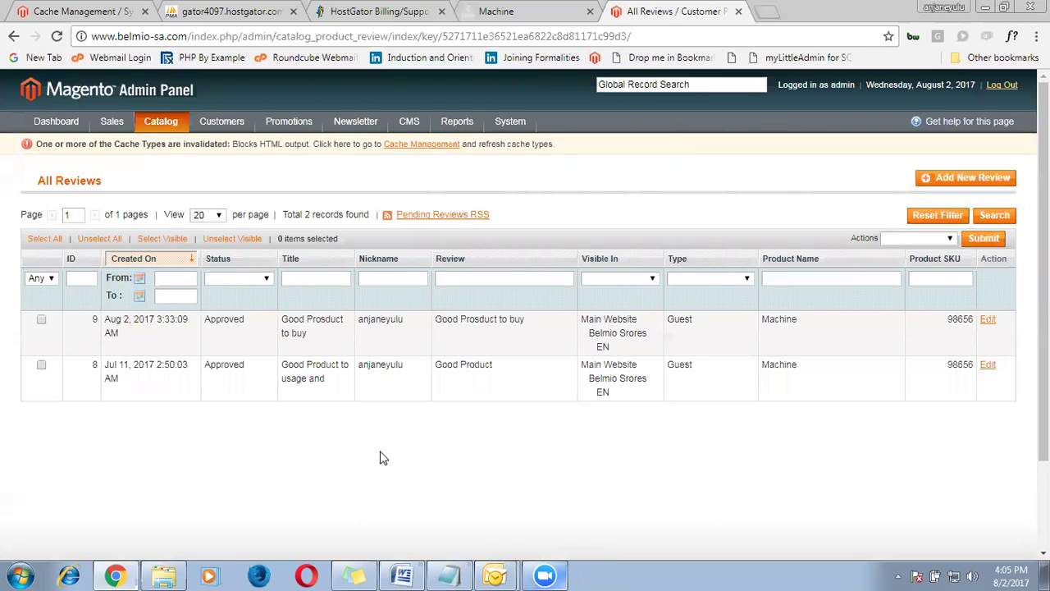
- Browse the Catalog > Reviews and Ratings menu from the All Reviews list
mouse_move(155, 121)
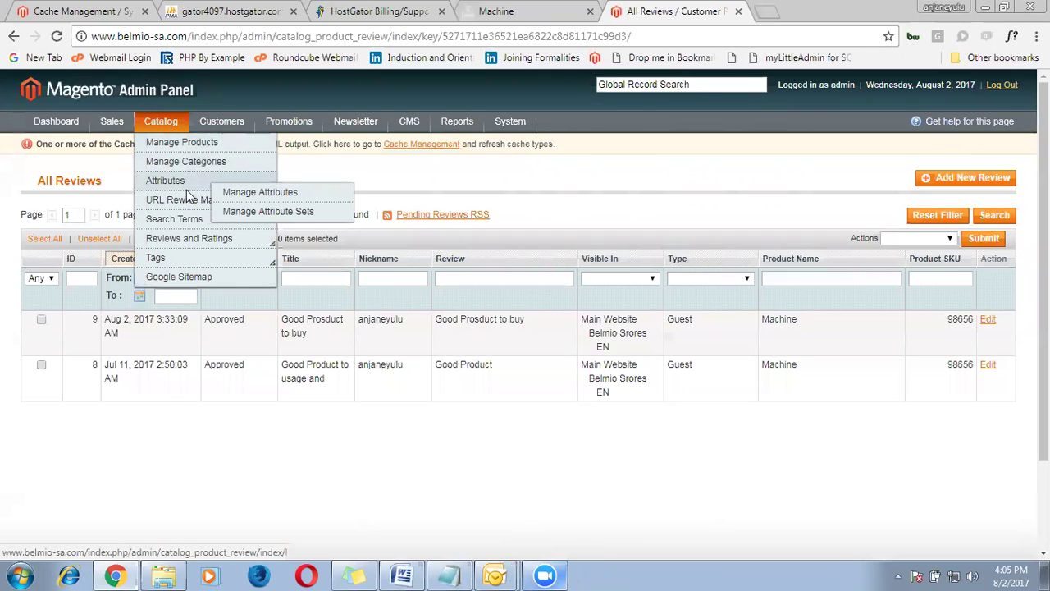
mouse_move(205, 238)
mouse_move(263, 254)
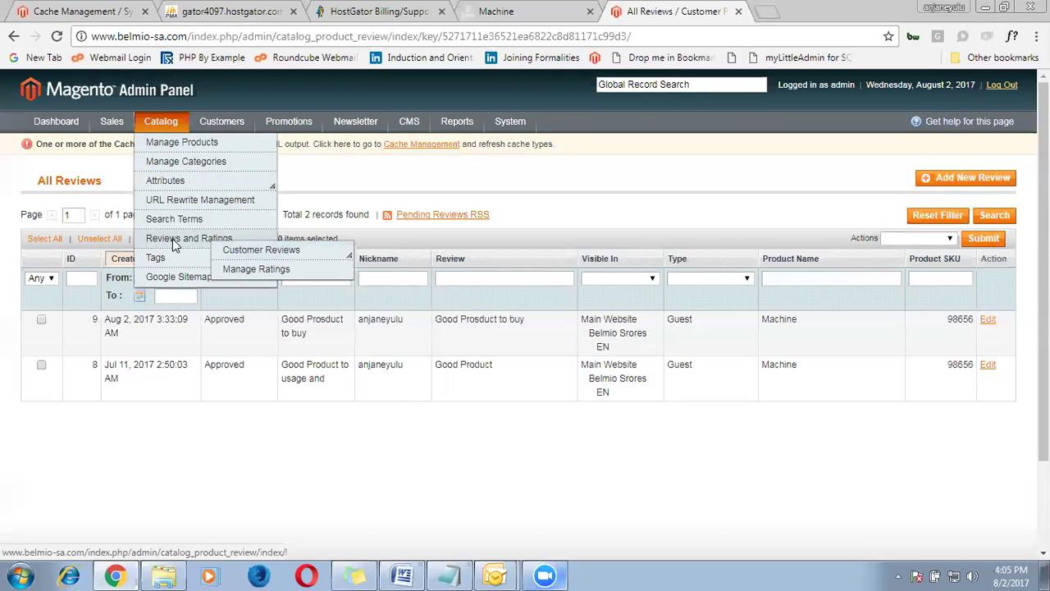
mouse_move(215, 132)
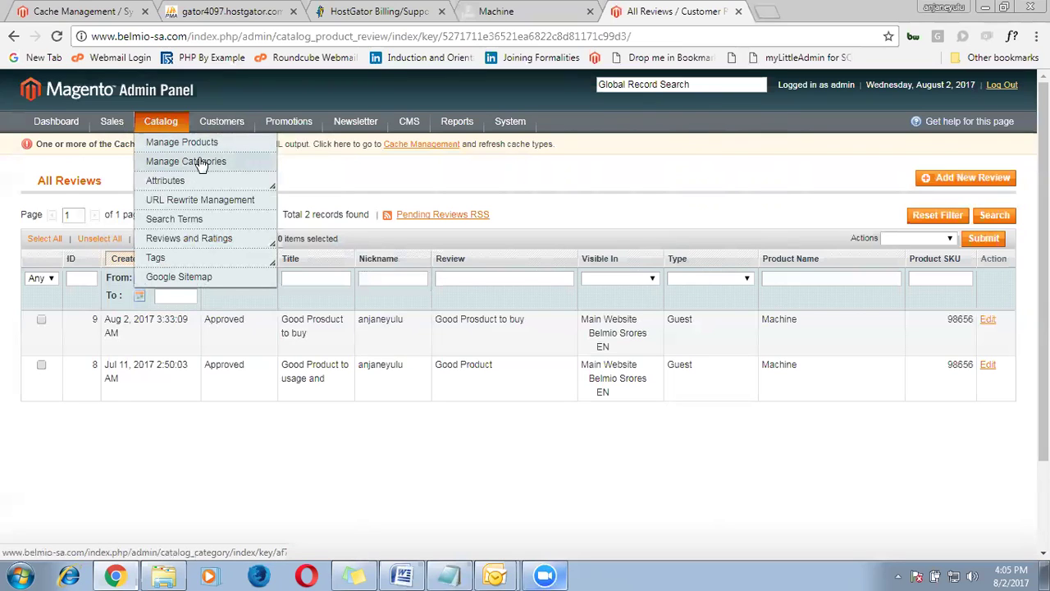
mouse_move(196, 177)
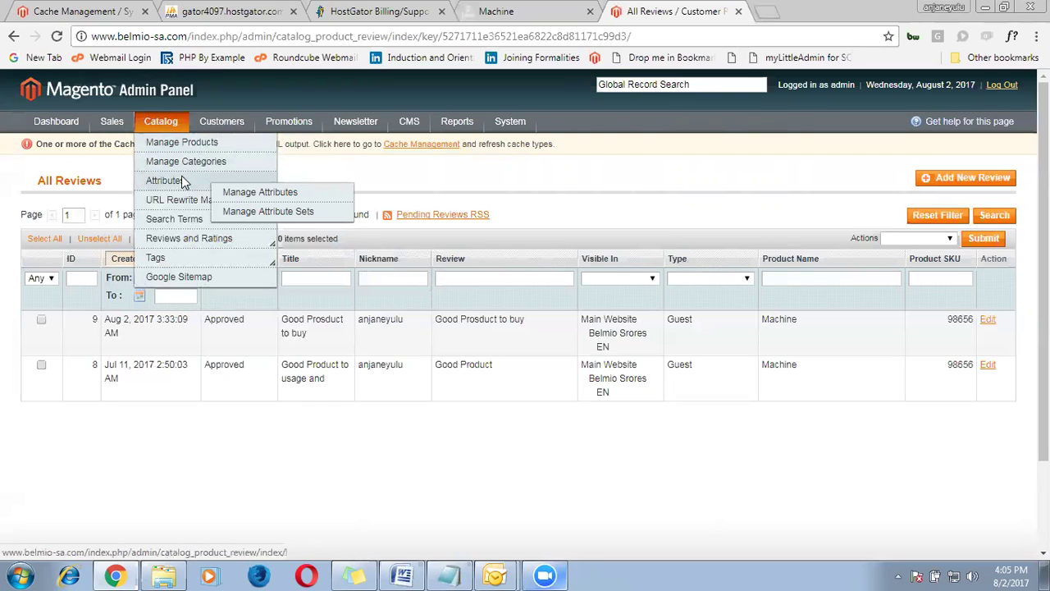
mouse_move(156, 244)
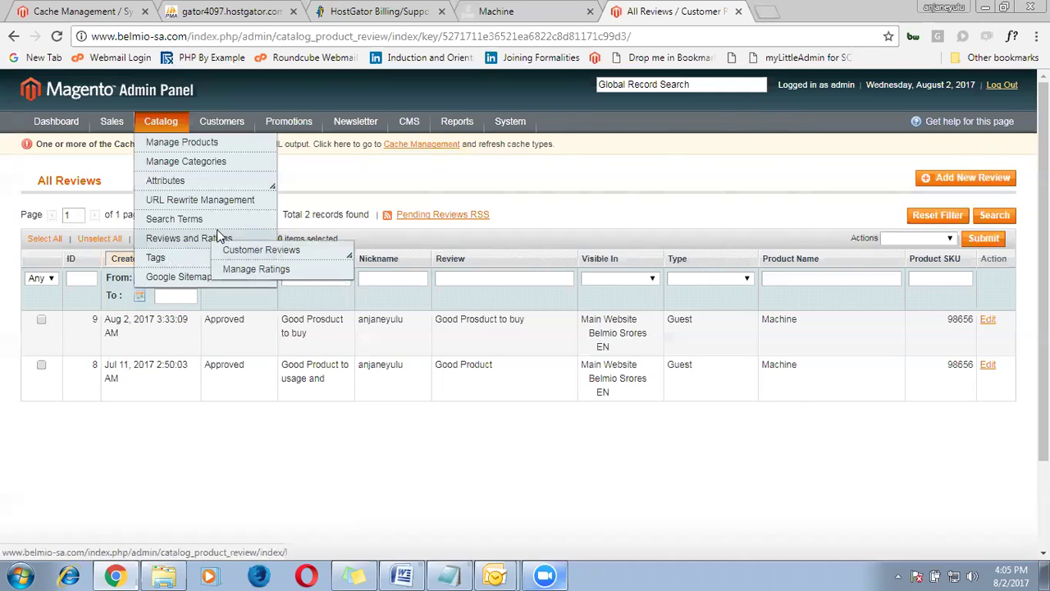
- Open the Manage Ratings list and scroll through the storefront Machine page
left_click(268, 267)
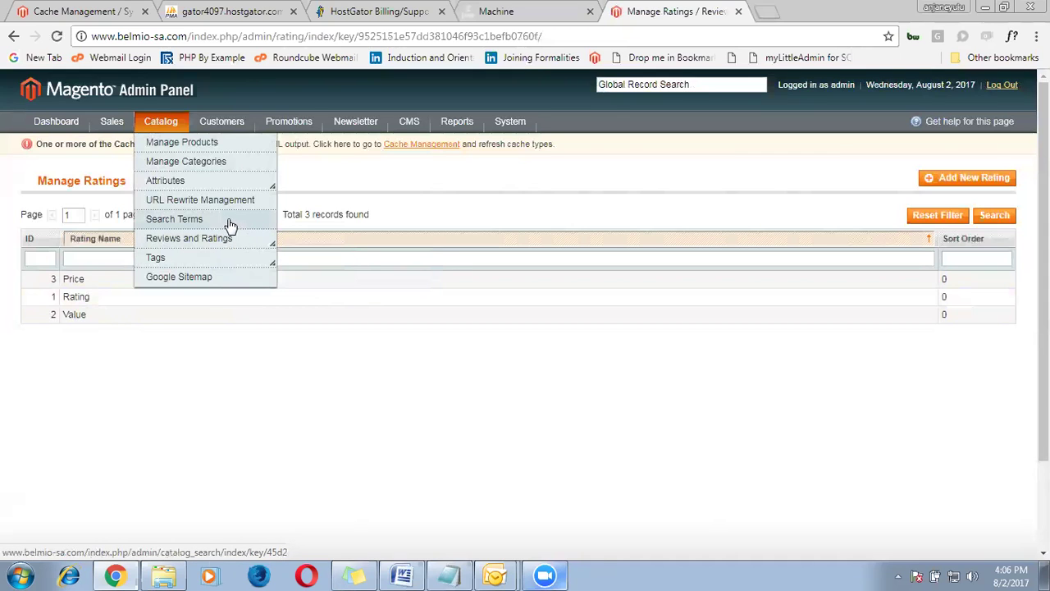
left_click(510, 11)
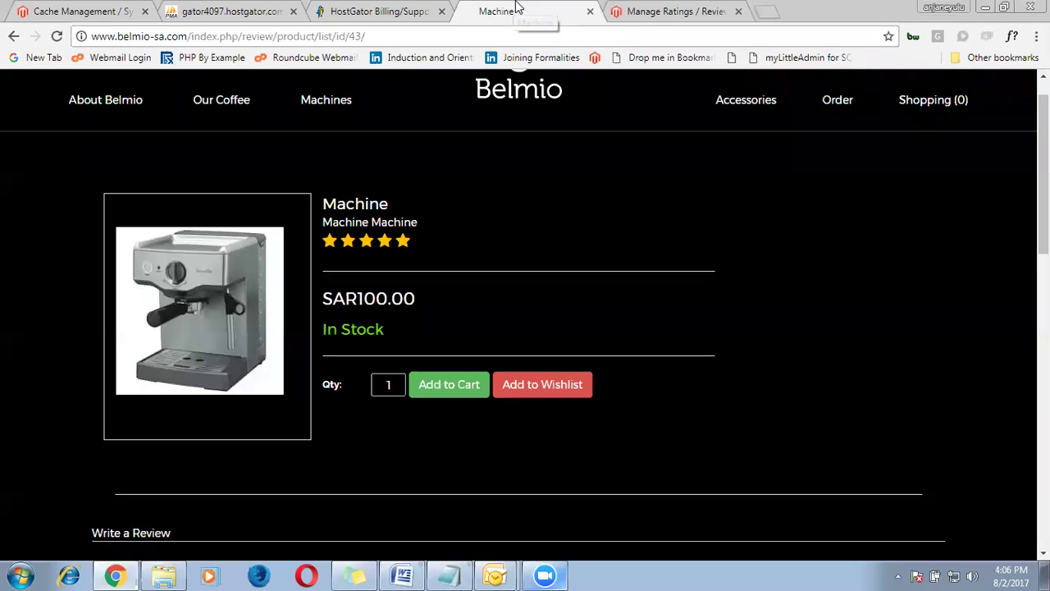
scroll(287, 225, "down", 6)
scroll(287, 235, "down", 2)
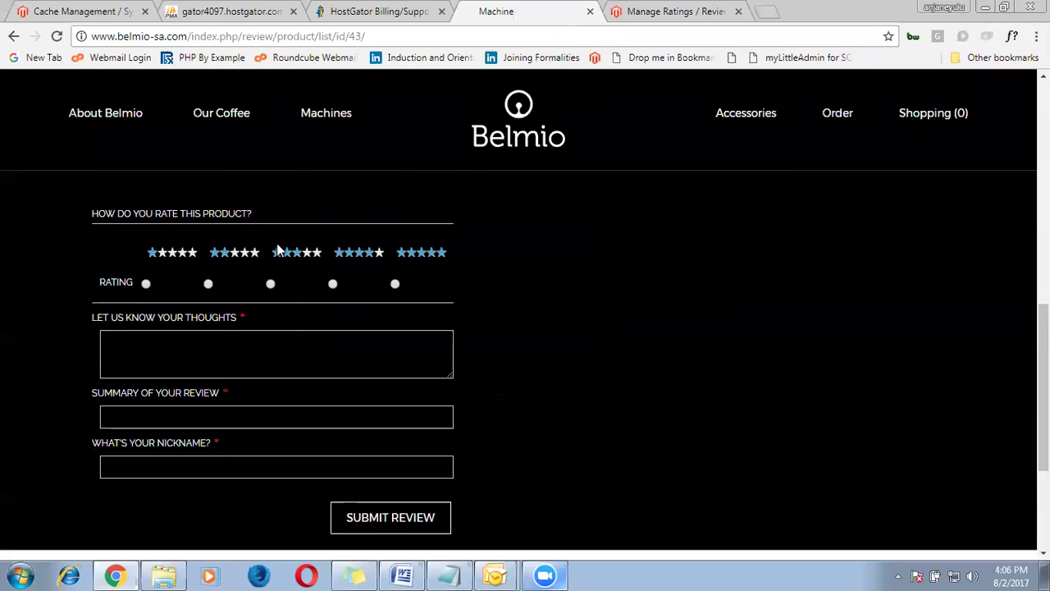
scroll(277, 244, "down", 2)
scroll(280, 248, "up", 6)
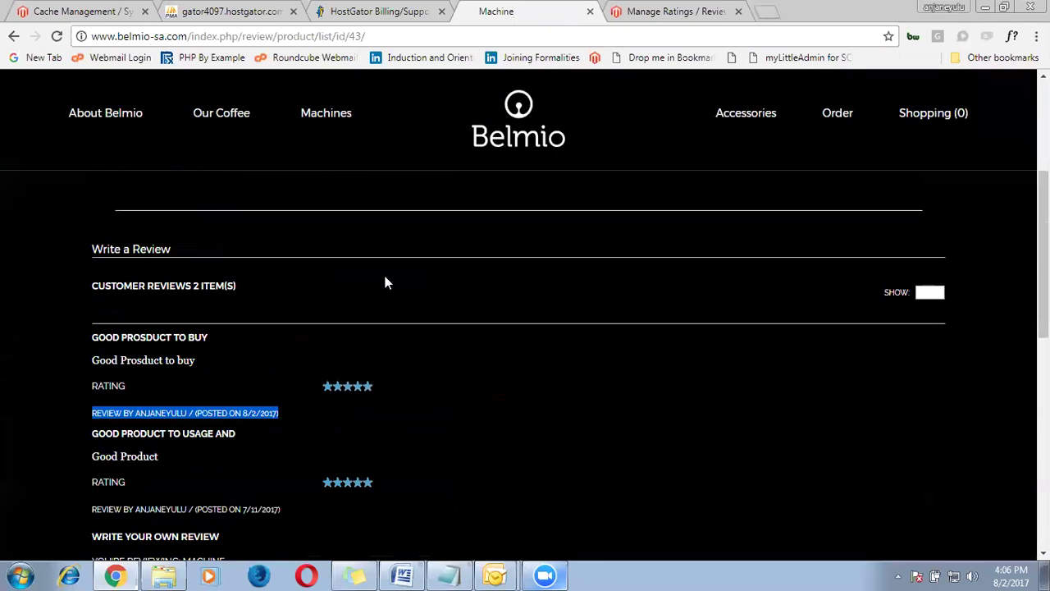
scroll(385, 282, "up", 4)
scroll(385, 280, "down", 3)
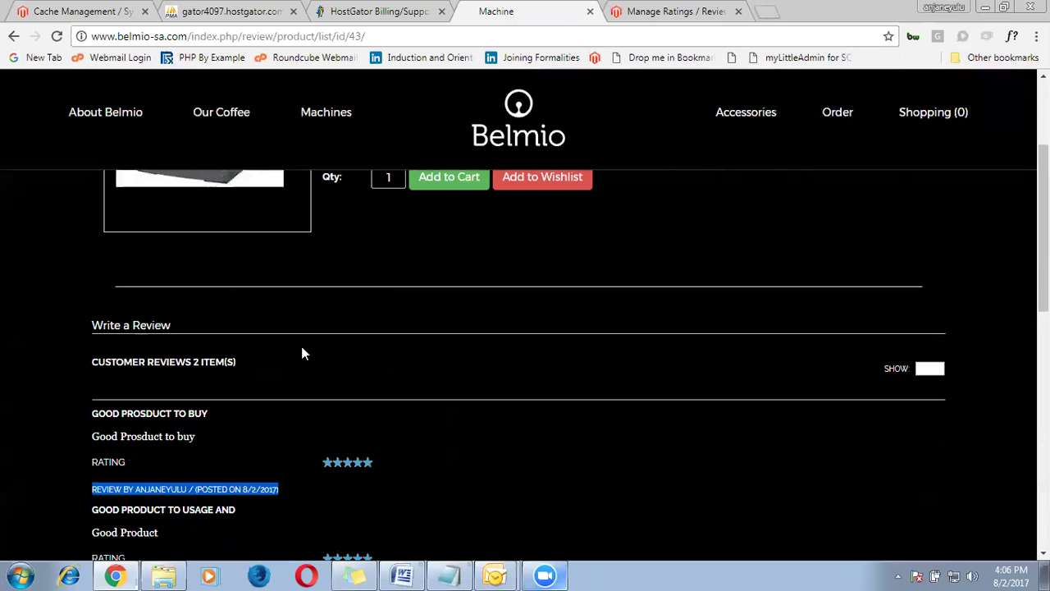
- Return to the admin ratings list and bring up the Customers menu
left_click(644, 12)
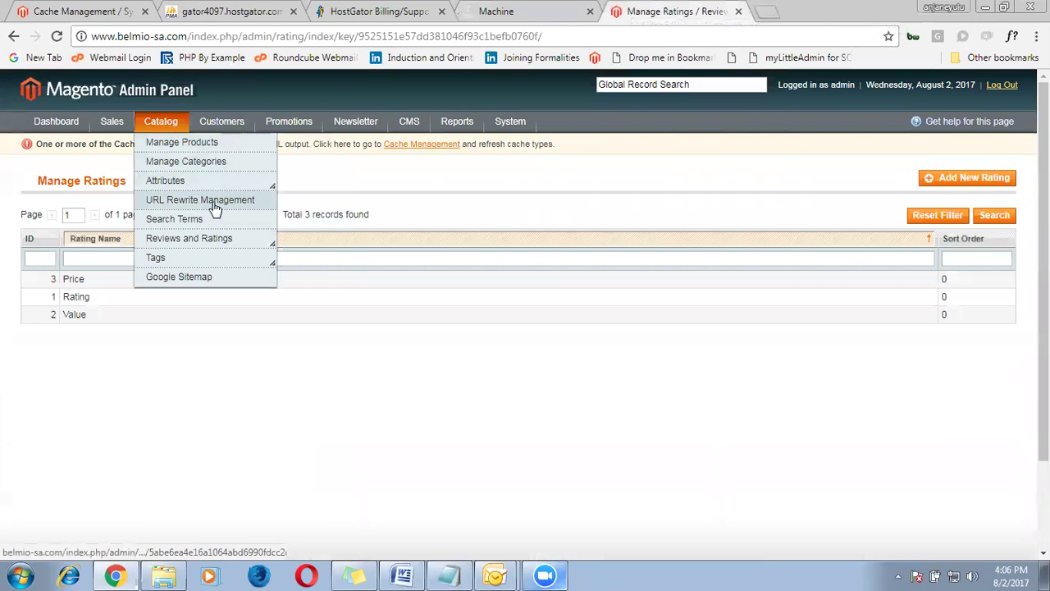
mouse_move(156, 264)
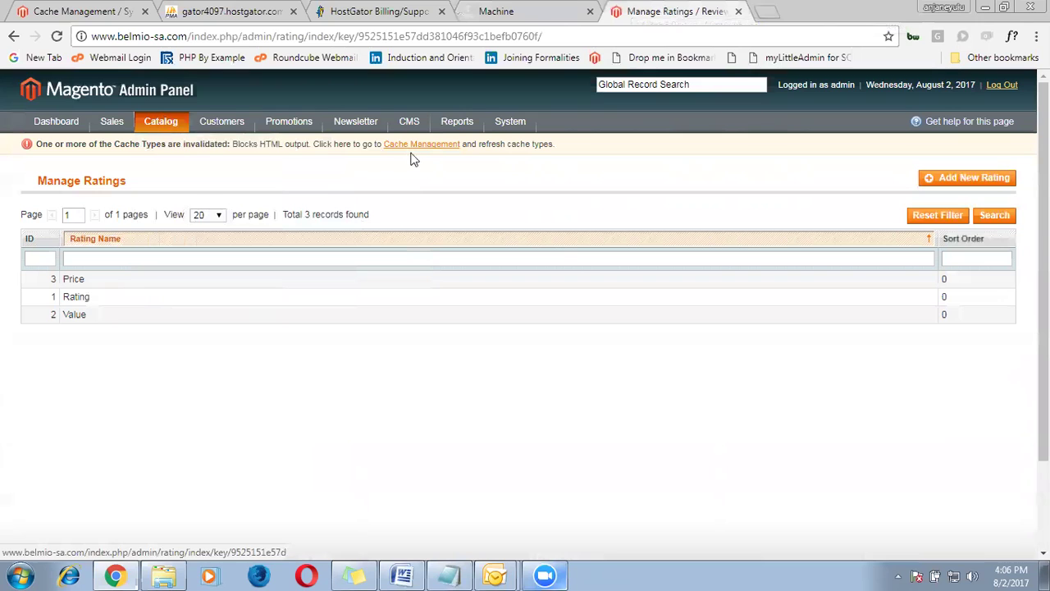
mouse_move(218, 125)
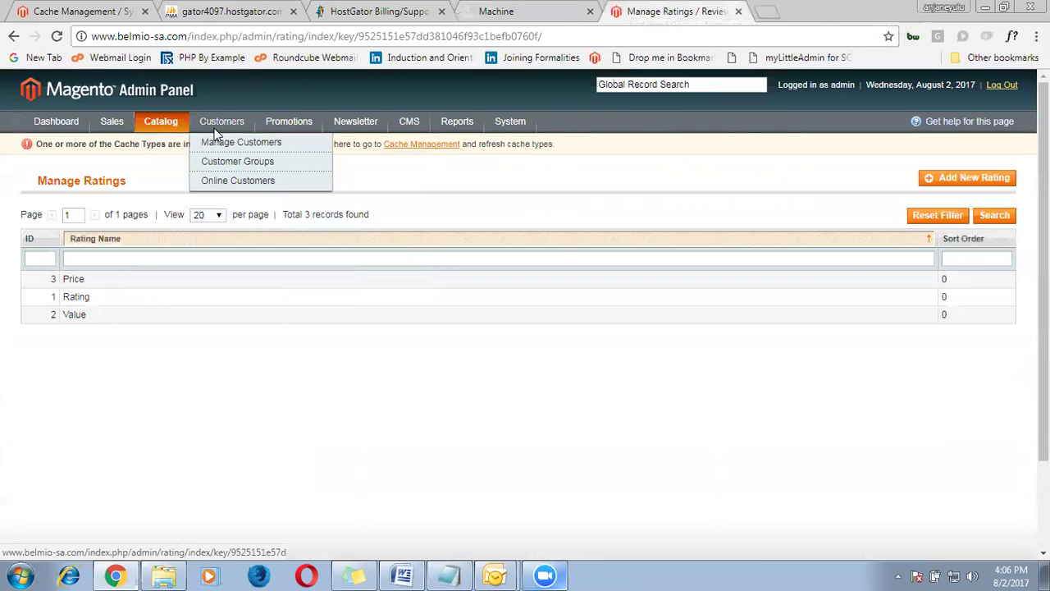
- Open the Manage Customers grid, leaving the new-customer form unused
left_click(229, 143)
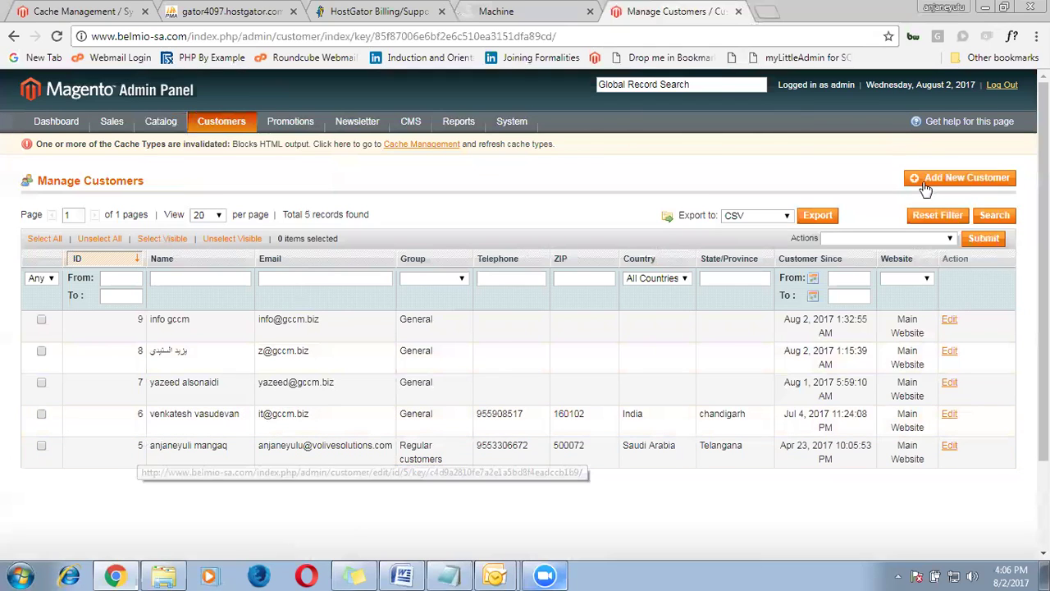
left_click(972, 182)
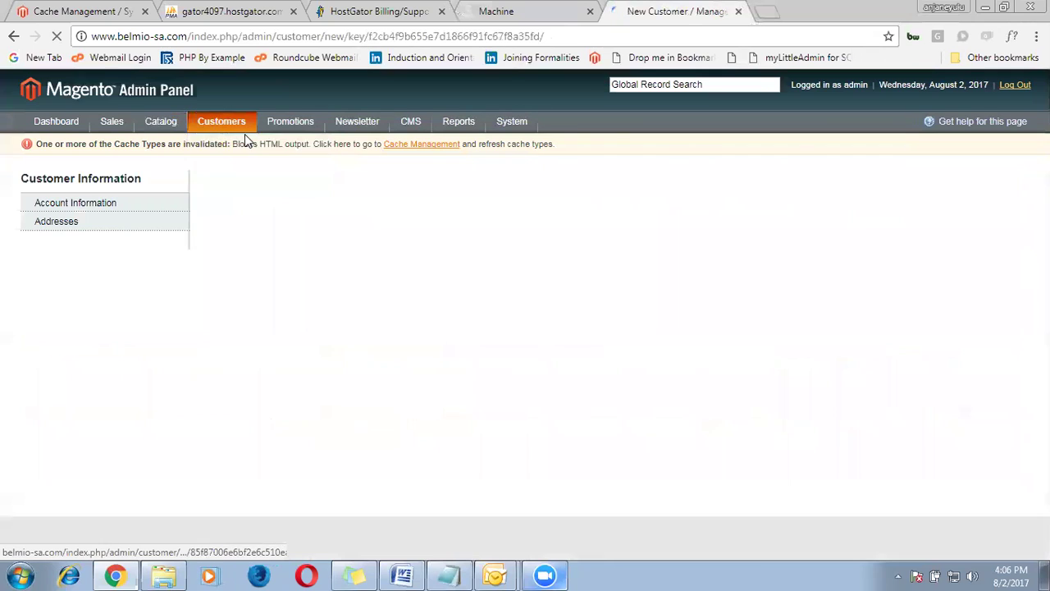
mouse_move(218, 122)
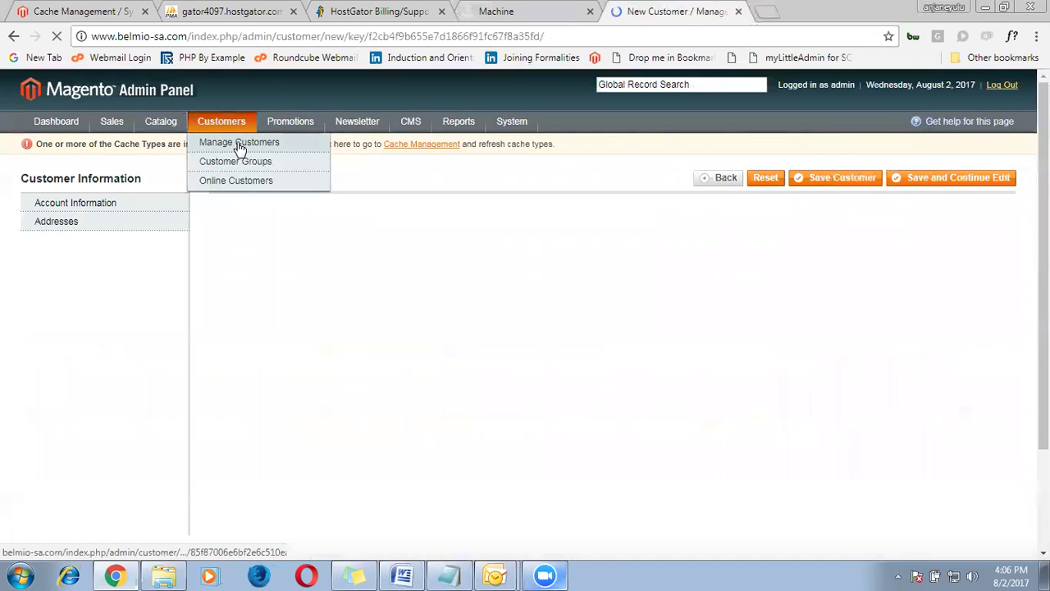
left_click(239, 144)
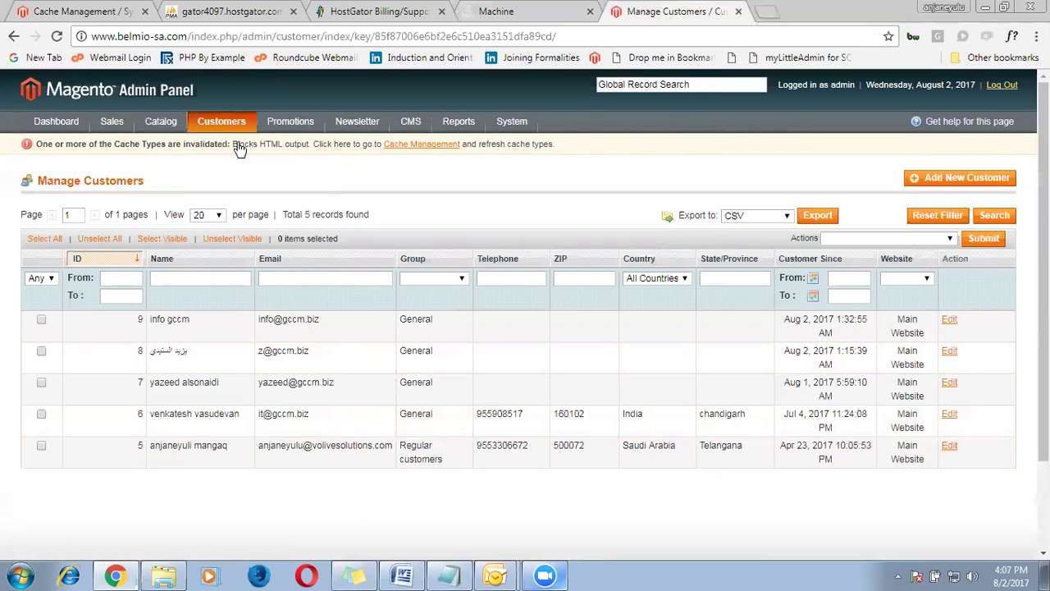
mouse_move(219, 121)
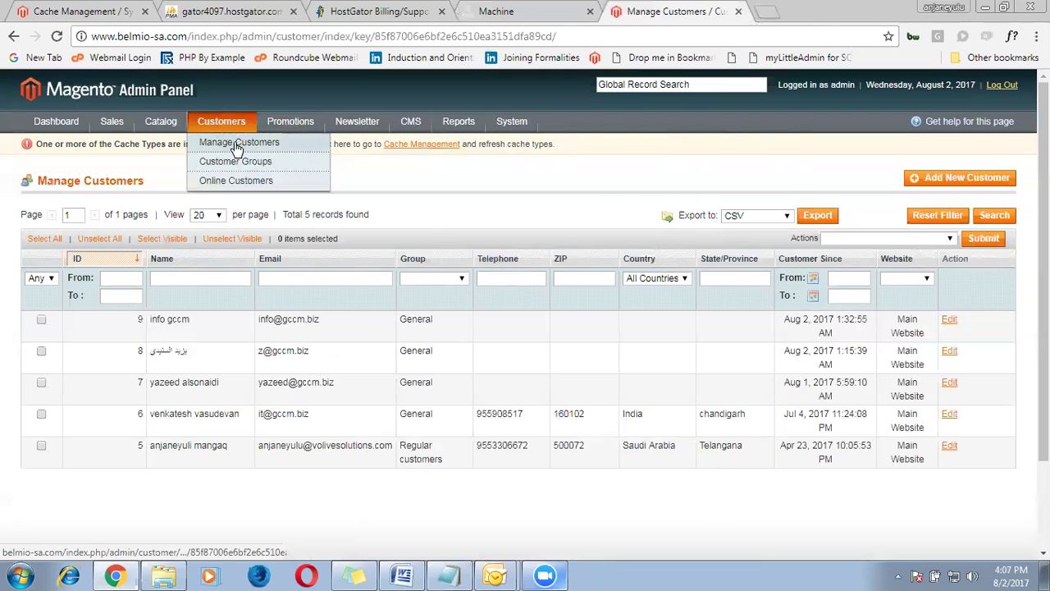
left_click(238, 142)
- Filter customers by a customer's name, then clear the filter to show all five
scroll(186, 314, "down", 1)
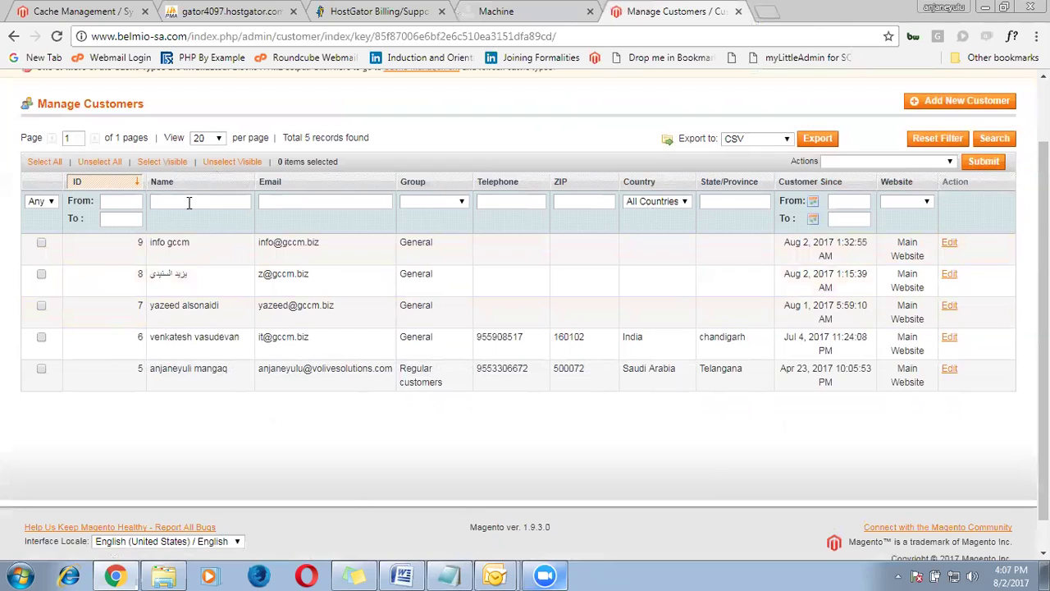
type("an")
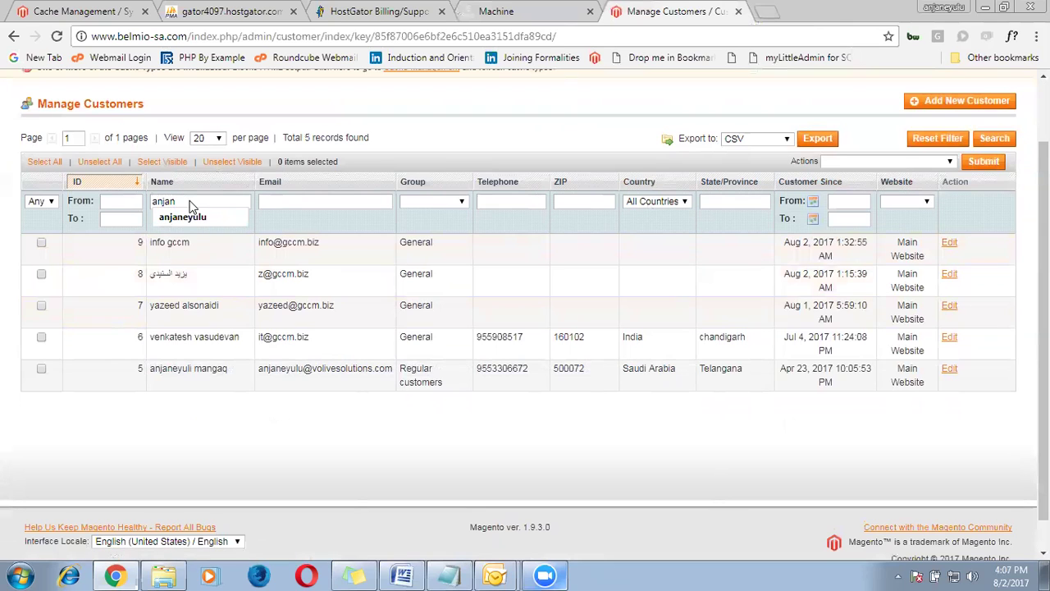
type("jan")
key("Return")
left_click_drag(192, 201, 88, 214)
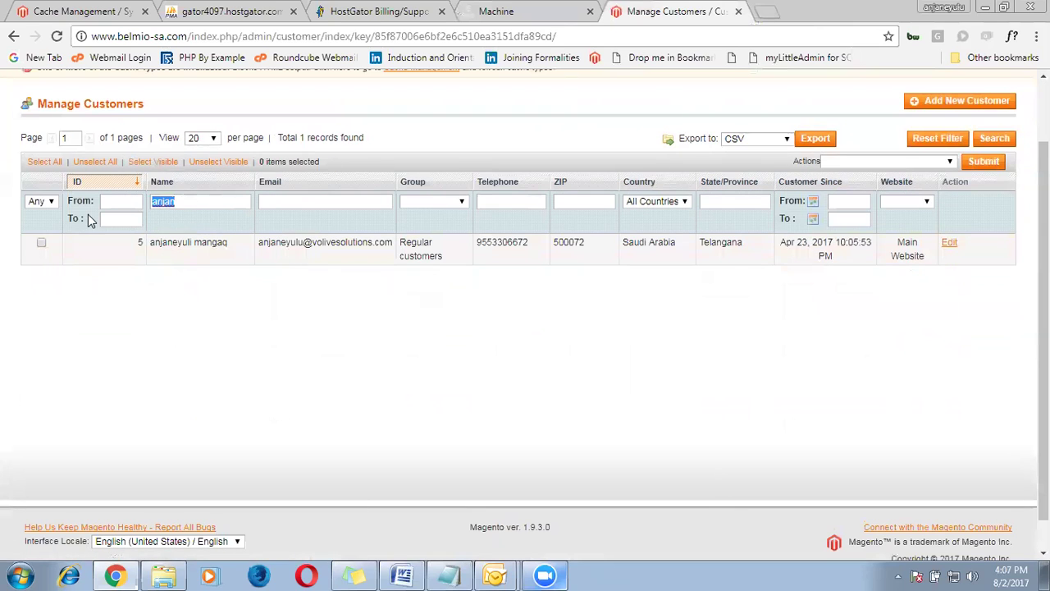
key("BackSpace")
key("Return")
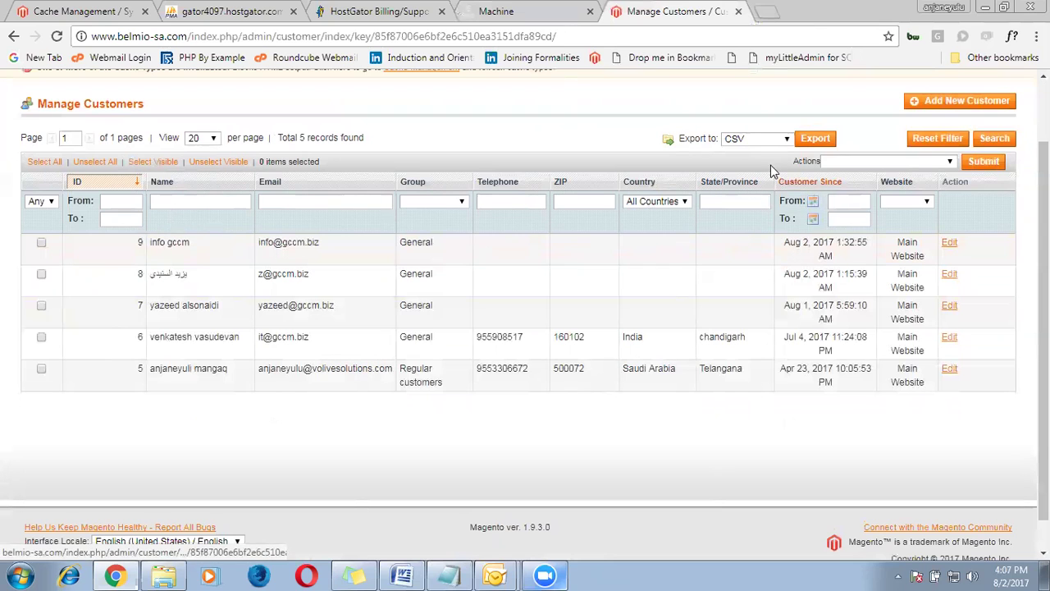
- Export the customer grid as CSV and open the downloaded customers.csv
left_click(755, 139)
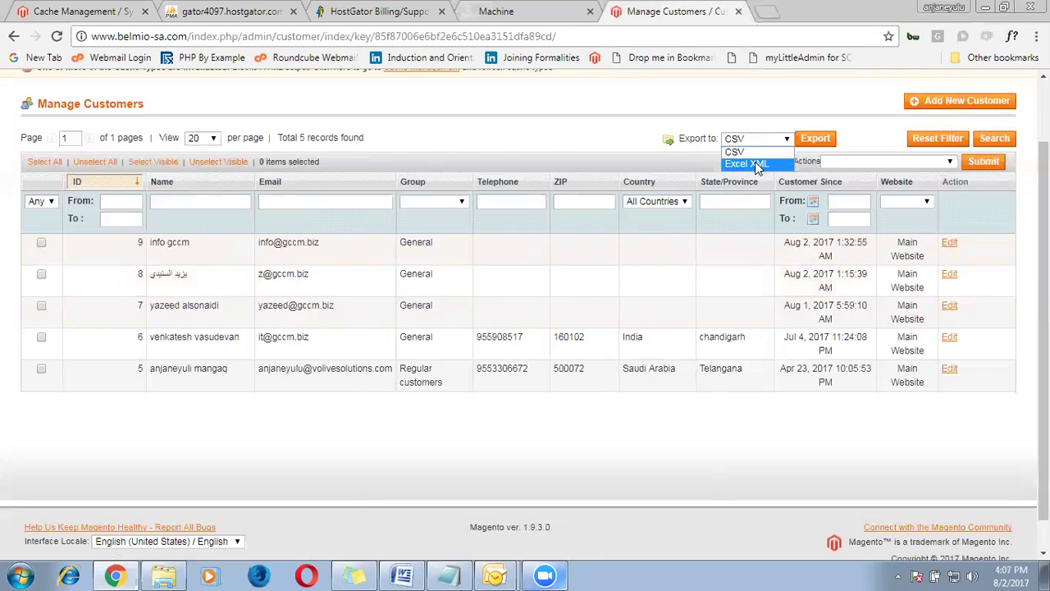
left_click(601, 142)
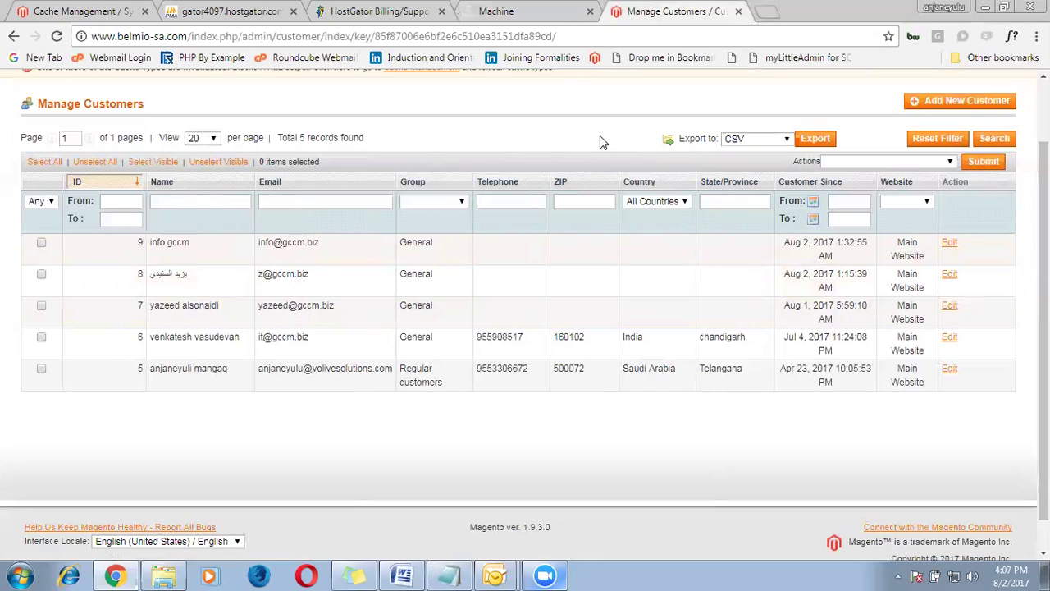
left_click(760, 142)
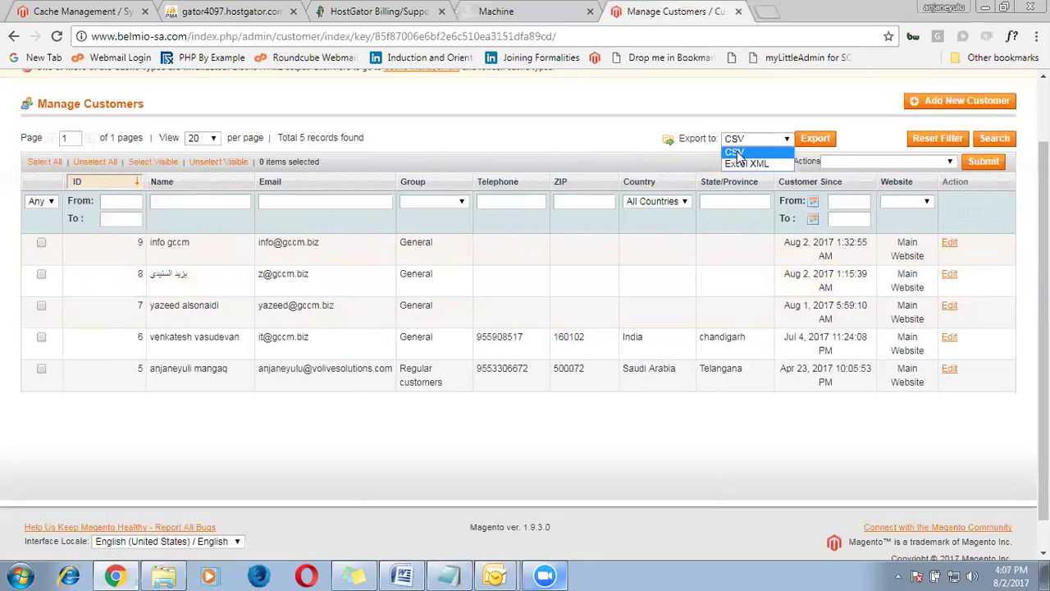
left_click(813, 145)
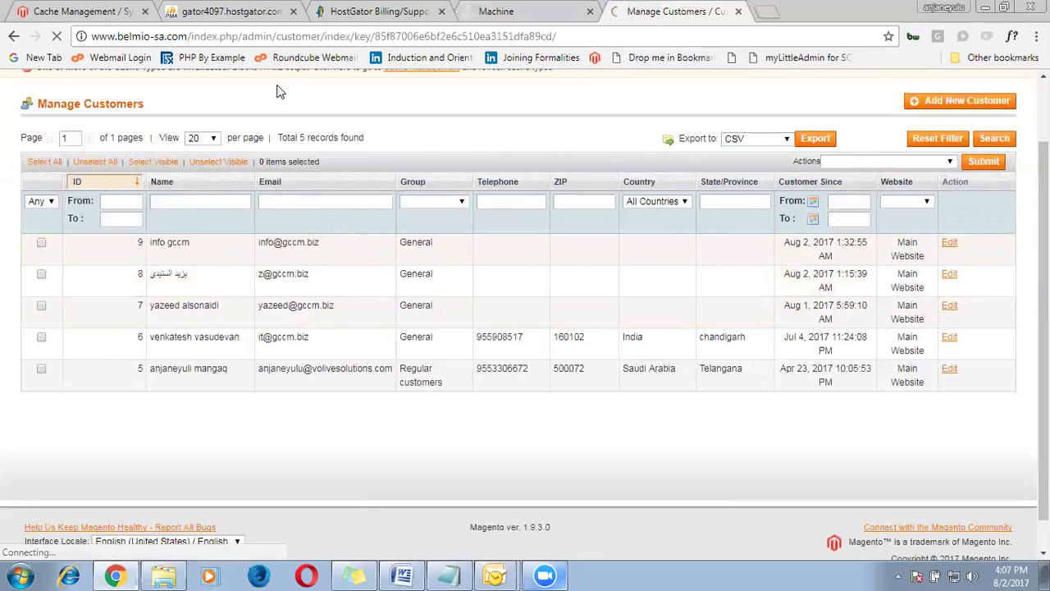
left_click(58, 544)
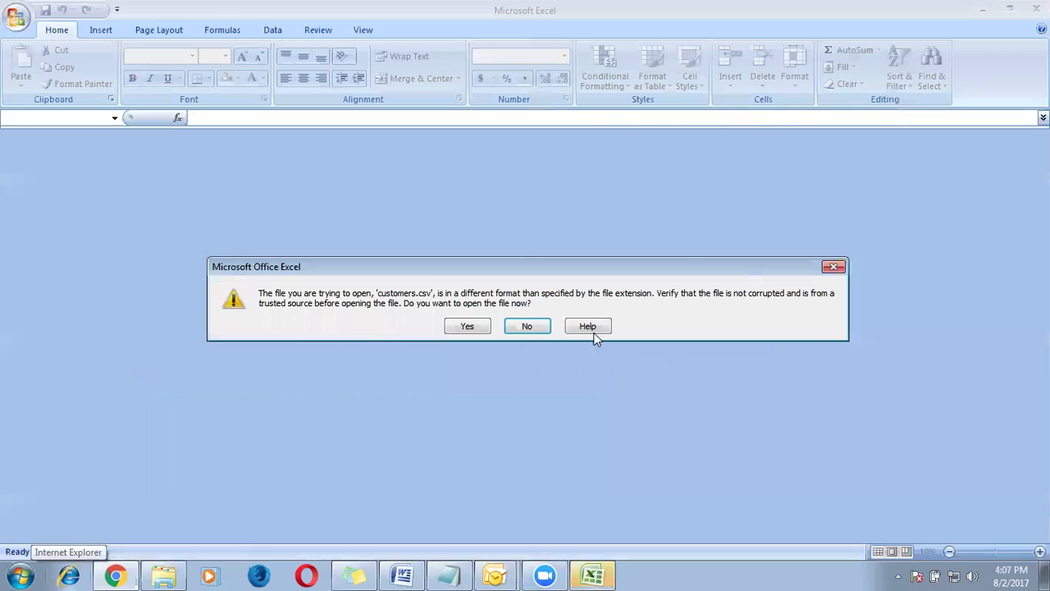
- Accept Excel's format and SYLK warnings to load the five customer rows, then return to the browser
left_click(472, 324)
left_click(496, 324)
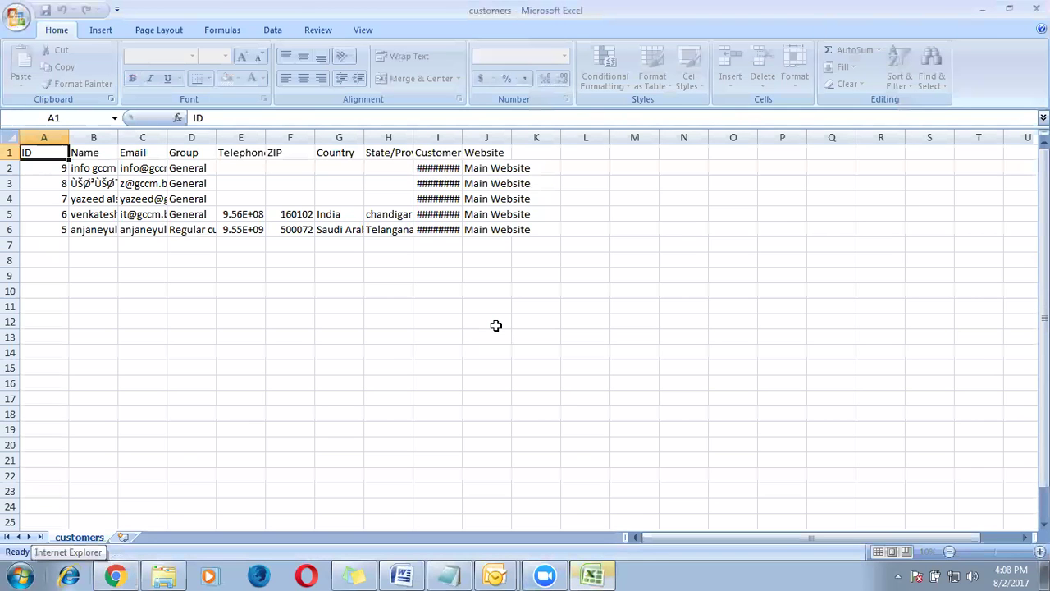
key("alt+Tab")
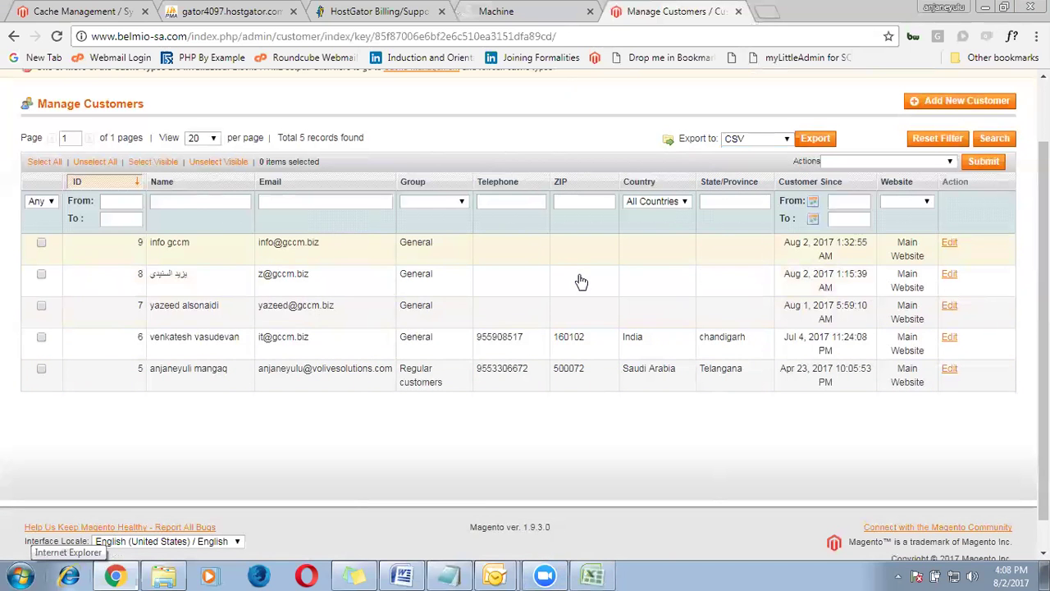
- Tick only the newest customer (customer 9) in the grid
scroll(780, 300, "up", 1)
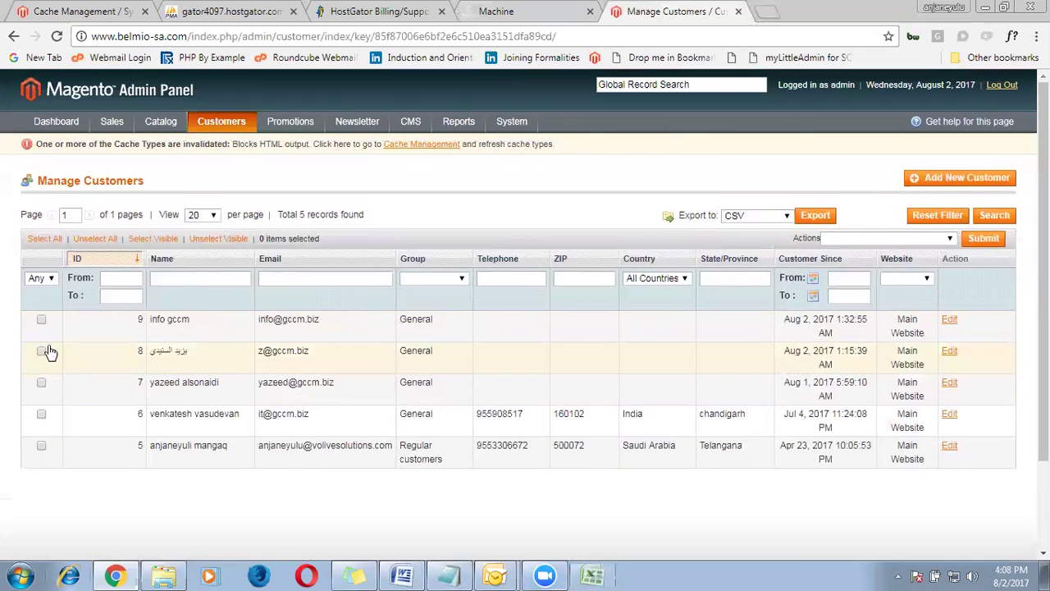
left_click(41, 319)
left_click(932, 238)
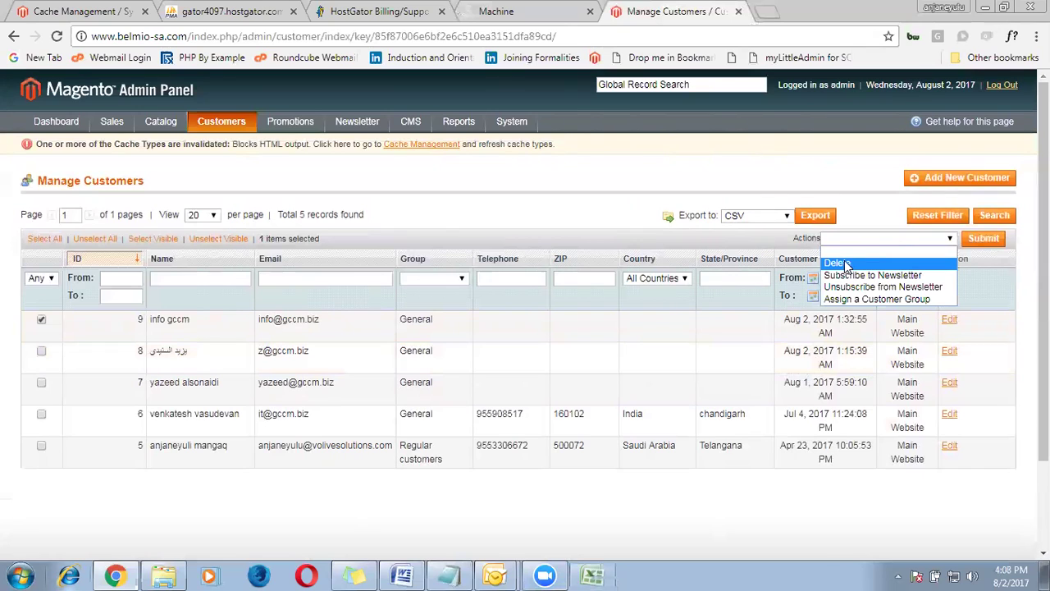
left_click(38, 239)
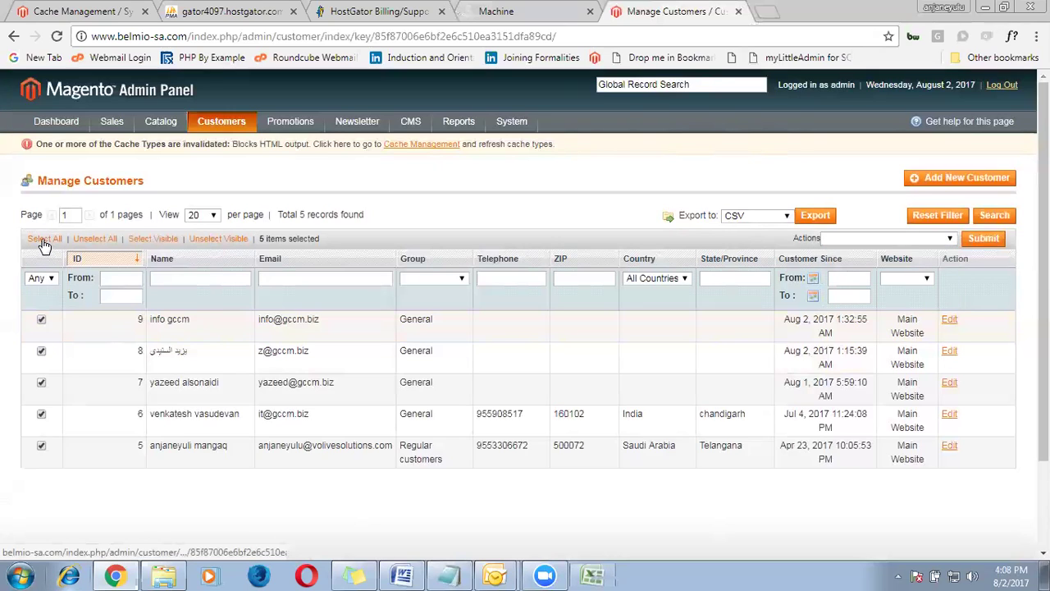
left_click(86, 239)
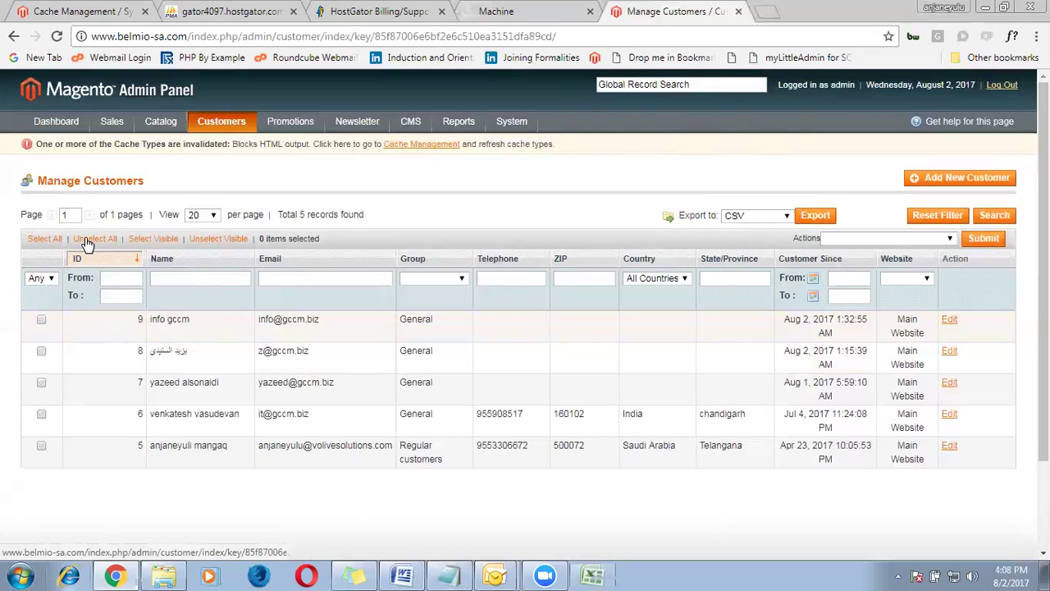
left_click(45, 243)
left_click(46, 241)
left_click(103, 241)
left_click(41, 319)
- Delete that customer via the Delete action, leaving four records, and start a new customer
left_click(921, 240)
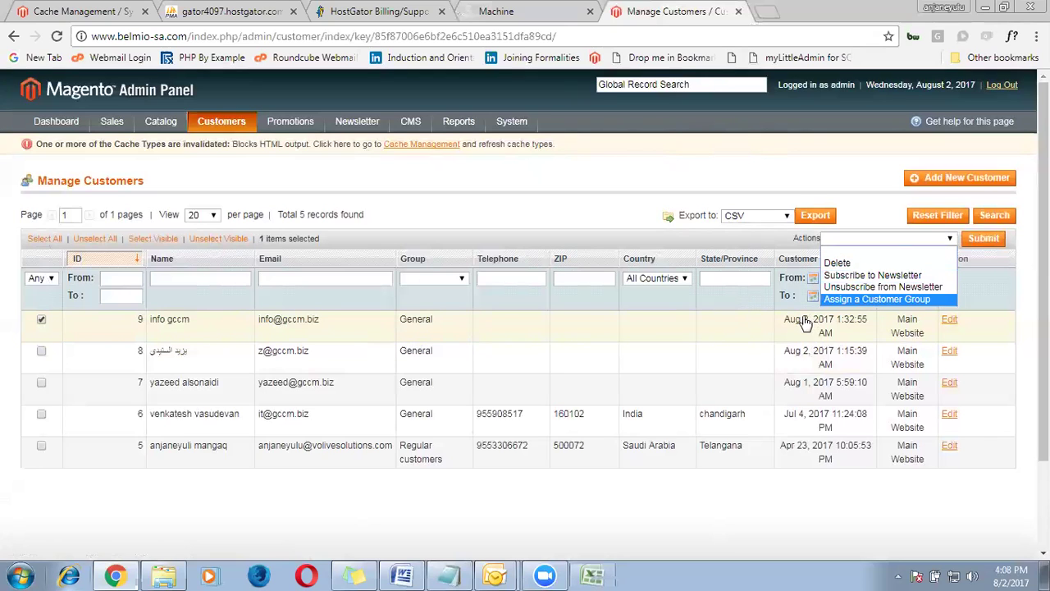
left_click(1004, 271)
left_click(876, 237)
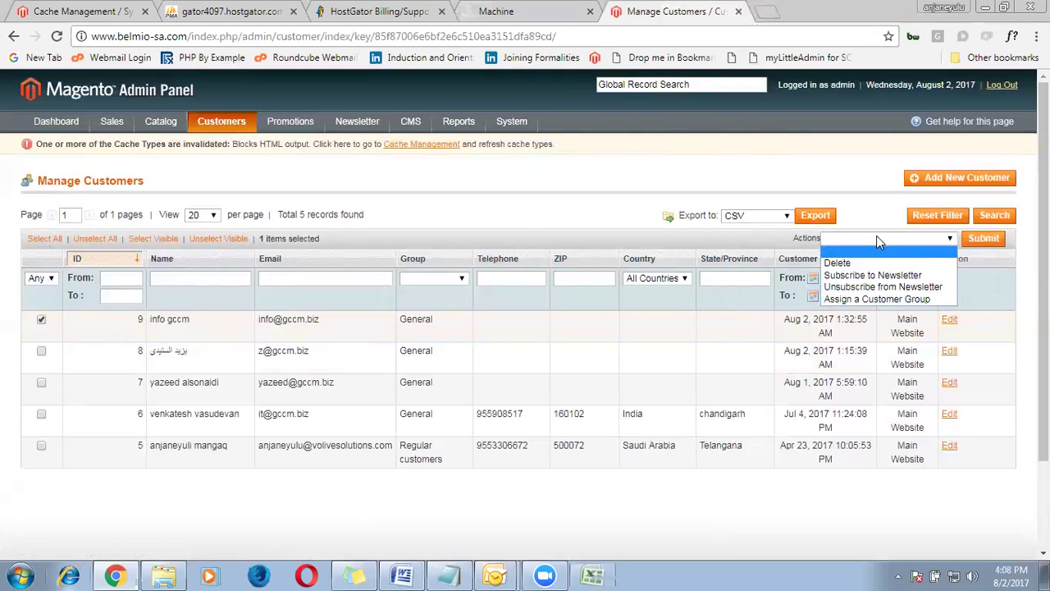
left_click(836, 261)
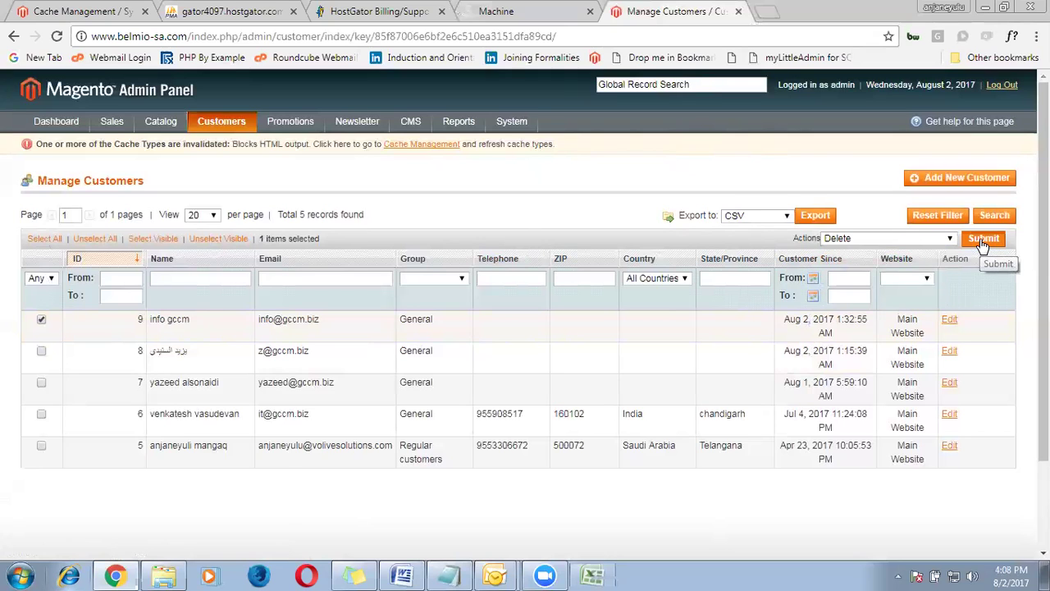
left_click(982, 243)
left_click_drag(404, 91, 380, 90)
left_click_drag(470, 99, 614, 148)
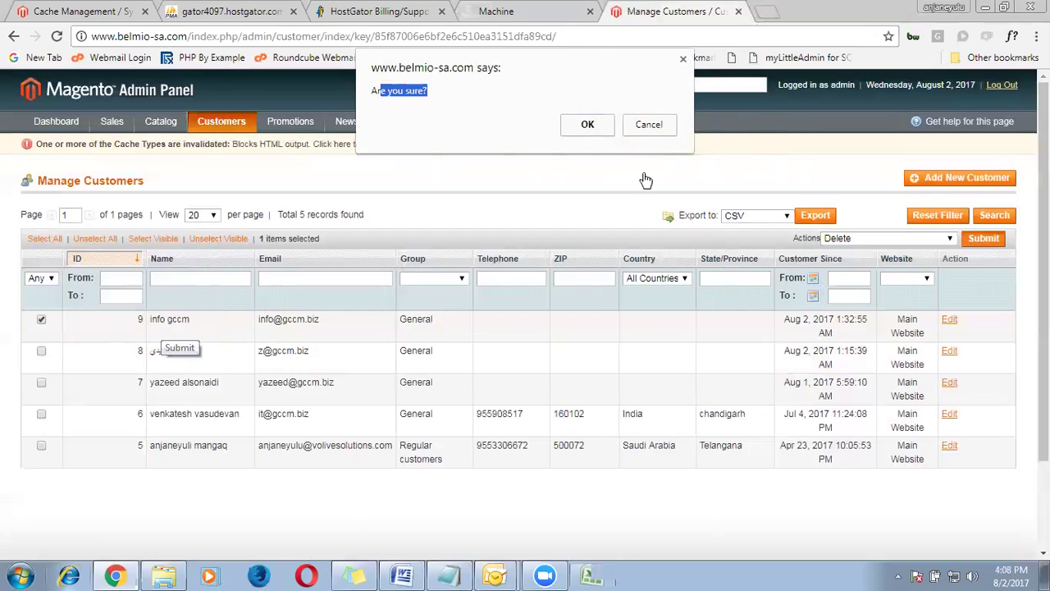
left_click(587, 125)
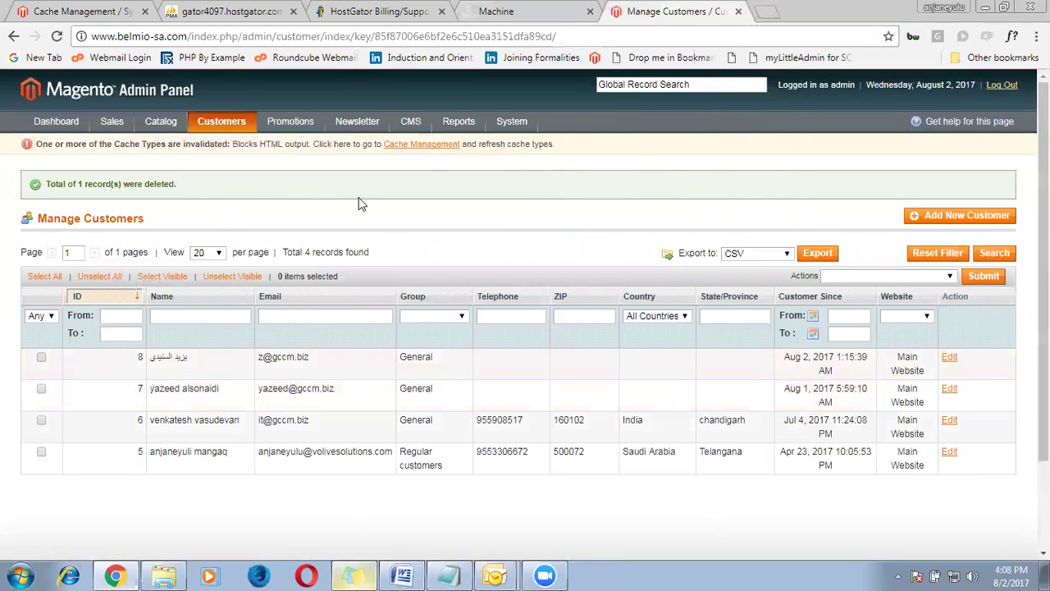
left_click(970, 217)
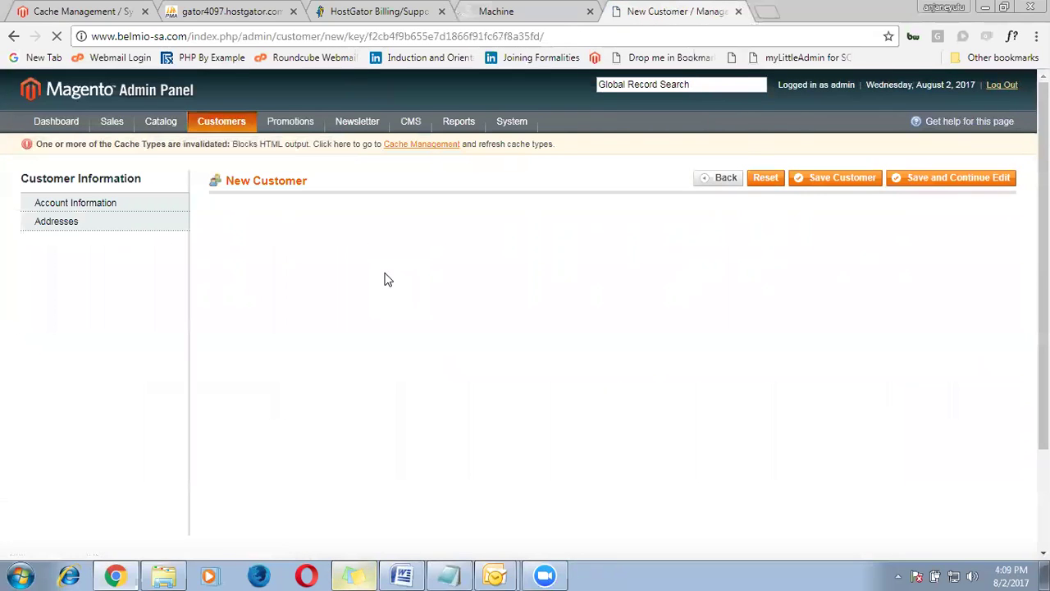
- Look at the blank customer's addresses, try saving it empty, and go back to the list
scroll(377, 280, "down", 5)
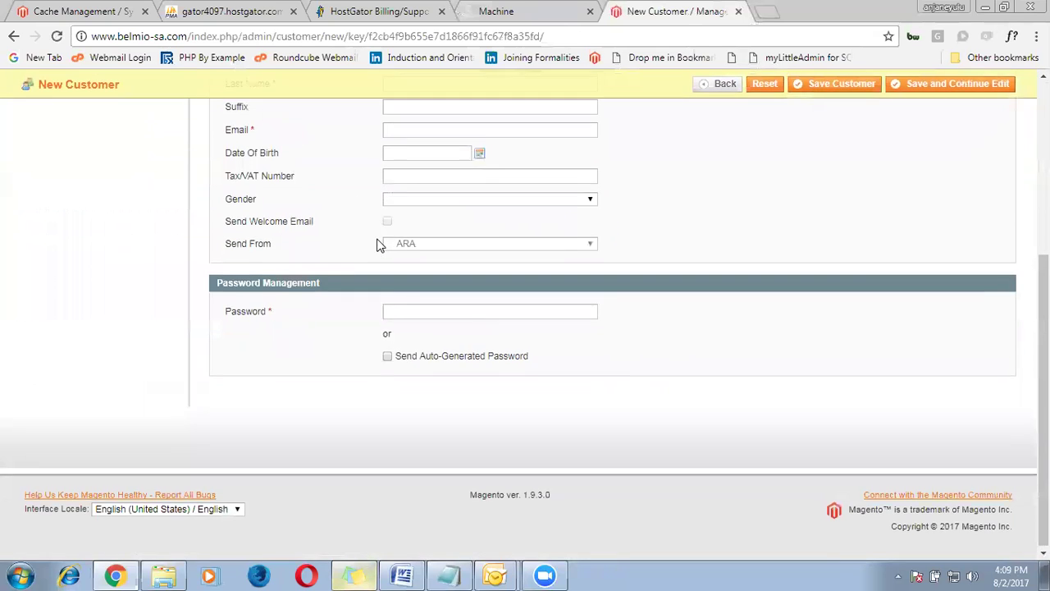
scroll(380, 241, "up", 5)
left_click(75, 231)
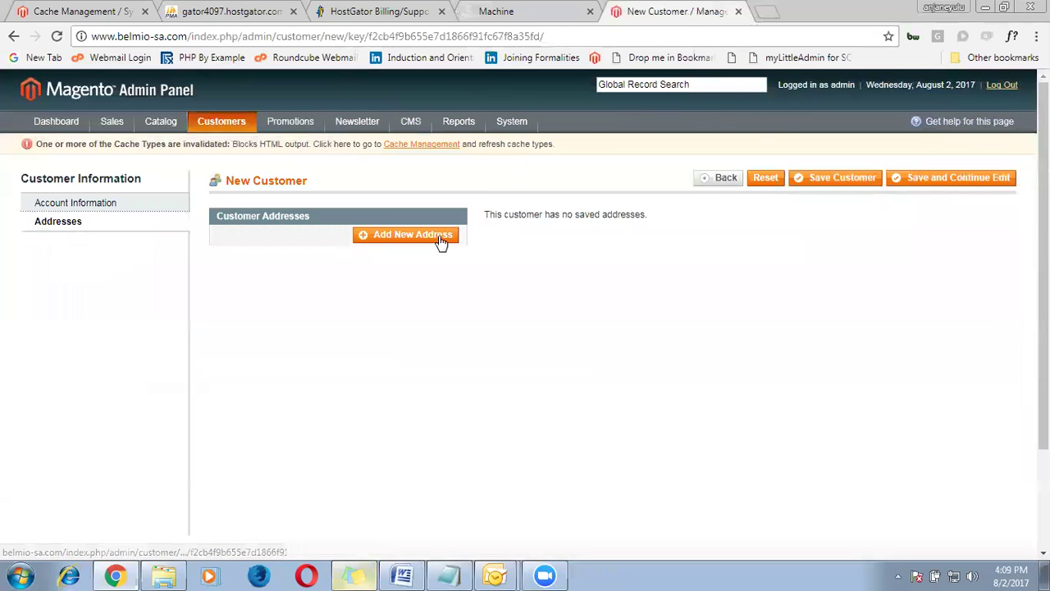
left_click(843, 182)
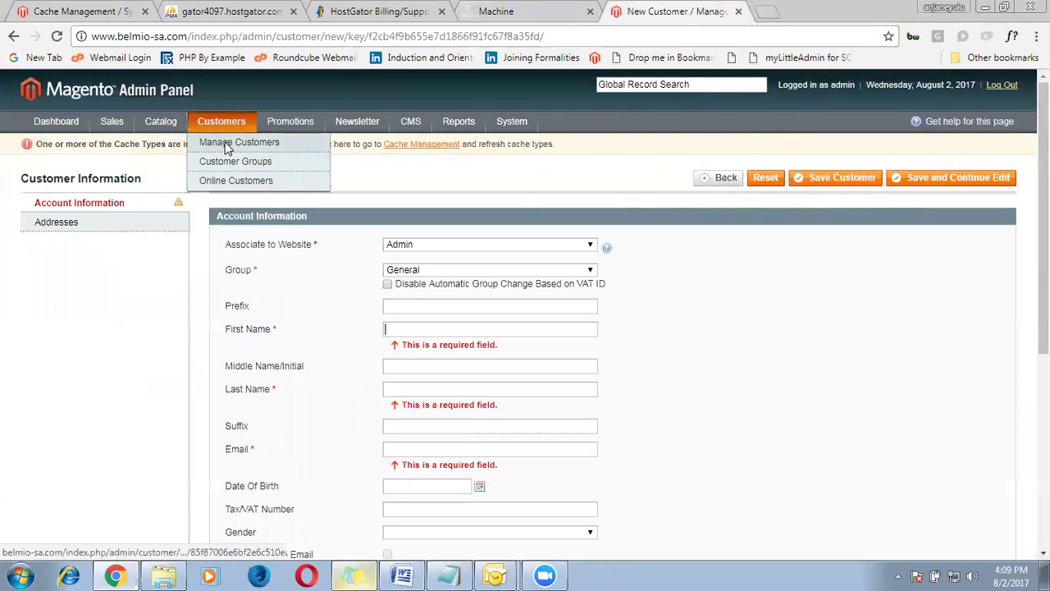
left_click(226, 143)
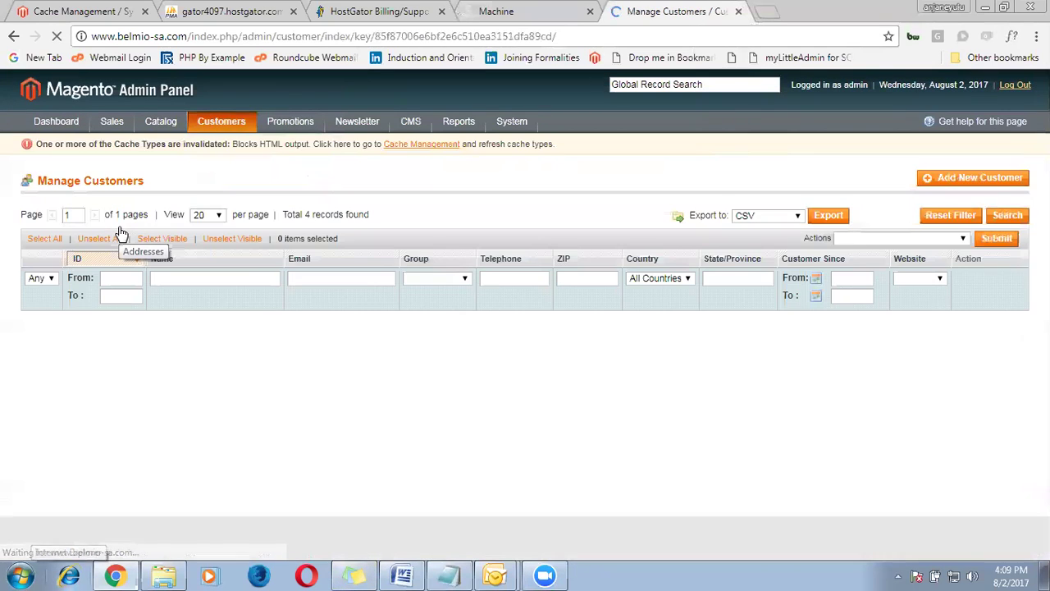
- Open the customer Actions dropdown, then go to the storefront Machine page
scroll(115, 235, "down", 1)
scroll(115, 236, "up", 1)
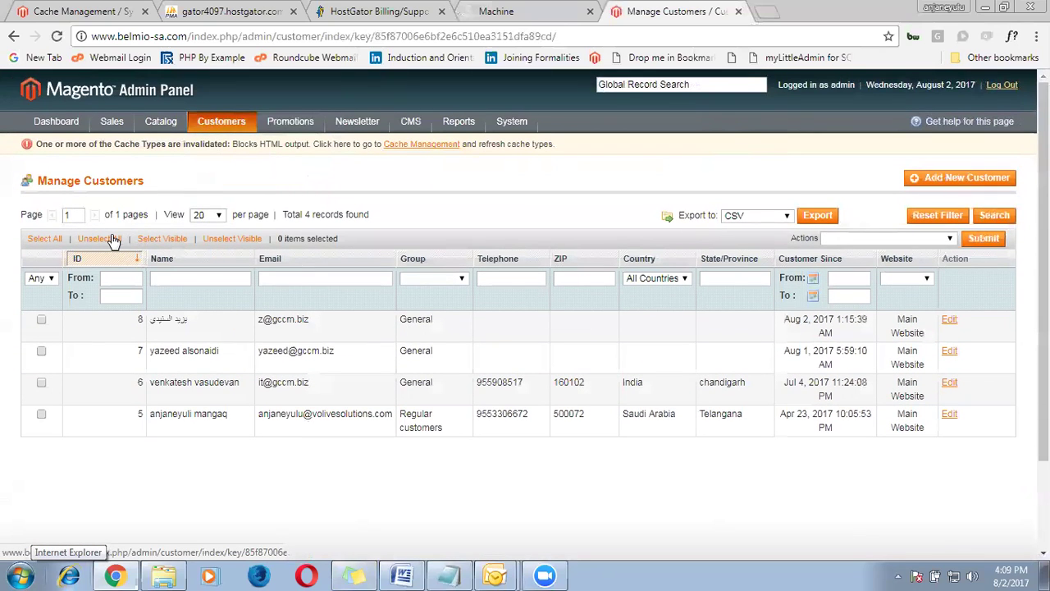
left_click(861, 239)
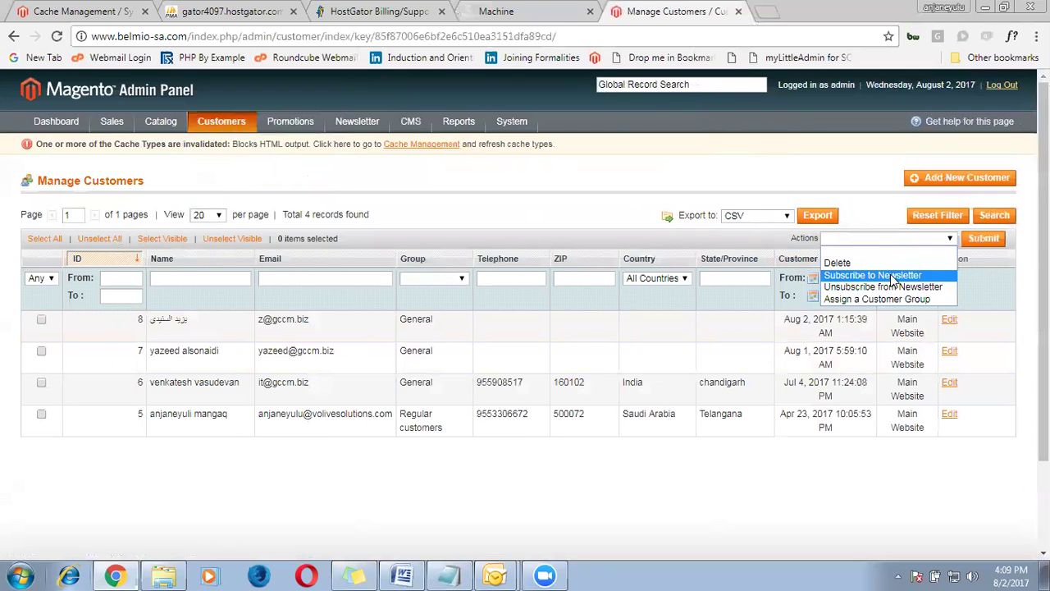
left_click(497, 11)
scroll(771, 287, "down", 5)
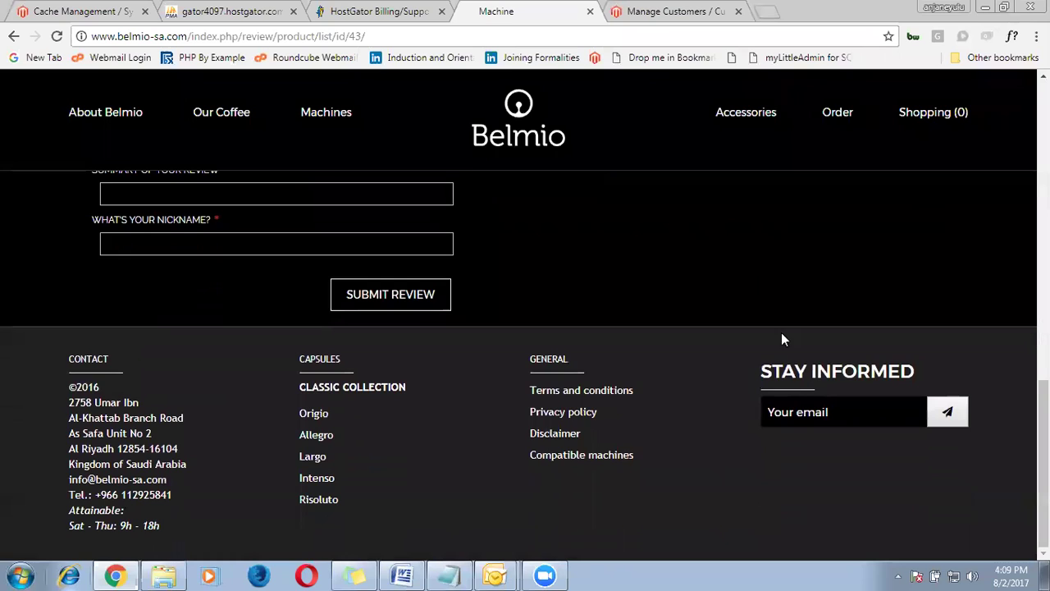
left_click_drag(771, 366, 907, 370)
left_click(804, 411)
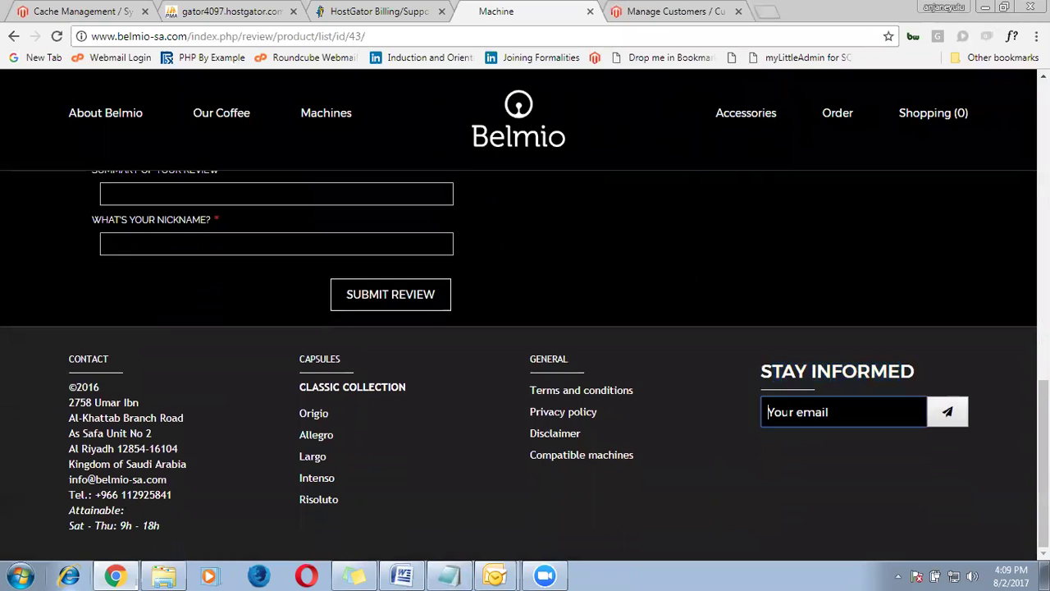
left_click_drag(762, 368, 902, 371)
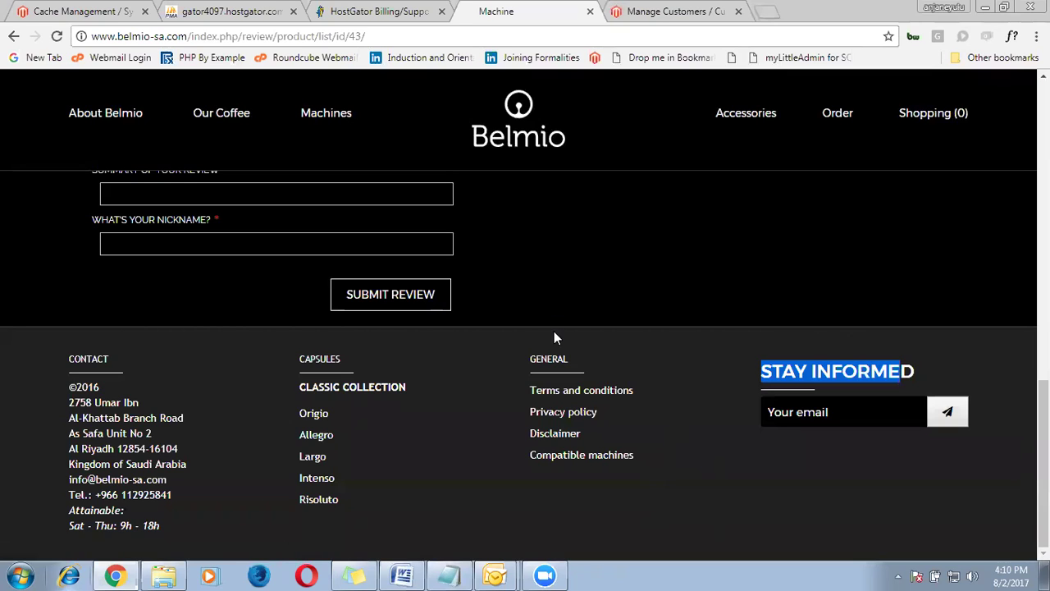
left_click_drag(762, 366, 956, 363)
left_click(800, 360)
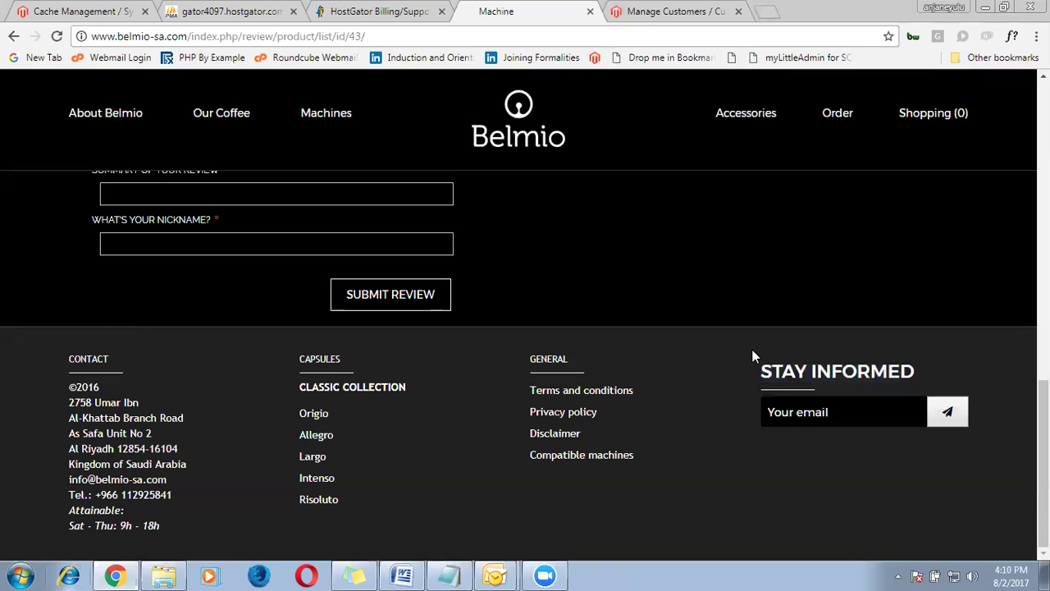
left_click_drag(754, 365, 900, 370)
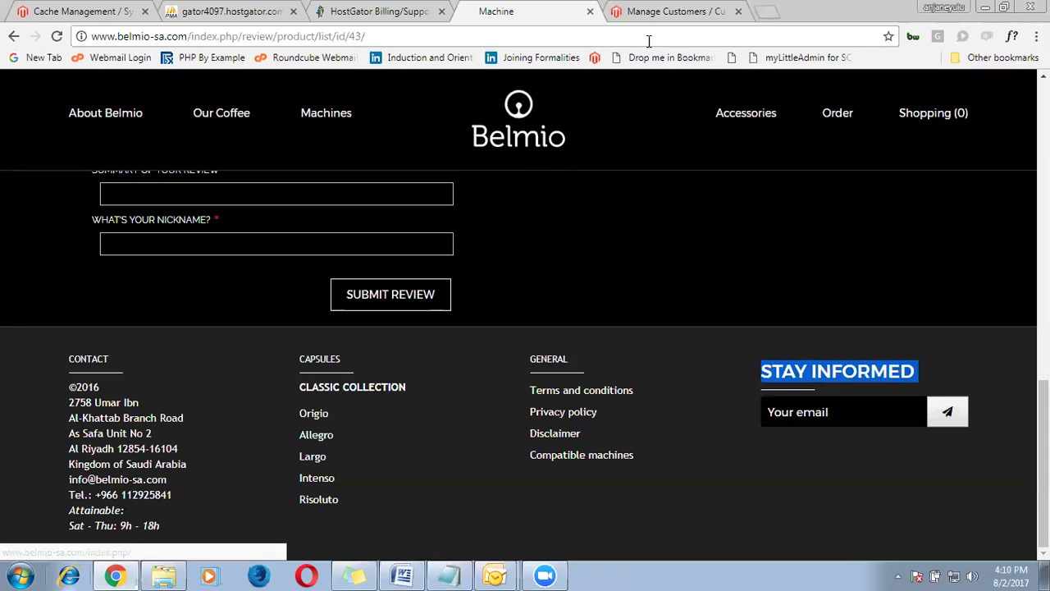
- Switch back to the Manage Customers grid of 4 customers and review its bulk Actions dropdown
left_click(654, 11)
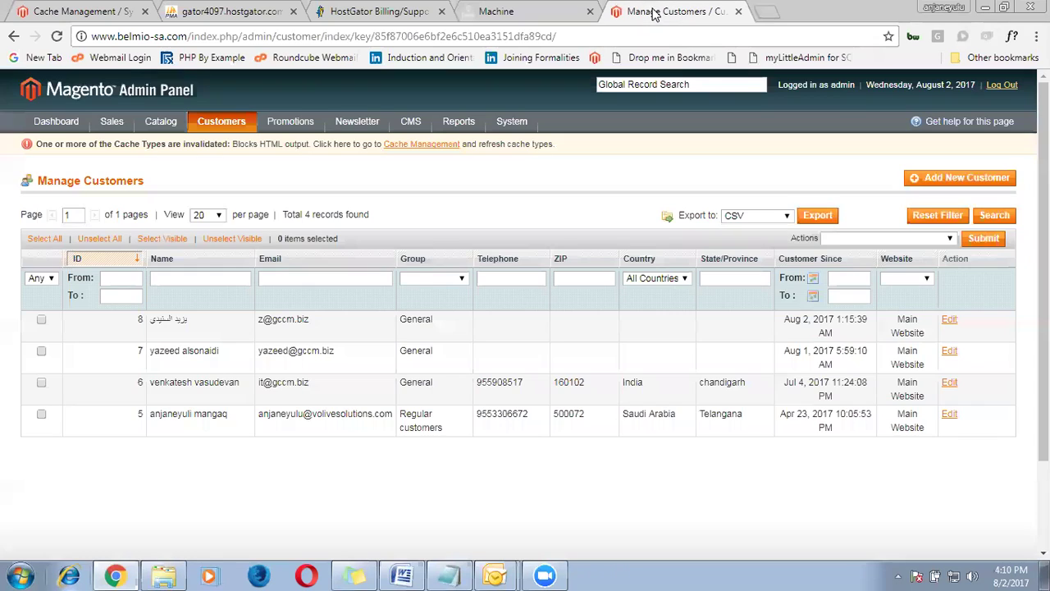
left_click(884, 237)
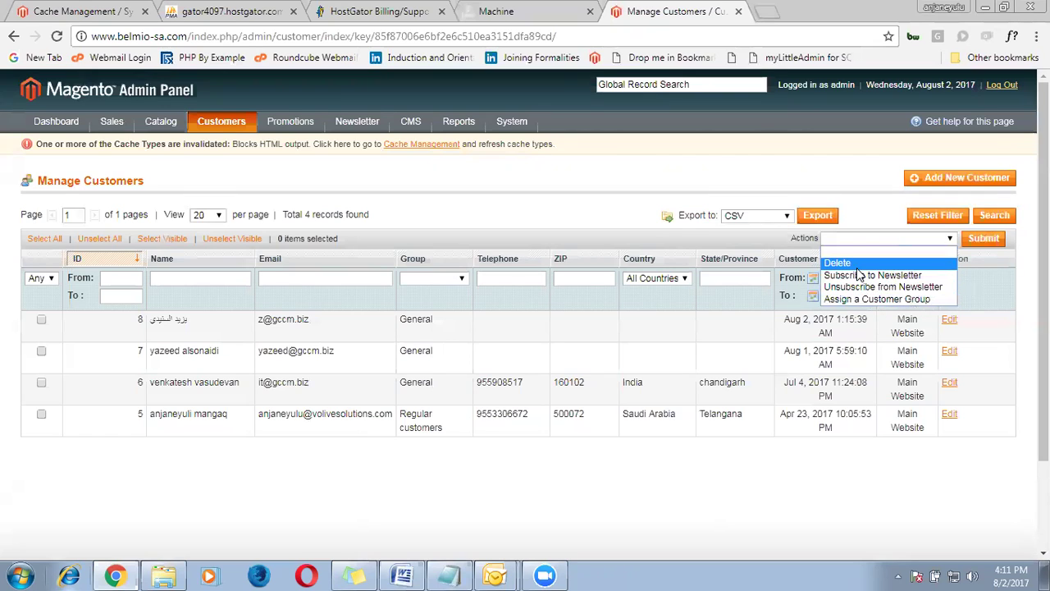
left_click(476, 187)
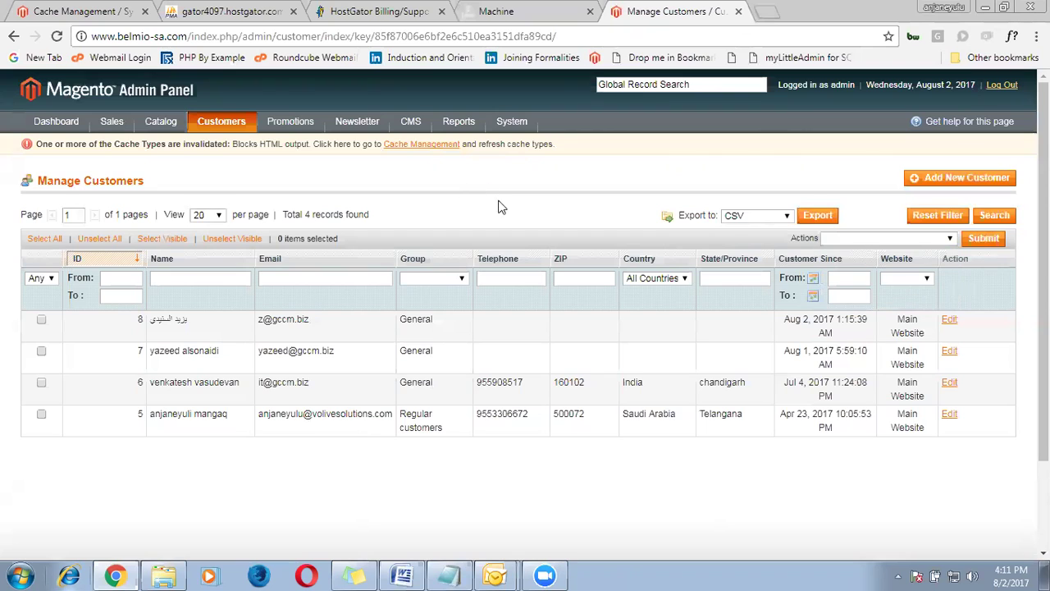
mouse_move(201, 123)
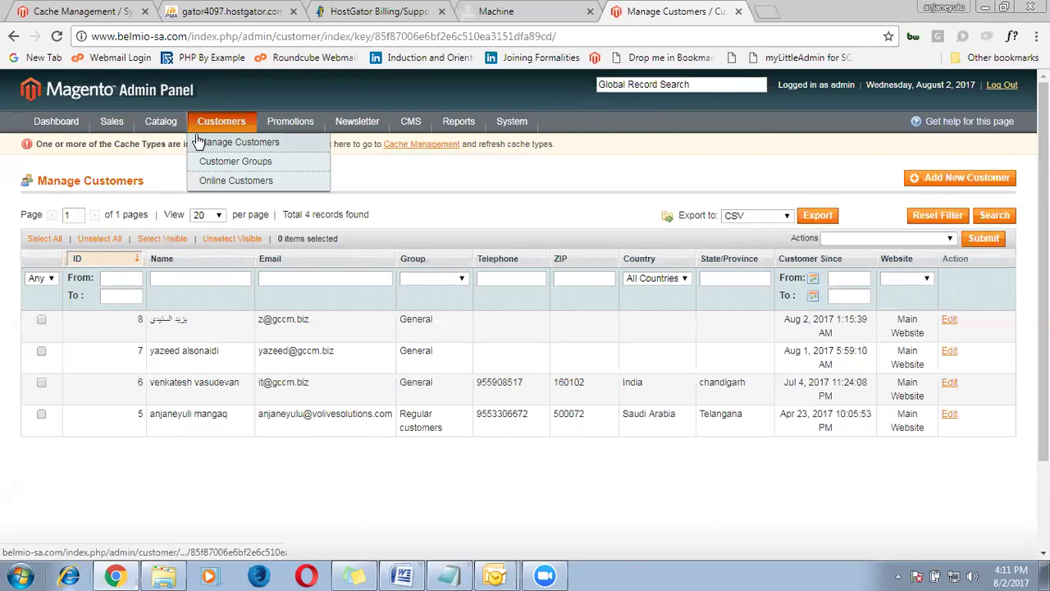
left_click(858, 240)
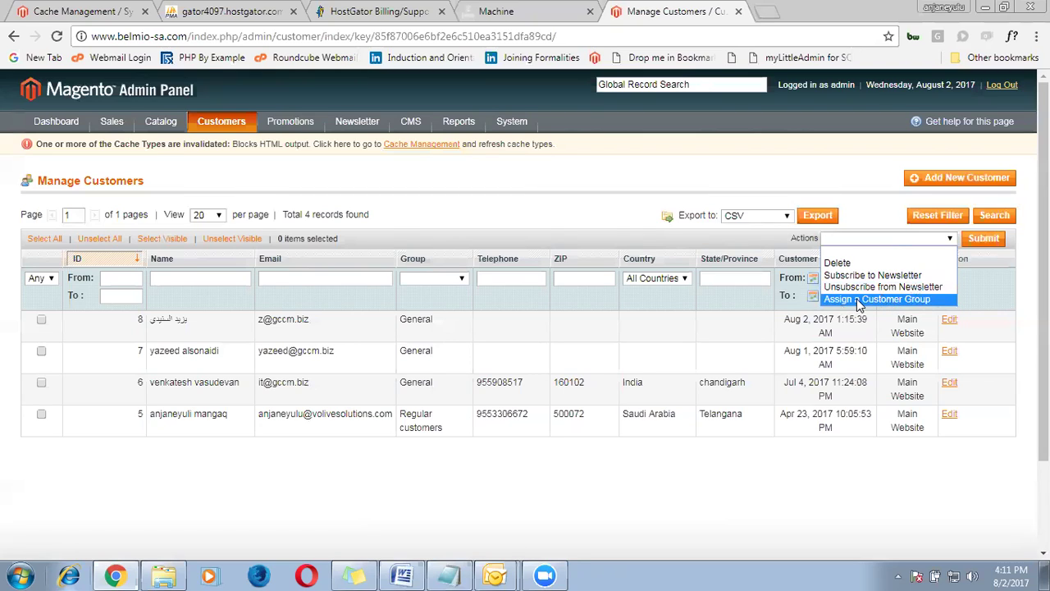
- Choose Assign a Customer Group and check its groups: General, Wholesale, Retailer, Regular
left_click(870, 301)
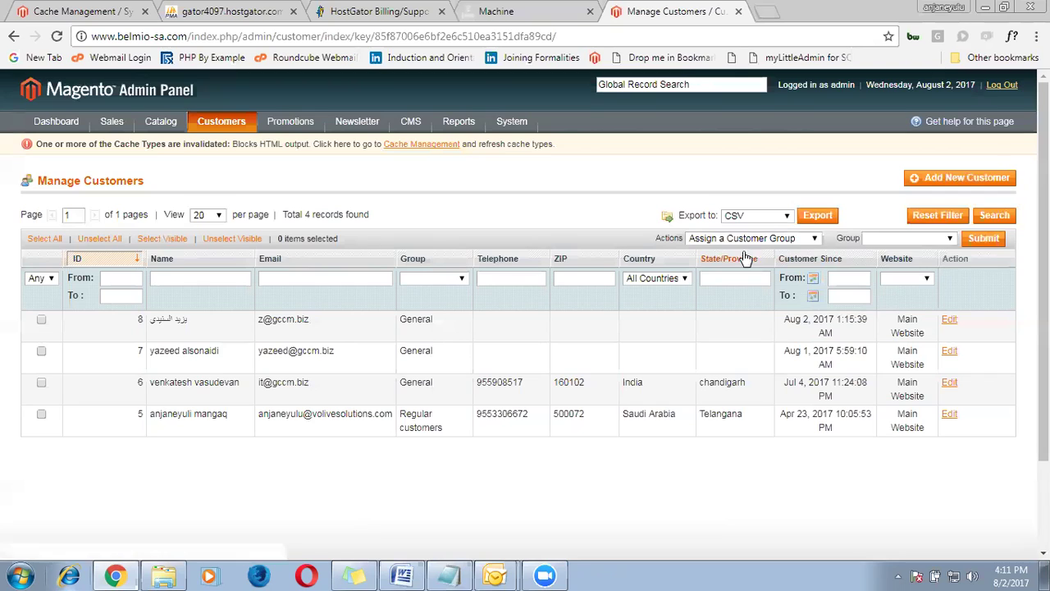
left_click(902, 239)
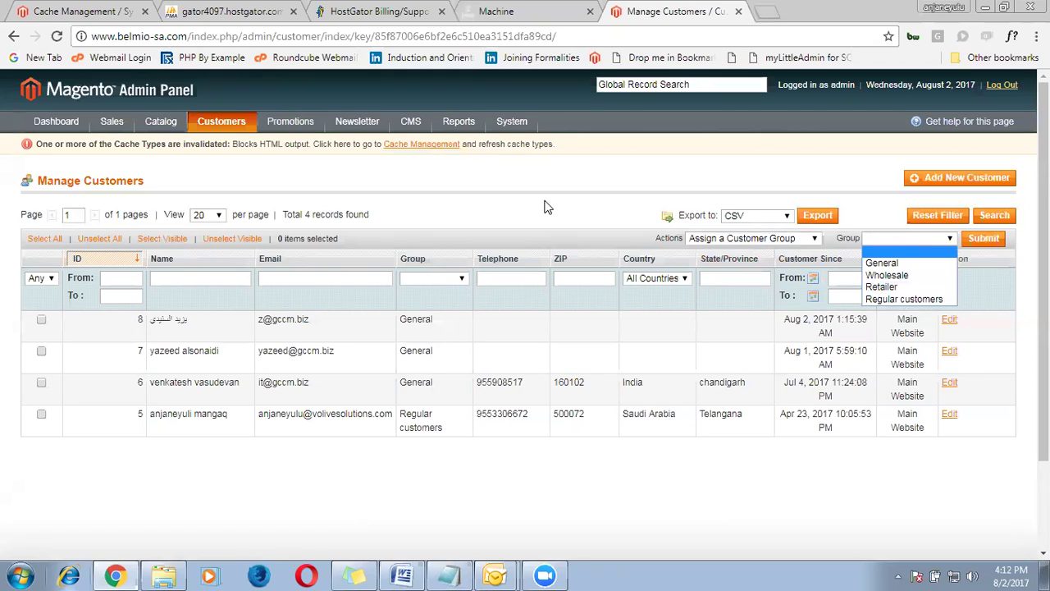
mouse_move(220, 130)
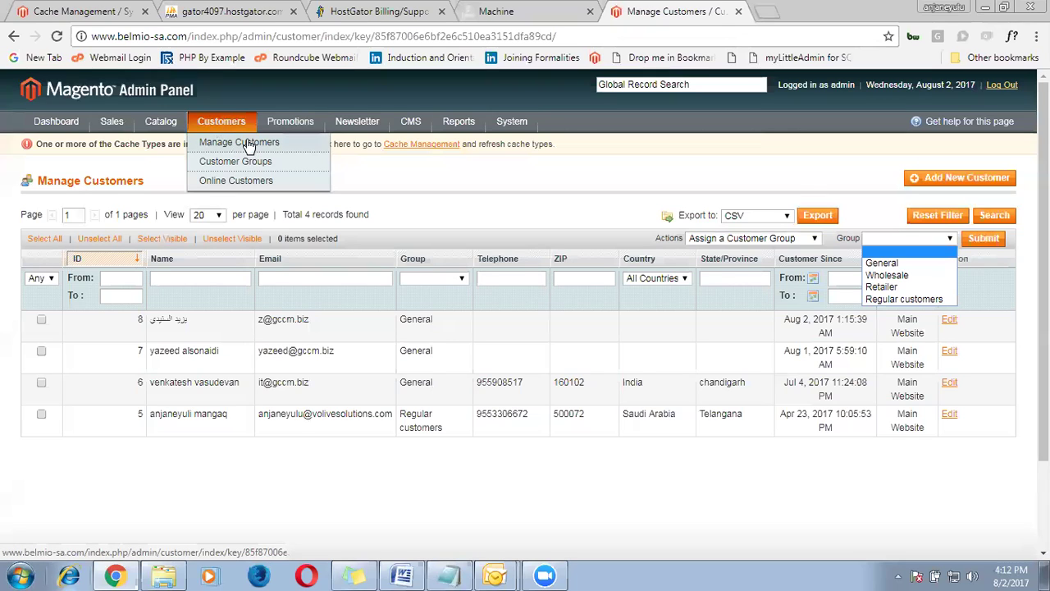
- Add and save a customer group named 'Family Group' with the Retail Customer tax class
left_click(221, 167)
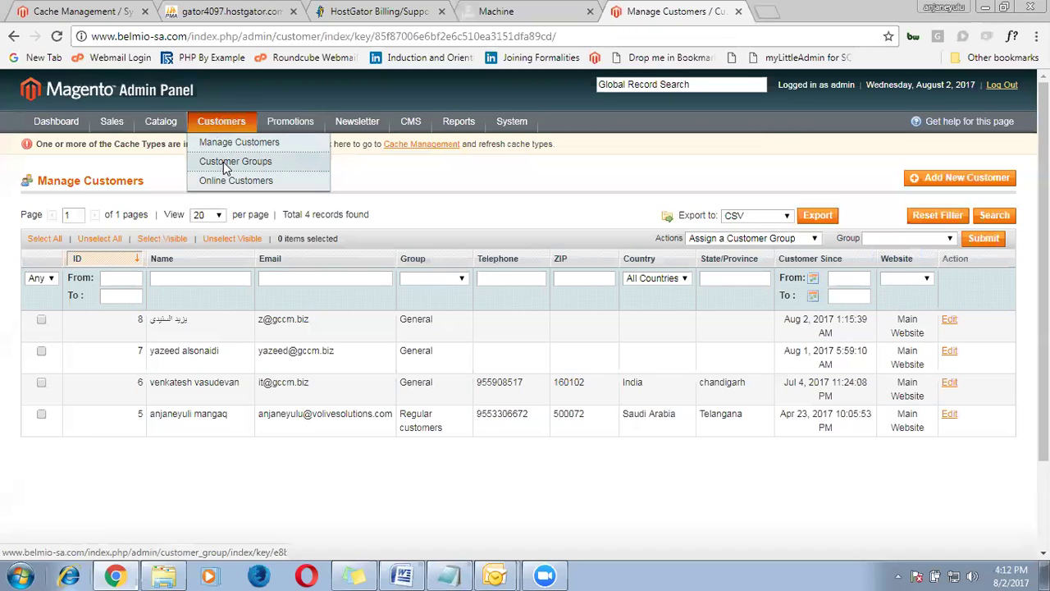
left_click(225, 168)
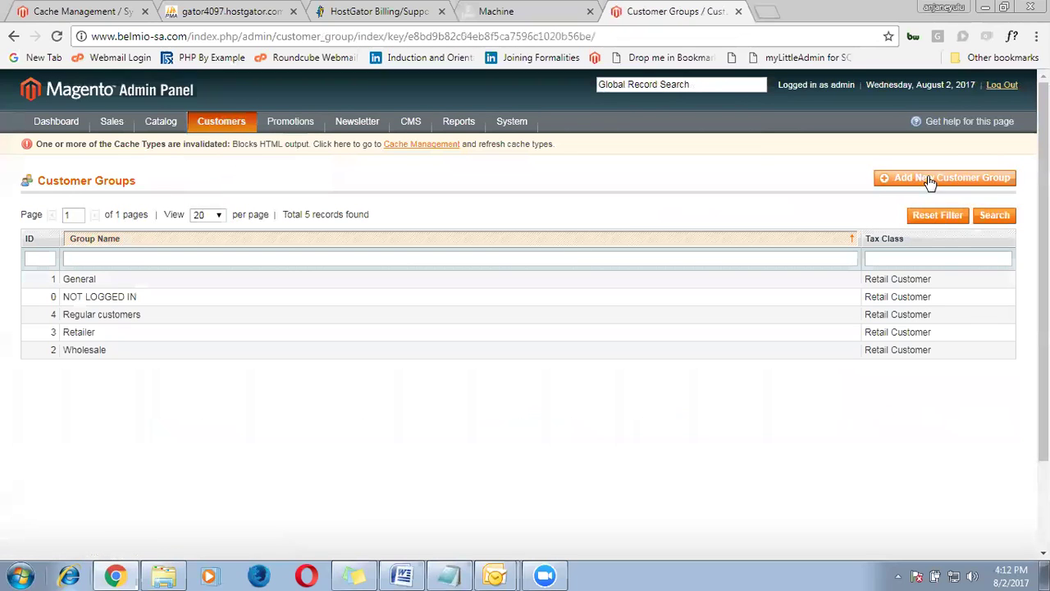
left_click(945, 177)
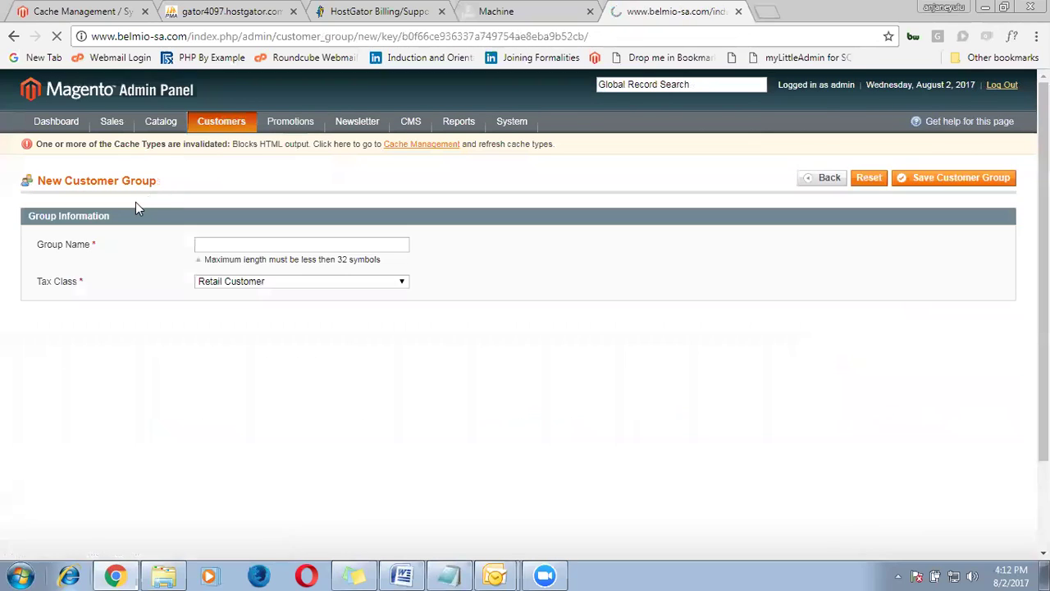
left_click(205, 241)
type("Fami")
left_click(208, 241)
type("Family")
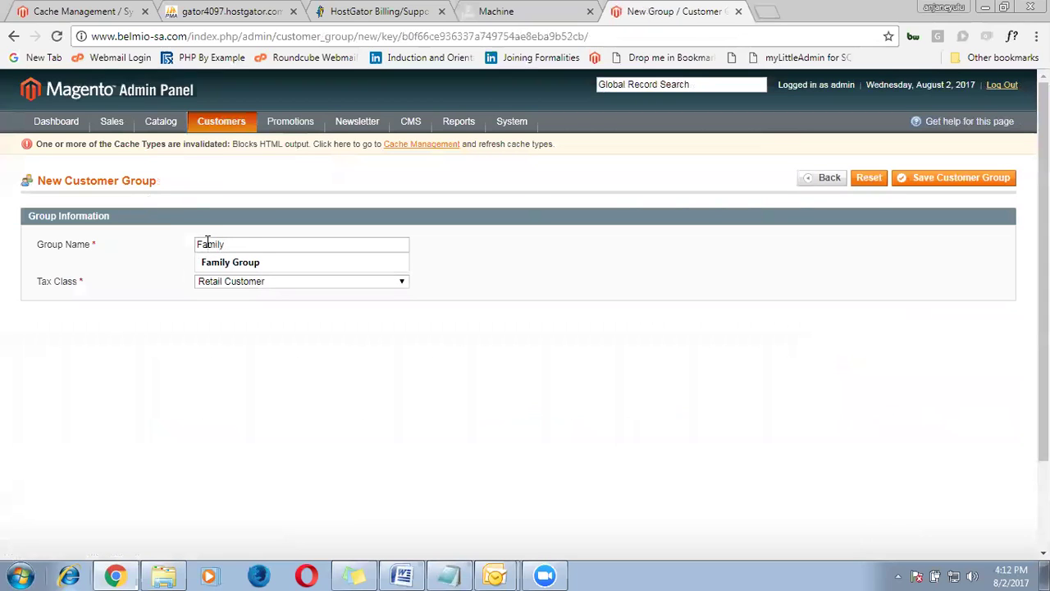
left_click(258, 262)
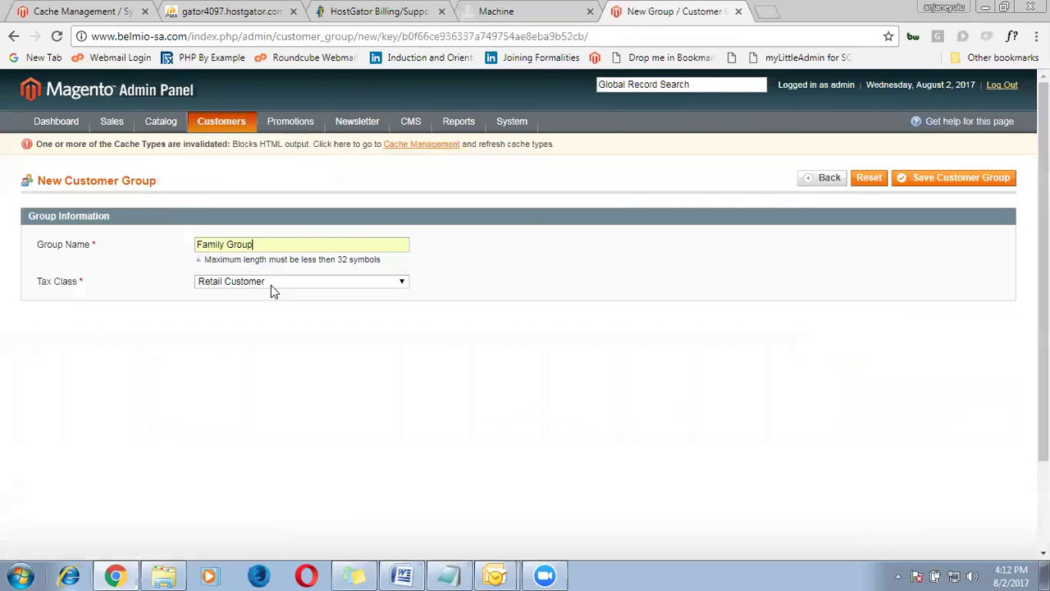
left_click(955, 181)
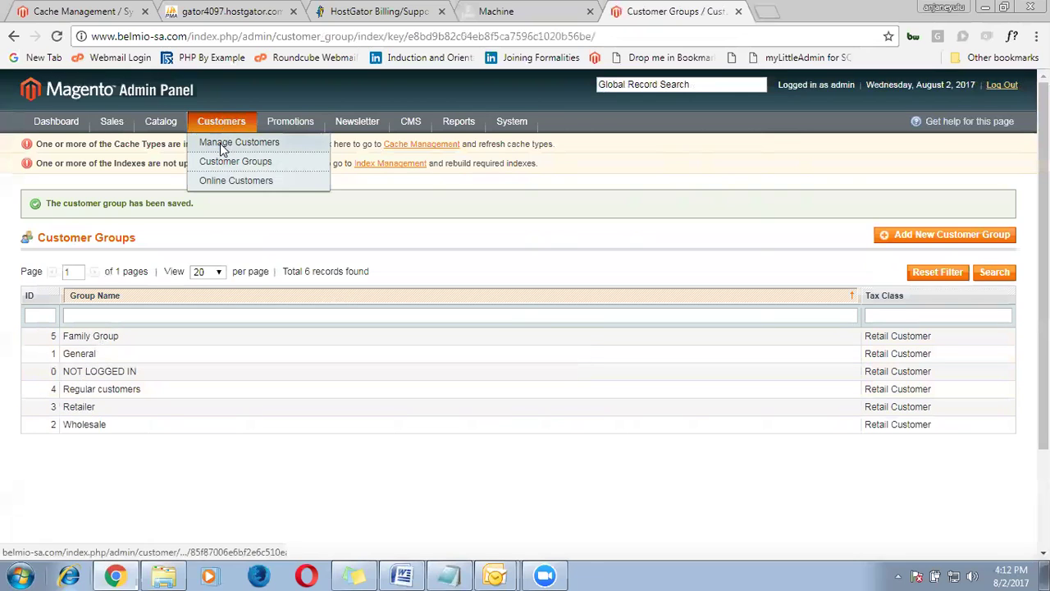
- Bulk-assign the newest customer, registered Aug 2, 2017, to Family Group
left_click(222, 144)
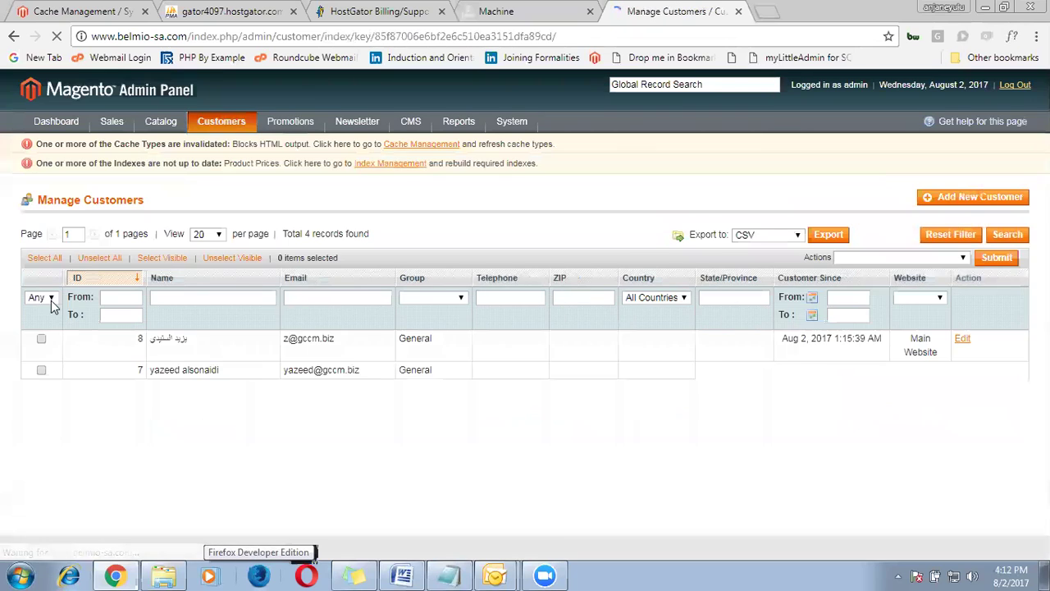
left_click(41, 339)
left_click(869, 256)
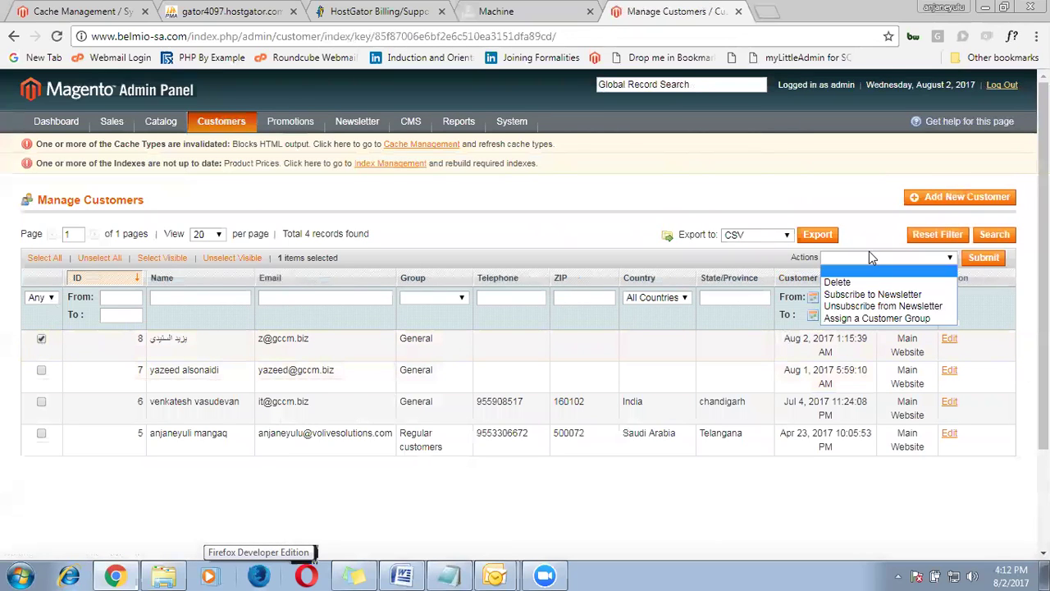
left_click(841, 319)
left_click(906, 258)
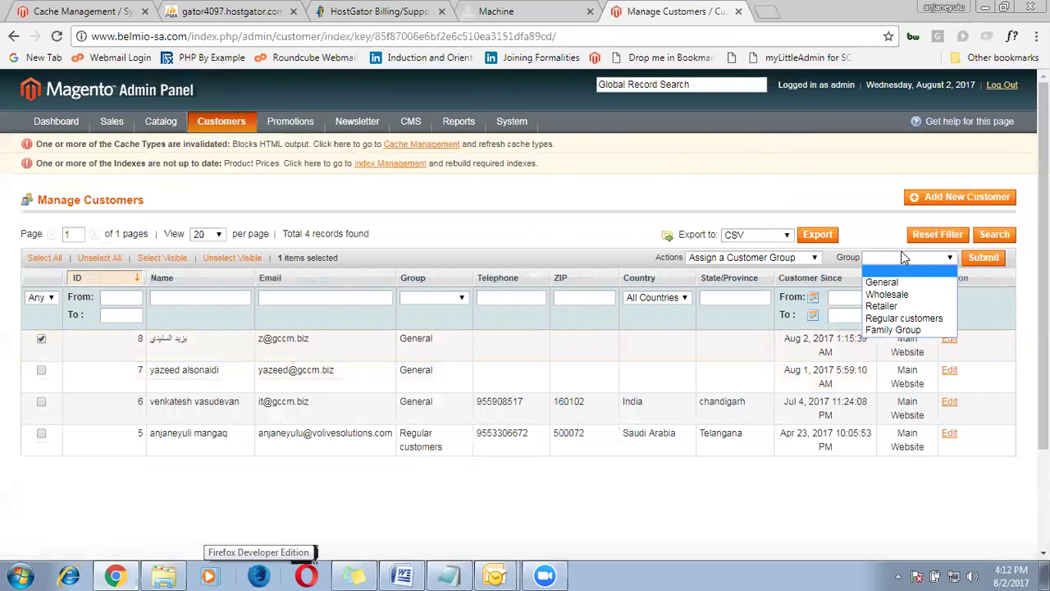
left_click(903, 329)
left_click(983, 257)
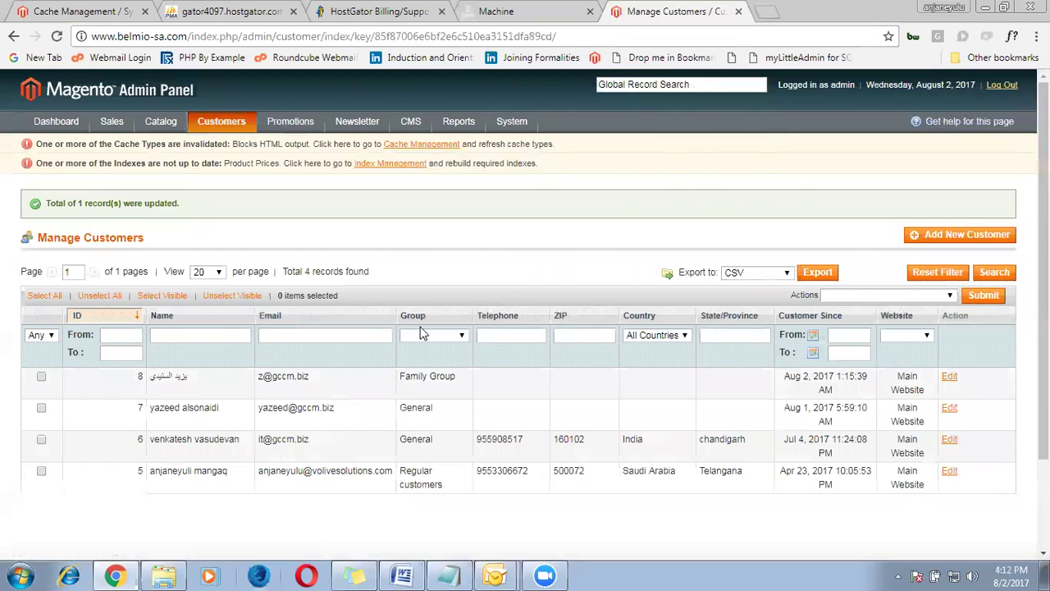
scroll(388, 344, "down", 3)
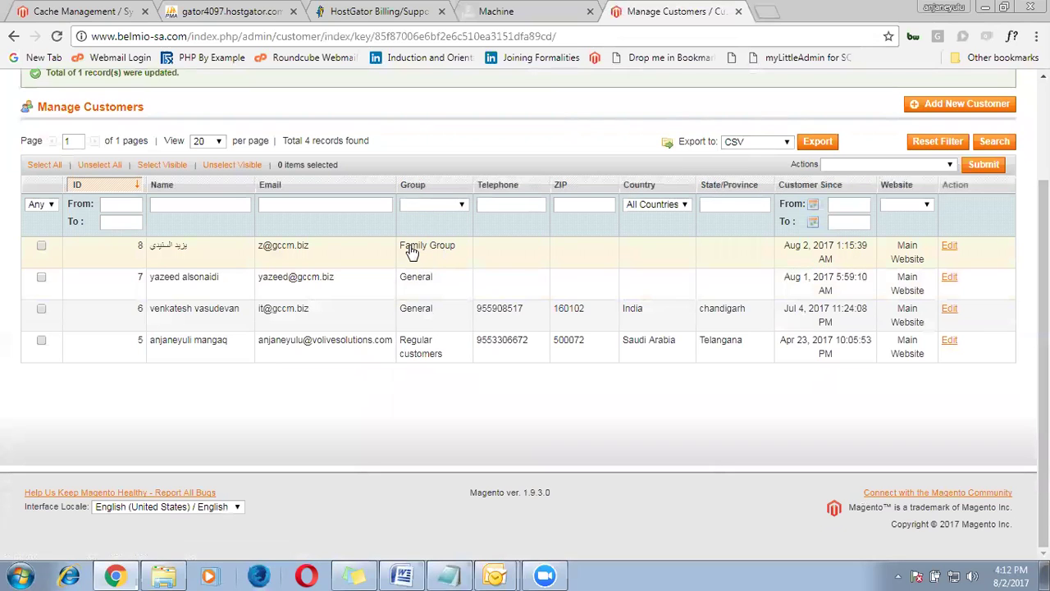
scroll(440, 263, "up", 2)
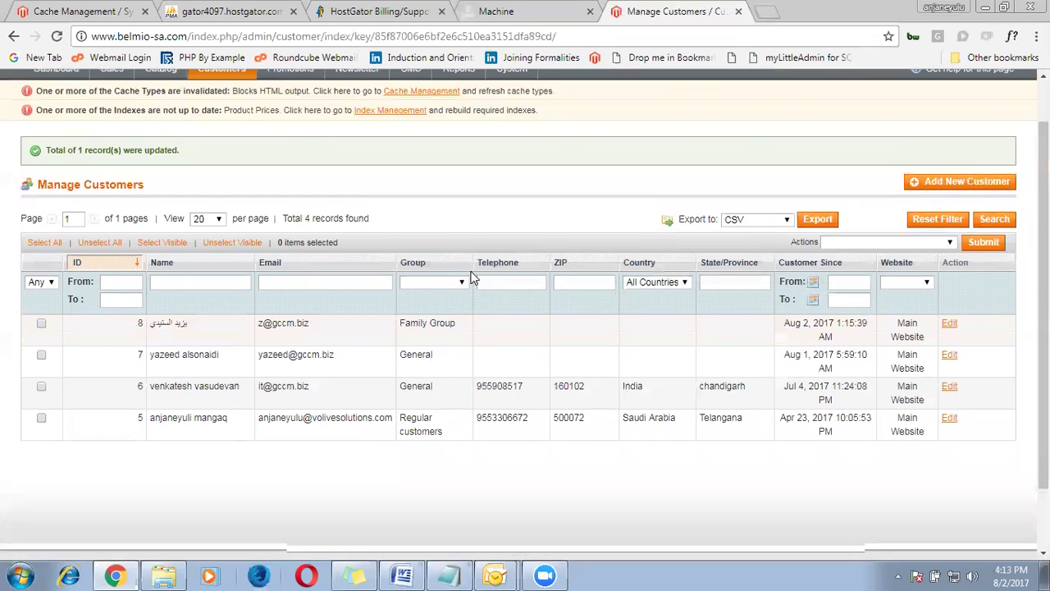
scroll(141, 160, "up", 2)
- Give the Machine product a Family Group price of 20, versus its 100.00 base price
mouse_move(155, 114)
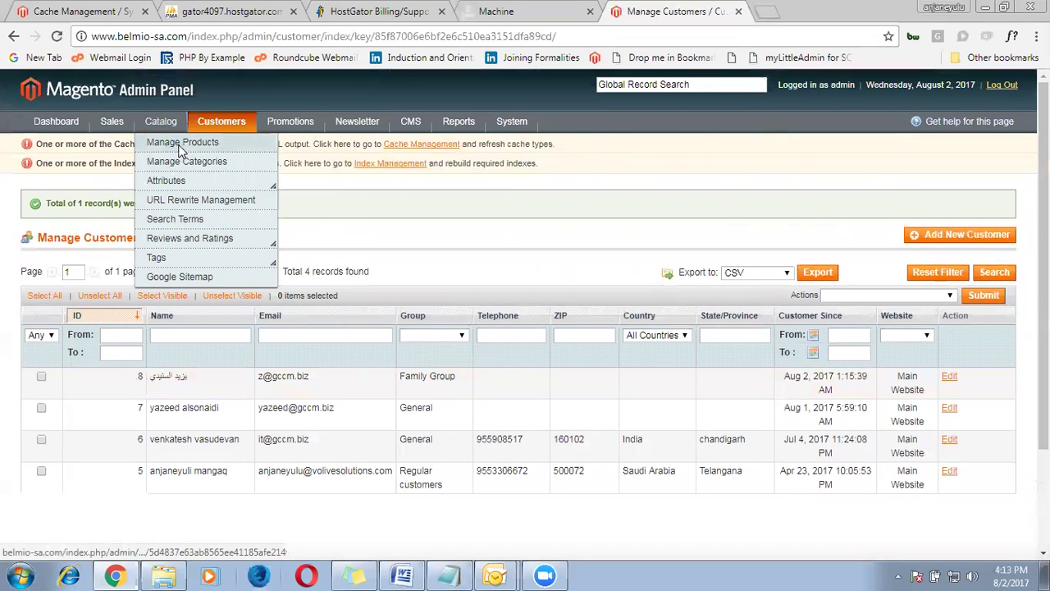
left_click(169, 140)
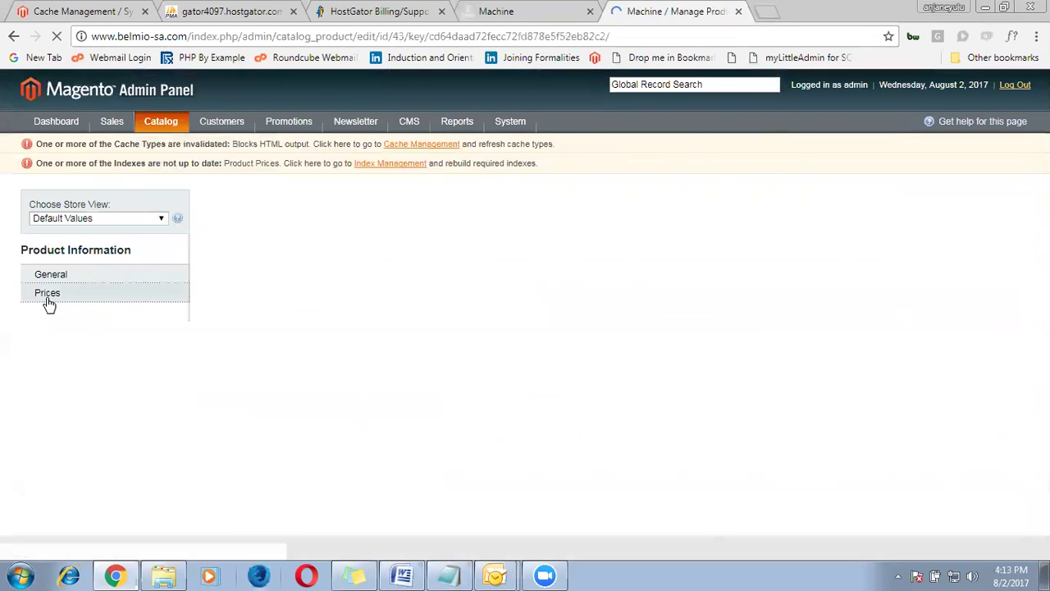
left_click(50, 300)
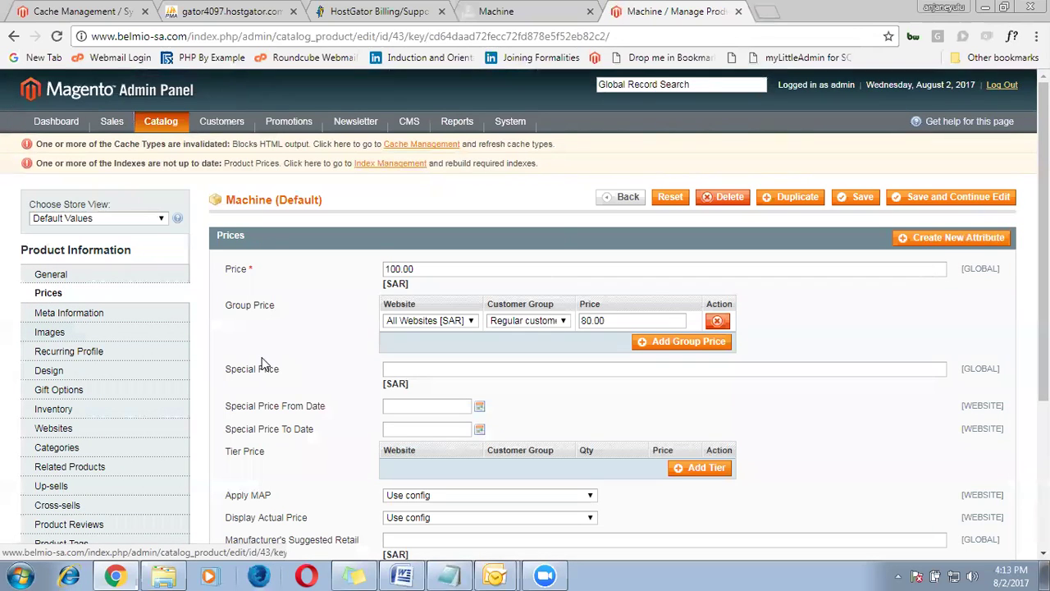
left_click_drag(230, 306, 299, 320)
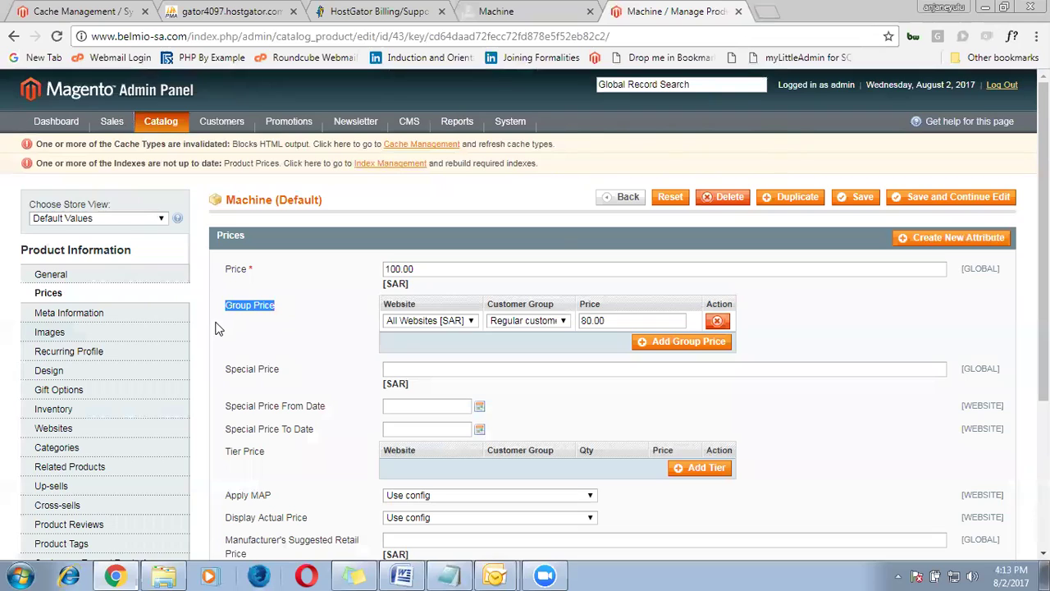
left_click(513, 328)
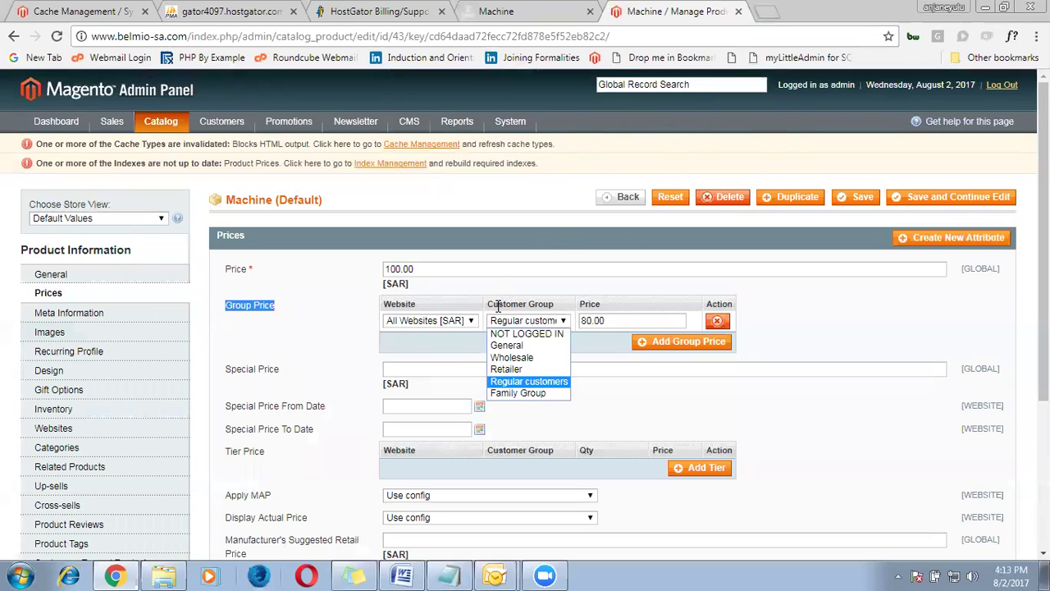
left_click(520, 393)
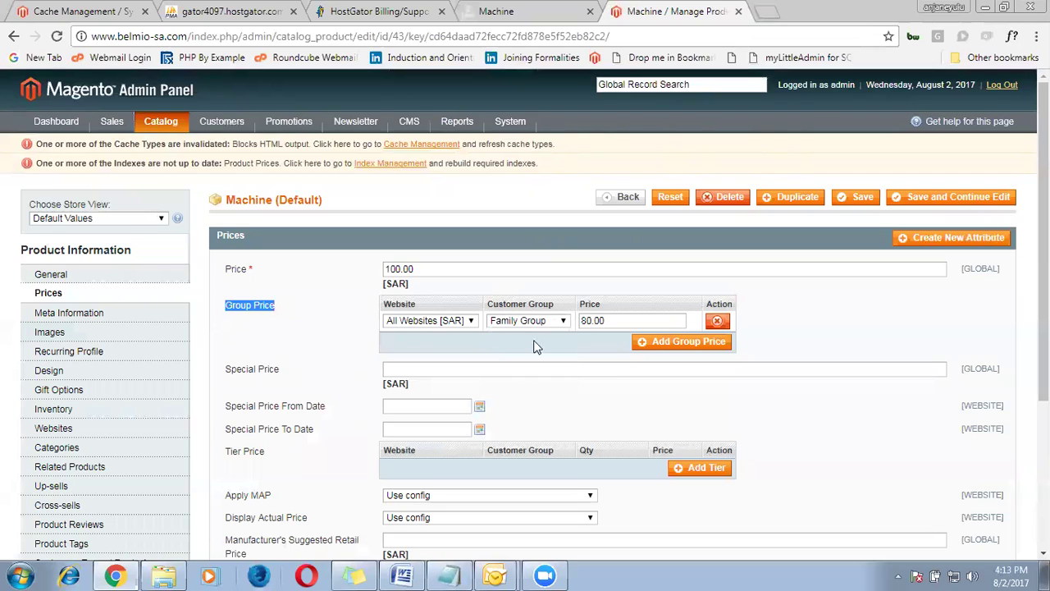
key("Tab")
type("20")
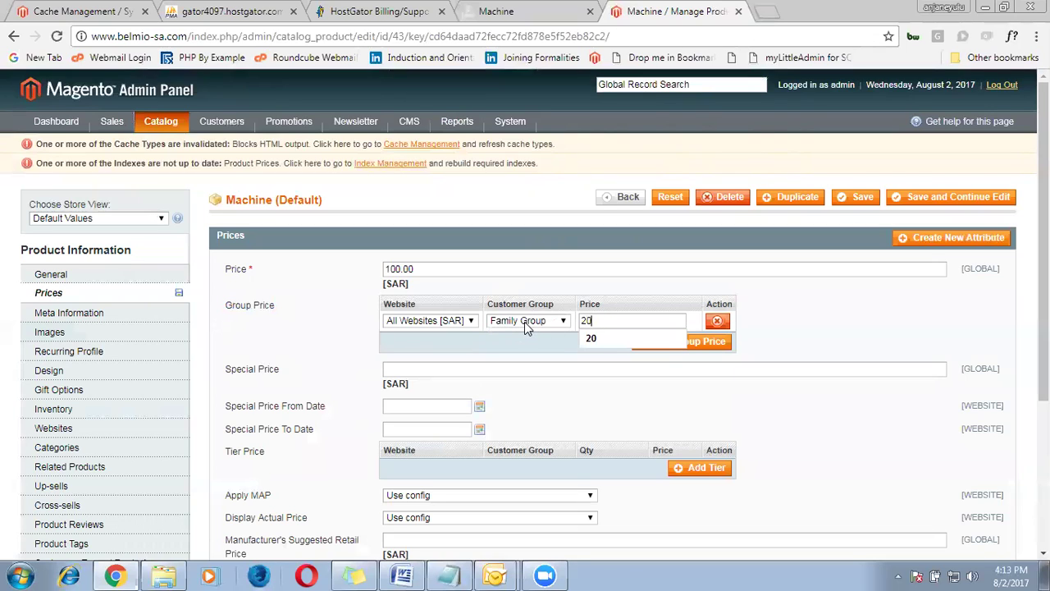
left_click_drag(597, 320, 577, 318)
left_click_drag(416, 269, 339, 271)
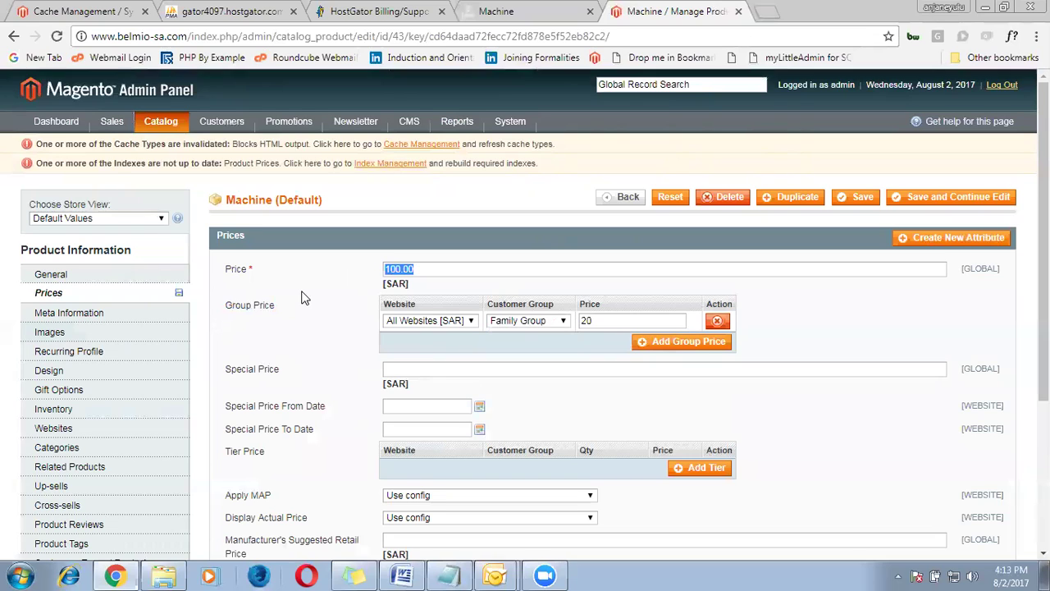
- Open Manage Products and Manage Customers each in a new browser tab
mouse_move(176, 128)
middle_click(182, 146)
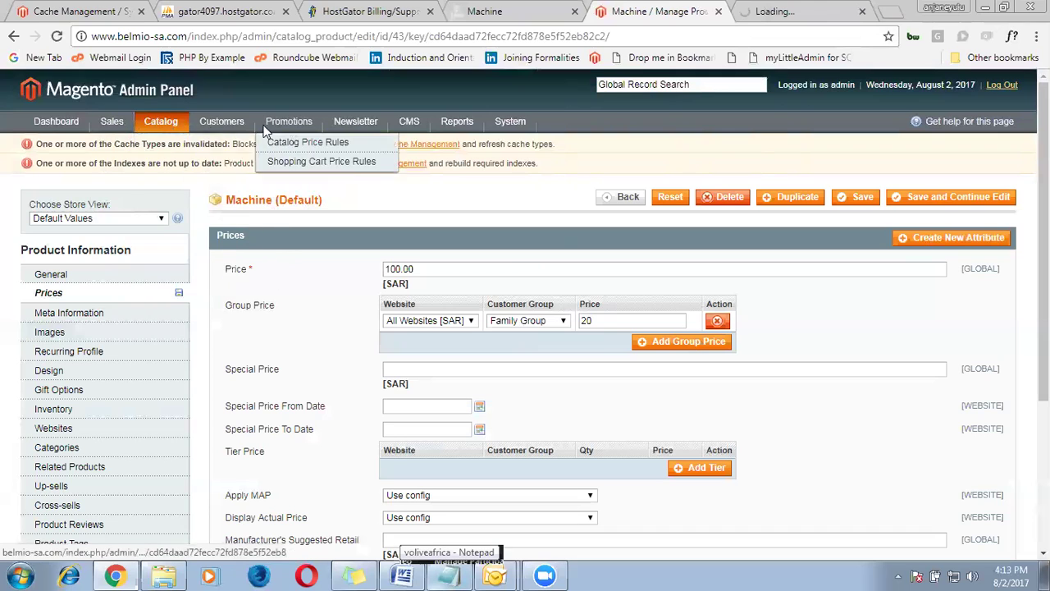
mouse_move(221, 123)
middle_click(237, 143)
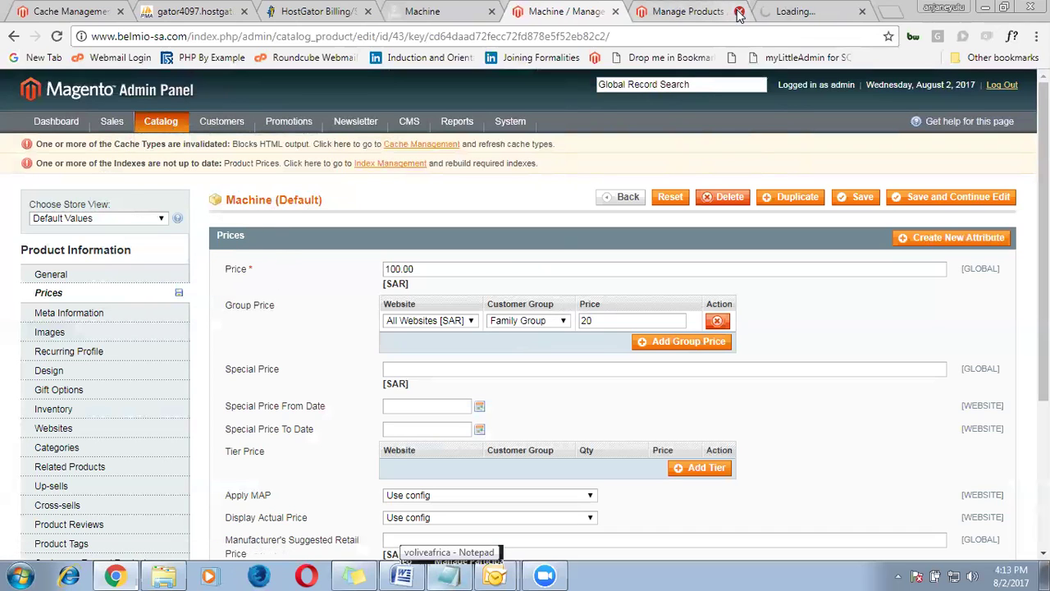
left_click(661, 20)
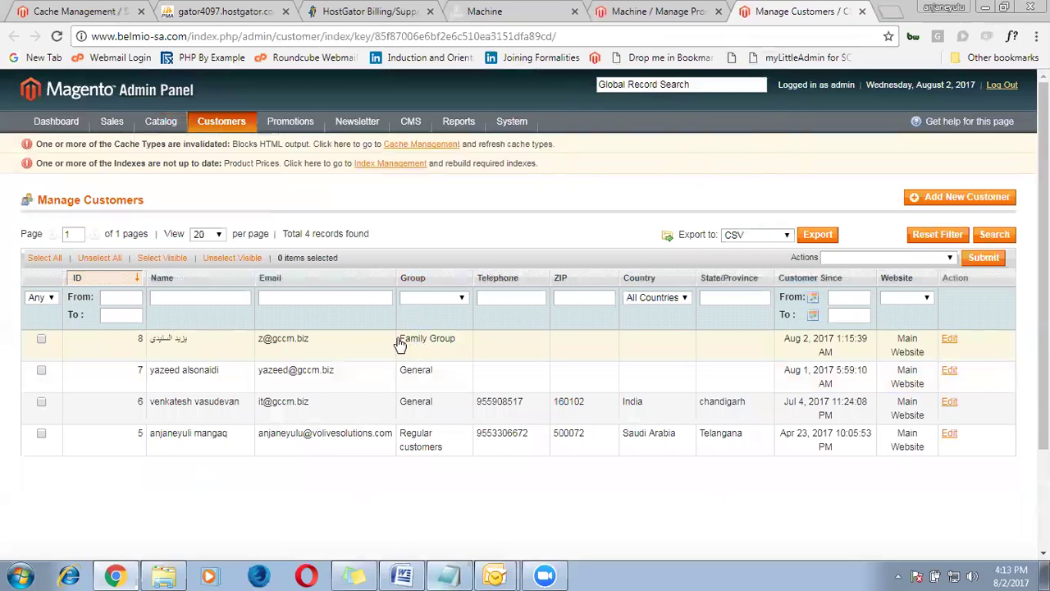
left_click_drag(172, 343, 318, 343)
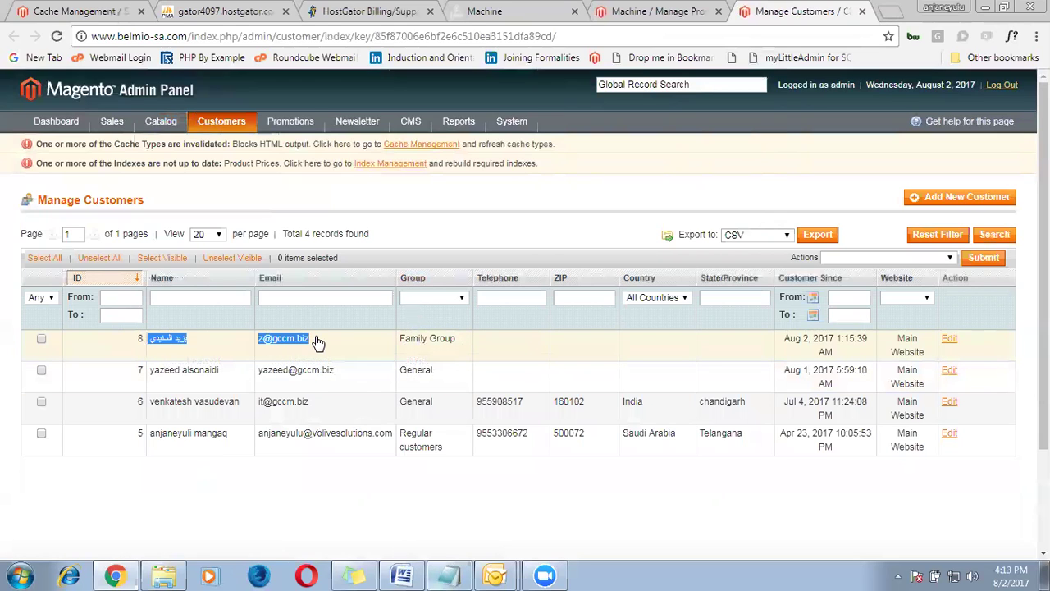
left_click(662, 11)
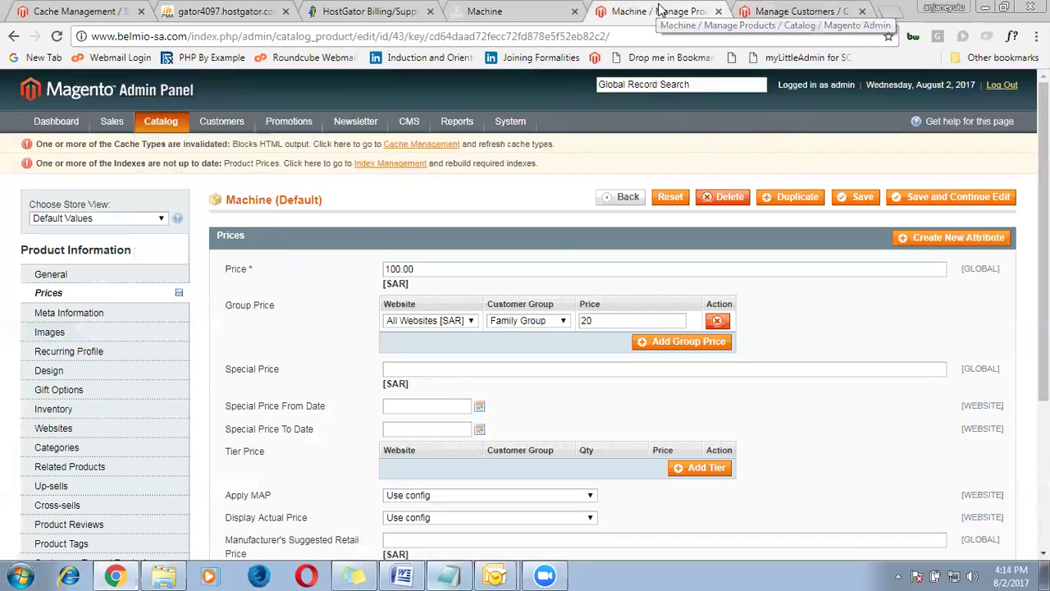
double_click(578, 322)
left_click_drag(434, 265, 349, 271)
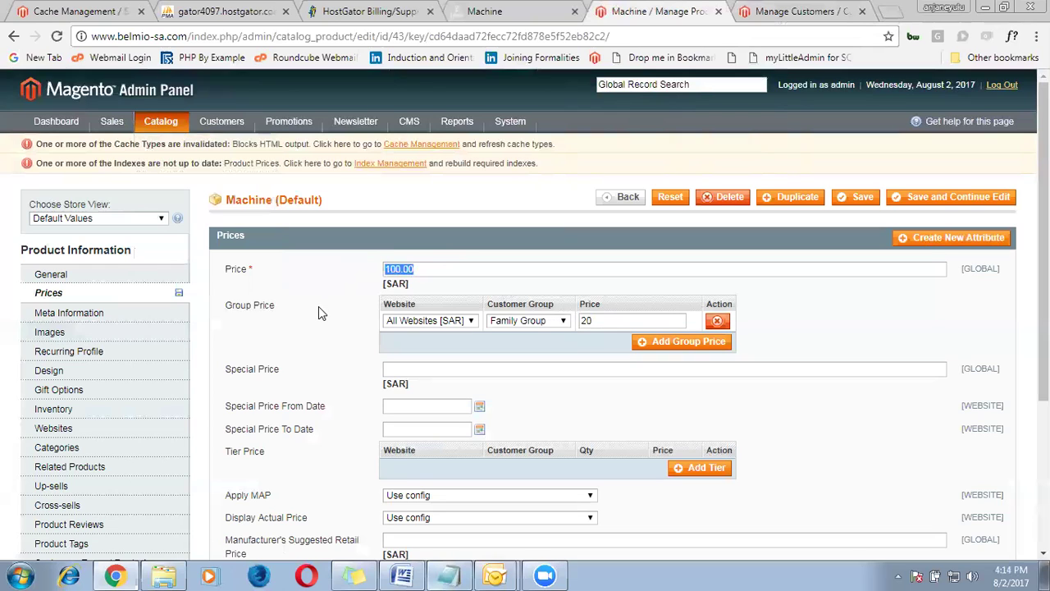
mouse_move(226, 118)
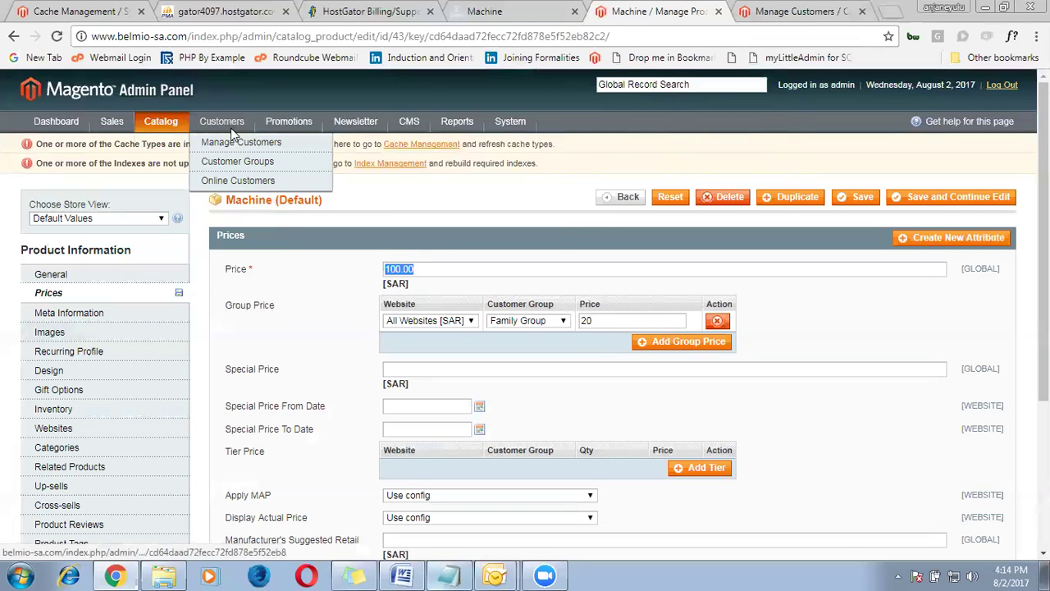
- Open Online Customers and review the first visitors' IDs, IP addresses and last activity times
left_click(241, 181)
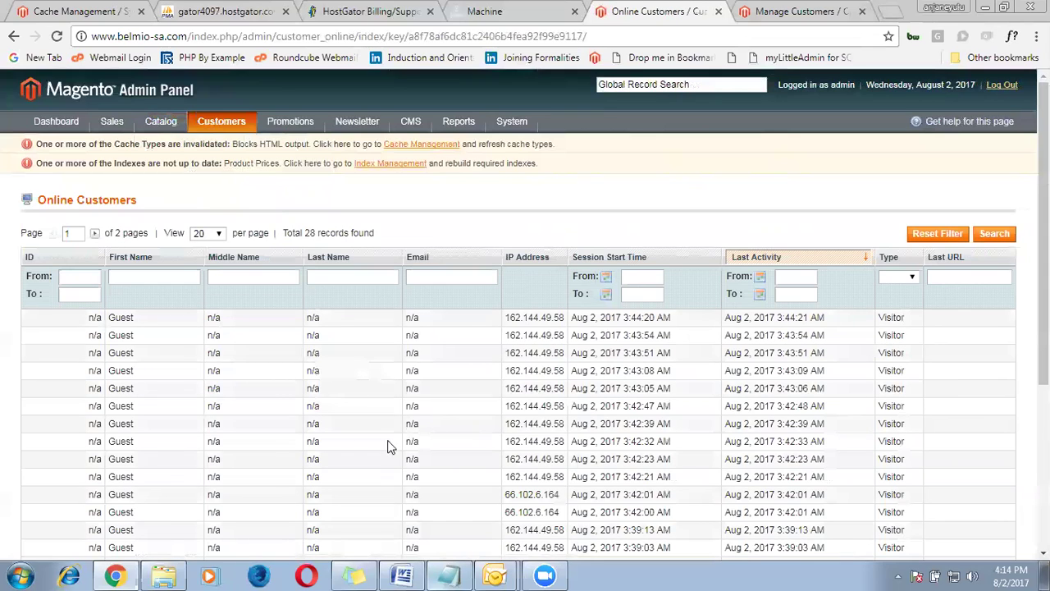
left_click_drag(727, 318, 834, 325)
left_click(729, 337)
left_click_drag(729, 337, 825, 339)
left_click_drag(133, 318, 88, 318)
scroll(195, 355, "down", 4)
scroll(195, 356, "up", 3)
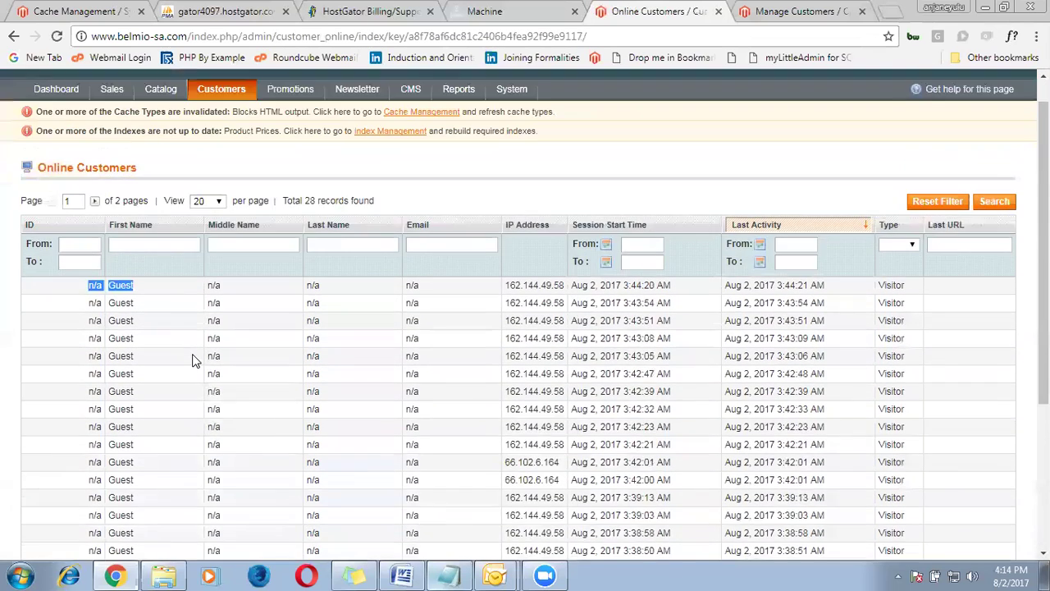
scroll(194, 361, "down", 2)
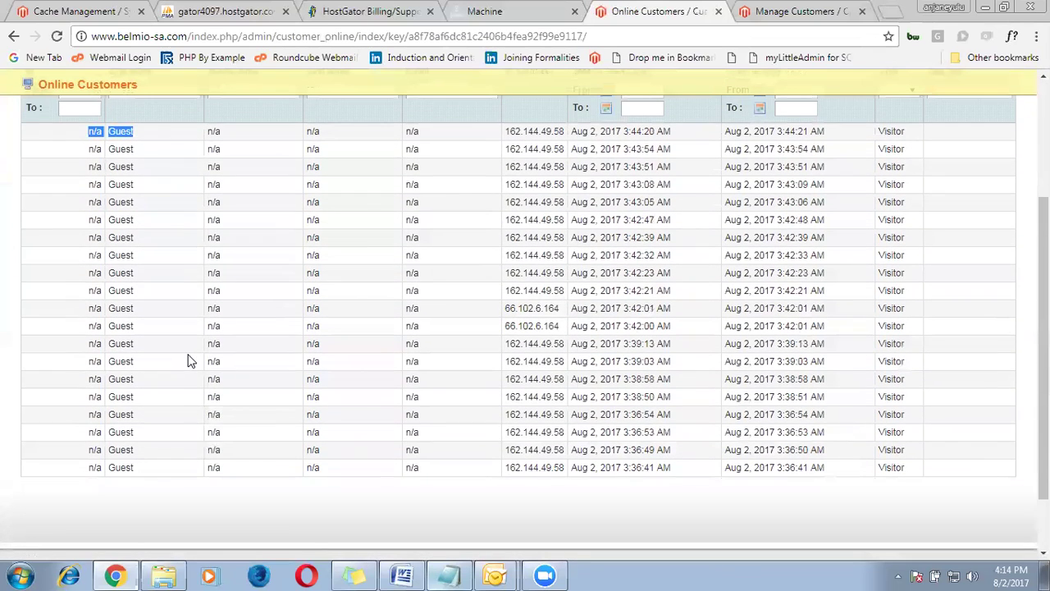
scroll(436, 239, "up", 2)
left_click_drag(508, 285, 902, 334)
left_click(976, 316)
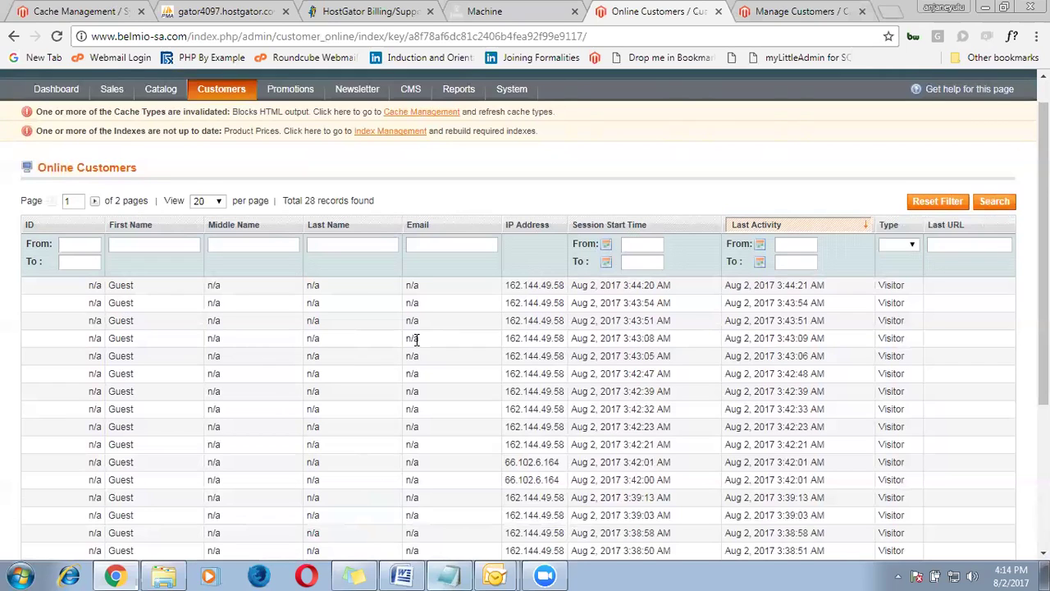
- Review the IP addresses further down the 28 visitor sessions, then return to the Machine storefront
scroll(303, 359, "down", 2)
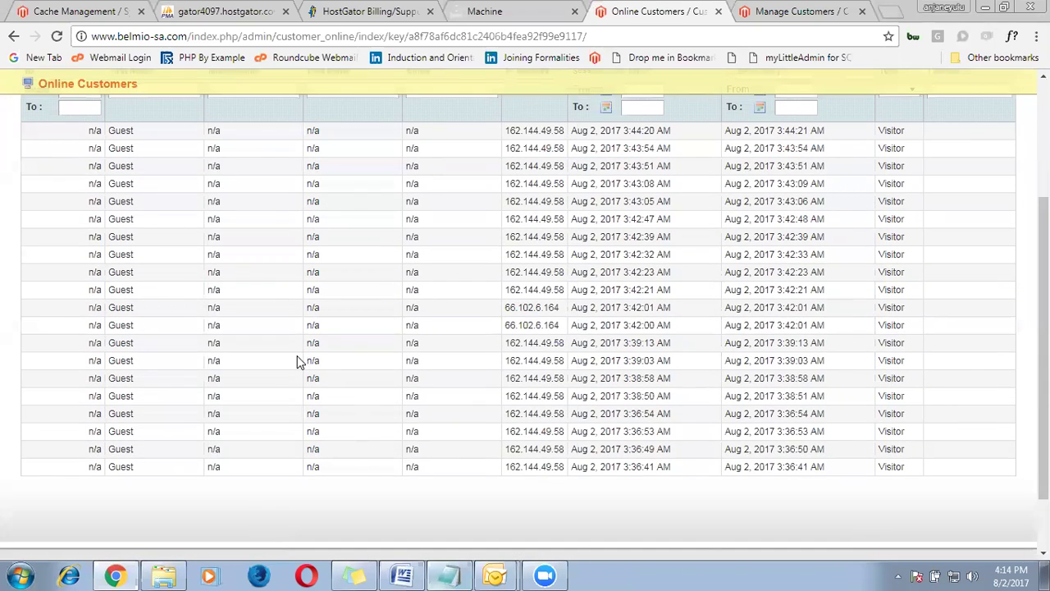
left_click_drag(510, 131, 537, 402)
left_click(537, 402)
scroll(482, 348, "up", 1)
scroll(482, 349, "up", 2)
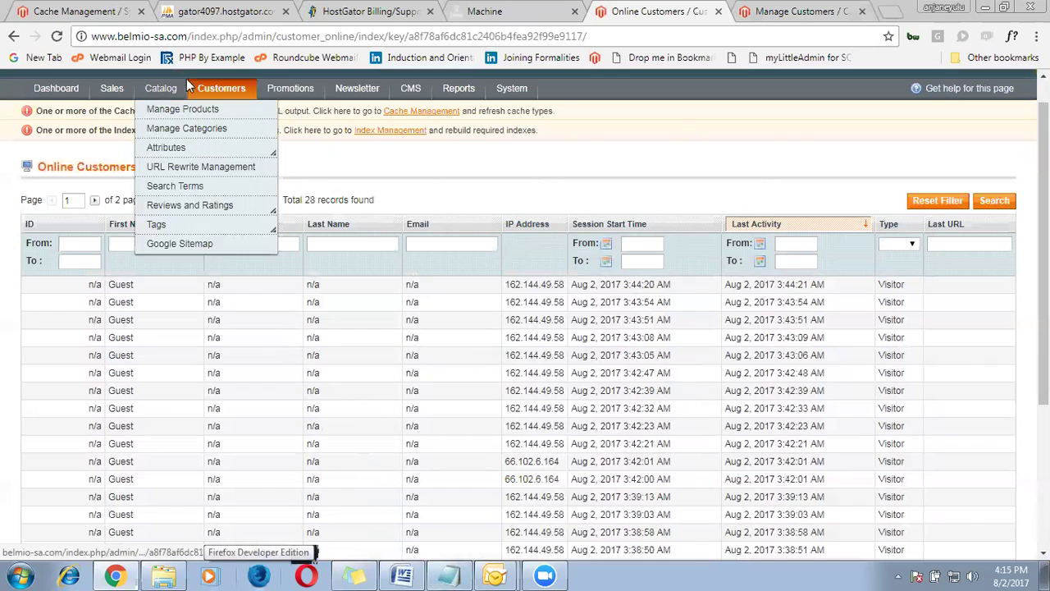
mouse_move(220, 85)
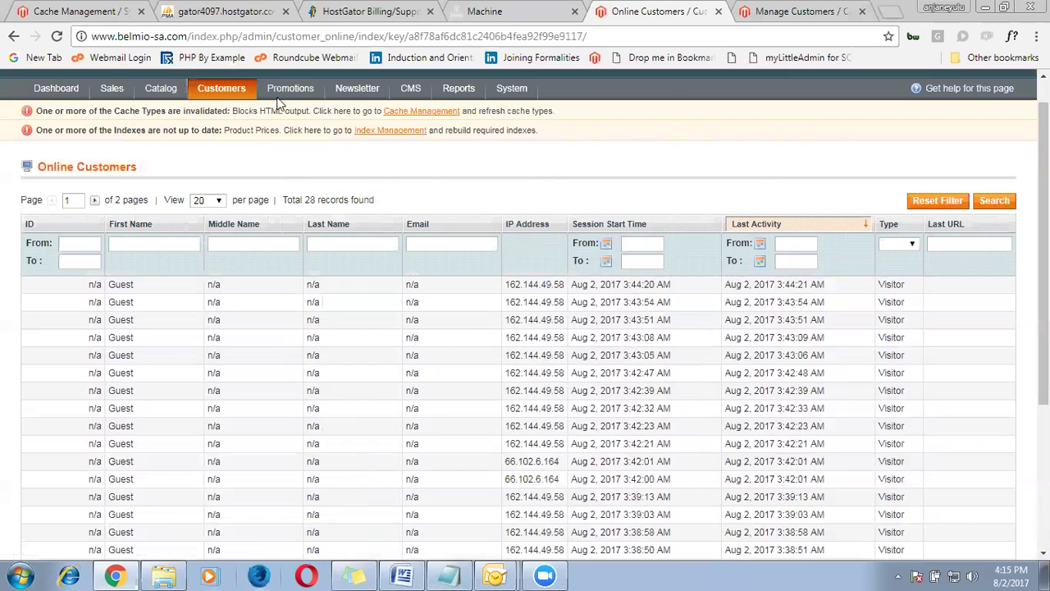
mouse_move(278, 90)
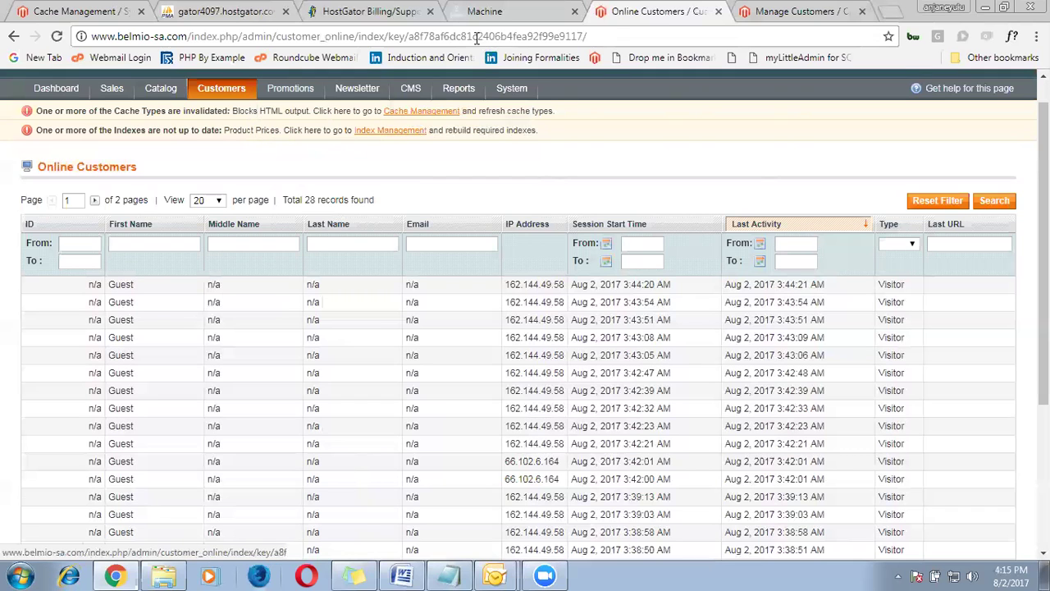
left_click(483, 11)
- From the Our Coffee page, order 130 Risoluto Espresso capsules
scroll(752, 192, "up", 5)
mouse_move(885, 148)
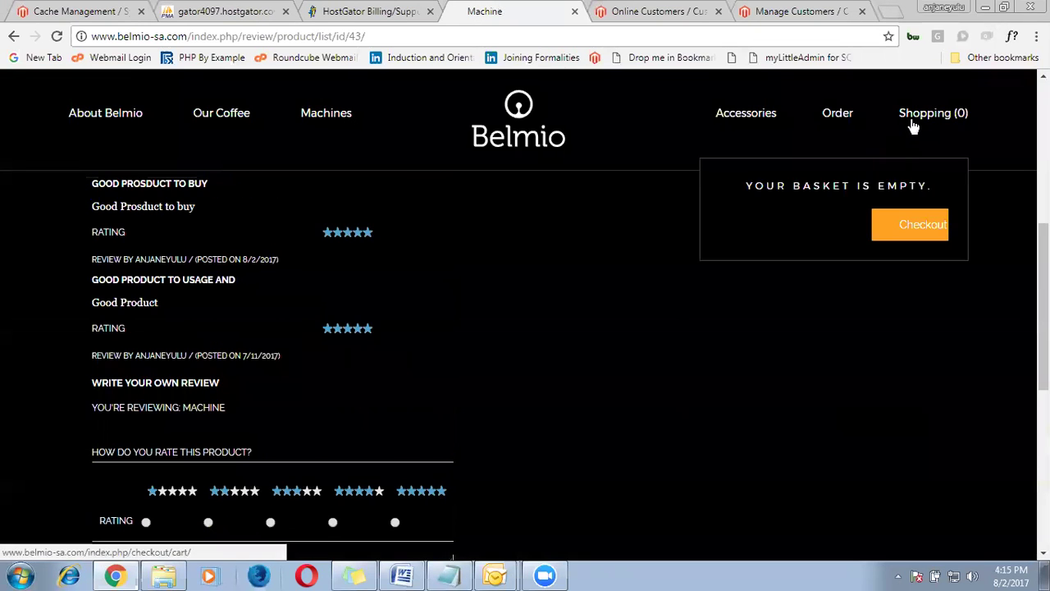
left_click(485, 152)
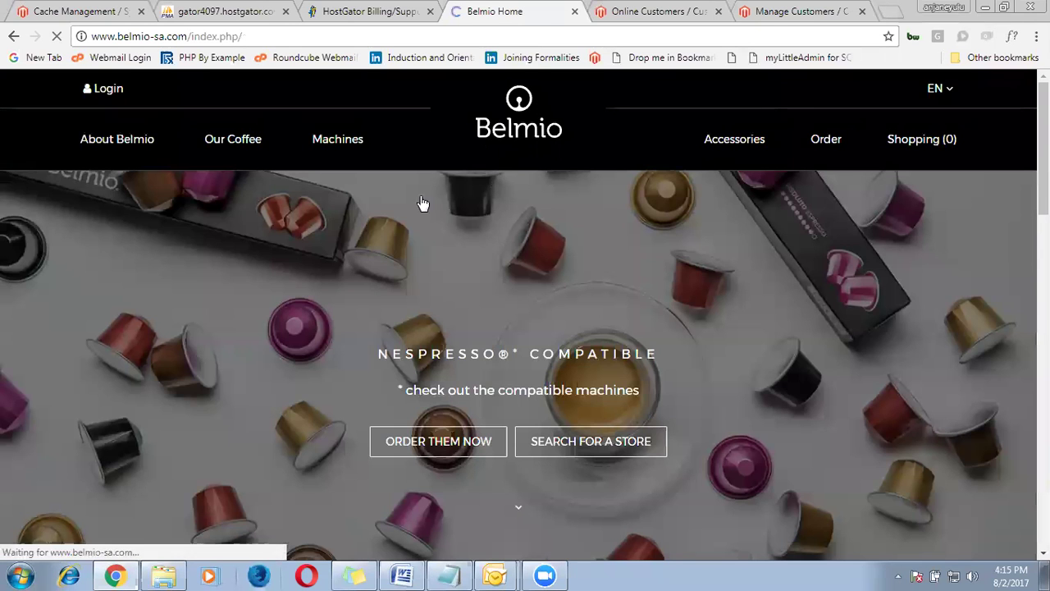
left_click(227, 145)
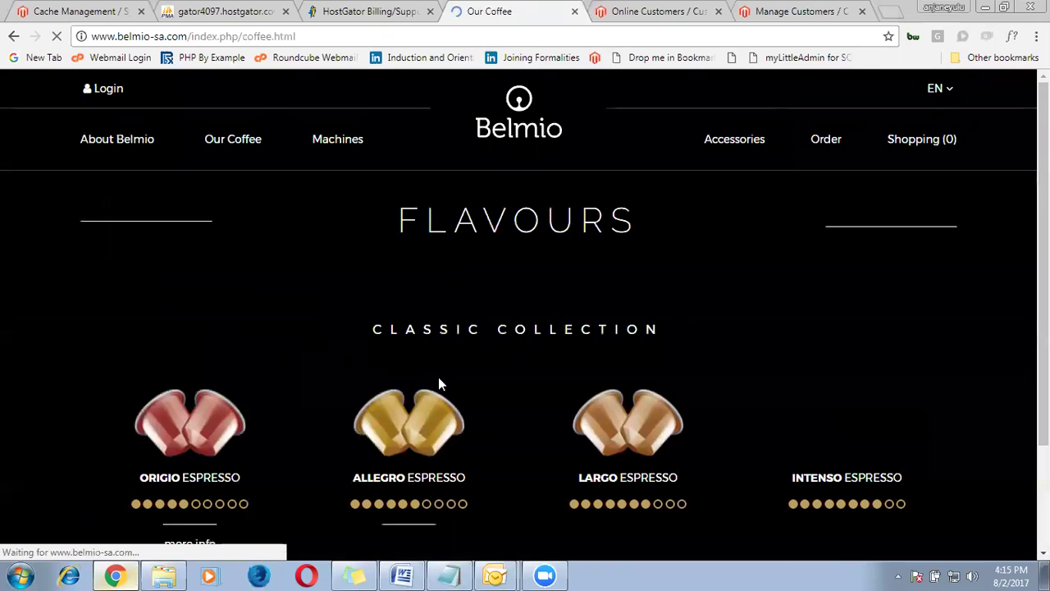
scroll(426, 383, "down", 5)
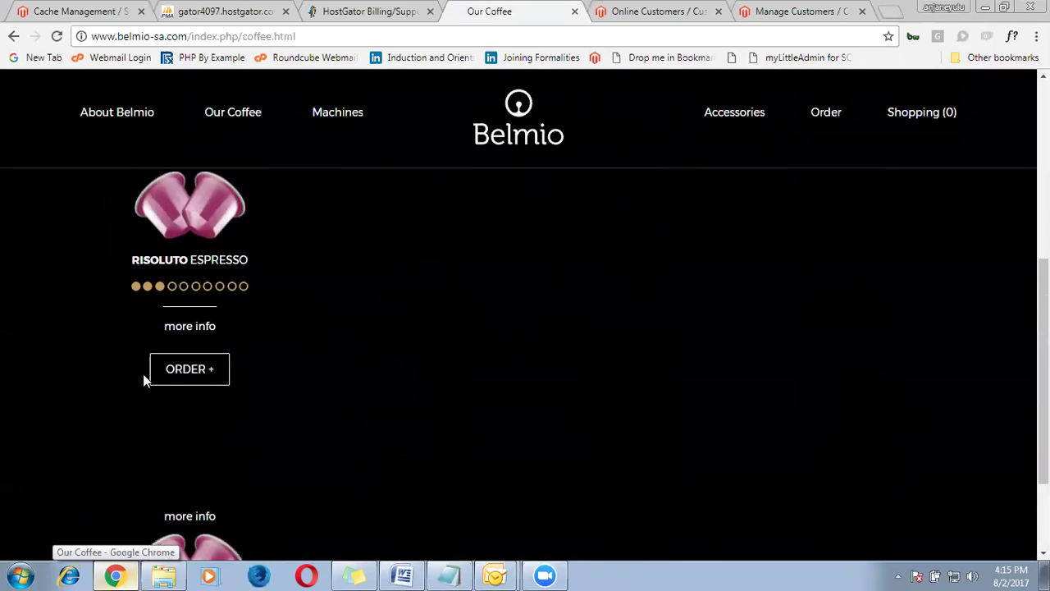
left_click(203, 374)
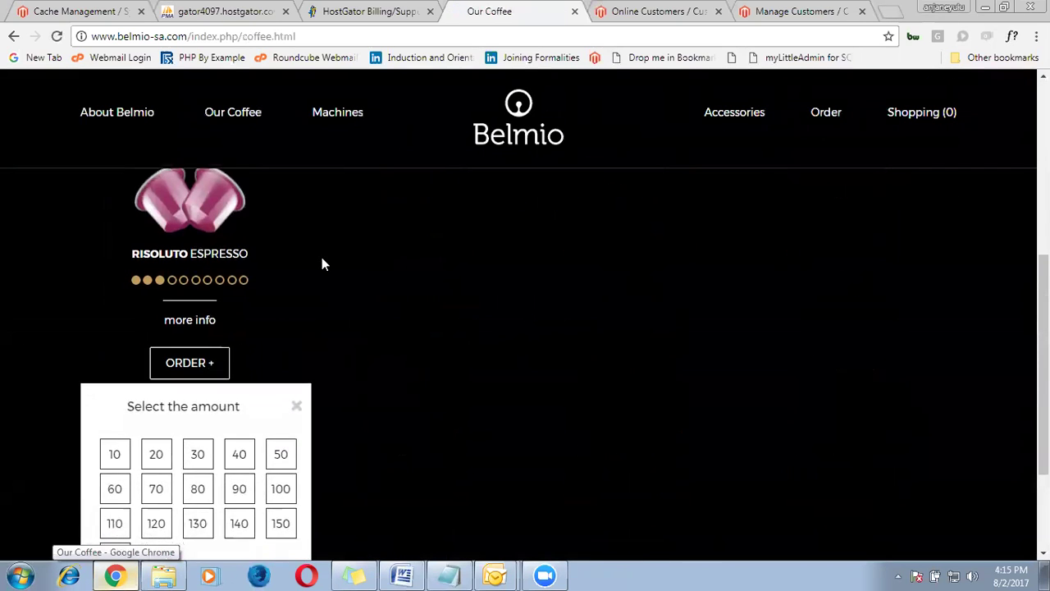
scroll(246, 344, "down", 3)
left_click(198, 369)
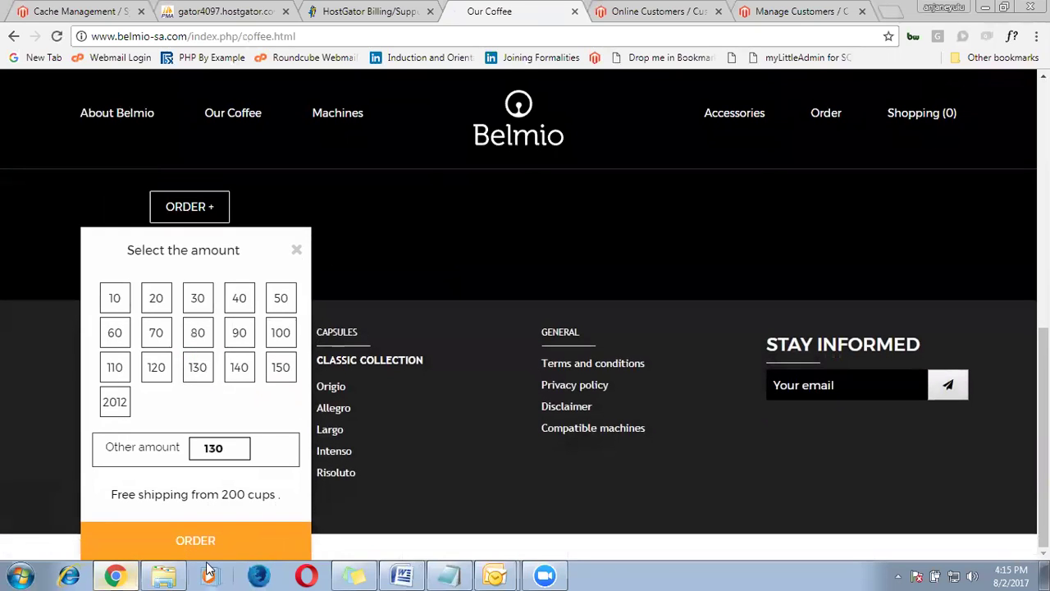
left_click(206, 555)
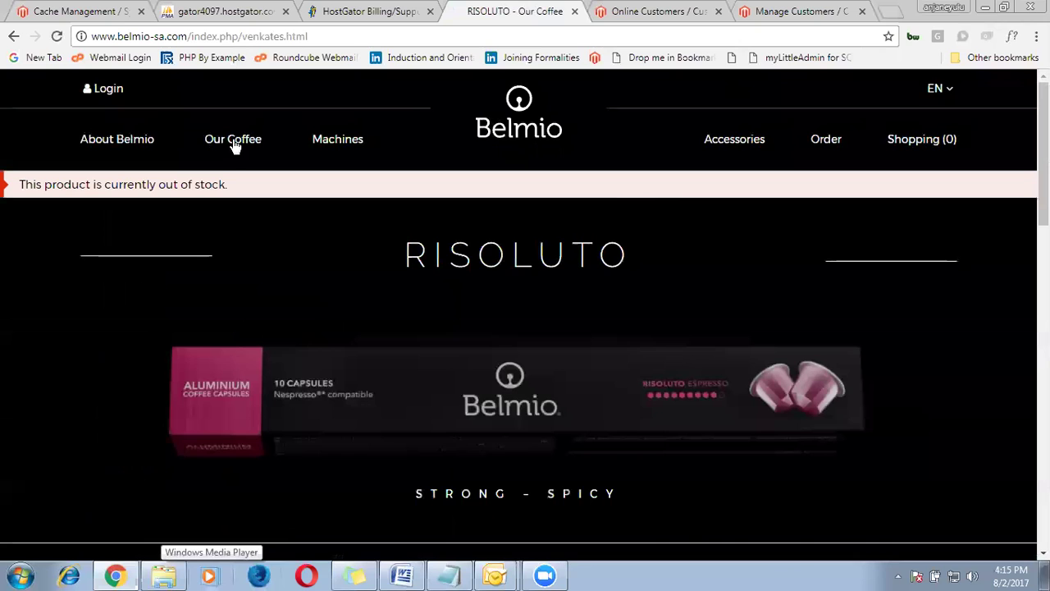
- Order 130 Allegro Espresso capsules and check the SHOPPING CART total of SAR5.20
left_click(232, 139)
scroll(363, 200, "down", 4)
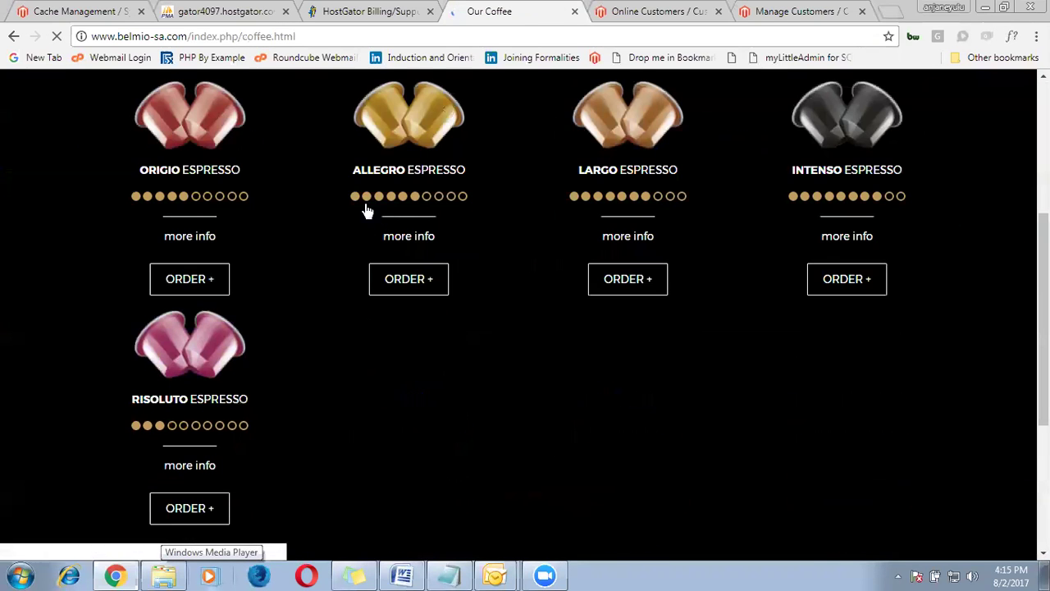
left_click(410, 279)
left_click(414, 441)
scroll(447, 410, "down", 3)
left_click(414, 363)
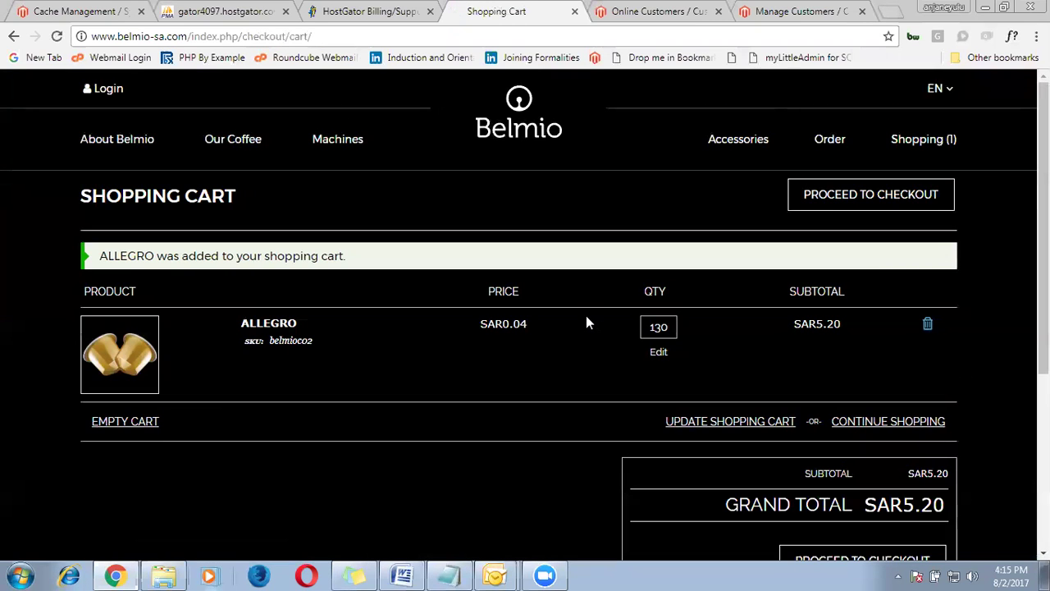
scroll(591, 315, "down", 1)
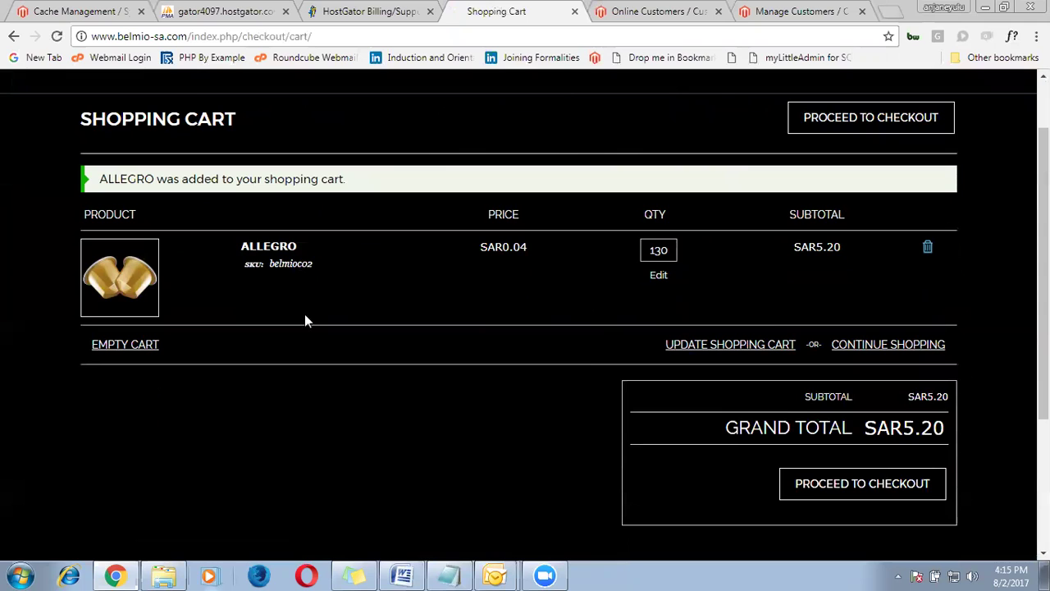
triple_click(91, 116)
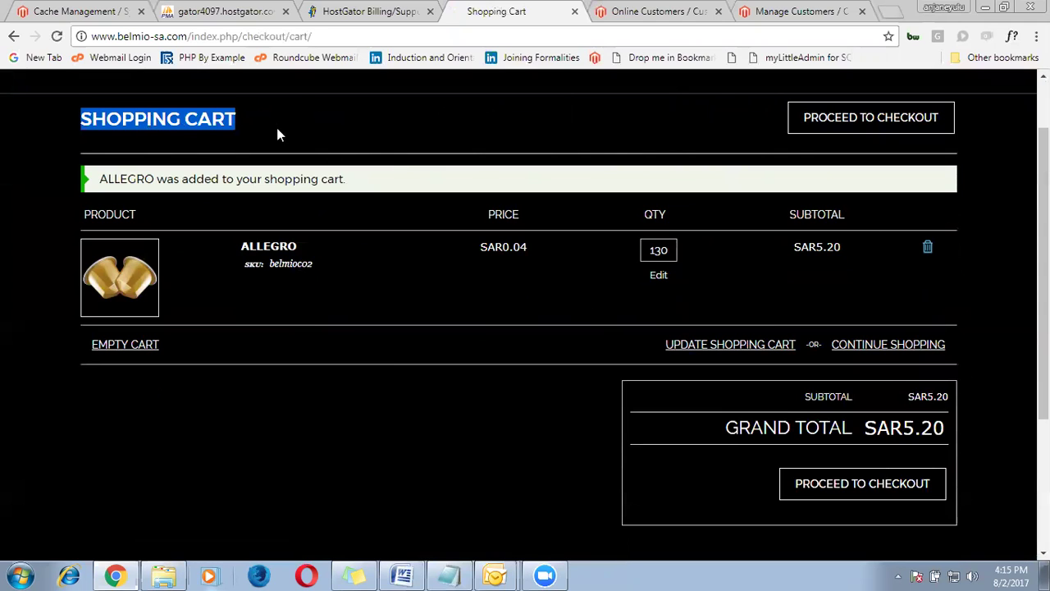
left_click(207, 120)
double_click(207, 120)
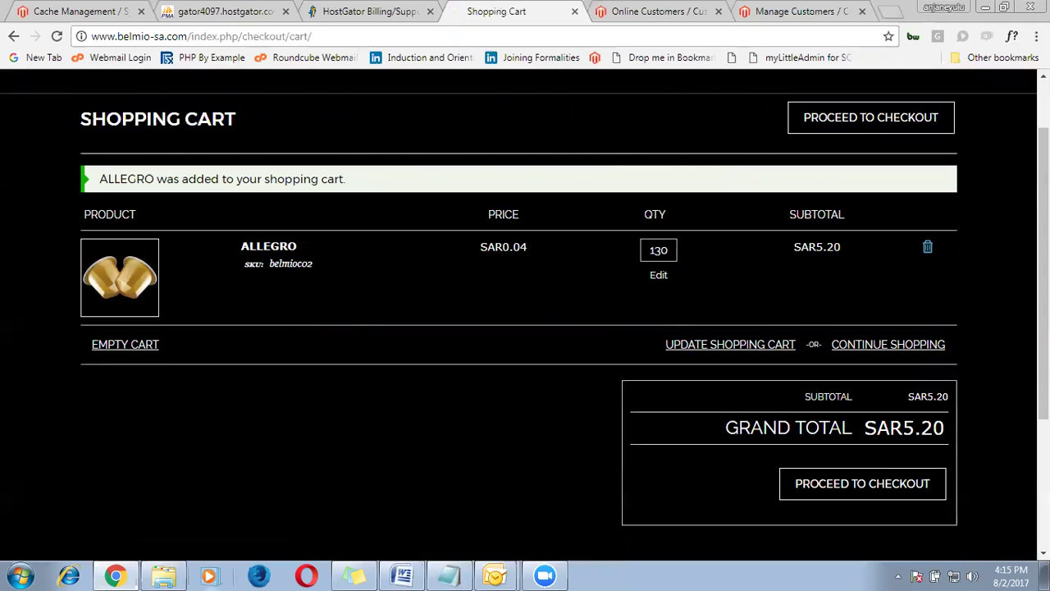
triple_click(207, 120)
- From the Online Customers page, open Promotions > Shopping Cart Price Rules, which lists no rules
left_click(656, 11)
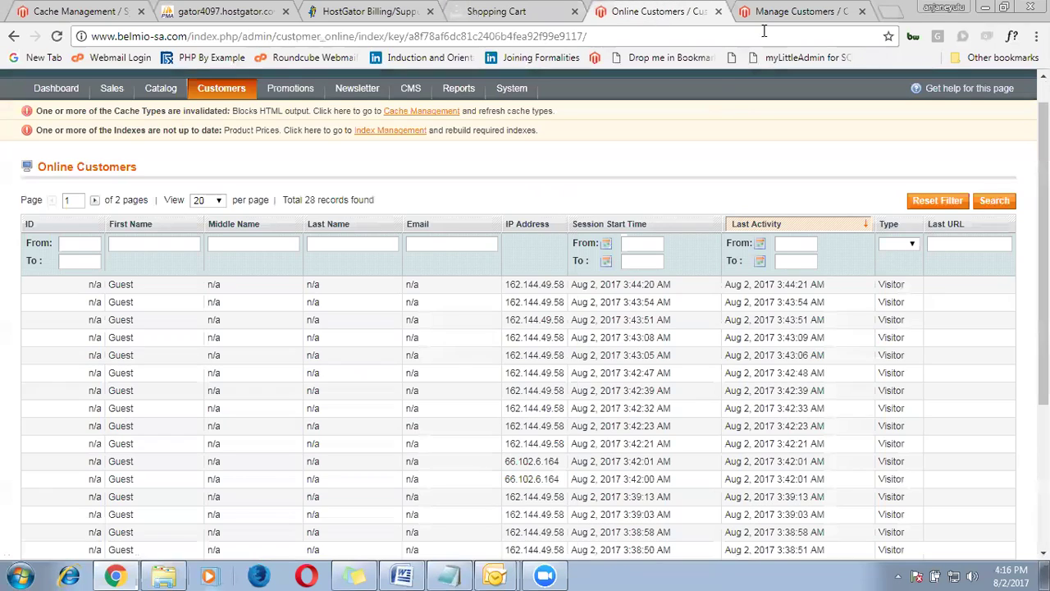
scroll(523, 135, "up", 1)
mouse_move(294, 123)
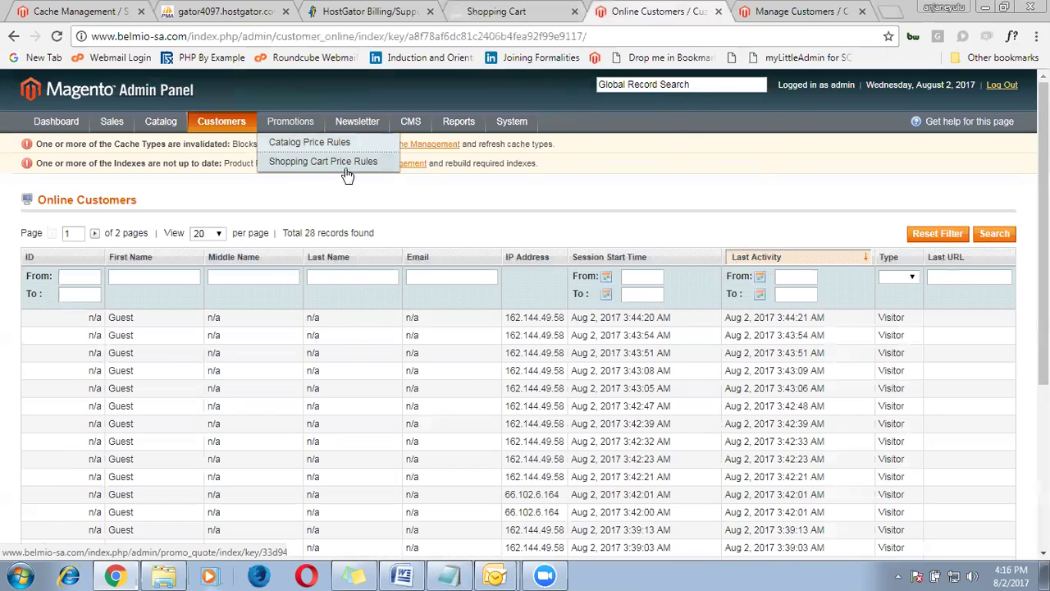
left_click(346, 165)
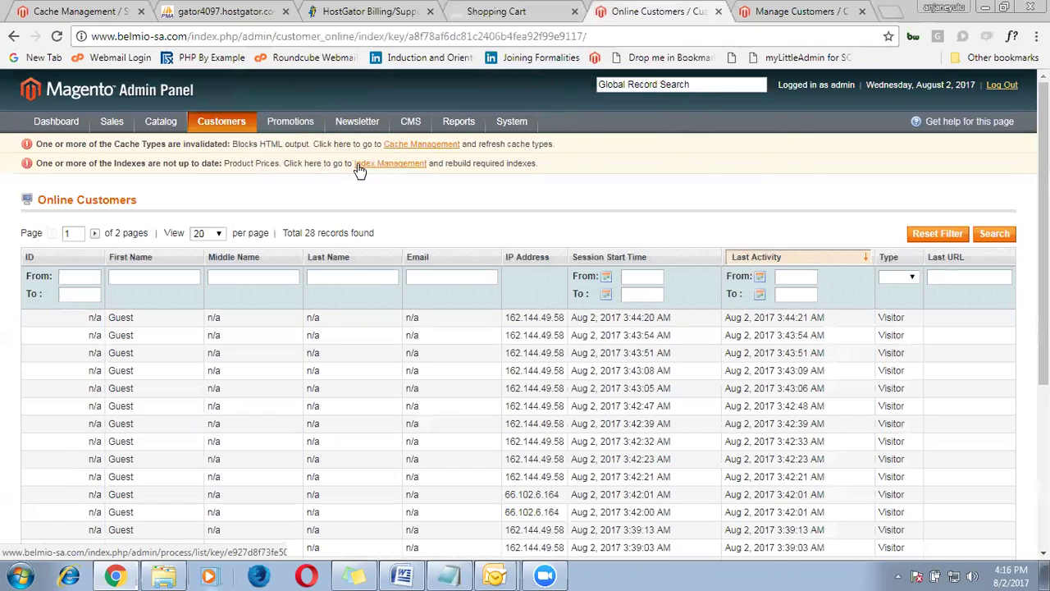
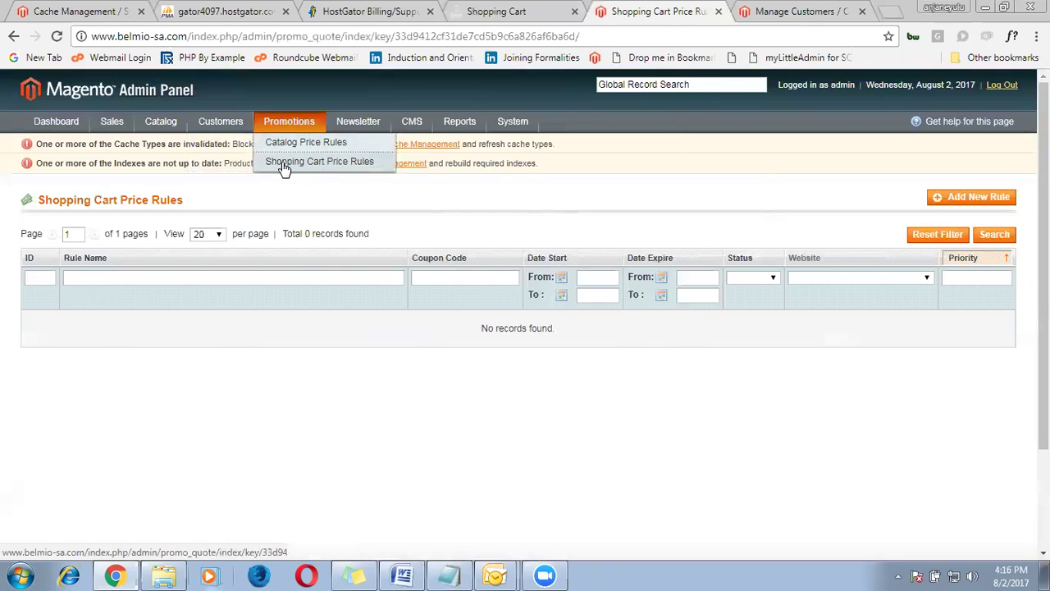
- Start a new shopping cart price rule named 'Ramdan Offer'
left_click(972, 202)
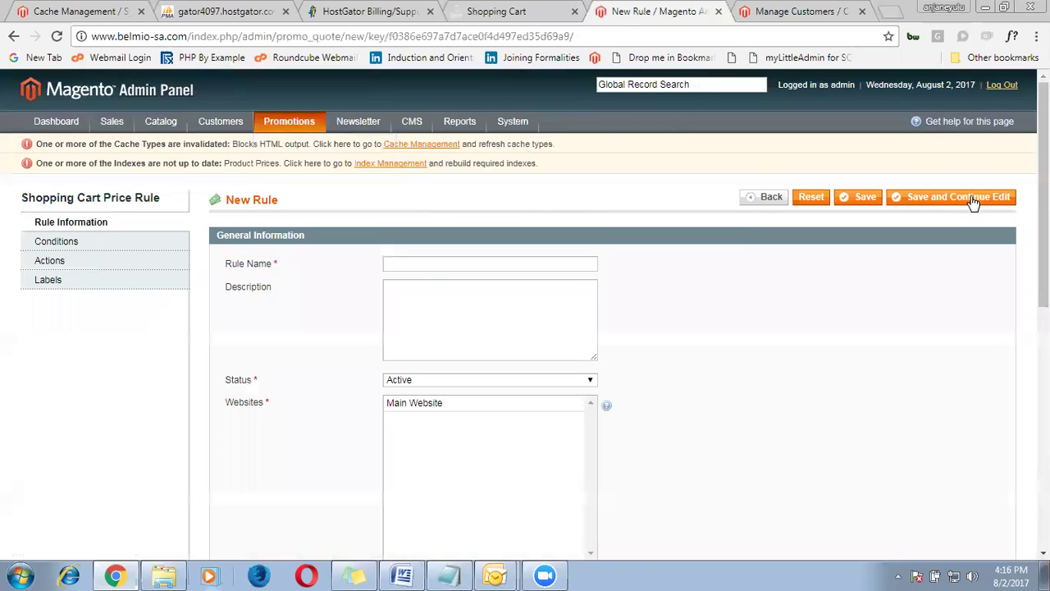
left_click(408, 264)
double_click(235, 264)
left_click(417, 269)
type("Ra")
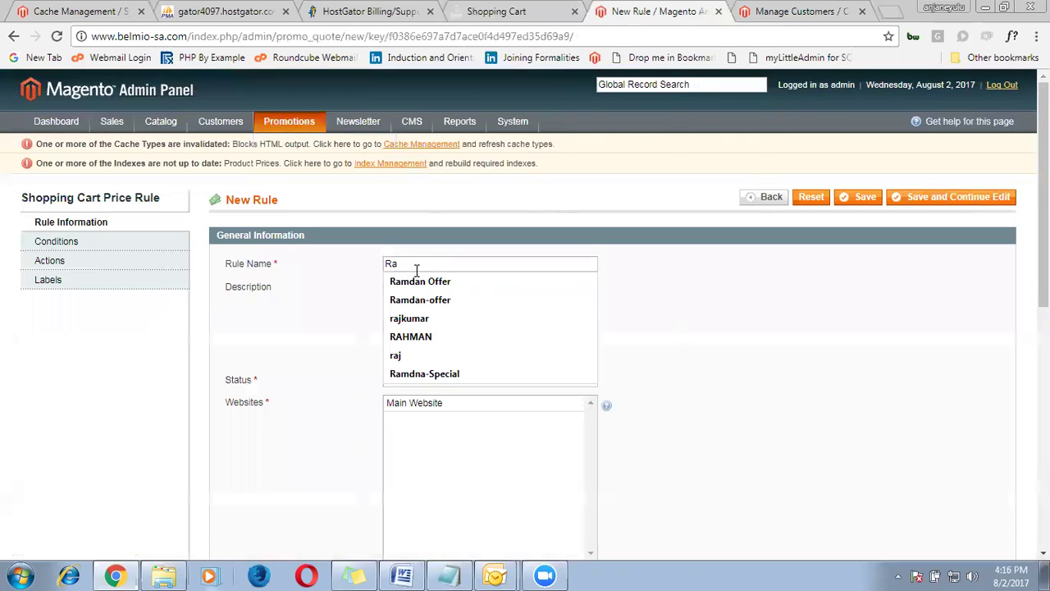
left_click(435, 282)
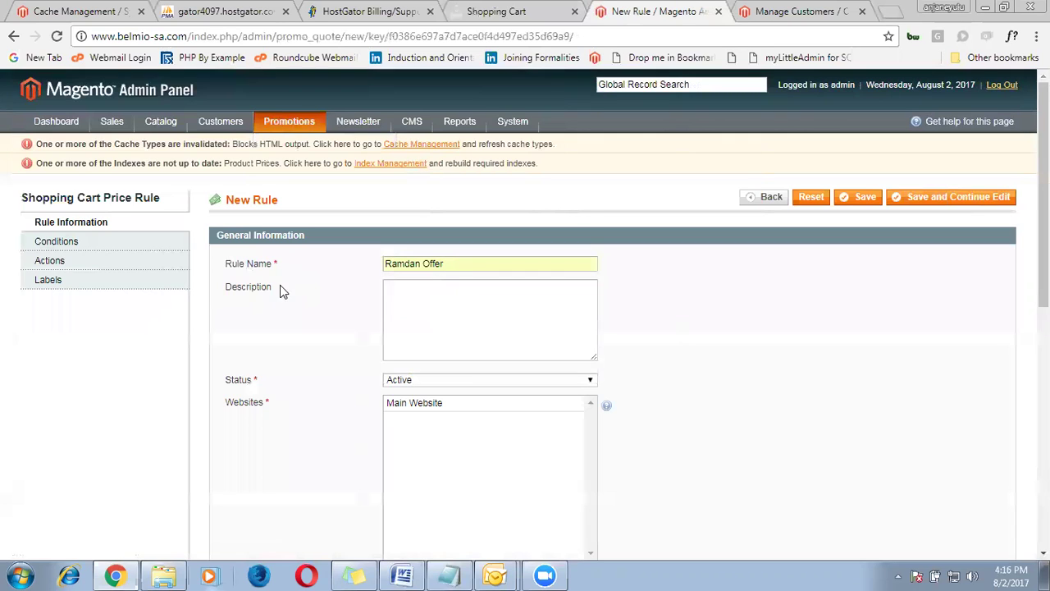
- Enter the rule description 'Good Prosduct to buy'
left_click(439, 320)
type("Good Prosduct to buy")
scroll(460, 311, "down", 1)
double_click(232, 305)
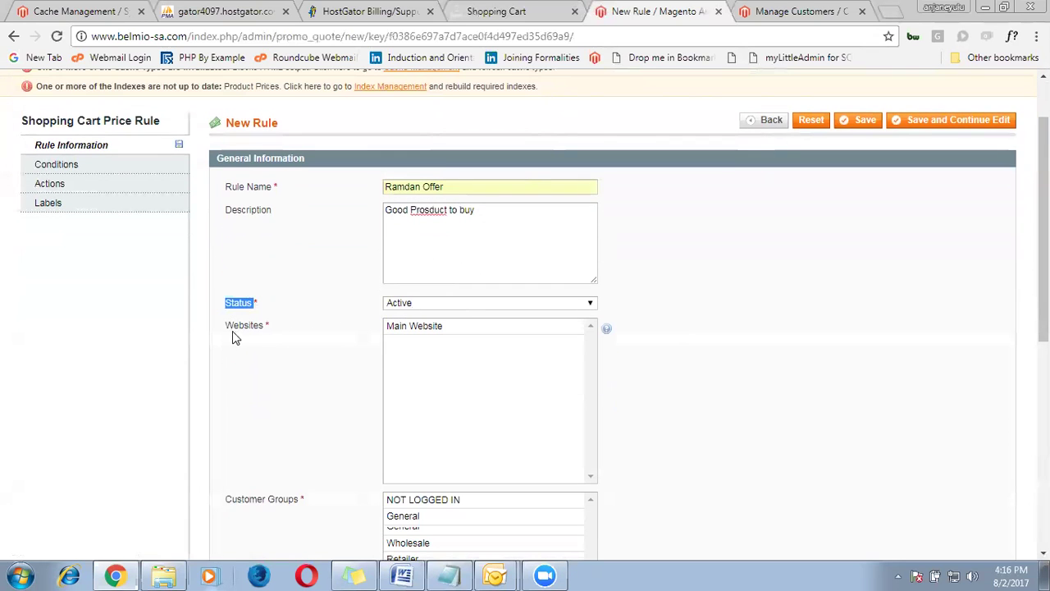
left_click_drag(233, 328, 278, 331)
- Apply the rule to Main Website
left_click(419, 326)
scroll(768, 271, "down", 2)
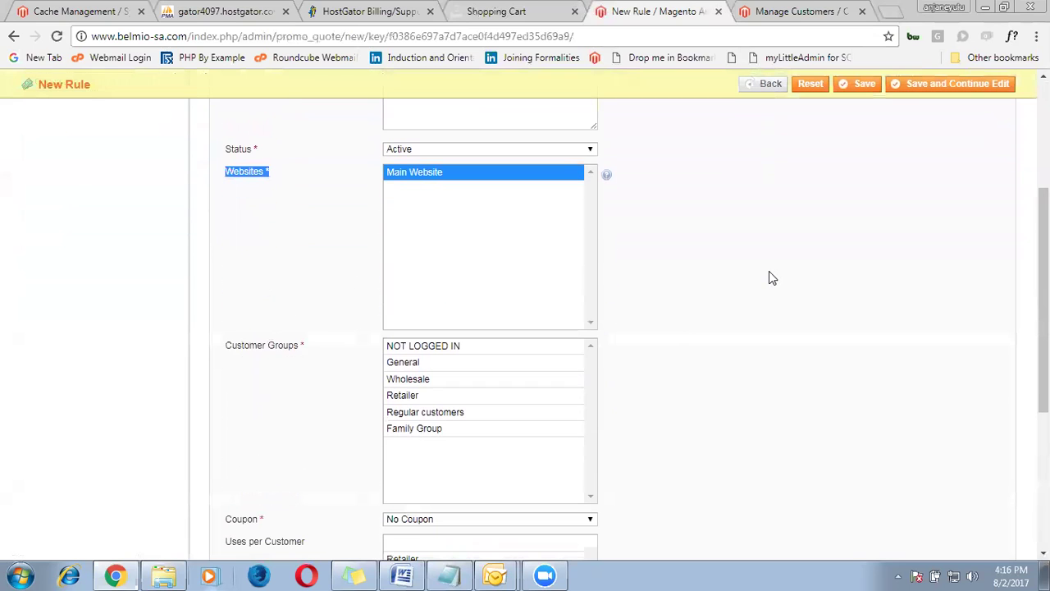
scroll(369, 279, "up", 2)
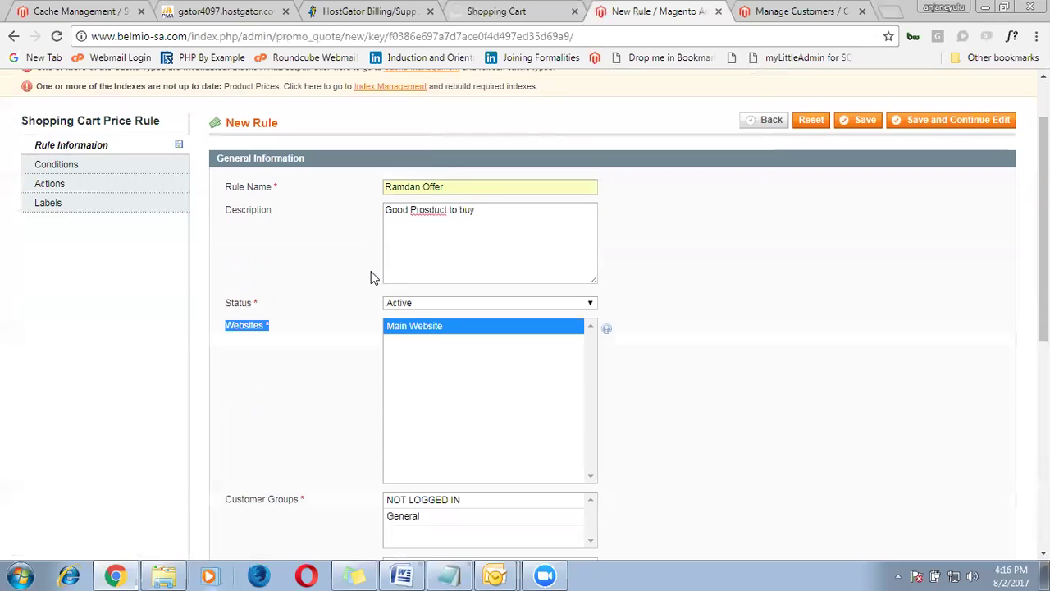
scroll(370, 276, "down", 3)
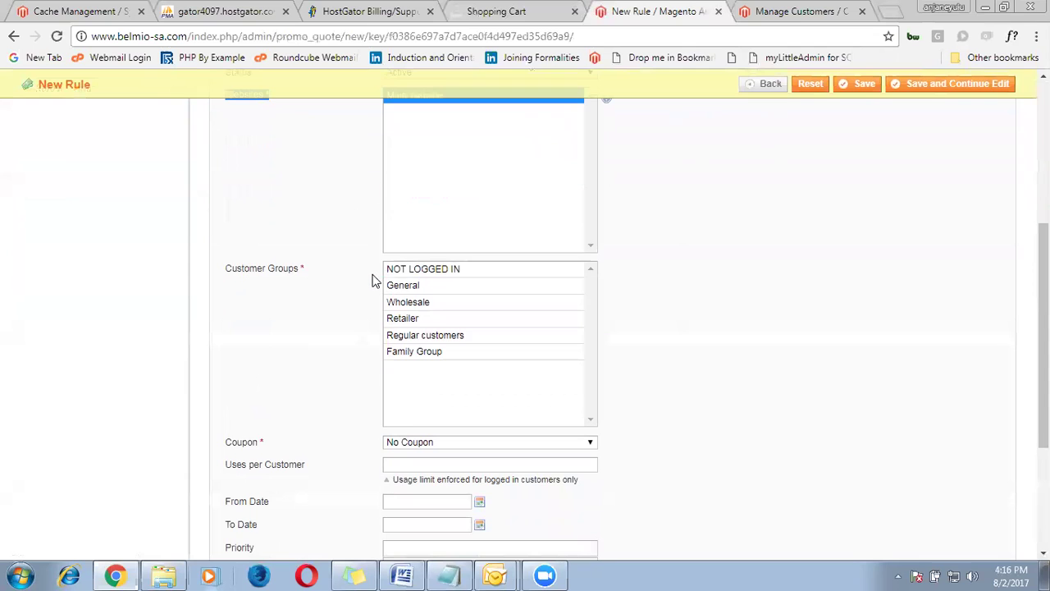
scroll(369, 276, "up", 3)
scroll(276, 238, "down", 2)
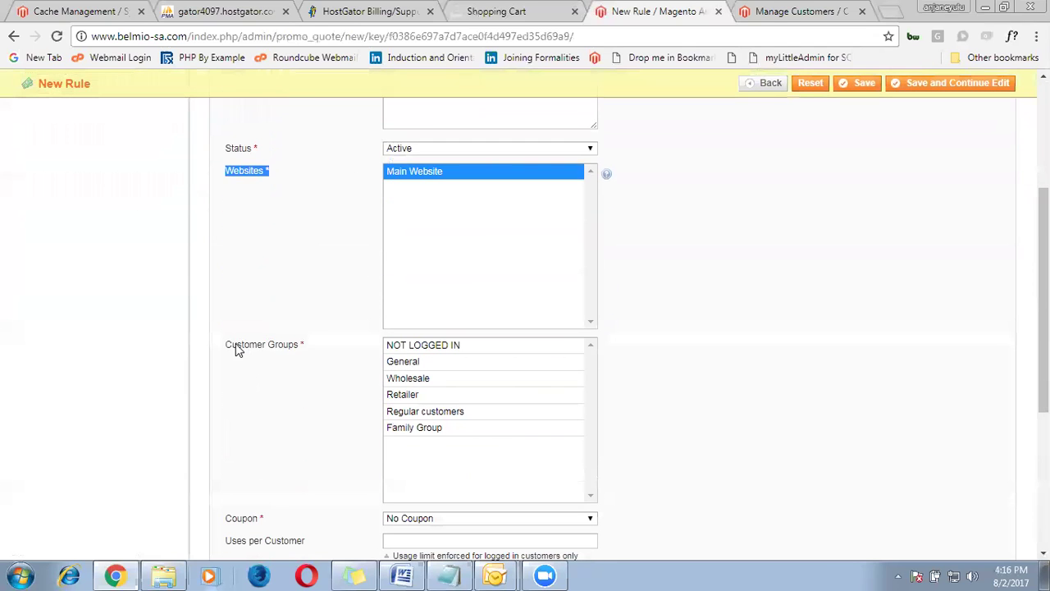
left_click_drag(235, 347, 297, 350)
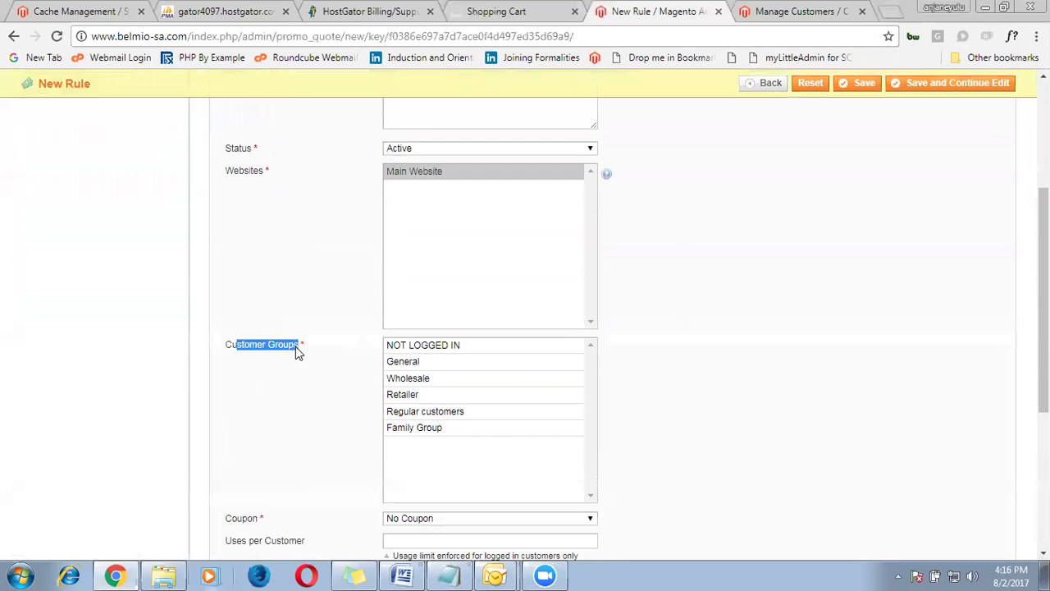
- Select all six customer groups, from NOT LOGGED IN through Family Group
left_click(426, 430)
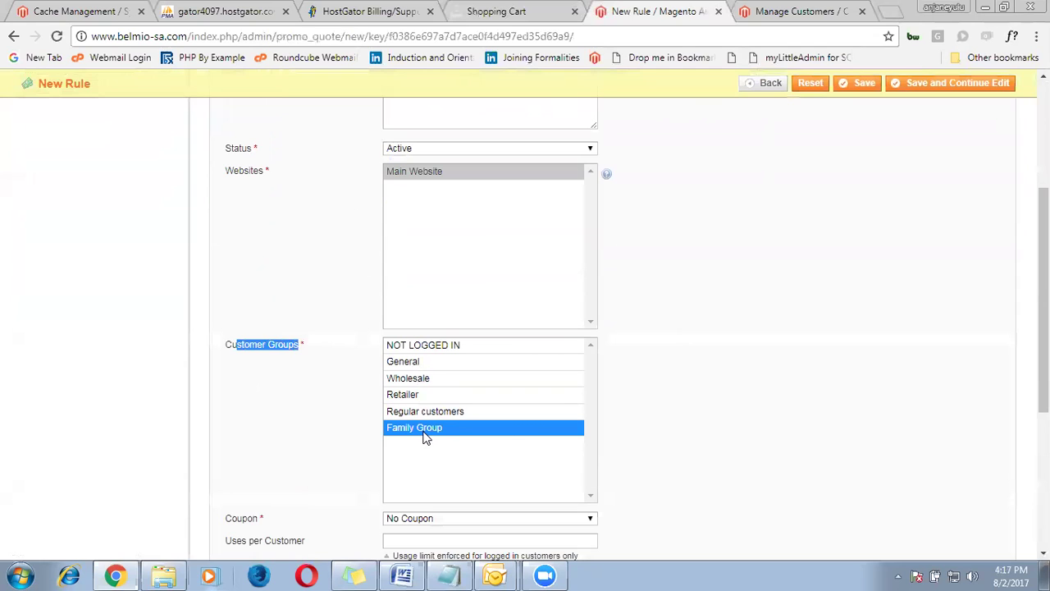
left_click(427, 348, "ctrl")
left_click(415, 362, "ctrl")
left_click(413, 378, "ctrl")
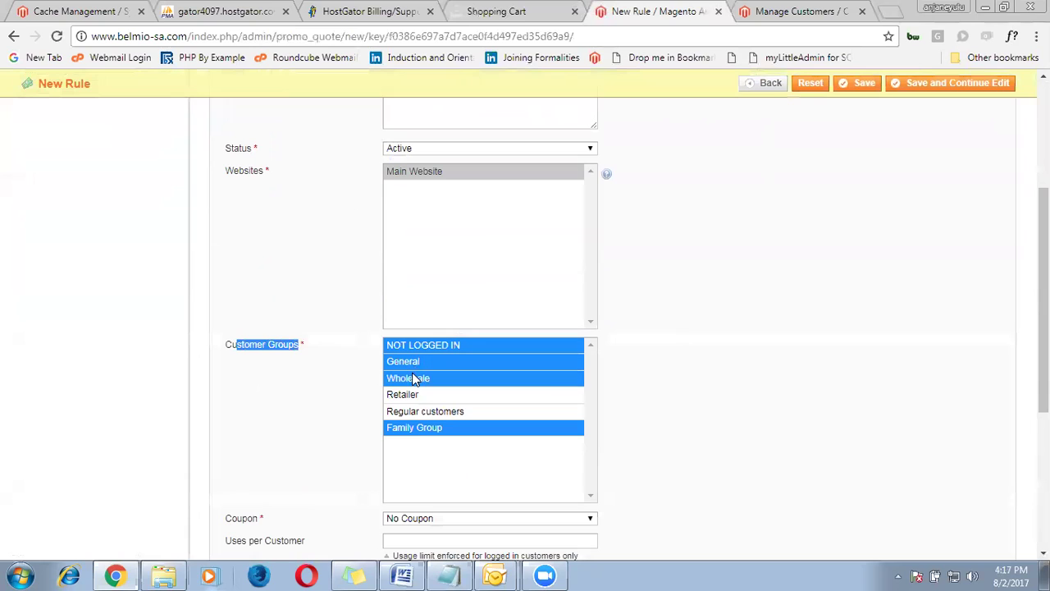
left_click(413, 394, "ctrl")
left_click(412, 413, "ctrl")
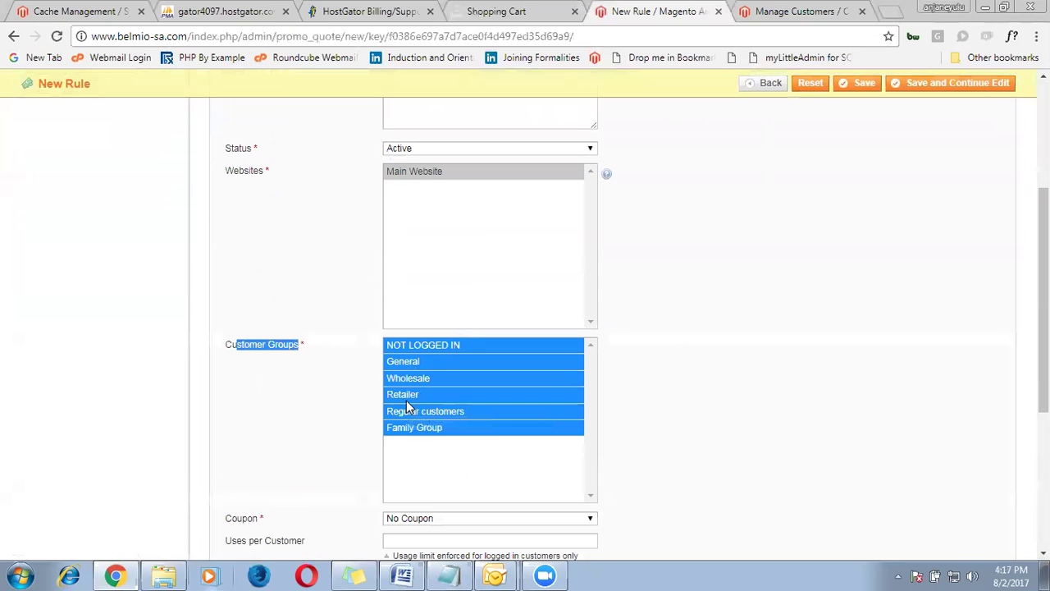
scroll(610, 316, "down", 2)
left_click_drag(227, 364, 256, 366)
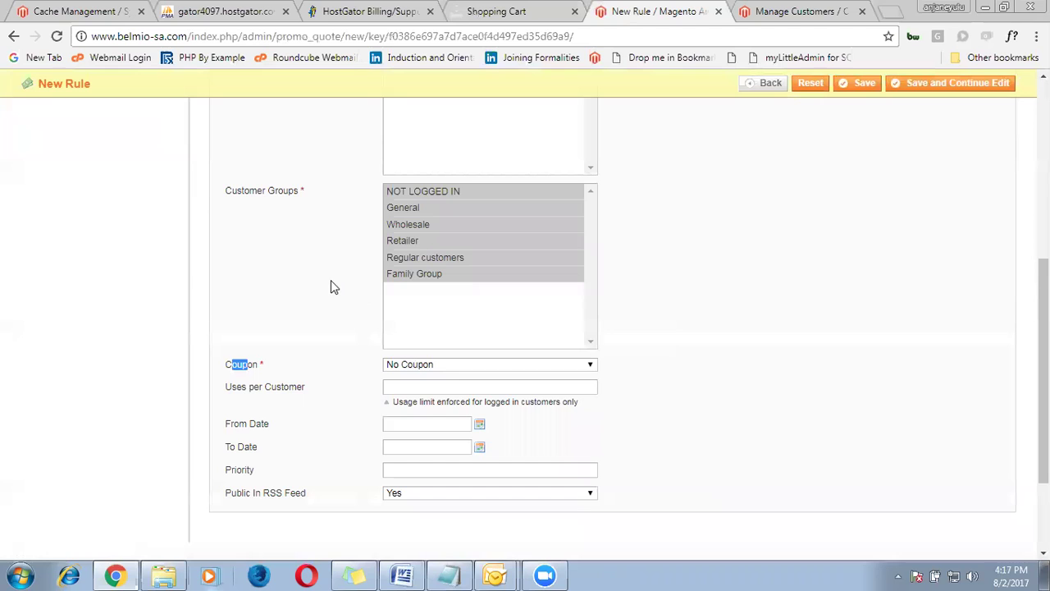
scroll(317, 284, "down", 1)
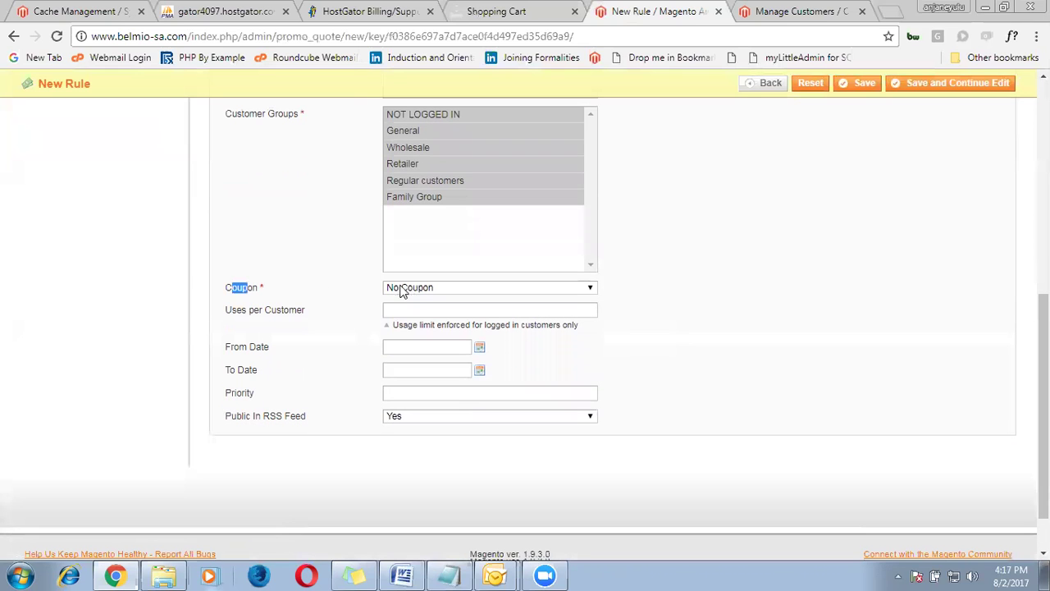
- Limit the rule to 10 uses per customer
double_click(238, 313)
left_click(261, 314)
left_click(402, 310)
type("10")
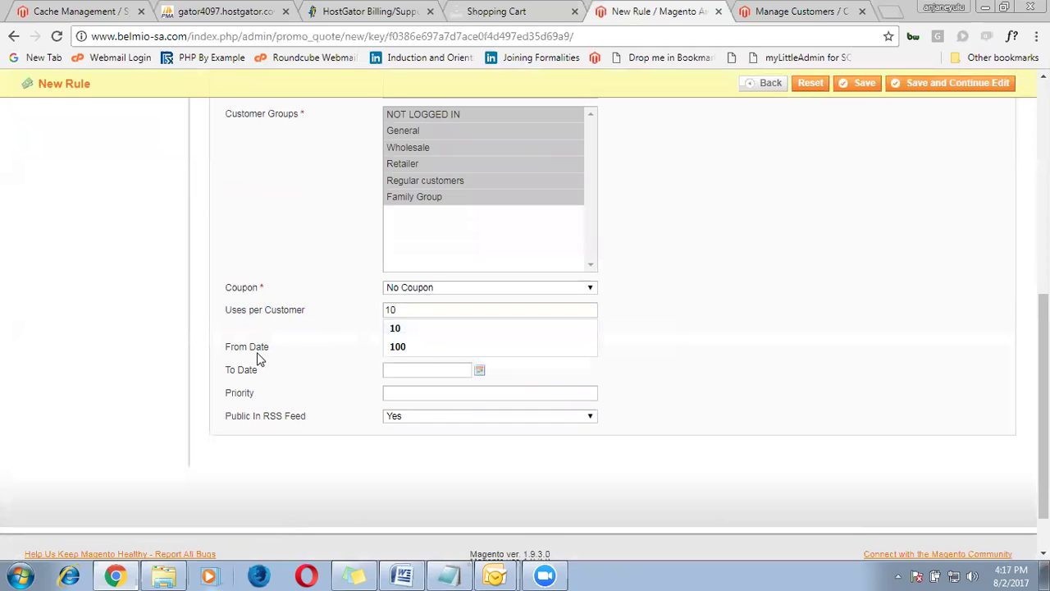
double_click(405, 309)
left_click(396, 309)
left_click_drag(228, 310, 282, 313)
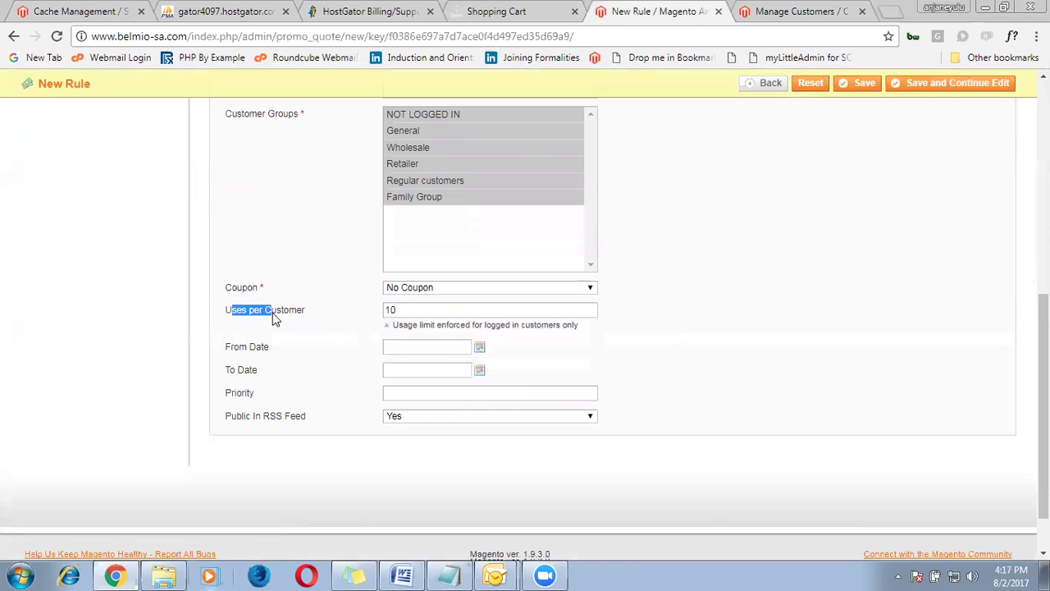
double_click(402, 309)
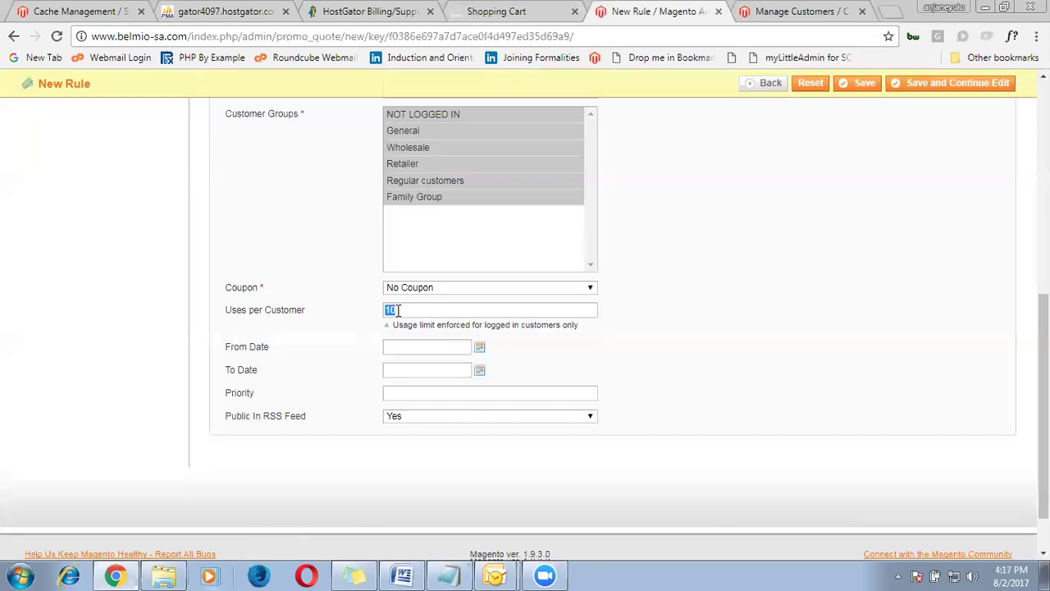
left_click(399, 310)
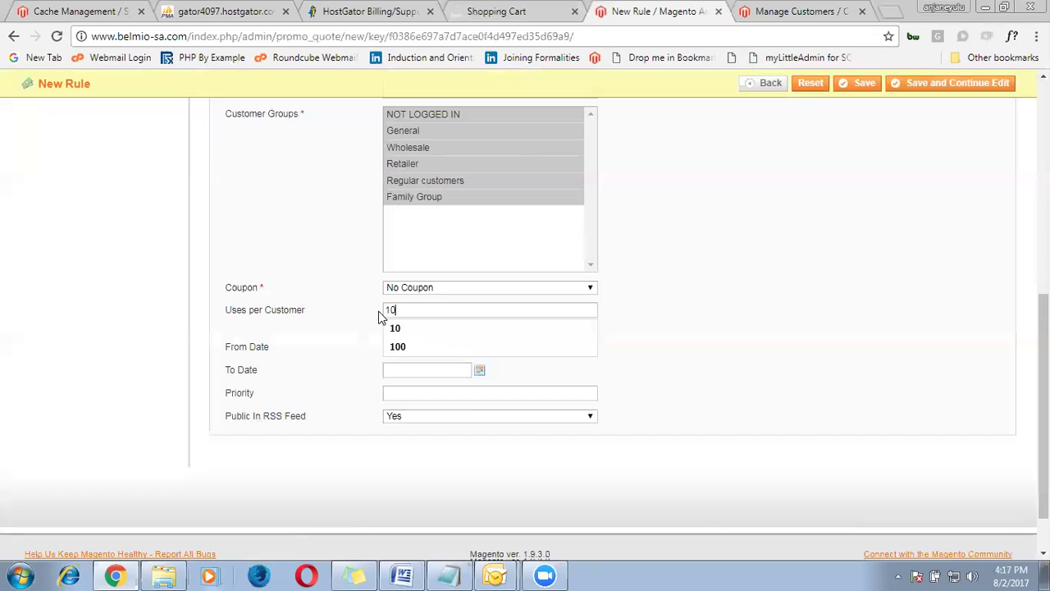
left_click(242, 351)
- Set the rule's From Date to August 2, 2017 and To Date to August 31, 2017
left_click_drag(232, 354, 271, 355)
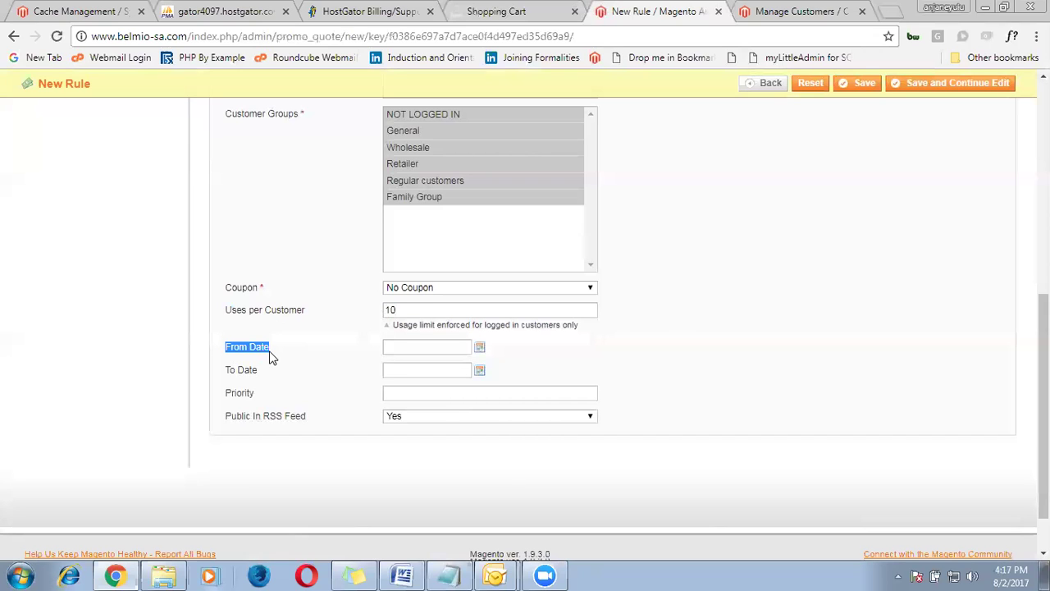
left_click(480, 347)
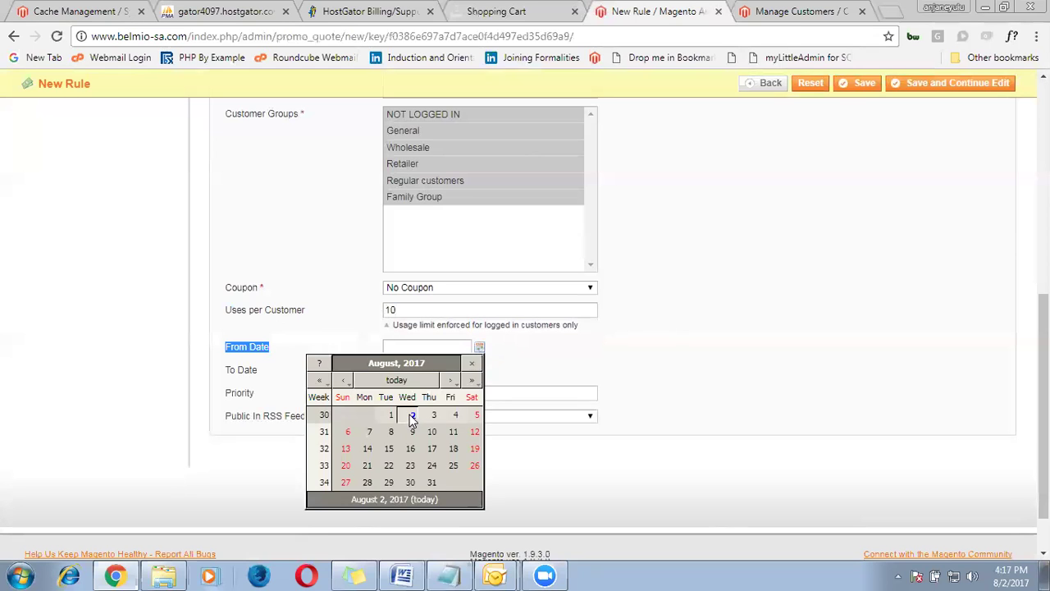
left_click(412, 433)
left_click(480, 370)
left_click(431, 499)
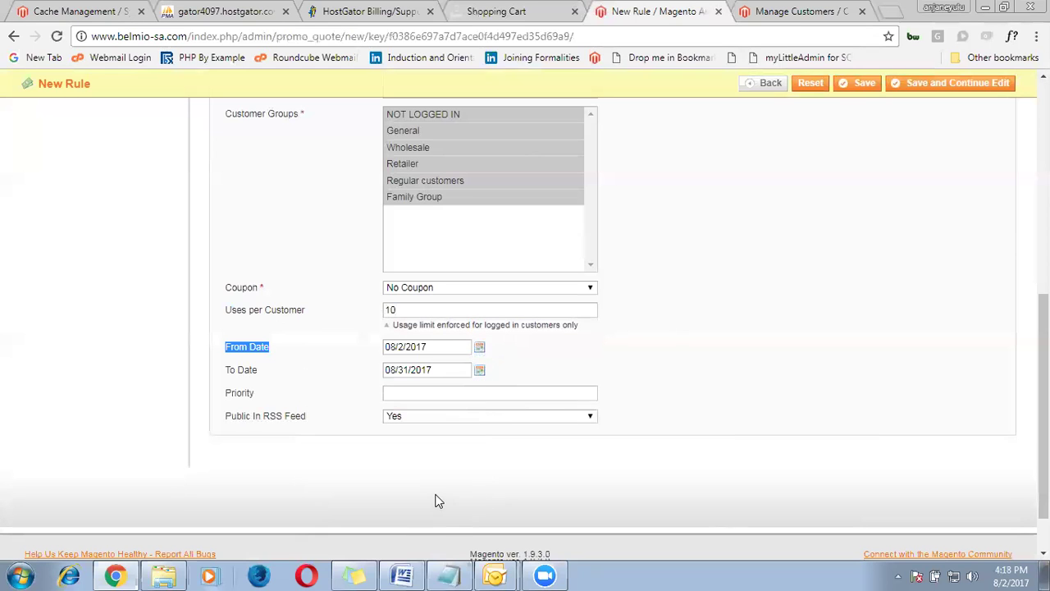
scroll(587, 367, "down", 1)
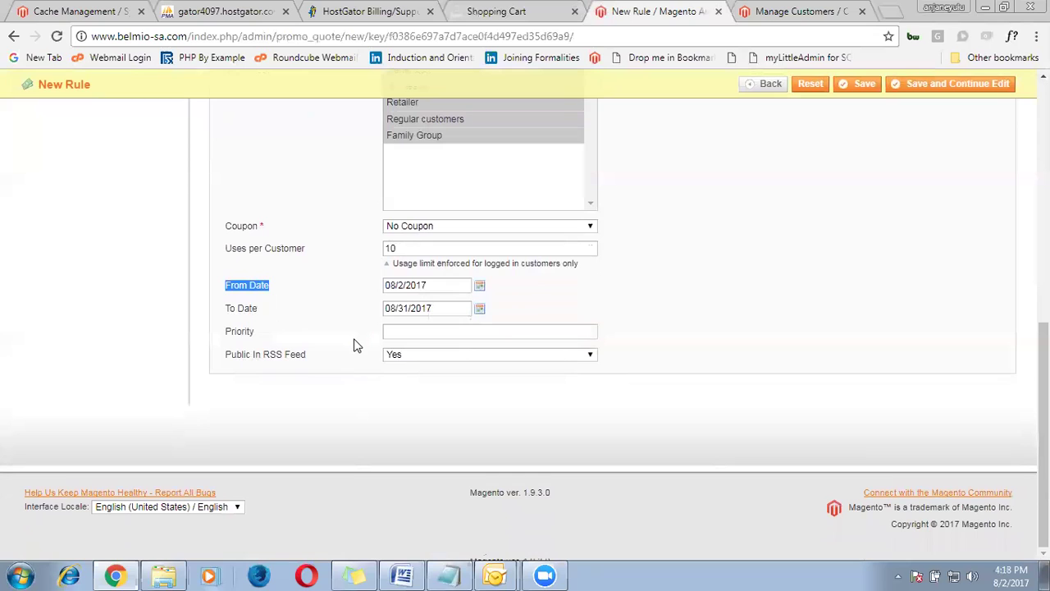
left_click(251, 286)
left_click(235, 287)
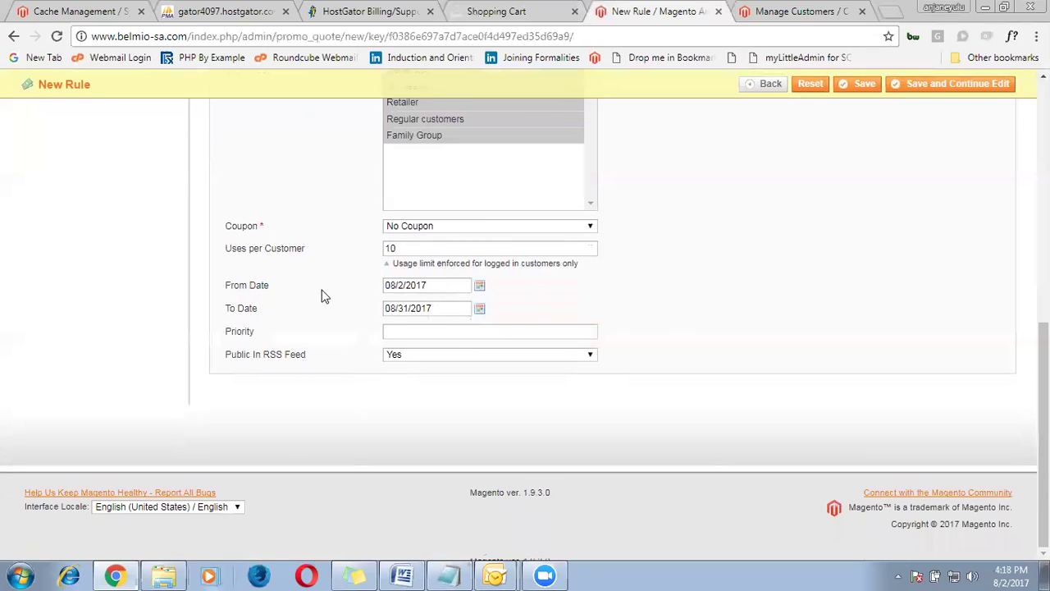
left_click_drag(225, 312, 255, 317)
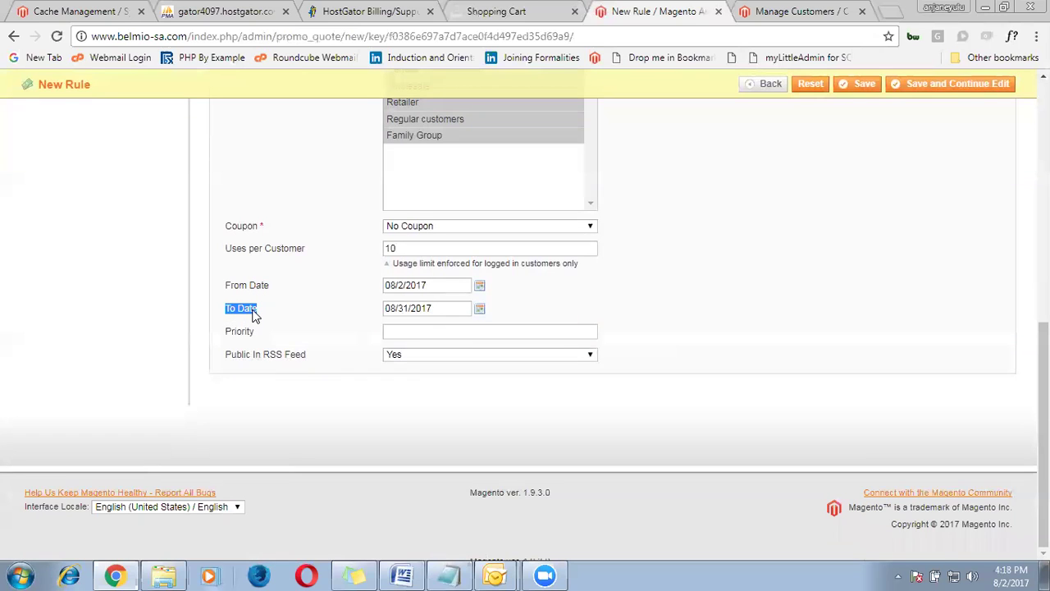
scroll(224, 300, "up", 4)
scroll(219, 308, "up", 3)
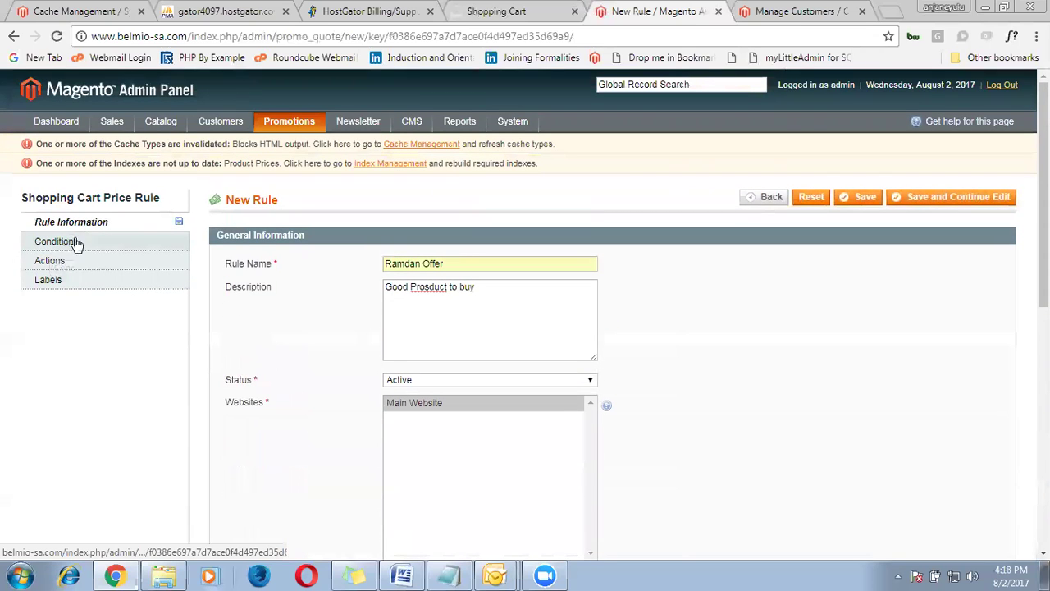
- Add a Subtotal condition to the rule's conditions
left_click(49, 242)
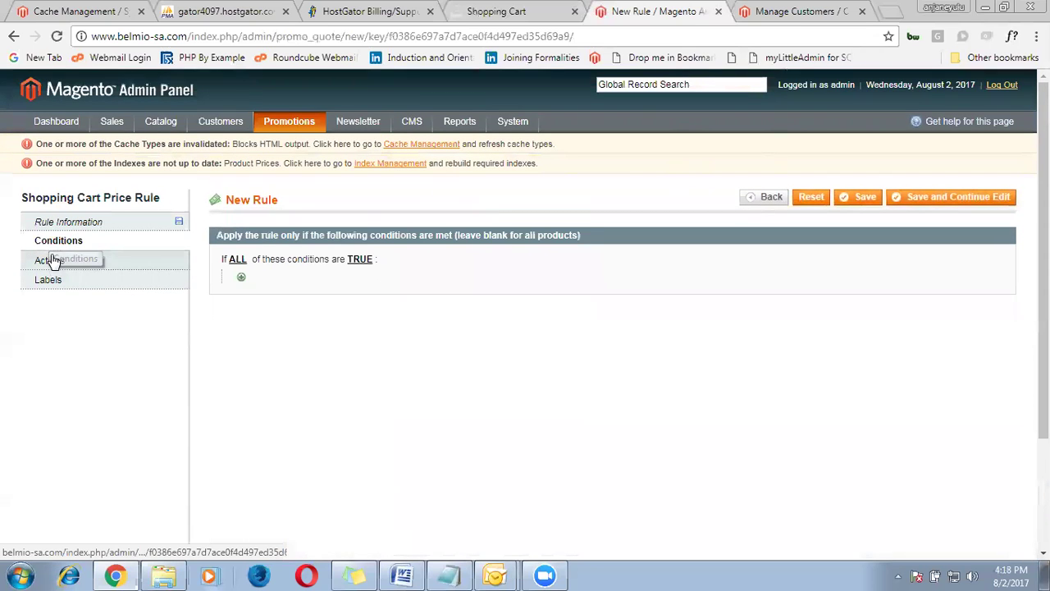
left_click(241, 277)
left_click(289, 280)
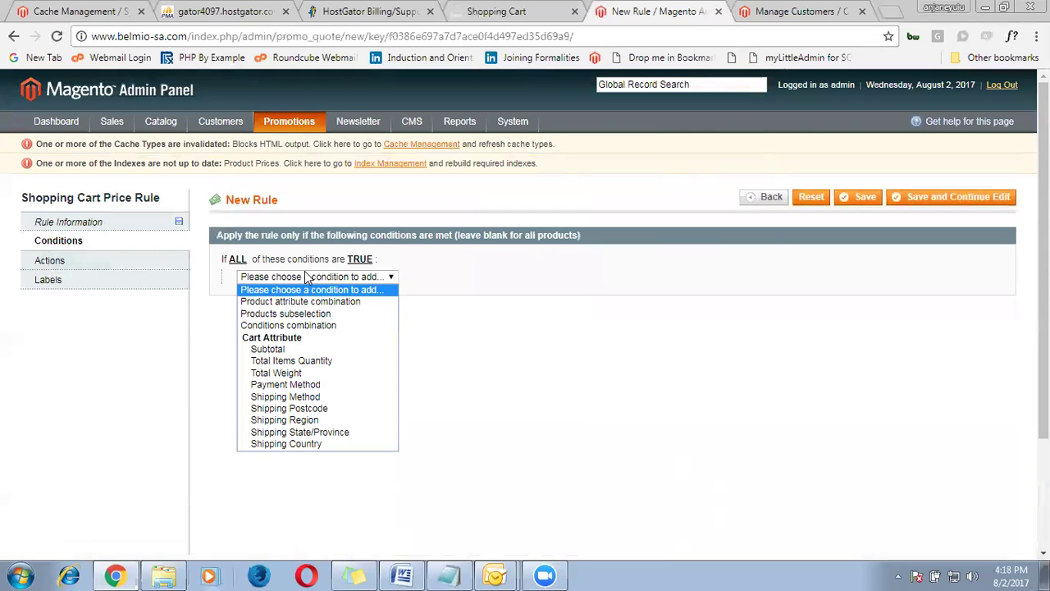
left_click(274, 347)
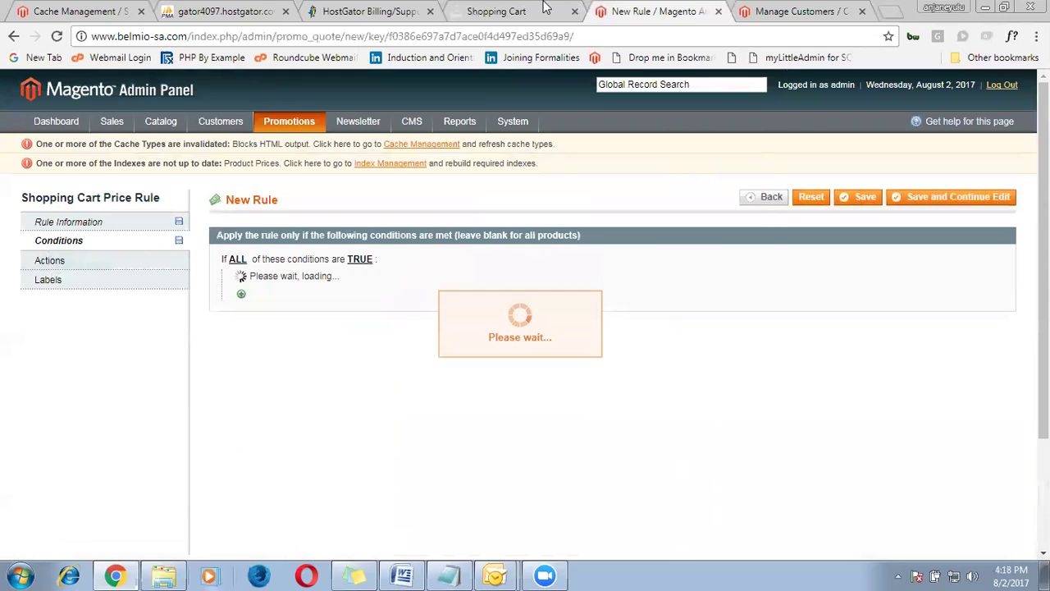
- Point out the SUBTOTAL in the storefront shopping cart, then return to the rule
left_click(496, 12)
scroll(784, 346, "down", 3)
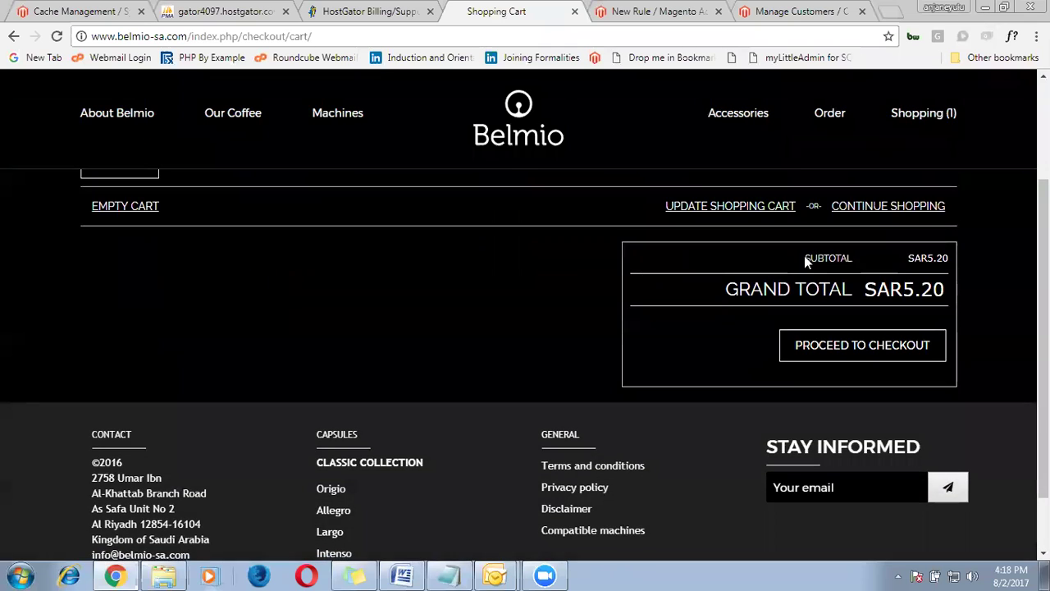
left_click_drag(803, 255, 853, 257)
double_click(828, 258)
left_click(825, 271)
double_click(827, 257)
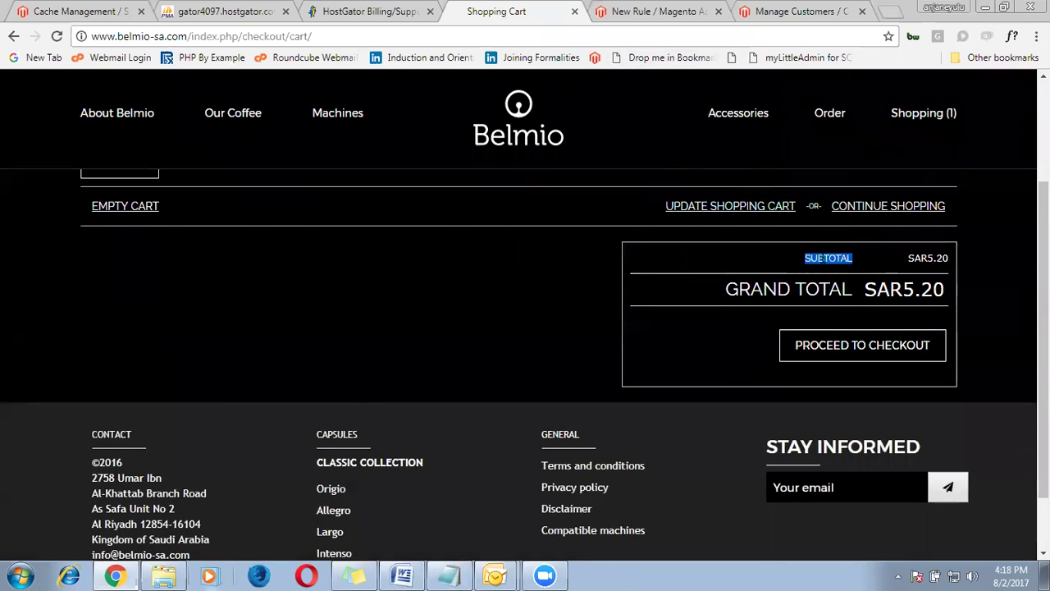
left_click(825, 271)
double_click(827, 257)
left_click(781, 10)
left_click(657, 10)
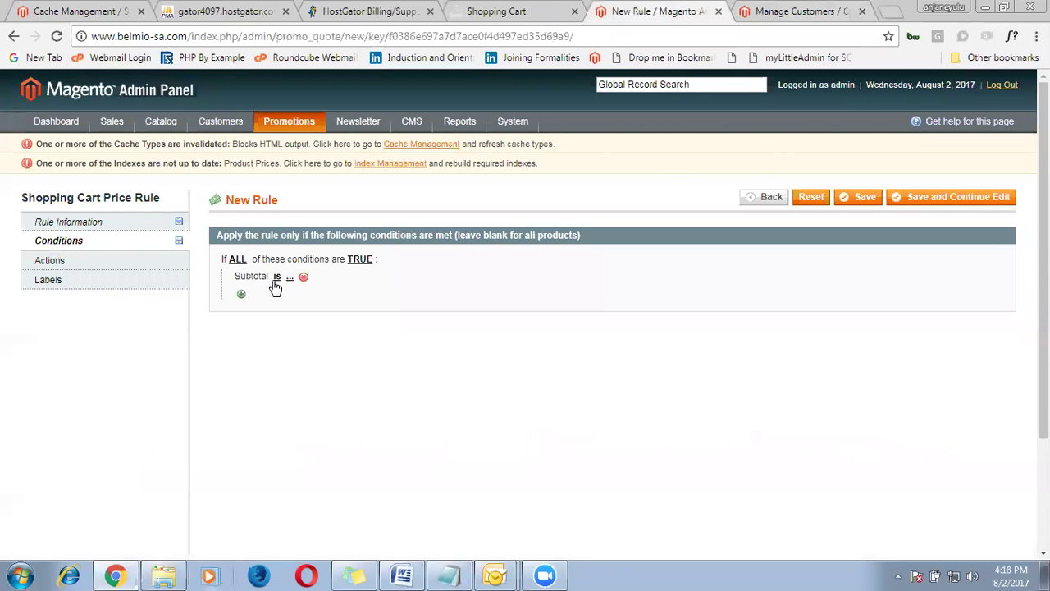
- Set the Subtotal condition to greater than 100
left_click(277, 279)
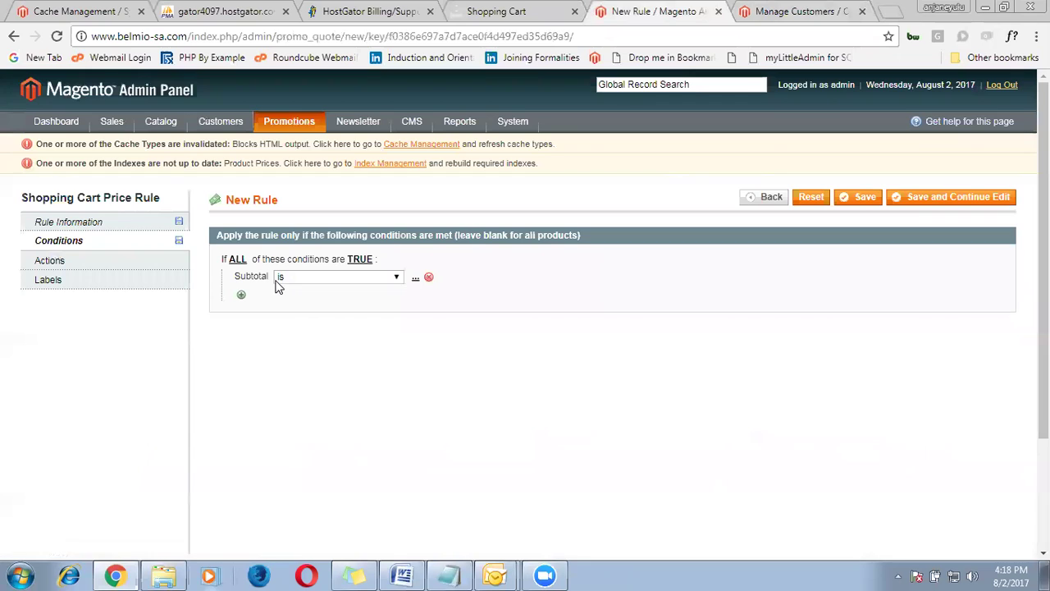
left_click(293, 278)
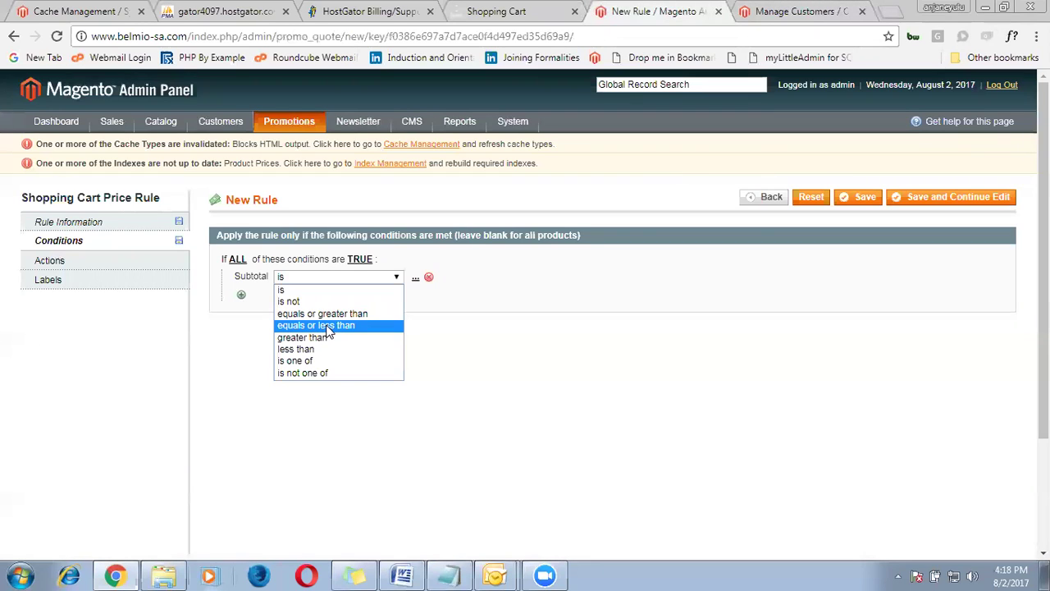
left_click(322, 338)
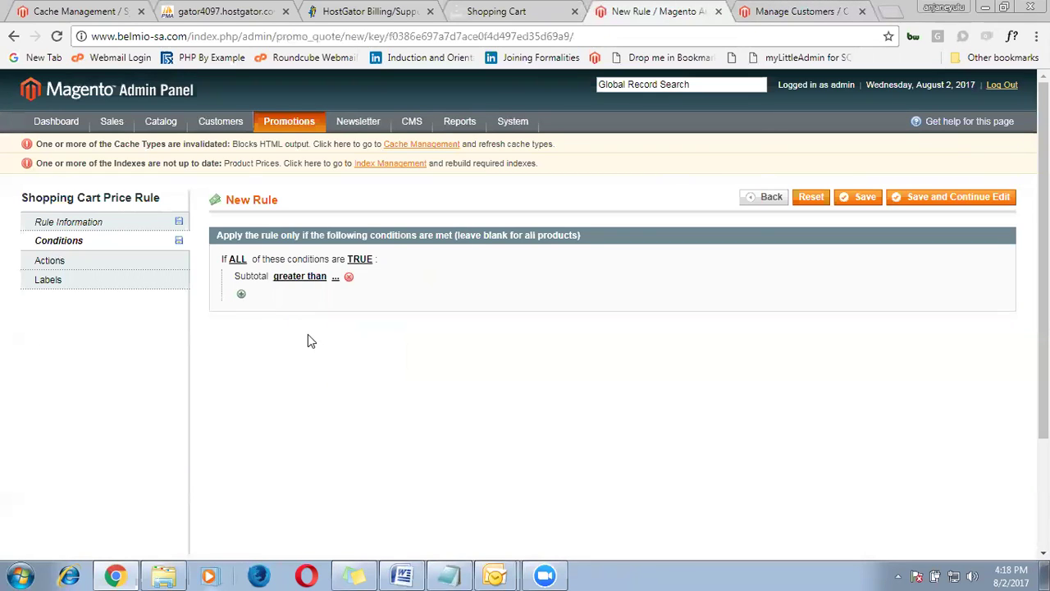
left_click_drag(245, 276, 302, 280)
left_click(335, 277)
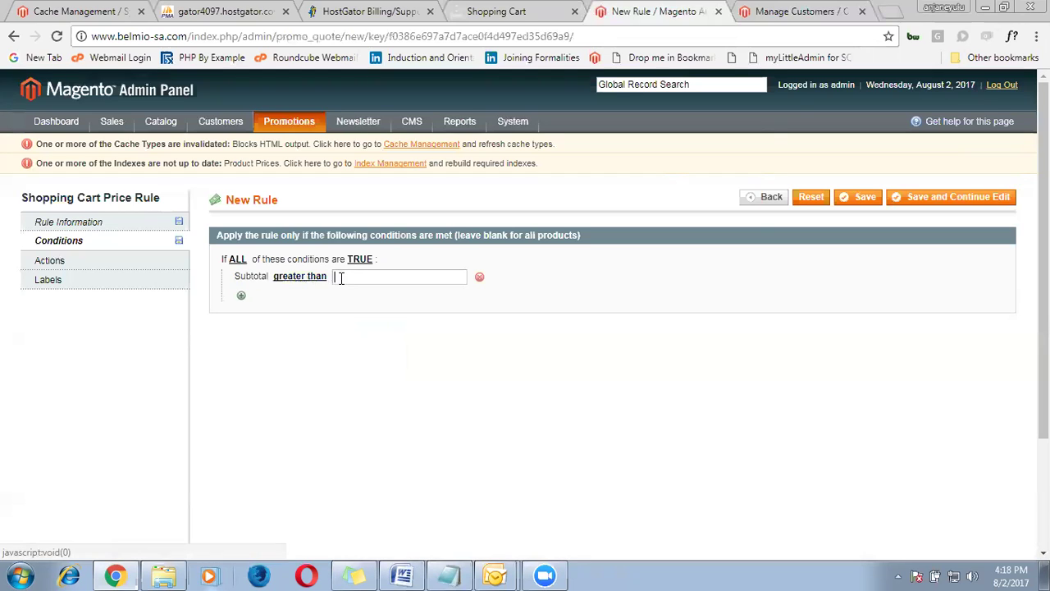
type("1")
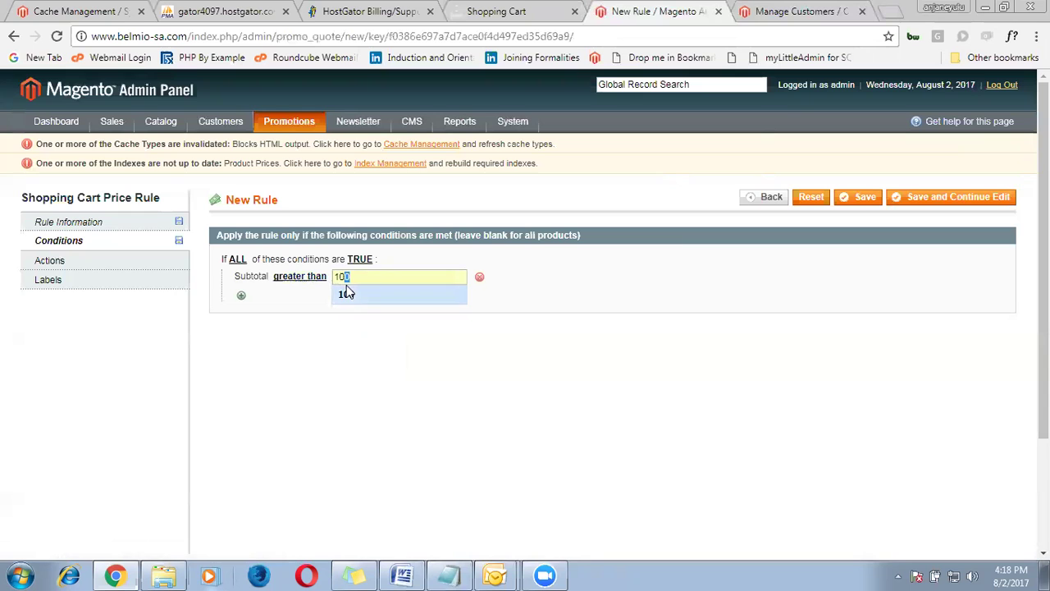
left_click(347, 293)
left_click(364, 354)
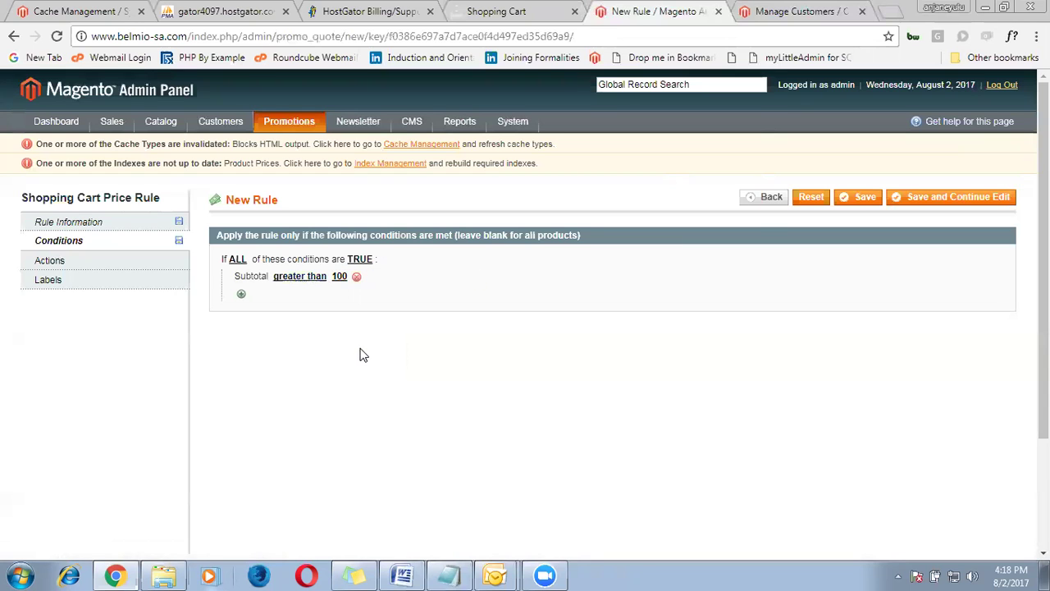
- Check the storefront cart subtotal of SAR5.20, then return to the rule
left_click(502, 12)
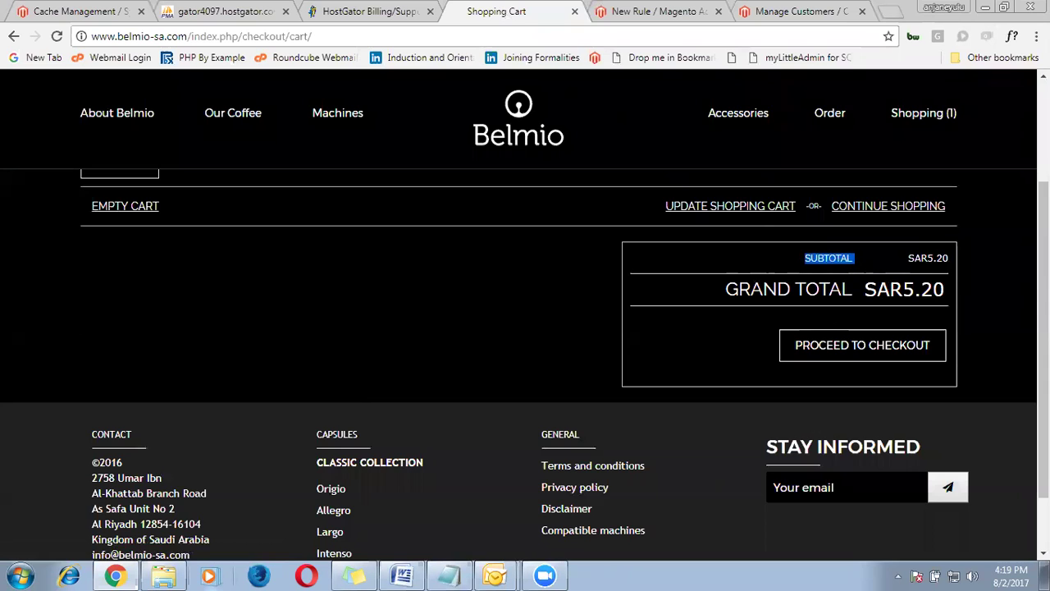
double_click(935, 258)
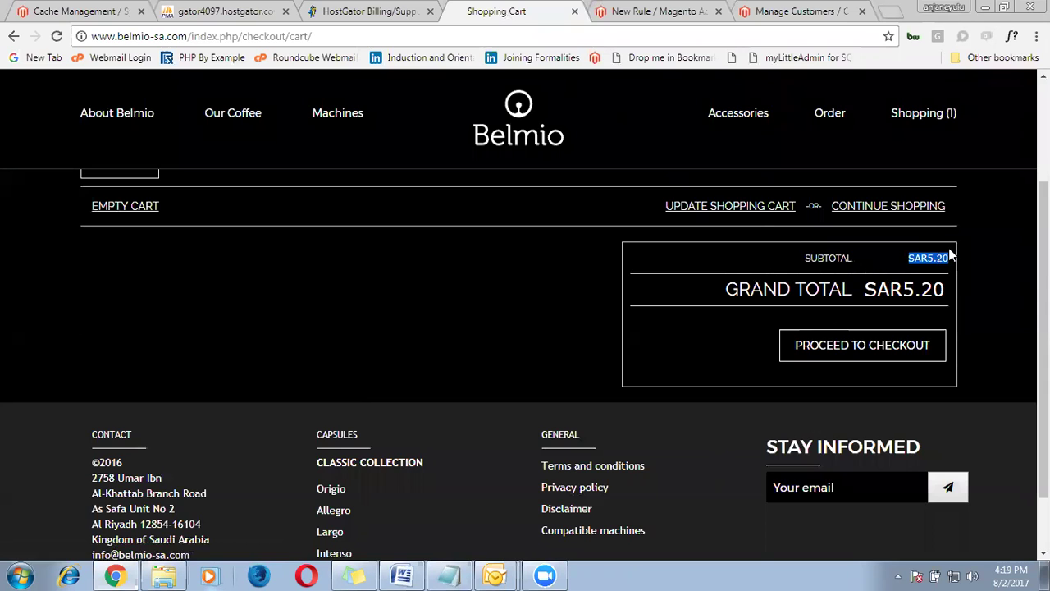
left_click(783, 11)
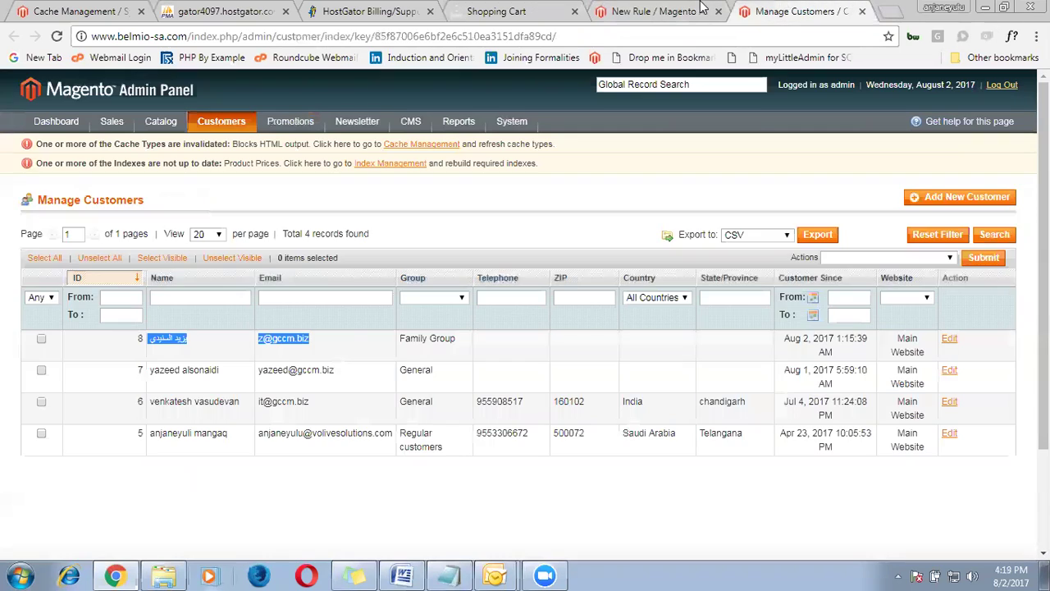
left_click(696, 12)
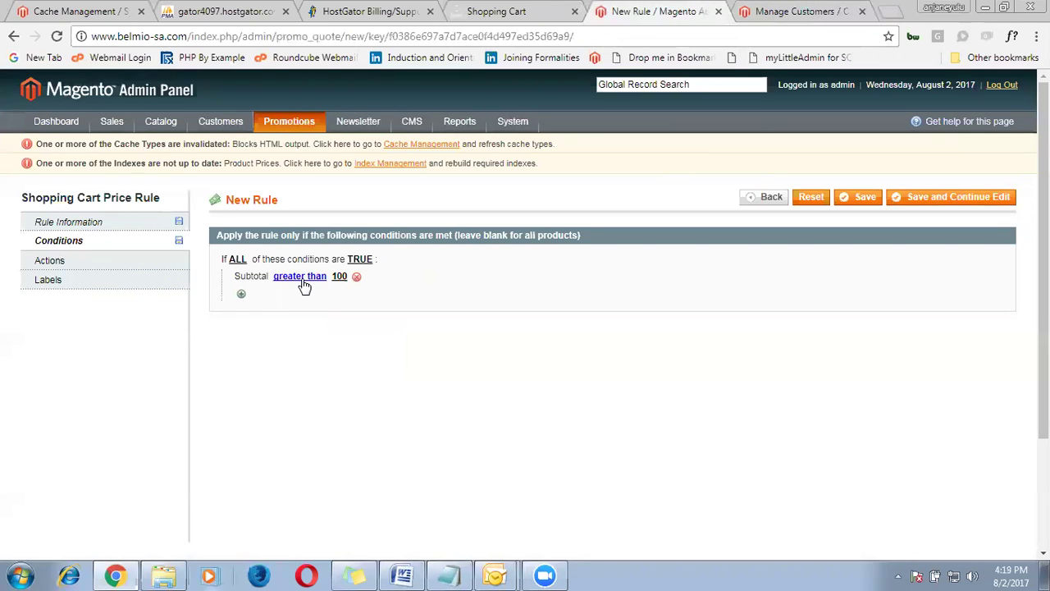
- In the rule's actions, choose Fixed amount discount
left_click(87, 262)
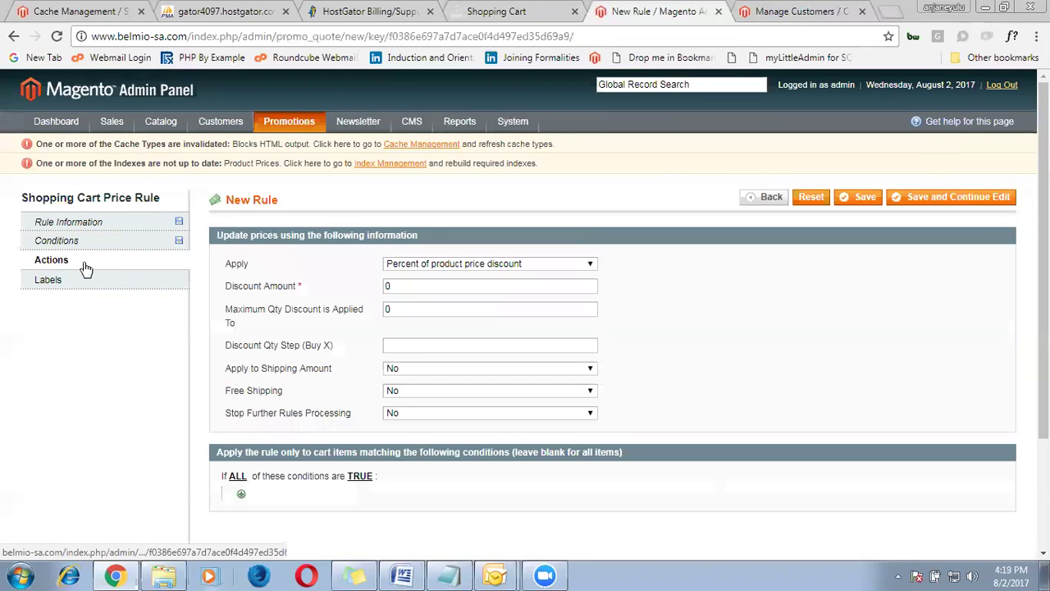
double_click(237, 265)
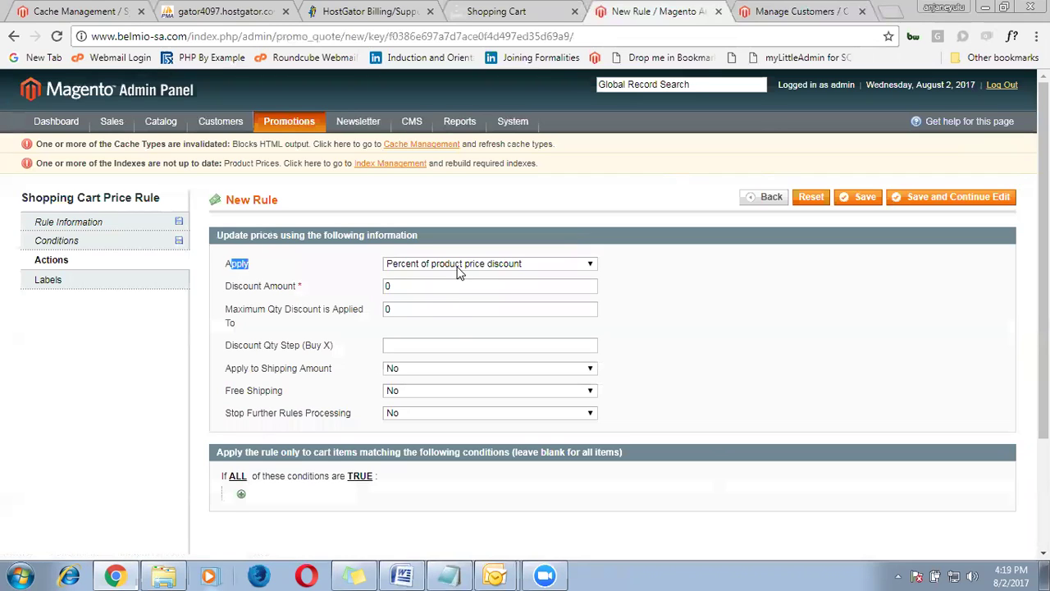
left_click(460, 264)
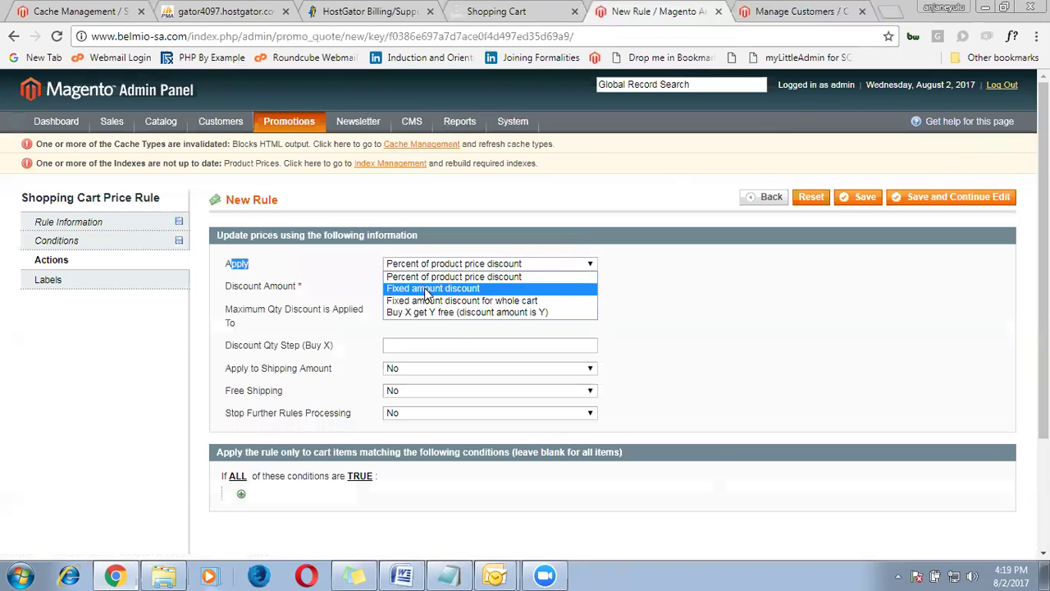
left_click(427, 290)
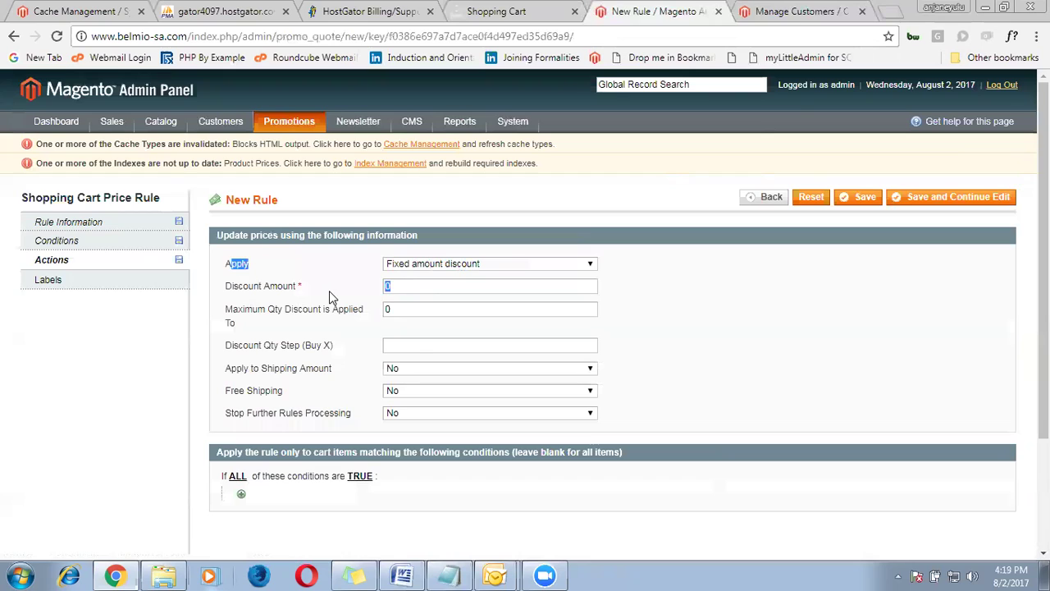
type("10")
key("Escape")
left_click_drag(233, 316, 252, 329)
left_click(252, 329)
- Check the storefront cart quantity of 130, then return to the rule
left_click(514, 13)
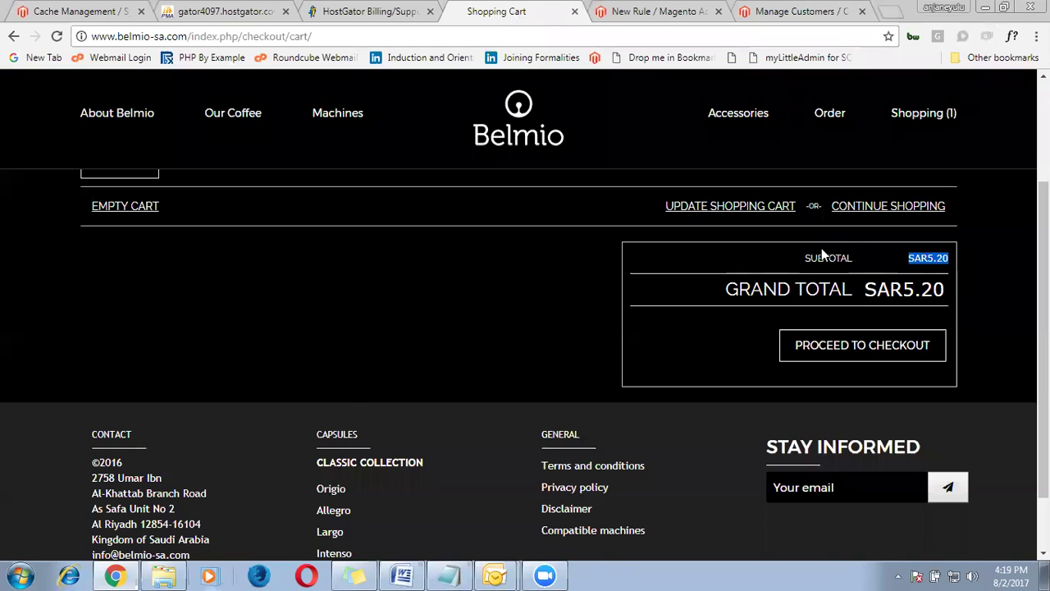
scroll(830, 271, "up", 3)
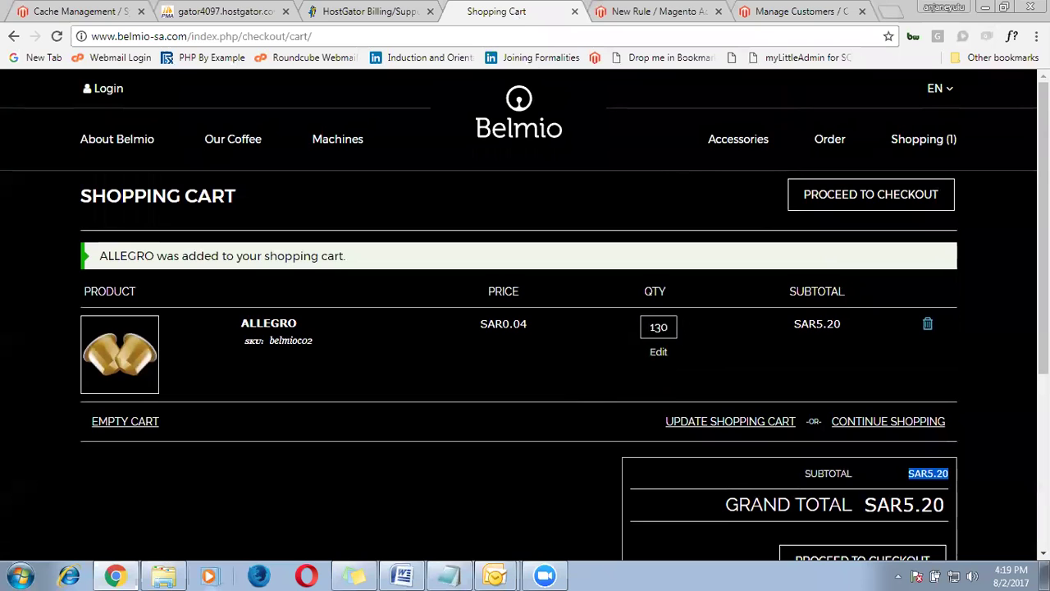
left_click_drag(649, 327, 692, 330)
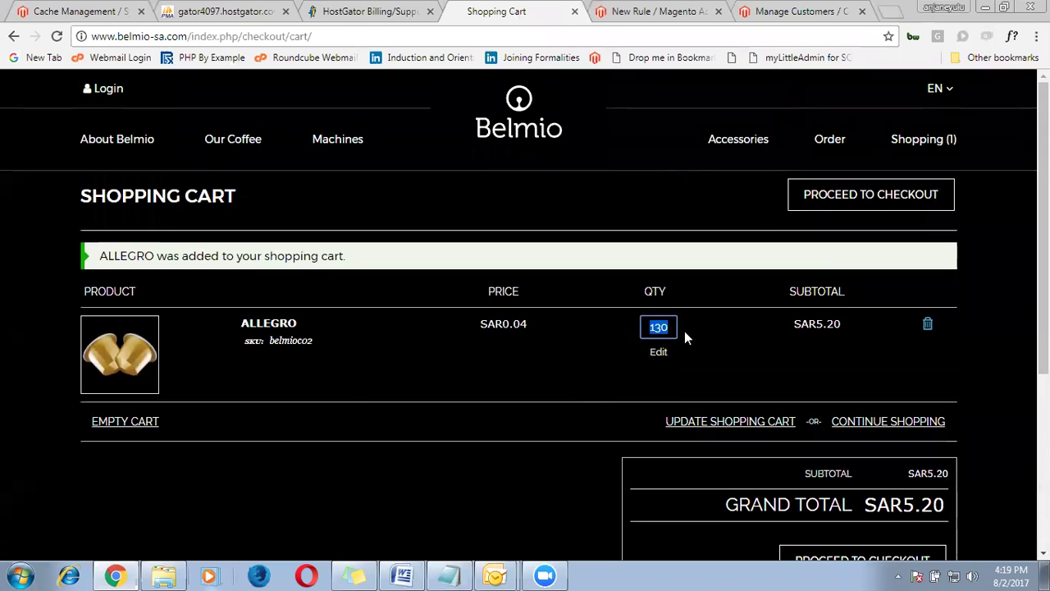
left_click(796, 12)
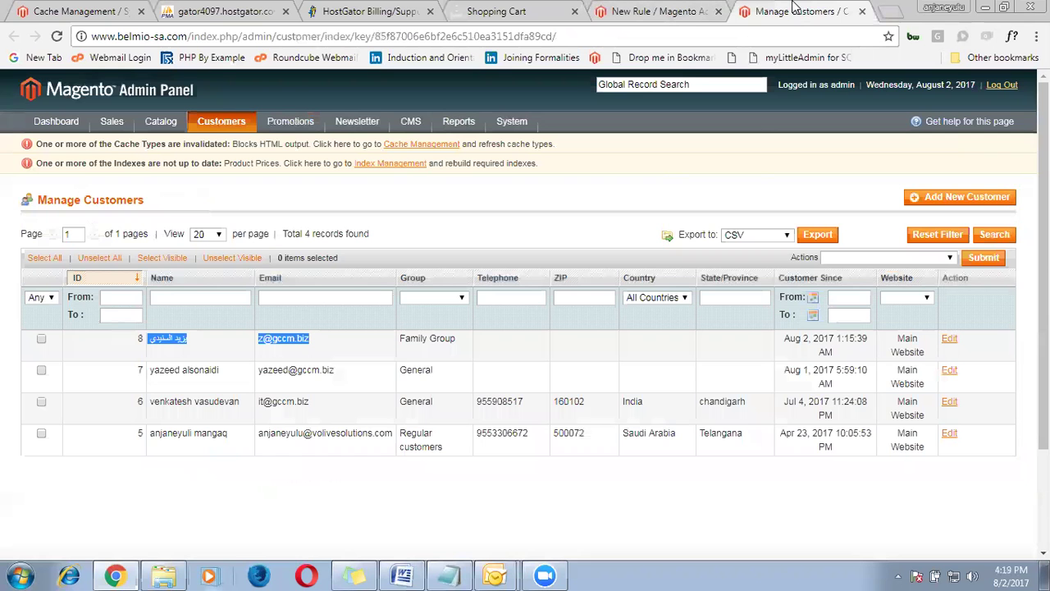
left_click(648, 11)
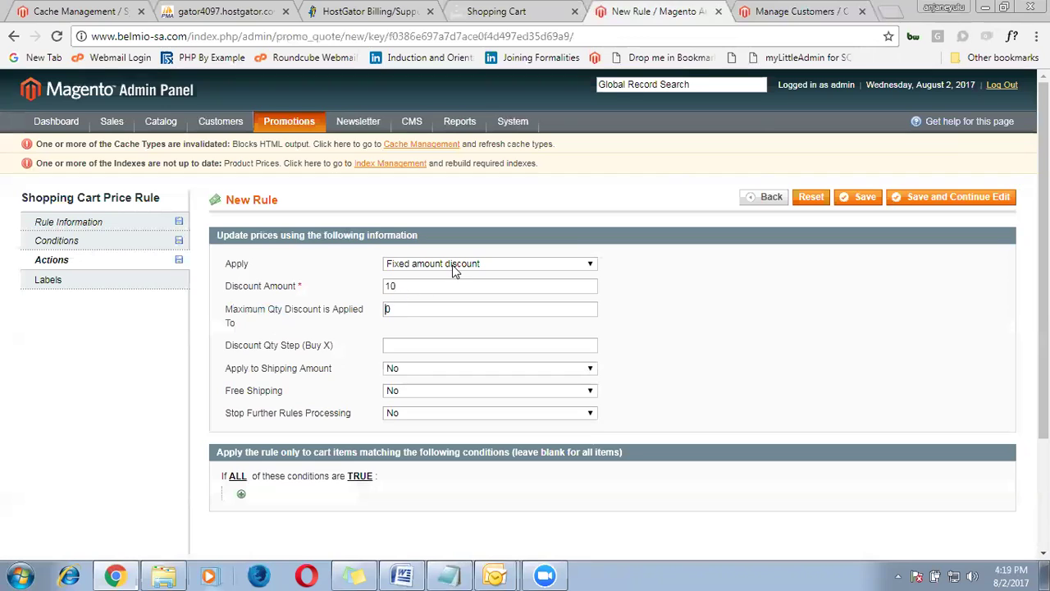
- Set Discount Amount to 2 and Maximum Qty Discount to 1
left_click_drag(230, 318, 257, 332)
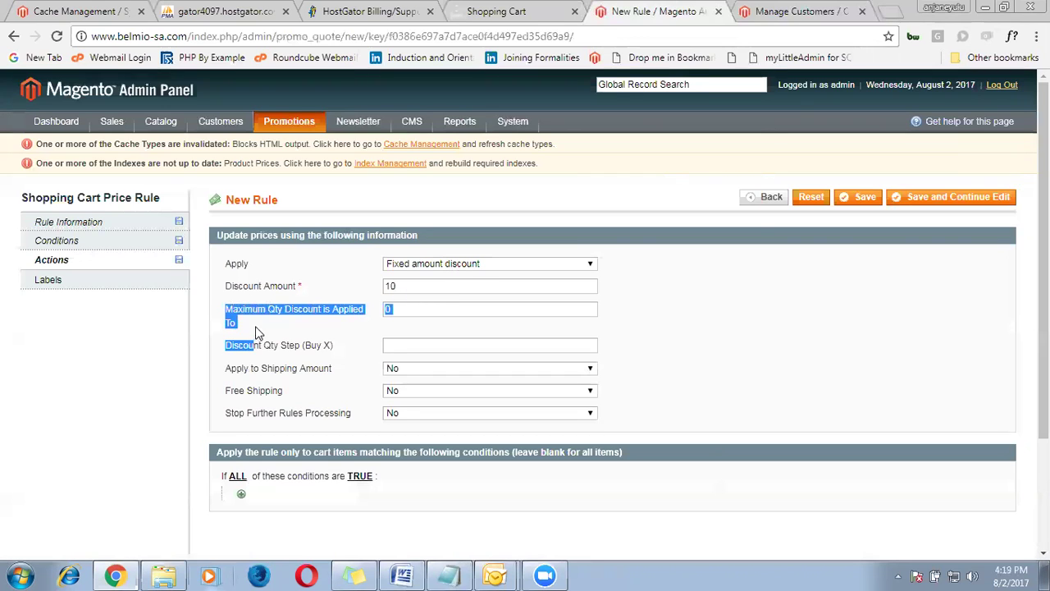
left_click(255, 331)
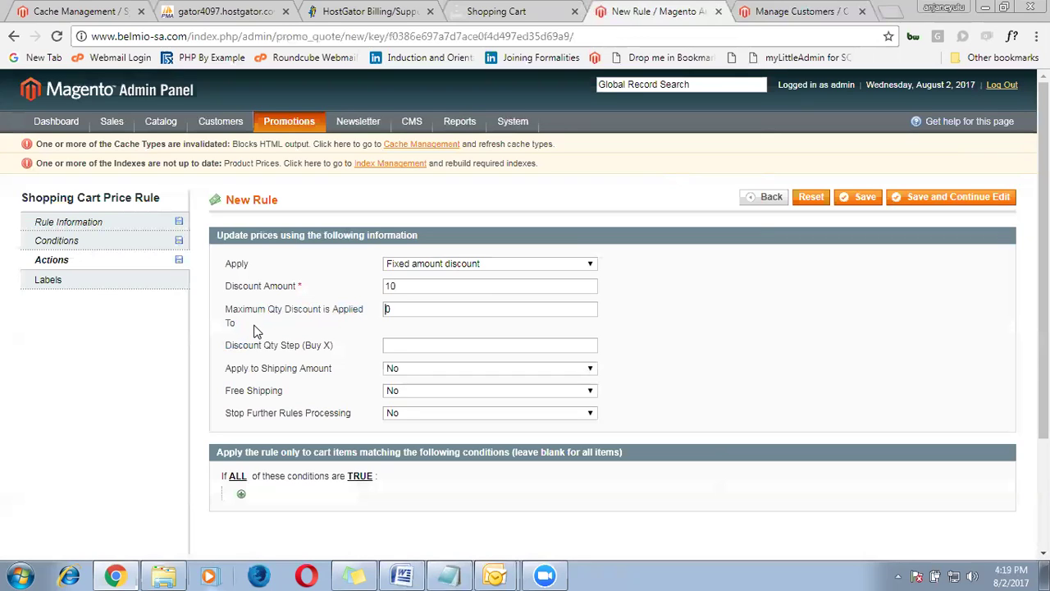
left_click(301, 291)
type("2")
left_click(284, 320)
type("1")
double_click(395, 285)
double_click(387, 309)
- Review the storefront cart again, then return to the rule's actions
left_click(485, 11)
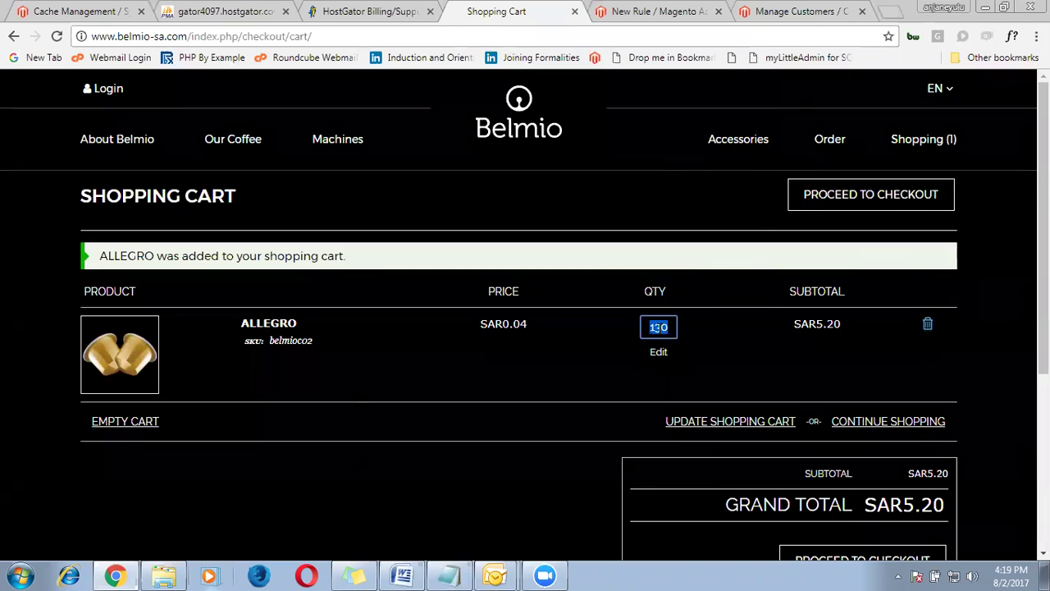
scroll(659, 327, "down", 1)
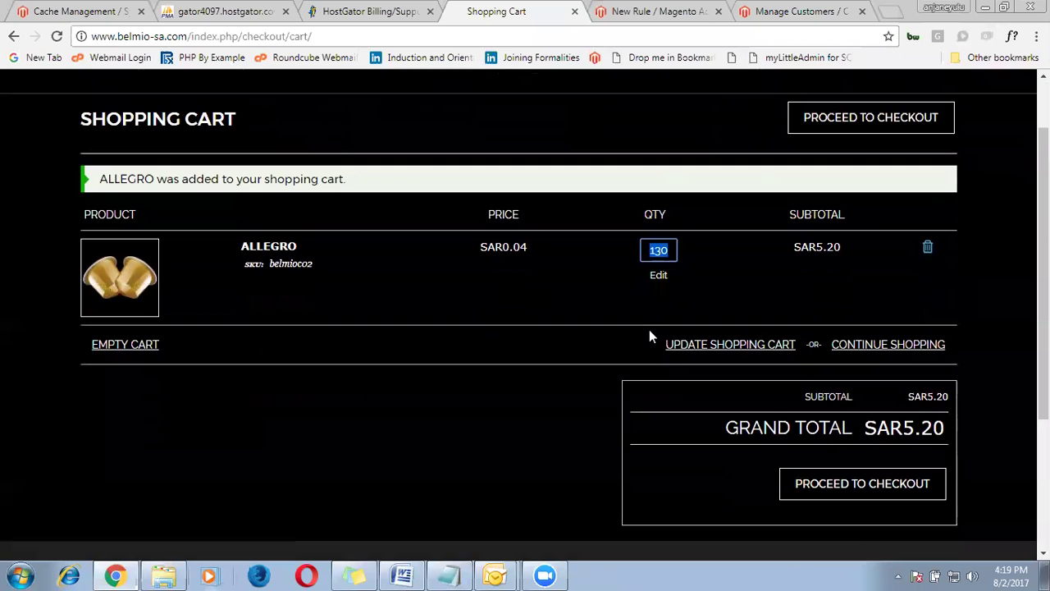
left_click(789, 11)
left_click(641, 15)
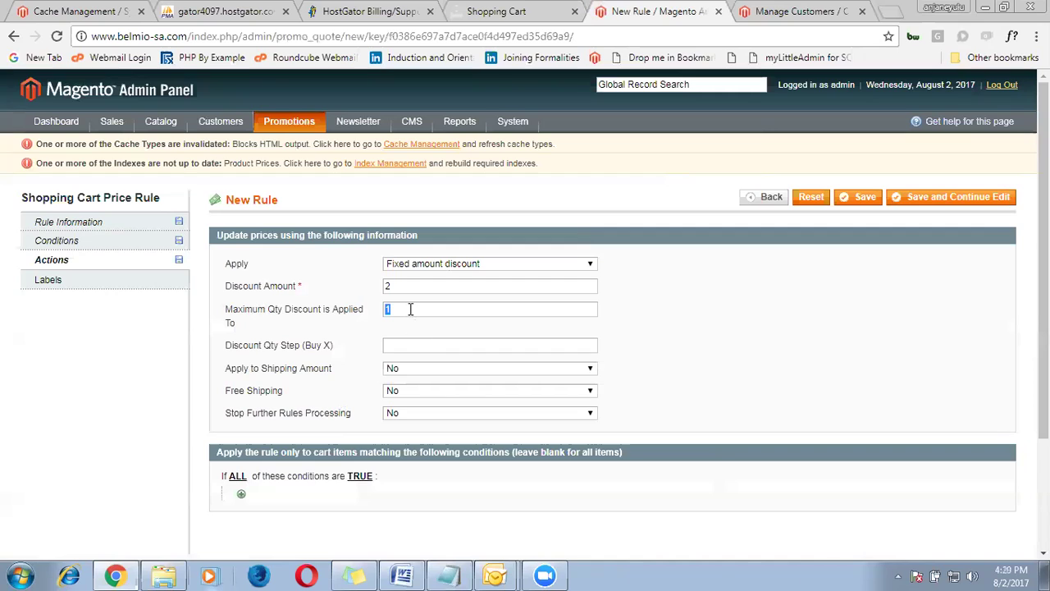
- Correct the maximum quantity to 1 and set Apply to Shipping Amount to Yes
type("10")
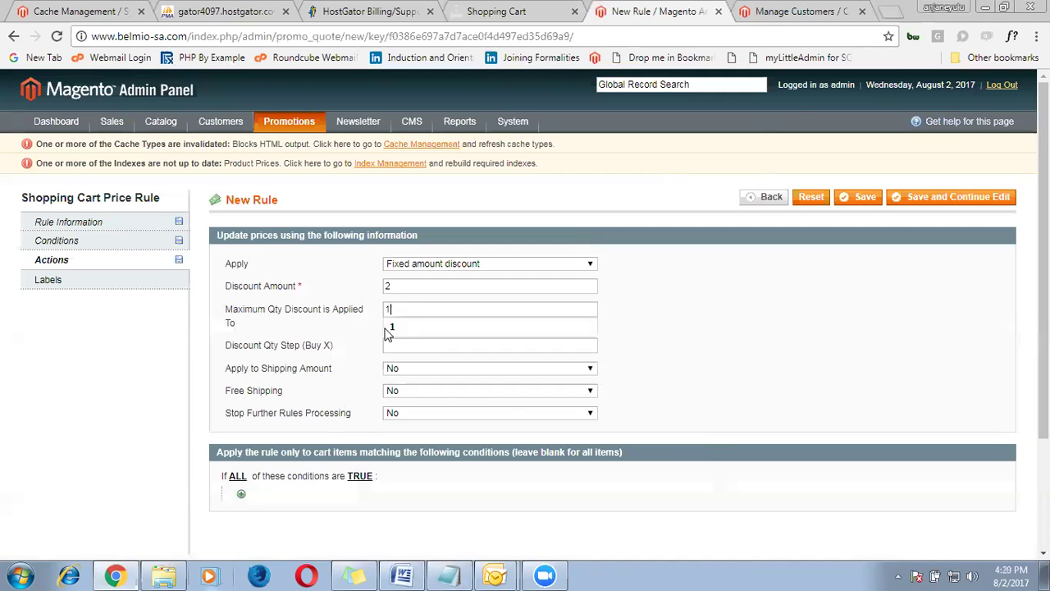
key("BackSpace")
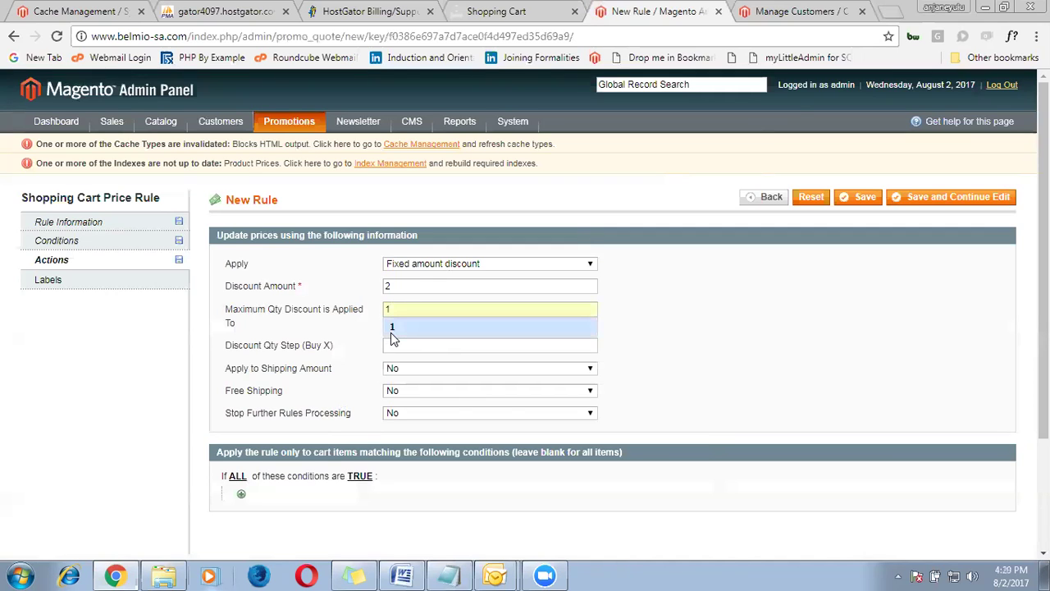
left_click_drag(237, 368, 325, 377)
left_click(408, 368)
left_click(405, 384)
- Leave Free Shipping at No, set Stop Further Rules Processing to Yes, and save
left_click_drag(226, 393, 296, 399)
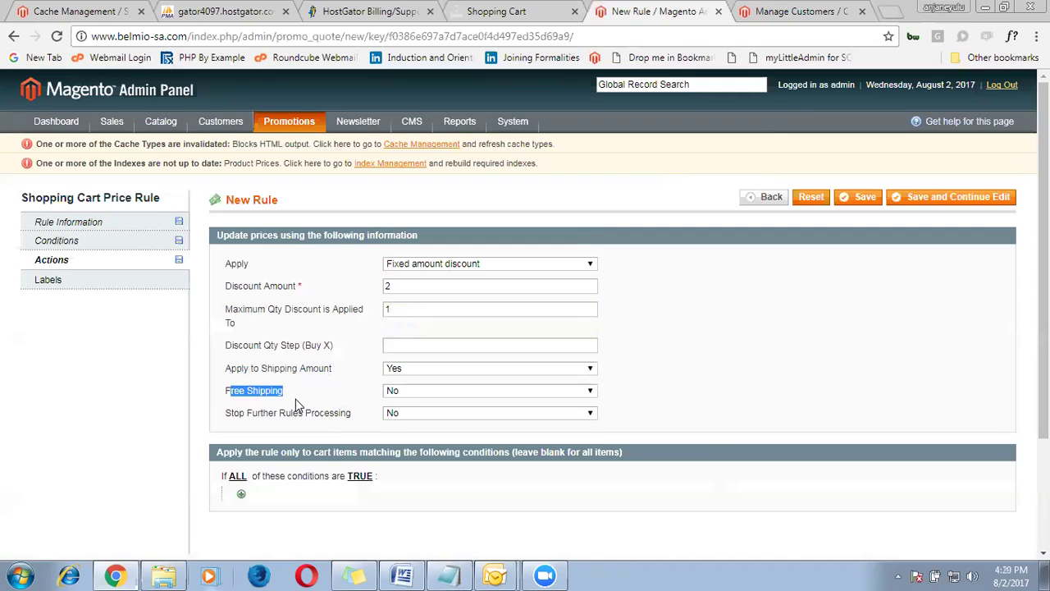
left_click(405, 393)
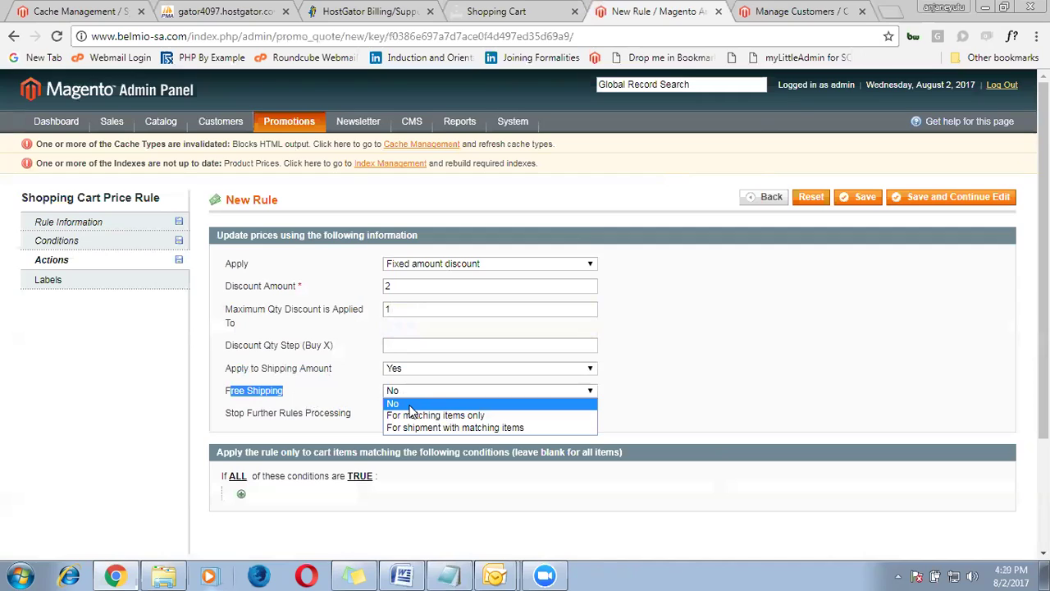
left_click(410, 408)
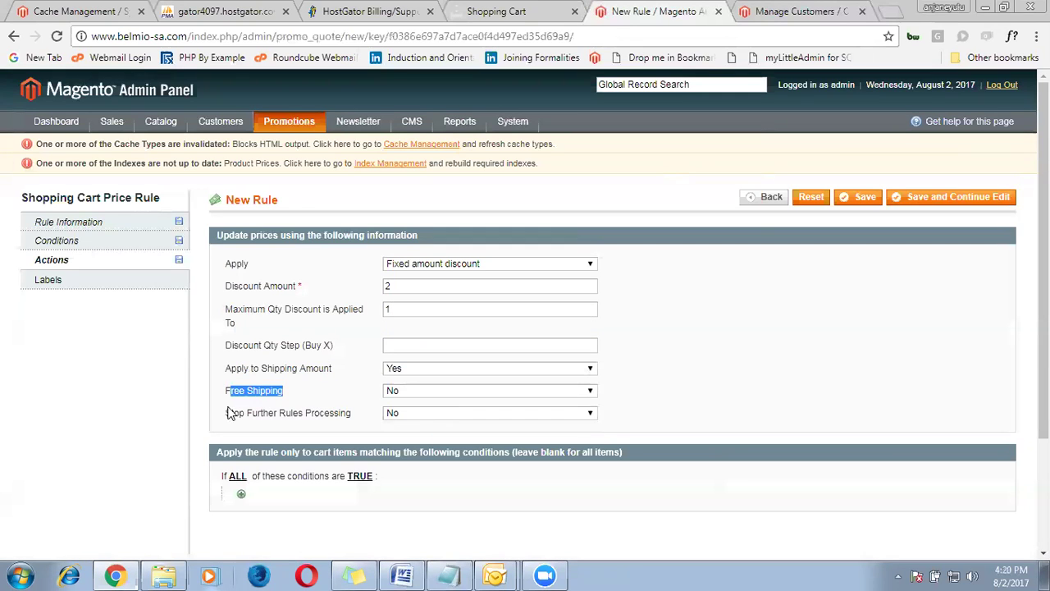
left_click(398, 415)
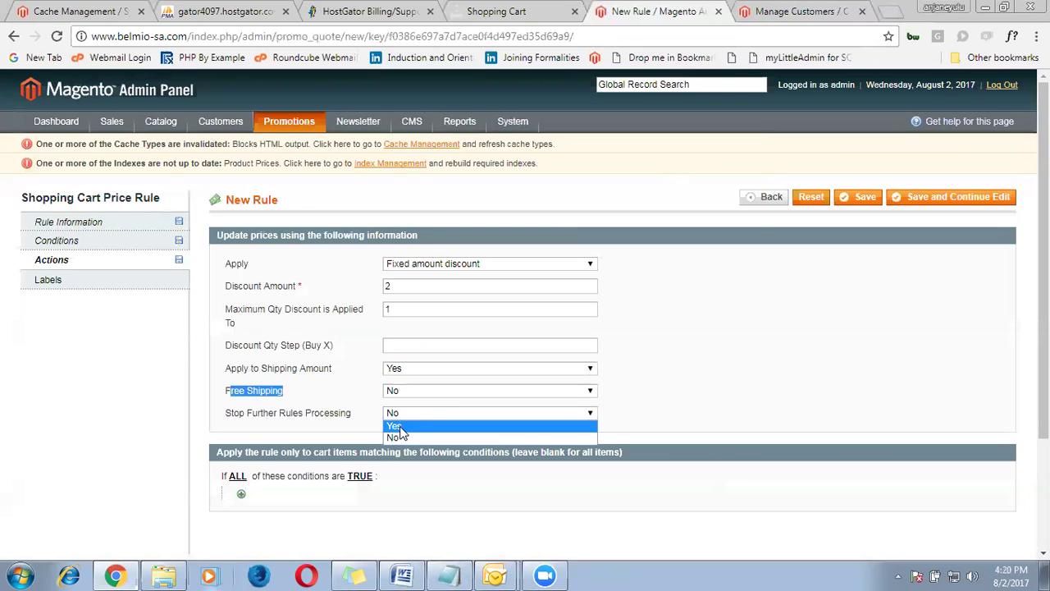
left_click(400, 429)
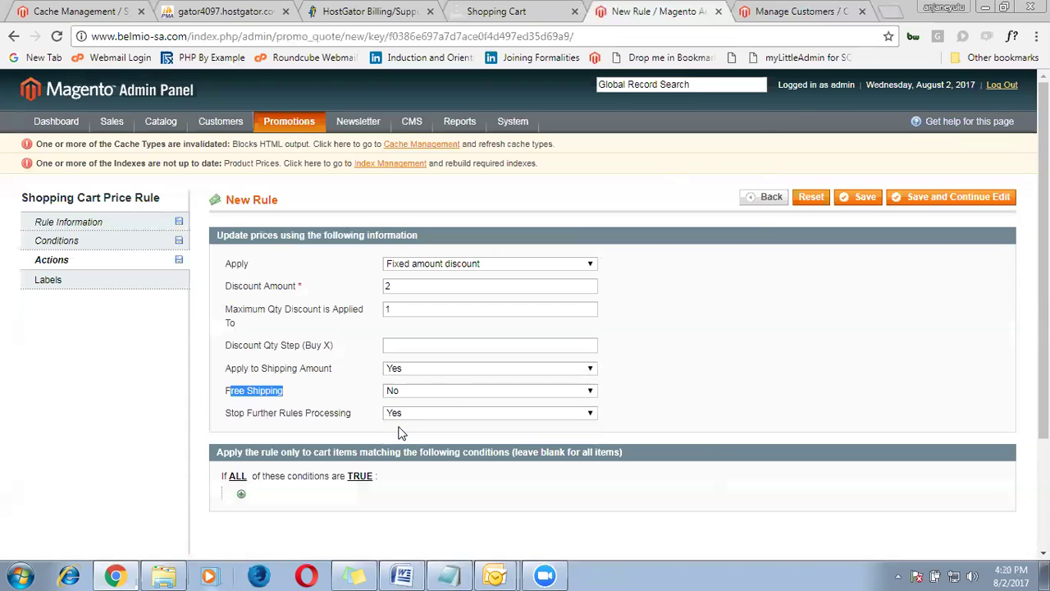
left_click(863, 198)
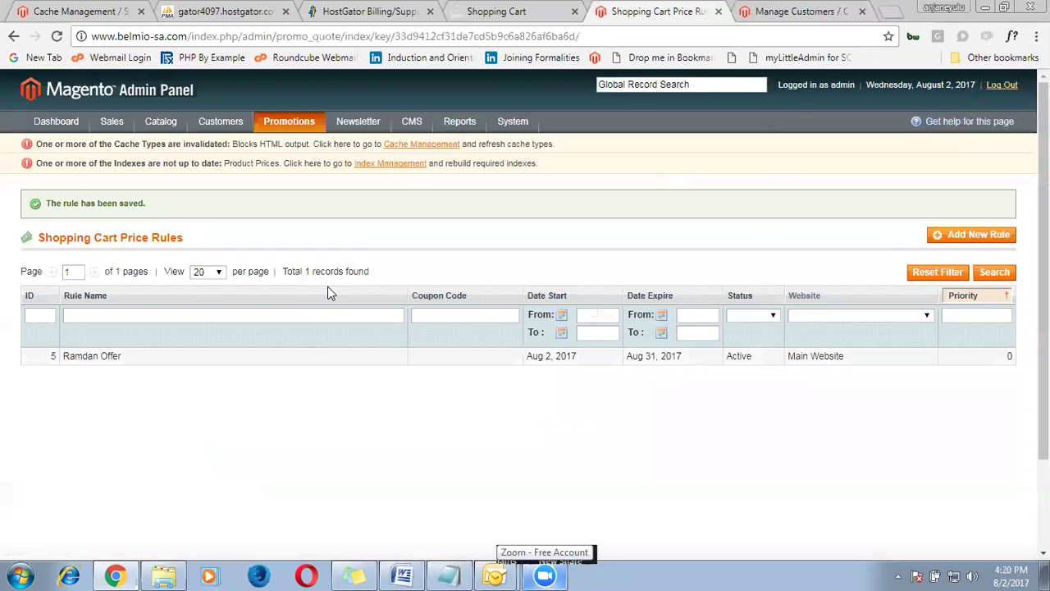
- Add the MACHINE from the Machines page to the storefront cart
left_click(498, 13)
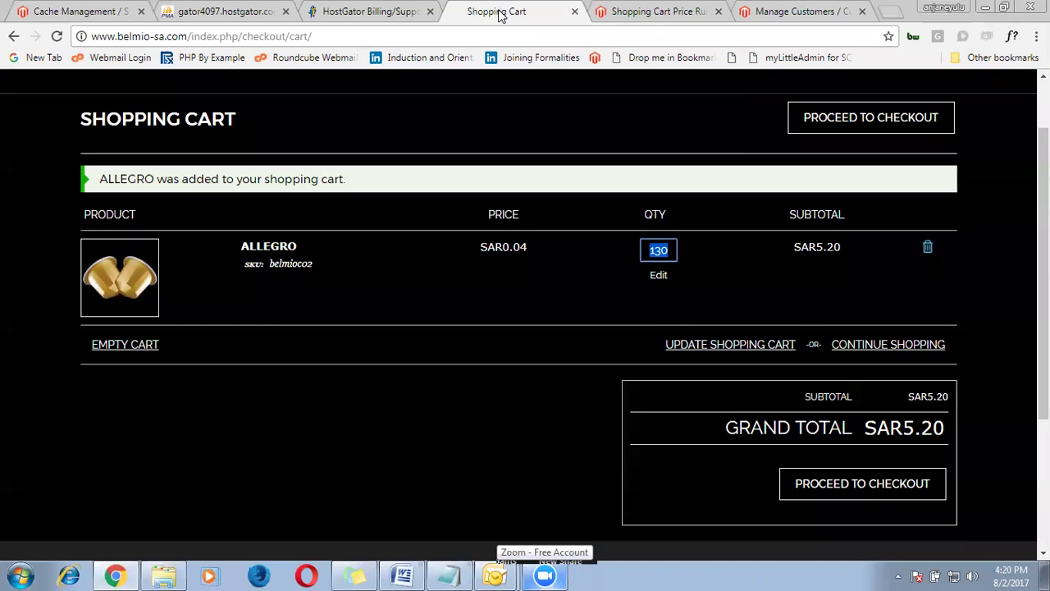
scroll(396, 279, "up", 2)
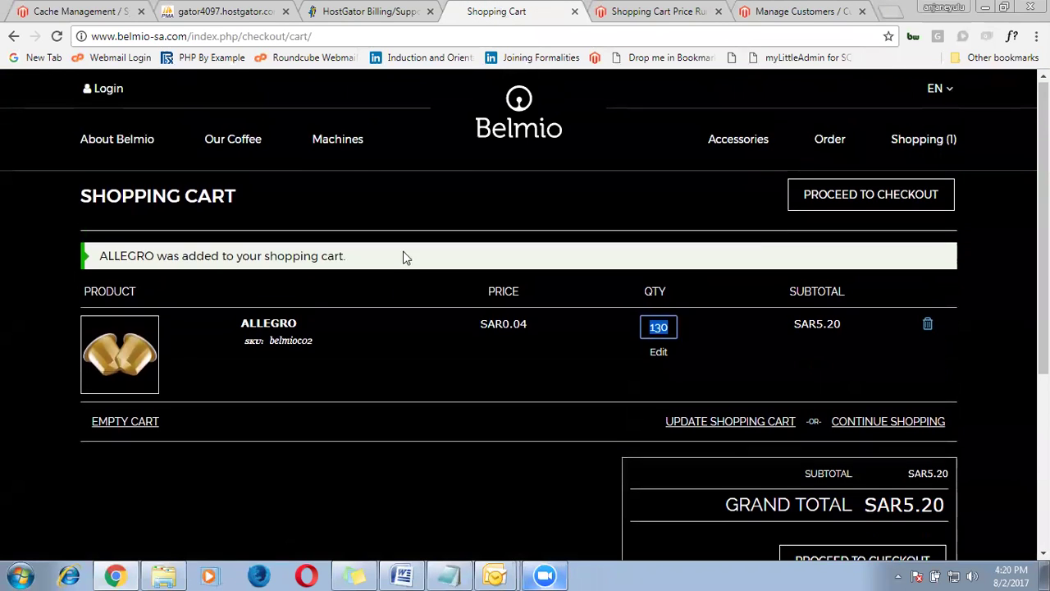
left_click(329, 147)
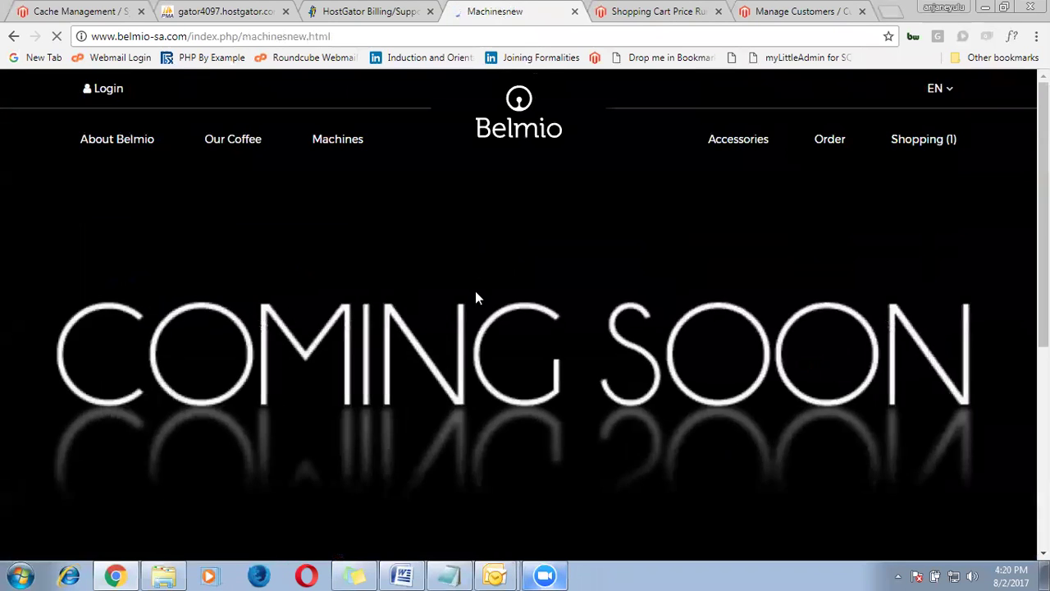
mouse_move(123, 345)
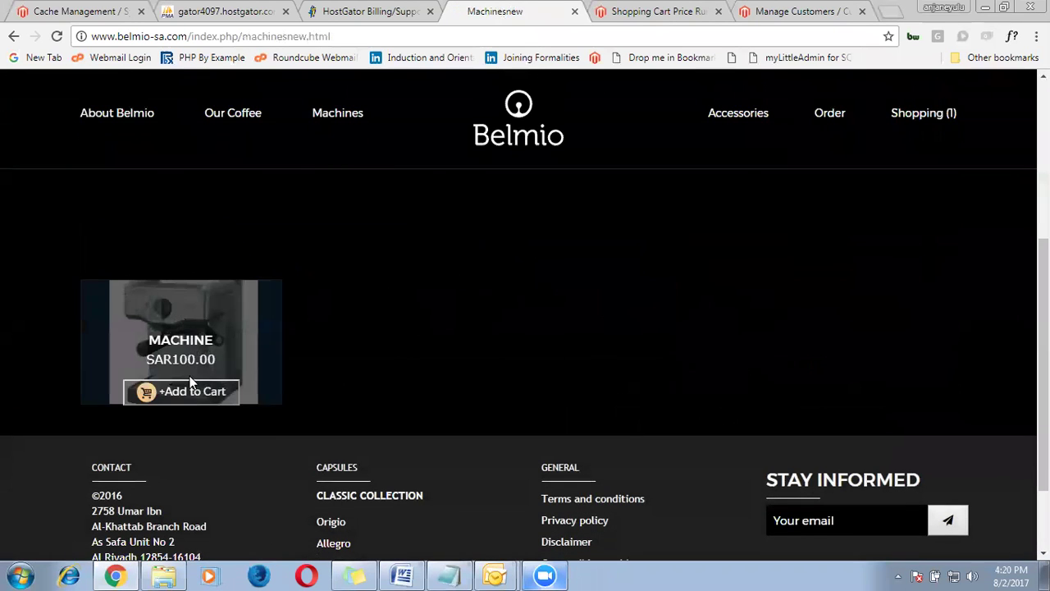
left_click(182, 392)
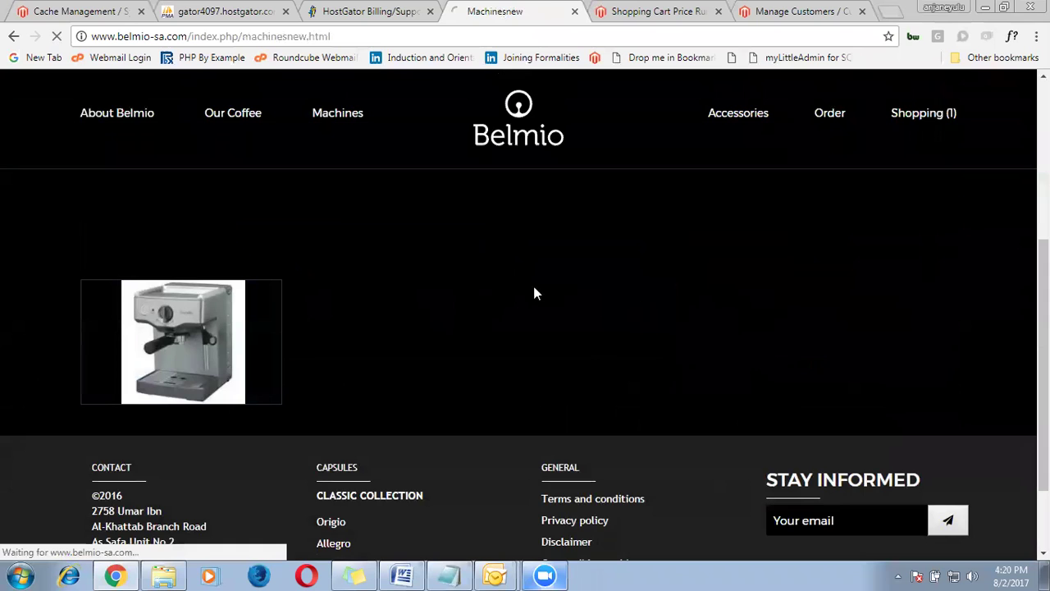
- Review the cart totals: SAR2.04 discount on the SAR105.20 subtotal
scroll(529, 295, "down", 3)
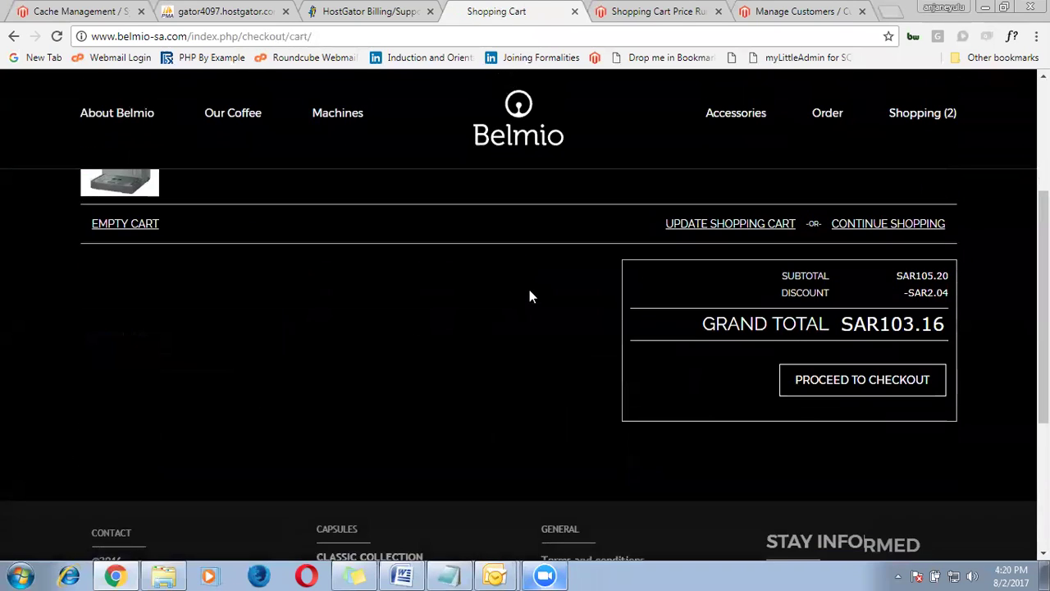
left_click_drag(950, 292, 954, 297)
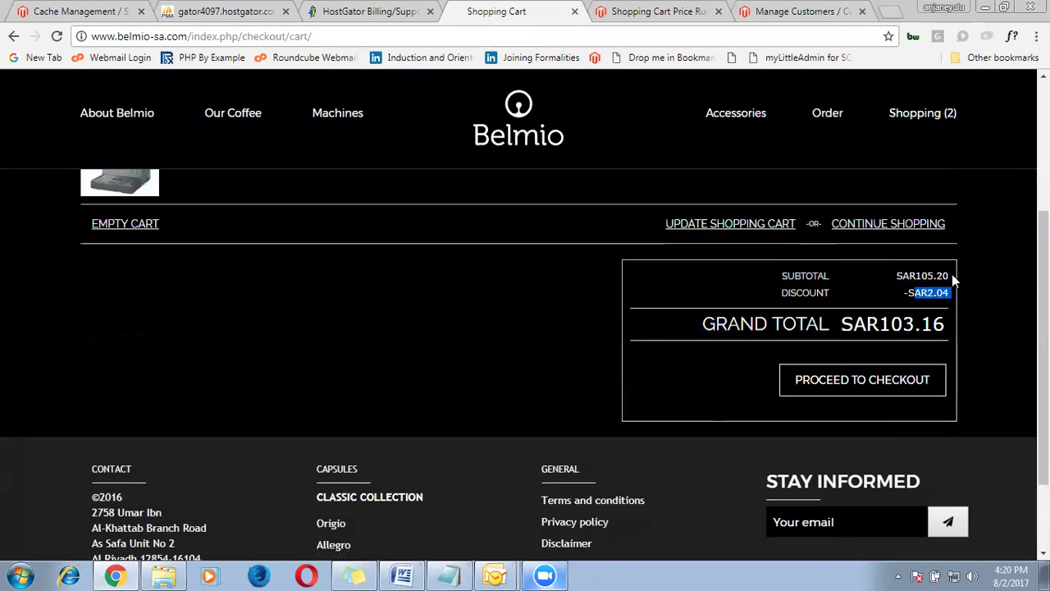
mouse_move(913, 275)
left_mouse_down()
mouse_move(957, 285)
mouse_move(923, 276)
left_mouse_up()
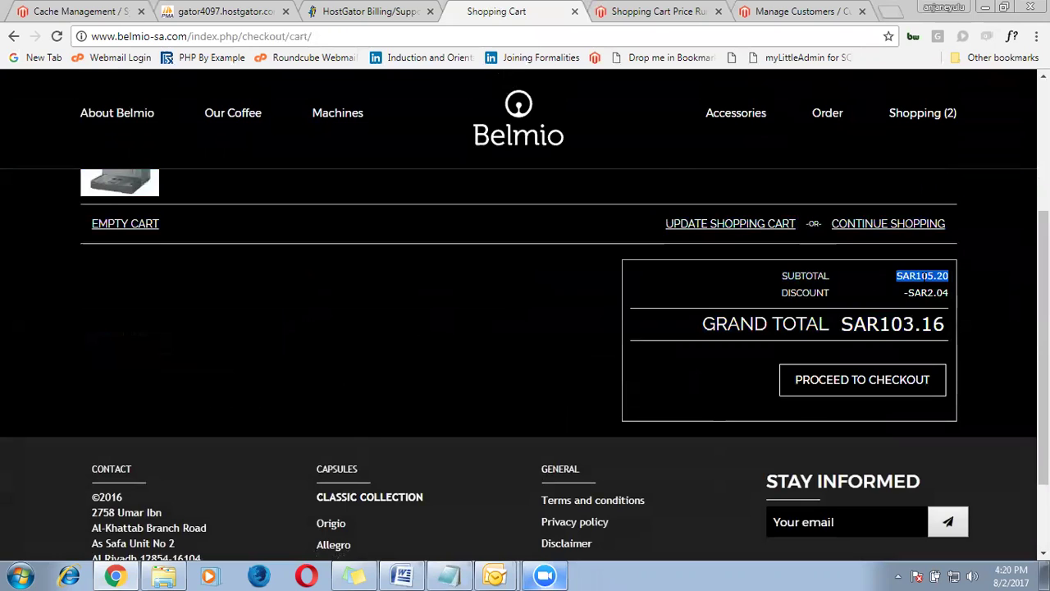
left_click(800, 12)
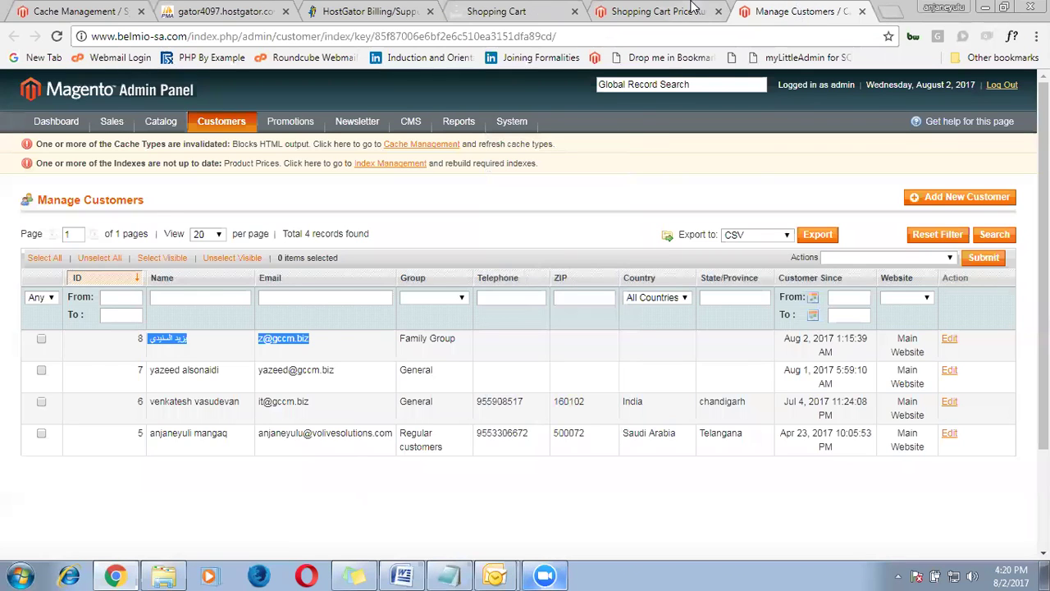
- Open the Ramdan Offer rule and review its 'subtotal greater than 100' condition and fixed 2 discount
left_click(692, 10)
left_click(104, 358)
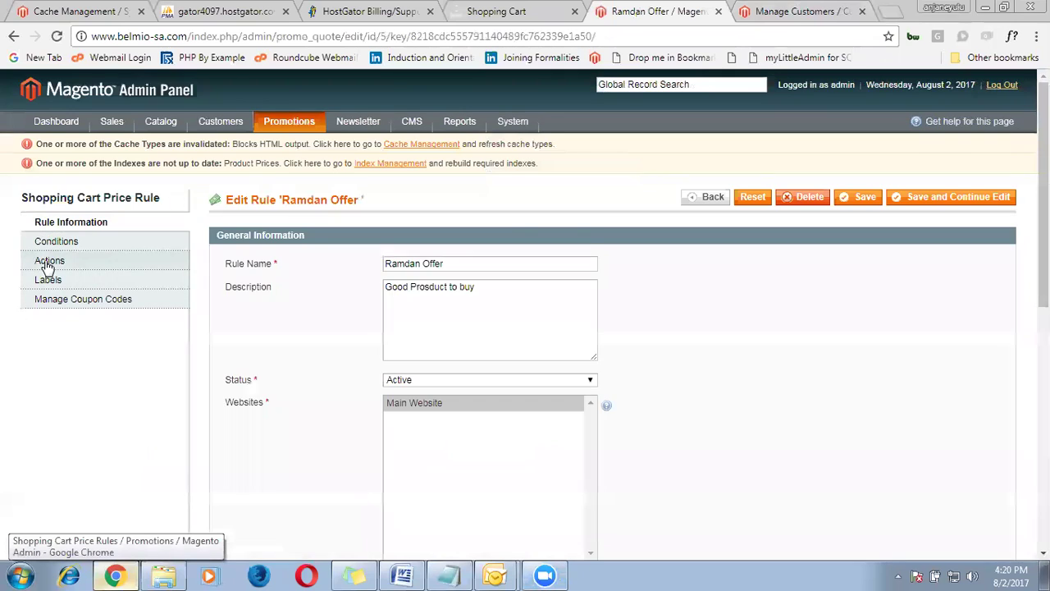
left_click(56, 242)
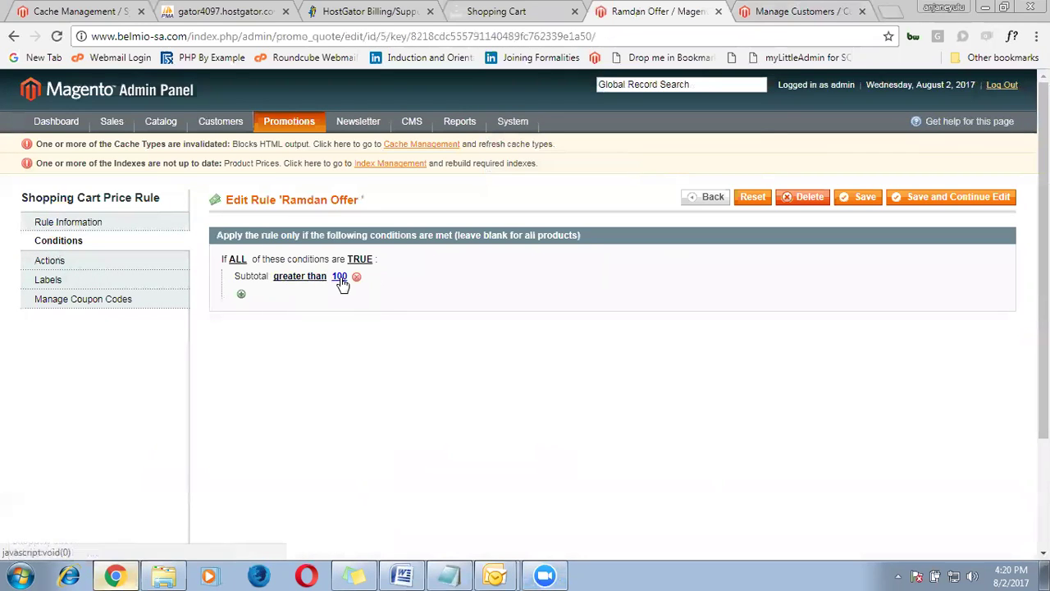
left_click(73, 267)
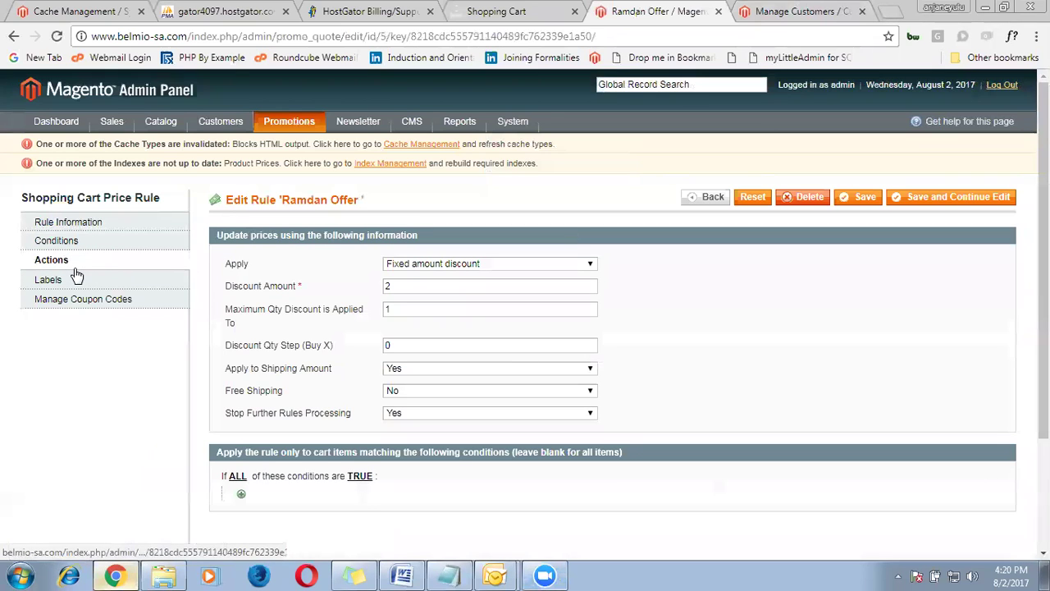
left_click(78, 241)
- Compare the storefront cart's subtotal and grand total against the Ramdan Offer rule
left_click(533, 9)
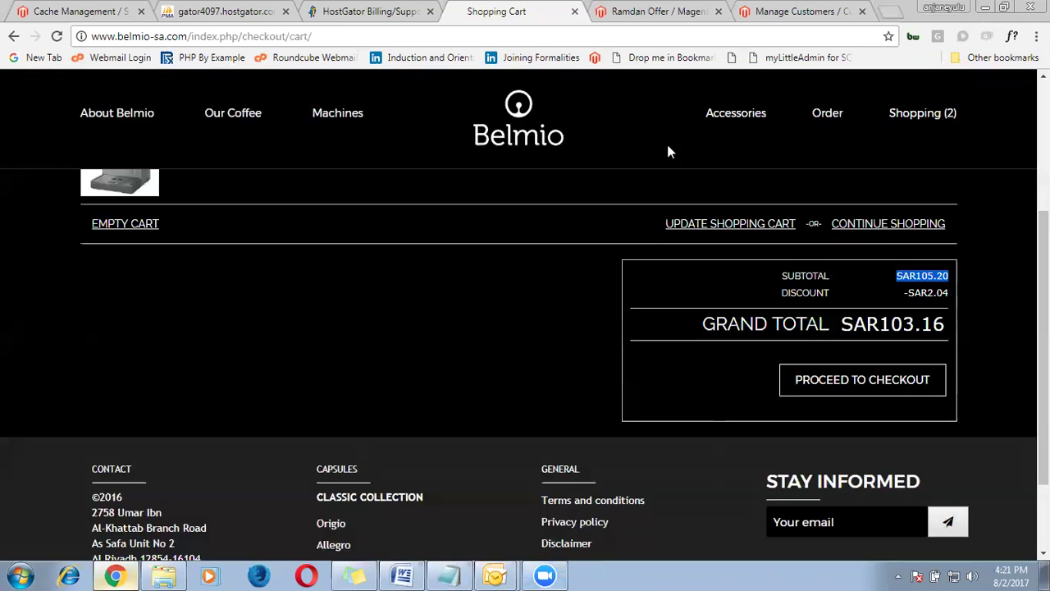
left_click_drag(783, 275, 949, 276)
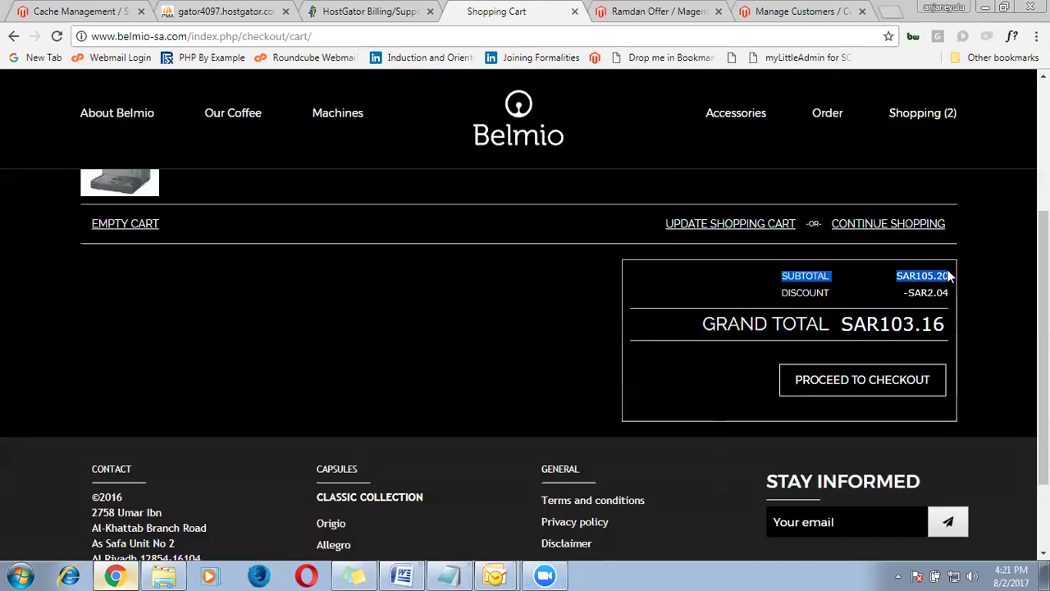
left_click(627, 10)
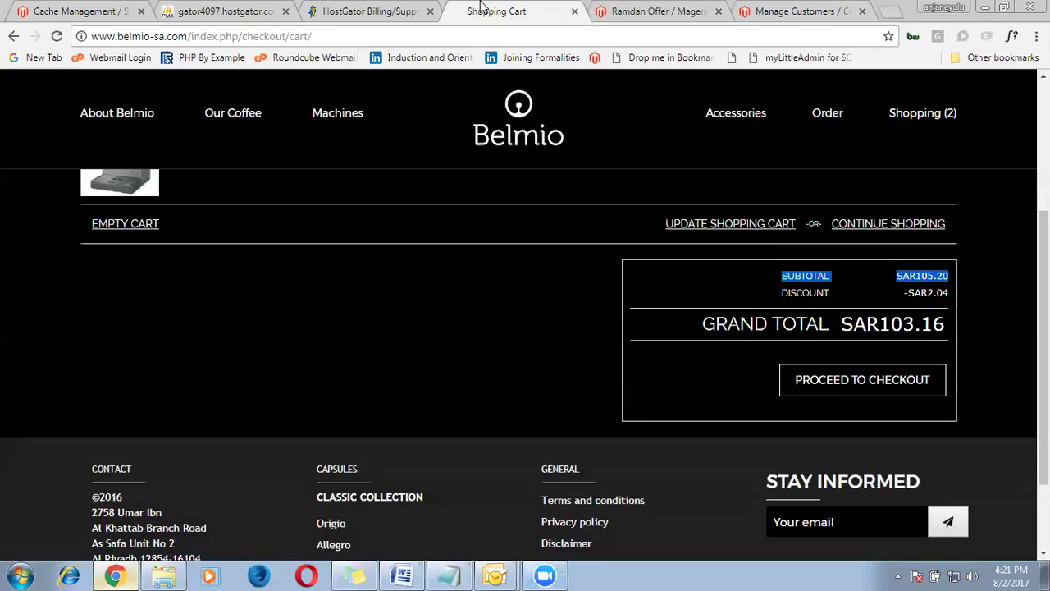
left_click(484, 10)
double_click(786, 276)
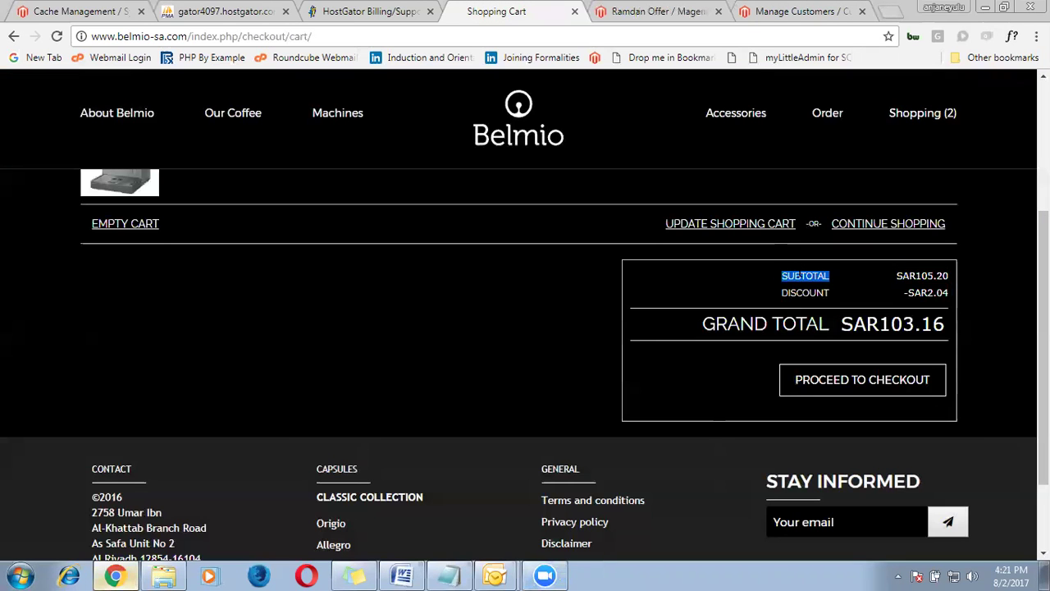
left_click_drag(786, 276, 952, 274)
left_click(952, 274)
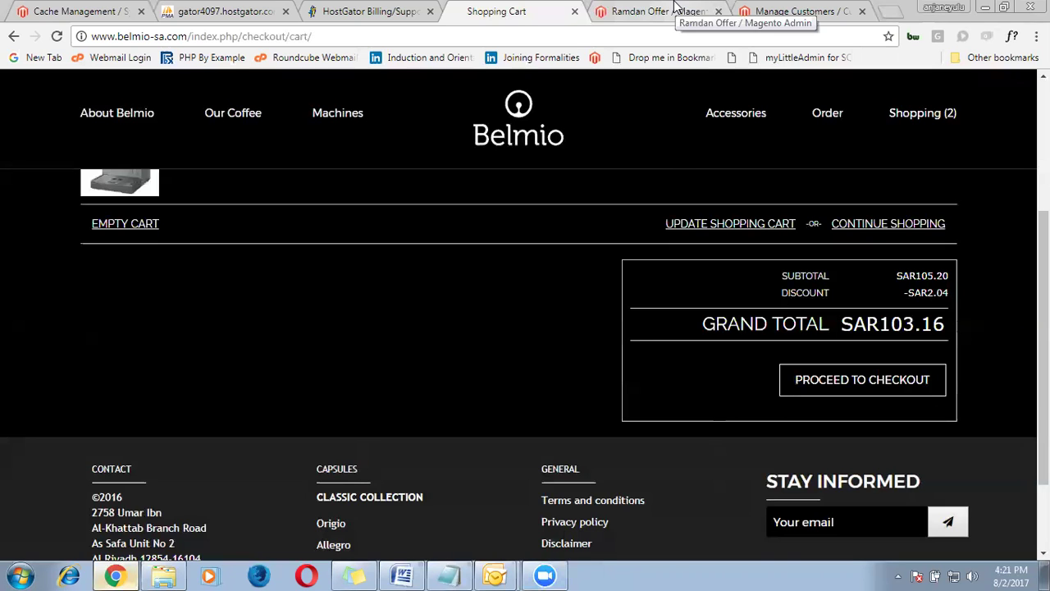
left_click_drag(123, 174, 964, 301)
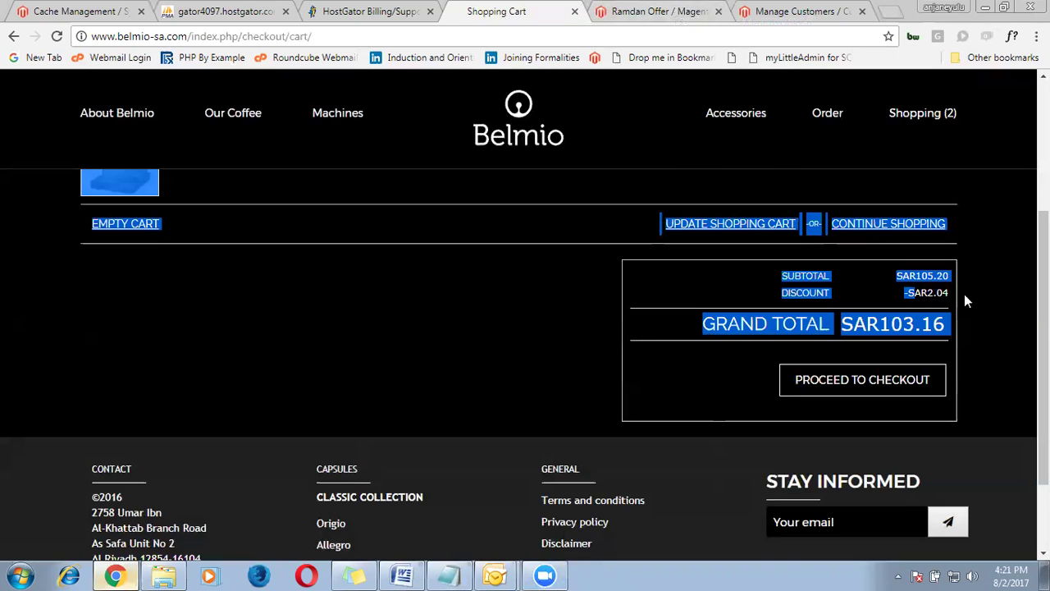
- Point out the rule's discount amount of 2 and maximum discounted quantity of 1, then return to the cart
left_click(646, 11)
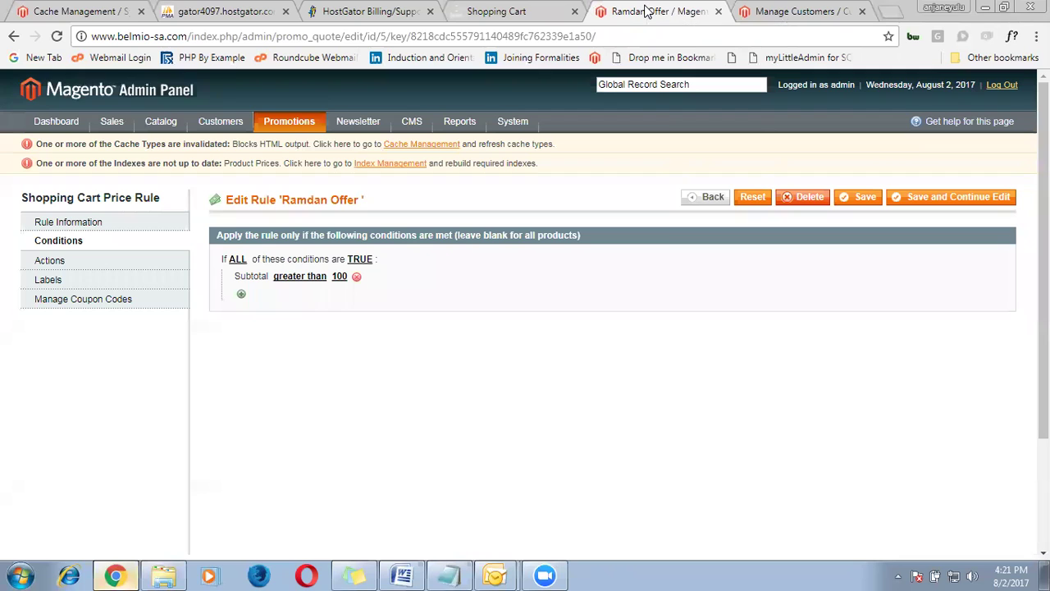
left_click(65, 263)
left_click_drag(399, 293, 318, 295)
left_click_drag(397, 310, 353, 309)
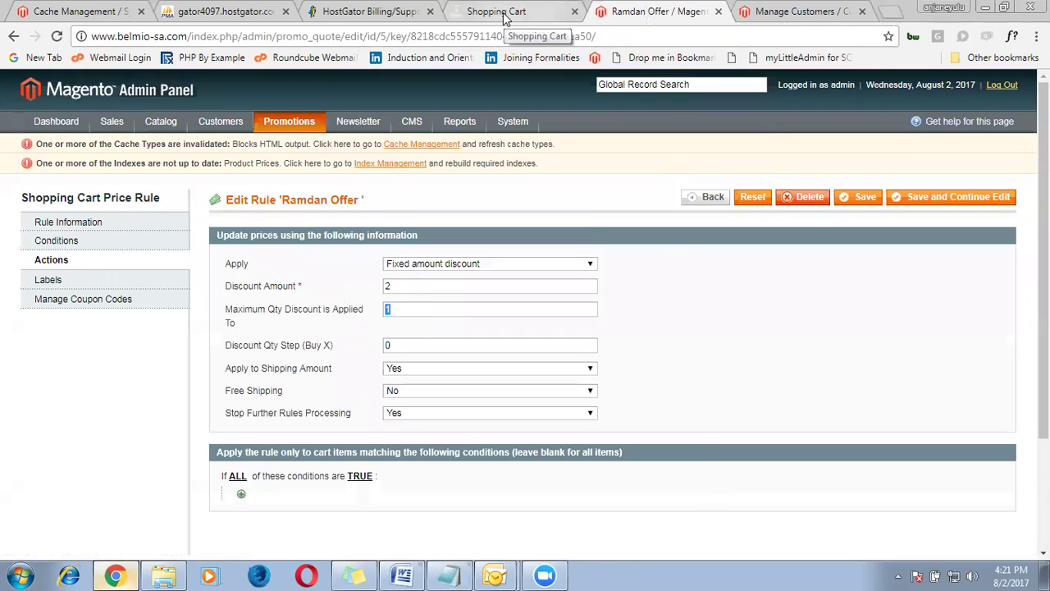
left_click_drag(228, 310, 270, 322)
left_click(272, 322)
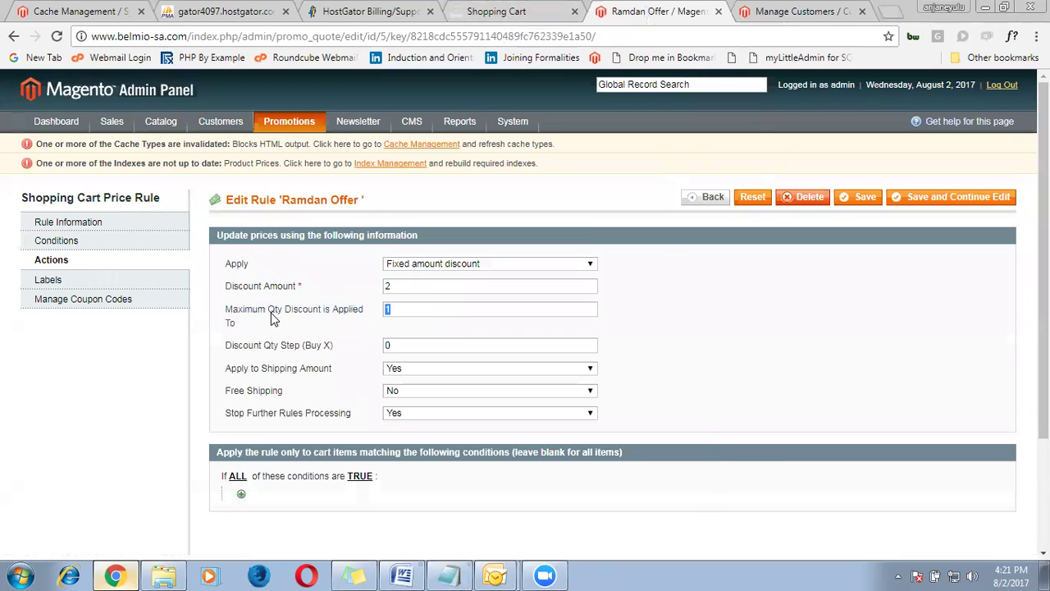
left_click(784, 10)
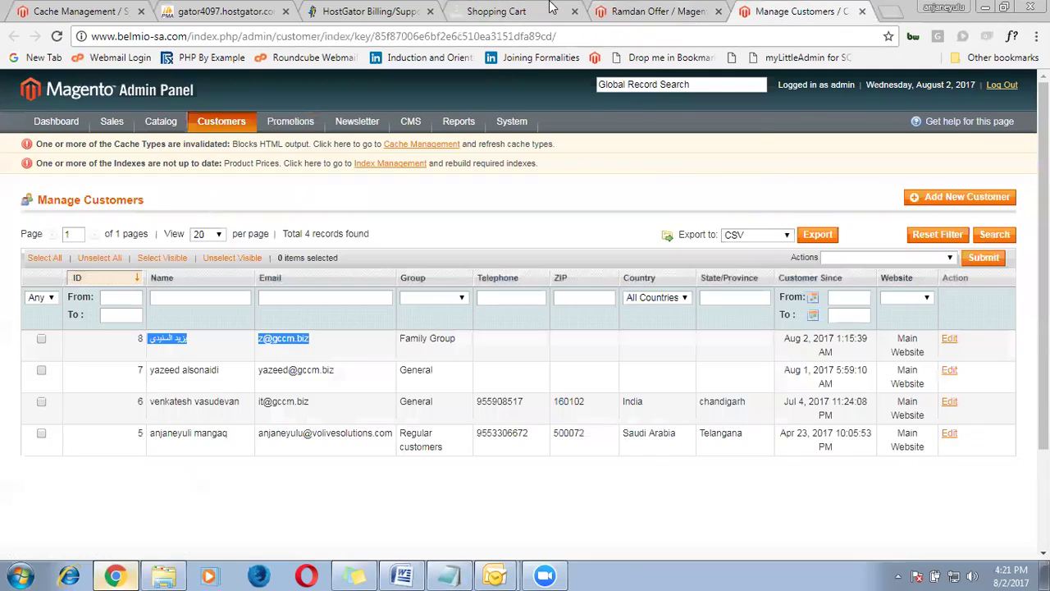
left_click(496, 11)
scroll(372, 287, "up", 4)
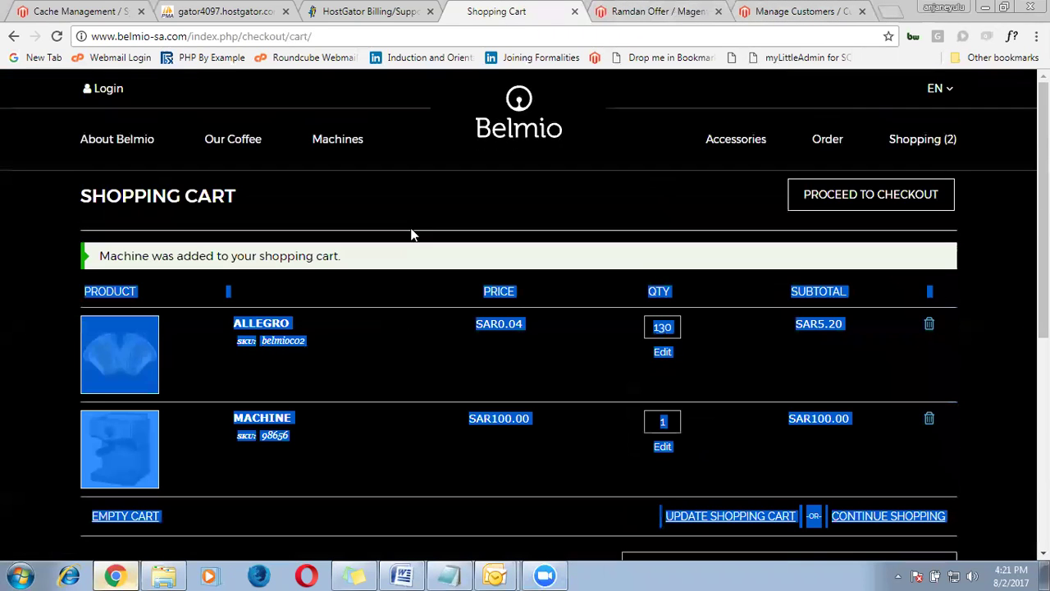
- Remove the Allegro capsules from the cart, leaving a SAR100.00 subtotal
left_click(929, 323)
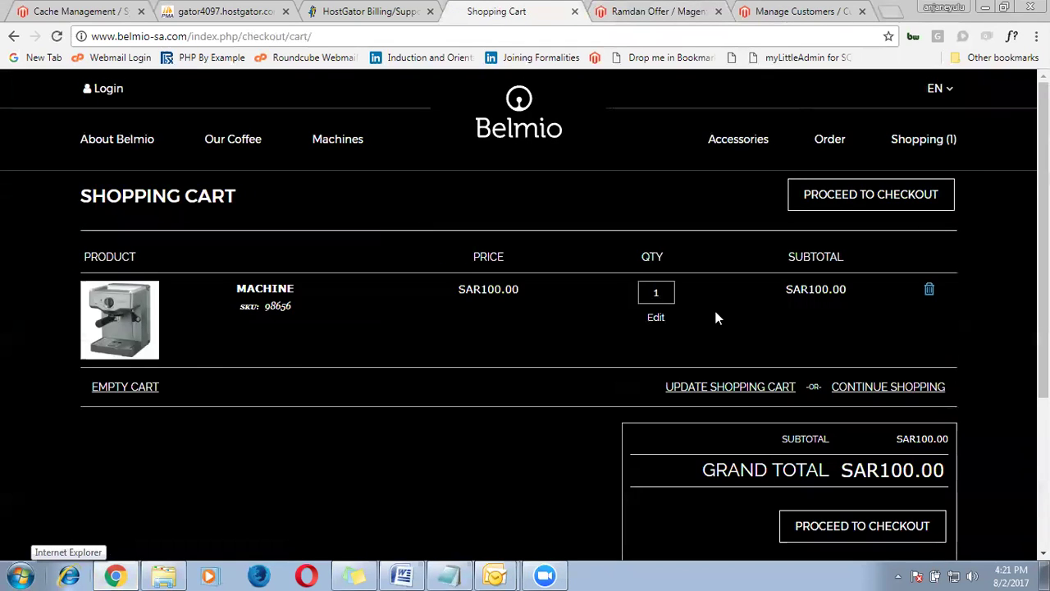
scroll(714, 317, "down", 1)
left_click_drag(896, 361, 970, 361)
left_click(993, 363)
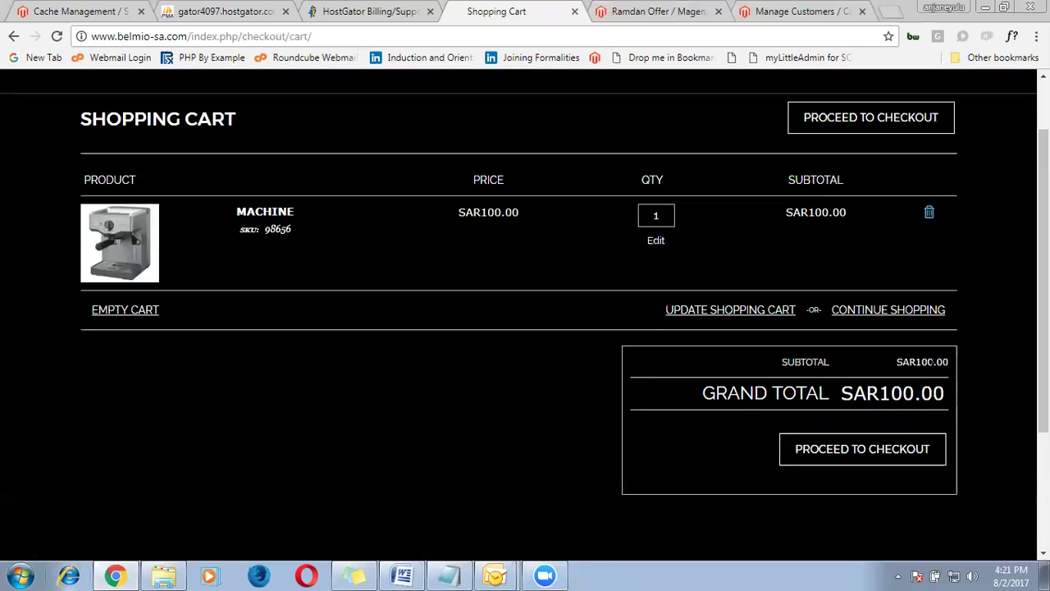
left_click_drag(896, 362, 943, 362)
left_click_drag(782, 362, 781, 362)
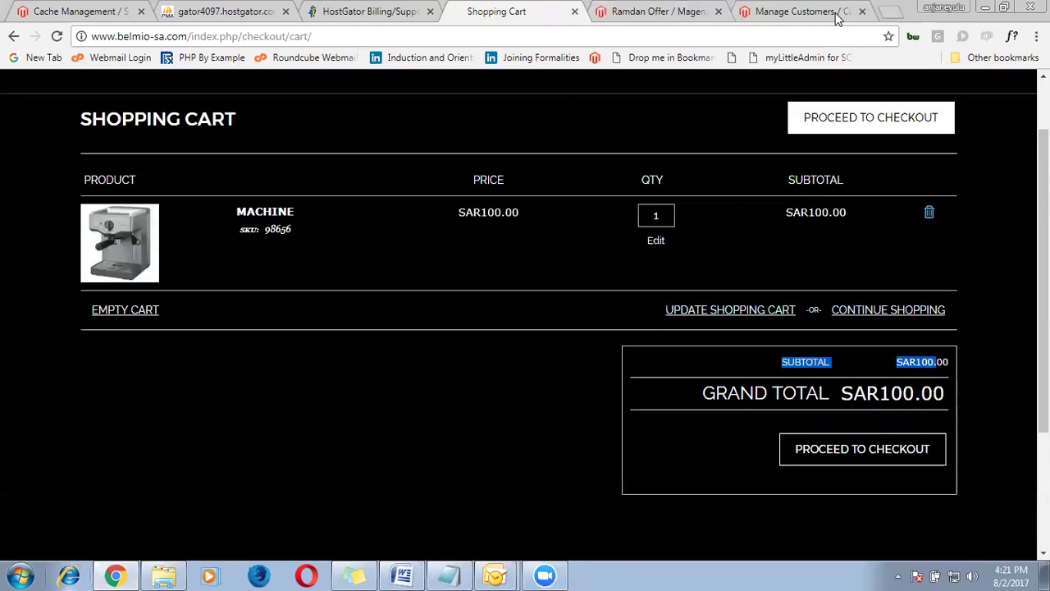
- Compare the SAR100.00 subtotal and grand total with the rule's 'Subtotal greater than 100' condition
left_click(800, 11)
left_click(693, 12)
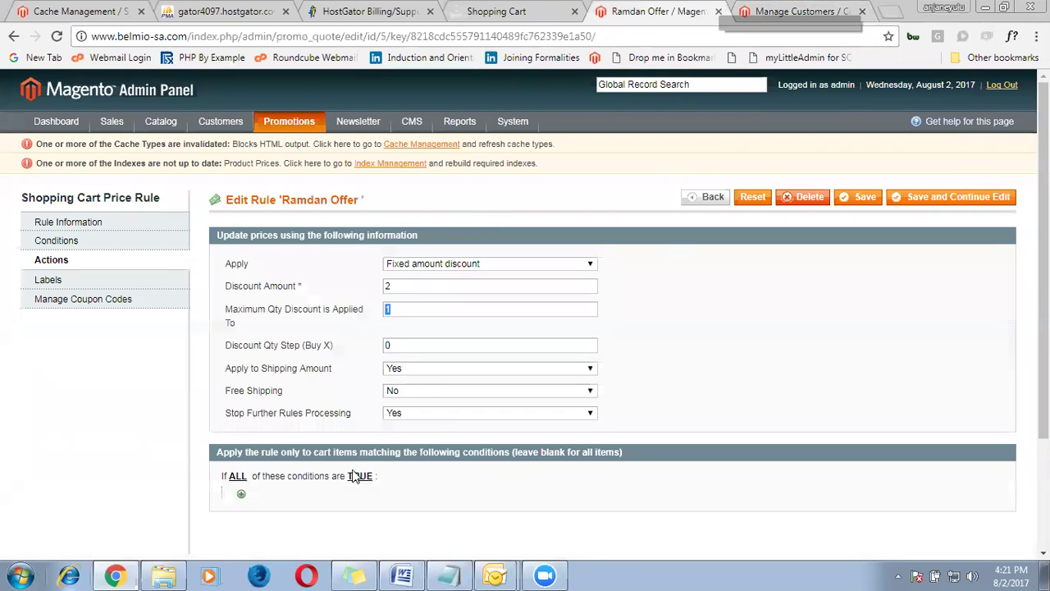
left_click(123, 240)
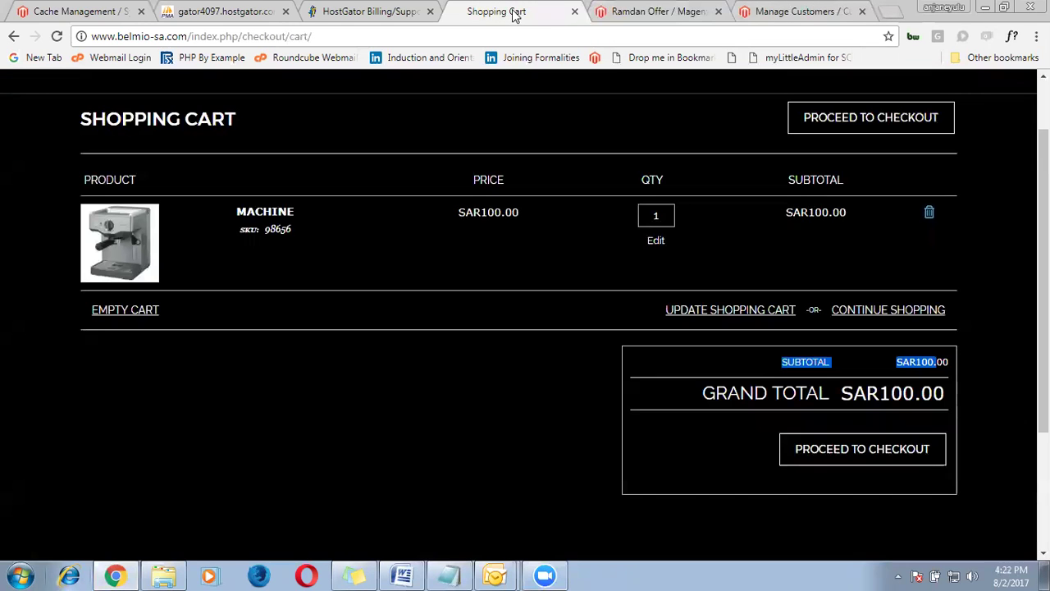
left_click(509, 12)
left_click(912, 366)
left_click_drag(867, 393, 944, 393)
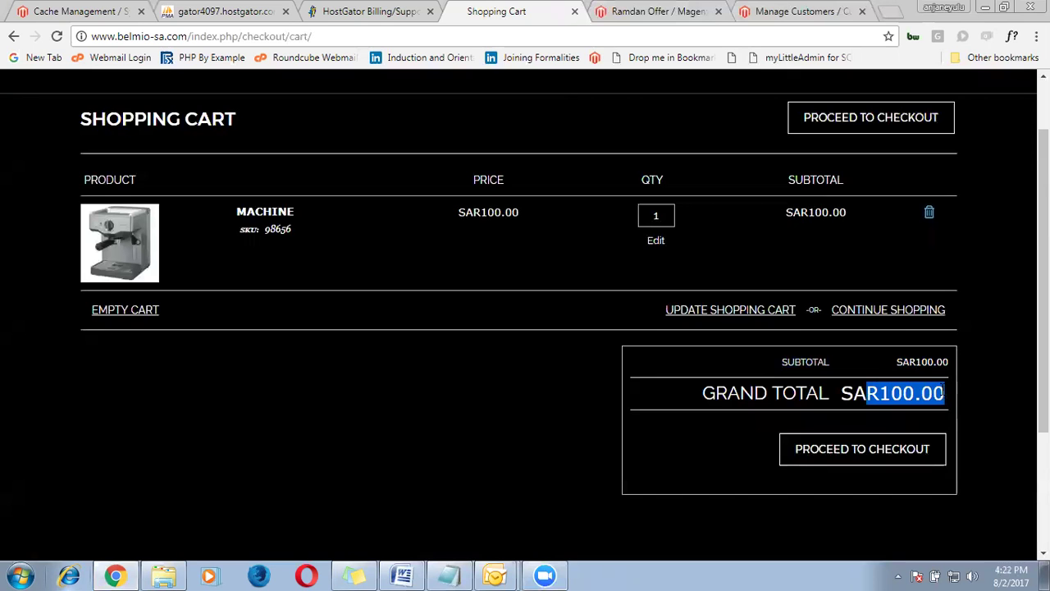
left_click(644, 8)
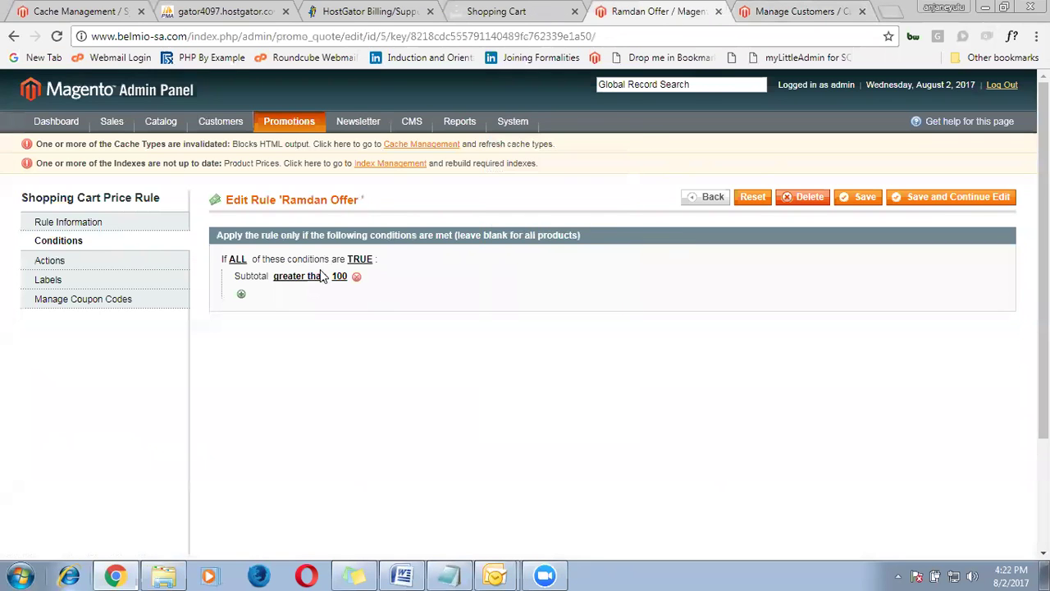
left_click(516, 8)
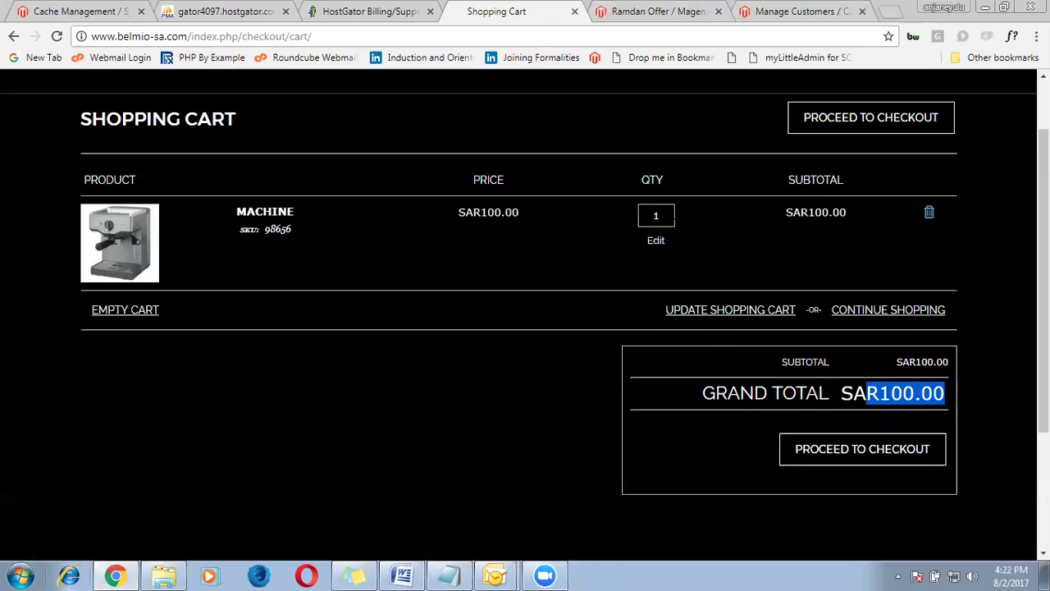
double_click(655, 215)
- Update the Machine quantity to 2, giving a SAR200.00 subtotal
type("2")
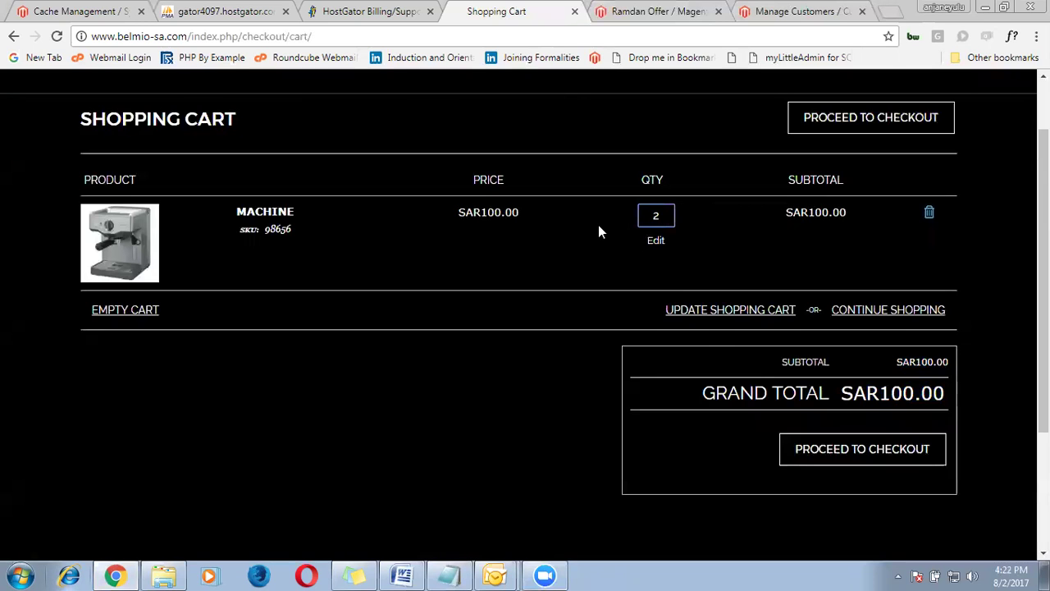
key("Return")
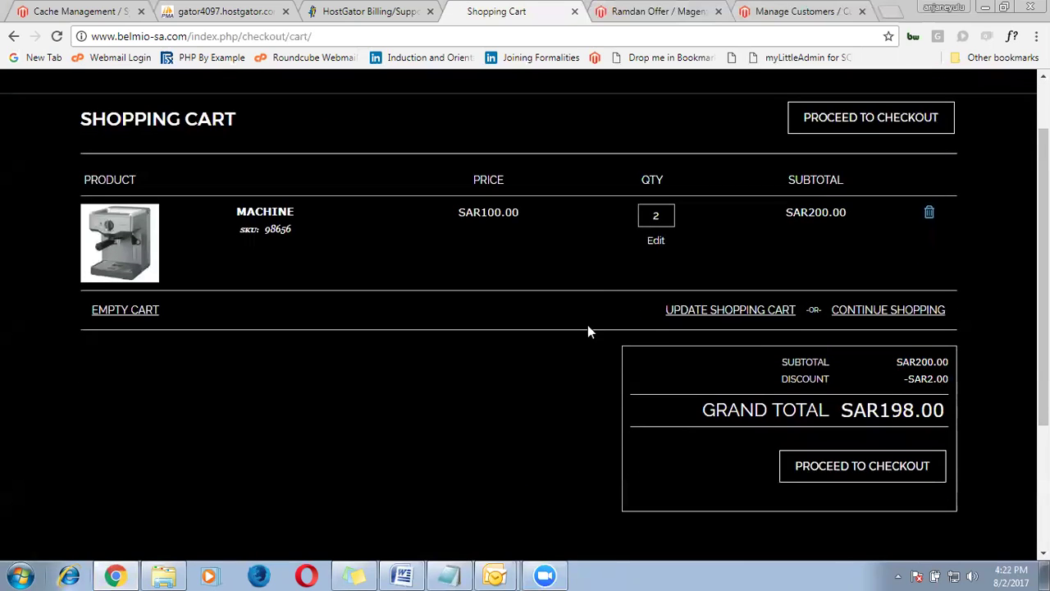
left_click_drag(799, 362, 949, 379)
left_click(949, 362)
double_click(943, 362)
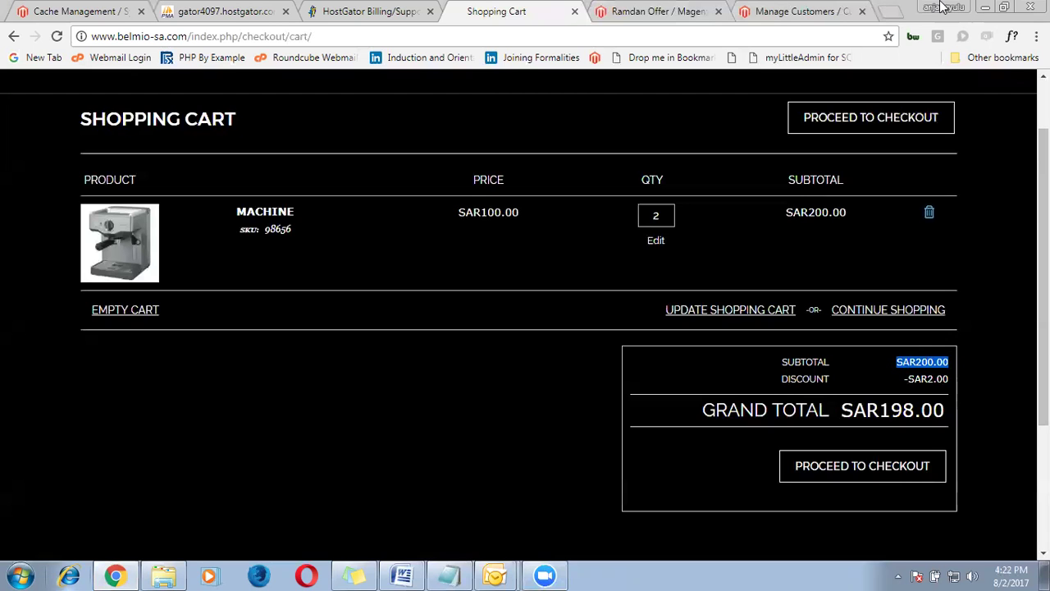
- Match the cart's SAR2.00 discount to the rule's discount amount 2 and maximum quantity 1
left_click(664, 11)
left_click(52, 261)
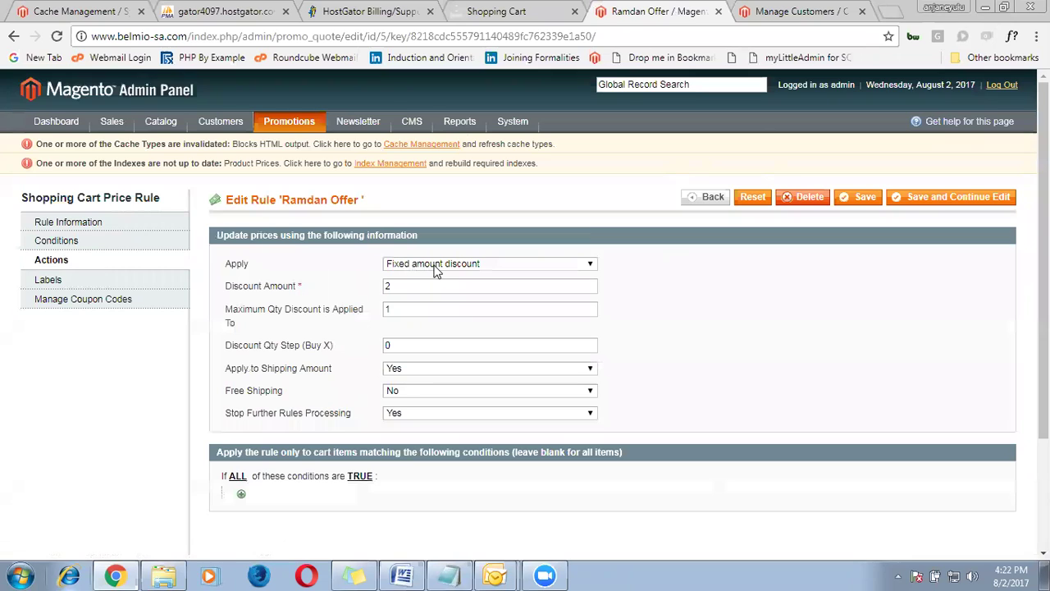
double_click(384, 285)
left_click(519, 10)
left_click_drag(926, 379, 948, 379)
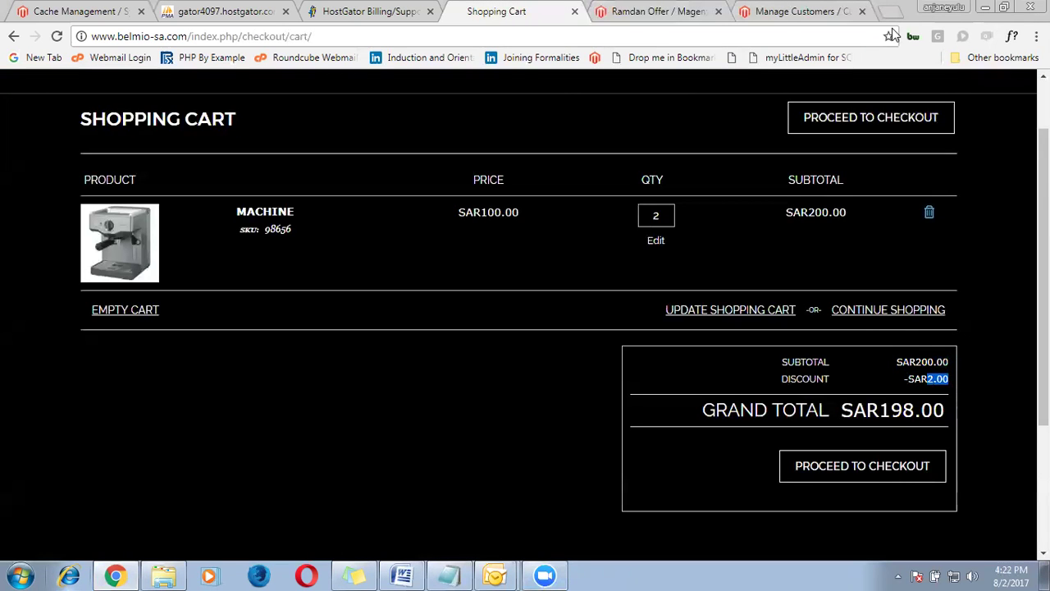
left_click(656, 11)
left_click_drag(231, 316, 320, 313)
left_click(320, 313)
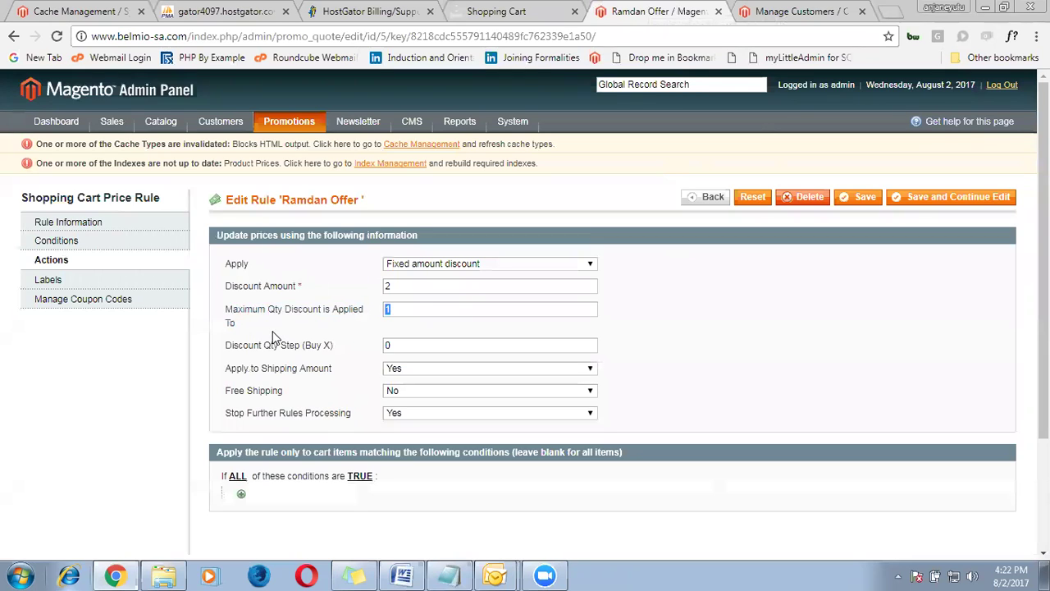
- Set Maximum Qty Discount is Applied To to 2, save the rule, and reload the cart
type("2")
left_click(859, 201)
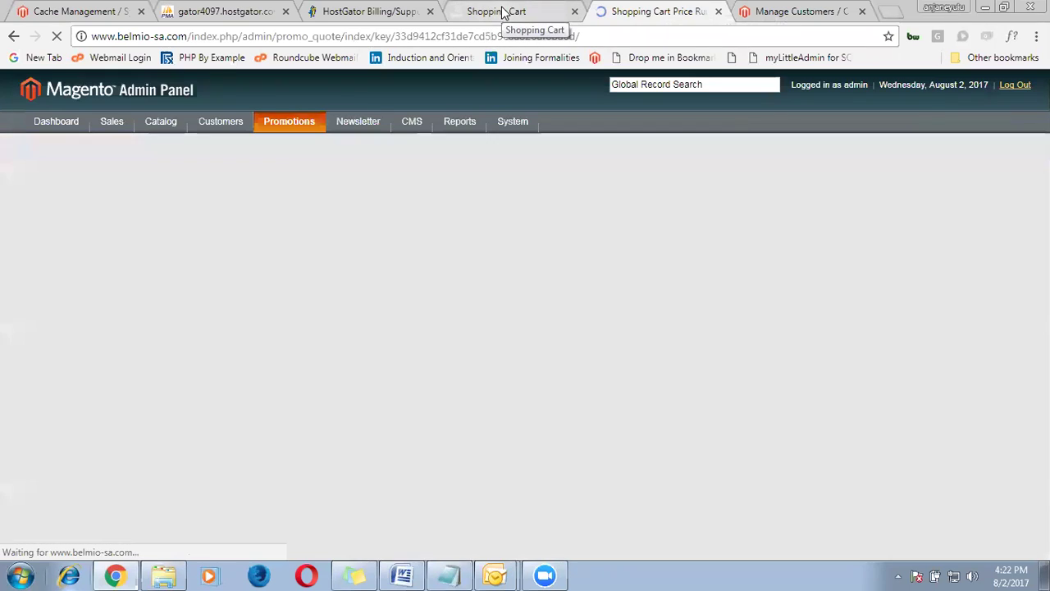
left_click(503, 11)
left_click(57, 38)
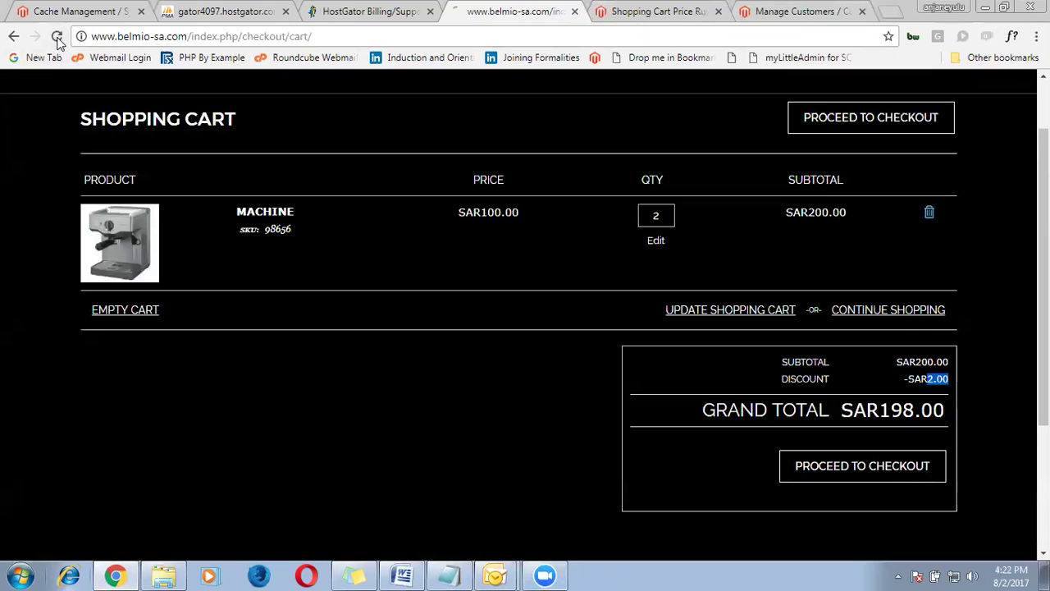
- Check the cart now shows quantity 2, SAR200.00 subtotal, SAR4.00 discount and SAR196.00 total
scroll(915, 366, "down", 1)
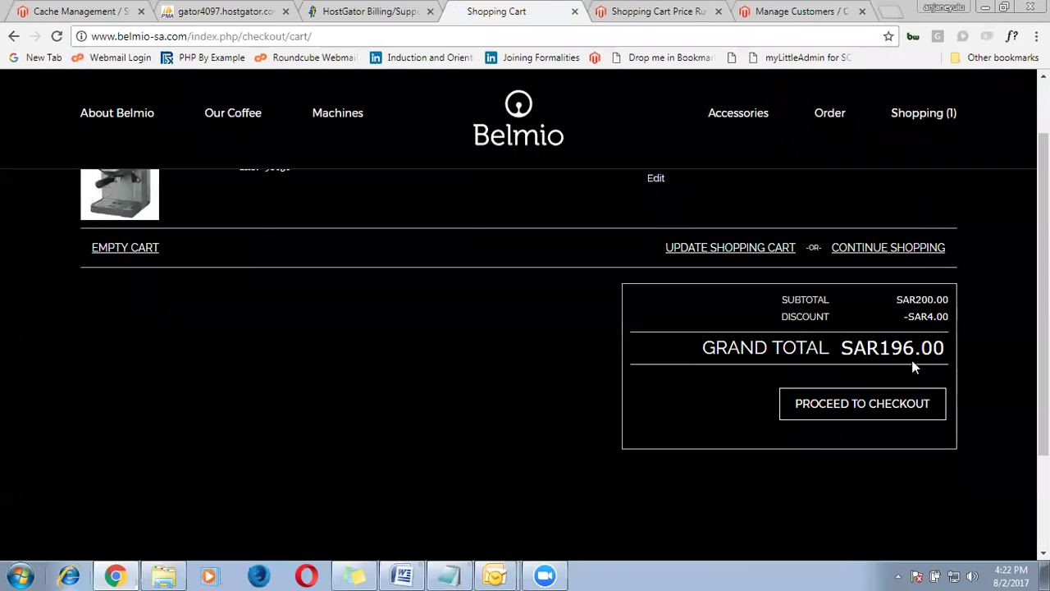
left_click_drag(910, 336, 634, 197)
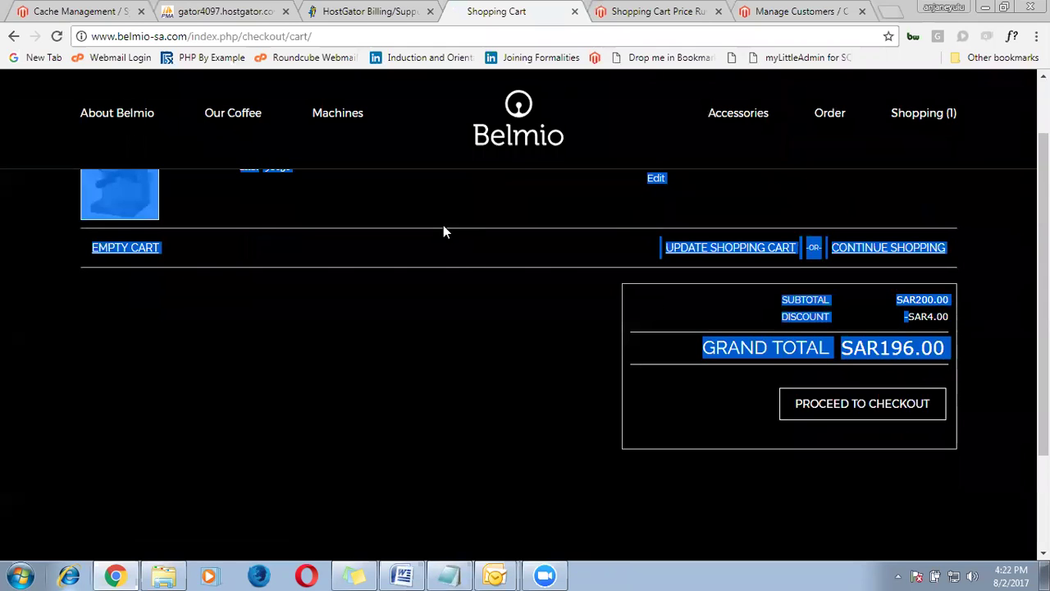
scroll(492, 255, "up", 2)
double_click(656, 292)
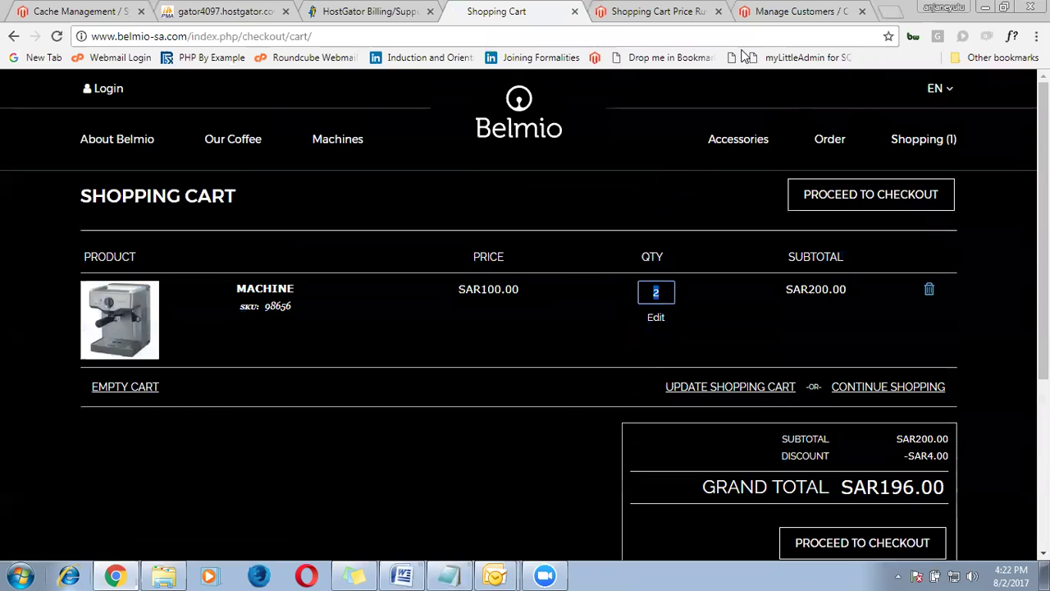
left_click_drag(808, 288, 841, 289)
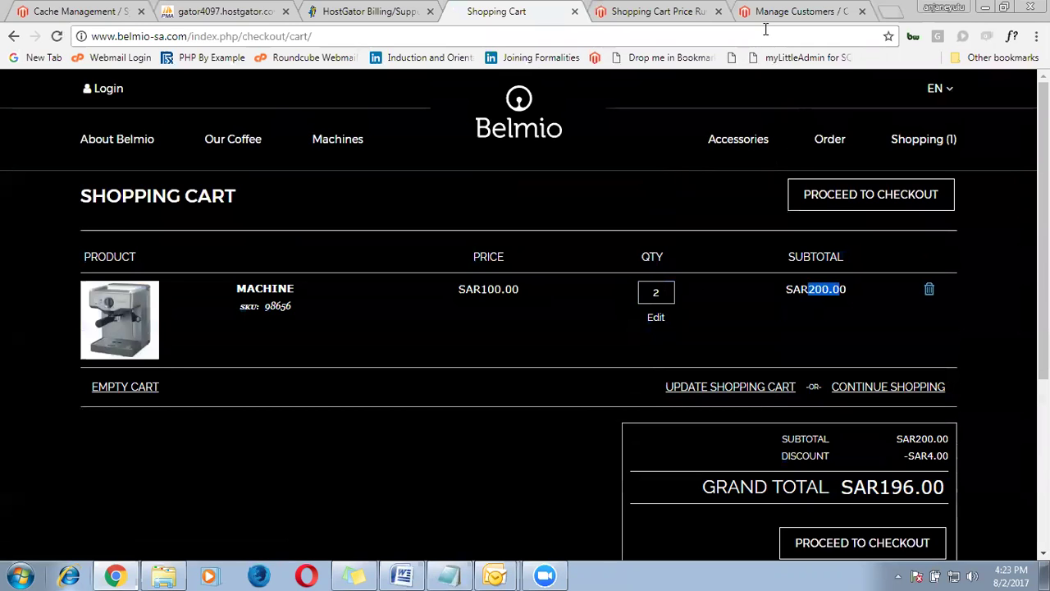
key("ctrl+Tab")
key("ctrl+Tab")
- Reopen the Ramdan Offer rule's actions to show its Discount Amount of 2
key("ctrl+shift+Tab")
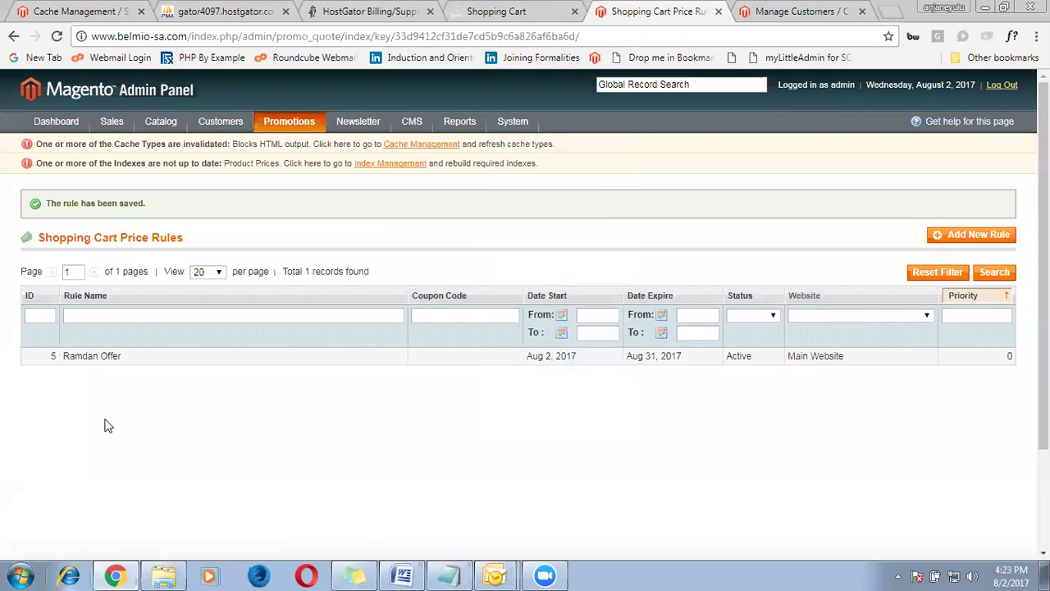
left_click(122, 360)
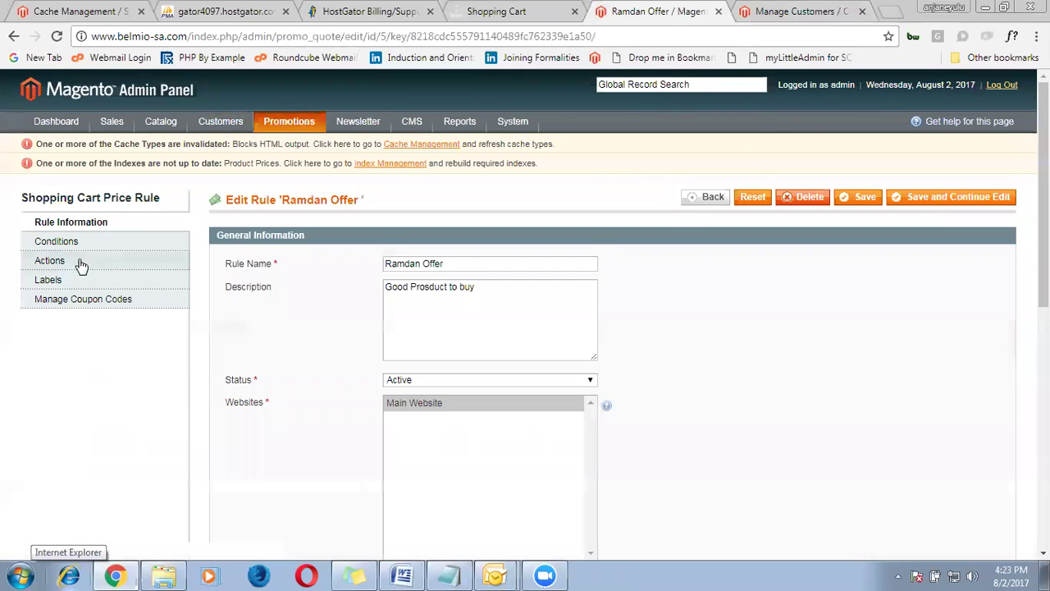
left_click(81, 263)
left_click_drag(392, 310, 369, 290)
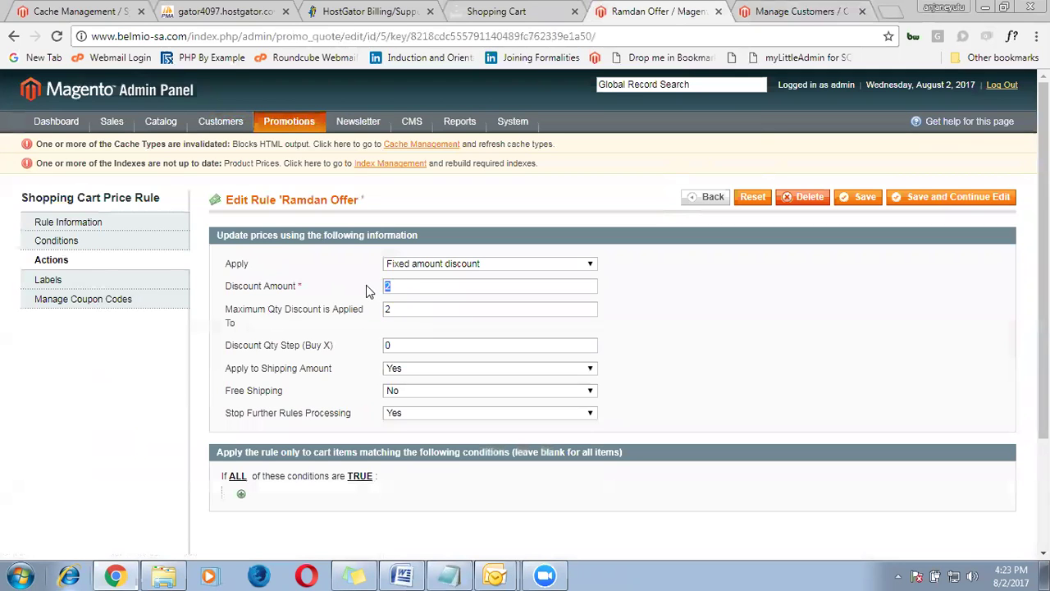
- Point out the cart's -SAR4.00 discount and SAR196.00 grand total
left_click(497, 11)
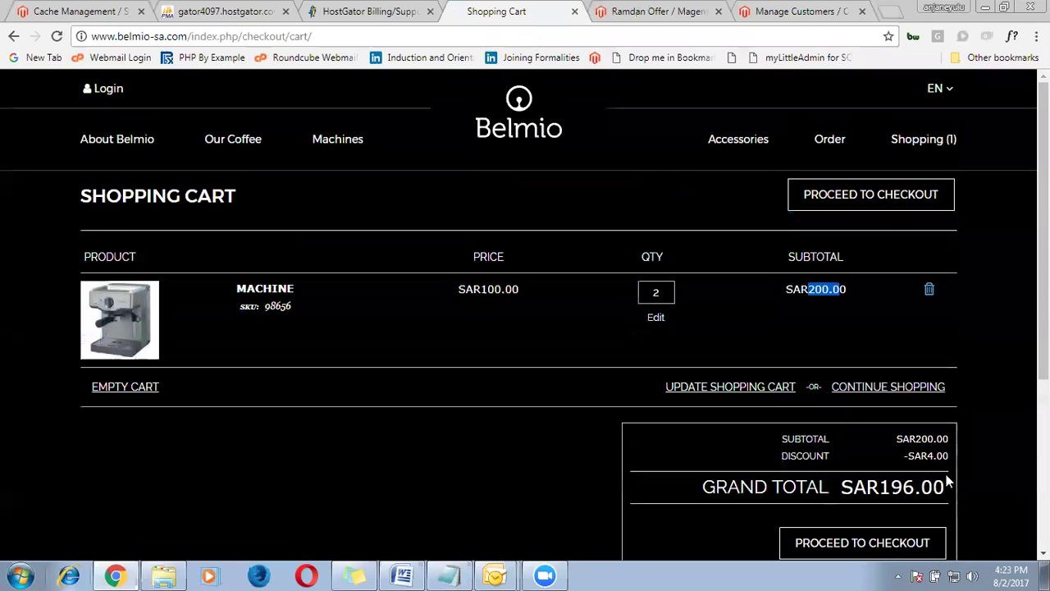
scroll(936, 467, "down", 1)
left_click_drag(924, 378, 771, 382)
left_click_drag(931, 379, 942, 377)
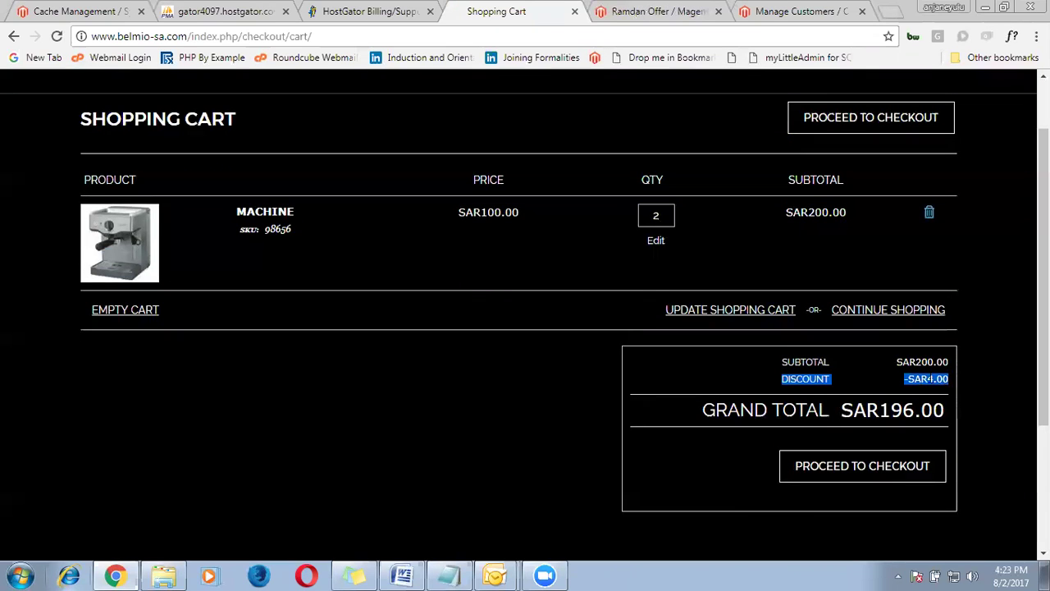
left_click_drag(715, 410, 921, 410)
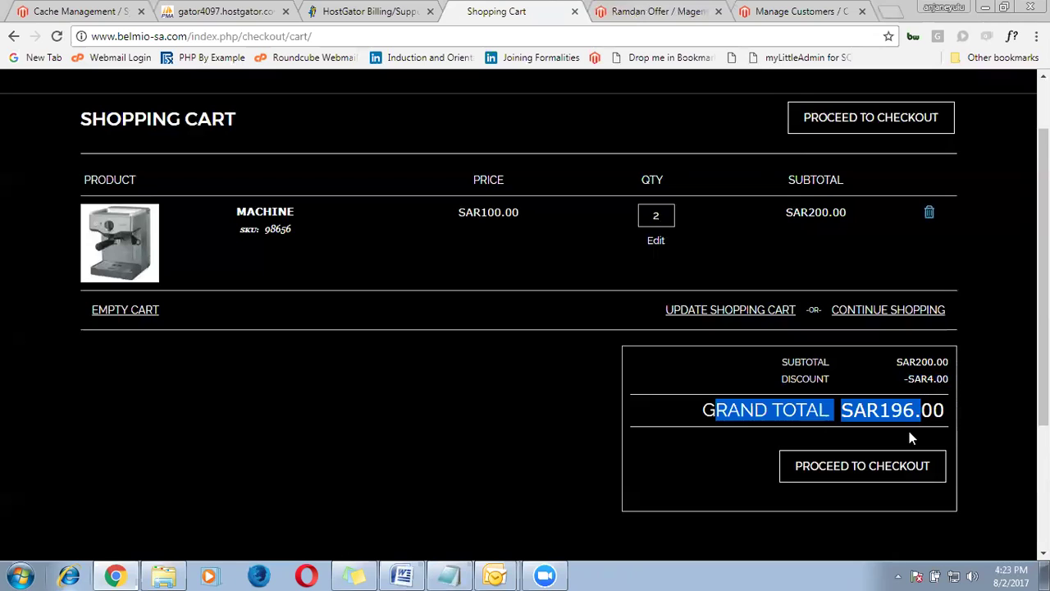
- Compare the rule's maximum discounted quantity of 2 against the cart discount
left_click(631, 13)
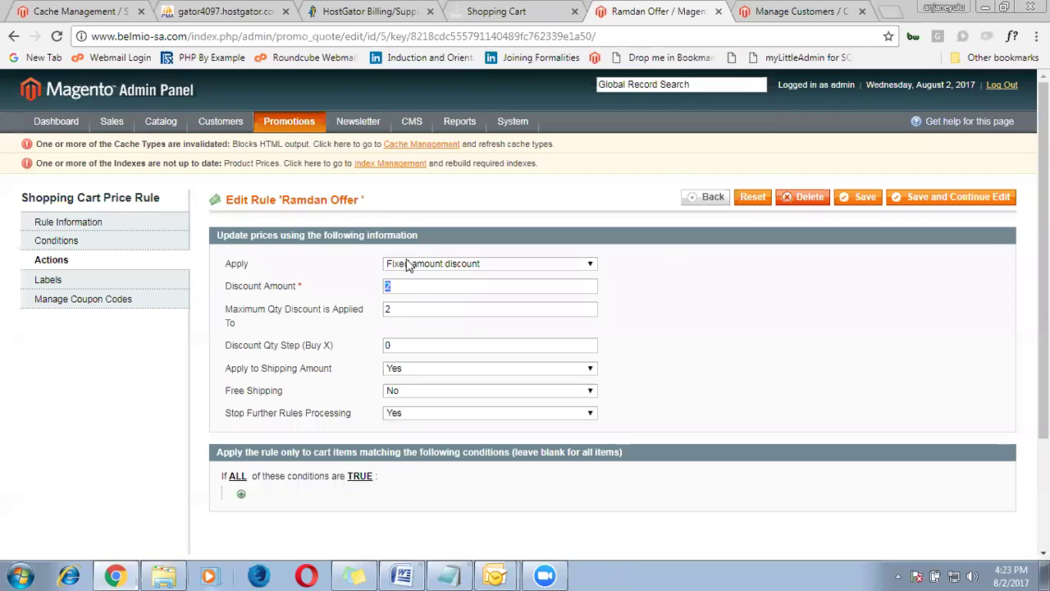
double_click(250, 311)
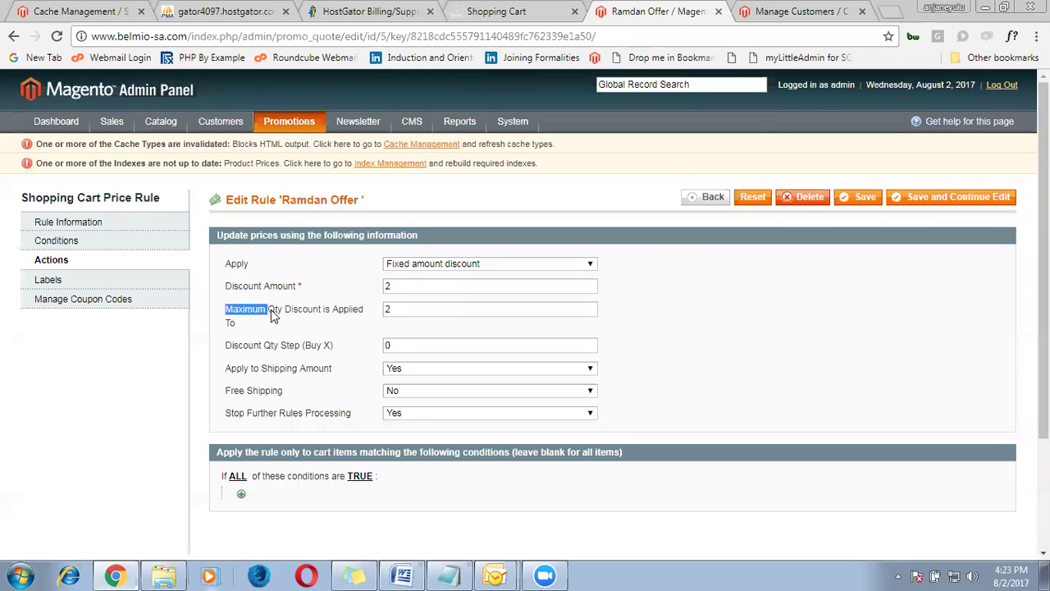
left_click(273, 316)
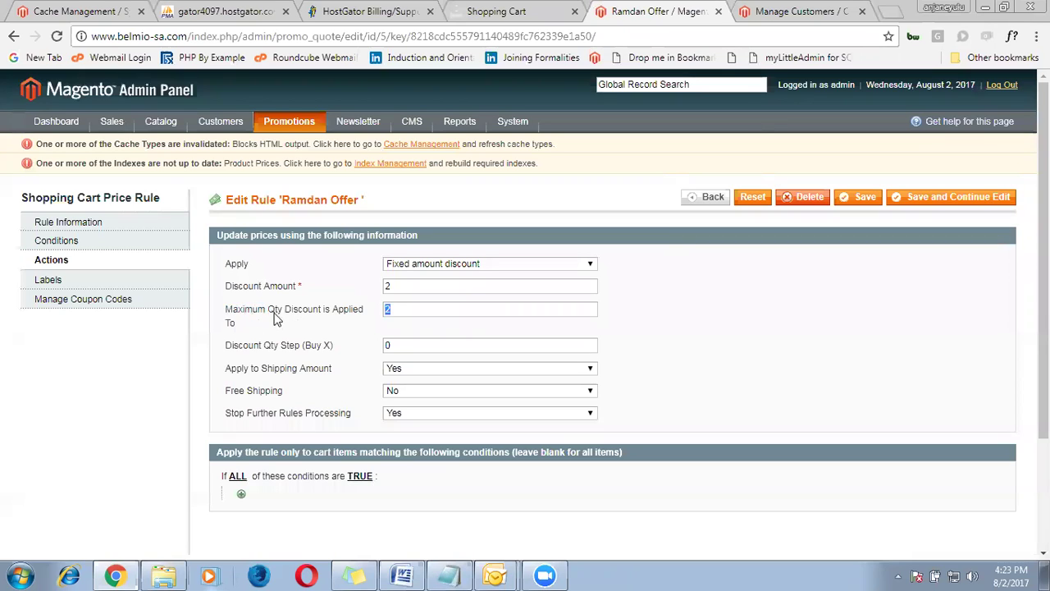
left_click(517, 13)
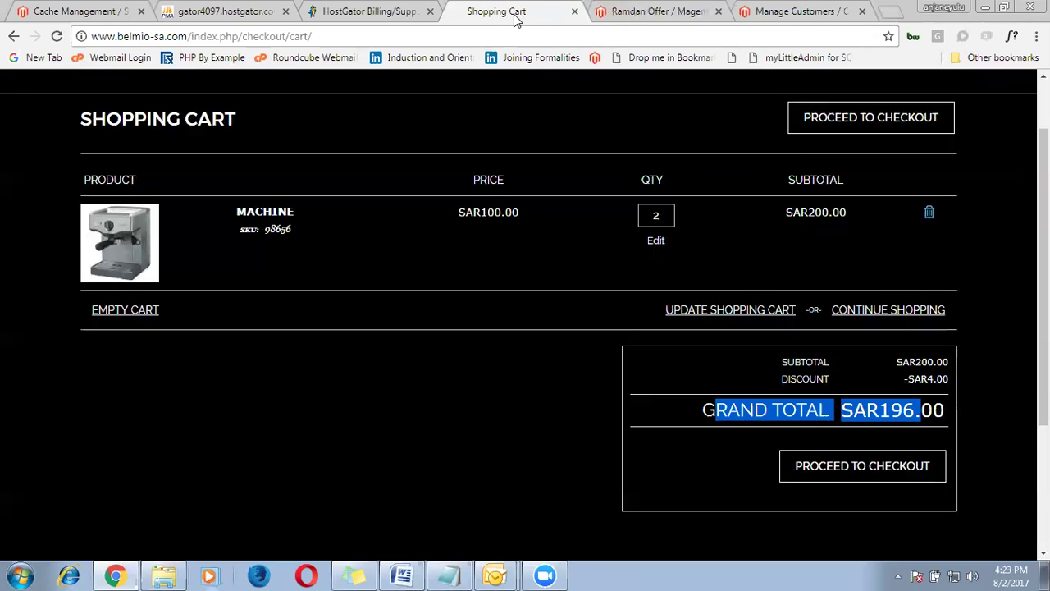
left_click(632, 9)
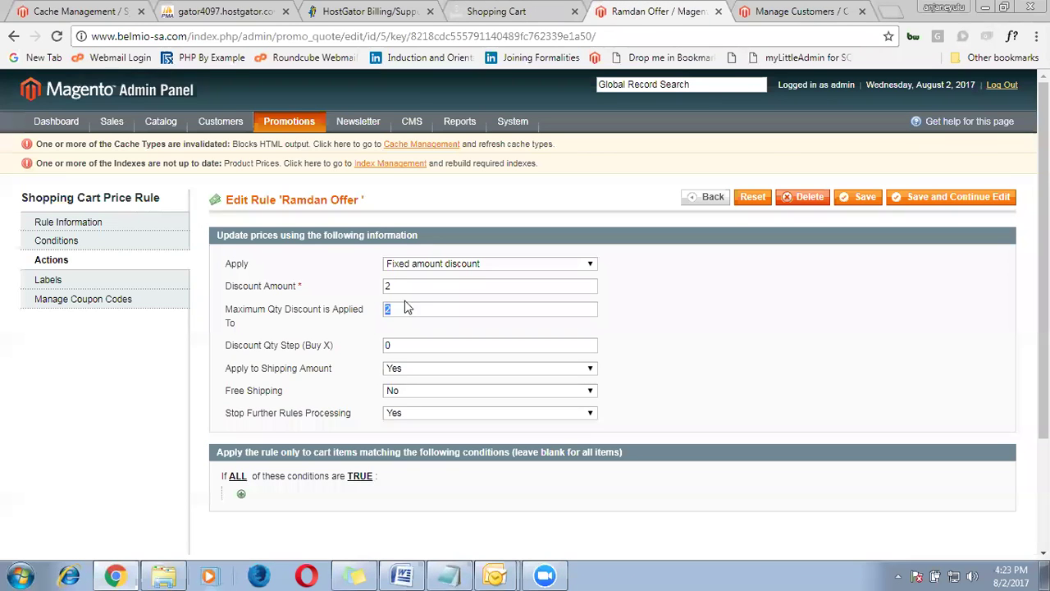
left_click(506, 15)
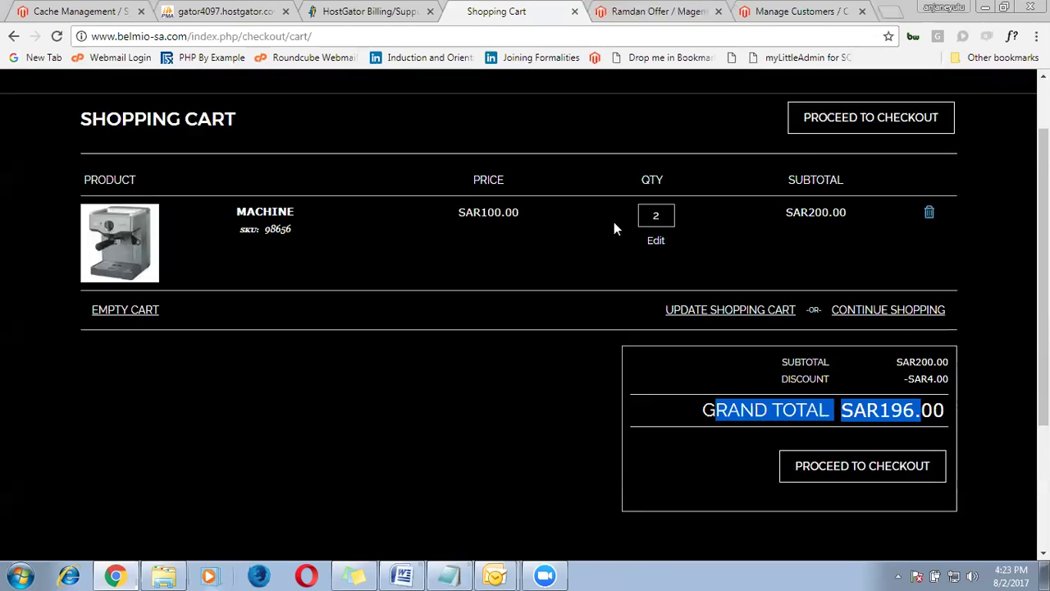
left_click(652, 11)
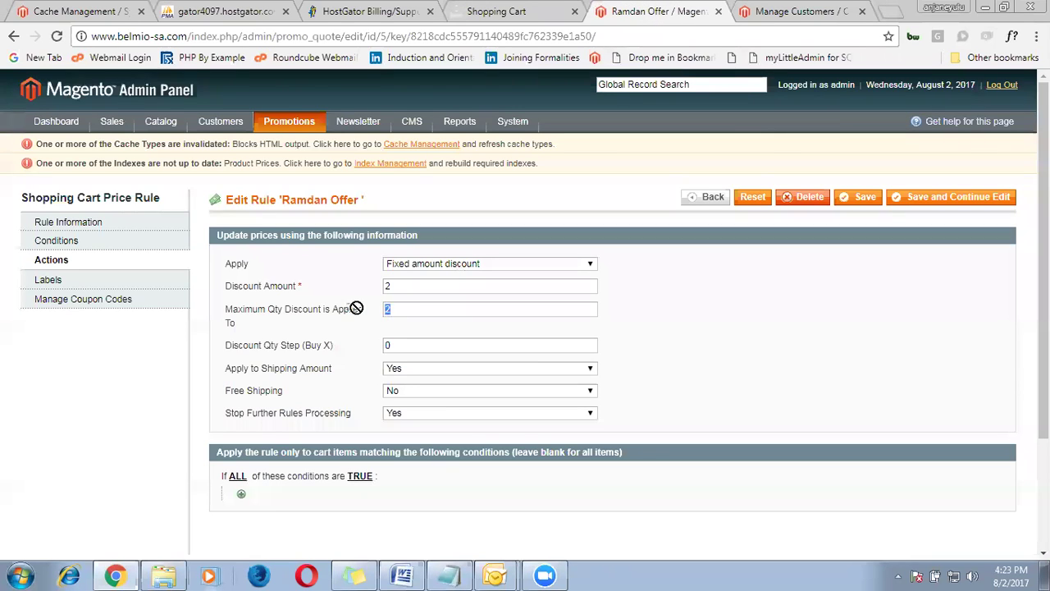
- Change Maximum Qty Discount is Applied To back to 1 and save the Ramdan Offer rule
type("1")
left_click_drag(407, 290, 339, 315)
double_click(250, 314)
left_click(281, 315)
left_click(282, 311)
left_click_drag(399, 304, 310, 311)
left_click(876, 199)
- Reload the cart to confirm quantity 2 now gets SAR2.00 off, totaling SAR198.00
left_click(505, 11)
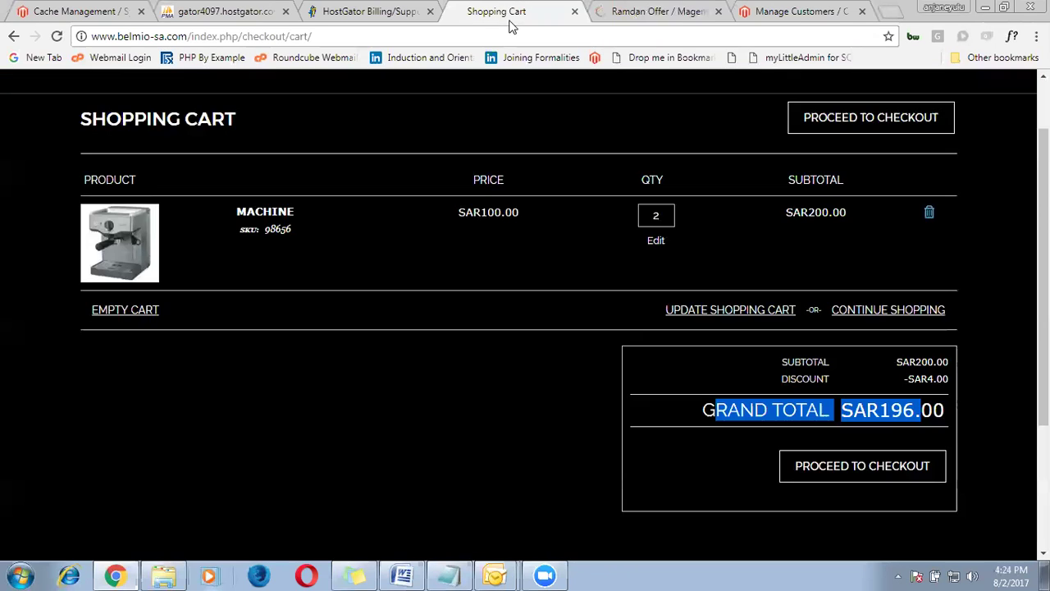
left_click(57, 36)
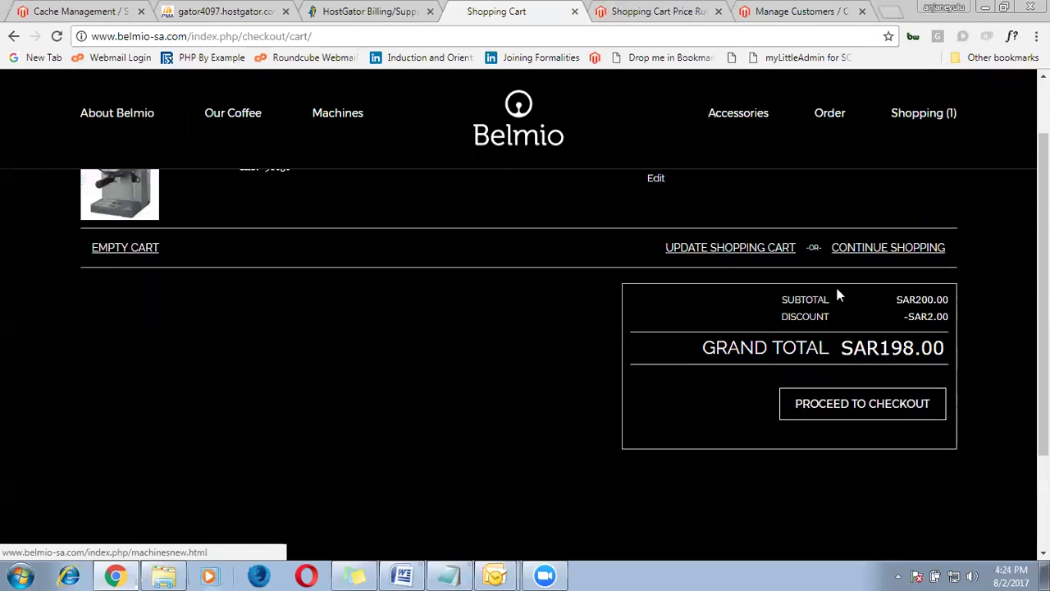
key("ctrl+a")
left_click(958, 316)
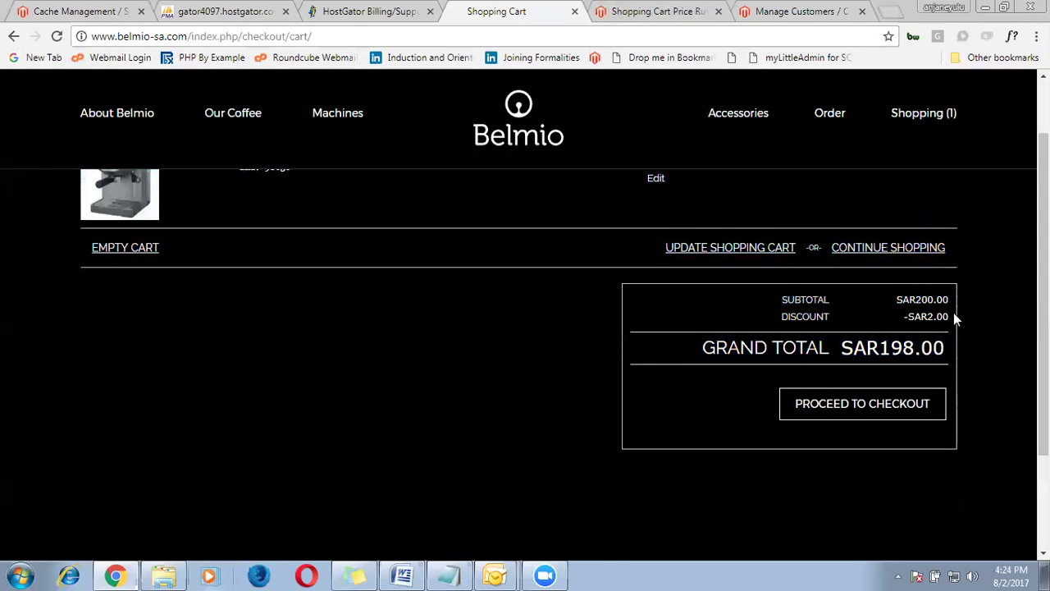
scroll(395, 191, "up", 3)
double_click(655, 292)
scroll(805, 311, "down", 5)
key("ctrl+Tab")
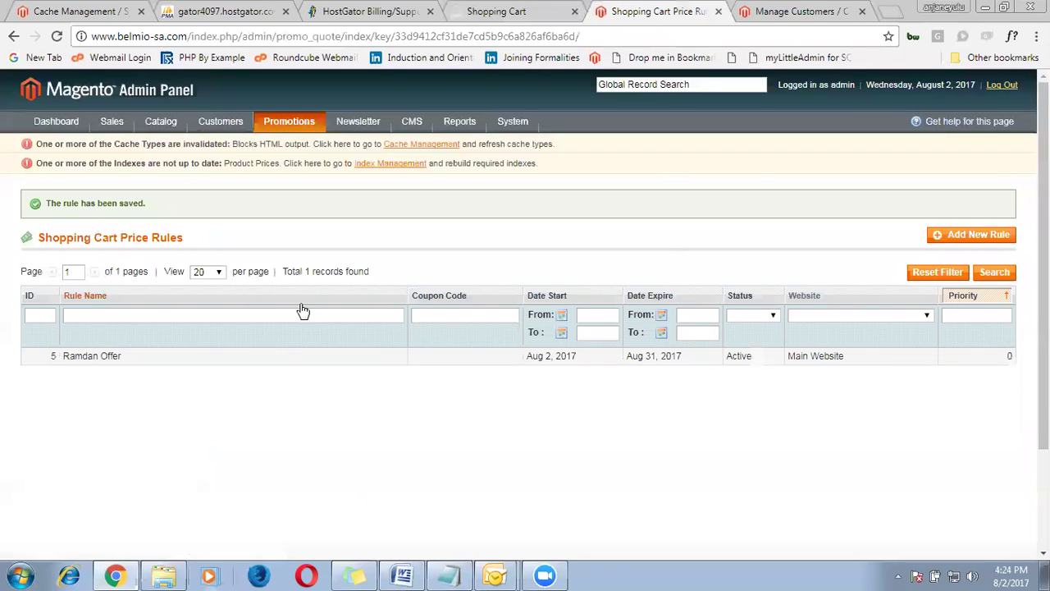
- Change the Ramdan Offer's Apply option to 'Percent of product price discount' and save the rule
left_click(117, 356)
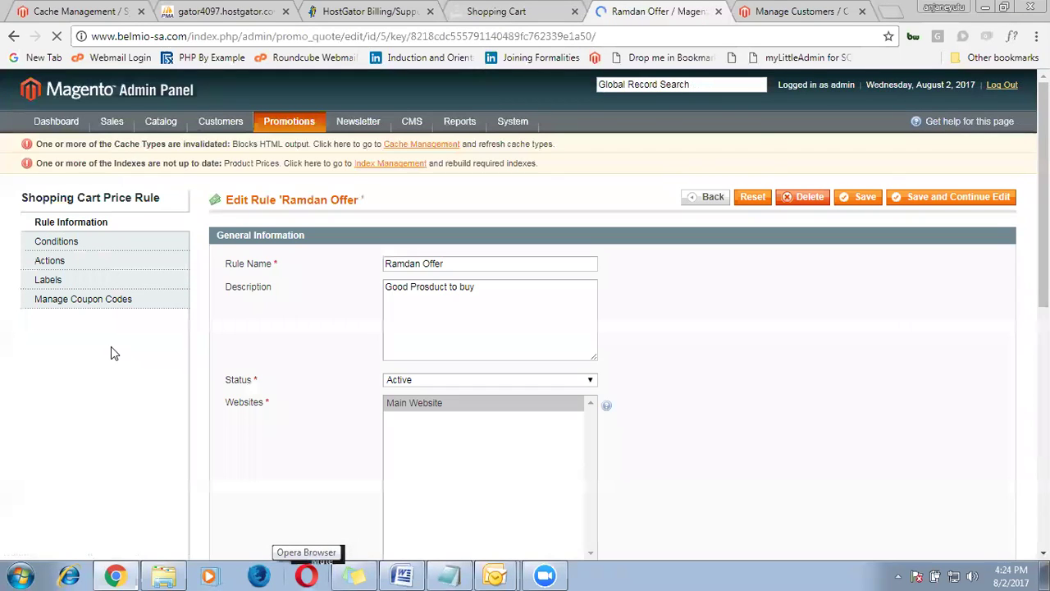
left_click(72, 262)
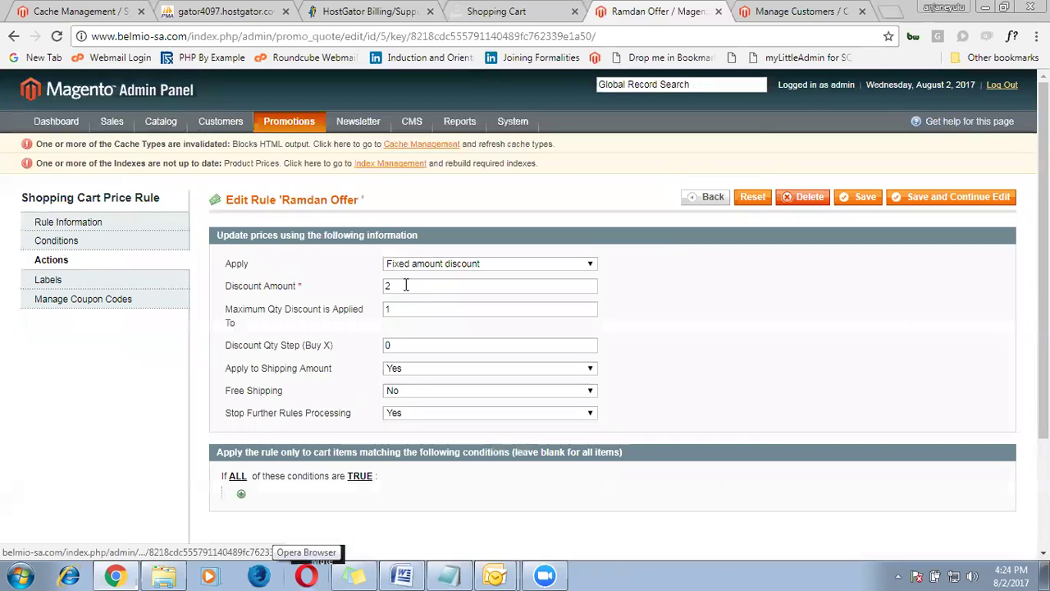
left_click(424, 265)
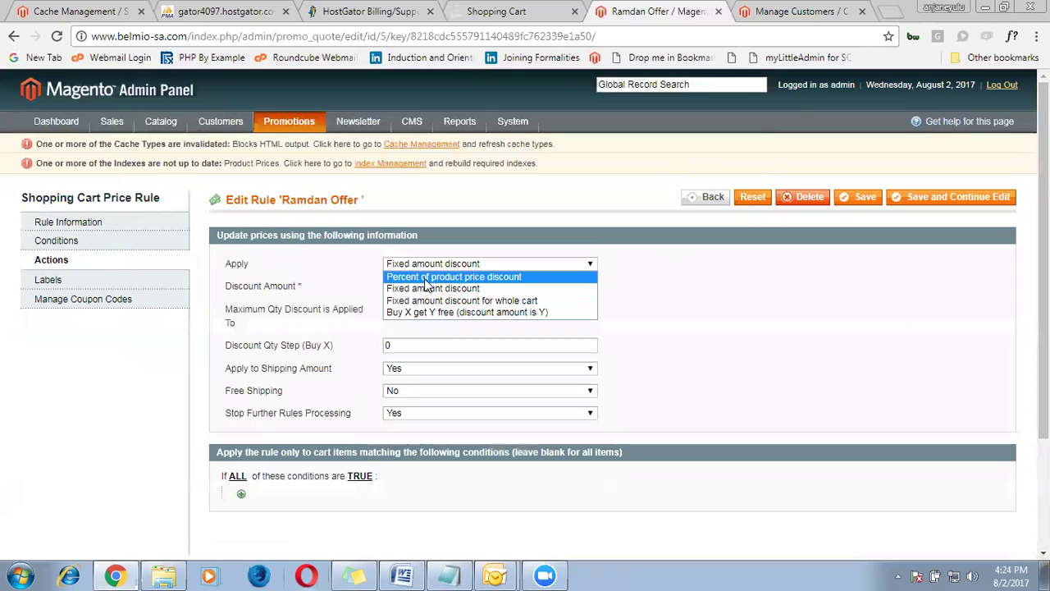
left_click(425, 277)
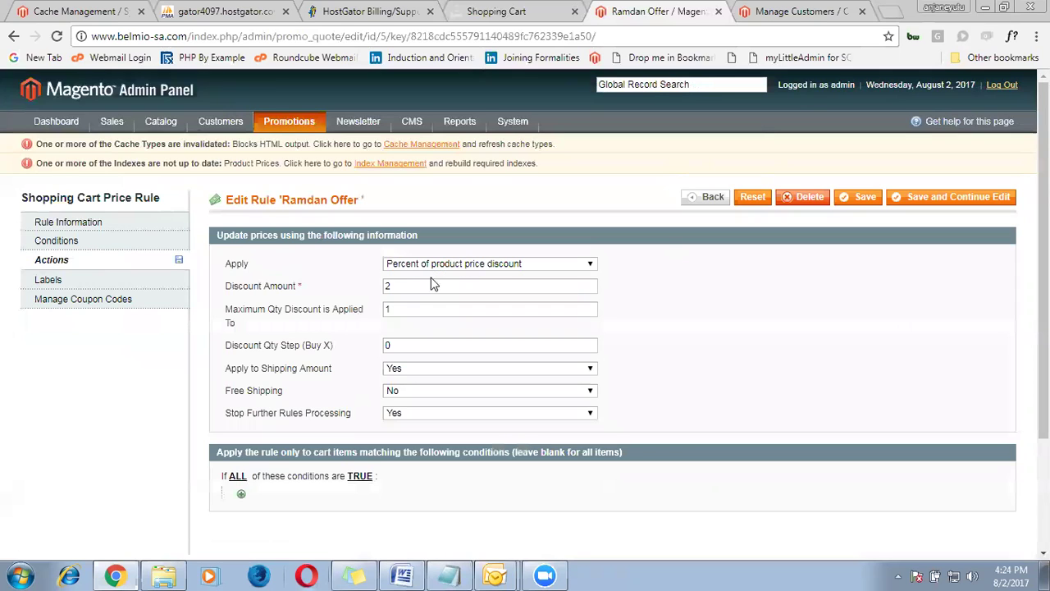
left_click(861, 200)
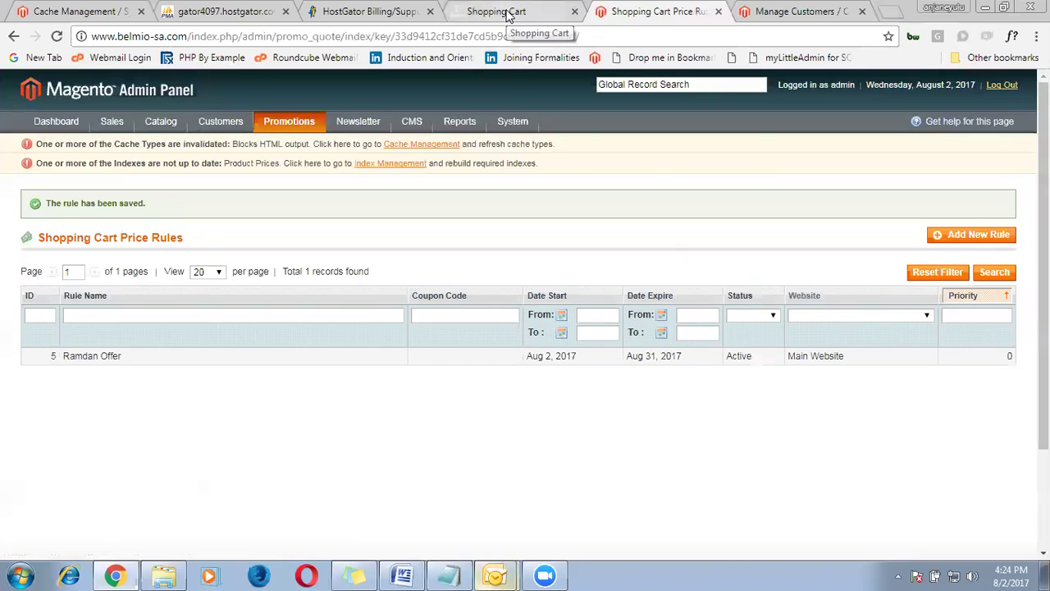
- Reload the cart to confirm -SAR2.00 off SAR200.00, then reopen the Ramdan Offer rule
left_click(500, 11)
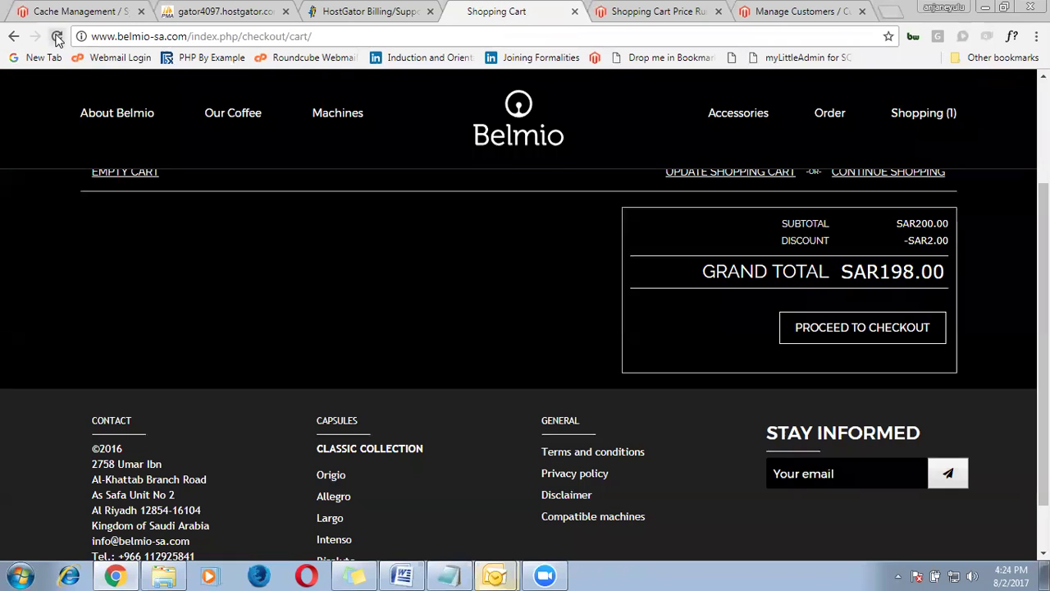
left_click(56, 36)
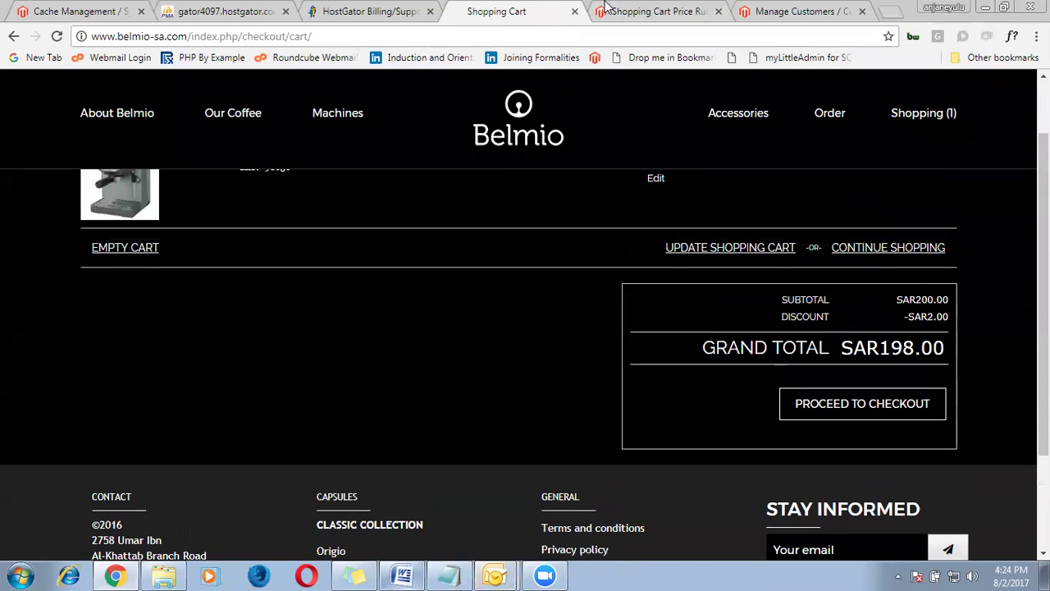
left_click(631, 12)
left_click(106, 358)
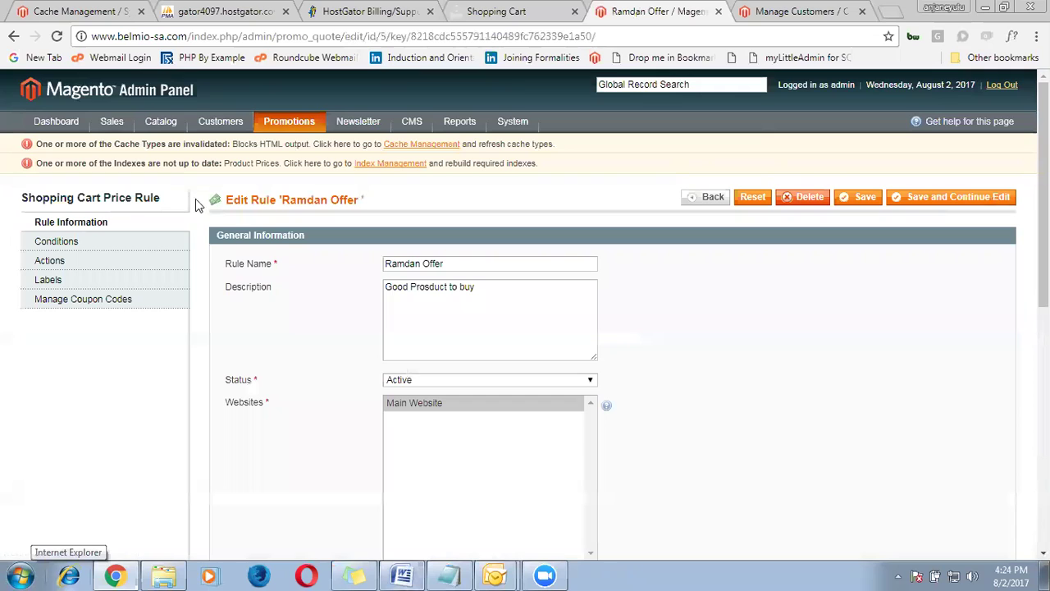
- Set the Ramdan Offer's Apply option to 'Fixed amount discount for whole cart' and save it
left_click(74, 241)
left_click(65, 261)
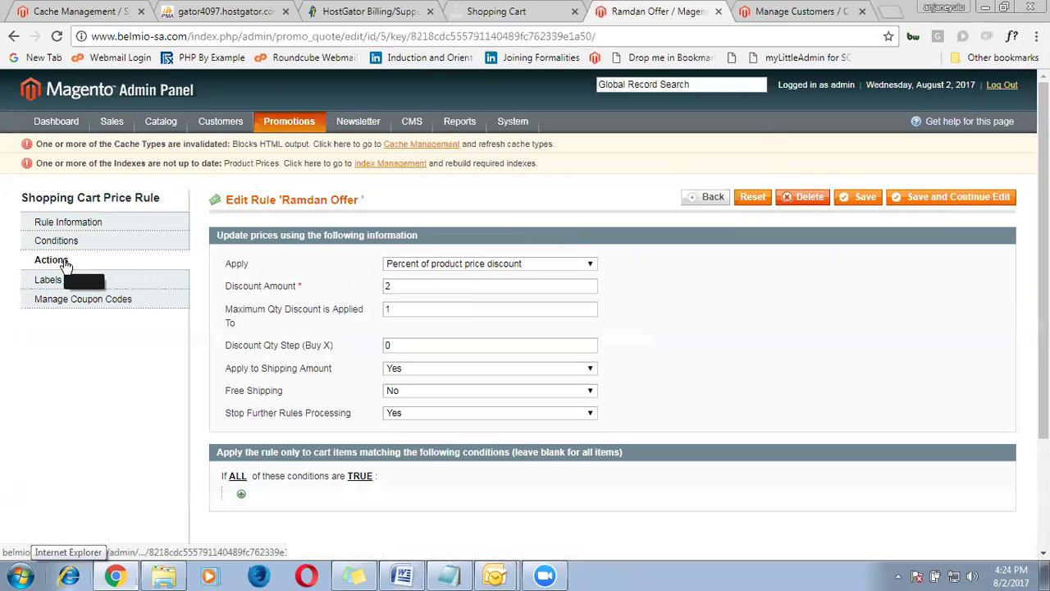
left_click(476, 264)
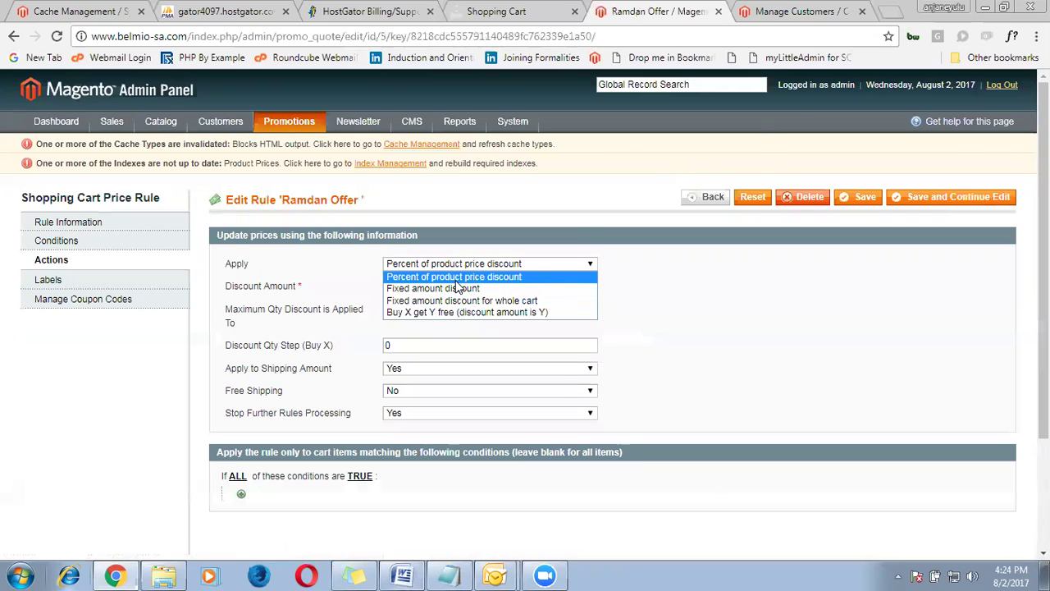
left_click(452, 278)
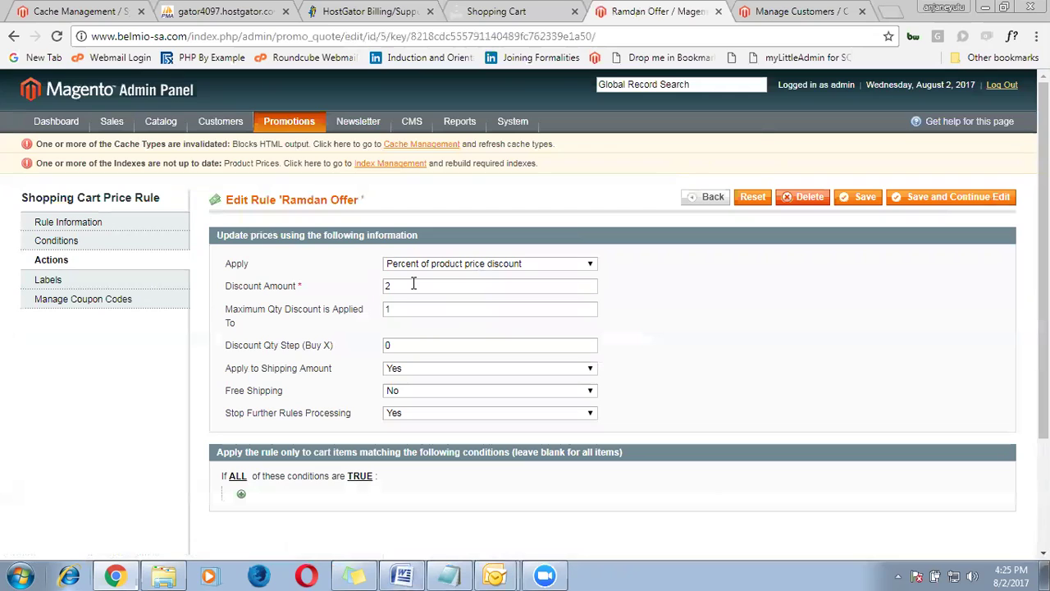
left_click(464, 264)
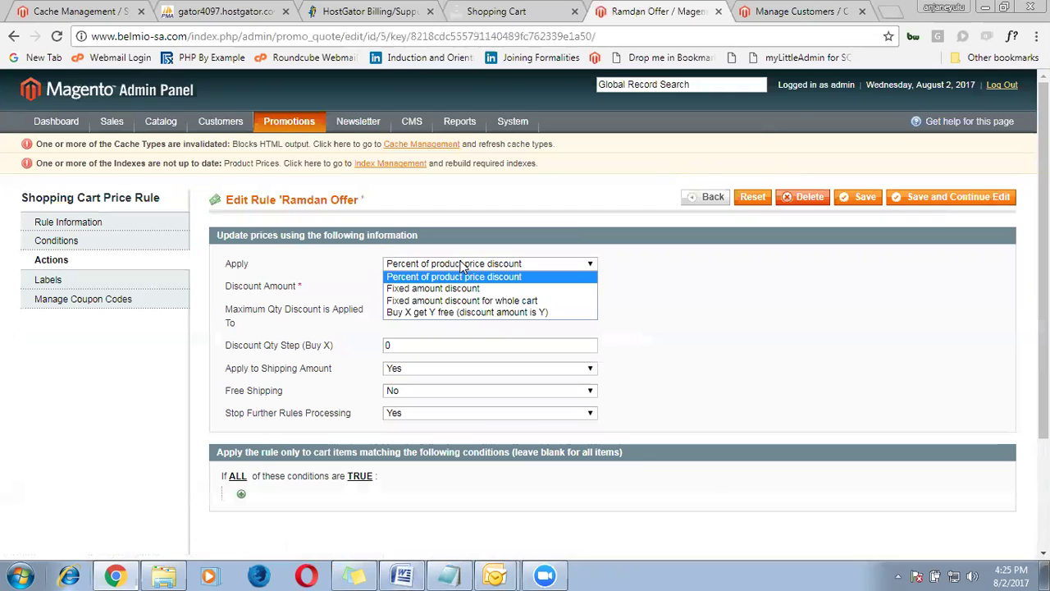
left_click(327, 345)
left_click(461, 266)
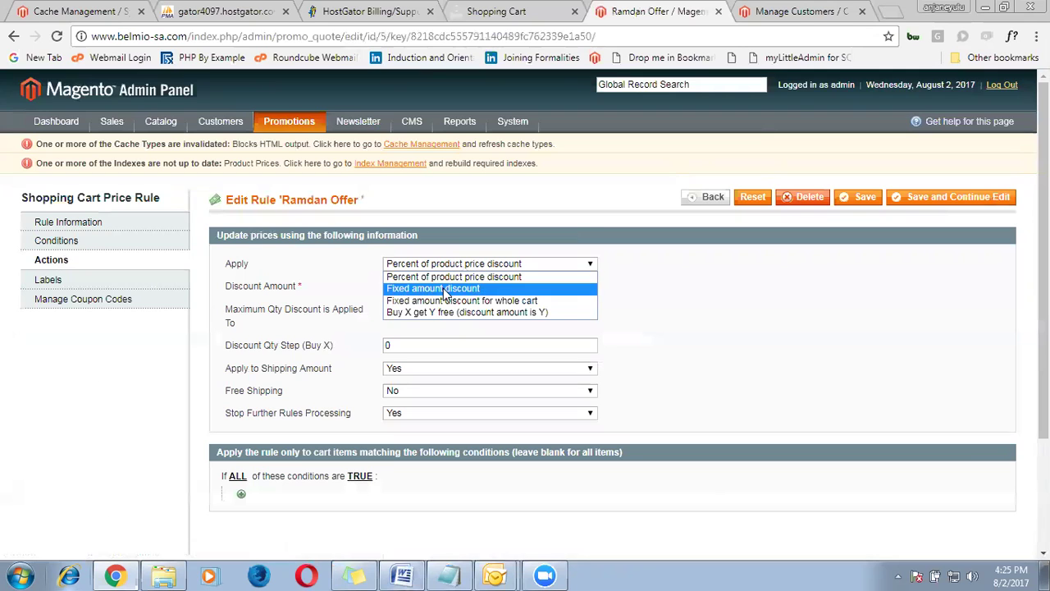
left_click(452, 301)
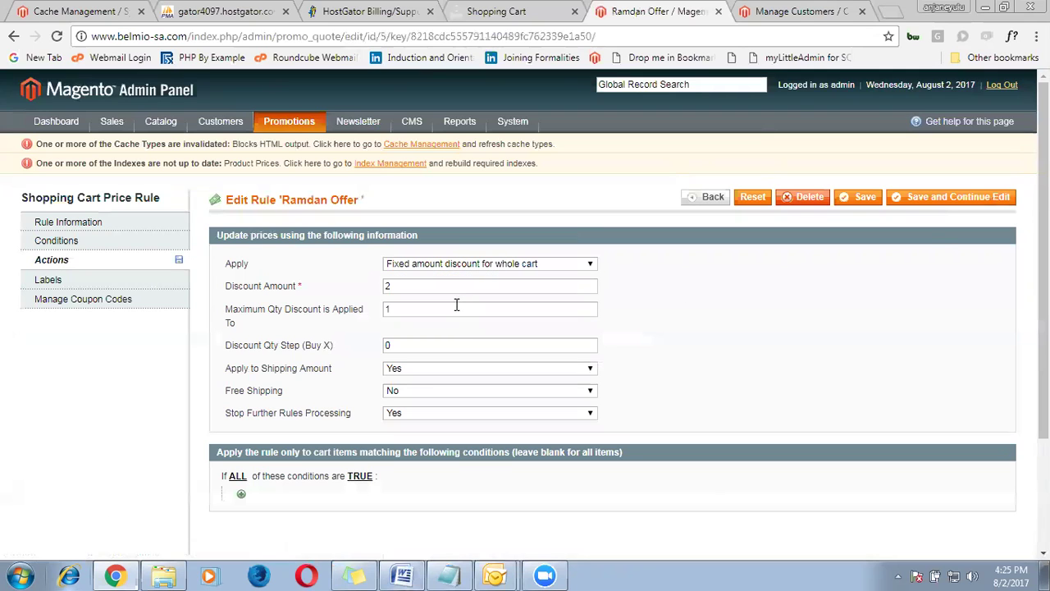
left_click(861, 198)
- Reload the cart showing -SAR2.00, then reload the Shopping Cart Price Rules list from Promotions
left_click(518, 11)
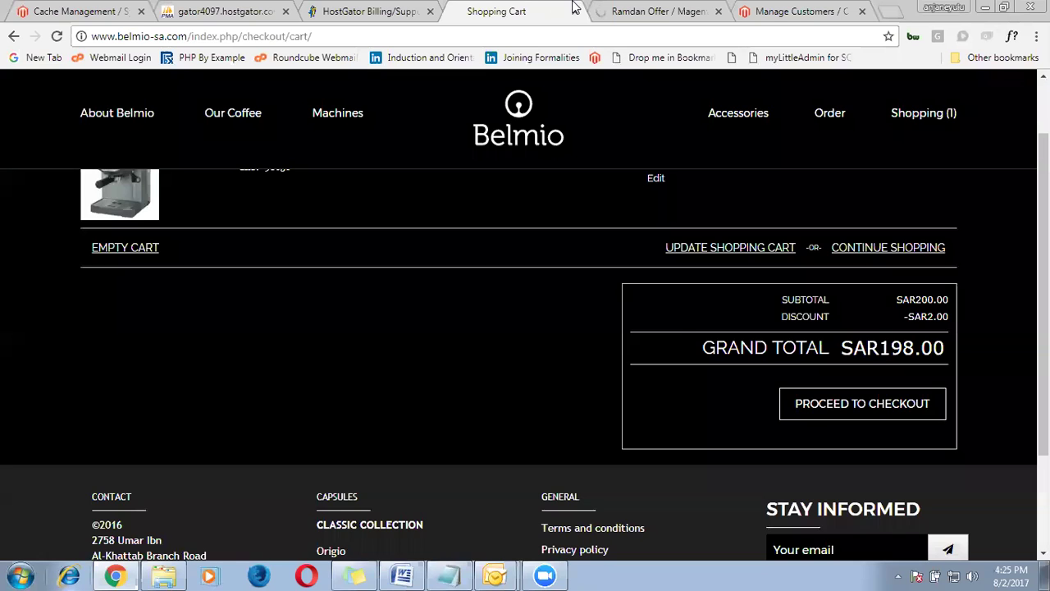
left_click(36, 37)
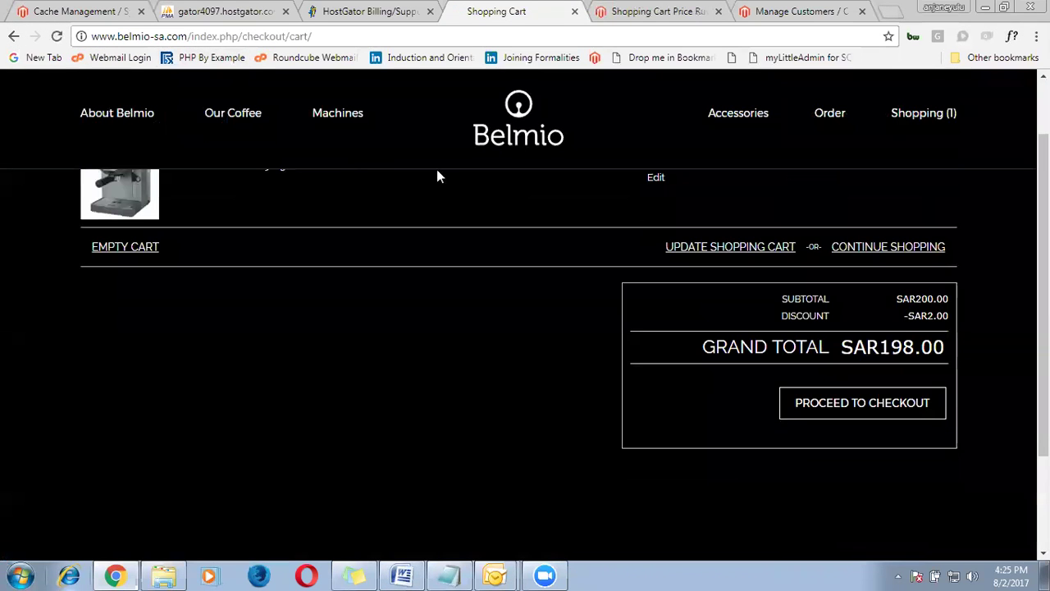
left_click(666, 8)
mouse_move(293, 125)
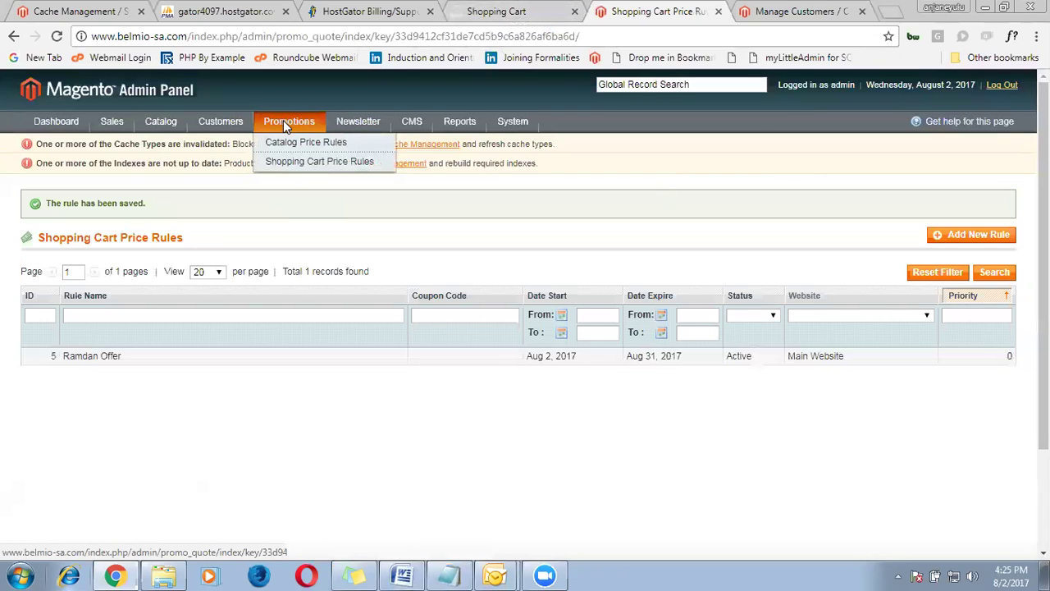
left_click(309, 163)
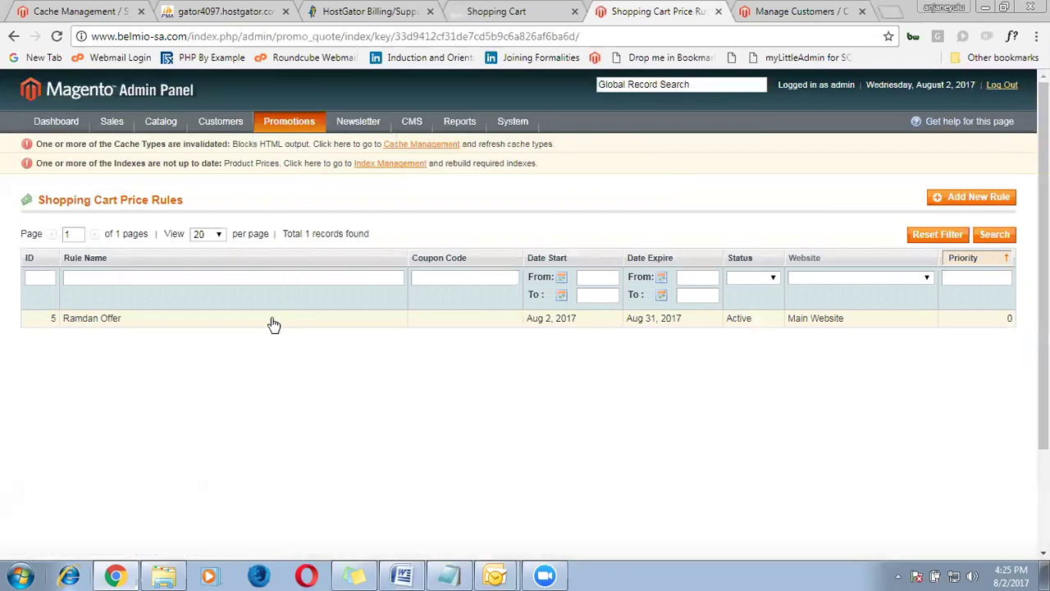
left_click(268, 318)
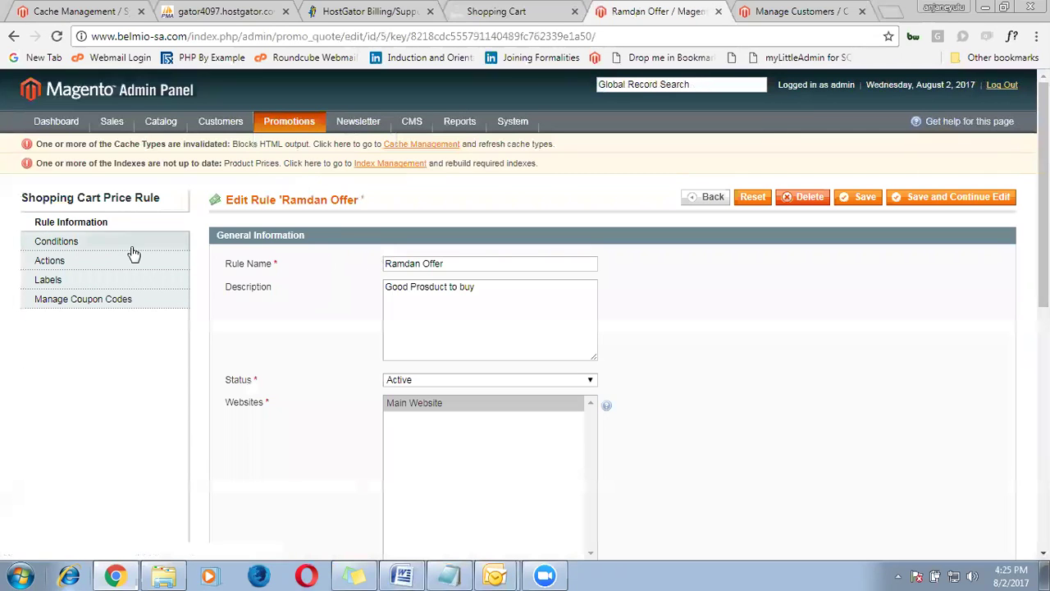
left_click(51, 261)
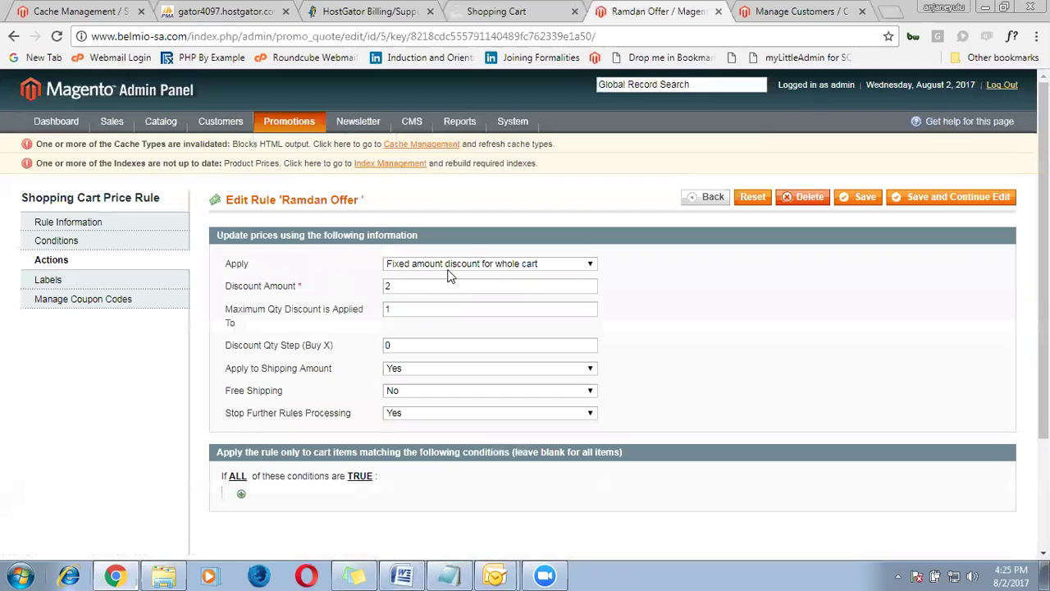
left_click(450, 266)
left_click(430, 288)
double_click(419, 286)
left_click(458, 264)
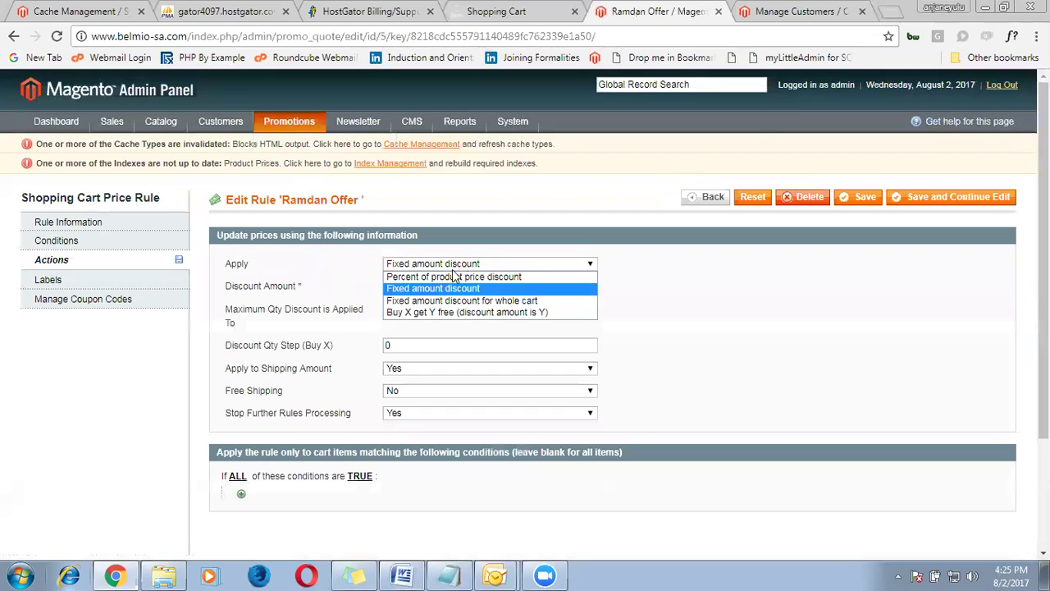
left_click(447, 278)
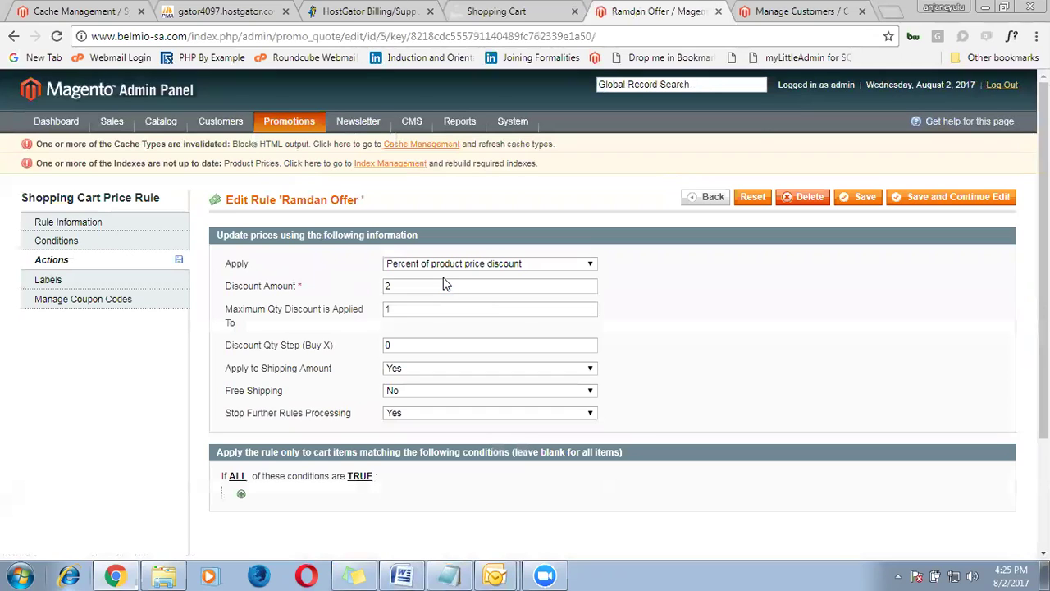
left_click_drag(393, 286, 369, 293)
left_click(433, 266)
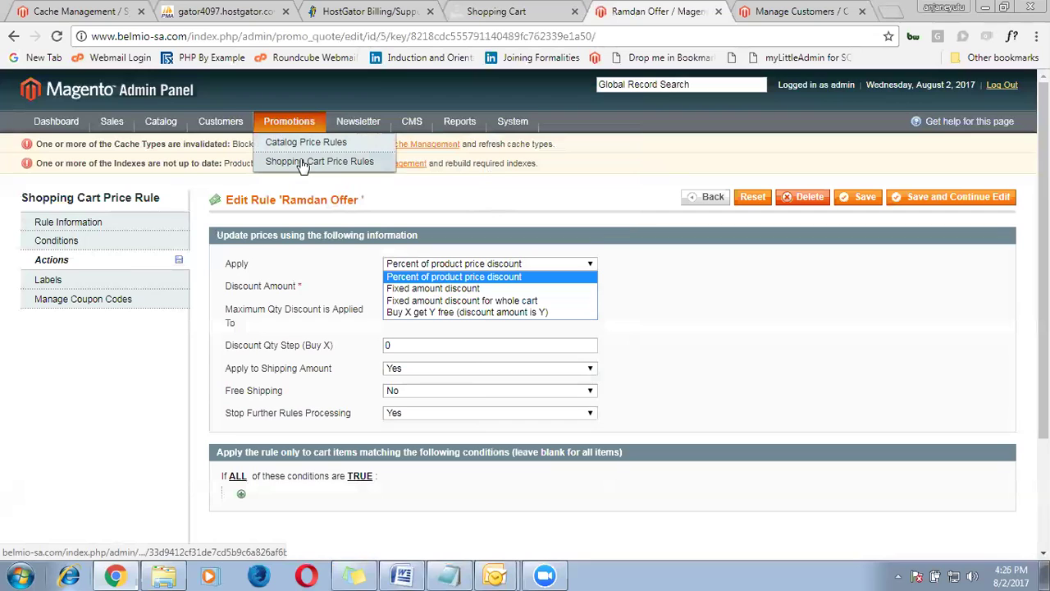
left_click(304, 163)
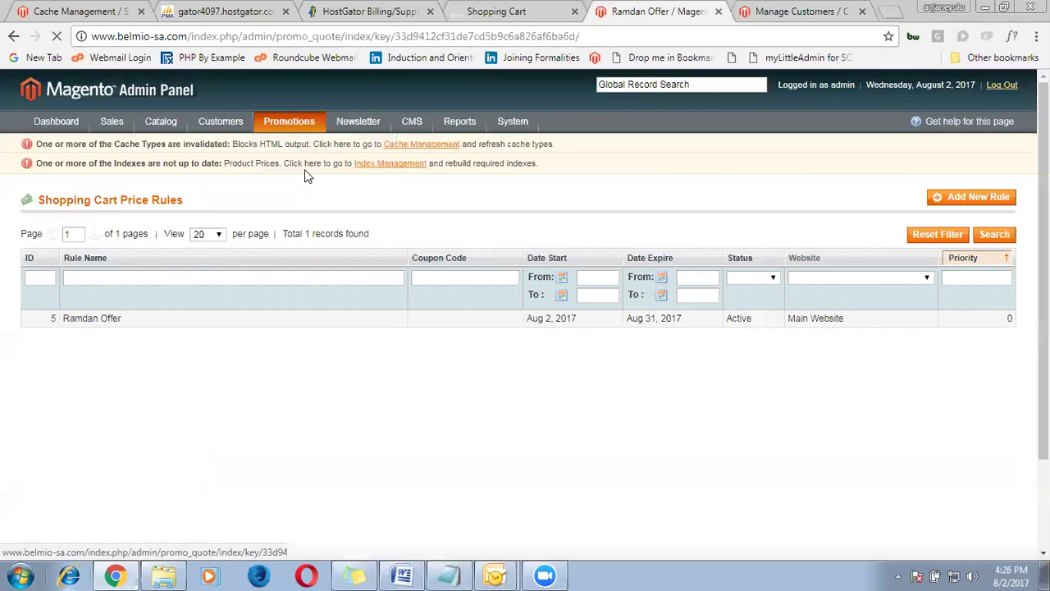
mouse_move(290, 121)
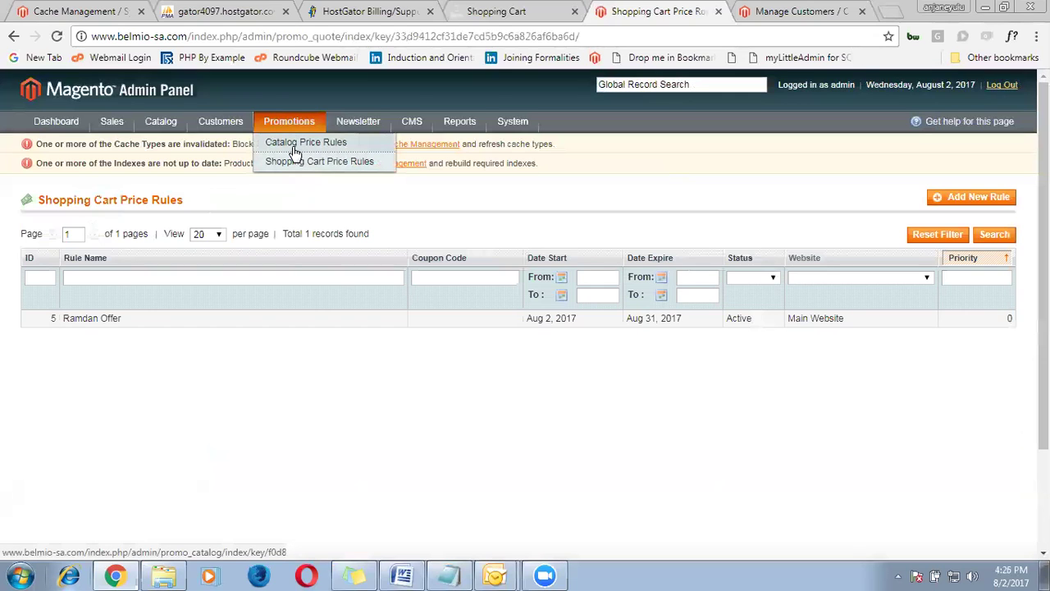
- Reload the storefront cart page, then return to the admin panel
left_click(479, 15)
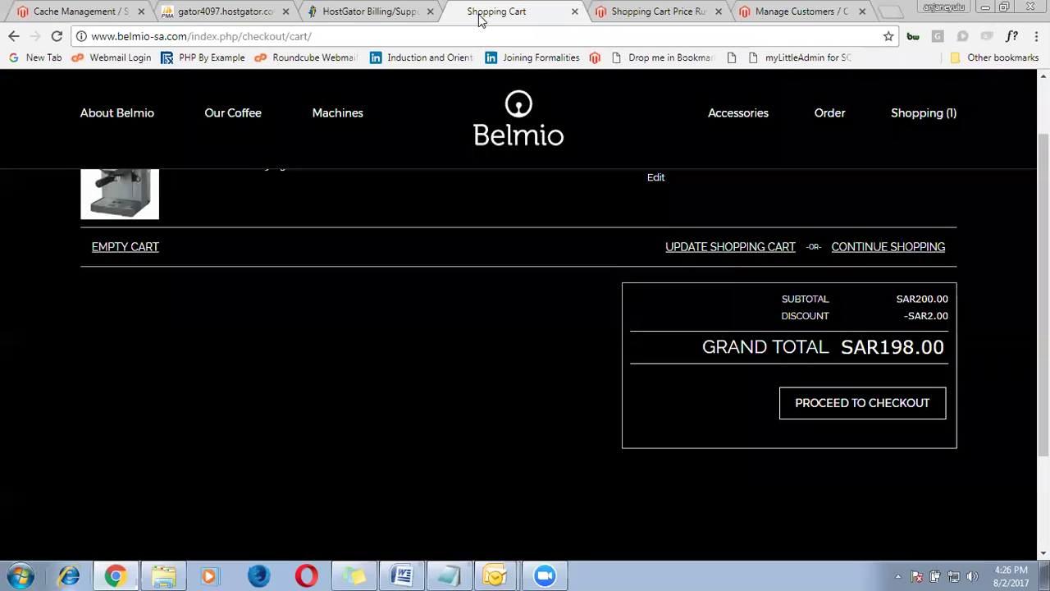
left_click(518, 105)
left_click(656, 12)
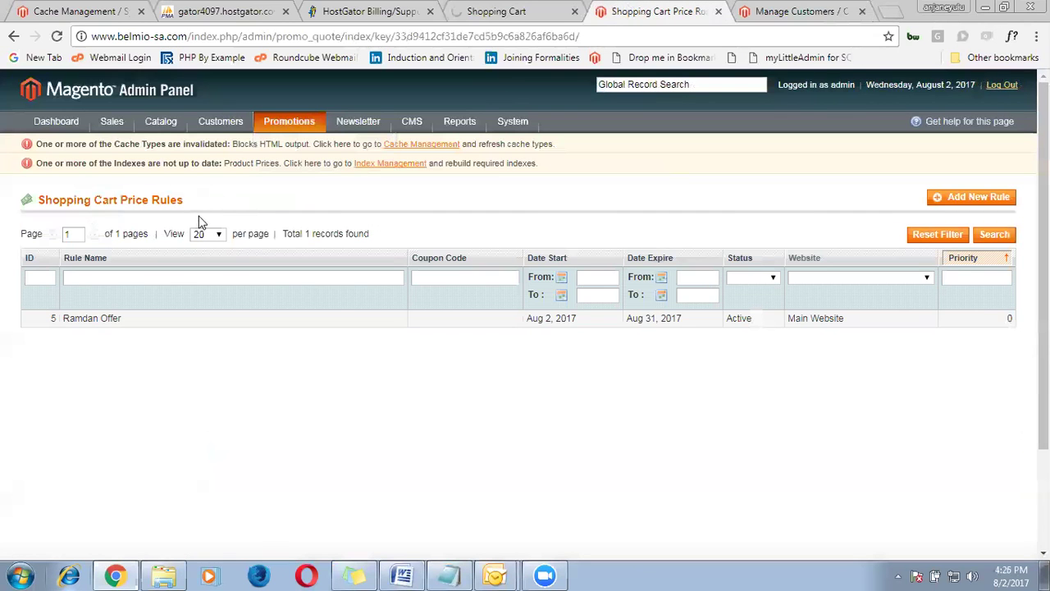
- Open the Ramdan Offer catalog price rule and delete it, confirming with OK
mouse_move(289, 123)
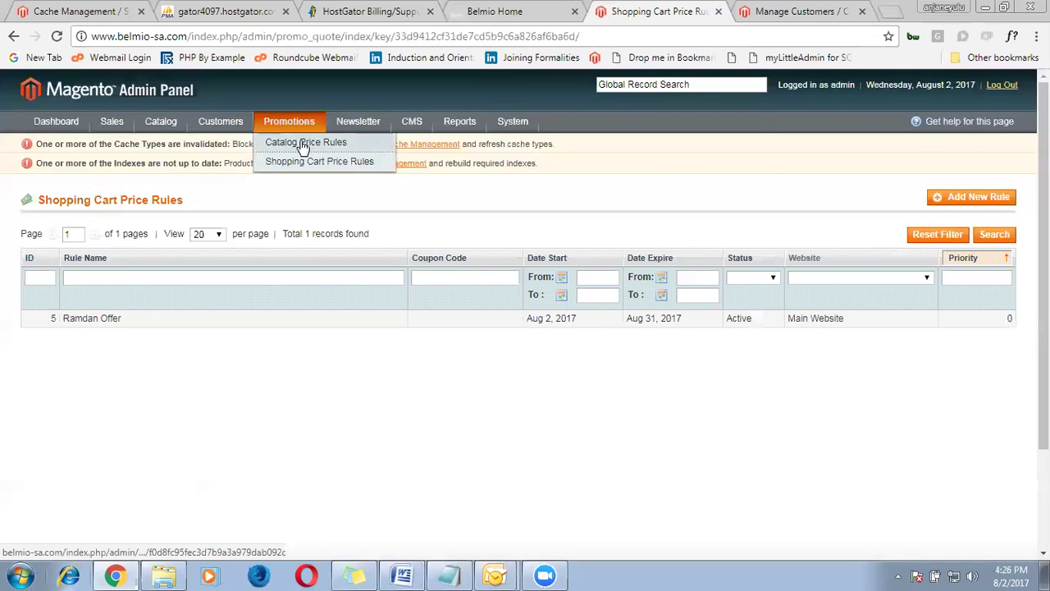
left_click(300, 157)
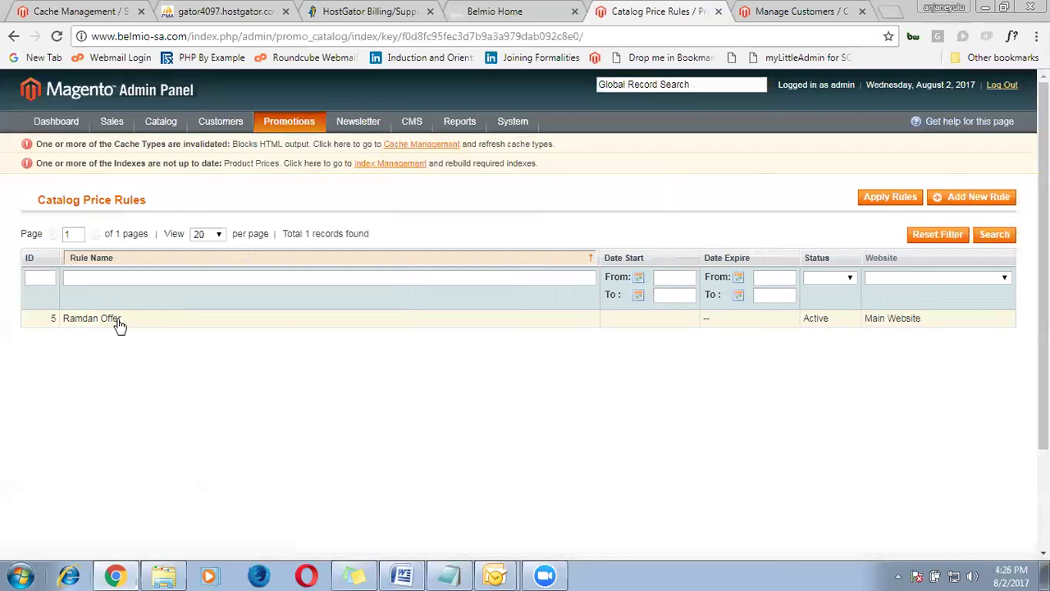
left_click(117, 324)
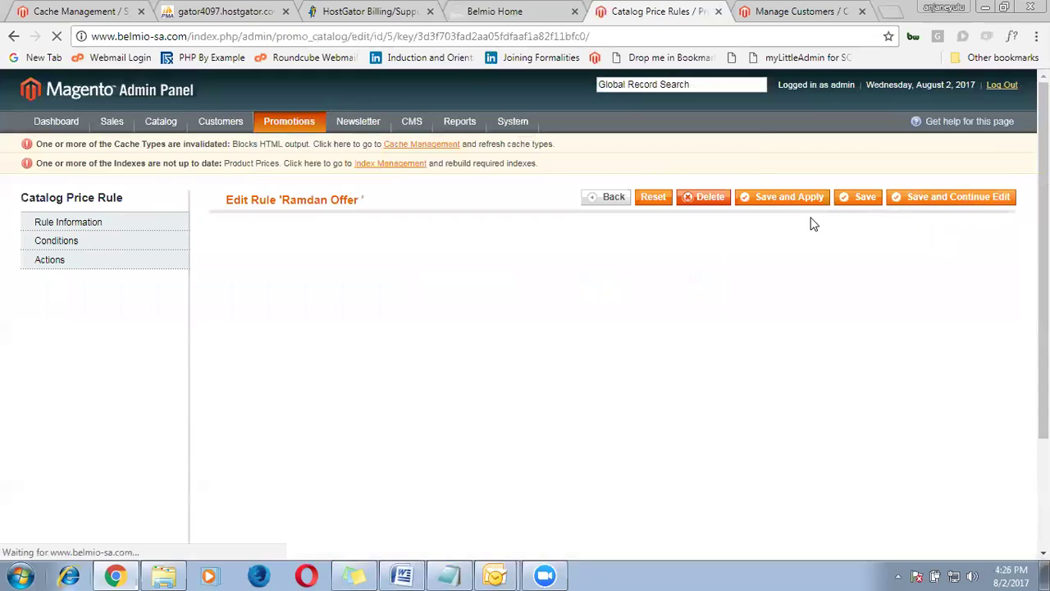
left_click(703, 199)
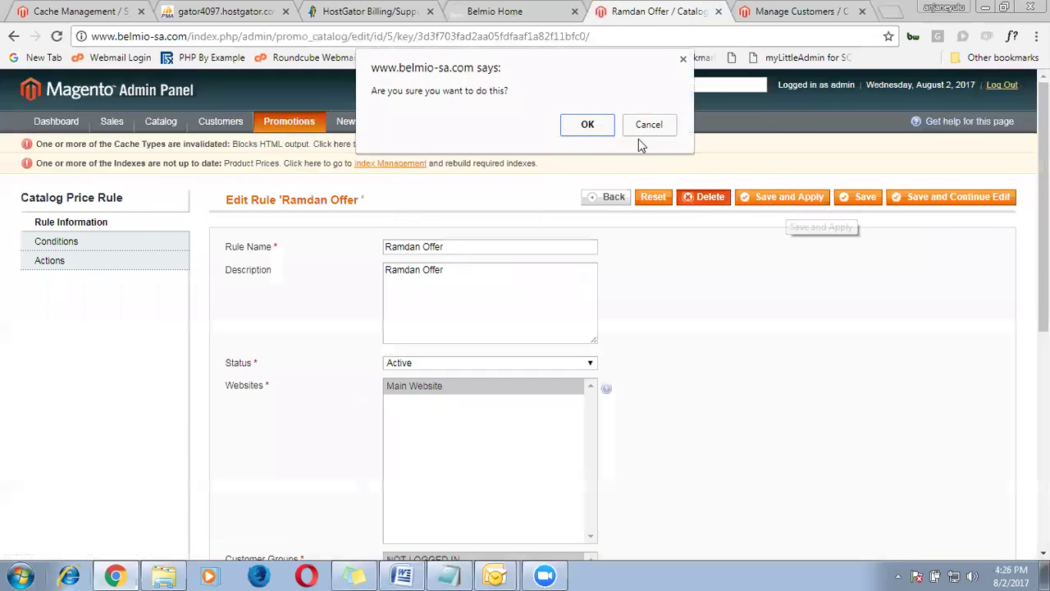
left_click(587, 125)
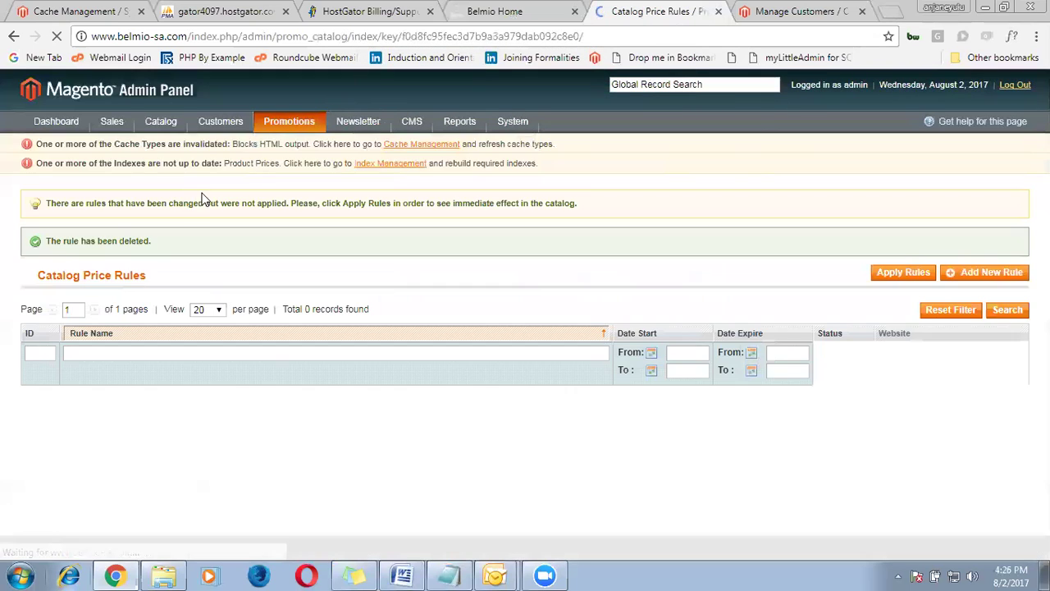
- In Cache Management, select all cache types and submit the Refresh action
mouse_move(411, 127)
left_click(398, 146)
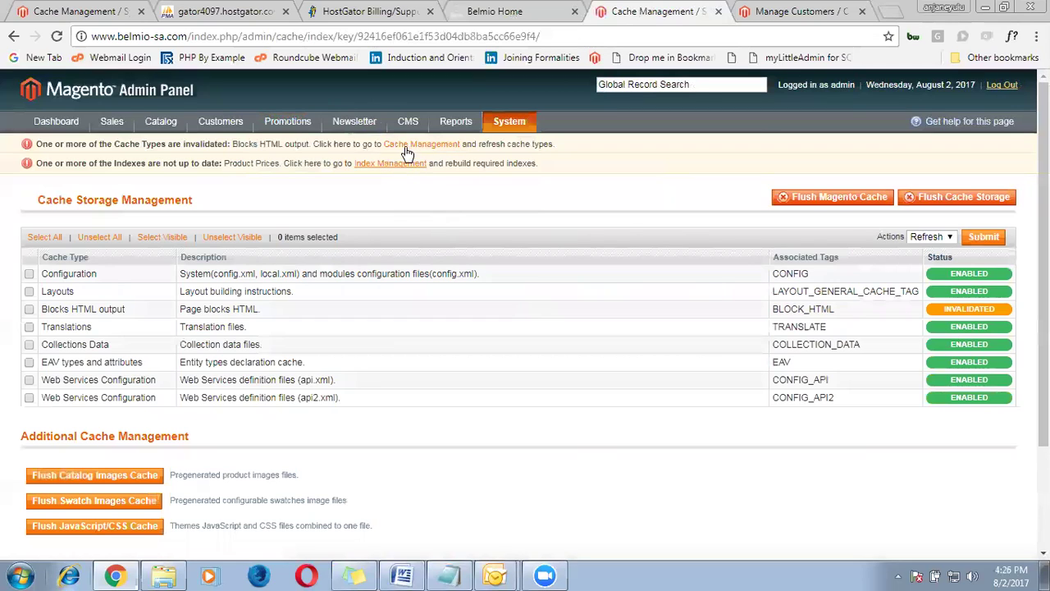
left_click(45, 238)
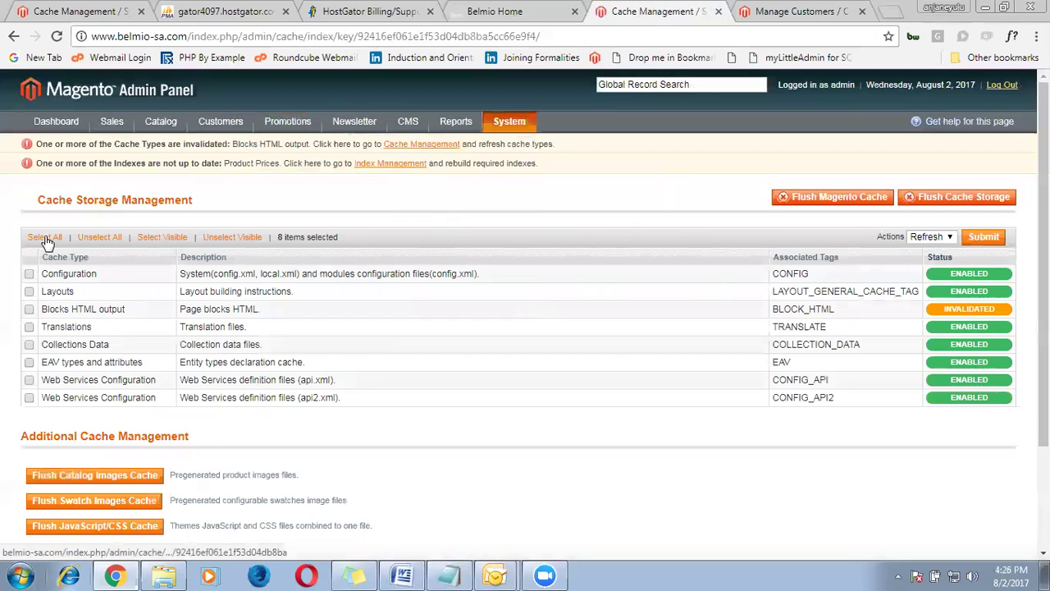
left_click(929, 236)
left_click(935, 263)
left_click(984, 240)
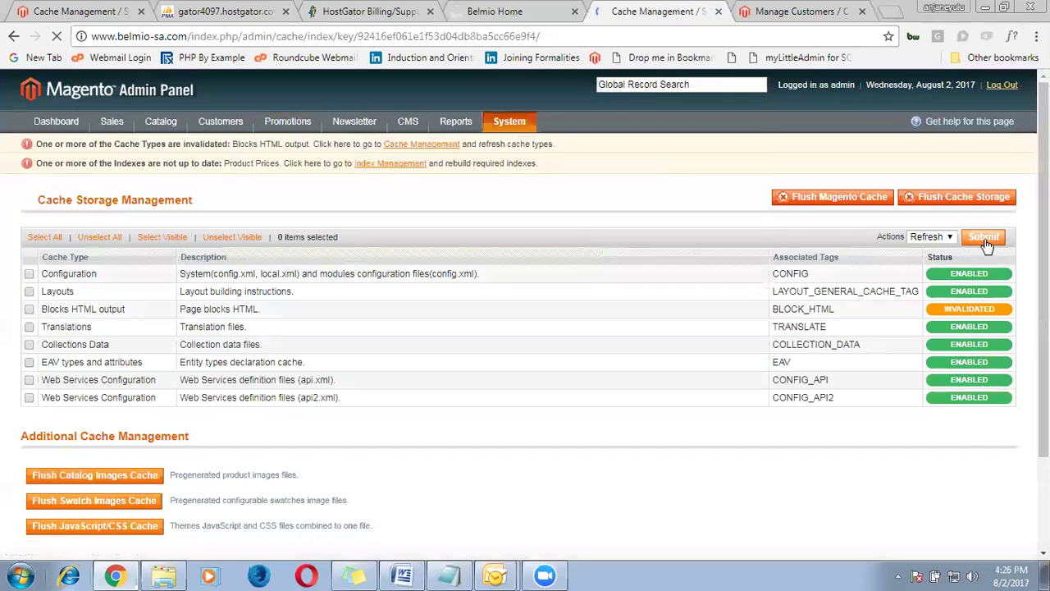
left_click(48, 237)
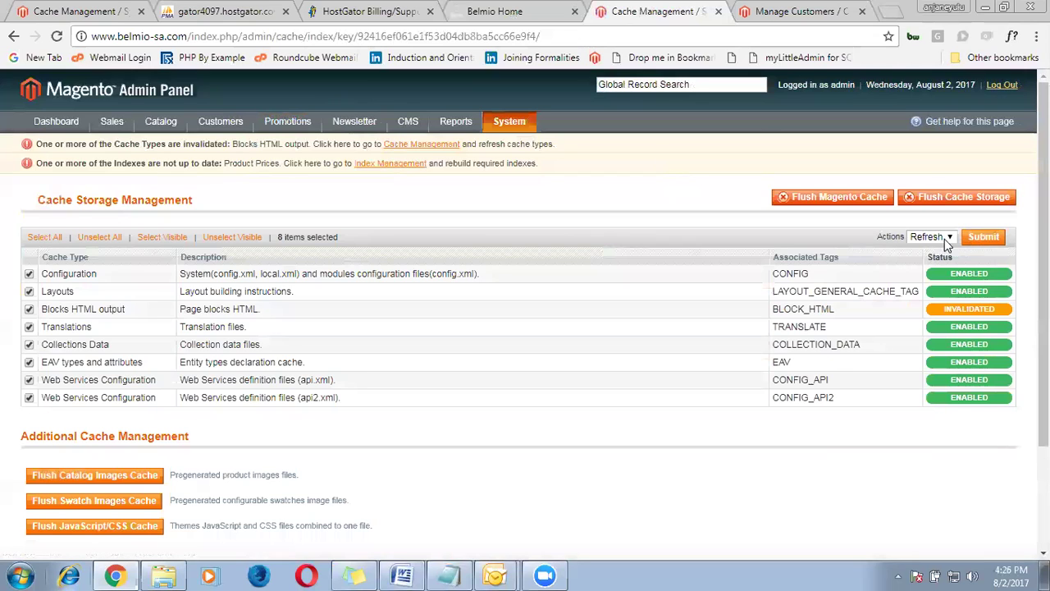
left_click(941, 238)
left_click(922, 260)
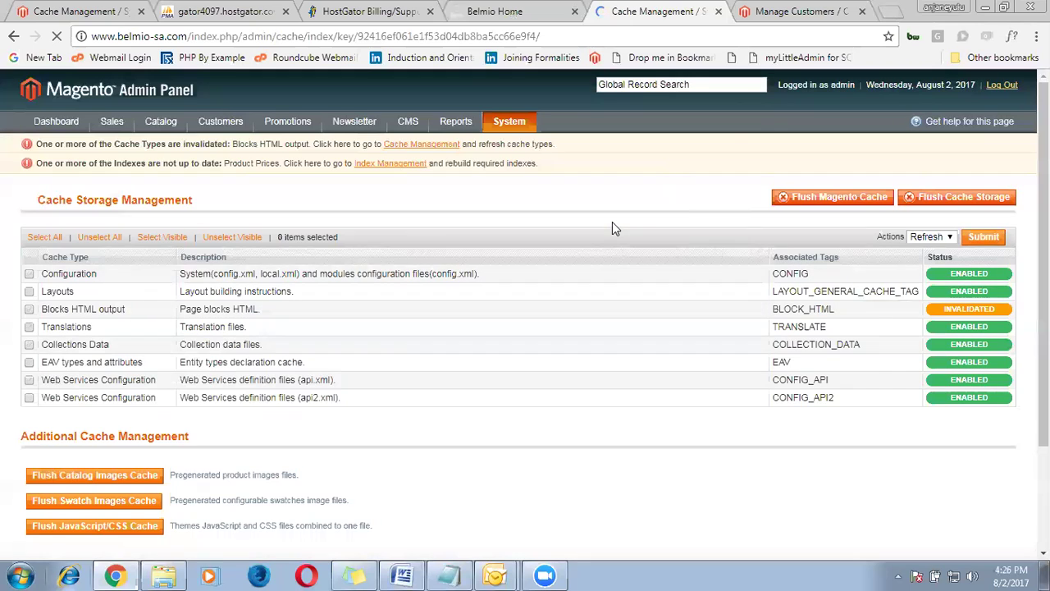
left_click(45, 237)
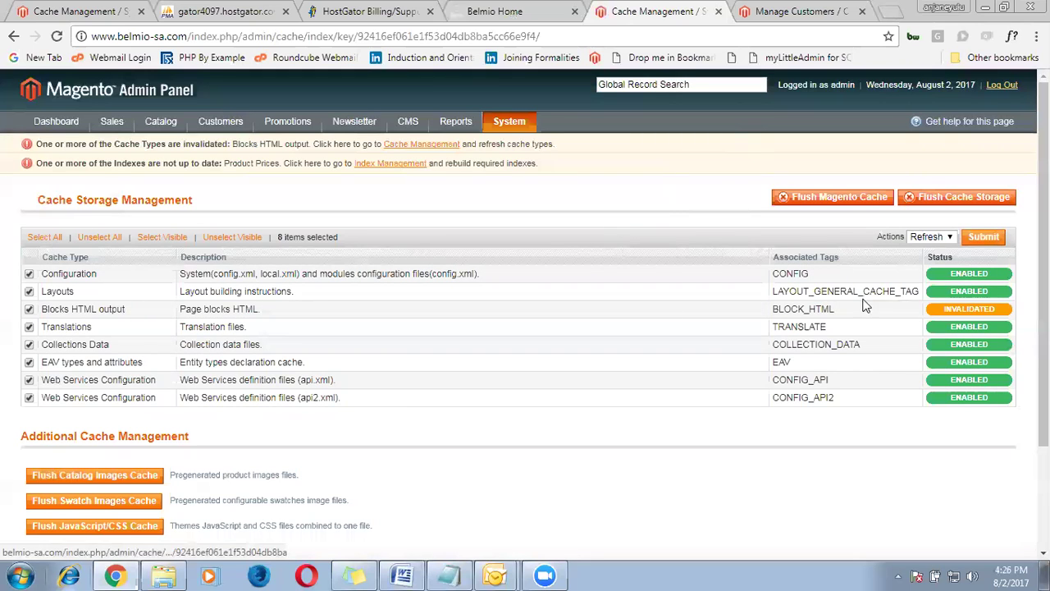
left_click(983, 237)
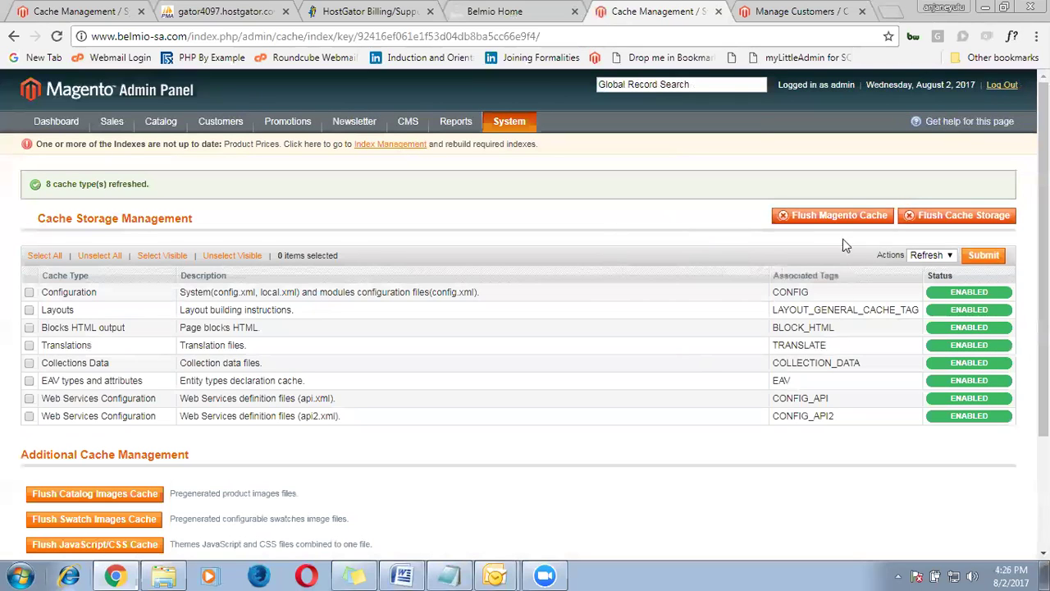
- Flush the Magento cache and the cache storage, then select all indexes in Index Management
left_click(829, 217)
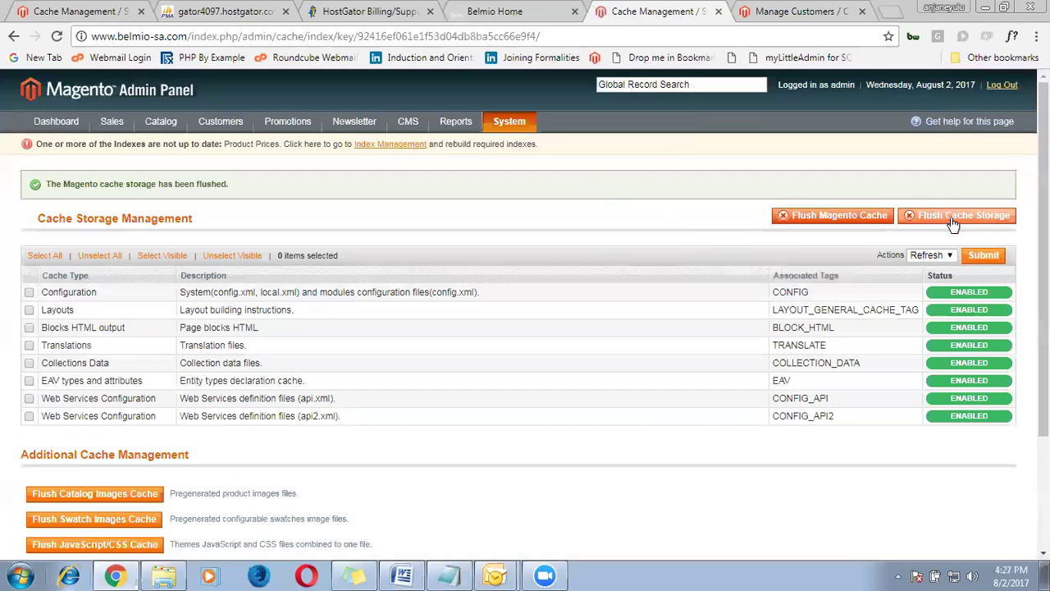
left_click(952, 220)
left_click(594, 137)
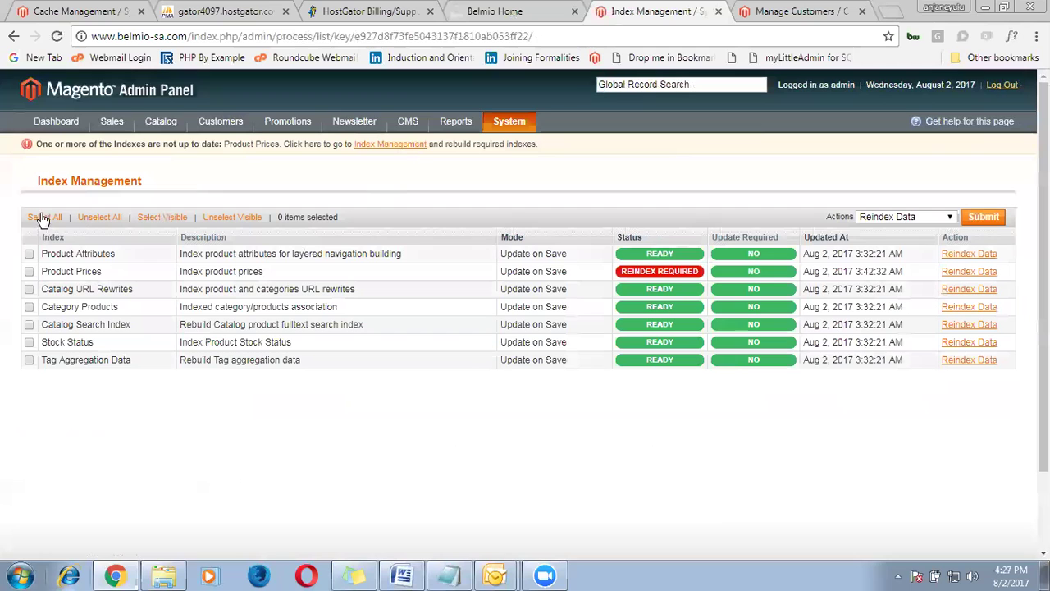
left_click(41, 217)
- Reindex all selected indexes and go back to the Catalog Price Rules list
left_click(984, 216)
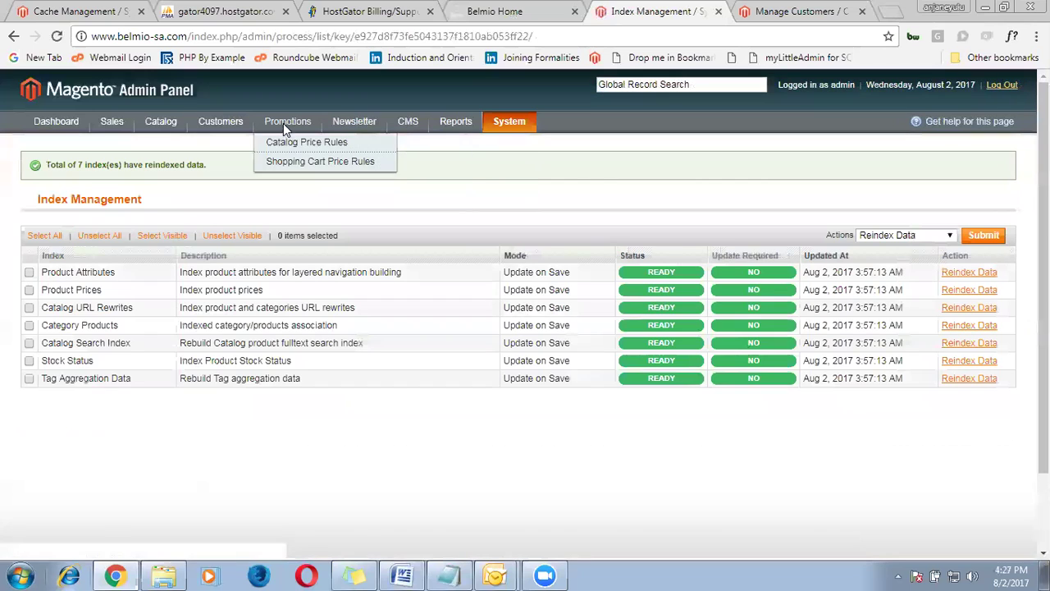
left_click(292, 141)
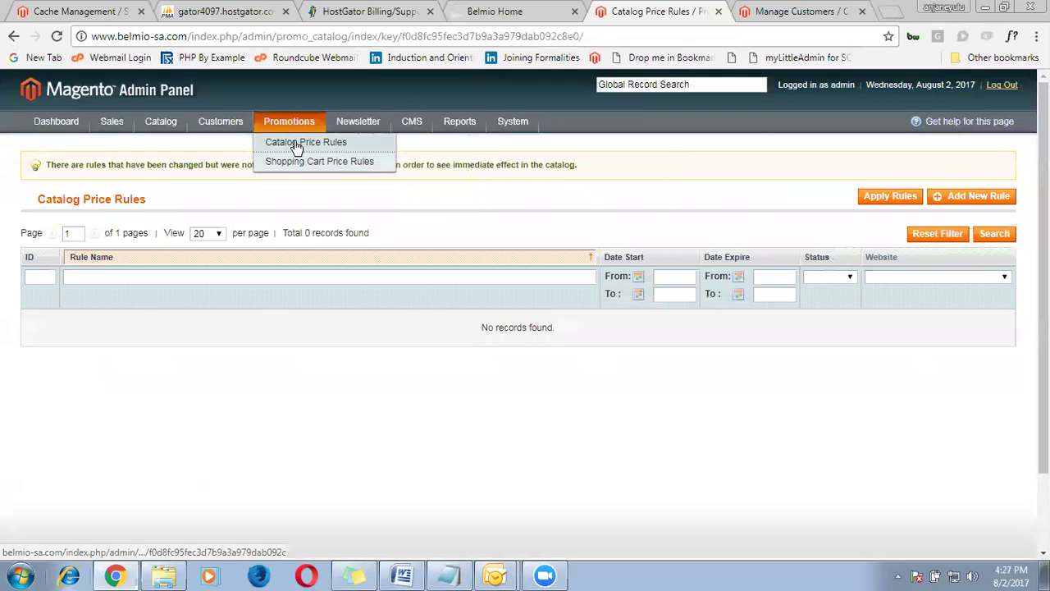
left_click(493, 11)
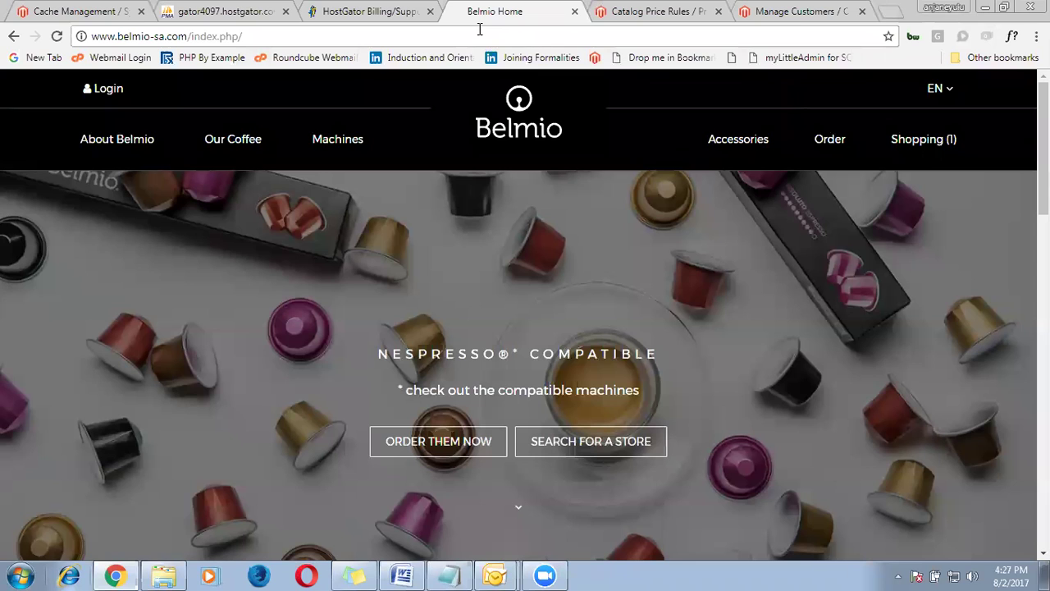
left_click(643, 15)
mouse_move(346, 125)
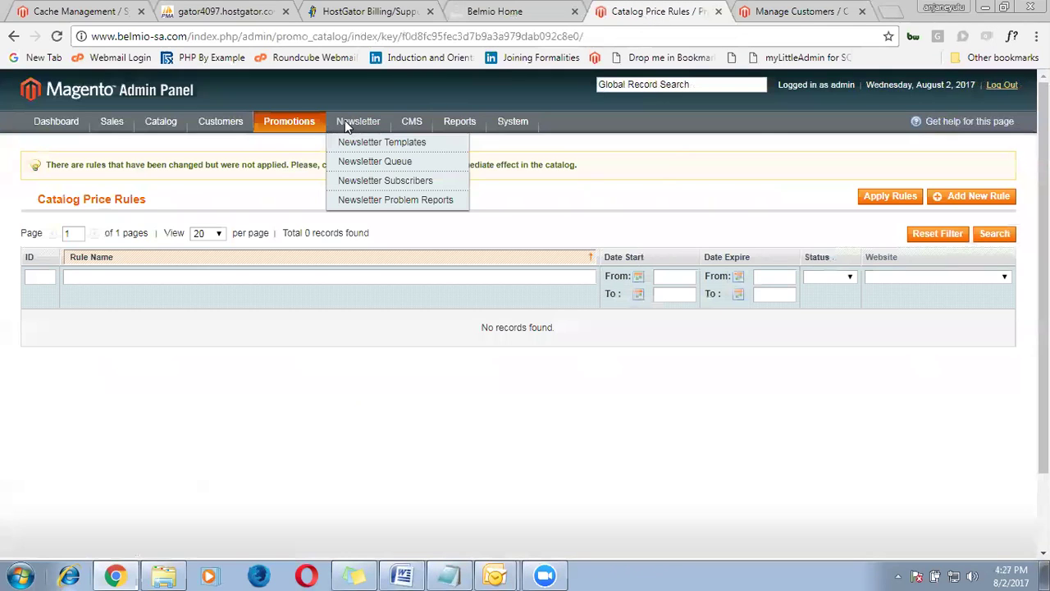
mouse_move(308, 115)
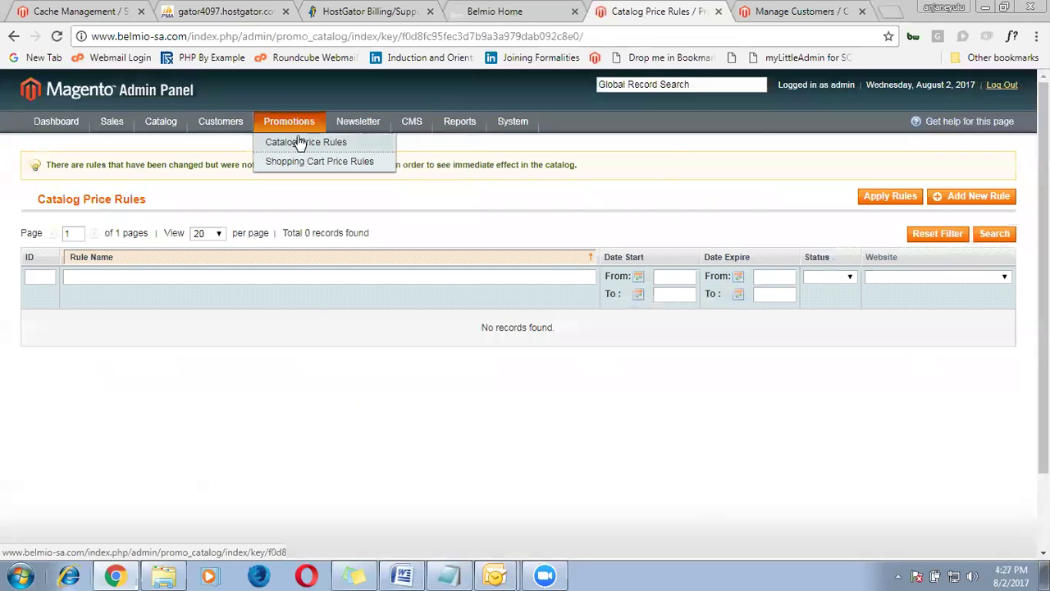
left_click(294, 144)
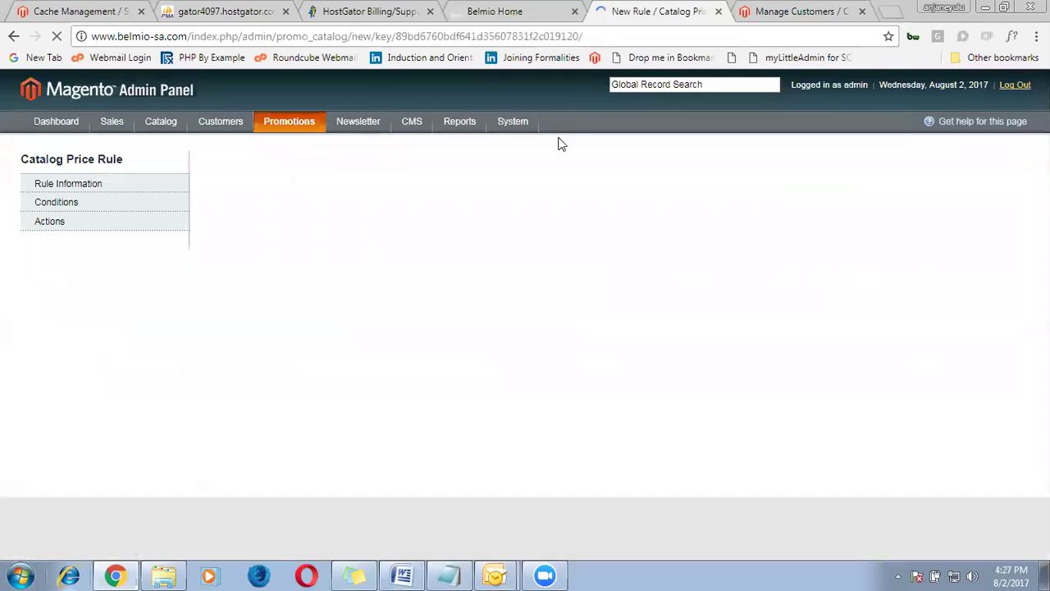
- Name the new rule 'testing' and paste that name into the description
left_click(407, 209)
type("testi")
left_click_drag(419, 211, 347, 227)
key("ctrl+c")
left_click(426, 251)
key("ctrl+v")
- Make the rule Active for Main Website and all six customer groups
left_click(429, 325)
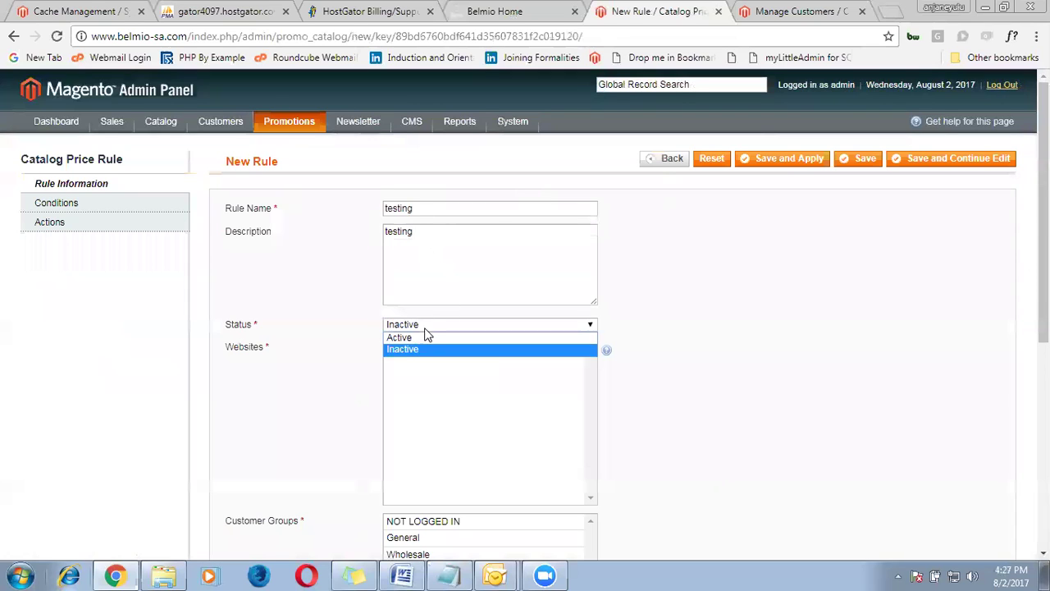
left_click(426, 336)
scroll(499, 279, "down", 1)
left_click(432, 271)
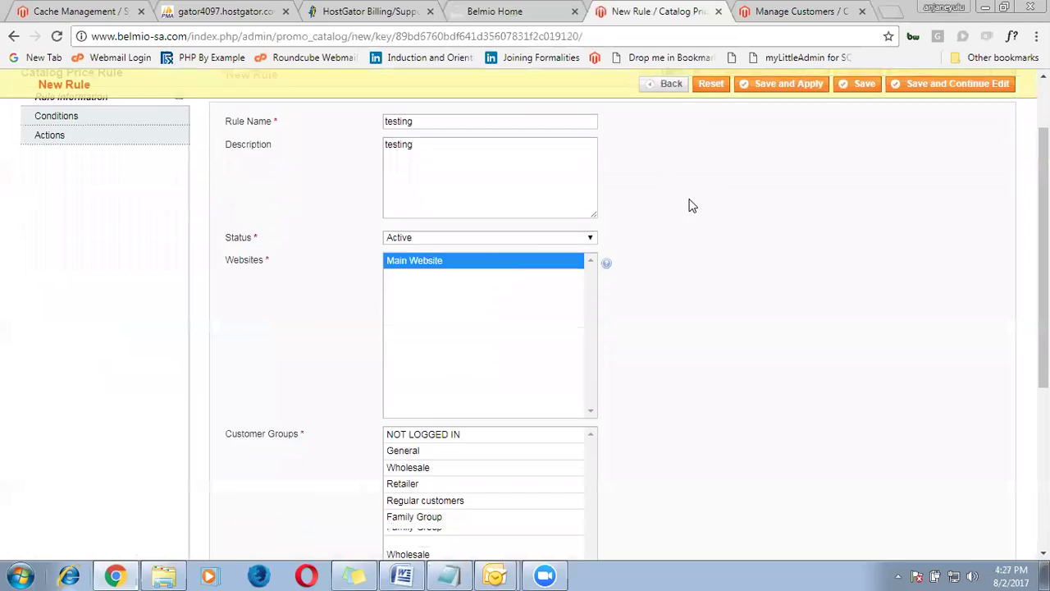
scroll(443, 271, "down", 2)
left_click_drag(234, 296, 320, 298)
left_click_drag(400, 294, 420, 374)
- Set the rule dates from 08/1/2017 to 08/31/2017 and move to Conditions
scroll(354, 319, "down", 2)
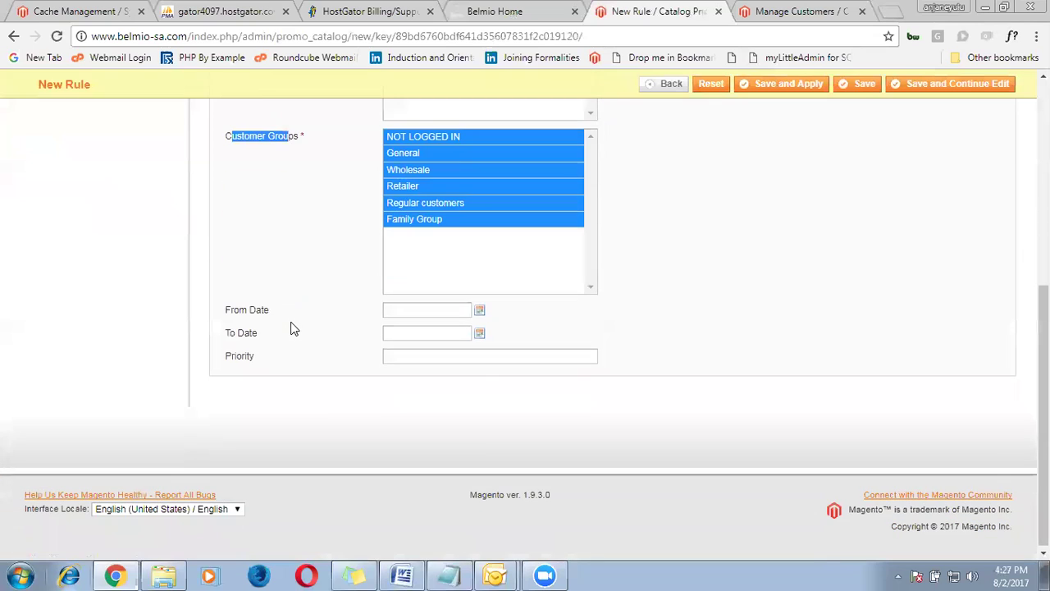
left_click(479, 310)
left_click(394, 374)
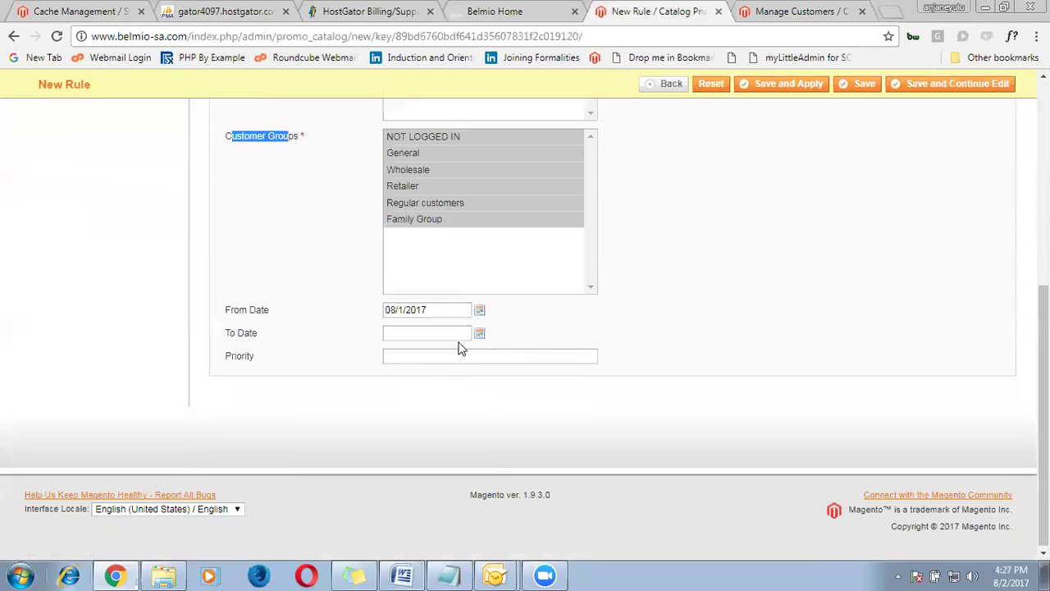
left_click(480, 333)
left_click(432, 468)
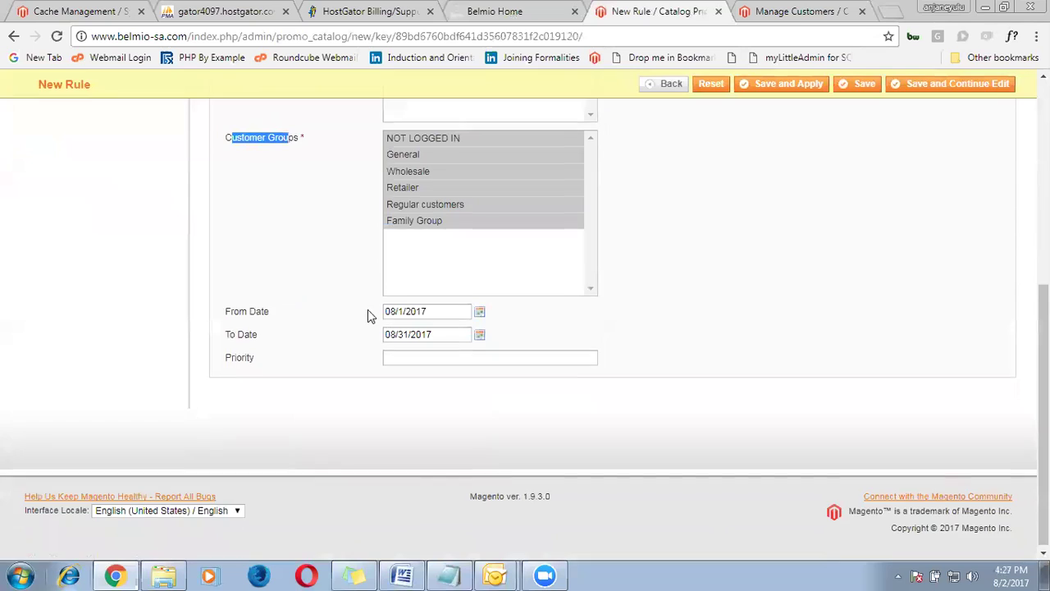
scroll(370, 309, "up", 5)
left_click(59, 203)
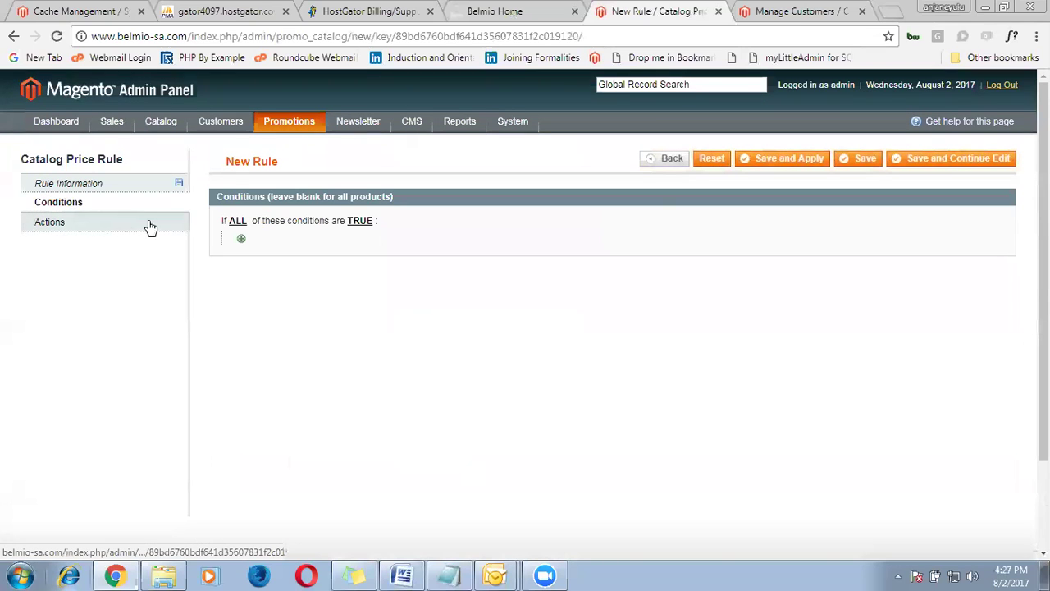
- Add the condition 'Category is 4', choosing the Machin category from the chooser
left_click(241, 239)
left_click(297, 238)
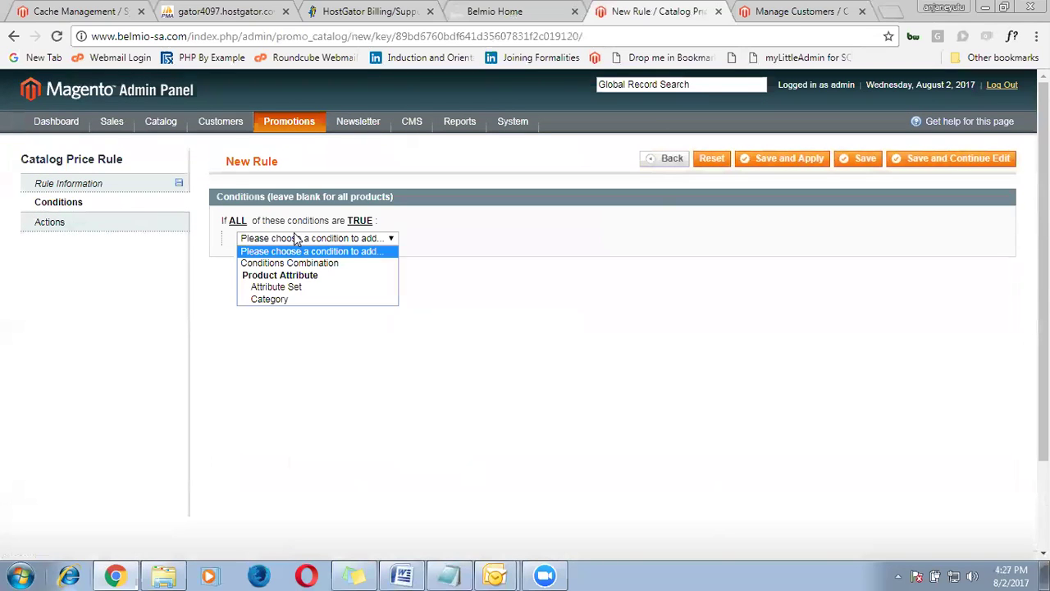
left_click(272, 300)
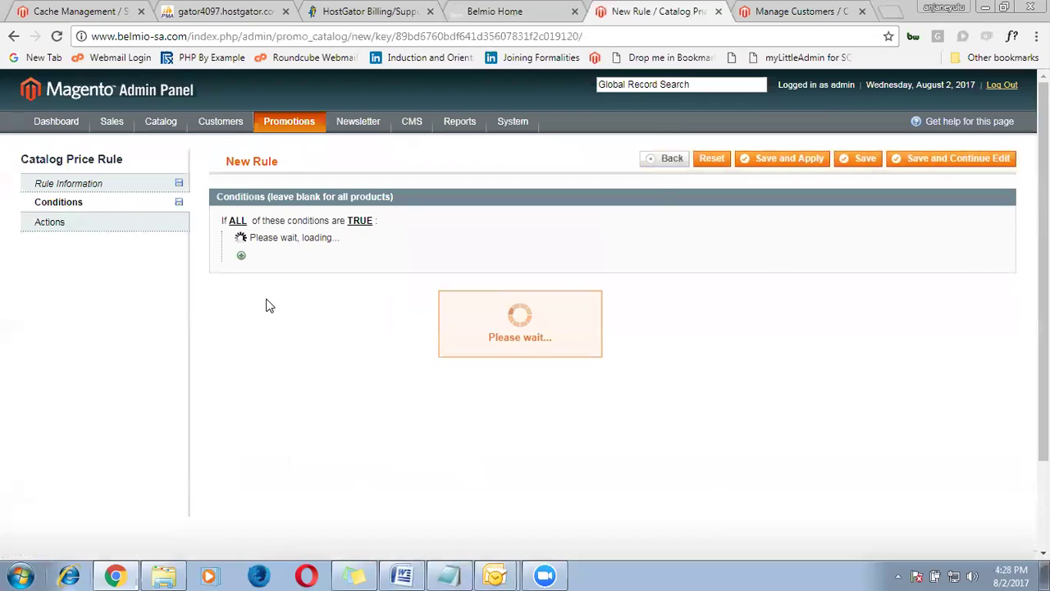
left_click(280, 239)
left_click(319, 239)
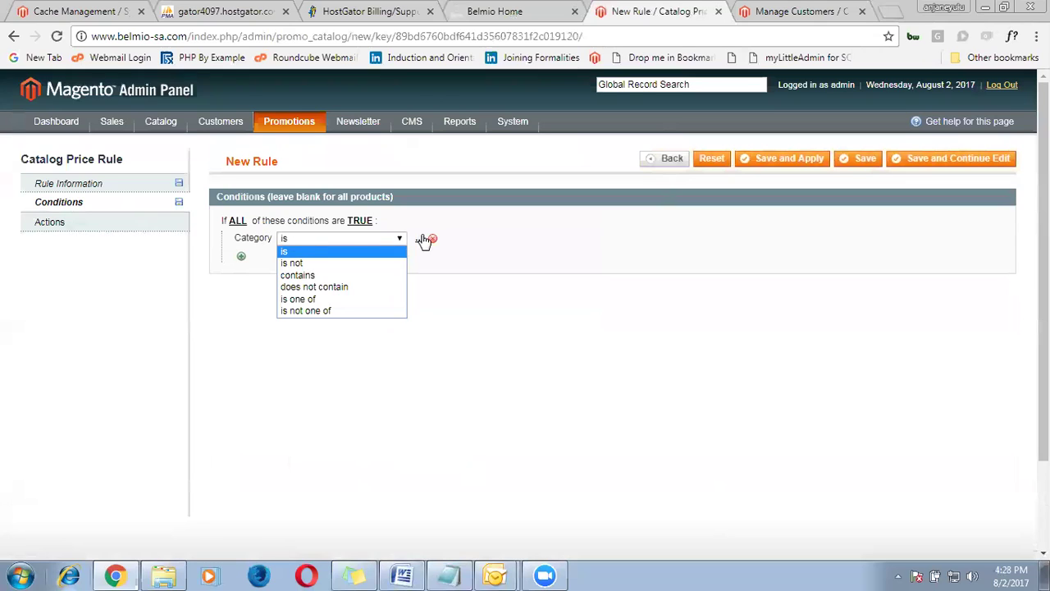
left_click(423, 243)
left_click(292, 241)
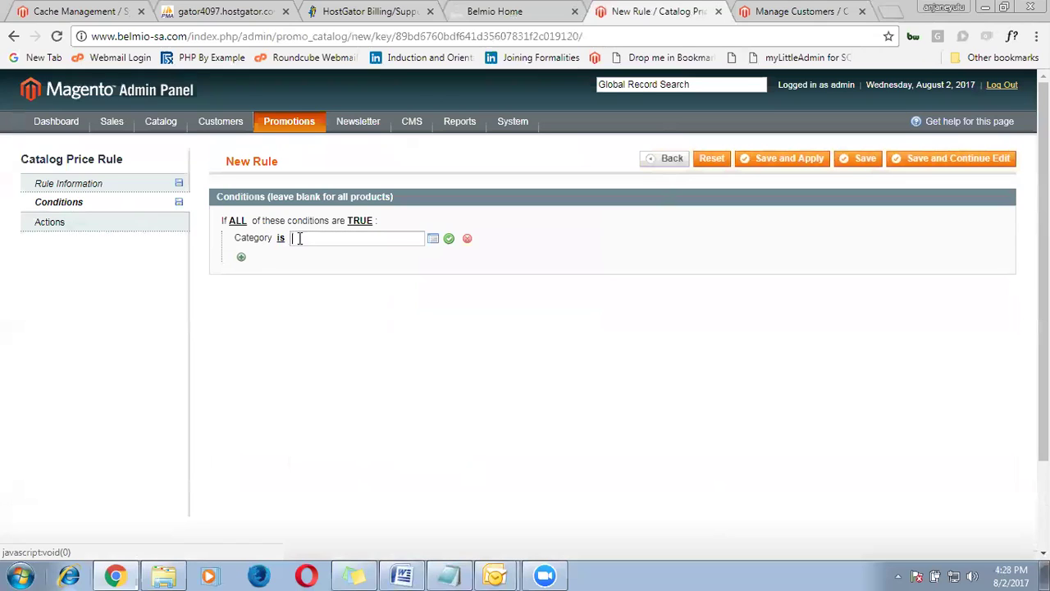
left_click(431, 242)
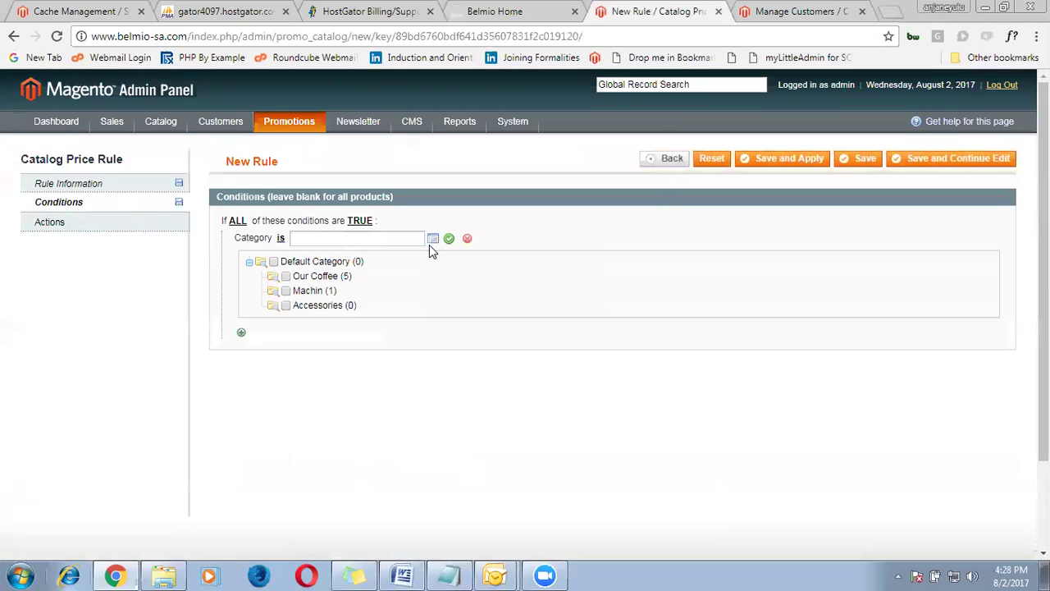
left_click(285, 291)
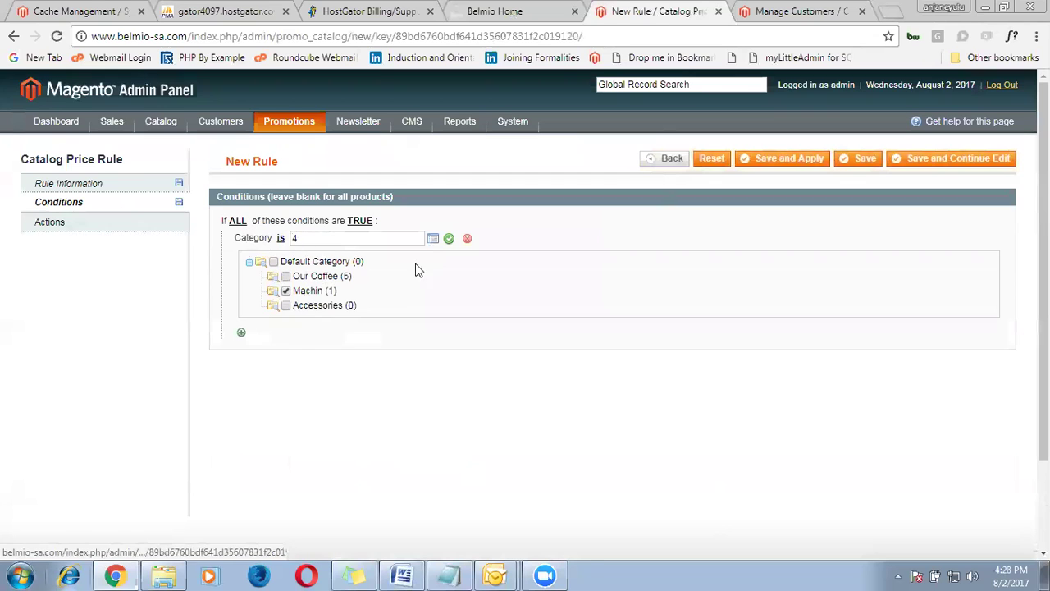
left_click(449, 239)
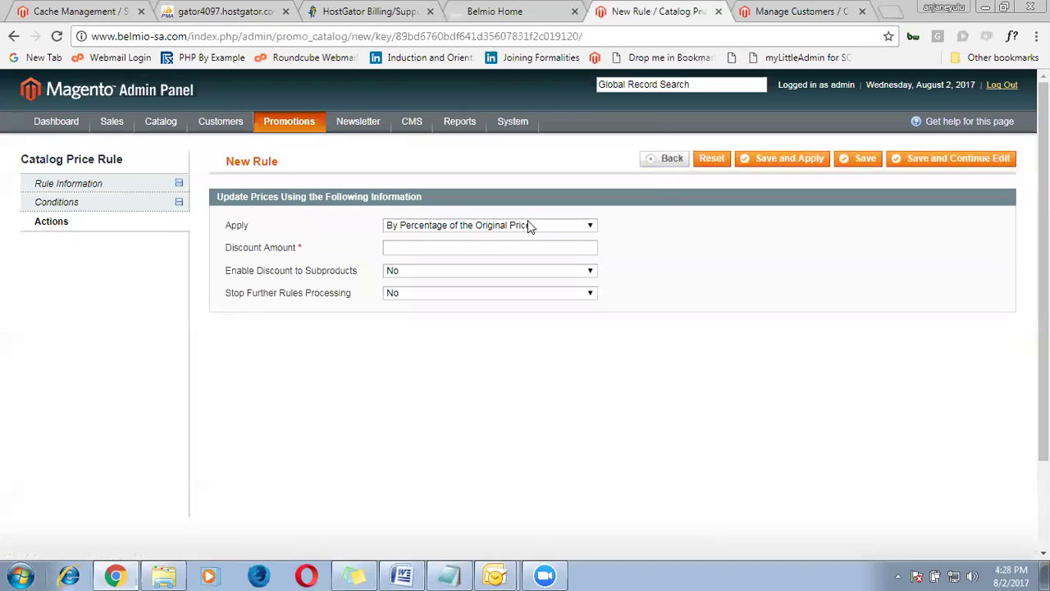
- Set a fixed-amount discount of 100 with Stop Further Rules Yes, then Save and Apply
left_click(497, 225)
left_click(450, 250)
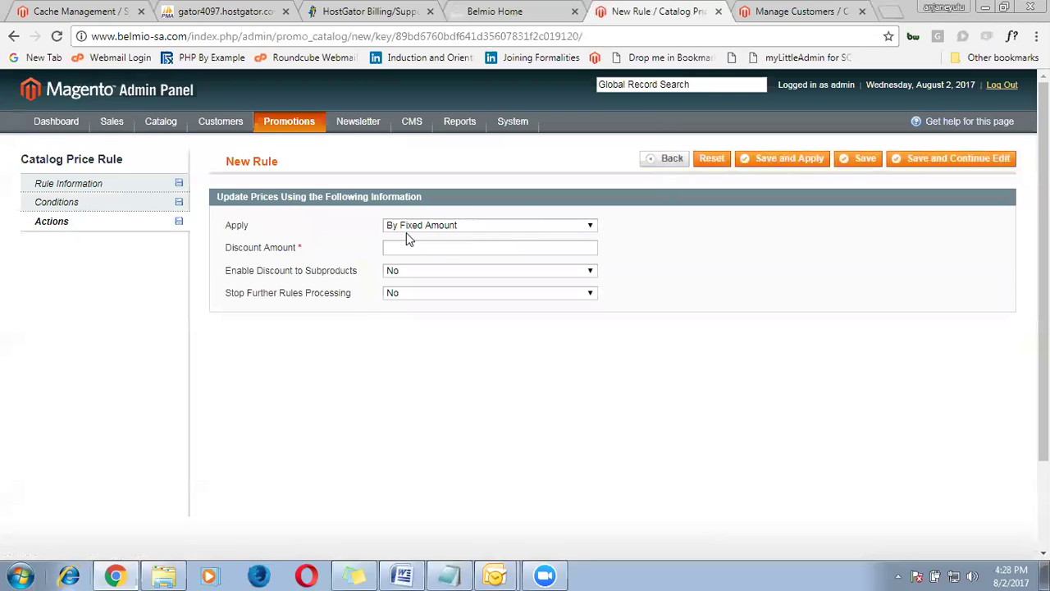
left_click(412, 244)
type("100")
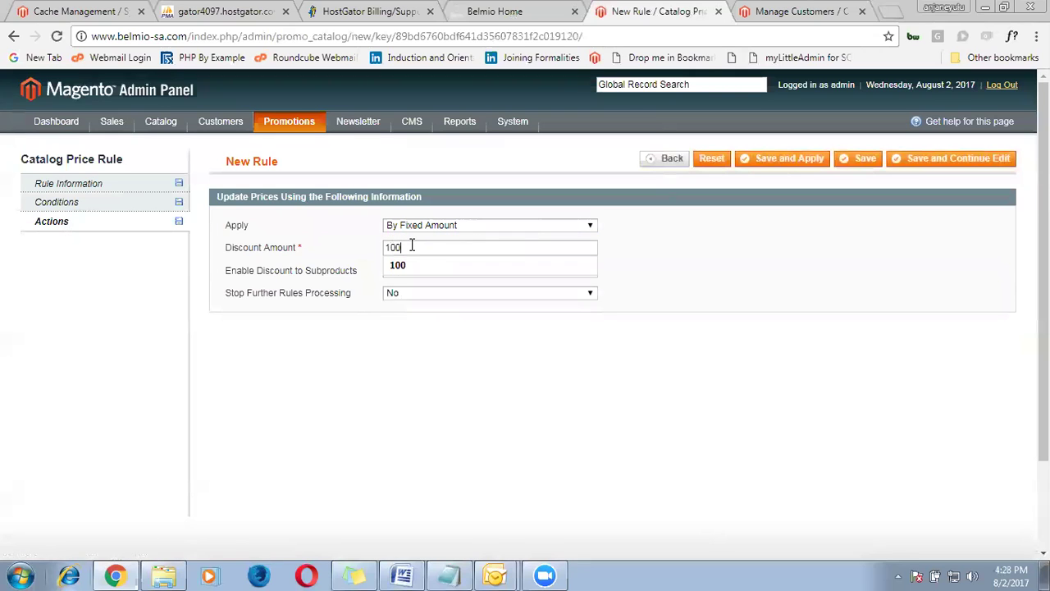
left_click(371, 276)
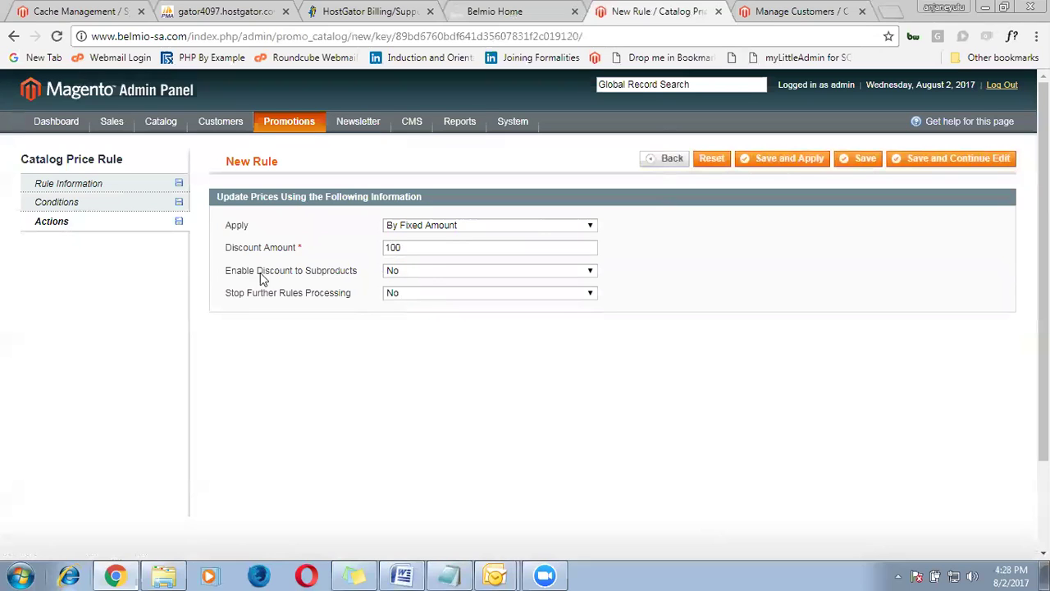
left_click(403, 274)
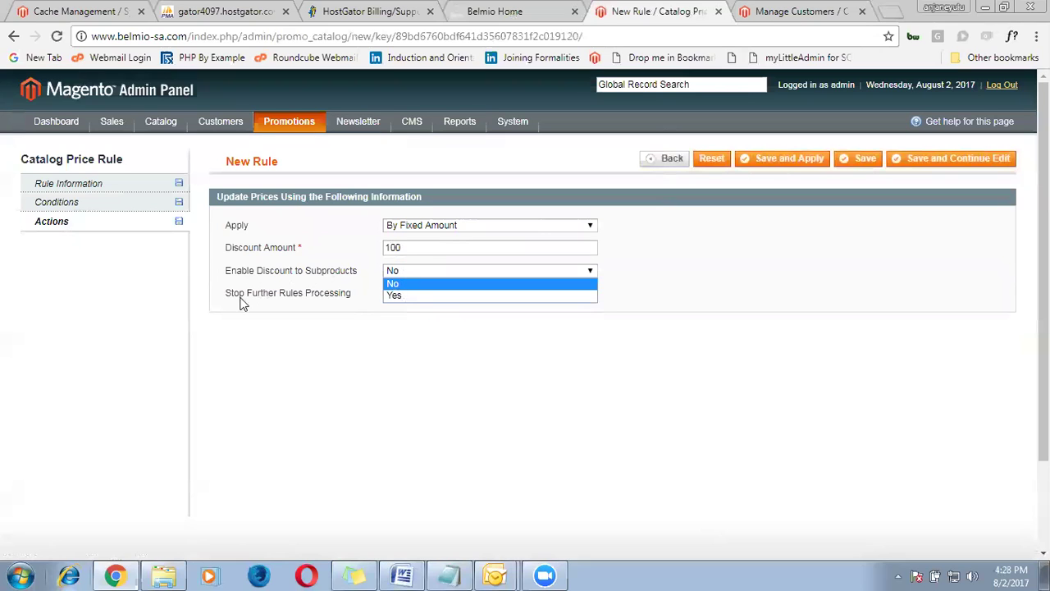
left_click(242, 304)
left_click(402, 293)
left_click(402, 305)
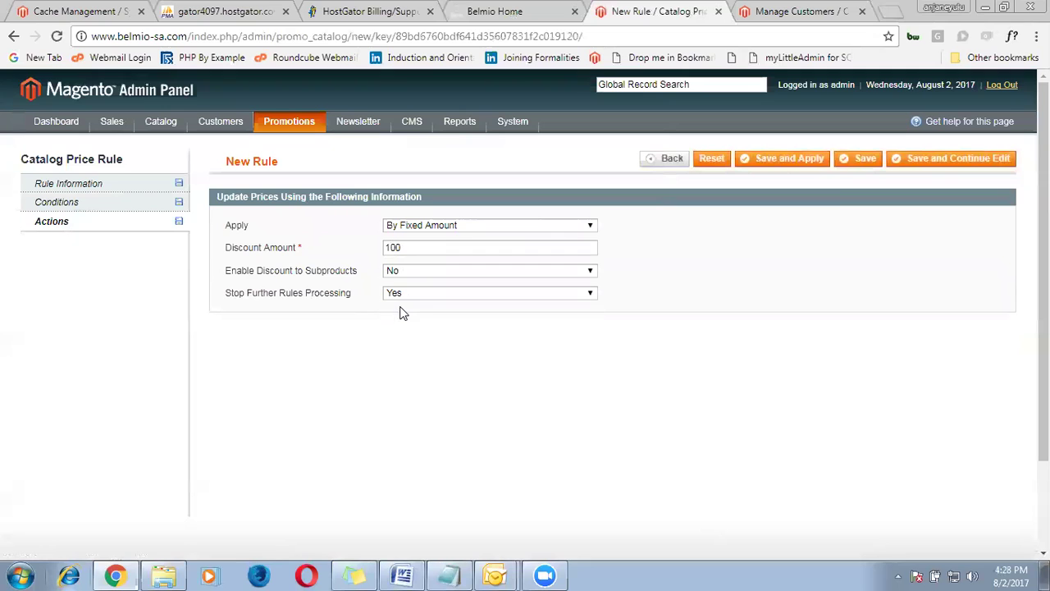
left_click(789, 164)
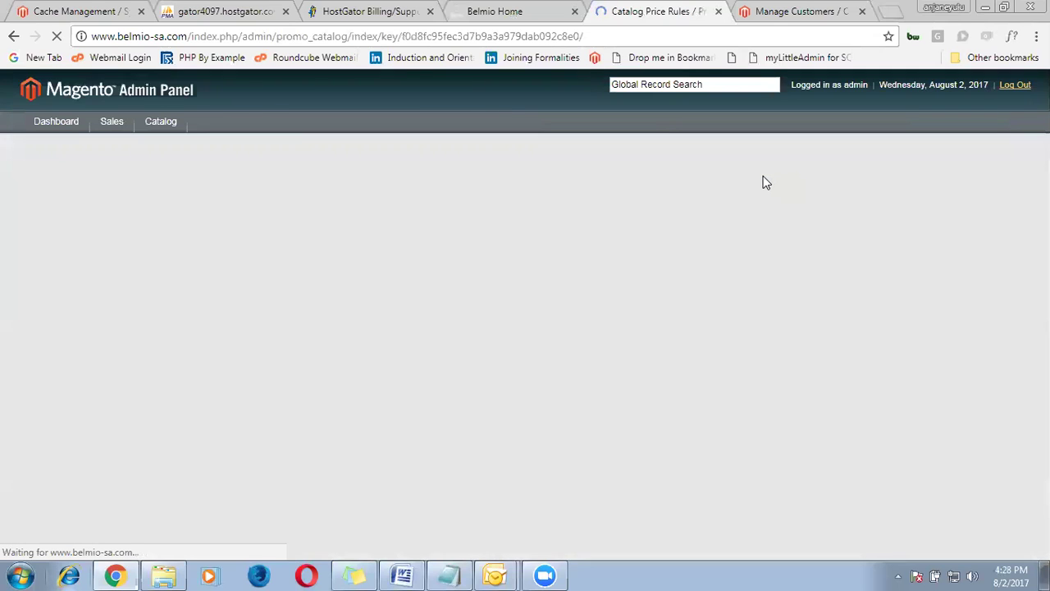
- Add the Machine from the Machines page to the cart and check its SAR0.00 price and total
key("ctrl+shift+Tab")
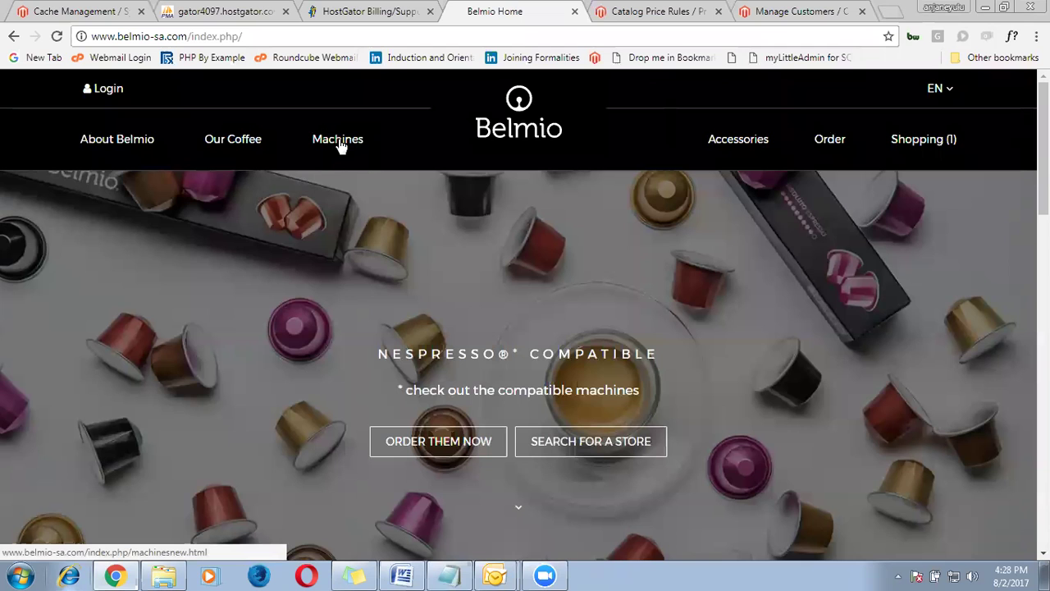
left_click(339, 141)
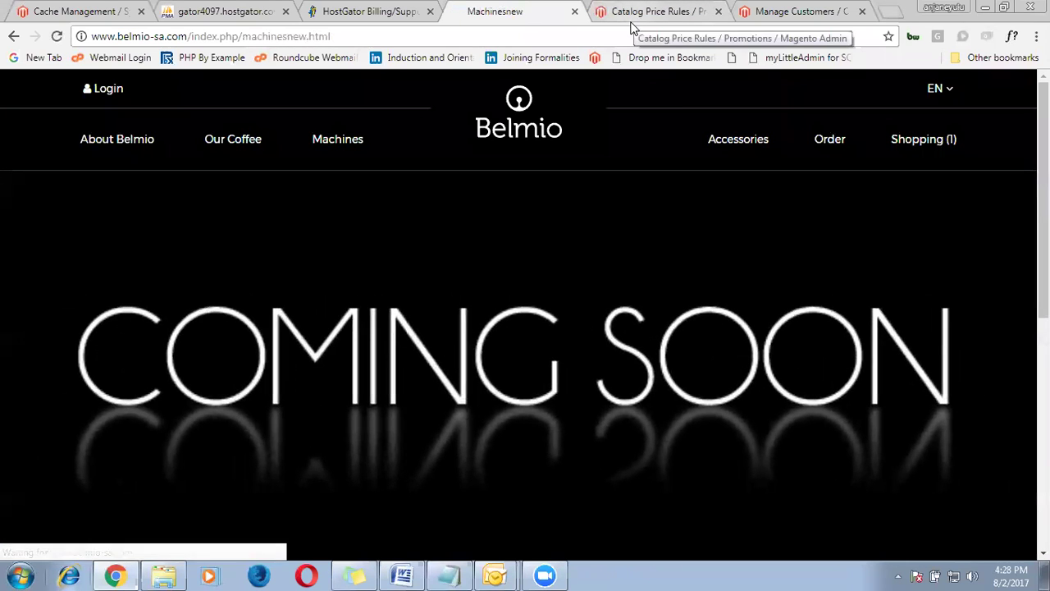
scroll(481, 129, "down", 5)
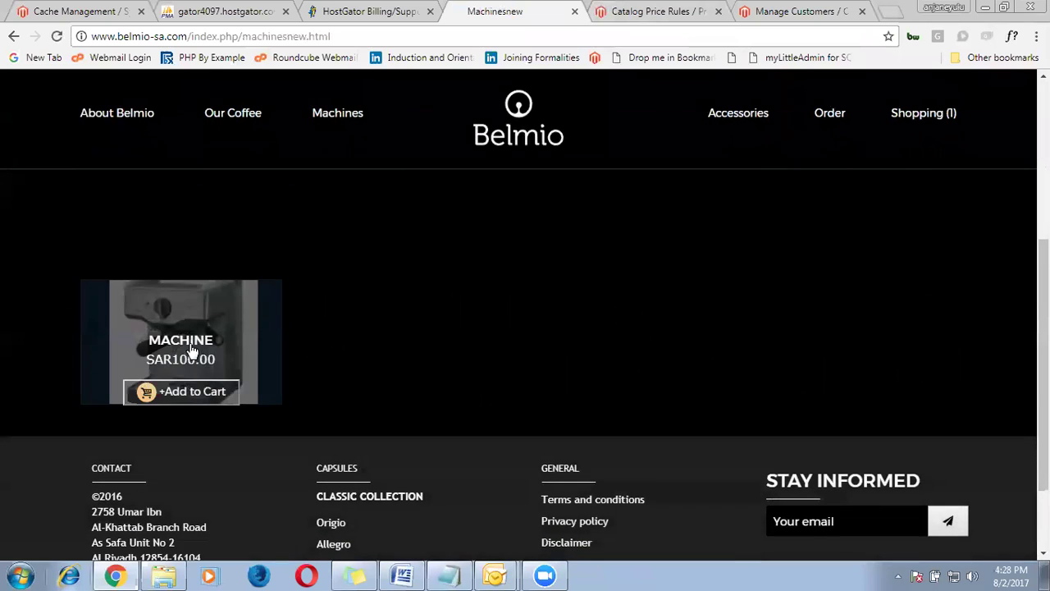
left_click(192, 345)
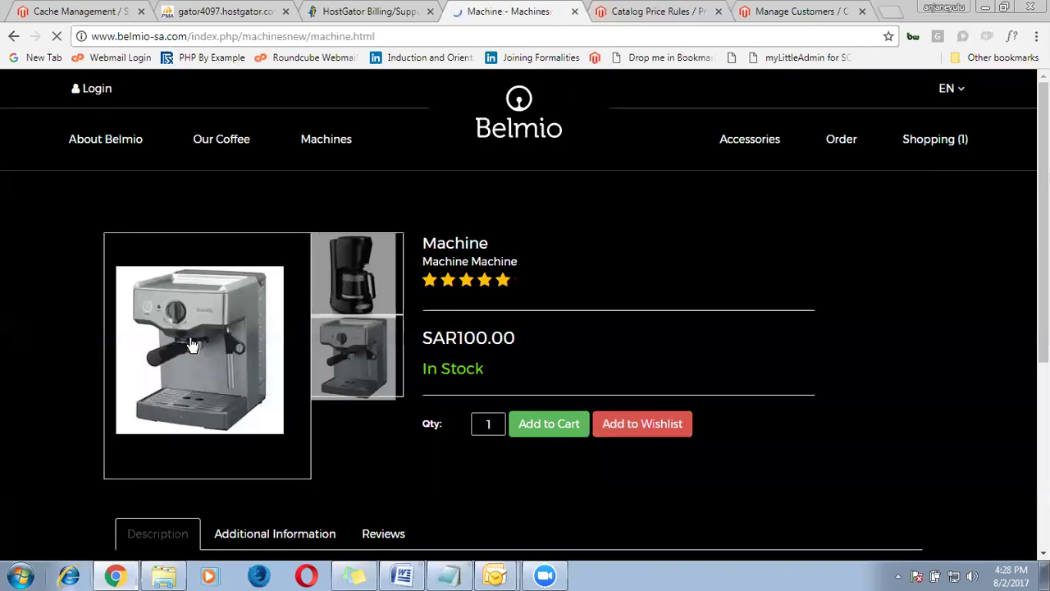
scroll(578, 293, "down", 3)
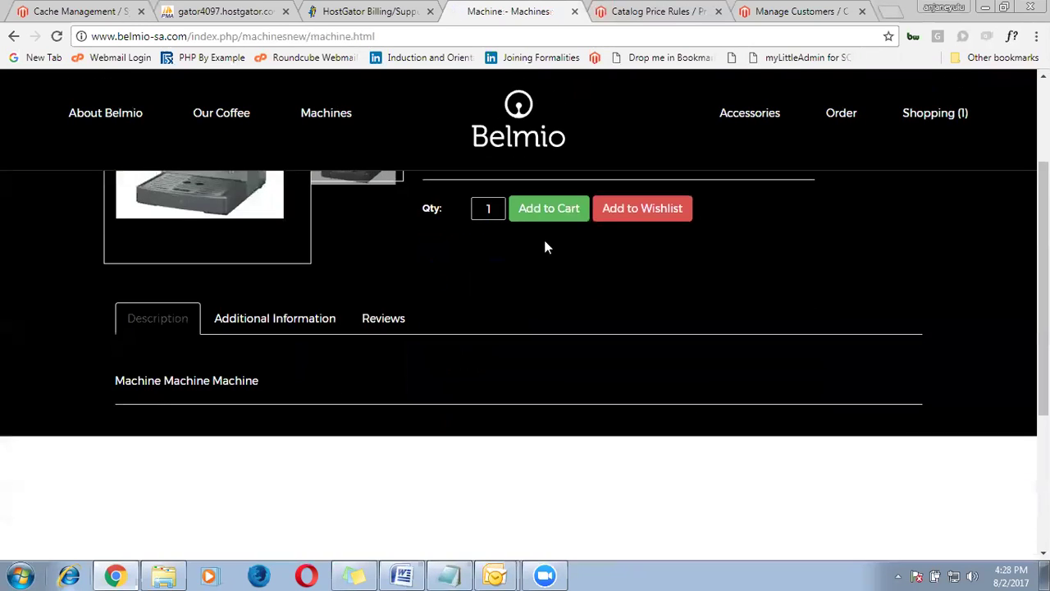
left_click(549, 208)
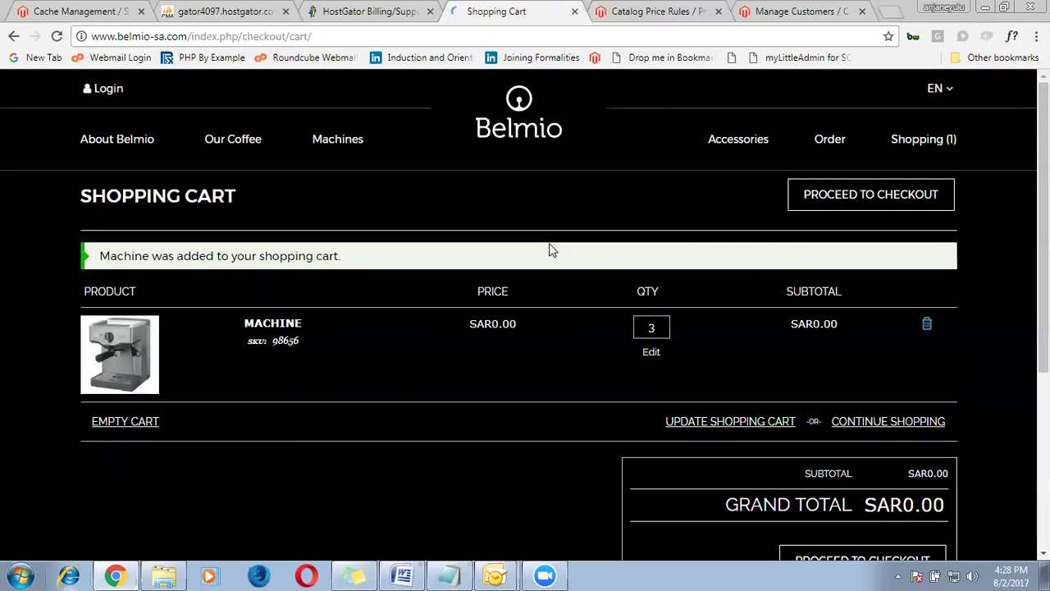
scroll(549, 242, "down", 1)
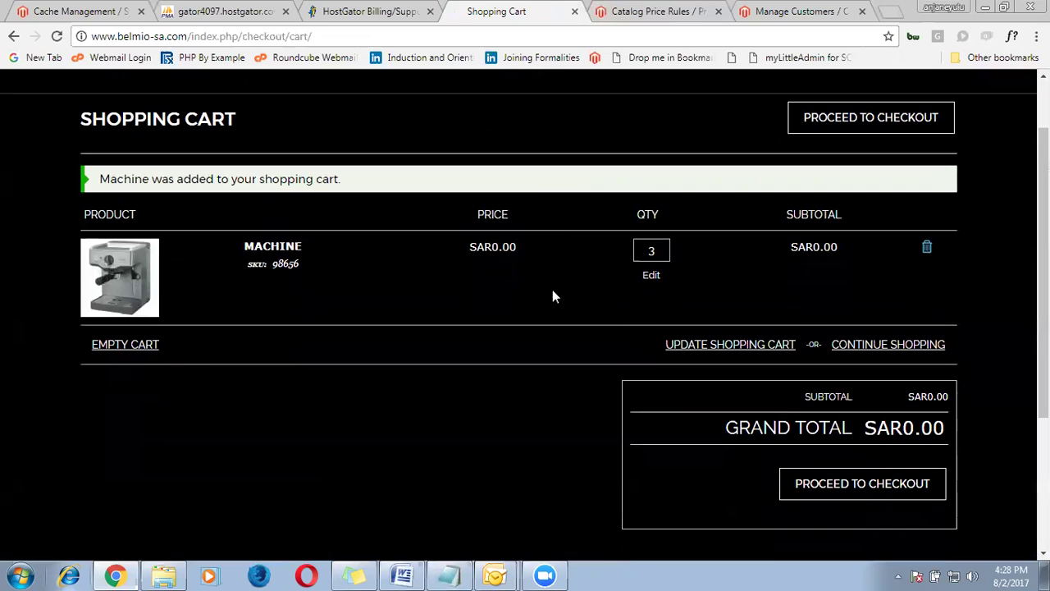
left_click_drag(465, 248, 552, 247)
left_click_drag(876, 390, 82, 203)
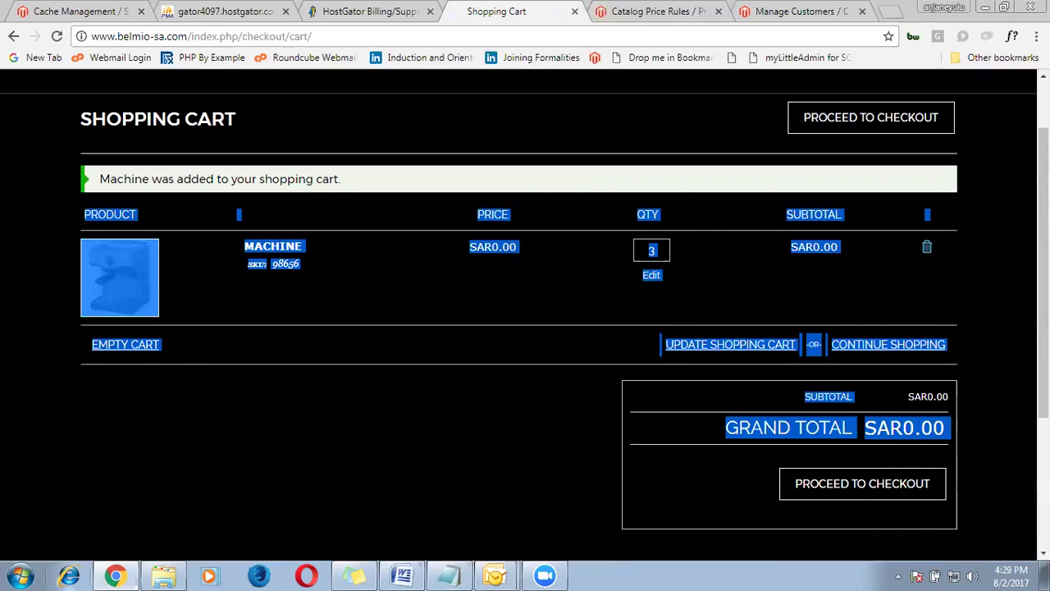
- Set the testing rule's status to Inactive and Save and Apply it
left_click(654, 11)
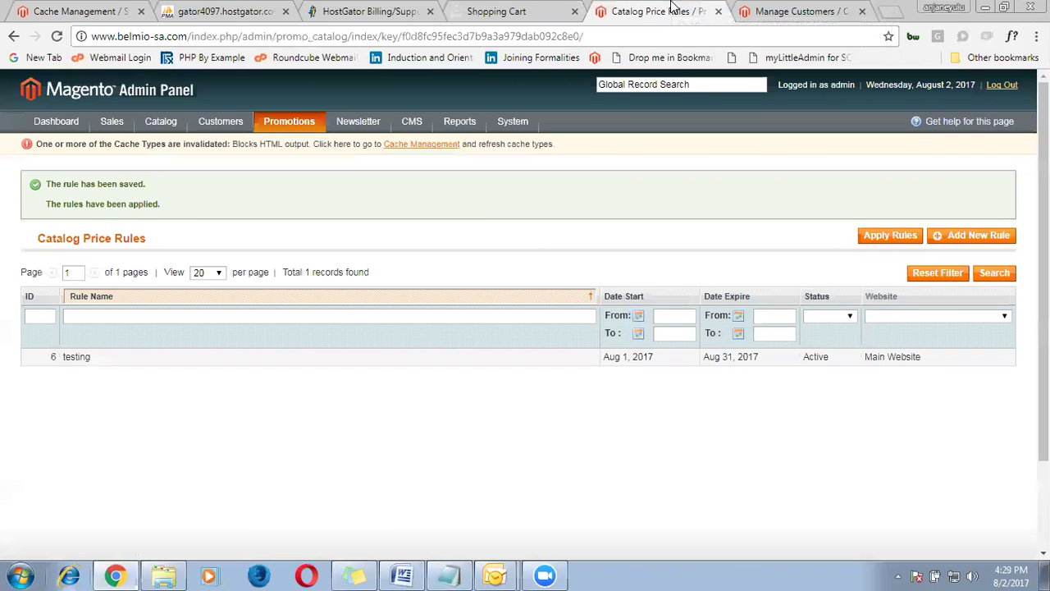
left_click(168, 356)
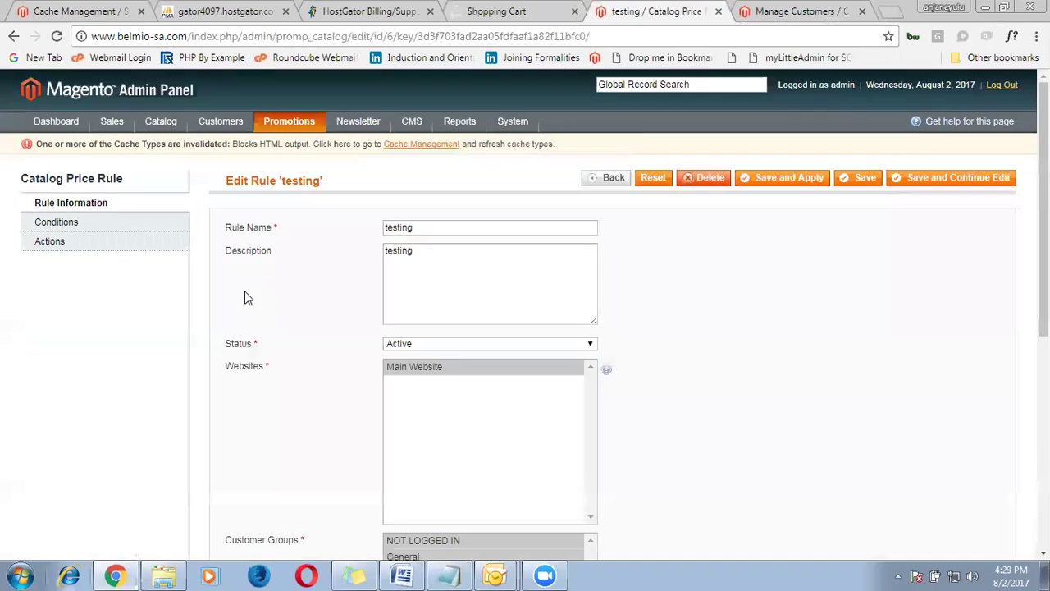
scroll(244, 295, "down", 3)
scroll(377, 269, "up", 1)
left_click(434, 190)
left_click(421, 214)
left_click(784, 84)
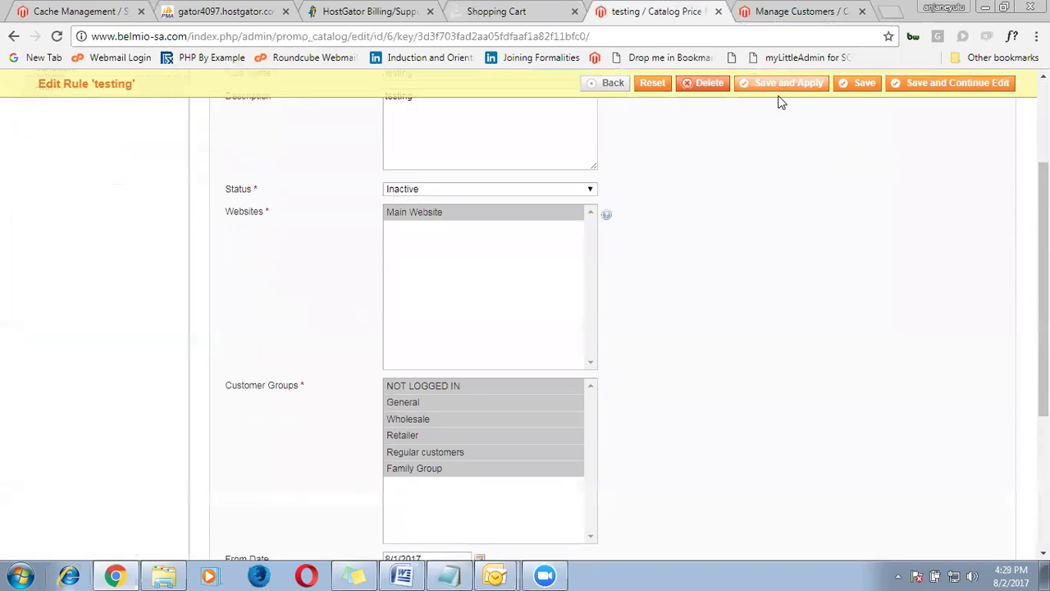
- Reload the cart to confirm the 3 Machines cost SAR100.00 each, then reopen the testing rule
left_click(553, 8)
left_click(56, 36)
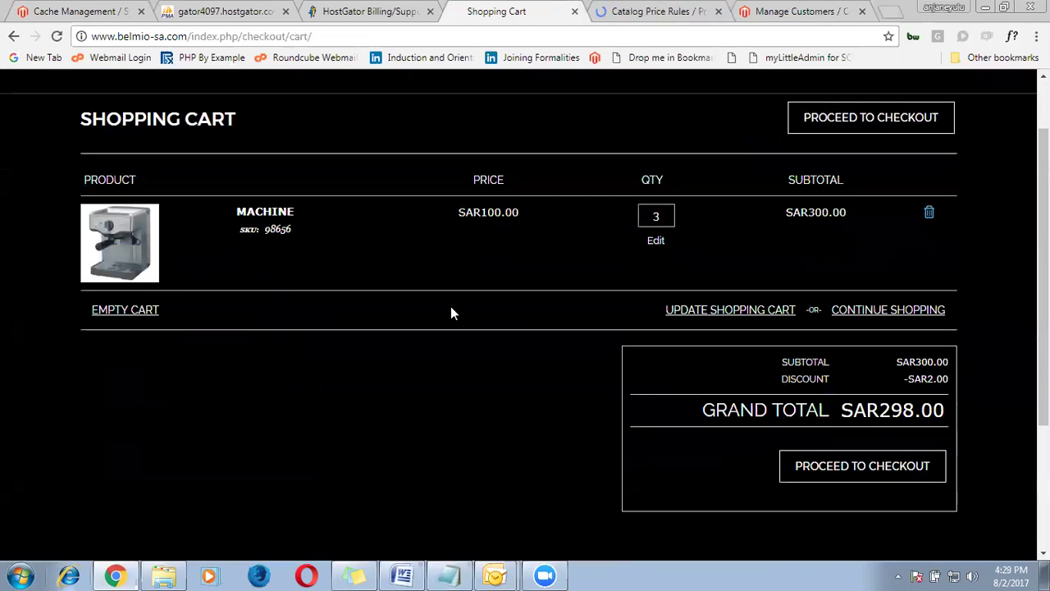
key("ctrl+a")
left_click(982, 354)
double_click(989, 361)
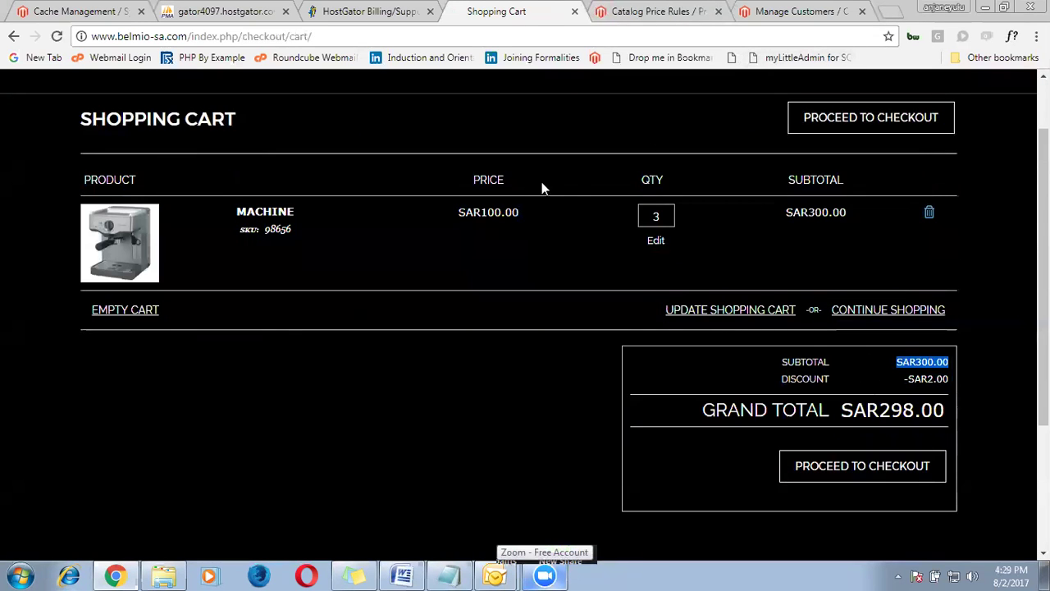
double_click(656, 215)
left_click(660, 11)
left_click(173, 365)
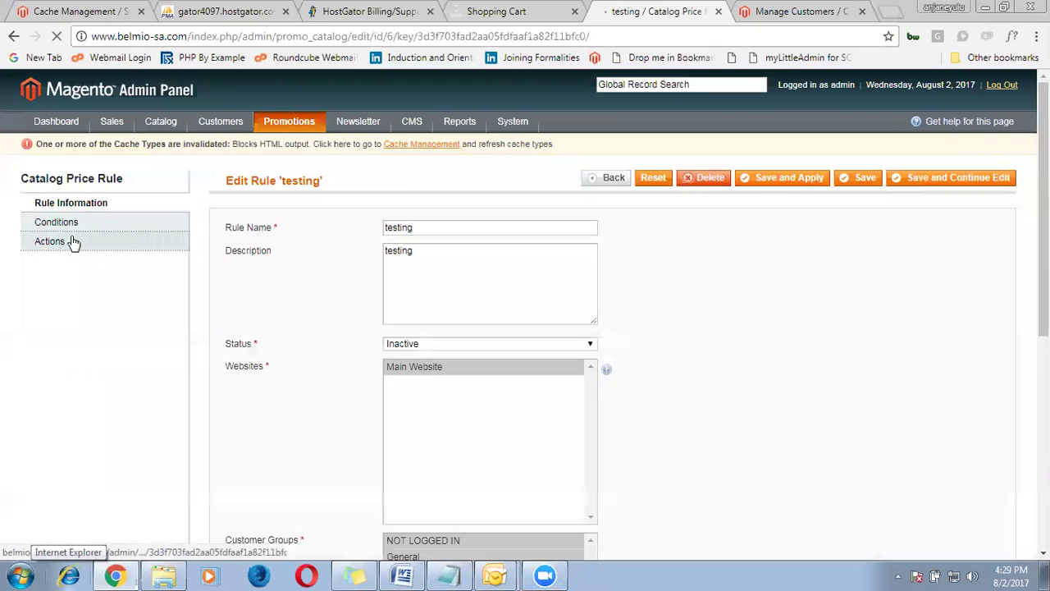
- Change the testing rule's discount amount from 100 to 10 and Save and Apply
left_click(58, 228)
left_click(68, 246)
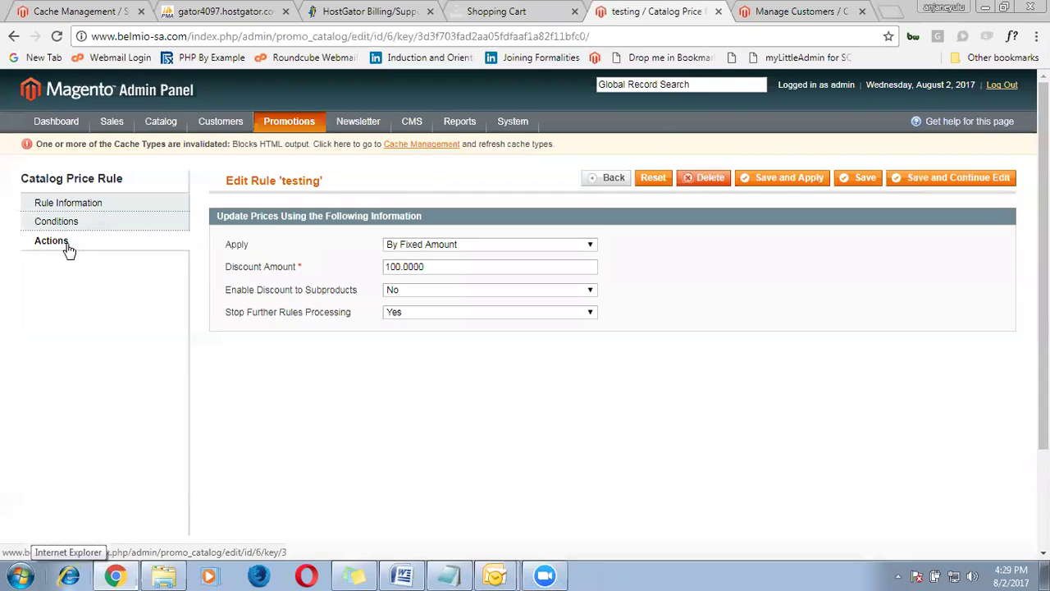
left_click_drag(433, 265, 353, 261)
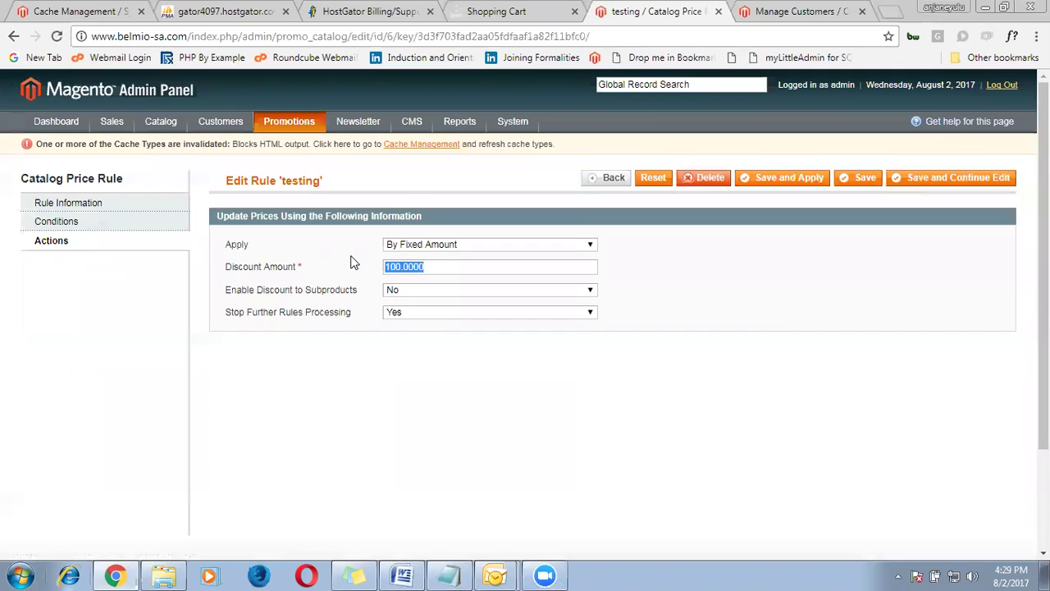
type("10")
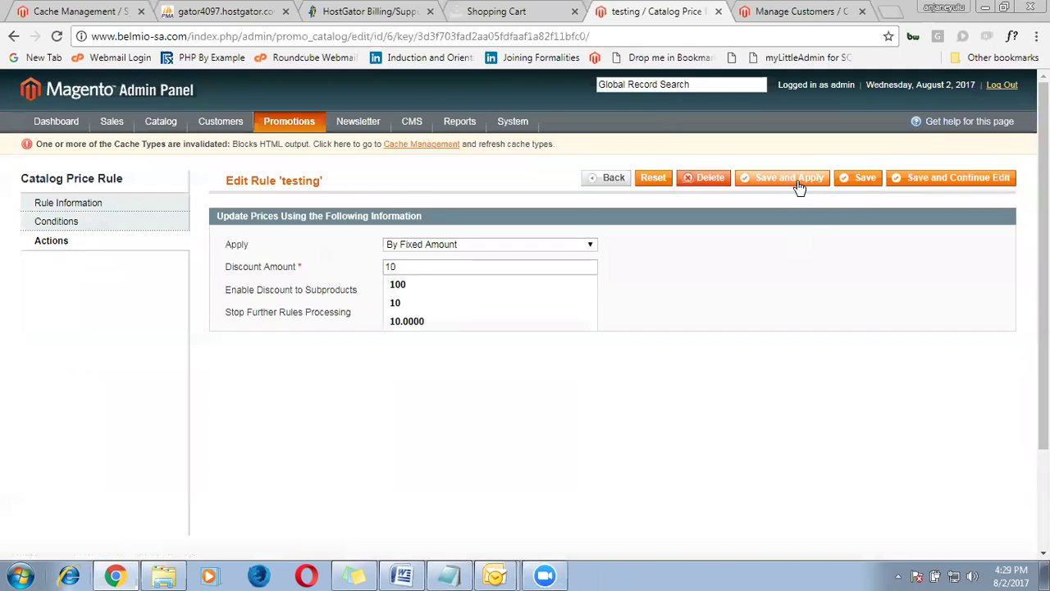
left_click(800, 187)
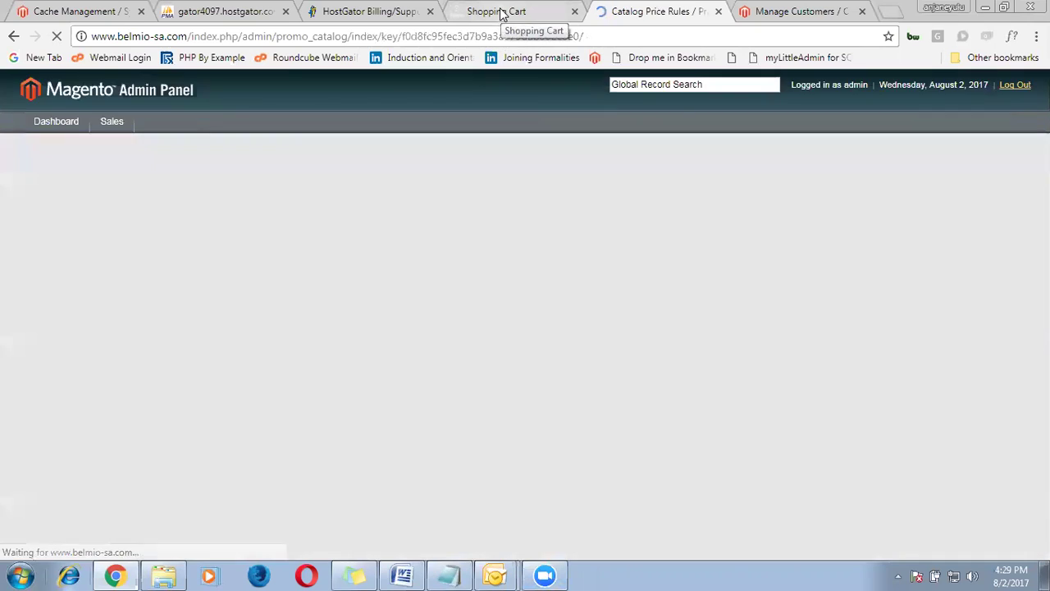
- Reload the cart to check the price and update the Machine quantity to 1
left_click(500, 12)
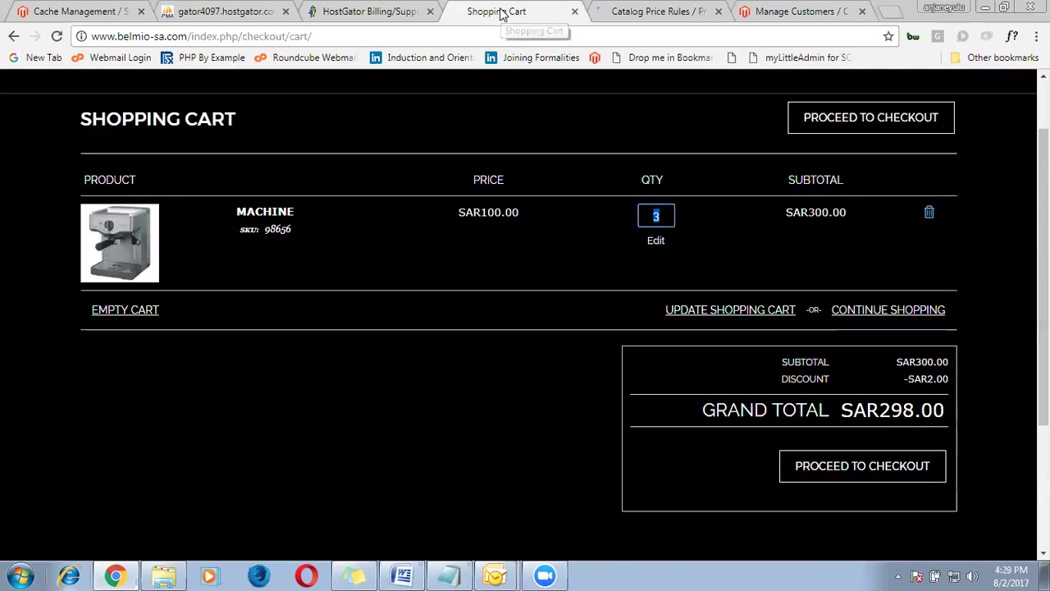
left_click(56, 36)
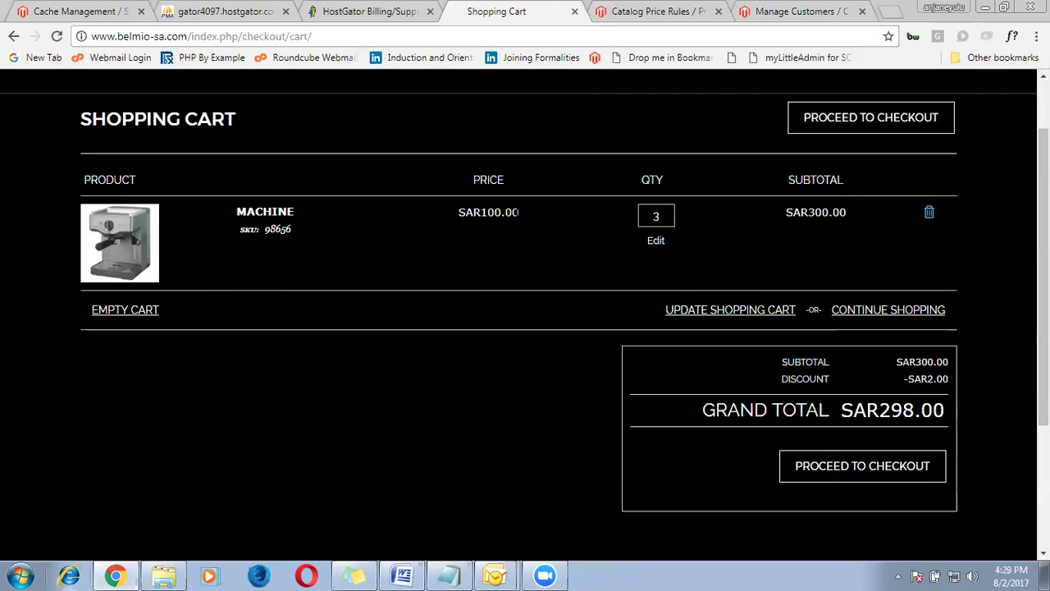
left_click_drag(82, 169, 975, 388)
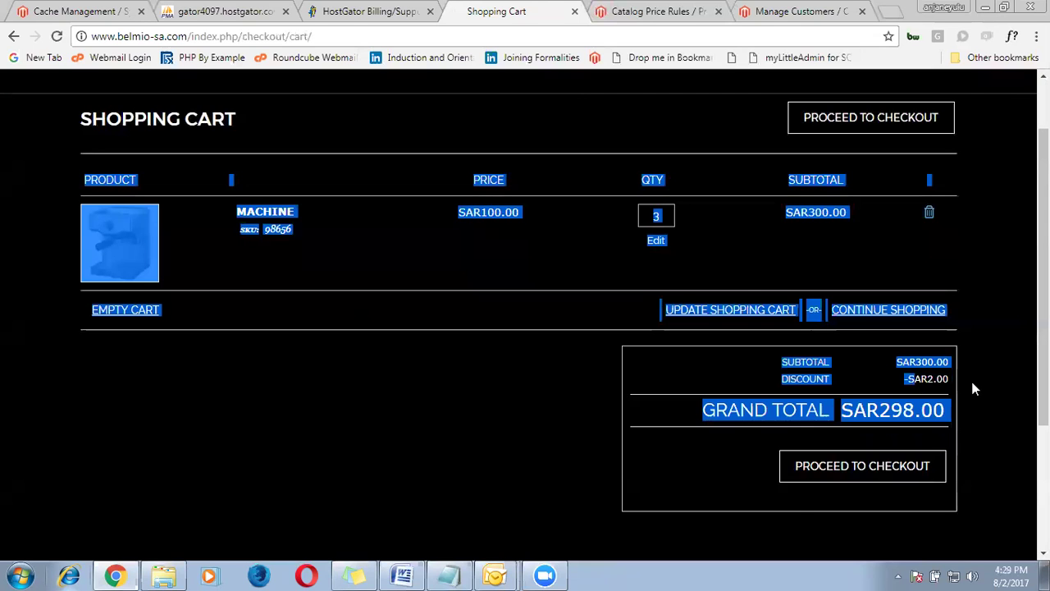
left_click(695, 392)
left_click(648, 10)
left_click(521, 8)
double_click(656, 214)
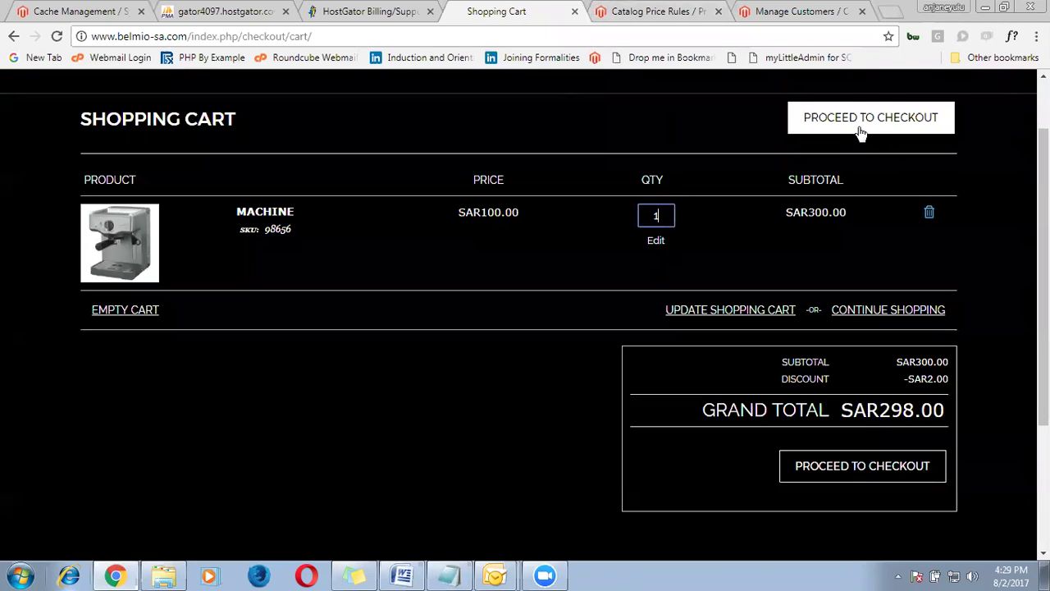
key("Return")
- Reopen the testing rule and set its status back to Active
left_click(656, 11)
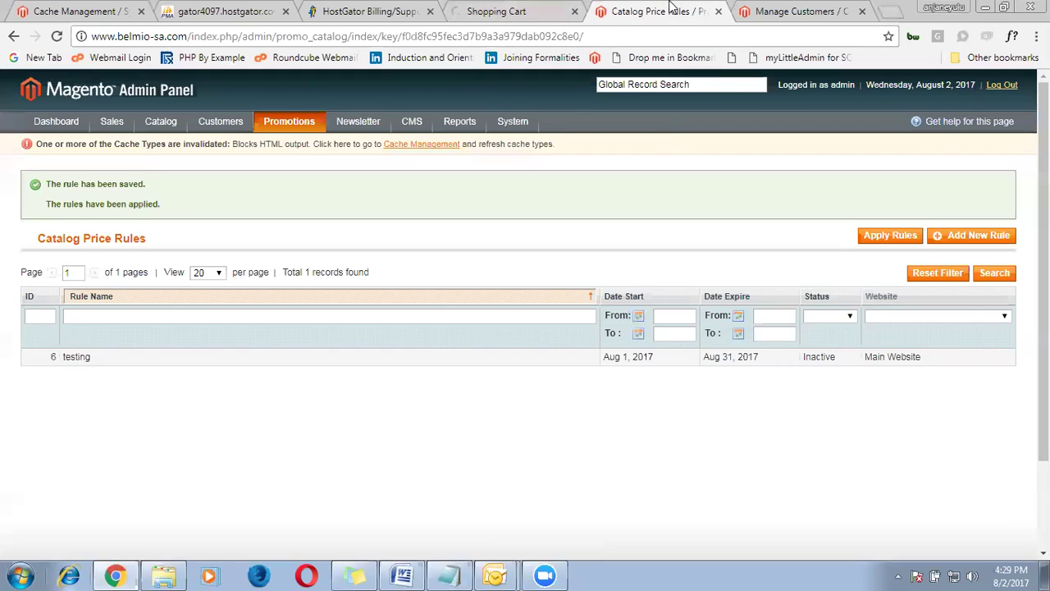
left_click(174, 366)
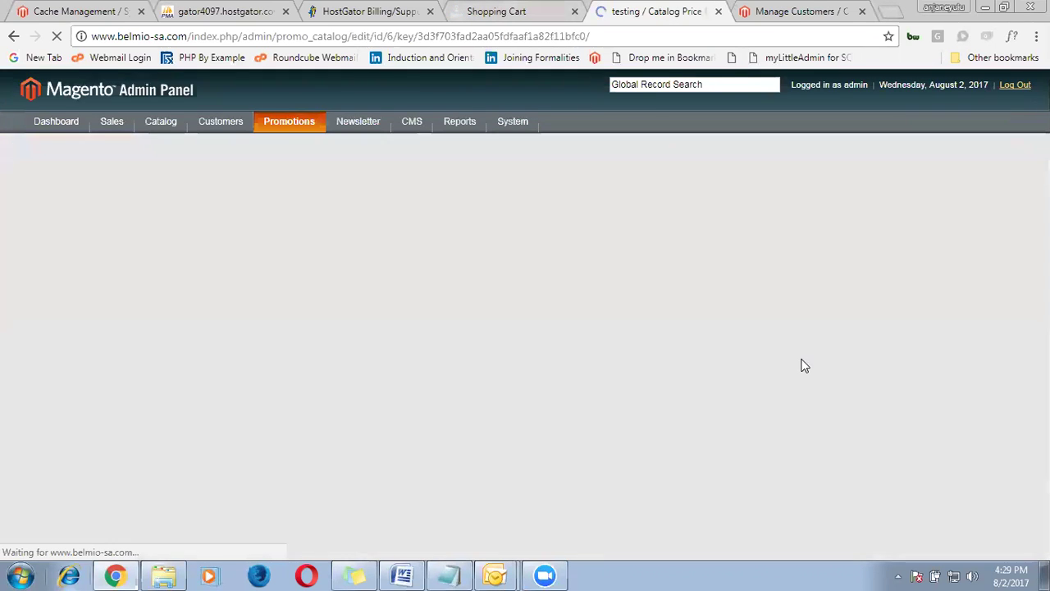
scroll(254, 281, "down", 1)
scroll(429, 249, "down", 2)
scroll(425, 279, "up", 3)
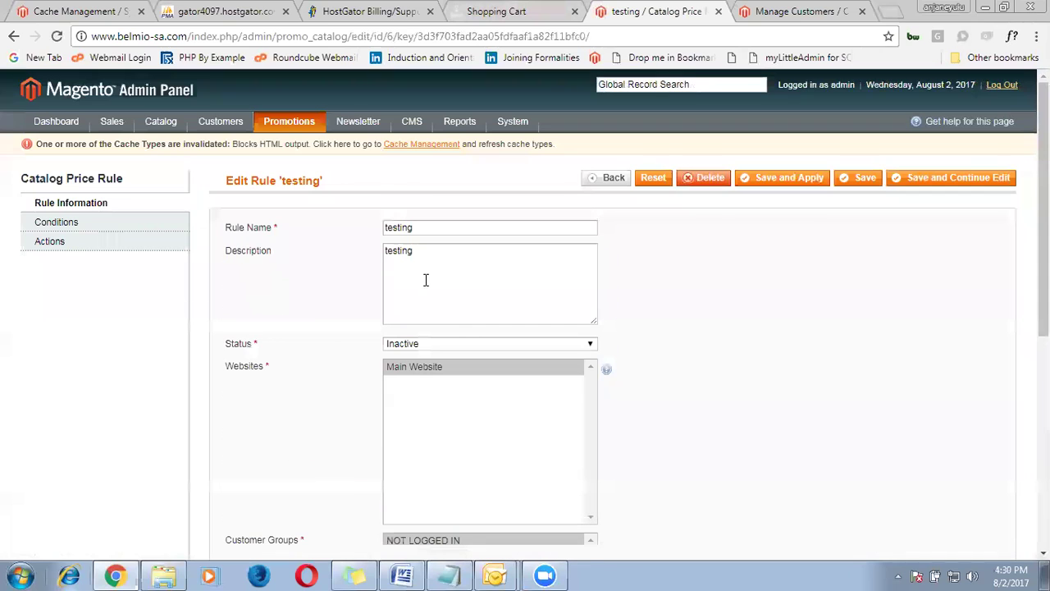
left_click(453, 344)
left_click(420, 354)
key("alt+Left")
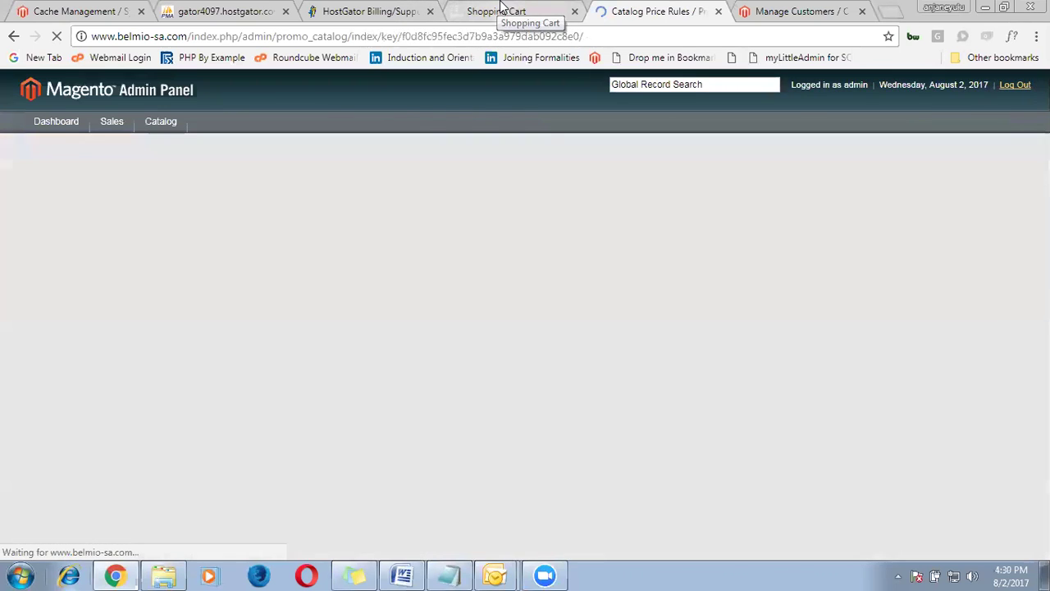
- Reload the cart to confirm one Machine at SAR90.00, then reopen the testing rule
left_click(502, 10)
left_click(57, 36)
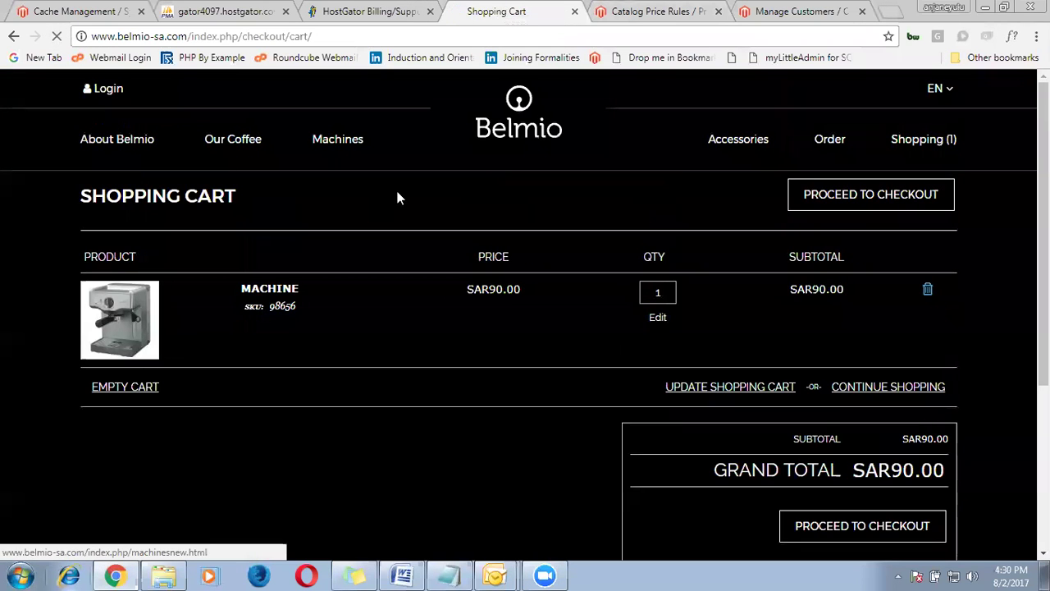
scroll(693, 308, "down", 1)
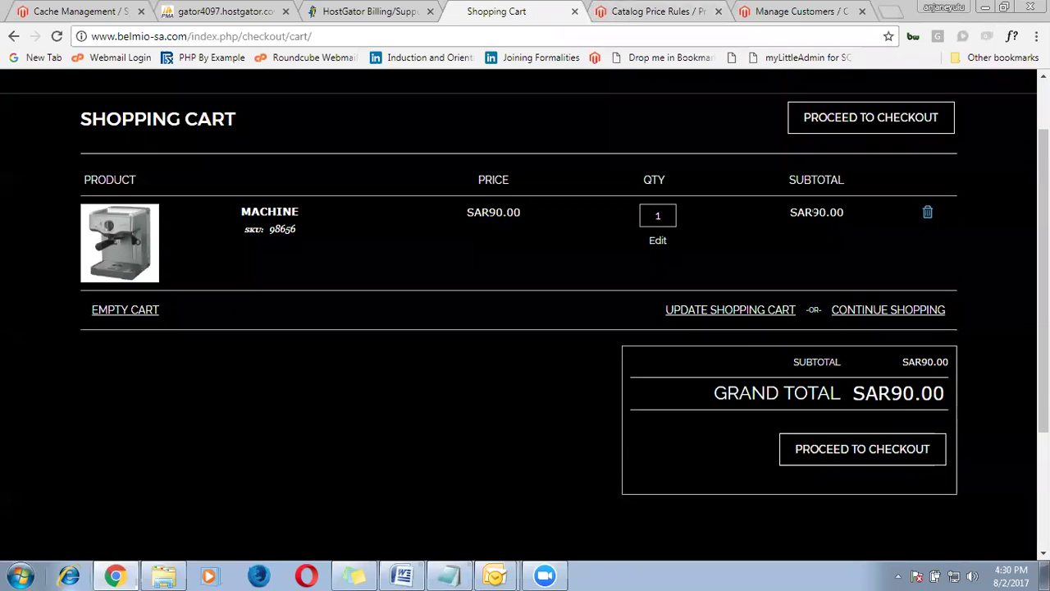
left_click_drag(812, 212, 841, 218)
left_click(615, 14)
left_click(143, 361)
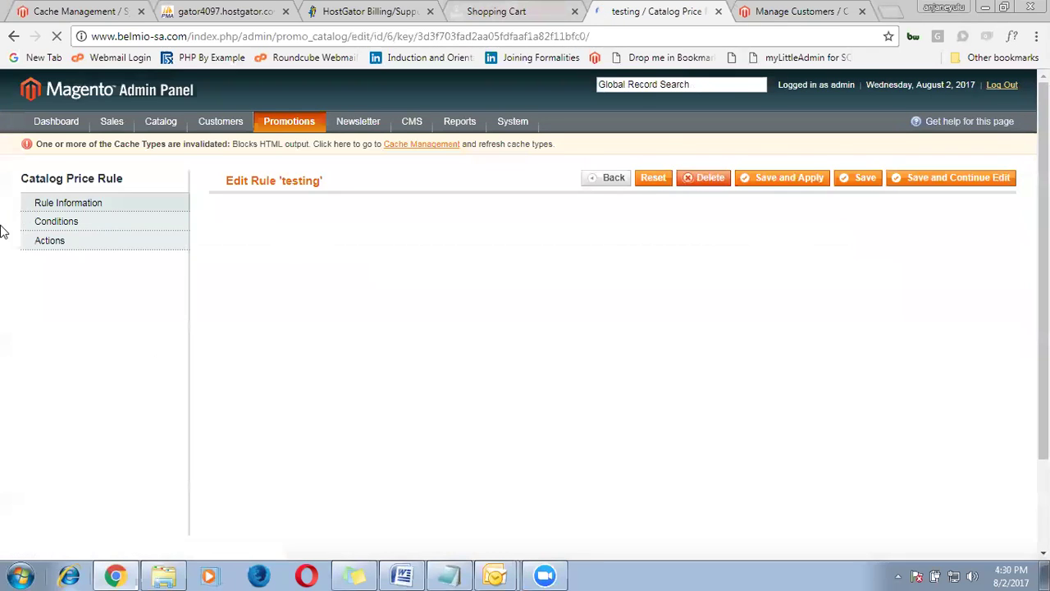
left_click(62, 242)
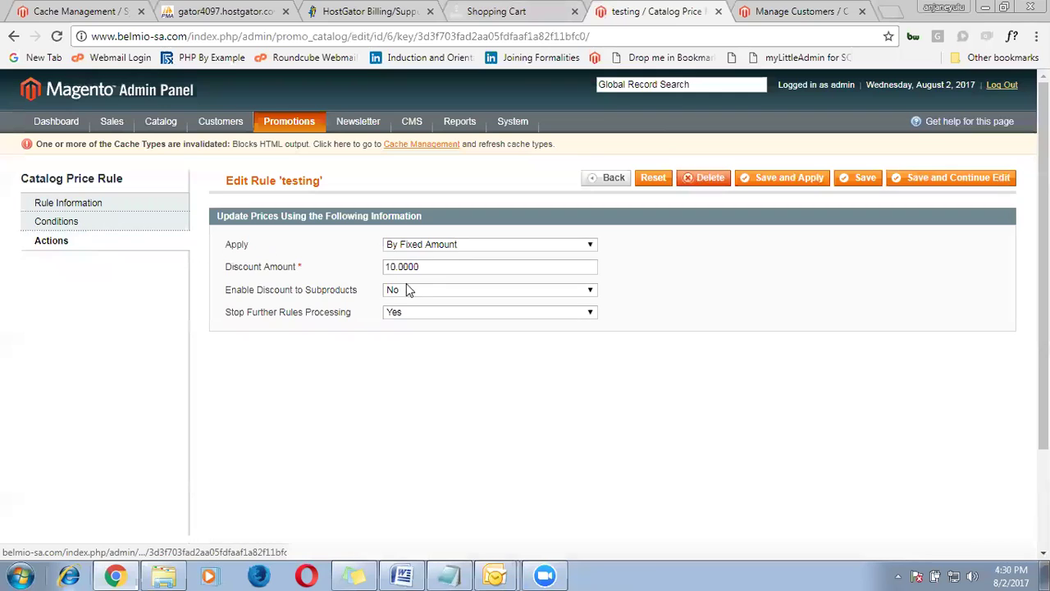
left_click(324, 273)
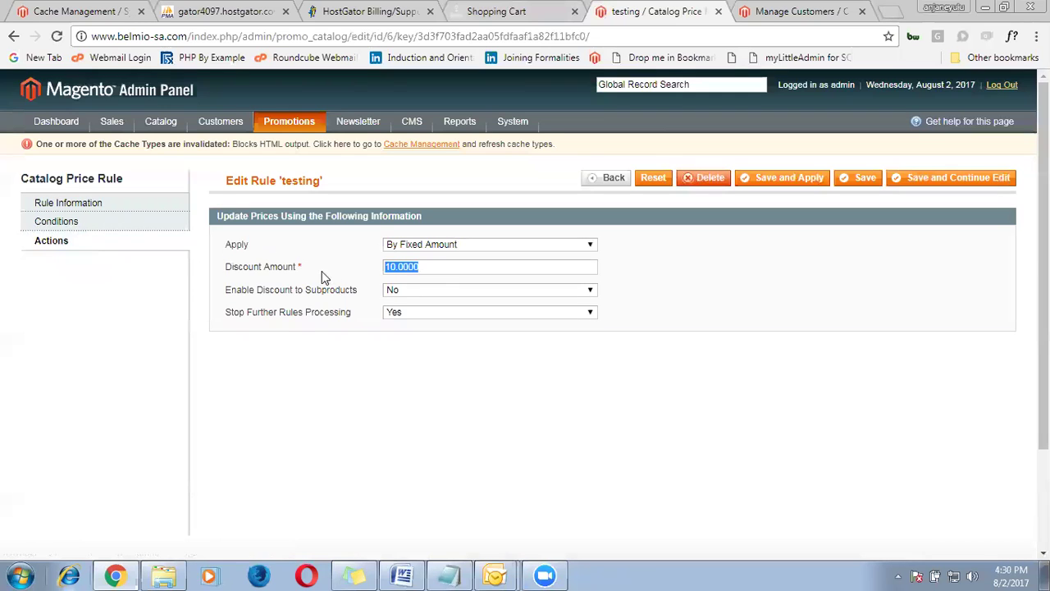
left_click(422, 267)
left_click(494, 16)
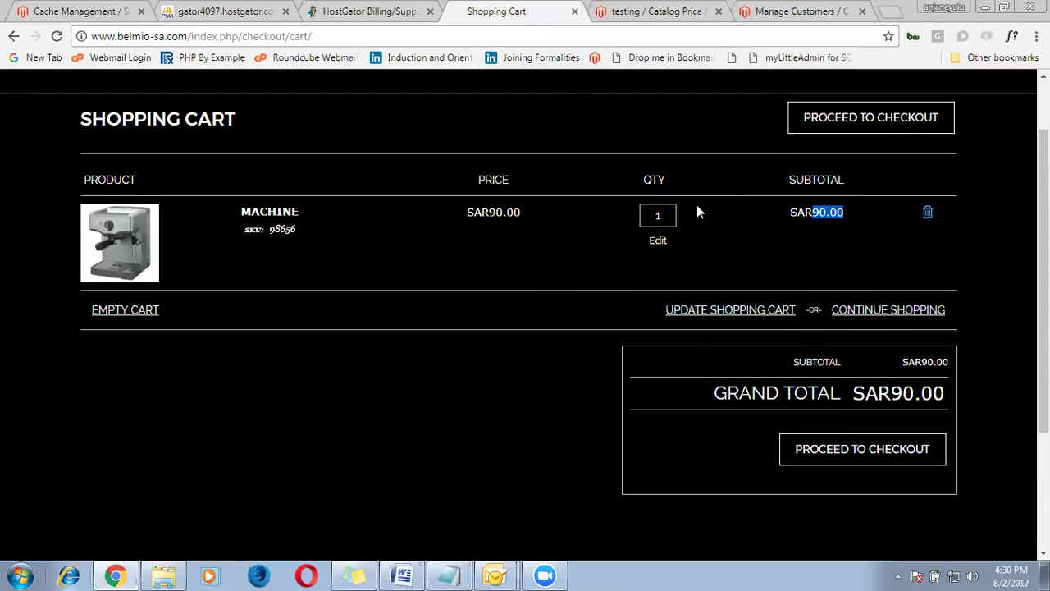
double_click(848, 216)
left_click(850, 220)
left_click(636, 15)
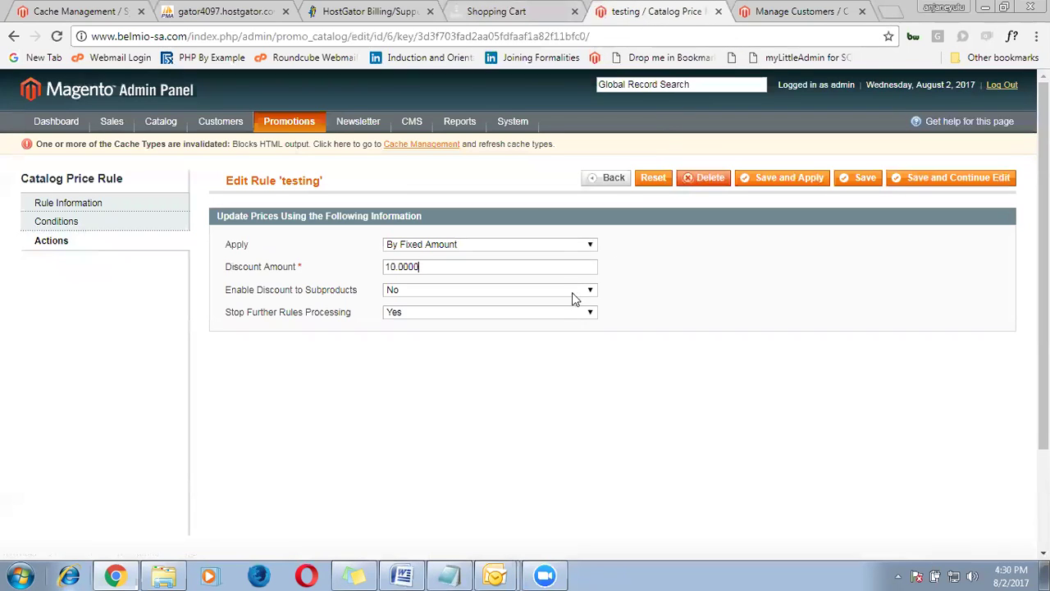
left_click(383, 265)
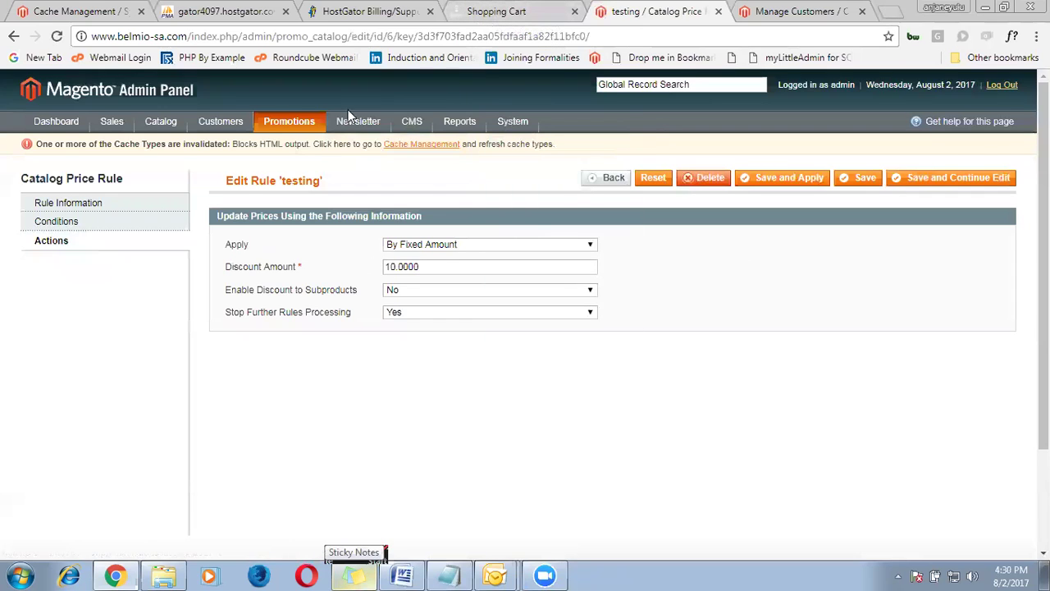
mouse_move(290, 131)
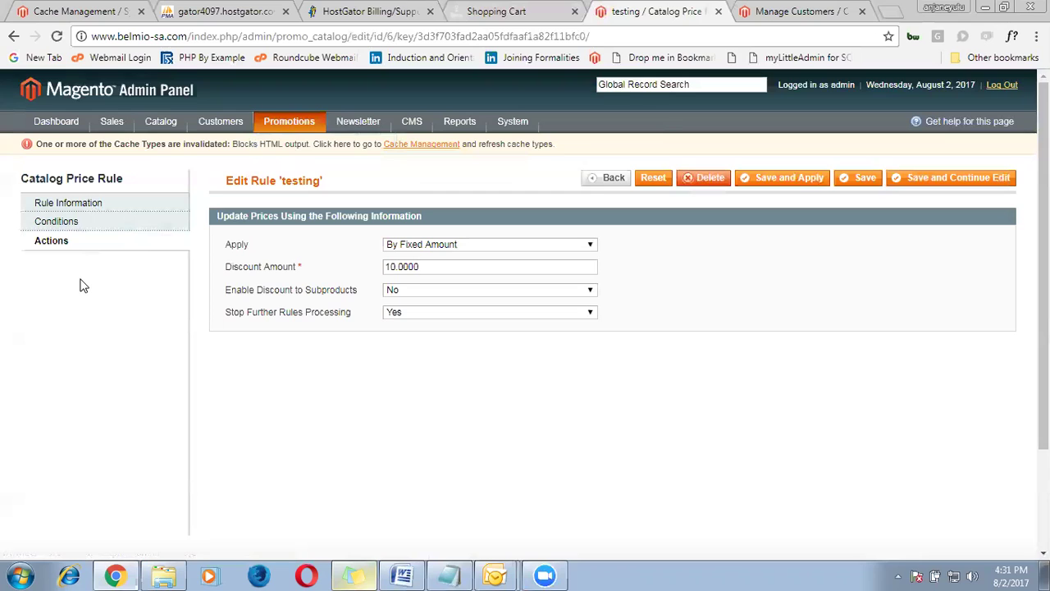
- Show the rule's conditions, check the comparison operators, and delete the Category is 4 condition
left_click(71, 223)
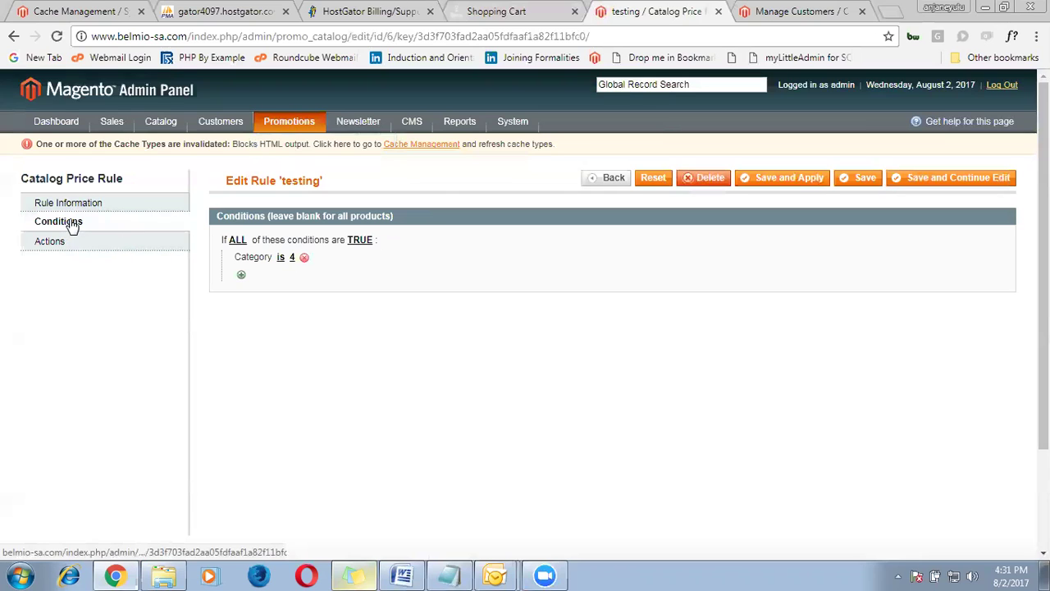
left_click(281, 259)
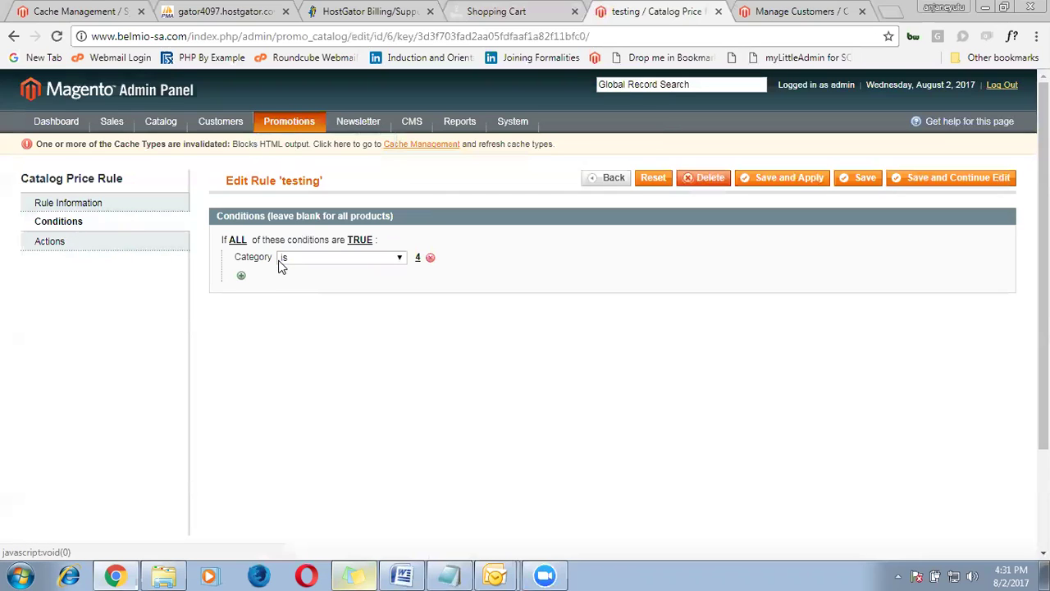
left_click(327, 258)
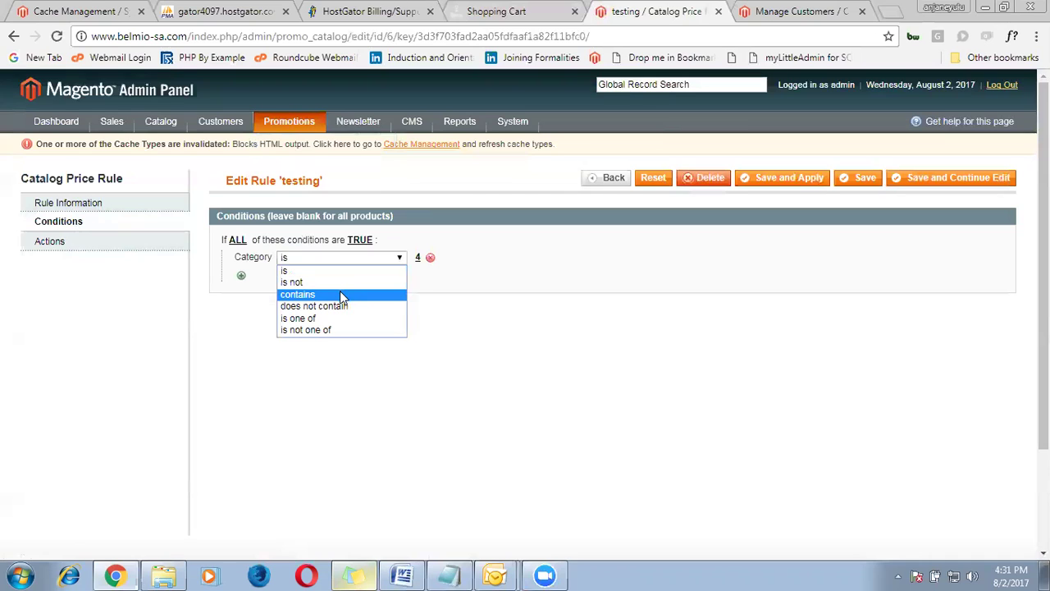
left_click(474, 278)
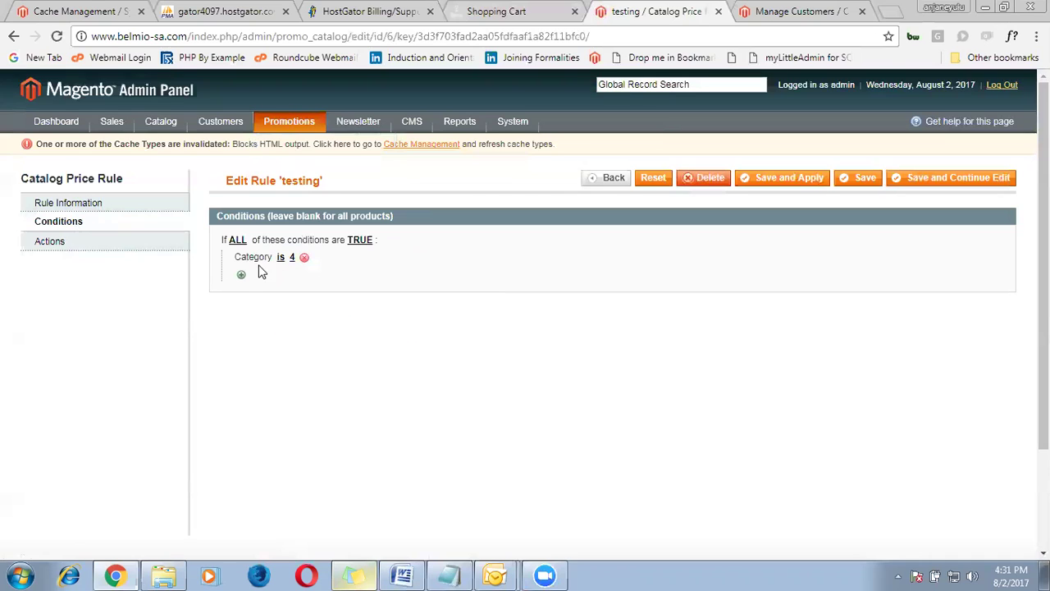
left_click(304, 258)
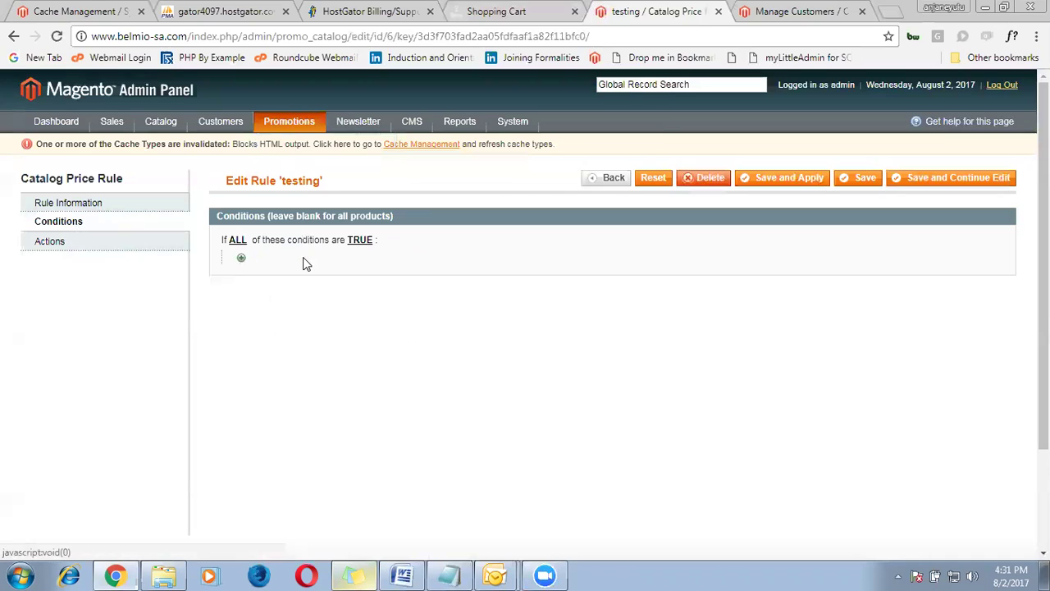
- Add a nested Conditions Combination, view its condition types, then remove it
left_click(243, 260)
left_click(250, 258)
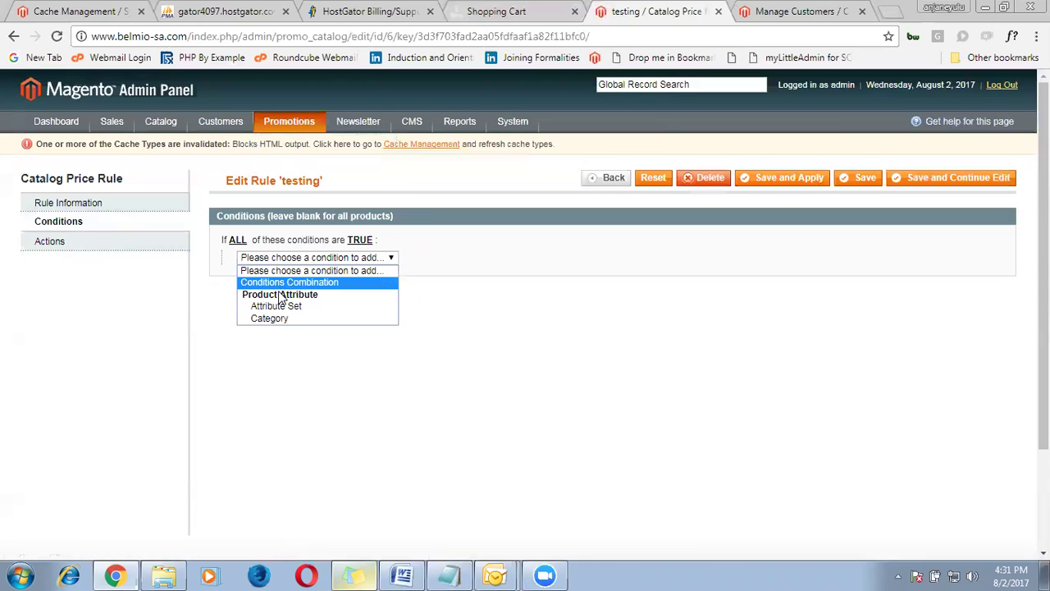
left_click(299, 283)
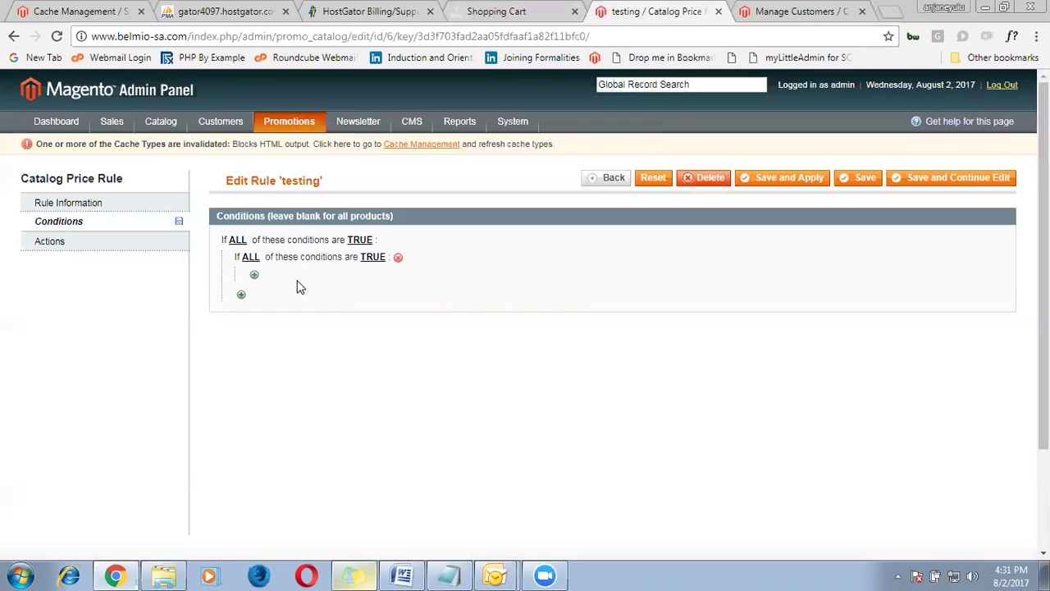
left_click(256, 278)
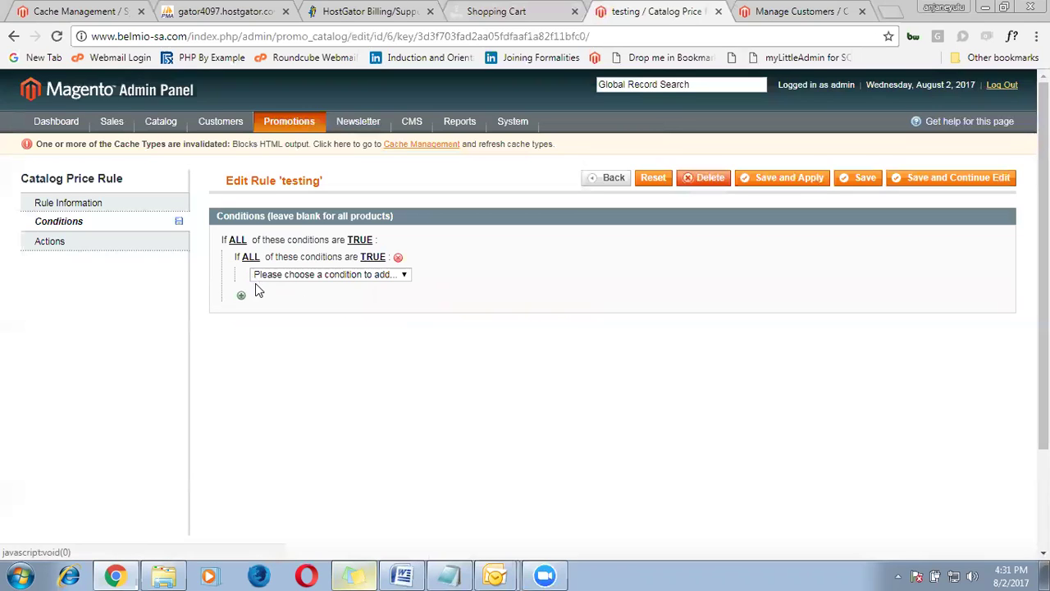
left_click(310, 276)
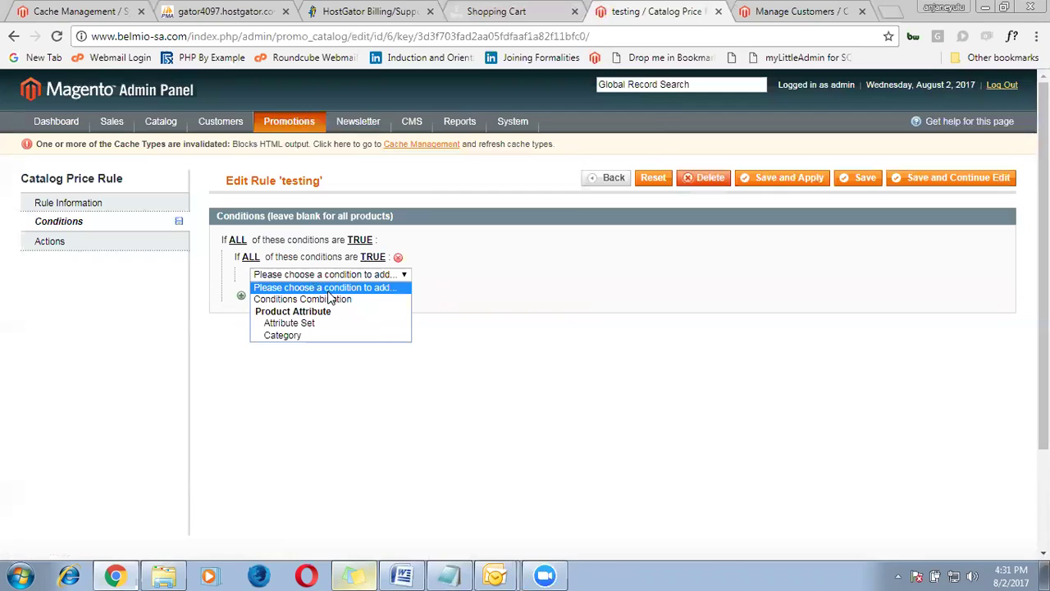
left_click(398, 258)
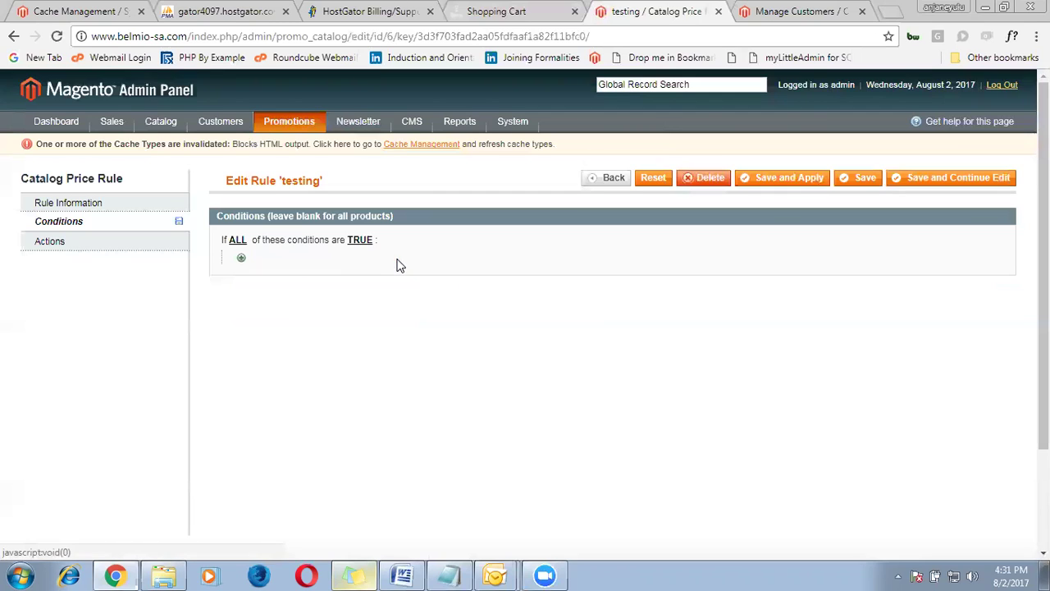
- Add a top-level Attribute Set condition, leaving its comparison operator unchanged
left_click(241, 259)
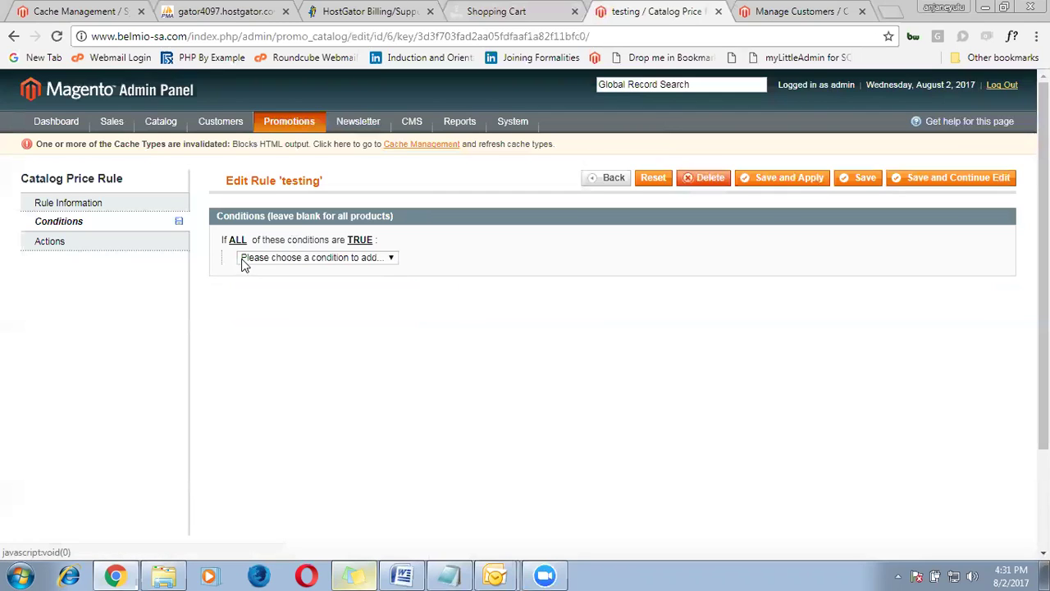
left_click(297, 259)
left_click(279, 308)
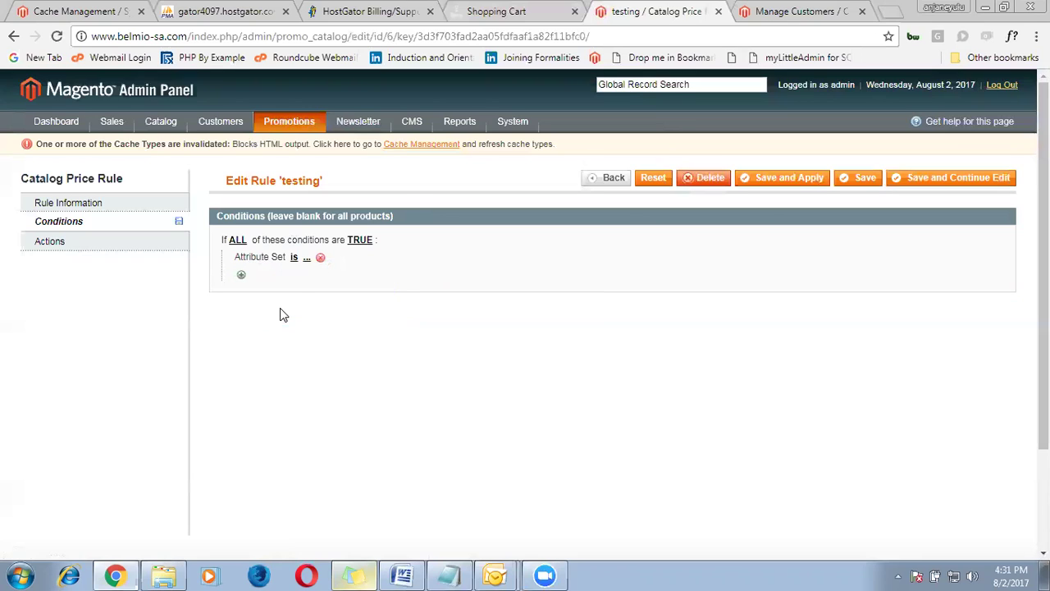
left_click(295, 258)
left_click(427, 259)
- Review the available attribute sets and keep Accessories as the condition value
left_click(308, 260)
left_click(357, 258)
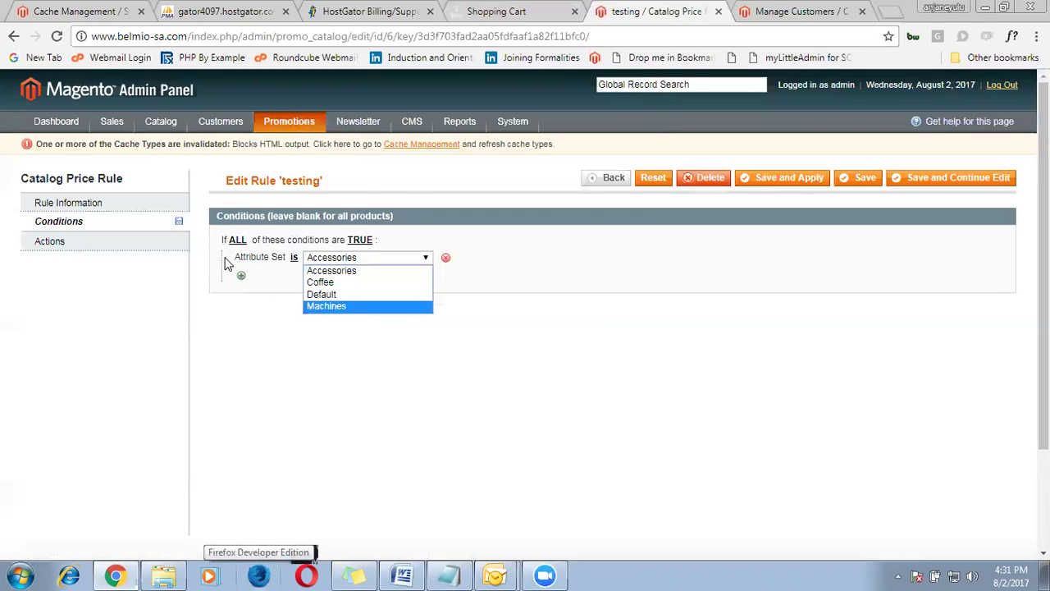
mouse_move(270, 123)
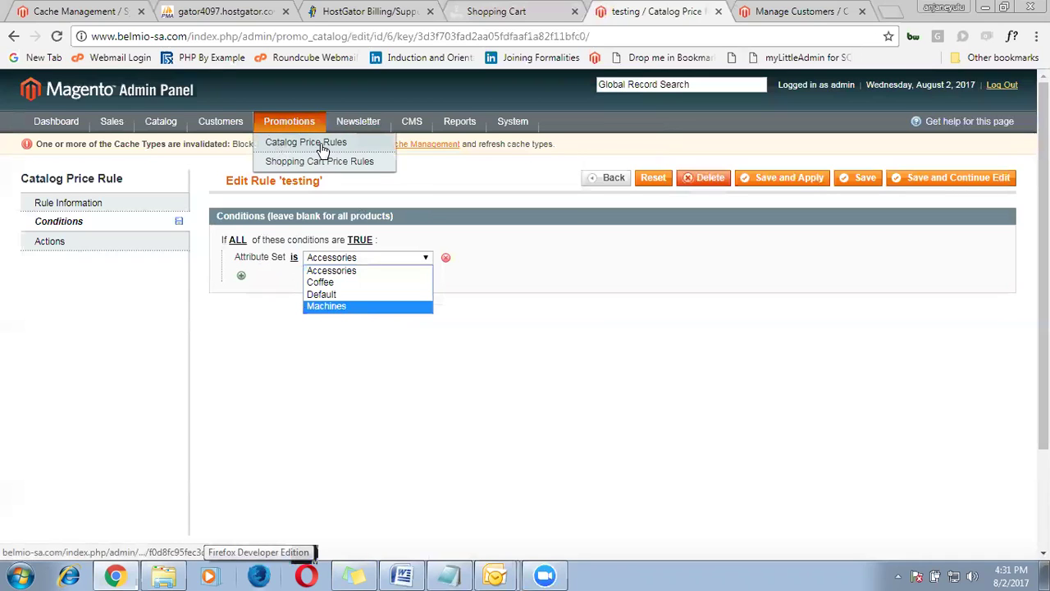
mouse_move(162, 118)
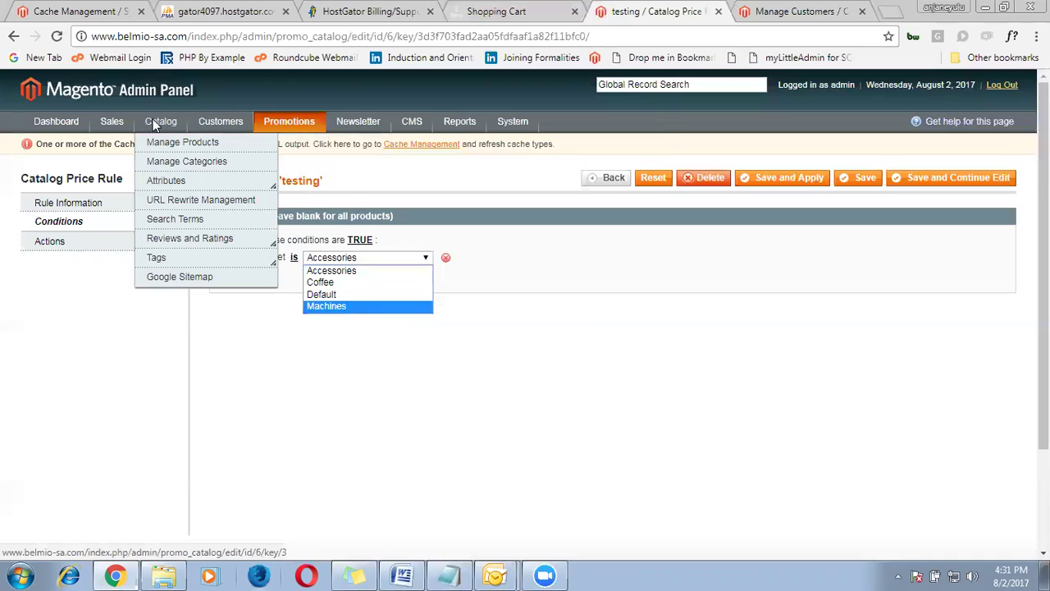
mouse_move(308, 123)
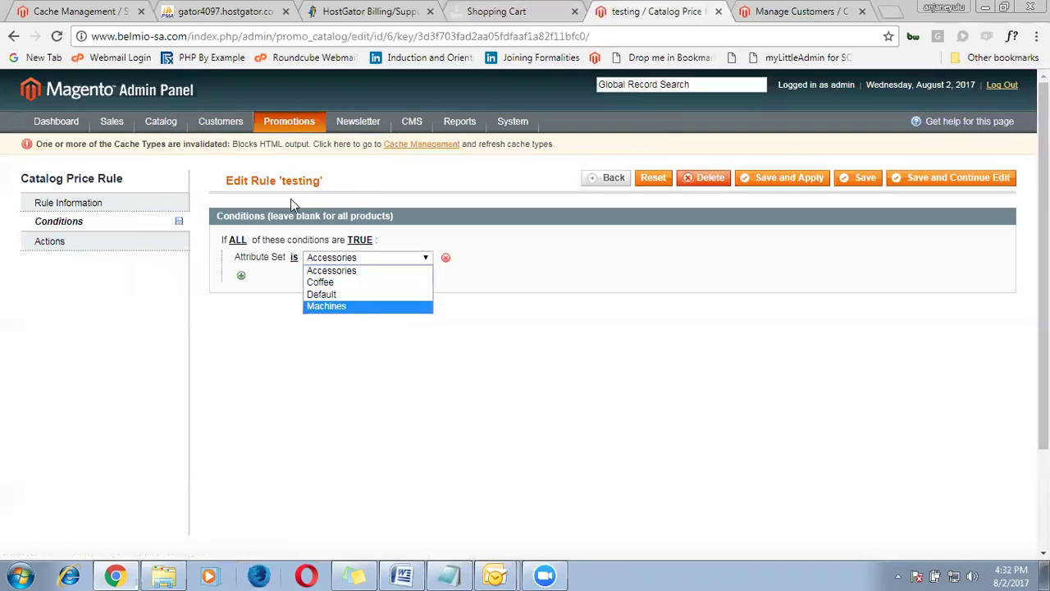
left_click(459, 162)
- Enable all cache types in Cache Management, then return to the price rules area
left_click(440, 146)
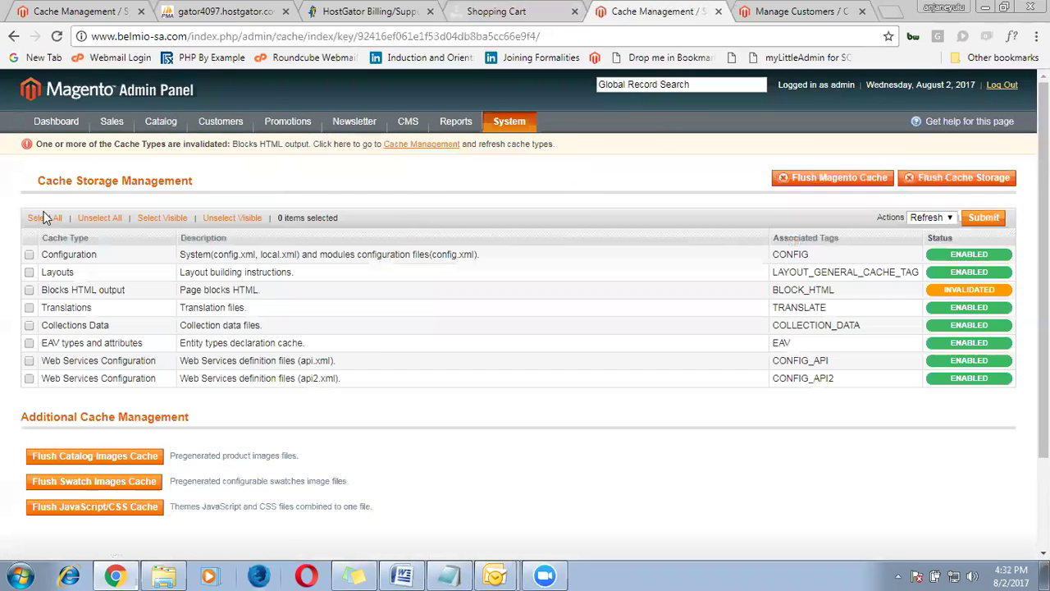
left_click(50, 218)
left_click(951, 218)
left_click(924, 242)
left_click(984, 217)
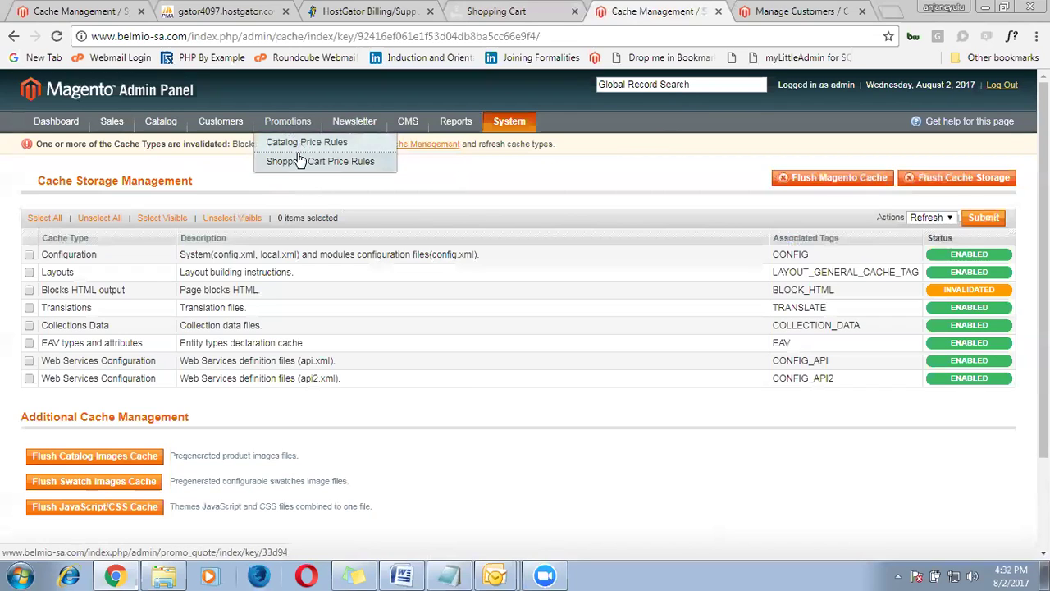
left_click(275, 163)
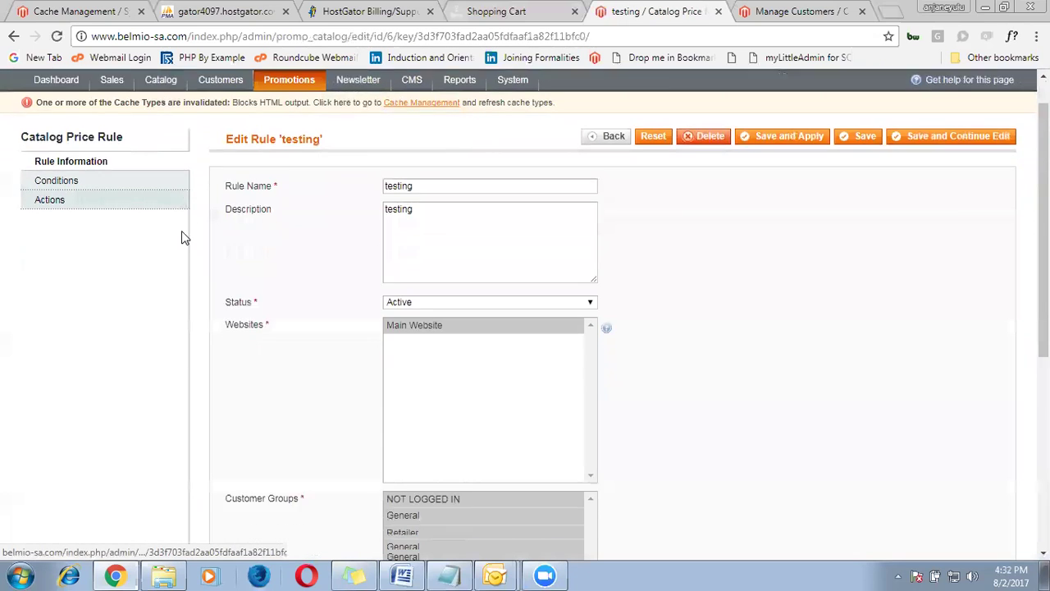
- Show the rule's conditions, add and remove an Attribute Set condition, leaving Category is 4
scroll(184, 237, "down", 5)
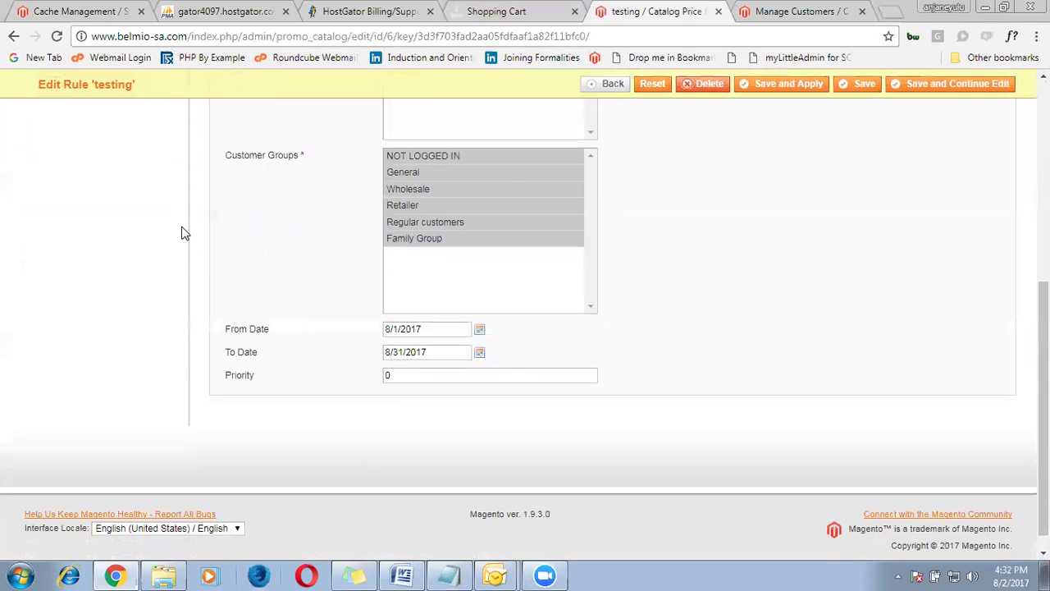
scroll(184, 234, "up", 8)
left_click(64, 223)
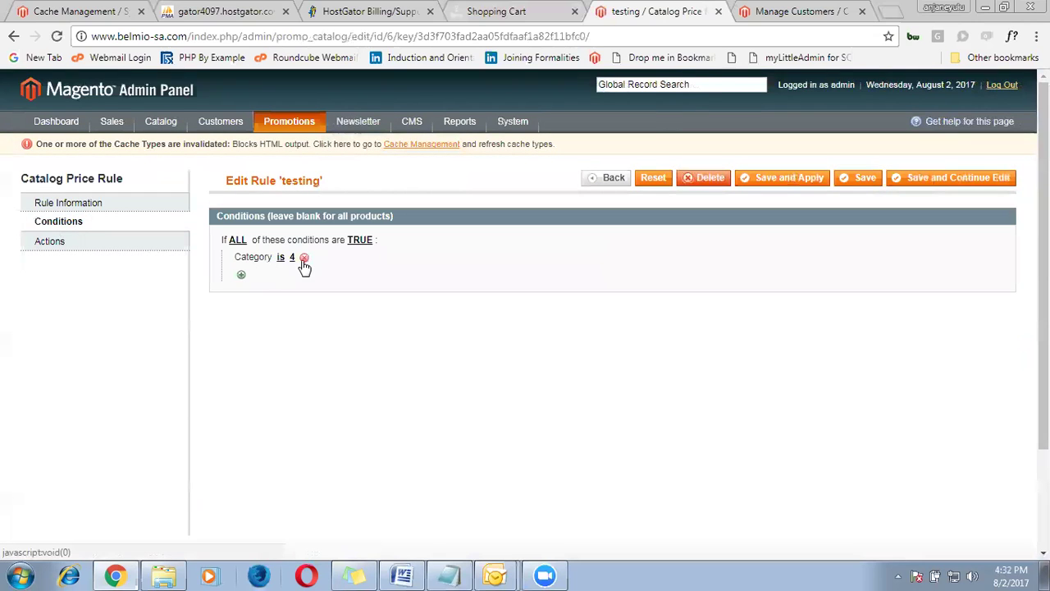
left_click(242, 275)
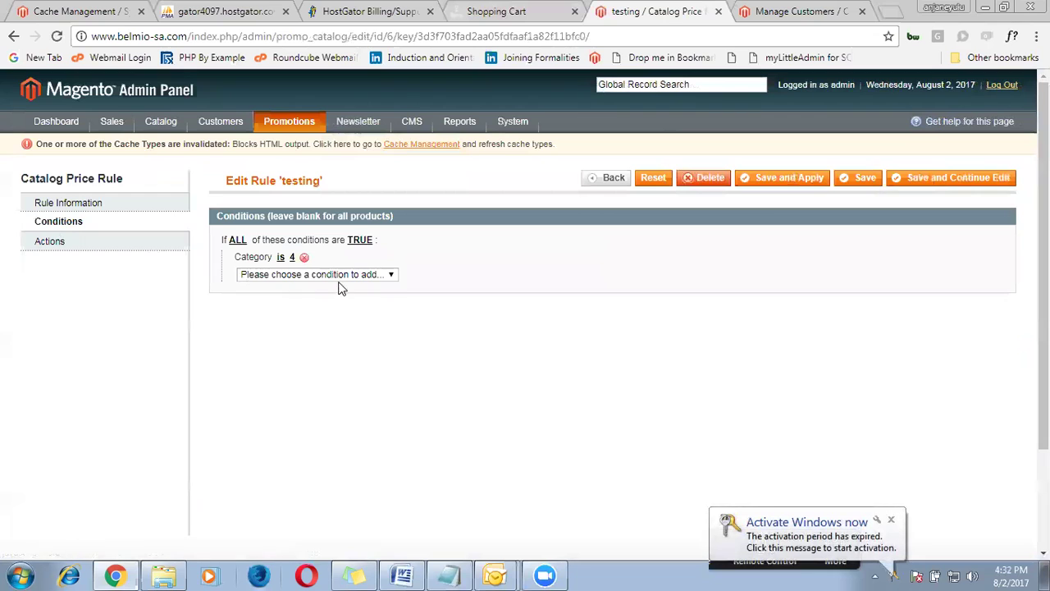
left_click(341, 277)
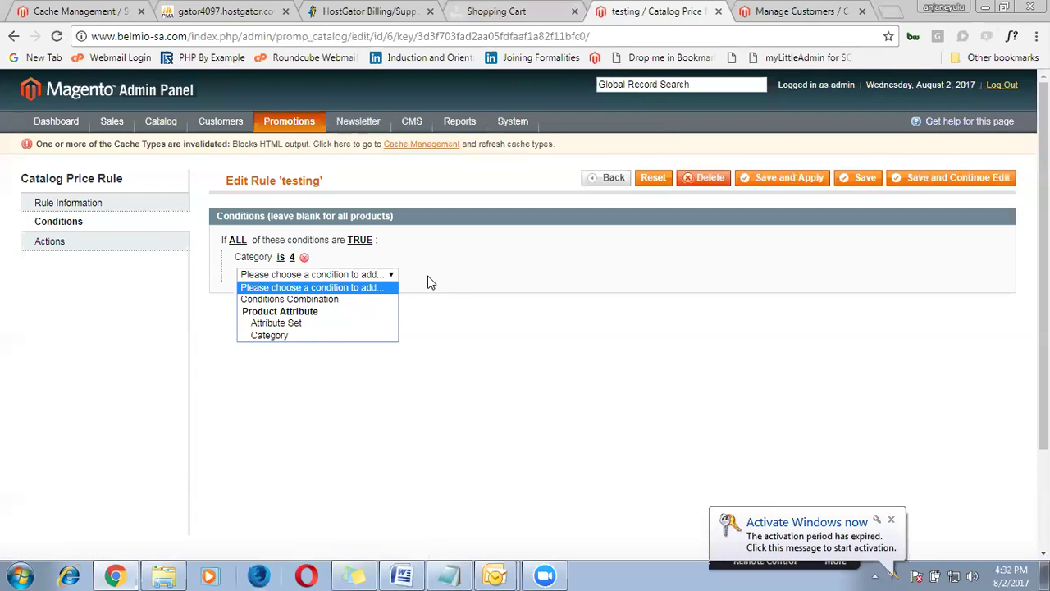
left_click(320, 324)
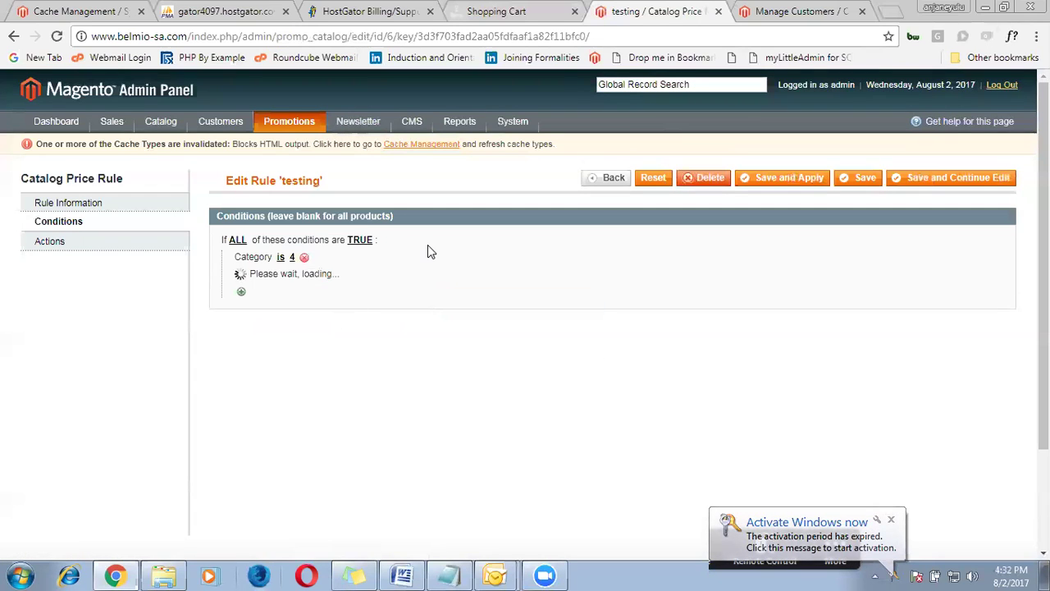
left_click(319, 275)
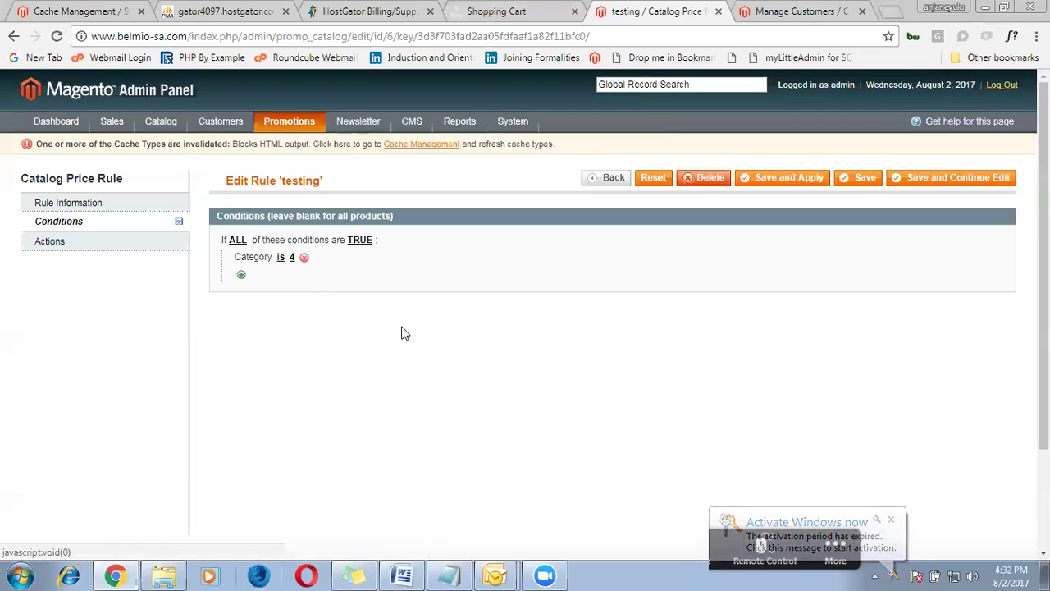
left_click(891, 520)
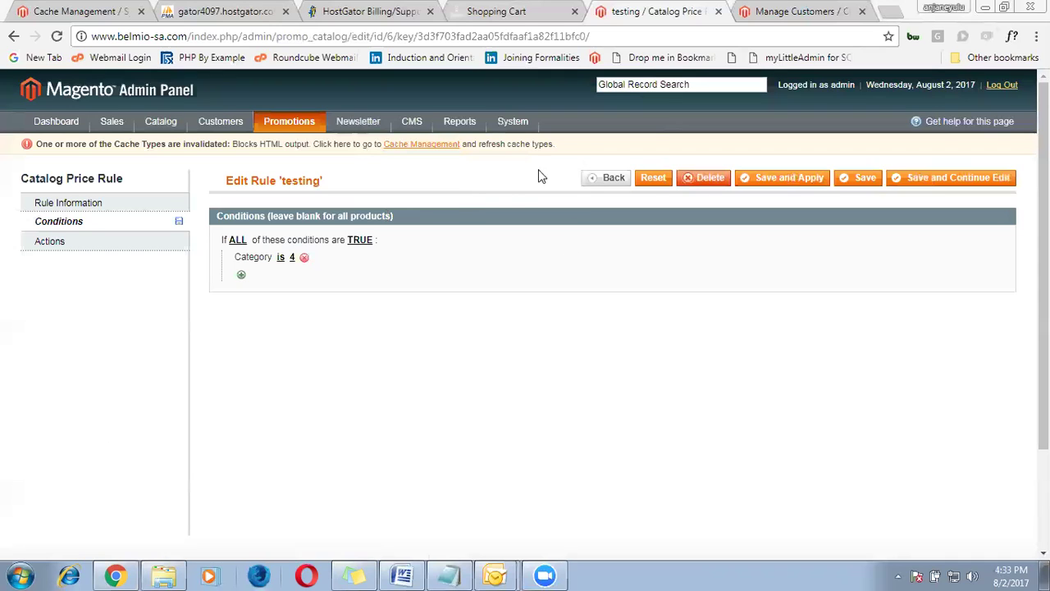
- Go to Promotions > Shopping Cart Price Rules to list the existing cart rules
mouse_move(297, 123)
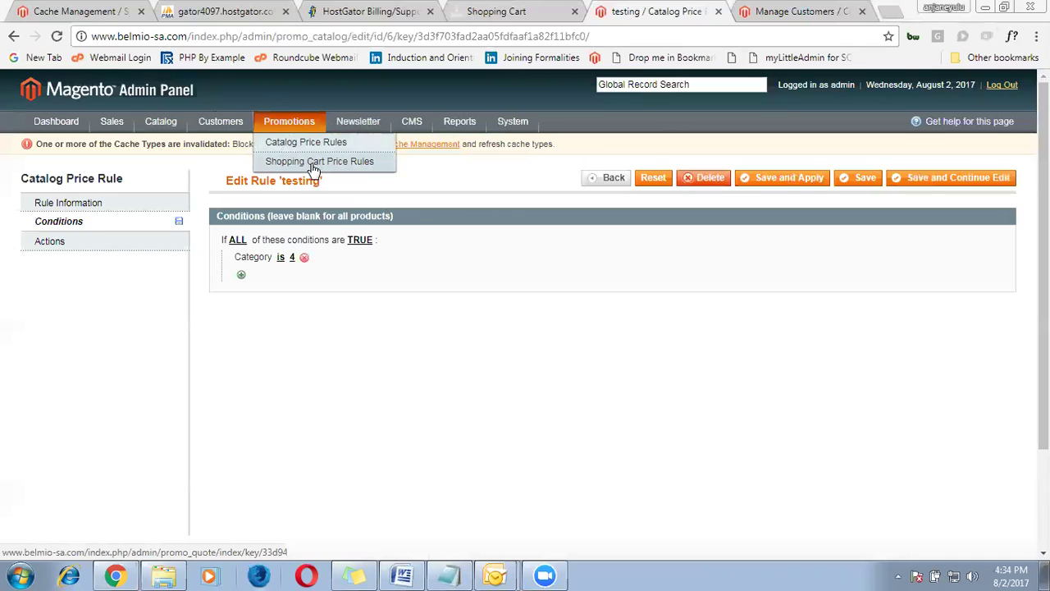
left_click(310, 163)
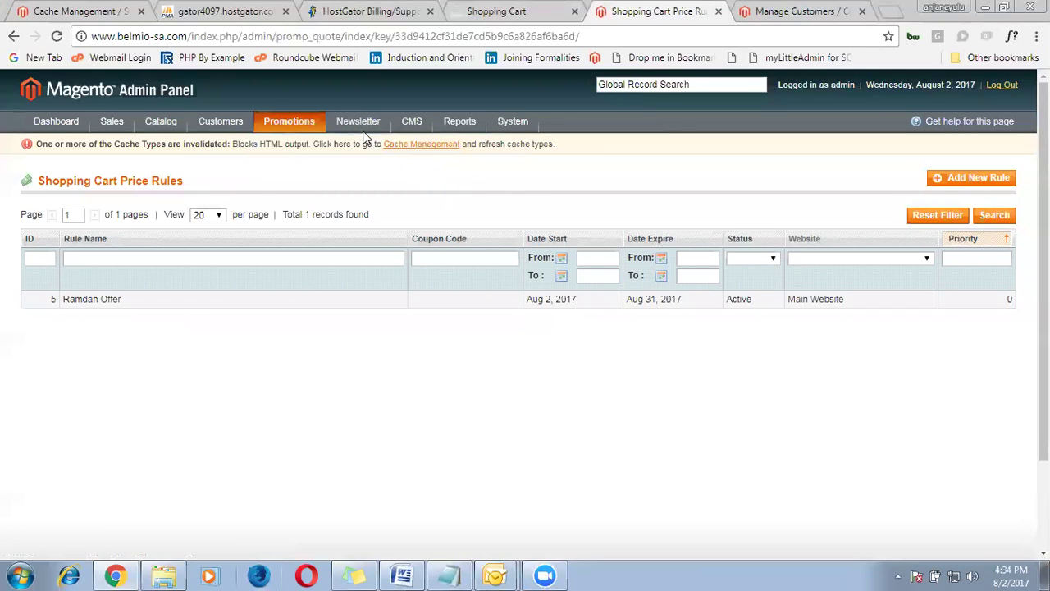
mouse_move(357, 123)
left_click(293, 161)
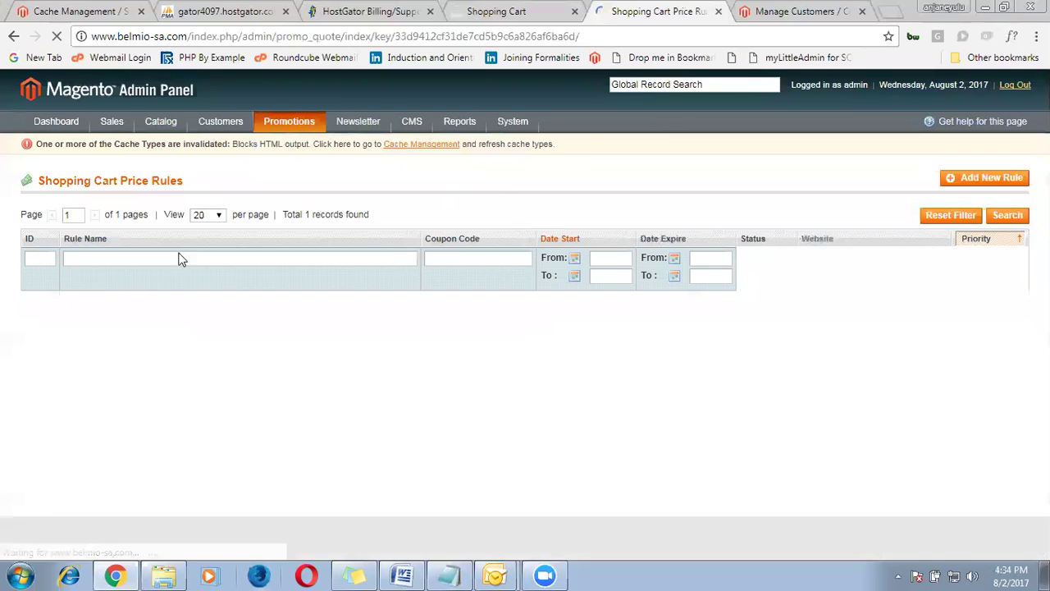
left_click(180, 300)
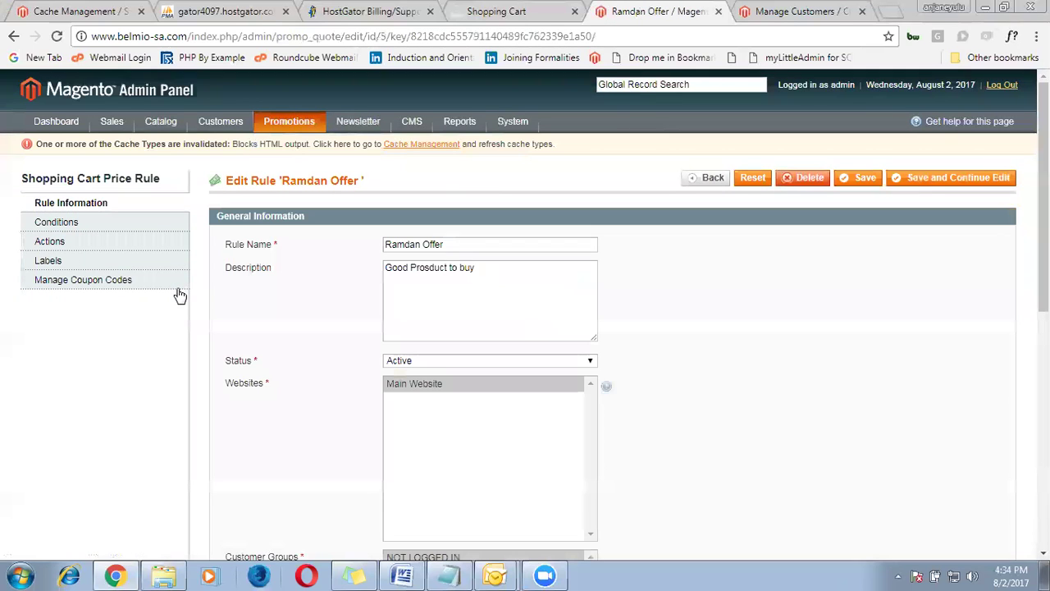
left_click(66, 223)
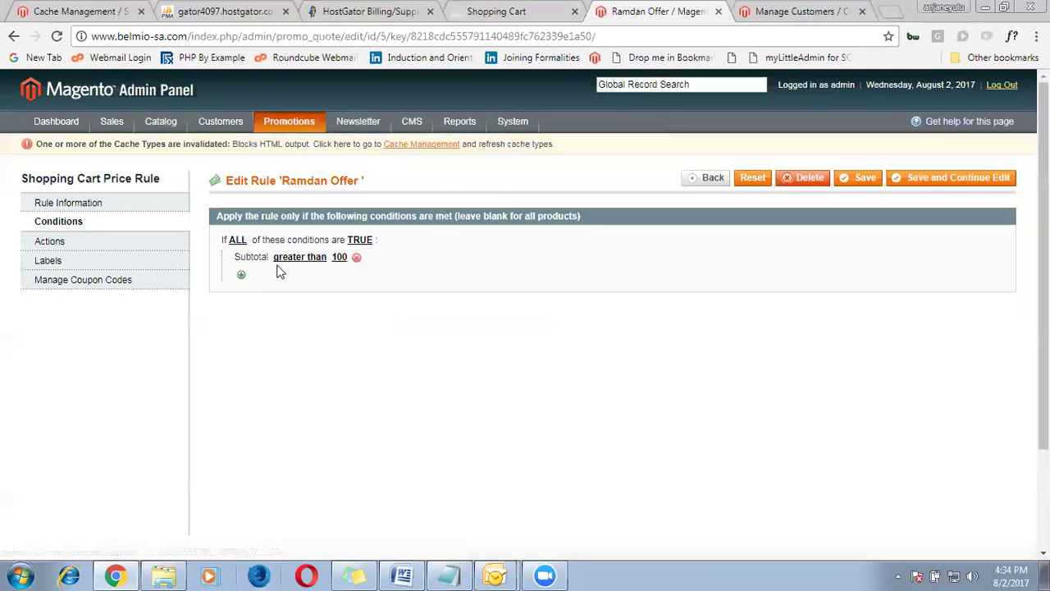
left_click(241, 275)
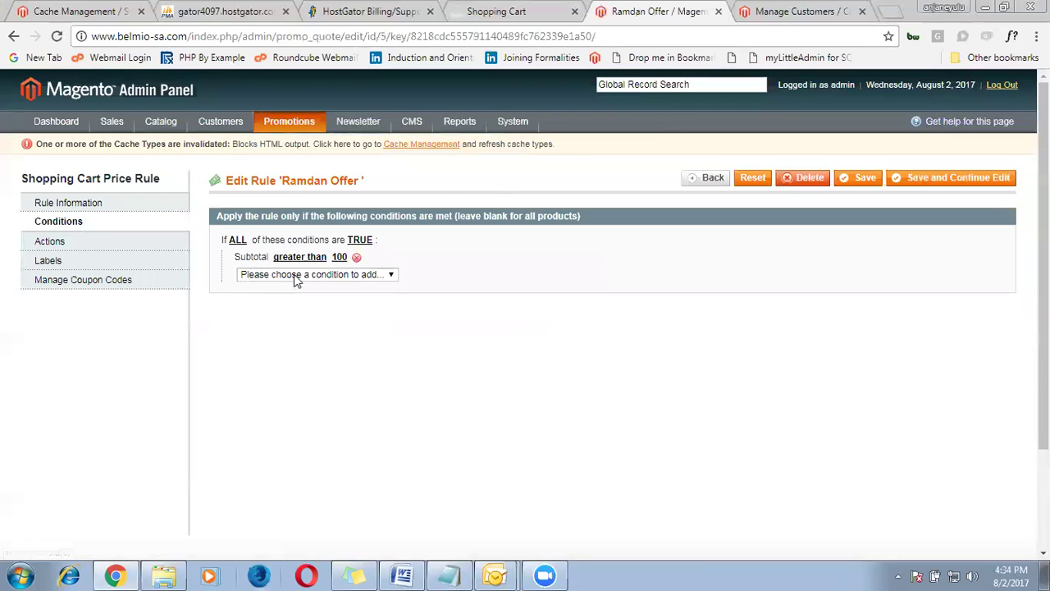
left_click(280, 278)
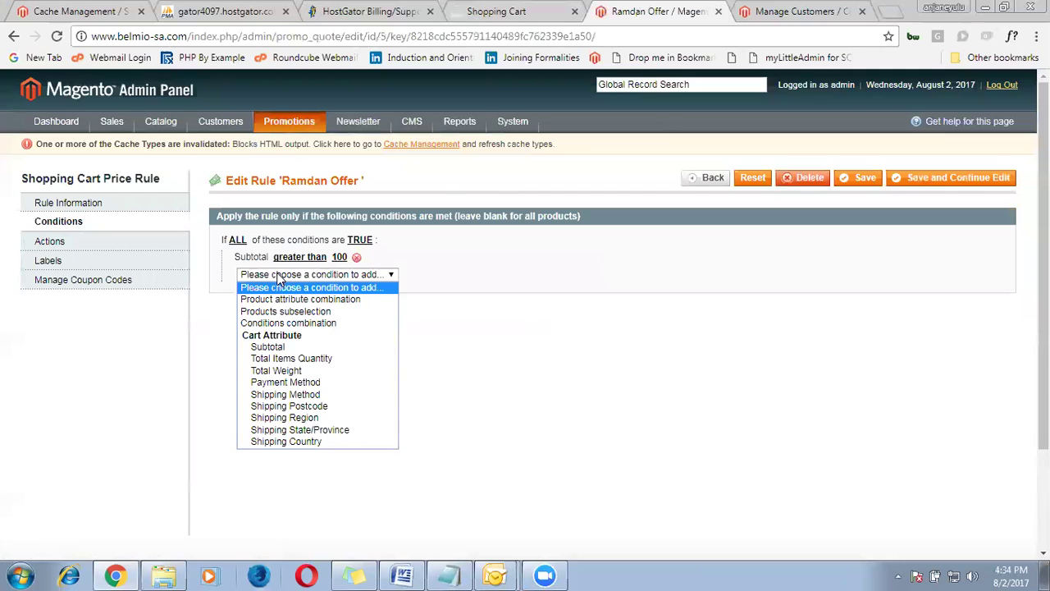
left_click(293, 143)
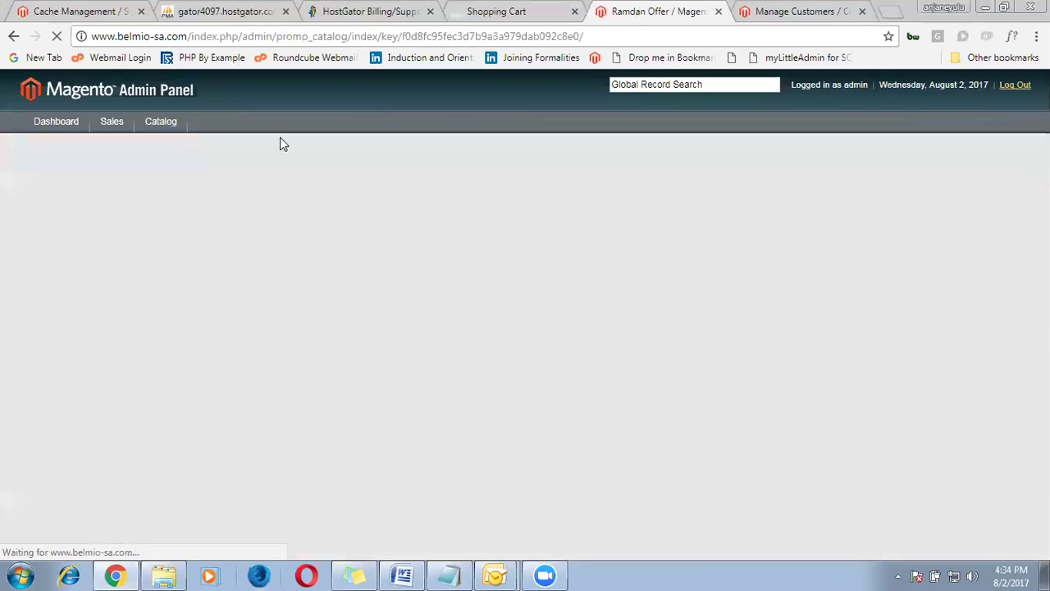
mouse_move(285, 123)
left_click(297, 162)
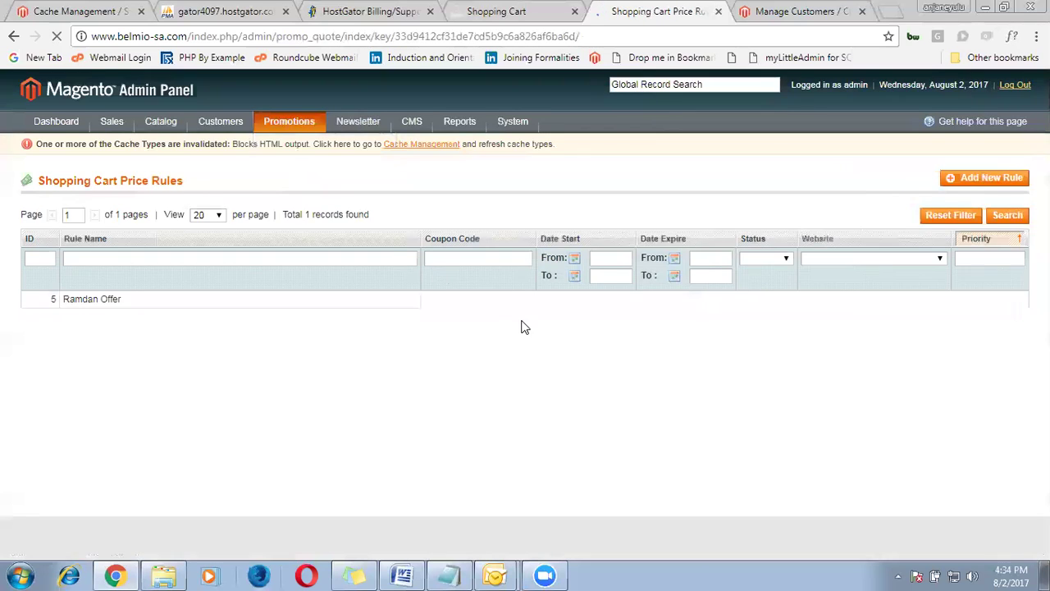
- Open a blank New Rule form from the Shopping Cart Price Rules grid
scroll(504, 287, "down", 2)
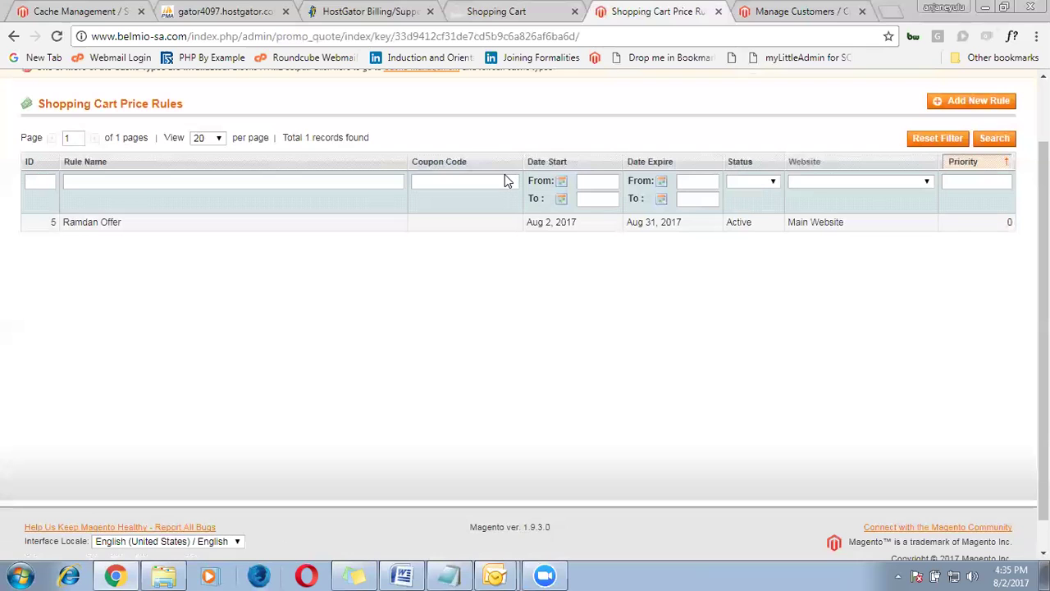
left_click(961, 114)
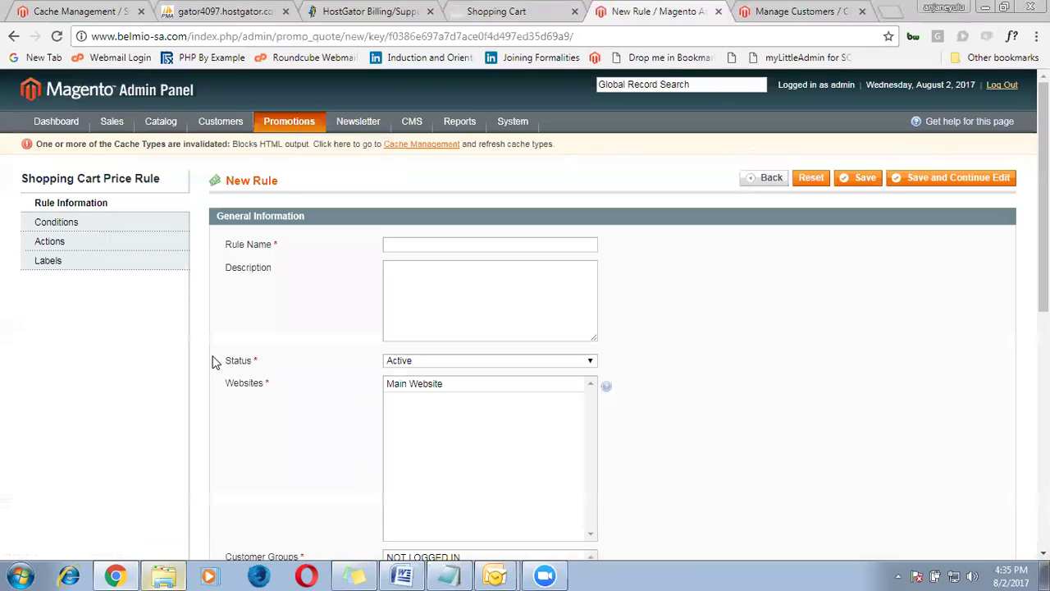
- Open Newsletter > Newsletter Templates, then switch to the storefront shopping cart tab
mouse_move(278, 123)
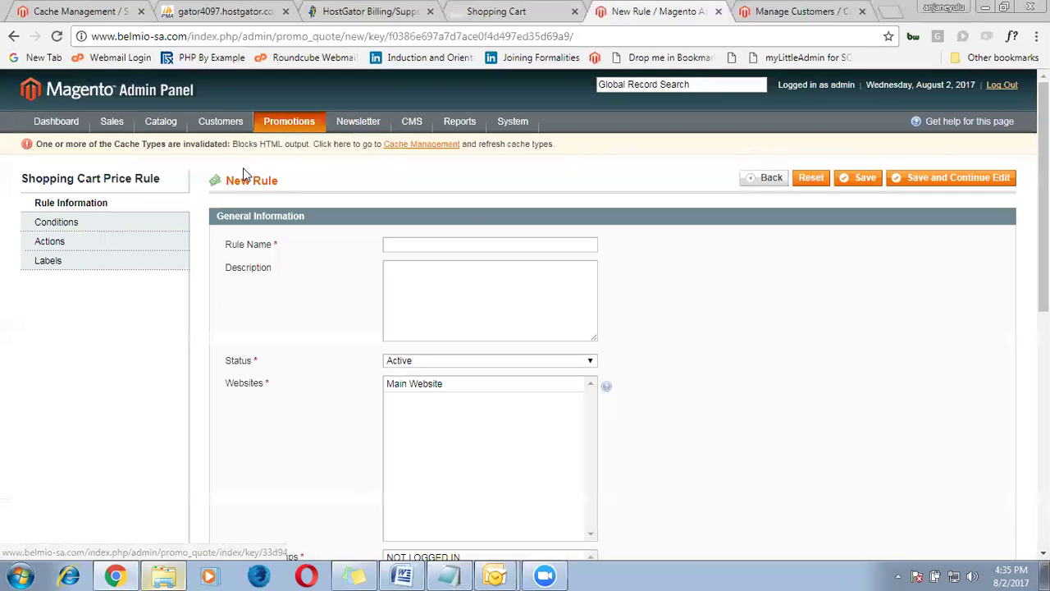
mouse_move(352, 128)
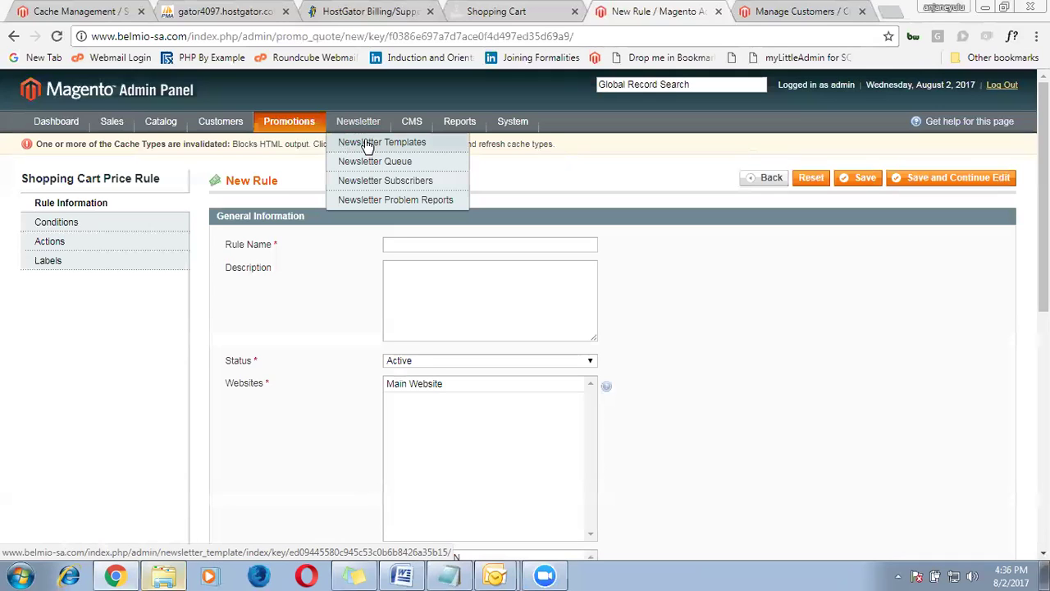
left_click(367, 144)
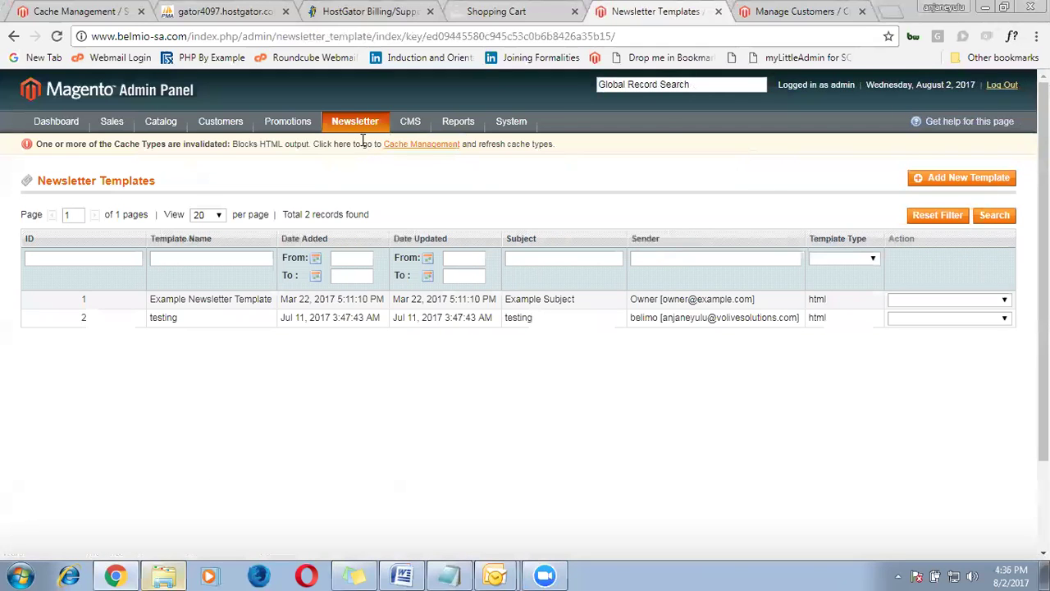
left_click(500, 12)
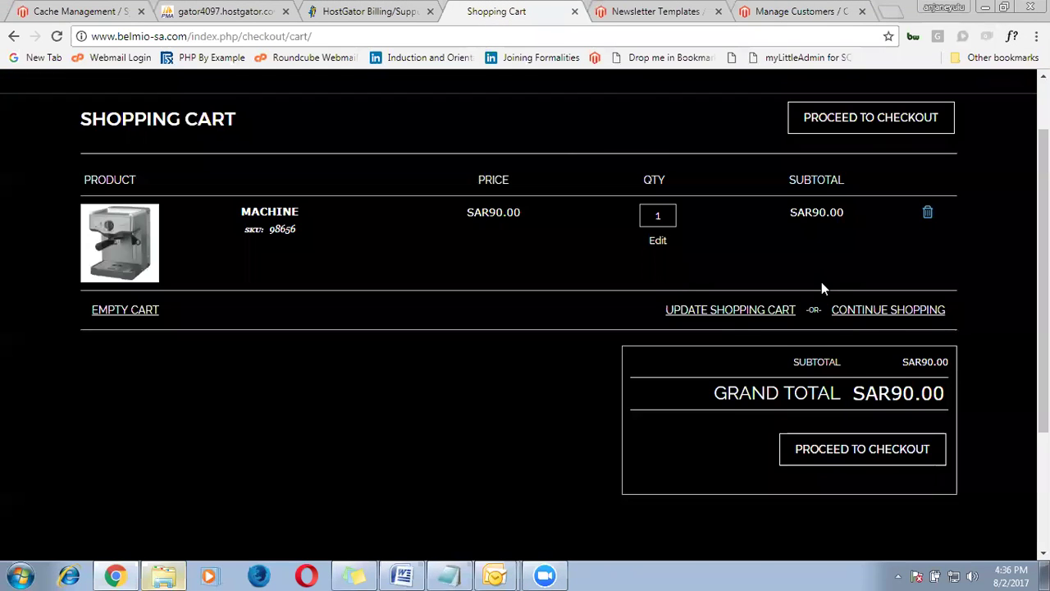
- Subscribe a guest e-mail via the storefront footer, then return to the admin Newsletter Templates tab
scroll(821, 281, "down", 3)
left_click(812, 411)
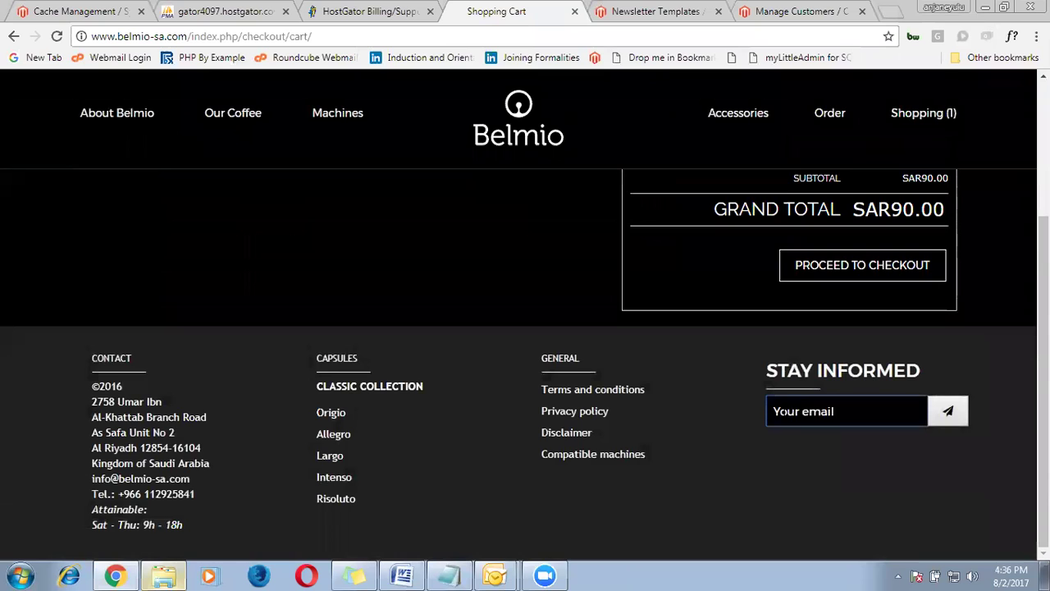
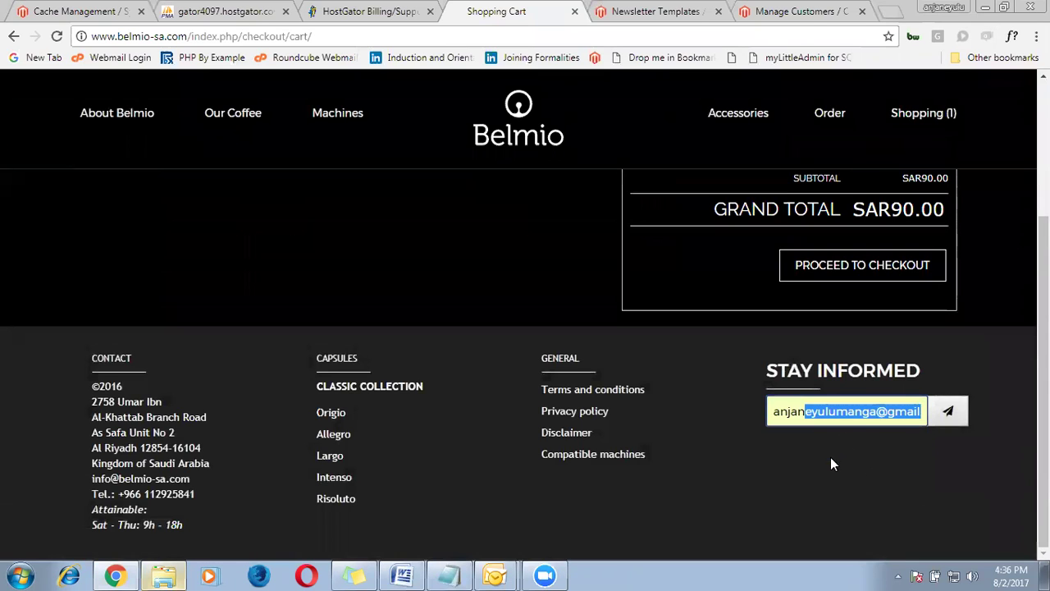
left_click(830, 455)
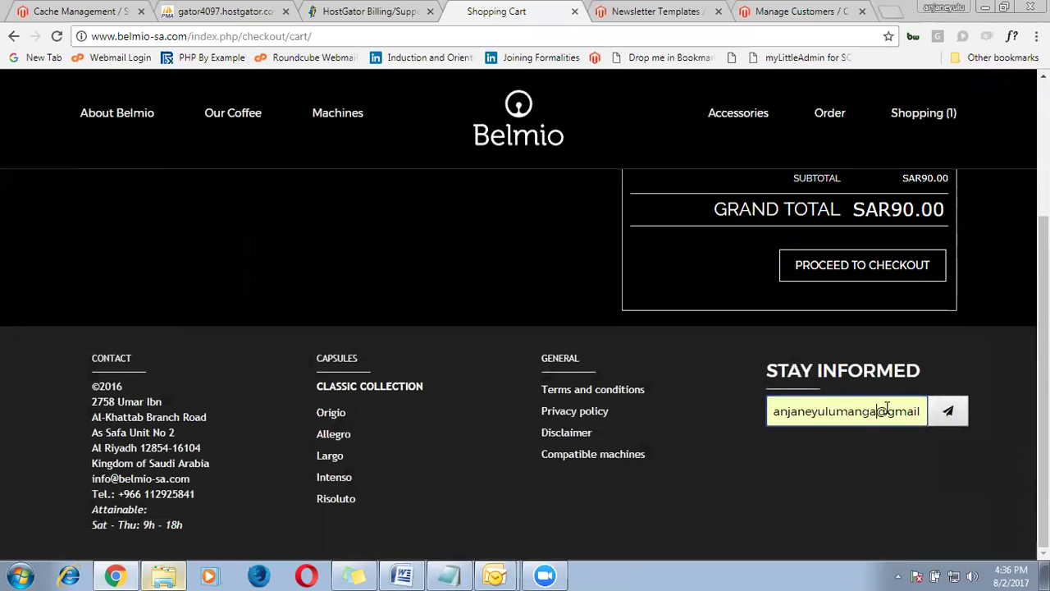
type("228")
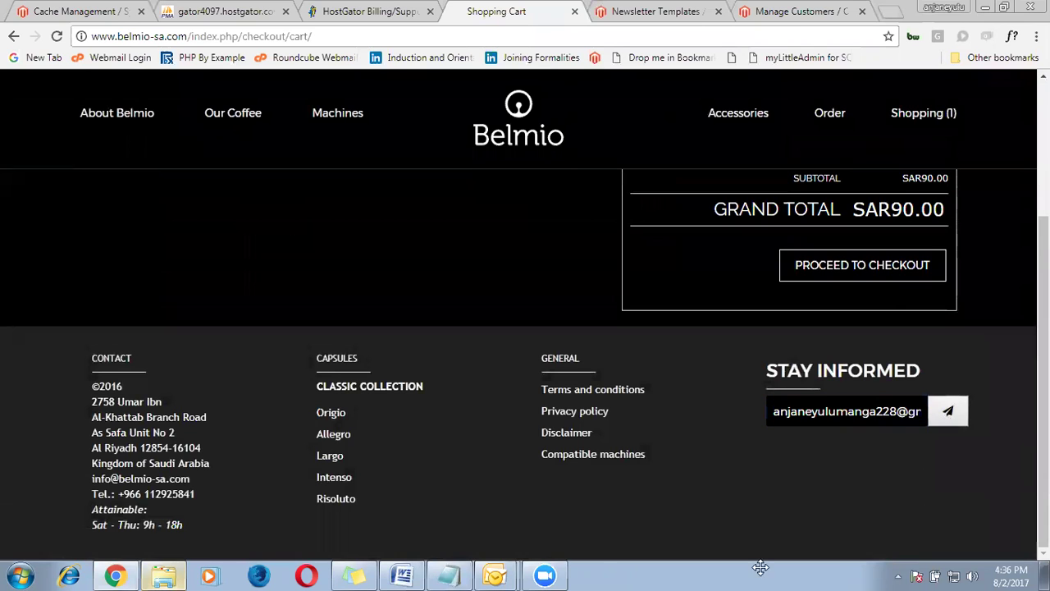
key("Return")
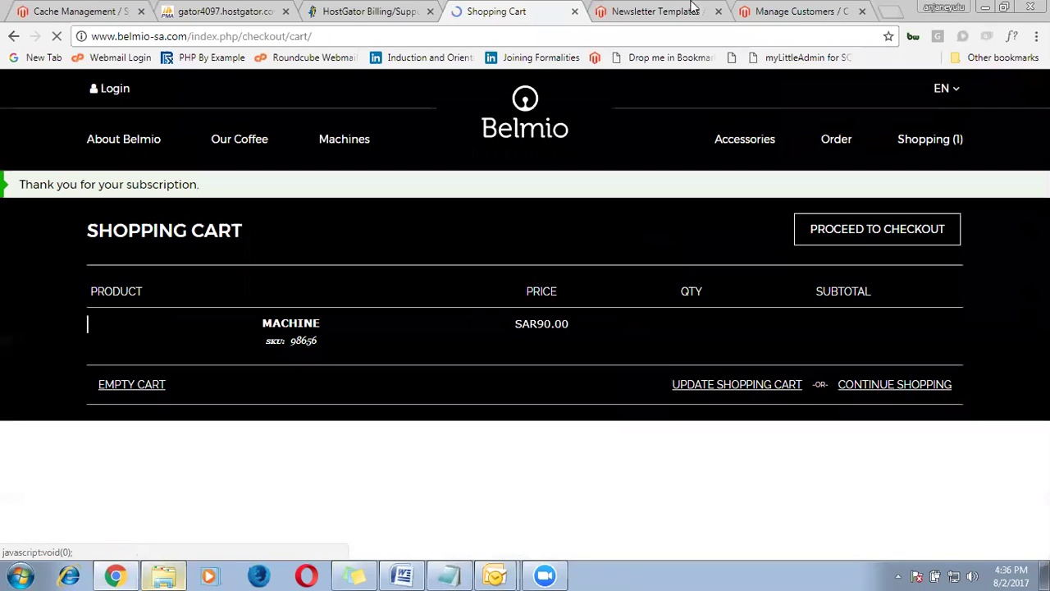
left_click_drag(18, 187, 220, 197)
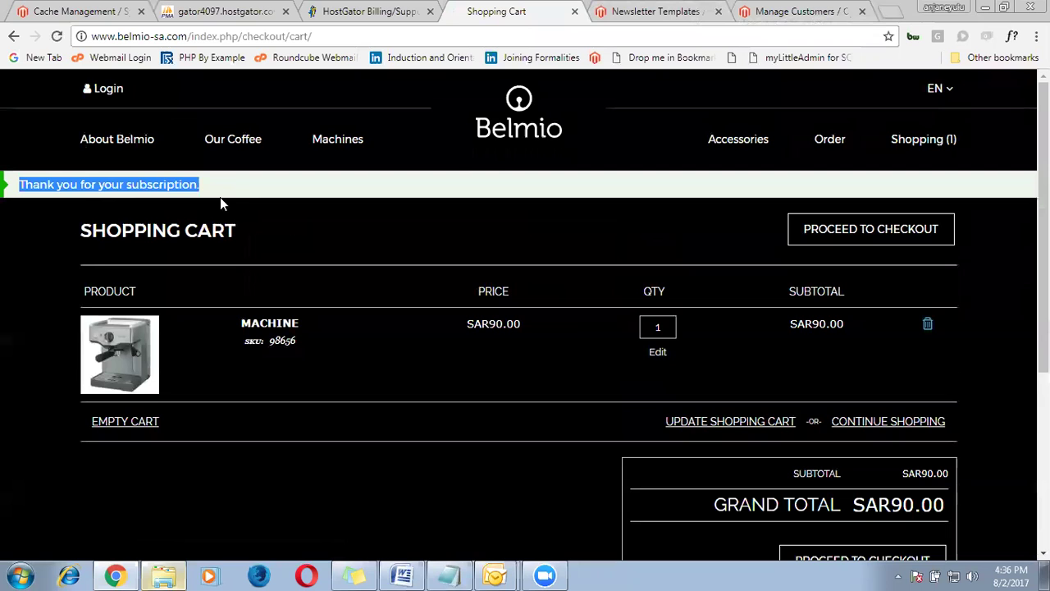
left_click(643, 14)
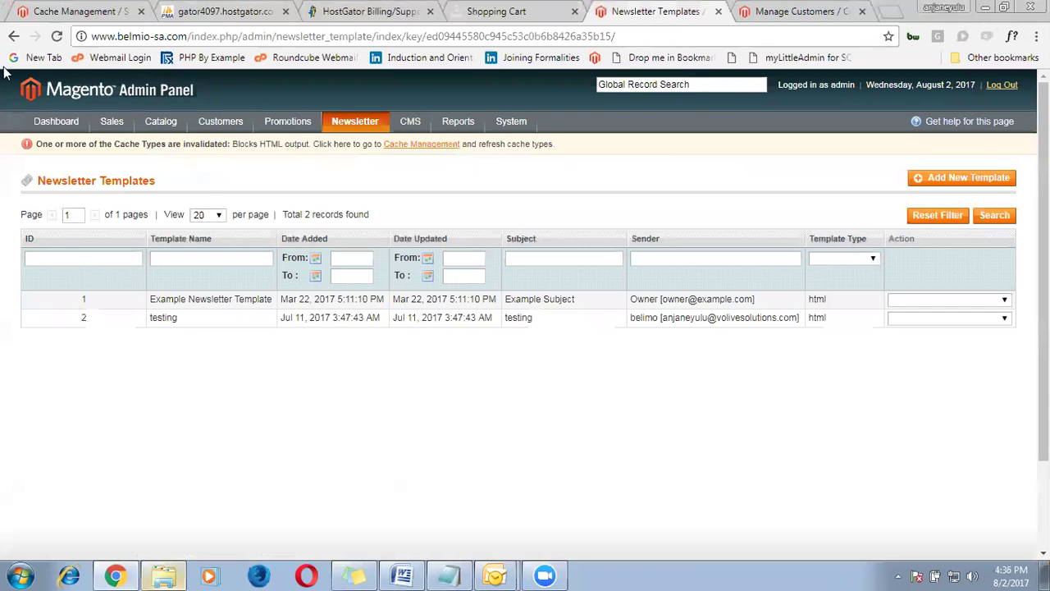
left_click(55, 37)
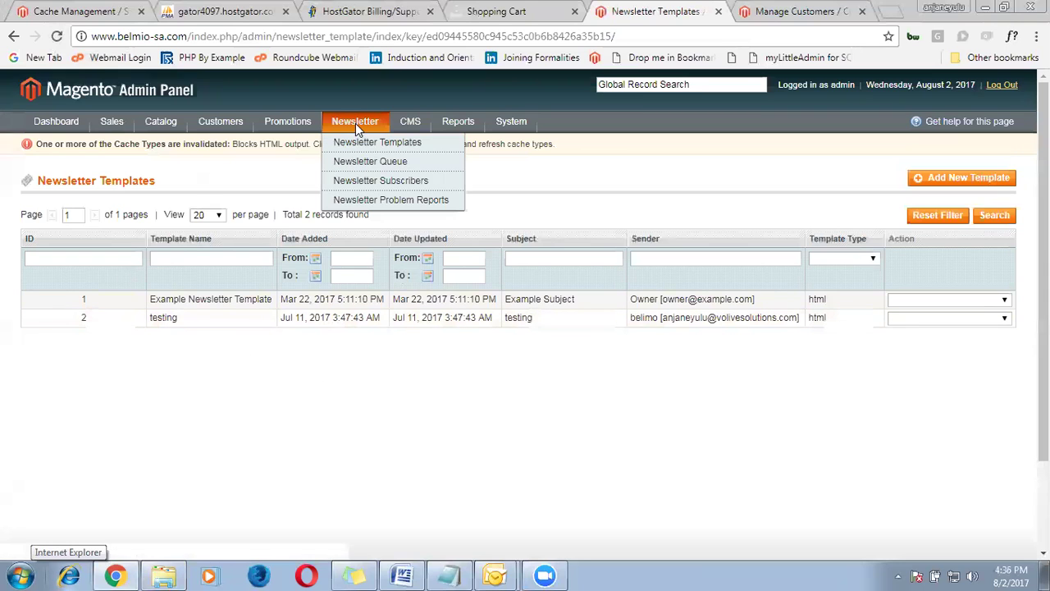
left_click(375, 184)
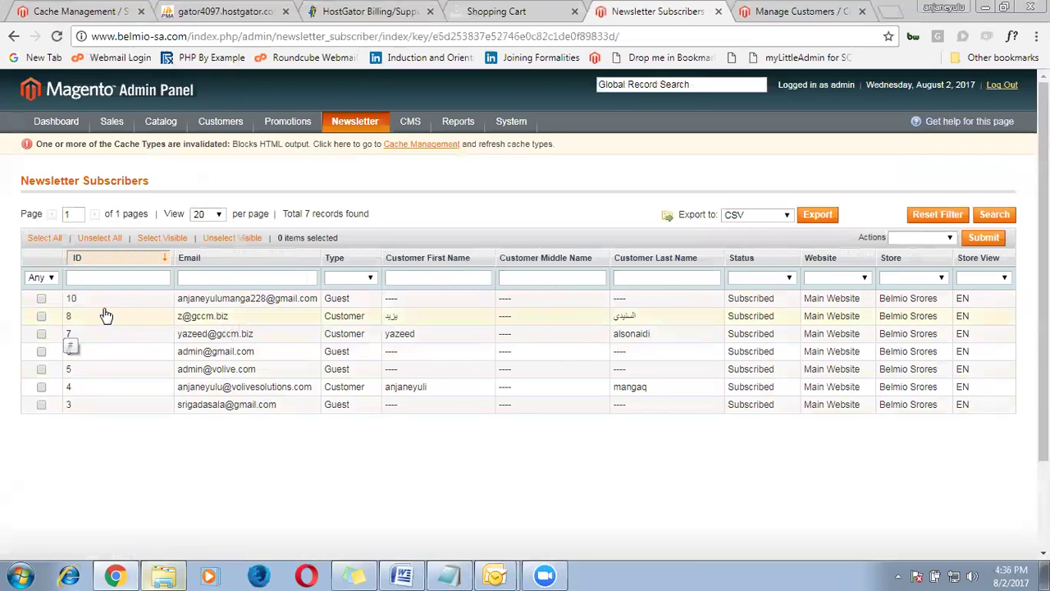
mouse_move(351, 121)
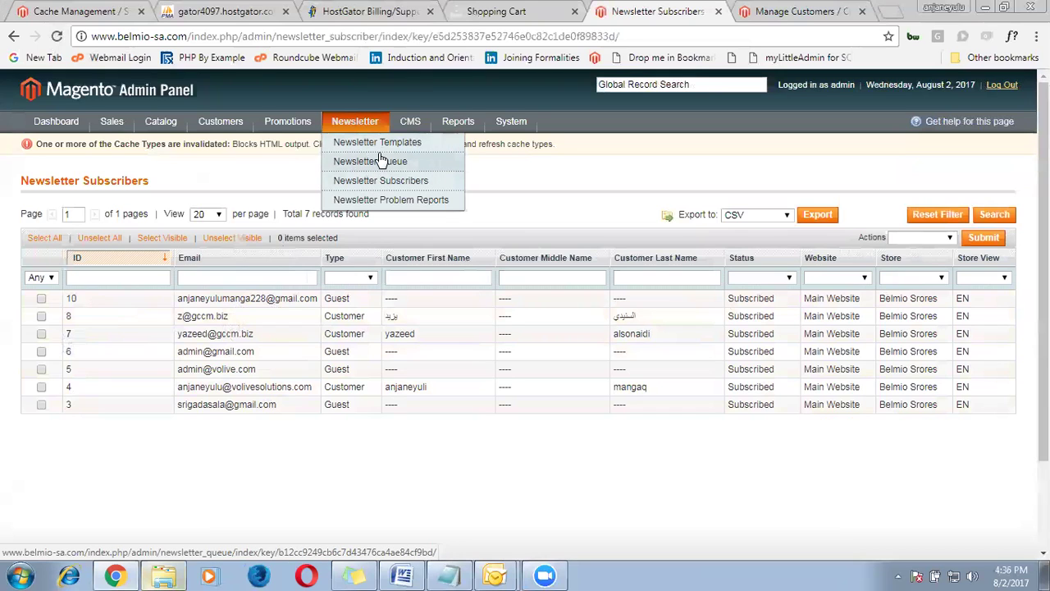
left_click(380, 151)
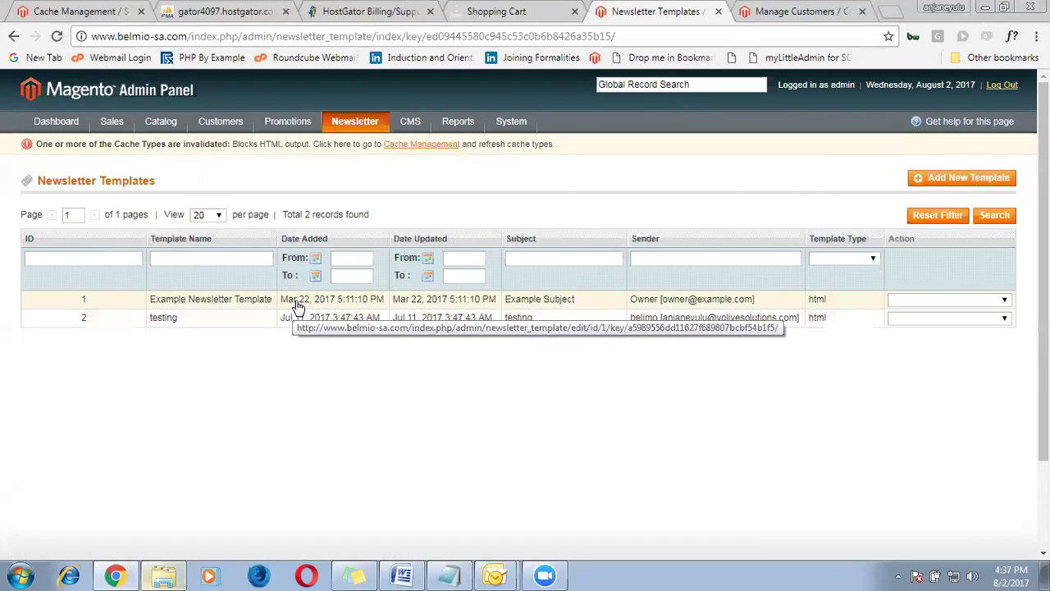
- Open the Example Newsletter Template for editing
left_click(212, 305)
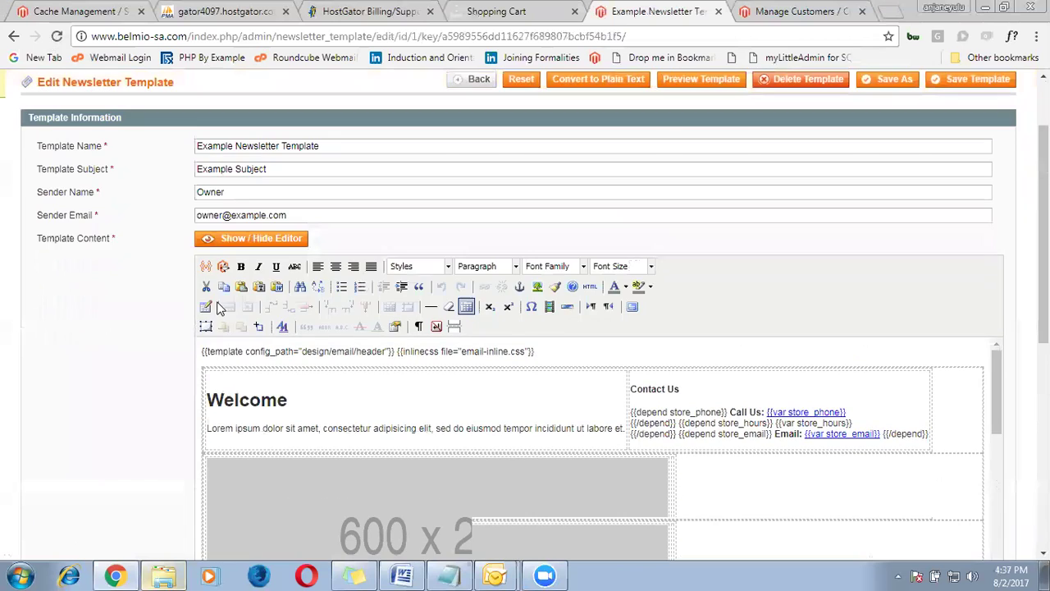
scroll(217, 302, "down", 5)
scroll(218, 302, "up", 4)
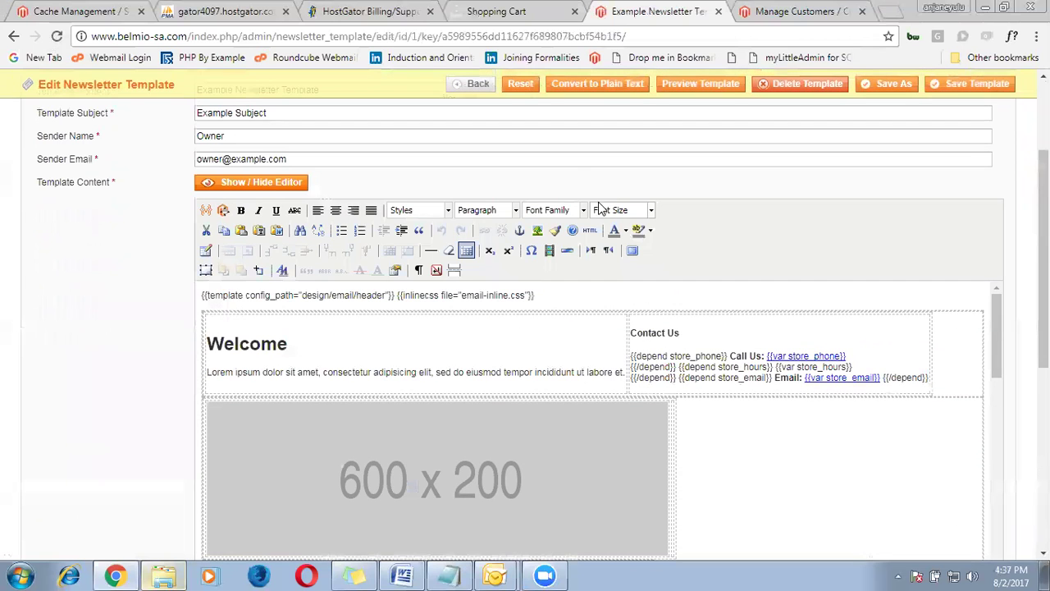
- Preview the rendered newsletter, reviewing its Welcome header, 600 x 200 banner and social links
left_click(696, 86)
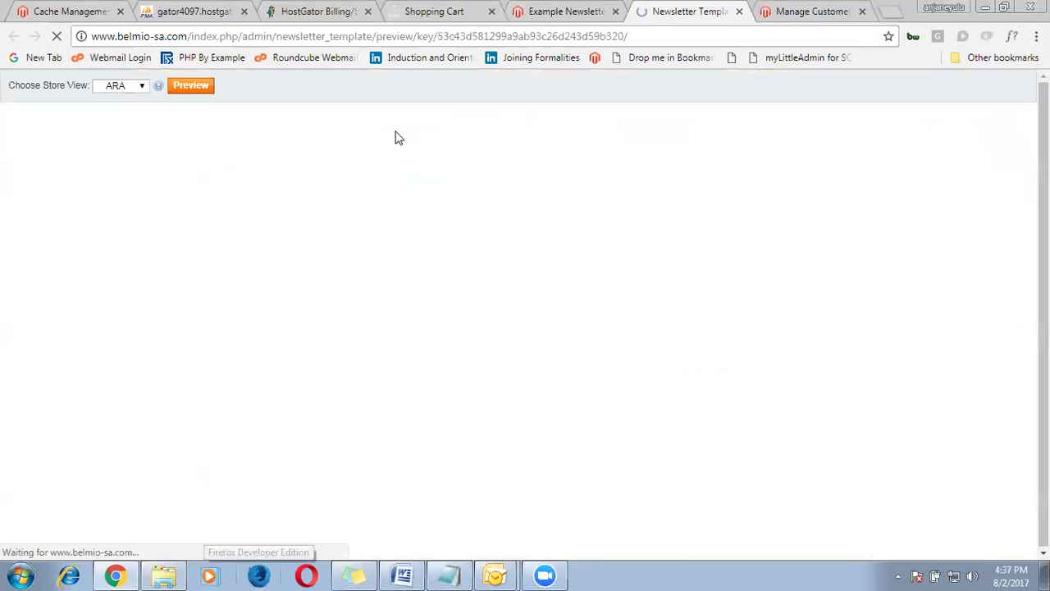
scroll(497, 146, "down", 3)
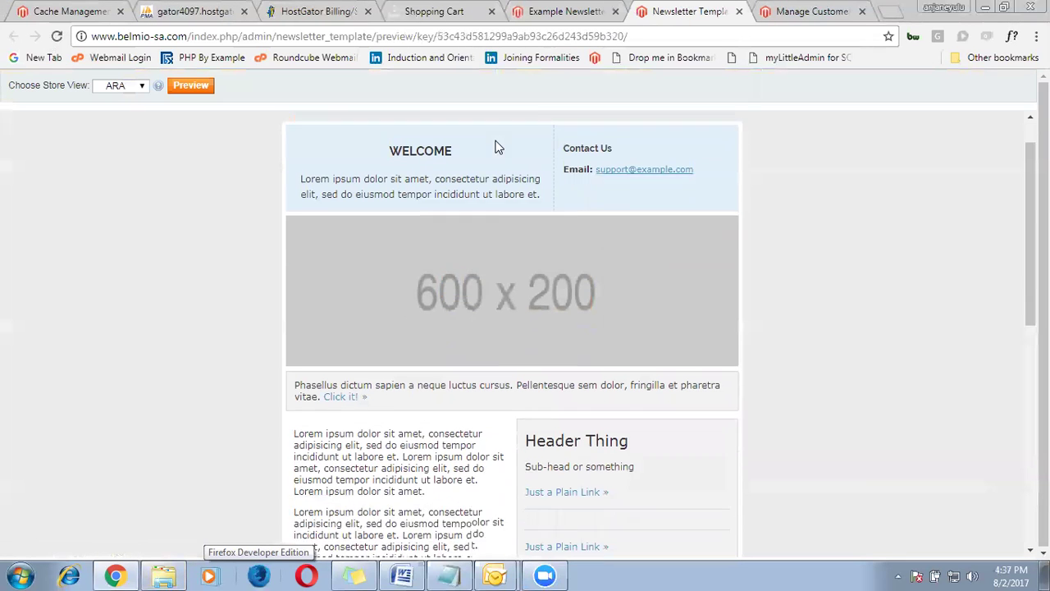
scroll(495, 146, "down", 4)
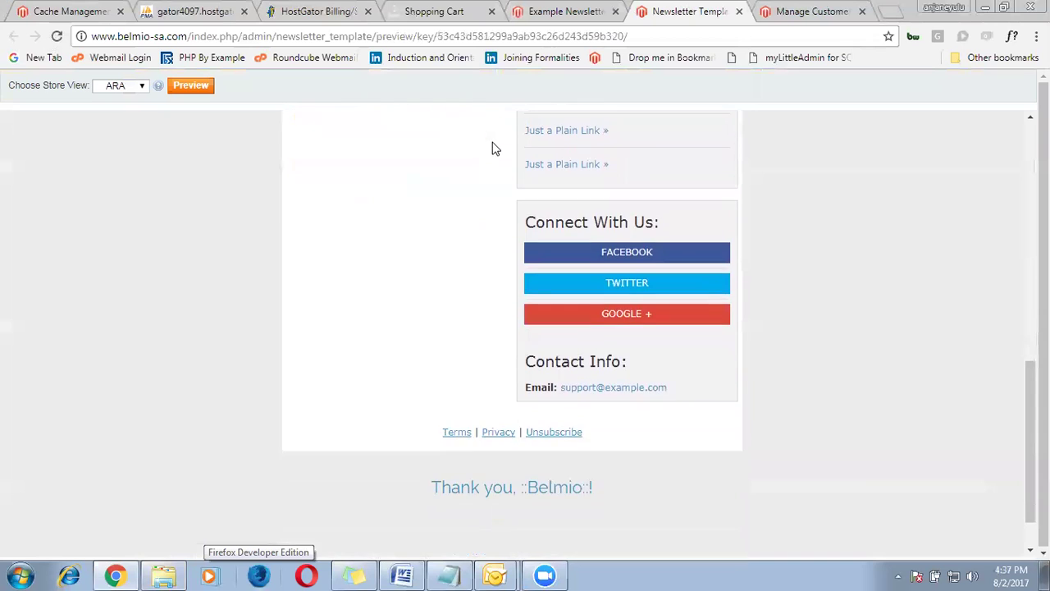
scroll(493, 148, "up", 5)
scroll(494, 223, "up", 2)
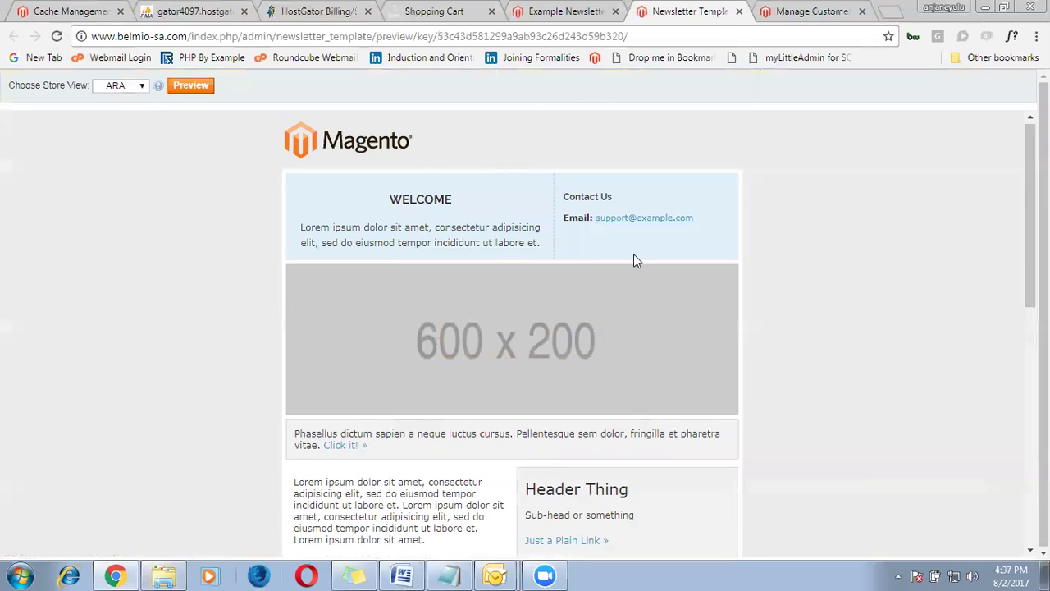
scroll(623, 258, "down", 6)
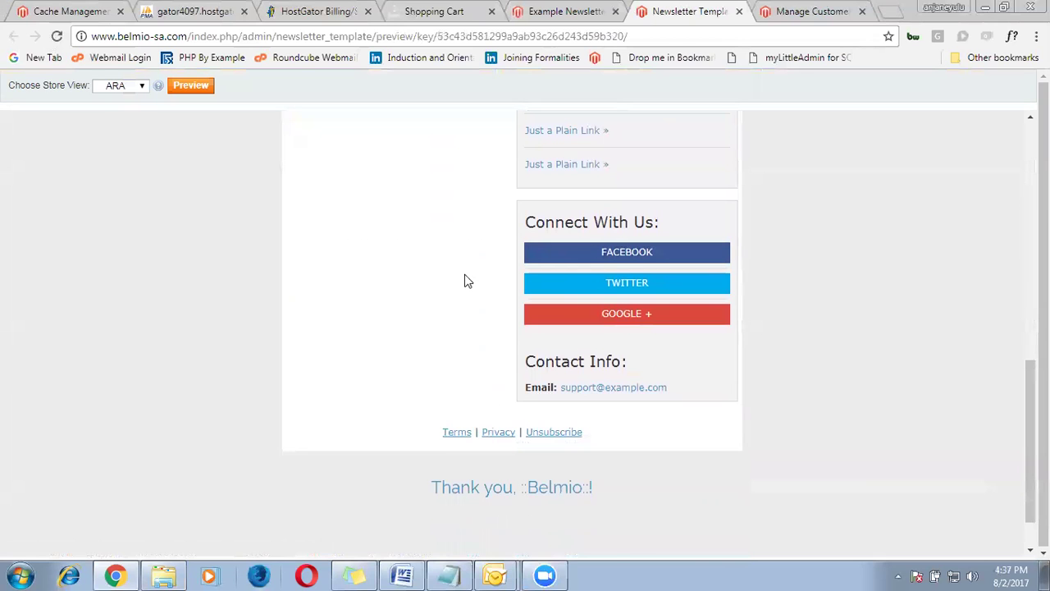
scroll(442, 283, "up", 6)
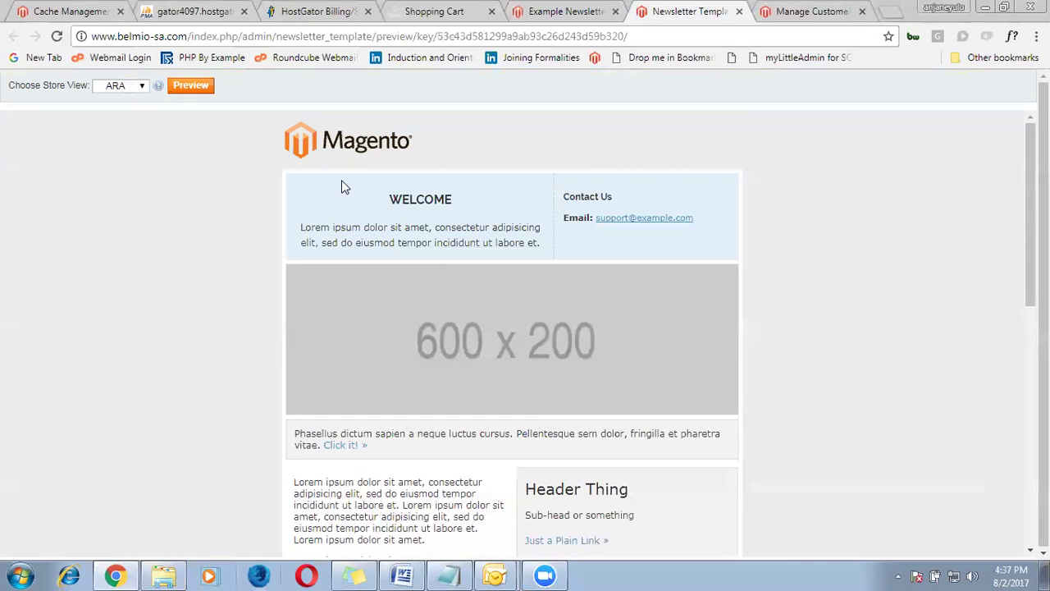
scroll(343, 180, "down", 7)
scroll(349, 283, "up", 6)
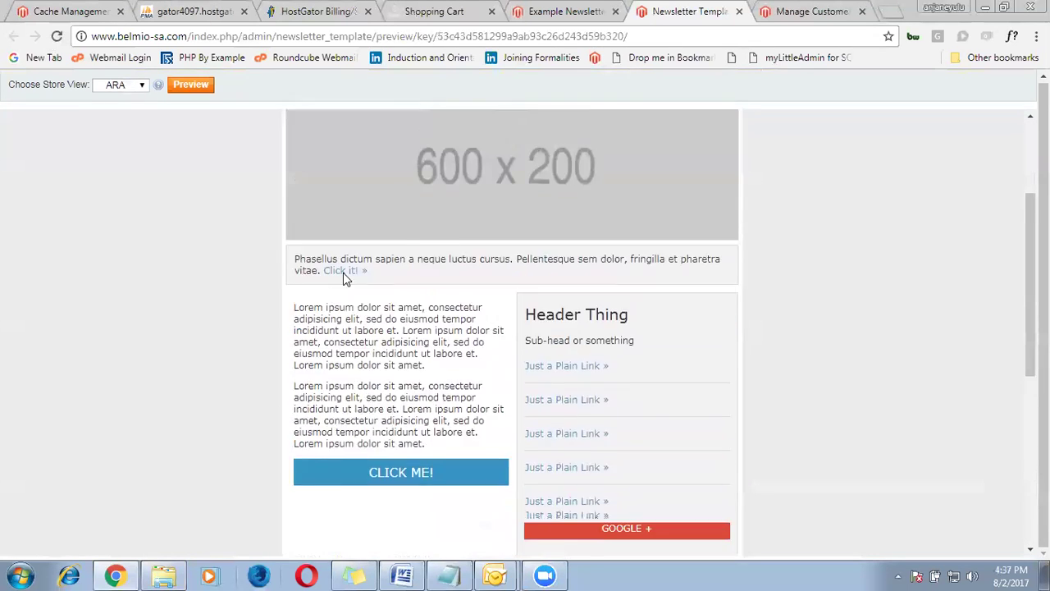
scroll(355, 297, "down", 2)
left_click_drag(294, 329, 436, 451)
left_click(436, 450)
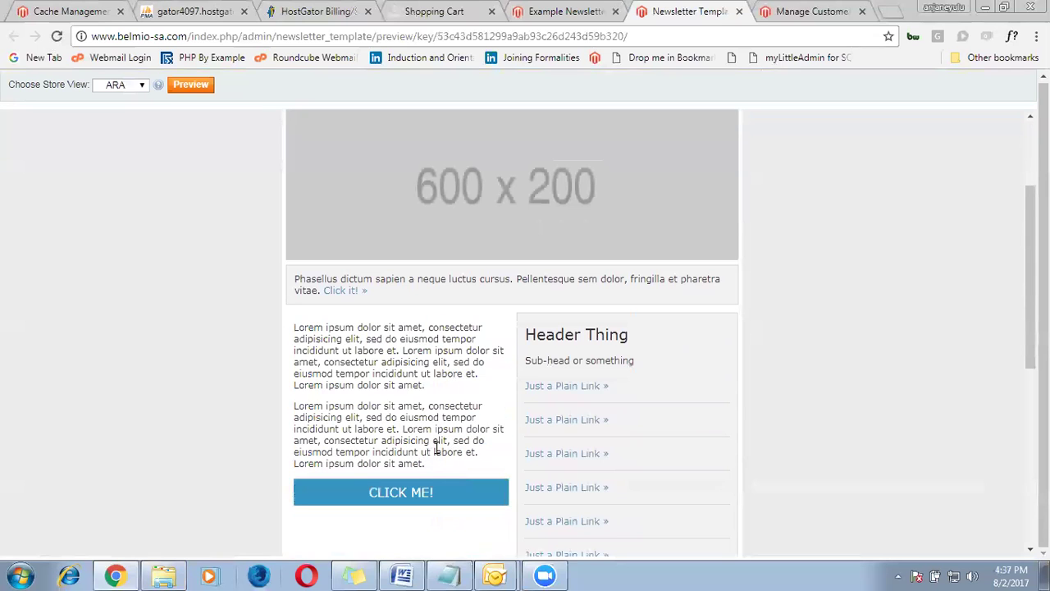
scroll(496, 321, "up", 2)
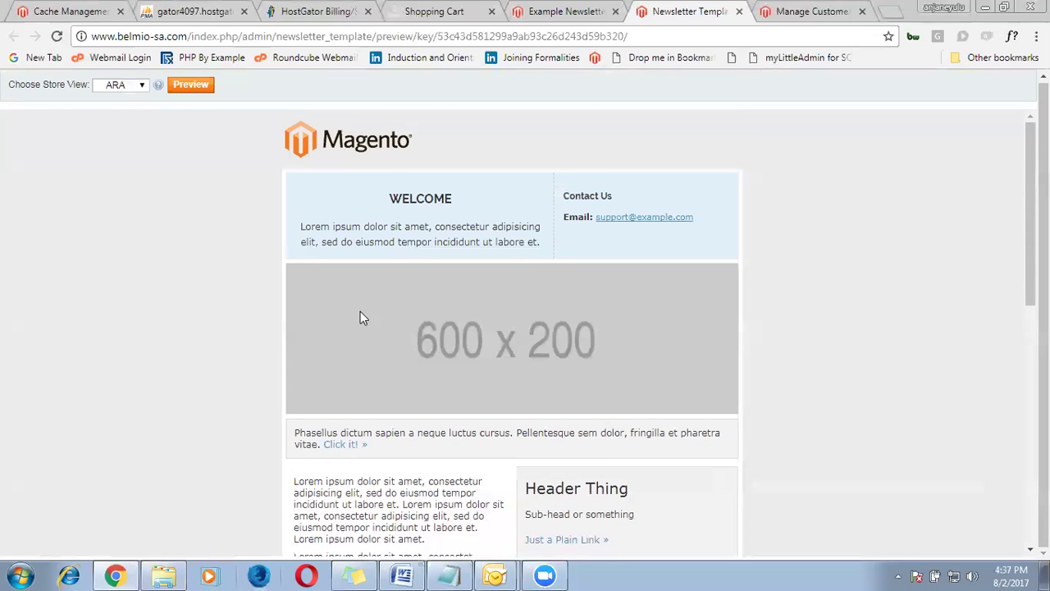
- Save the template as a copy named 'Example Newsletter Template Copy'
left_click(557, 12)
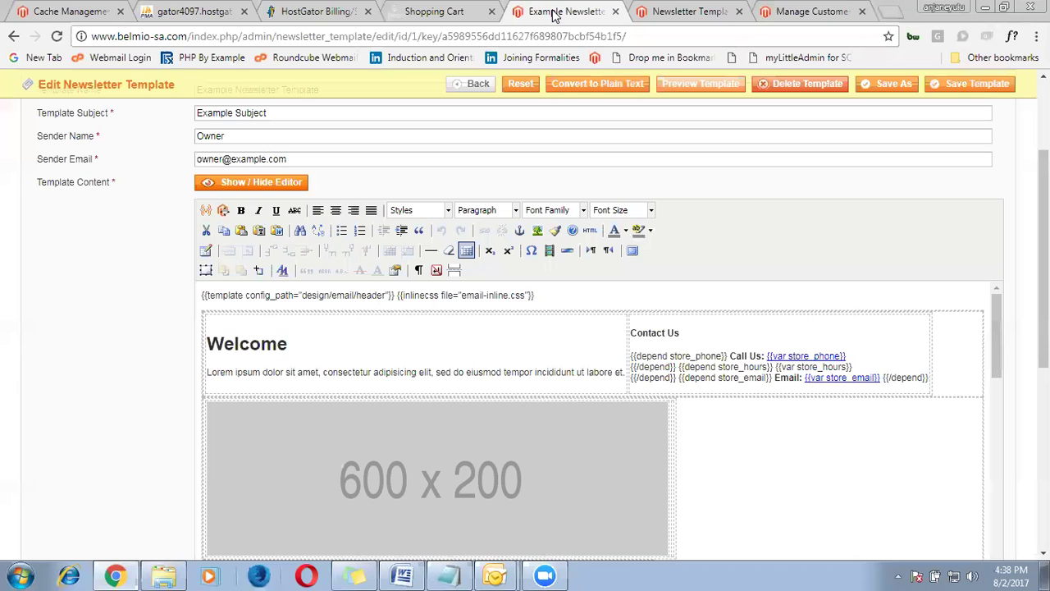
scroll(876, 211, "up", 1)
left_click(894, 181)
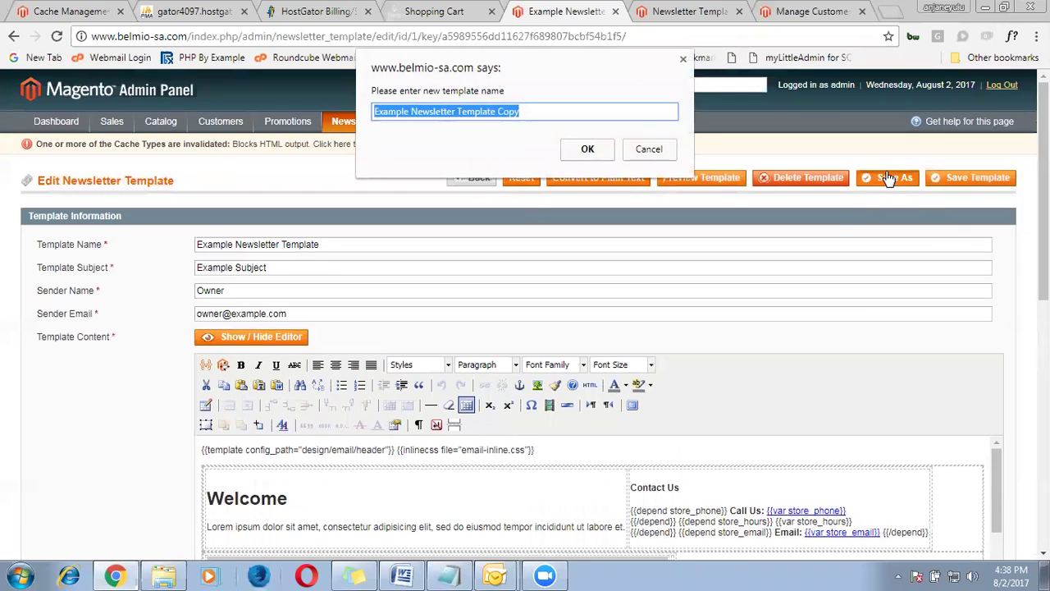
left_click(586, 150)
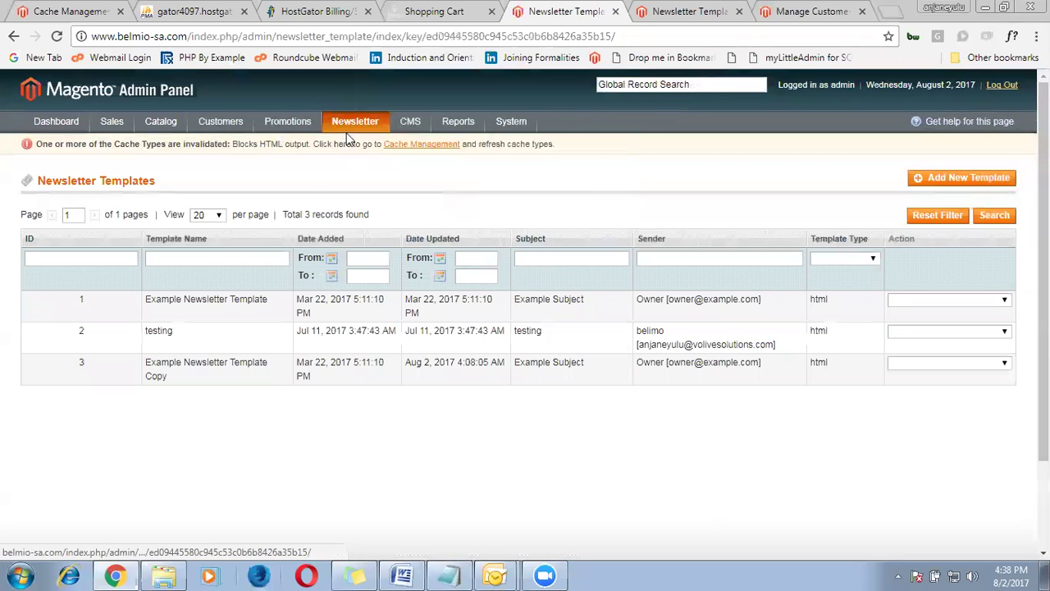
mouse_move(342, 137)
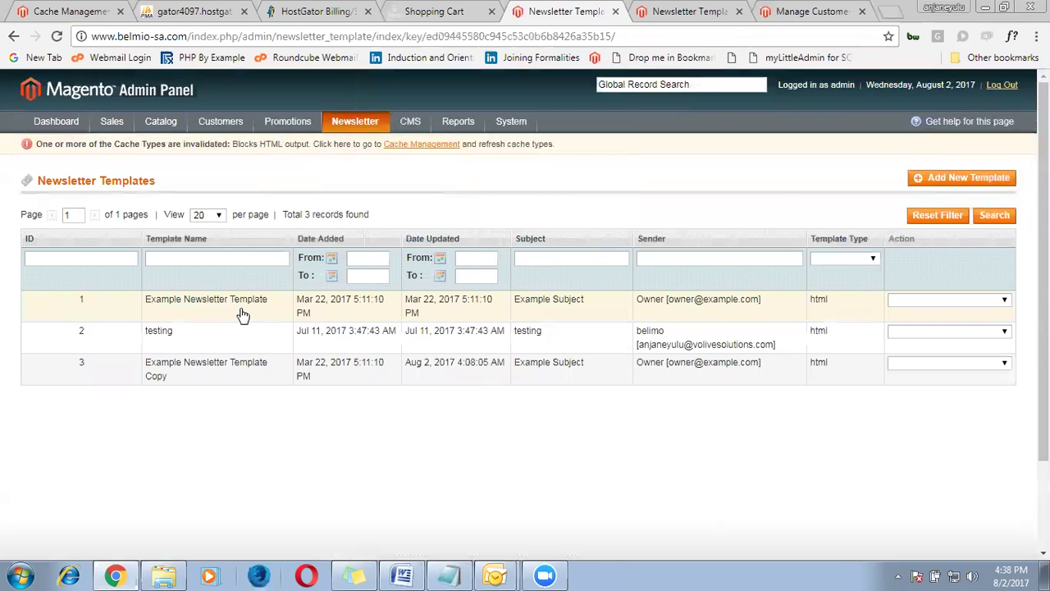
- Open Example Newsletter Template Copy and load its rendered preview
left_click(215, 366)
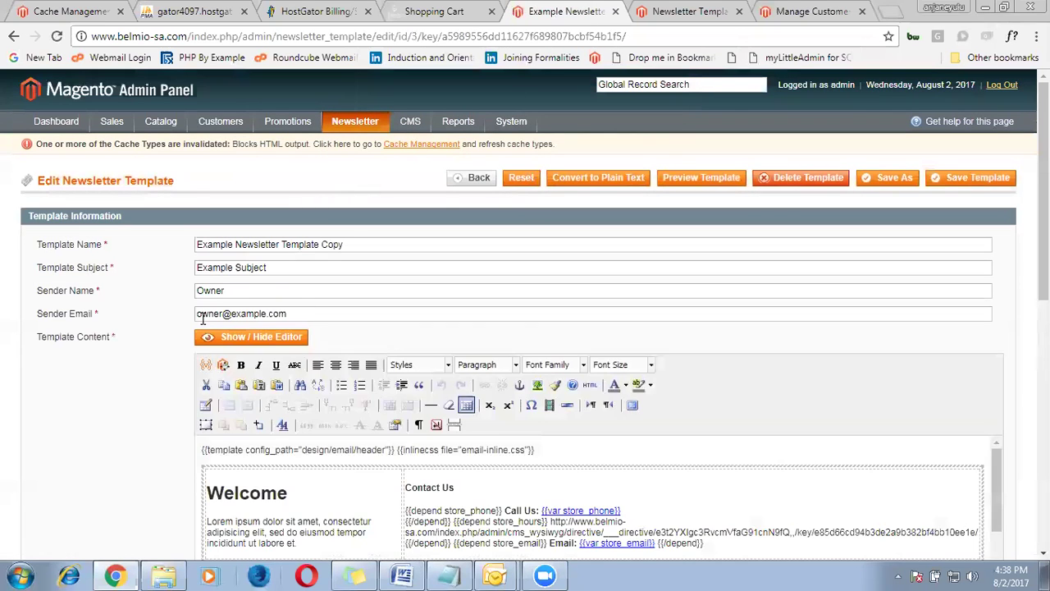
scroll(697, 173, "down", 1)
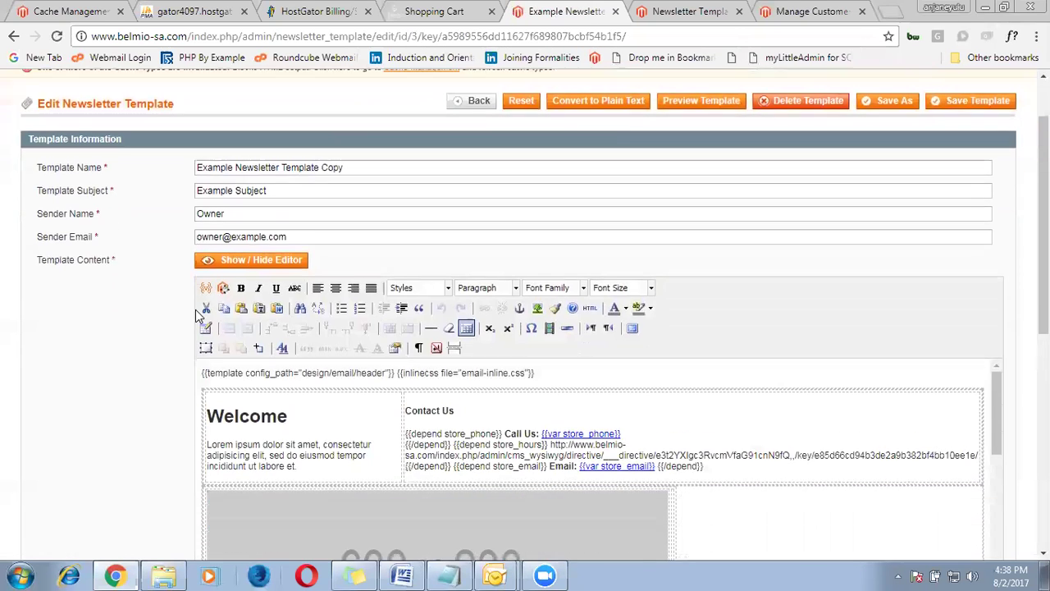
right_click(707, 105)
left_click(704, 106)
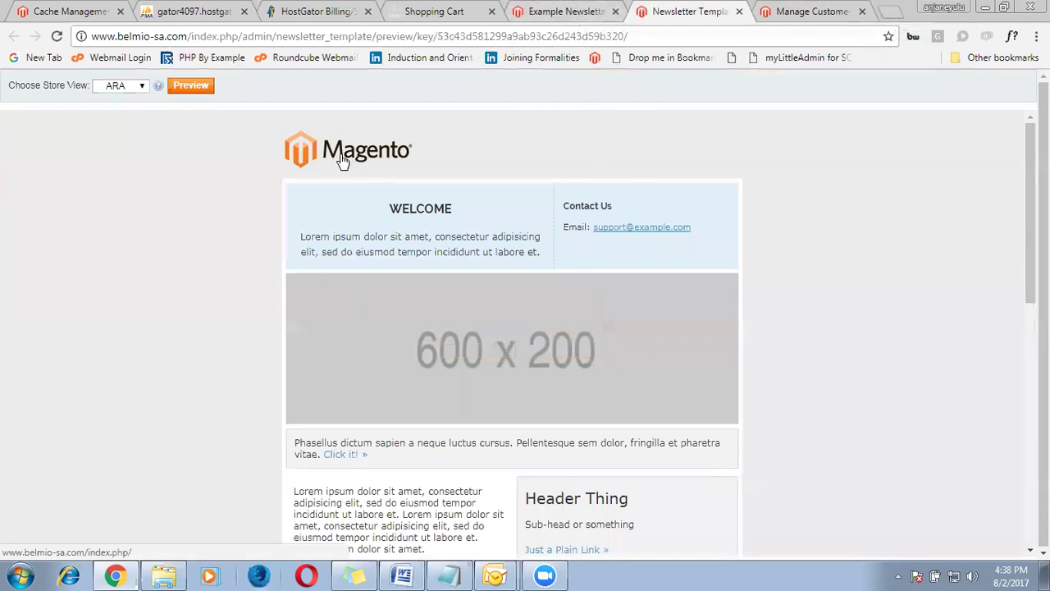
- Recheck the copy's preview, then return to its edit form with subject Example Subject
left_click(572, 12)
scroll(313, 413, "up", 1)
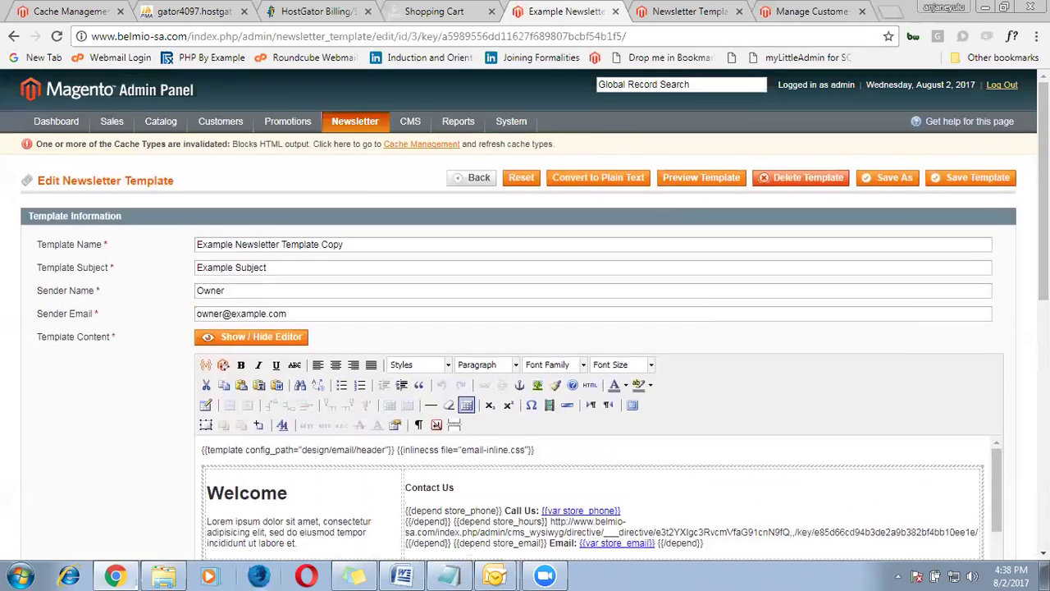
scroll(474, 380, "down", 2)
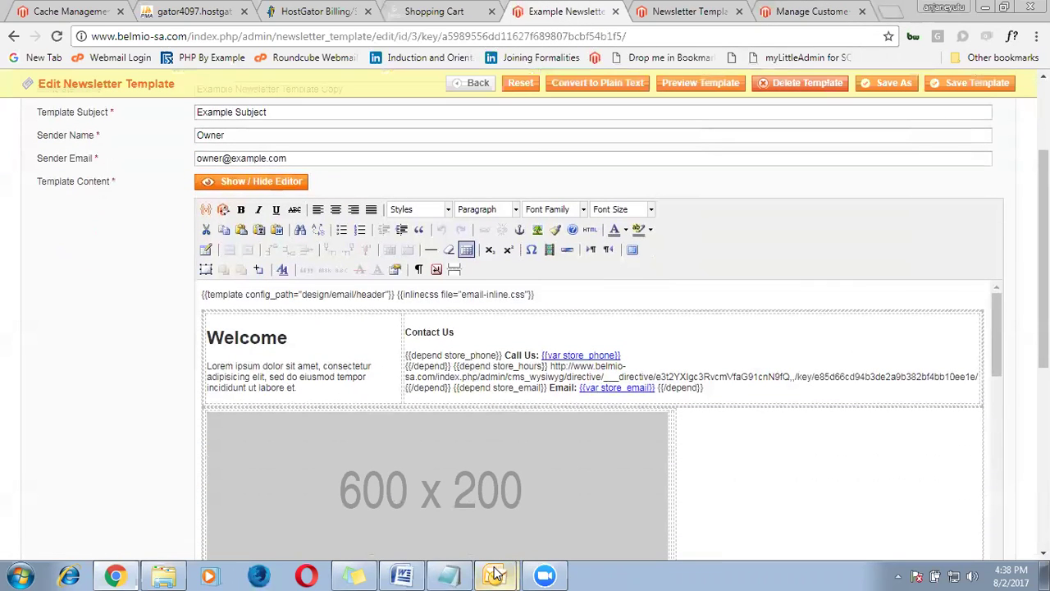
mouse_move(494, 575)
left_click(492, 517)
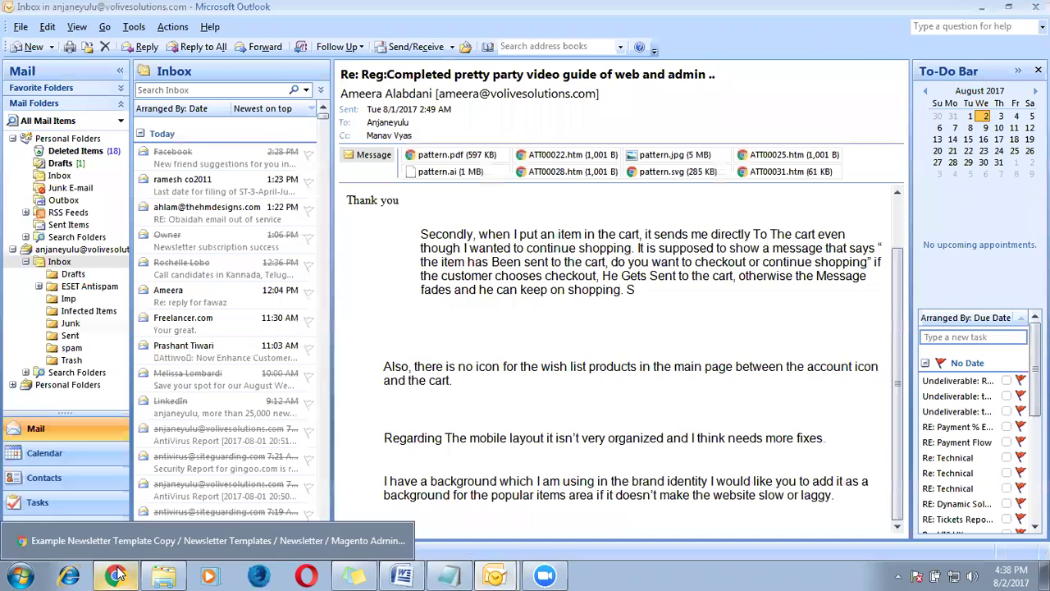
left_click(115, 575)
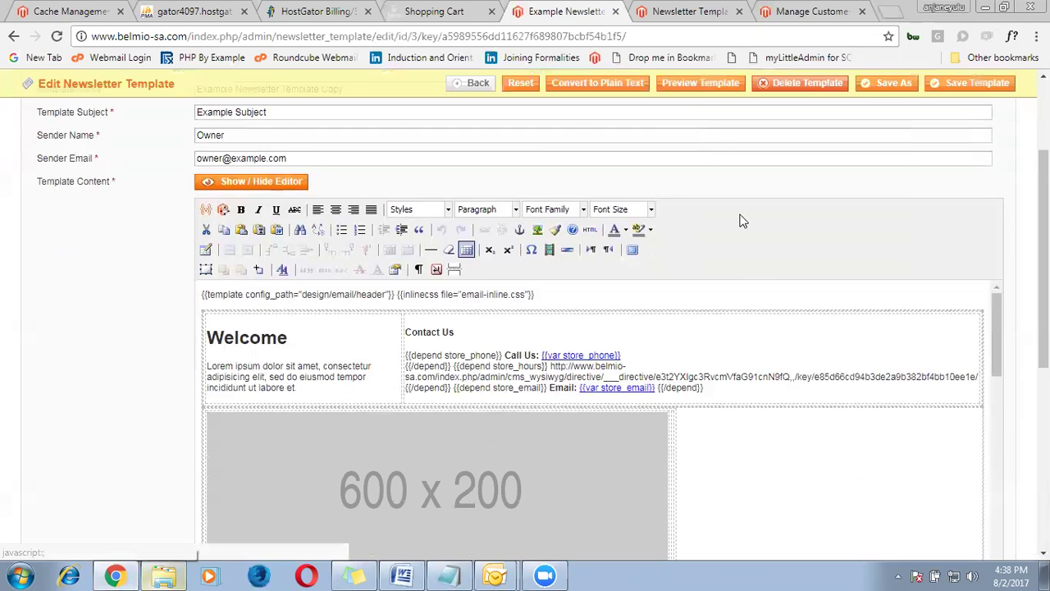
left_click(712, 82)
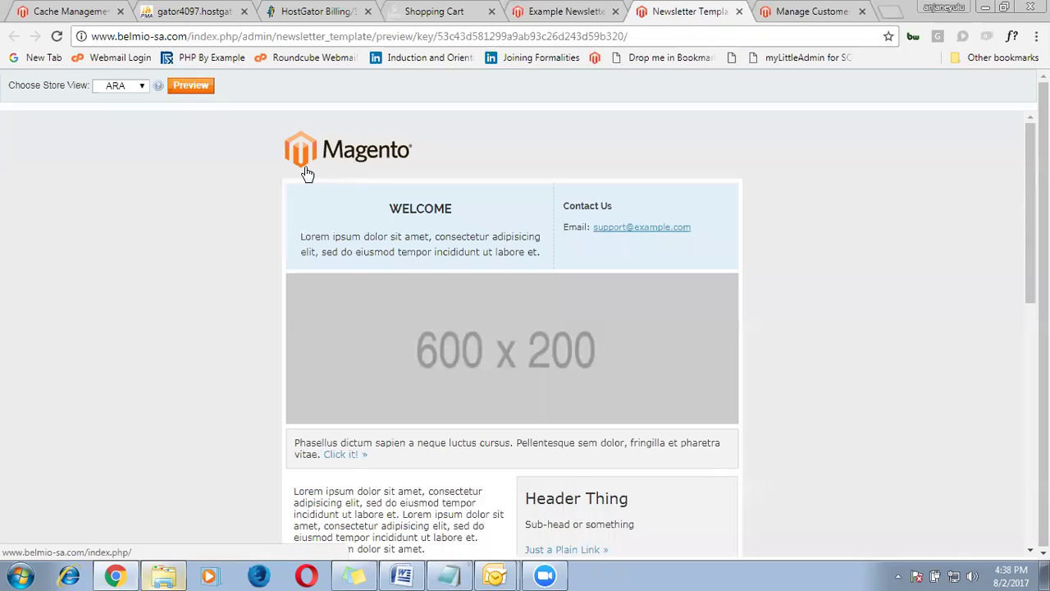
left_click(443, 11)
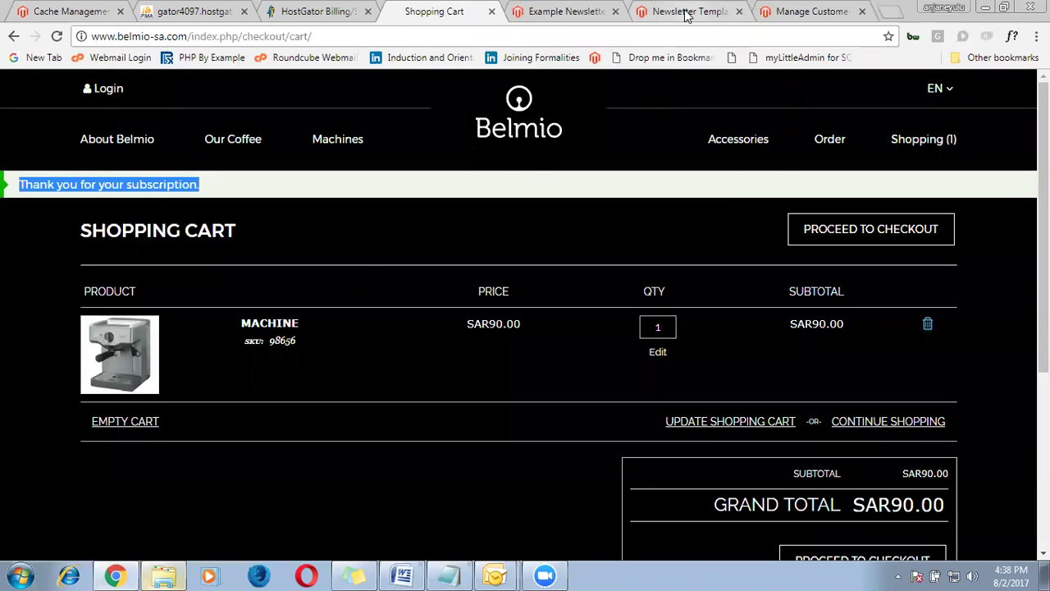
left_click(687, 11)
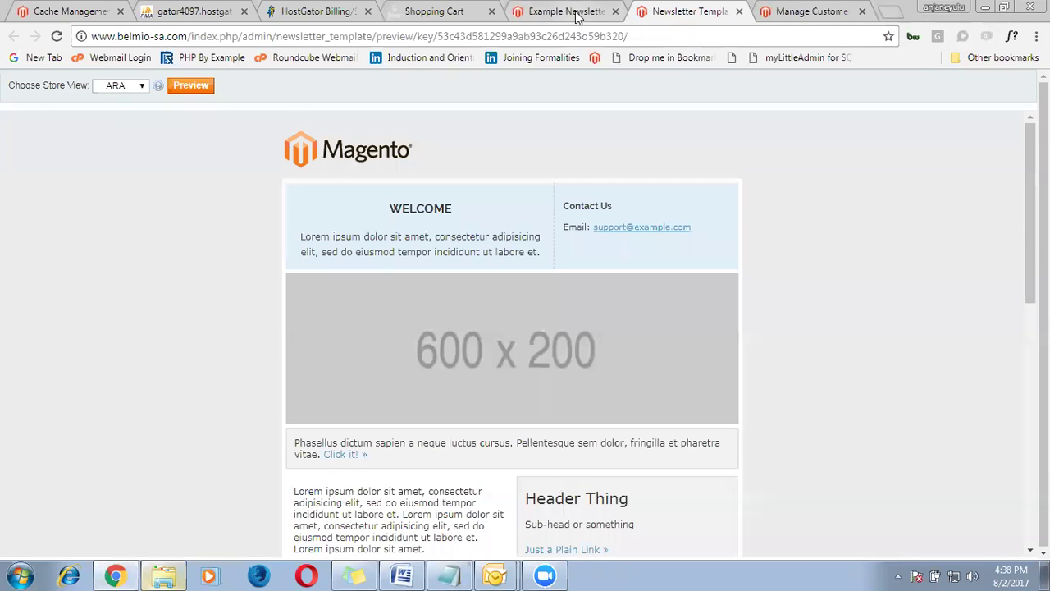
left_click(573, 11)
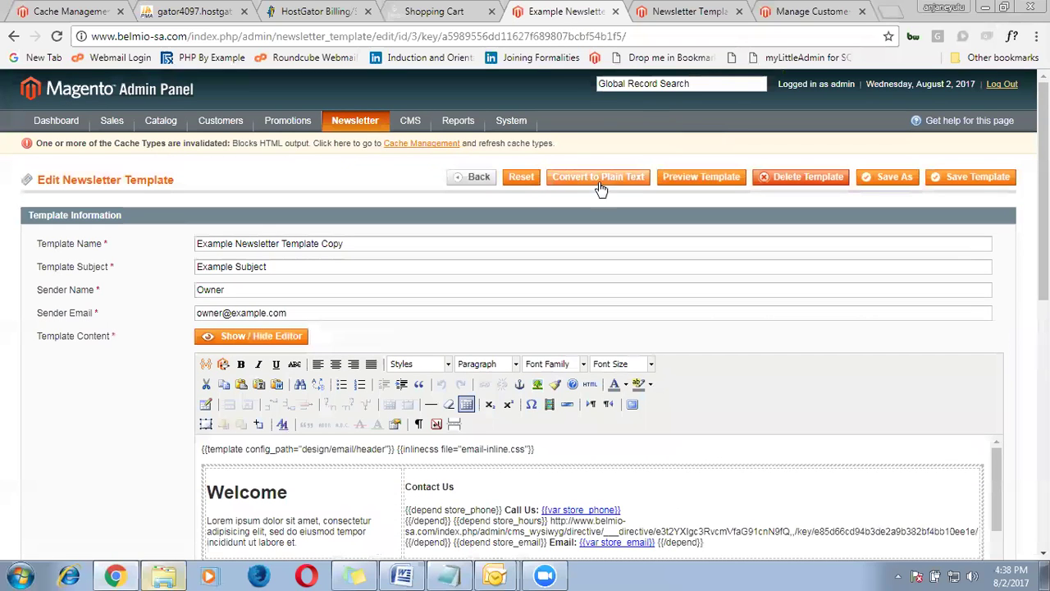
- Choose Queue Newsletter for the copied template from the Newsletter Templates grid
mouse_move(360, 123)
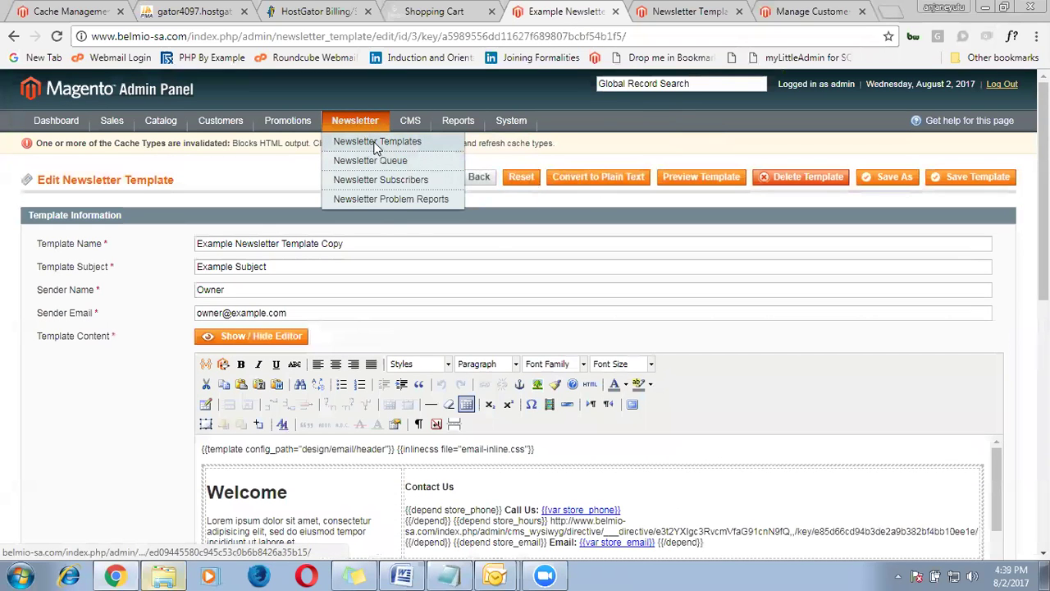
left_click(377, 143)
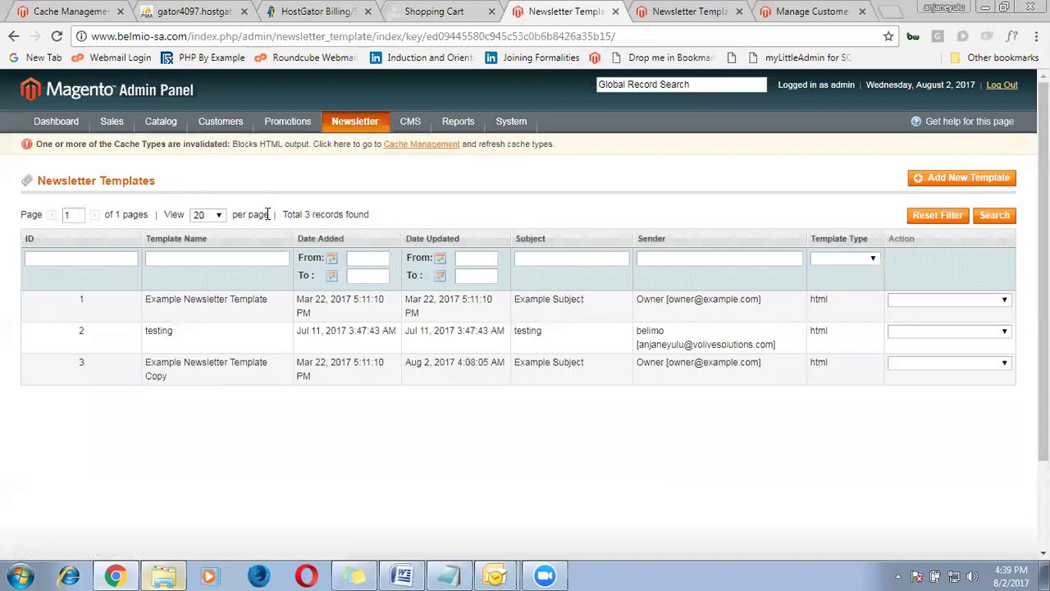
left_click(944, 363)
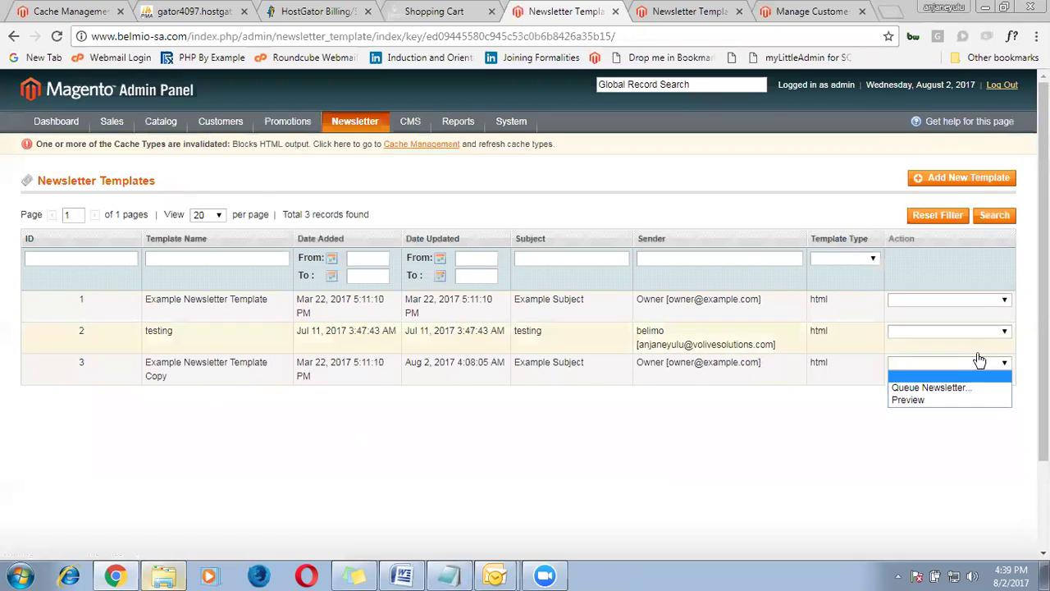
left_click(940, 389)
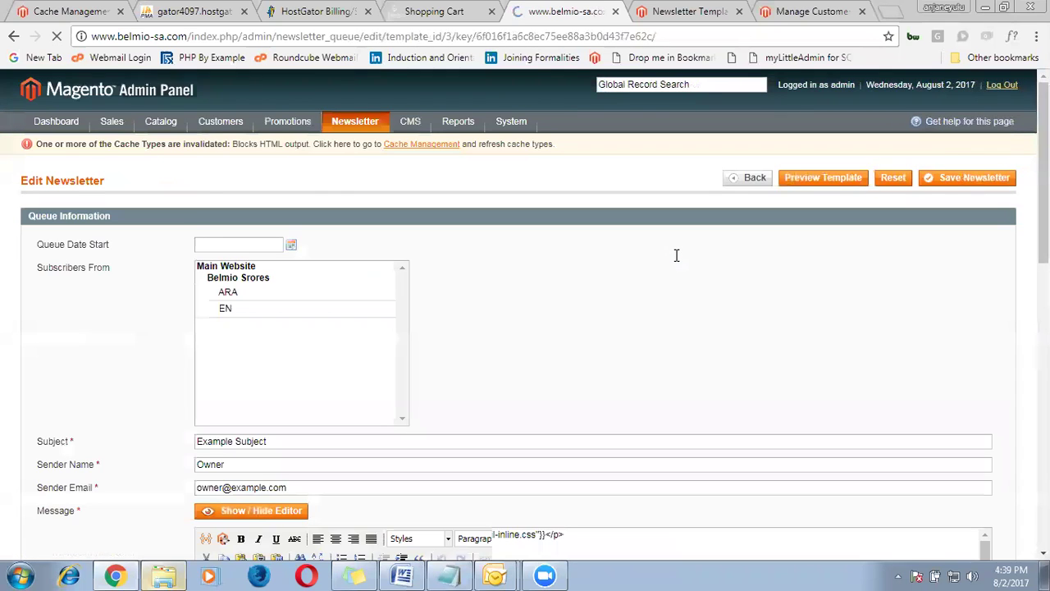
- Set the queue start date to August 2, 2017 and save the newsletter to the queue
scroll(162, 291, "up", 2)
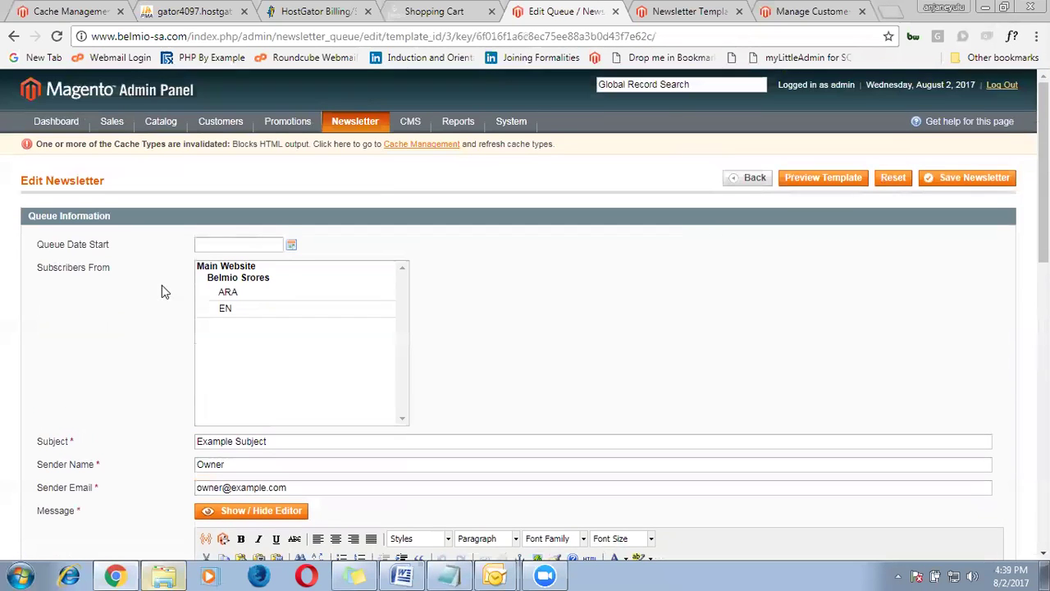
left_click(290, 244)
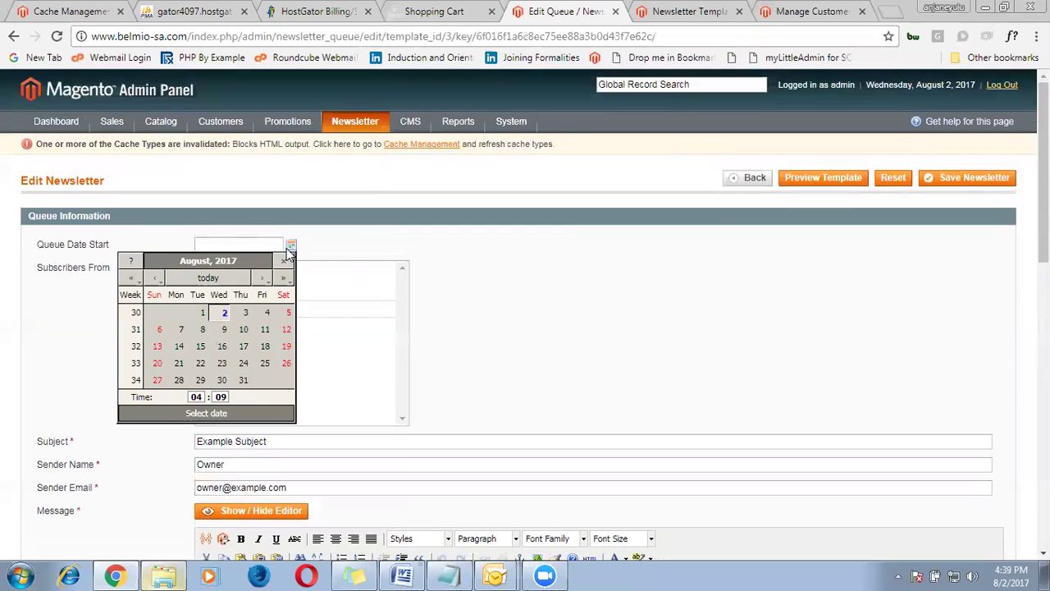
left_click(224, 311)
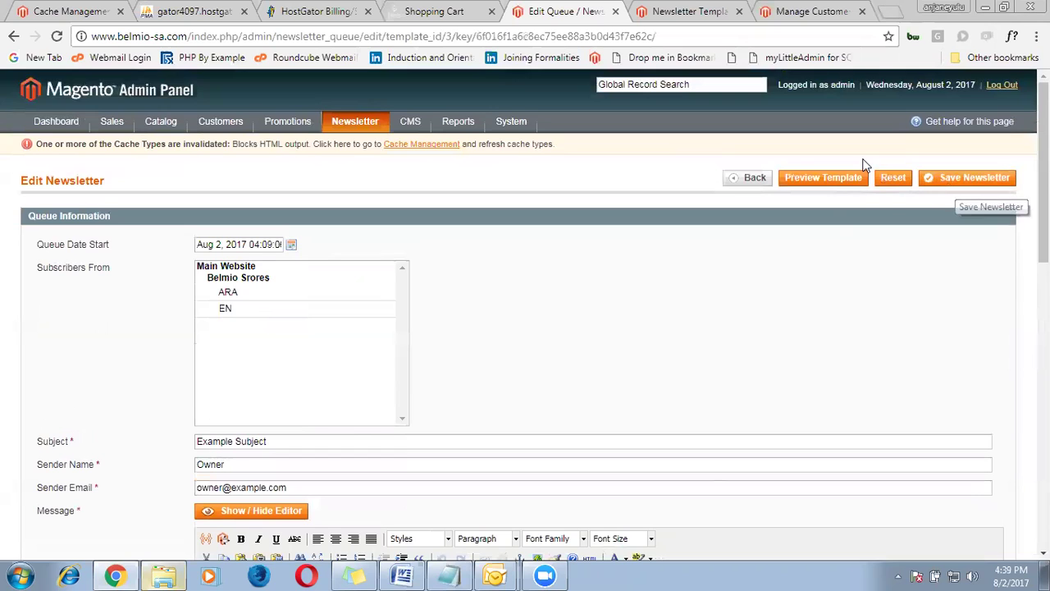
left_click(967, 182)
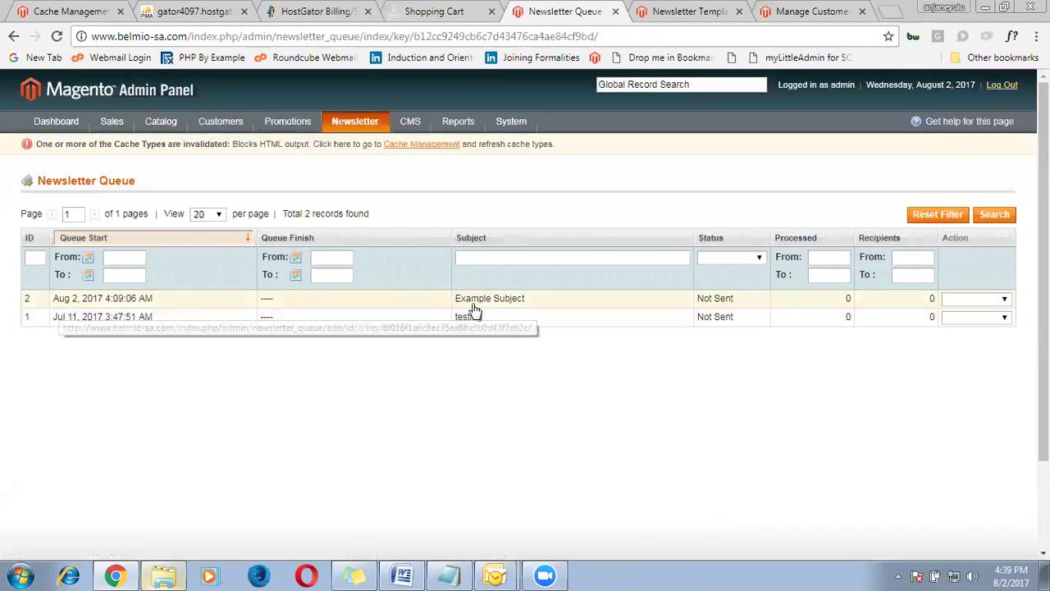
mouse_move(353, 120)
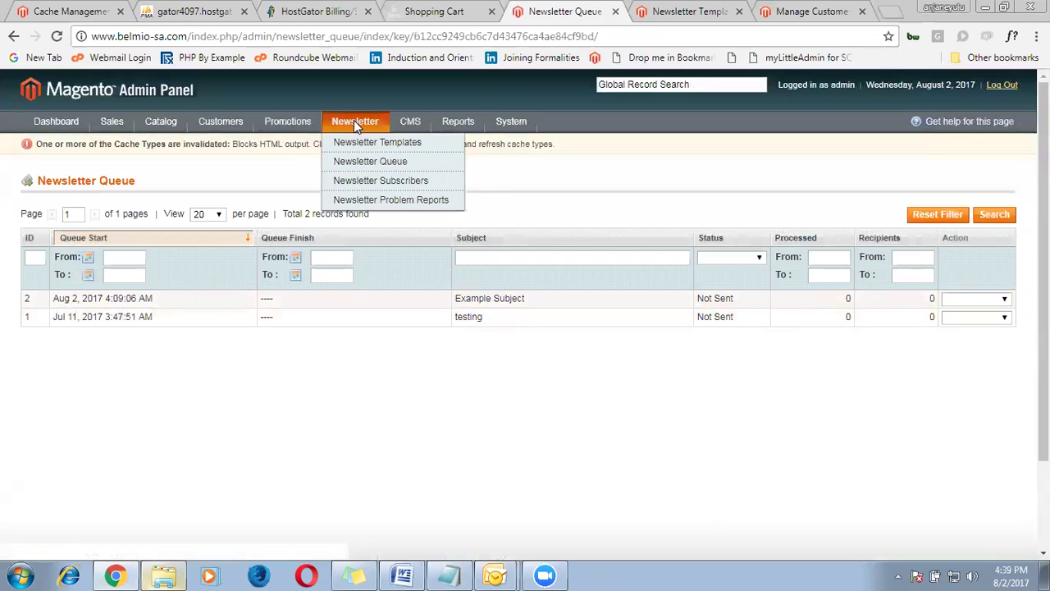
- Open Newsletter Subscribers and Manage Customers in a new tab, ticking customers 8, 7, 6 and 5
left_click(373, 182)
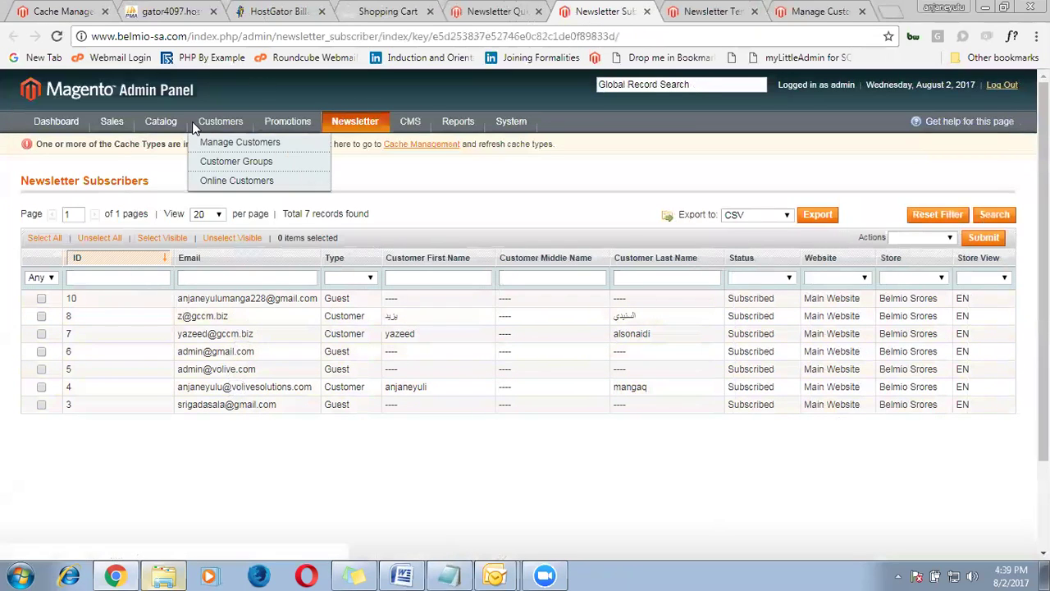
mouse_move(220, 123)
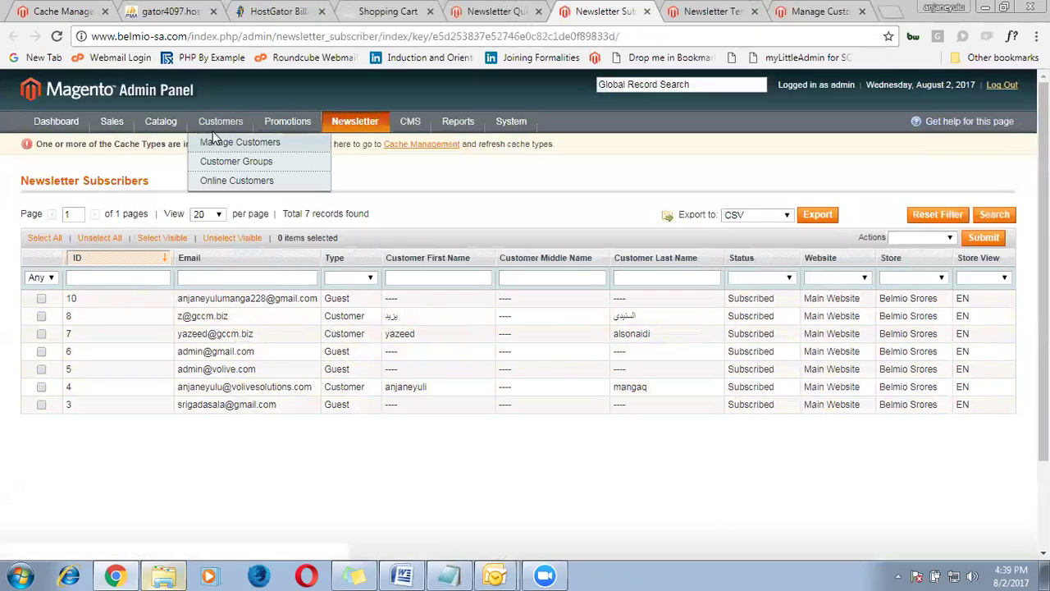
middle_click(223, 149)
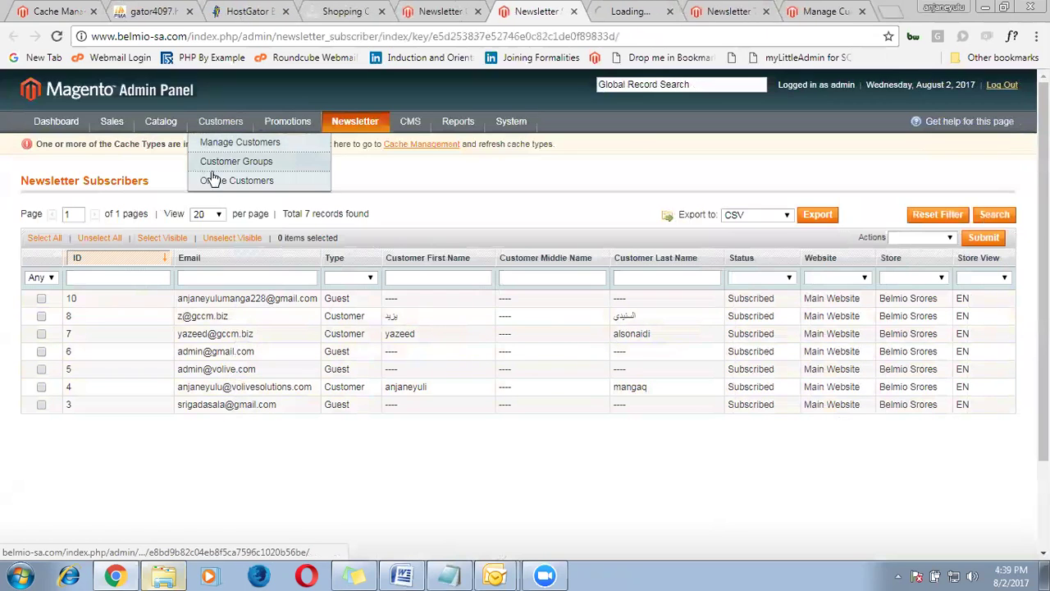
left_click(625, 15)
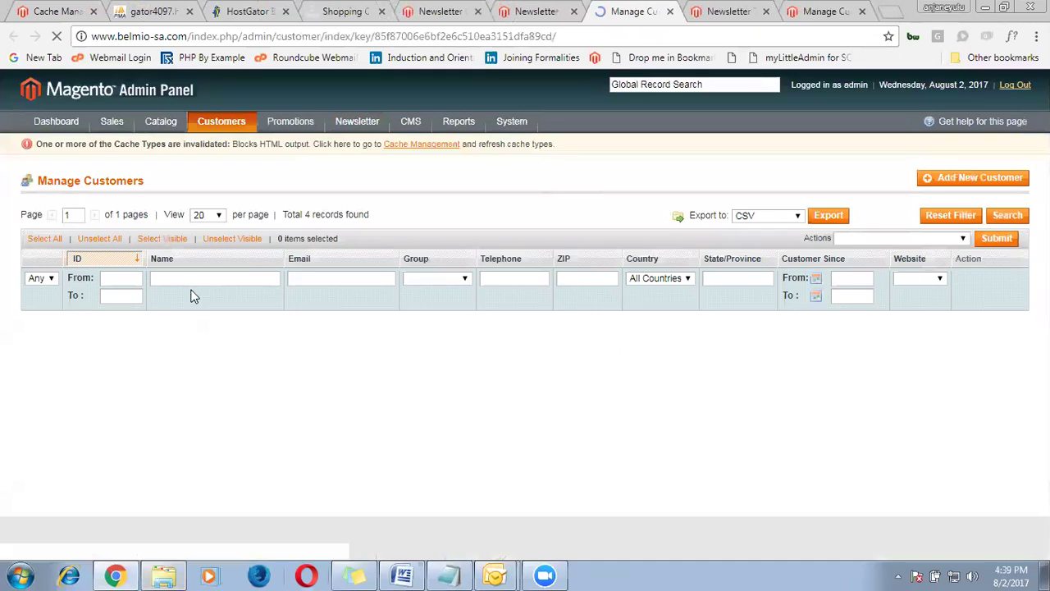
left_click(889, 238)
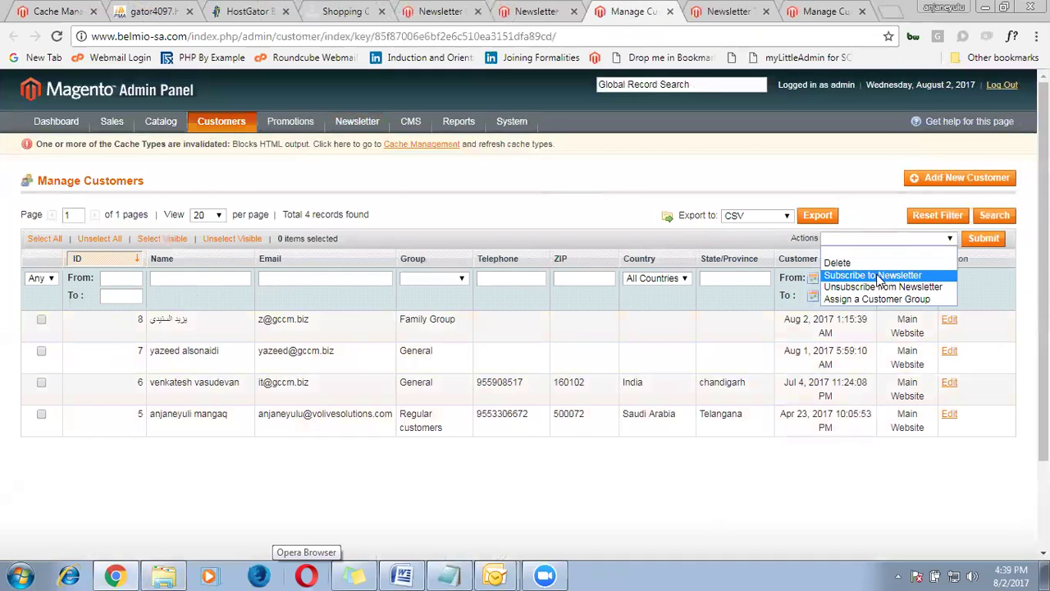
left_click(41, 319)
left_click(41, 351)
left_click(41, 382)
left_click(42, 414)
- Try a bulk newsletter subscription for the selected customers, then refresh Newsletter Subscribers
key("ctrl+shift+Tab")
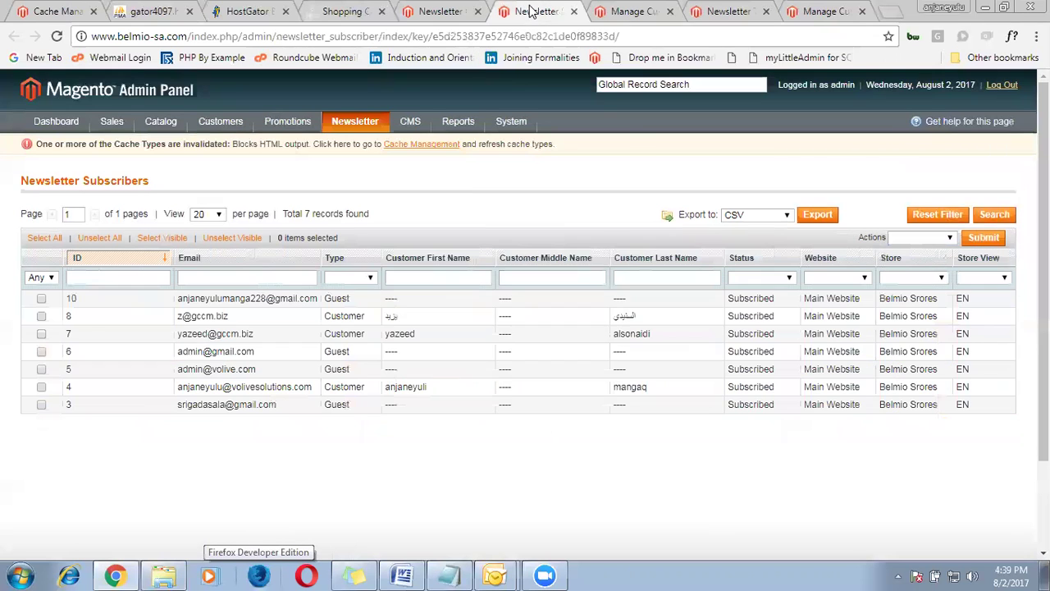
left_click(631, 11)
left_click(902, 239)
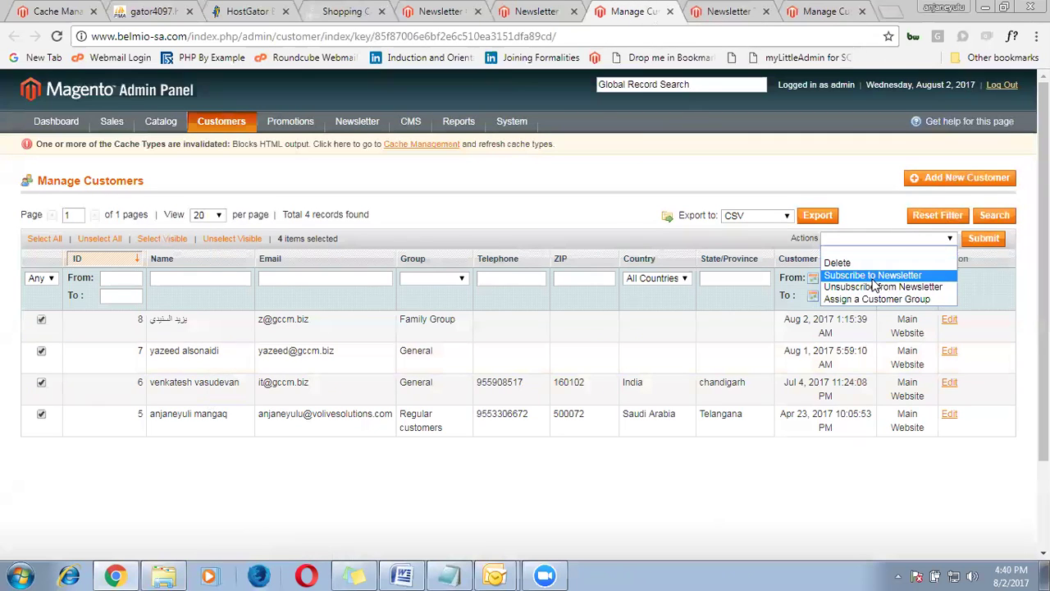
key("Escape")
key("Down")
key("Down")
key("Return")
mouse_move(273, 120)
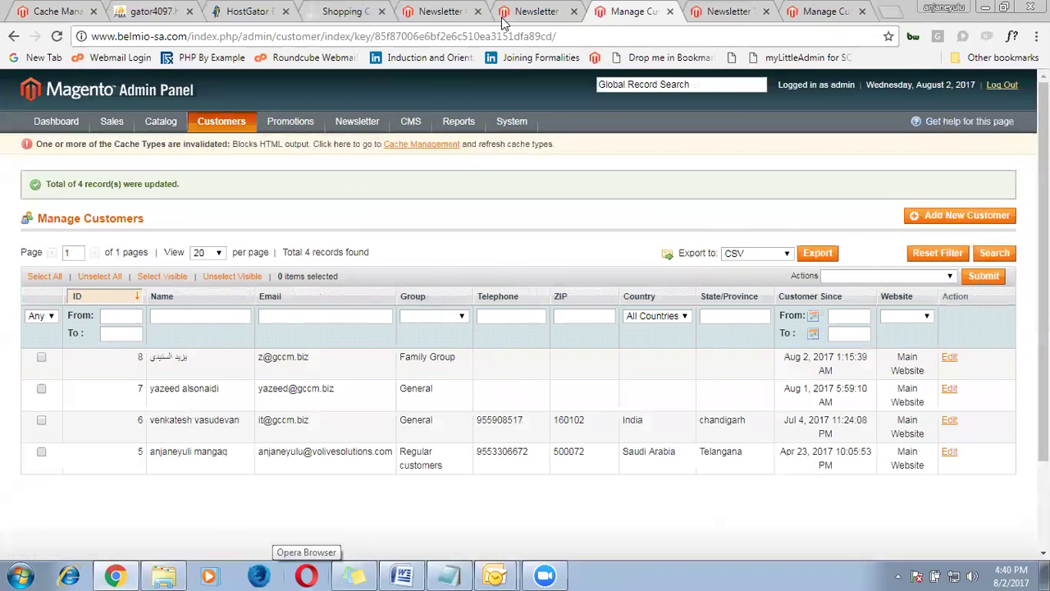
left_click(507, 16)
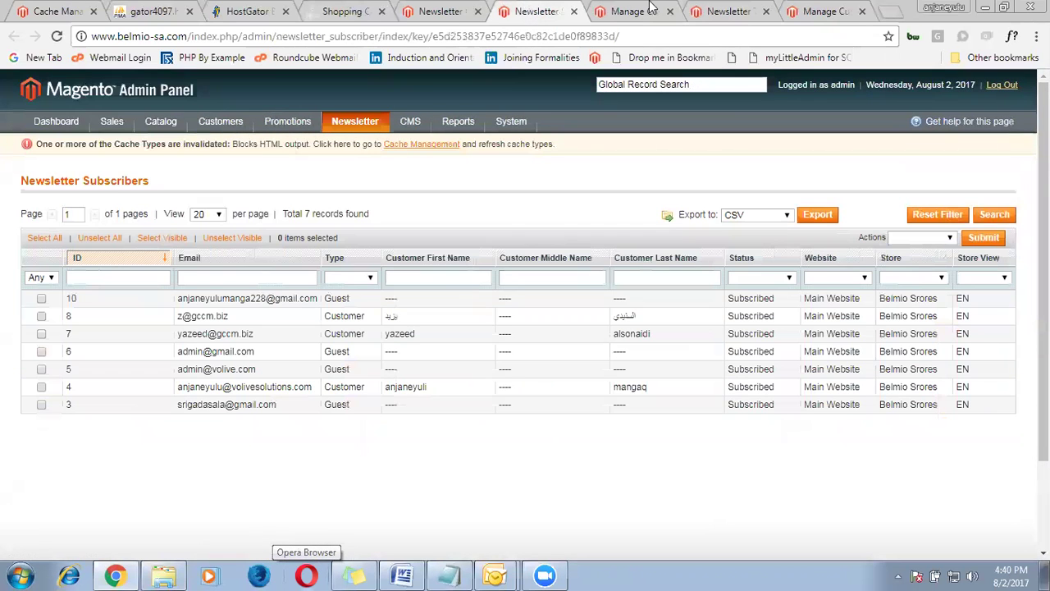
left_click(54, 37)
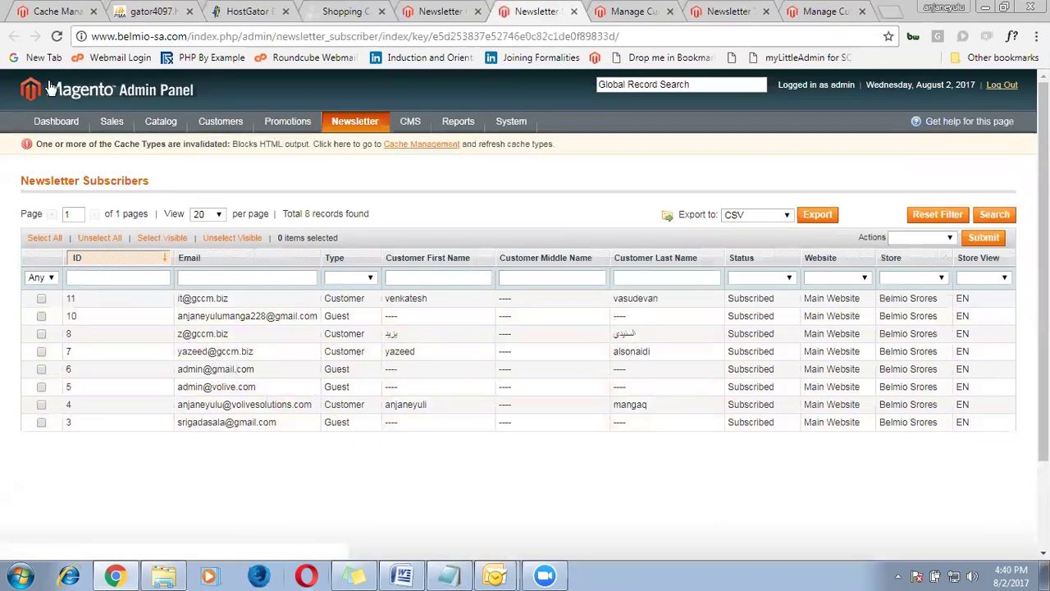
left_click(57, 37)
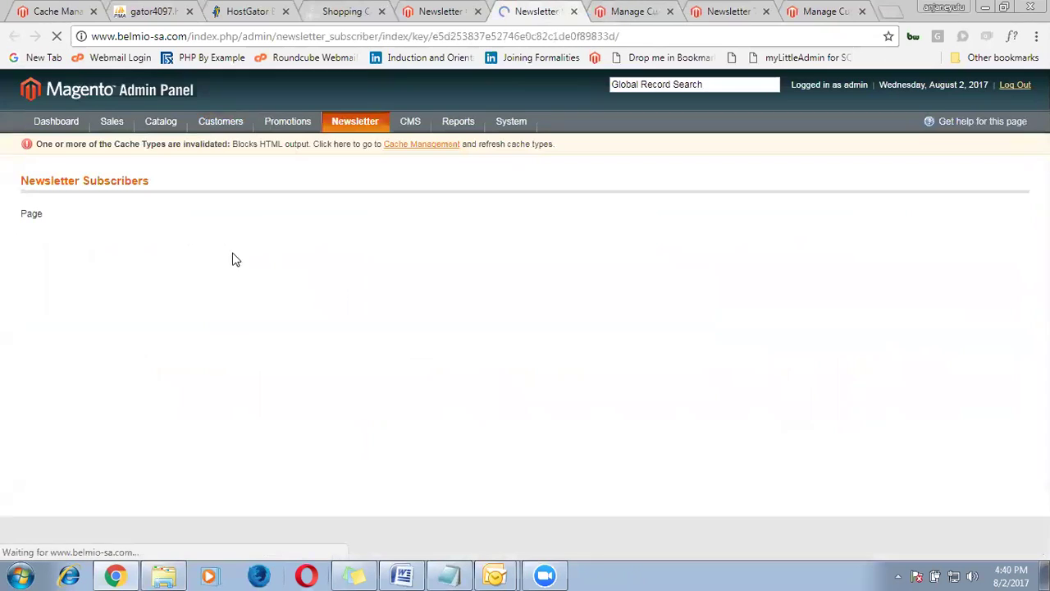
- Subscribe customer 6 via Actions > Subscribe to Newsletter and Submit
left_click(625, 11)
left_click(41, 420)
left_click(911, 278)
left_click(886, 307)
left_click(976, 279)
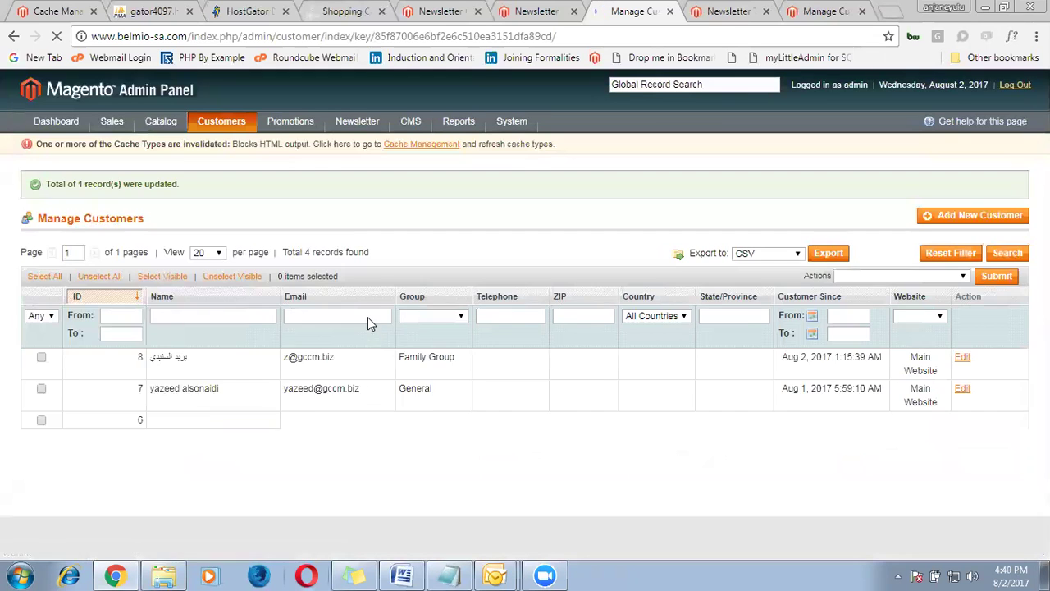
- Reload Newsletter Subscribers and show 30 records per page to see all 8 subscribers
left_click(719, 14)
left_click(841, 12)
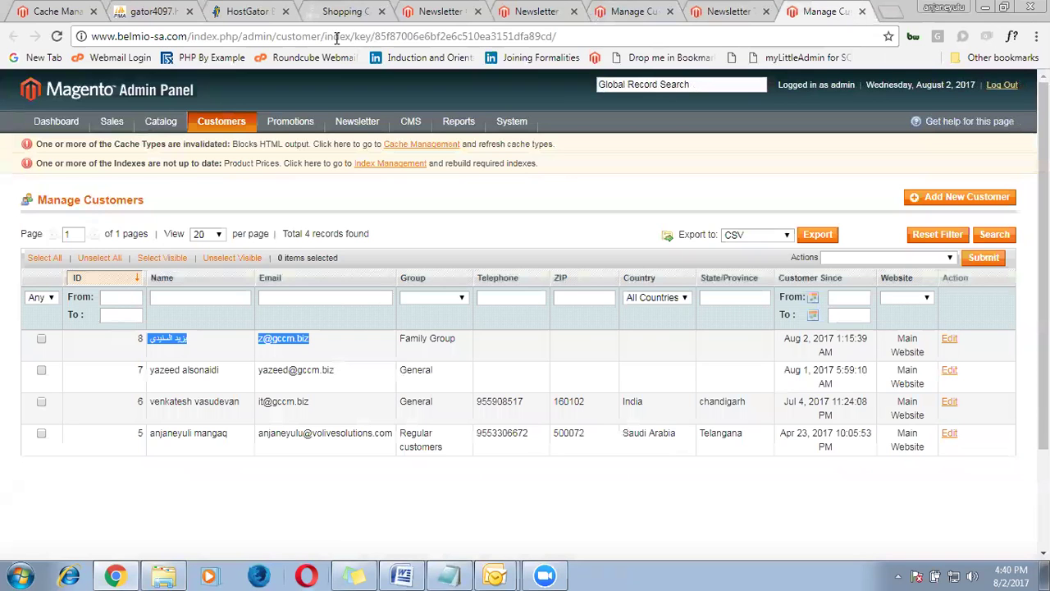
left_click(634, 11)
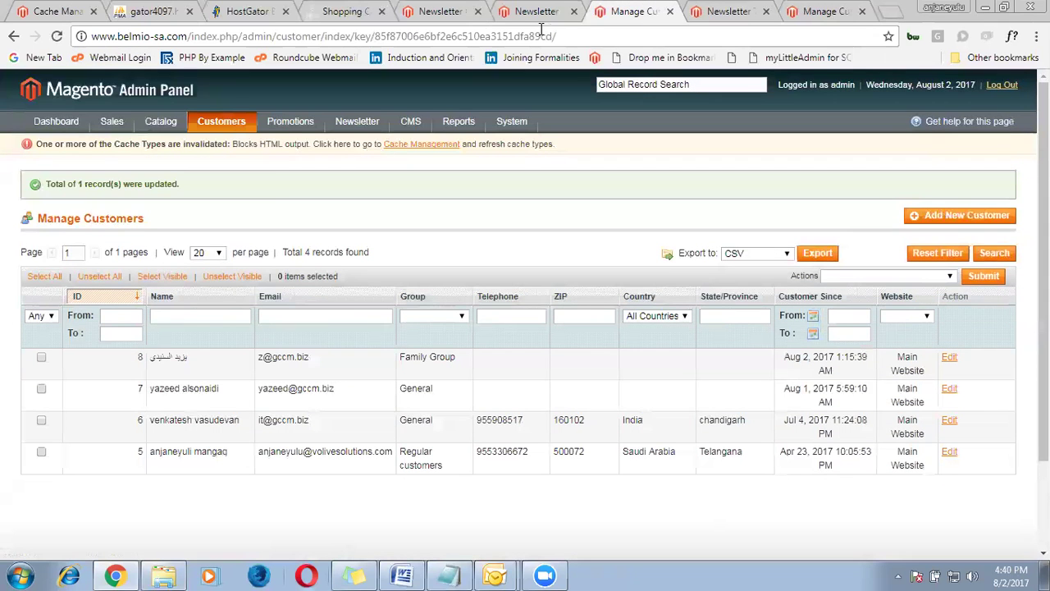
left_click(530, 11)
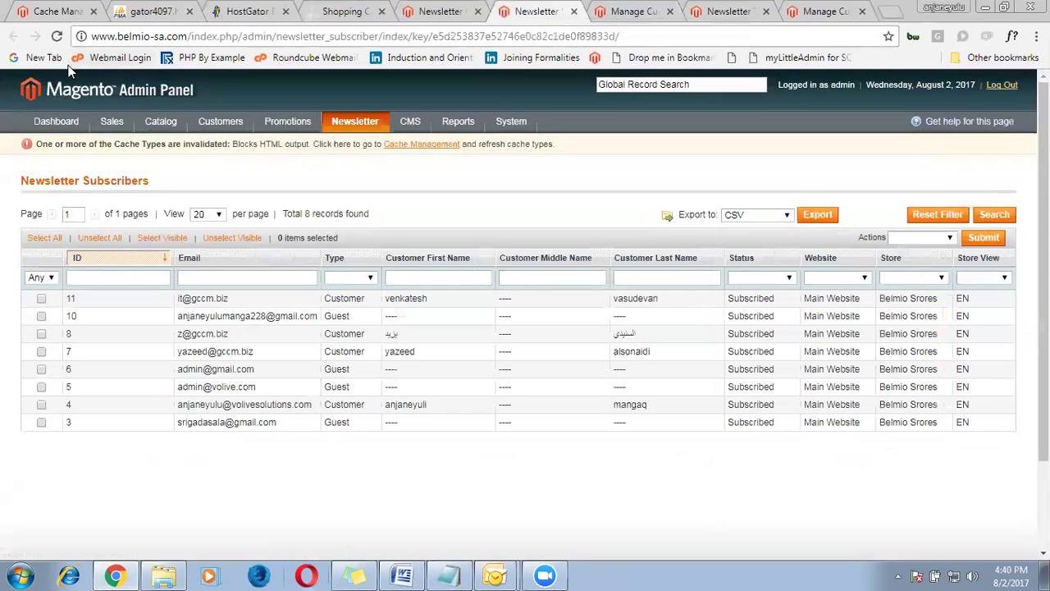
left_click(56, 37)
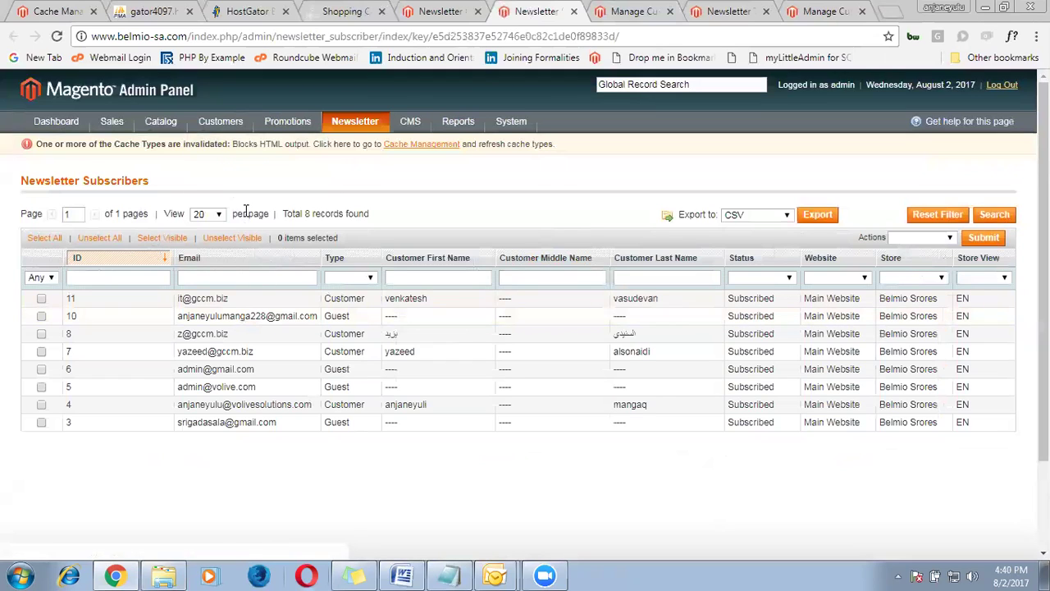
left_click(216, 216)
left_click(197, 238)
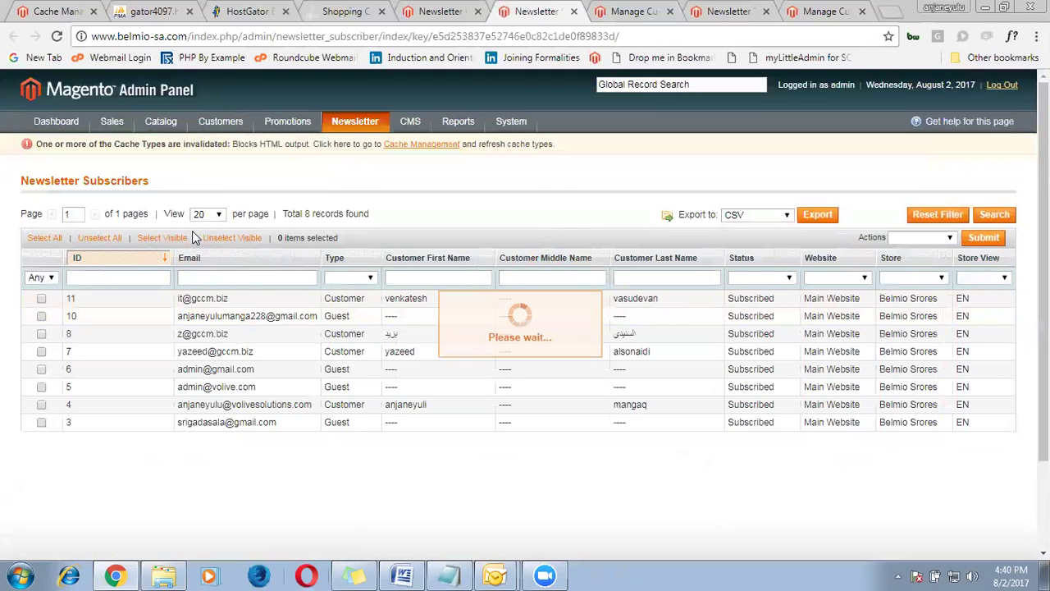
- In Cache Management, flush the Magento cache and the cache storage, confirming with OK
left_click(420, 146)
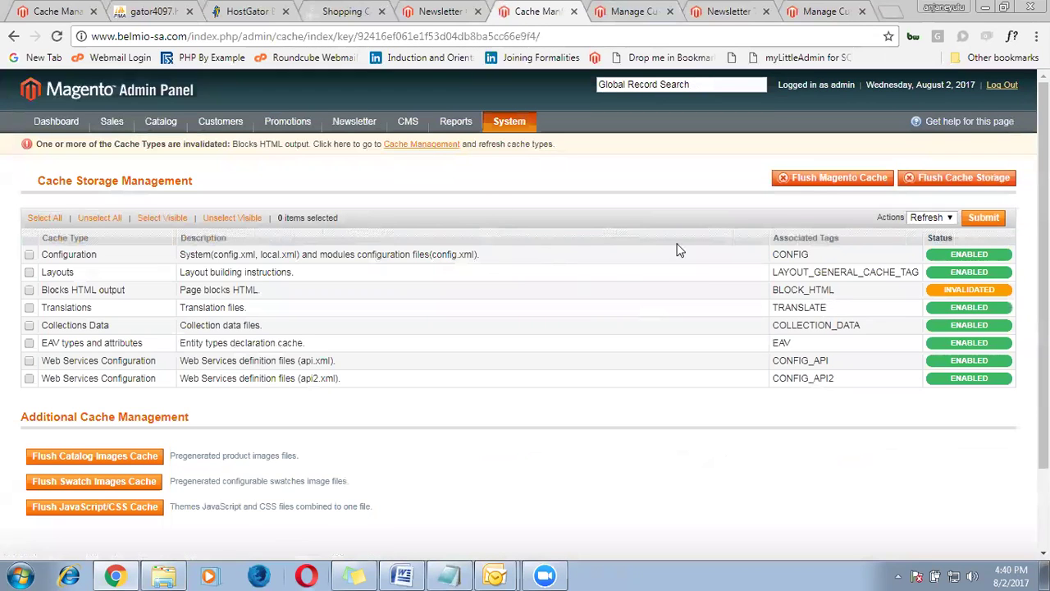
left_click(827, 180)
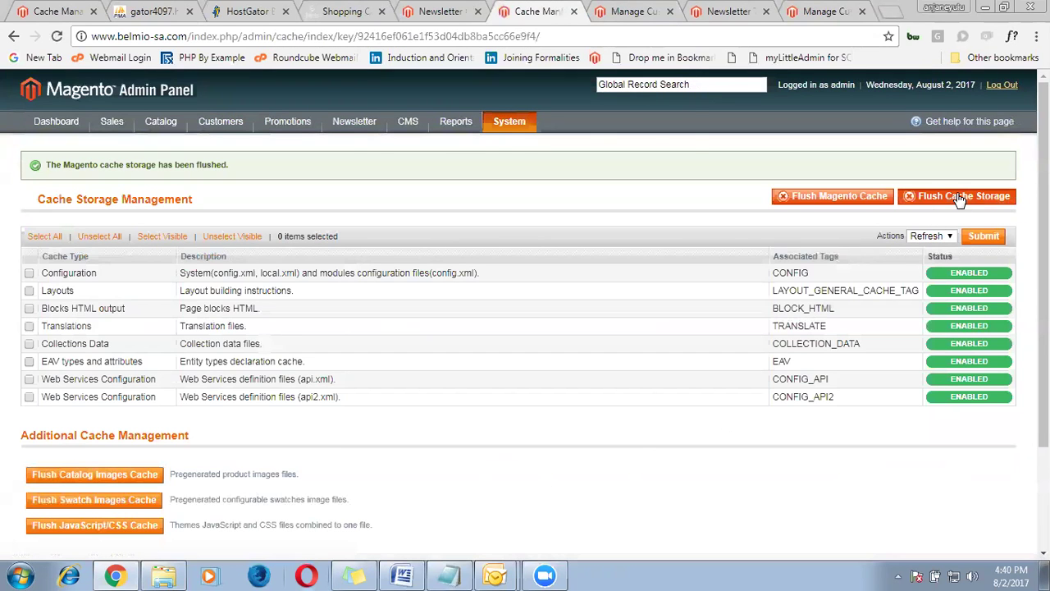
left_click(938, 196)
left_click(586, 139)
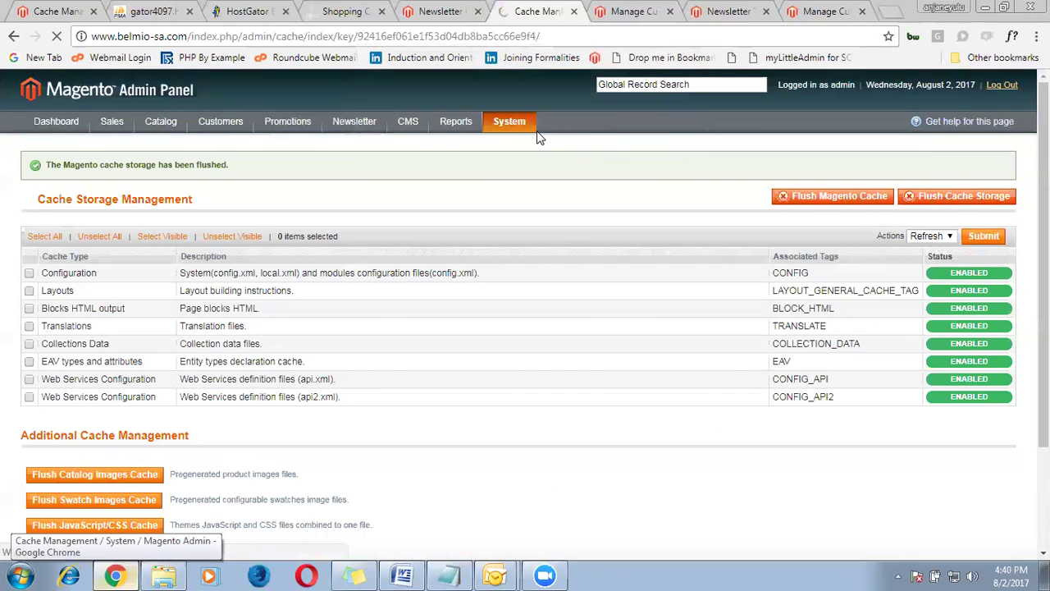
mouse_move(302, 127)
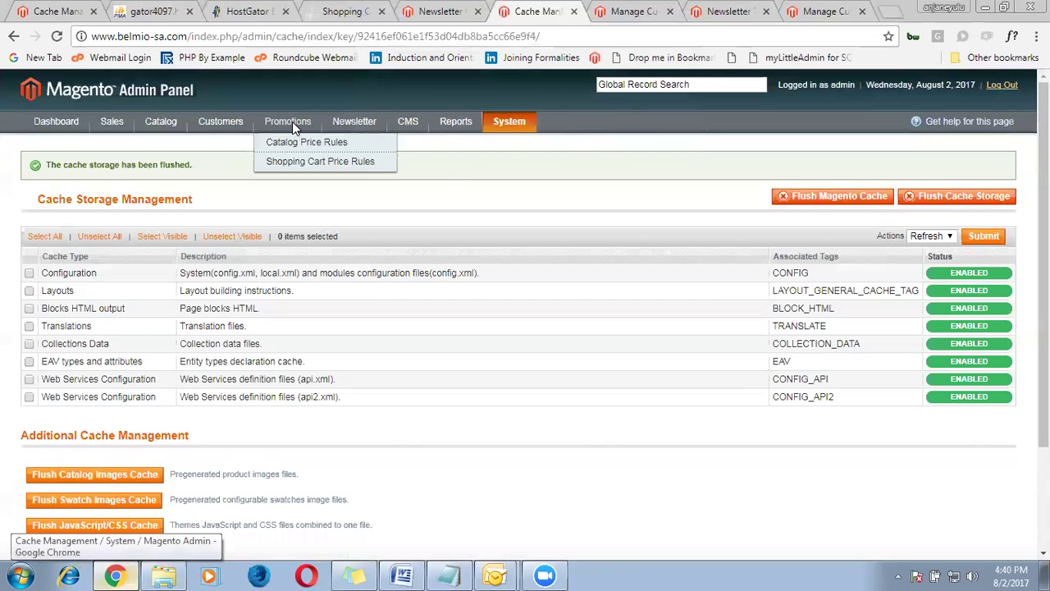
mouse_move(348, 121)
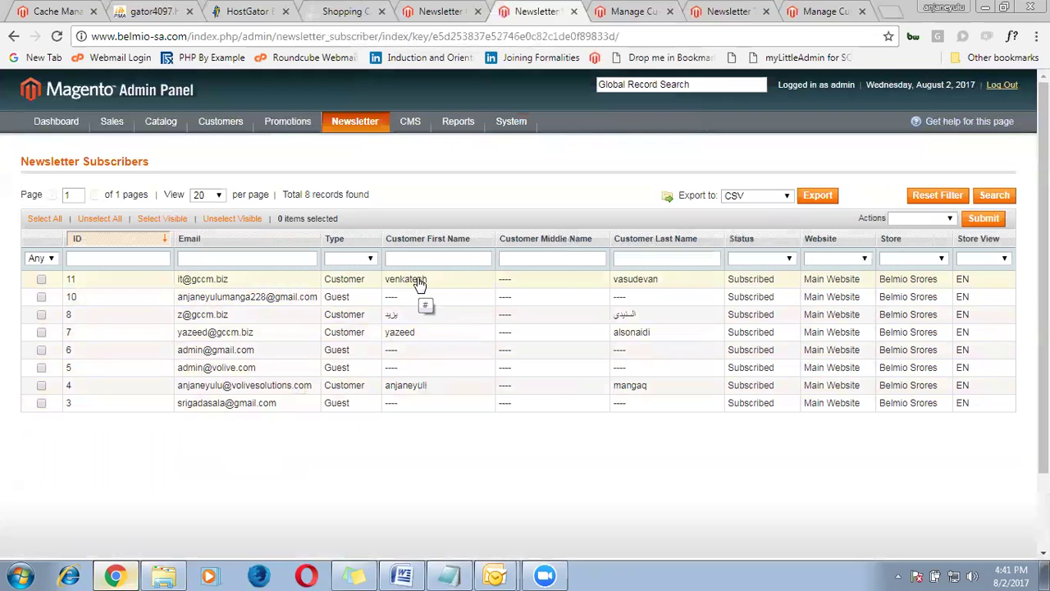
- Leave the newsletter subscribers tab and open the CMS Static Blocks list
left_click(439, 12)
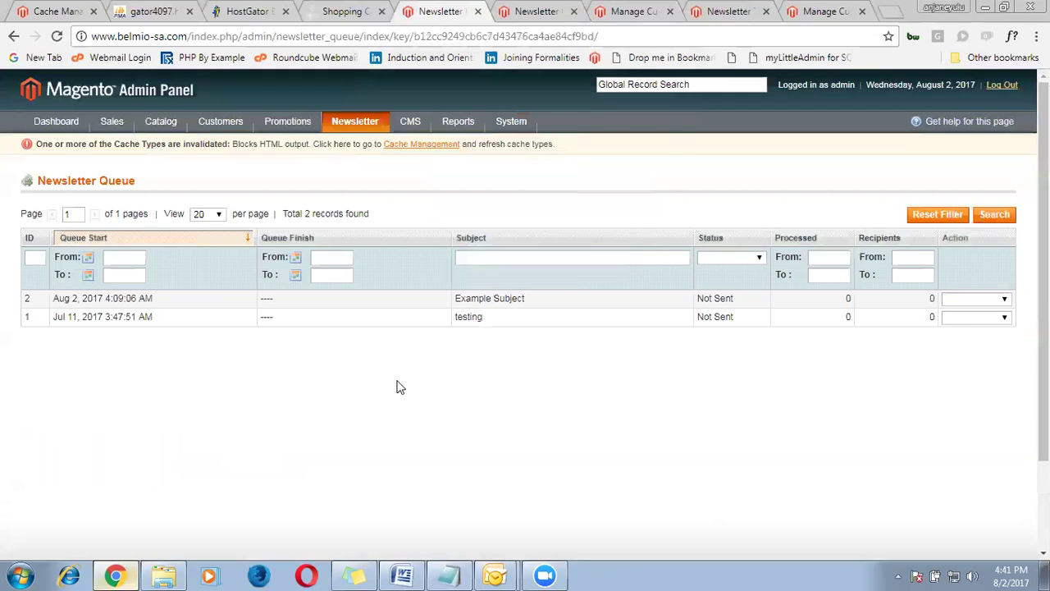
left_click(560, 12)
left_click(632, 12)
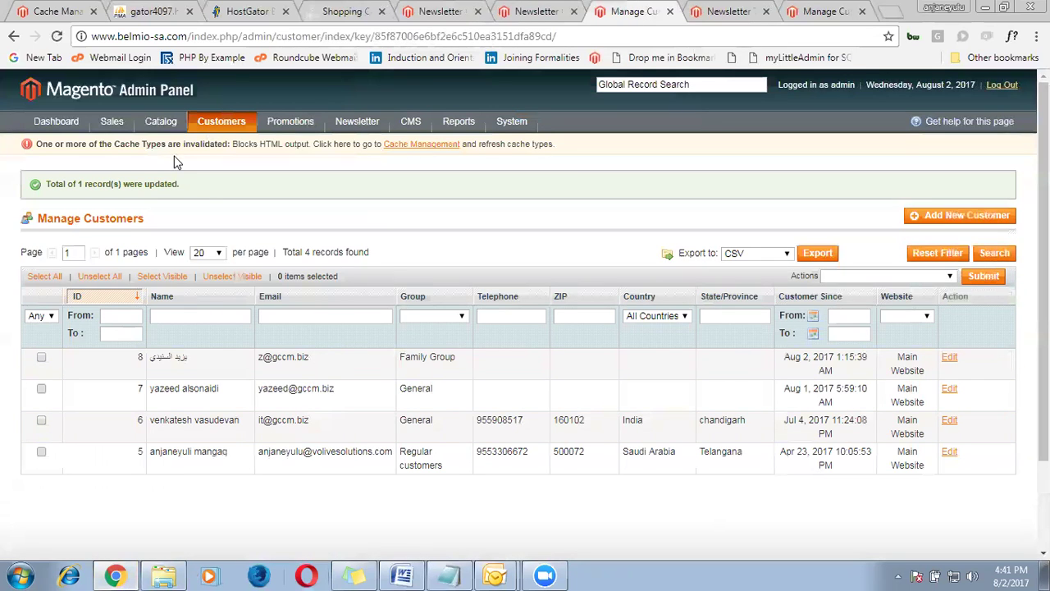
left_click(546, 10)
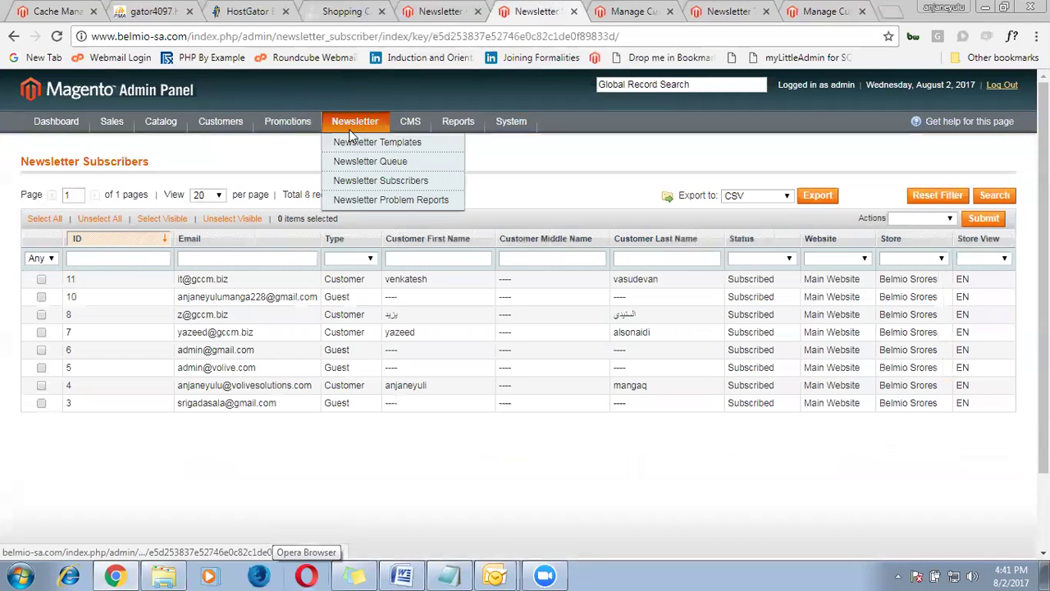
mouse_move(400, 135)
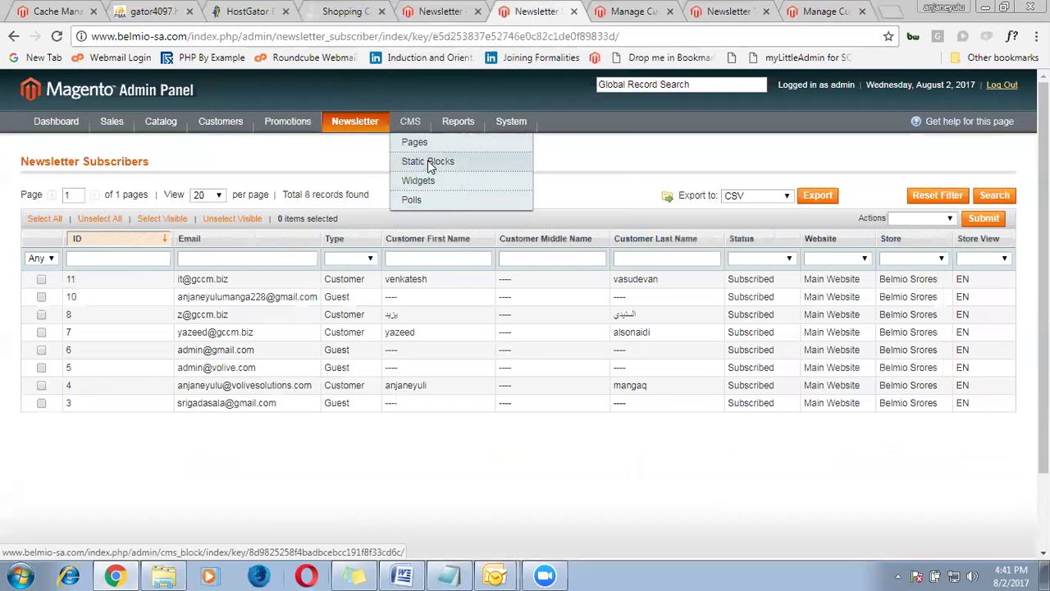
left_click(433, 161)
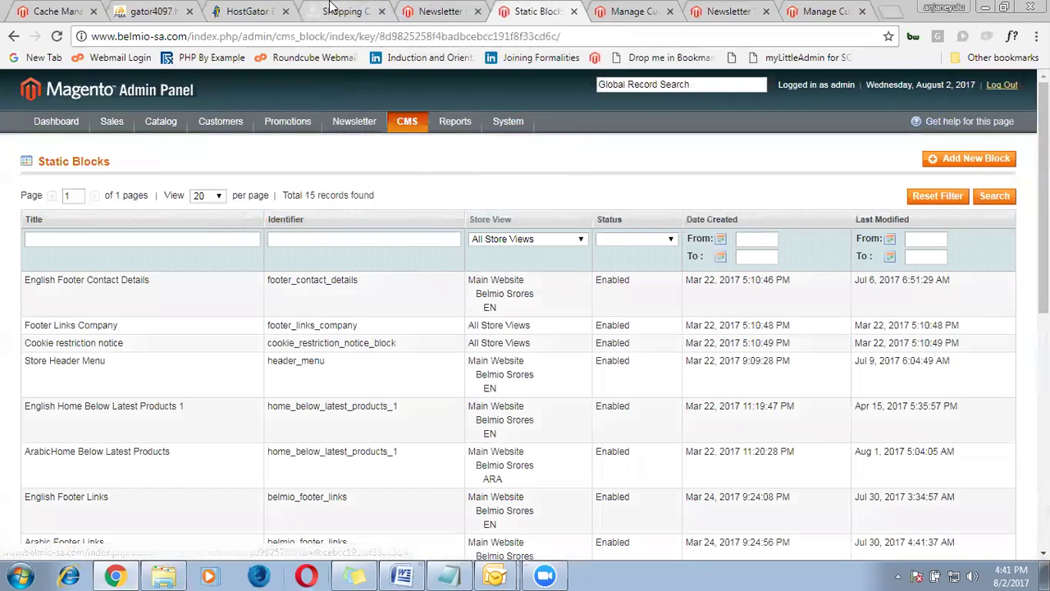
- Check the footer contact details and General links on the storefront shopping cart page
left_click(330, 10)
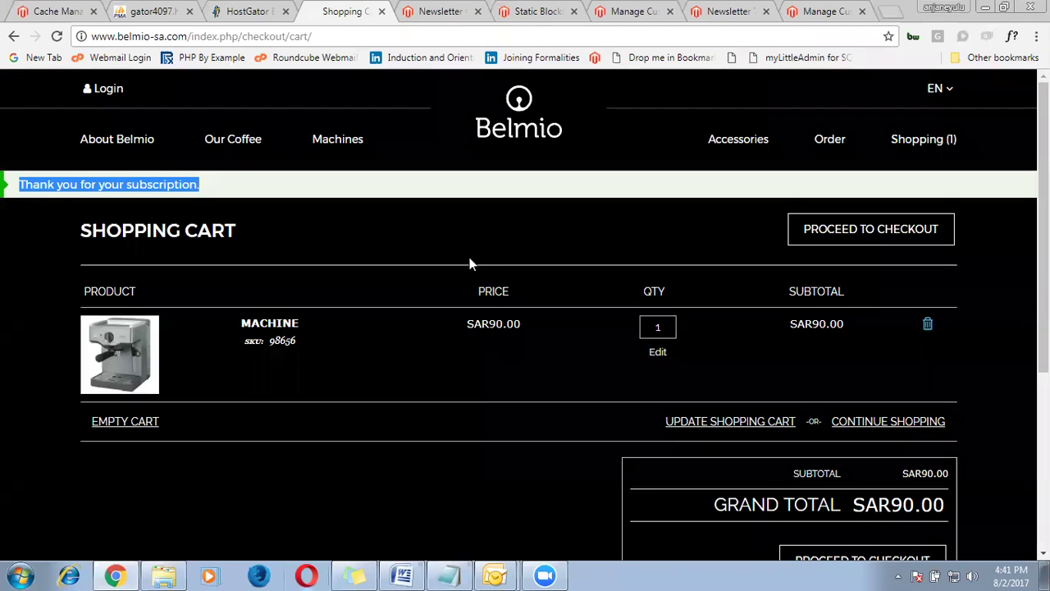
scroll(459, 246, "down", 4)
left_click_drag(66, 430, 239, 537)
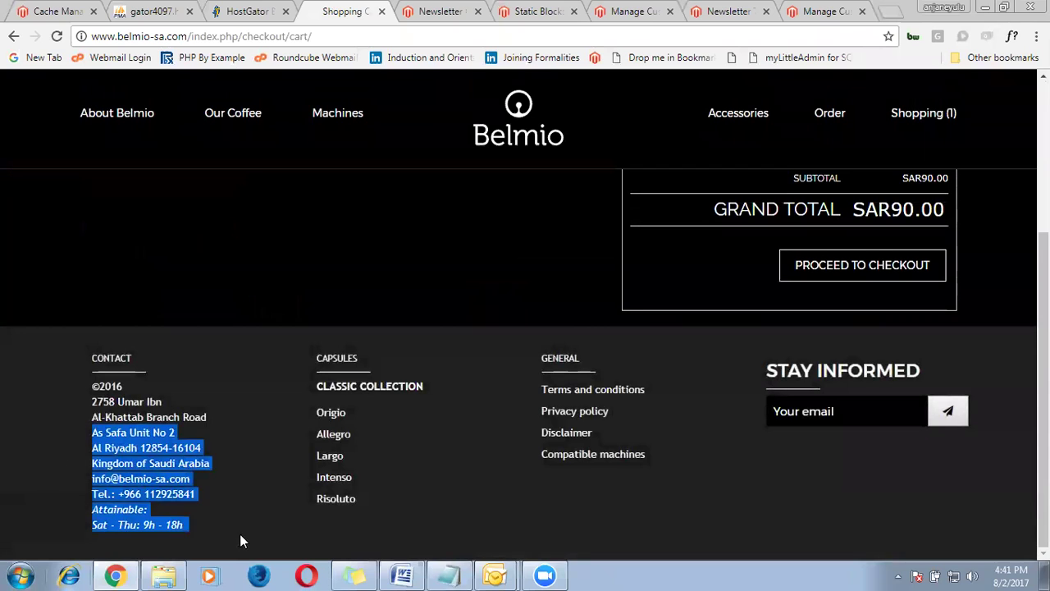
left_click(601, 406)
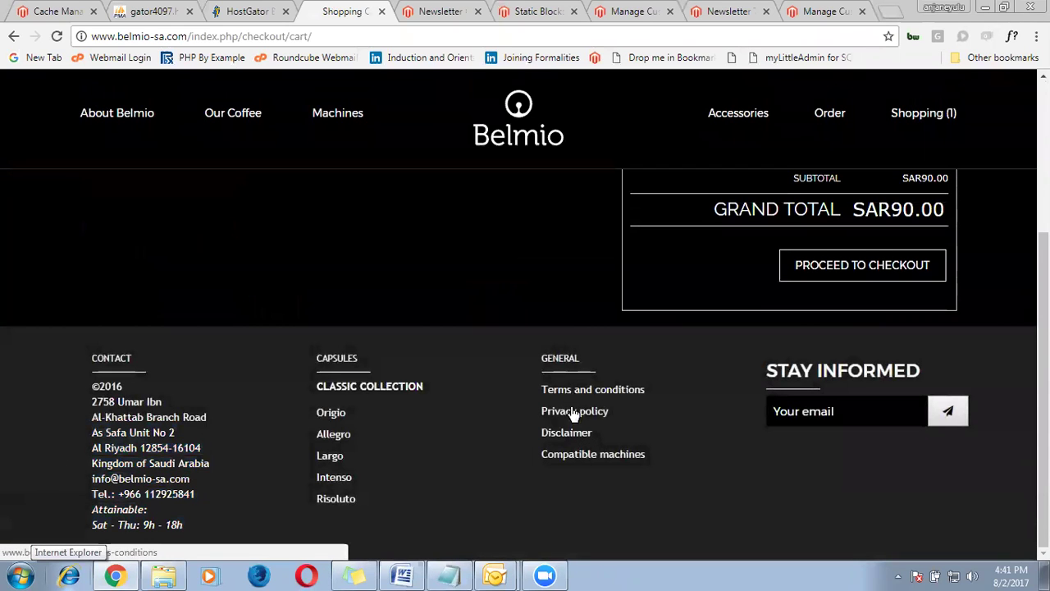
left_click_drag(548, 358, 656, 456)
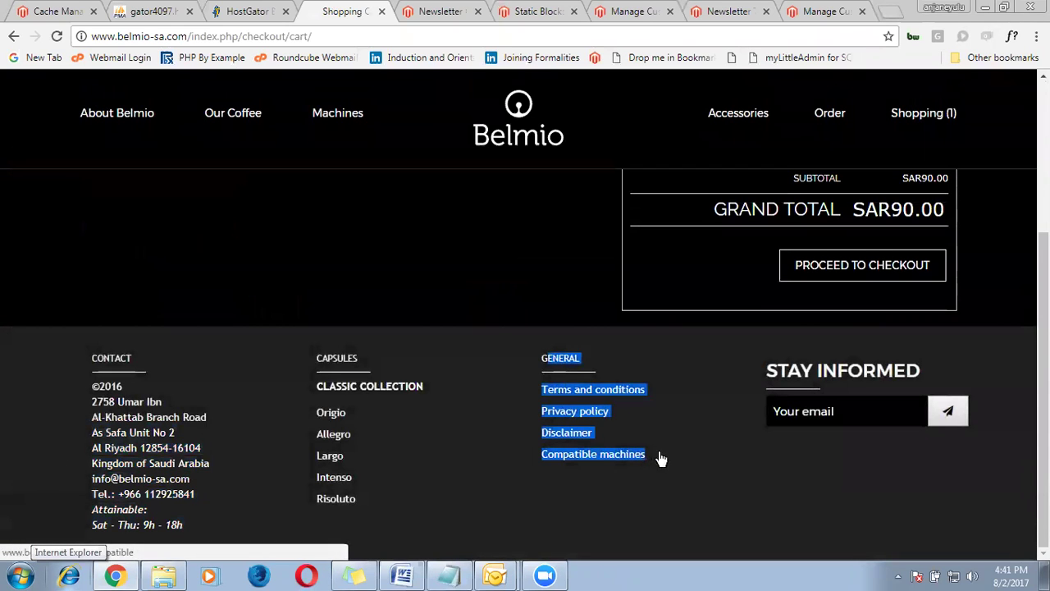
- Return to the admin and reload the Static Blocks grid showing 15 blocks
left_click(532, 6)
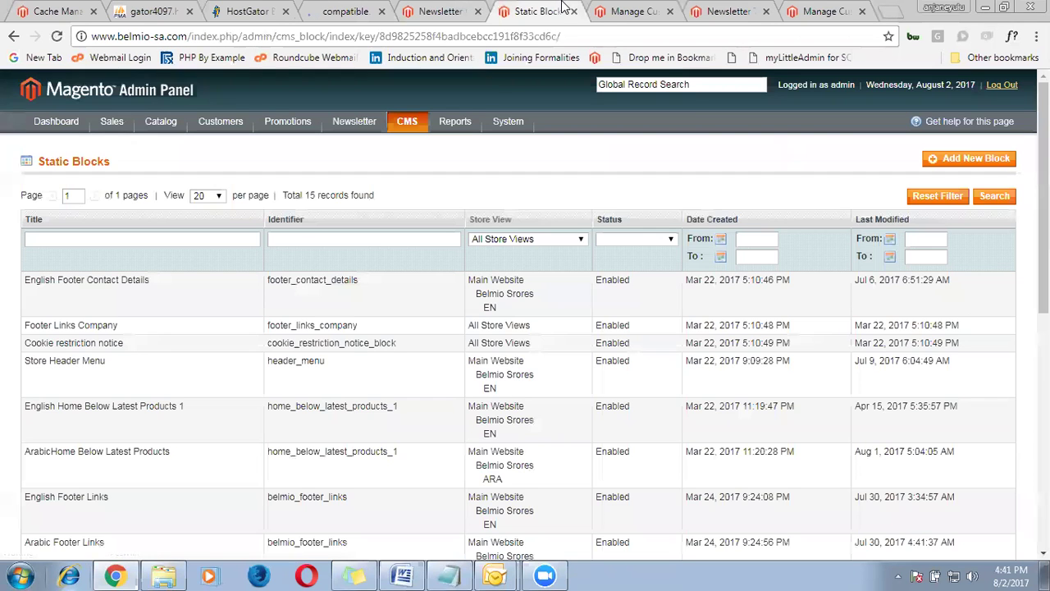
mouse_move(419, 127)
left_click(439, 162)
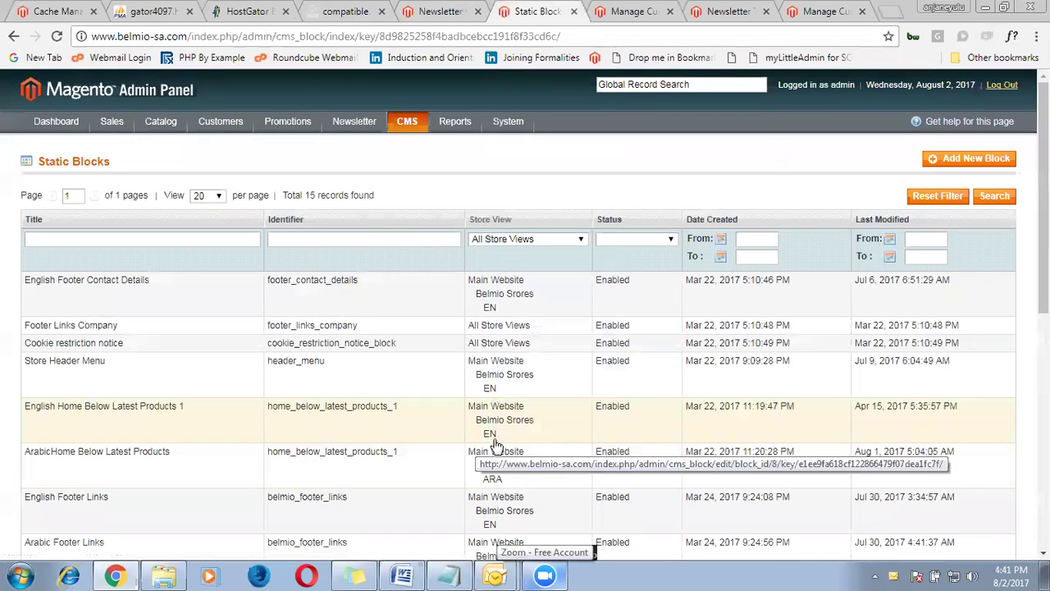
left_click(495, 575)
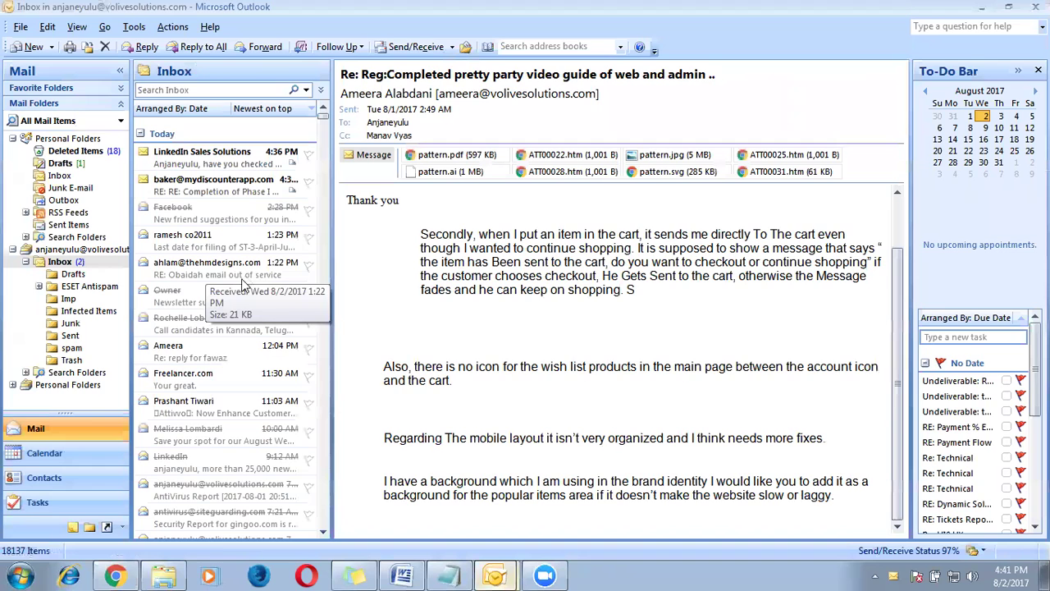
left_click(115, 575)
scroll(265, 352, "down", 10)
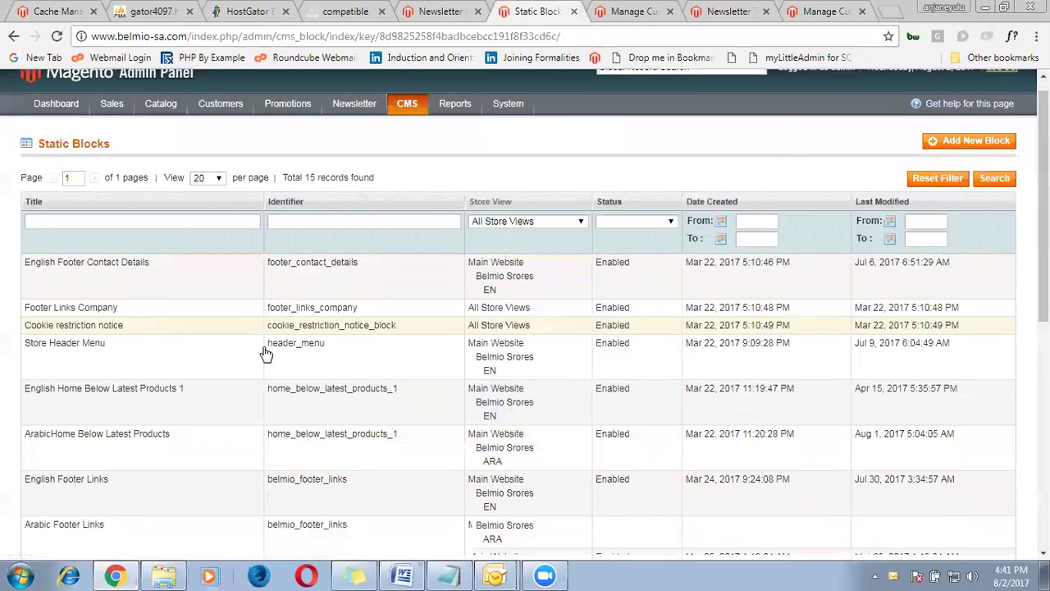
scroll(260, 356, "up", 10)
mouse_move(407, 123)
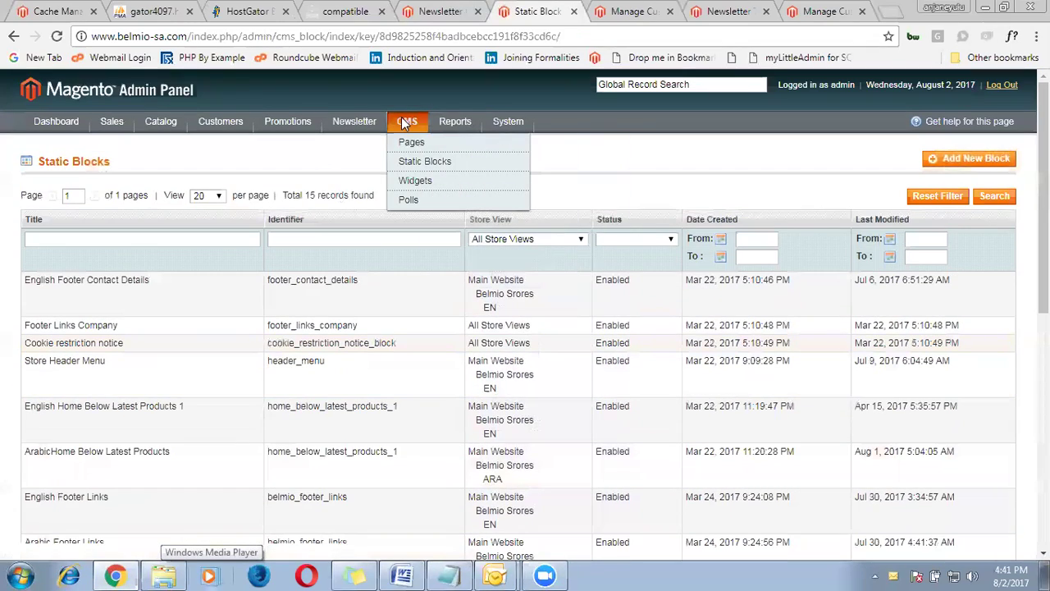
- Open the CMS Pages list and look through the neighbouring storefront tabs
left_click(420, 166)
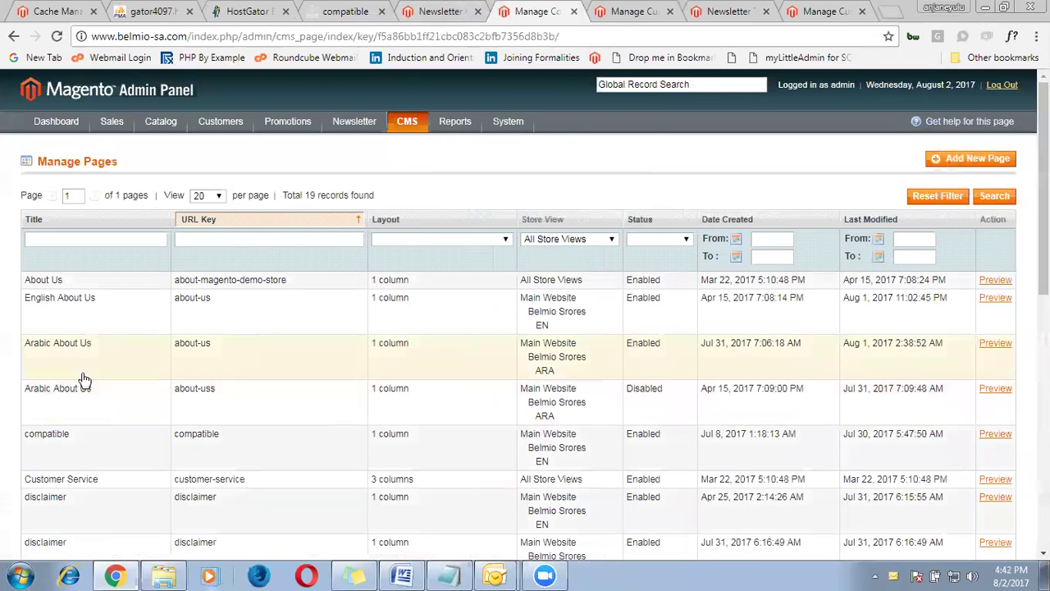
key("ctrl+shift+Tab")
scroll(420, 279, "down", 3)
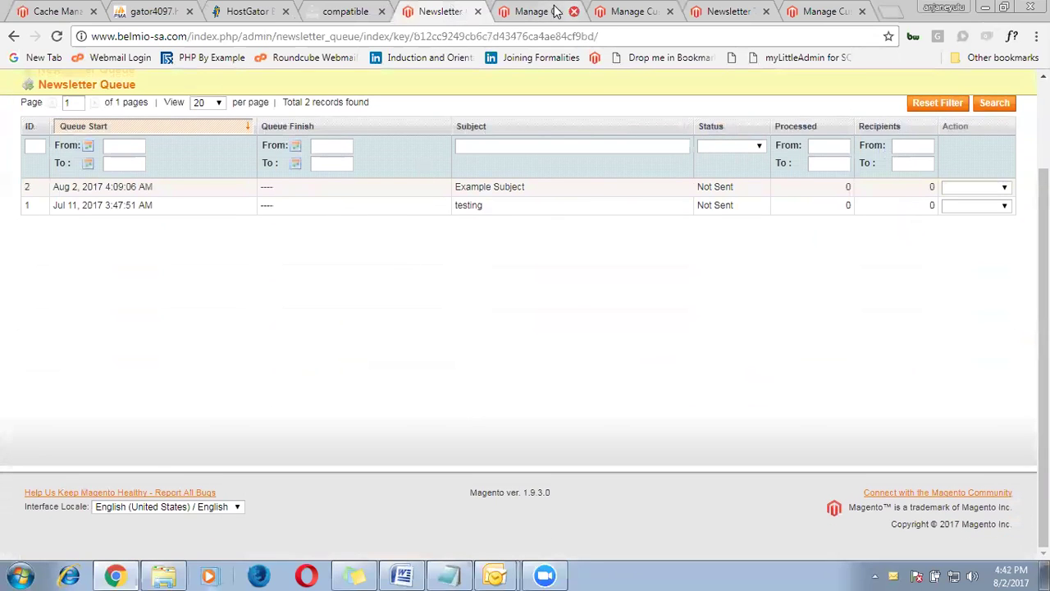
key("ctrl+shift+Tab")
scroll(574, 365, "down", 10)
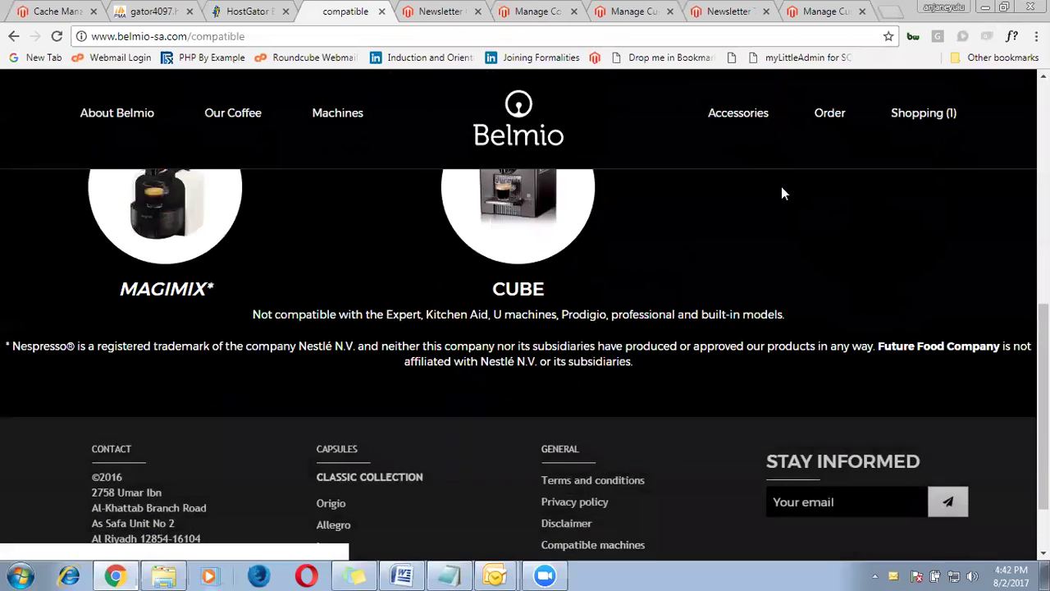
scroll(514, 190, "down", 1)
- Copy the 'privacy-policy' URL key from the storefront Privacy policy page and return to the pages list
left_click(513, 190)
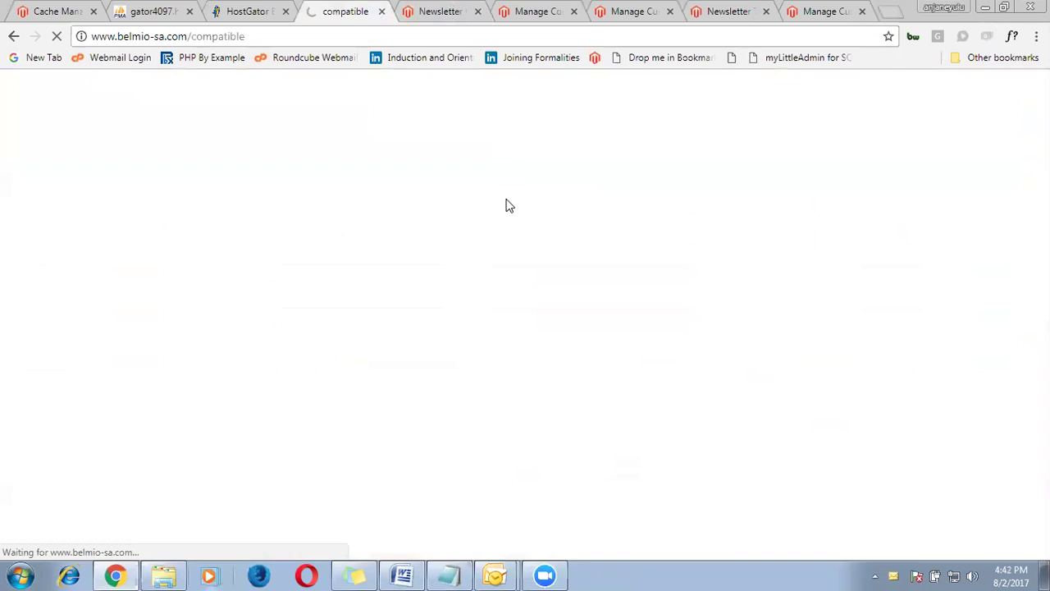
scroll(558, 393, "down", 10)
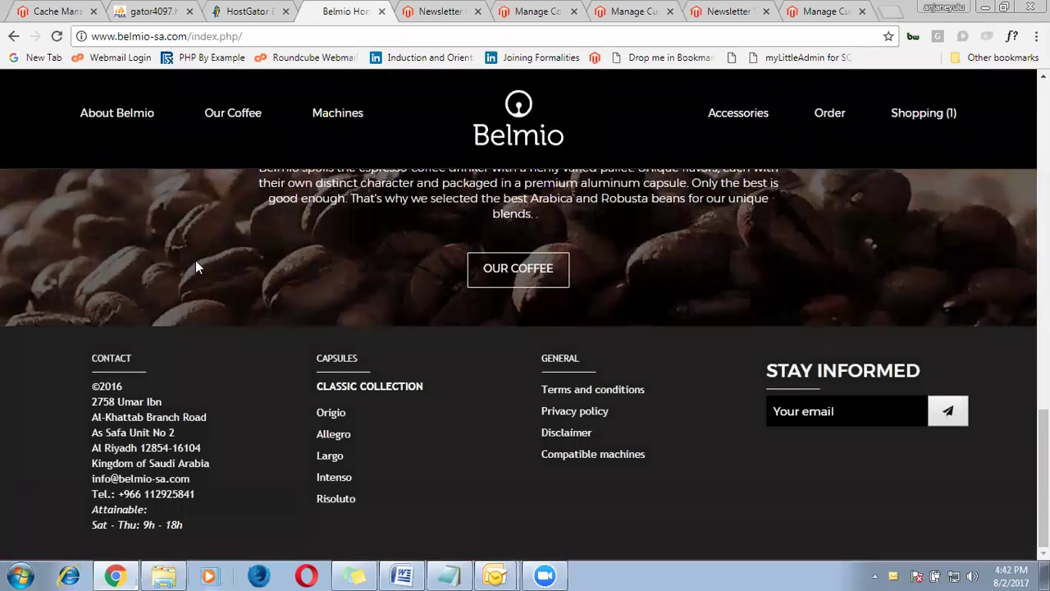
left_click(578, 411)
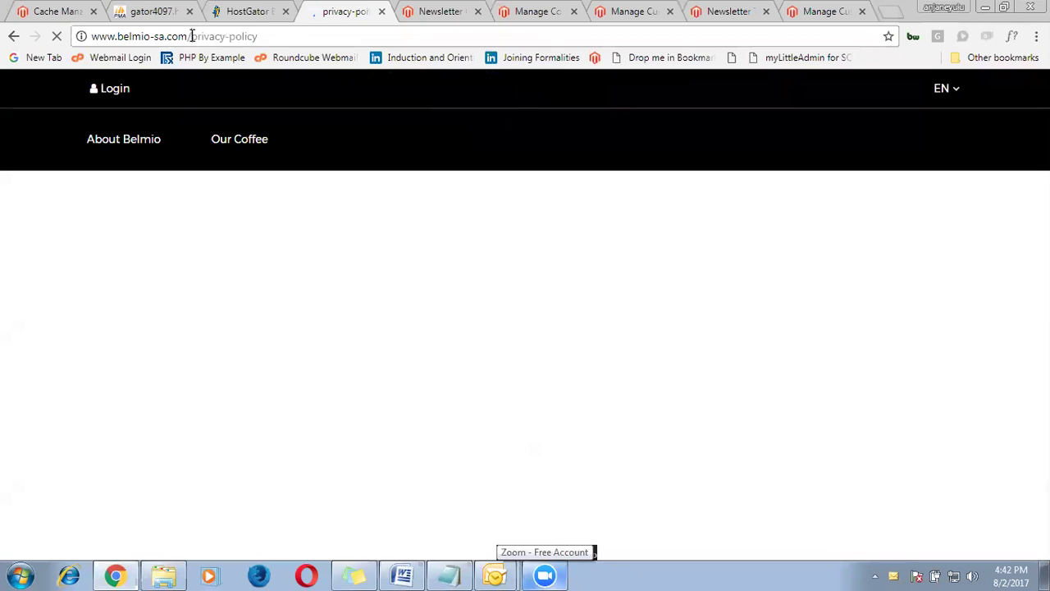
left_click_drag(191, 36, 265, 36)
key("ctrl+c")
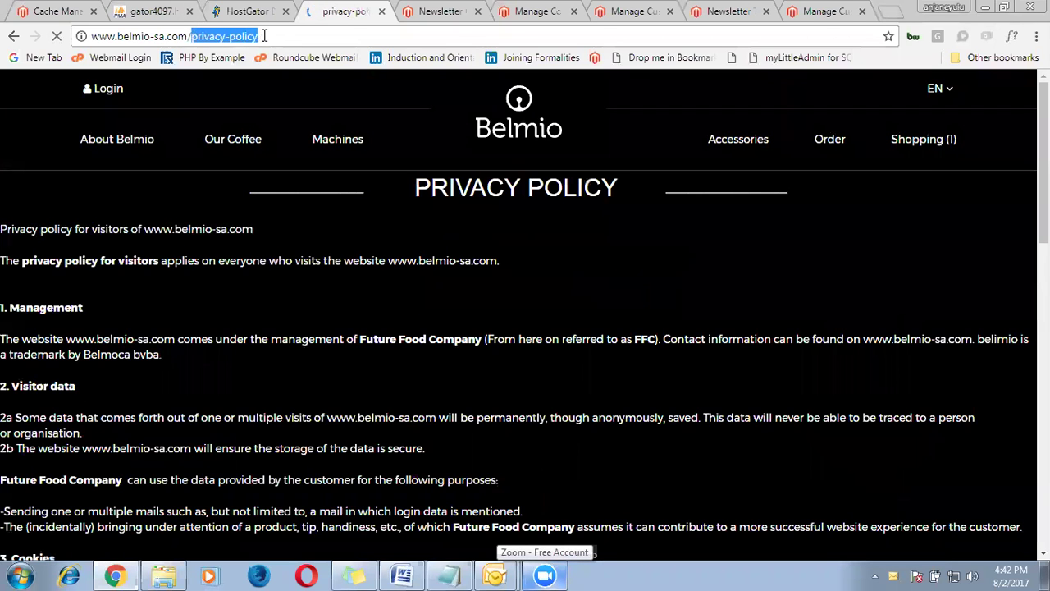
left_click(532, 11)
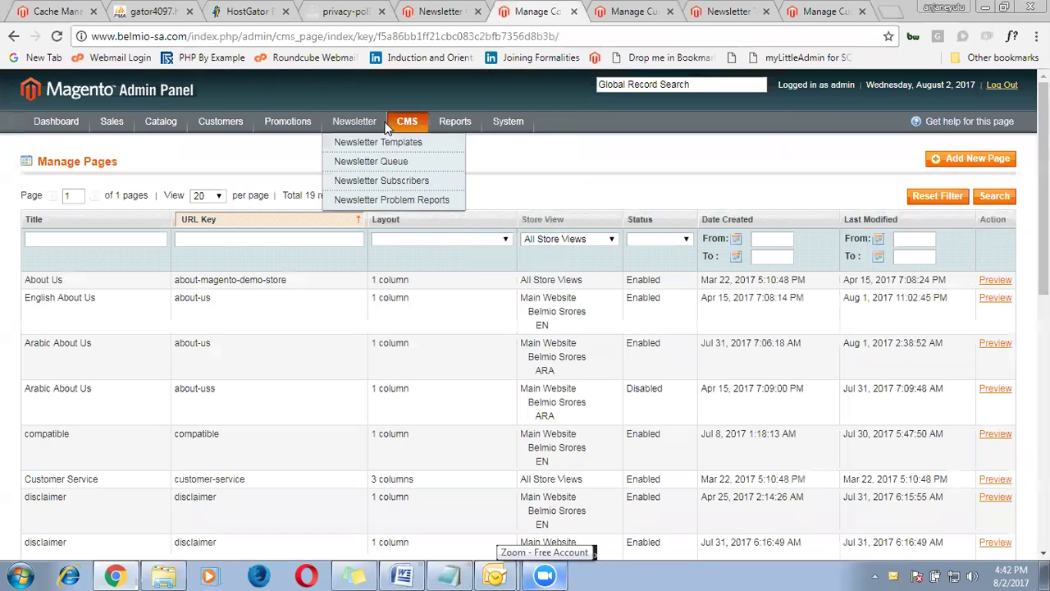
- Filter the CMS pages grid by URL Key 'privacy-policy'
left_click(241, 237)
key("ctrl+v")
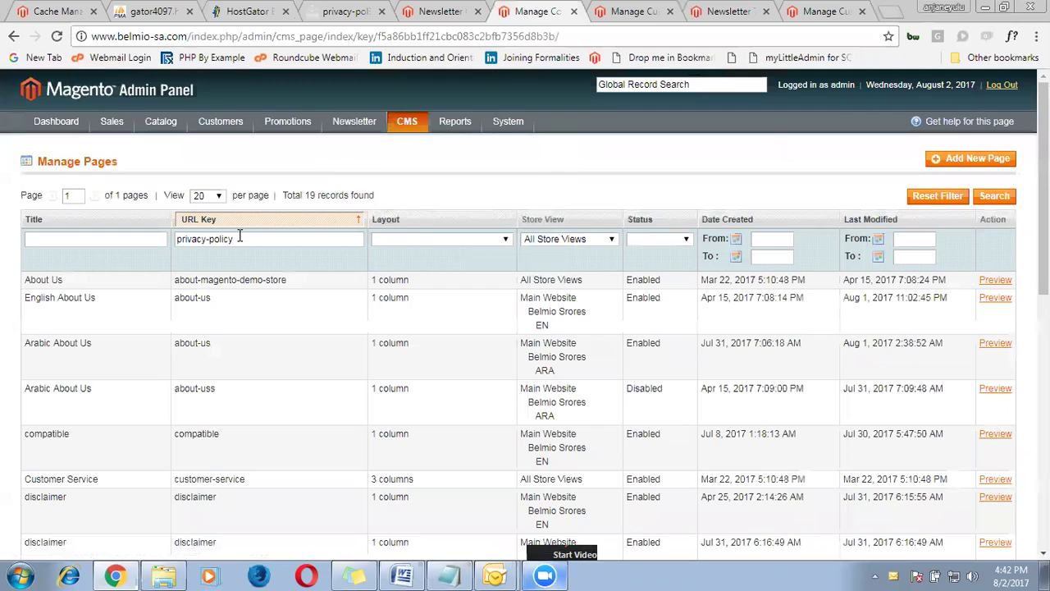
key("Return")
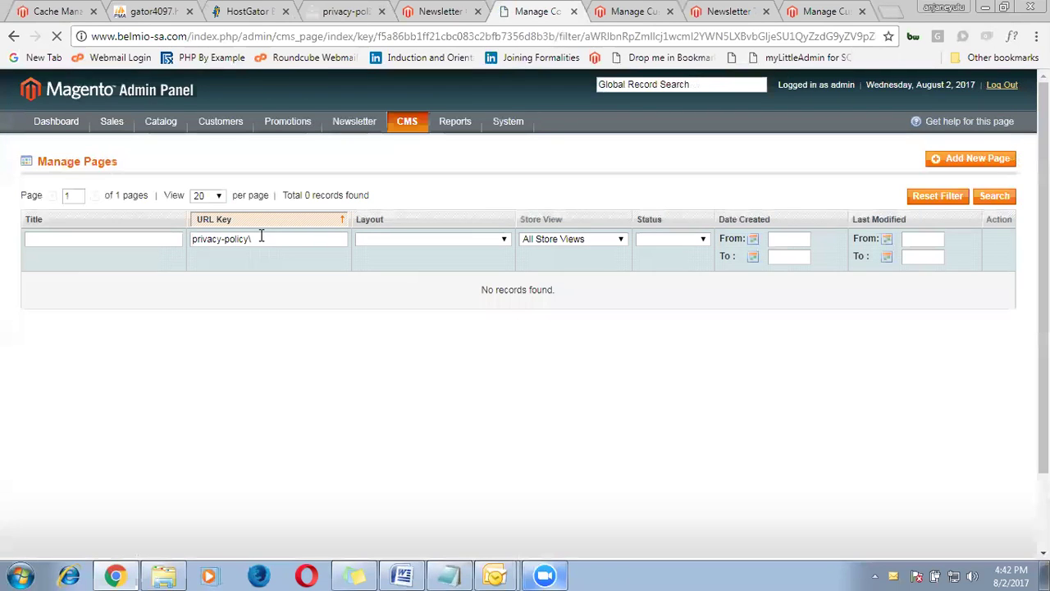
left_click(260, 237)
key("Return")
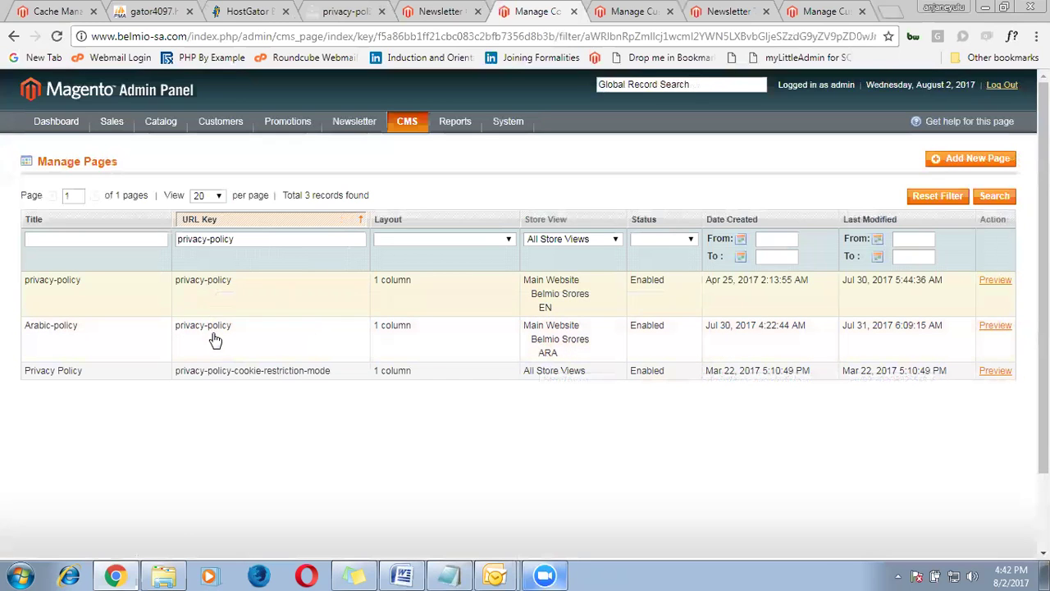
- Open the English privacy-policy page and view its Content section
left_click(179, 292)
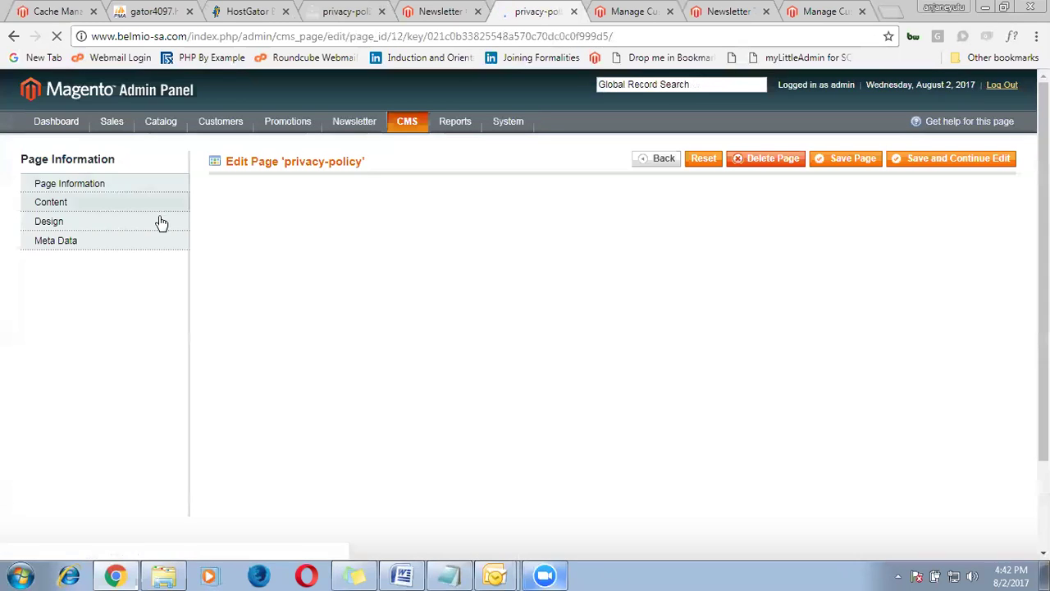
left_click(57, 203)
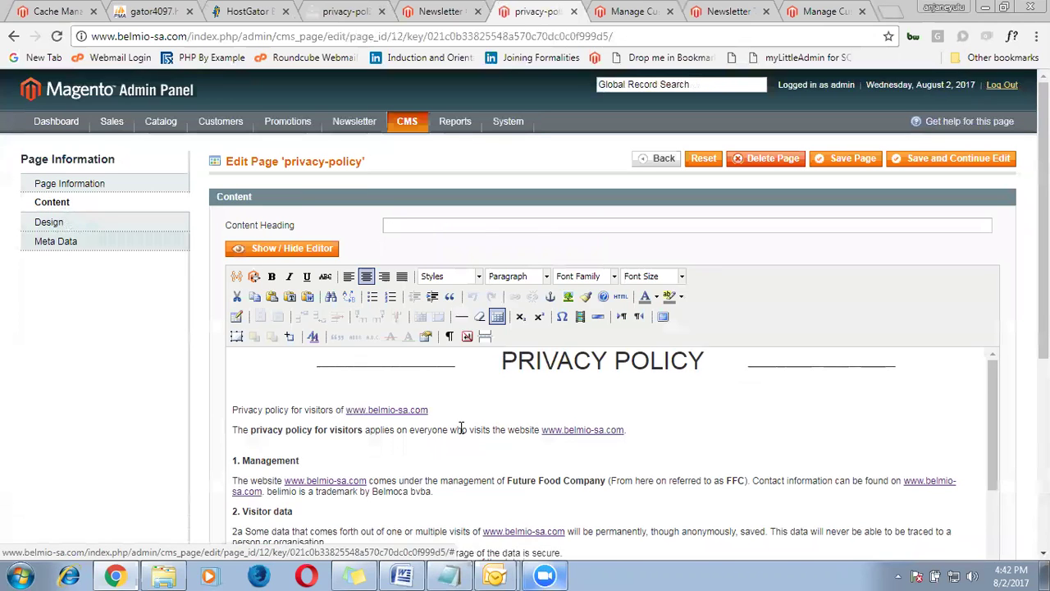
scroll(461, 429, "down", 10)
scroll(382, 426, "up", 8)
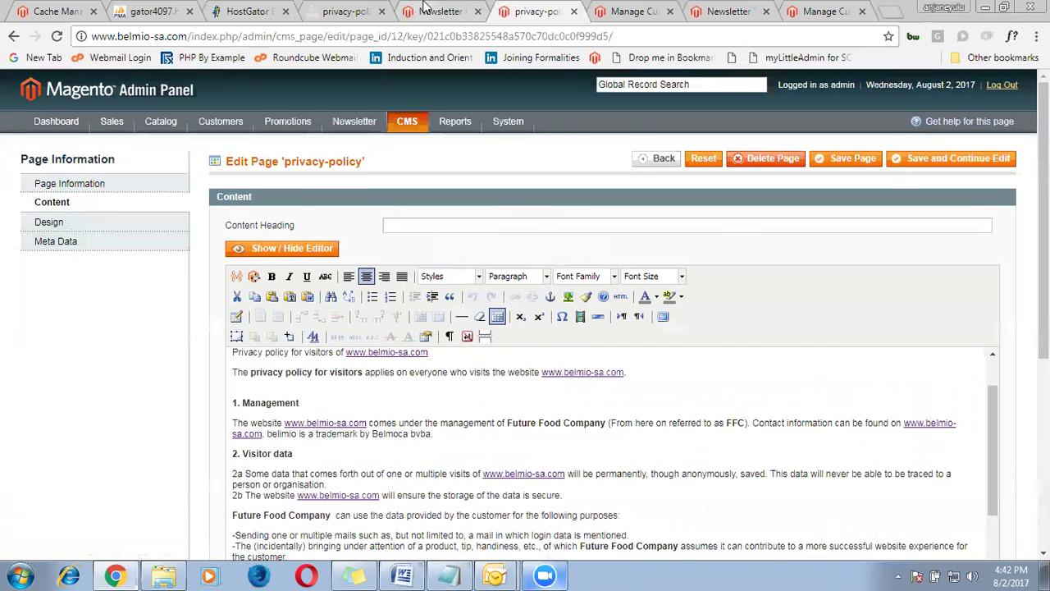
left_click(424, 10)
- Review the PRIVACY POLICY heading and text on the live storefront page
left_click(352, 11)
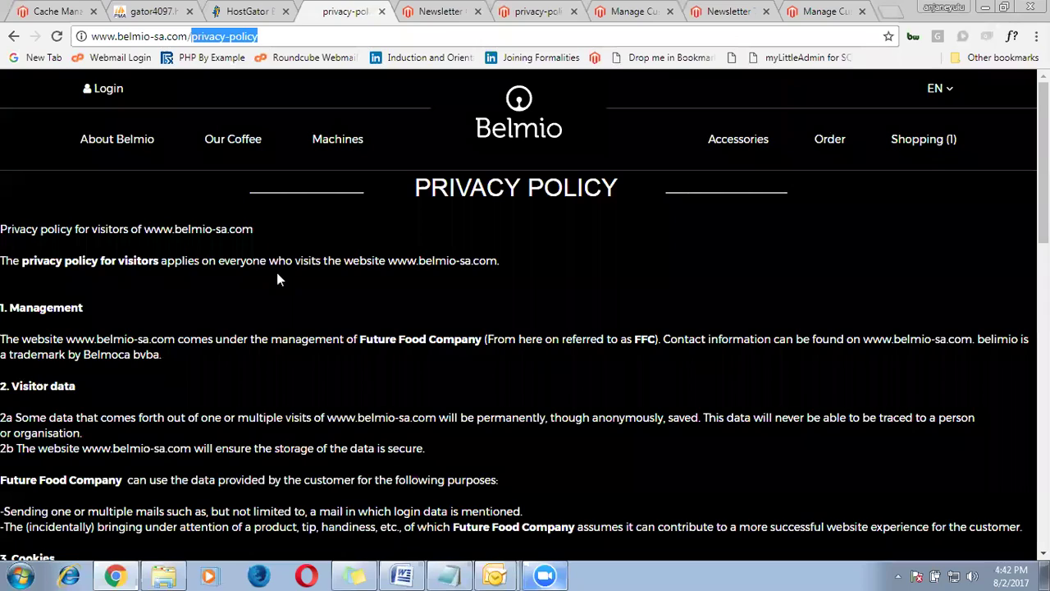
triple_click(809, 206)
left_click(809, 206)
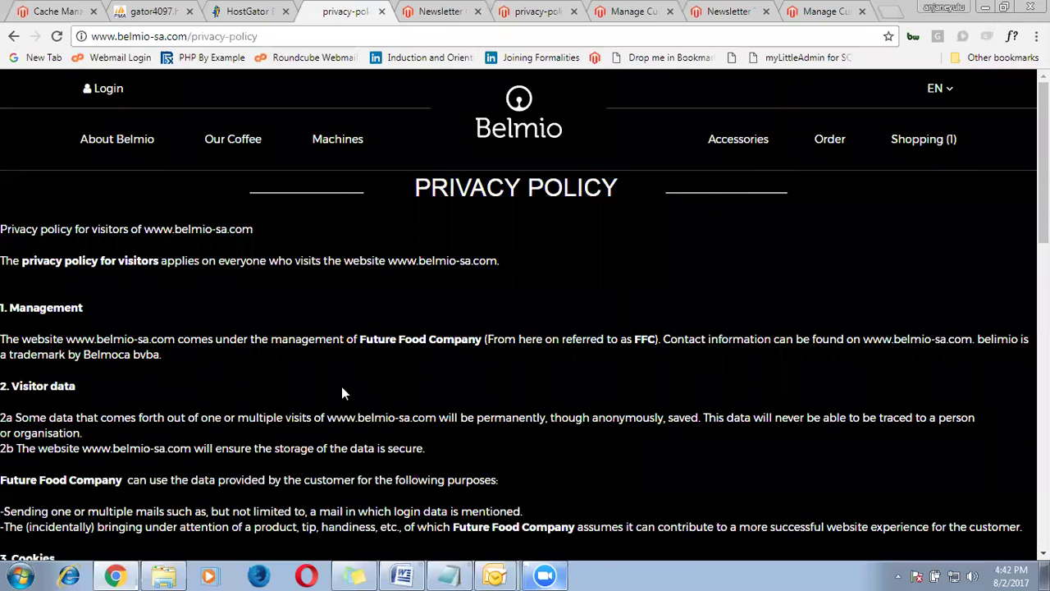
scroll(343, 392, "down", 5)
scroll(291, 460, "down", 10)
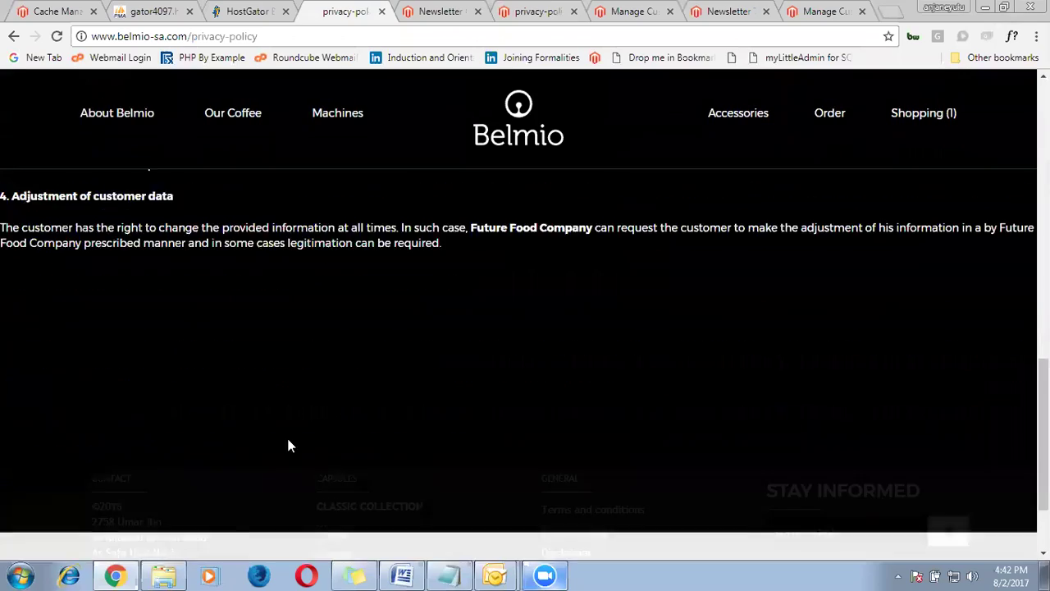
scroll(283, 431, "up", 9)
left_click_drag(226, 336, 1, 337)
left_click(246, 360)
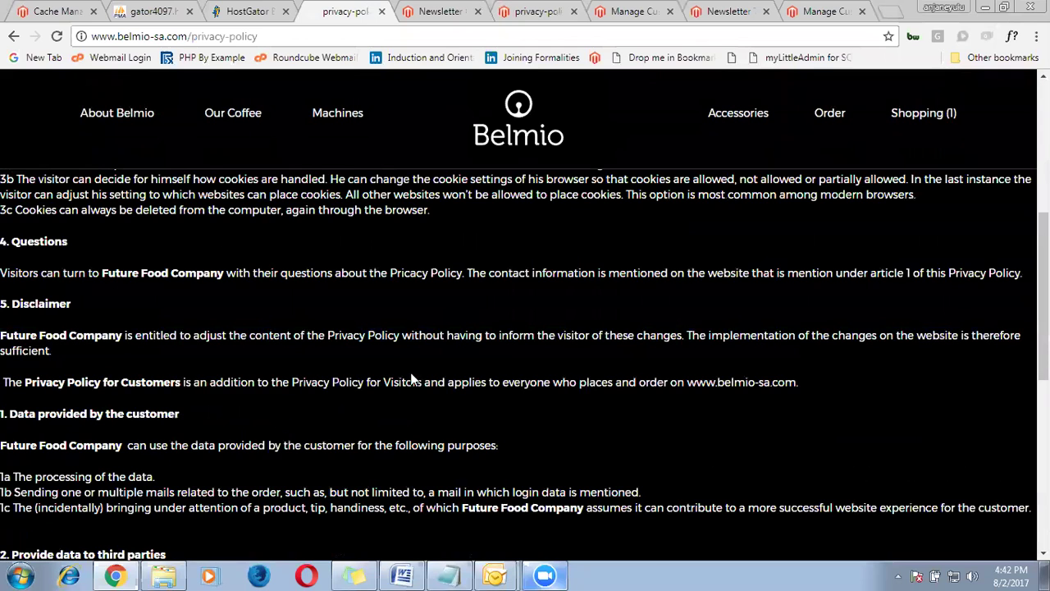
scroll(410, 328, "up", 6)
left_click_drag(413, 201, 602, 190)
left_click(670, 207)
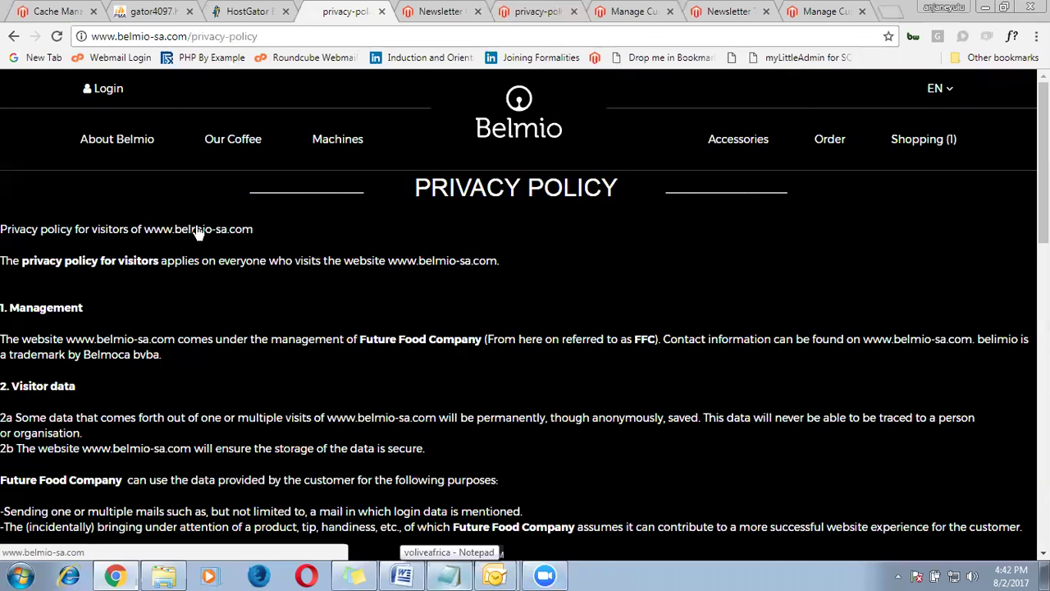
- Reopen the Privacy Policy page from the Belmio home page, then return to the admin page editor
left_click(136, 253)
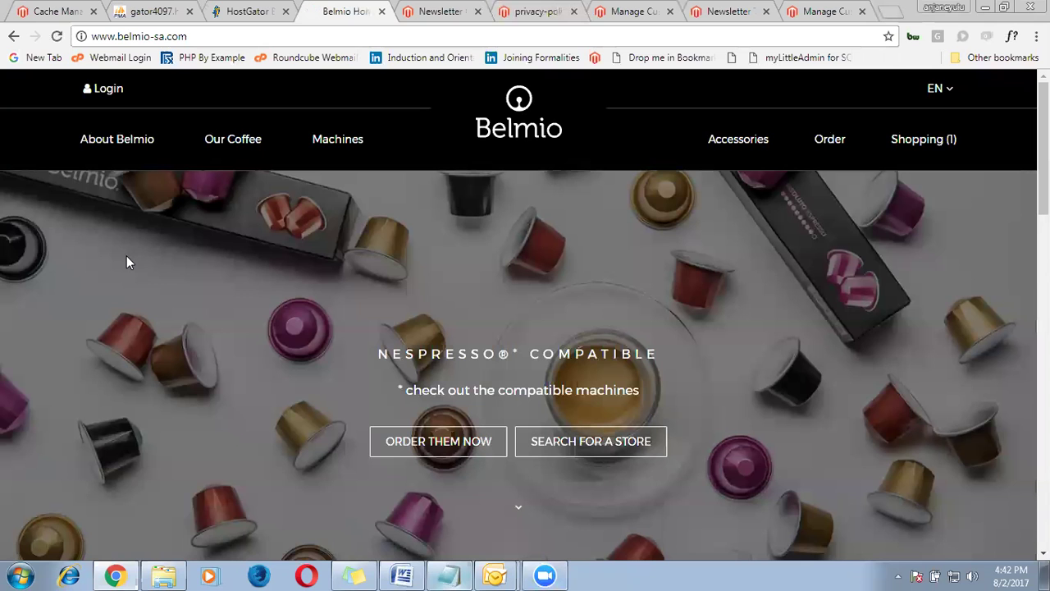
scroll(490, 264, "down", 15)
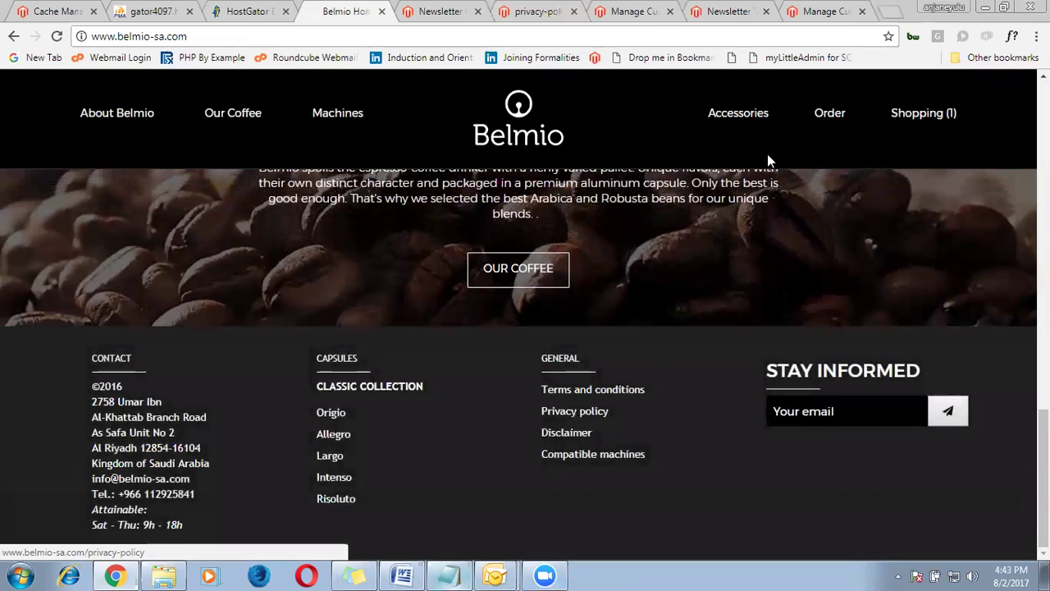
left_click(574, 410)
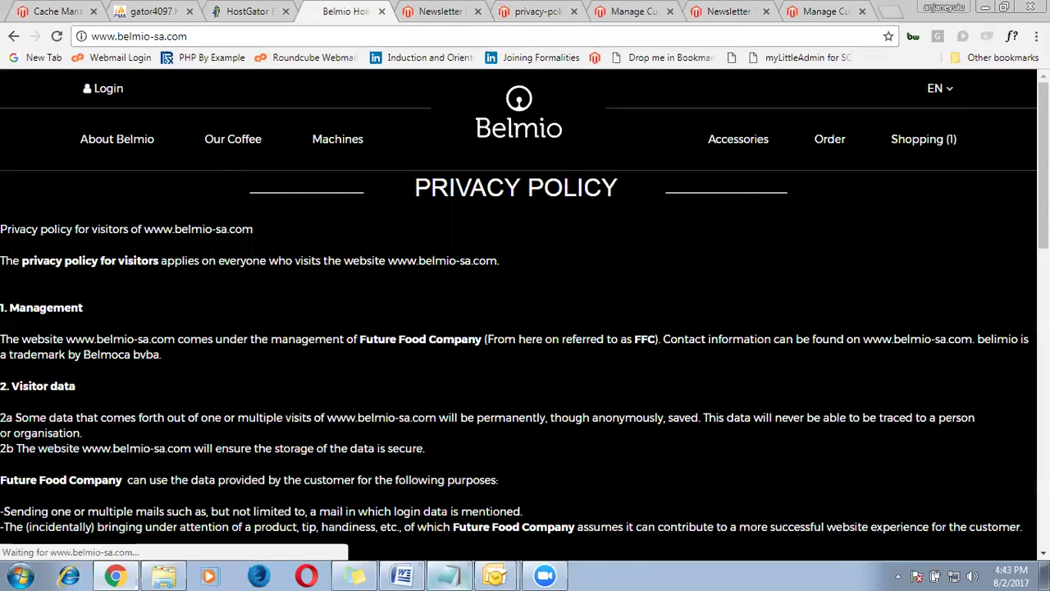
left_click_drag(6, 229, 289, 239)
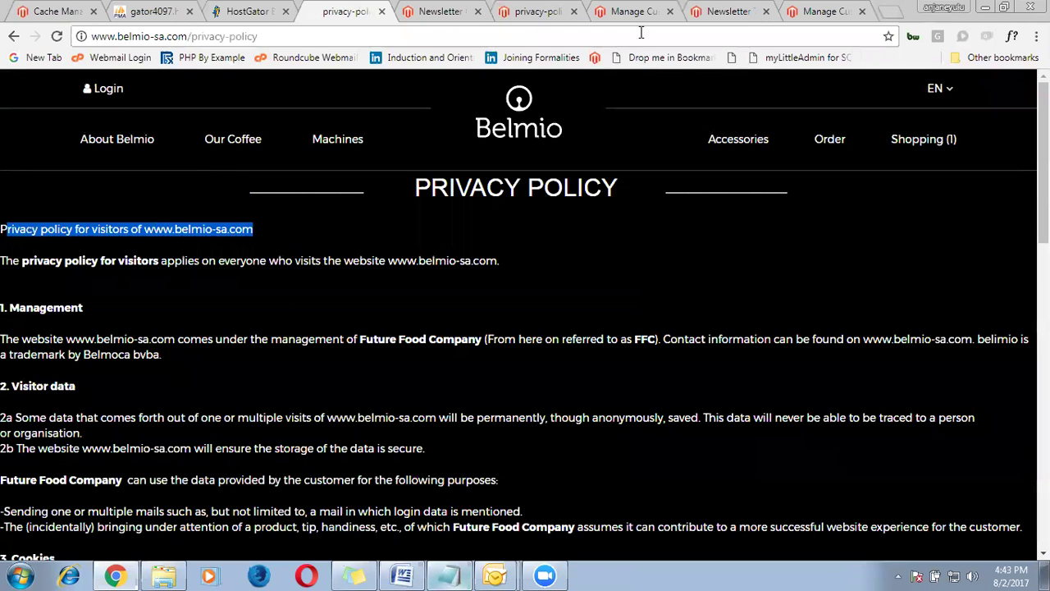
left_click(534, 15)
mouse_move(407, 121)
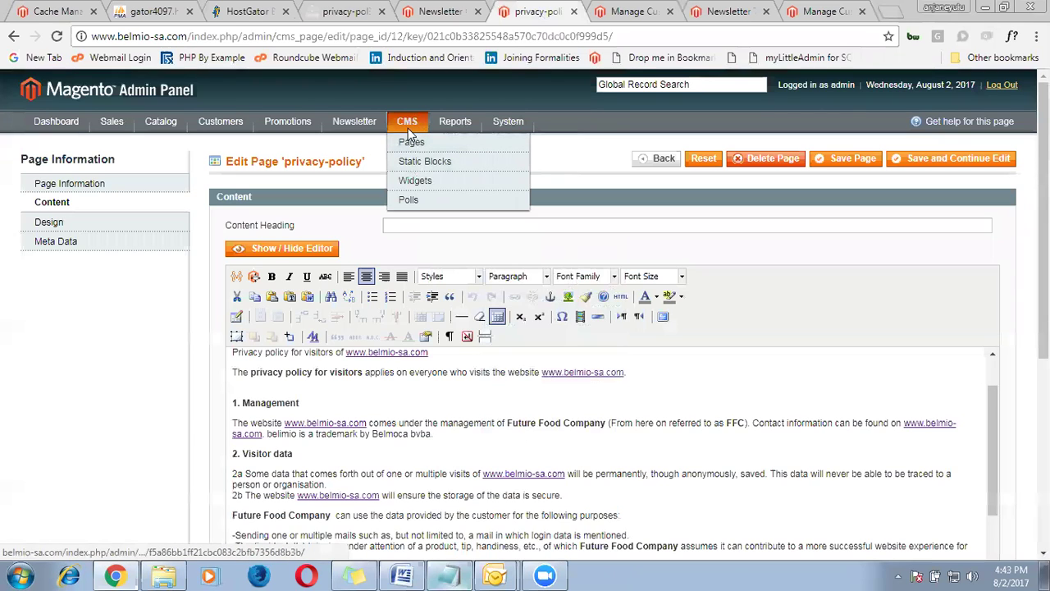
mouse_move(459, 122)
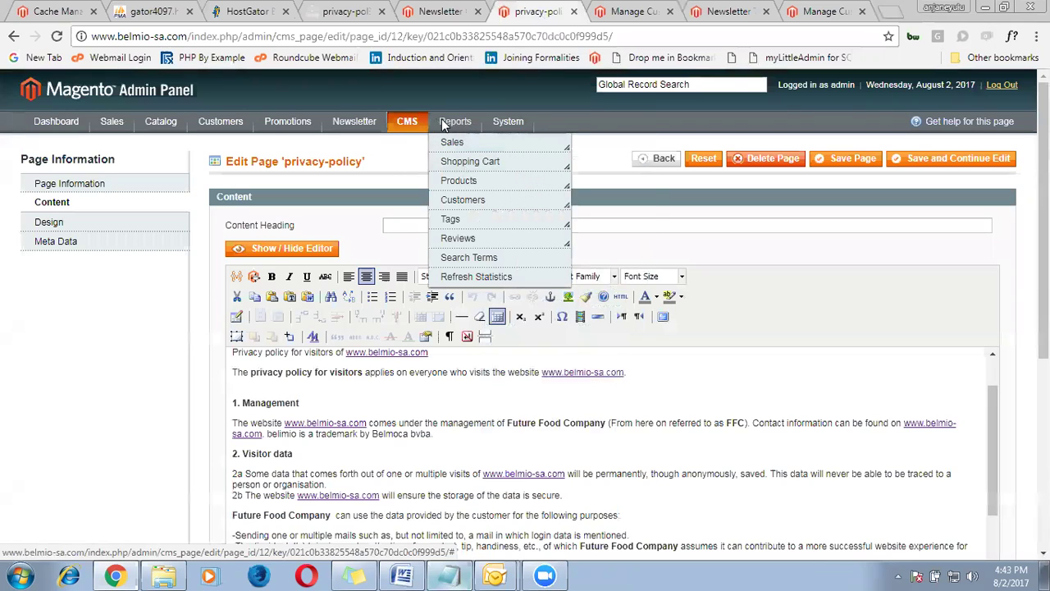
mouse_move(139, 122)
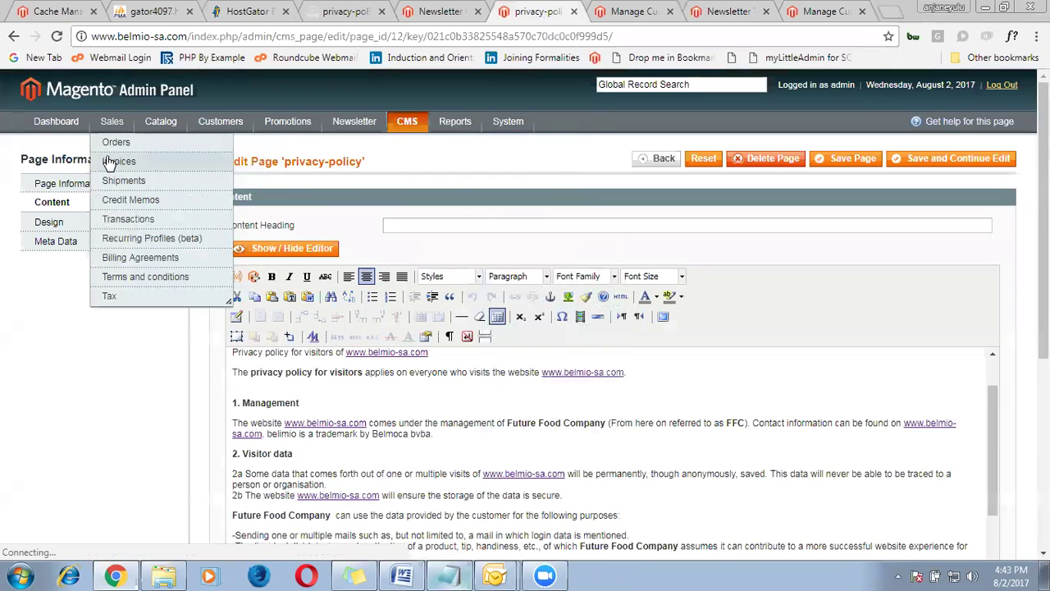
left_click(117, 143)
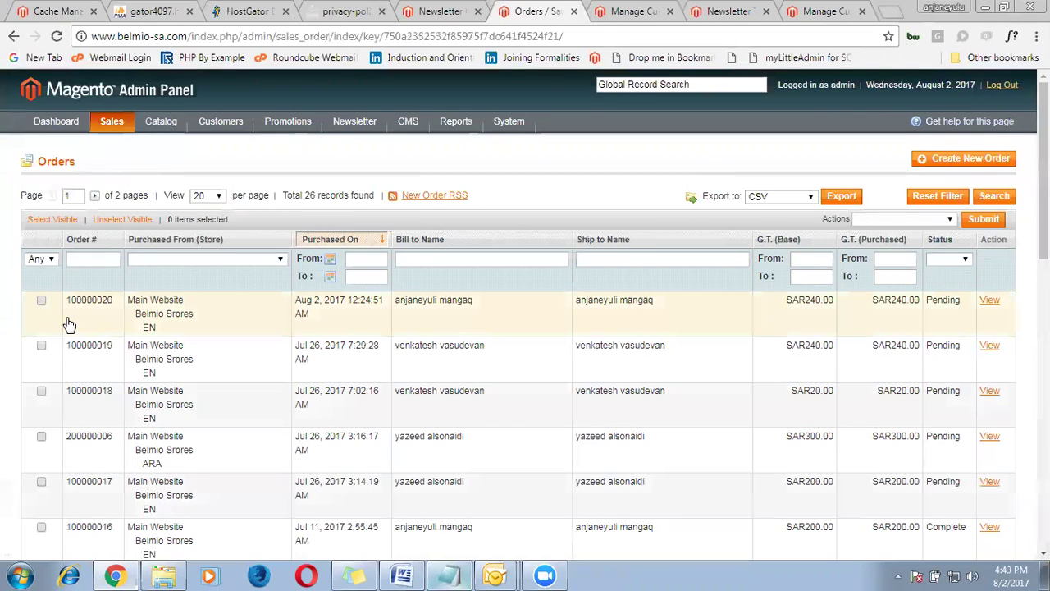
scroll(70, 320, "down", 5)
scroll(82, 274, "up", 5)
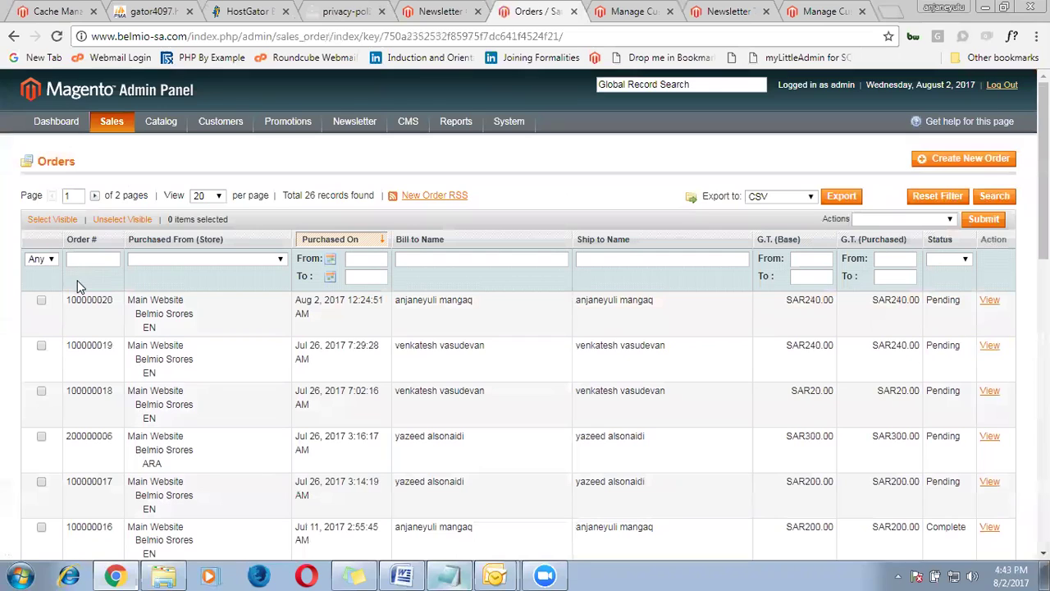
left_click(194, 305)
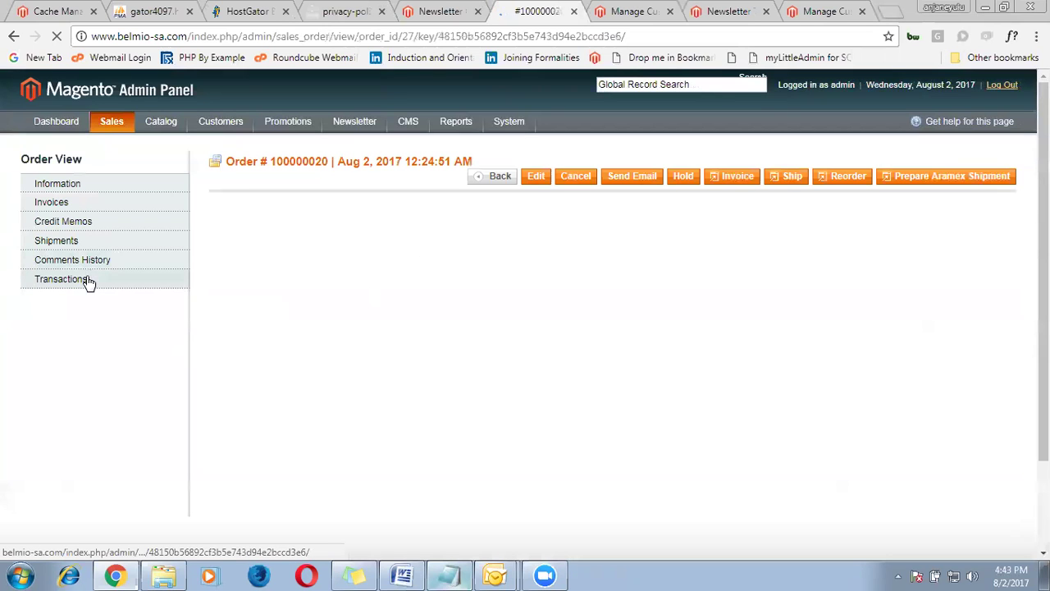
- Close the Manage Customers and Newsletter tabs and go back to the #100000020 order tab
left_click(631, 12)
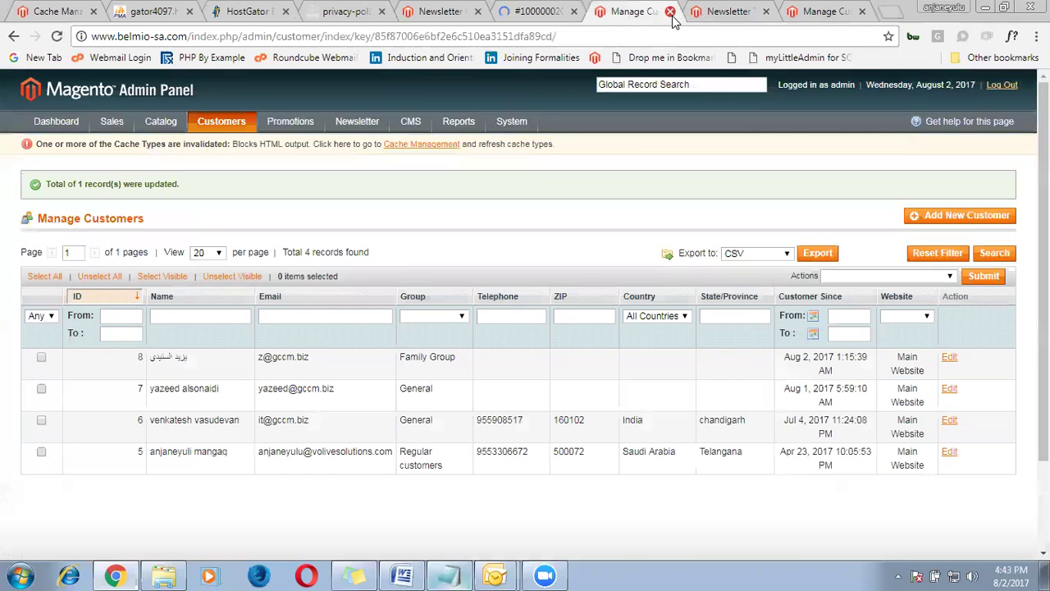
left_click(669, 12)
left_click(689, 11)
left_click(689, 11)
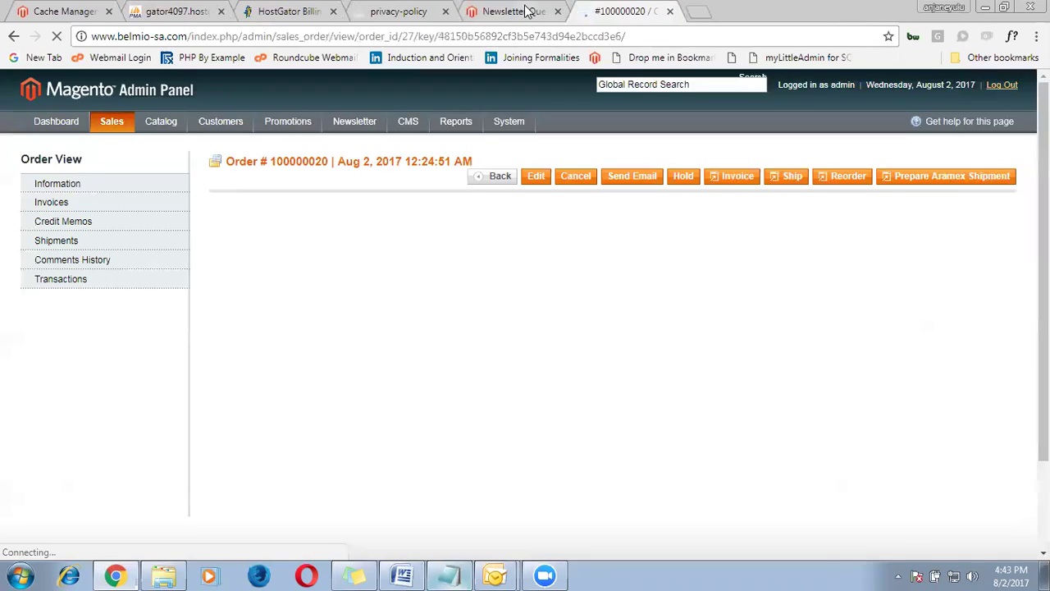
left_click(520, 13)
left_click(403, 15)
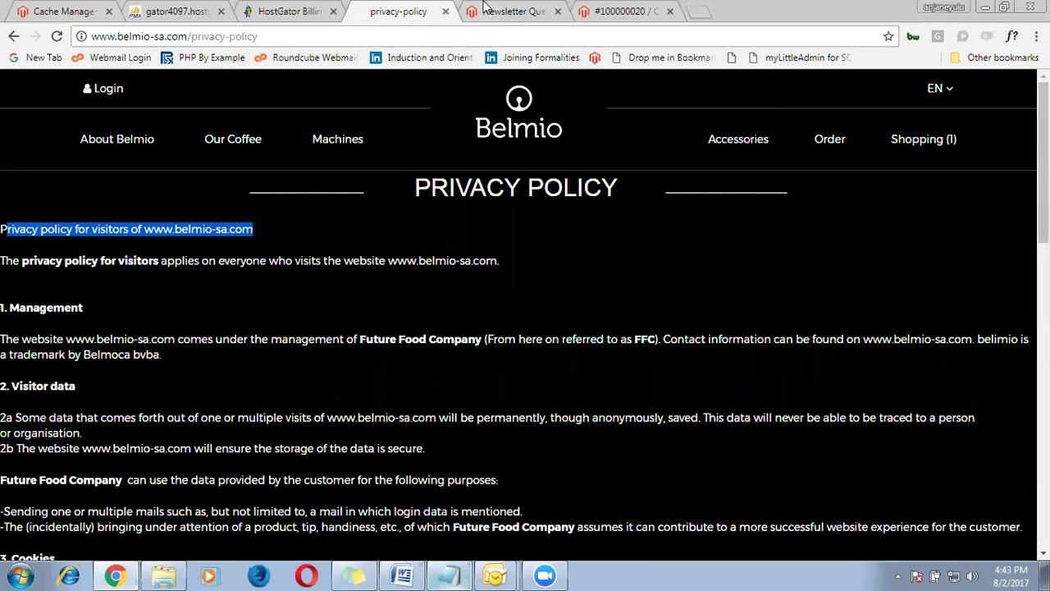
left_click(640, 10)
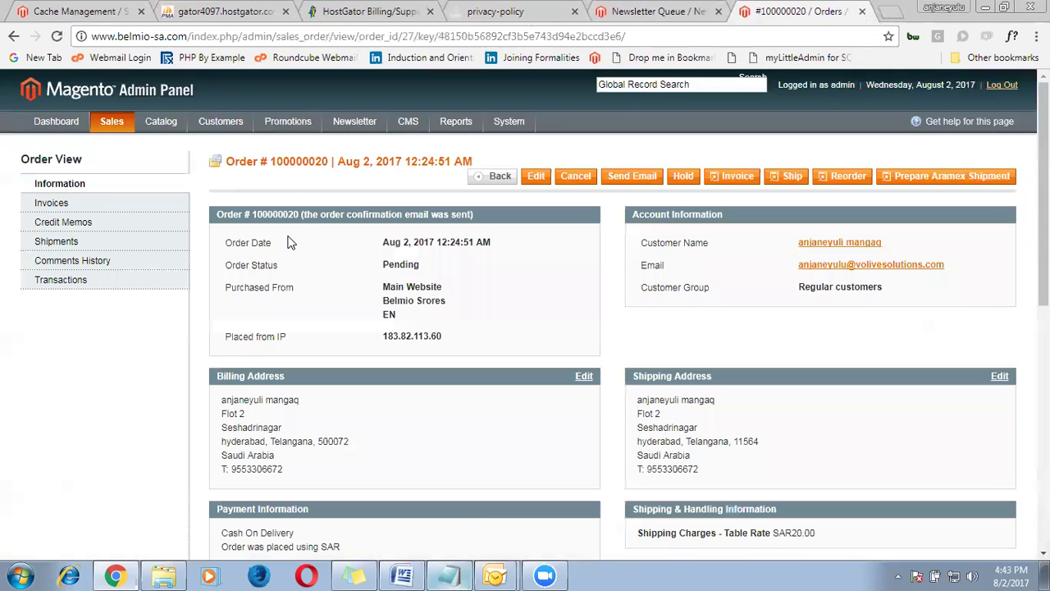
scroll(282, 230, "down", 10)
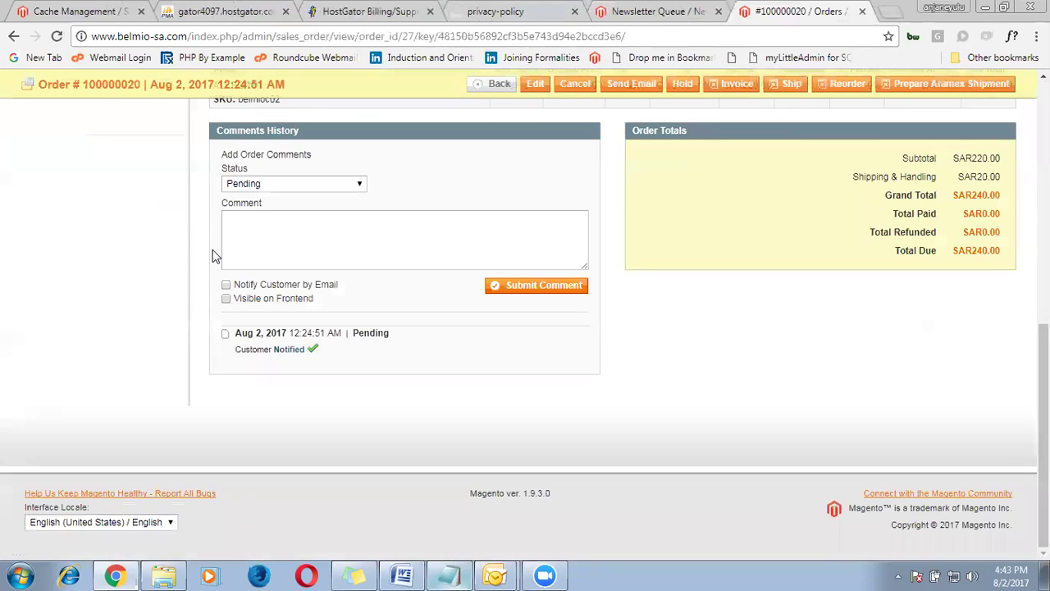
scroll(212, 249, "up", 10)
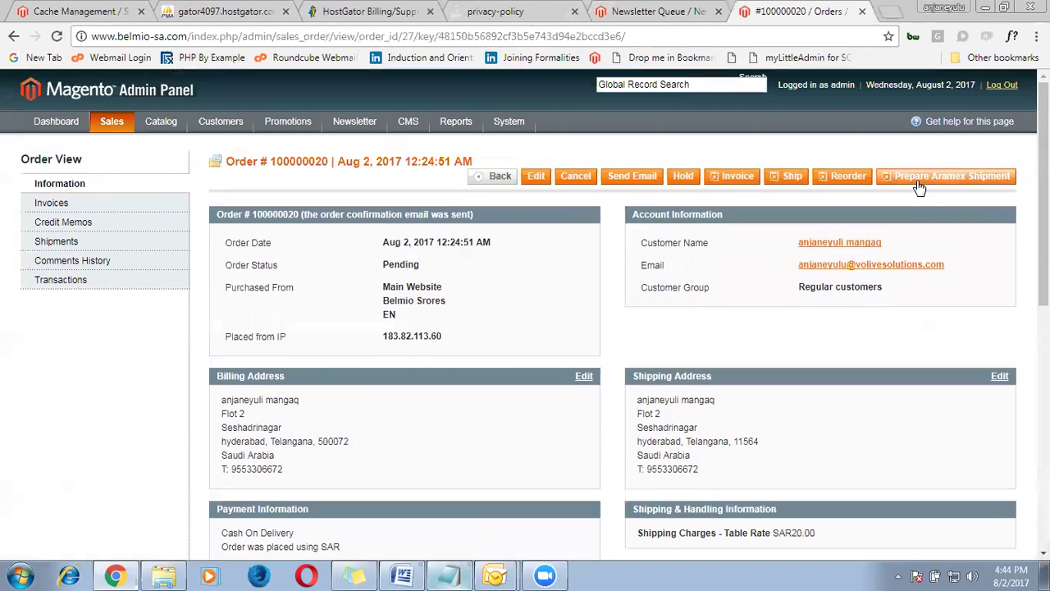
- Prepare an Aramex shipment, reload the order page, and open the Schedule Pickup form
left_click(932, 187)
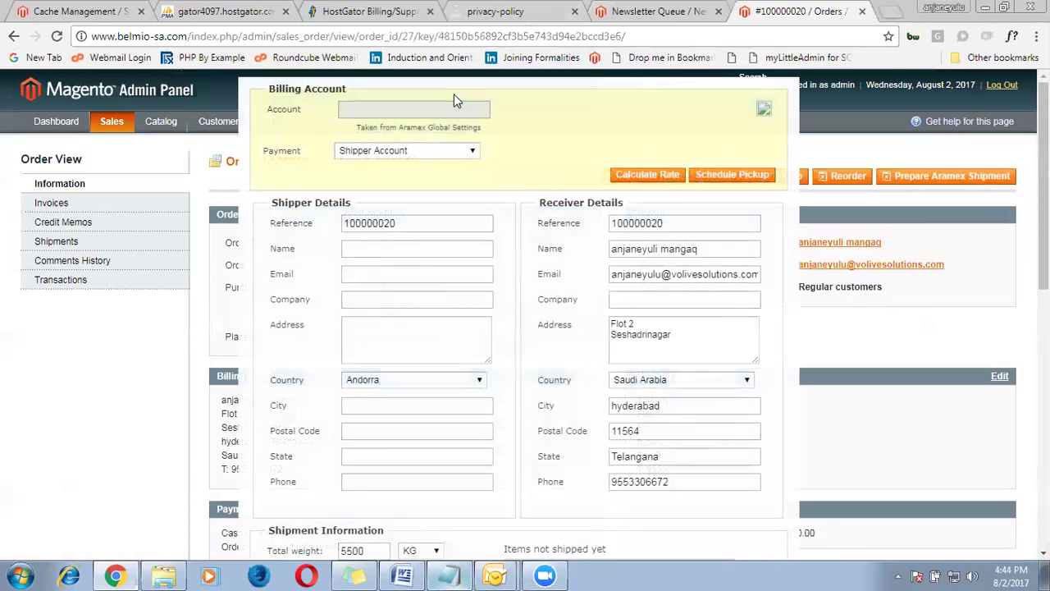
scroll(369, 190, "down", 6)
scroll(368, 186, "up", 3)
scroll(368, 186, "down", 4)
scroll(367, 186, "up", 7)
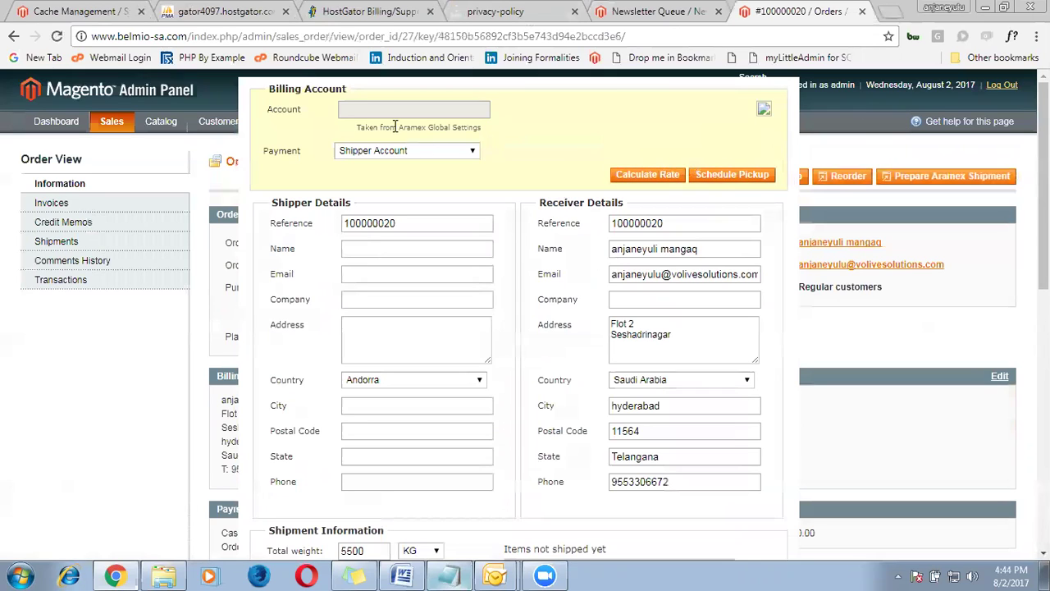
left_click(55, 37)
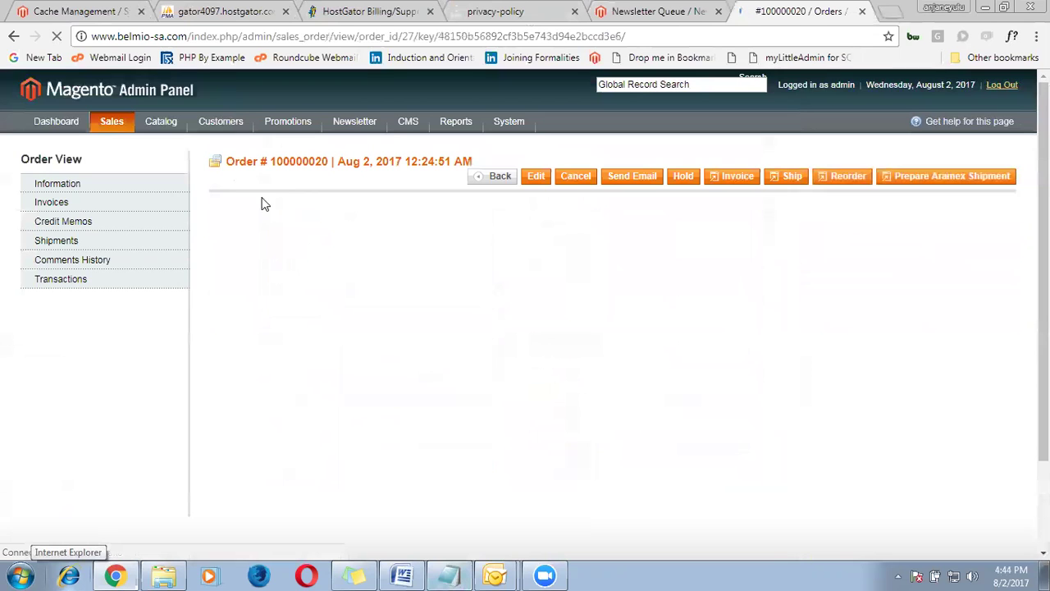
left_click(952, 174)
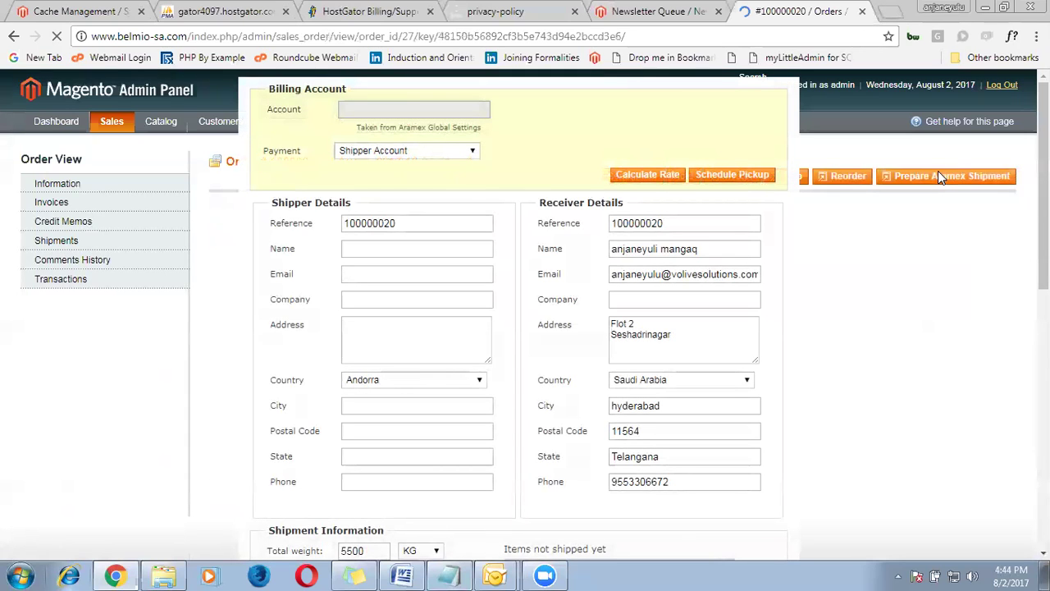
left_click(730, 174)
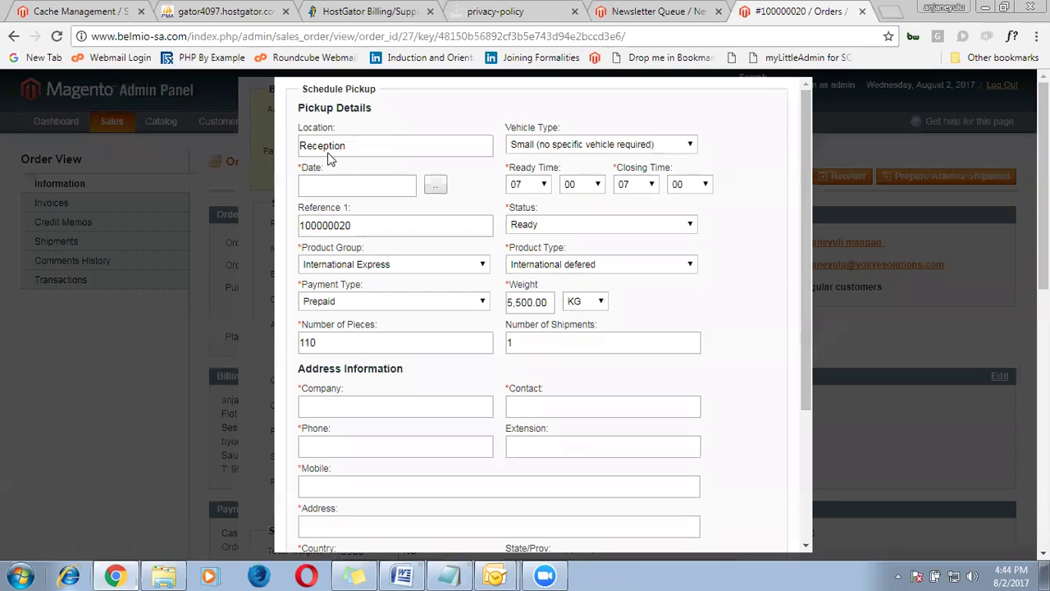
- Choose a medium vehicle and set the pickup date to August 2, 2017
double_click(328, 150)
left_click(548, 146)
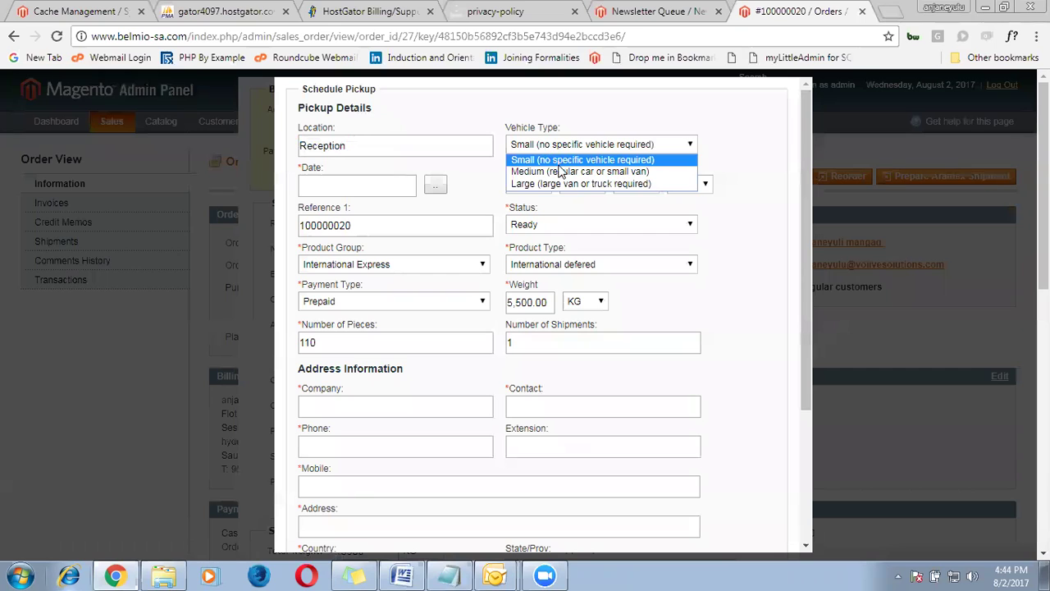
left_click(560, 171)
left_click(435, 183)
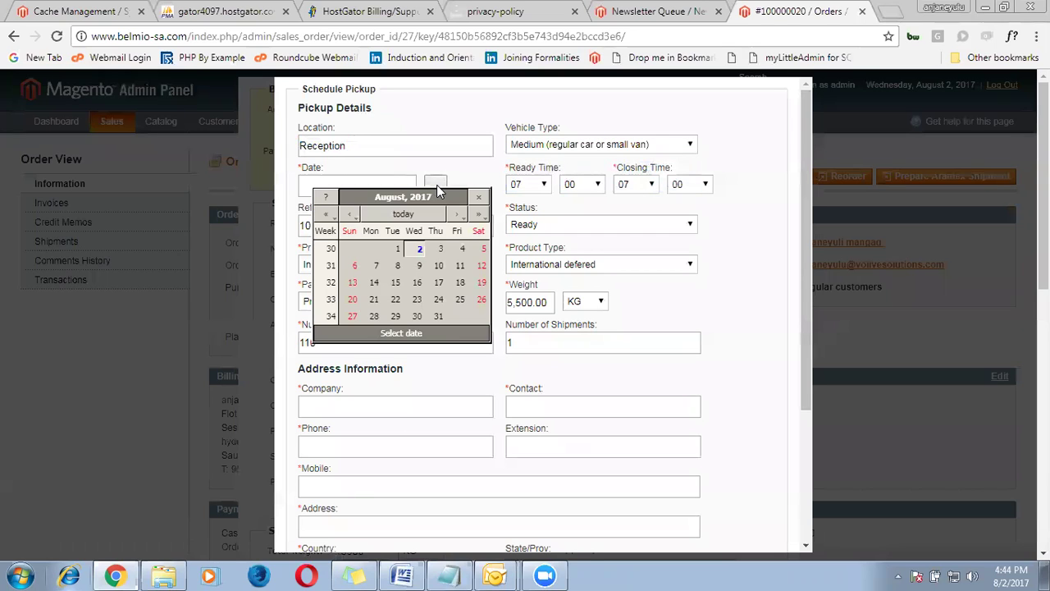
left_click(418, 247)
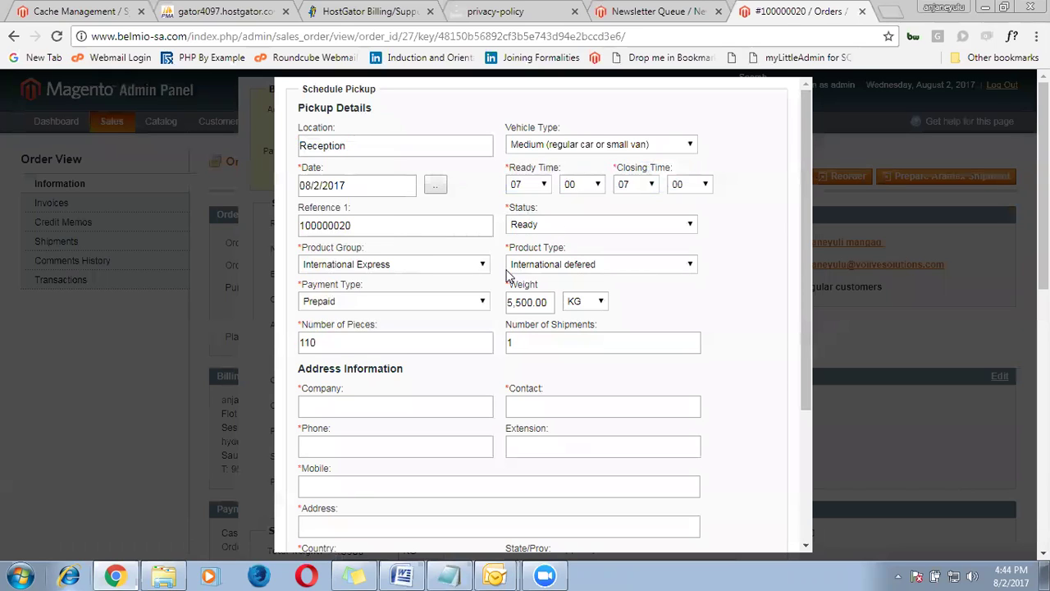
- Set product type Priority Letter Express, product group Domestic and payment type Collect
left_click(576, 266)
left_click(578, 292)
left_click(589, 266)
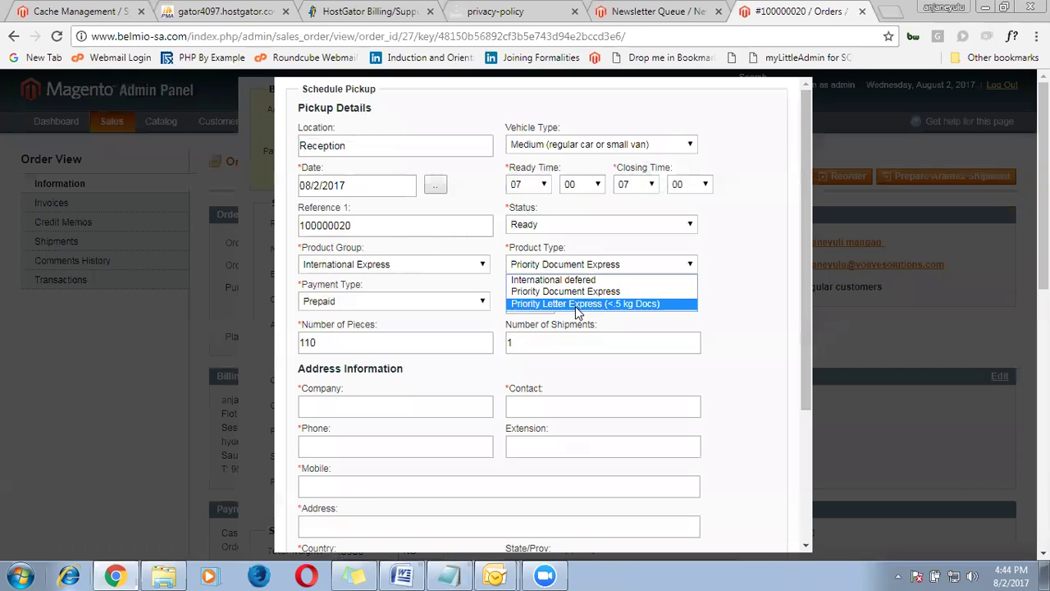
left_click(572, 303)
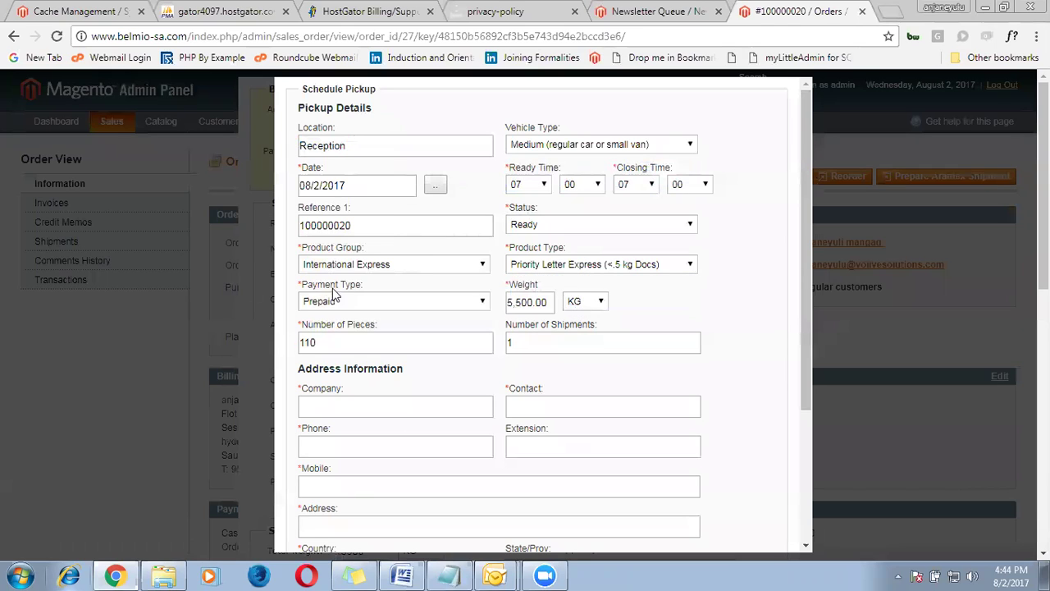
left_click(361, 267)
left_click(348, 280)
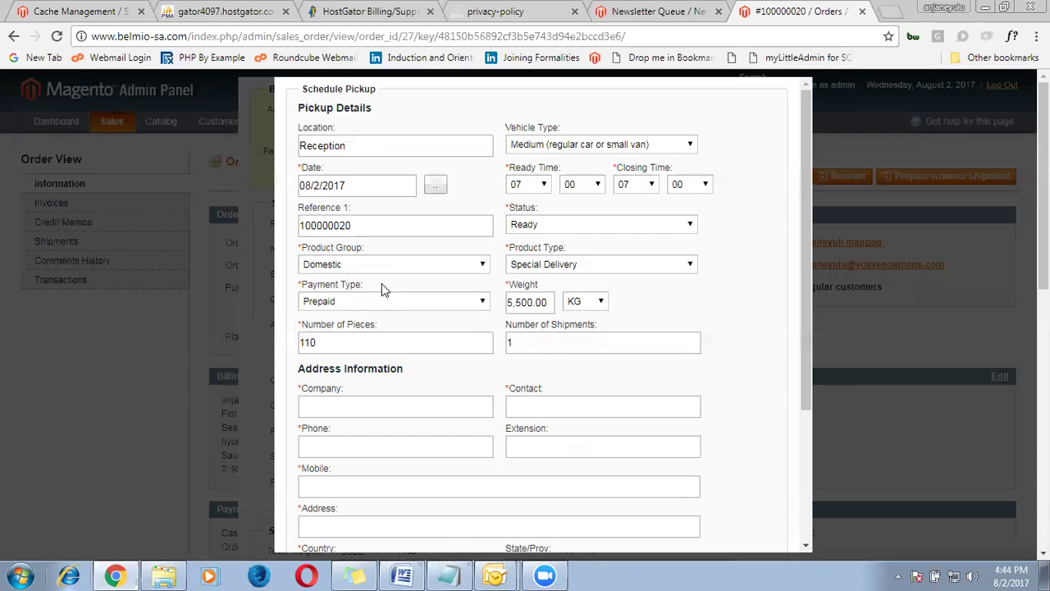
left_click(379, 303)
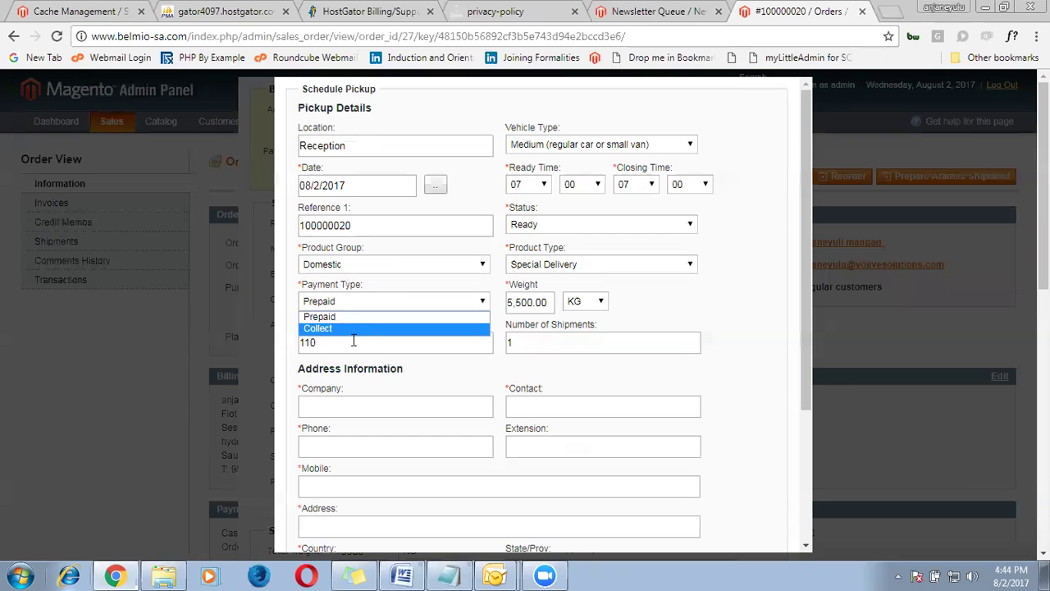
left_click(350, 329)
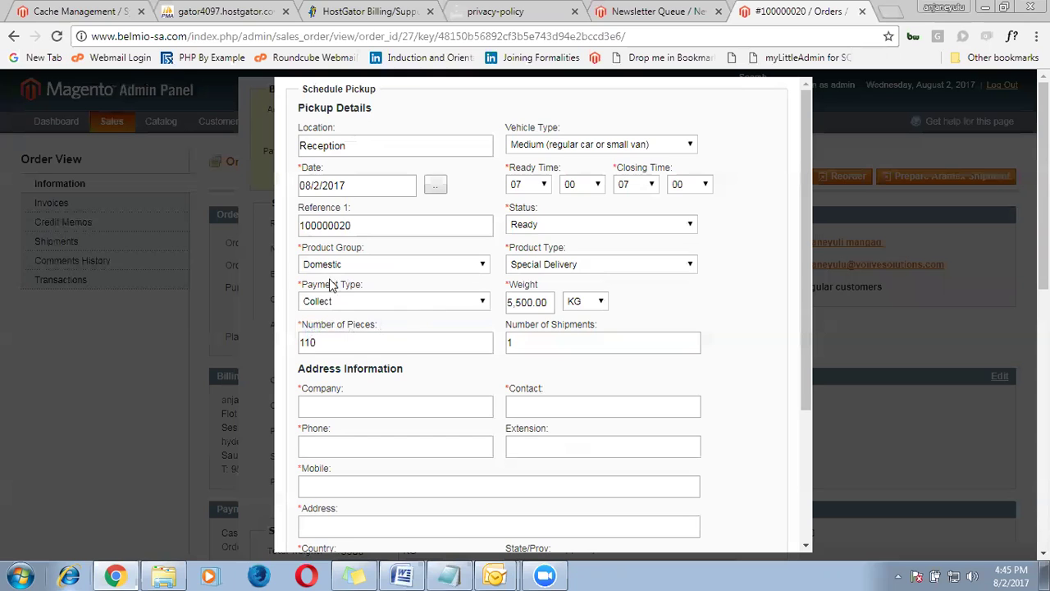
scroll(261, 275, "down", 1)
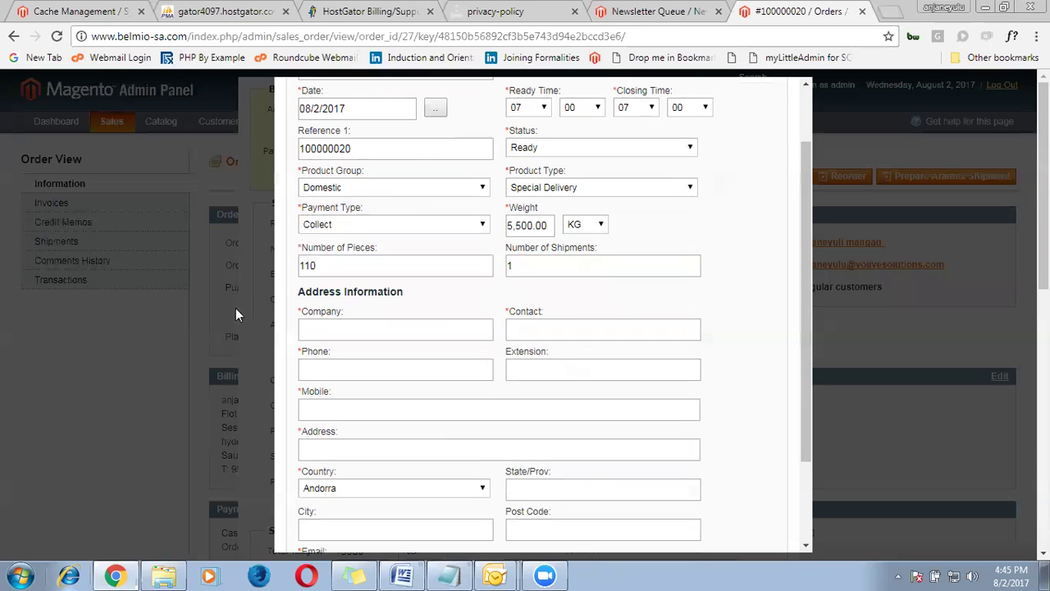
scroll(238, 304, "down", 5)
scroll(648, 193, "down", 2)
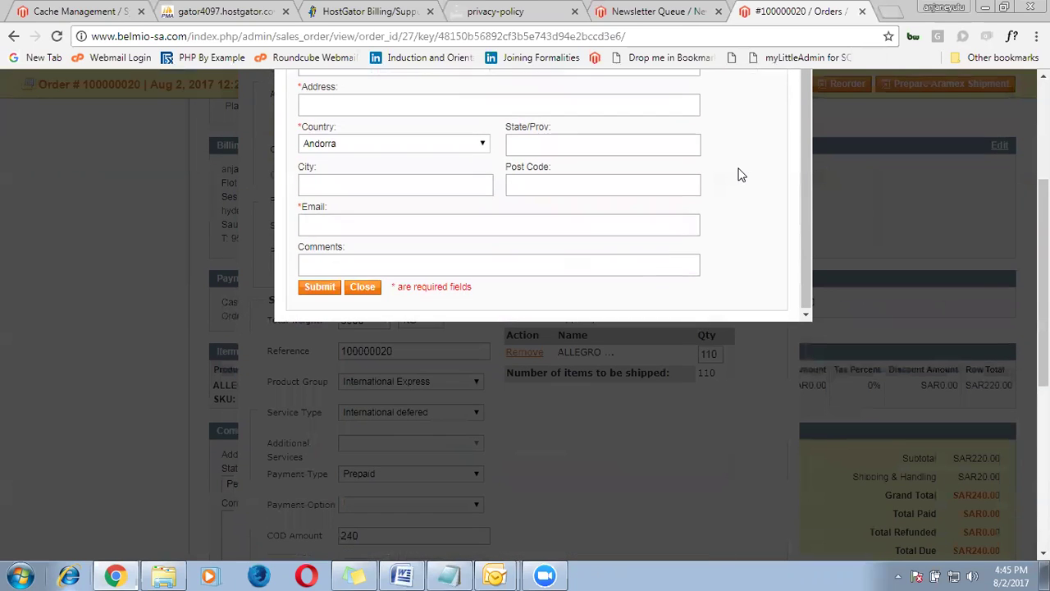
- Enter company 'volive' and fill the contact and phone fields
scroll(741, 174, "up", 2)
left_click(357, 177)
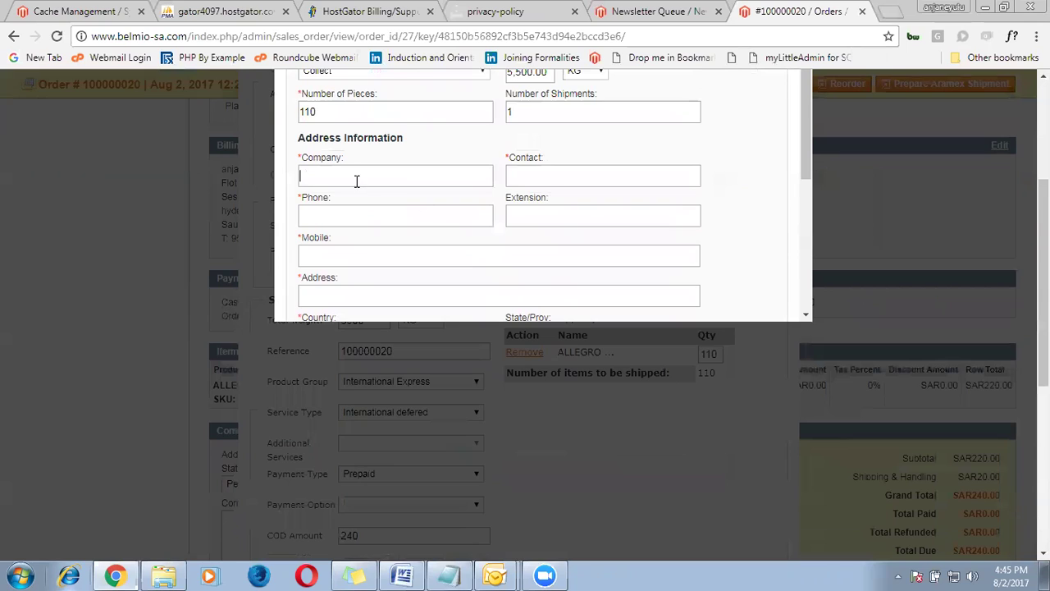
type("volive")
key("Tab")
key("Tab")
type("anjan")
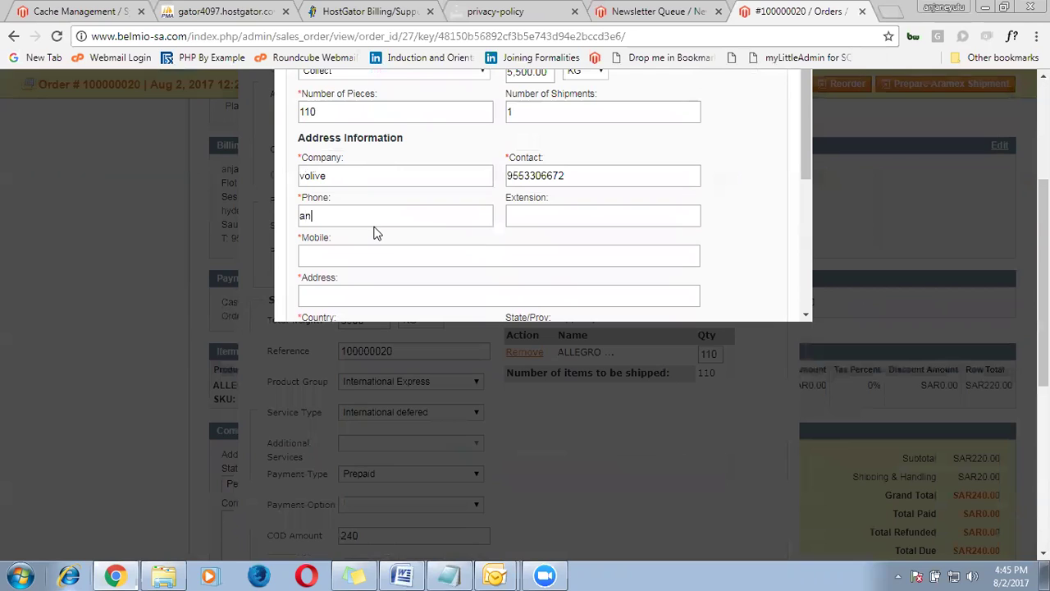
key("BackSpace")
key("BackSpace")
key("BackSpace")
key("BackSpace")
key("BackSpace")
key("Tab")
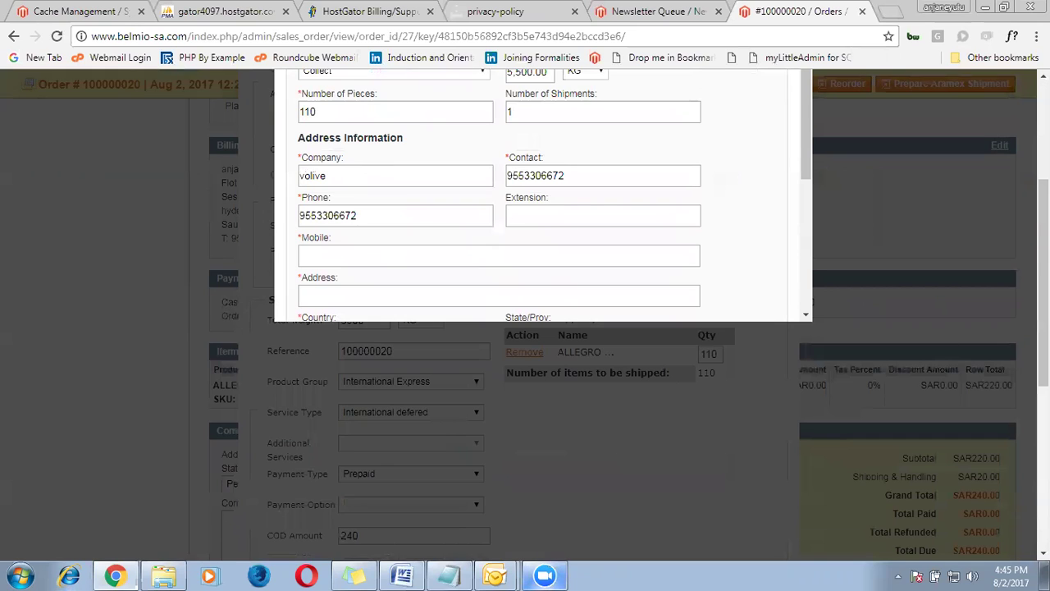
- Enter the contact's name, copy the phone into Mobile, and pick the saved Hyderabad address
double_click(583, 174)
type("anjan")
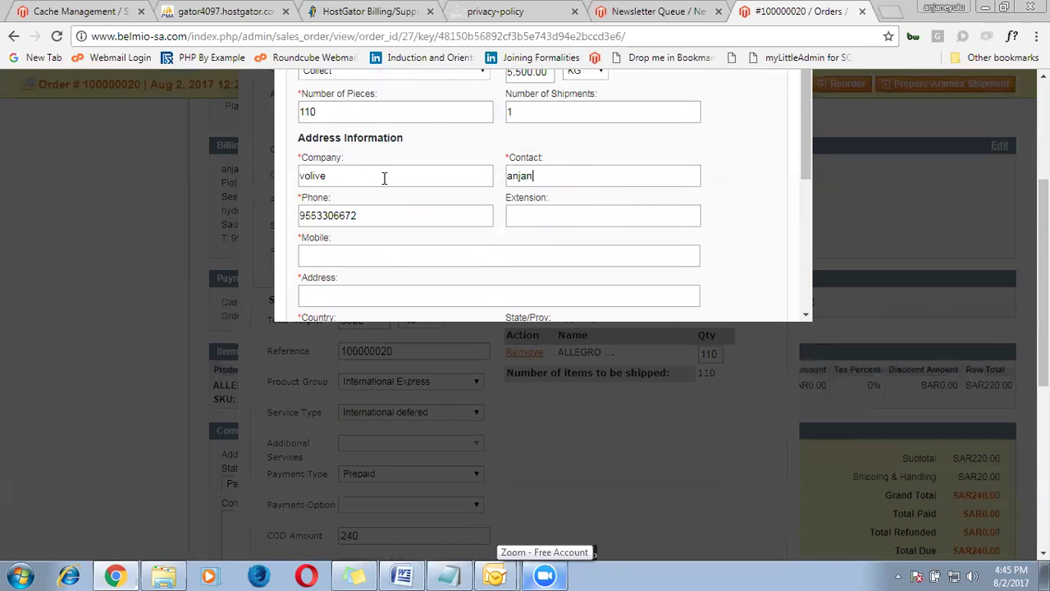
type("eyulu")
key("Tab")
key("Tab")
double_click(361, 215)
key("ctrl+c")
left_click(342, 250)
key("ctrl+v")
left_click(331, 294)
type("hyder")
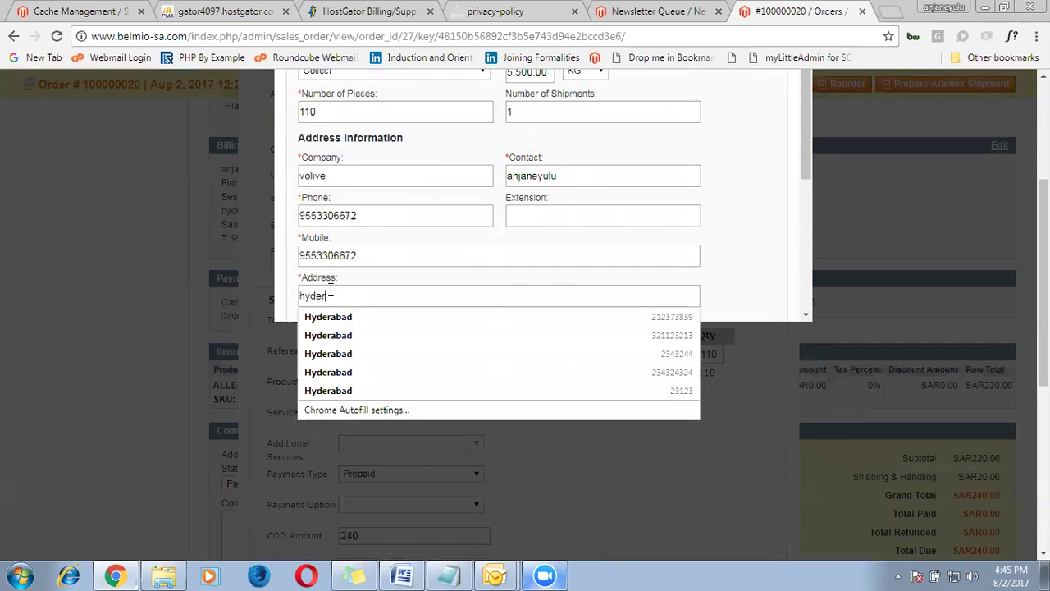
left_click(351, 318)
- Set country Saudi Arabia, state and city riyadh, and clear the post code
scroll(659, 204, "down", 2)
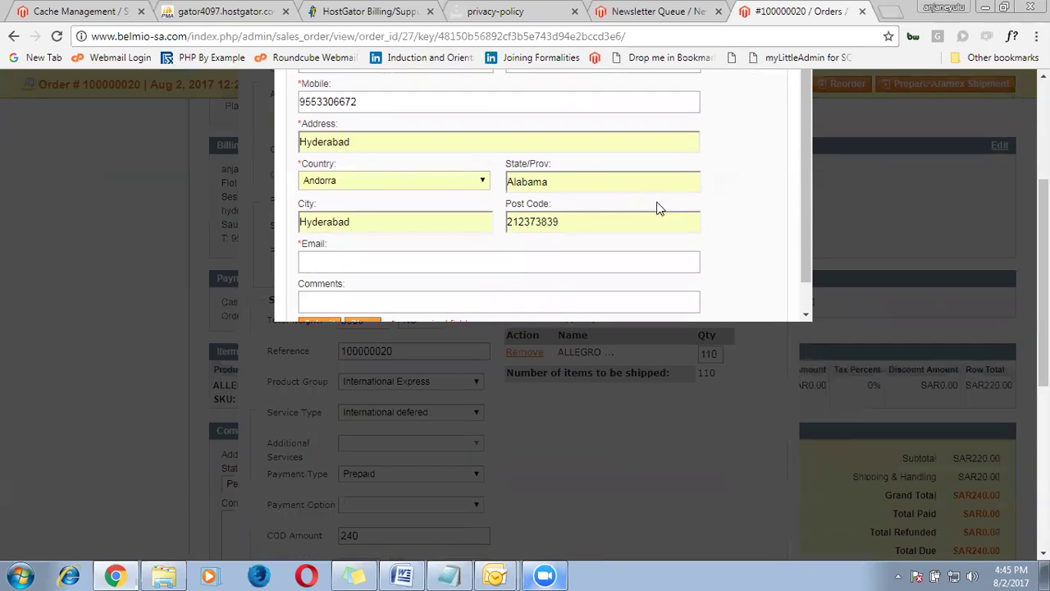
left_click(353, 184)
key("s")
key("s")
key("s")
key("s")
key("s")
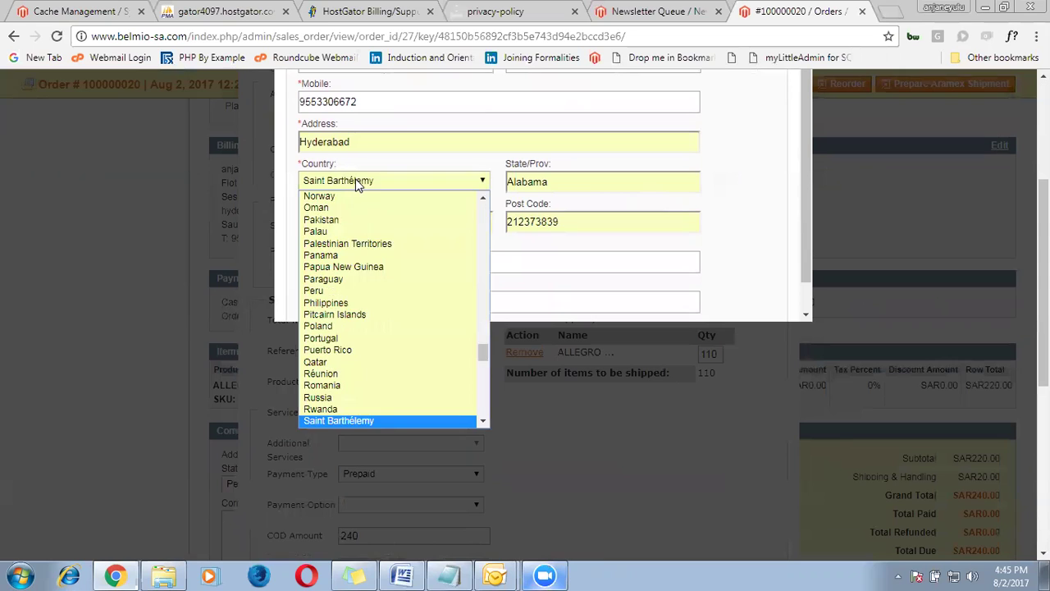
key("s")
key("s")
key("s")
key("s")
key("s")
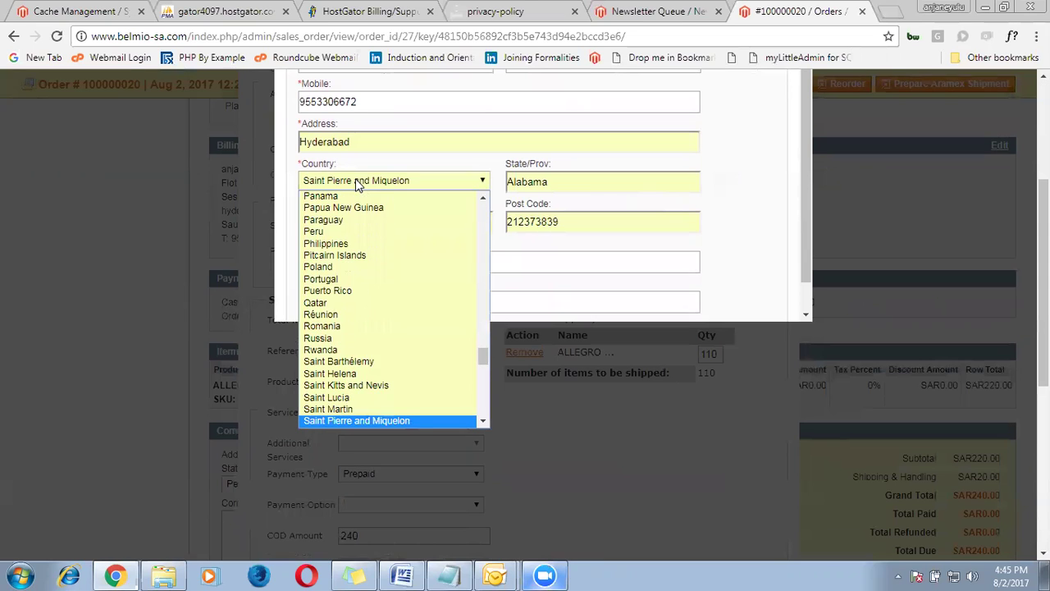
key("s")
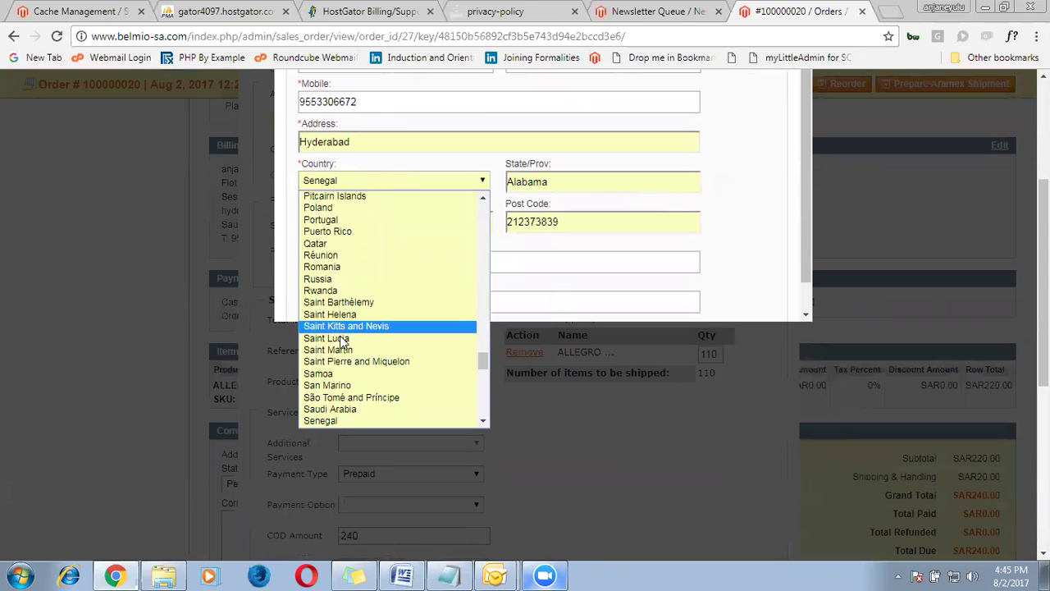
left_click(332, 410)
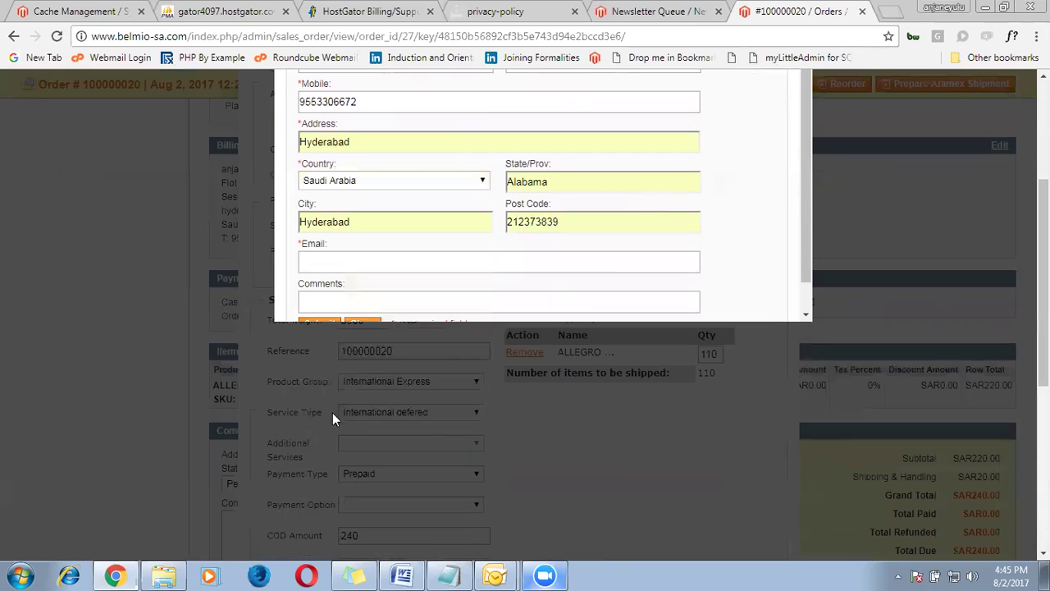
double_click(574, 183)
type("riyadh")
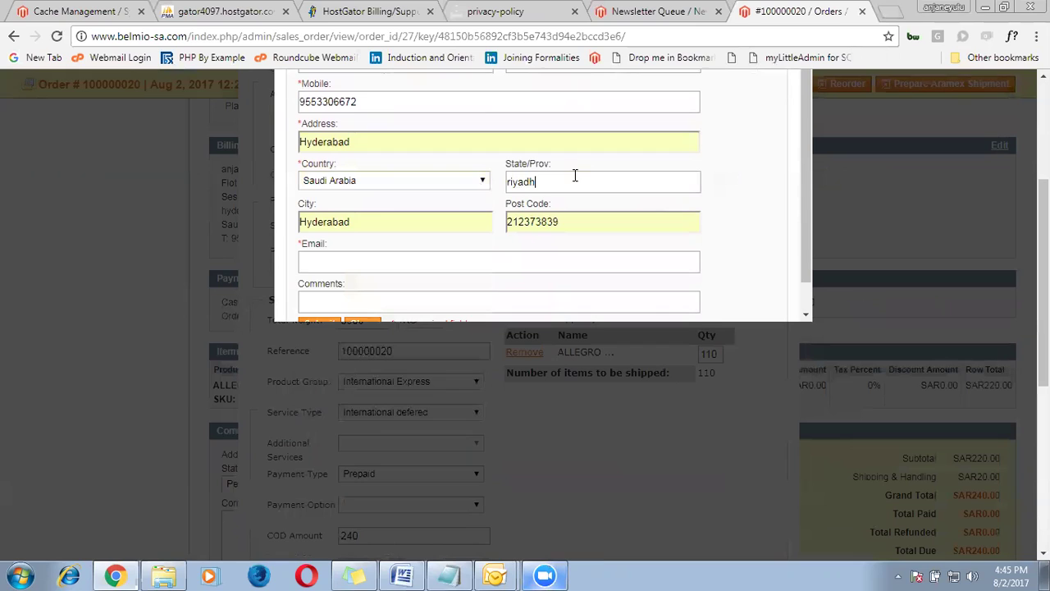
double_click(350, 223)
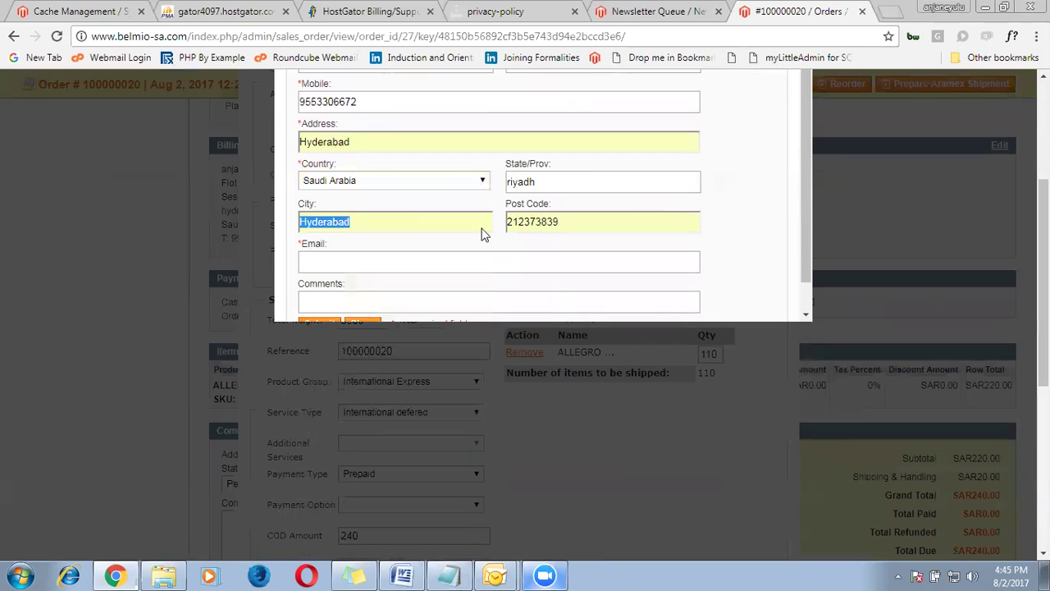
double_click(538, 182)
key("ctrl+c")
key("Tab")
key("ctrl+v")
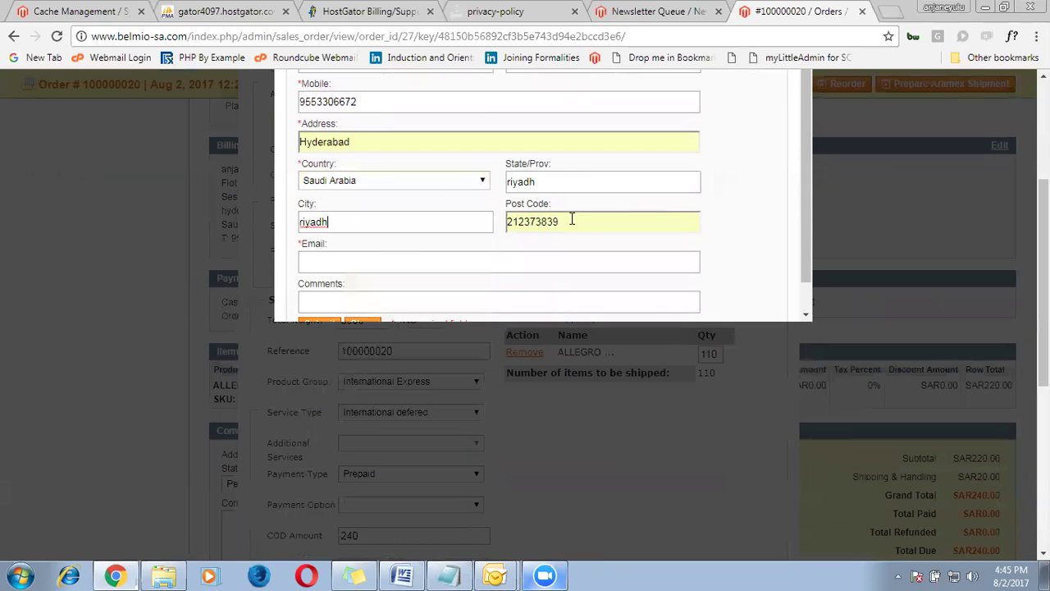
double_click(566, 220)
key("BackSpace")
- Add the contact e-mail and comment 'Comments', then submit the pickup request
scroll(517, 237, "down", 1)
scroll(518, 237, "down", 1)
left_click(397, 227)
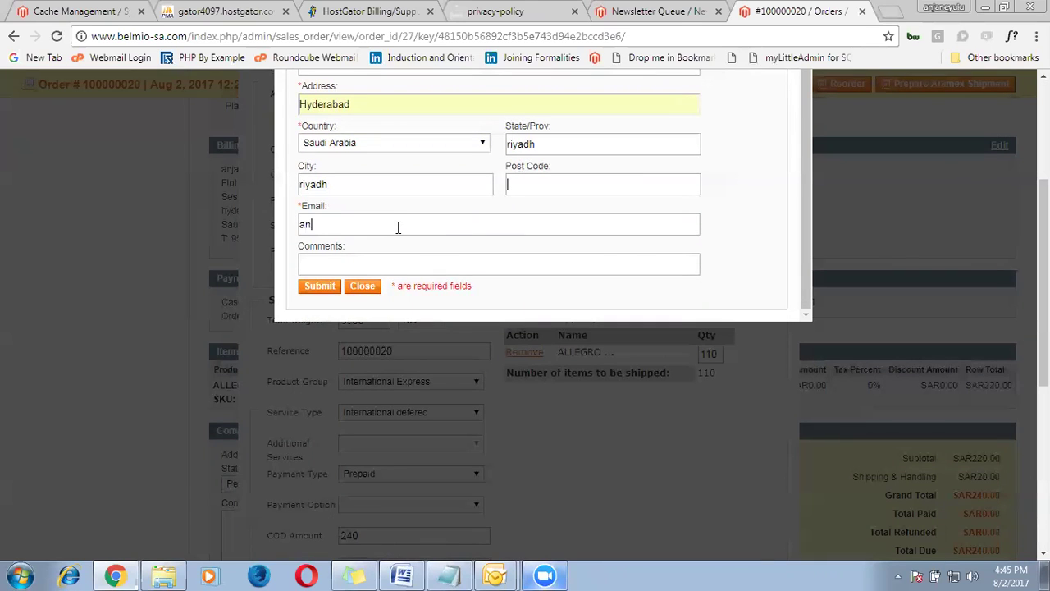
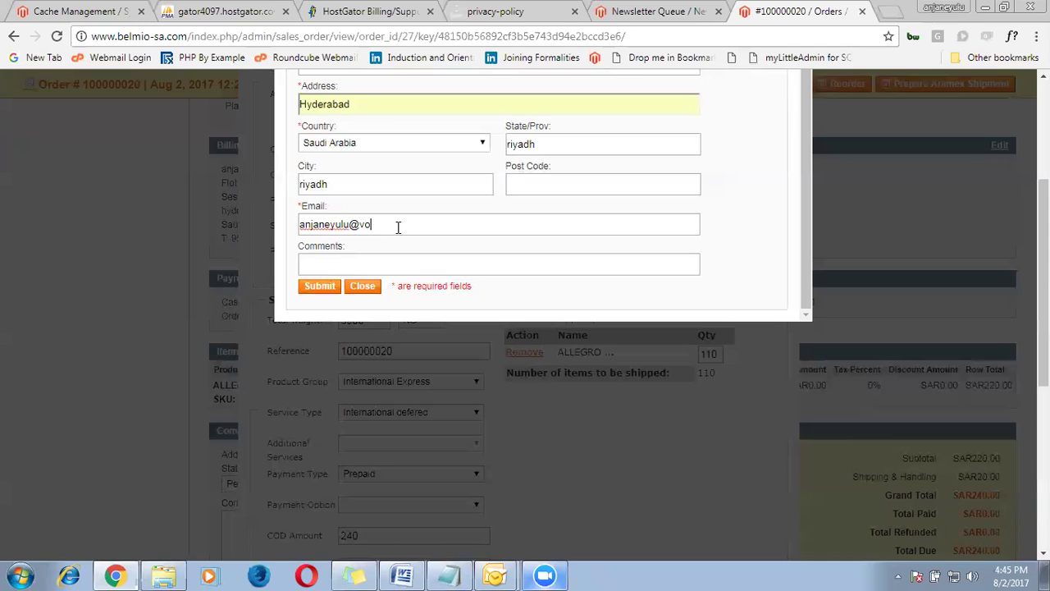
left_click(331, 264)
type("Comments")
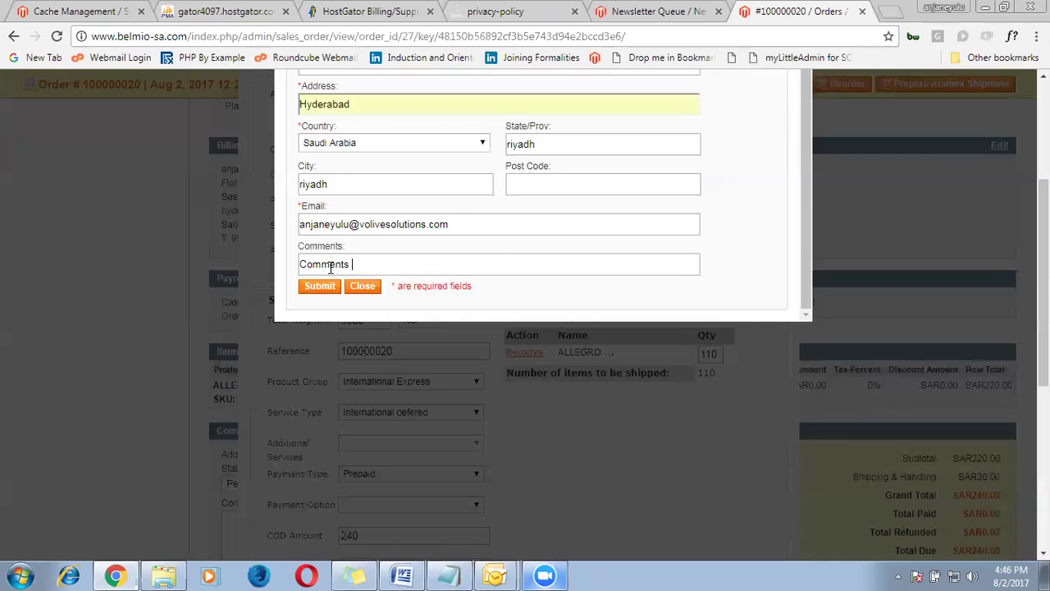
left_click(324, 288)
- Change the pickup Reception location from Hyderabad to riyadh and submit the pickup request
scroll(631, 259, "up", 2)
scroll(855, 246, "up", 5)
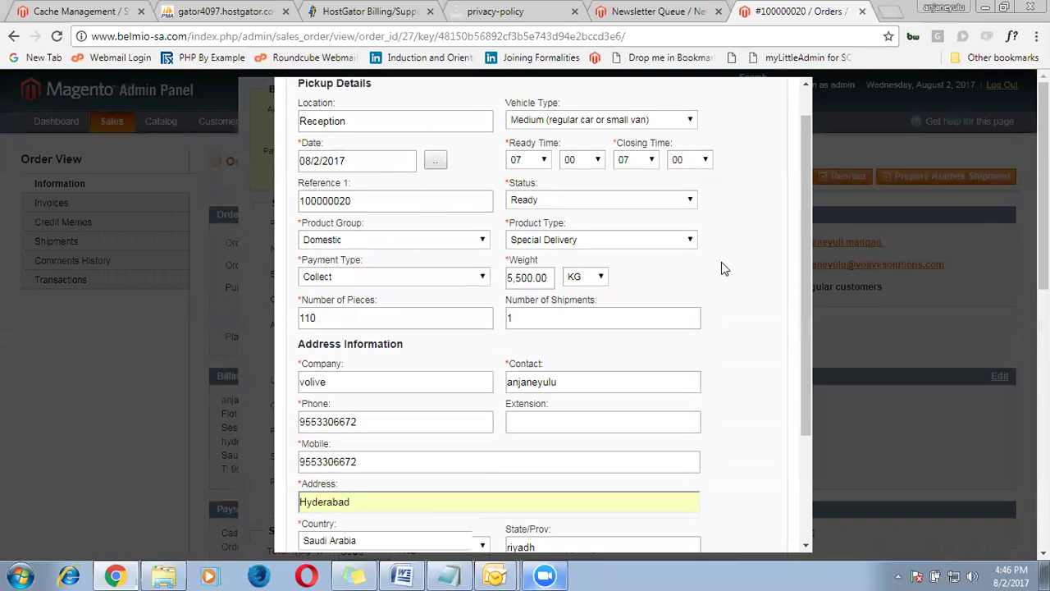
scroll(739, 256, "down", 8)
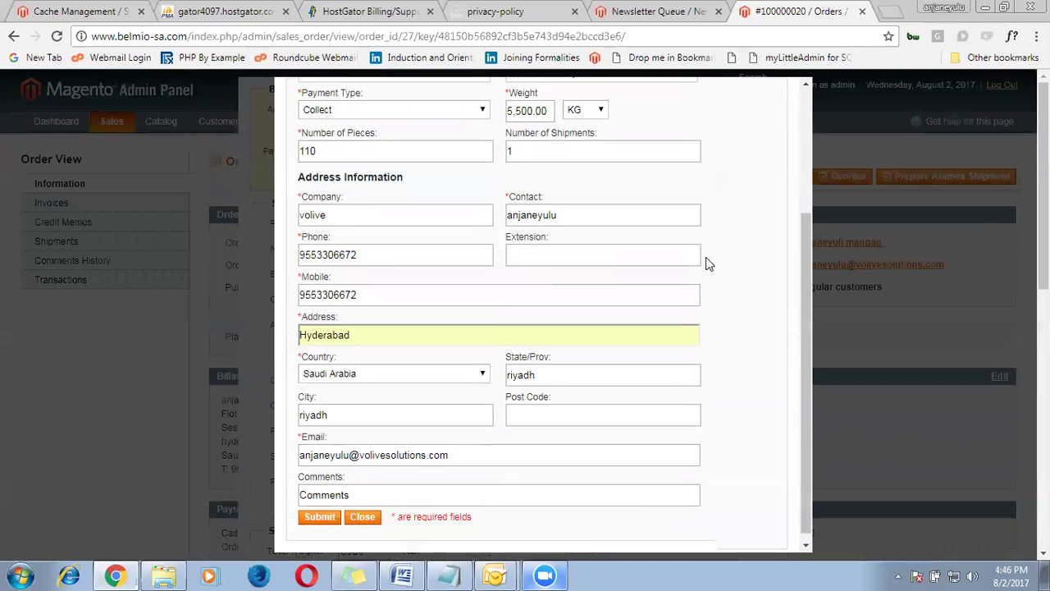
scroll(761, 246, "up", 4)
scroll(649, 267, "down", 2)
scroll(981, 241, "up", 3)
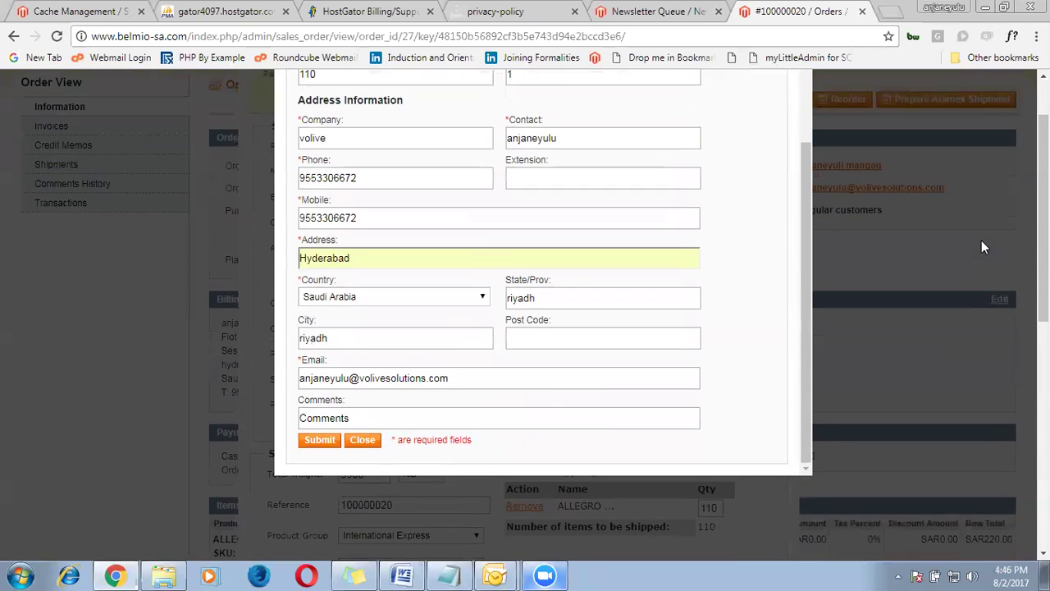
scroll(710, 299, "up", 4)
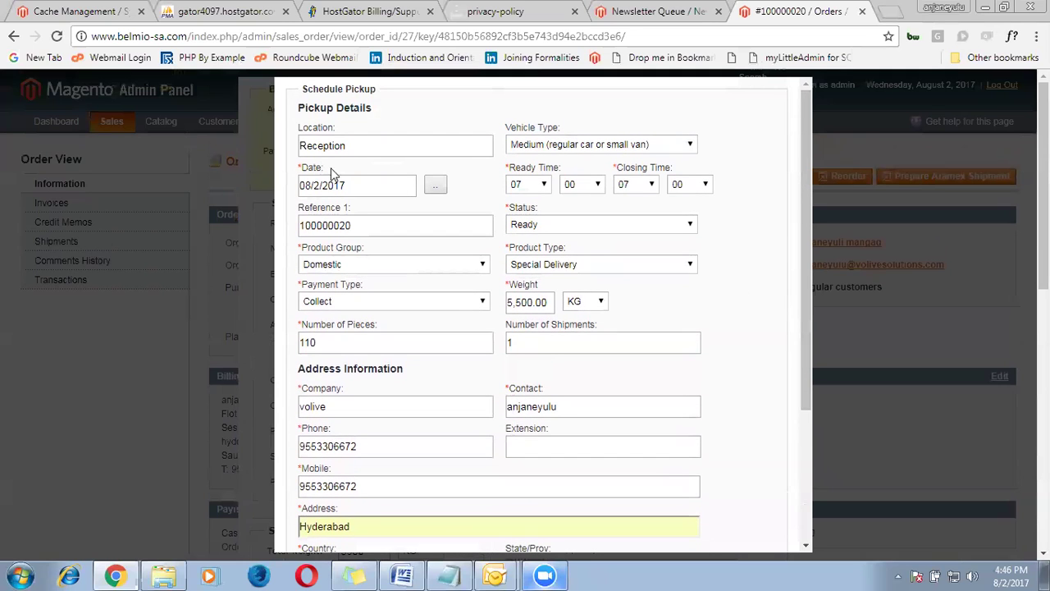
double_click(335, 150)
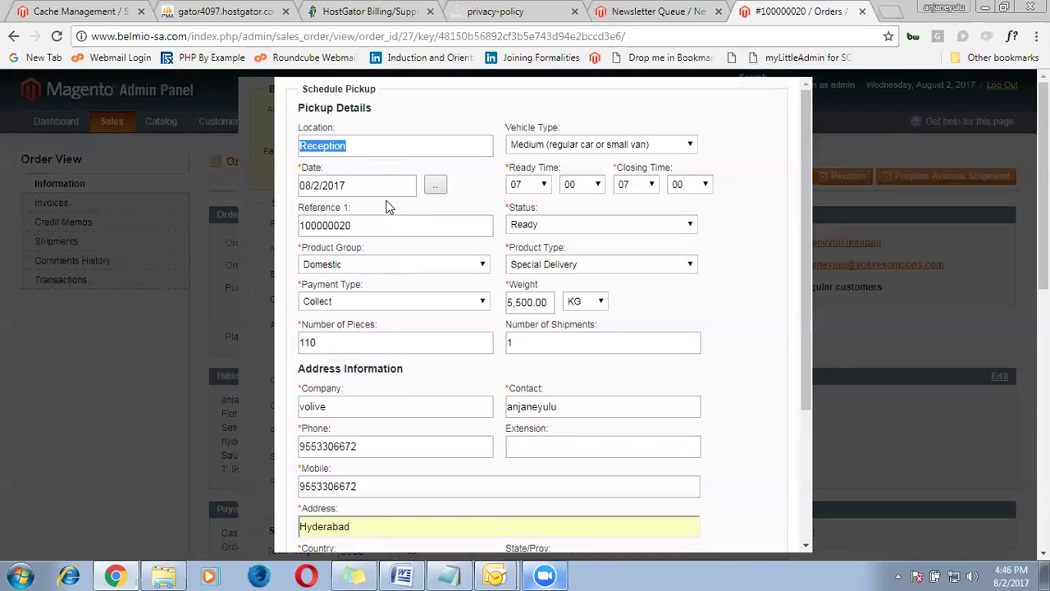
scroll(387, 205, "down", 3)
left_click_drag(376, 369, 275, 369)
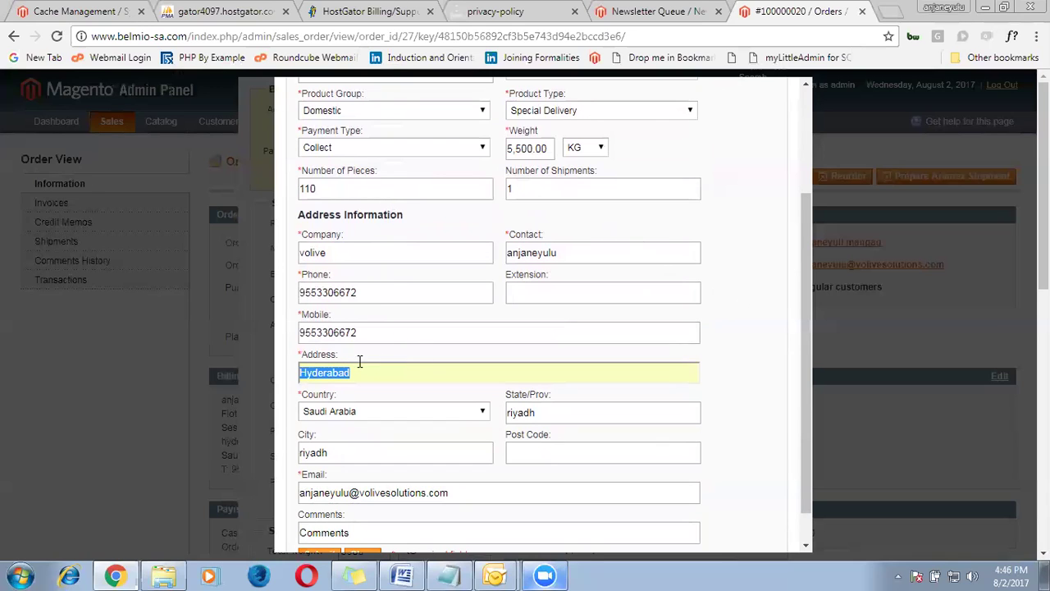
type("riyadh")
scroll(752, 260, "down", 1)
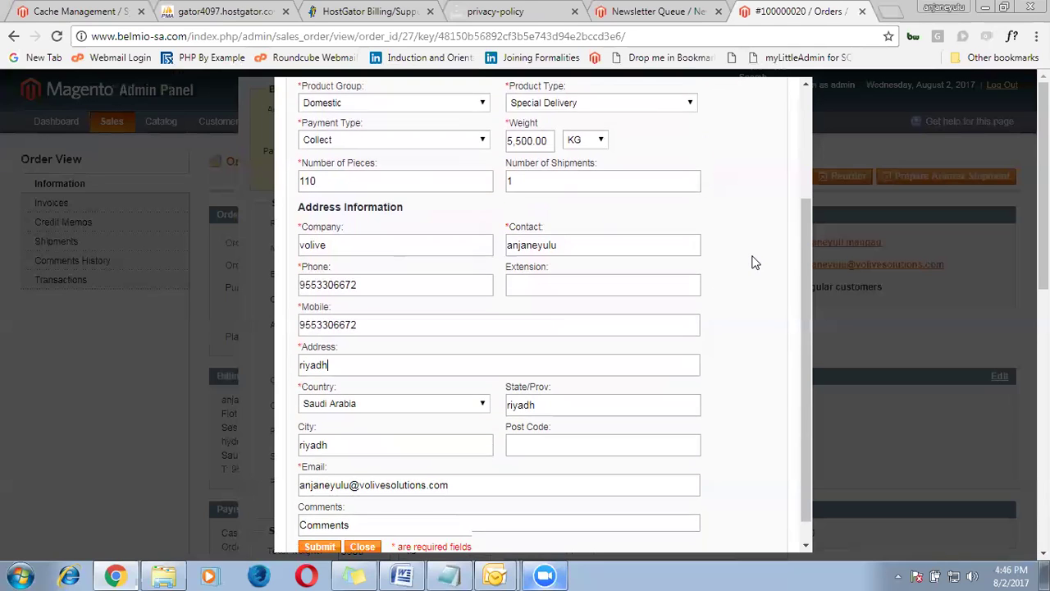
left_click(322, 518)
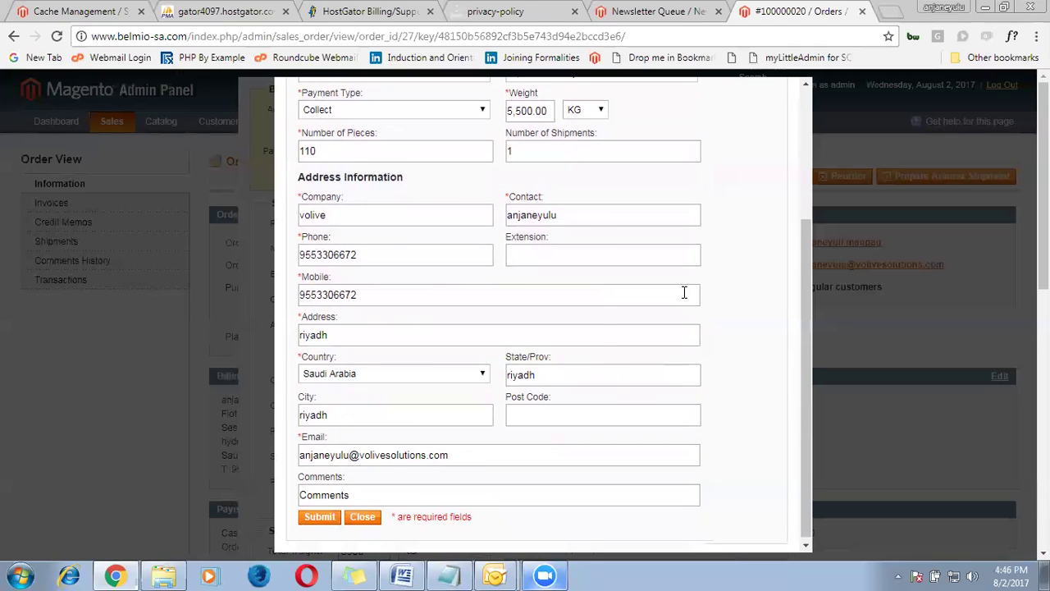
- Set the pickup Status to Pending and submit the pickup request again
scroll(681, 292, "up", 3)
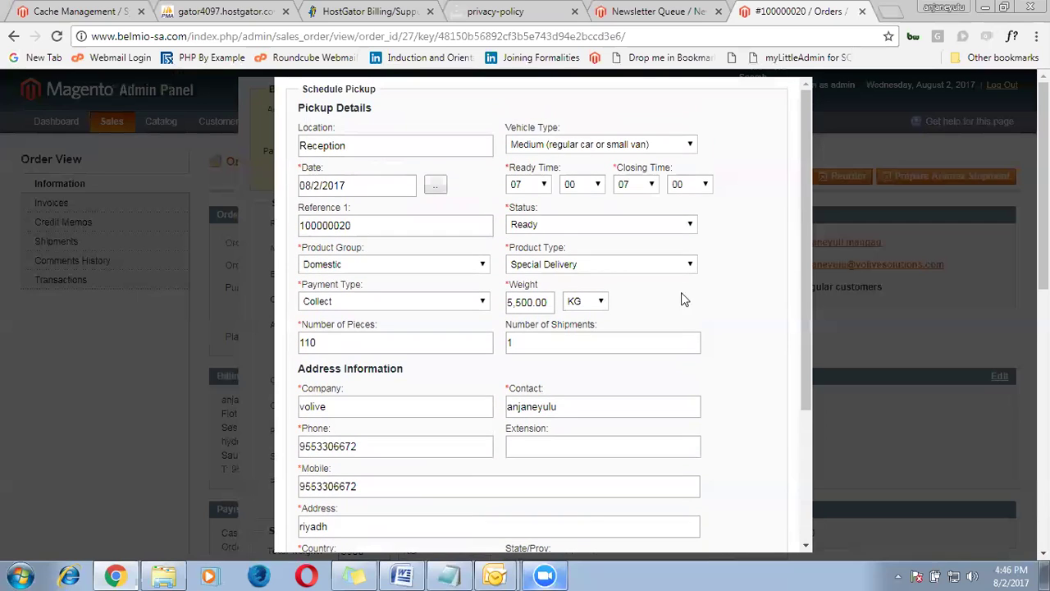
scroll(689, 209, "down", 3)
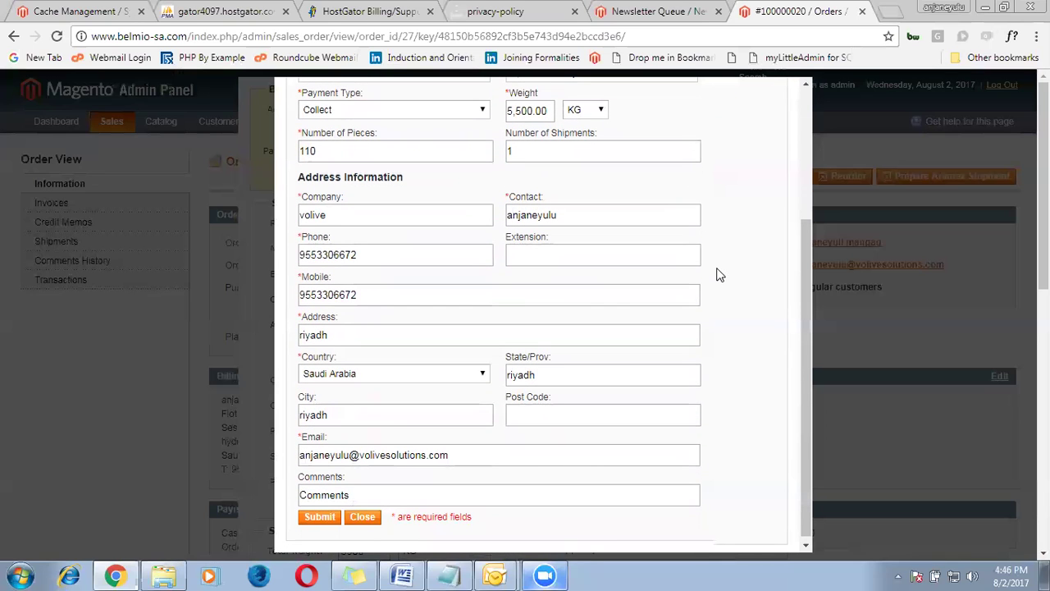
scroll(714, 274, "up", 3)
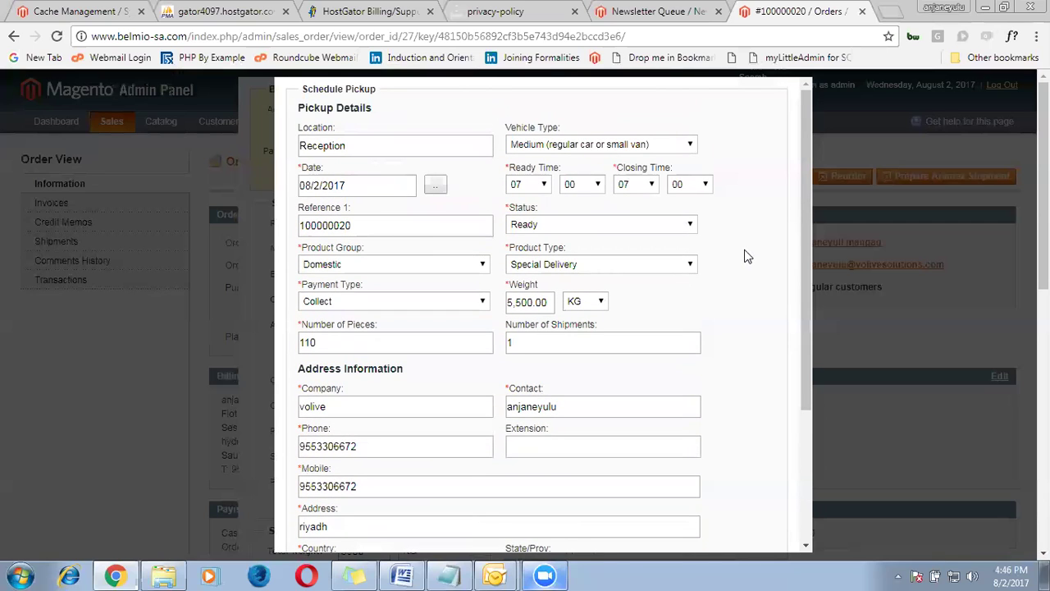
left_click(571, 226)
left_click(558, 252)
scroll(681, 250, "down", 5)
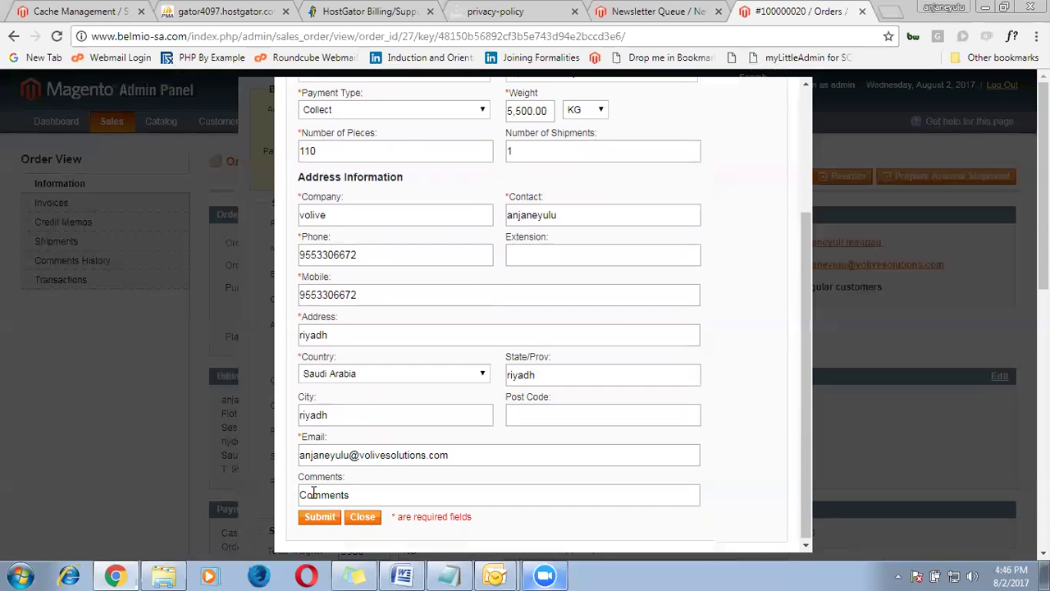
left_click(315, 520)
scroll(434, 377, "up", 3)
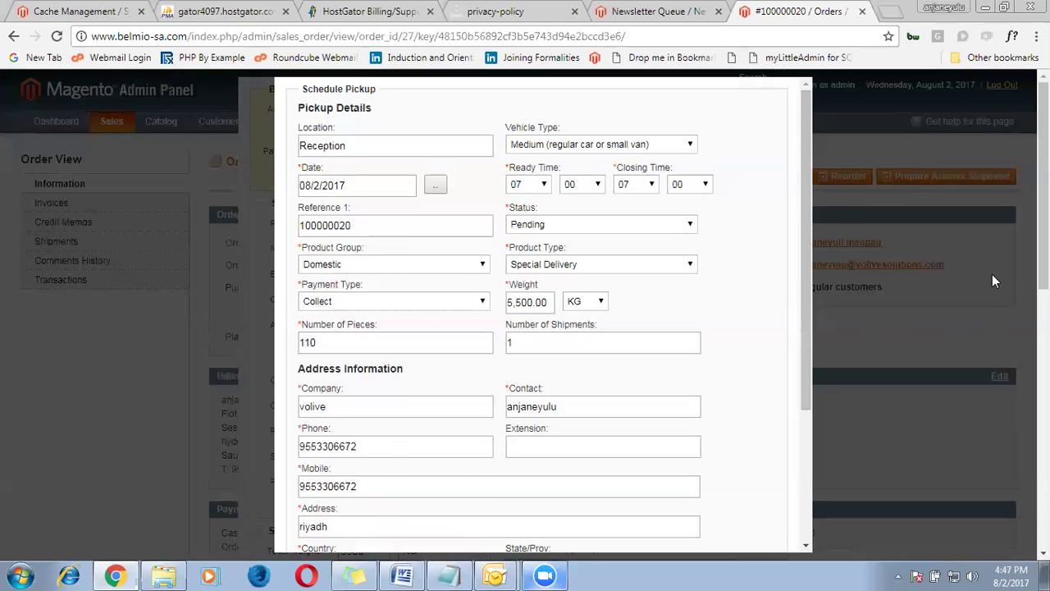
scroll(525, 291, "down", 3)
- Close the pickup form and leave the shipment's Payment option at Shipper Account
left_click(364, 516)
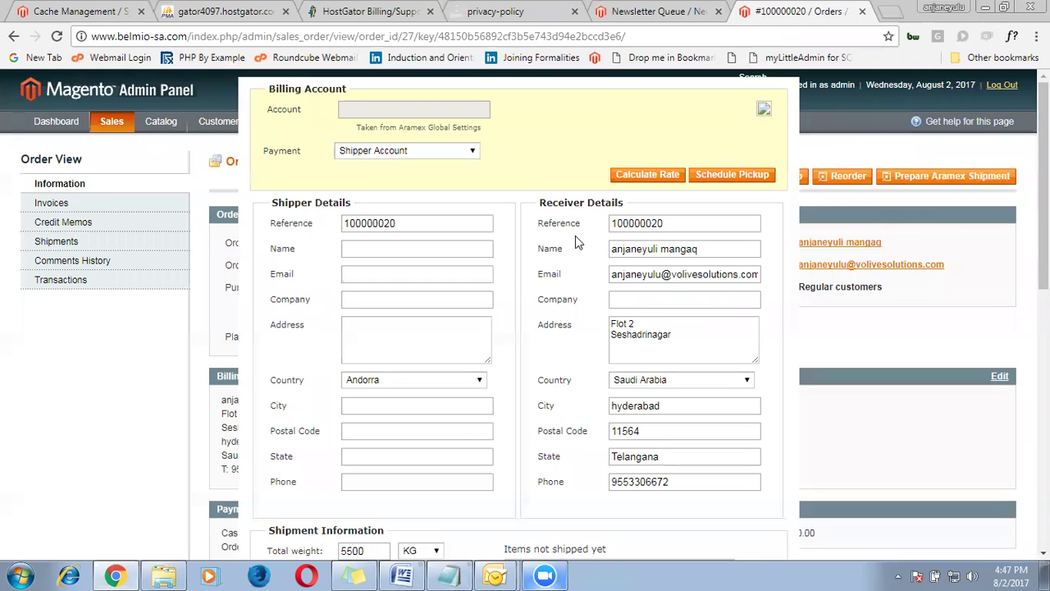
scroll(575, 236, "down", 5)
scroll(574, 235, "up", 5)
left_click(448, 152)
left_click(510, 169)
- Reload order 100000020's page and reopen its Prepare Aramex Shipment form
left_click(57, 36)
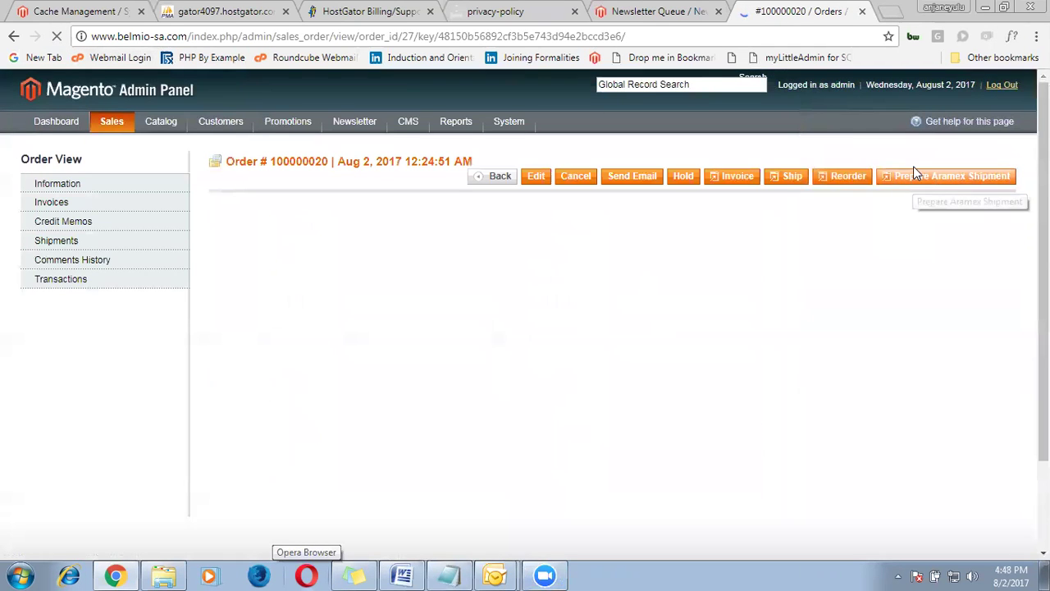
left_click(907, 172)
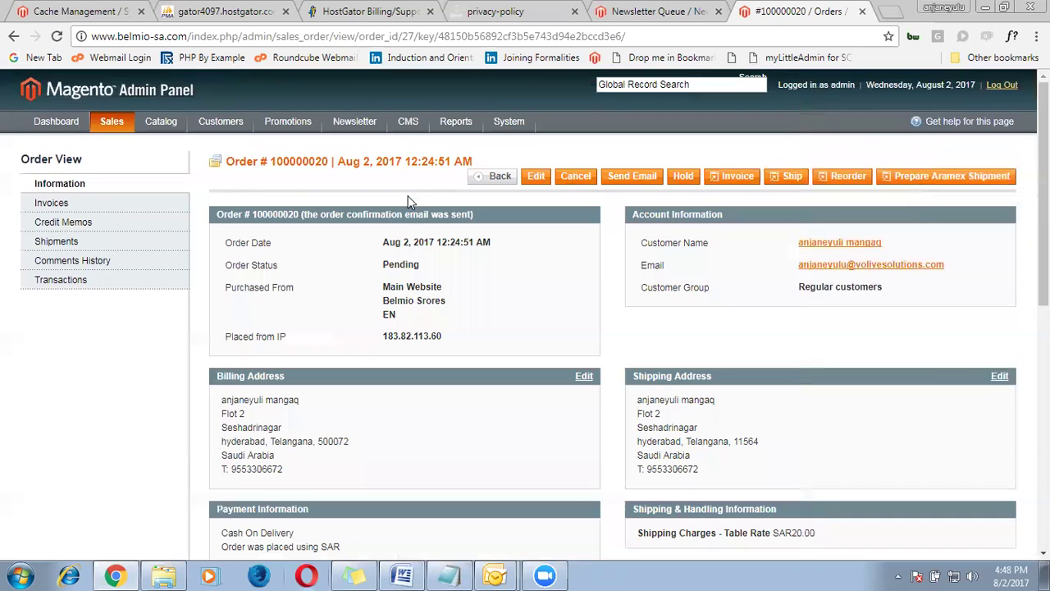
left_click(935, 175)
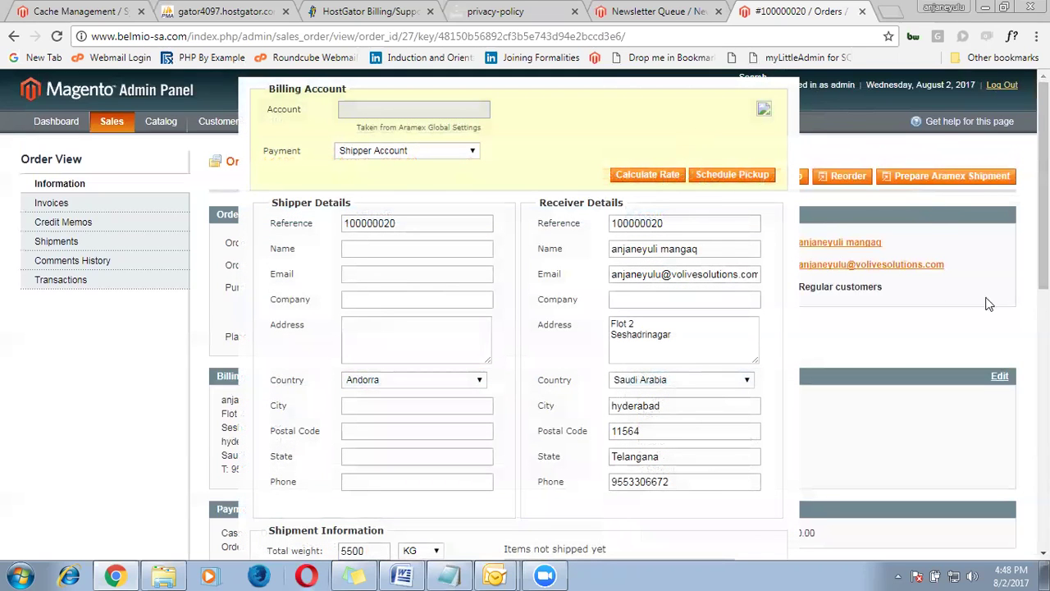
- Choose Domestic as the Product Group under Shipment Information
scroll(963, 323, "down", 1)
scroll(960, 316, "down", 3)
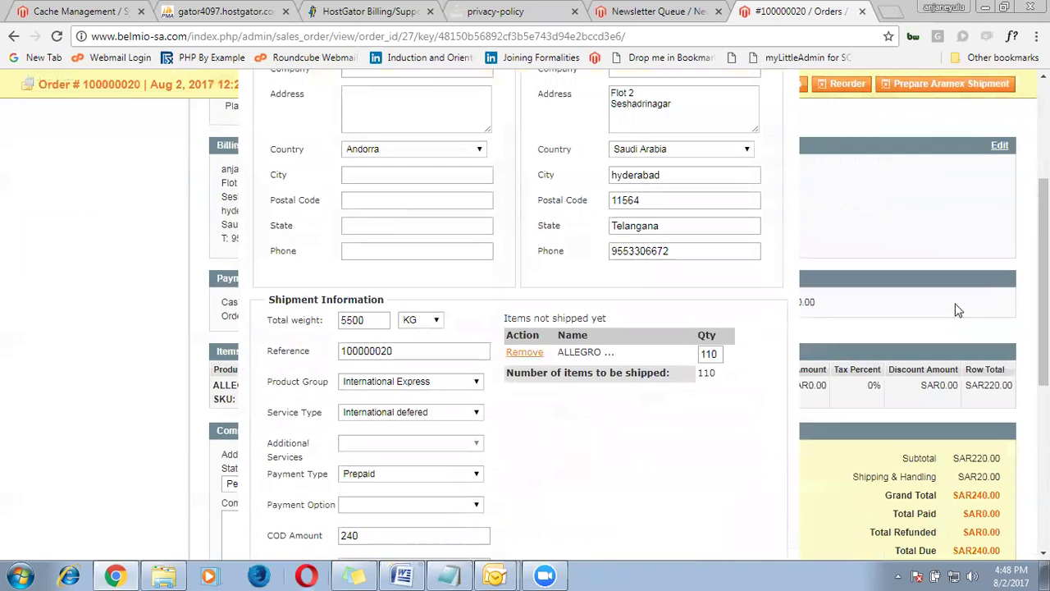
scroll(515, 327, "down", 2)
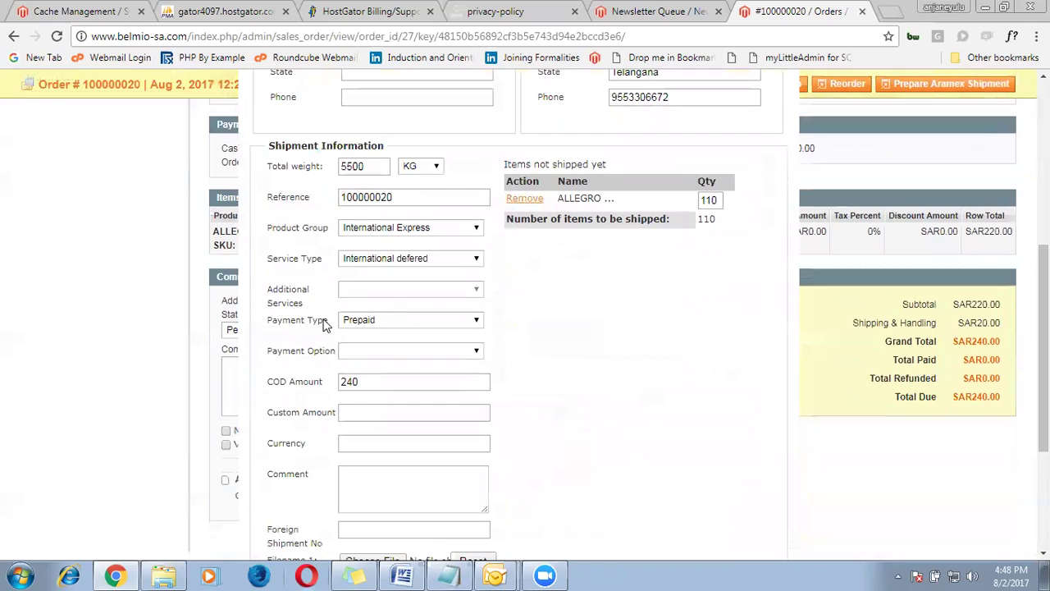
left_click(431, 231)
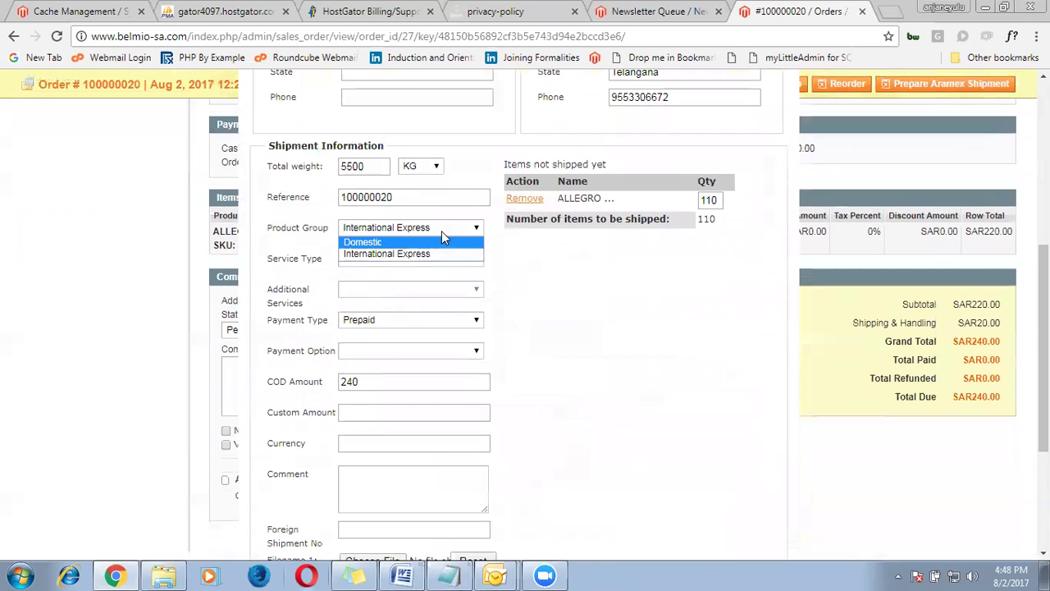
left_click(368, 244)
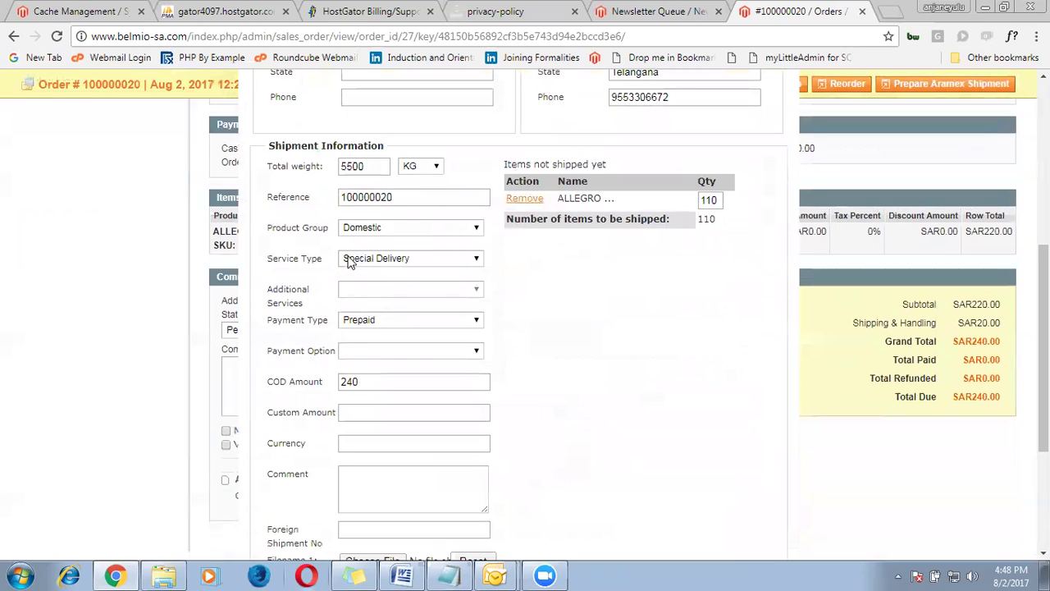
scroll(505, 283, "up", 2)
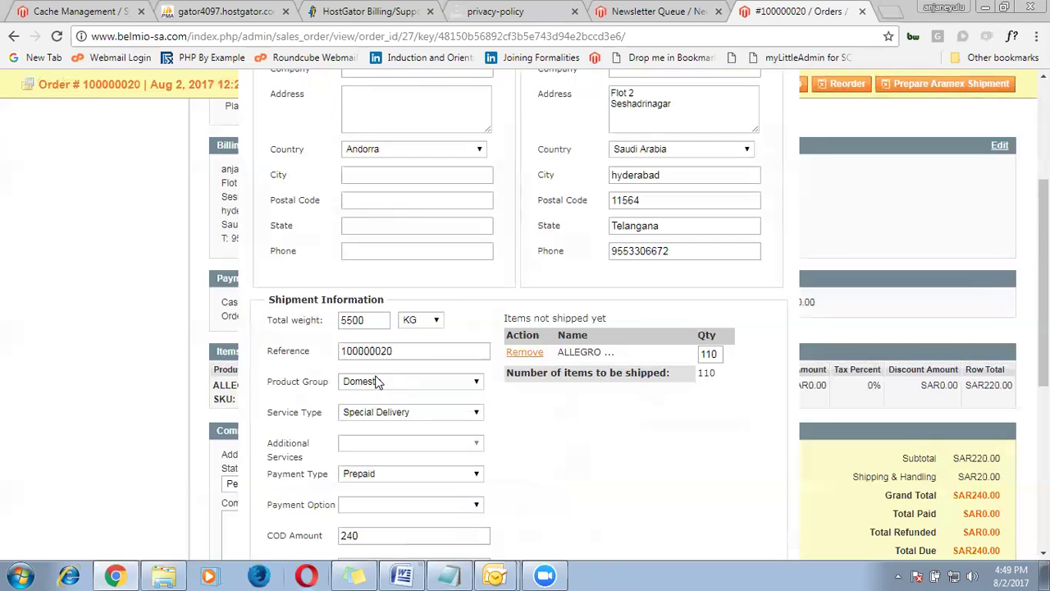
scroll(464, 286, "up", 3)
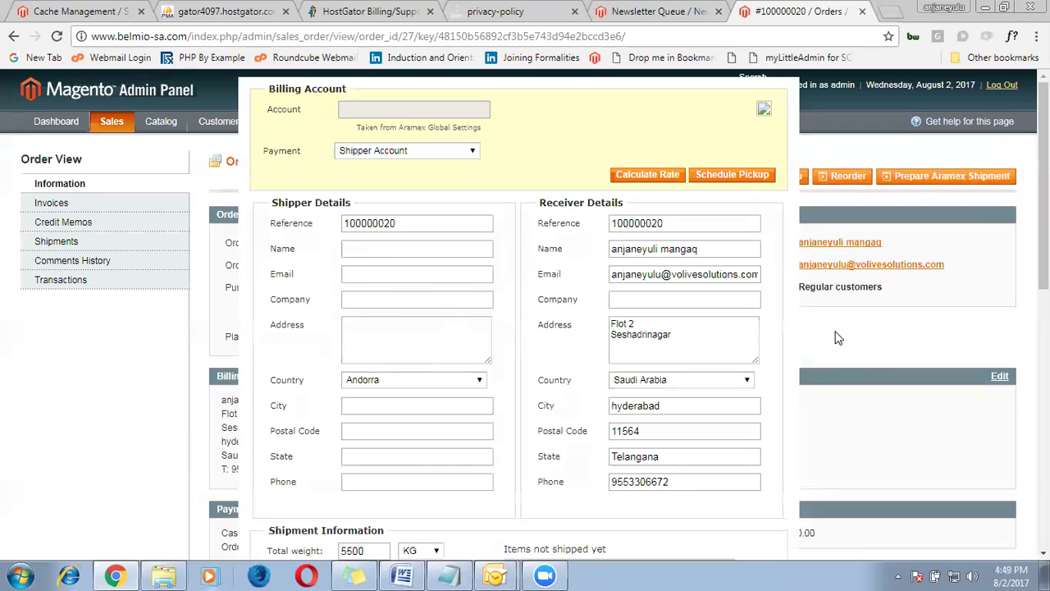
- Set the shipment's Payment option to Consignee Account
left_click(426, 155)
left_click(412, 174)
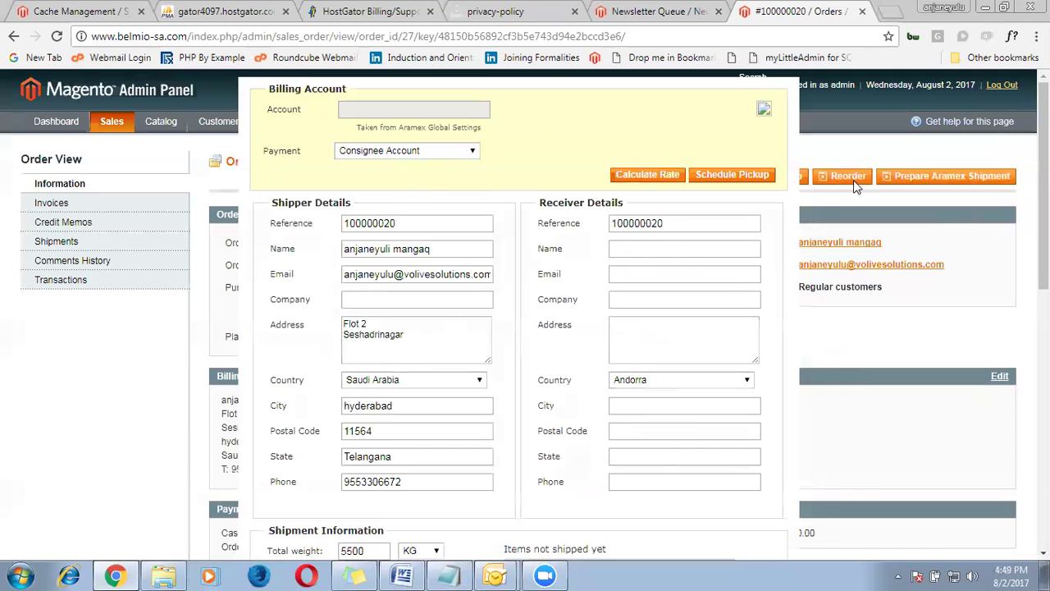
scroll(547, 285, "down", 1)
scroll(500, 270, "up", 1)
scroll(500, 270, "down", 6)
scroll(487, 273, "down", 1)
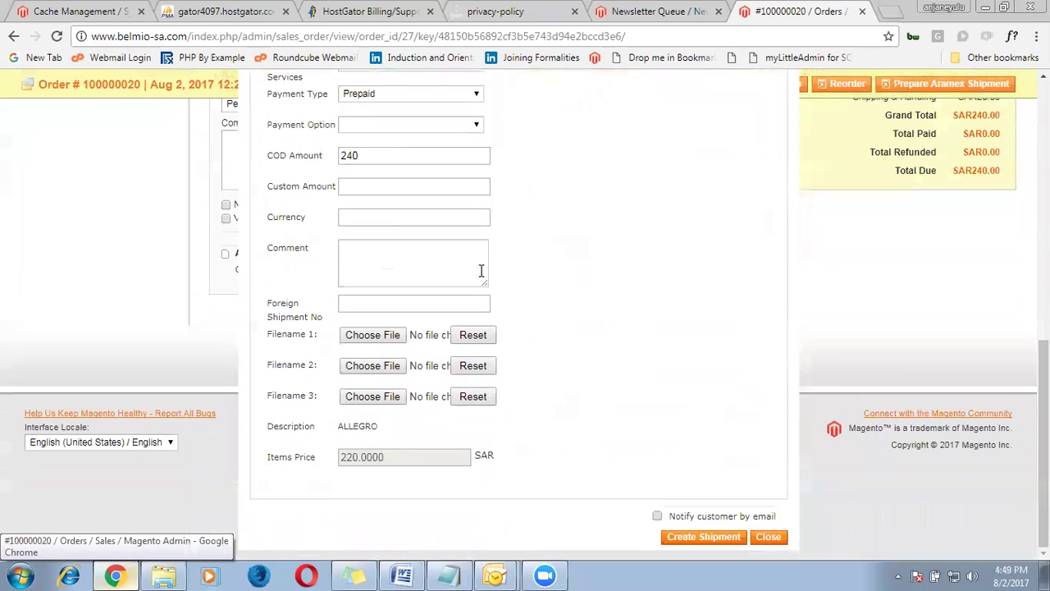
scroll(508, 253, "up", 5)
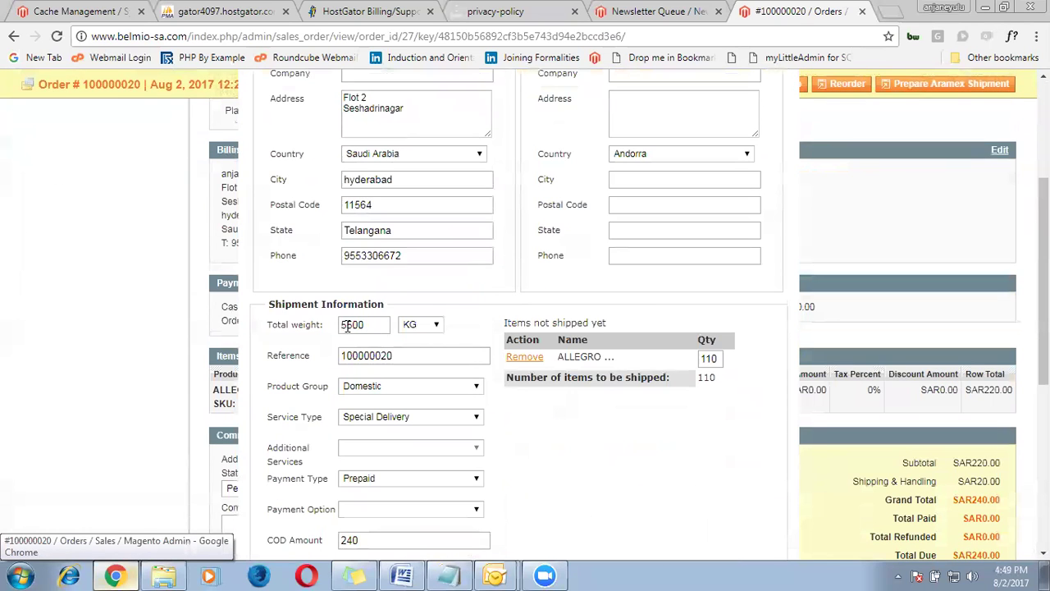
- Change the Product Group to International Express
left_click_drag(287, 324, 389, 325)
left_click_drag(273, 355, 329, 389)
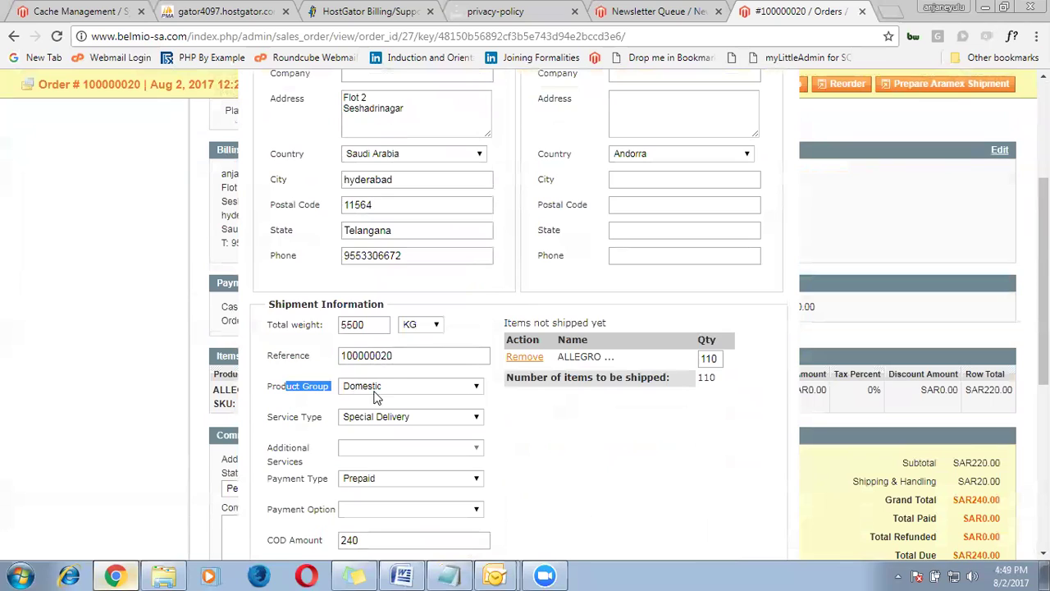
double_click(312, 390)
left_click(383, 388)
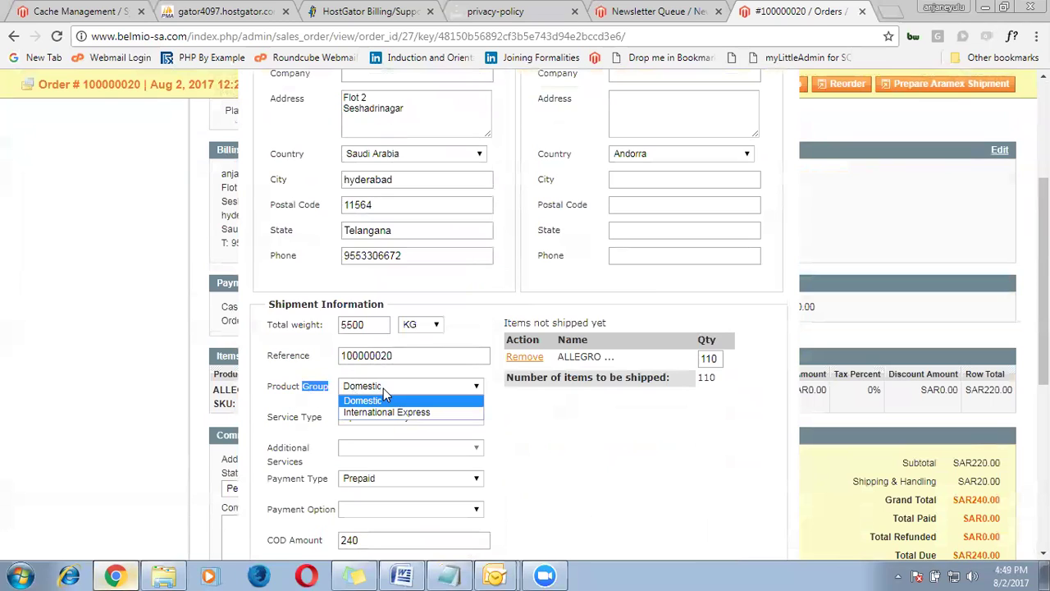
left_click(377, 413)
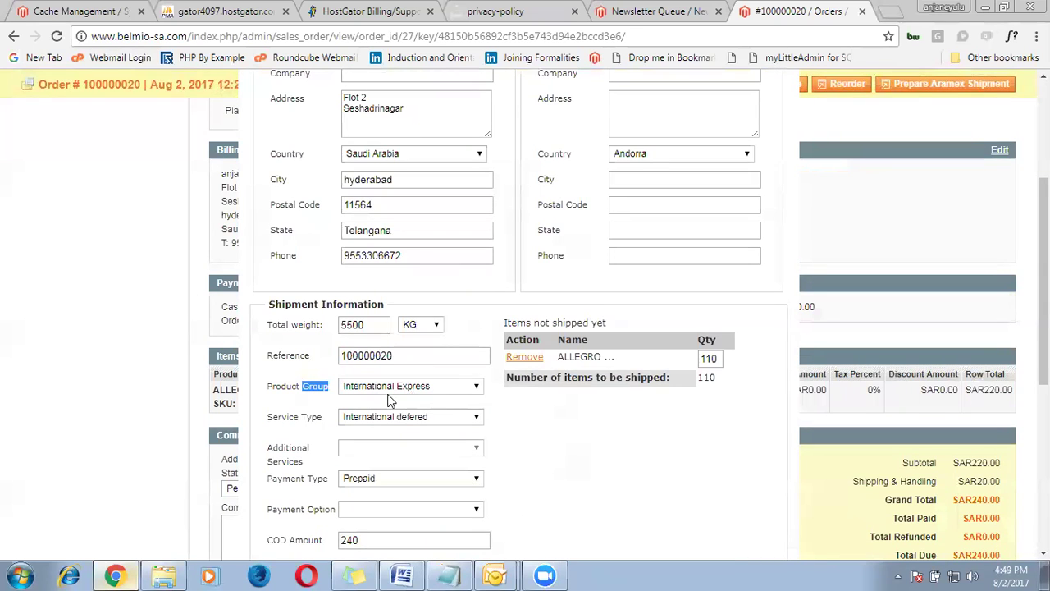
scroll(492, 298, "up", 3)
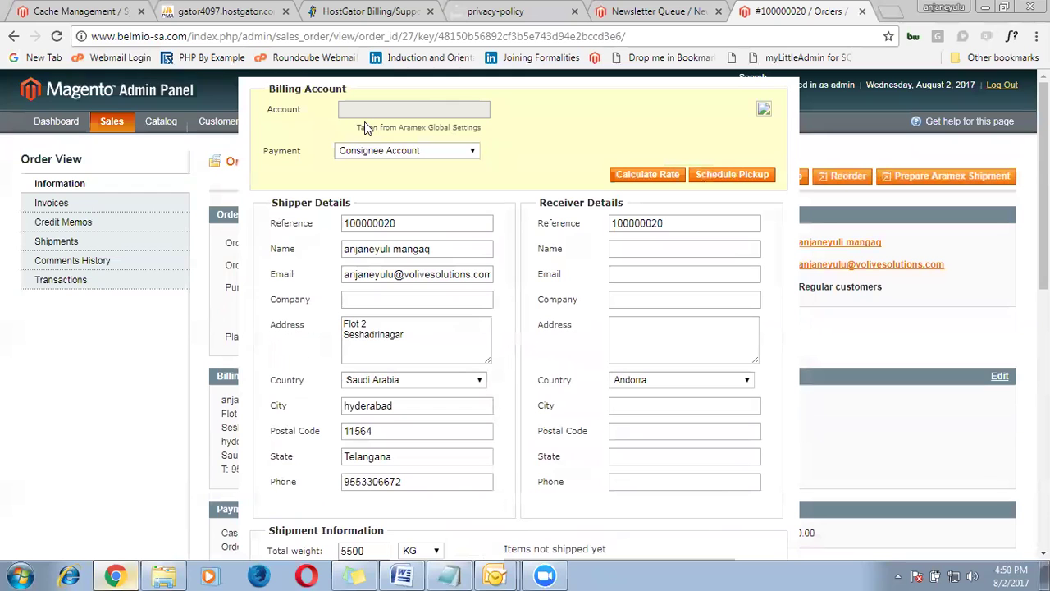
scroll(379, 204, "down", 7)
scroll(380, 206, "down", 2)
scroll(372, 209, "up", 10)
- Go to System > Configuration and open Aramex Global Settings via an 'aramex' page search
left_click(57, 36)
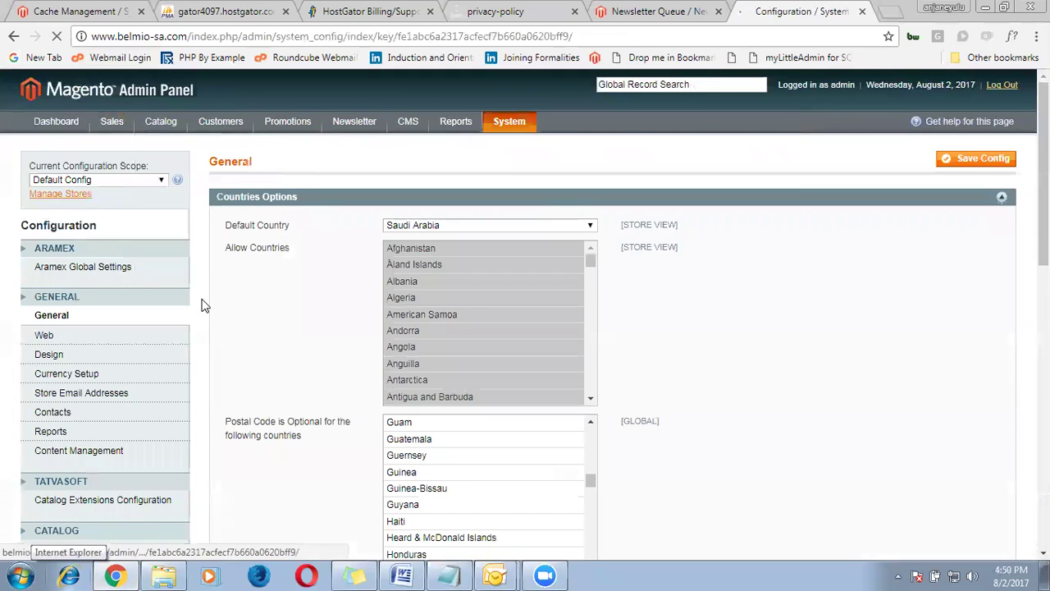
scroll(196, 299, "down", 3)
scroll(162, 291, "down", 1)
key("ctrl+f")
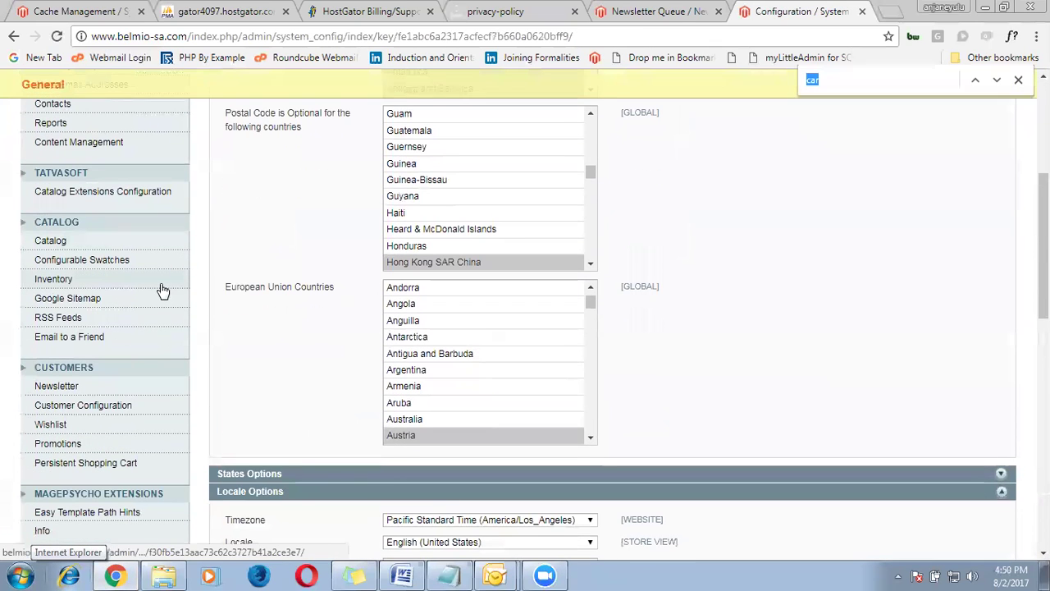
type("ship")
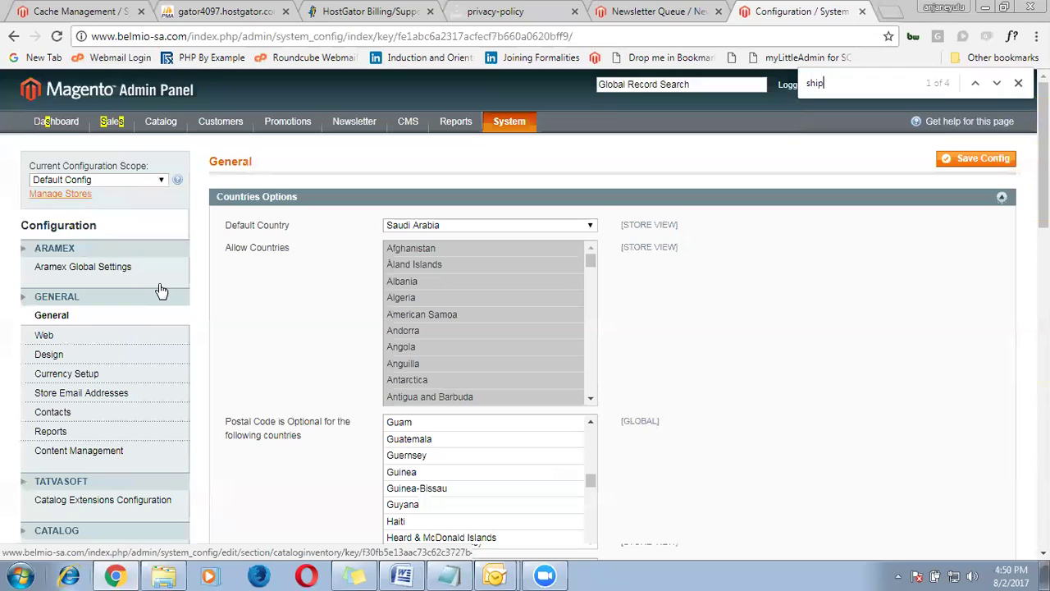
key("BackSpace")
key("BackSpace")
key("BackSpace")
key("BackSpace")
type("aramex")
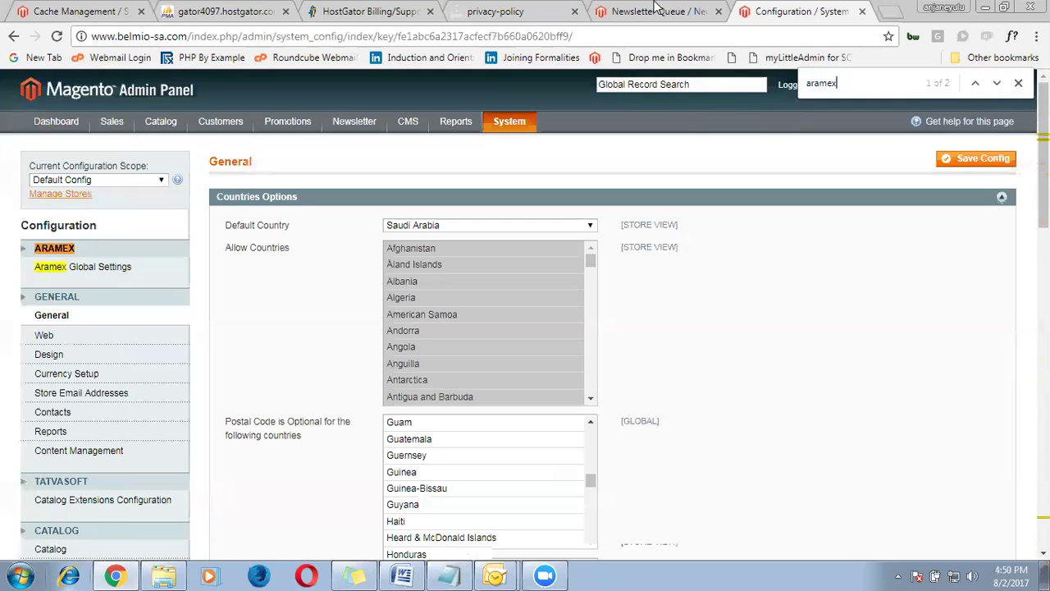
left_click(122, 269)
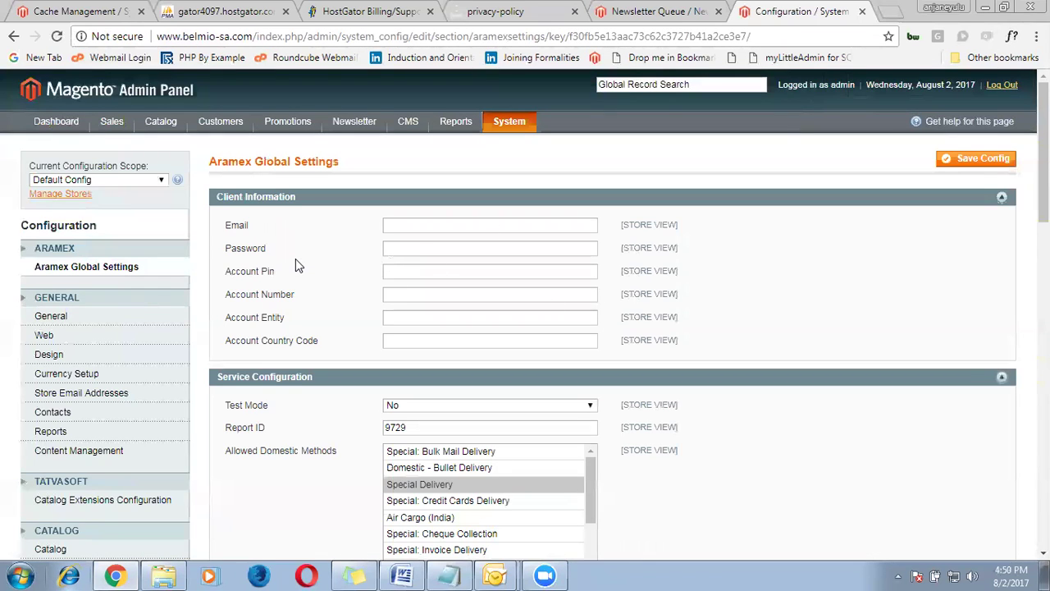
- Switch Aramex Test Mode to Yes
scroll(297, 265, "down", 1)
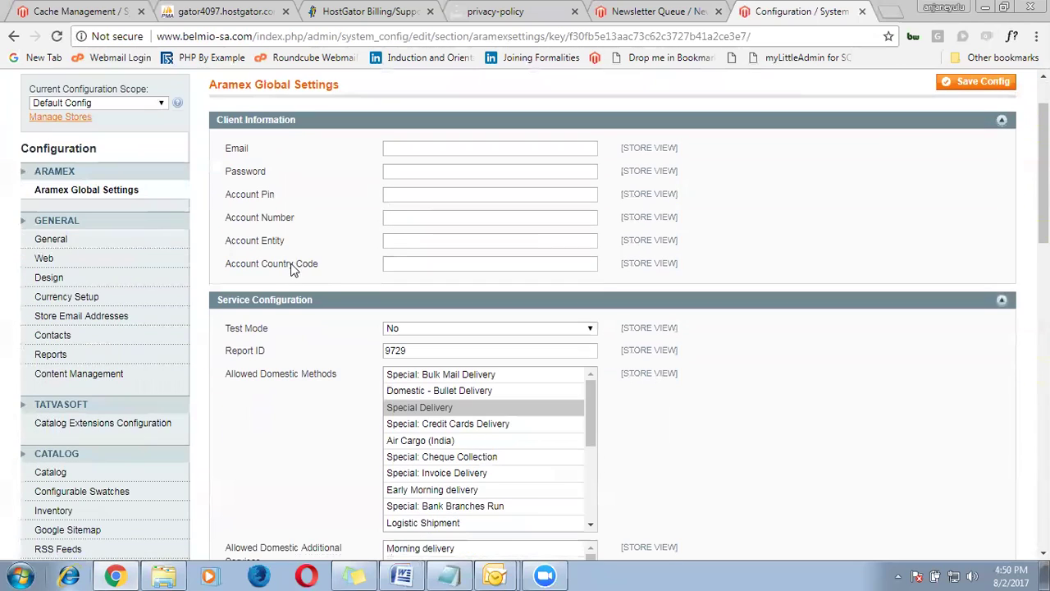
left_click(440, 329)
left_click(425, 340)
scroll(300, 319, "down", 1)
double_click(254, 275)
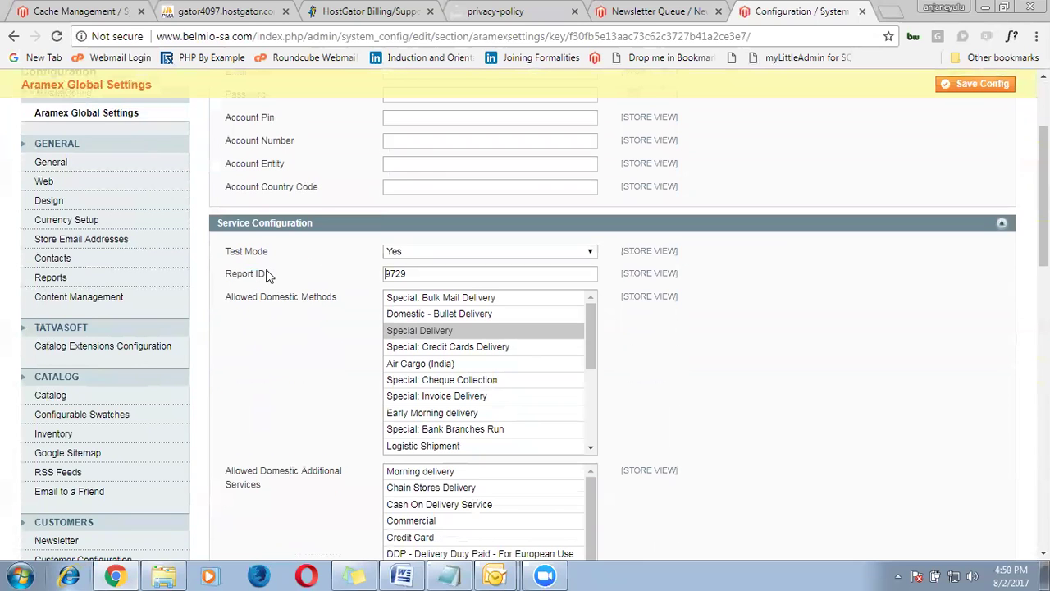
- Enter the Aramex account email under Client Information, correcting the mistyped last letter
scroll(265, 276, "down", 3)
scroll(265, 276, "down", 4)
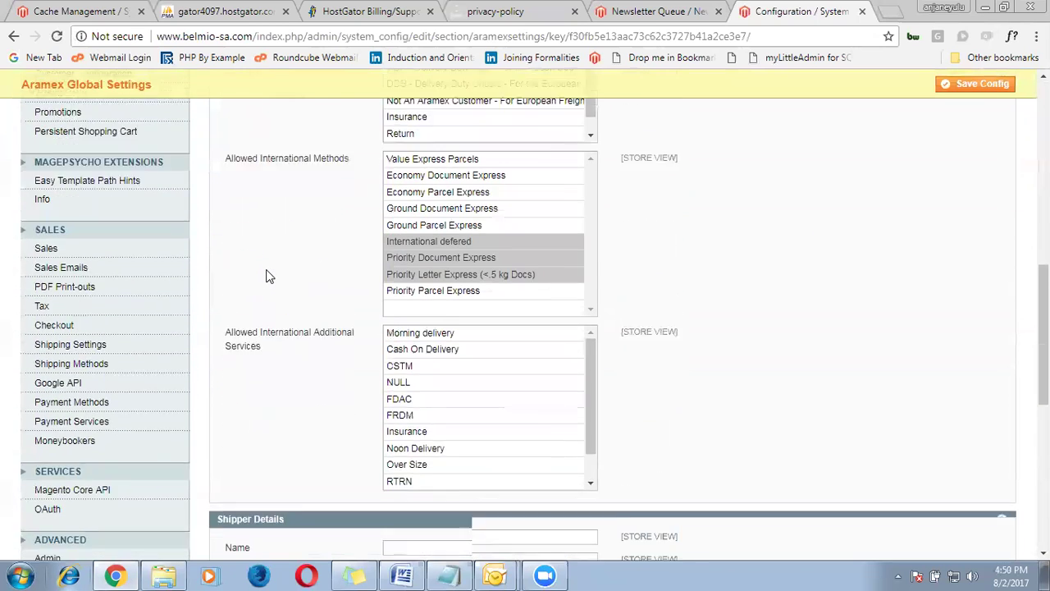
scroll(266, 276, "down", 6)
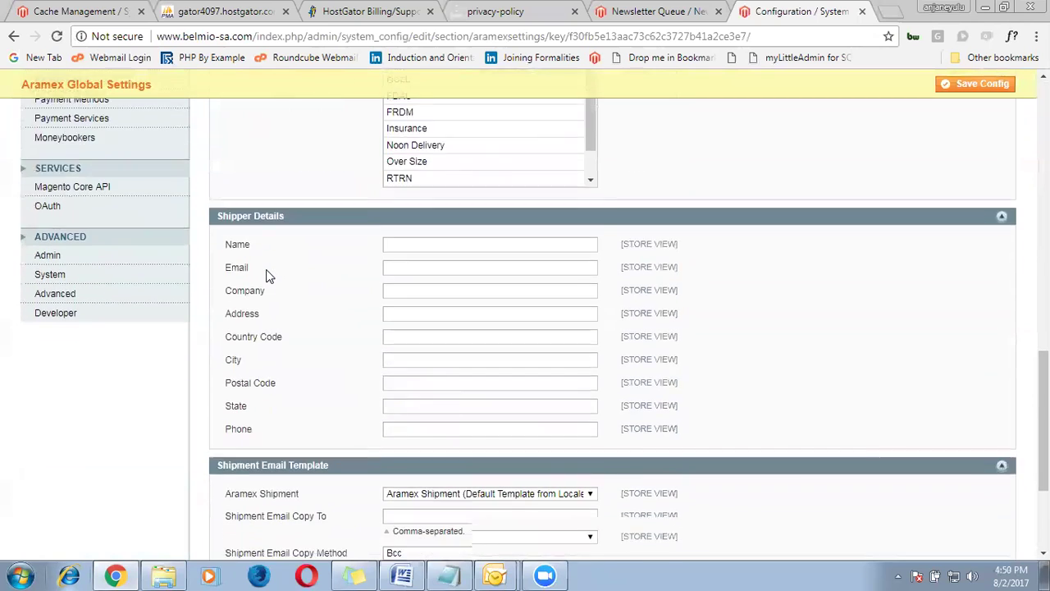
scroll(269, 274, "up", 15)
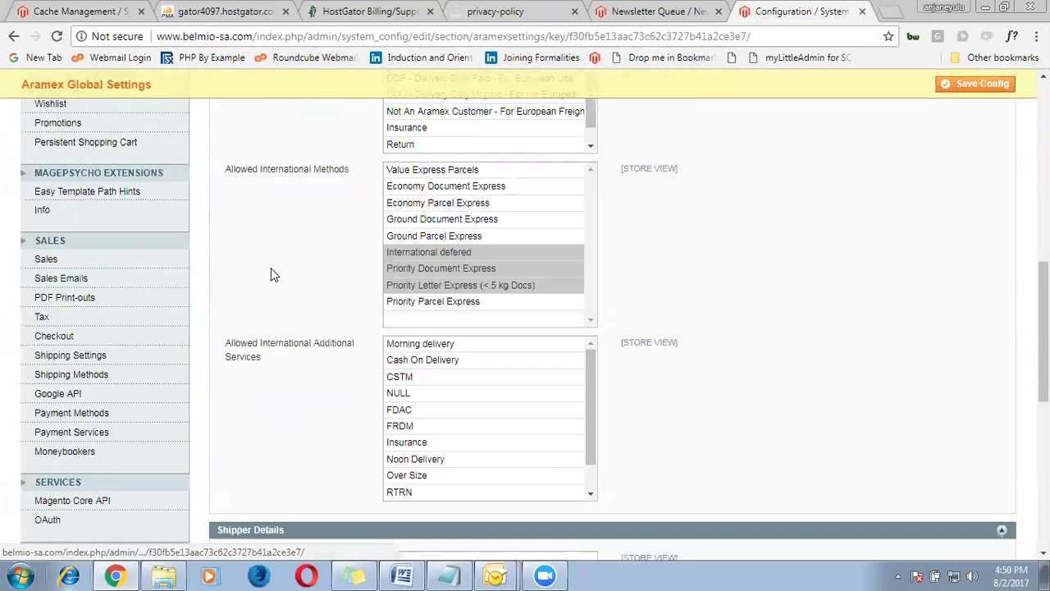
left_click(398, 226)
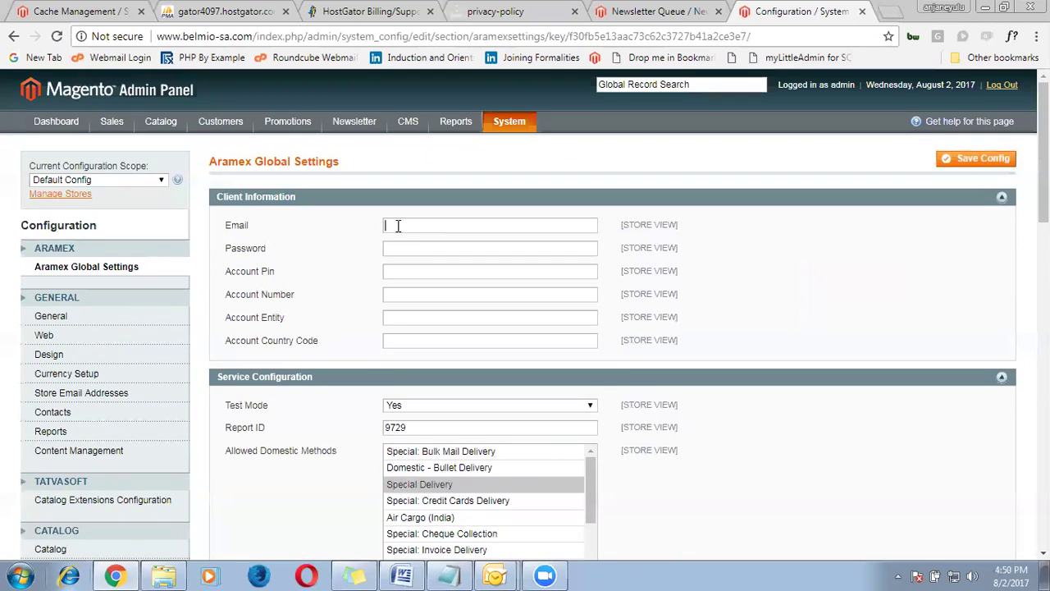
type("Belmp")
key("Tab")
left_click(438, 226)
key("BackSpace")
type("o")
key("Tab")
- Highlight the Client Information labels, Email through Account Country Code, for review
left_click_drag(220, 220, 331, 354)
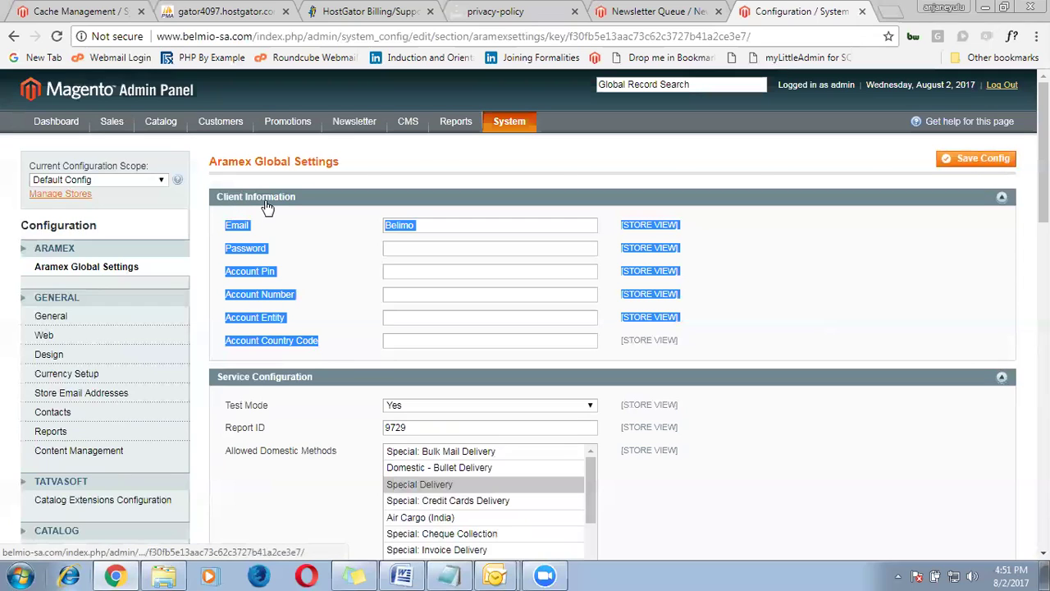
left_click(291, 248)
left_click_drag(231, 227, 386, 225)
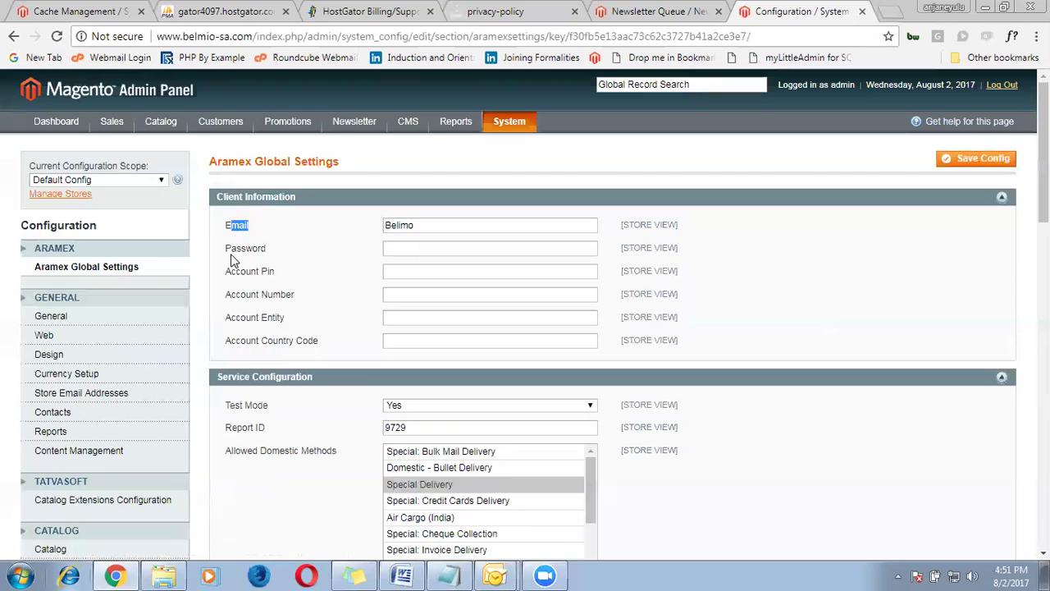
left_click_drag(230, 253, 243, 256)
left_click_drag(225, 270, 291, 272)
left_click_drag(227, 294, 302, 299)
left_click_drag(226, 318, 295, 326)
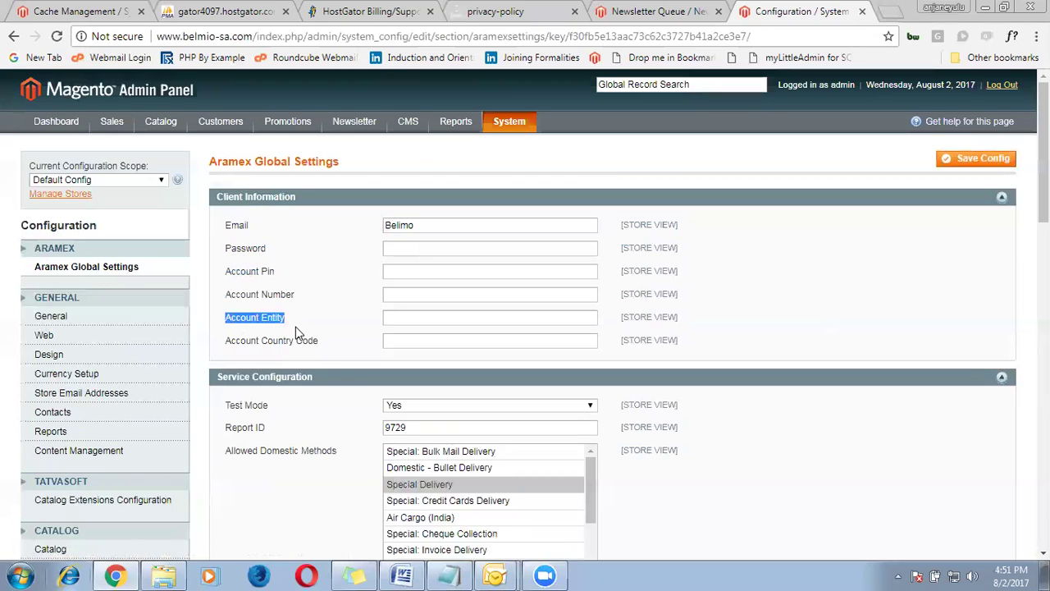
left_click_drag(229, 351, 229, 234)
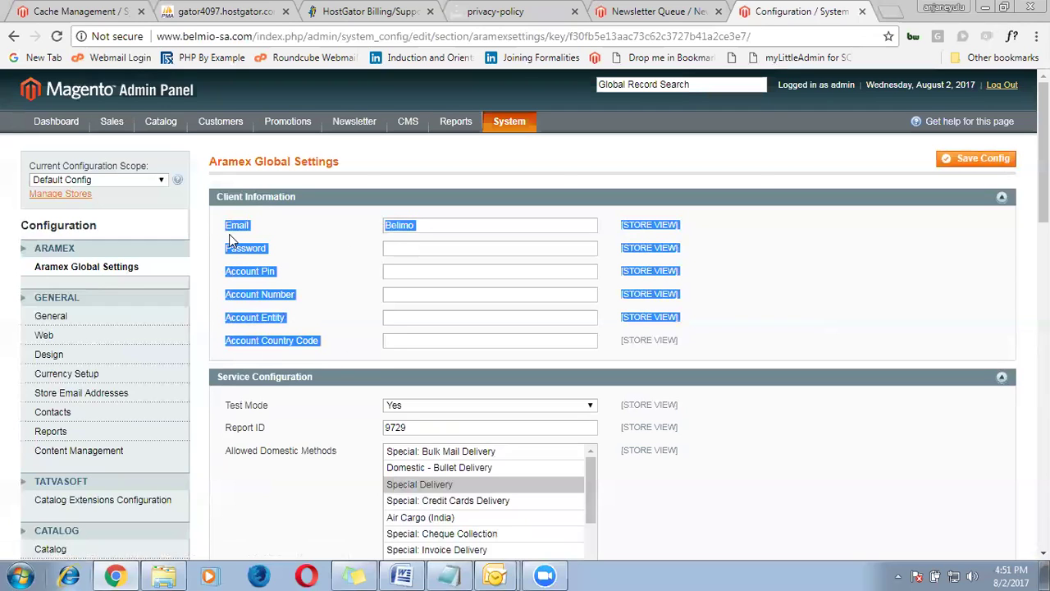
- Set Aramex Test Mode back to No
scroll(229, 238, "down", 1)
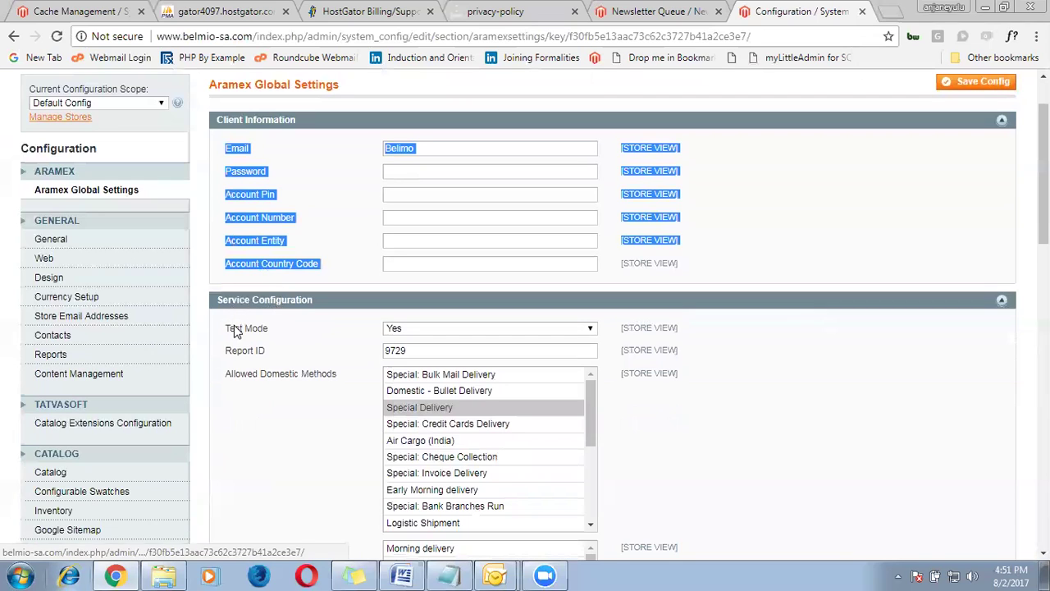
left_click(397, 337)
left_click(401, 352)
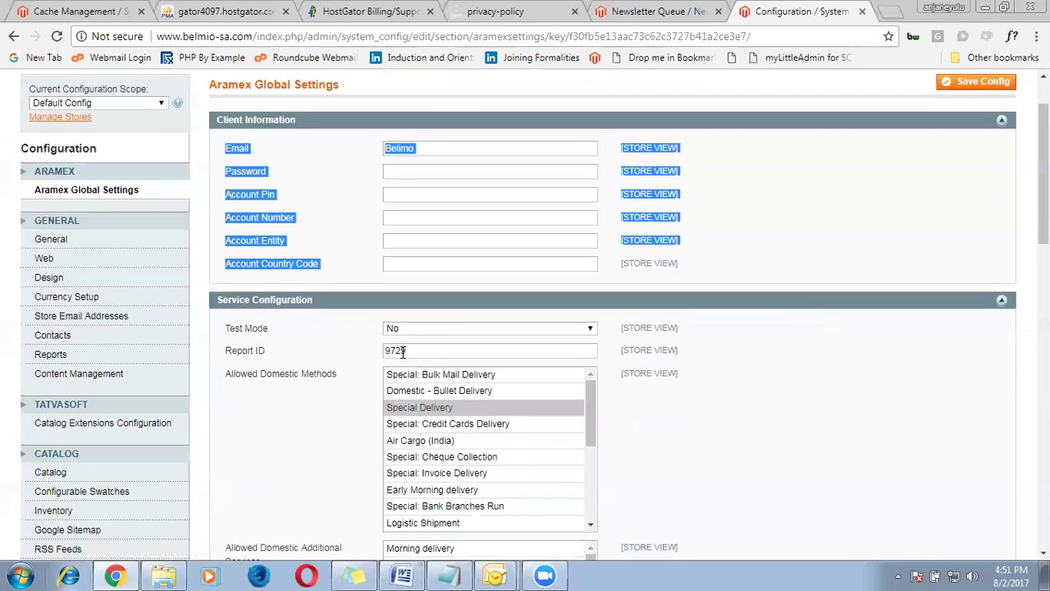
left_click(414, 332)
left_click(402, 352)
scroll(847, 125, "down", 2)
- Highlight the Client Information Email and Password labels and the saved email value
scroll(557, 169, "up", 3)
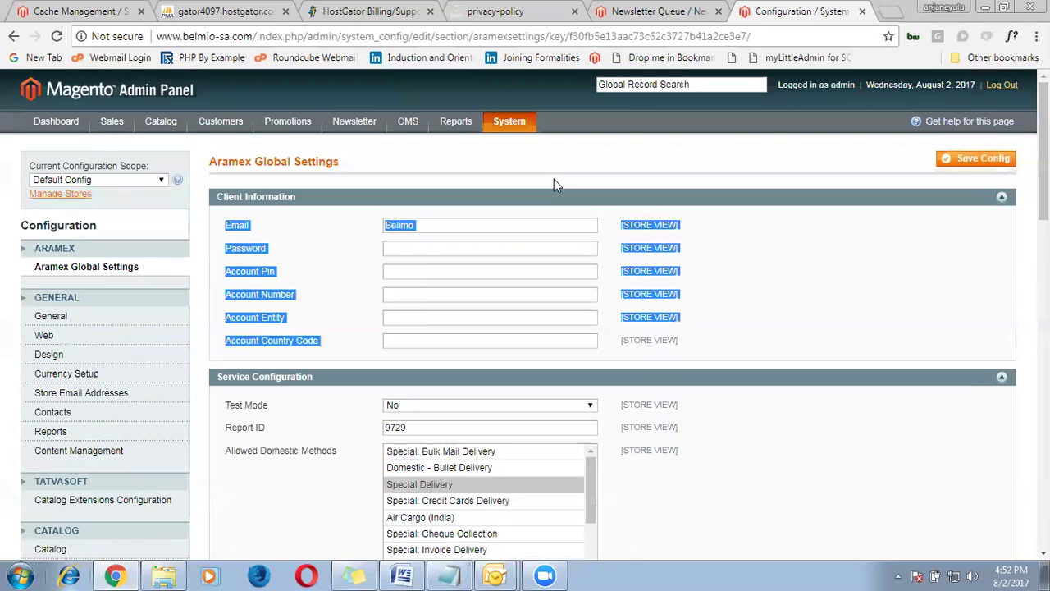
mouse_move(497, 131)
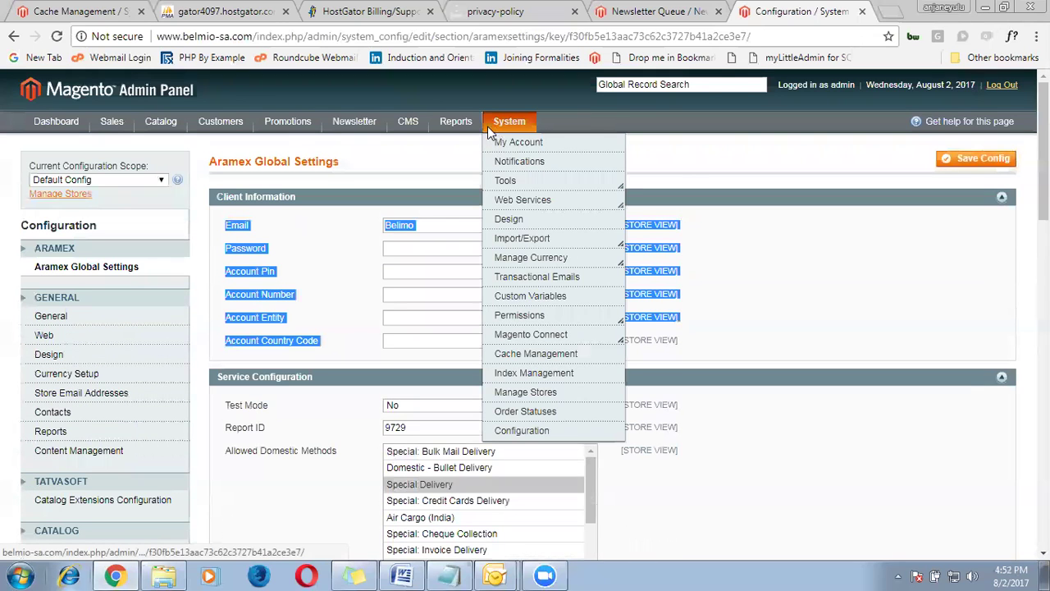
mouse_move(205, 128)
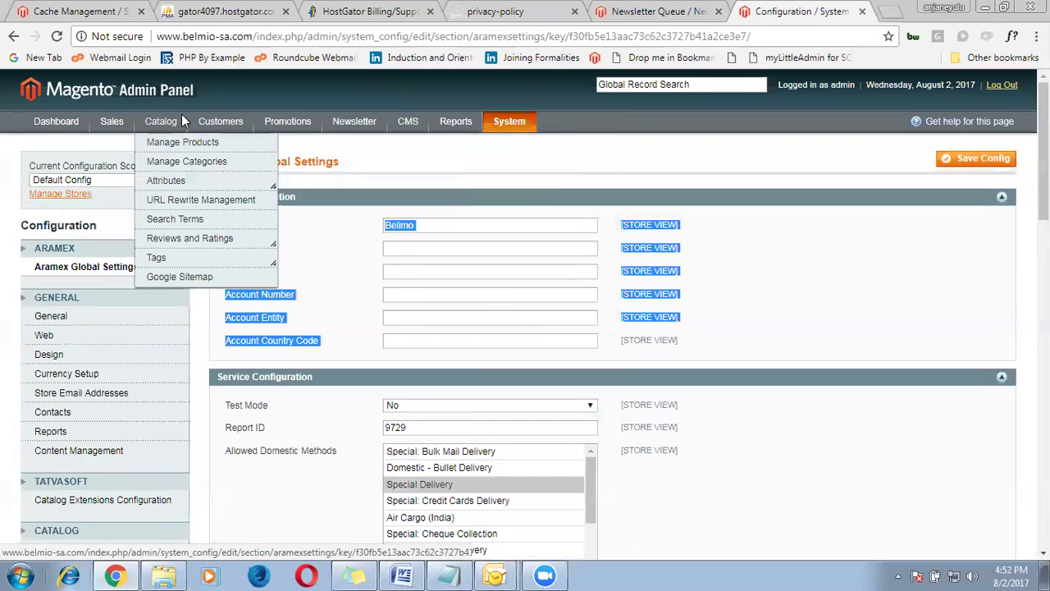
left_click(282, 260)
left_click_drag(228, 233, 242, 218)
left_click(243, 222)
double_click(241, 226)
double_click(246, 249)
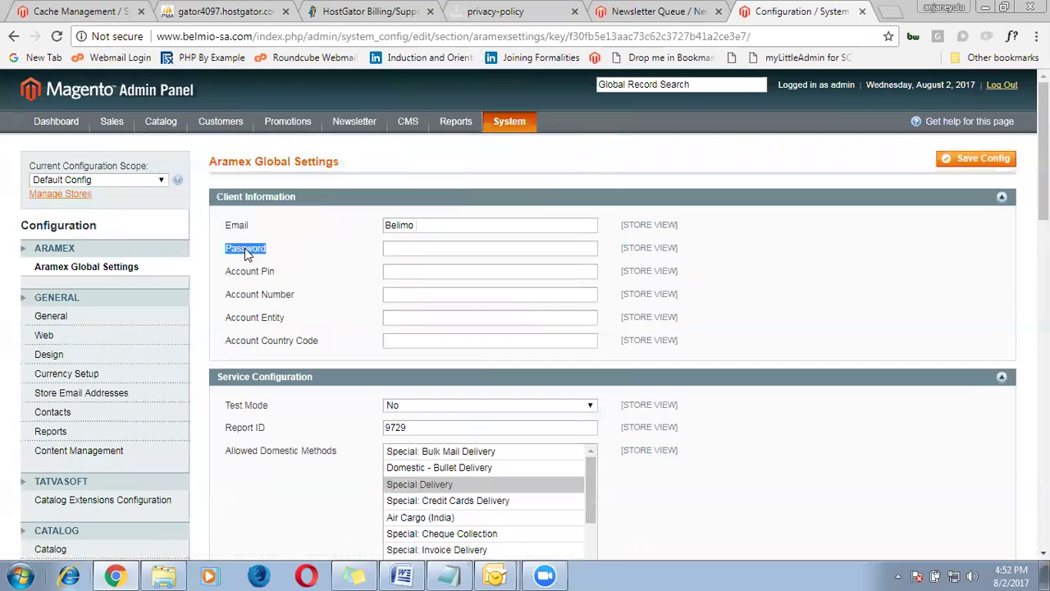
left_click_drag(427, 228, 336, 232)
left_click(431, 225)
- Review the remaining Client Information labels, then switch the configuration scope to Main Website
double_click(234, 224)
left_click(241, 226)
double_click(241, 227)
left_click_drag(239, 272, 297, 300)
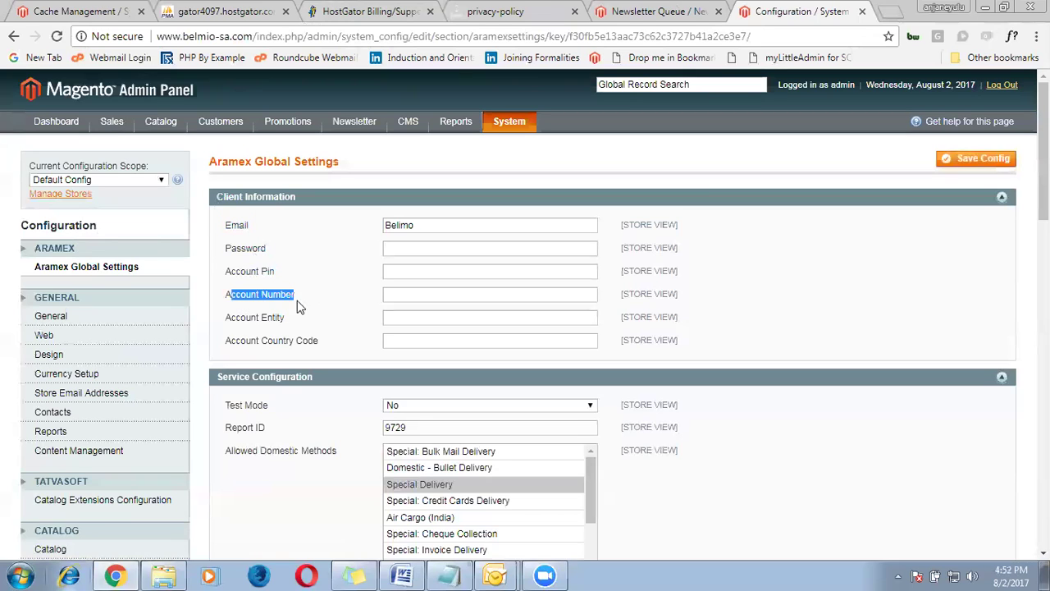
left_click_drag(231, 319, 288, 244)
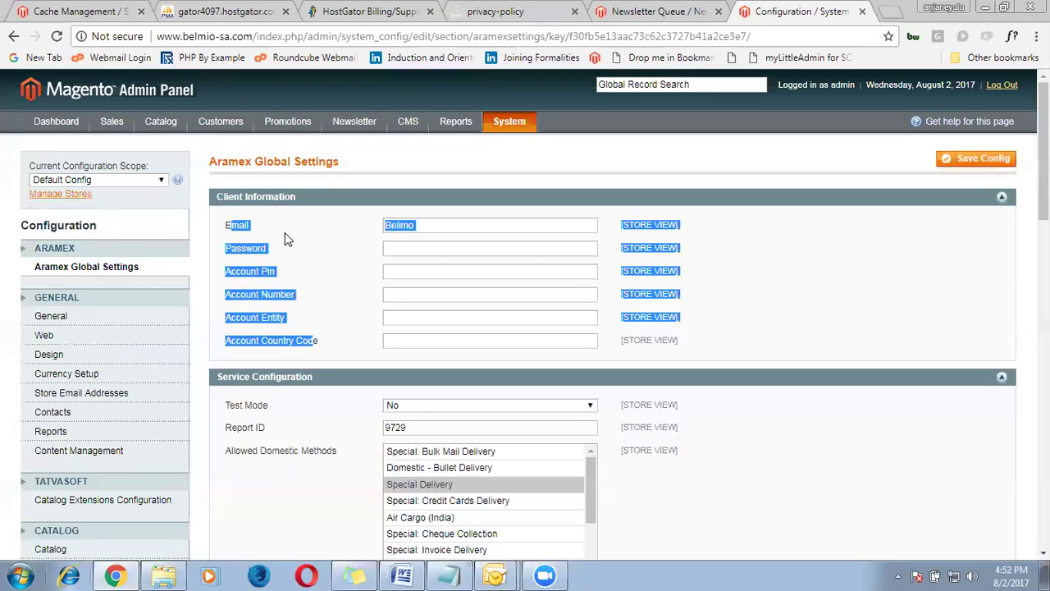
left_click(109, 179)
left_click(79, 205)
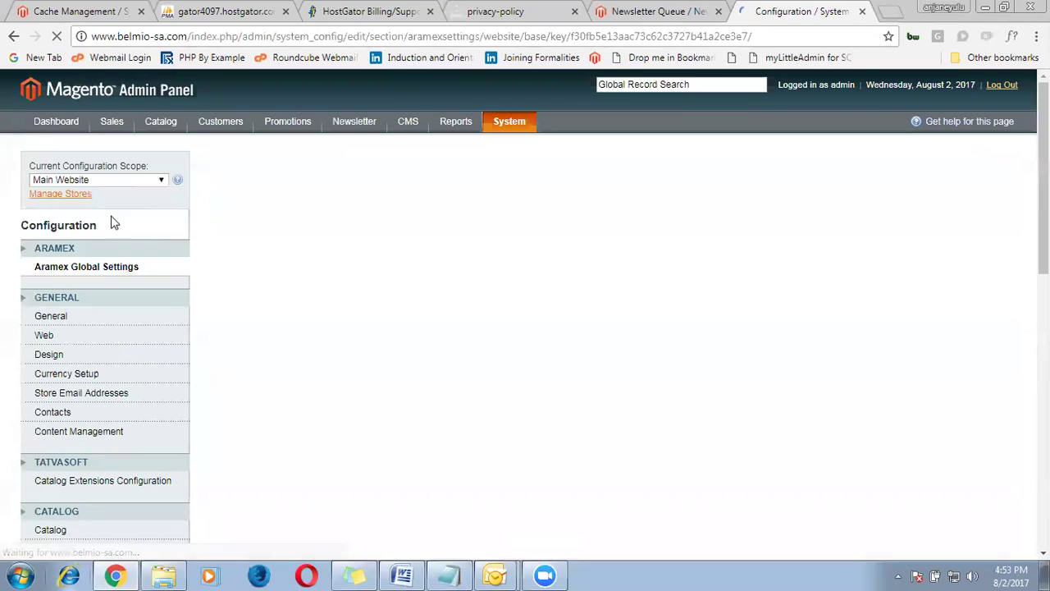
- Check the Main Website email, Account Pin and Account Entity RUH values, then save the configuration
left_click_drag(487, 228, 366, 236)
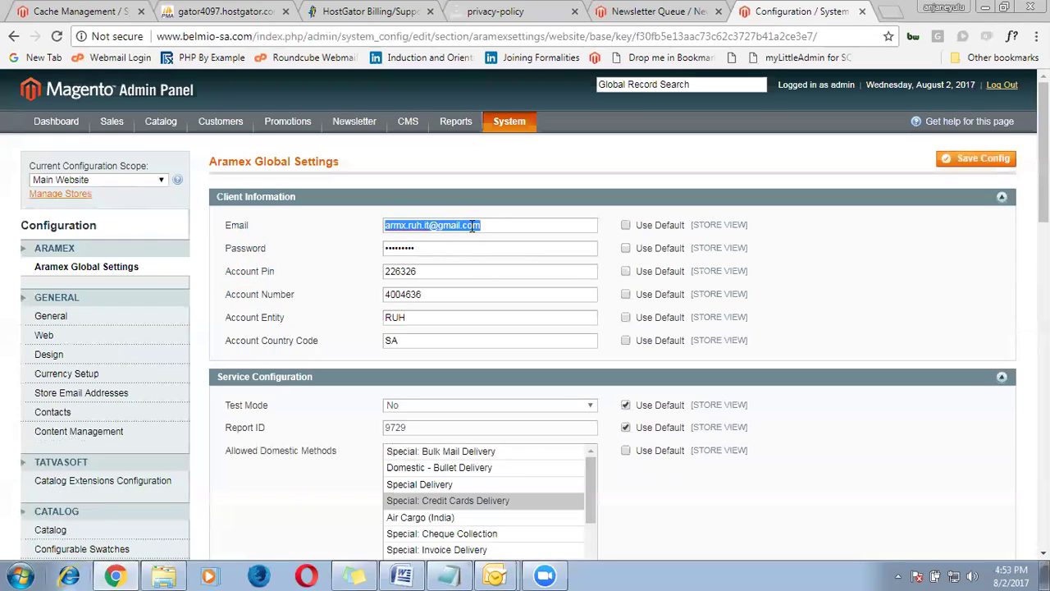
left_click(497, 225)
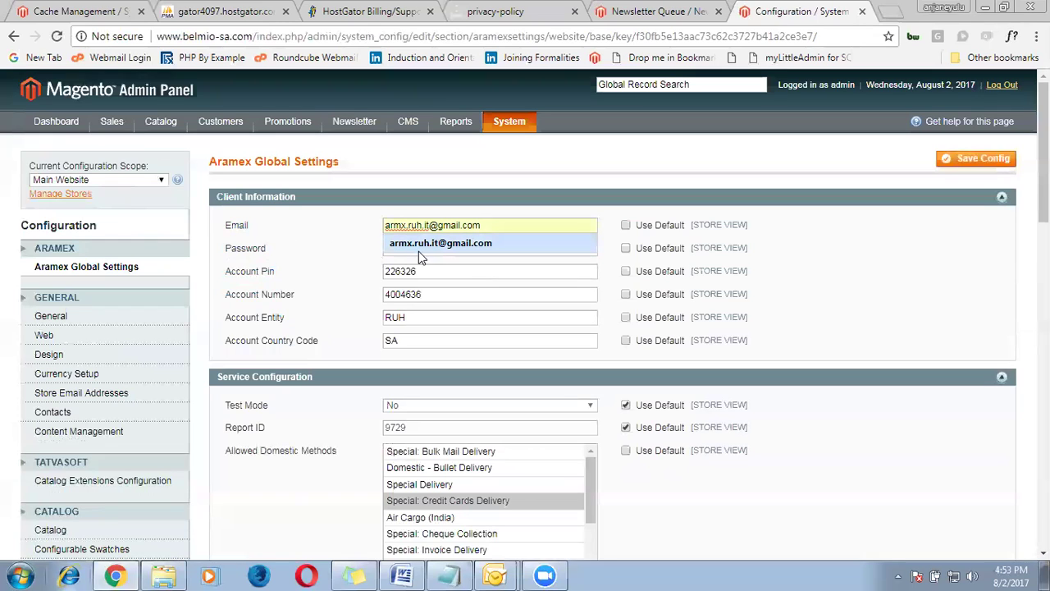
left_click(312, 259)
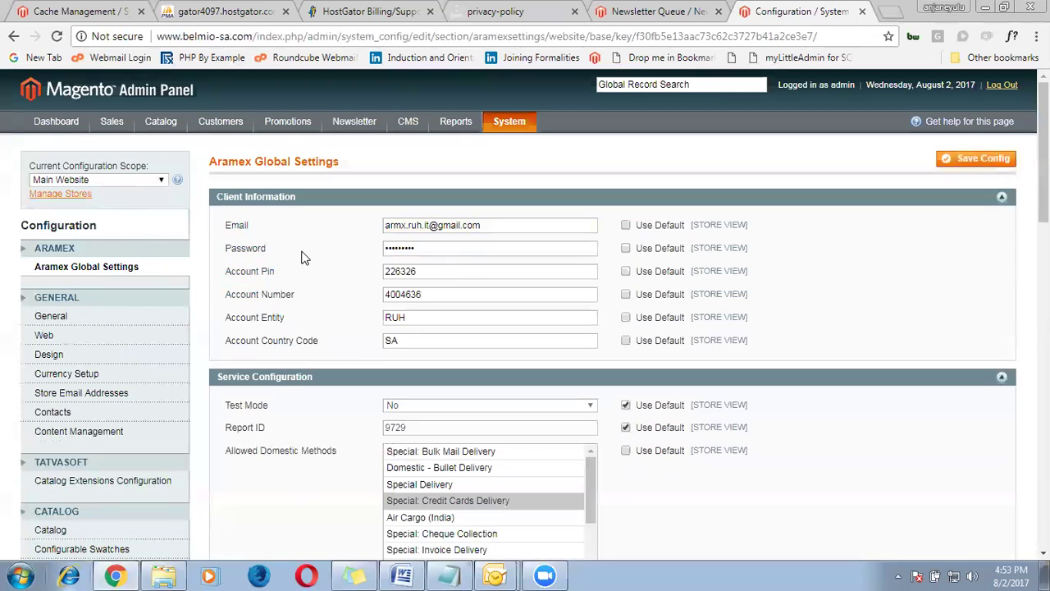
double_click(401, 270)
left_click(357, 293)
double_click(424, 318)
key("Tab")
key("shift+Tab")
left_click(973, 169)
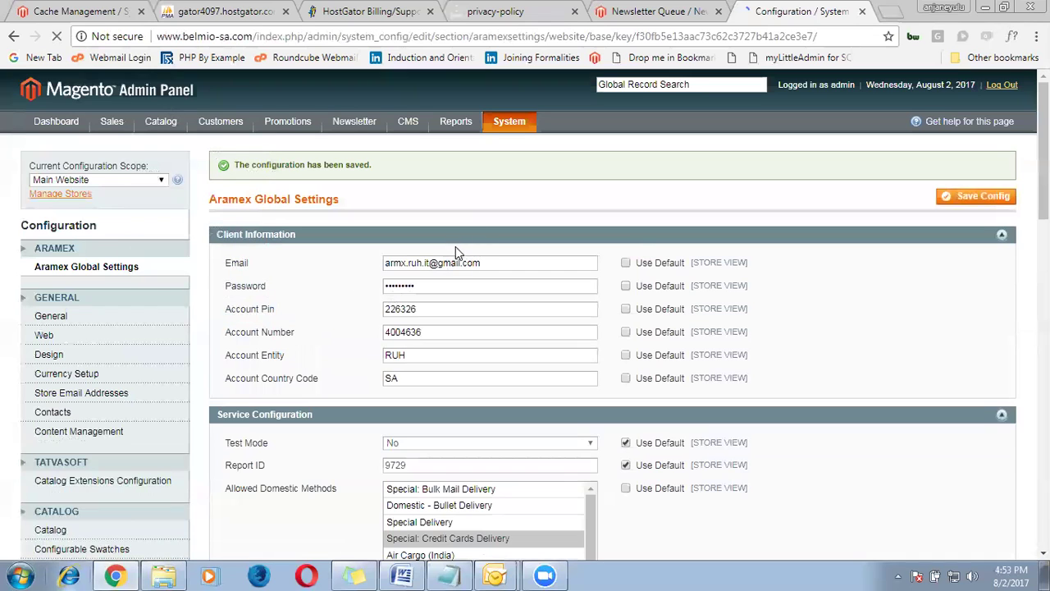
left_click_drag(436, 334, 365, 351)
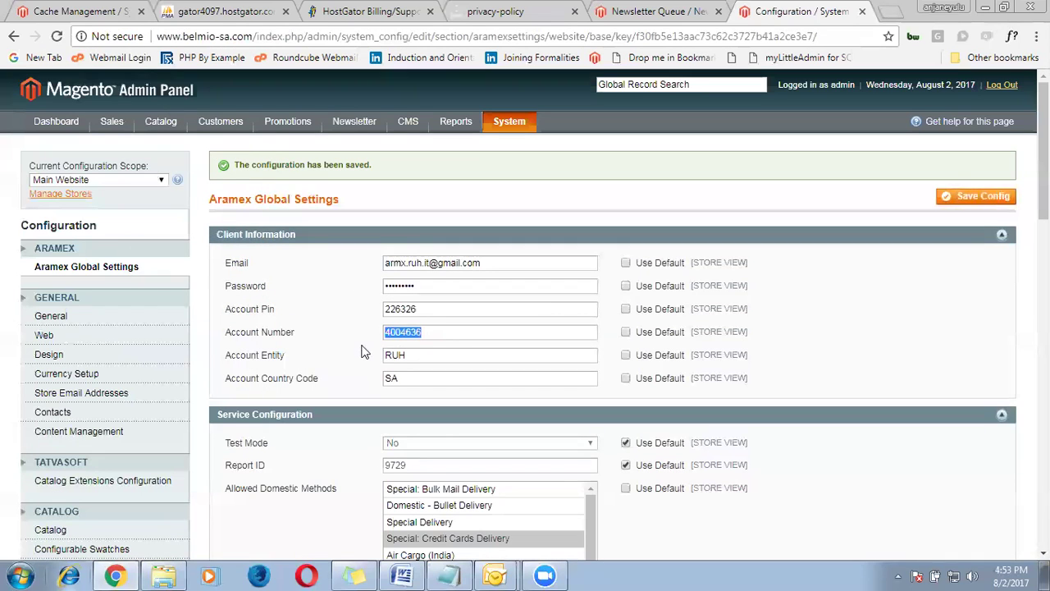
- From Sales > Orders, view the top order in the list, dated Aug 2, 2017
left_click(123, 141)
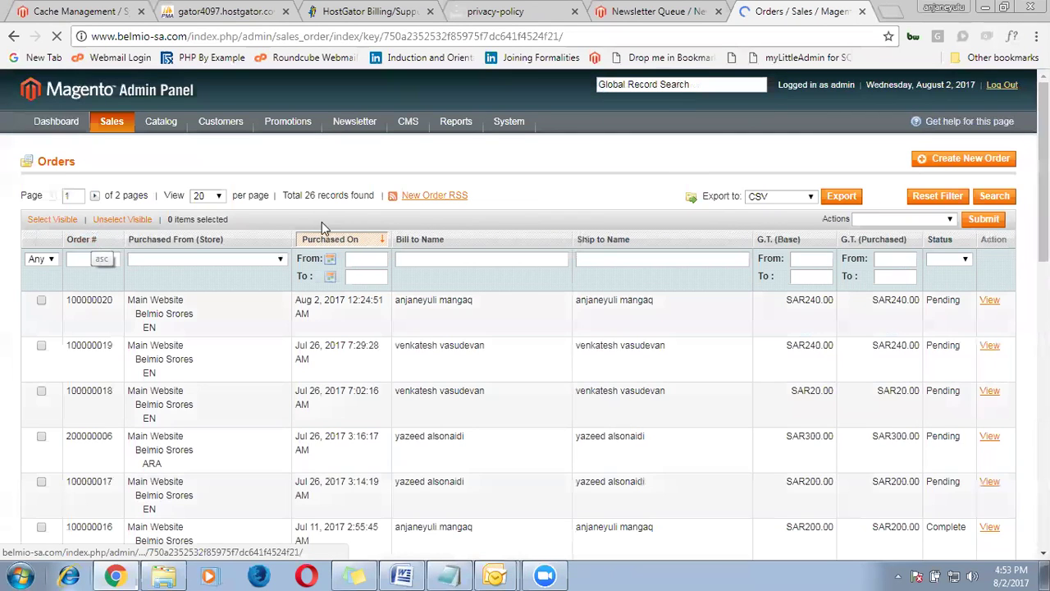
left_click(143, 322)
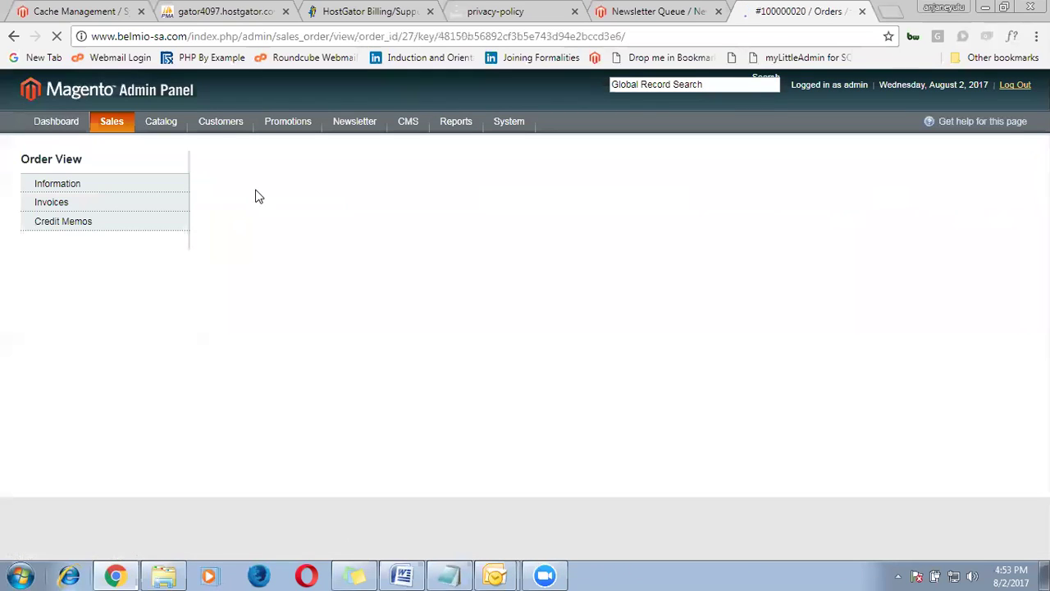
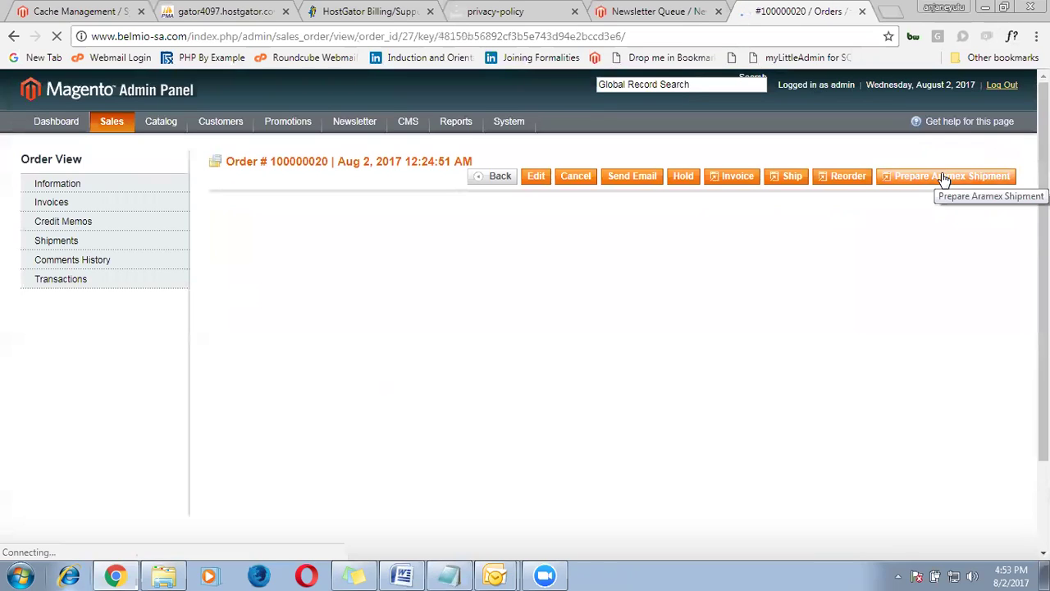
- Go back to order #100000020's page and launch Prepare Aramex Shipment
scroll(468, 435, "down", 3)
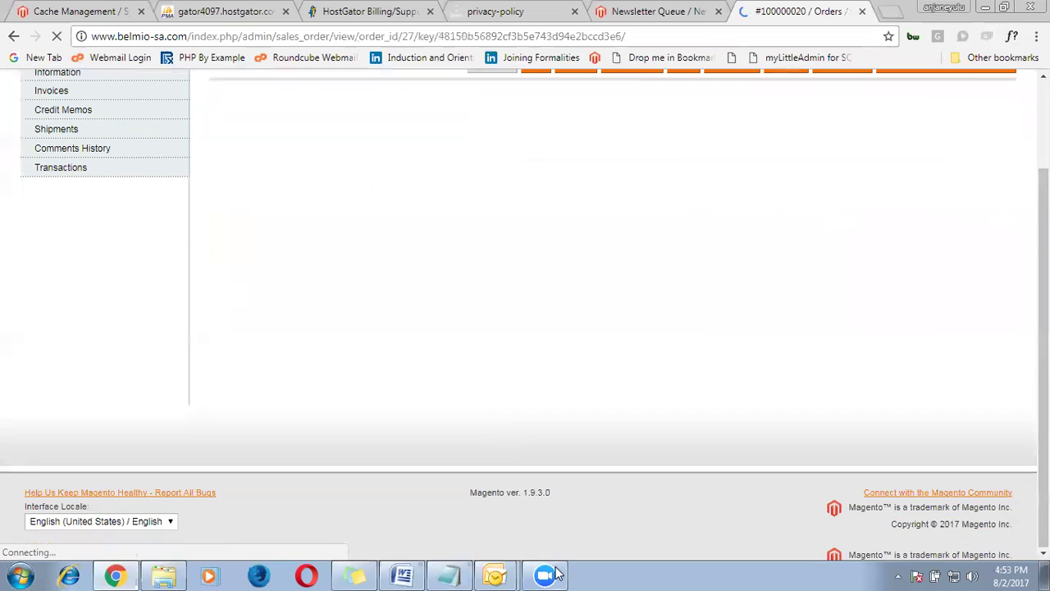
left_click(545, 575)
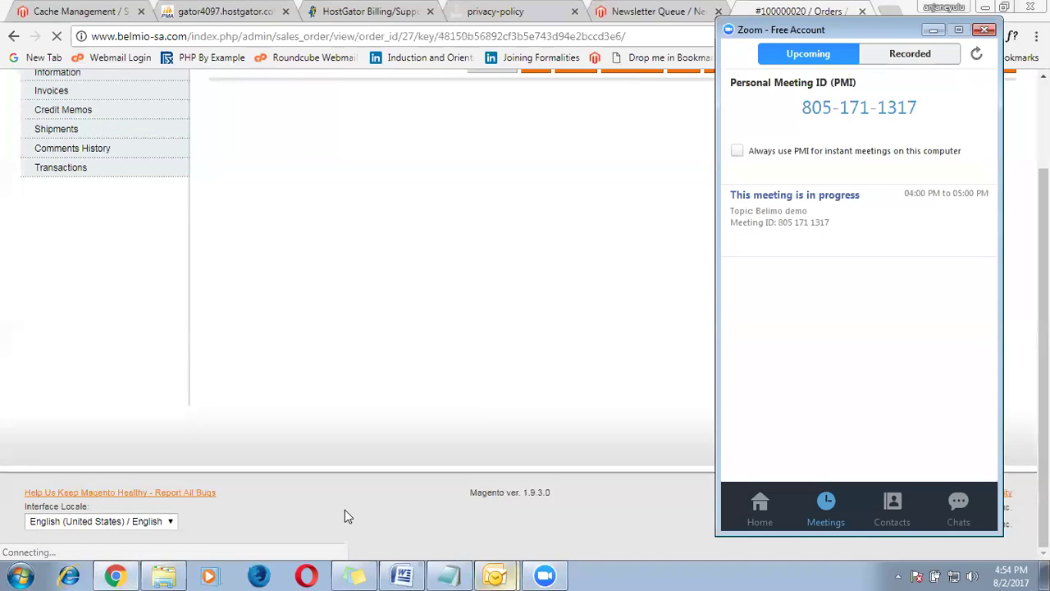
left_click(344, 513)
scroll(588, 368, "up", 3)
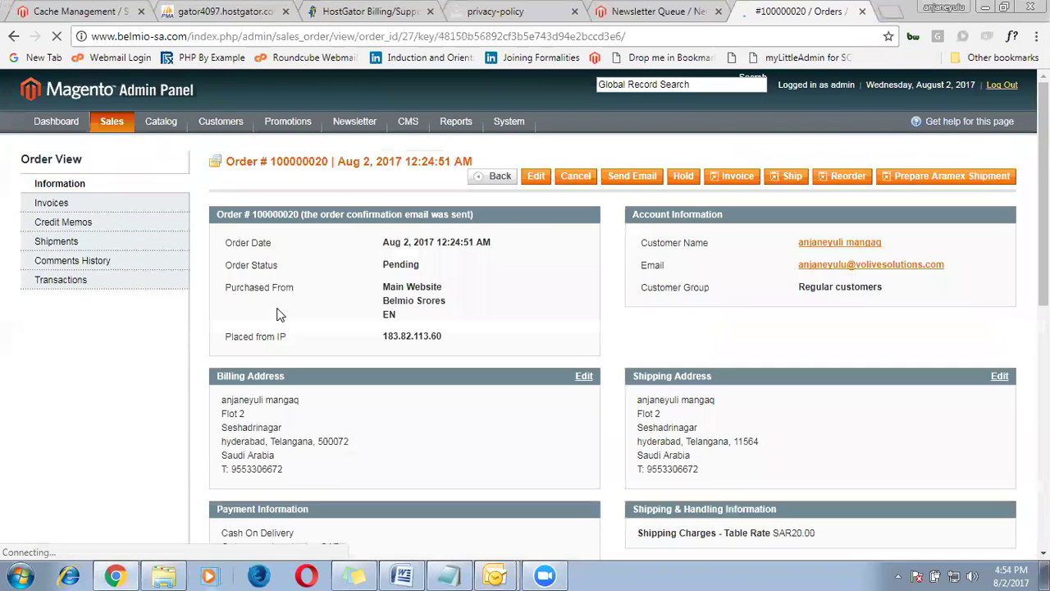
scroll(549, 329, "down", 5)
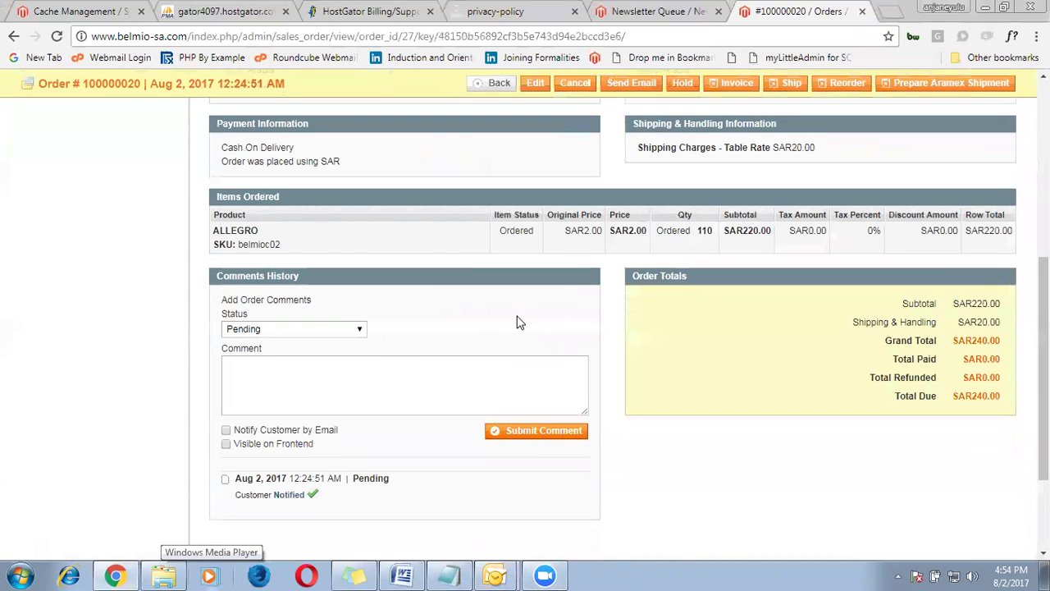
scroll(516, 320, "up", 5)
left_click(924, 177)
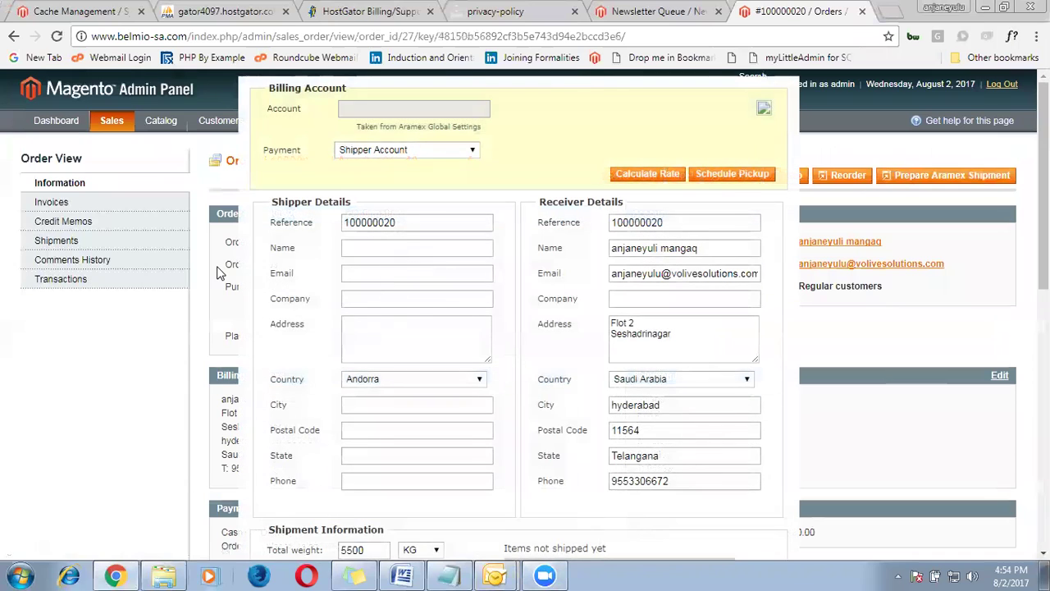
- Set the Aramex payment to Consignee Account after briefly trying Third Party
left_click(426, 156)
left_click(418, 174)
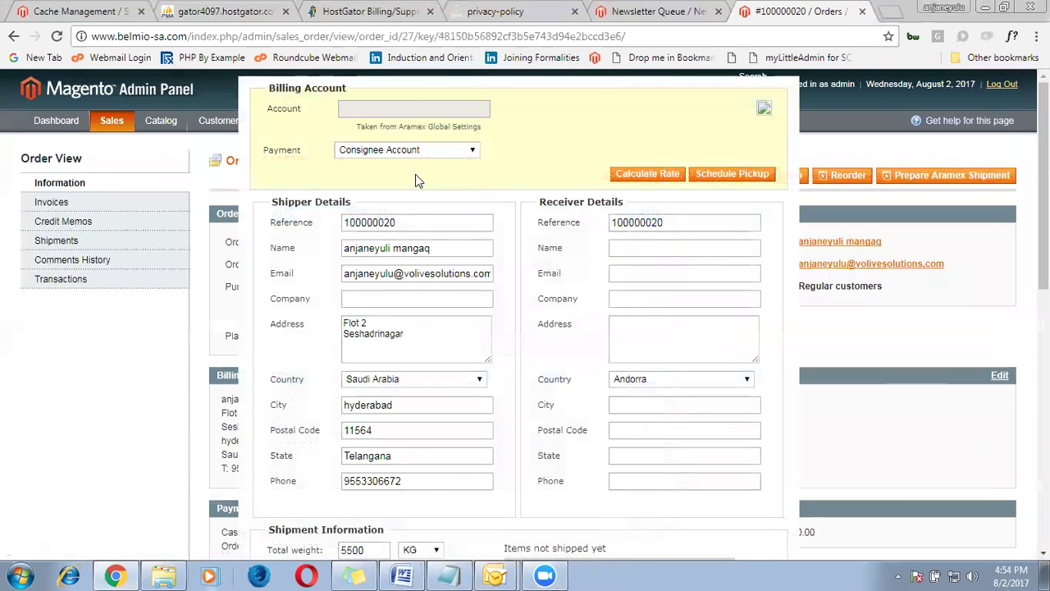
left_click(410, 150)
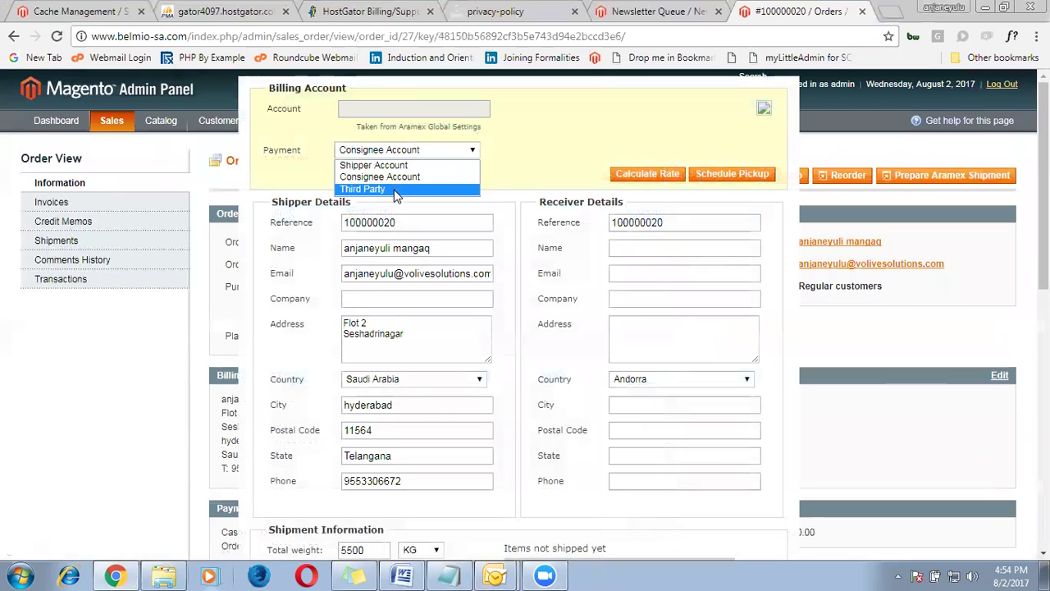
left_click(404, 188)
left_click(410, 150)
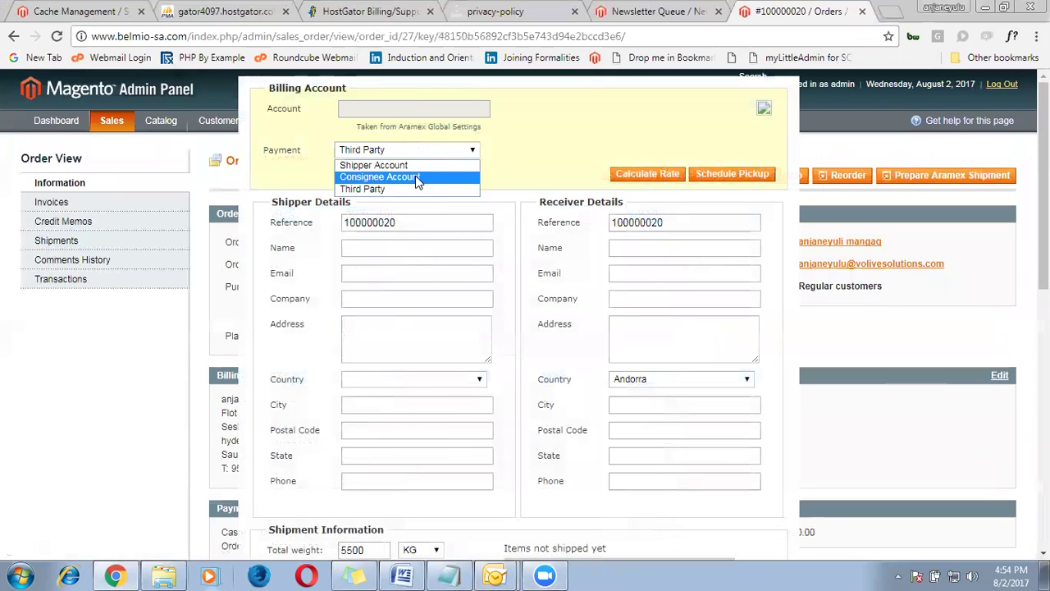
left_click(415, 175)
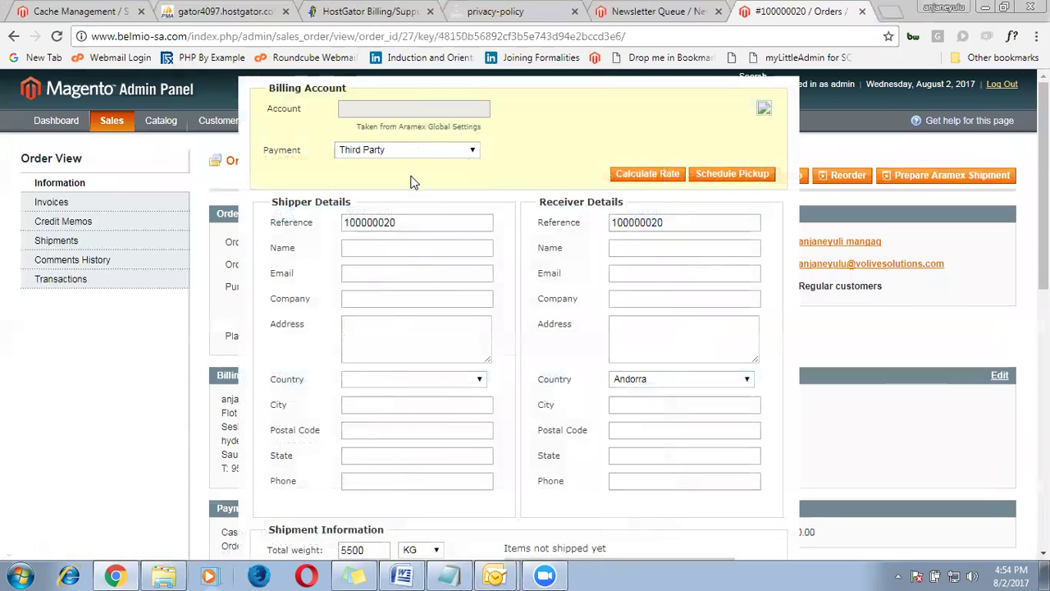
- Review the Schedule Pickup details and close them
left_click(727, 178)
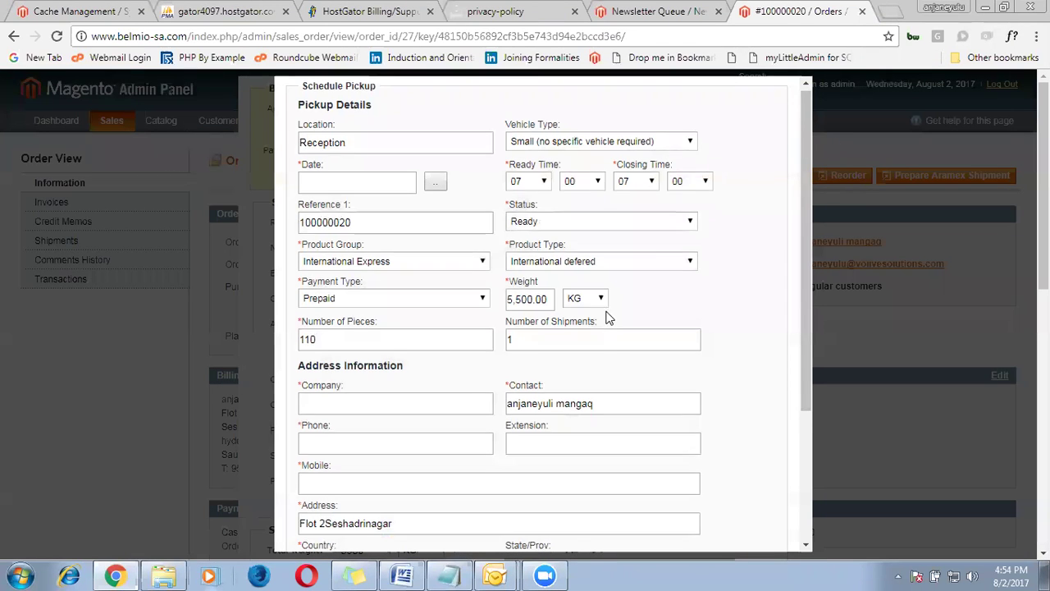
scroll(367, 538, "down", 3)
left_click(362, 516)
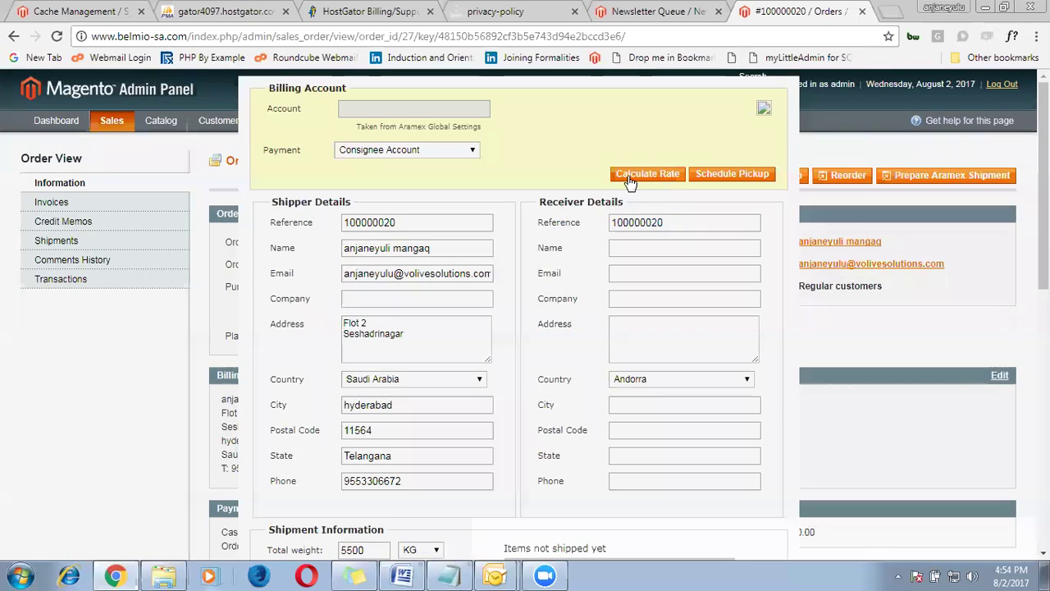
- In Calculate Rate, set origin city and state to Riyadh and clear the 11564 zip
left_click(627, 175)
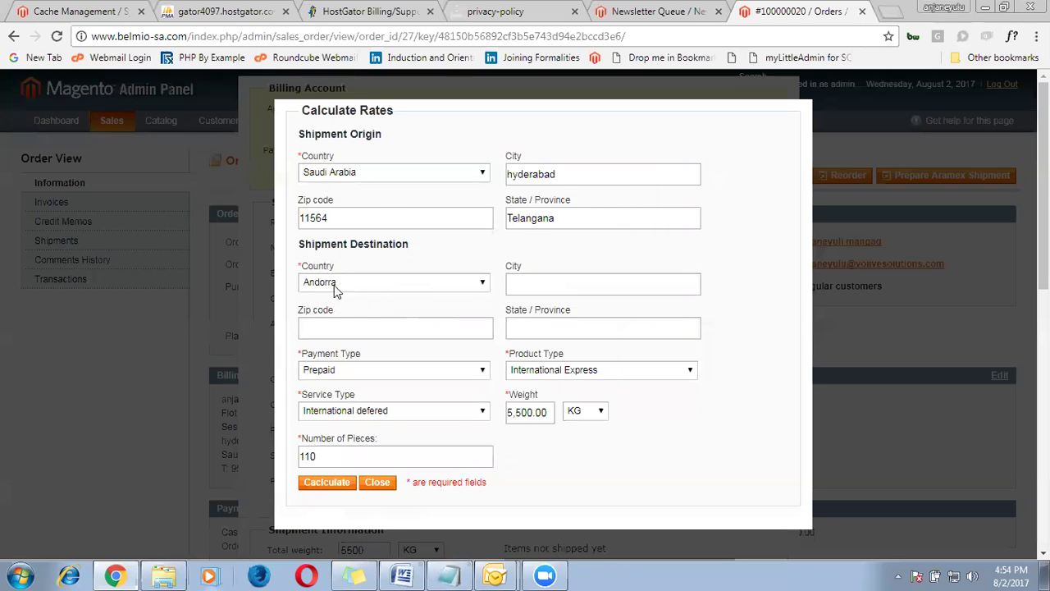
left_click(379, 174)
left_click(379, 174)
left_click_drag(588, 172, 425, 191)
type("Riyadh")
left_click_drag(328, 218, 203, 219)
key("BackSpace")
left_click_drag(563, 218, 358, 243)
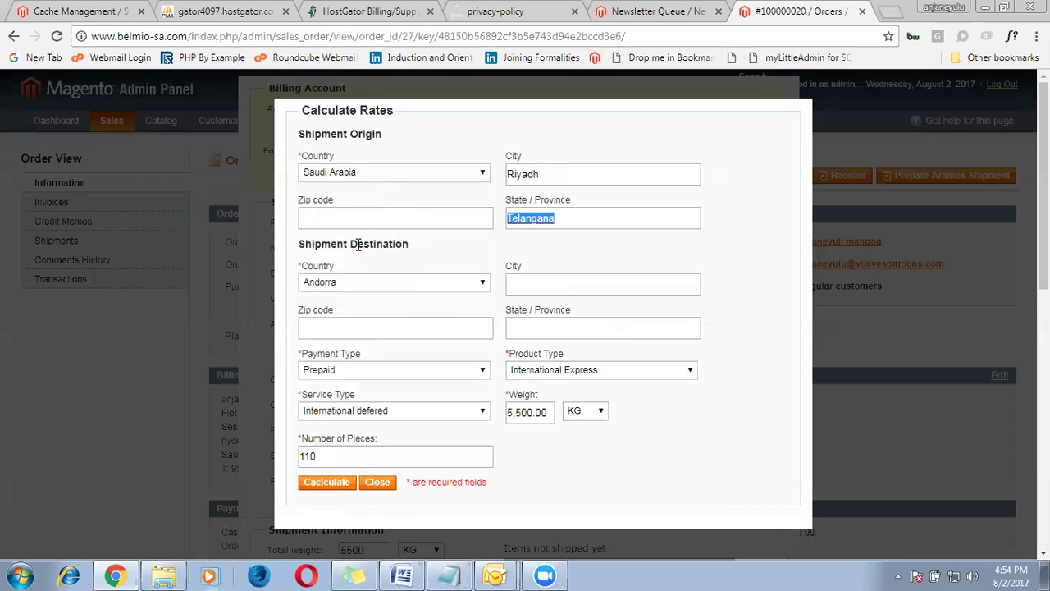
type("Riyadh")
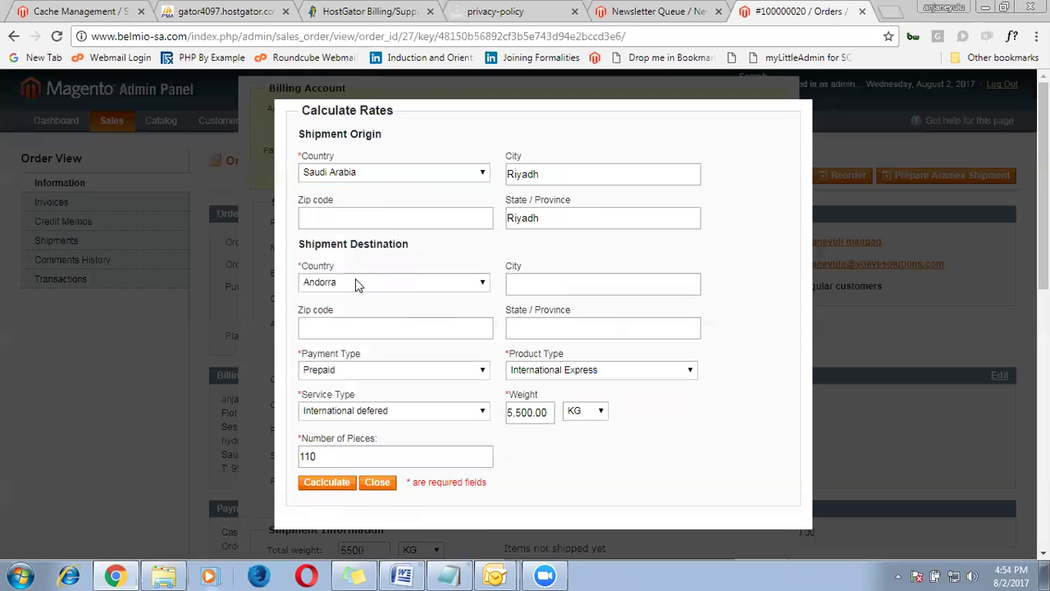
- Choose Saudi Arabia as the destination country
left_click(358, 283)
key("s")
key("s")
key("s")
key("s")
key("s")
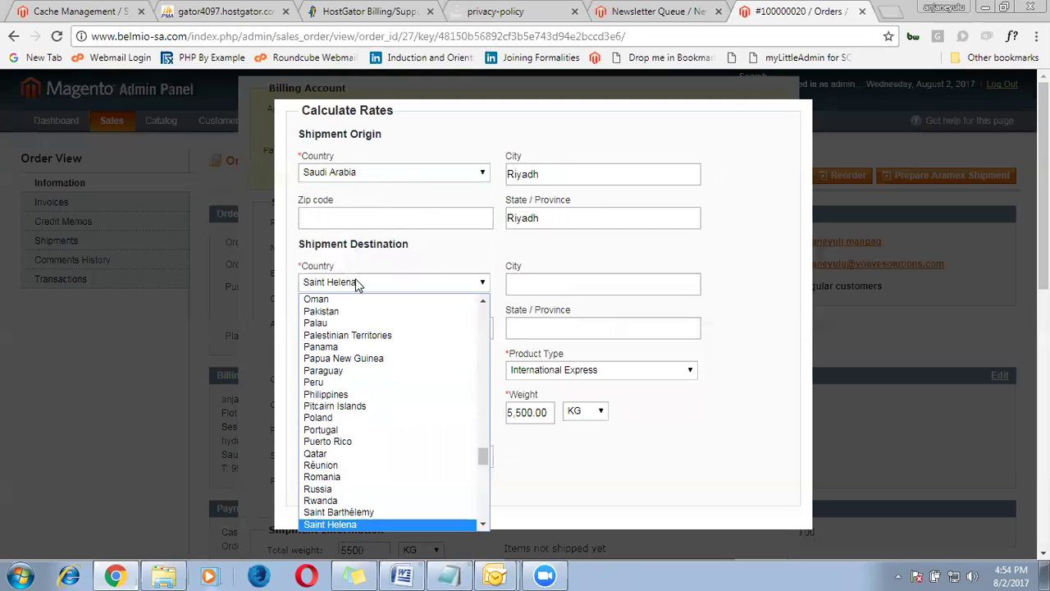
key("s")
key("s")
key("s")
key("s")
key("s")
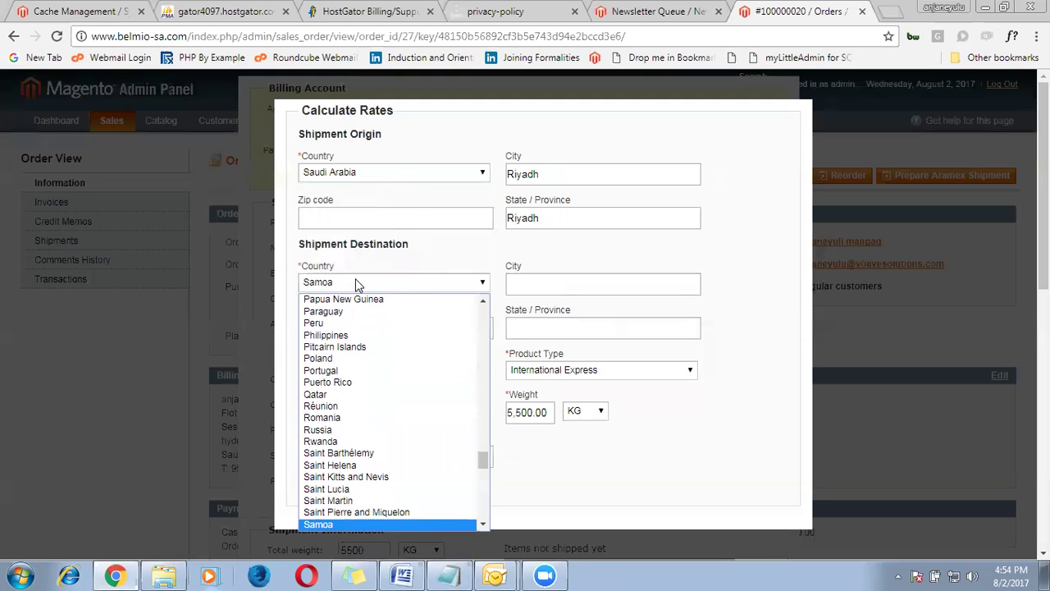
key("s")
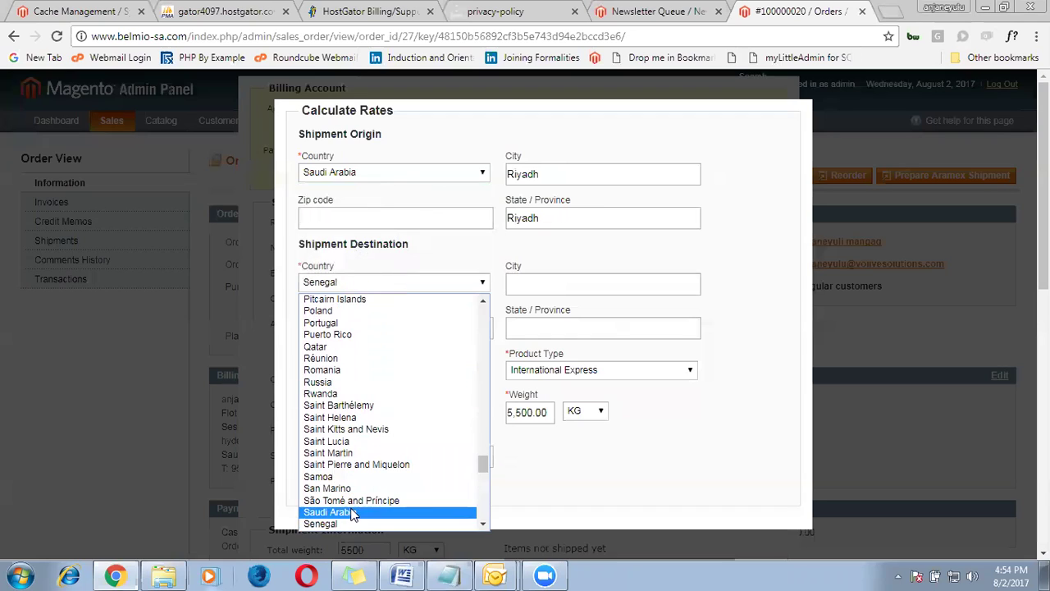
left_click(352, 510)
- Copy Riyadh into the destination city and state fields
double_click(523, 218)
key("ctrl+c")
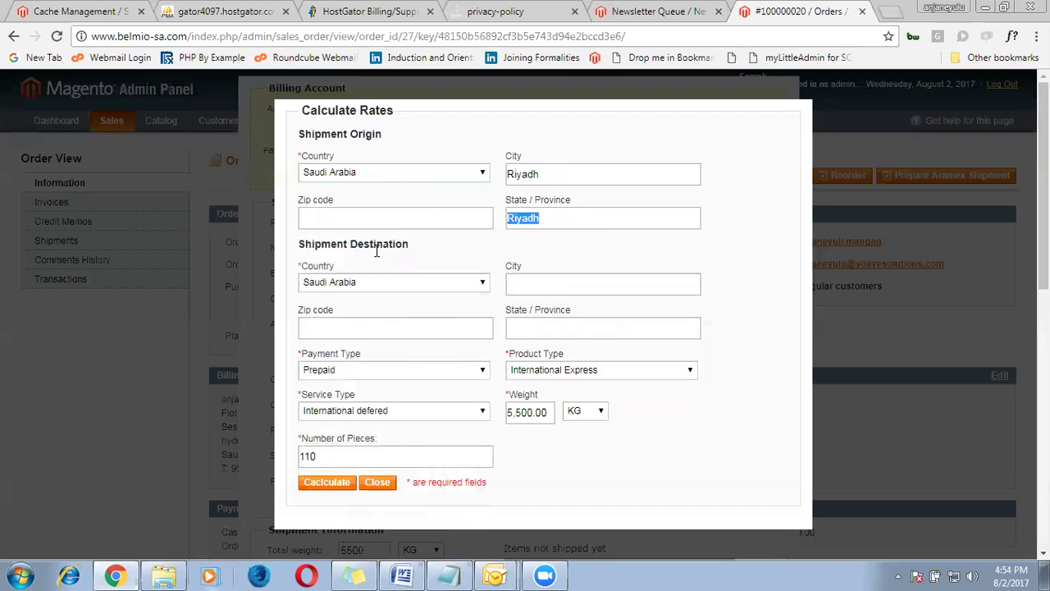
left_click(519, 285)
key("ctrl+v")
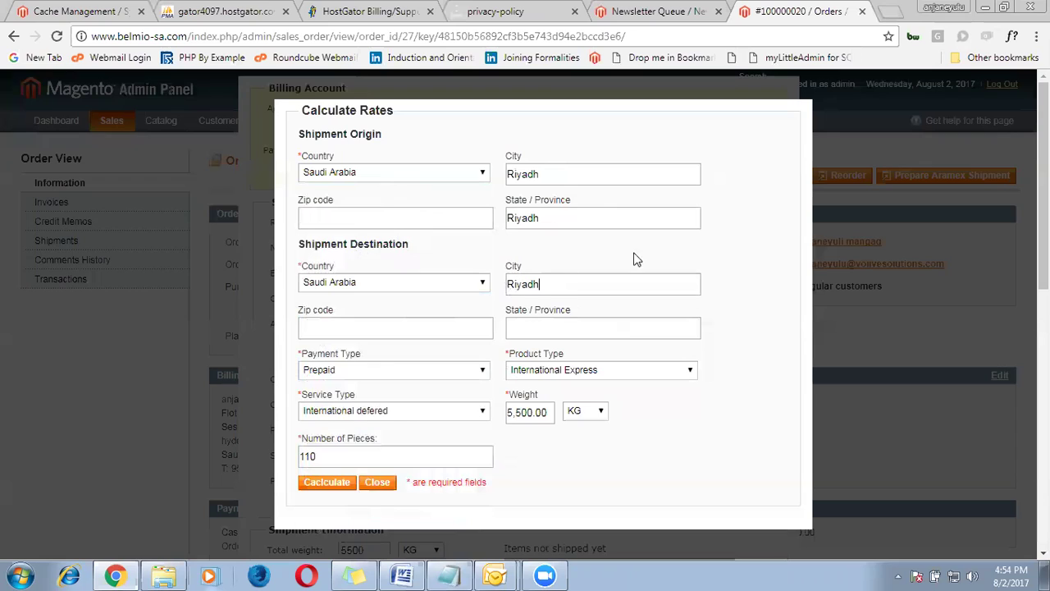
left_click(349, 332)
left_click(524, 328)
key("ctrl+v")
- Calculate the rate with Collect payment, Domestic product and Special Delivery service
left_click(357, 371)
left_click(328, 397)
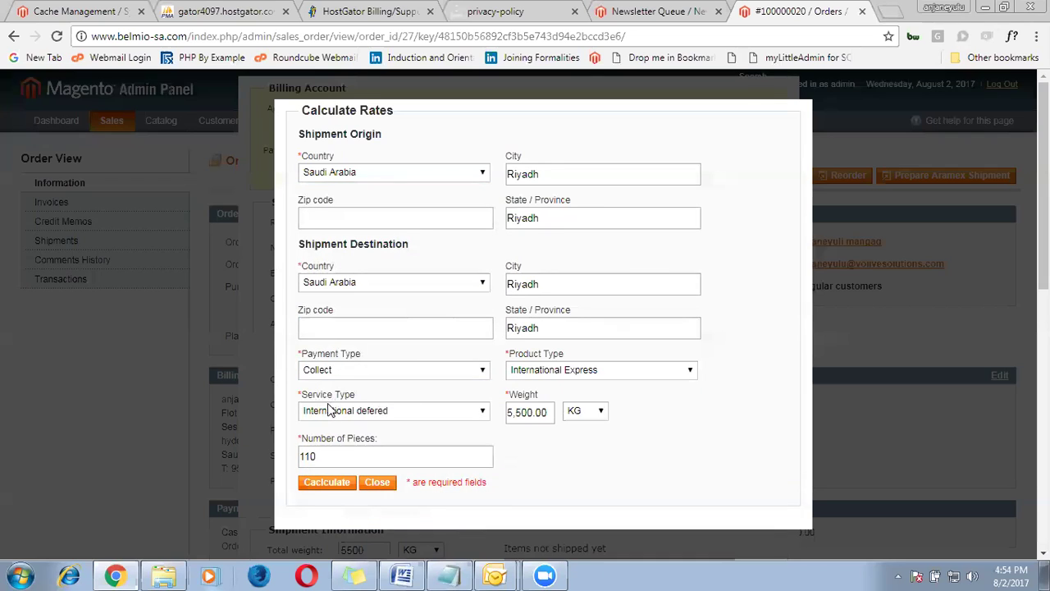
left_click(563, 386)
left_click(383, 411)
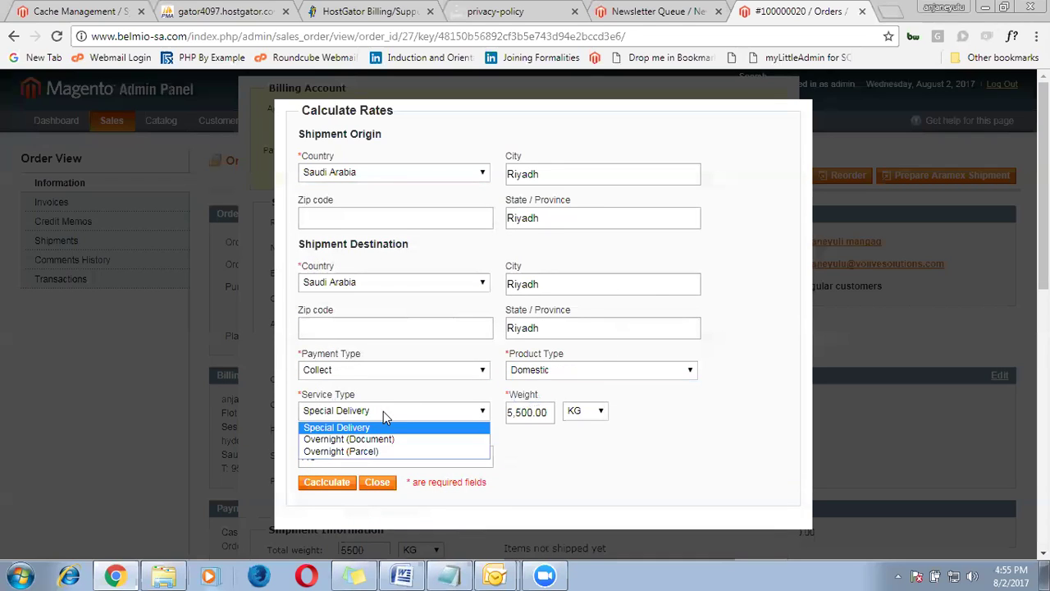
left_click(383, 411)
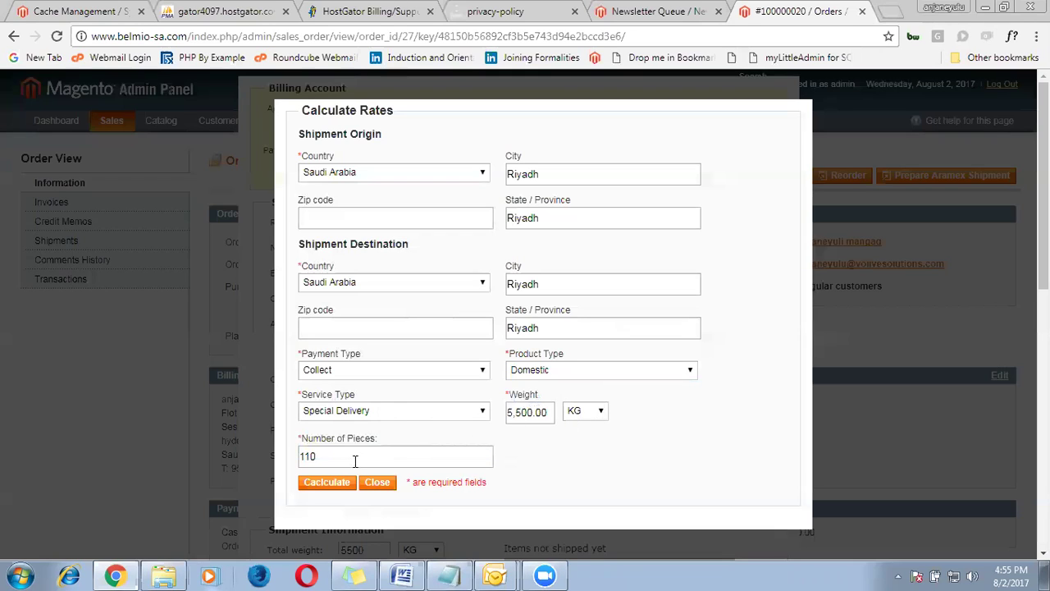
left_click(328, 484)
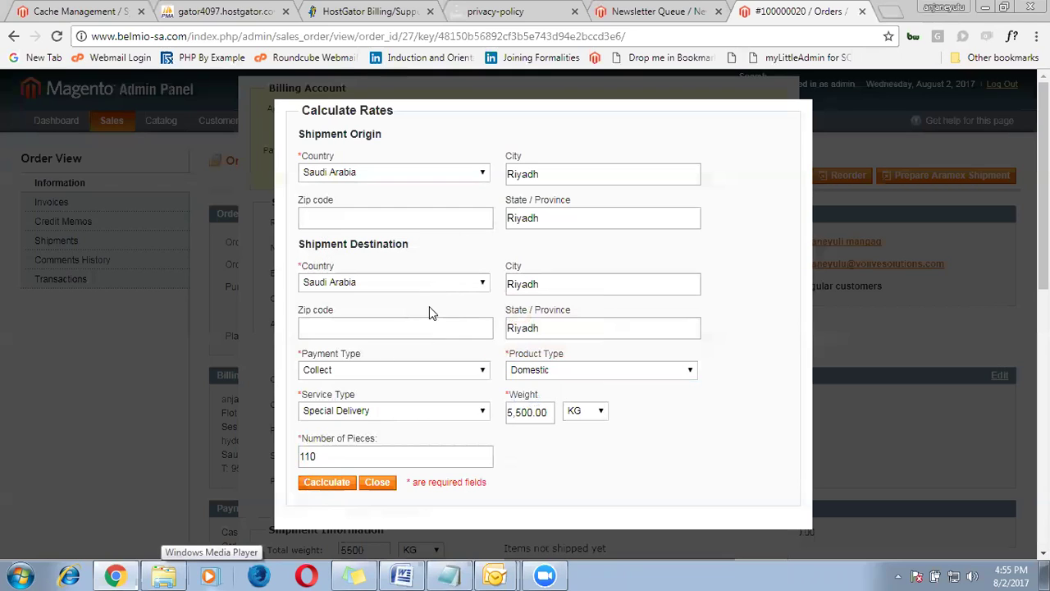
- Try new zip codes, then set both zip codes to 1231 and recalculate
left_click(335, 224)
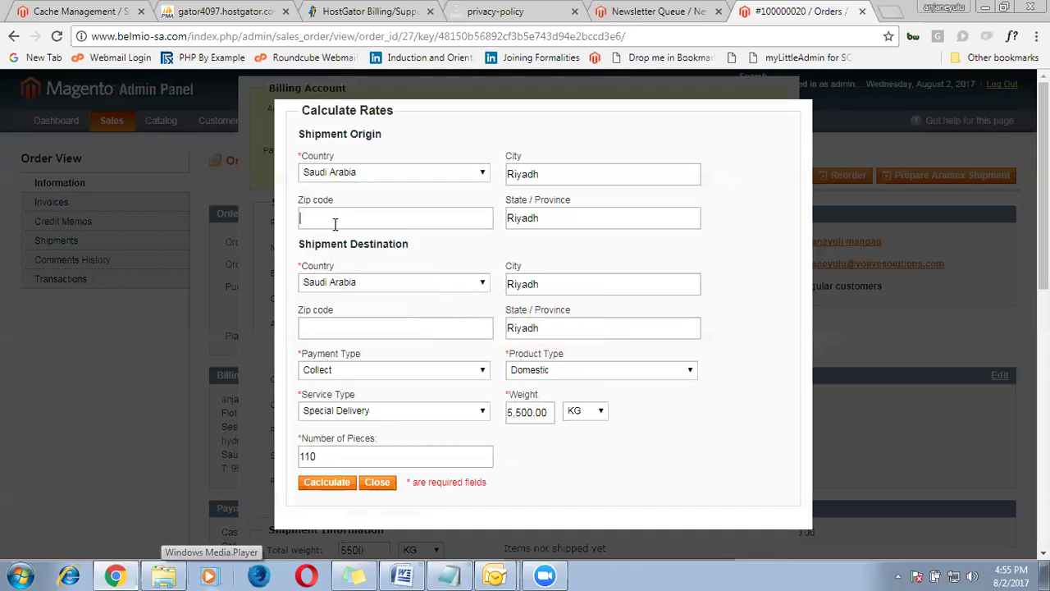
type("12321")
type("23312")
left_click(333, 484)
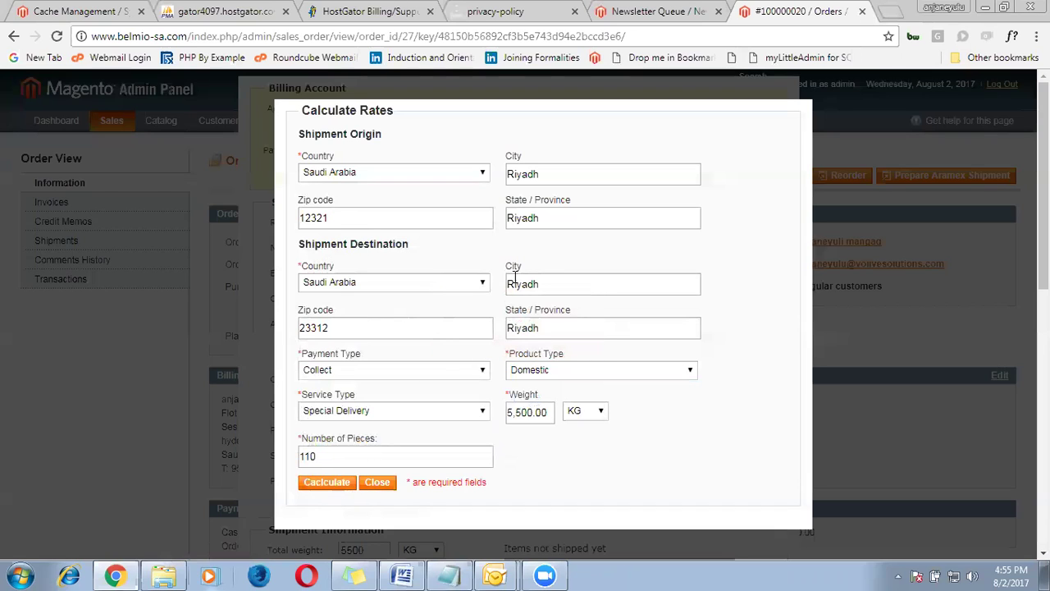
left_click_drag(328, 223, 253, 230)
type("1231")
left_click_drag(345, 328, 220, 346)
type("1231")
left_click(327, 482)
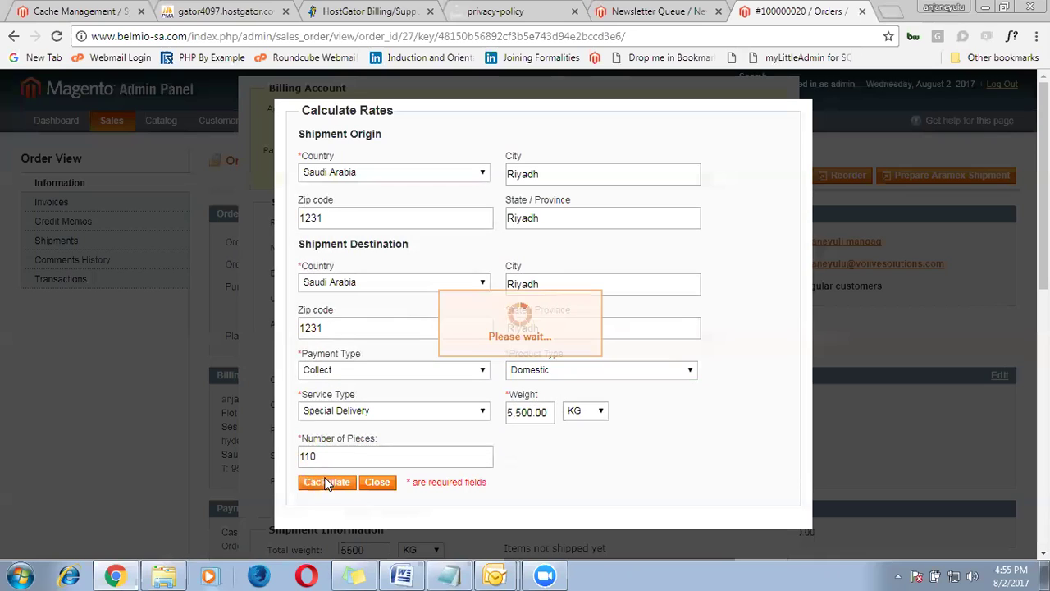
left_click_drag(418, 482, 481, 492)
left_click(549, 400)
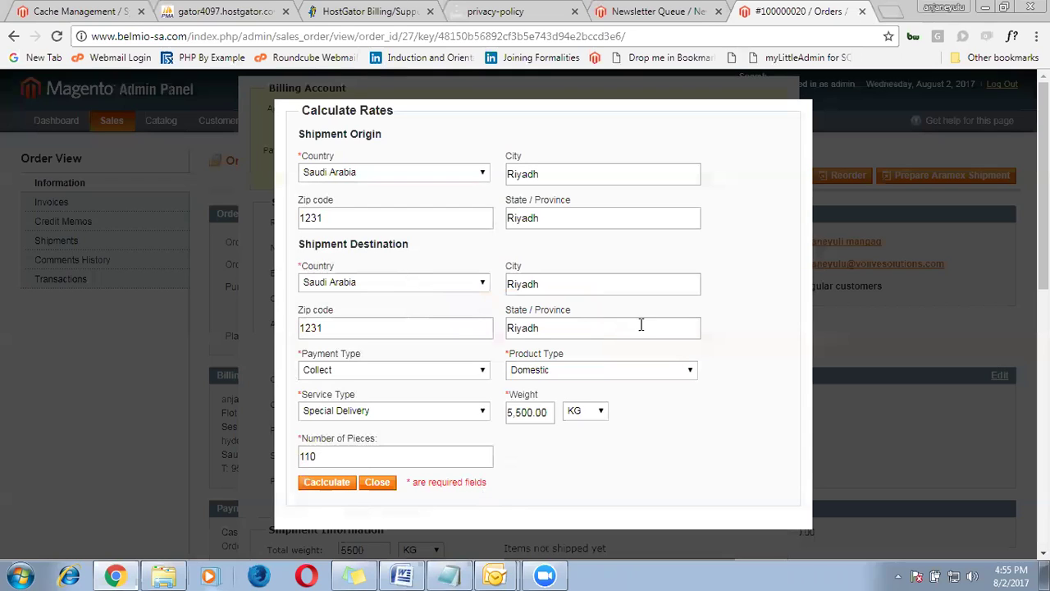
left_click_drag(348, 218, 258, 209)
- Copy zip code 11564 from cell C2 of the tablerates spreadsheet
left_click(984, 7)
left_click(984, 6)
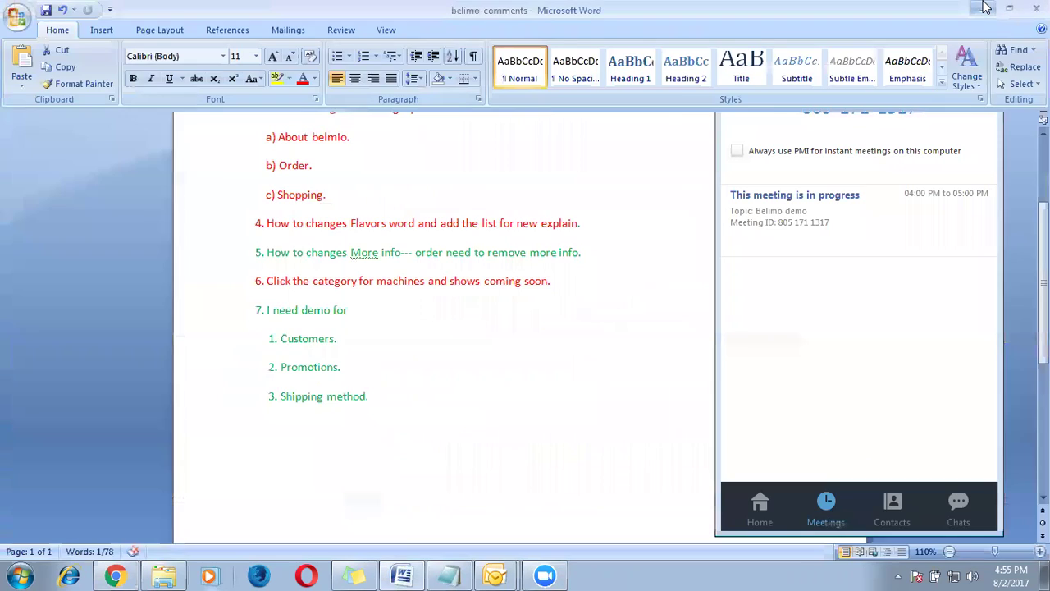
left_click(985, 6)
left_click(984, 7)
left_click(985, 7)
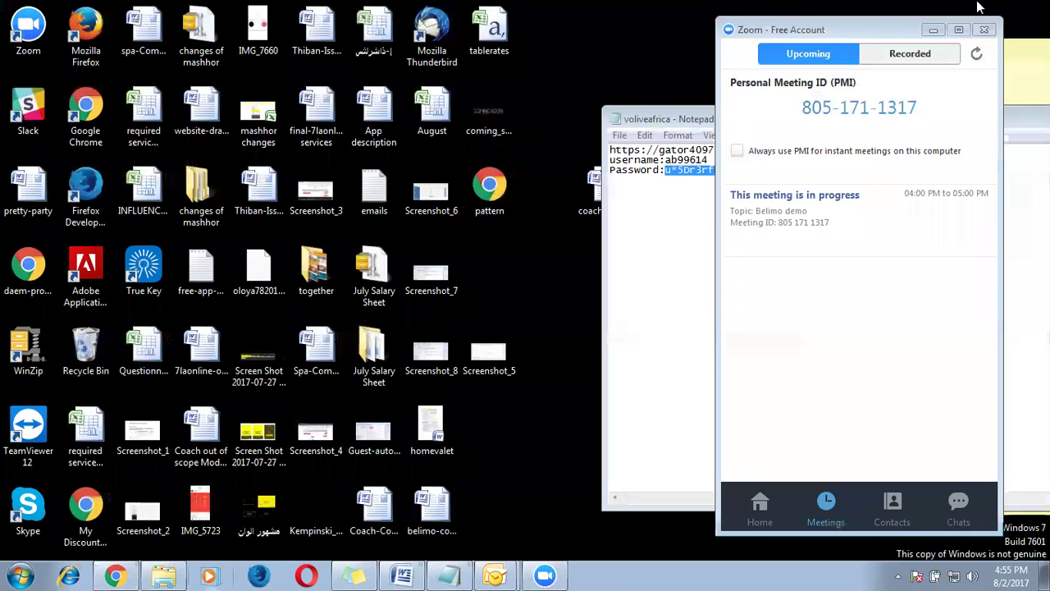
double_click(489, 37)
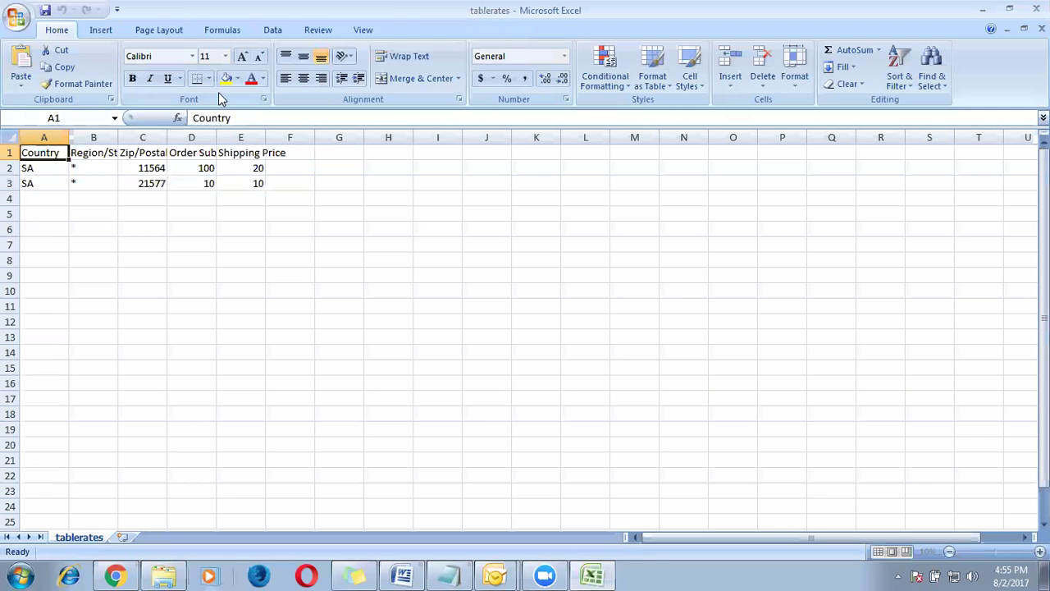
left_click(148, 167)
double_click(148, 168)
left_click_drag(138, 167, 178, 166)
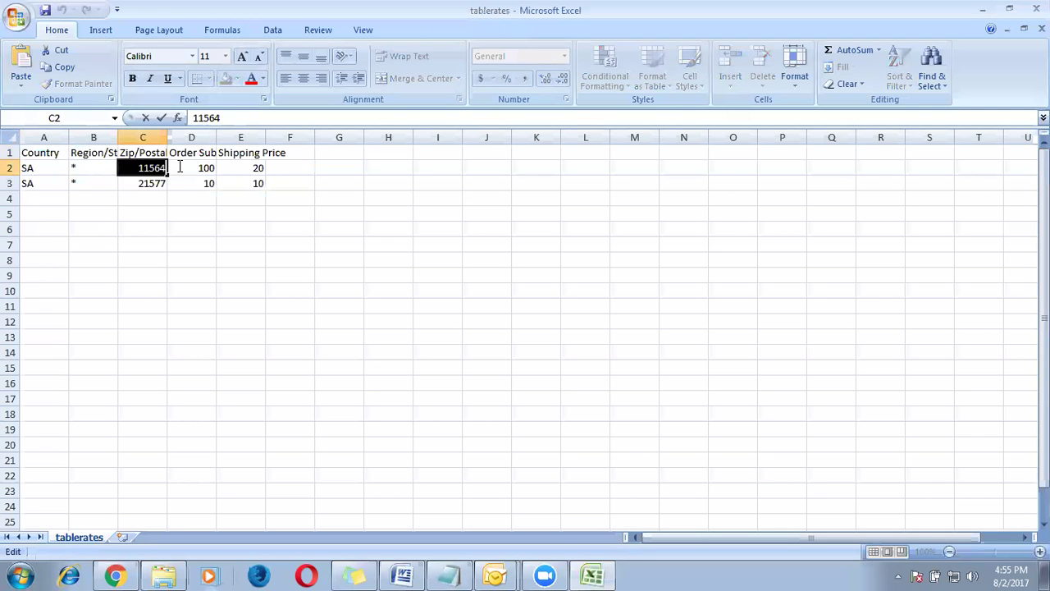
left_click(115, 575)
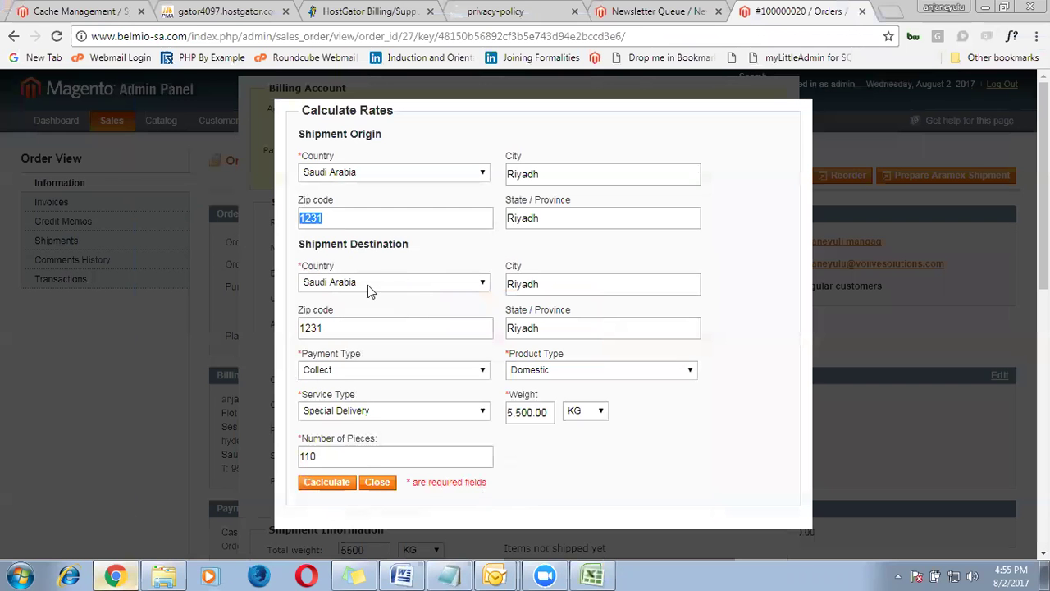
- Paste 11564 into both origin and destination zip codes and calculate the rate
key("ctrl+v")
left_click_drag(342, 333, 239, 338)
key("ctrl+v")
left_click(333, 484)
left_click_drag(305, 131, 380, 135)
left_click(379, 136)
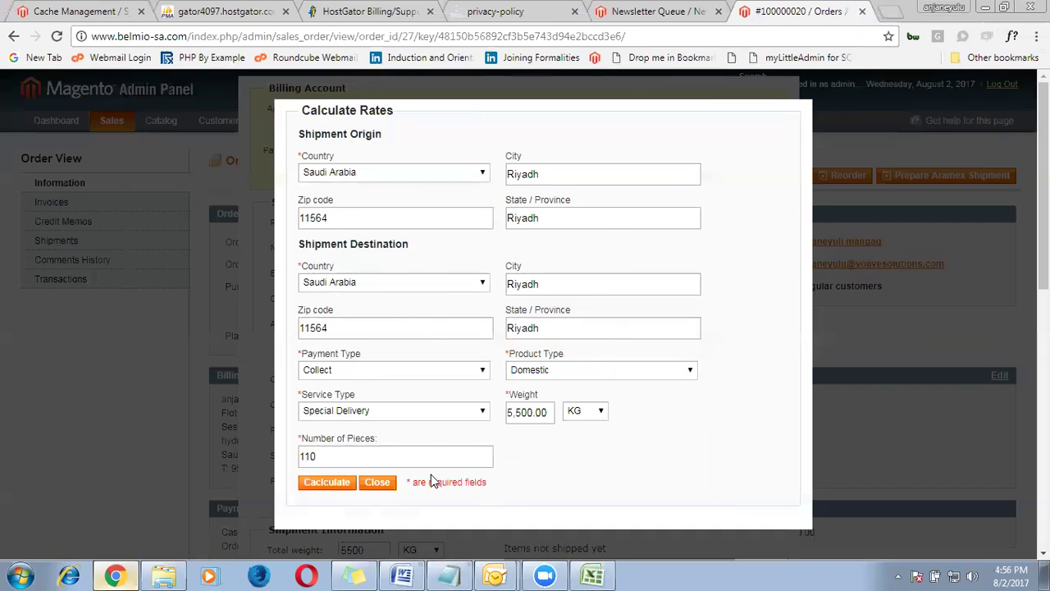
- Recalculate with Overnight (Parcel), Domestic and weight in LB, then close the calculator
left_click(478, 414)
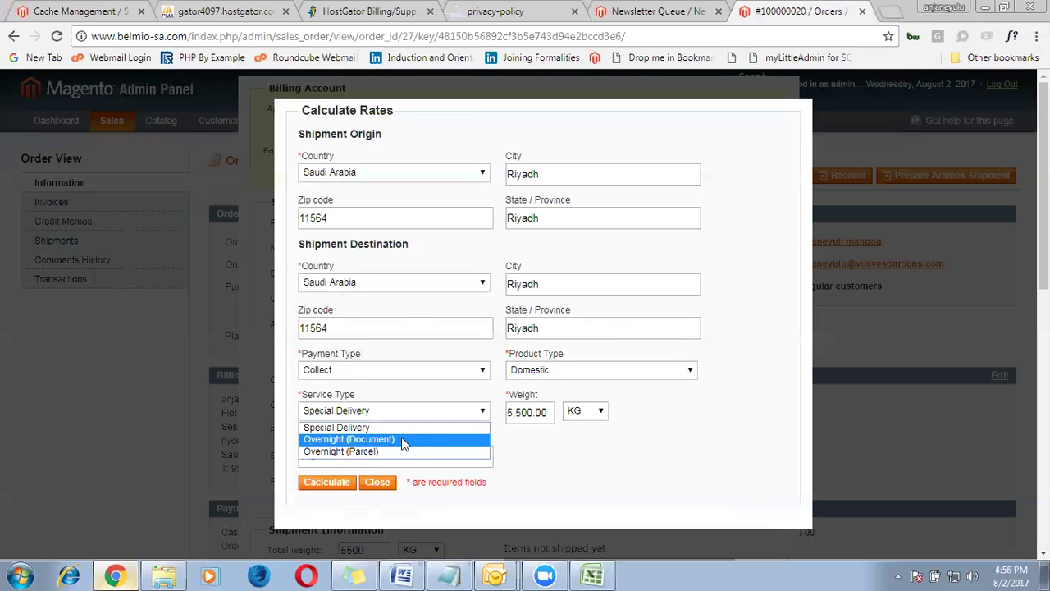
left_click(393, 452)
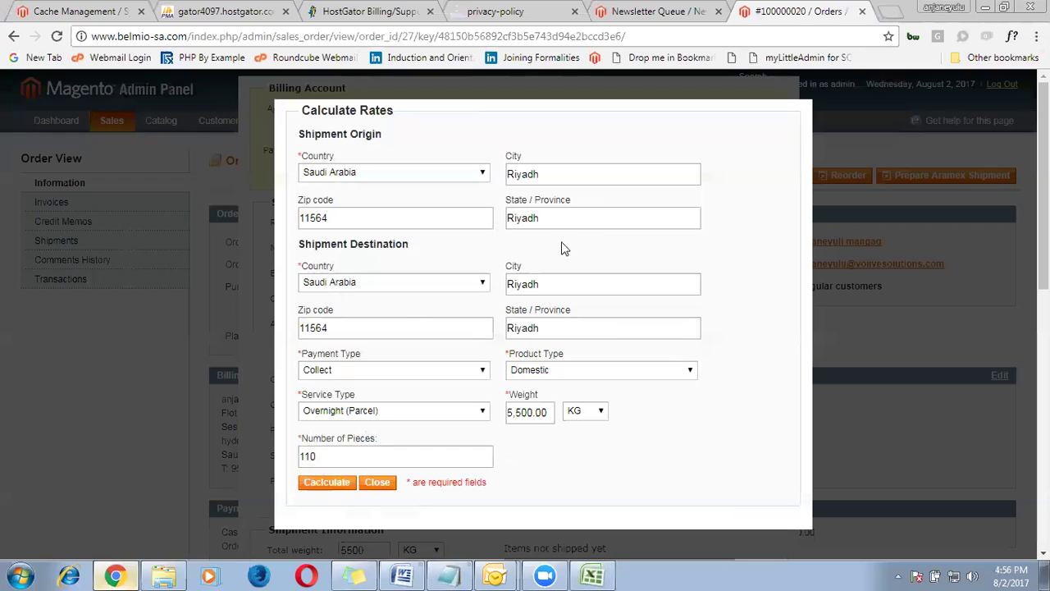
left_click_drag(556, 181, 435, 206)
left_click(546, 373)
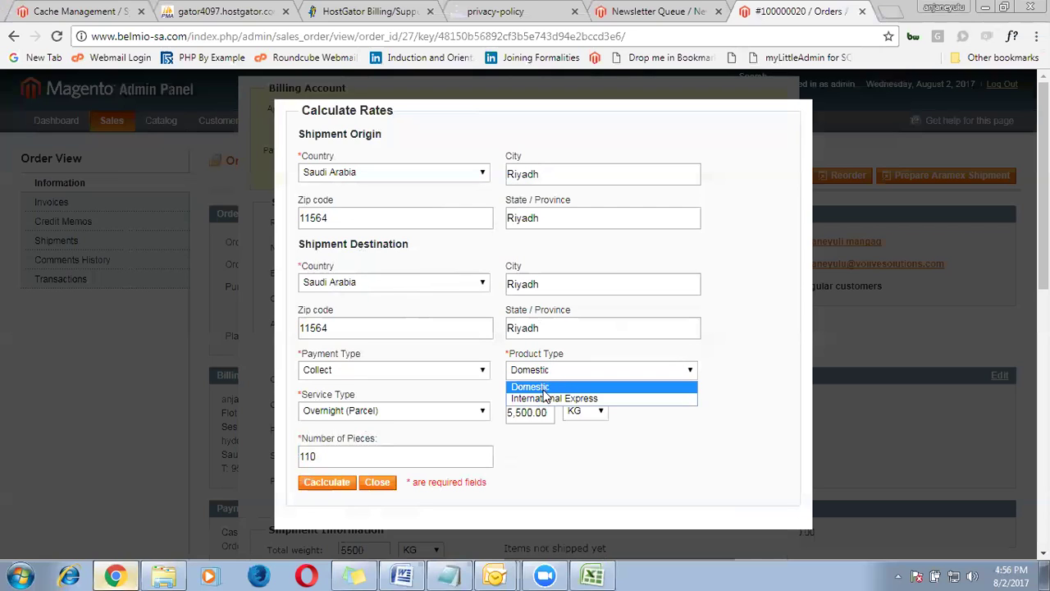
left_click(546, 386)
left_click(572, 415)
left_click(594, 439)
left_click(321, 484)
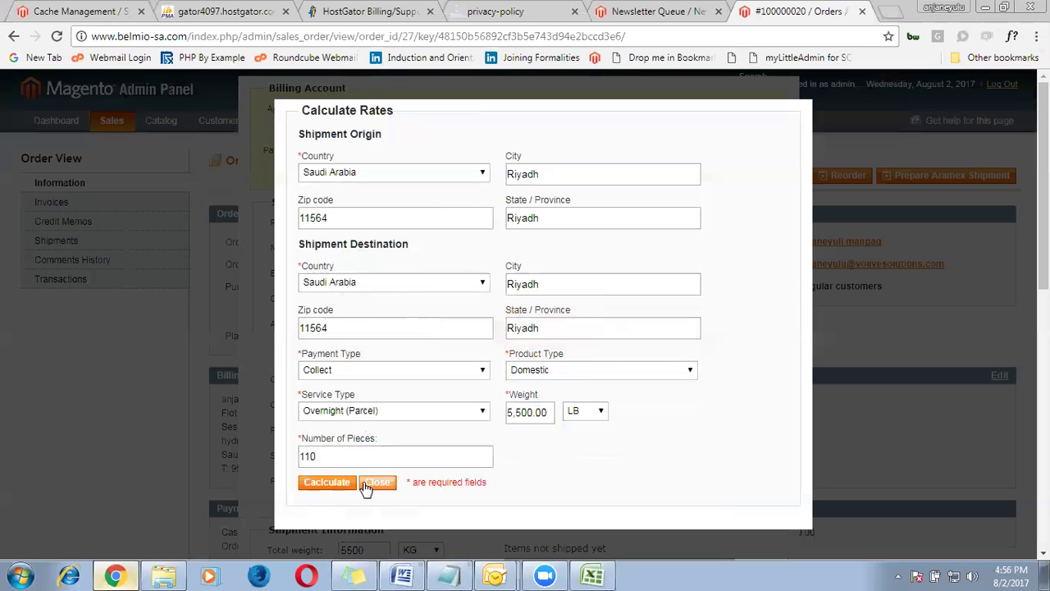
left_click(370, 486)
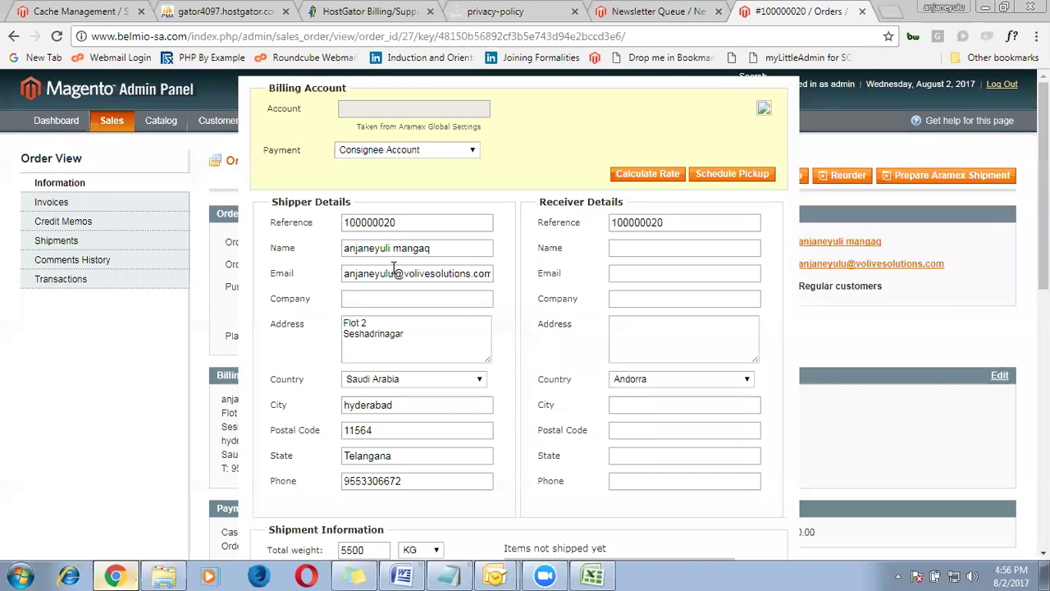
- Set the receiver country to Saudi Arabia
scroll(631, 255, "down", 3)
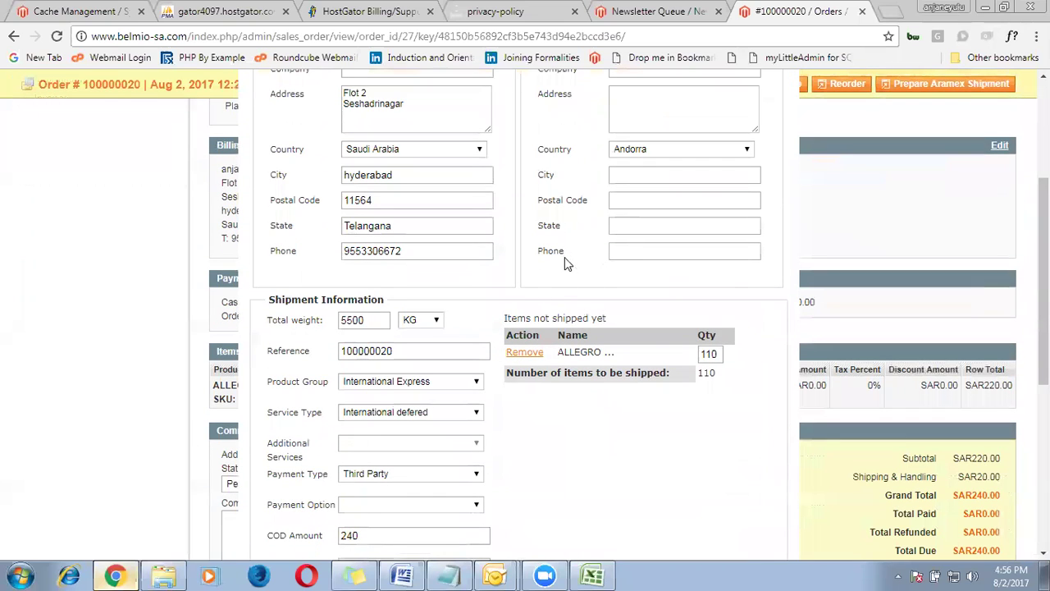
left_click(682, 151)
key("Down")
key("Down")
key("Down")
key("Down")
key("Down")
key("Down")
key("Down")
key("Down")
key("Down")
key("Down")
key("Down")
key("Down")
key("Down")
key("Down")
key("Down")
key("Down")
key("Down")
key("Down")
key("Down")
key("Down")
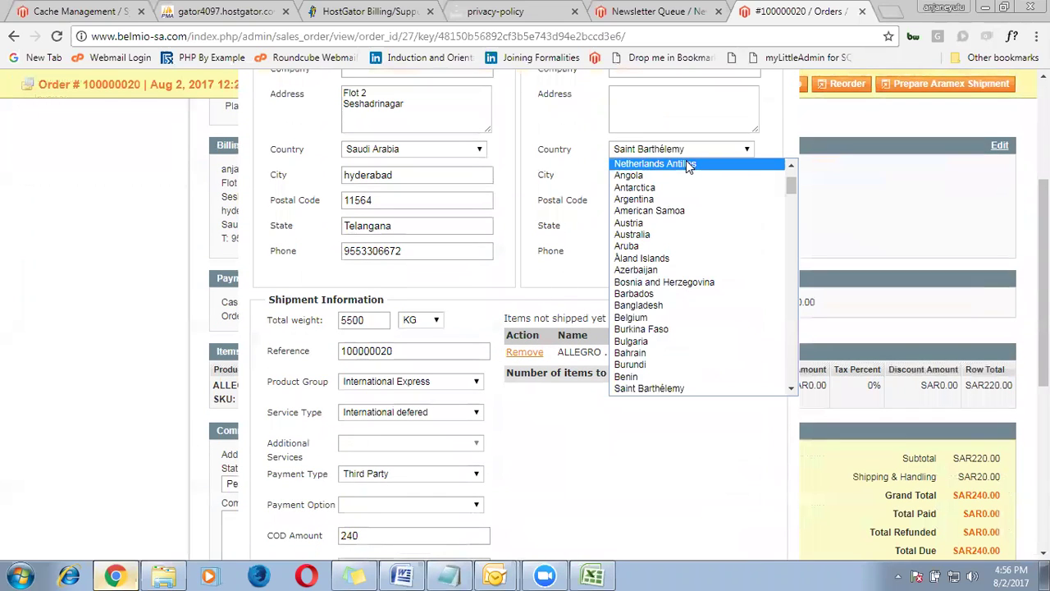
key("Down")
key("Down")
key("Down")
key("Down")
key("Down")
key("Down")
key("Down")
key("Down")
key("Down")
key("Down")
key("Down")
key("Down")
key("Down")
key("Down")
key("Down")
key("Down")
key("Down")
key("Down")
key("Down")
key("Down")
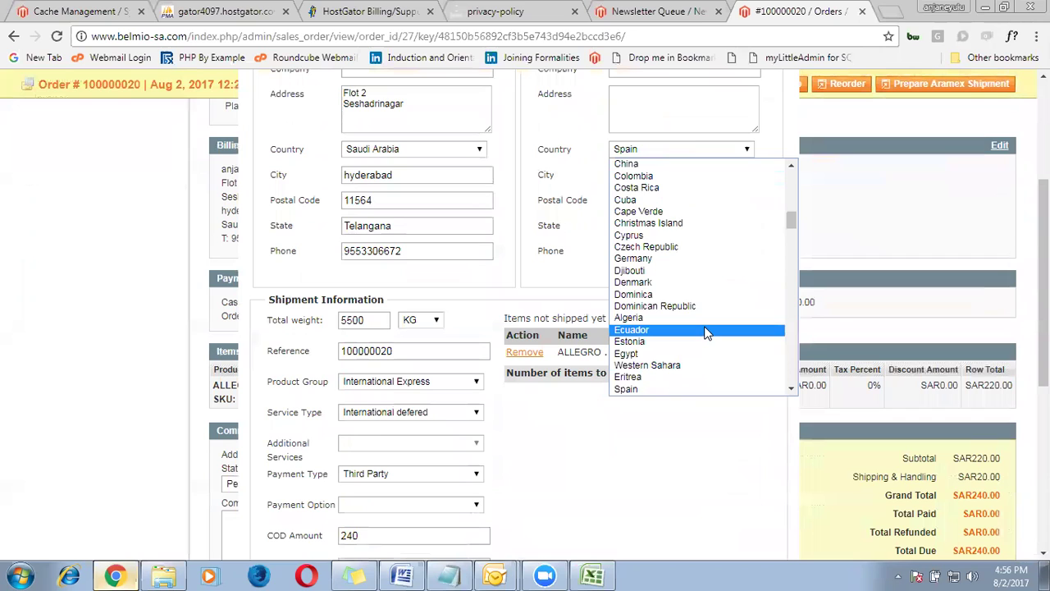
key("Down")
key("Down")
key("Down")
key("Down")
key("Down")
key("Down")
key("Down")
key("Down")
key("Down")
key("Down")
key("Down")
key("Down")
key("Down")
key("Down")
key("Down")
key("Down")
key("Down")
key("Down")
key("Down")
key("Down")
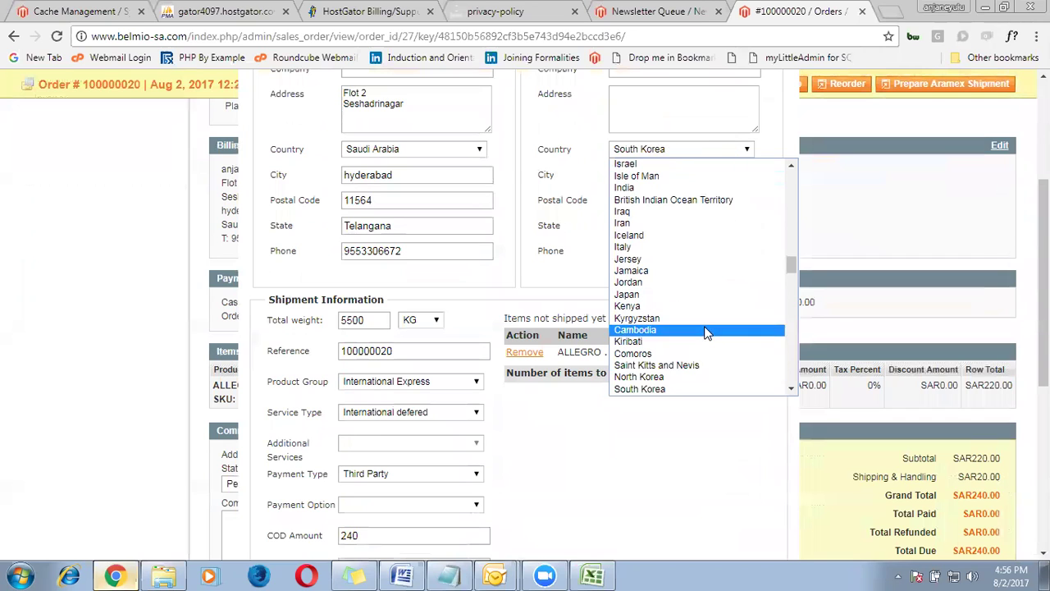
key("Down")
key("Down")
key("Down")
key("Down")
key("Down")
key("Down")
key("Down")
key("Down")
key("Down")
key("Down")
key("Up")
key("Up")
key("Down")
key("Down")
key("Down")
key("Down")
key("Down")
key("Down")
key("Down")
key("Down")
key("Down")
key("Down")
key("Down")
key("Down")
key("Down")
key("Down")
key("Down")
key("Down")
key("Down")
key("Down")
key("Down")
key("Down")
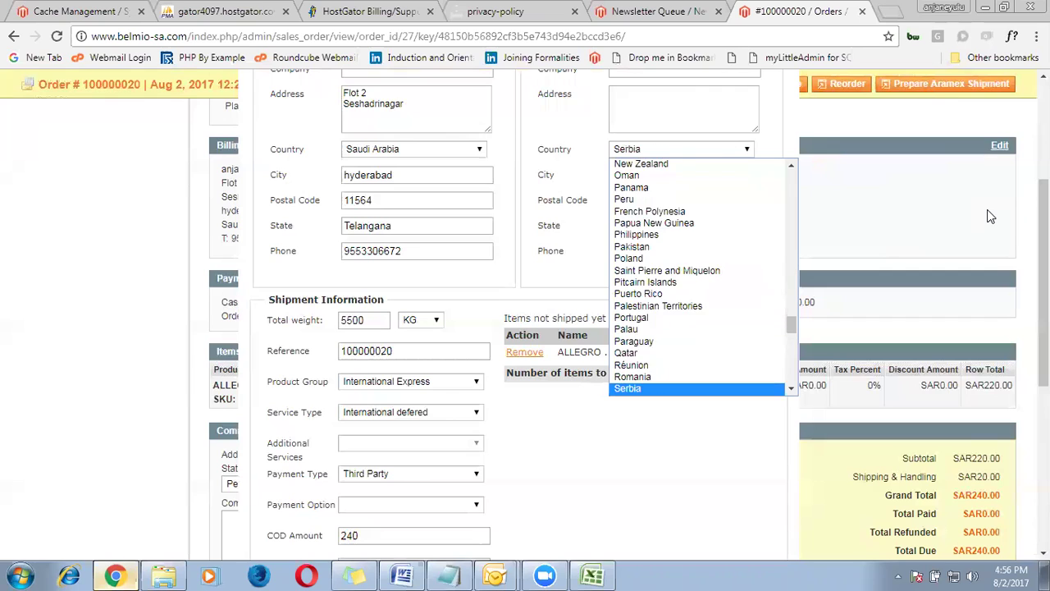
left_click(667, 392)
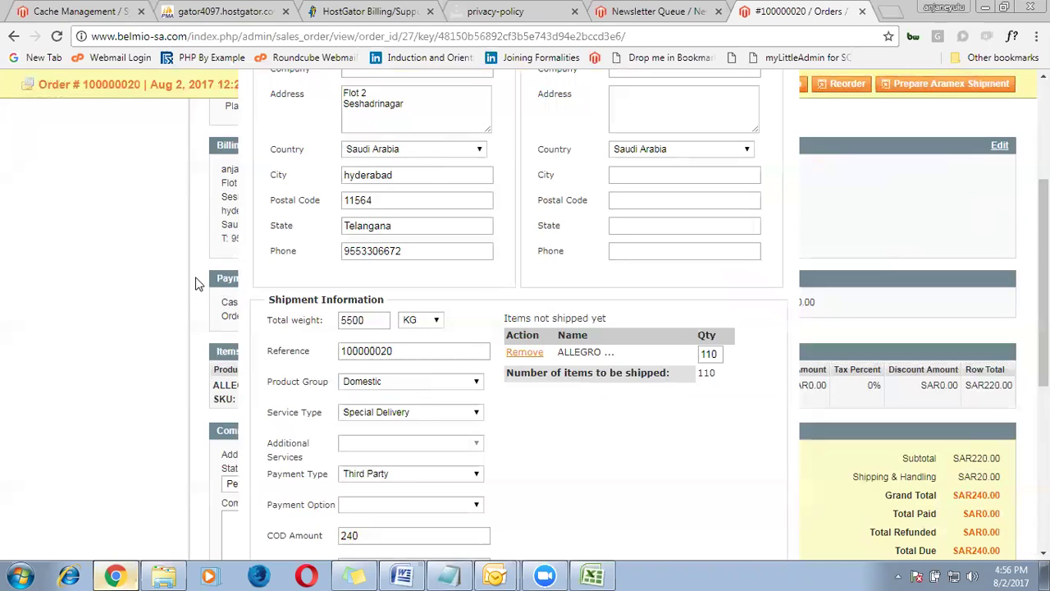
- Copy postal code 11564 into the receiver postal code and change total weight from 5500
left_click_drag(382, 196, 304, 200)
key("ctrl+c")
left_click(628, 204)
key("ctrl+v")
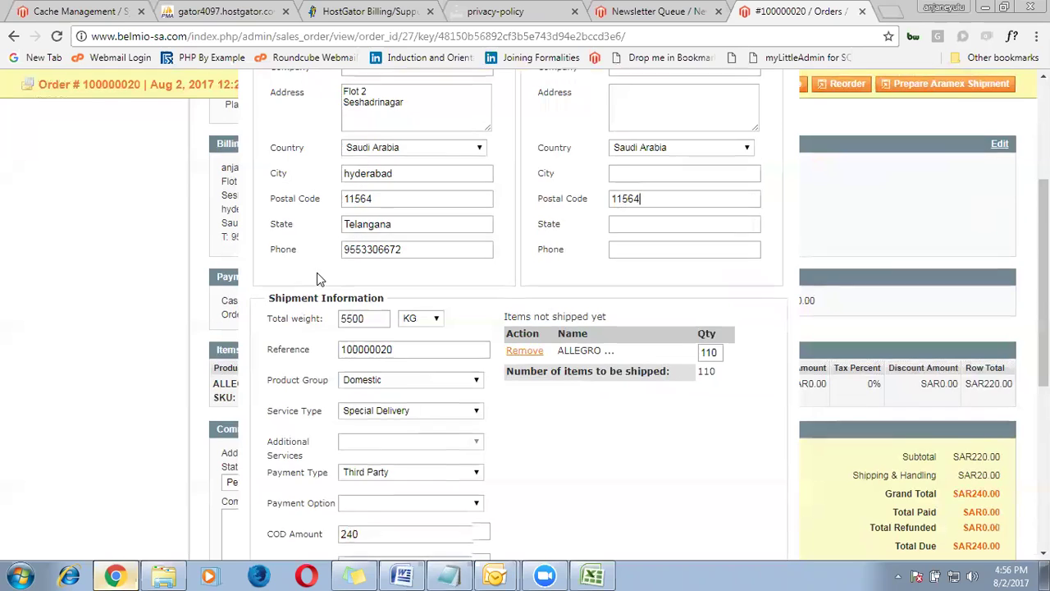
scroll(320, 279, "down", 1)
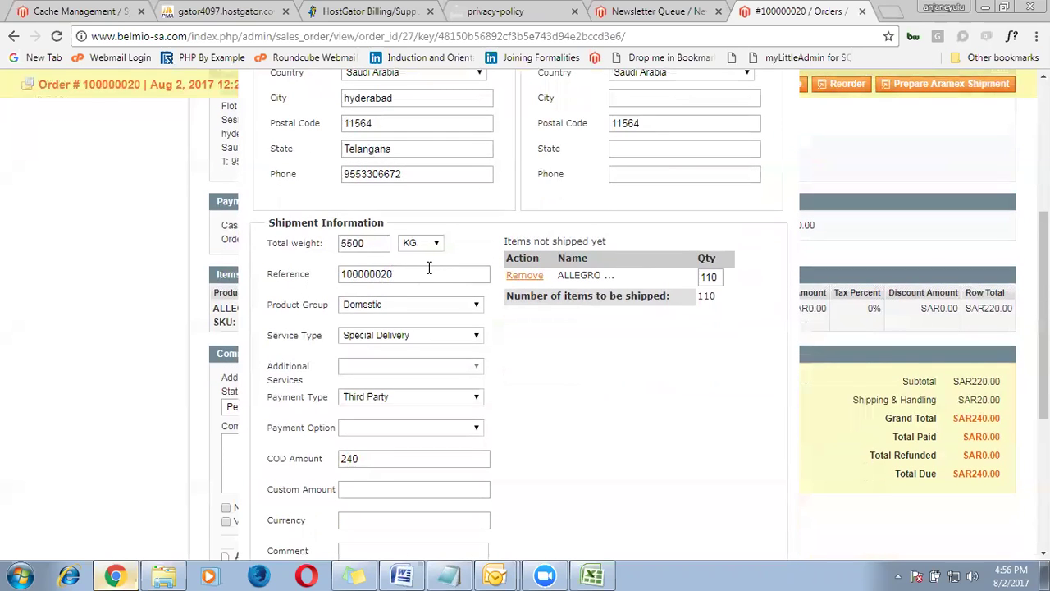
double_click(383, 237)
type("10")
- Toggle the option to email the customer about the shipment
scroll(315, 414, "down", 3)
scroll(310, 407, "down", 2)
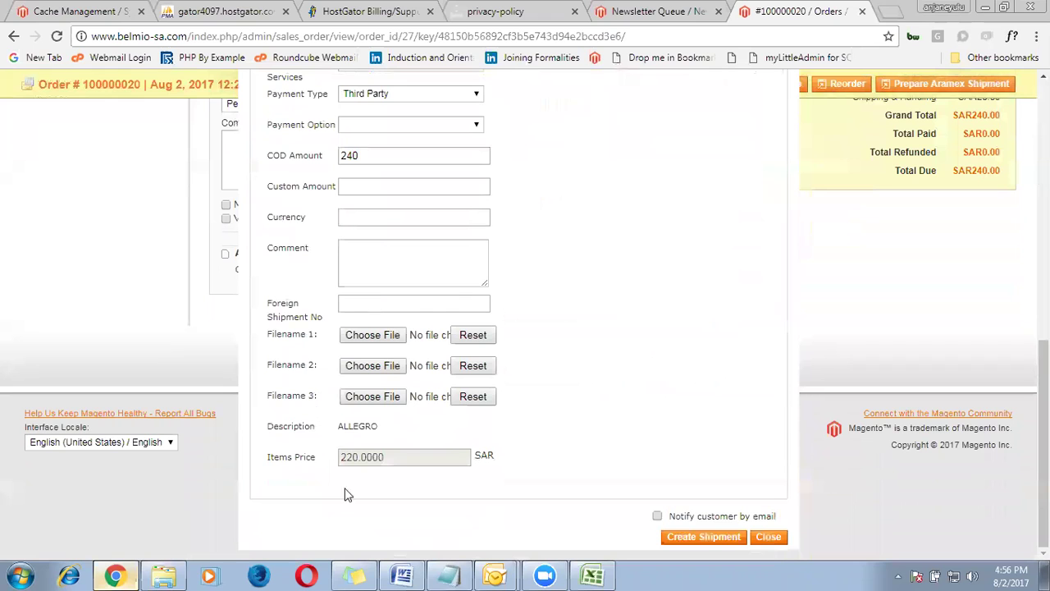
left_click_drag(281, 465, 353, 465)
left_click(385, 471)
scroll(386, 427, "up", 2)
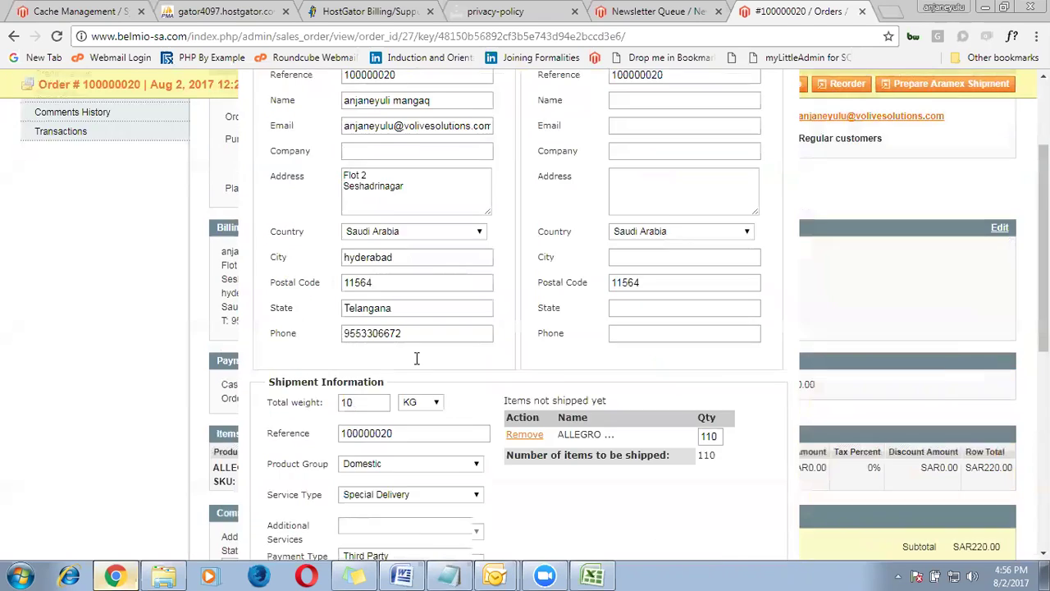
scroll(394, 361, "down", 2)
left_click(657, 515)
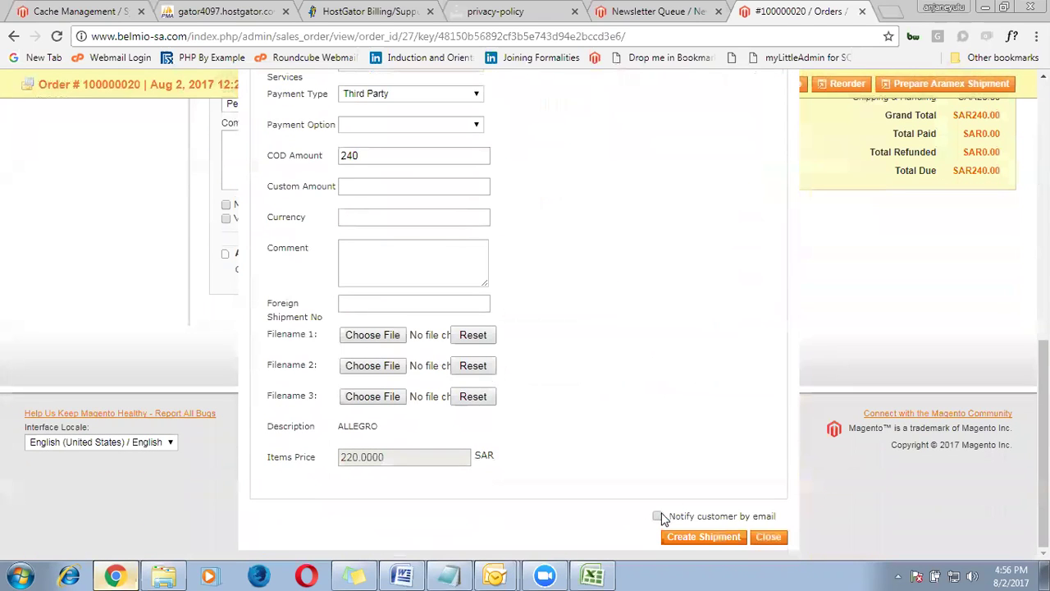
scroll(668, 457, "up", 17)
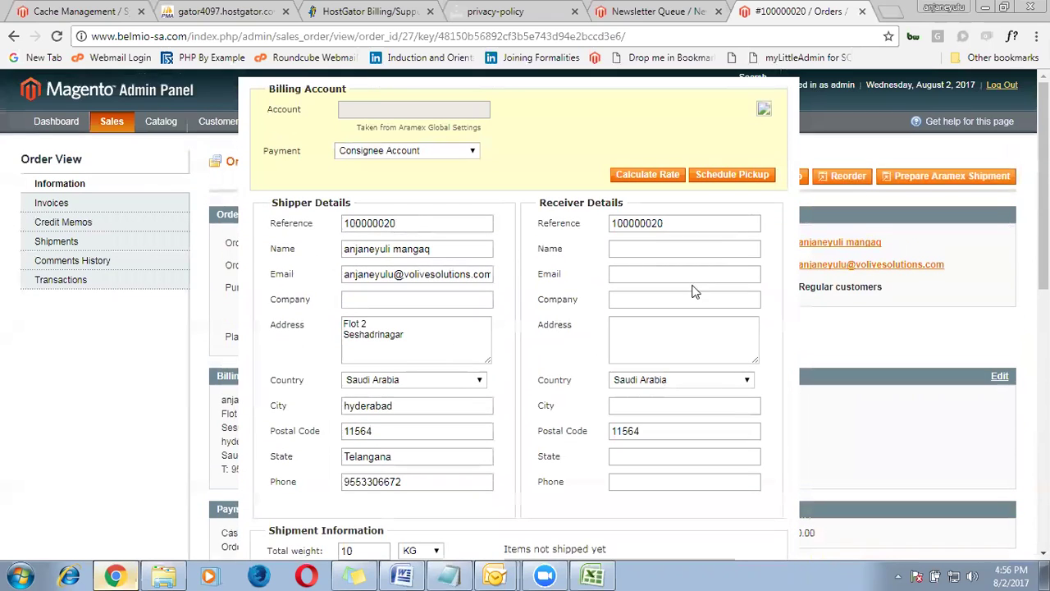
- Open the rate calculator for the shipment and close it again
left_click(633, 178)
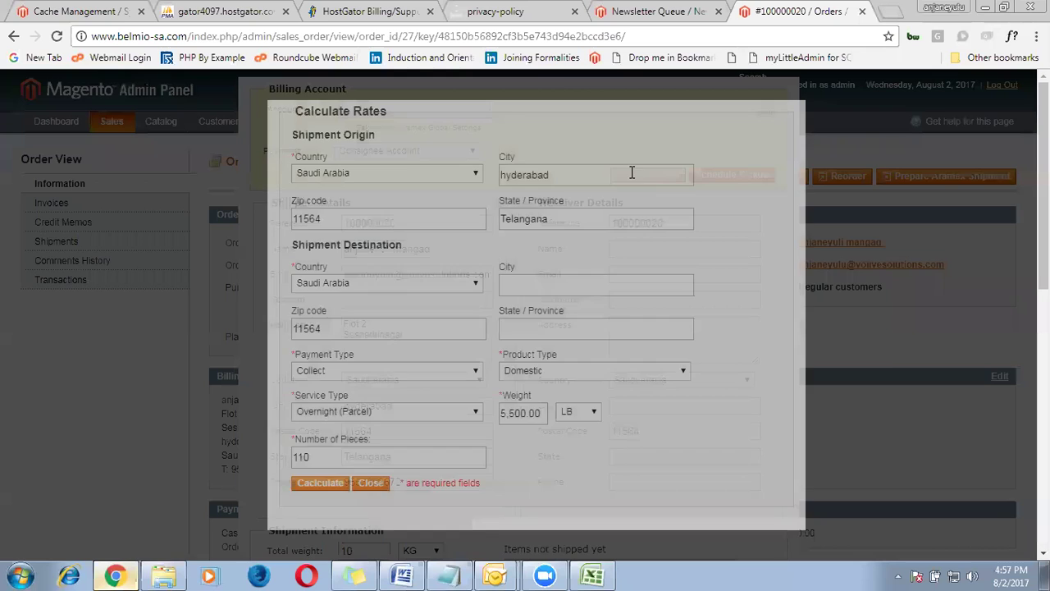
left_click(371, 483)
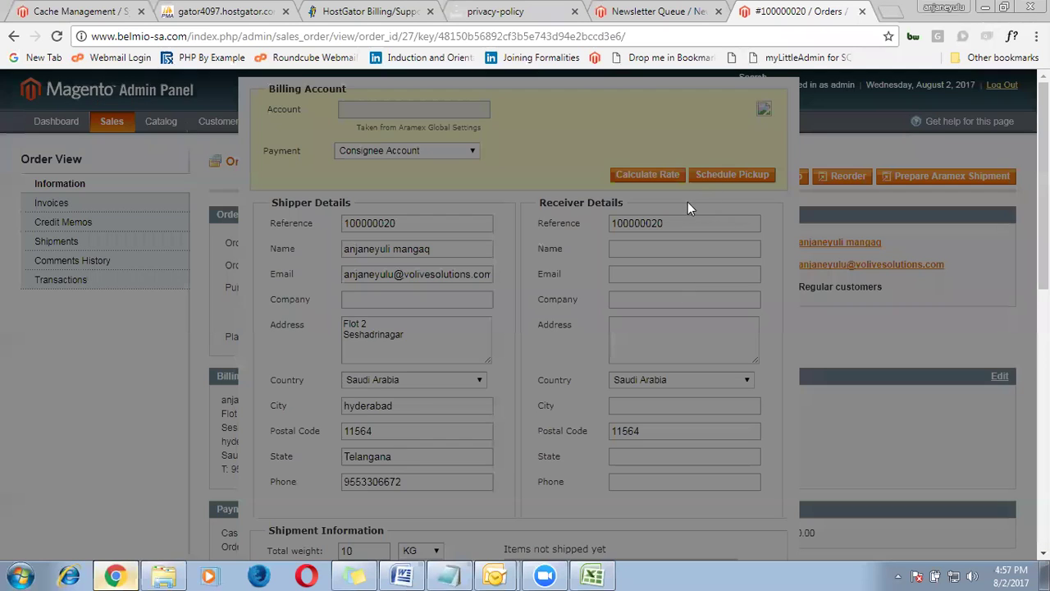
scroll(536, 284, "down", 10)
scroll(506, 314, "up", 10)
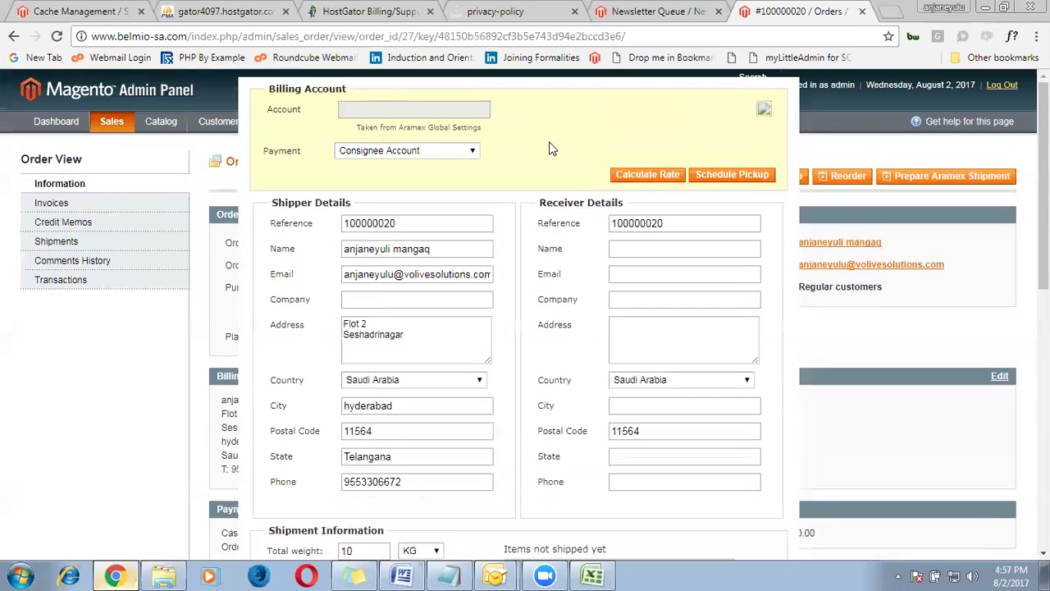
left_click_drag(359, 129, 491, 129)
left_click(496, 132)
- Cycle billing through Third Party, Shipper and Consignee Account, end on Third Party, and reload
left_click(410, 151)
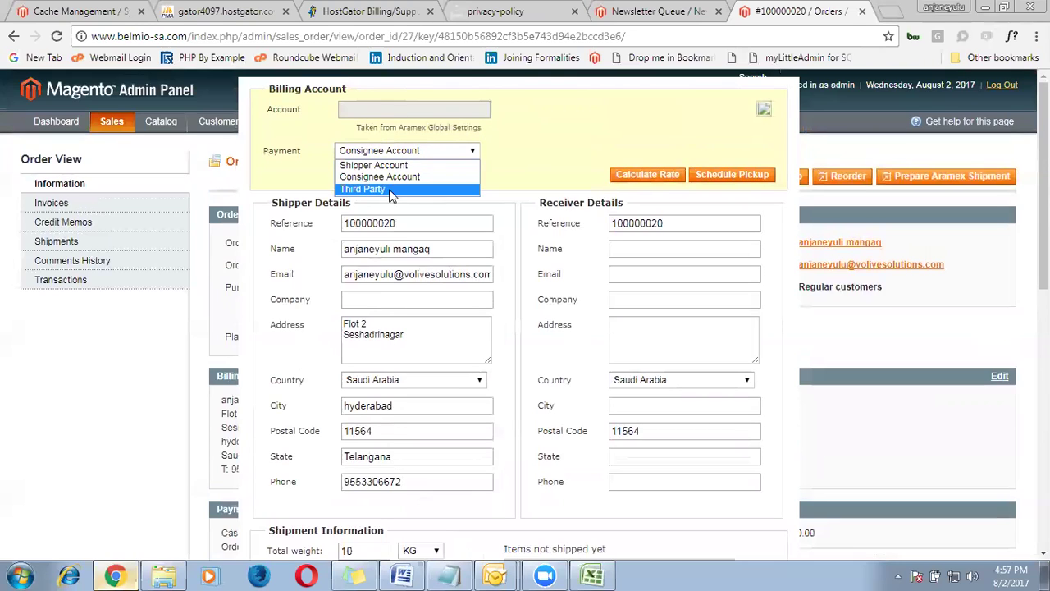
left_click(365, 177)
left_click(418, 151)
left_click(397, 162)
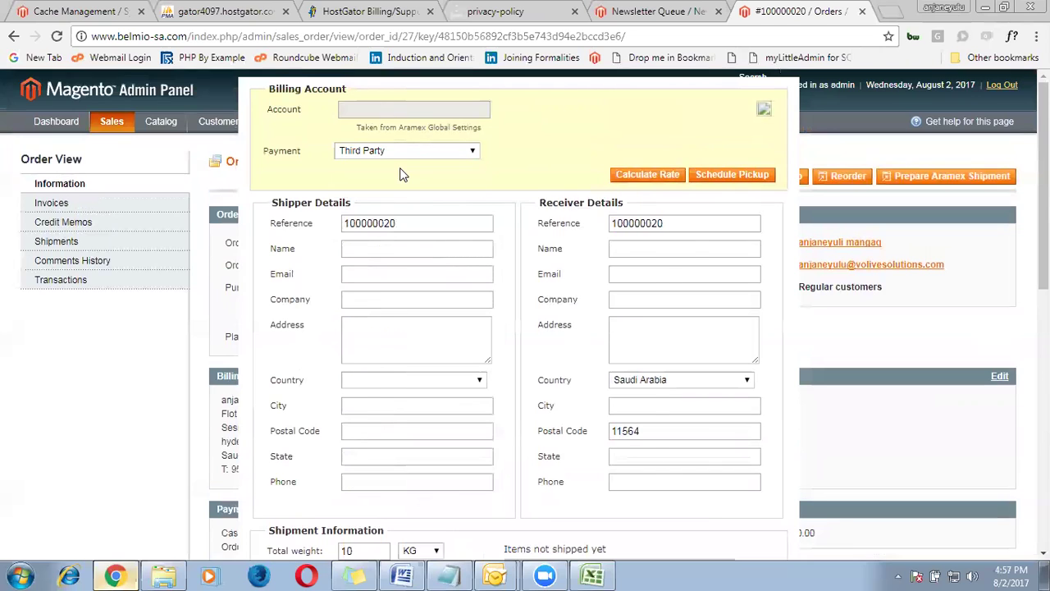
left_click(420, 154)
left_click(405, 175)
left_click(423, 155)
left_click(386, 189)
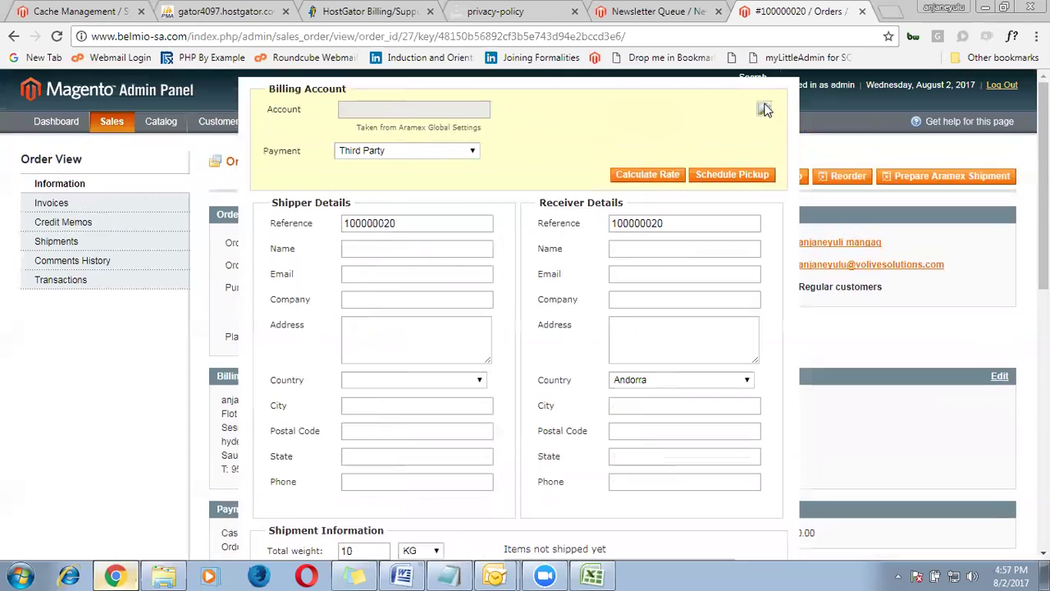
left_click(59, 36)
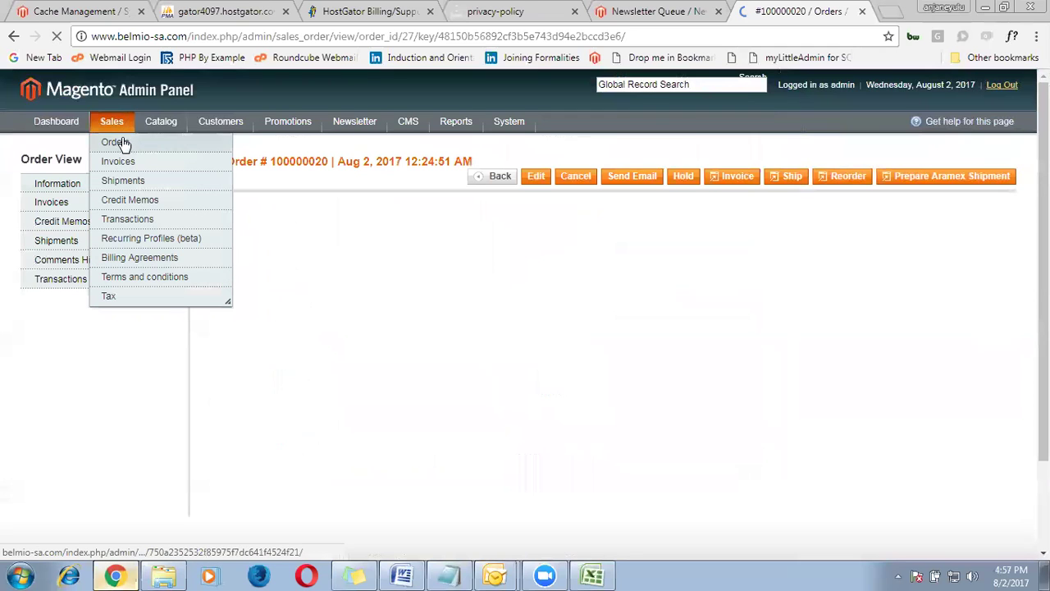
- Open the Jul 26, 2017 7:29:28 AM order from the Sales Orders grid
mouse_move(288, 121)
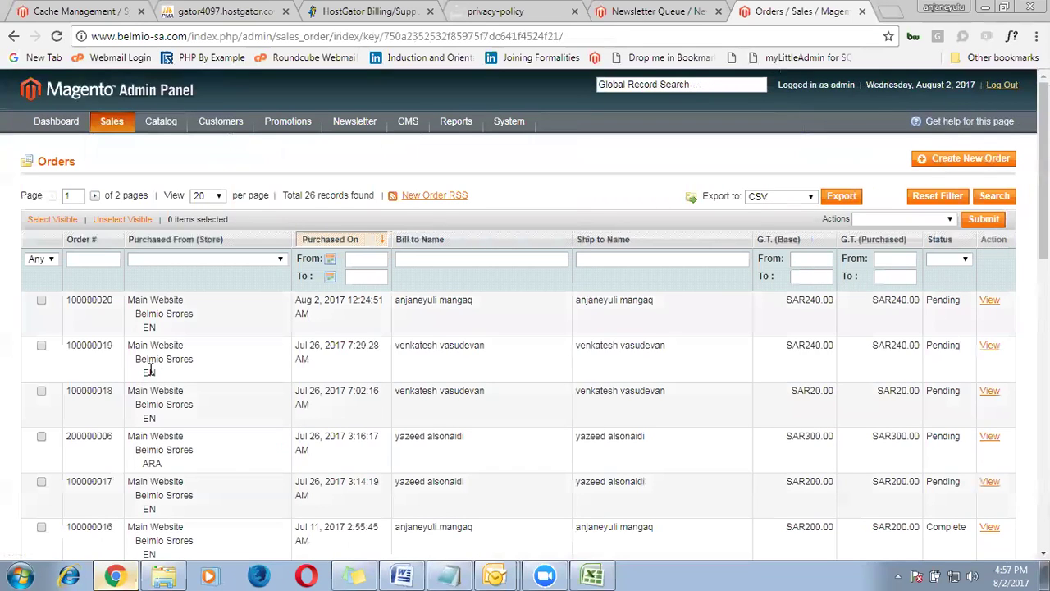
left_click(164, 363)
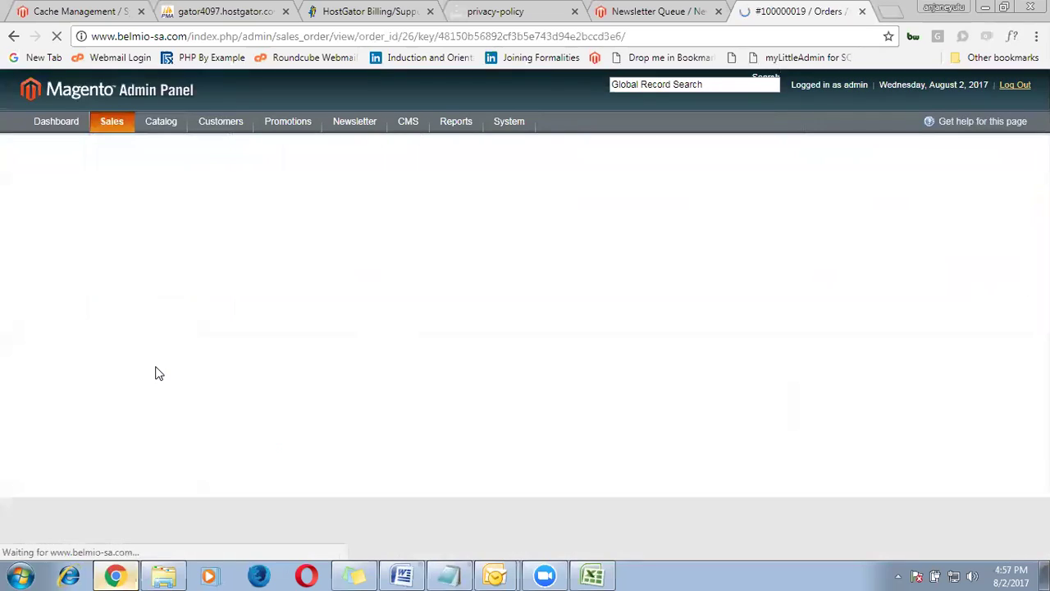
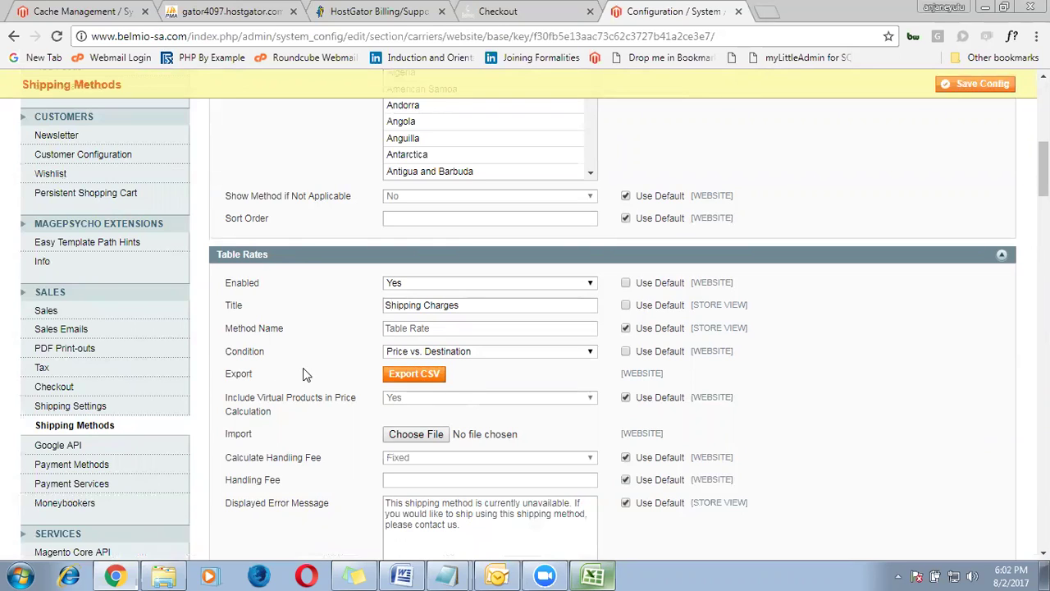
- Export the table rates to tablerates (4).csv and open the download in Excel
left_click(401, 379)
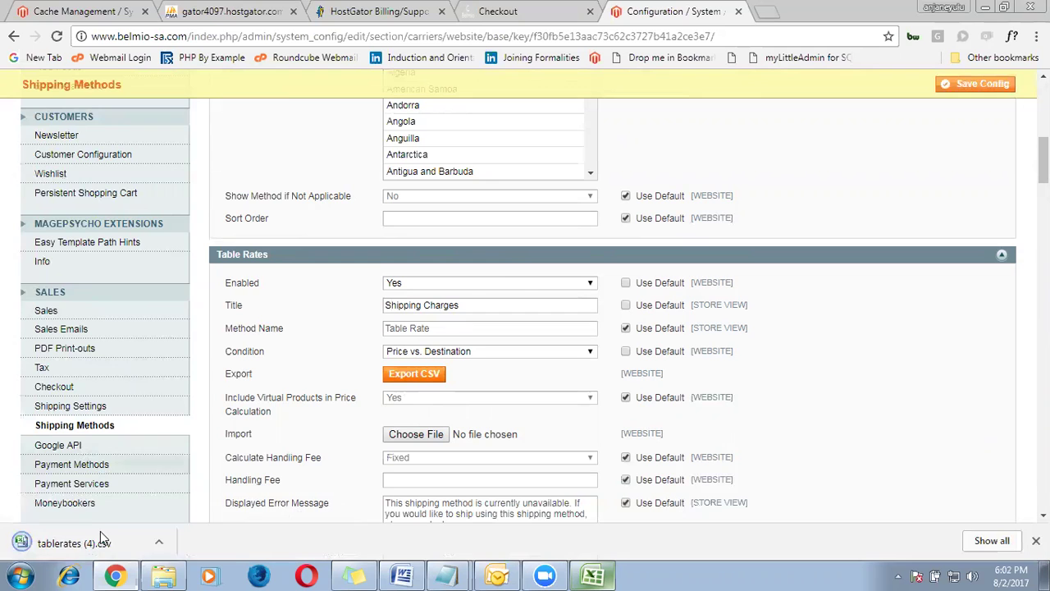
left_click(73, 548)
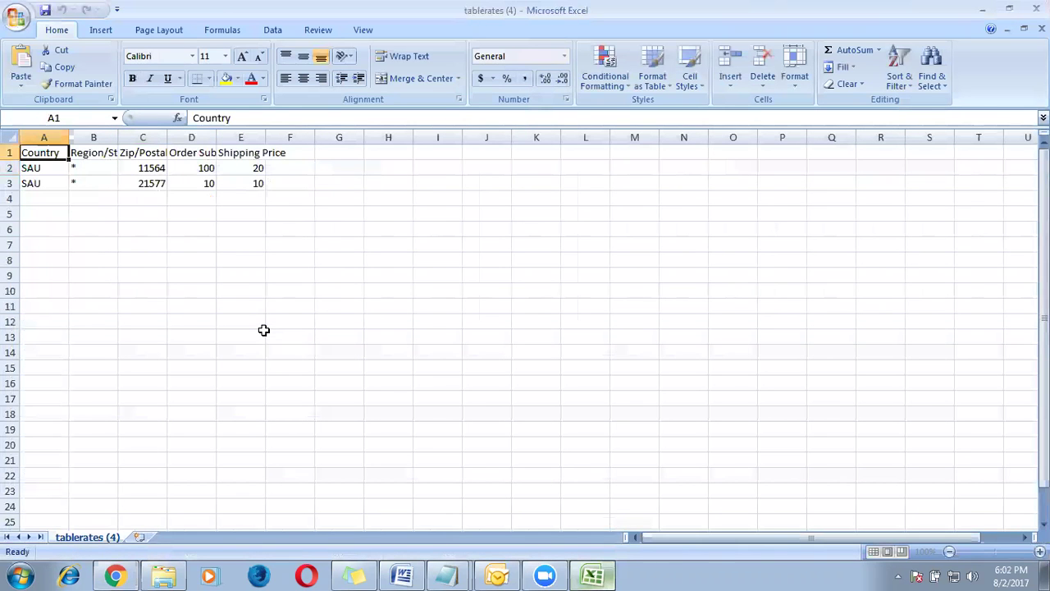
- Widen columns A–E so every header, including Order Subtotal and Shipping Price, is readable
left_click_drag(265, 140, 391, 140)
double_click(215, 137)
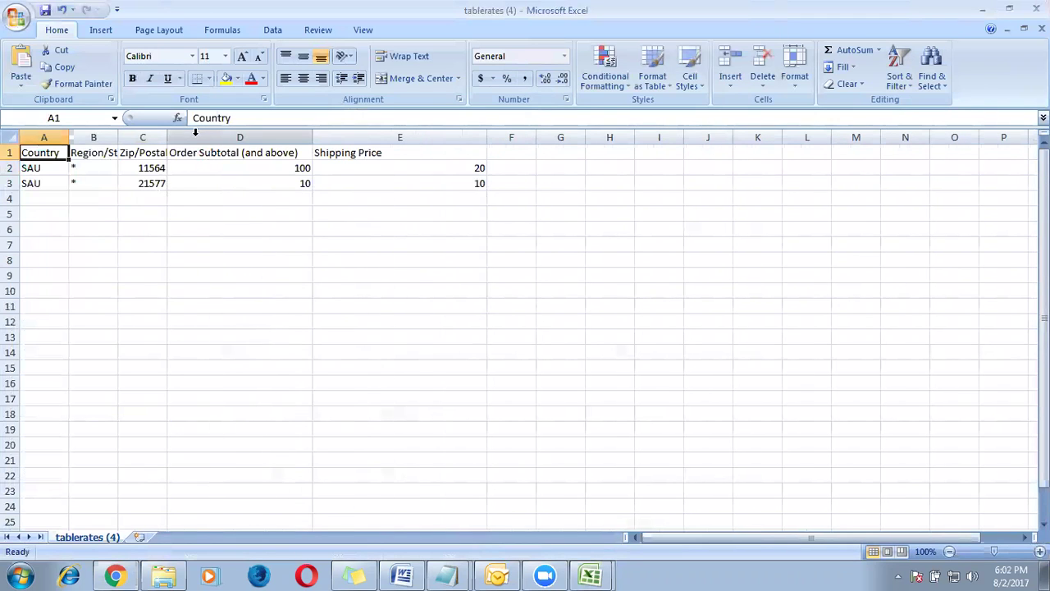
double_click(166, 135)
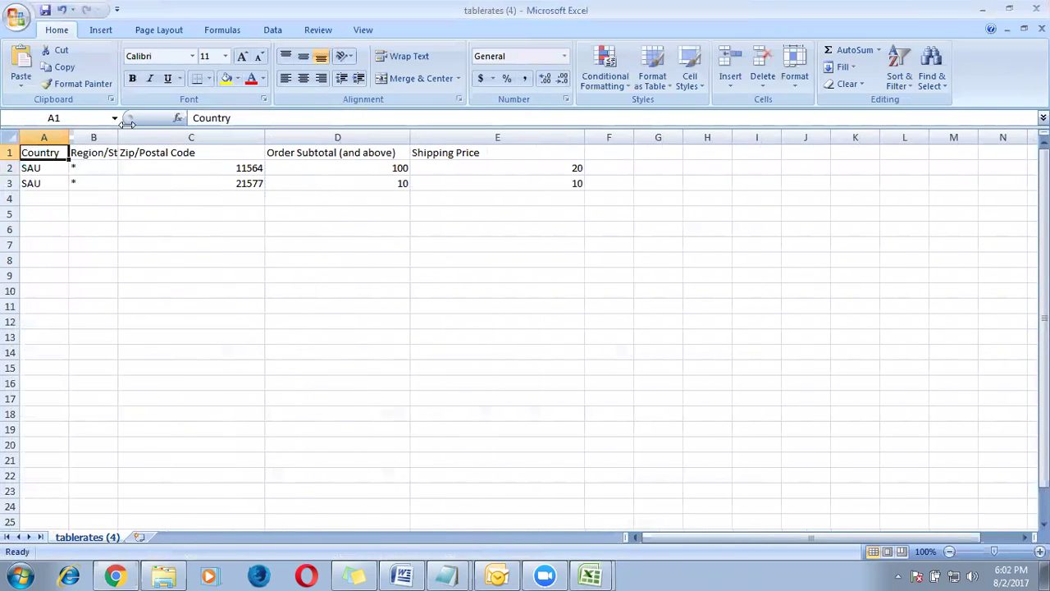
left_click_drag(118, 134, 205, 138)
left_click_drag(69, 135, 137, 136)
- Inspect the SAU country code in A2 and the region wildcard in B2 without changing them
left_click(56, 201)
double_click(61, 168)
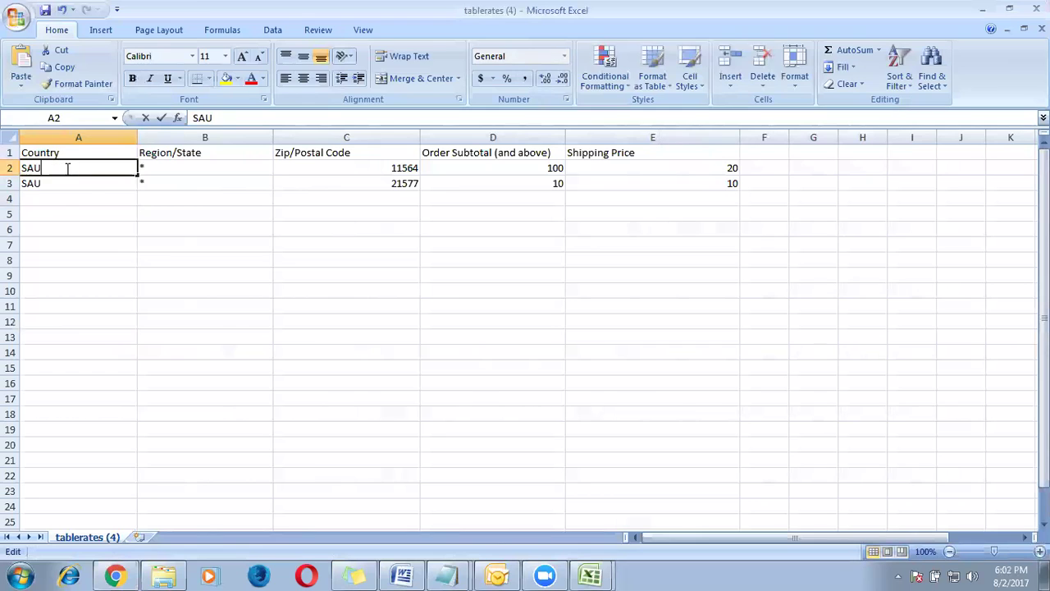
left_click(53, 214)
left_click(68, 169)
double_click(77, 169)
left_click_drag(43, 168, 23, 169)
left_click(47, 216)
left_click(63, 169)
double_click(63, 168)
left_click(63, 229)
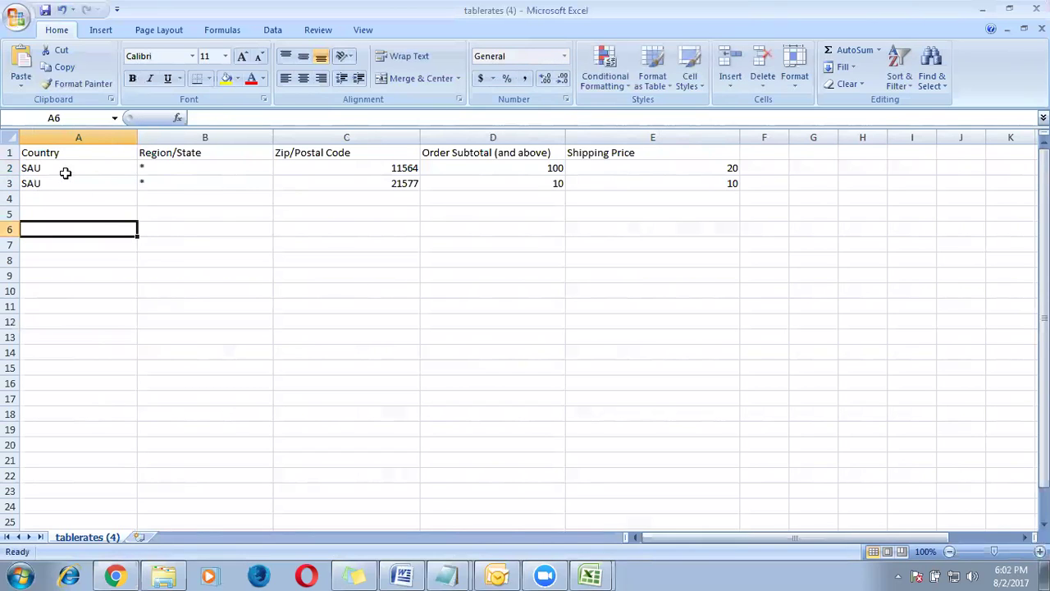
left_click(171, 167)
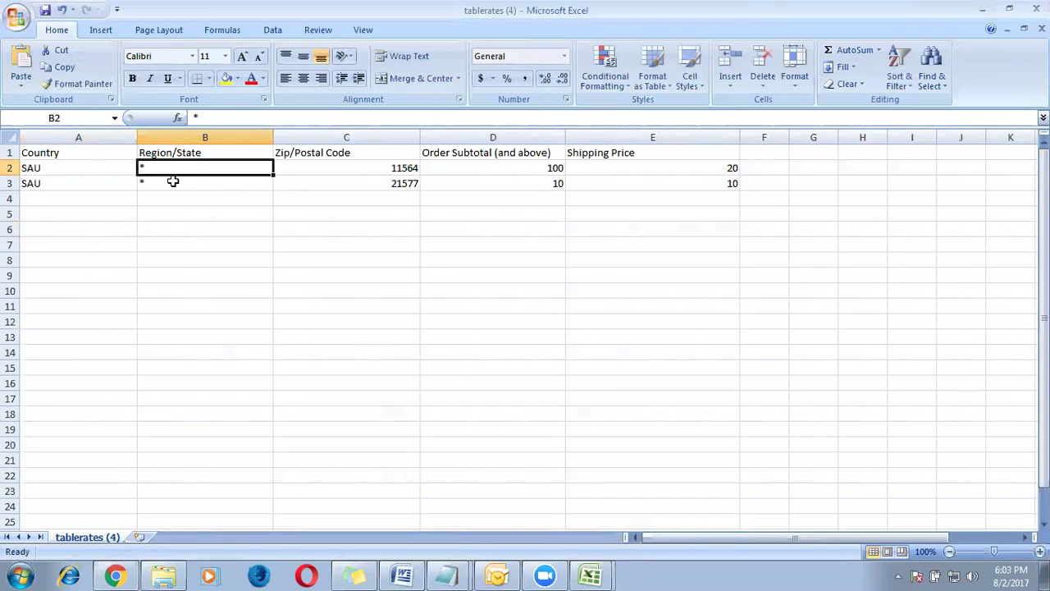
left_click(366, 228)
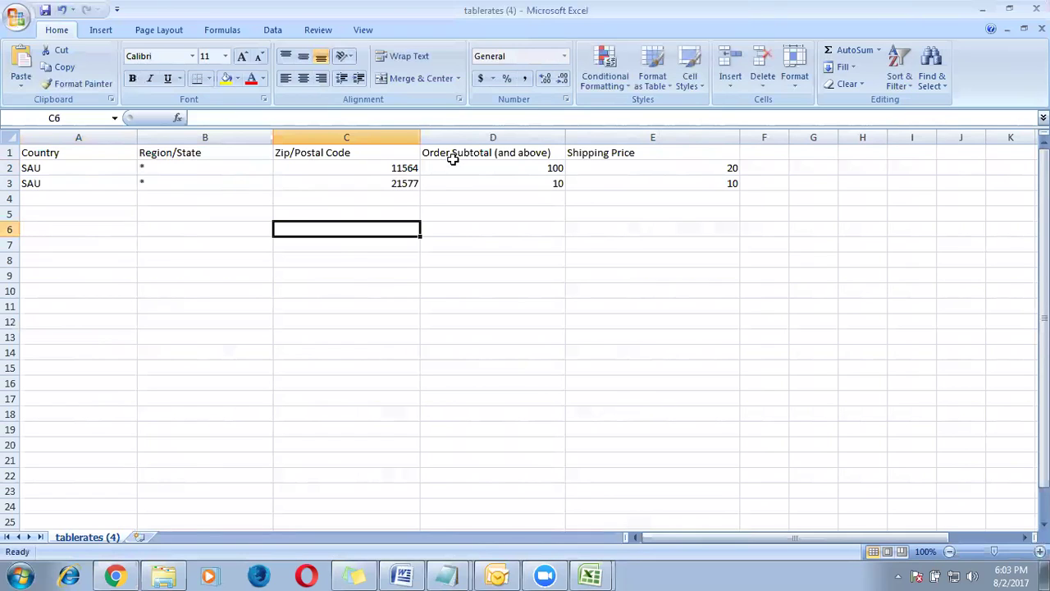
- Set row 2 to order subtotal 300 and shipping price 0
left_click(524, 167)
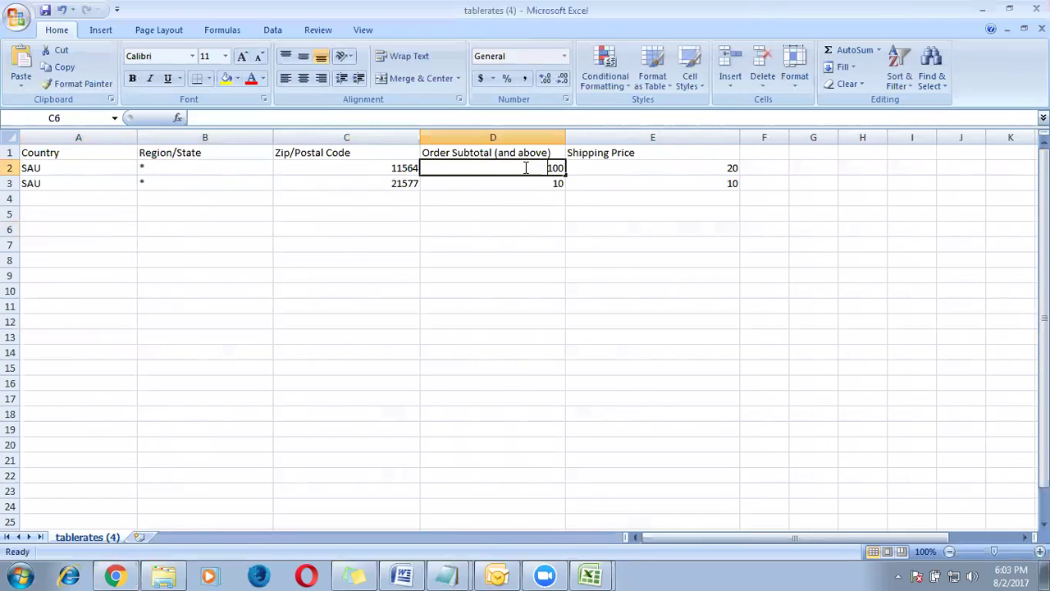
double_click(524, 167)
left_click_drag(525, 167, 572, 168)
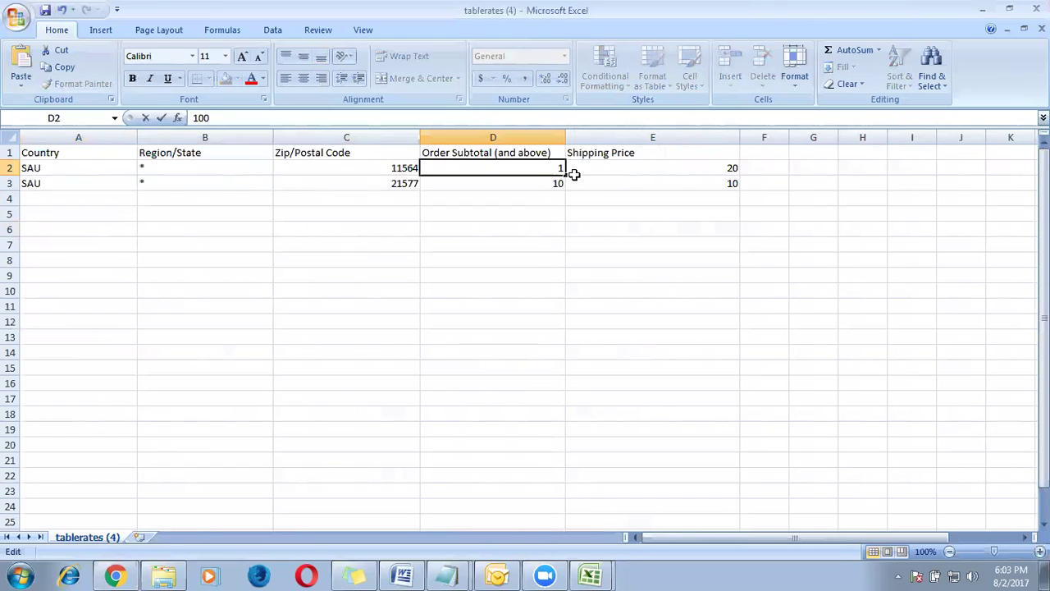
type("30")
left_click(695, 168)
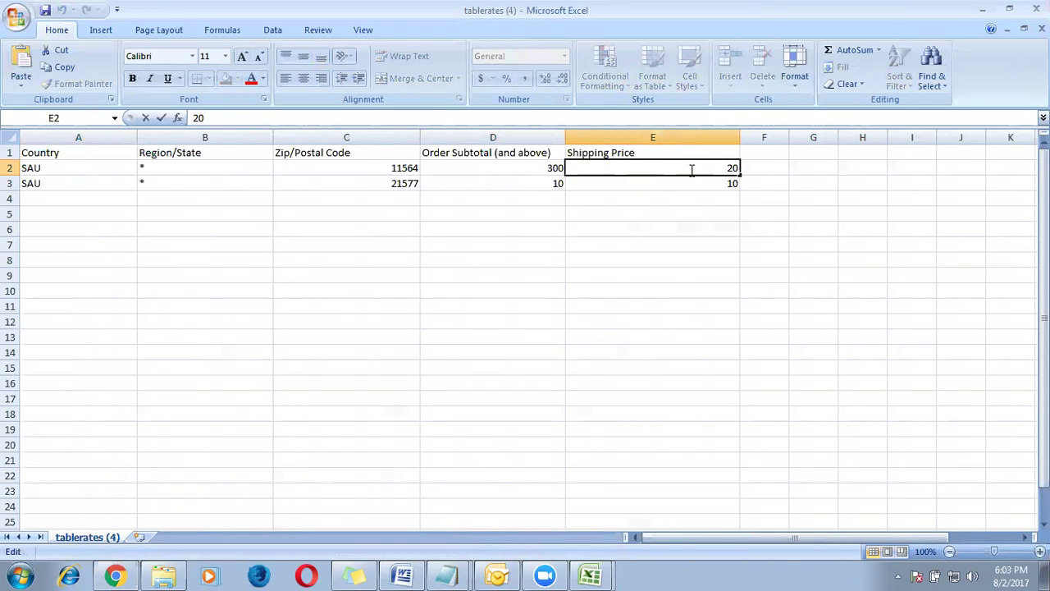
double_click(724, 168)
type("0")
left_click(641, 228)
- Set row 3 to order subtotal 299 and shipping price 30
left_click(548, 182)
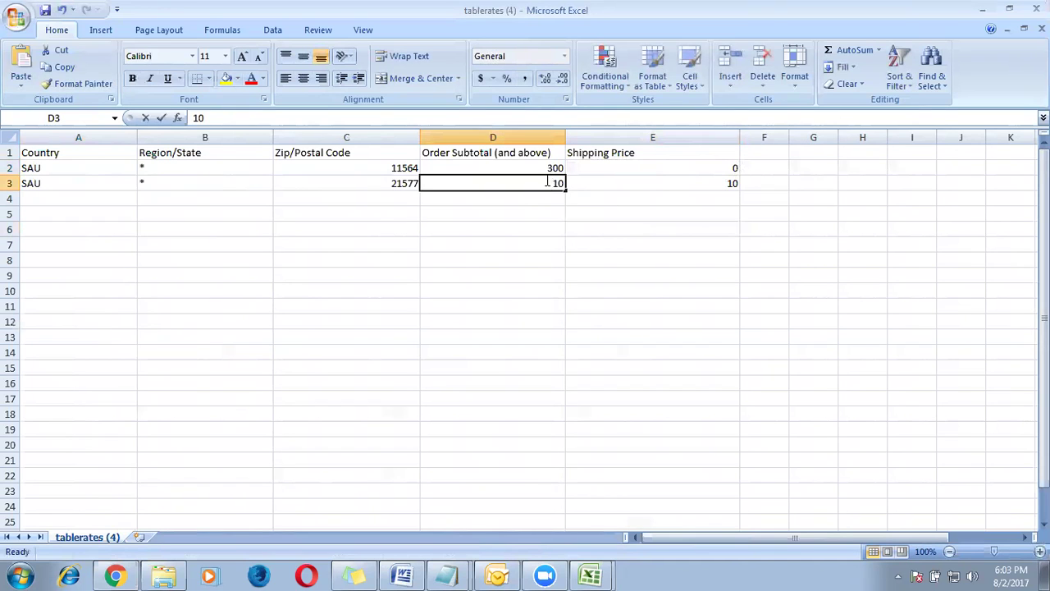
double_click(547, 182)
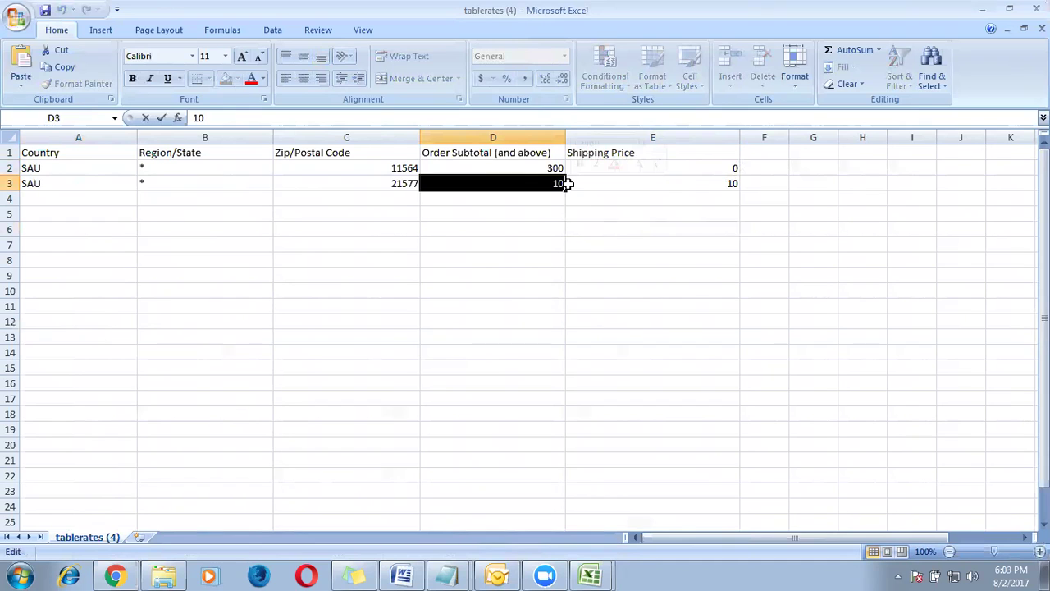
type("299")
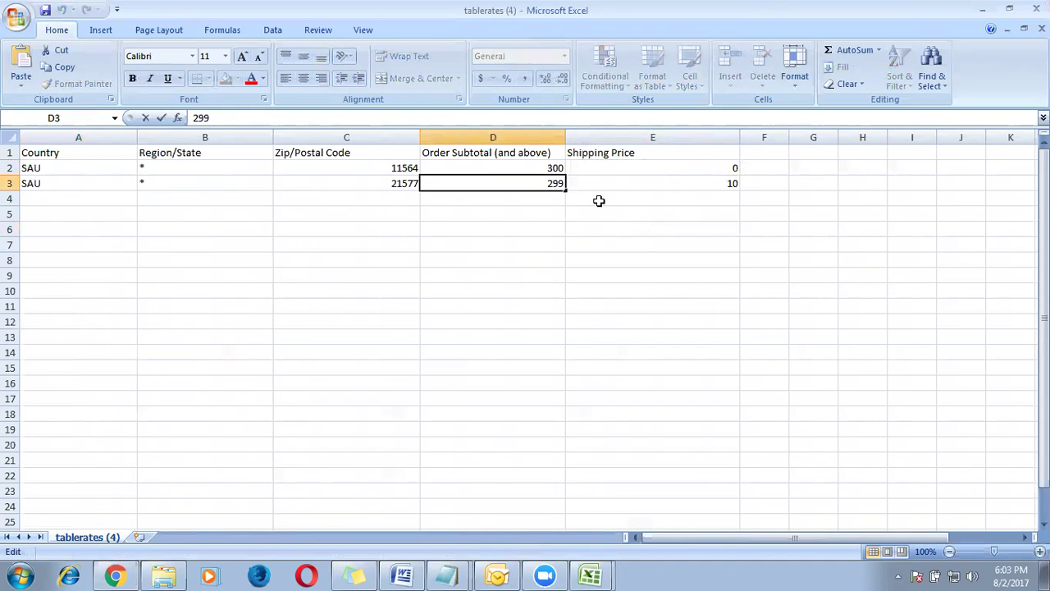
left_click(636, 226)
left_click(714, 183)
double_click(741, 184)
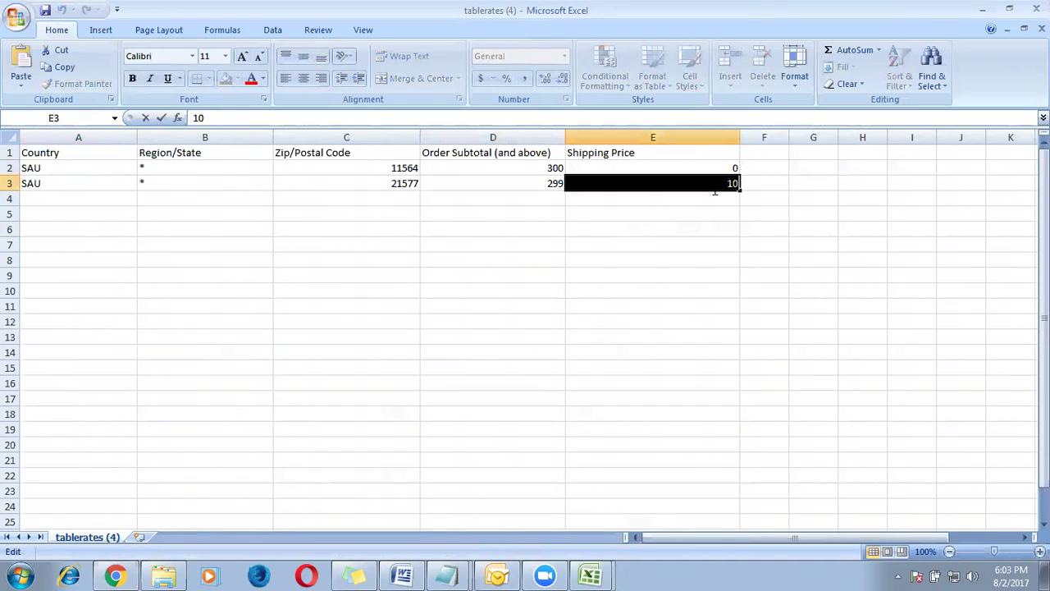
type("30")
left_click(640, 306)
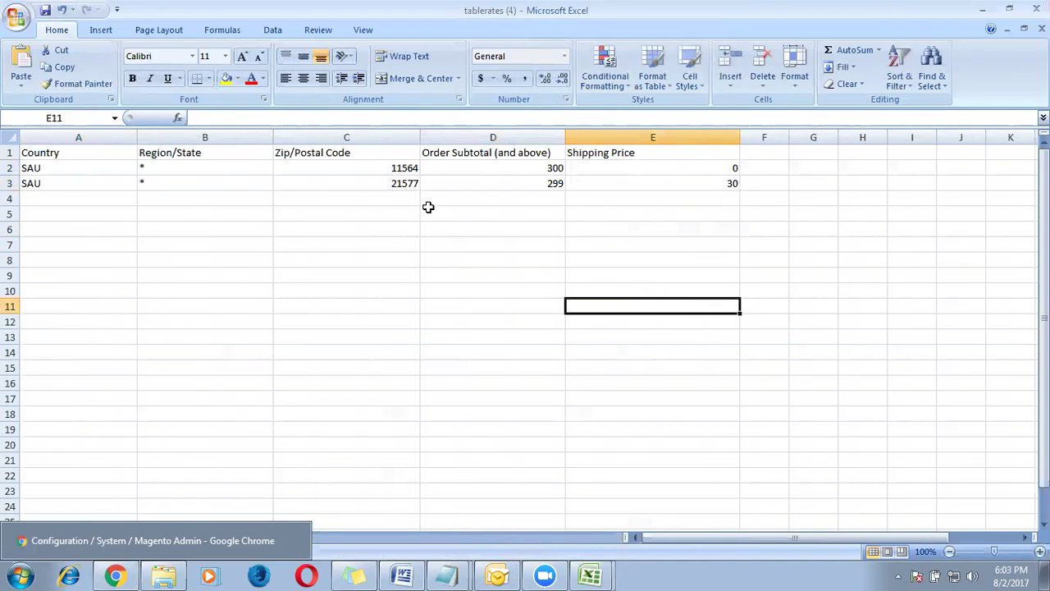
- Save the sheet, keeping CSV format, and return to the Magento shipping settings
key("ctrl+s")
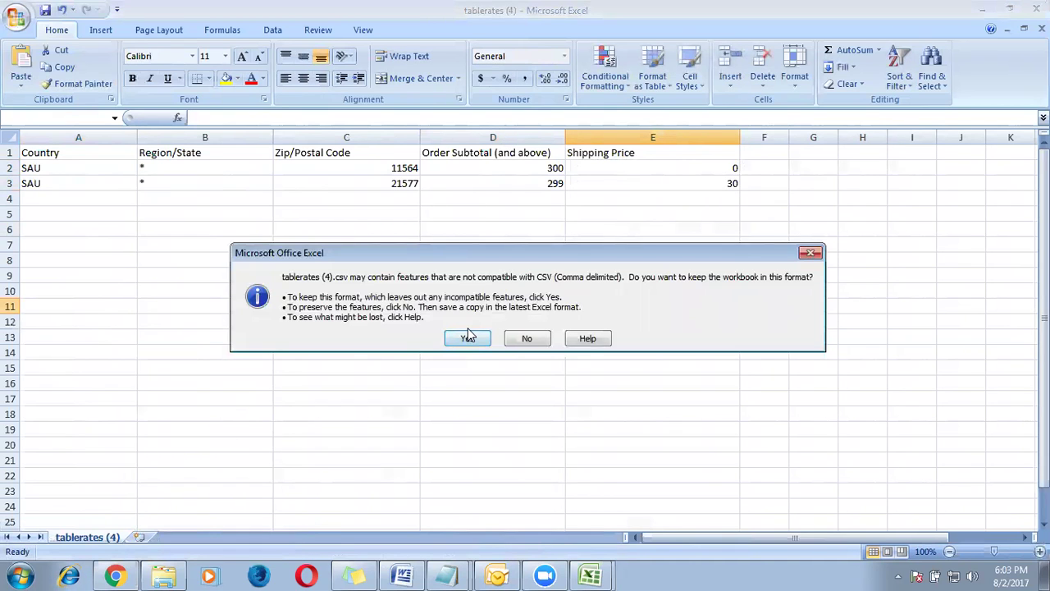
left_click(465, 337)
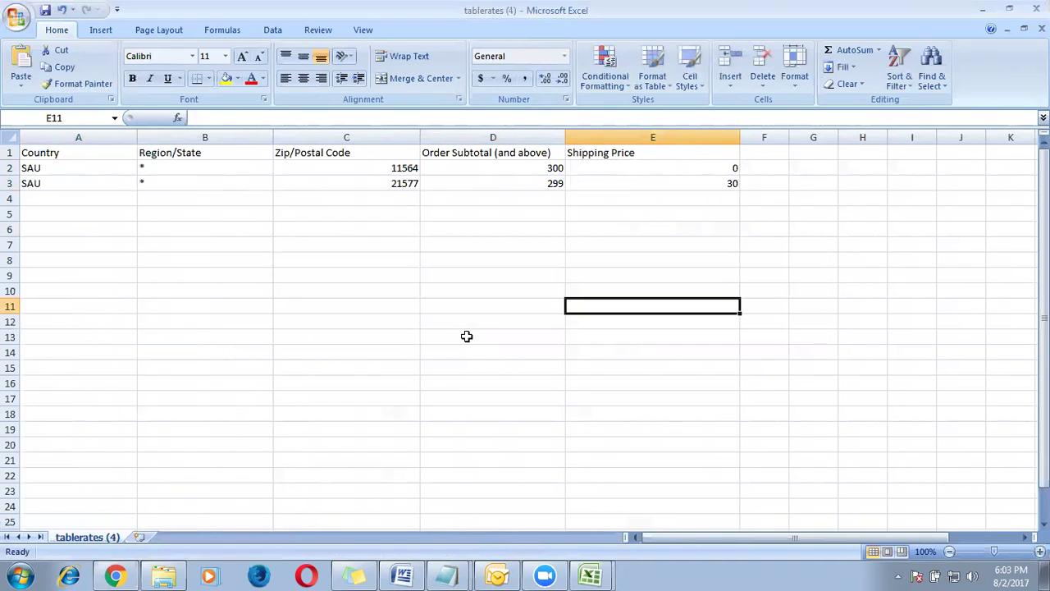
left_click(115, 576)
- Attach tablerates.csv to the Table Rates import and save the shipping configuration
left_click(415, 435)
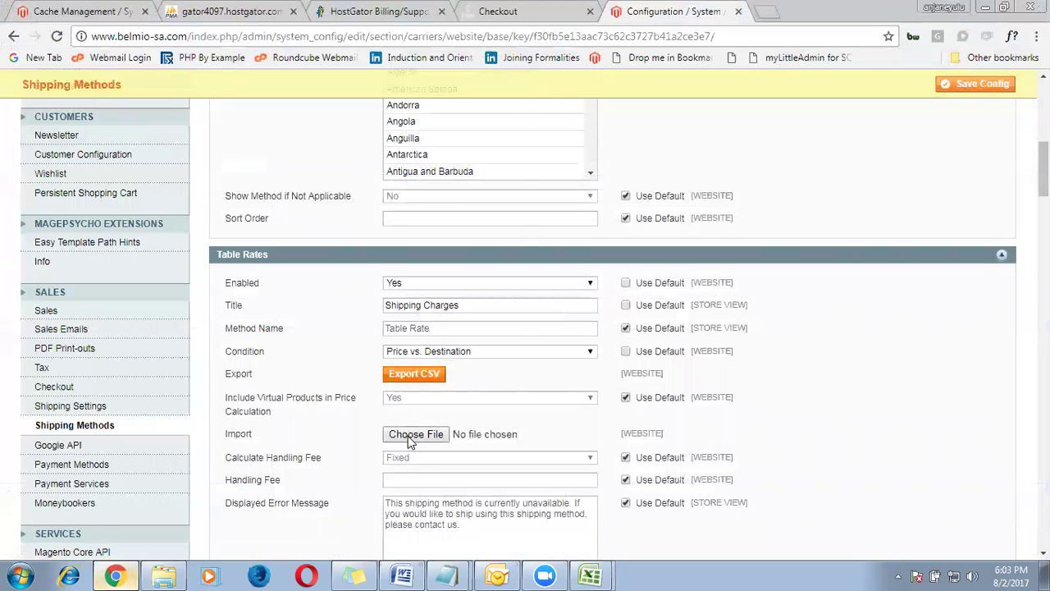
type("ta")
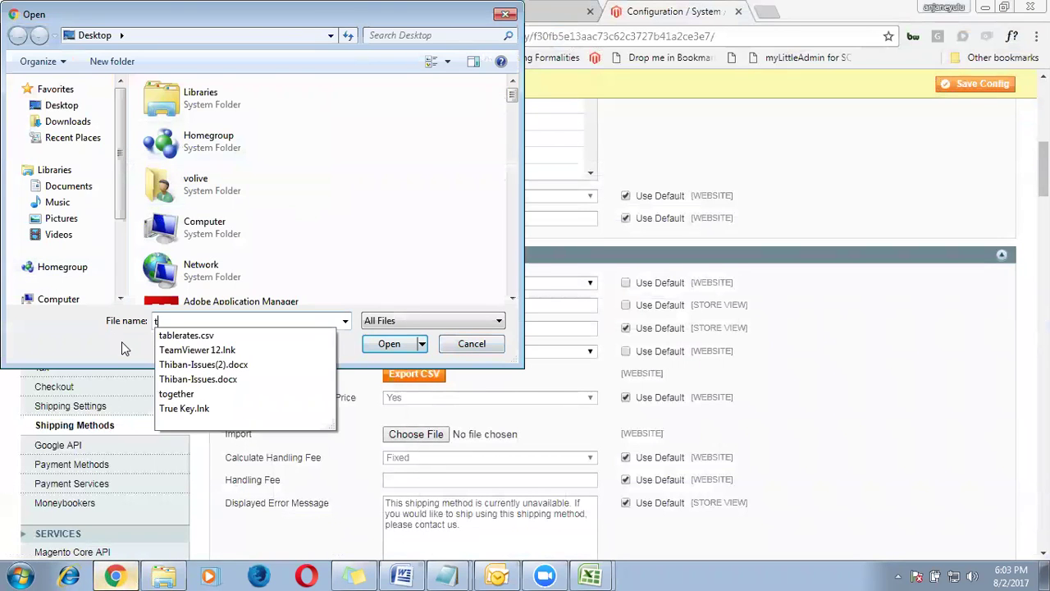
left_click(211, 335)
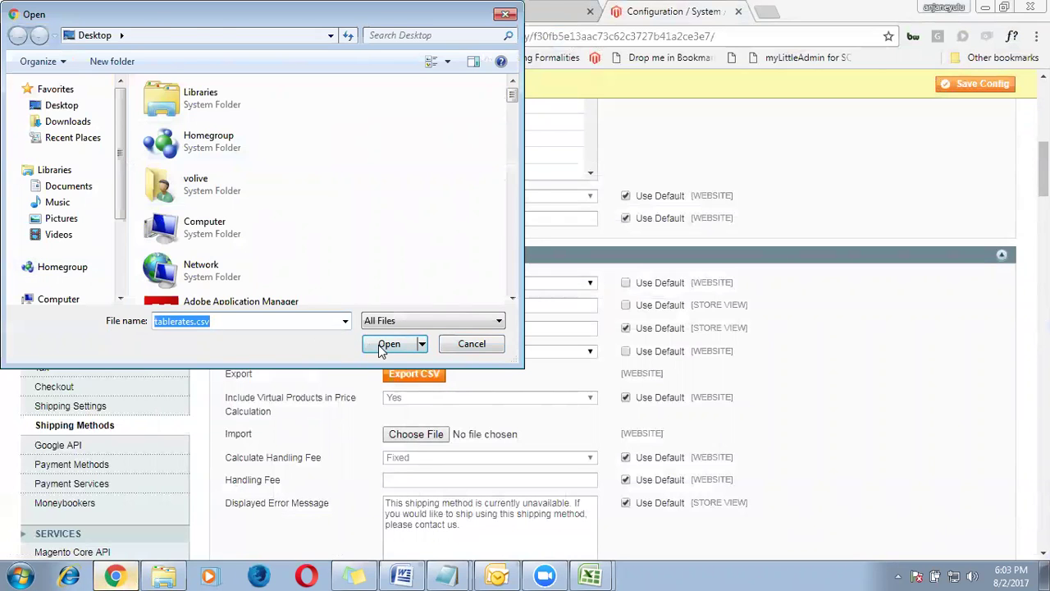
left_click(389, 344)
left_click(981, 83)
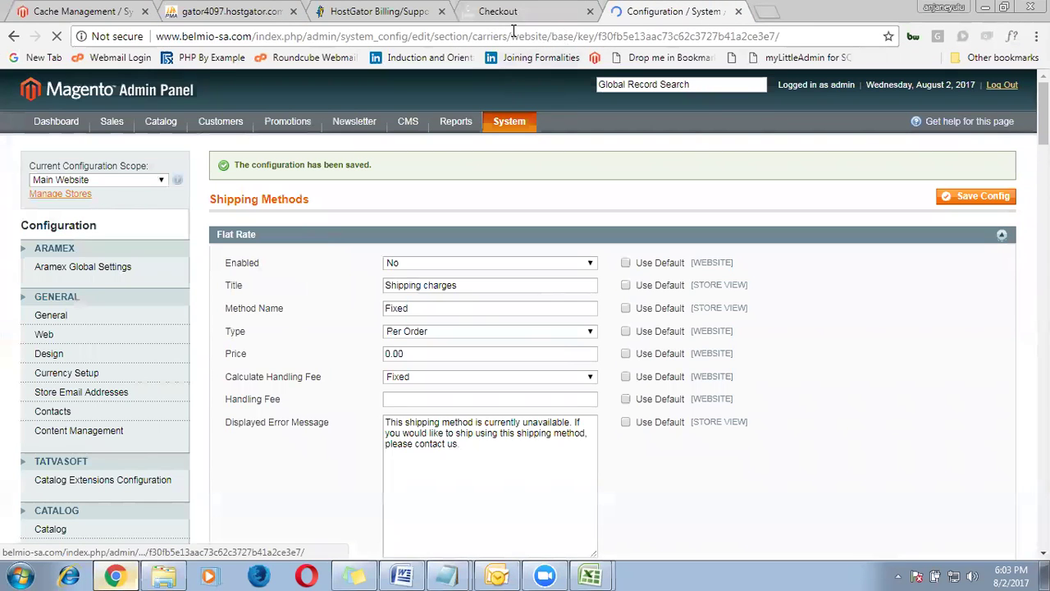
- Reload the storefront checkout, pick the first saved billing address, and continue
left_click(502, 13)
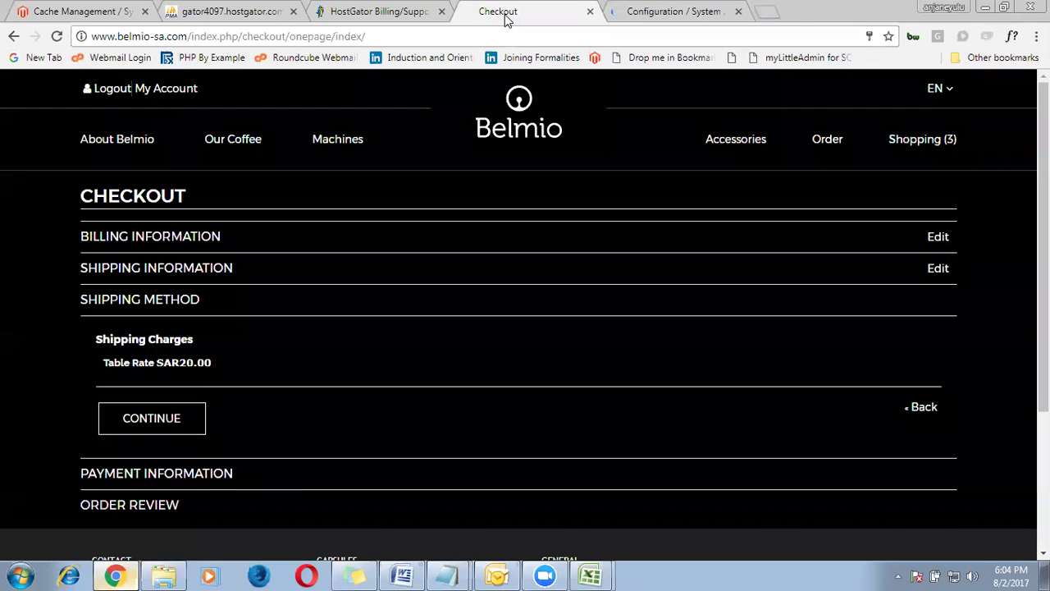
left_click(56, 37)
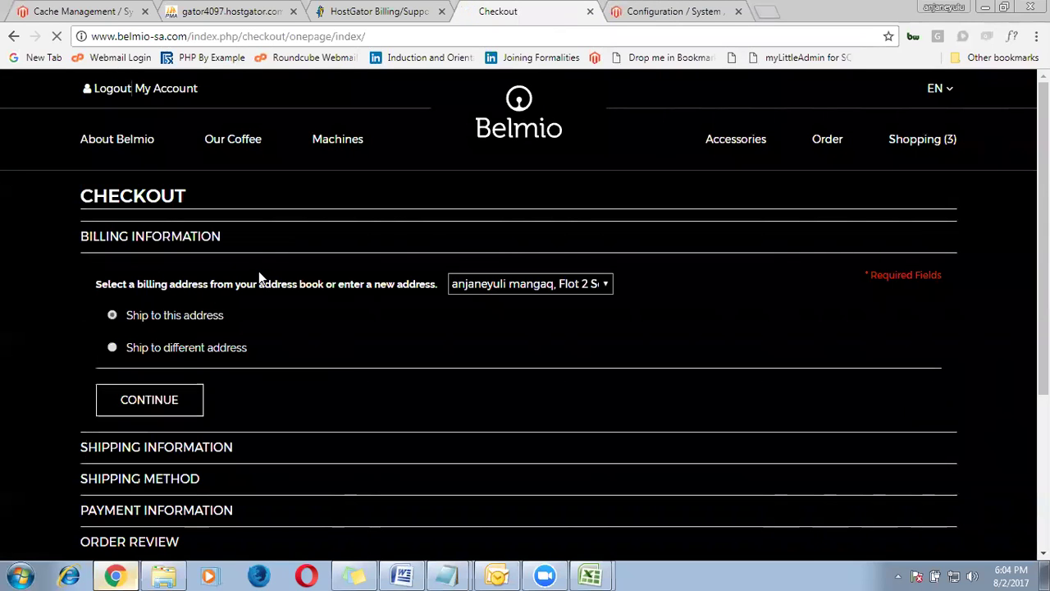
left_click(579, 284)
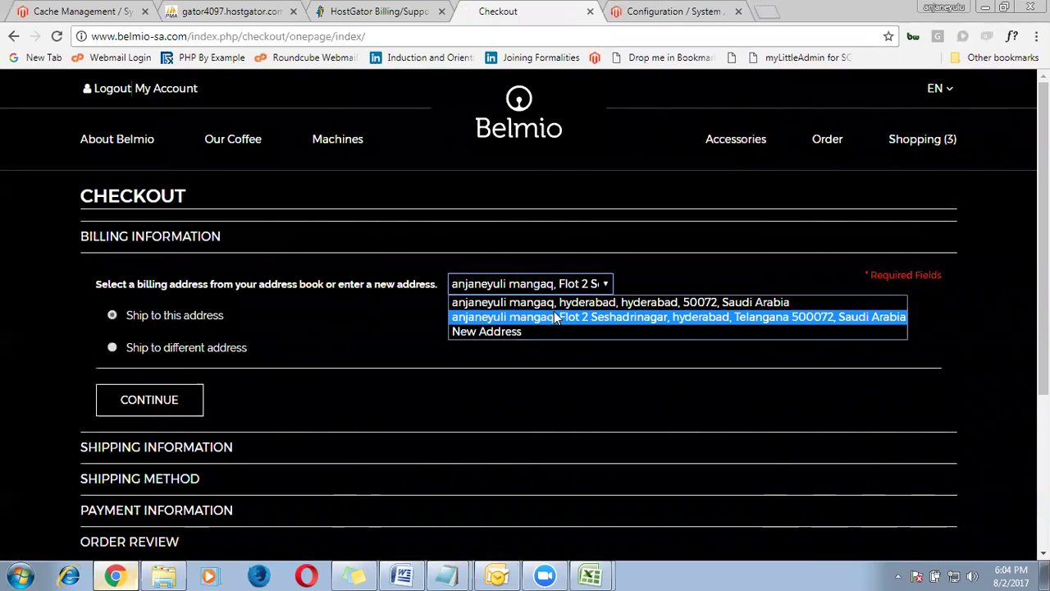
left_click(500, 302)
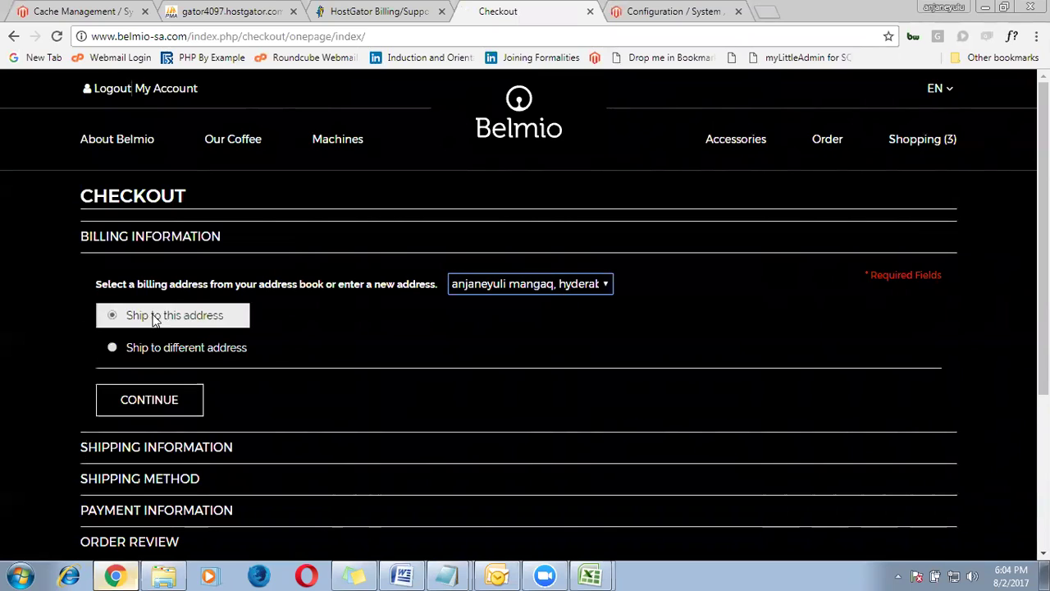
left_click(162, 398)
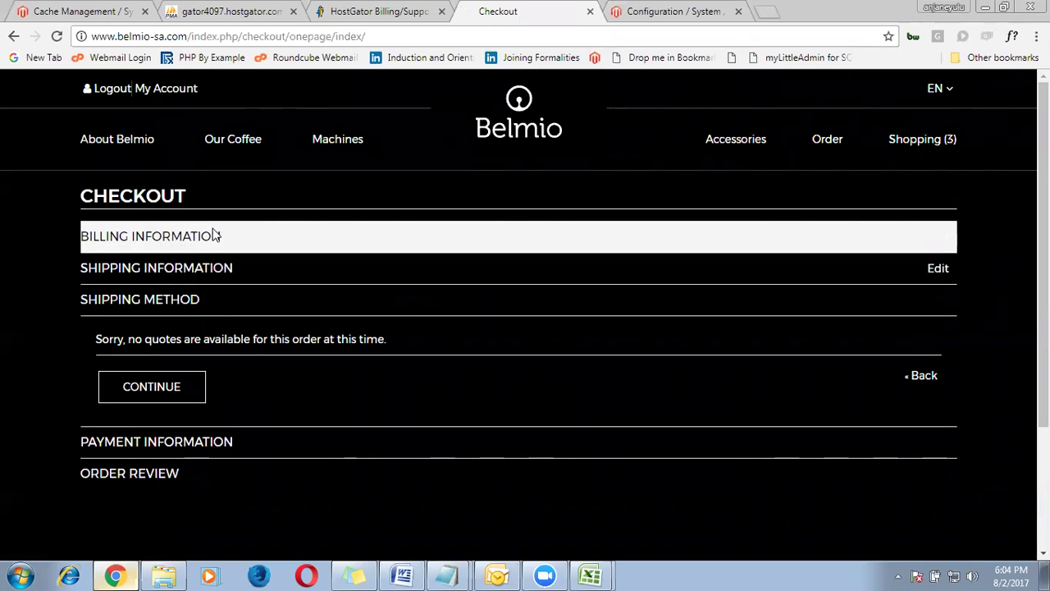
- Reopen Billing Information, switch to New Address, then bring the tablerates (4) sheet forward
left_click(210, 237)
left_click(529, 284)
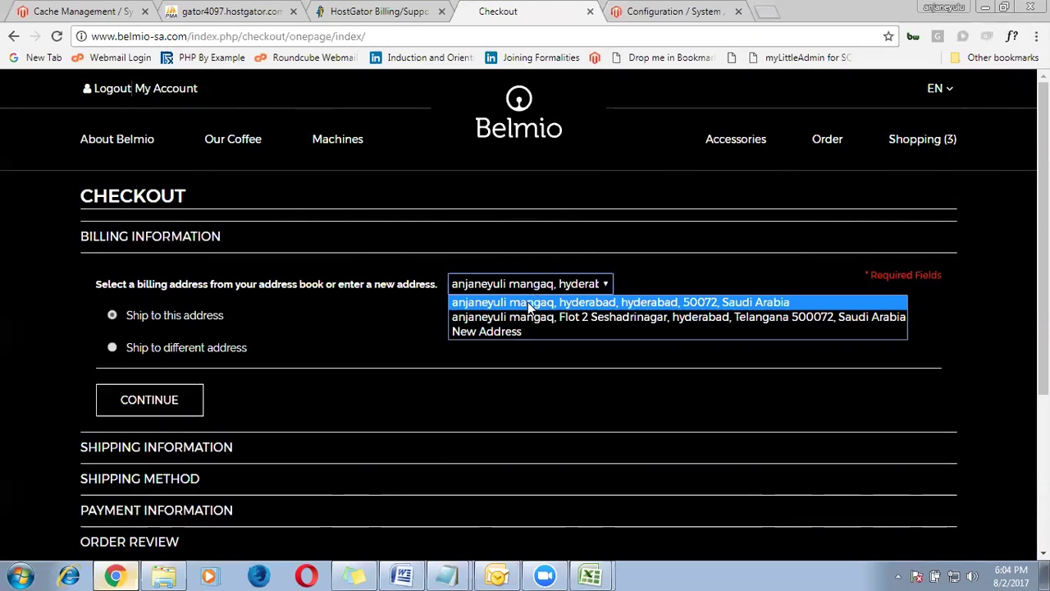
left_click(525, 315)
left_click(529, 285)
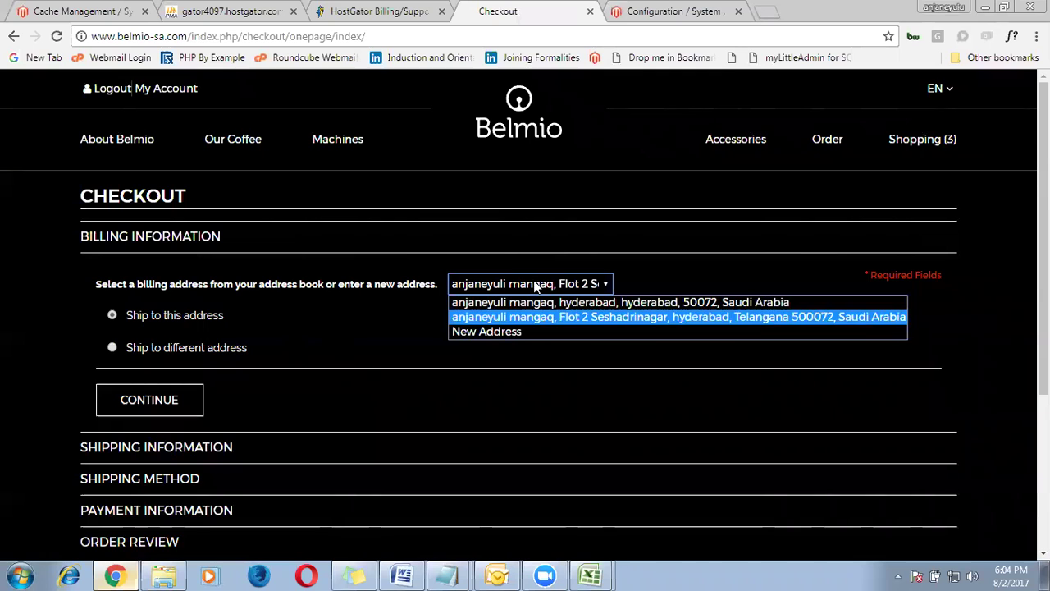
left_click(499, 331)
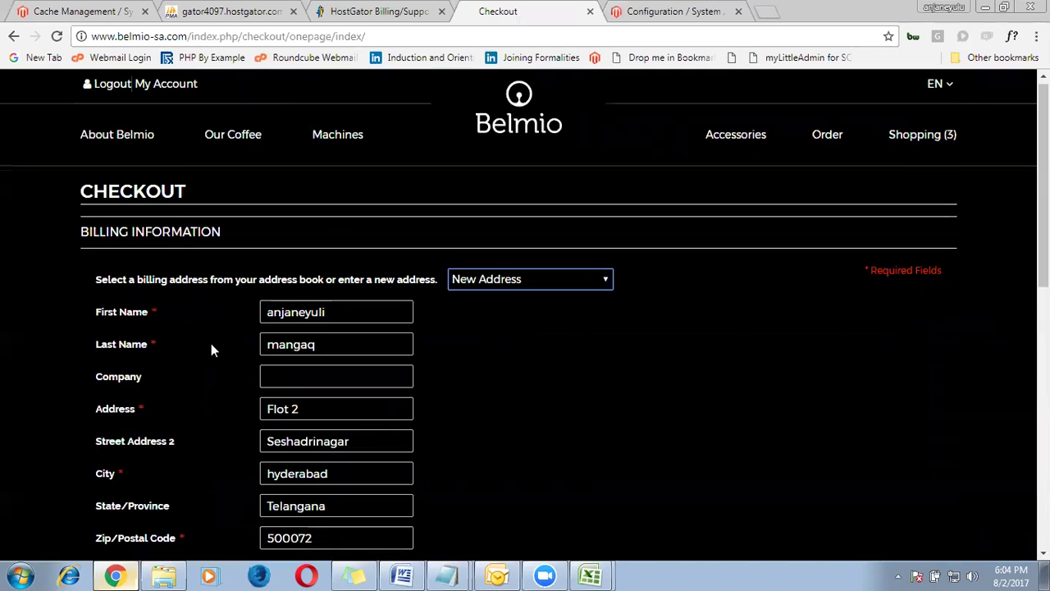
scroll(211, 344, "down", 1)
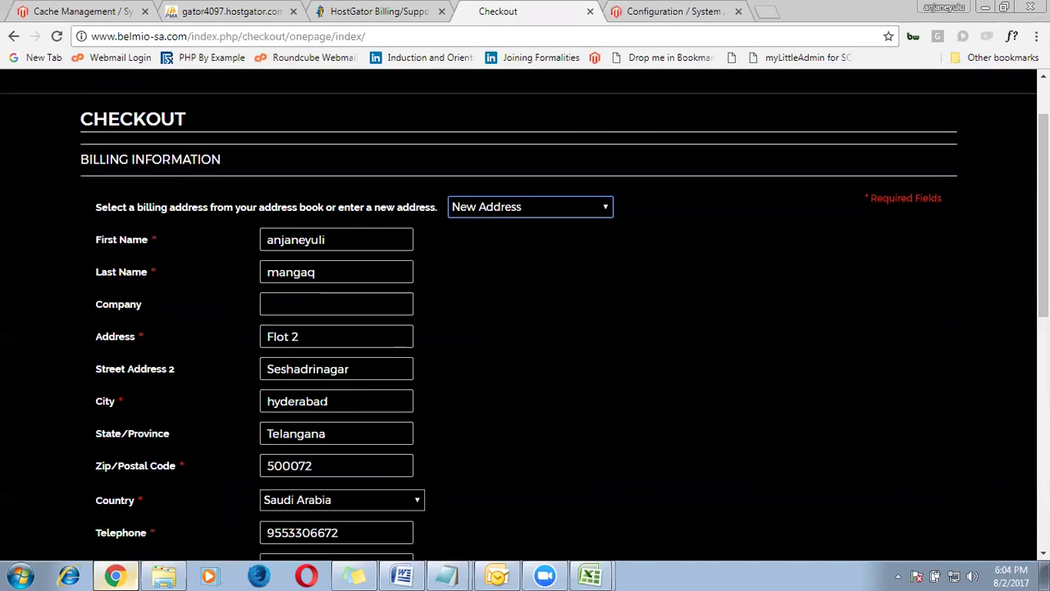
left_click(589, 575)
left_click(572, 539)
- Copy zip 11564 from cell C2 into the billing Zip/Postal Code, replacing 500072, and continue
left_click(370, 167)
double_click(370, 167)
left_click_drag(370, 167, 424, 168)
key("ctrl+c")
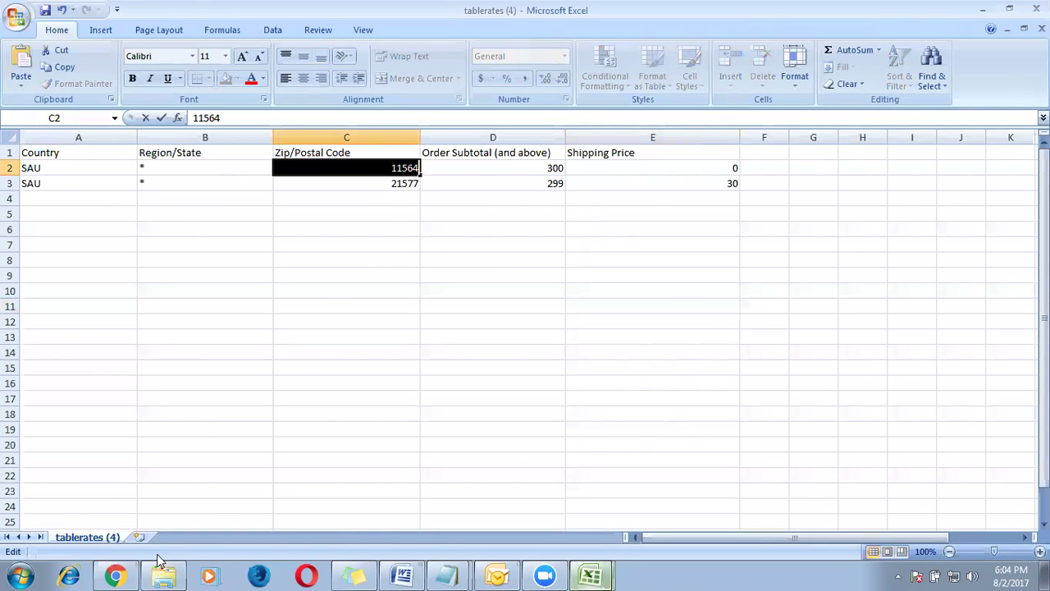
left_click(115, 575)
scroll(524, 328, "down", 1)
scroll(525, 328, "down", 2)
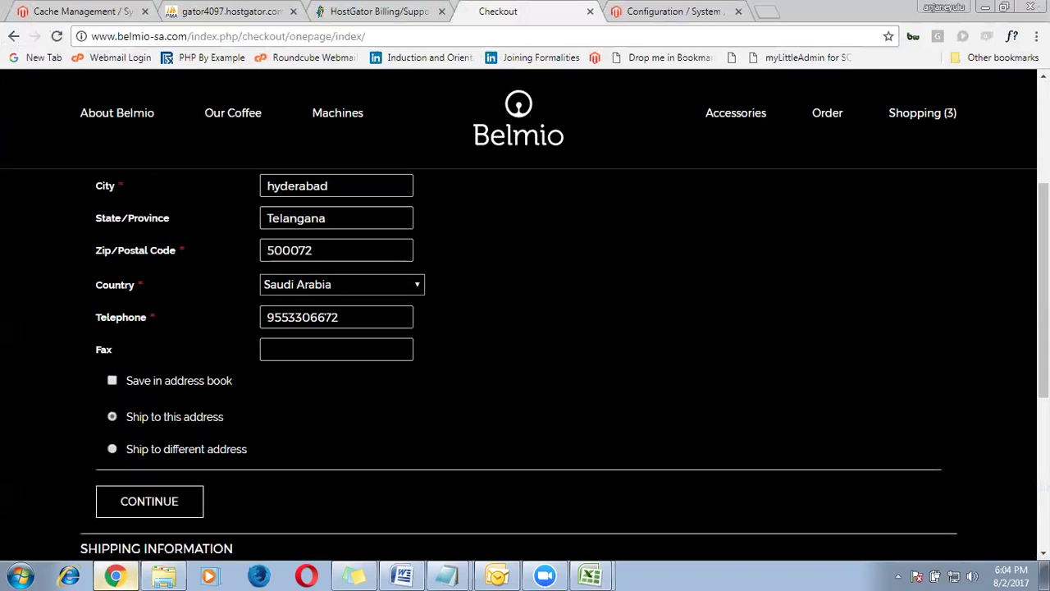
double_click(289, 251)
key("ctrl+v")
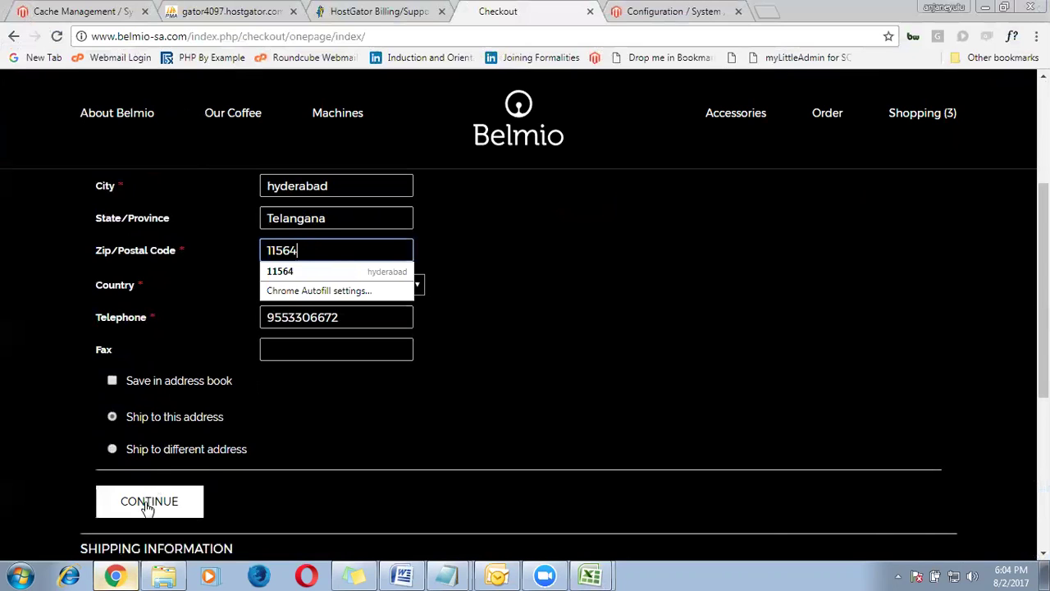
left_click(148, 507)
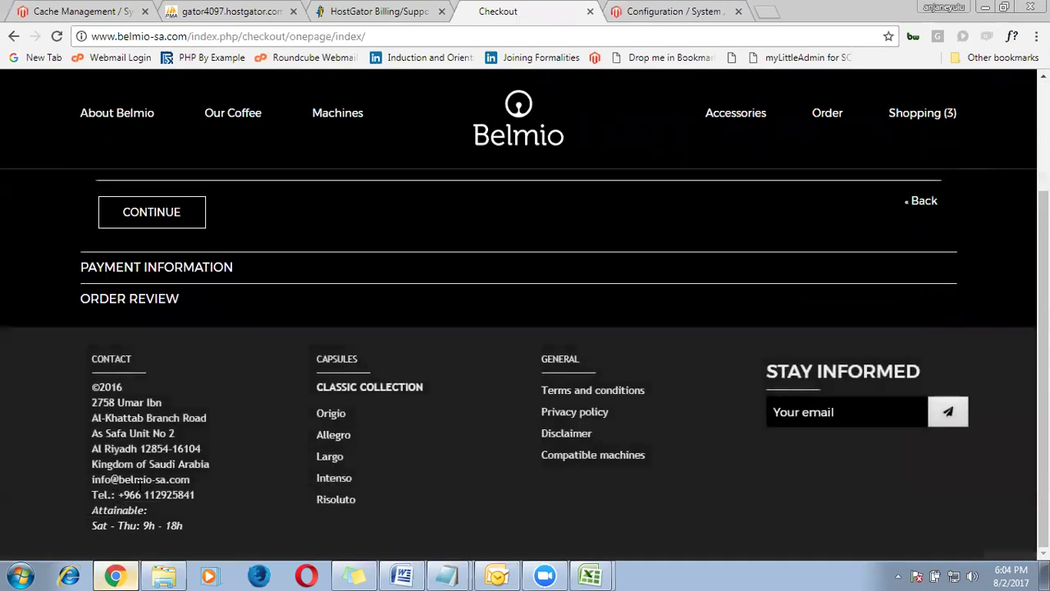
- Recheck the Shipping Method charges, reopen Billing Information, then open the My Account dashboard
scroll(295, 401, "up", 2)
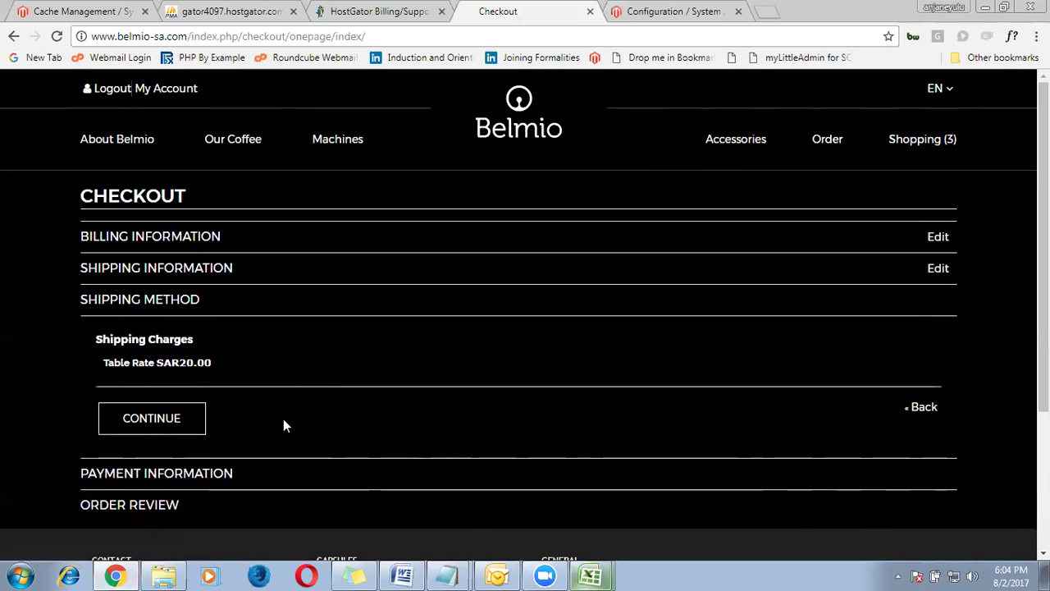
left_click(170, 421)
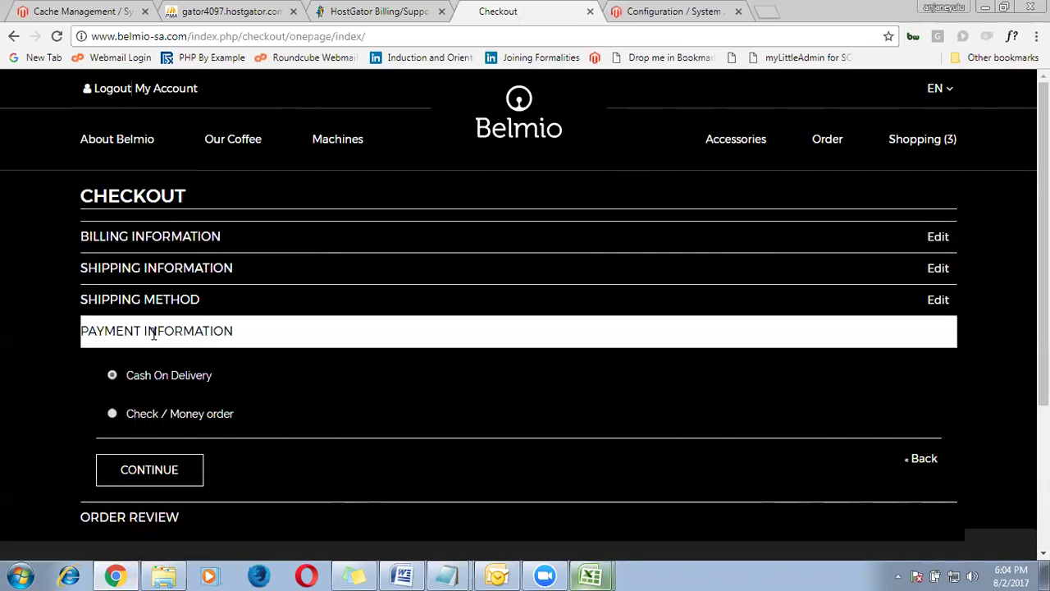
left_click(172, 298)
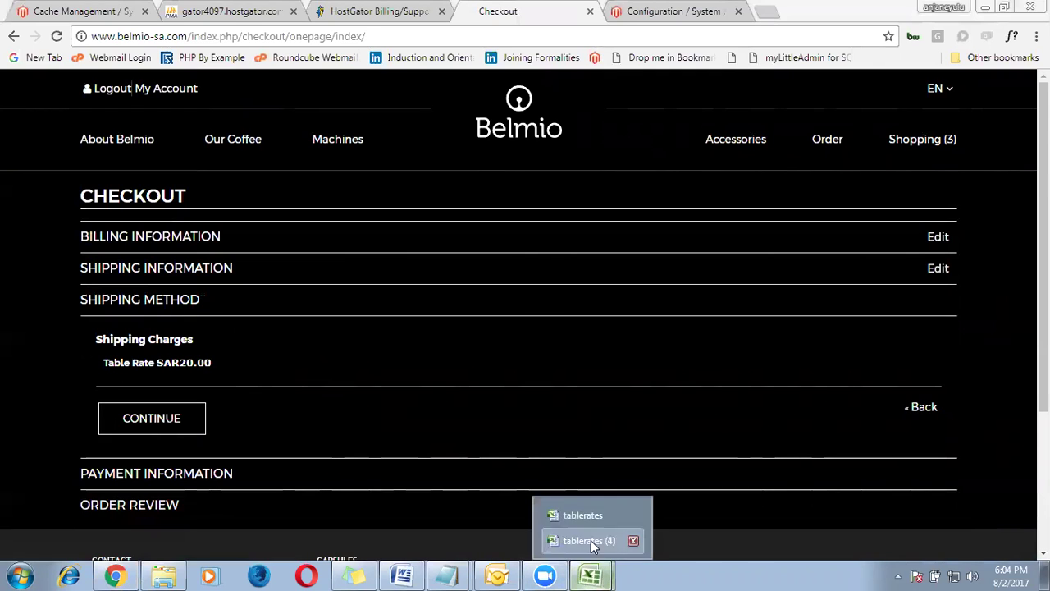
left_click(590, 576)
left_click(307, 291)
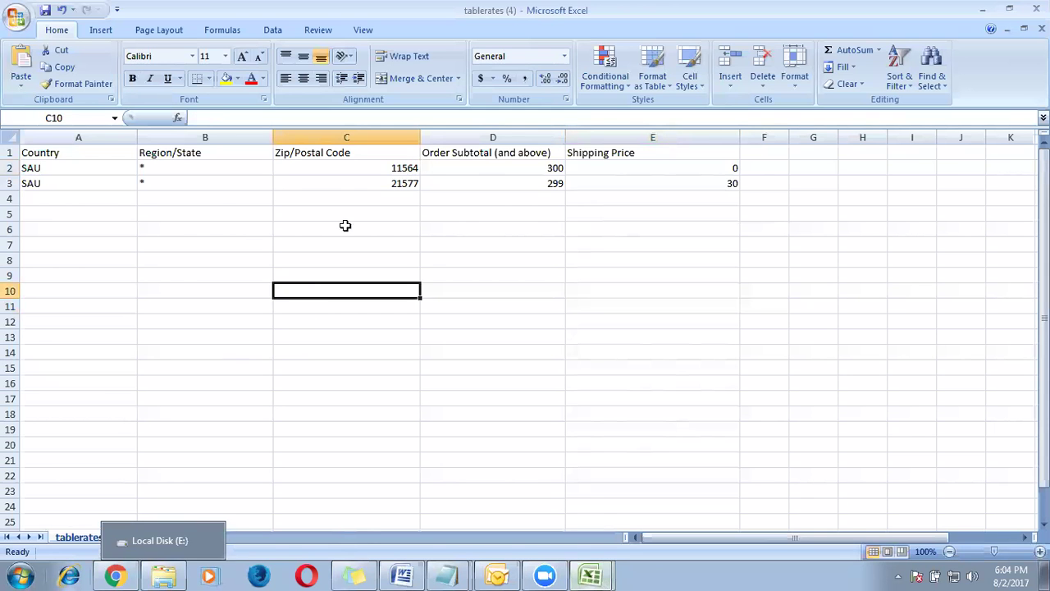
left_click(116, 575)
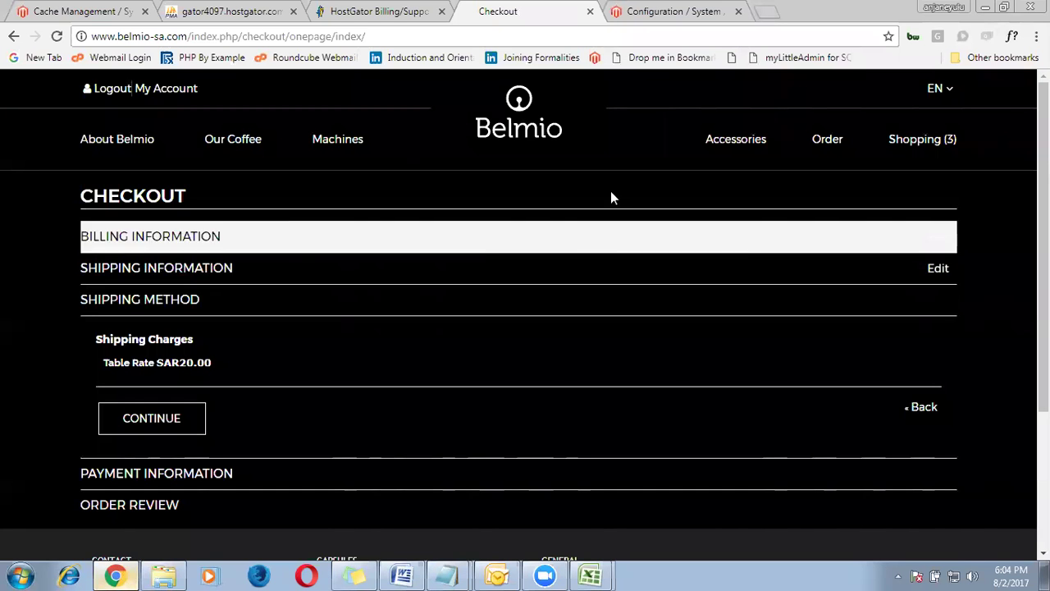
left_click(187, 236)
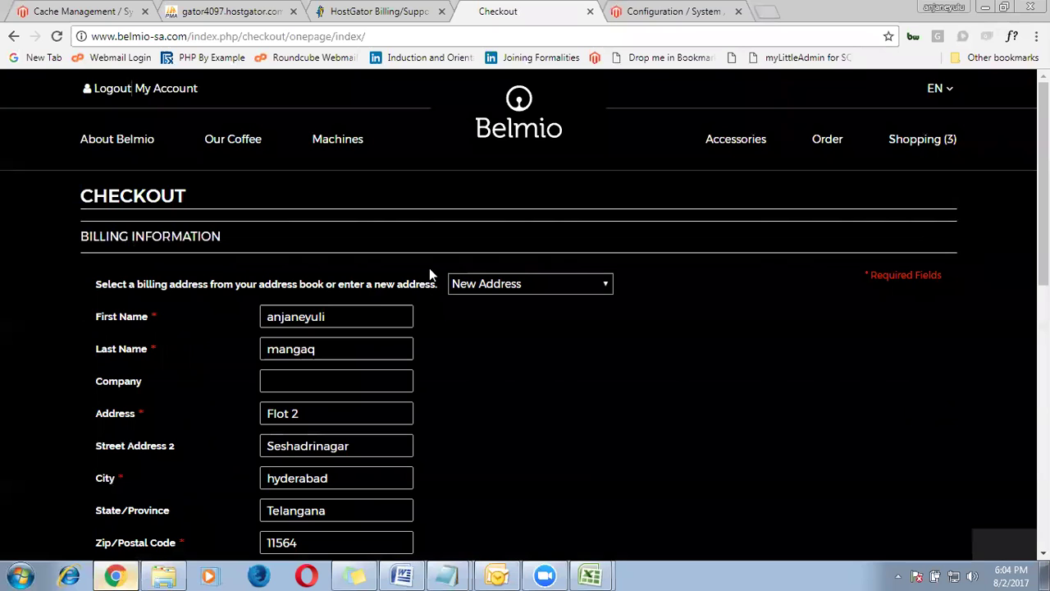
left_click(164, 91)
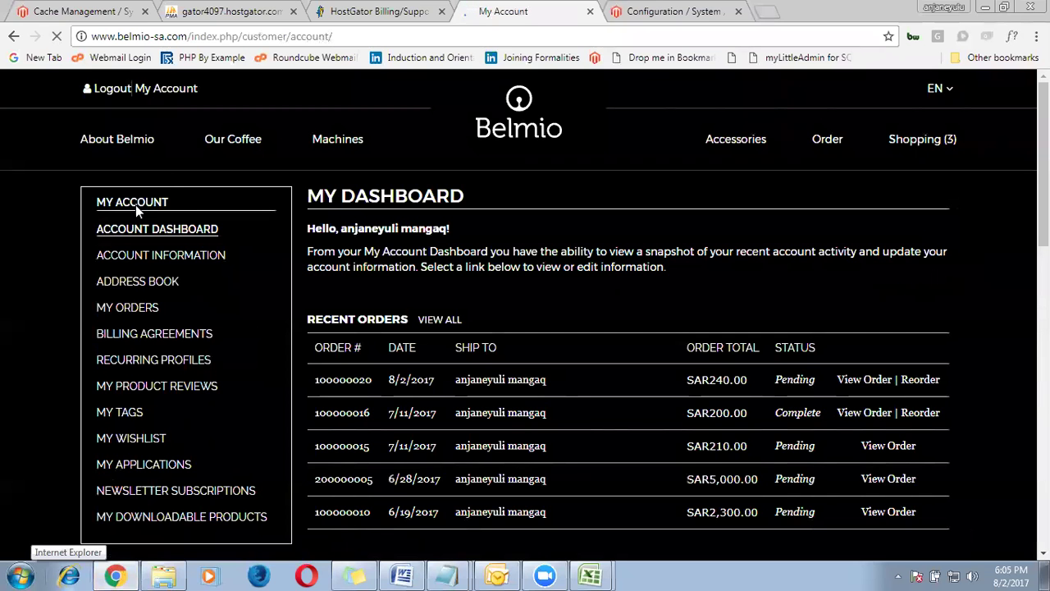
- Open the cart and view totals: SAR20.00 Table Rate shipping, SAR1,568.00 grand total
scroll(144, 260, "down", 3)
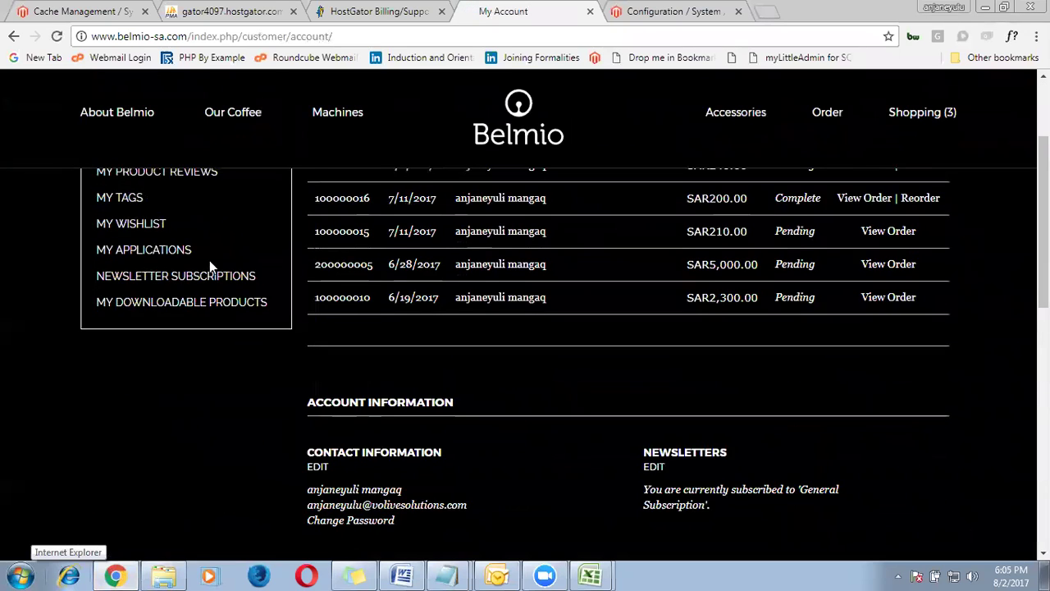
scroll(209, 260, "up", 3)
mouse_move(927, 140)
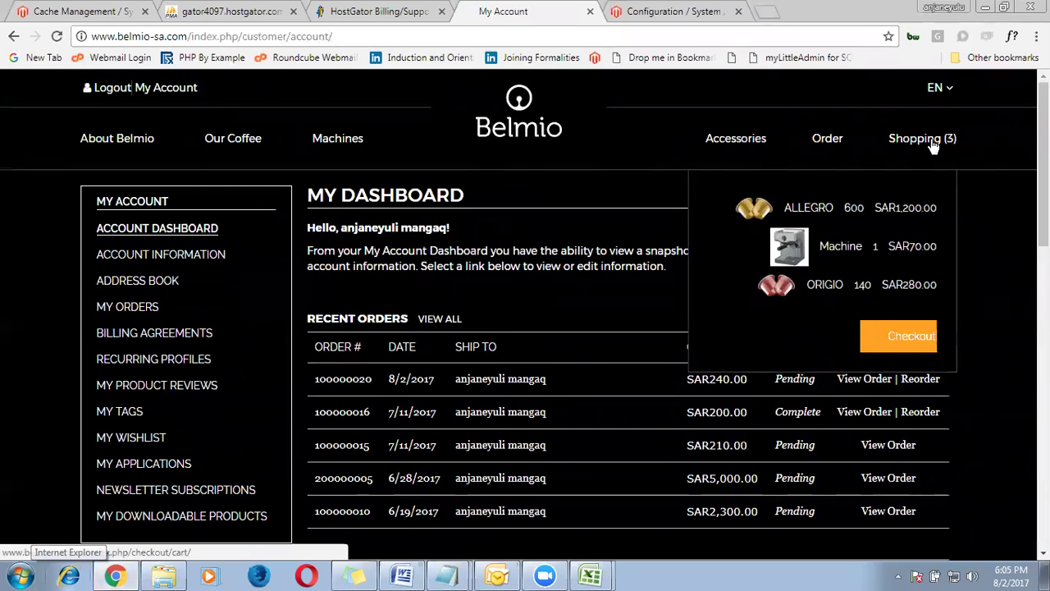
left_click(930, 138)
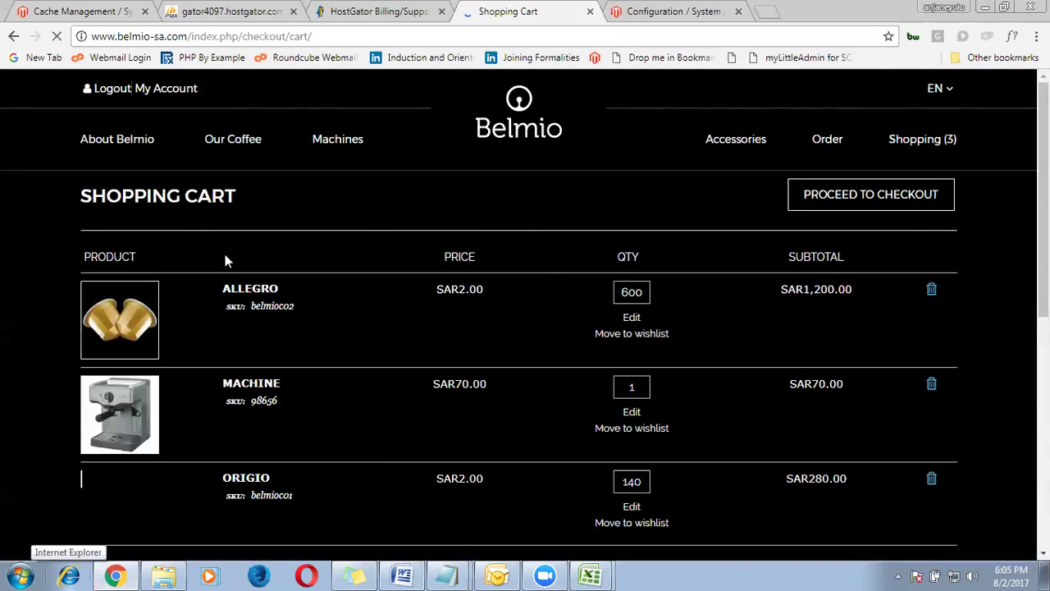
scroll(223, 252, "down", 3)
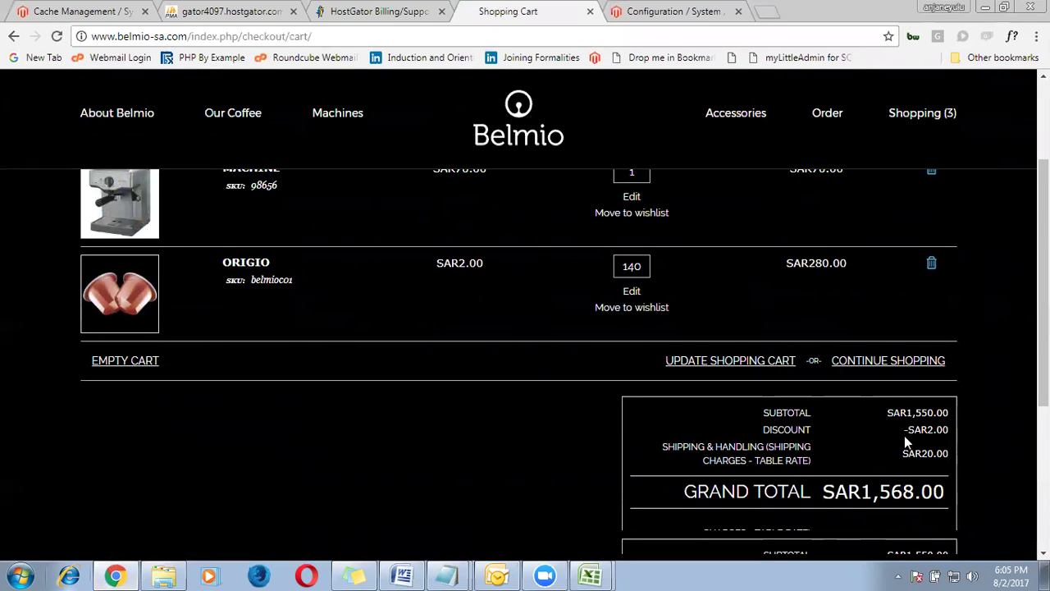
scroll(904, 435, "down", 1)
left_click_drag(859, 414, 914, 415)
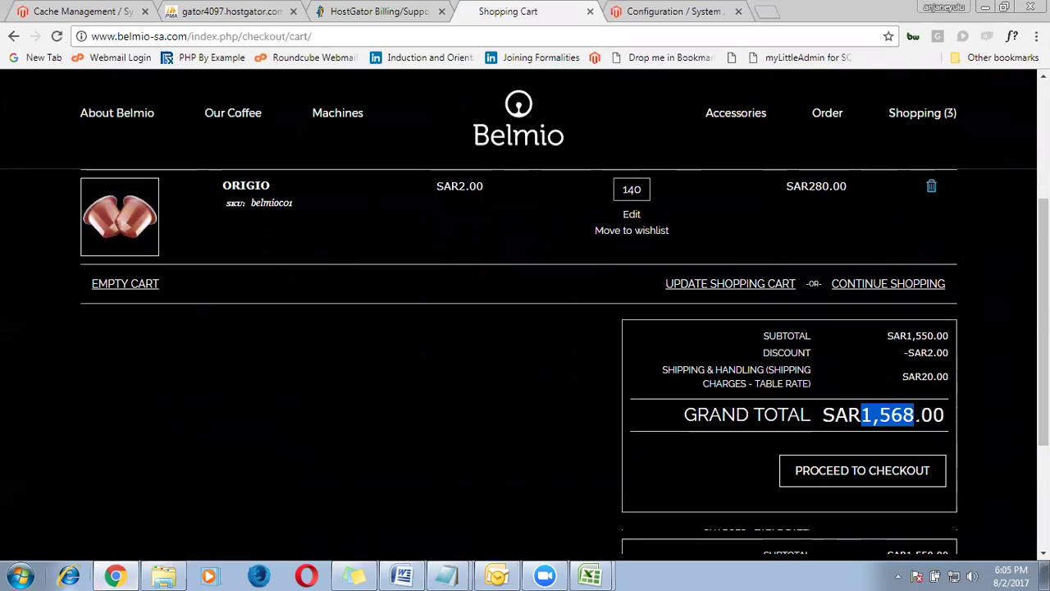
- Back on checkout, pick the first saved billing address, then switch to New Address
scroll(325, 312, "down", 2)
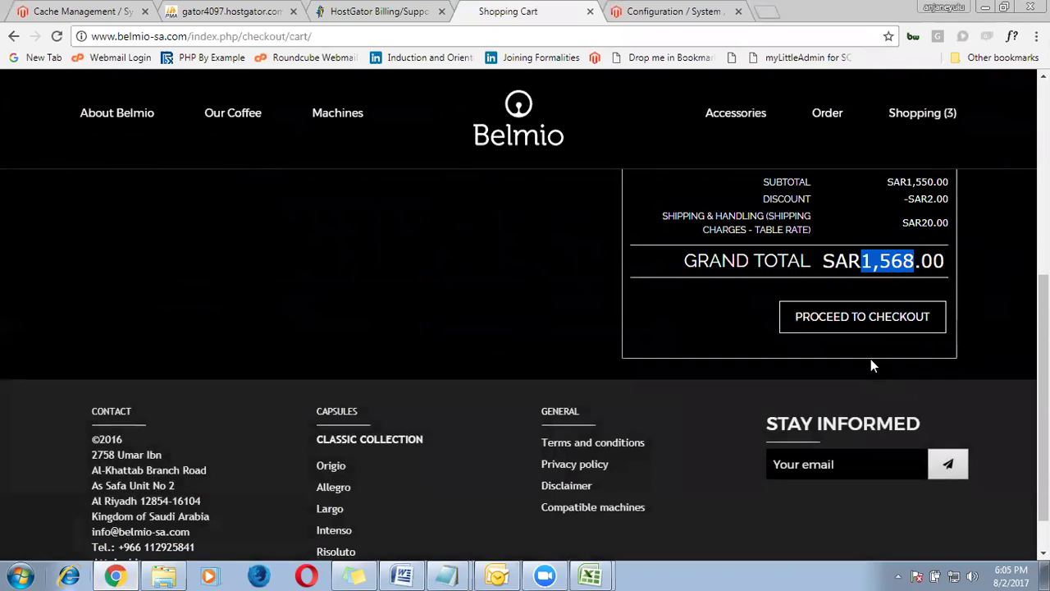
left_click(706, 10)
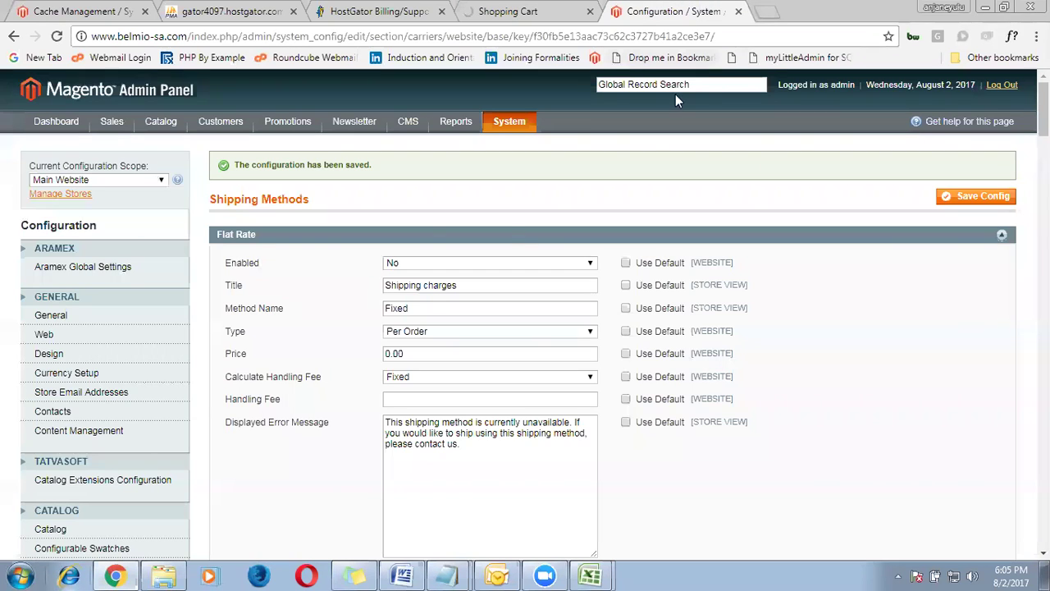
mouse_move(423, 123)
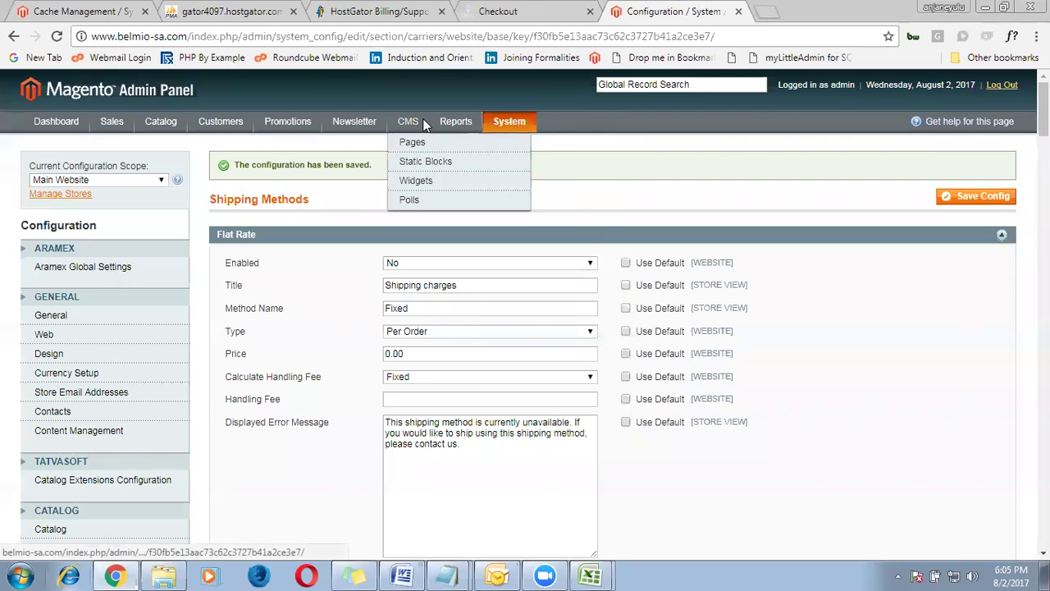
mouse_move(386, 125)
key("ctrl+shift+Tab")
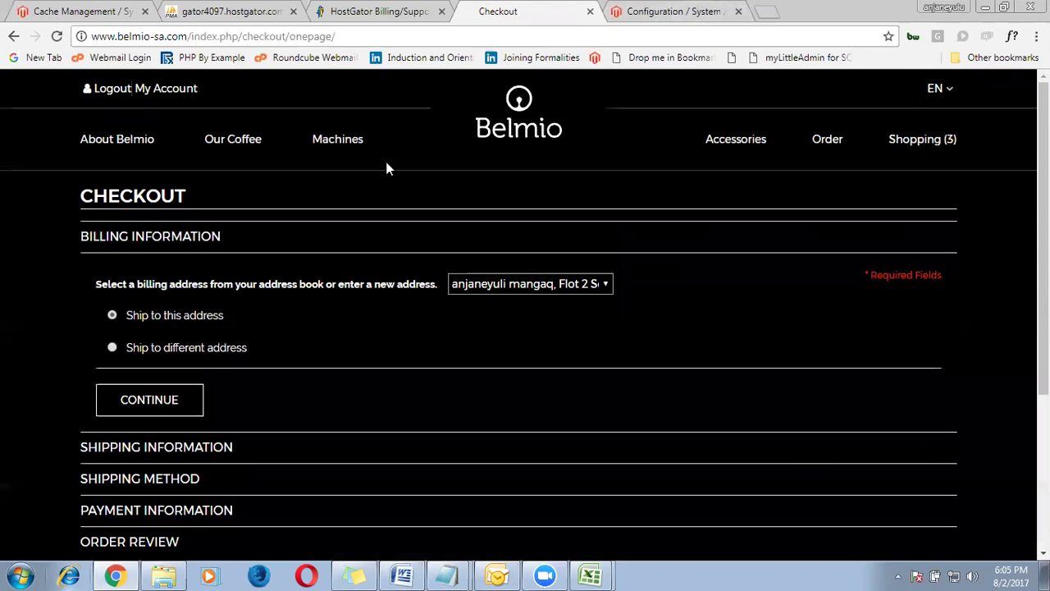
left_click(538, 284)
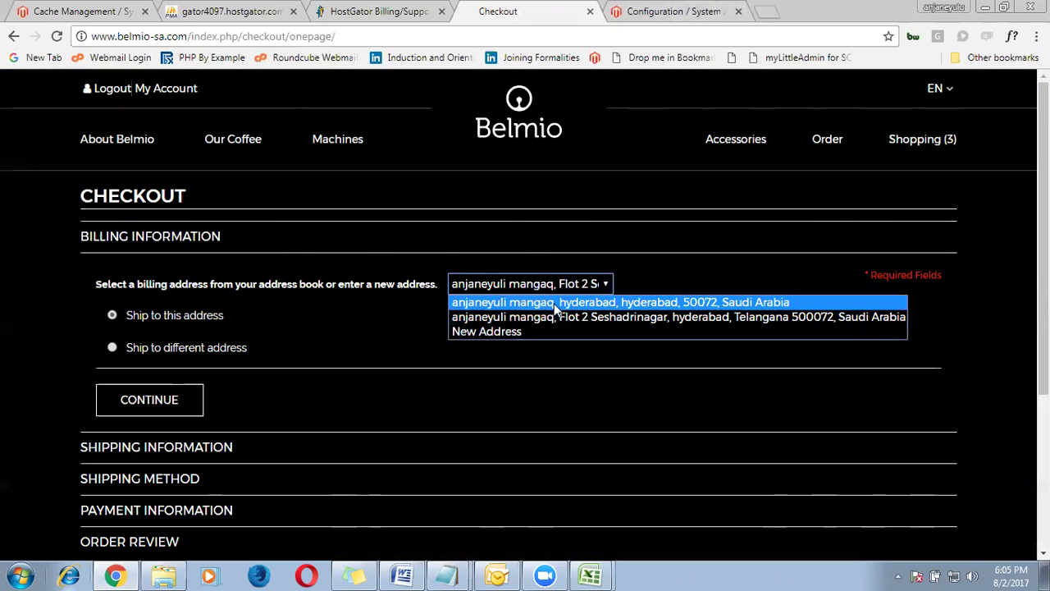
left_click(553, 302)
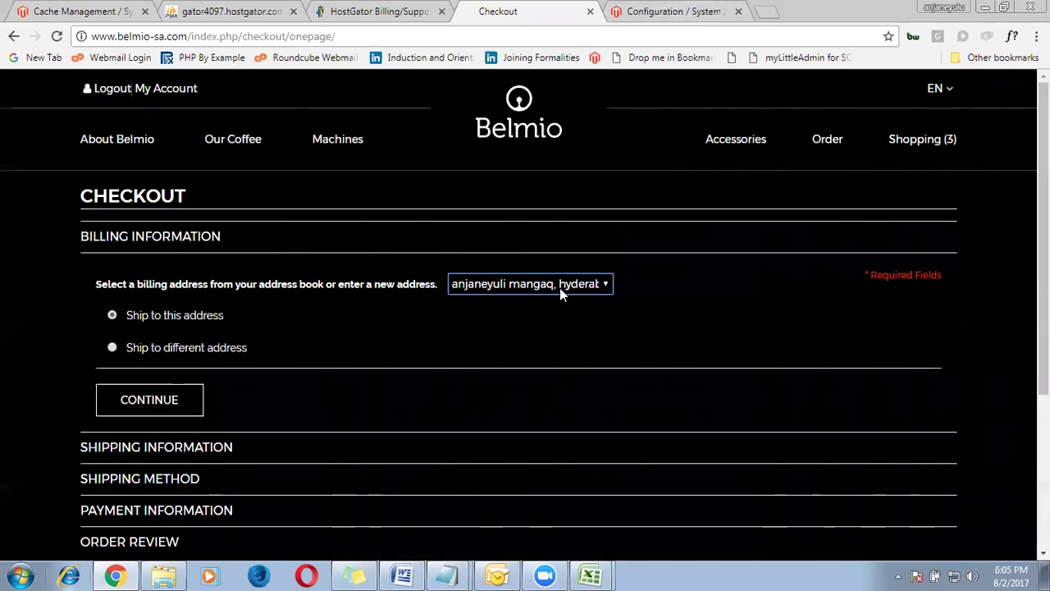
left_click(559, 288)
- Replace the billing zip with 11564, continue to see Table Rate SAR20.00, and return to admin
scroll(328, 361, "down", 1)
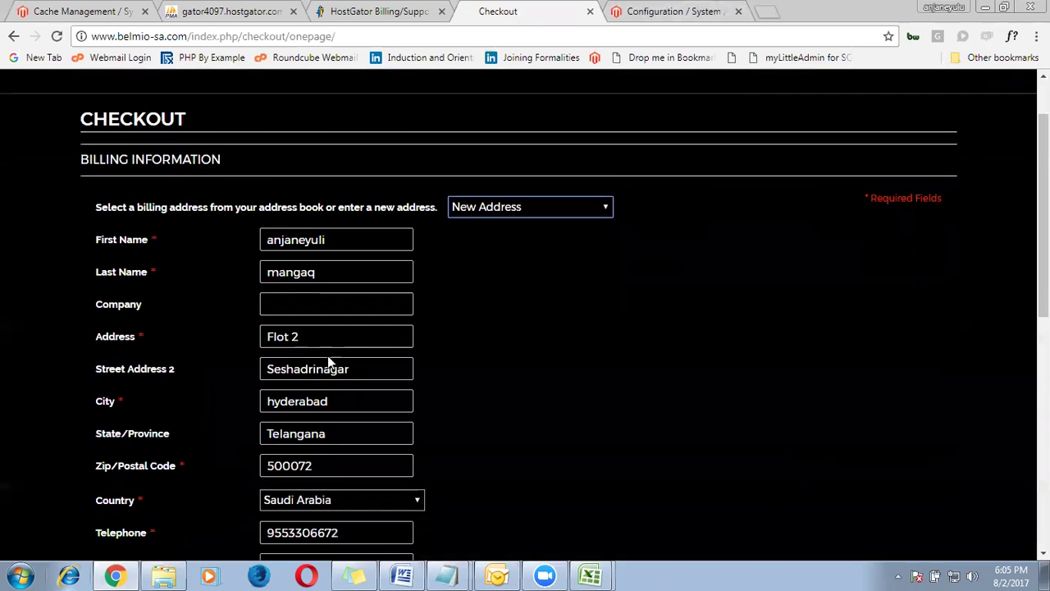
double_click(327, 461)
type("11564")
scroll(498, 329, "down", 5)
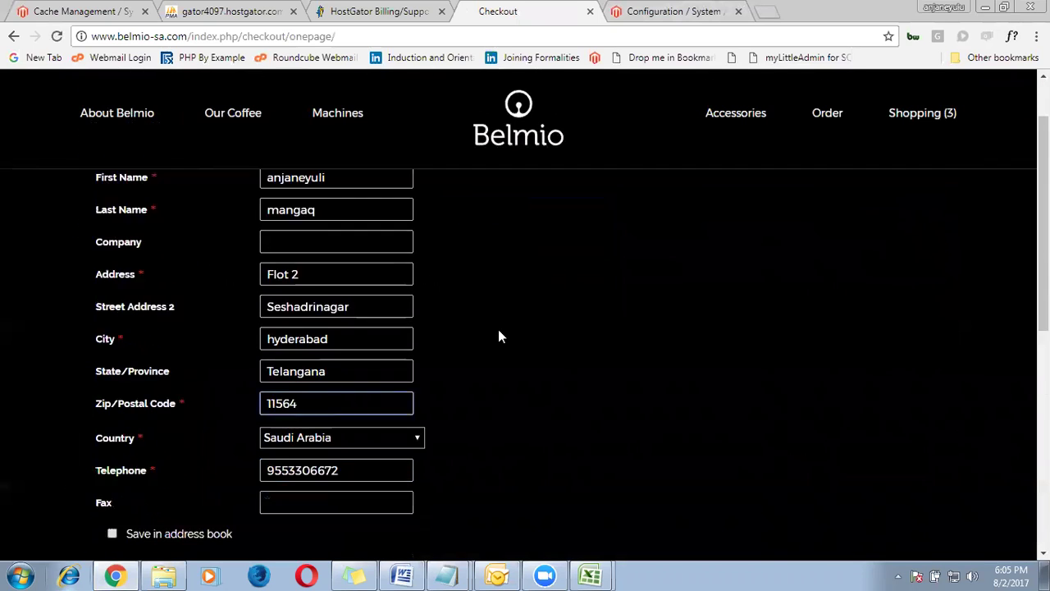
left_click(165, 344)
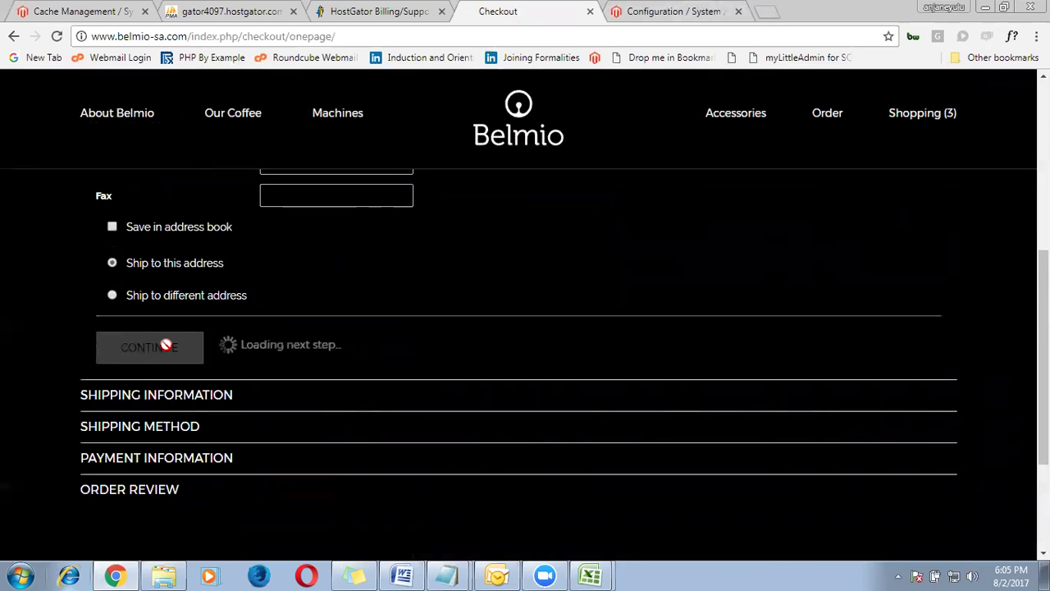
scroll(504, 329, "up", 3)
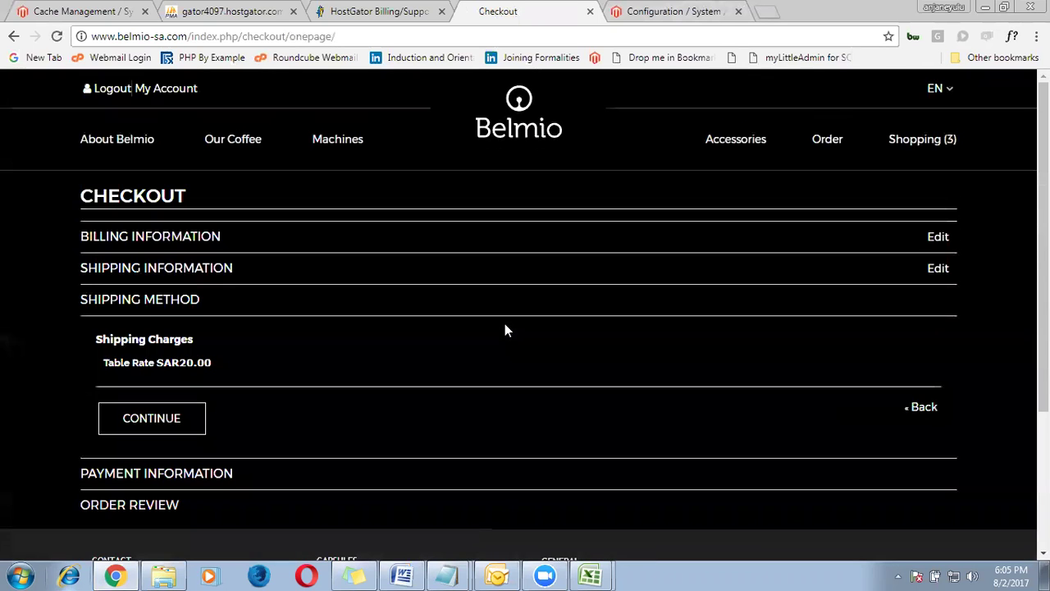
left_click(656, 12)
- Flush Magento cache storage in Cache Management, then bring the tablerates (4) sheet forward
mouse_move(413, 127)
mouse_move(326, 128)
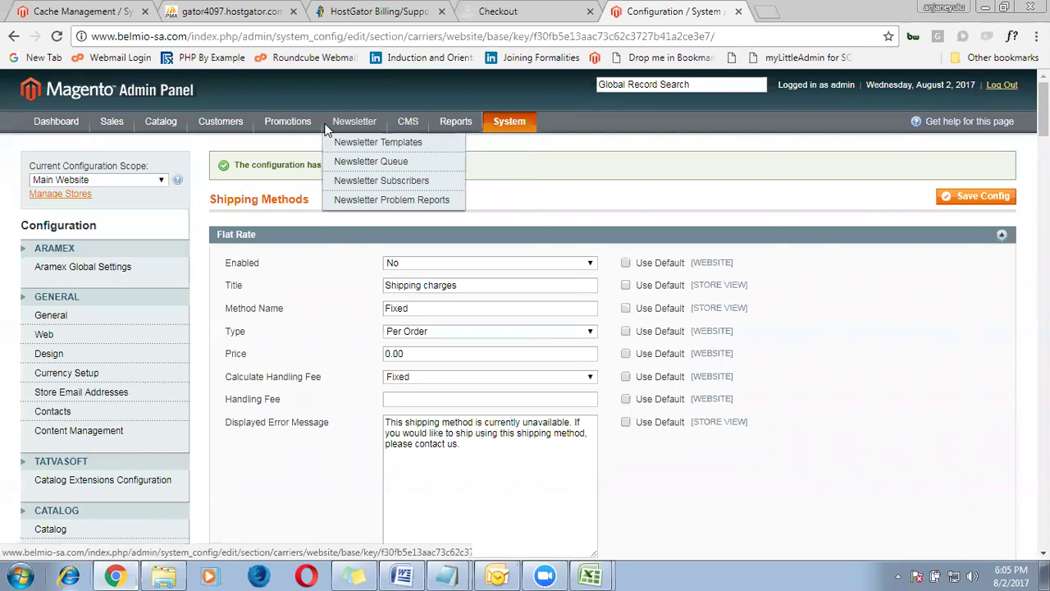
mouse_move(509, 123)
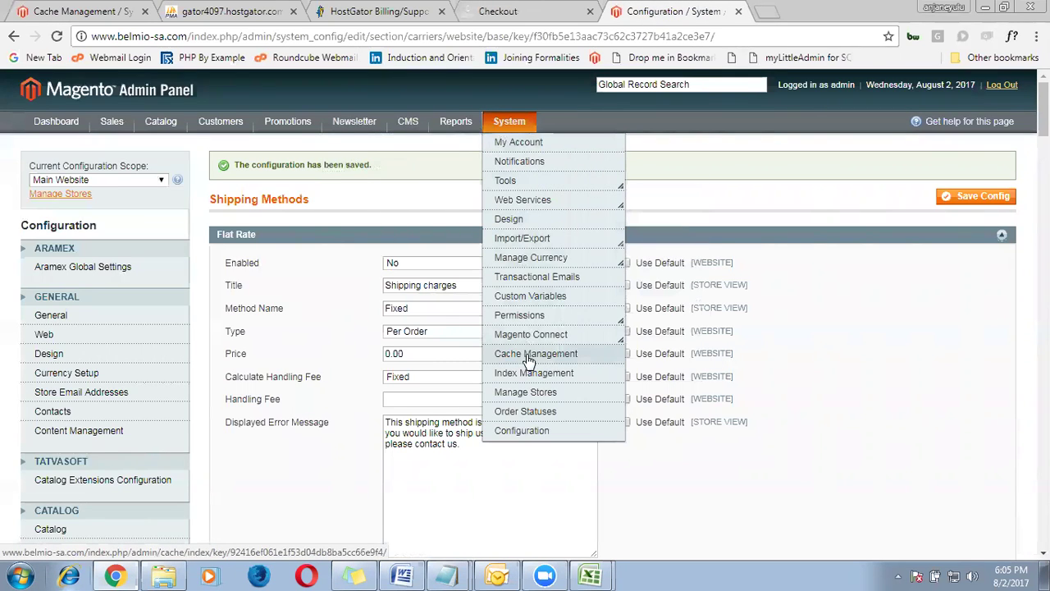
left_click(530, 354)
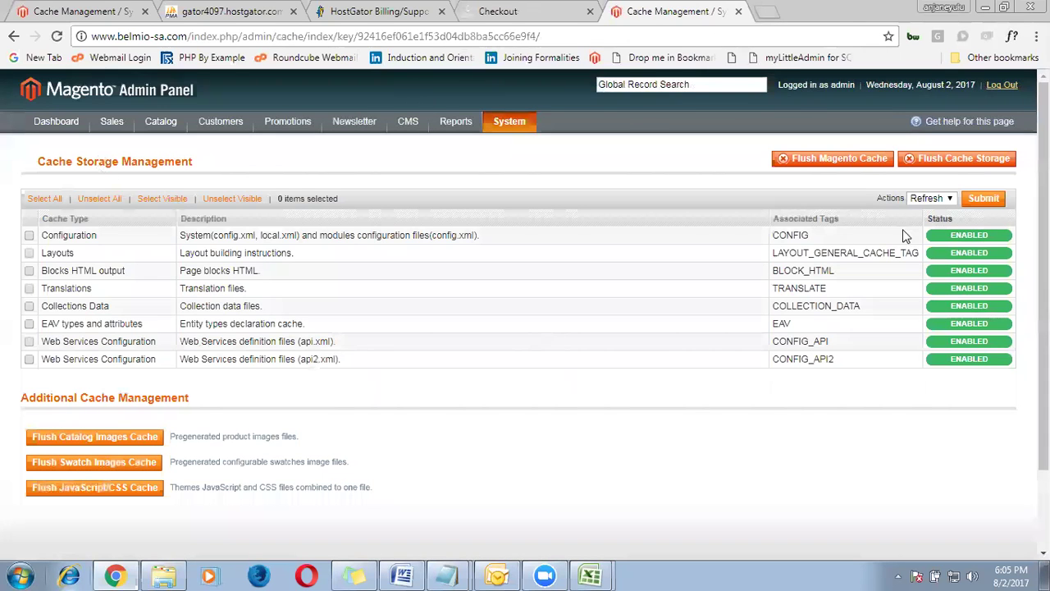
left_click(855, 159)
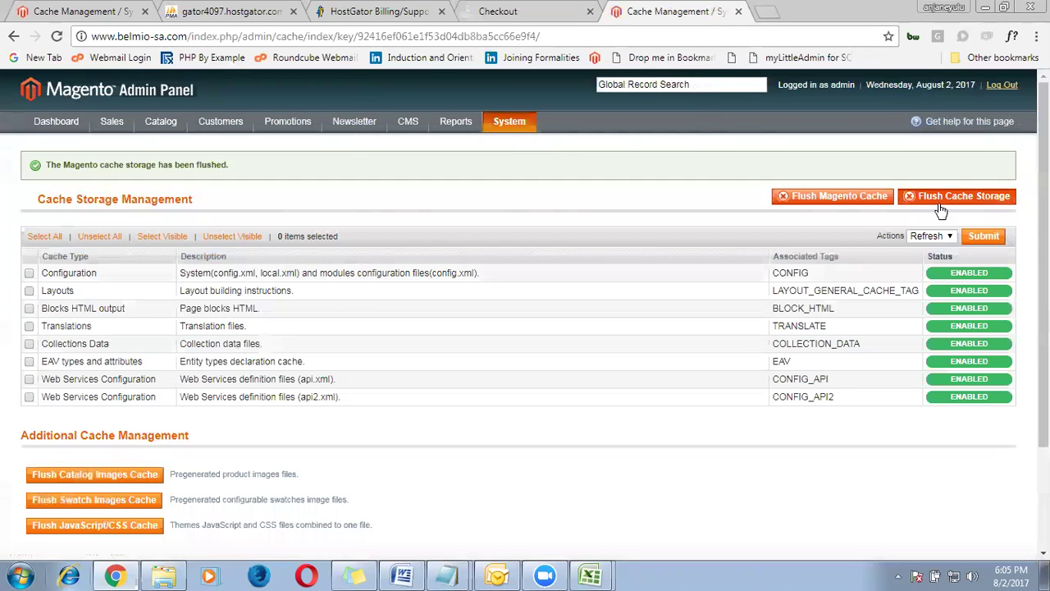
left_click(941, 197)
left_click(593, 138)
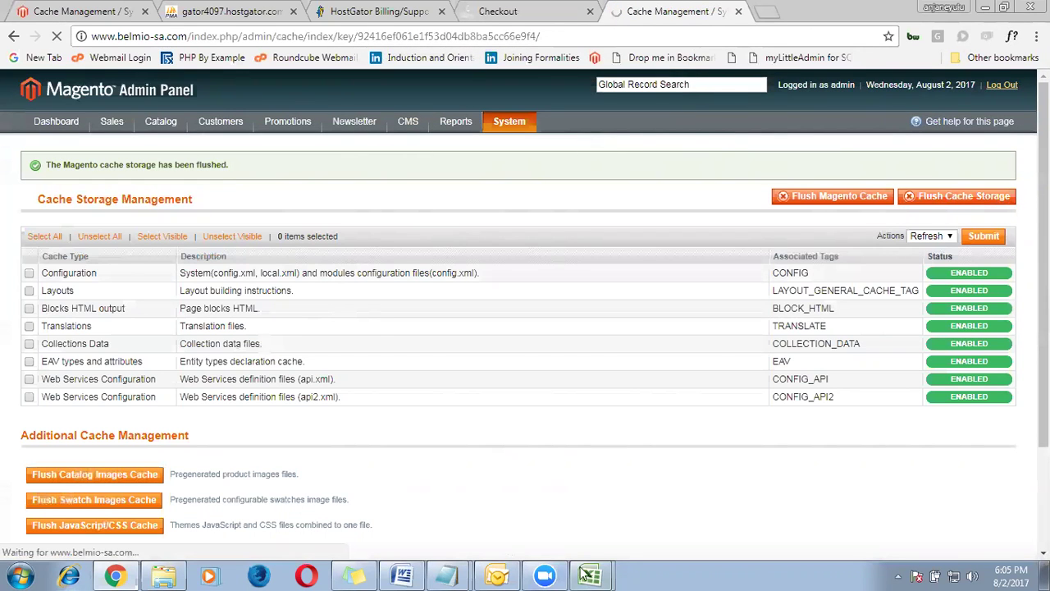
mouse_move(589, 574)
left_click(589, 541)
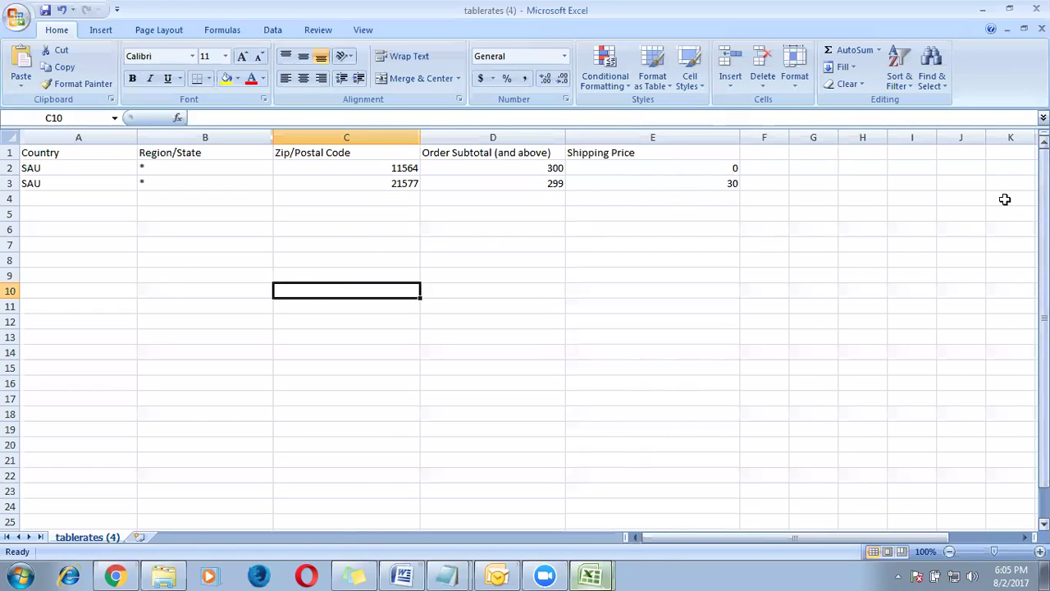
- Close both tablerates workbooks without saving and open tablerates from the Desktop
left_click(1036, 9)
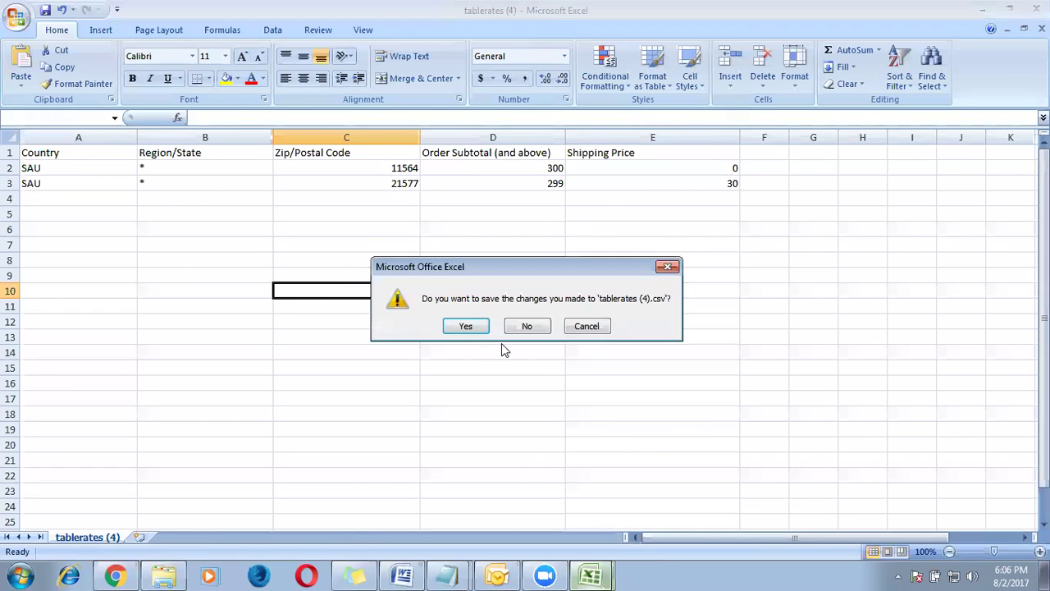
left_click(523, 326)
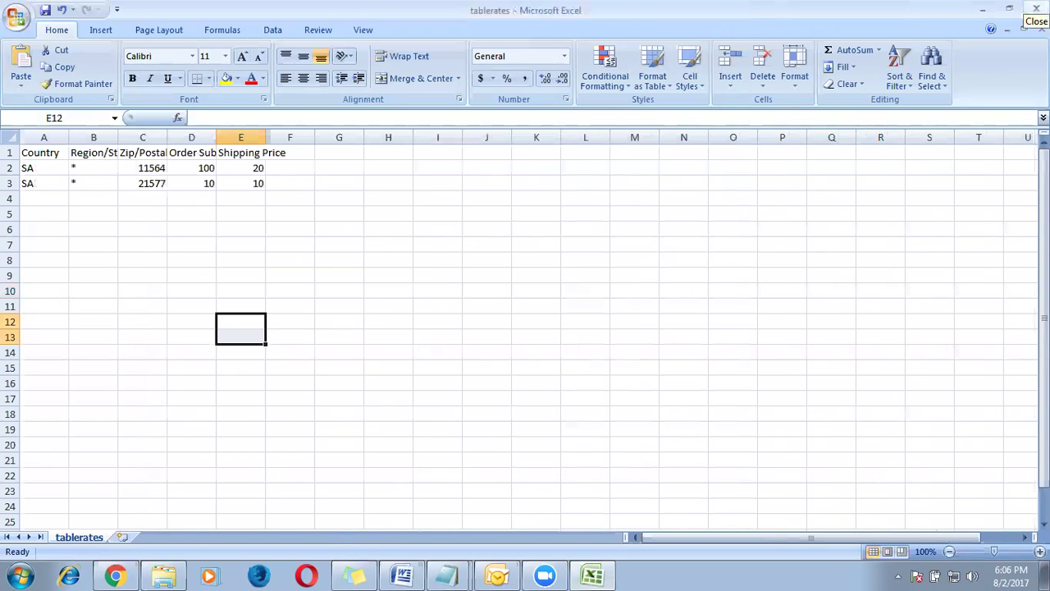
left_click(1035, 8)
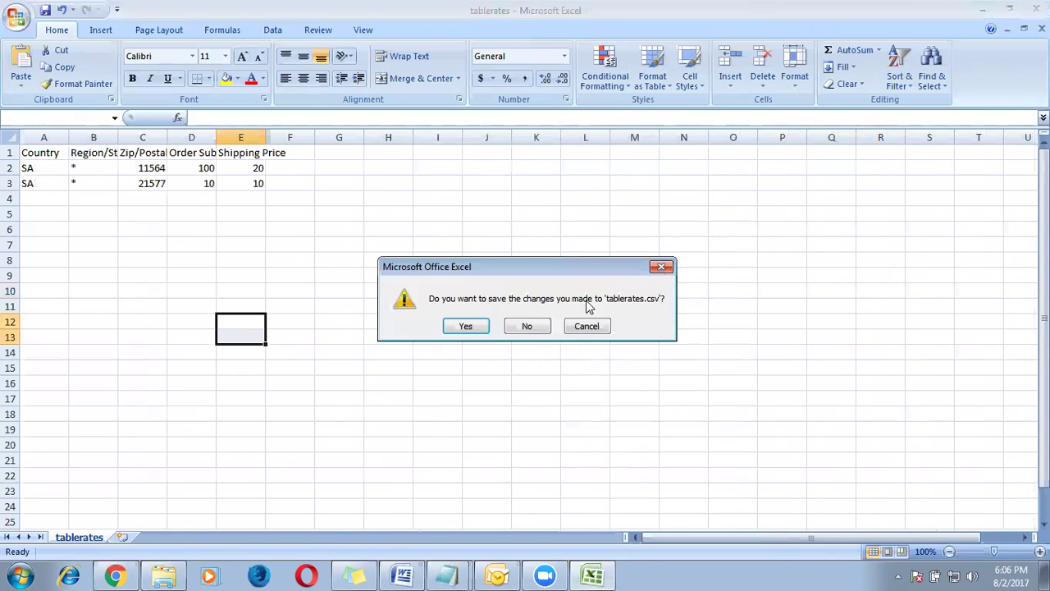
left_click(529, 326)
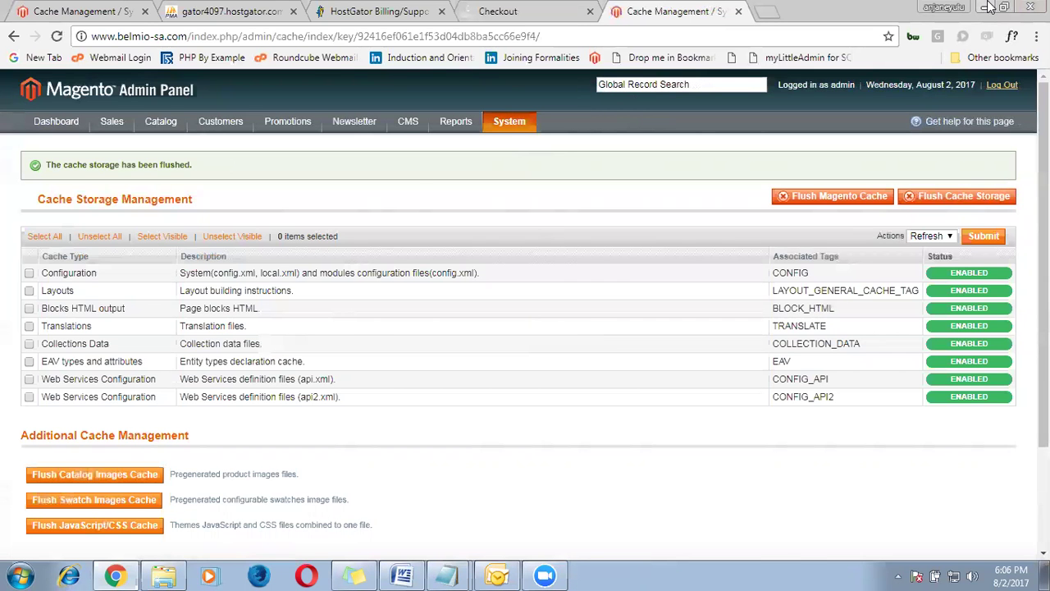
left_click(985, 7)
double_click(506, 48)
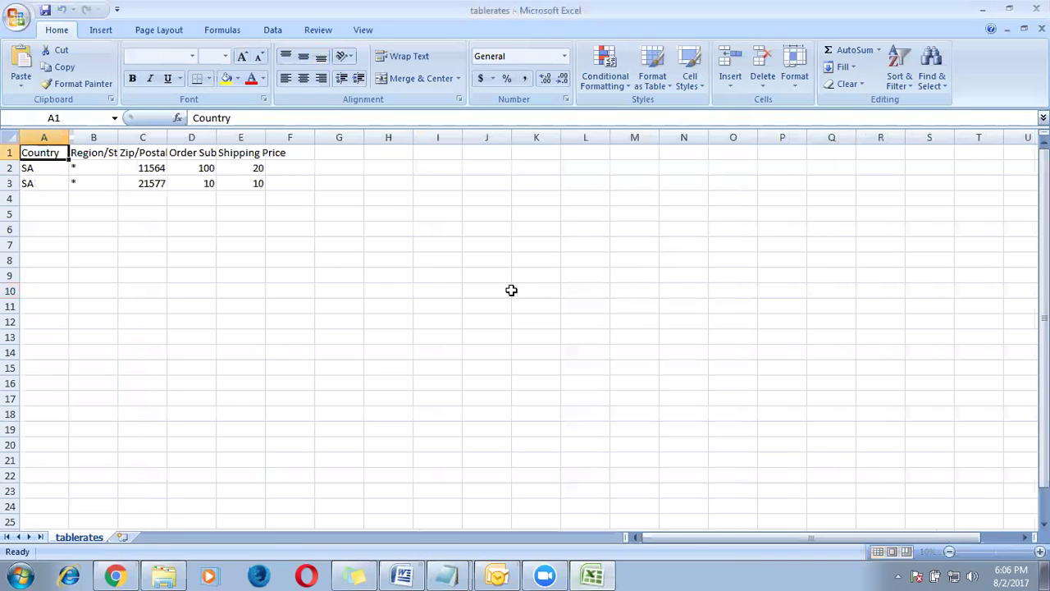
- Widen columns D and E and set row 2 to subtotal 300, shipping 0
left_click_drag(263, 140, 399, 140)
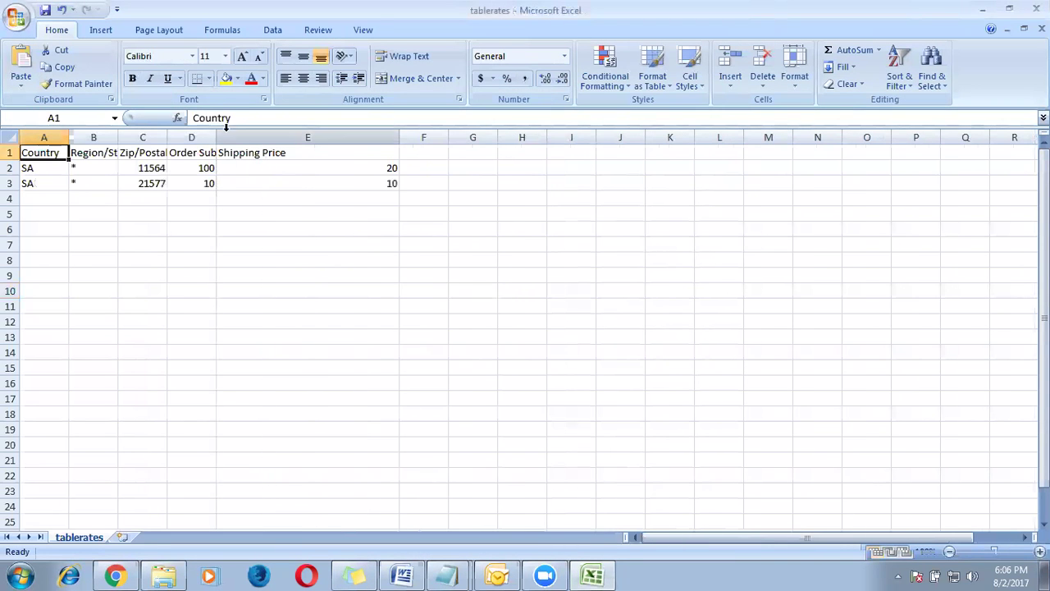
left_click_drag(216, 131, 345, 140)
left_click(316, 167)
double_click(329, 169)
type("3")
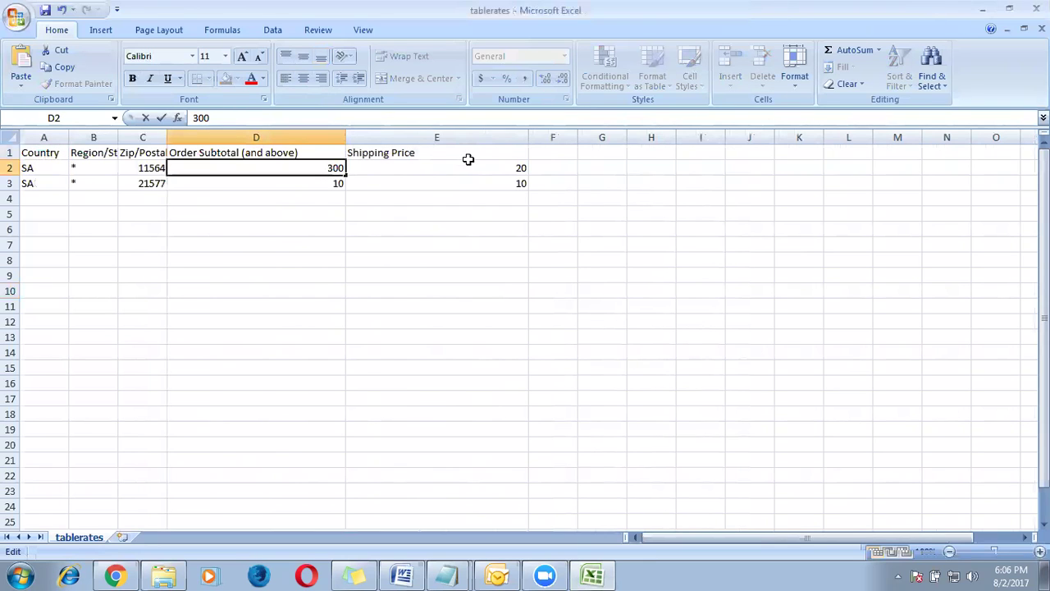
left_click(505, 168)
double_click(523, 168)
type("0")
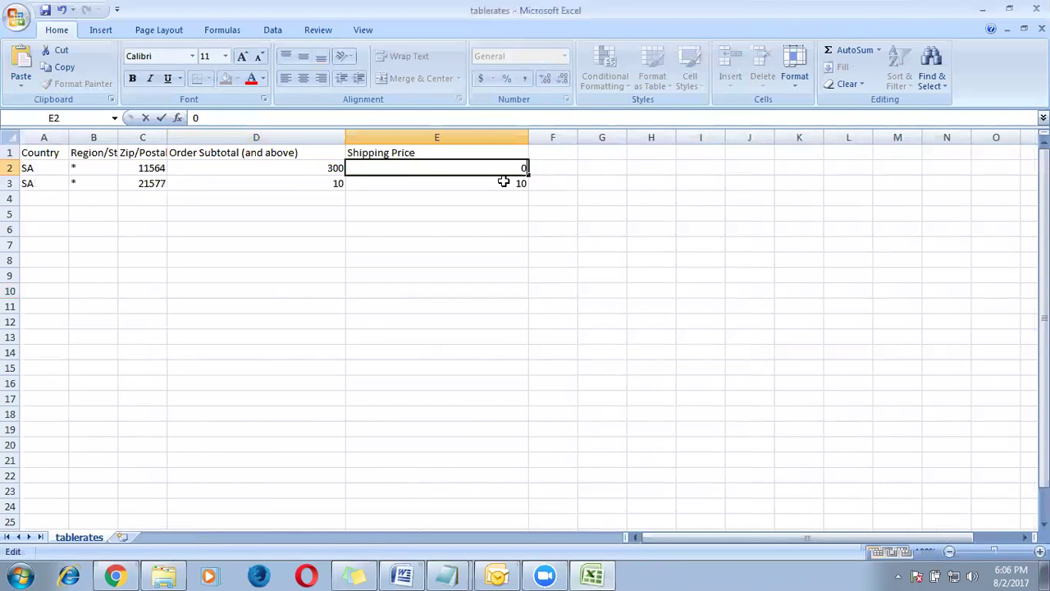
- Set row 3 to subtotal 299 and shipping price 30
left_click(322, 181)
double_click(329, 182)
double_click(329, 183)
type("299")
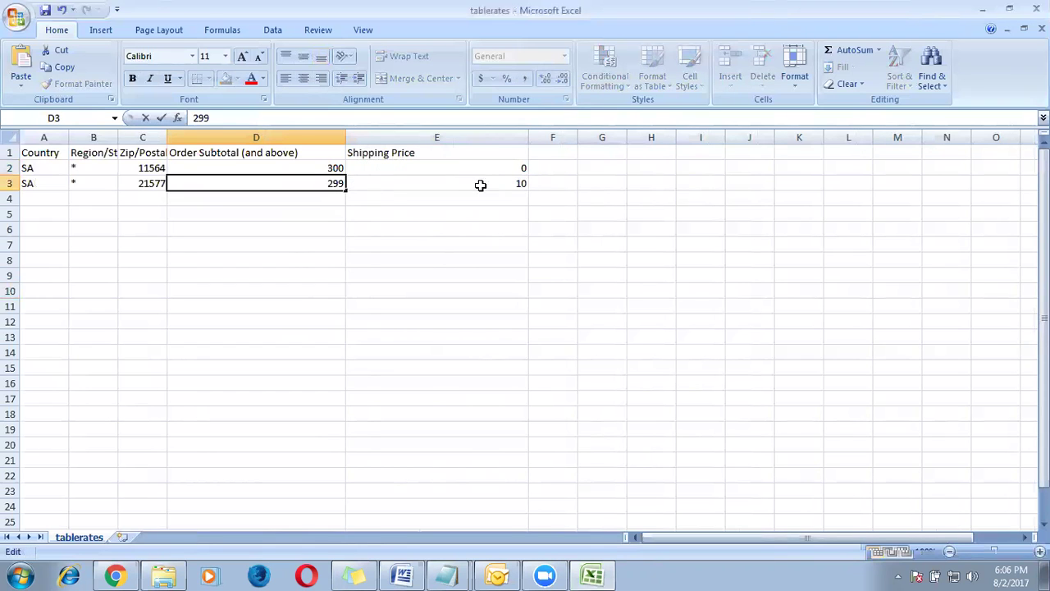
left_click(492, 184)
double_click(521, 184)
type("30")
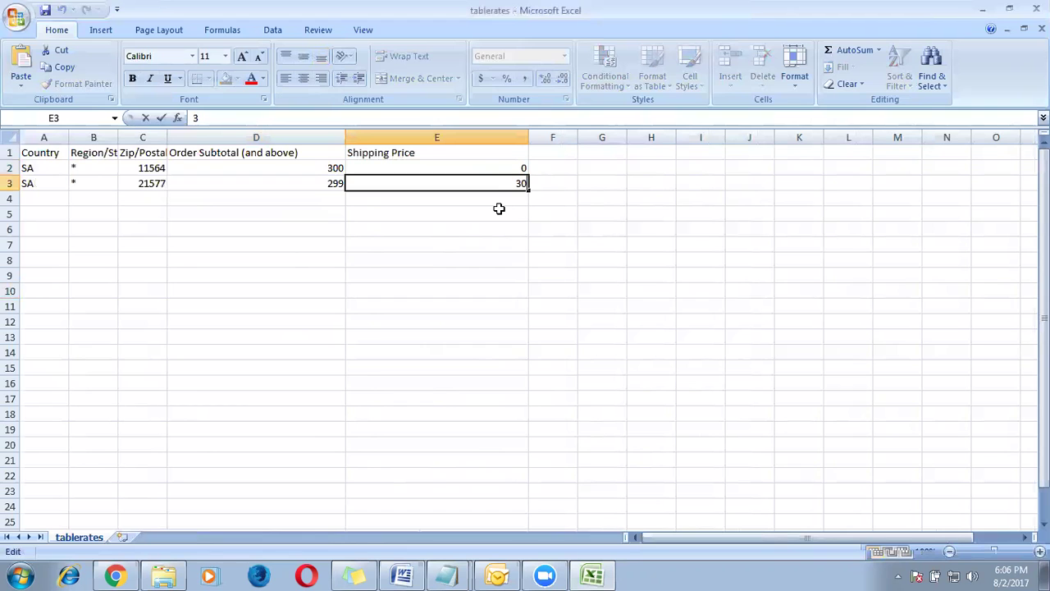
- Save the workbook in CSV format and close it, agreeing to save changes
key("ctrl+s")
left_click(465, 337)
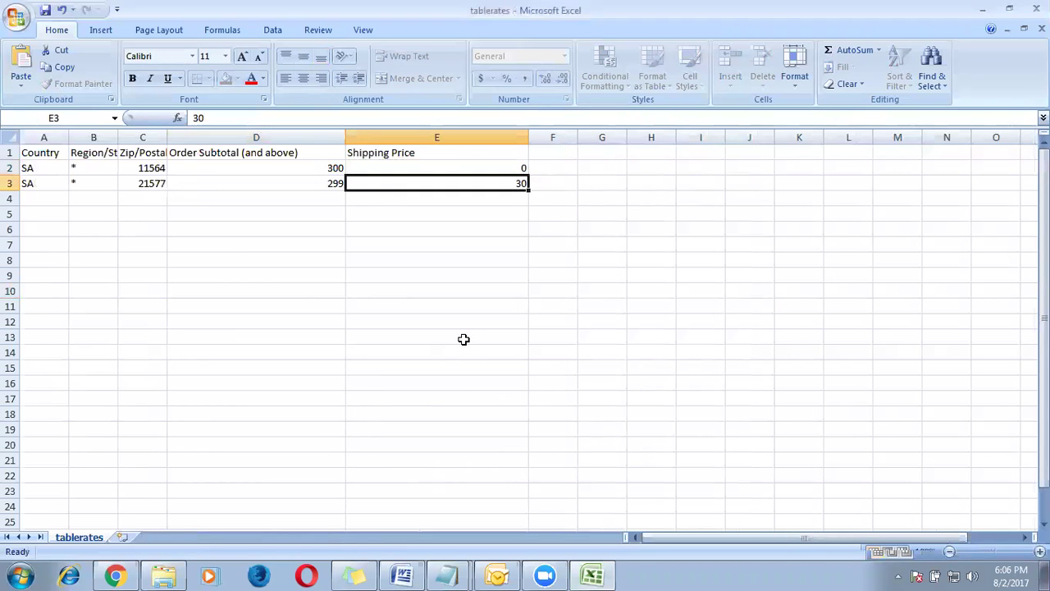
key("ctrl+s")
left_click(466, 338)
left_click(1040, 8)
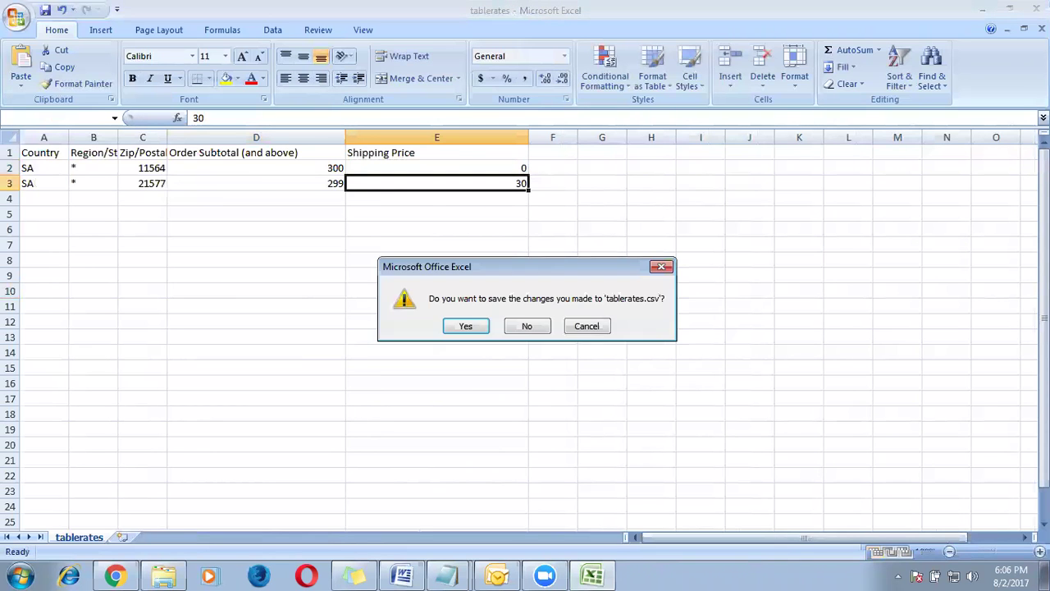
left_click(467, 326)
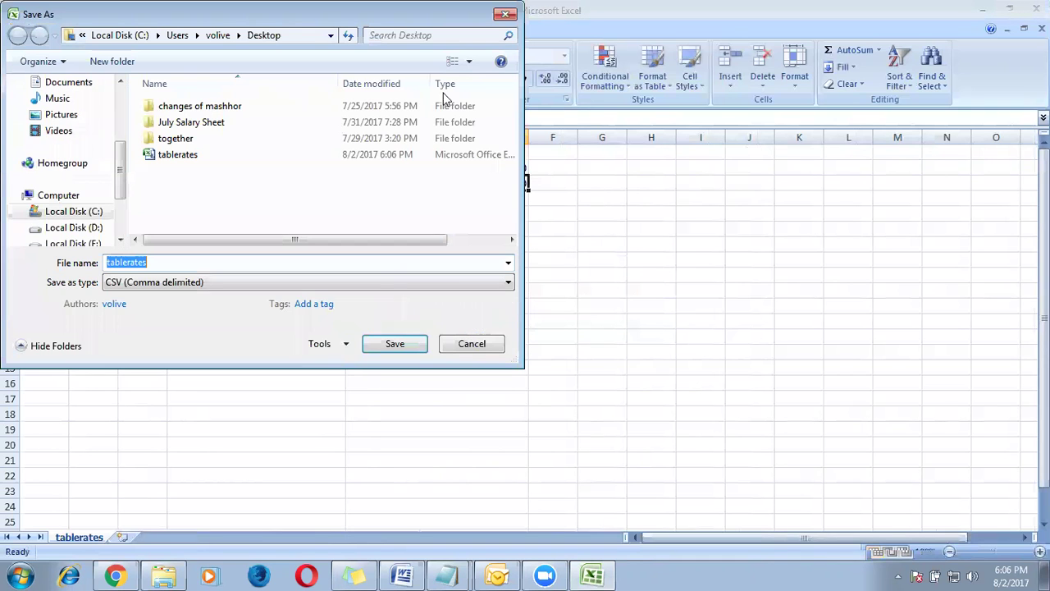
- Overwrite tablerates.csv on the Desktop in CSV format, reopen it, and return to Magento Admin
scroll(121, 149, "up", 5)
left_click(66, 138)
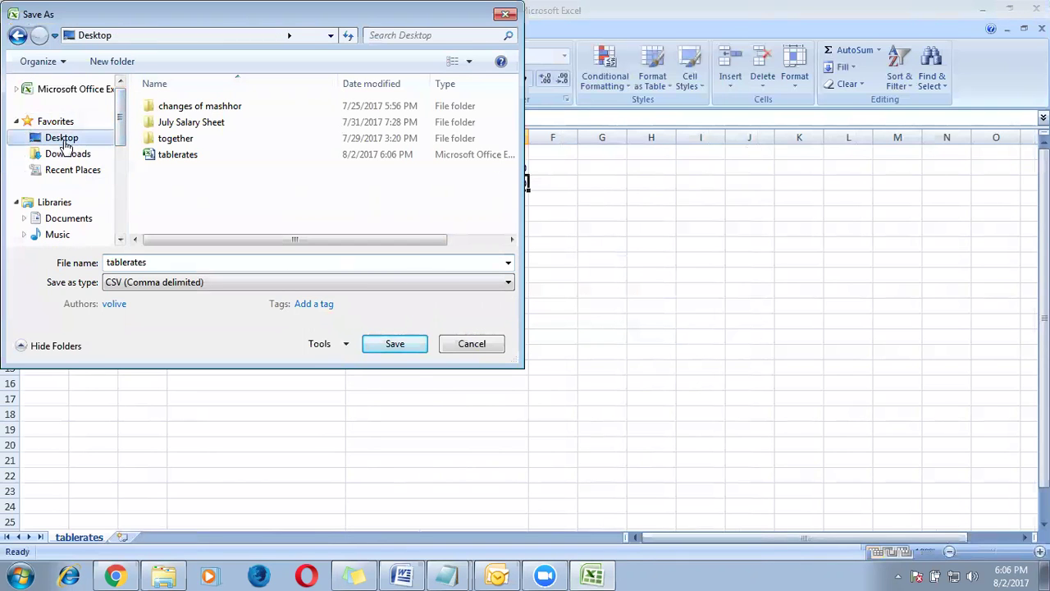
left_click(395, 343)
left_click(576, 292)
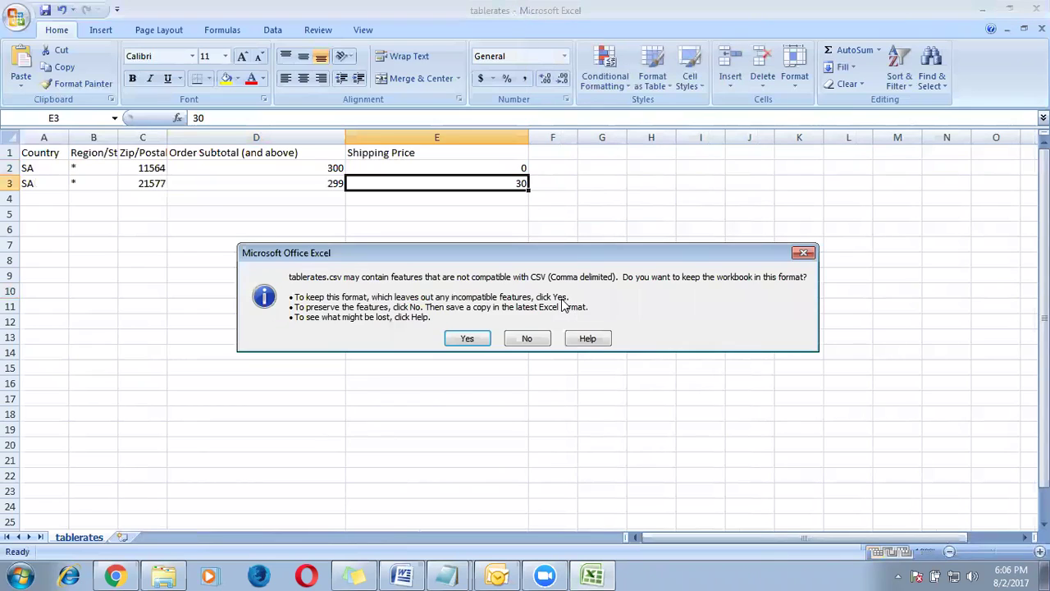
left_click(467, 338)
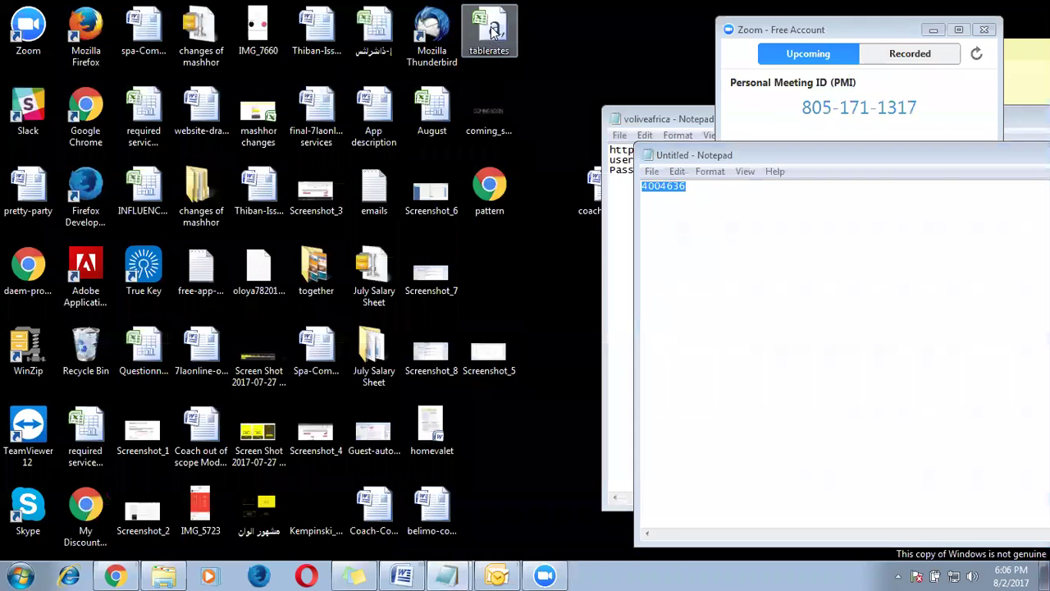
double_click(492, 32)
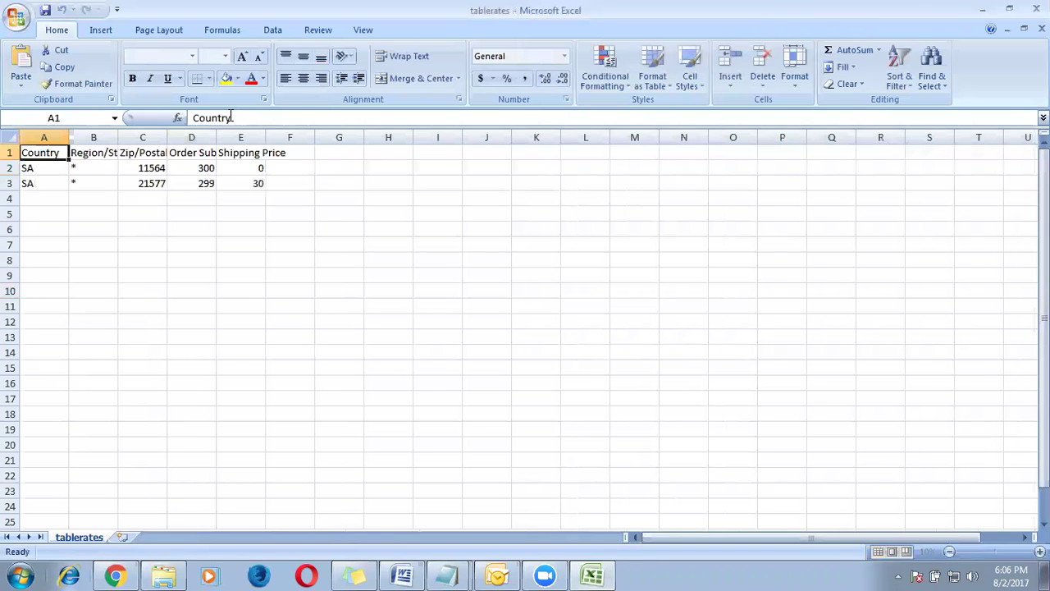
left_click(115, 575)
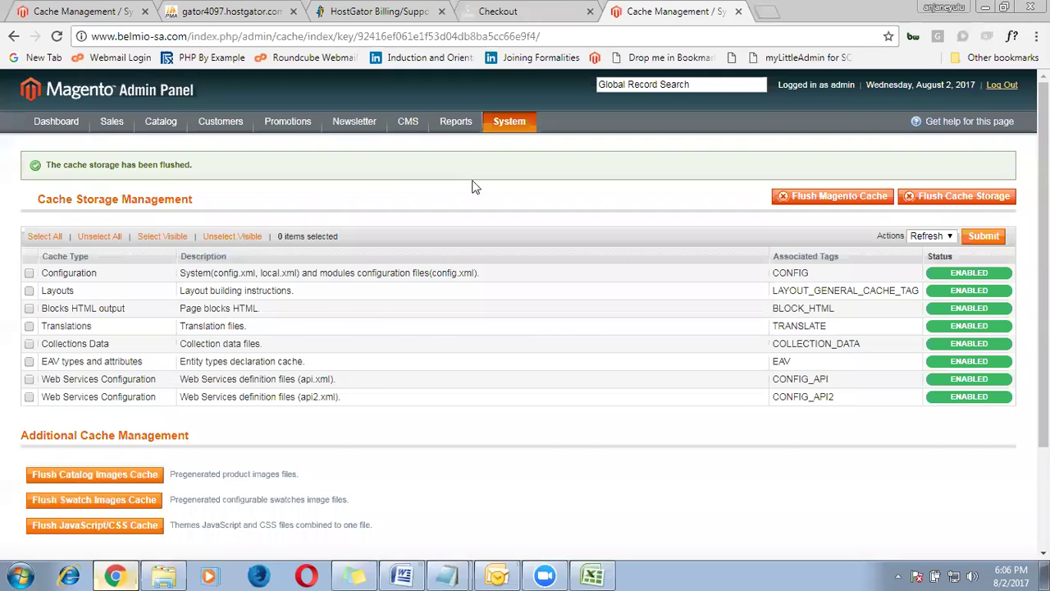
- Open the store configuration and switch the scope to Main Website
mouse_move(509, 121)
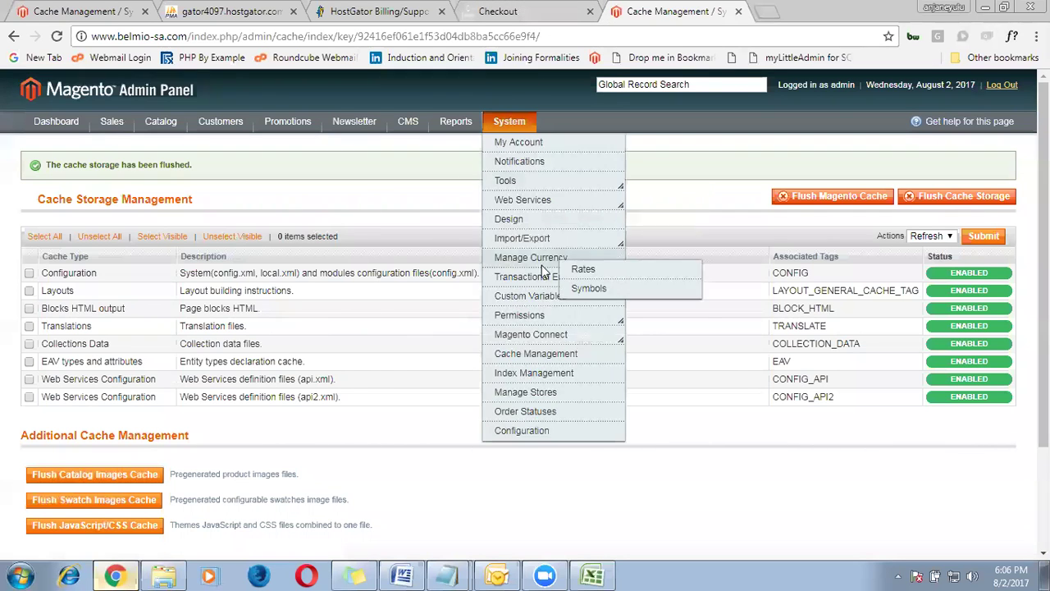
left_click(518, 435)
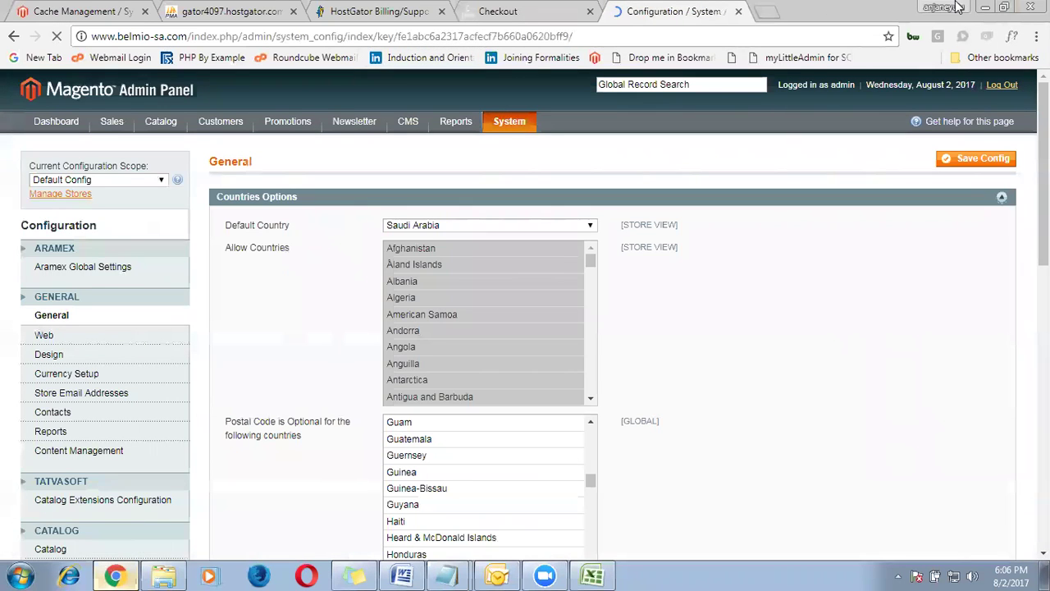
left_click(123, 180)
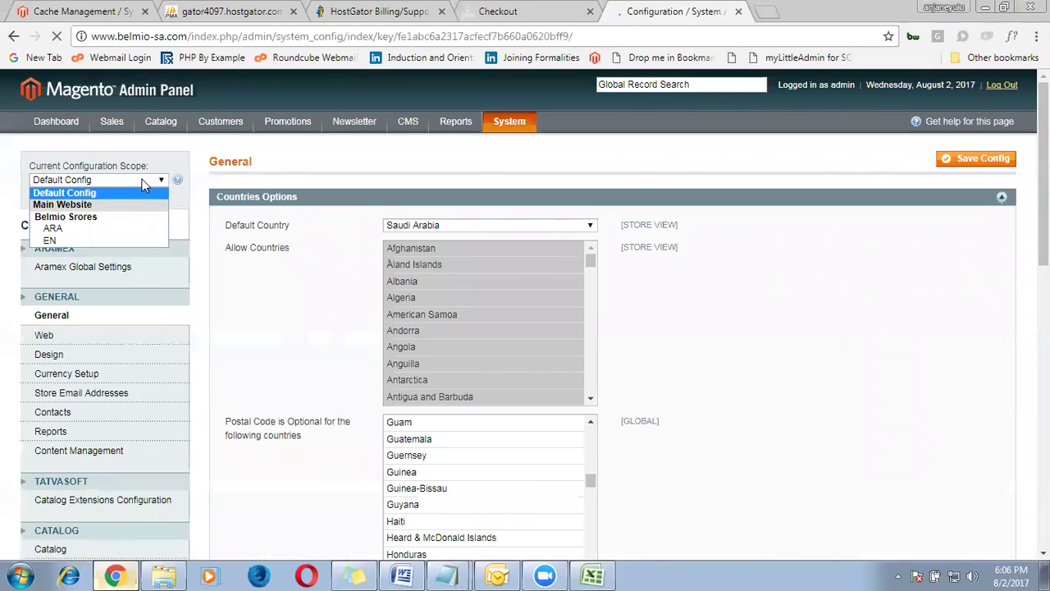
left_click(123, 207)
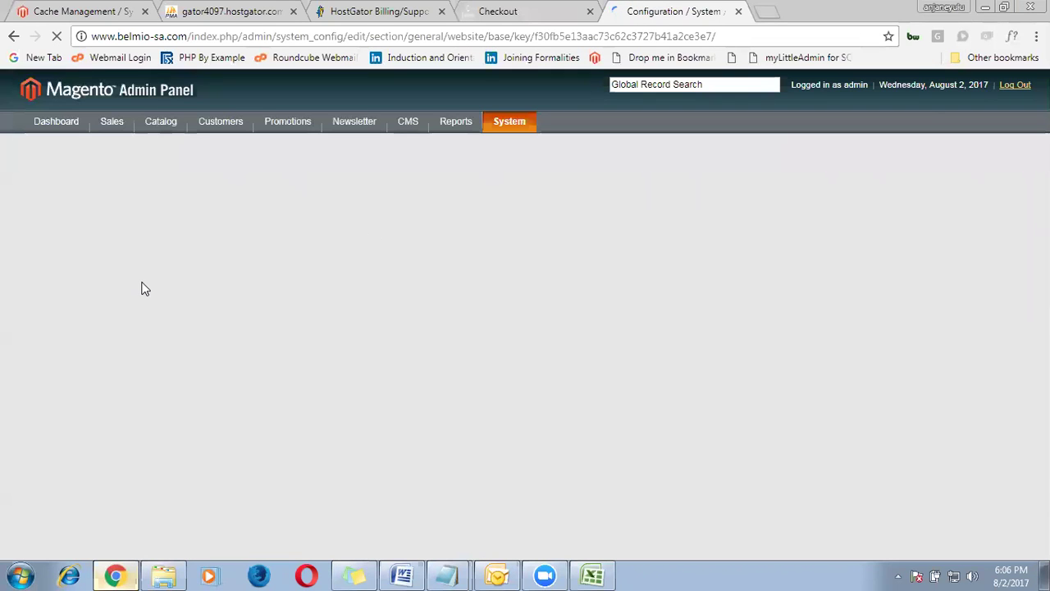
- Import tablerates.csv as the Table Rates file and return to the checkout tab
scroll(143, 288, "down", 1)
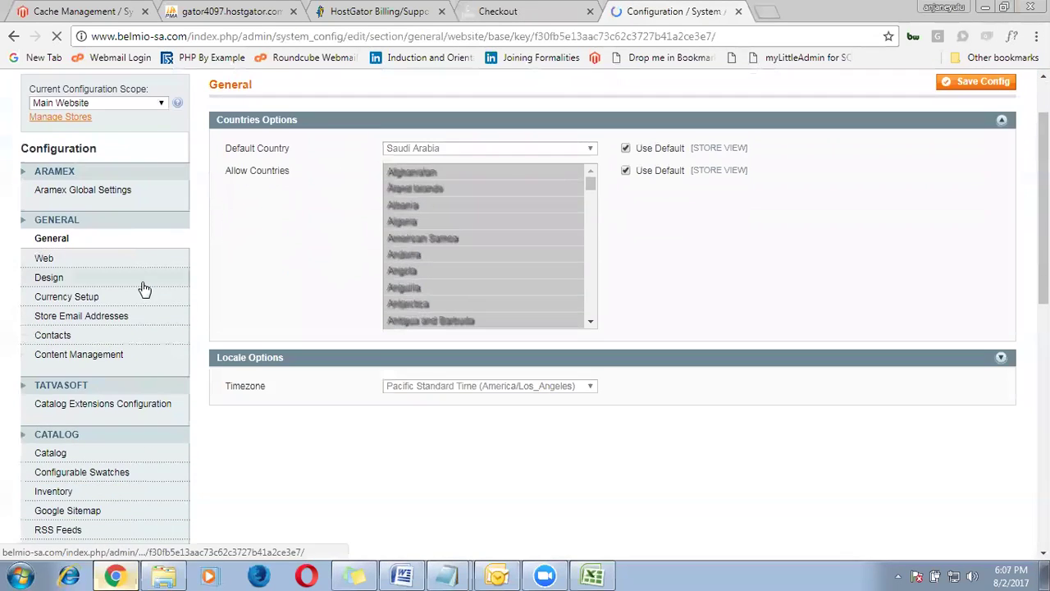
scroll(144, 289, "down", 7)
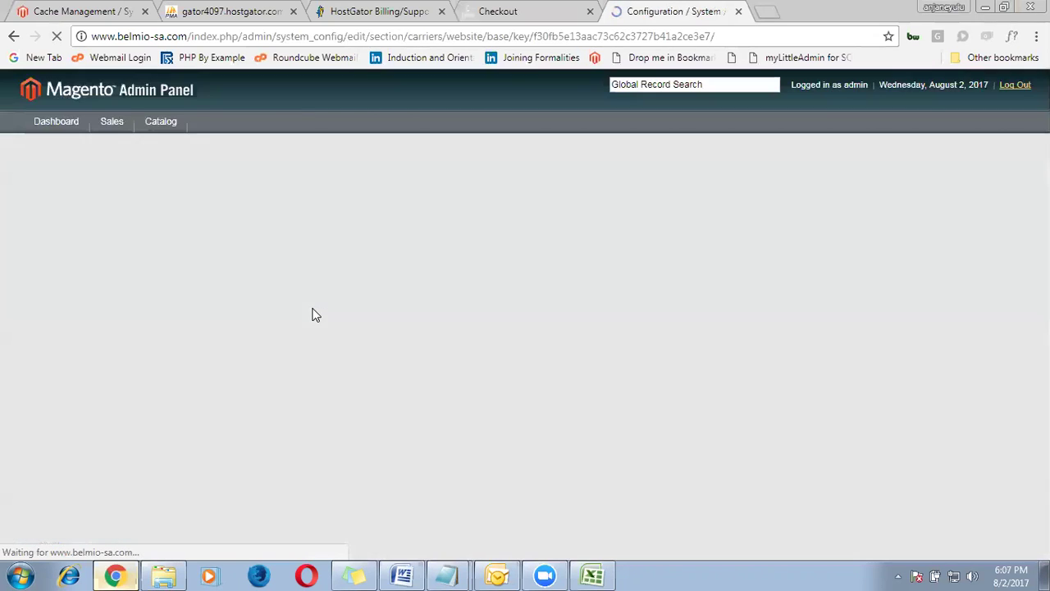
scroll(297, 321, "down", 6)
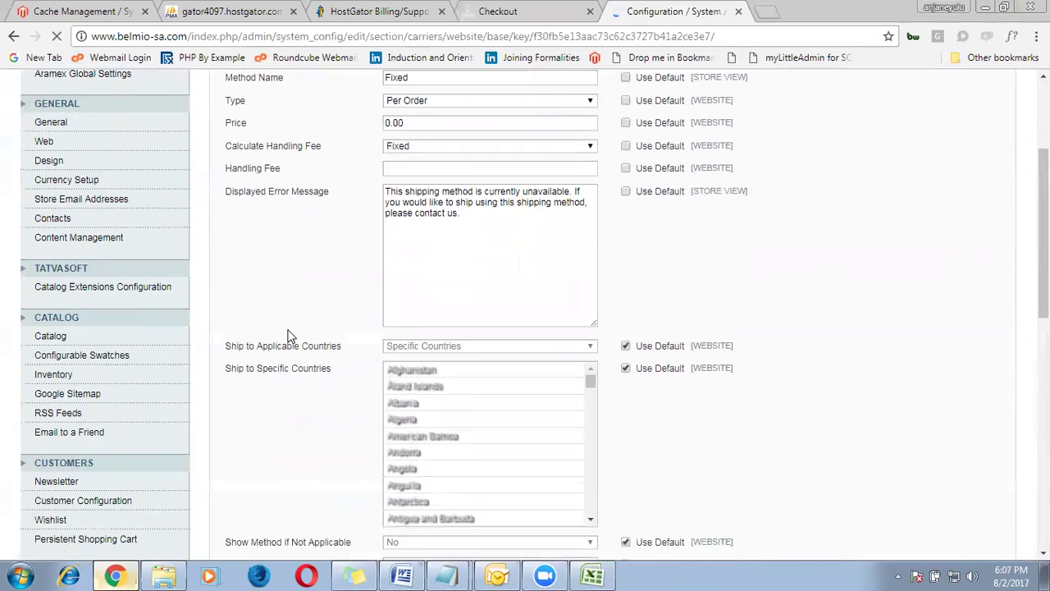
left_click(420, 435)
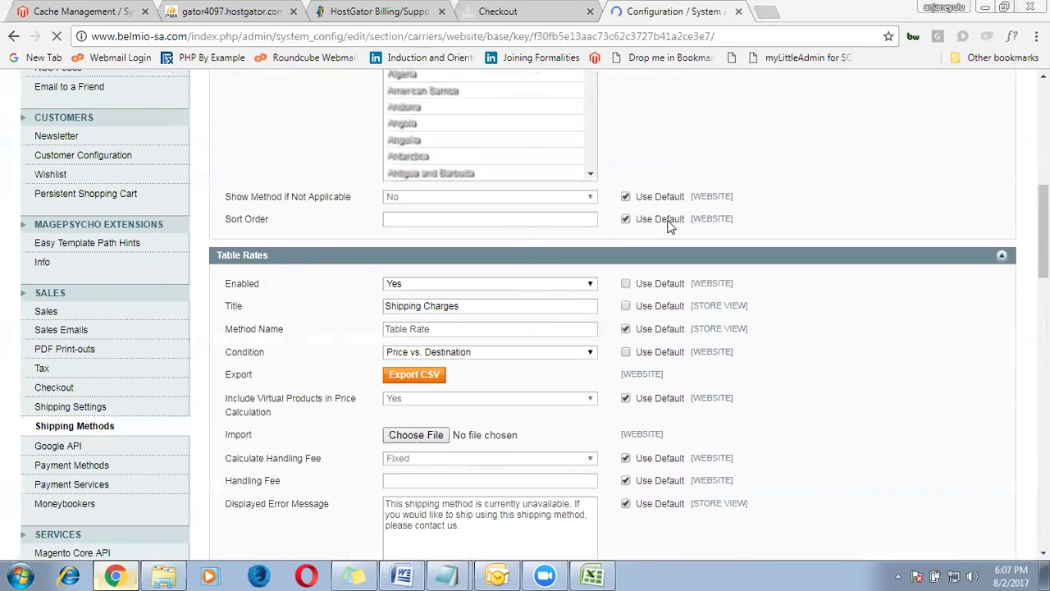
type("ta")
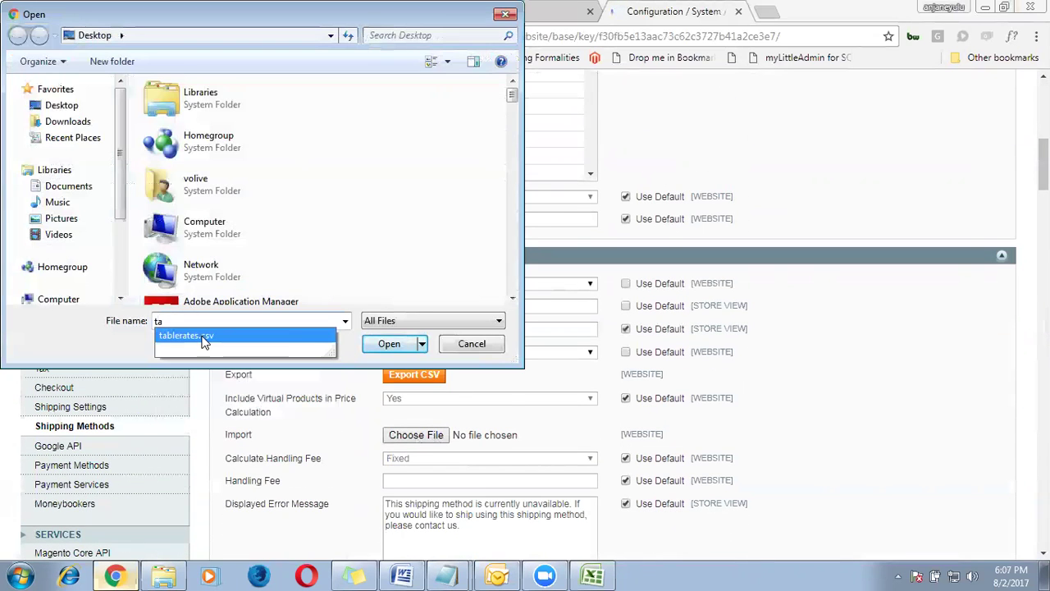
left_click(203, 337)
left_click(389, 343)
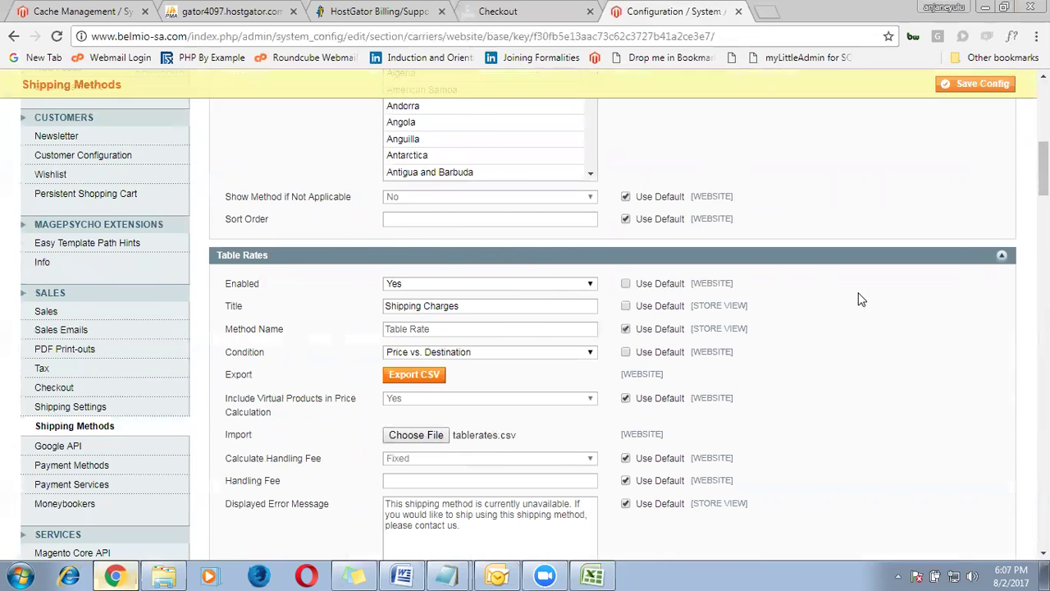
scroll(869, 287, "up", 6)
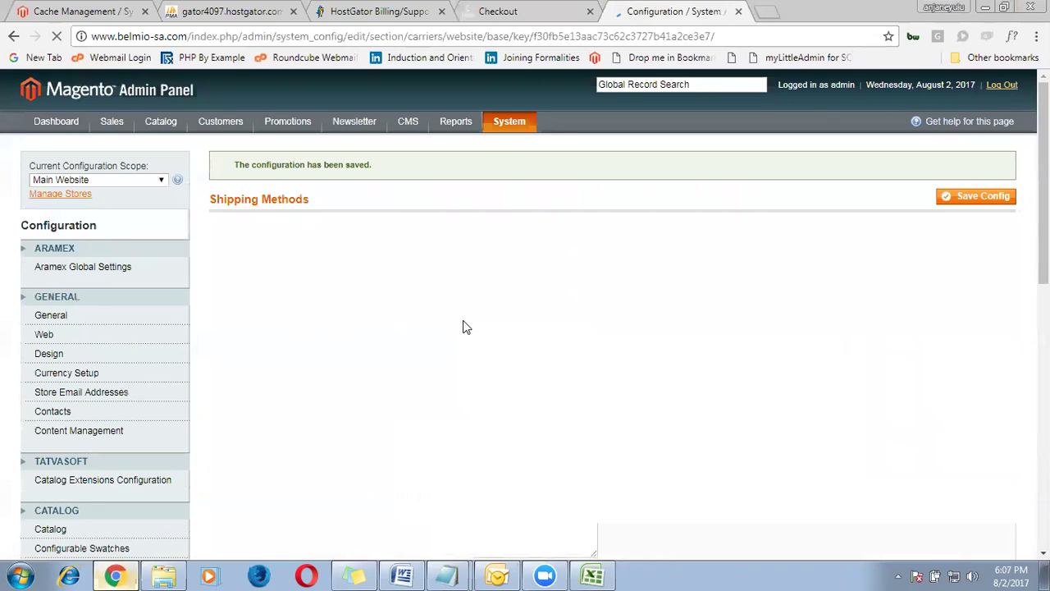
left_click(535, 14)
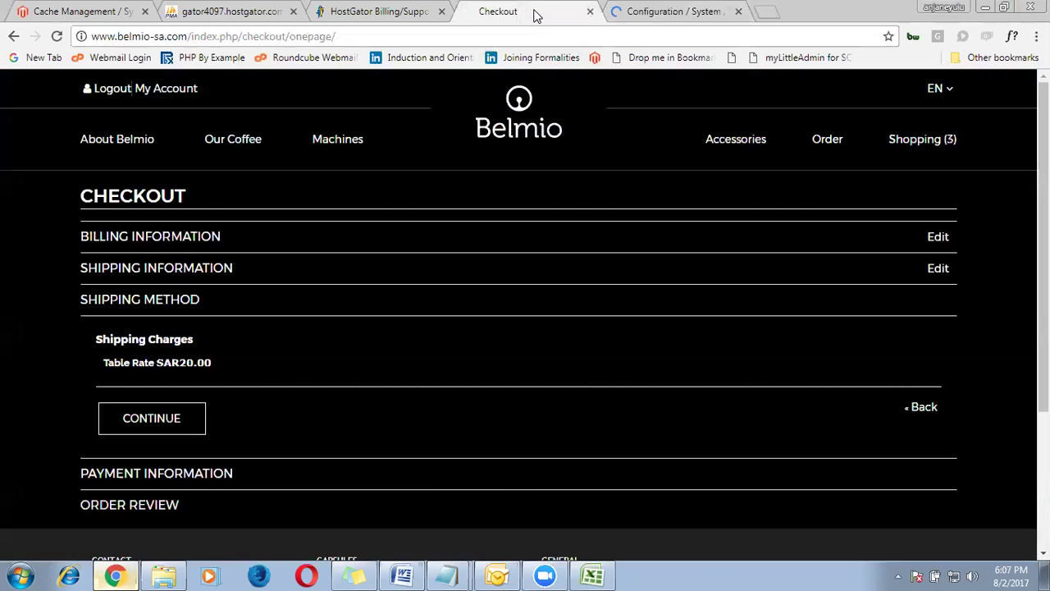
- Reload the checkout page and continue past the first checkout step
left_click(67, 17)
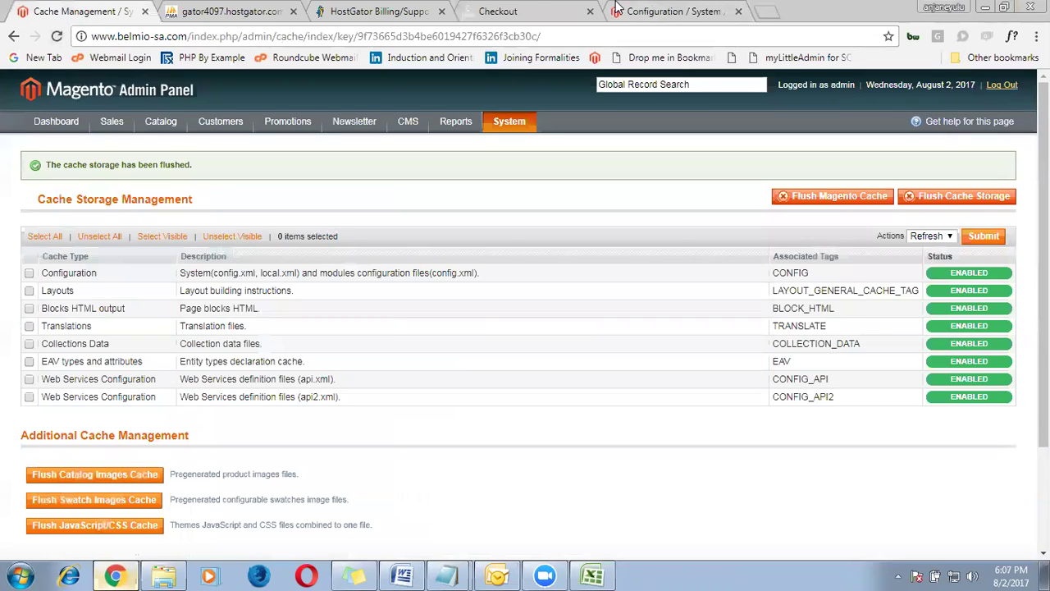
key("ctrl+4")
left_click(57, 36)
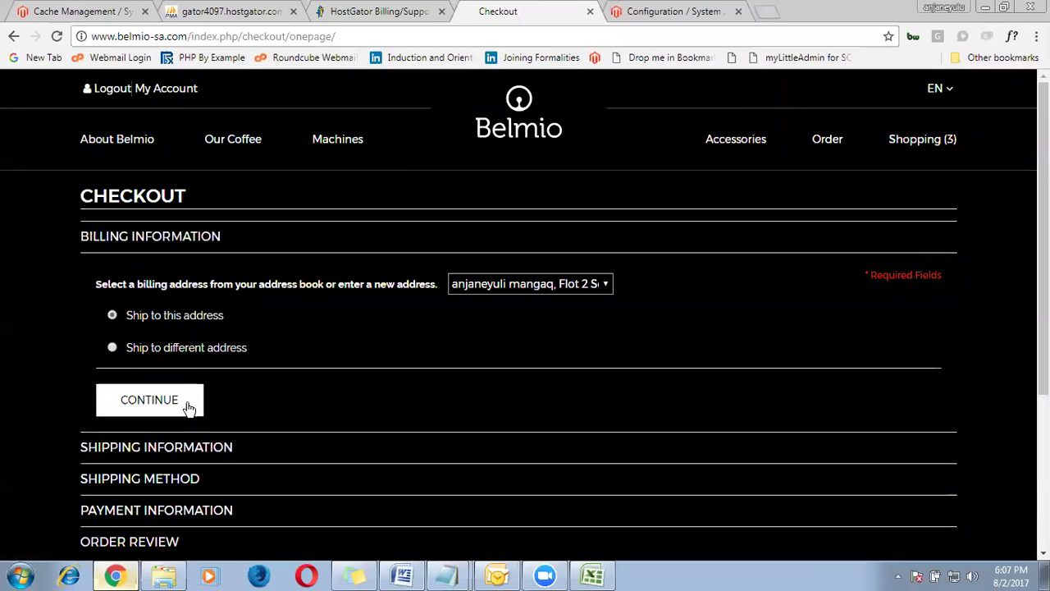
left_click(188, 408)
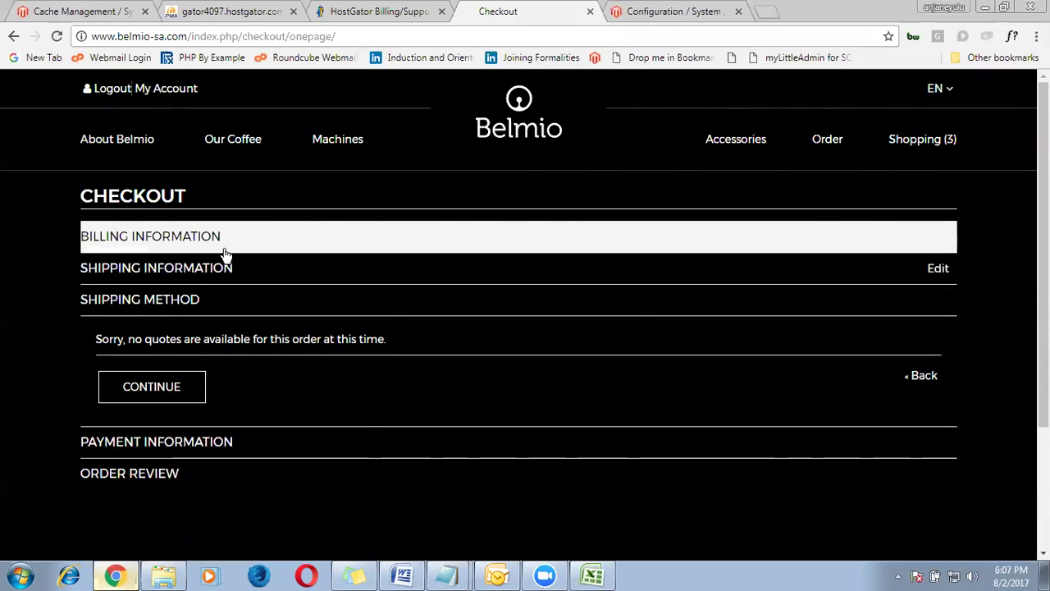
- Choose New Address under Billing Information and copy the zip from cell C2 of tablerates
left_click(223, 240)
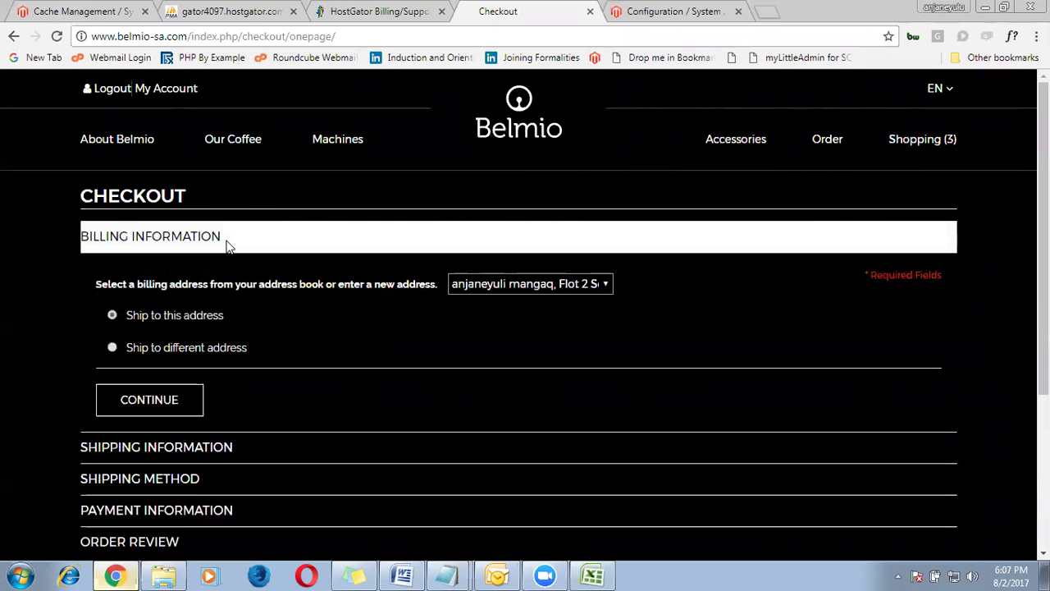
left_click(518, 284)
left_click(517, 331)
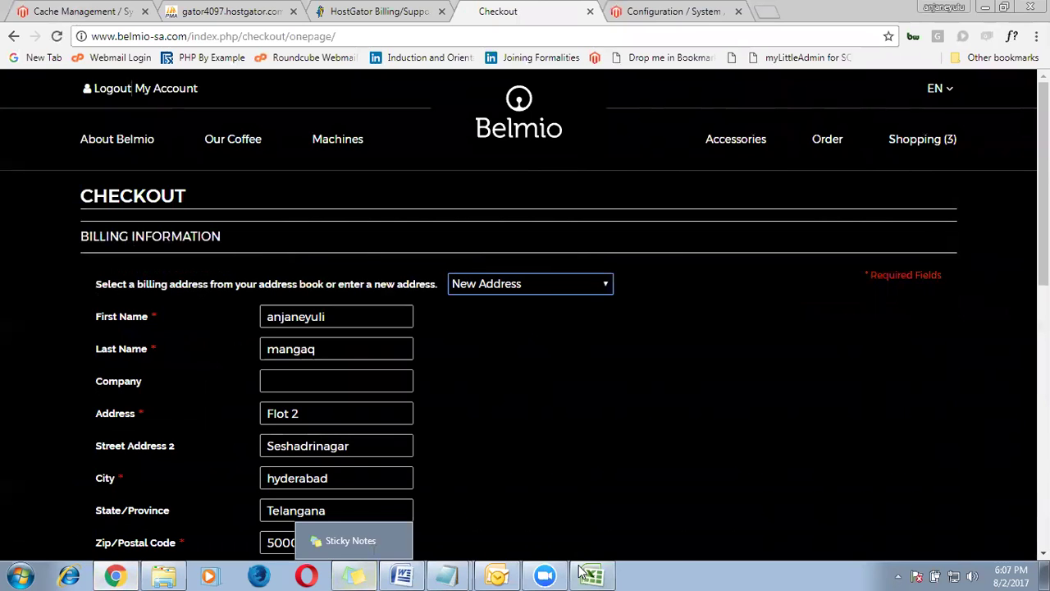
left_click(592, 575)
left_click(136, 166)
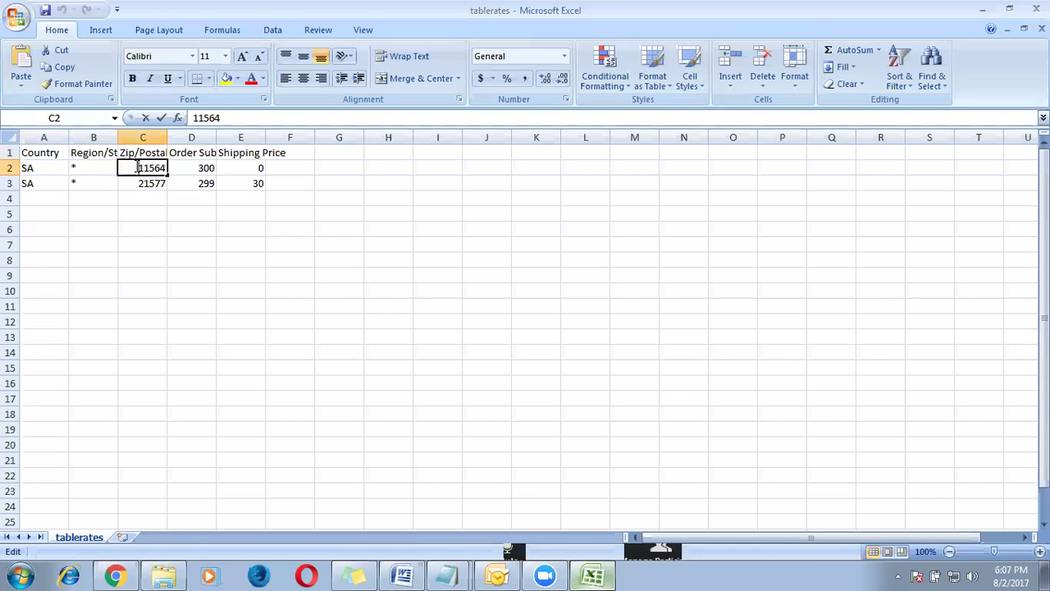
double_click(136, 166)
key("alt+Tab")
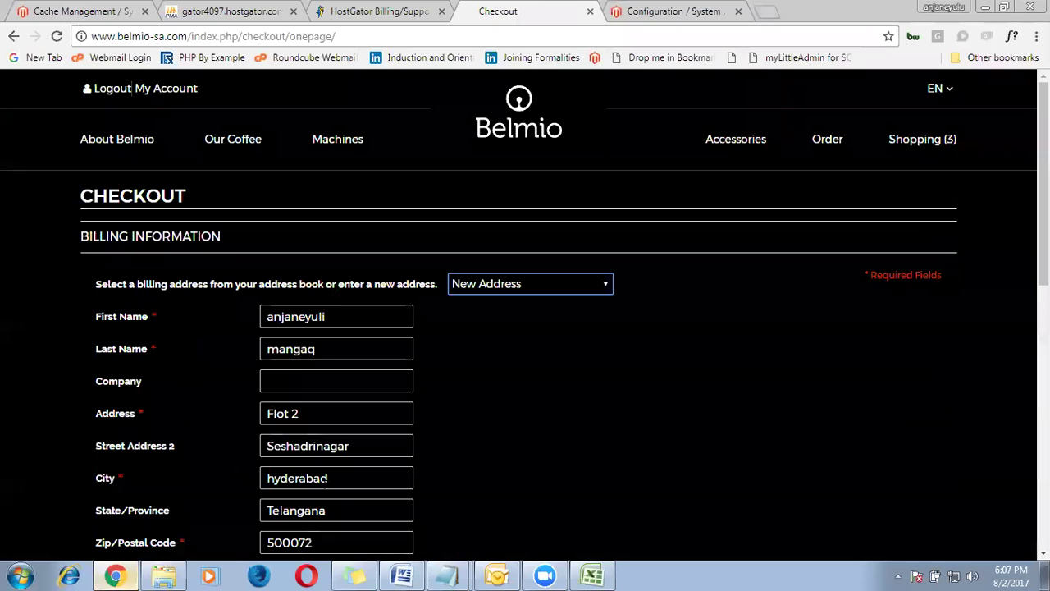
- Replace the billing zip with 11564 and continue to the shipping method quote
scroll(472, 328, "down", 3)
left_click(360, 323)
key("BackSpace")
key("BackSpace")
key("BackSpace")
key("BackSpace")
key("BackSpace")
key("BackSpace")
type("11564")
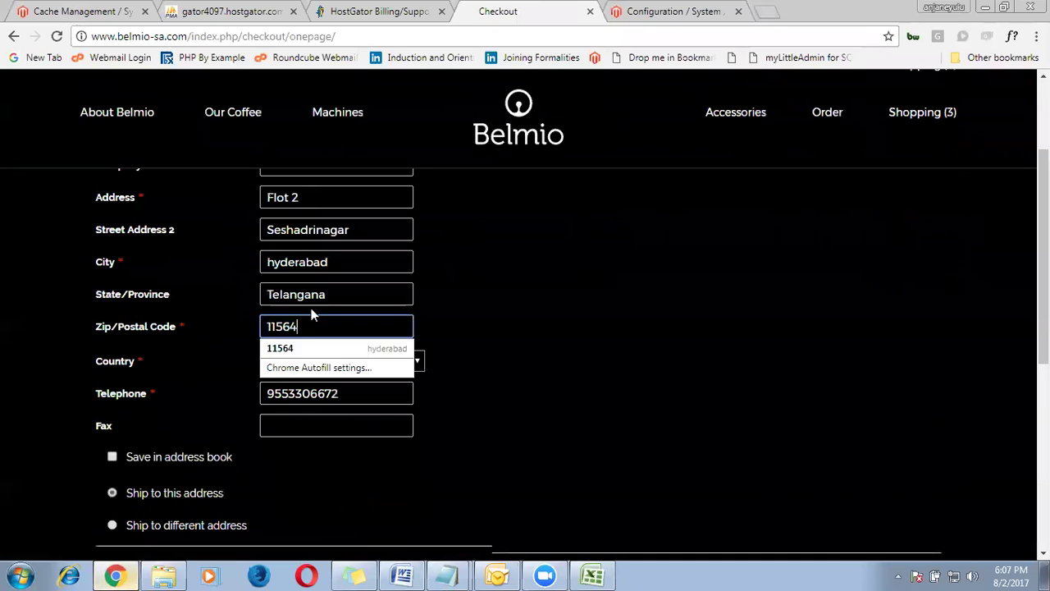
scroll(472, 289, "down", 1)
scroll(471, 289, "down", 1)
left_click(169, 421)
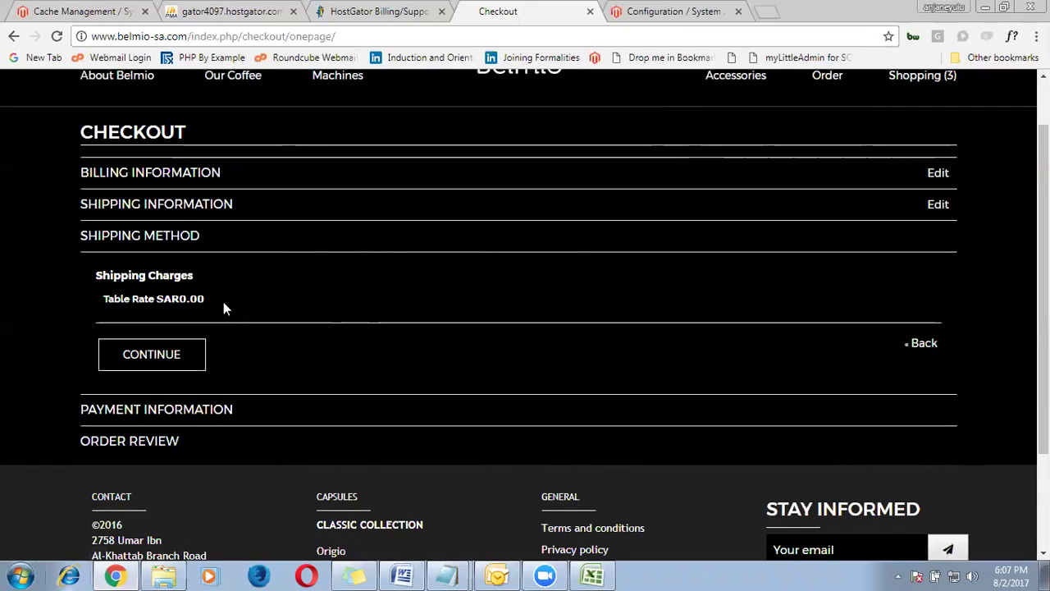
scroll(282, 295, "up", 2)
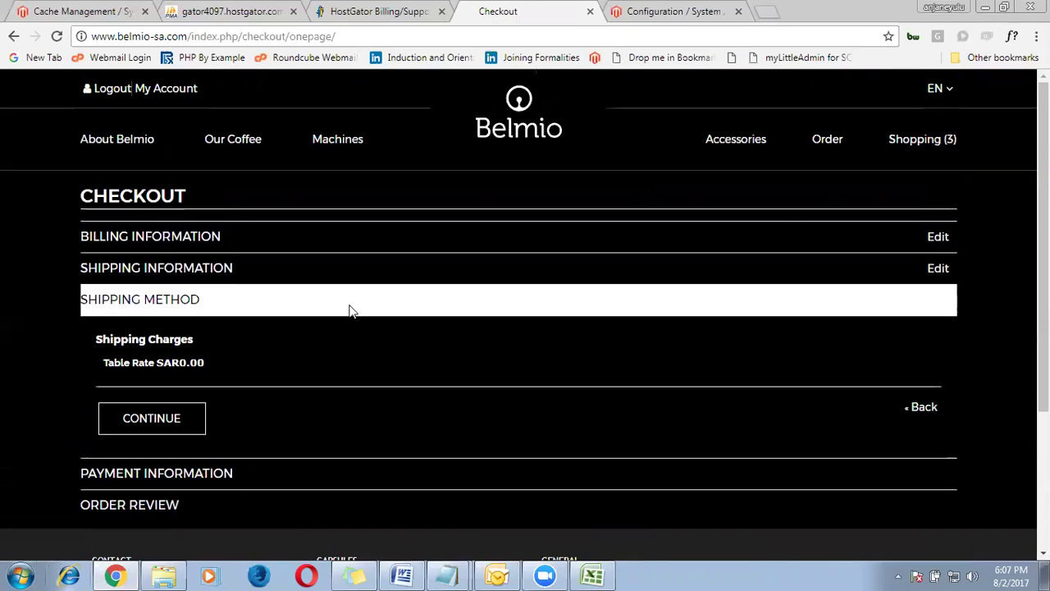
- Remove Allegro from the shopping cart and proceed to checkout
mouse_move(920, 144)
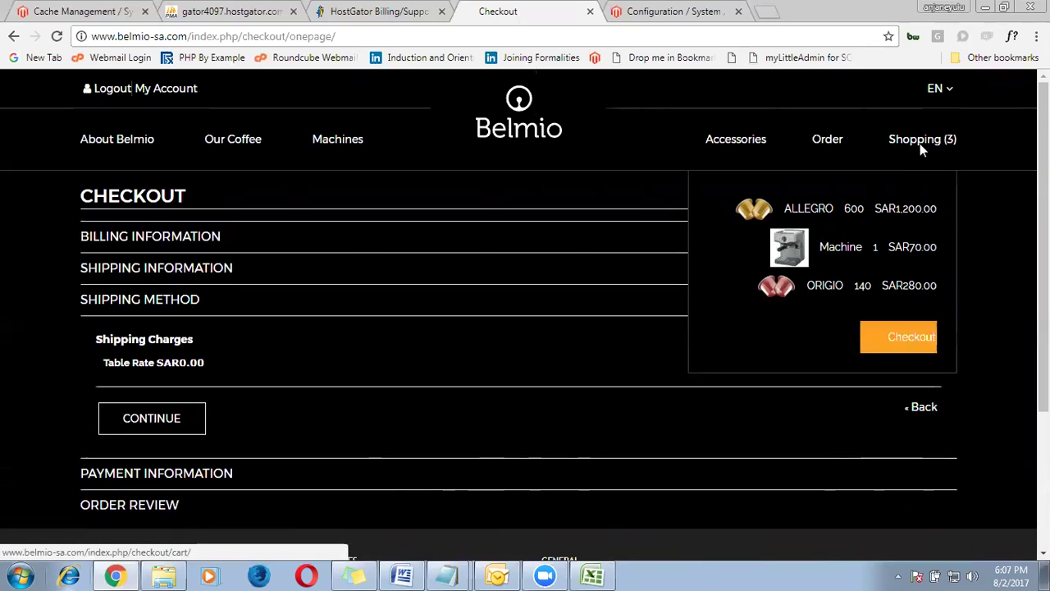
left_click(920, 144)
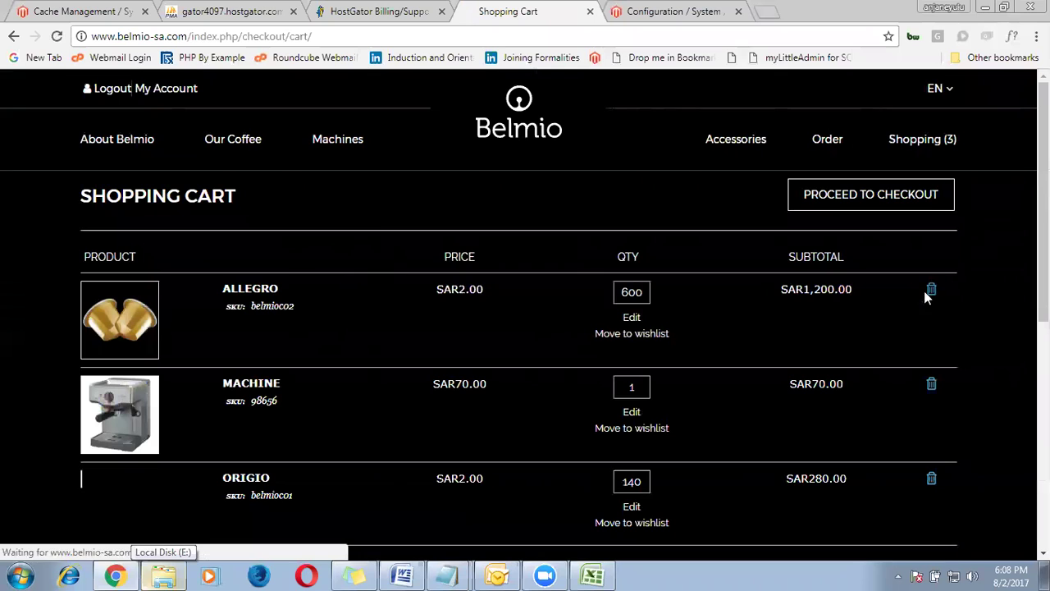
left_click(936, 293)
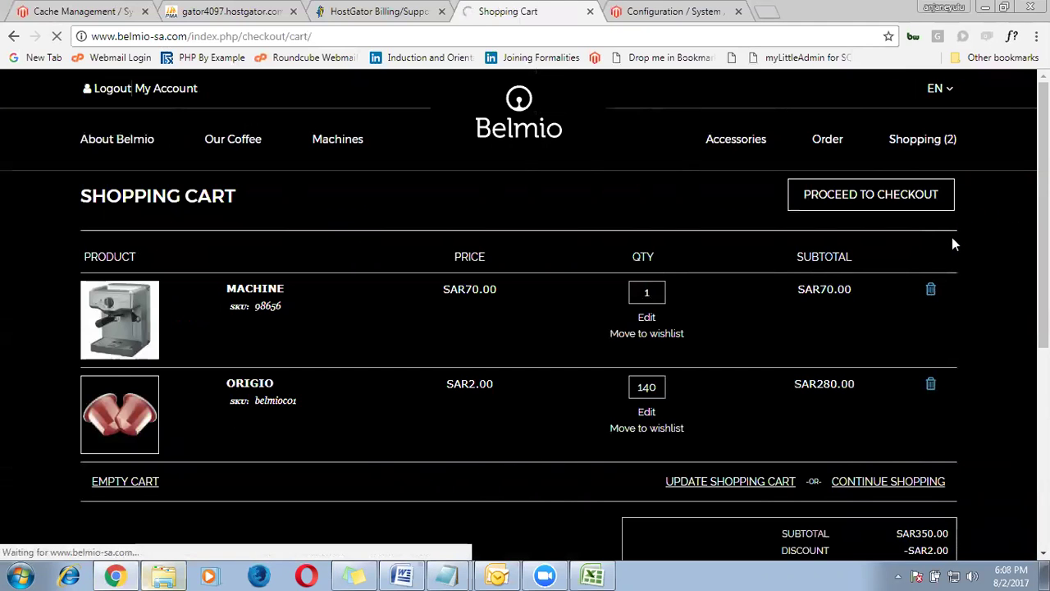
scroll(823, 330, "down", 4)
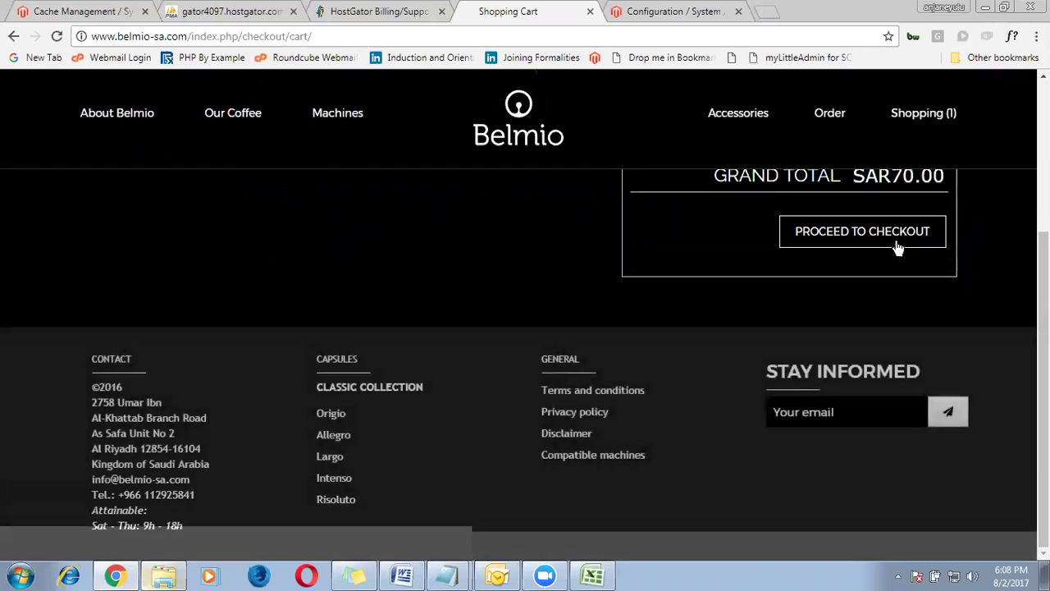
left_click(872, 238)
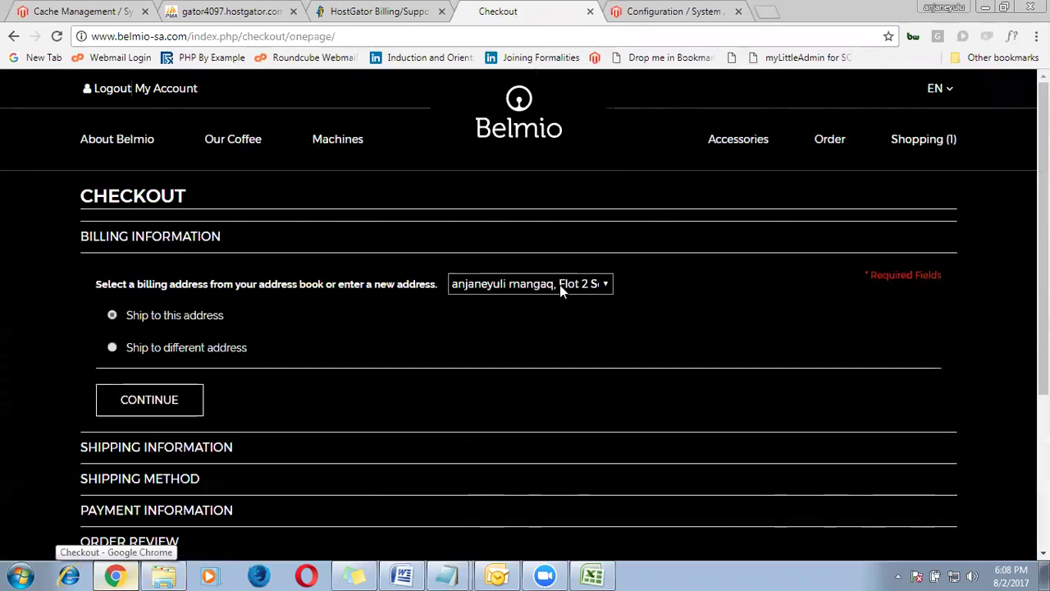
- Resubmit billing as a new address with zip 11564
left_click(561, 283)
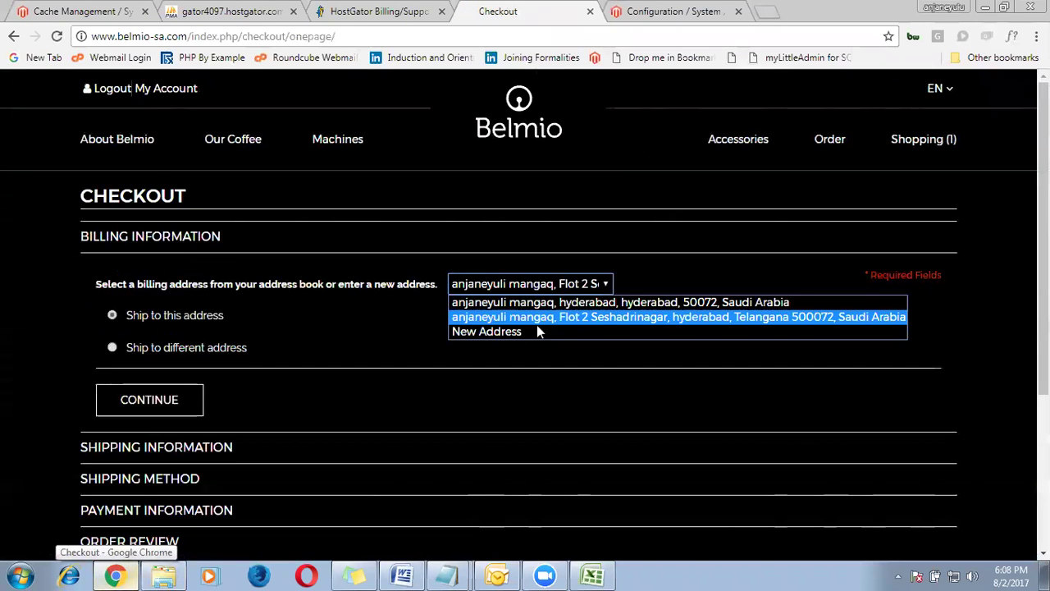
left_click(536, 331)
scroll(246, 386, "down", 3)
scroll(328, 328, "up", 1)
left_click_drag(316, 325, 195, 343)
type("11564")
scroll(609, 302, "down", 1)
left_click(115, 508)
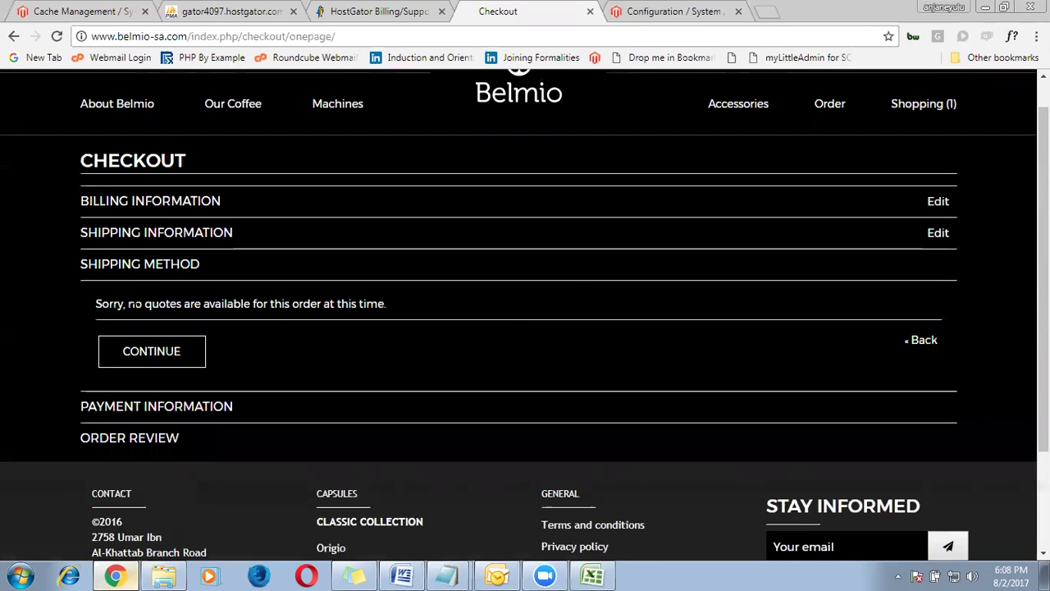
left_click(591, 575)
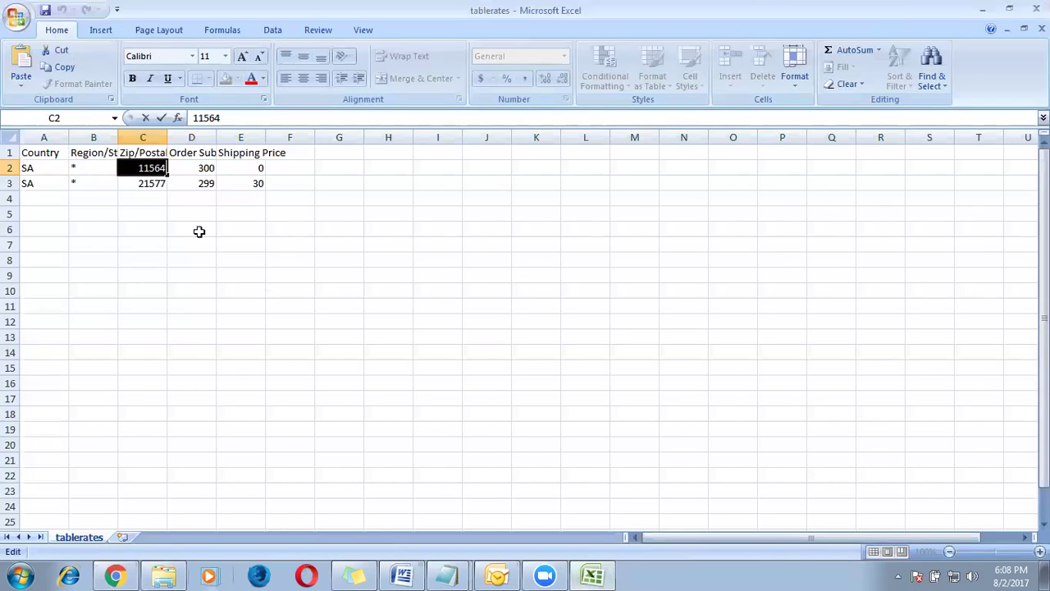
- Change the D3 subtotal from 299 to 10 in the tablerates sheet
left_click(228, 244)
left_click_drag(217, 137, 321, 138)
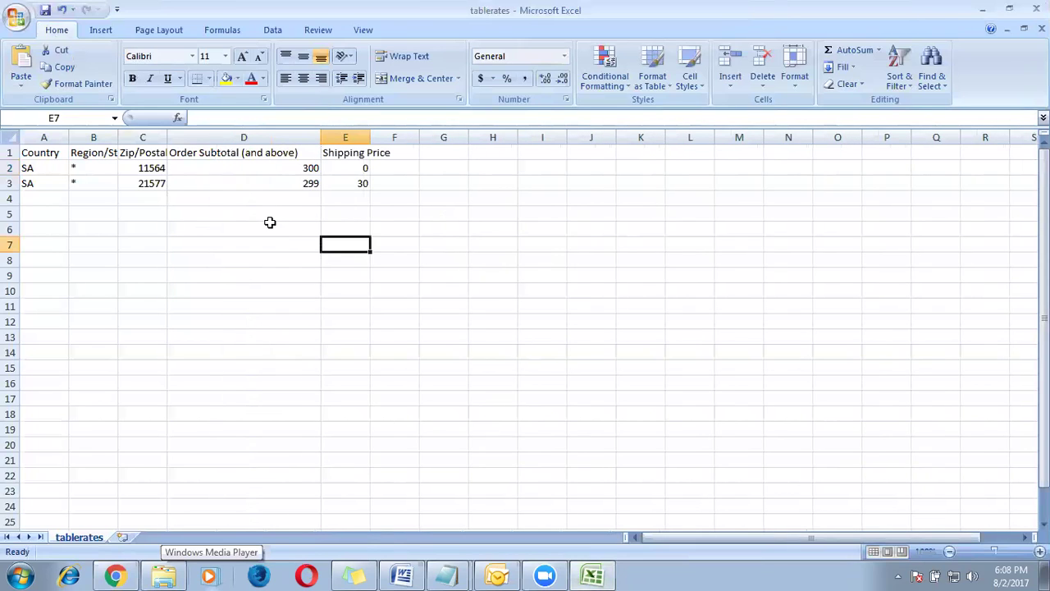
left_click(305, 182)
double_click(324, 184)
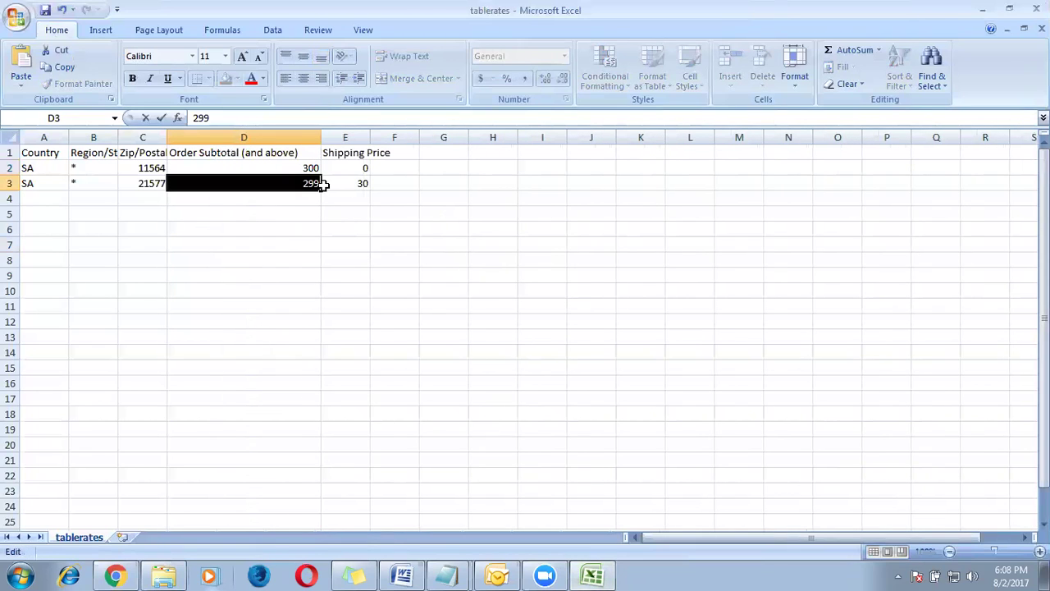
type("10")
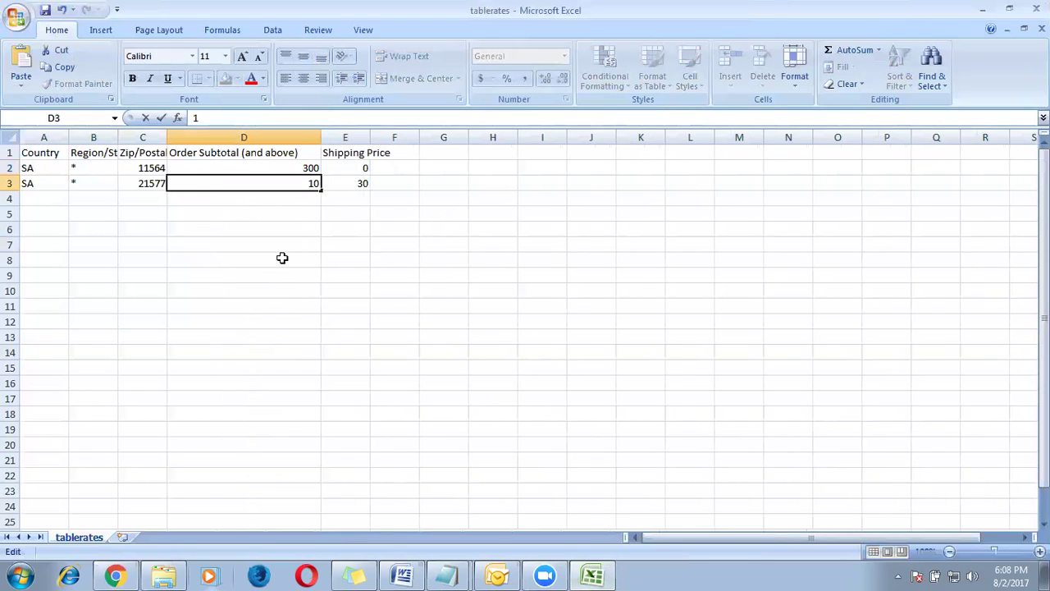
- Save the sheet repeatedly, keeping CSV format and dismissing the compatibility warning
key("ctrl+s")
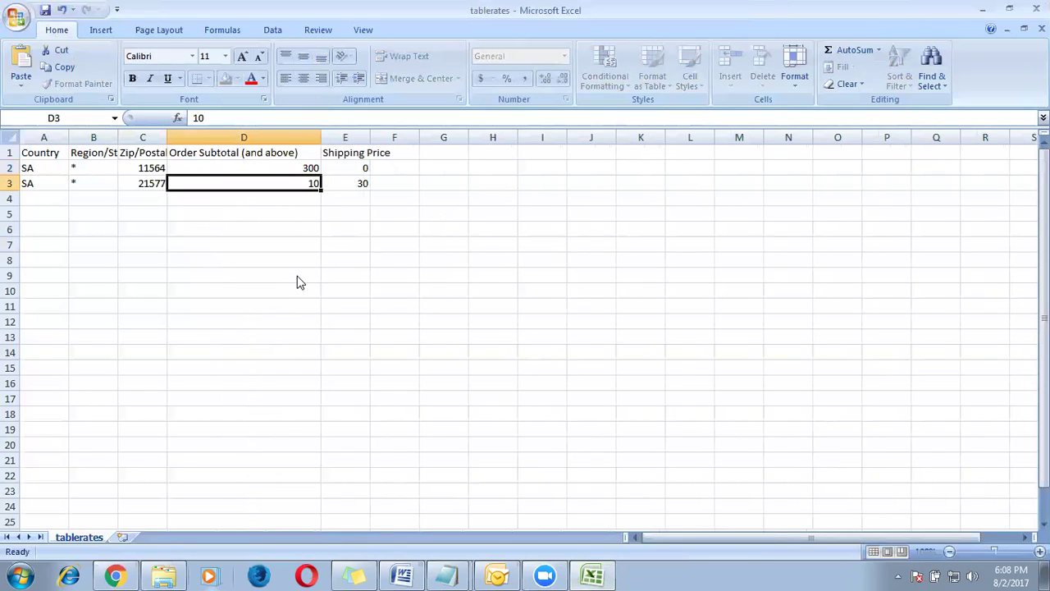
left_click(467, 338)
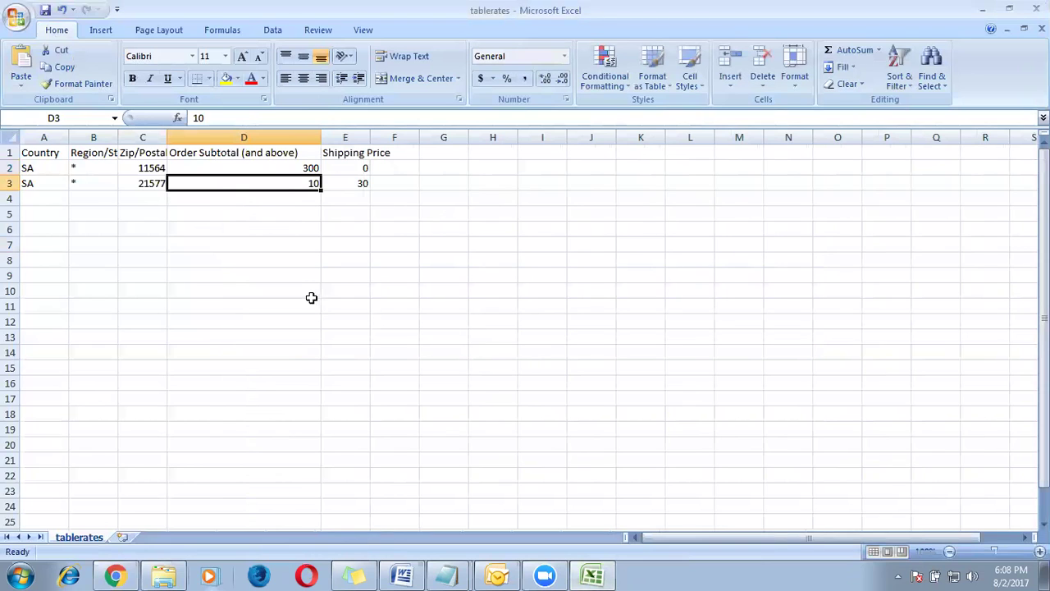
key("ctrl+s")
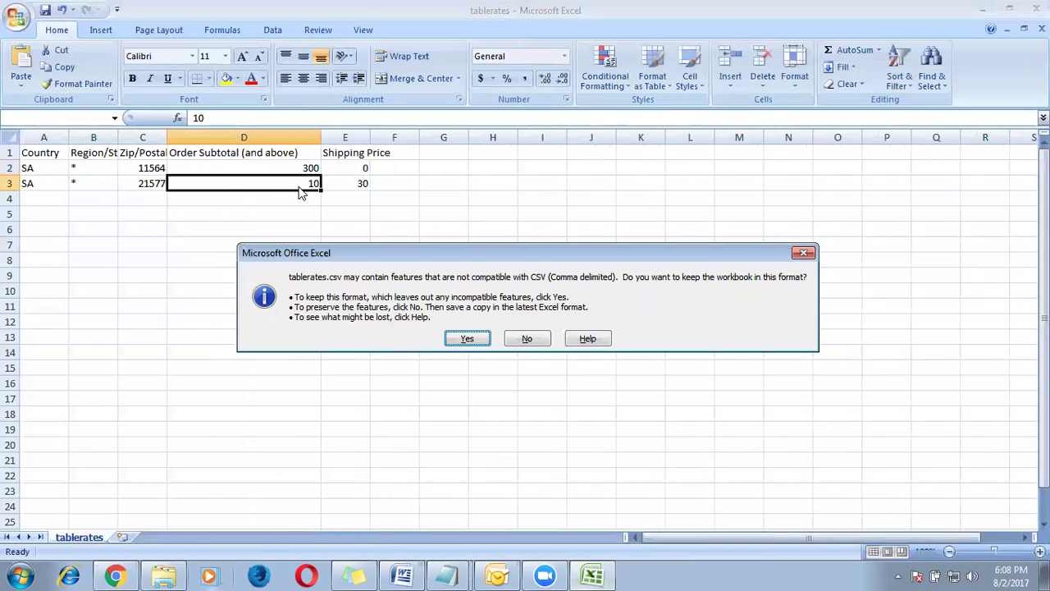
left_click(802, 252)
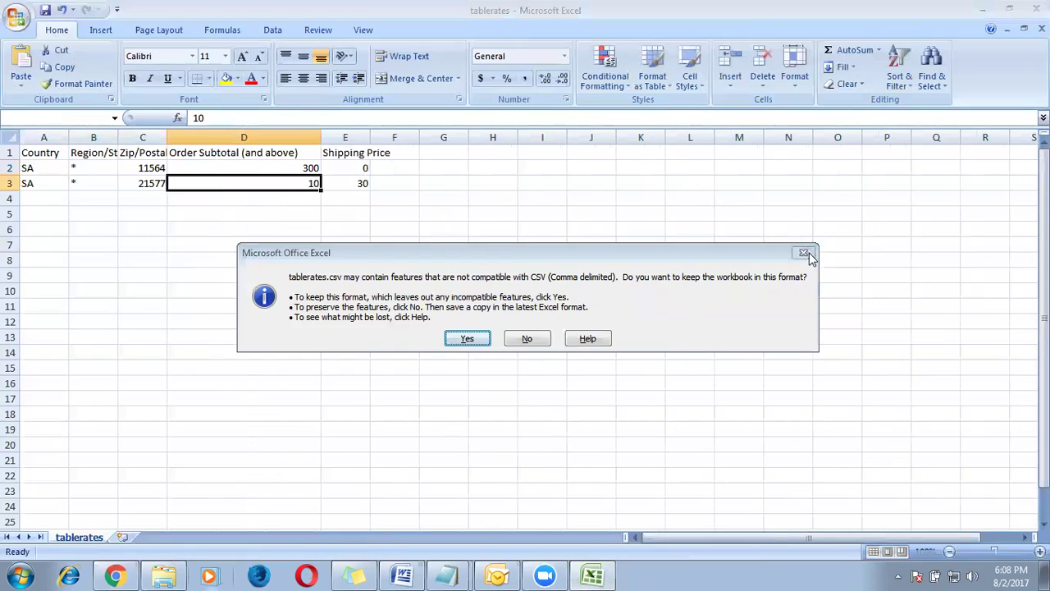
left_click(506, 16)
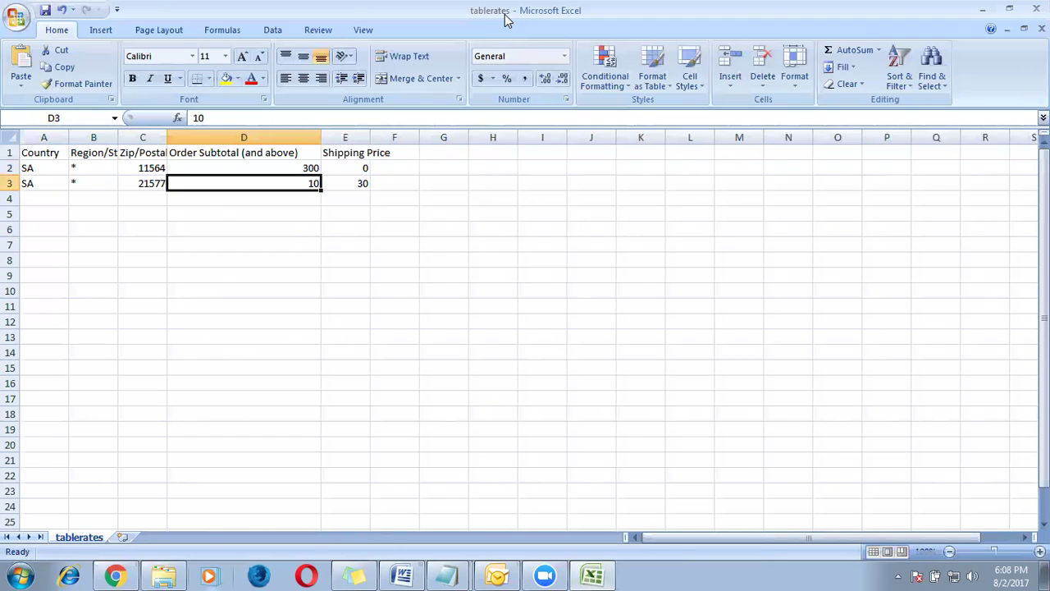
key("ctrl+s")
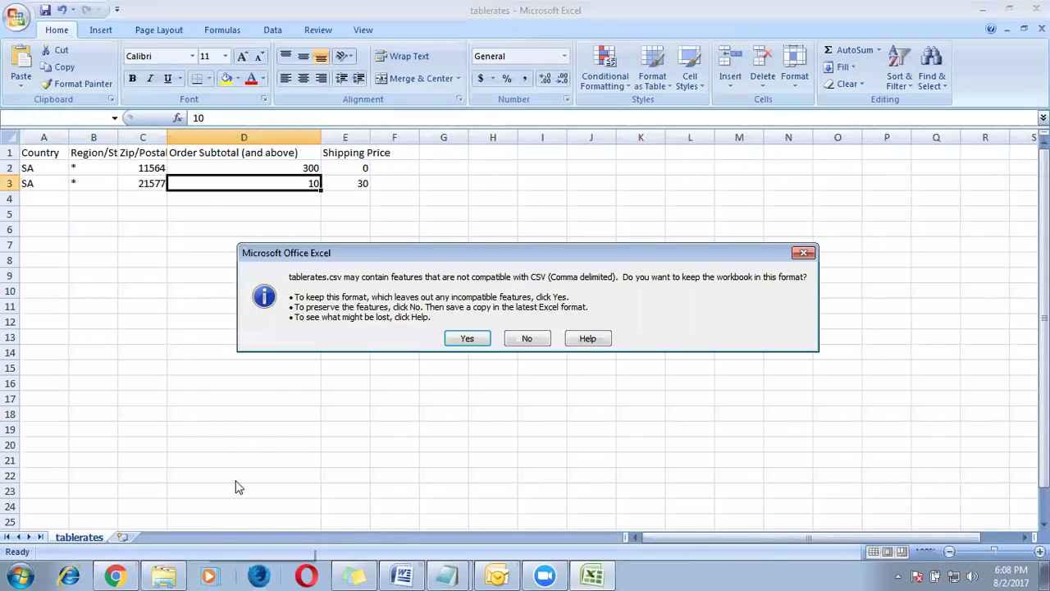
left_click(466, 337)
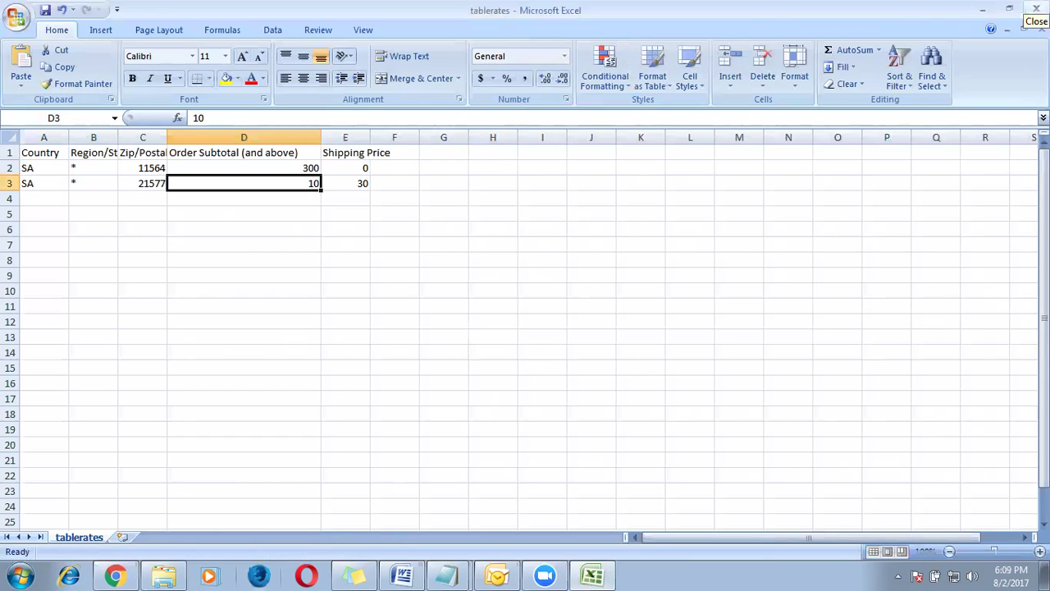
key("ctrl+s")
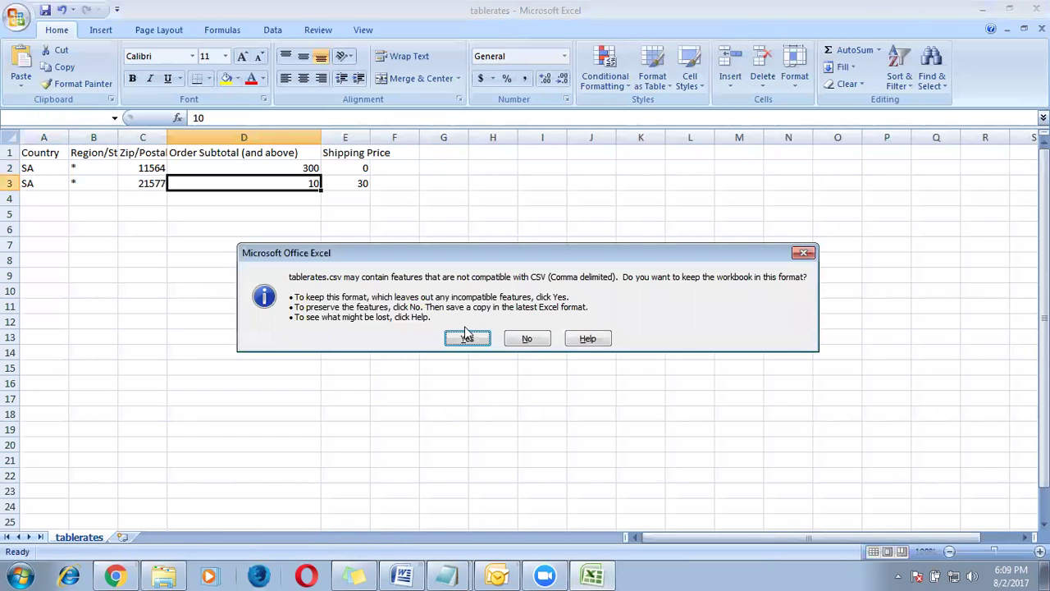
left_click(467, 336)
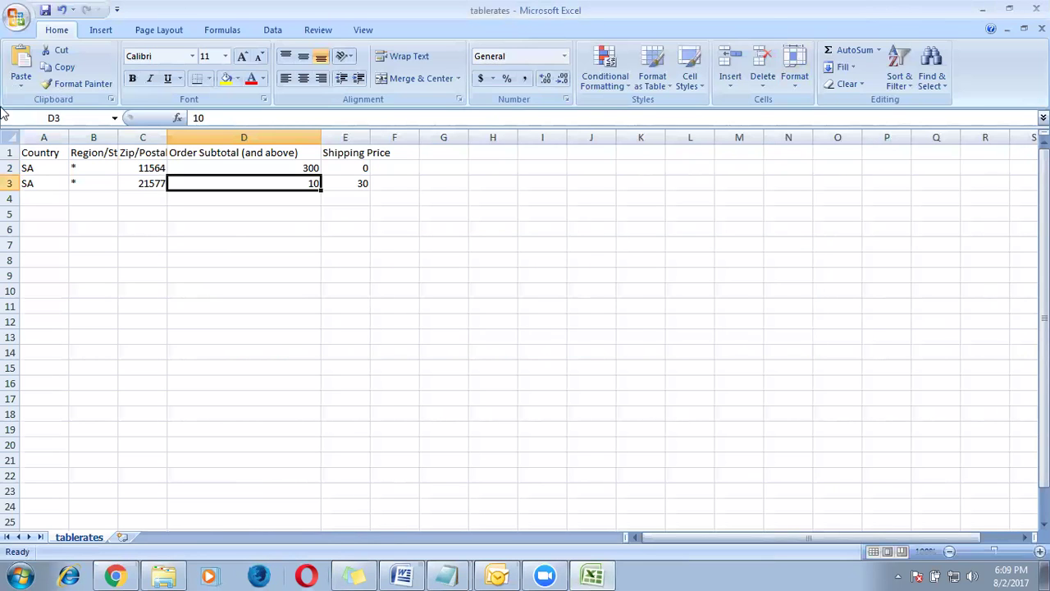
- Start a Save As to the Desktop, then close it without saving
left_click(18, 18)
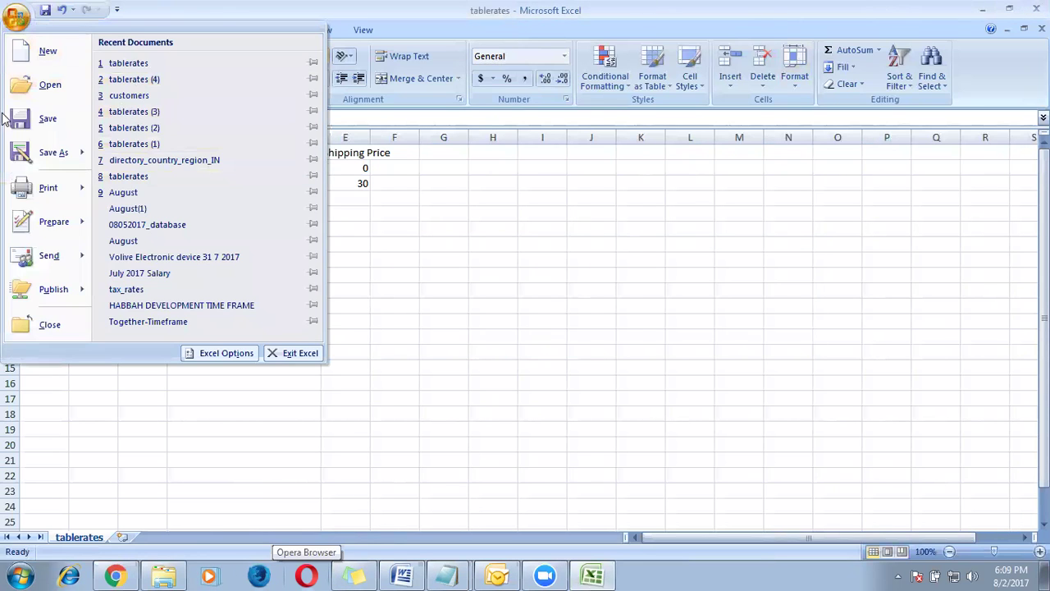
left_click(53, 151)
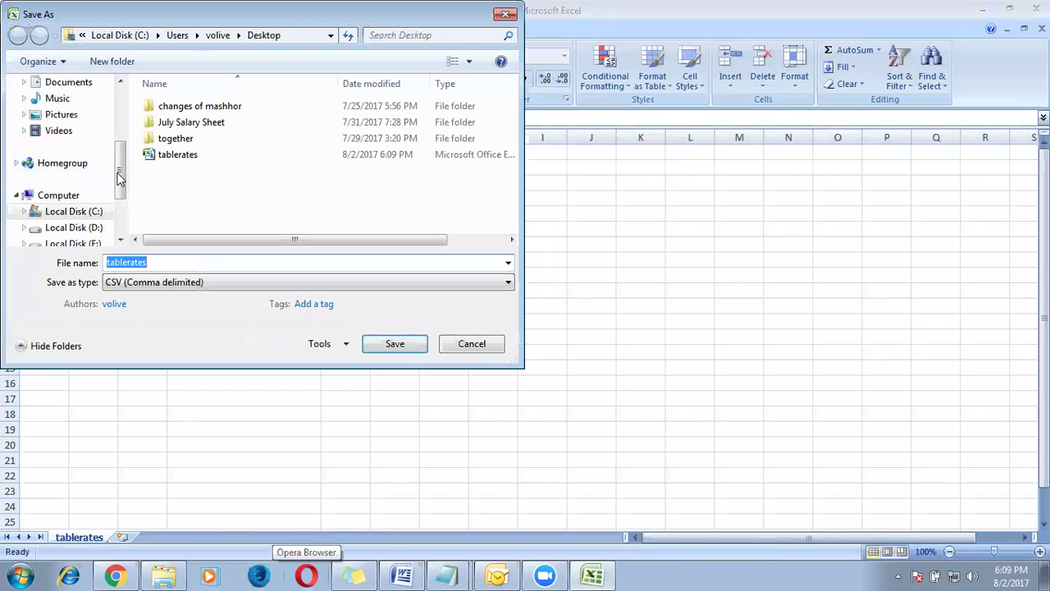
left_click_drag(119, 170, 119, 115)
left_click(66, 139)
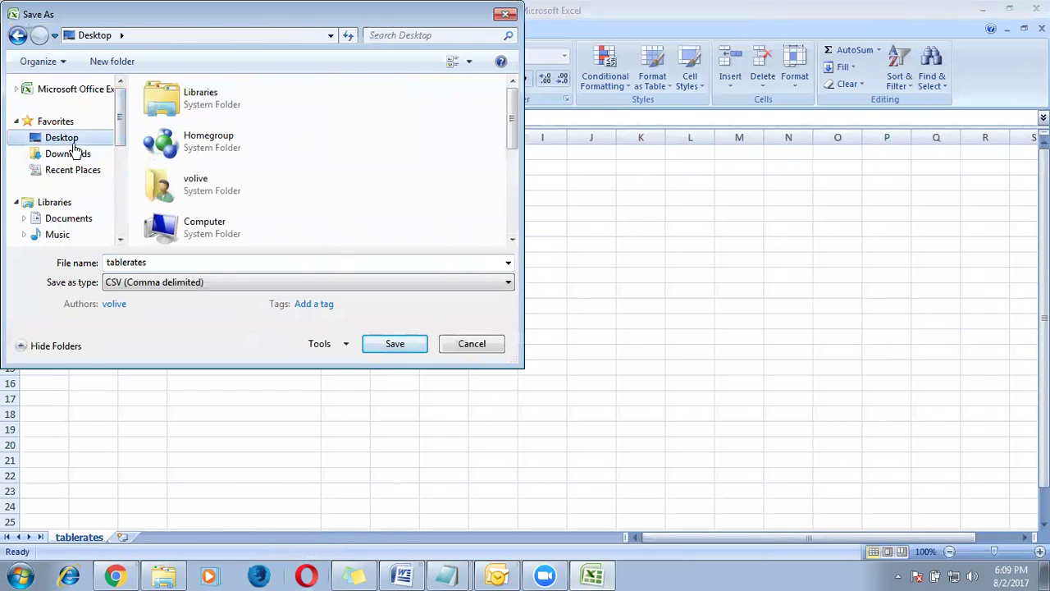
left_click(505, 15)
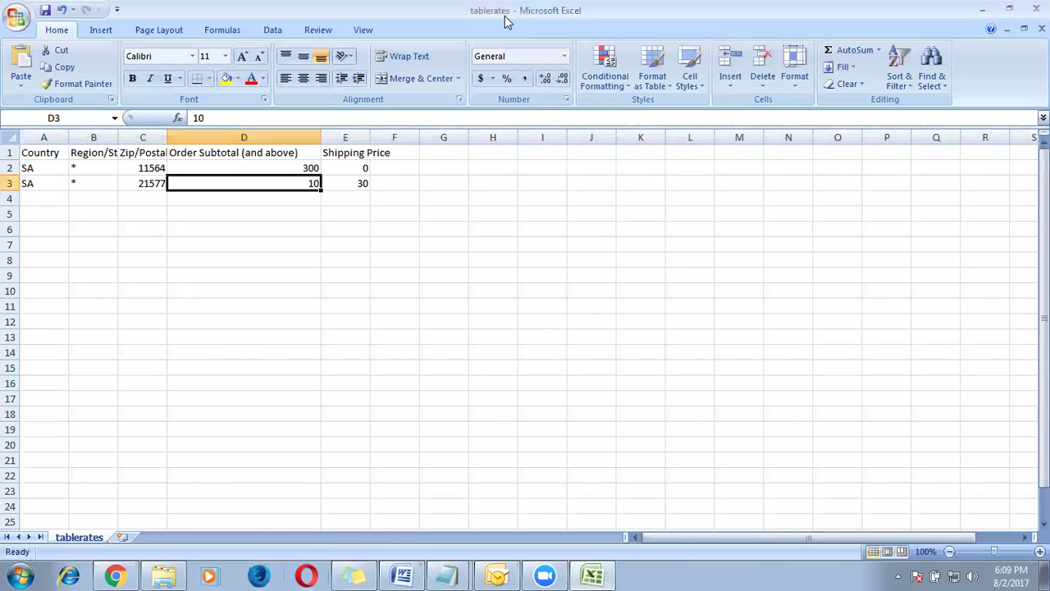
- Save tablerates as CSV on the Desktop, replacing the existing file and keeping CSV format
left_click(18, 17)
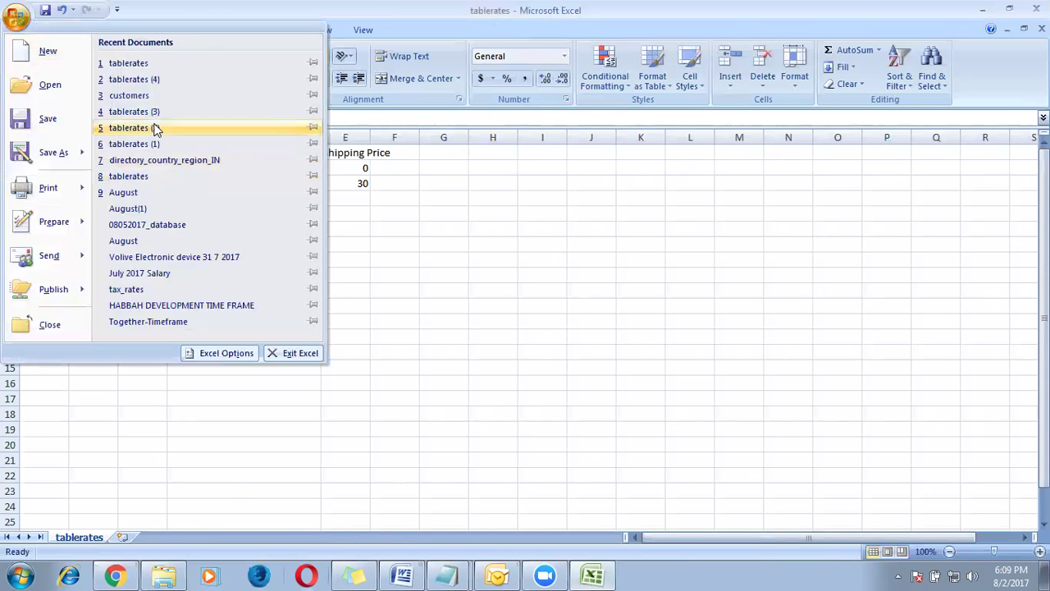
left_click(54, 156)
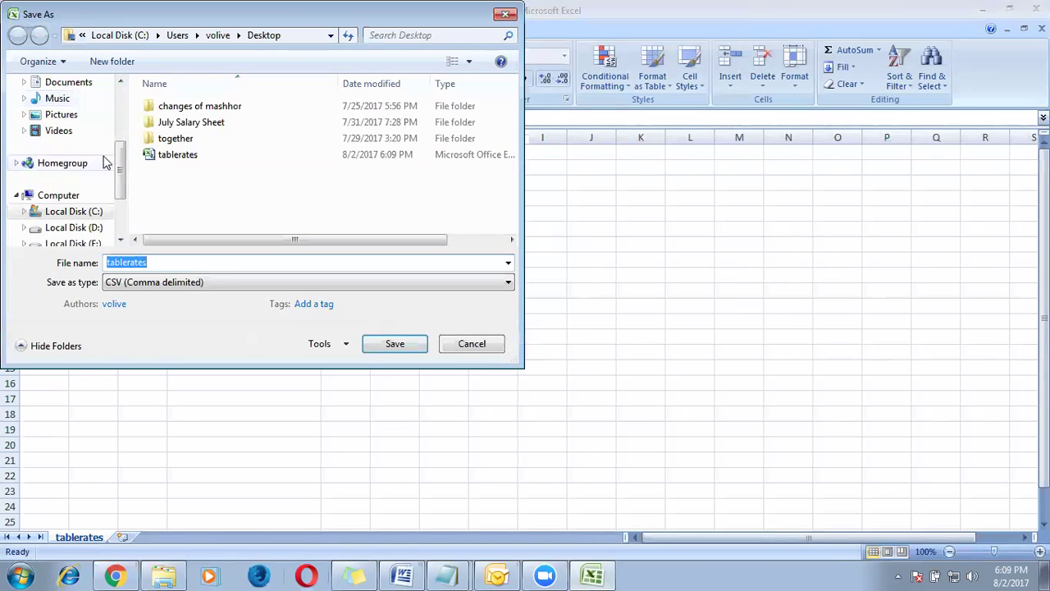
scroll(62, 152, "up", 3)
left_click(65, 141)
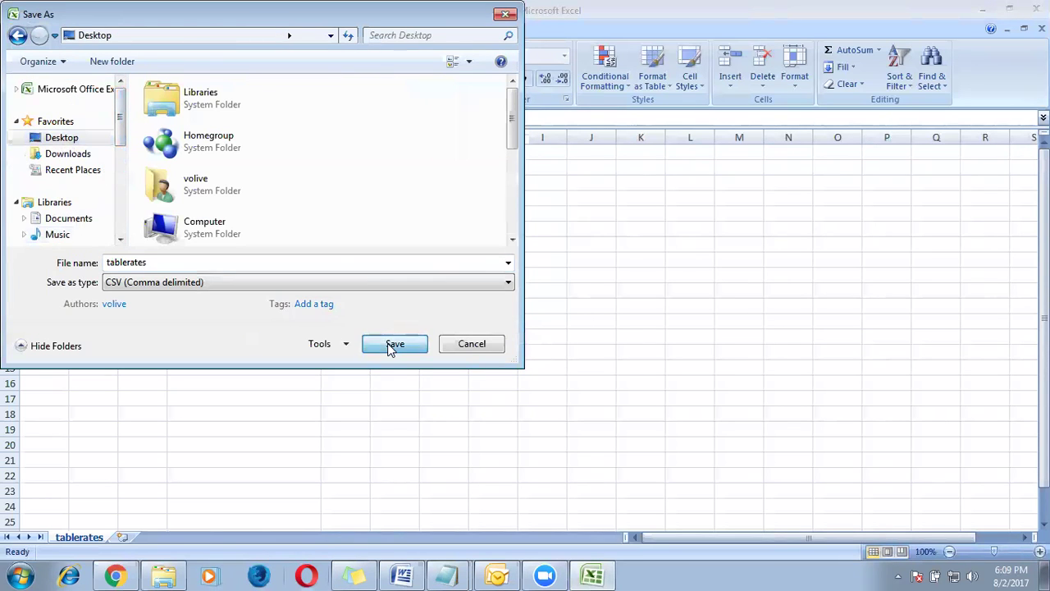
left_click(388, 345)
left_click(554, 295)
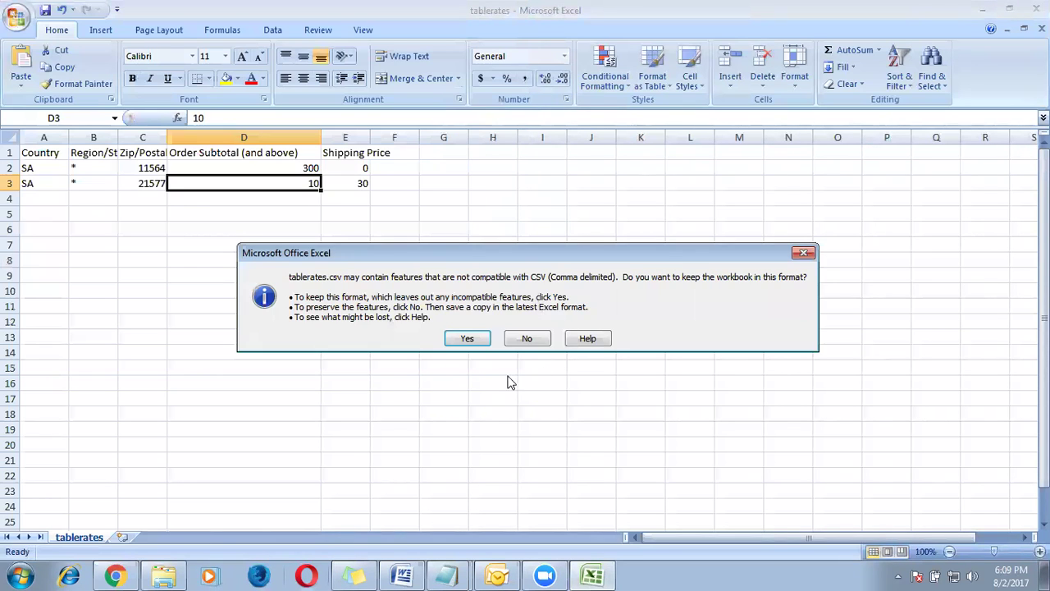
left_click(465, 339)
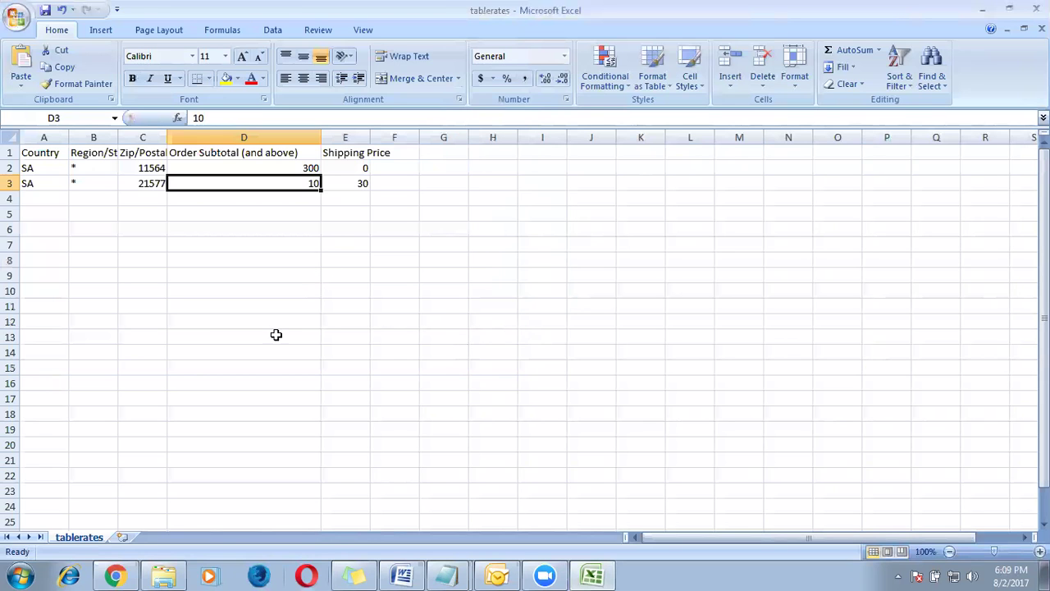
left_click(116, 574)
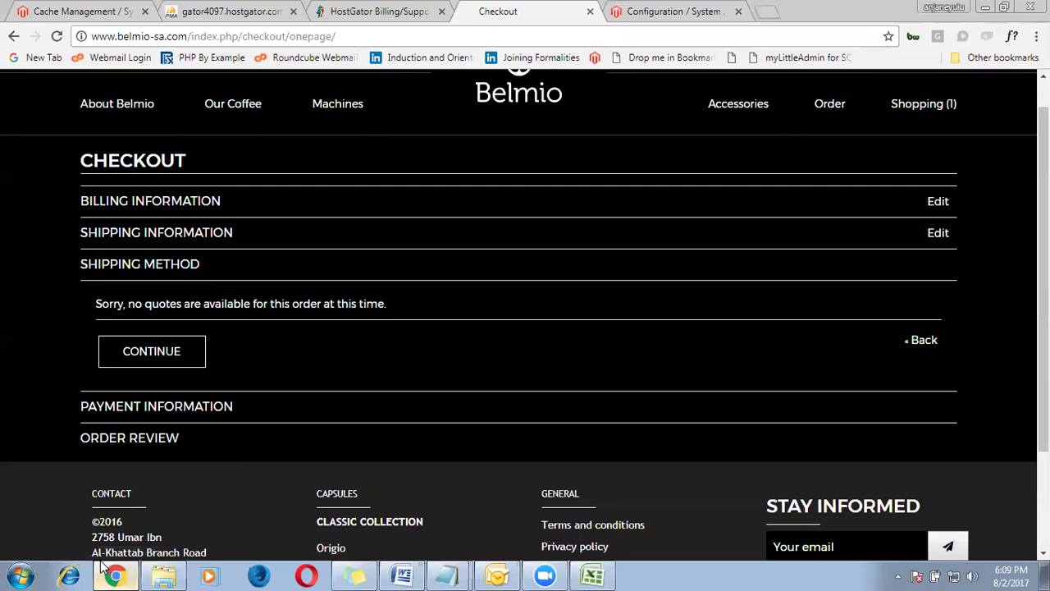
- Choose tablerates.csv as the Table Rates import file
left_click(656, 12)
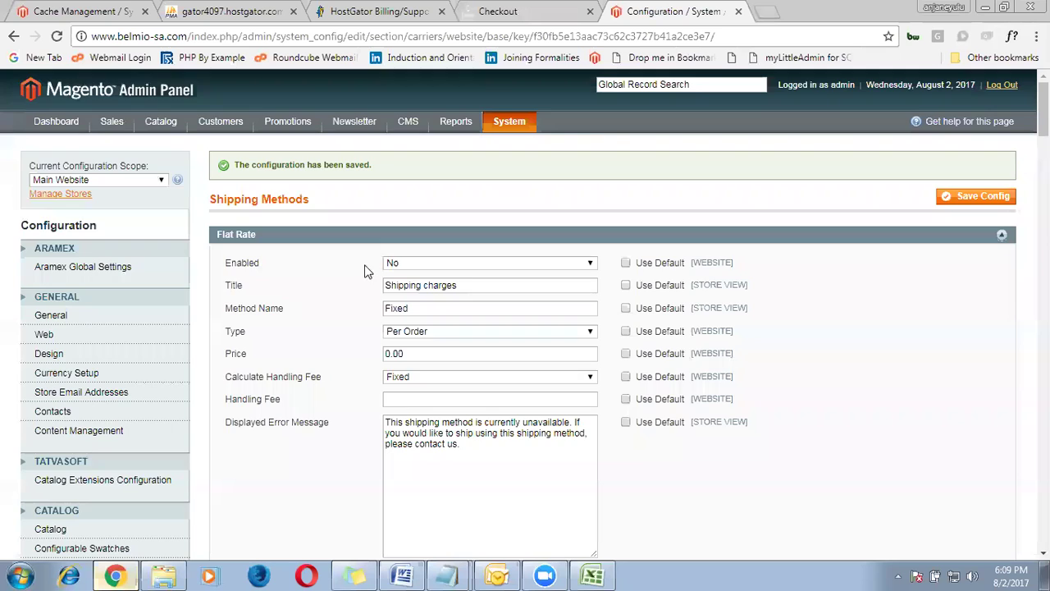
scroll(360, 269, "down", 4)
scroll(360, 279, "down", 4)
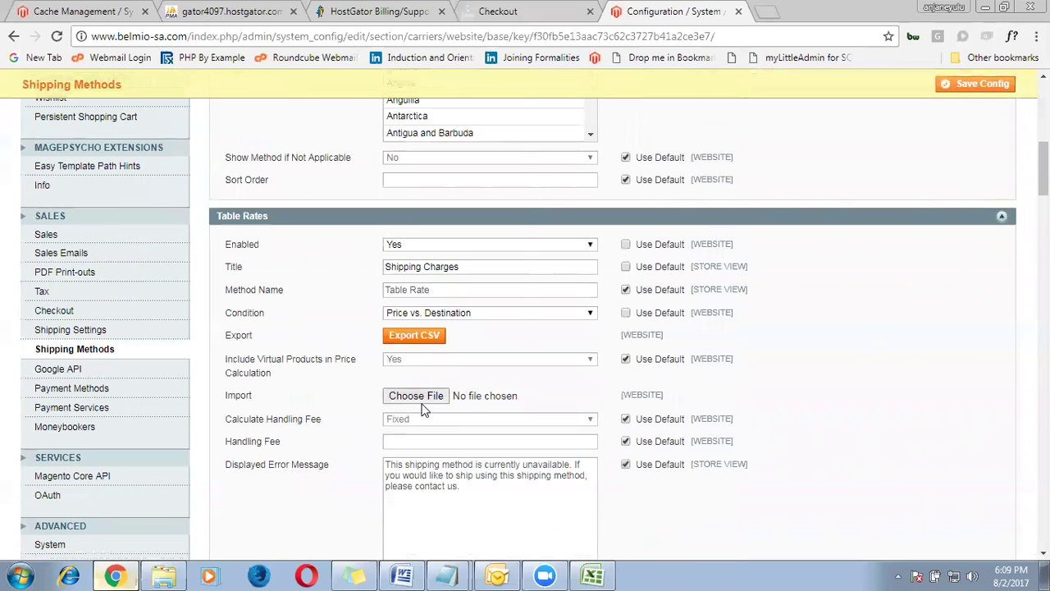
left_click(416, 396)
type("fa")
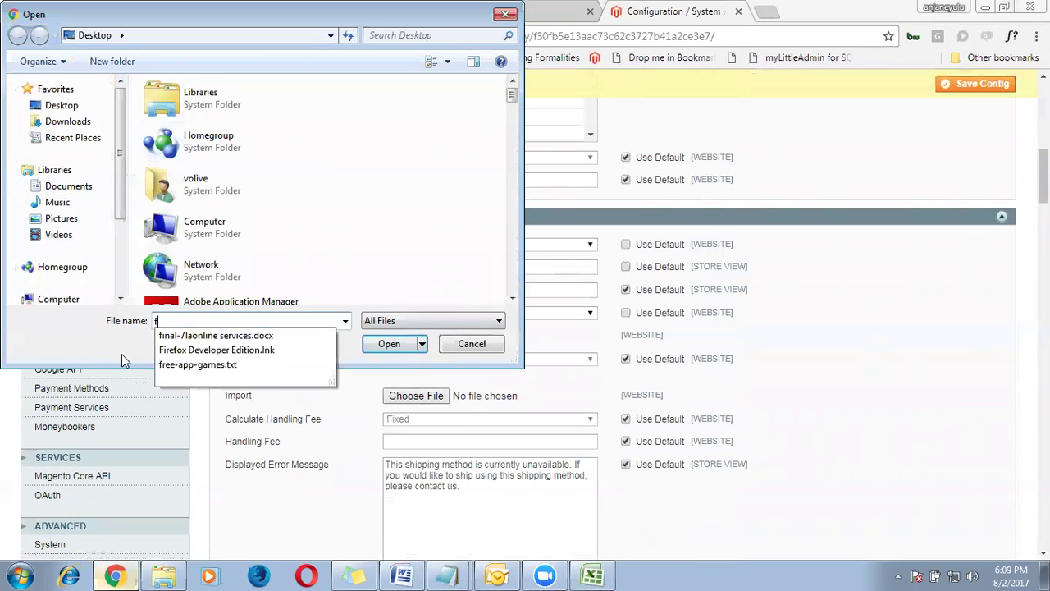
key("BackSpace")
key("BackSpace")
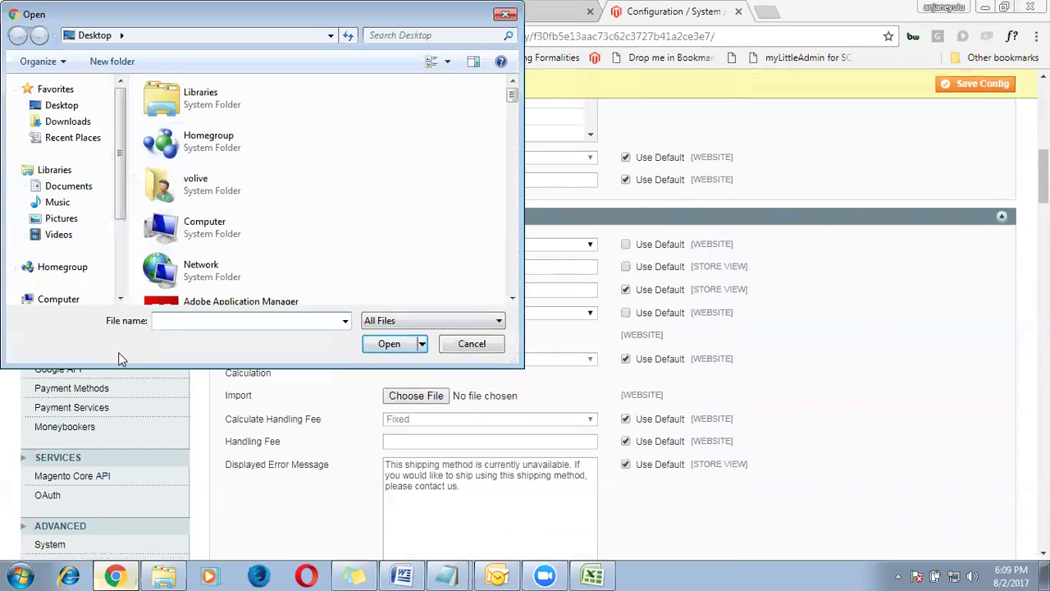
type("ta")
left_click(187, 348)
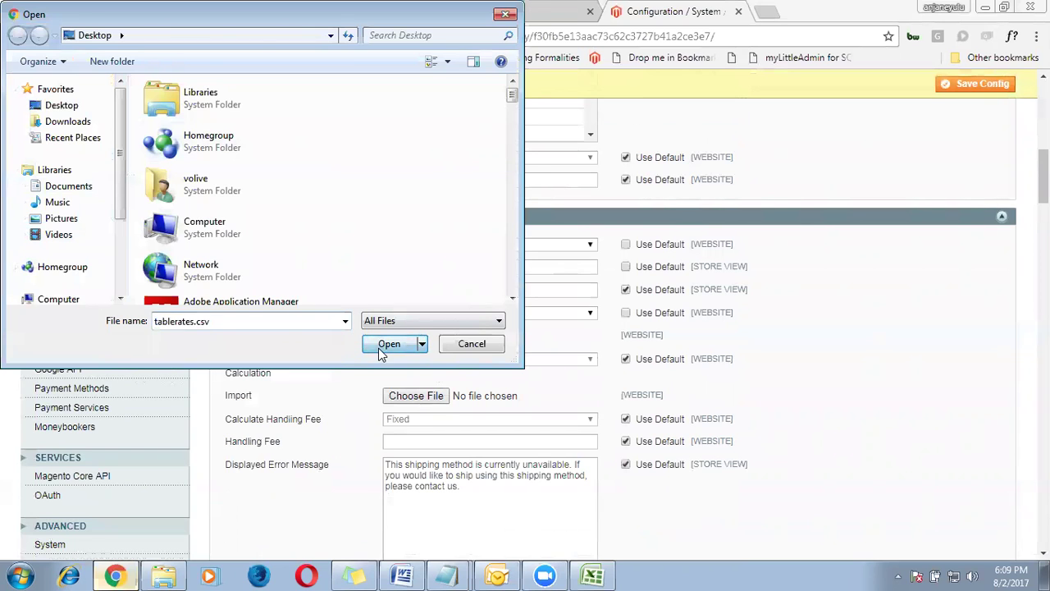
left_click(380, 346)
- Save the shipping methods configuration and reload the checkout page
left_click(982, 89)
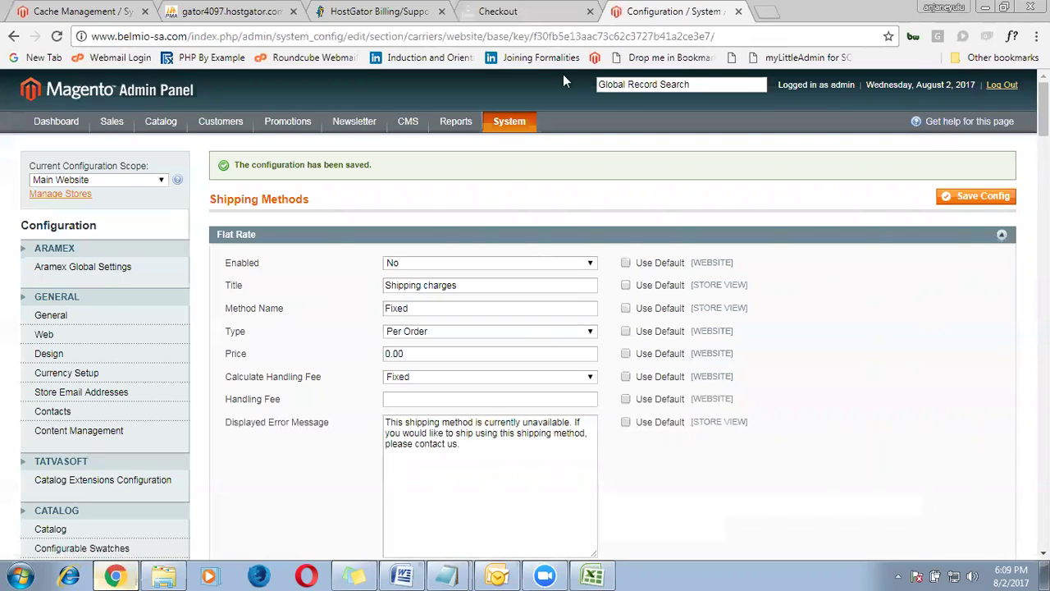
left_click(502, 11)
left_click(57, 37)
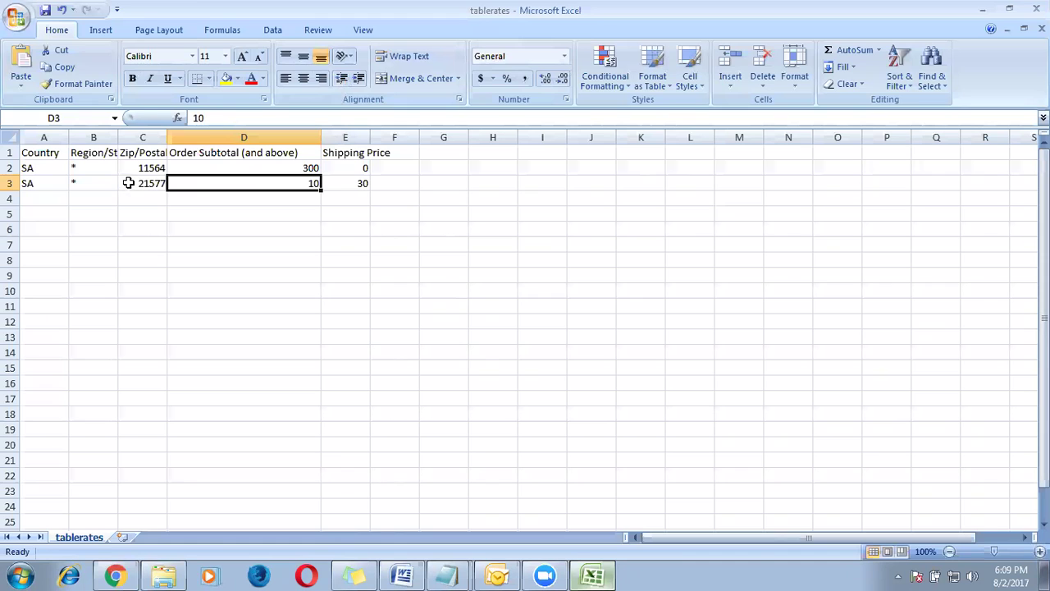
- Check the postal code in cell C3, then choose New Address for billing
left_click(129, 183)
left_click(116, 574)
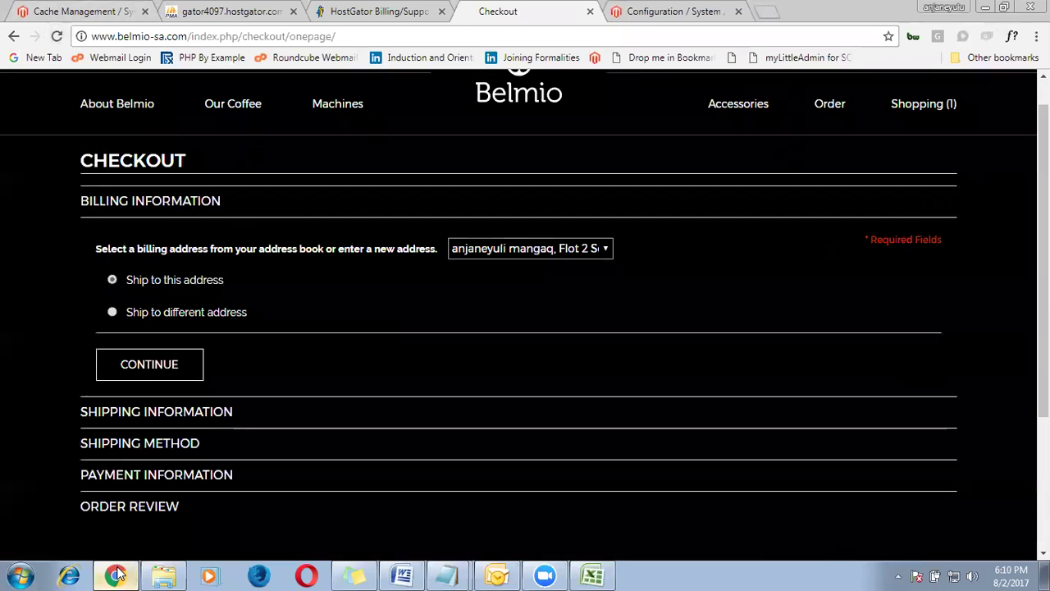
left_click(536, 251)
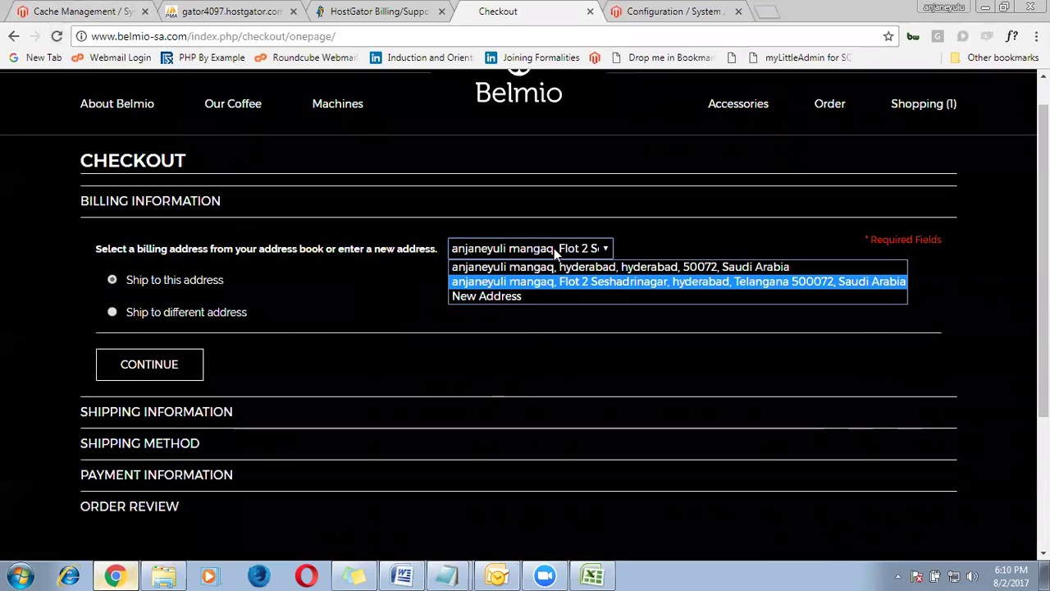
left_click(522, 289)
- Set the billing zip to 21577 and continue to the Table Rate SAR30.00 quote
scroll(255, 332, "down", 3)
scroll(165, 374, "up", 2)
left_click(165, 374)
type("21577")
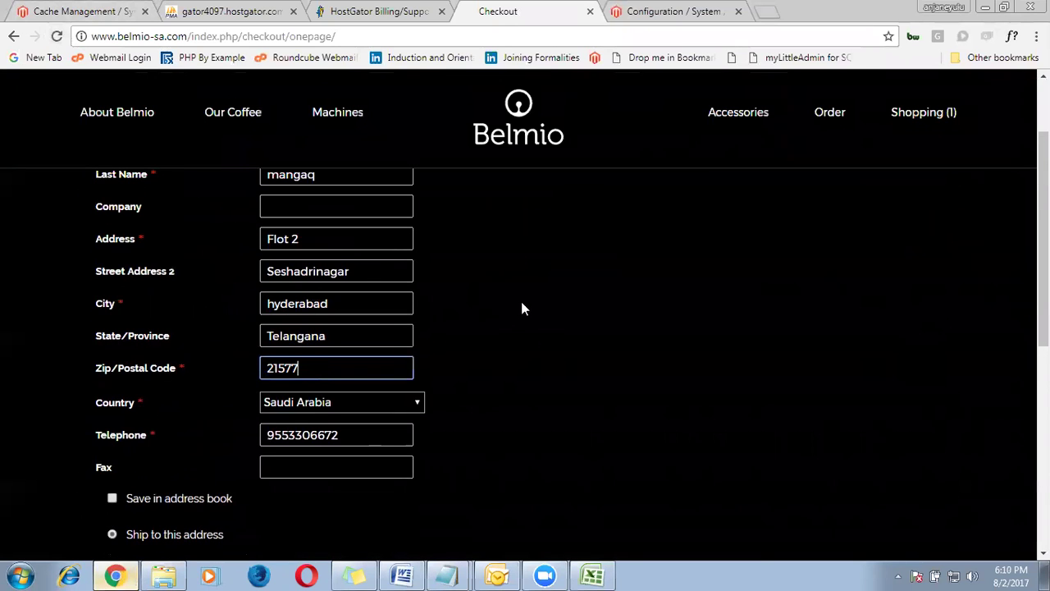
scroll(522, 295, "down", 1)
left_click(147, 541)
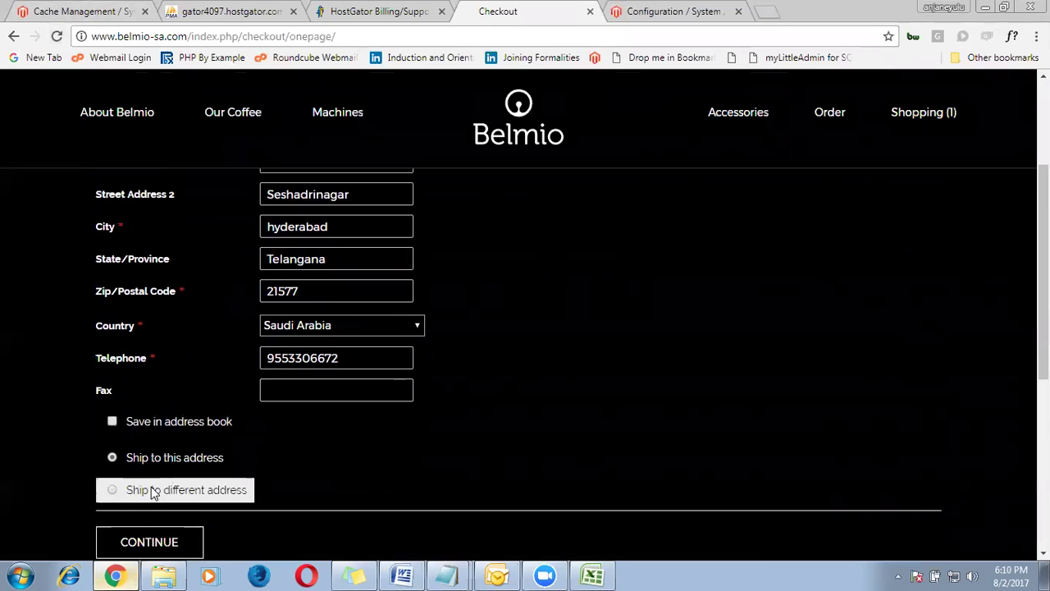
scroll(580, 293, "up", 3)
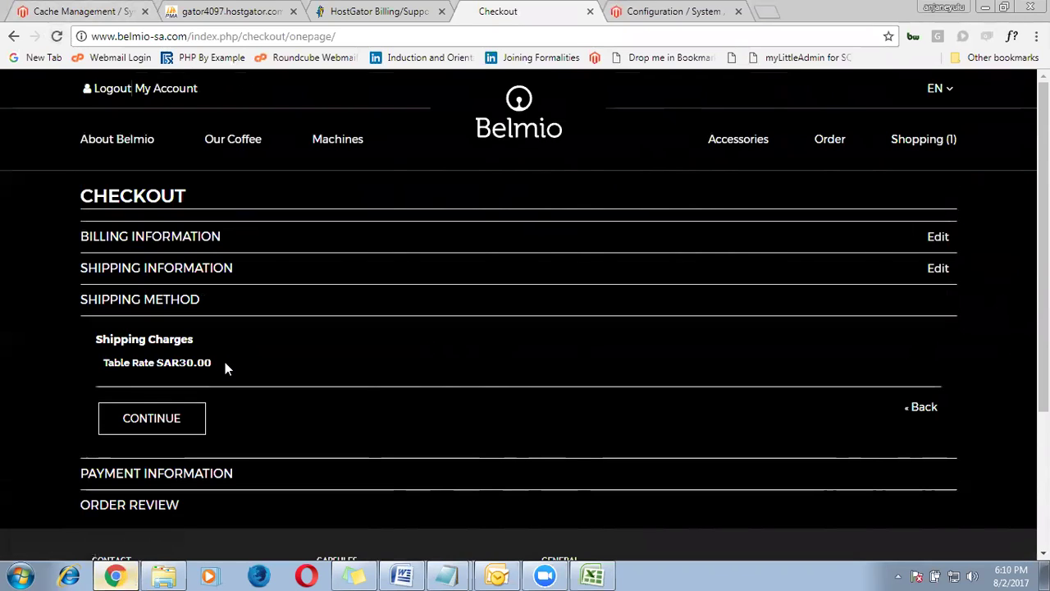
left_click(592, 575)
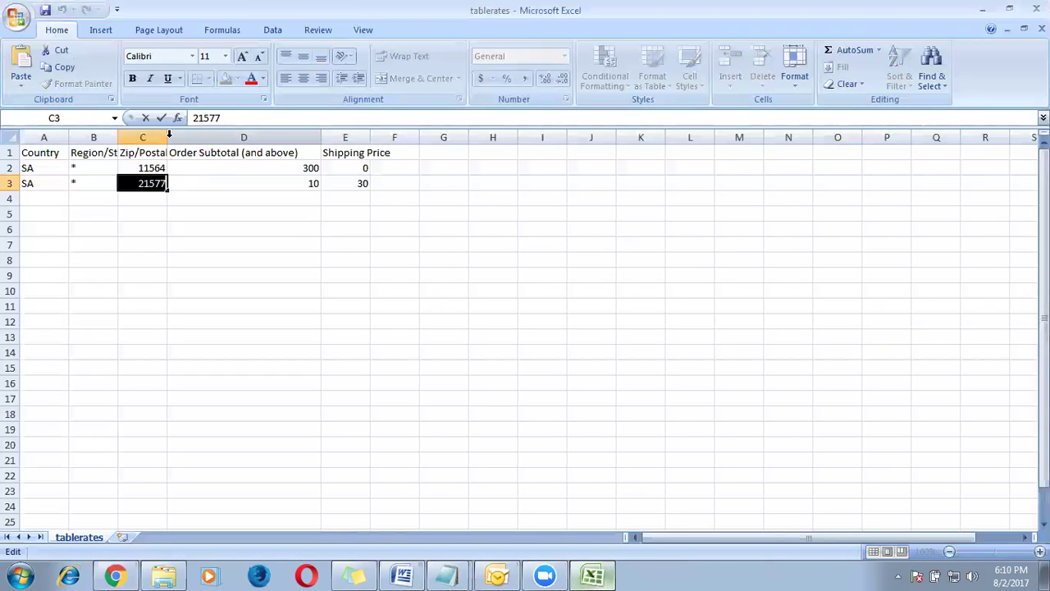
- Replace the zips 11564 in C2 and 21577 in C3 with *
left_click(174, 215)
left_click_drag(167, 137, 373, 153)
left_click(296, 165)
double_click(296, 166)
left_click_drag(296, 166, 373, 173)
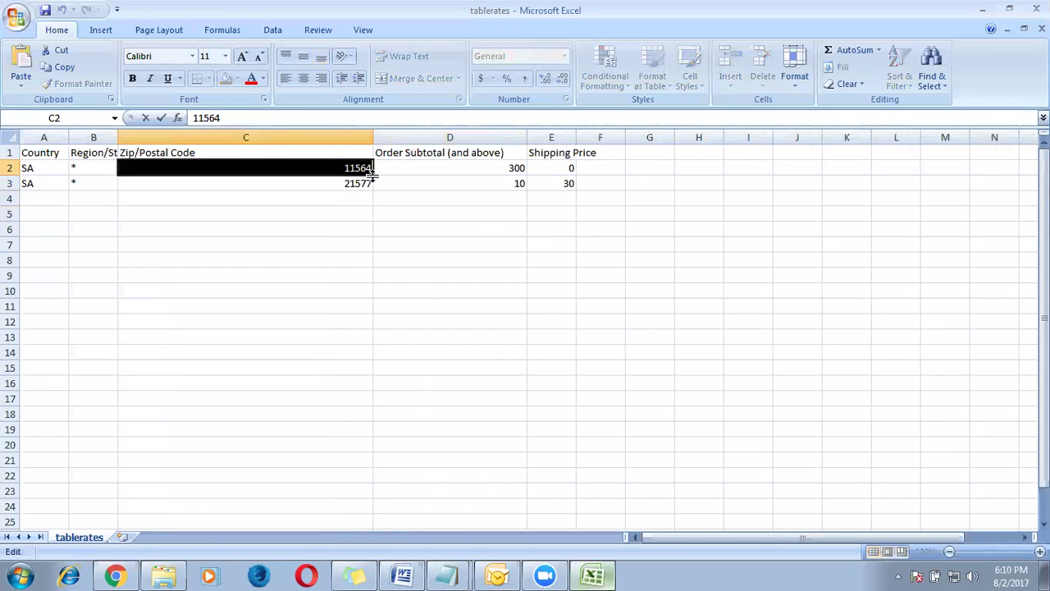
type("*")
double_click(338, 180)
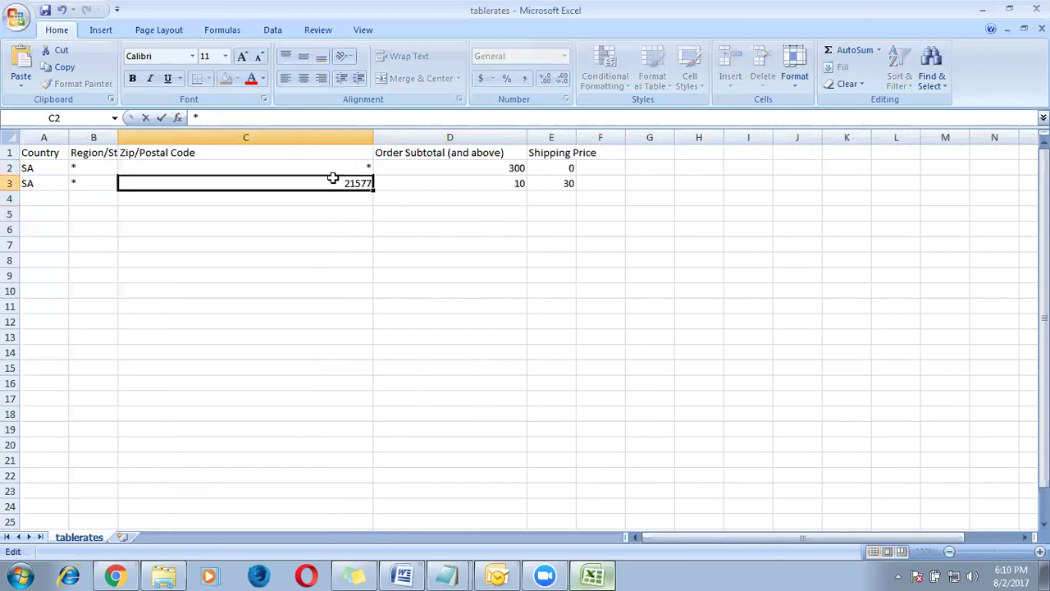
left_click_drag(343, 183, 376, 194)
type("*")
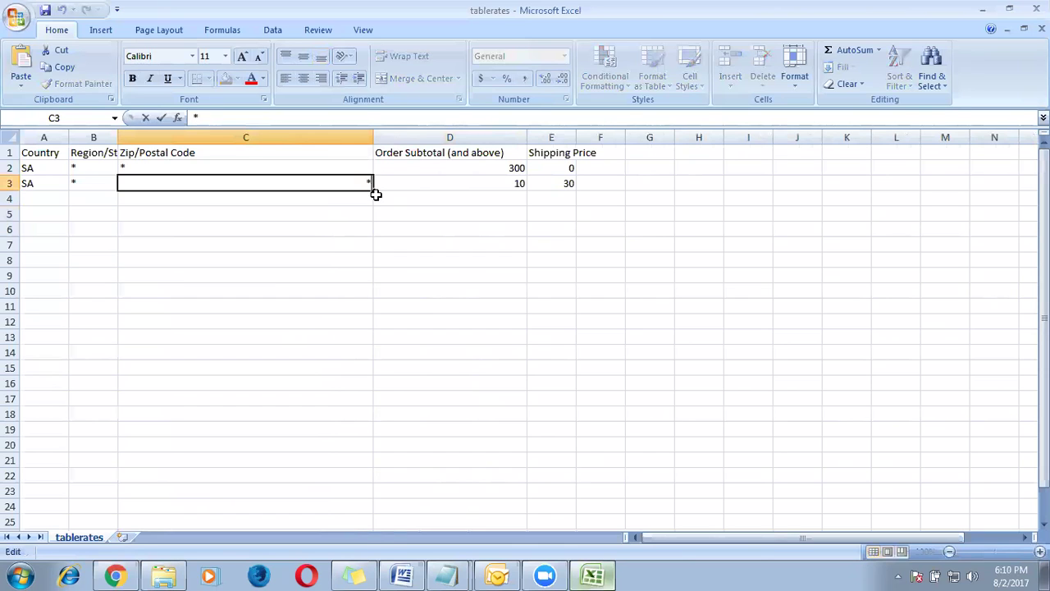
- Save the sheet three times, keeping the CSV format each time
key("ctrl+s")
left_click(482, 341)
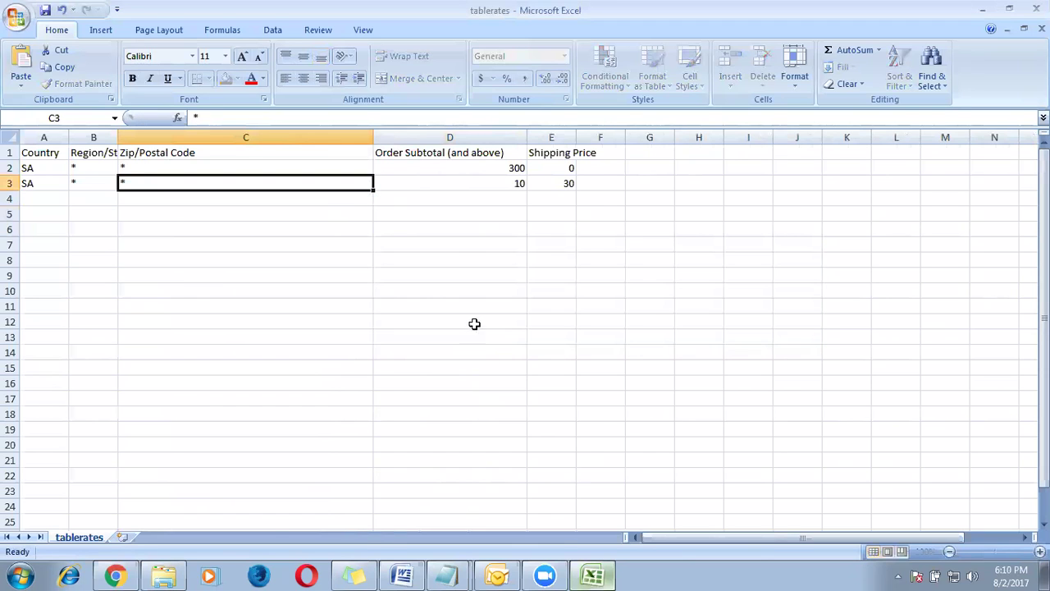
key("ctrl+s")
left_click(466, 338)
key("ctrl+s")
left_click(467, 339)
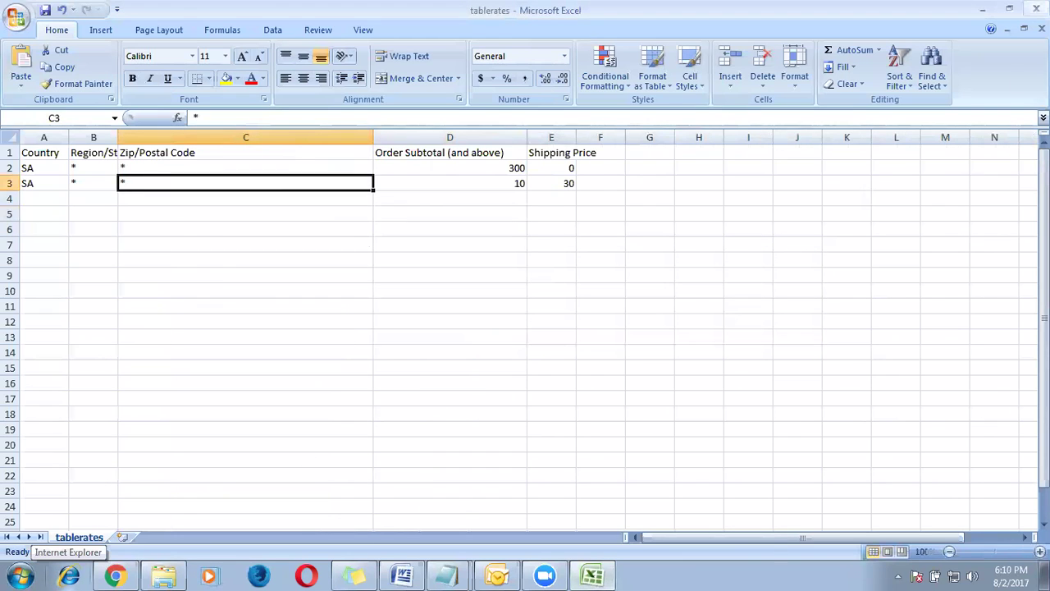
- Close the workbook, saving it over tablerates.csv on the Desktop
key("alt+F4")
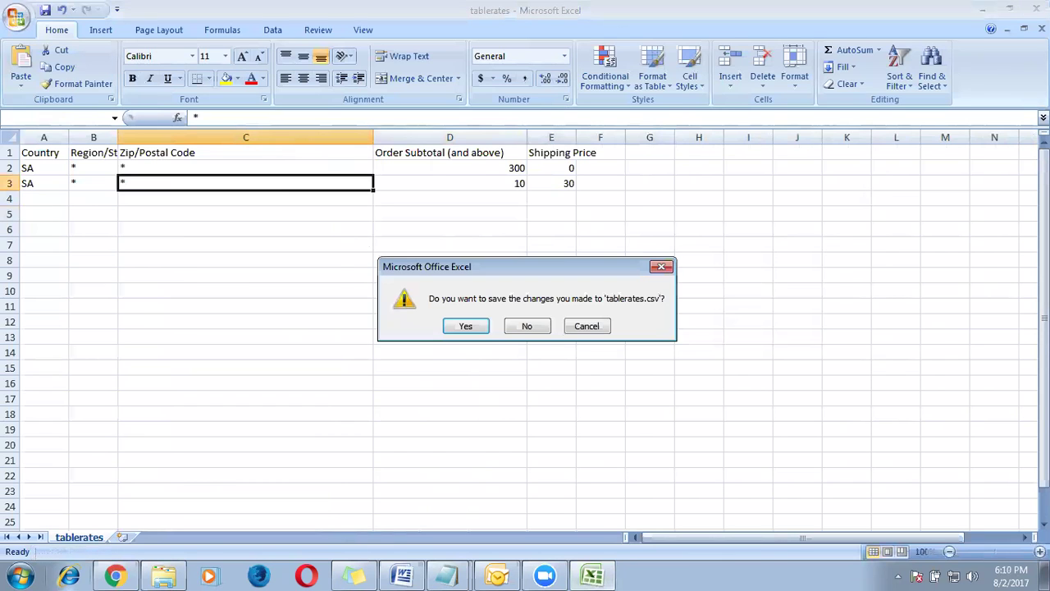
left_click(465, 326)
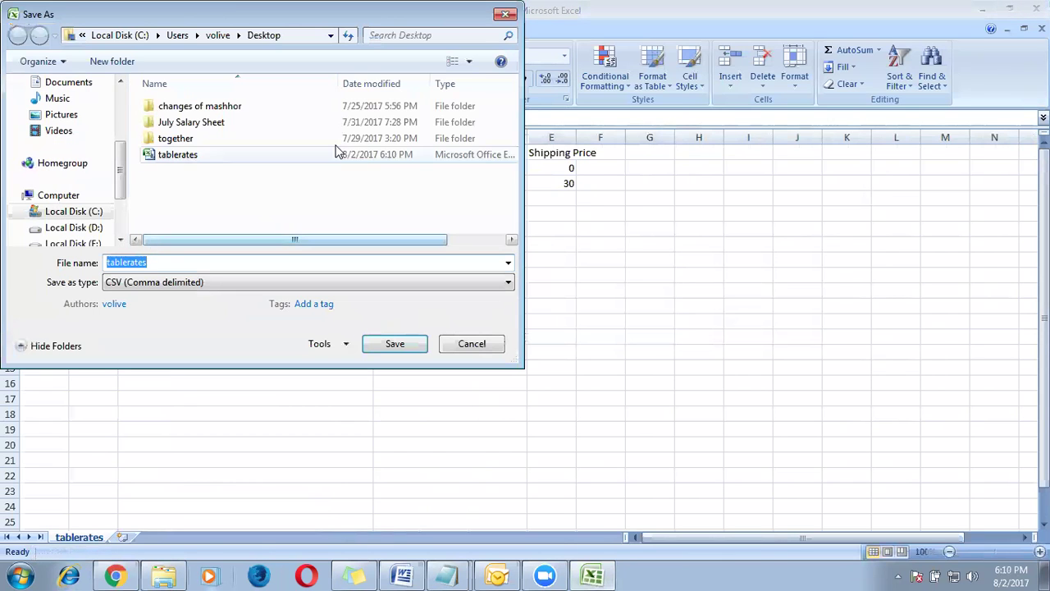
left_click_drag(121, 162, 120, 94)
left_click(81, 138)
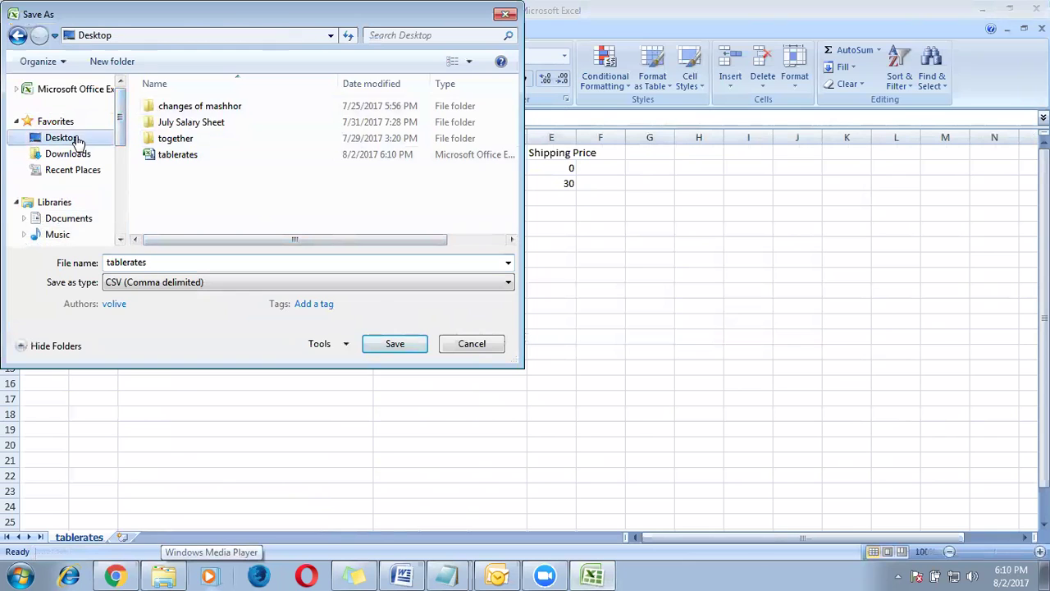
left_click(390, 344)
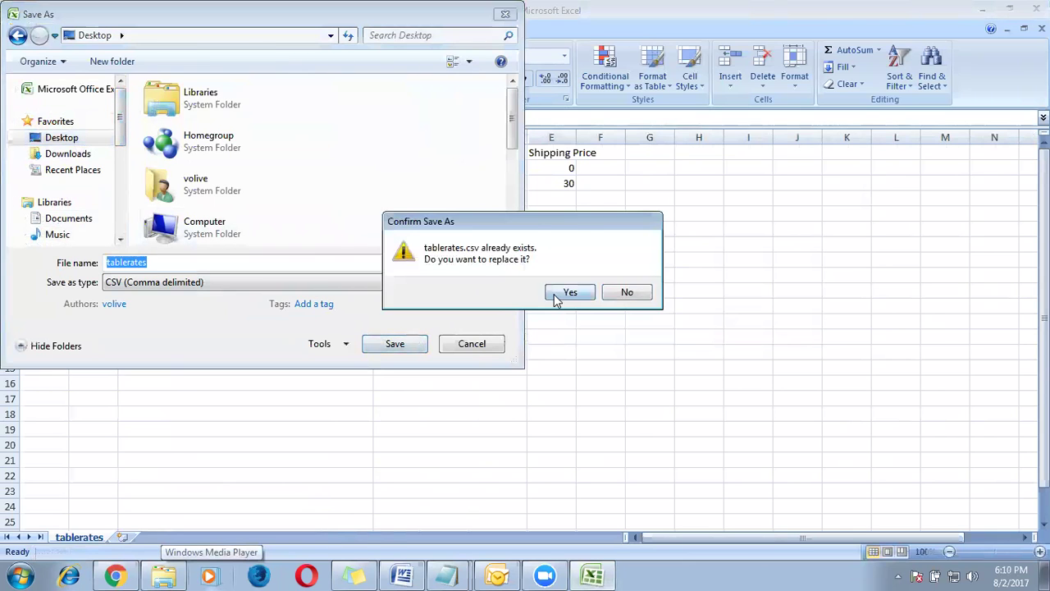
left_click(559, 294)
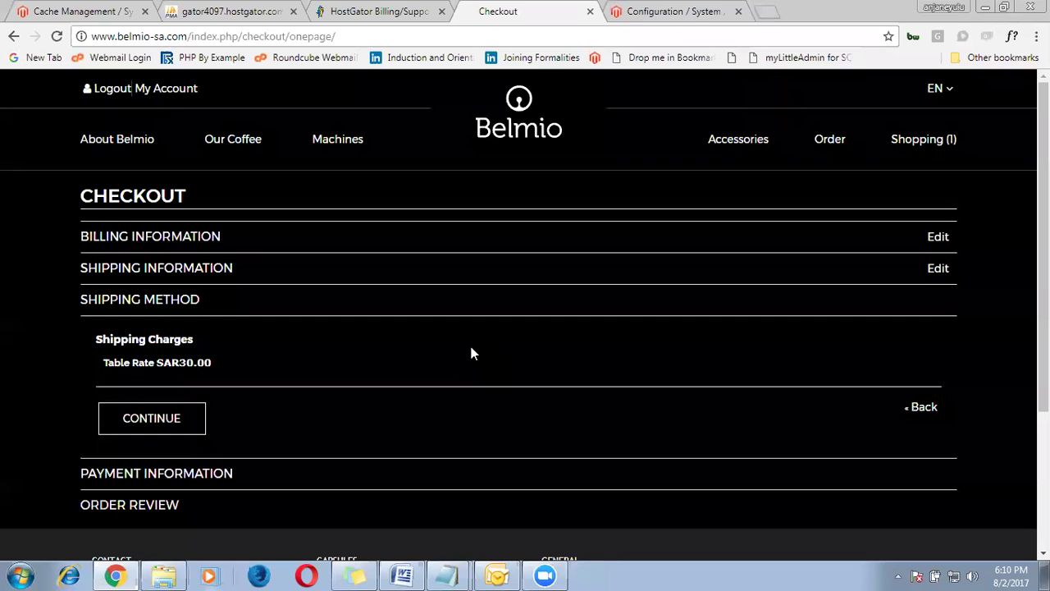
- Select the updated tablerates.csv as the Table Rates import file
left_click(721, 8)
scroll(287, 387, "down", 10)
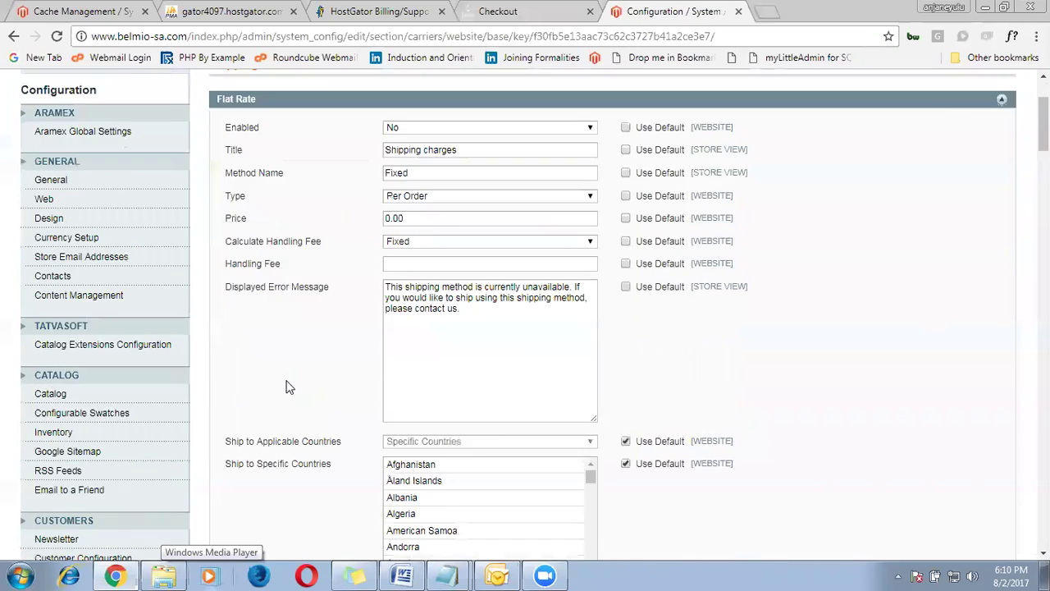
left_click(416, 320)
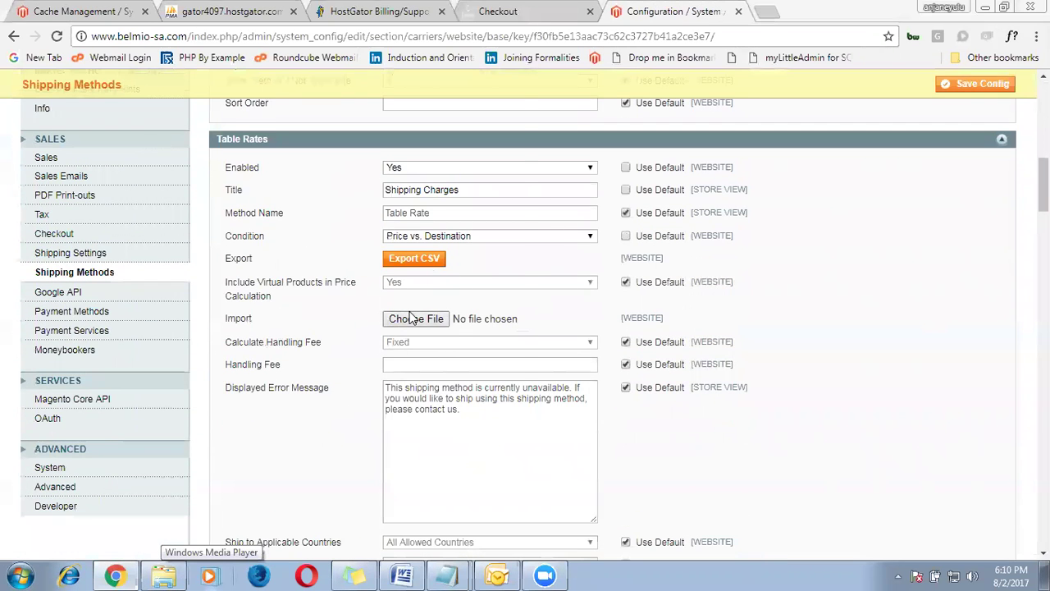
type("ta")
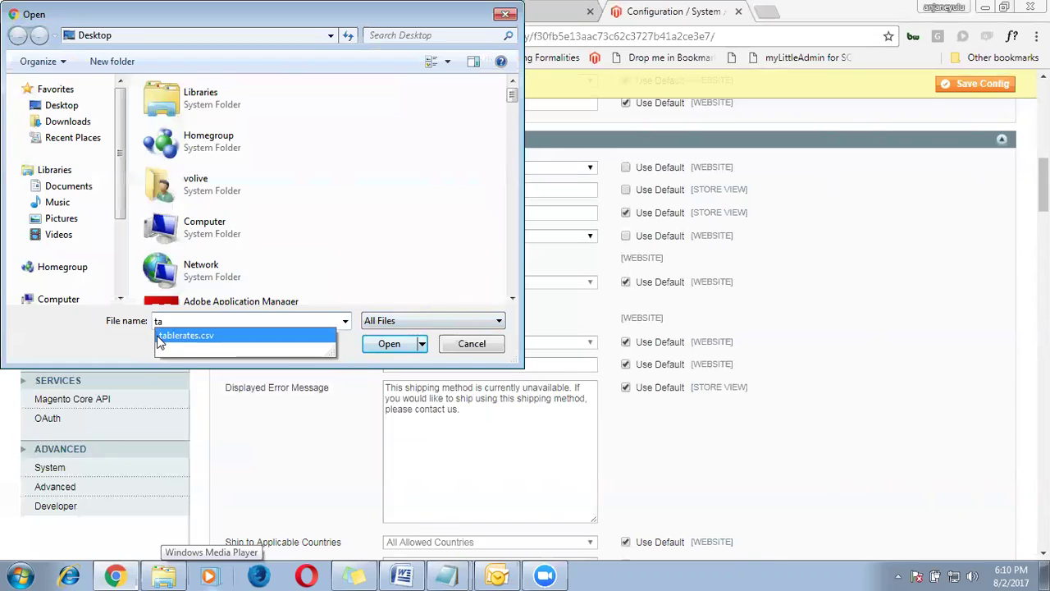
left_click(196, 335)
left_click(401, 351)
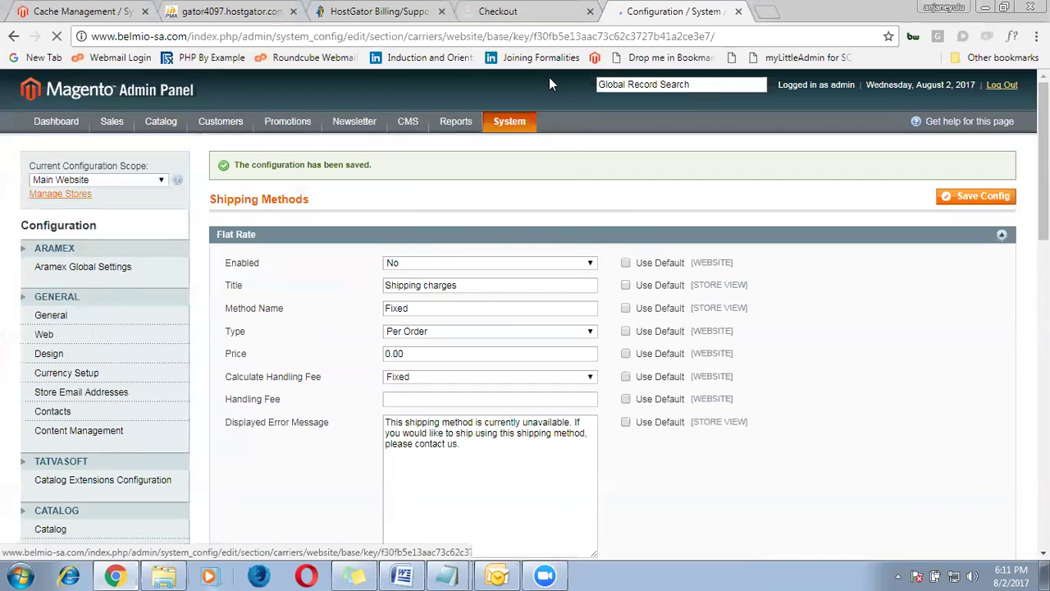
left_click(518, 11)
- Reload the checkout and continue past Billing Information
left_click(36, 36)
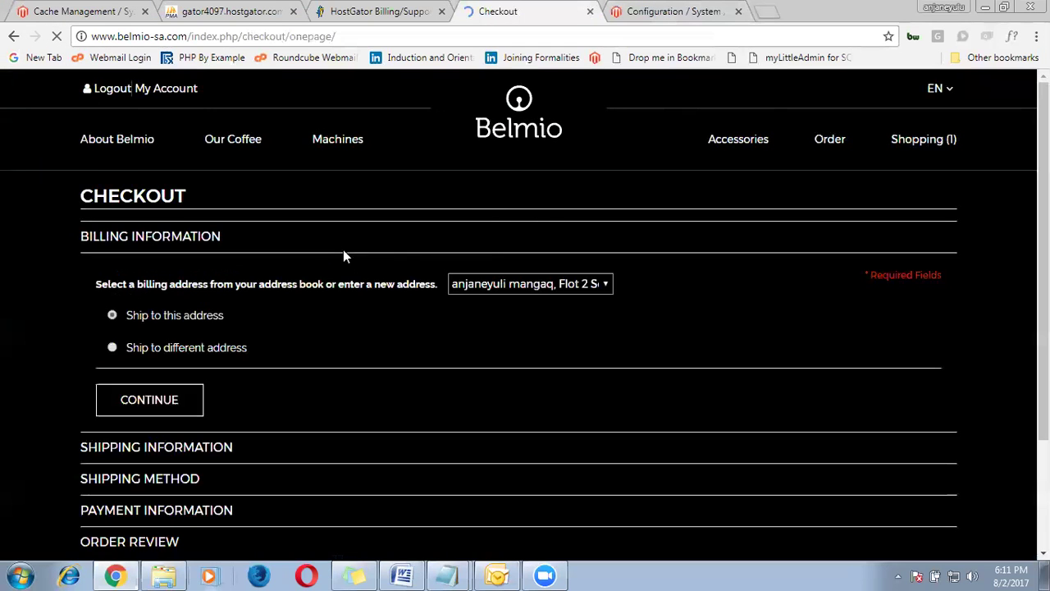
left_click(151, 401)
scroll(237, 336, "down", 3)
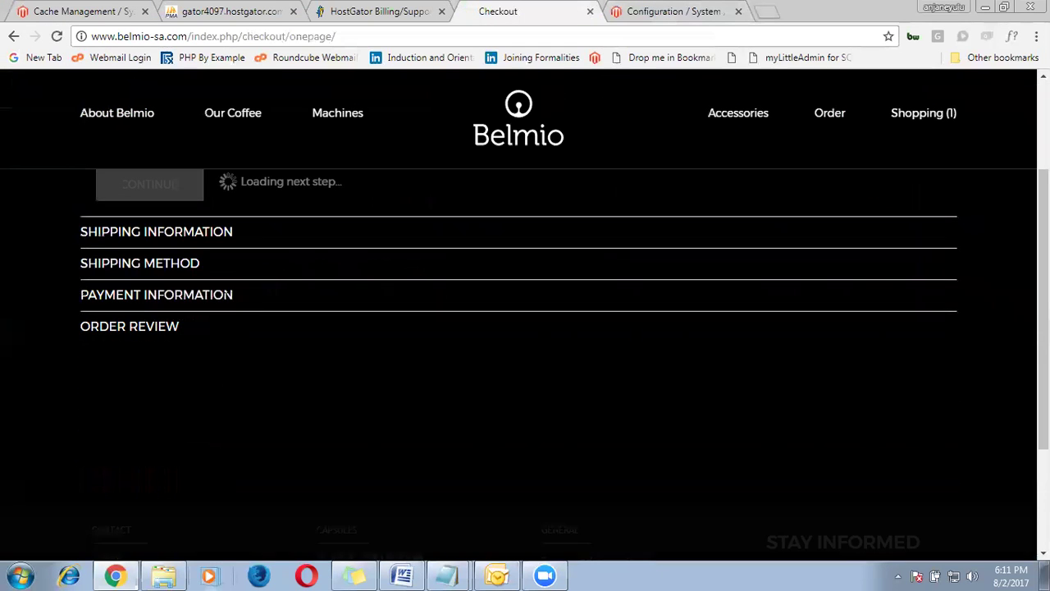
scroll(350, 277, "up", 3)
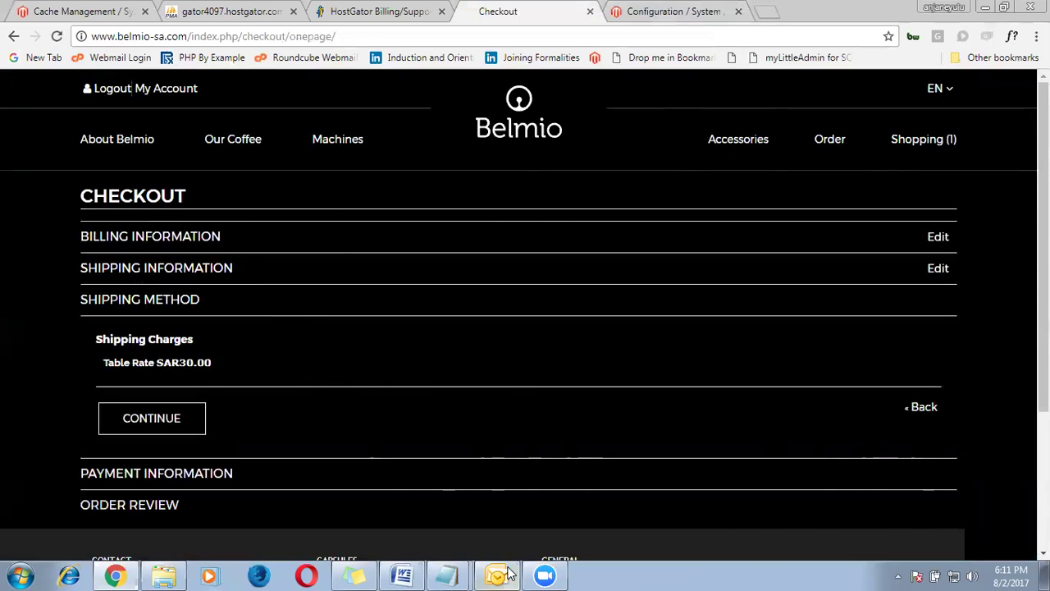
left_click(984, 8)
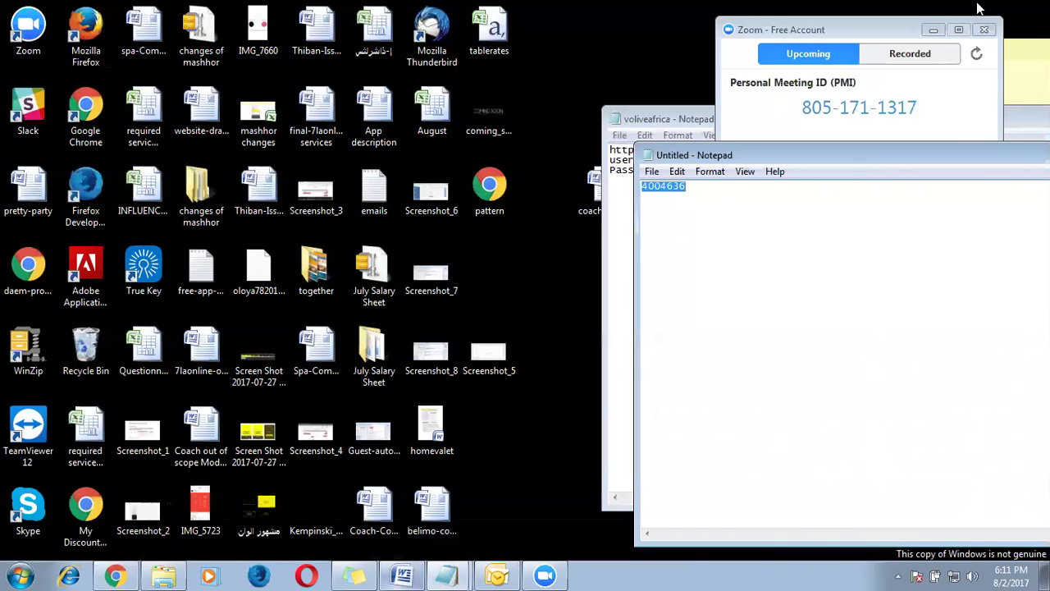
left_click(115, 574)
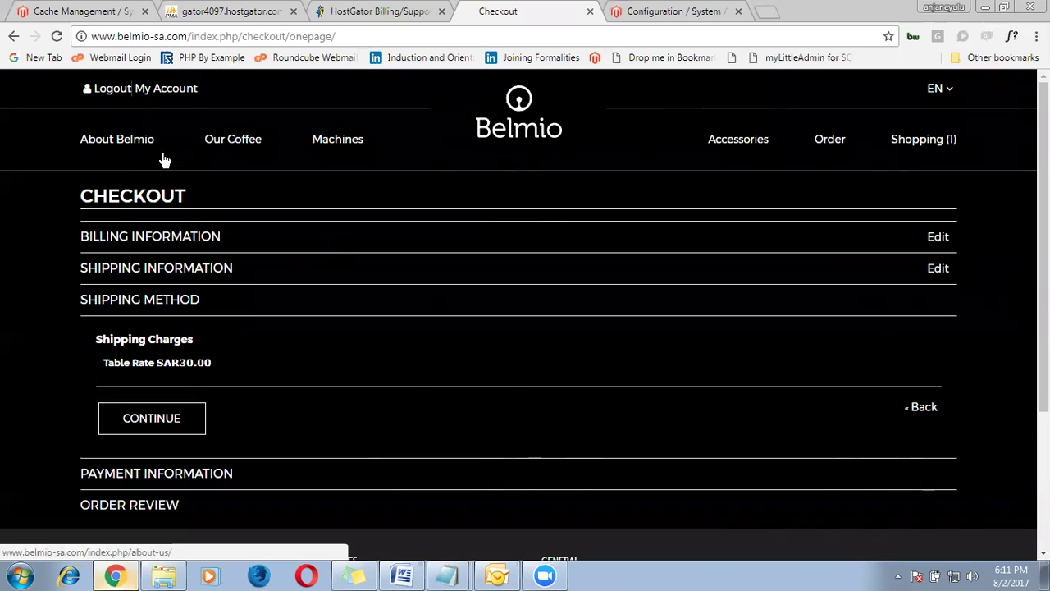
- Continue through the Table Rate SAR30.00 shipping method to Payment Information
left_click(155, 419)
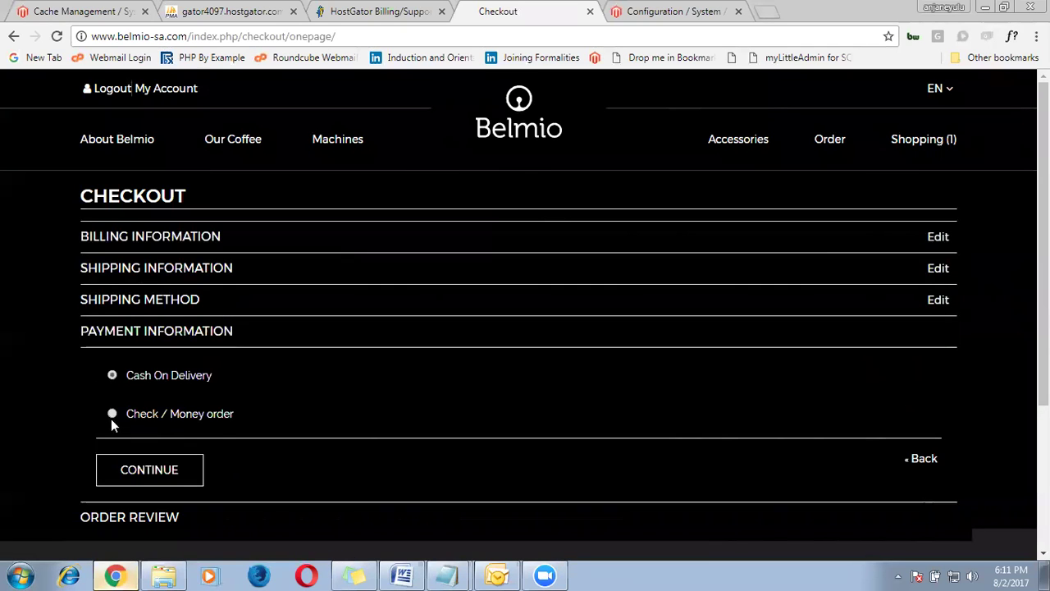
left_click(156, 474)
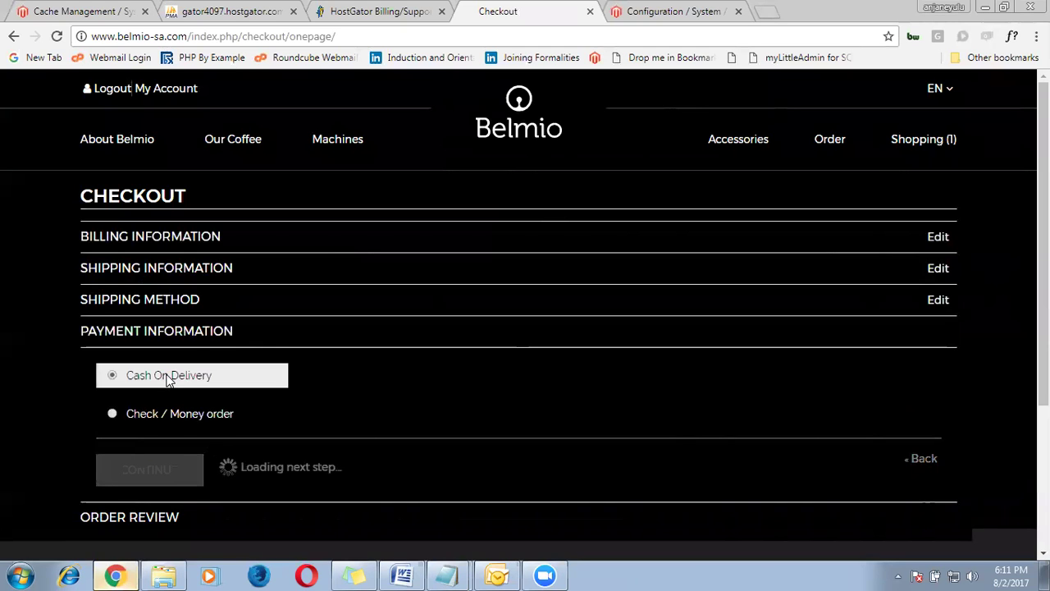
left_click(190, 332)
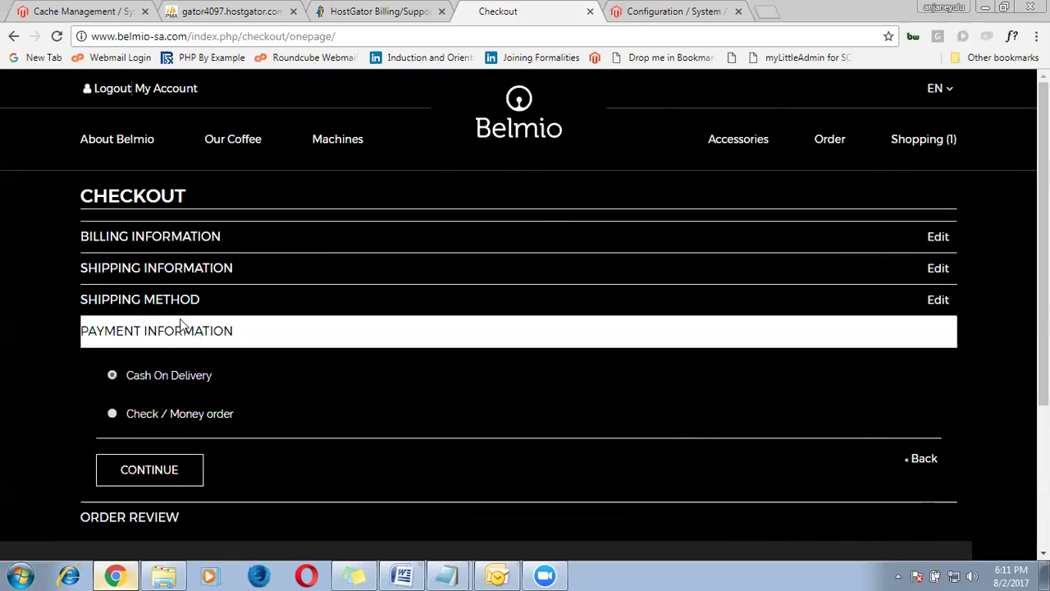
left_click(181, 300)
left_click(153, 420)
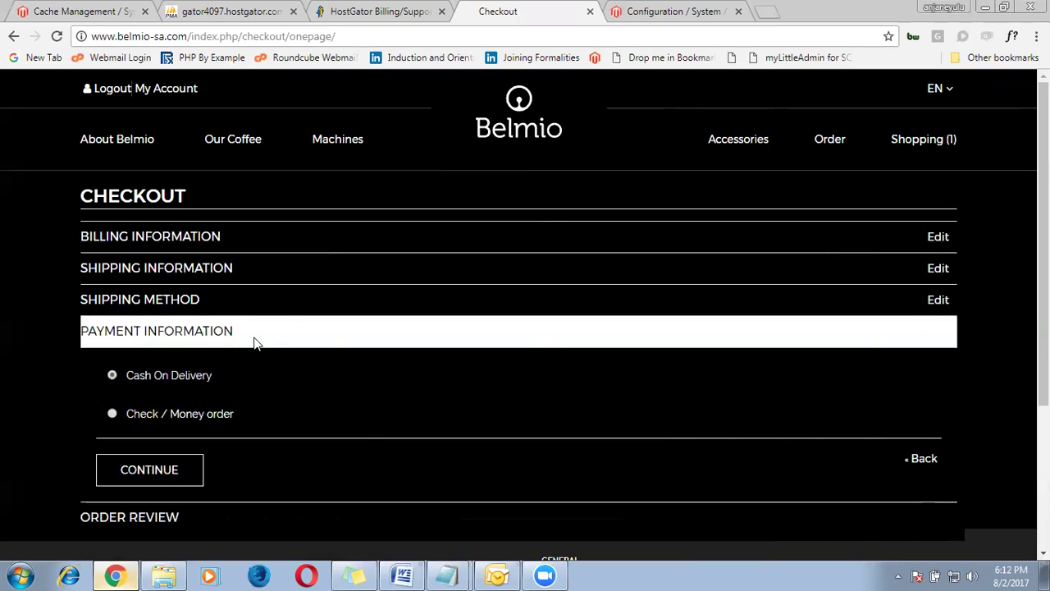
- Search the Magento admin configuration page for 'cash'
left_click(648, 11)
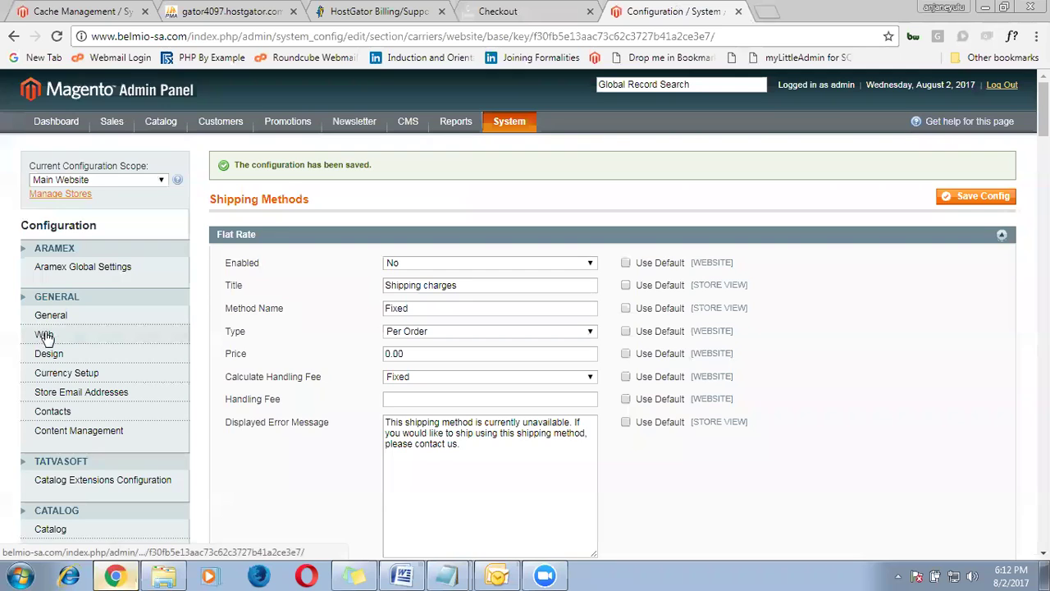
scroll(45, 337, "down", 5)
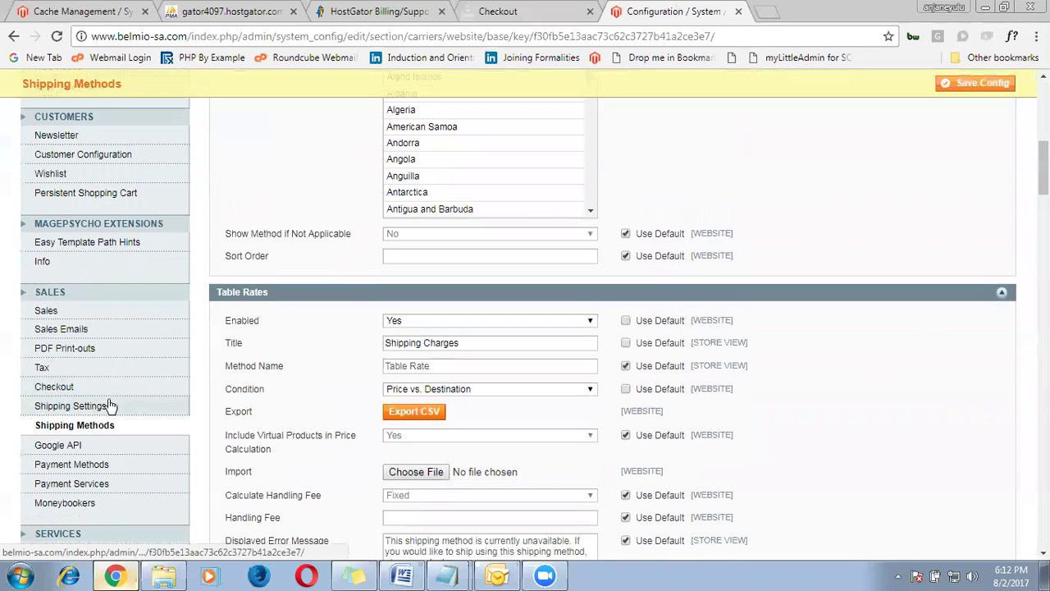
key("ctrl+f")
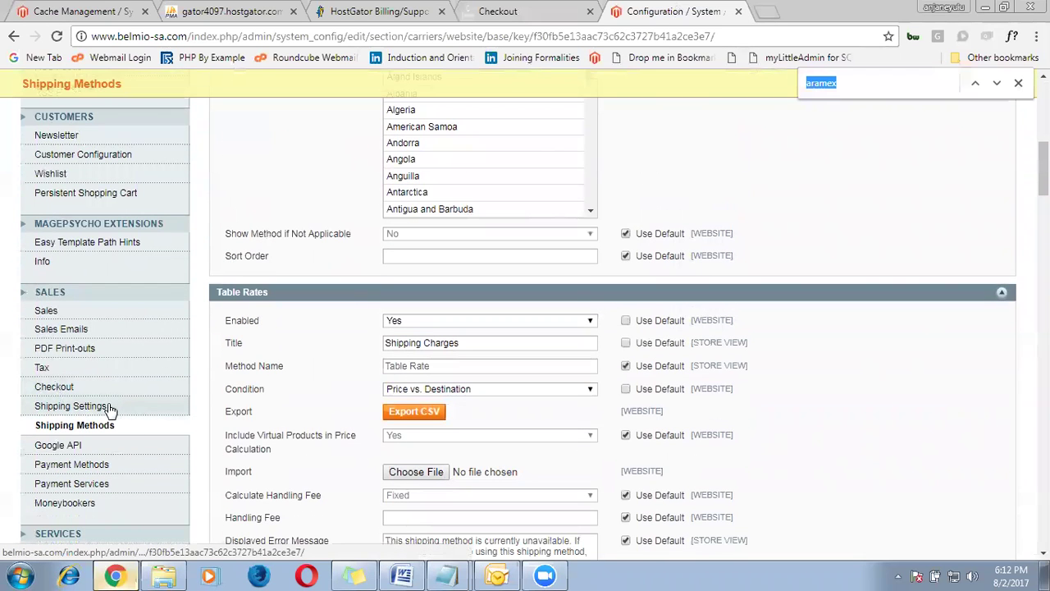
type("c")
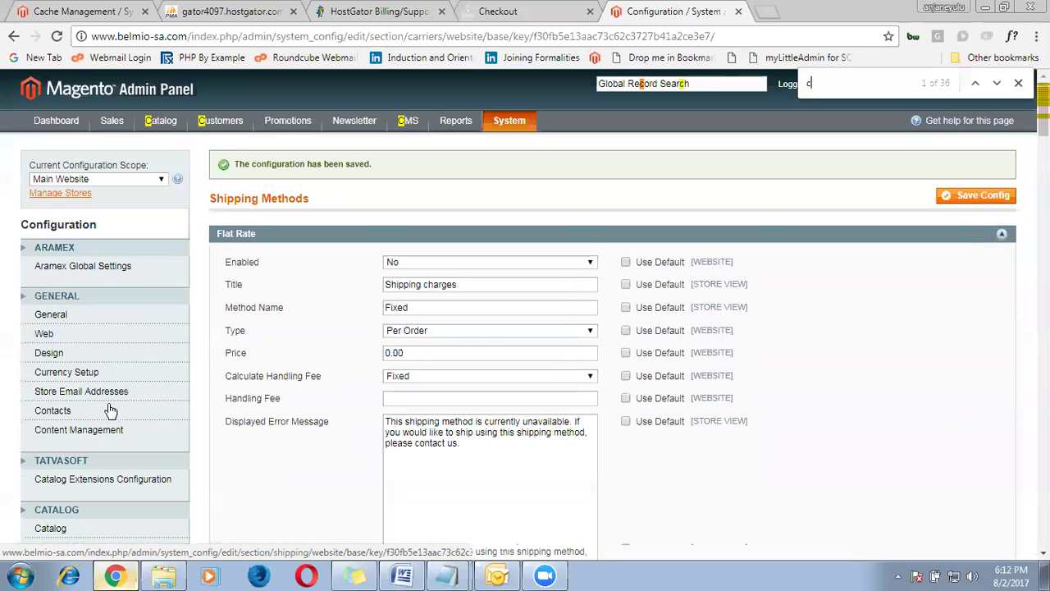
type("ash")
left_click(1018, 83)
scroll(120, 408, "down", 5)
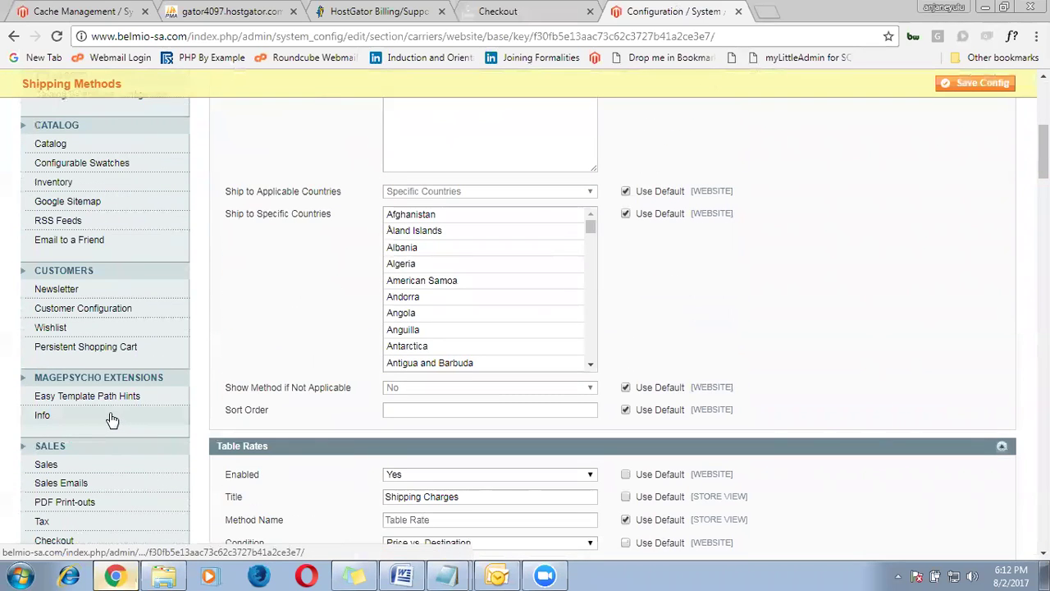
scroll(160, 369, "down", 2)
scroll(160, 374, "down", 1)
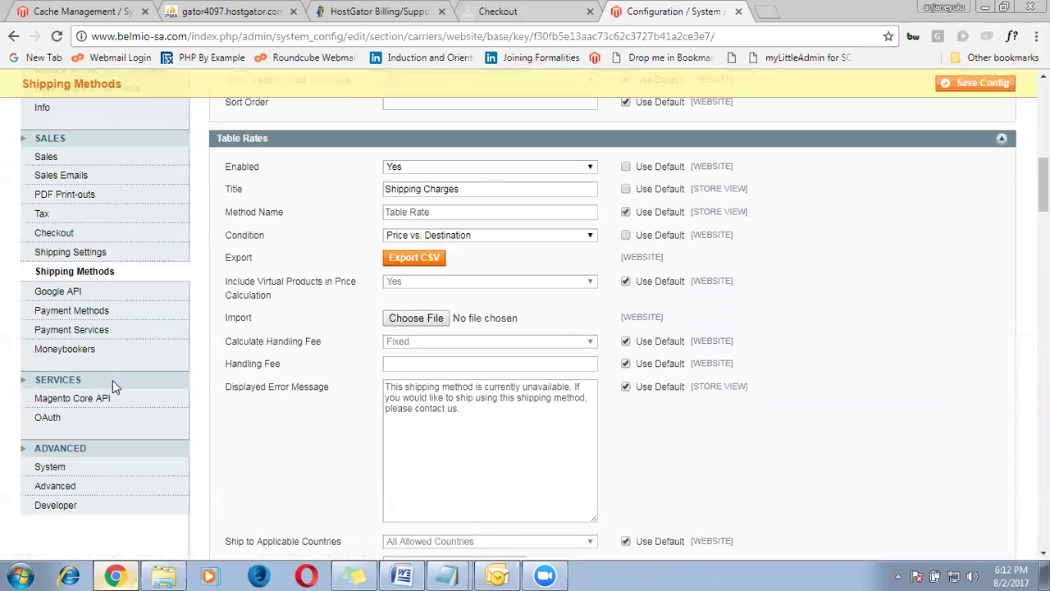
- Clear the page search and open Shipping Settings under Sales in the sidebar
key("ctrl+f")
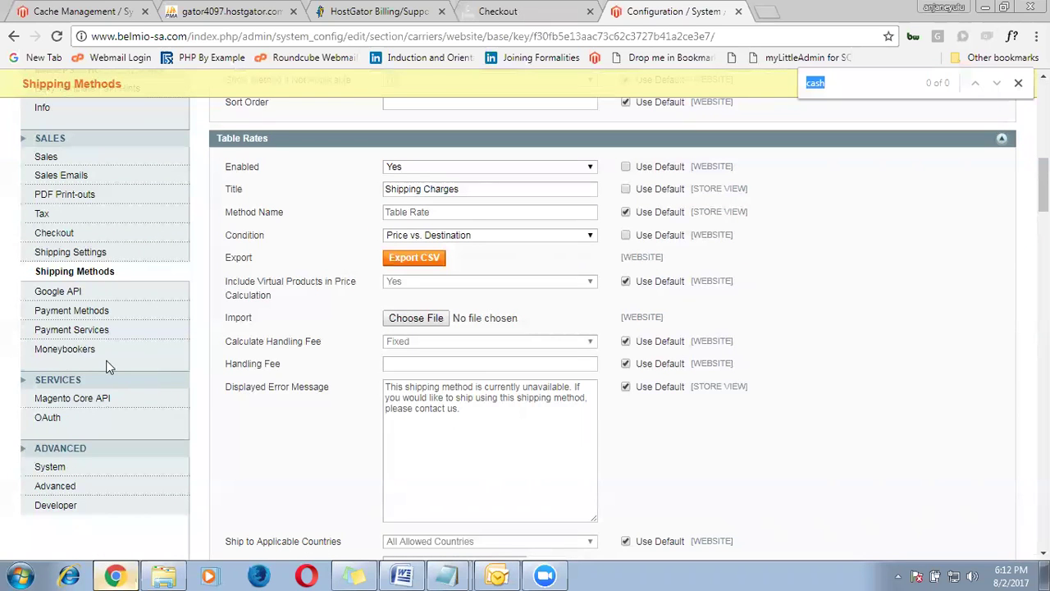
scroll(97, 343, "up", 3)
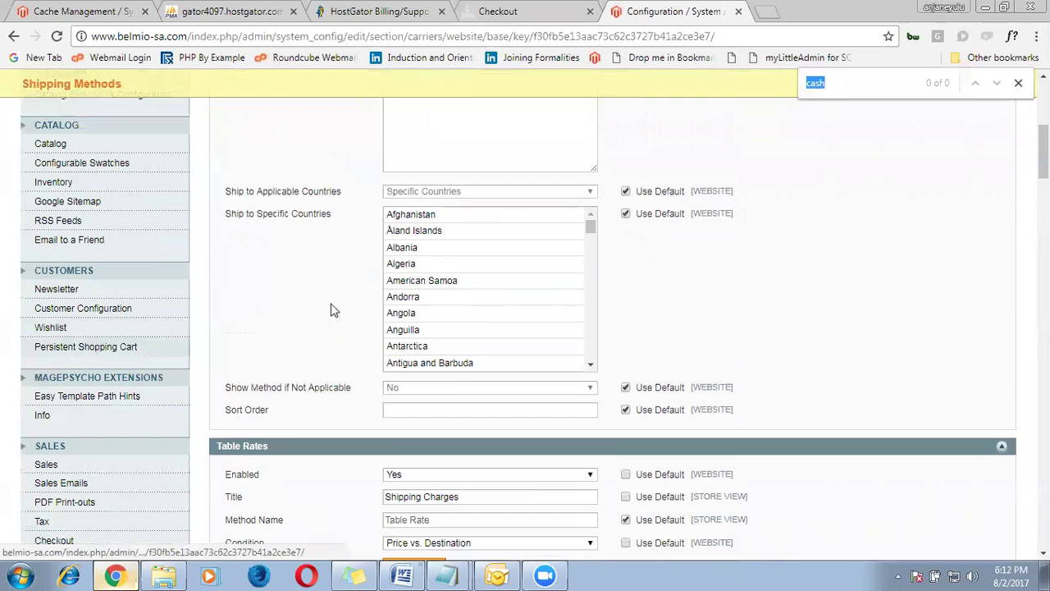
left_click(856, 81)
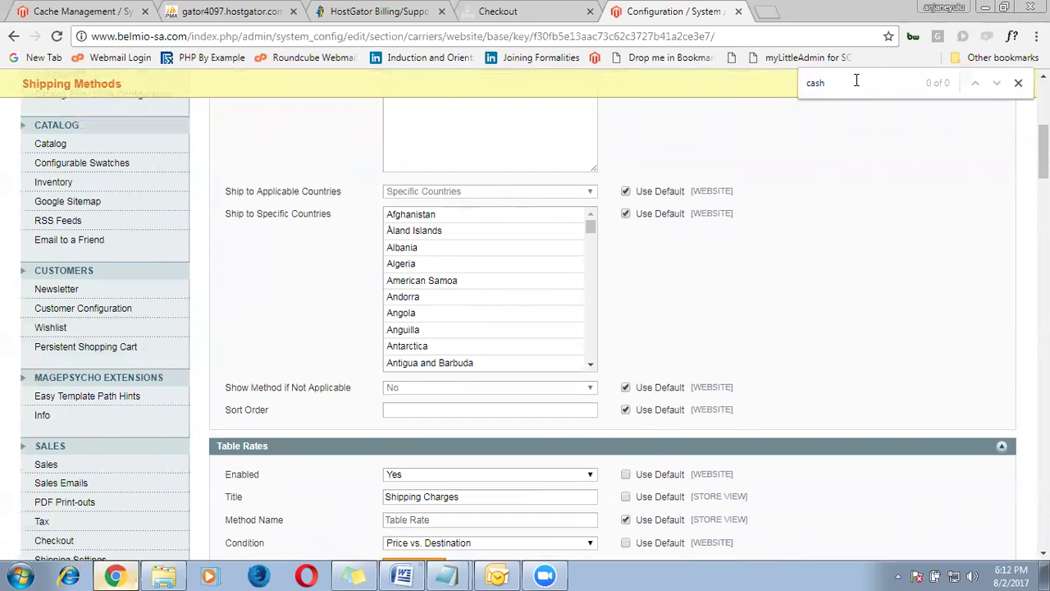
key("BackSpace")
key("BackSpace")
key("BackSpace")
key("BackSpace")
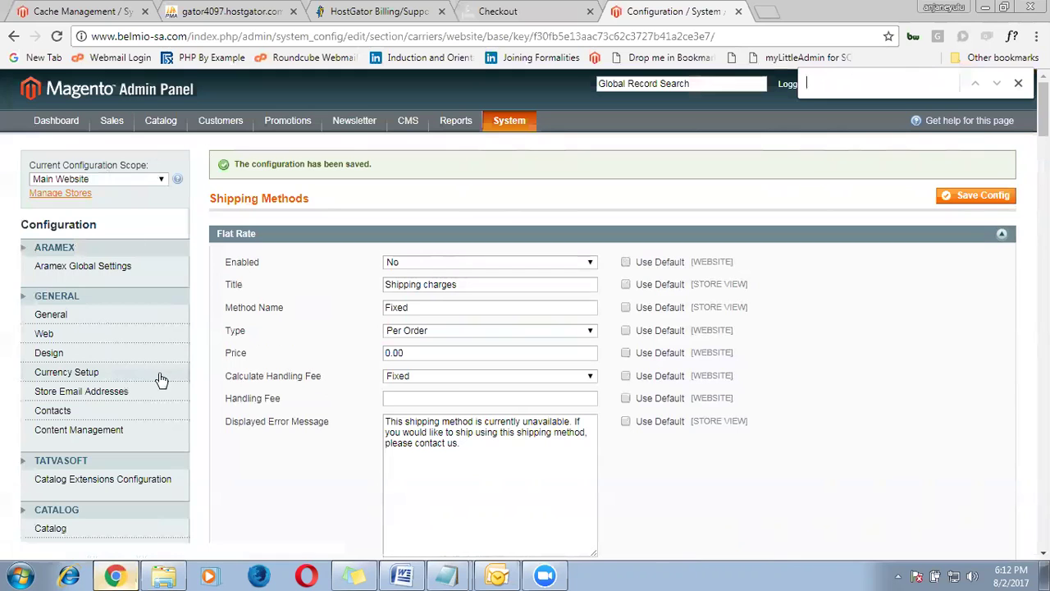
scroll(159, 377, "down", 4)
scroll(160, 380, "down", 3)
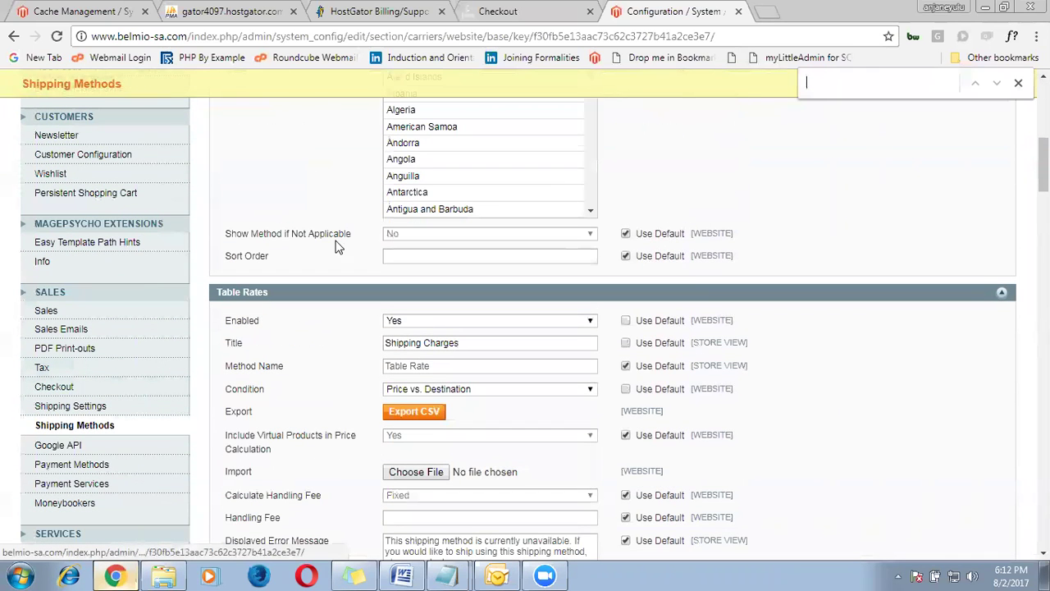
scroll(548, 209, "up", 7)
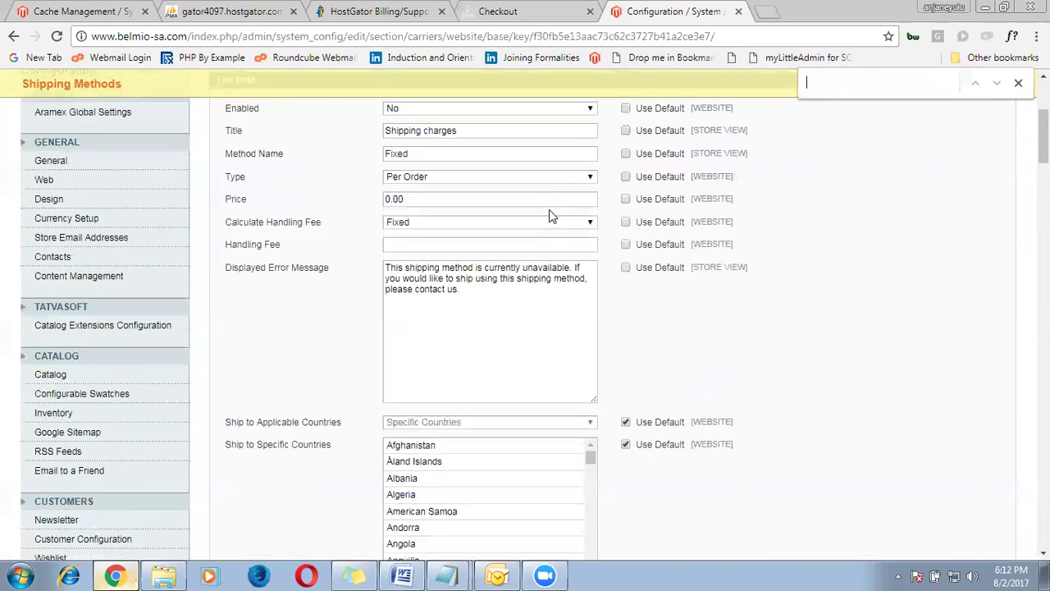
scroll(364, 289, "down", 8)
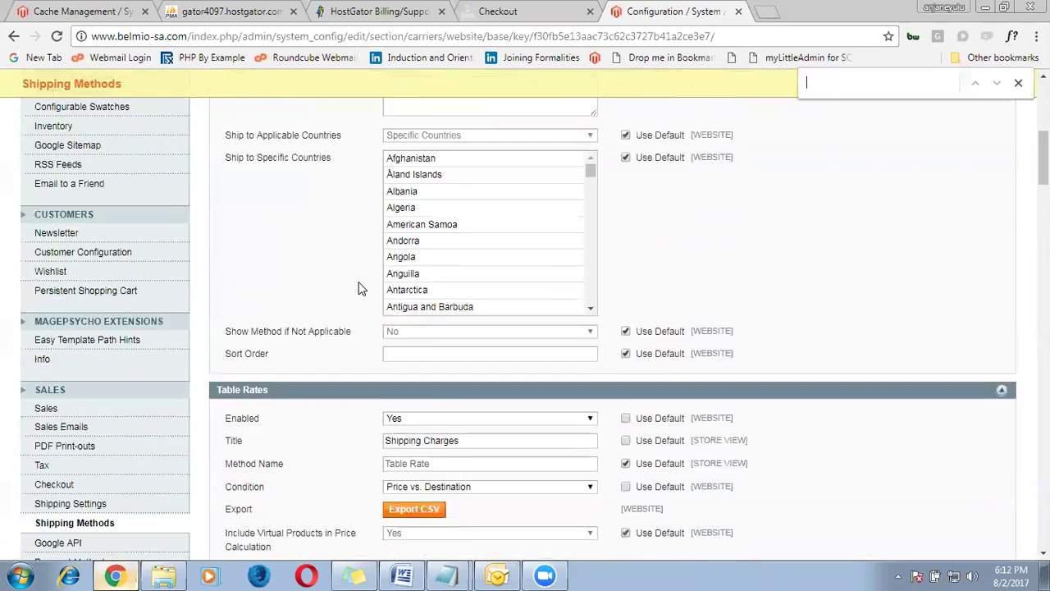
scroll(359, 281, "up", 4)
scroll(358, 281, "down", 7)
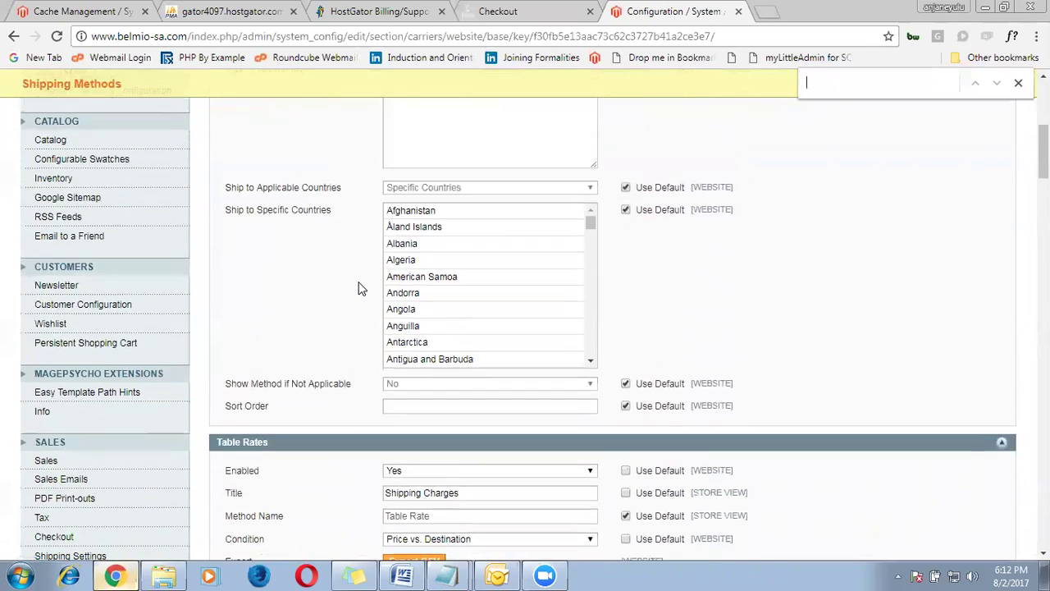
left_click(83, 272)
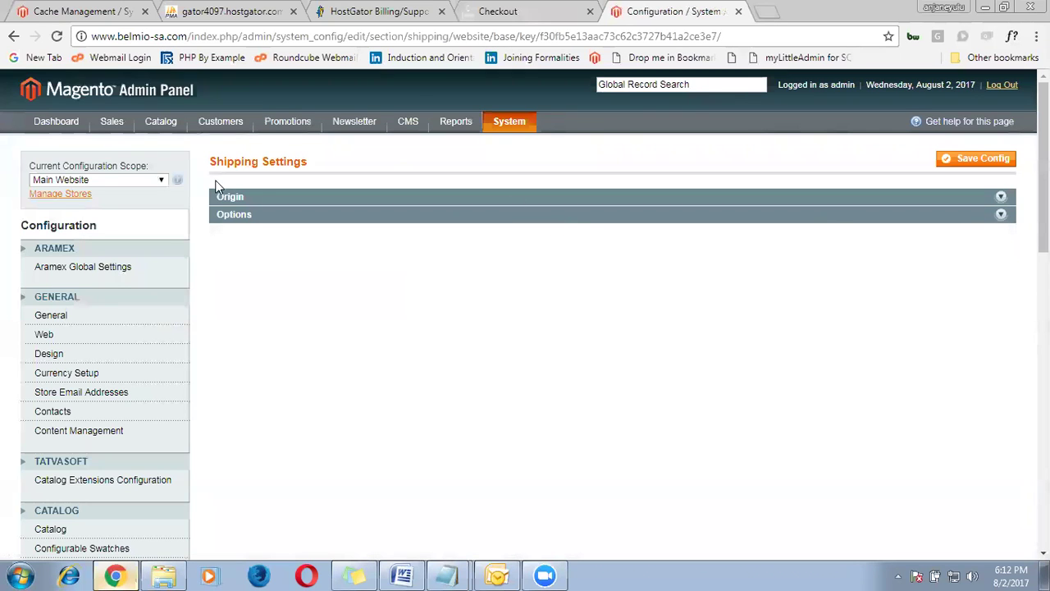
- Expand the Origin and Options sections of Shipping Settings
left_click(286, 200)
left_click(258, 375)
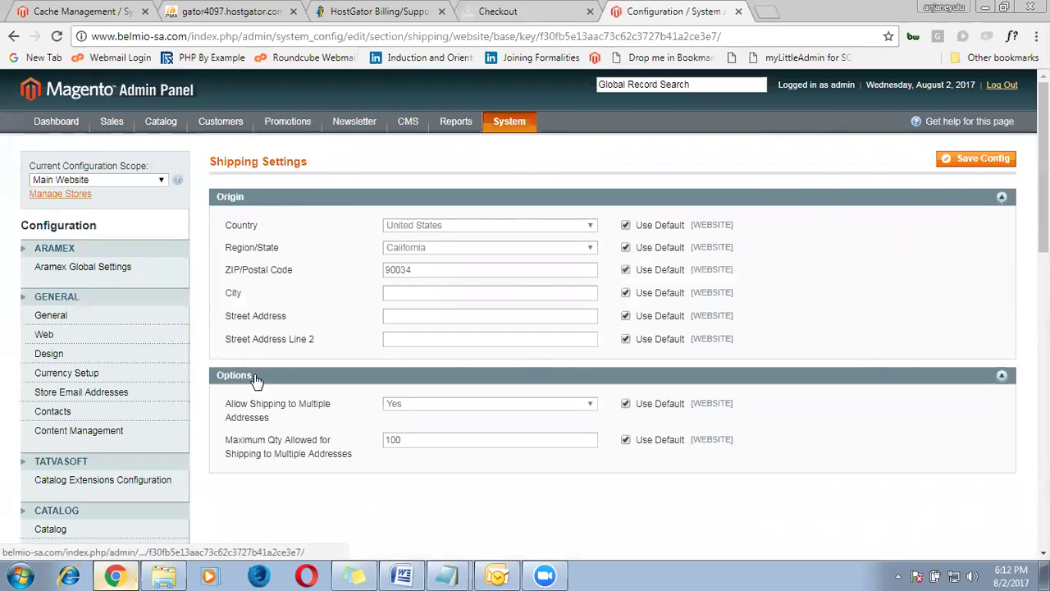
scroll(317, 328, "down", 4)
scroll(21, 333, "down", 4)
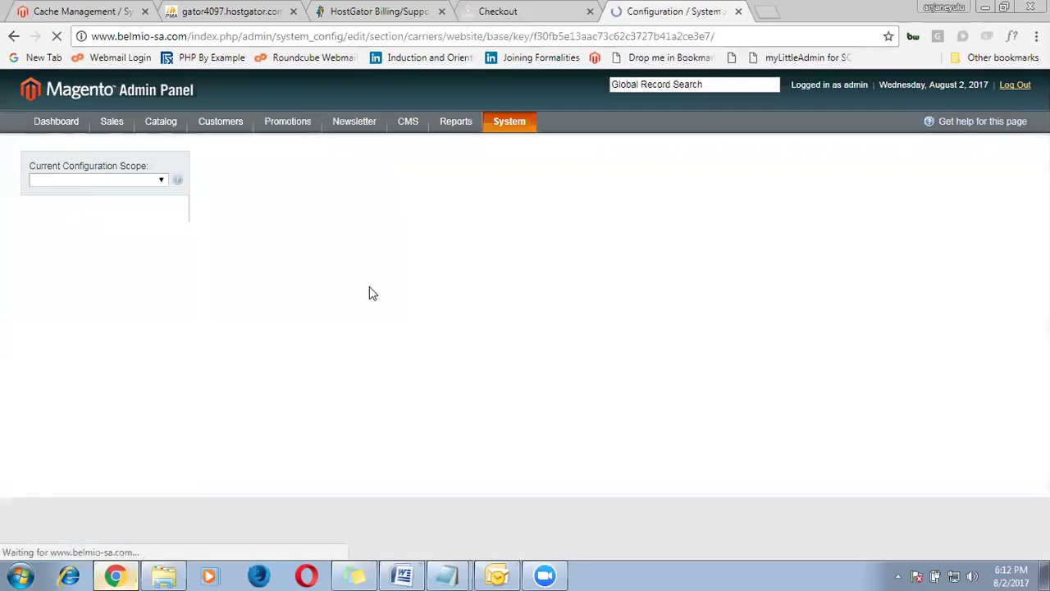
scroll(323, 294, "down", 14)
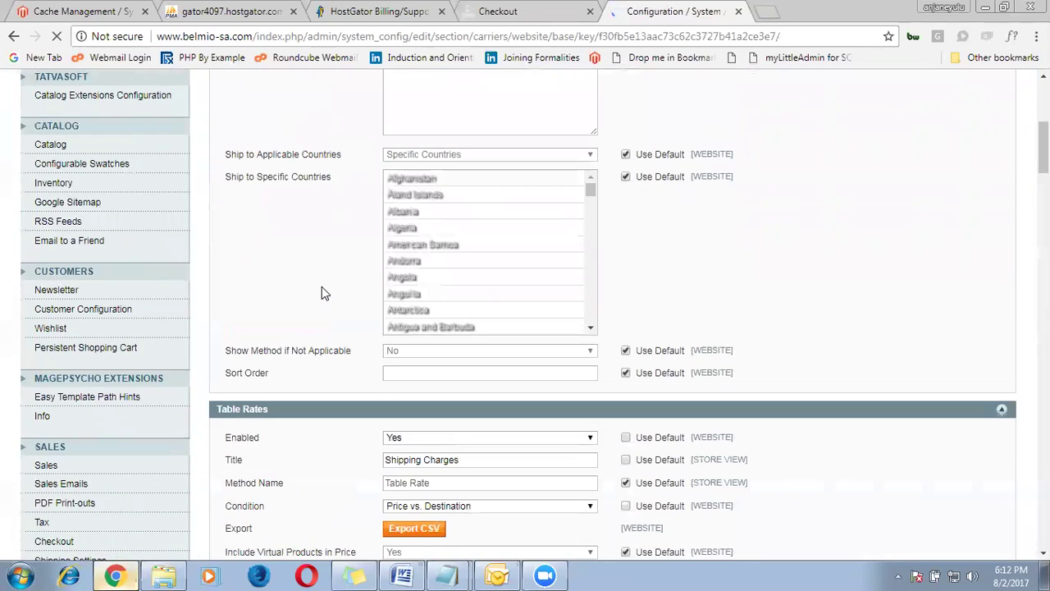
scroll(322, 286, "down", 4)
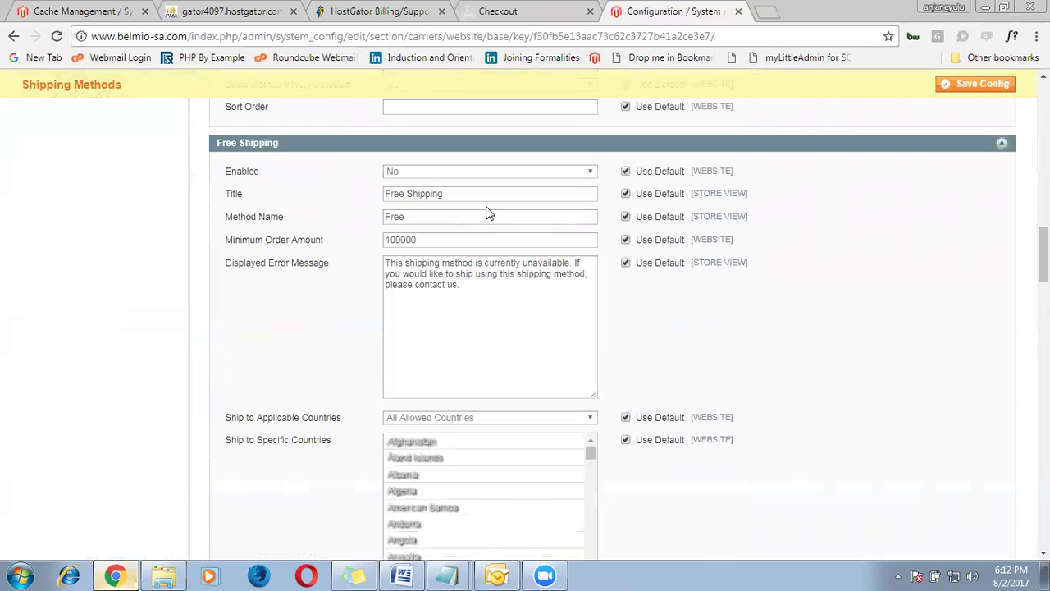
- Override the default to enable Free Shipping, then go to Payment Methods
left_click(626, 172)
left_click(514, 174)
left_click(483, 187)
scroll(209, 316, "up", 1)
scroll(209, 316, "down", 5)
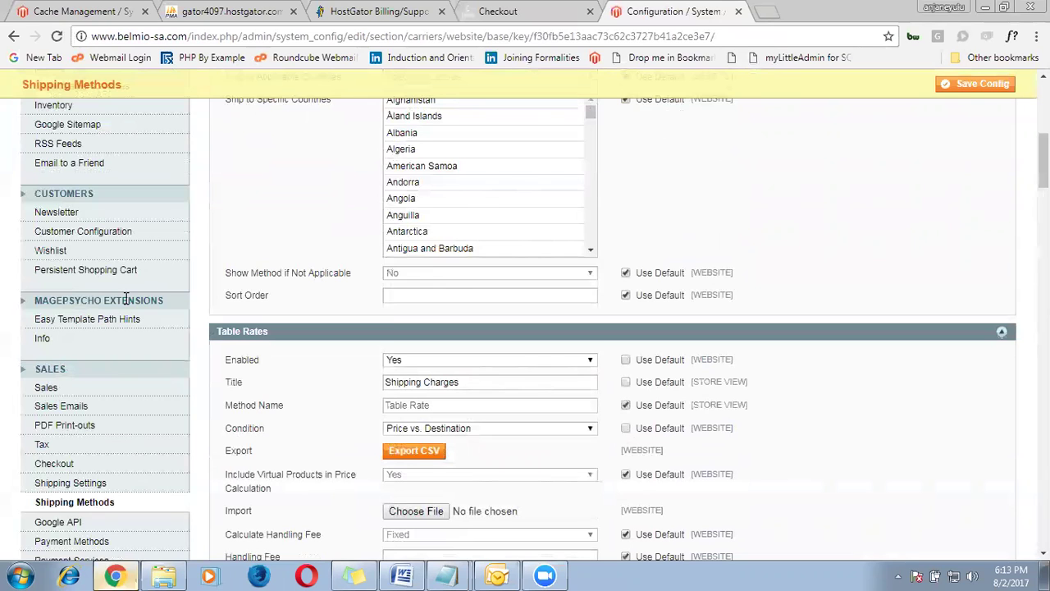
left_click(73, 540)
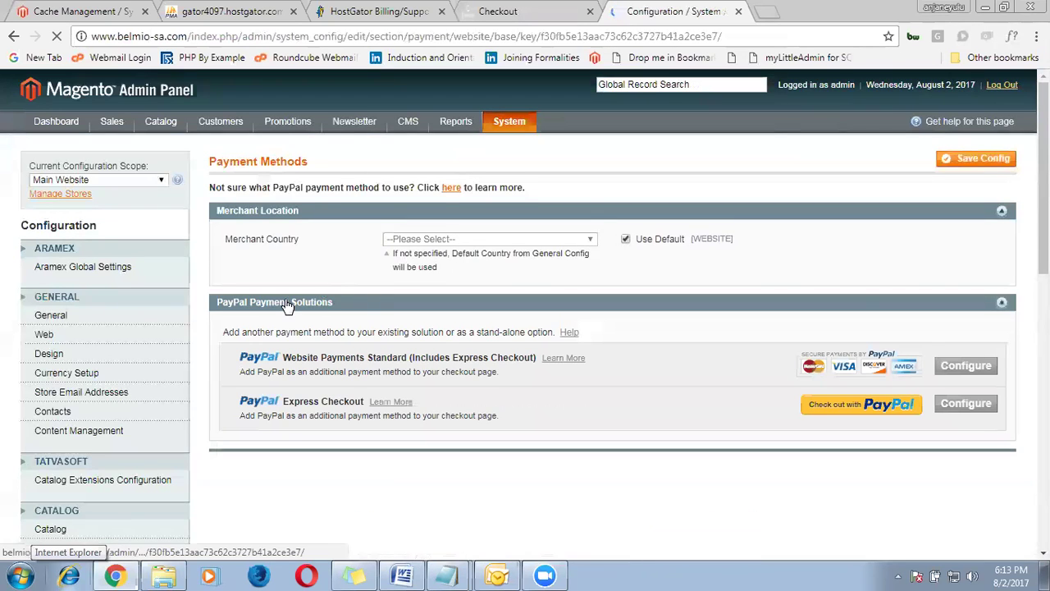
- Override Cash On Delivery's New Order Status with Pending instead of the default
scroll(282, 303, "down", 4)
scroll(281, 299, "down", 5)
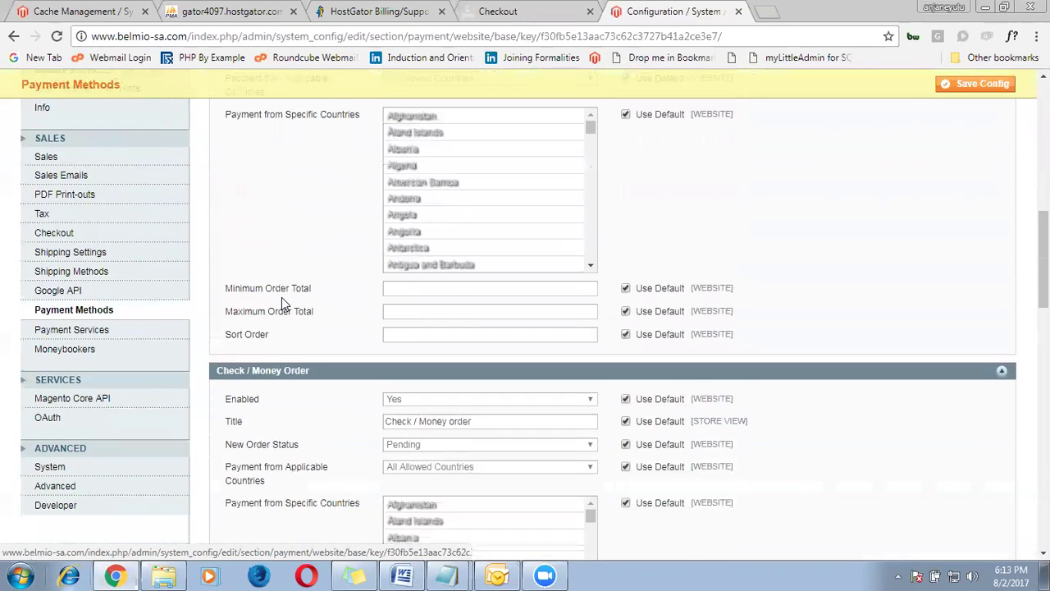
scroll(281, 300, "down", 2)
scroll(282, 302, "down", 15)
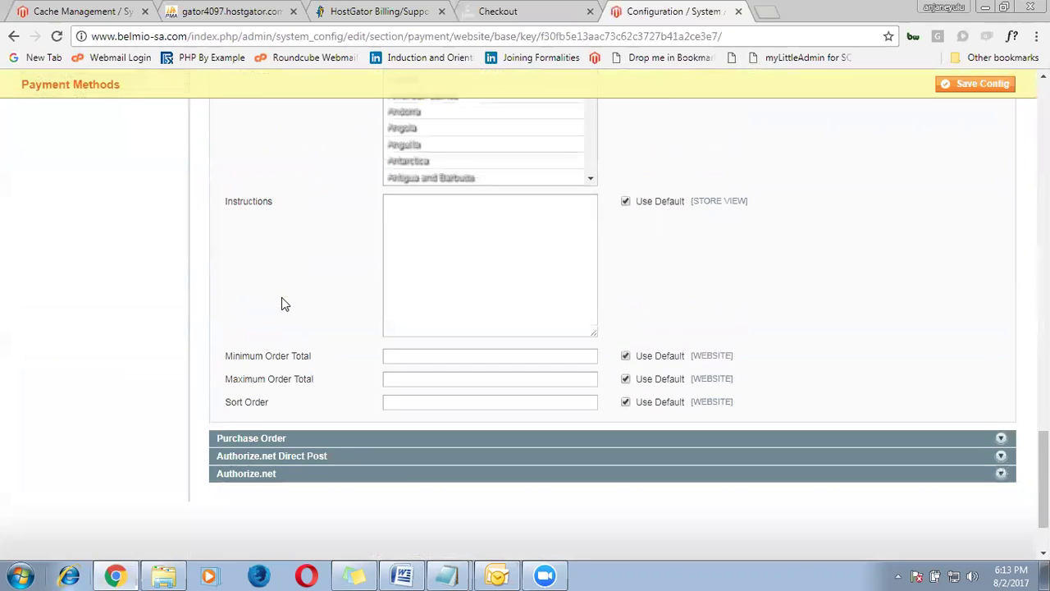
scroll(282, 297, "up", 10)
scroll(289, 296, "up", 5)
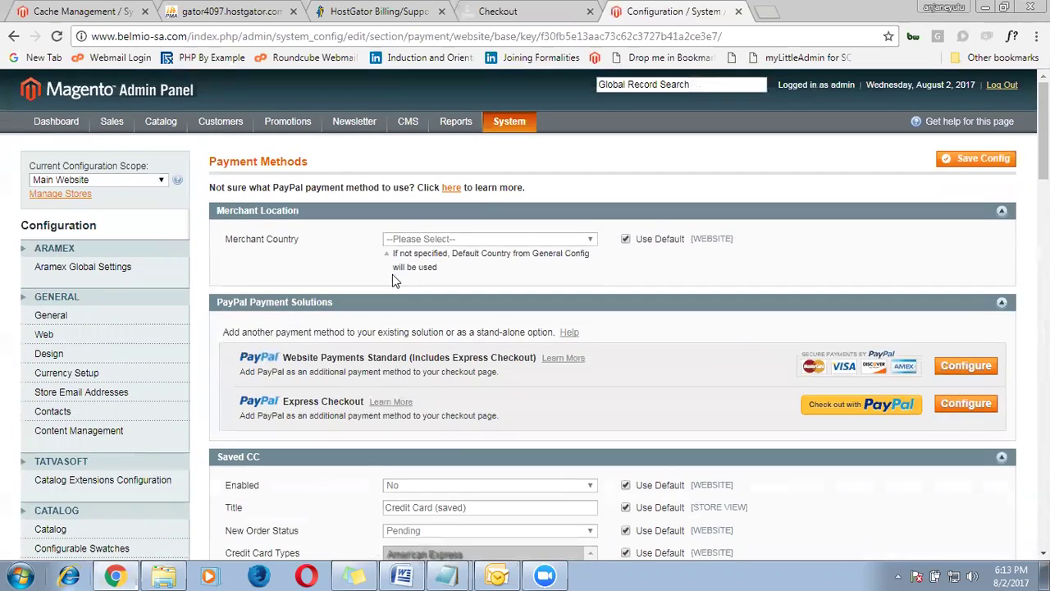
scroll(220, 244, "down", 3)
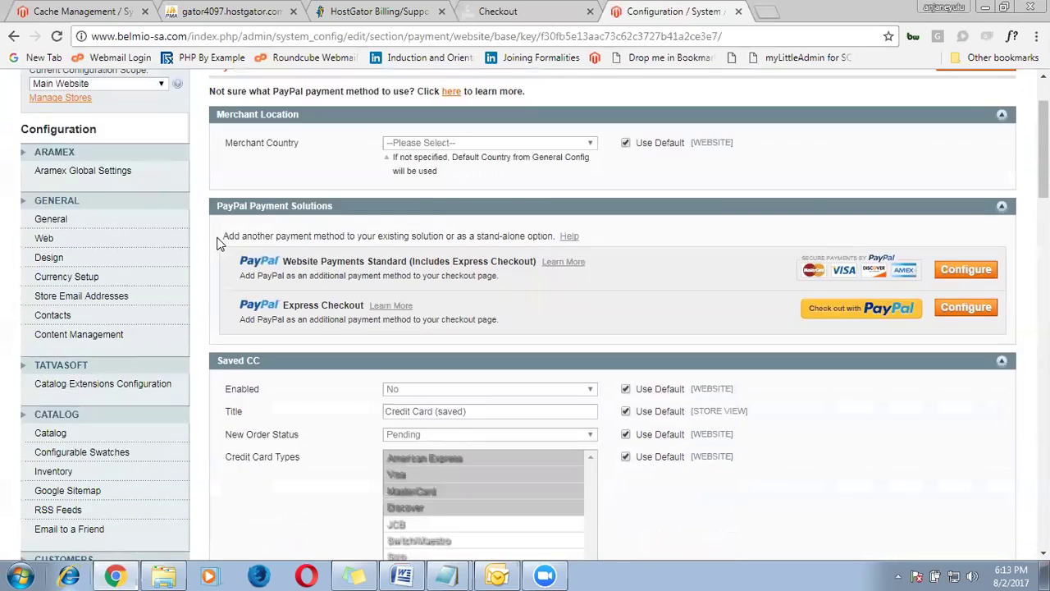
scroll(229, 247, "down", 3)
scroll(229, 247, "down", 5)
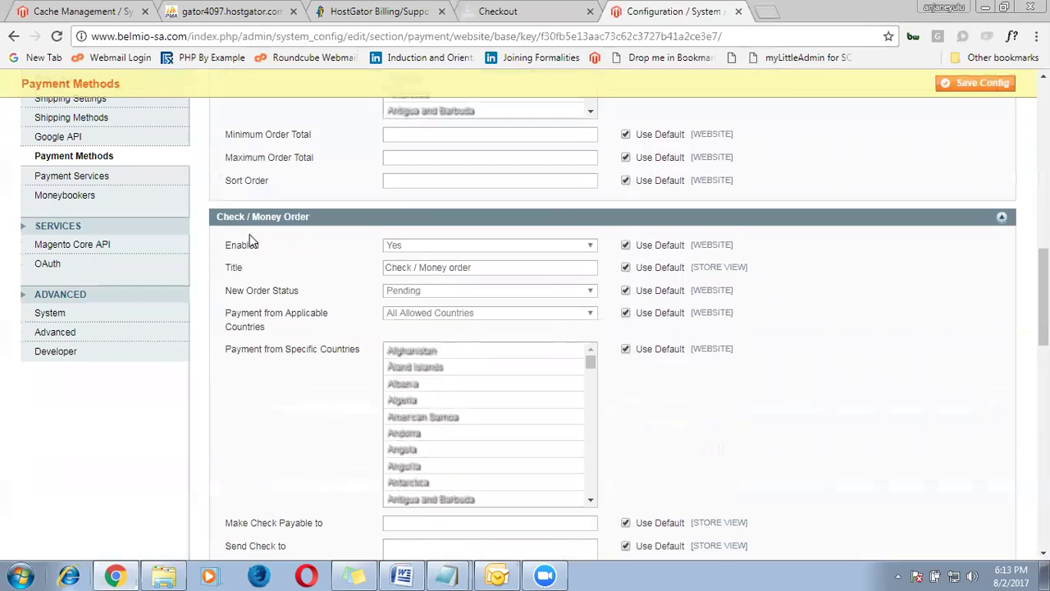
scroll(251, 240, "down", 5)
scroll(251, 240, "up", 5)
scroll(251, 241, "down", 5)
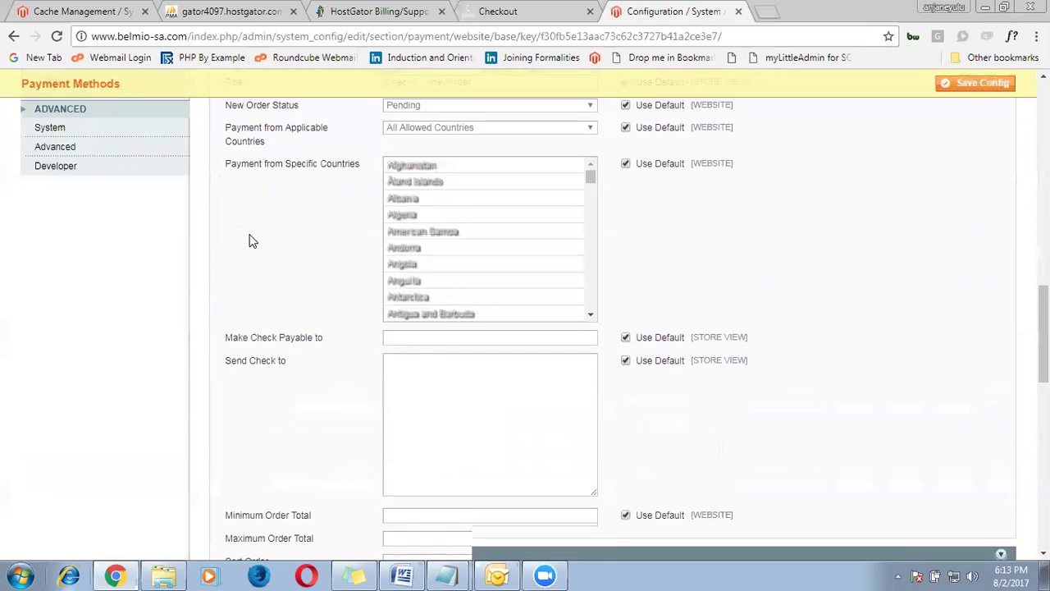
scroll(291, 433, "down", 2)
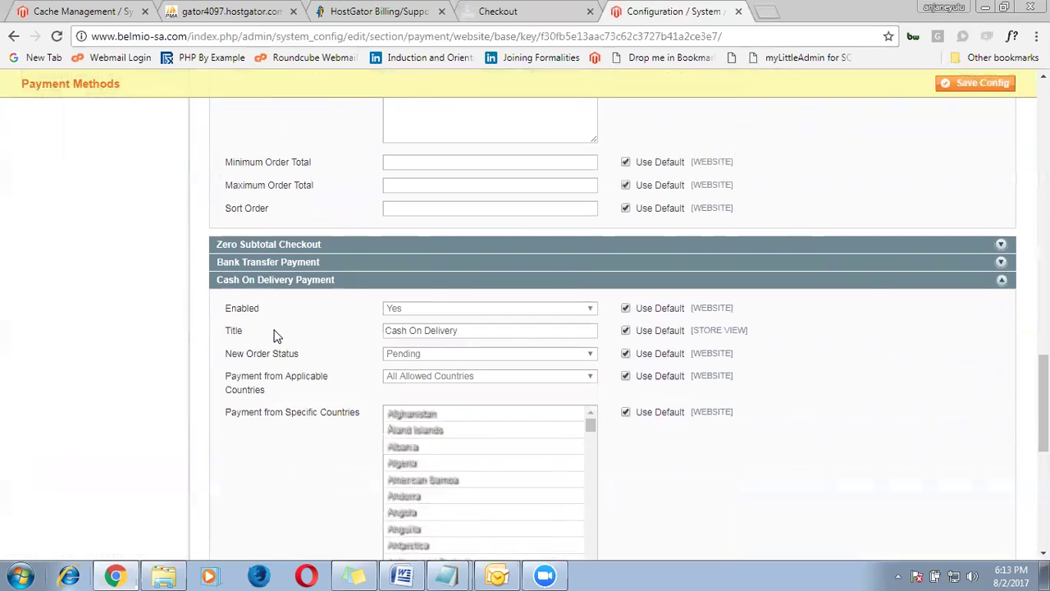
scroll(277, 336, "down", 4)
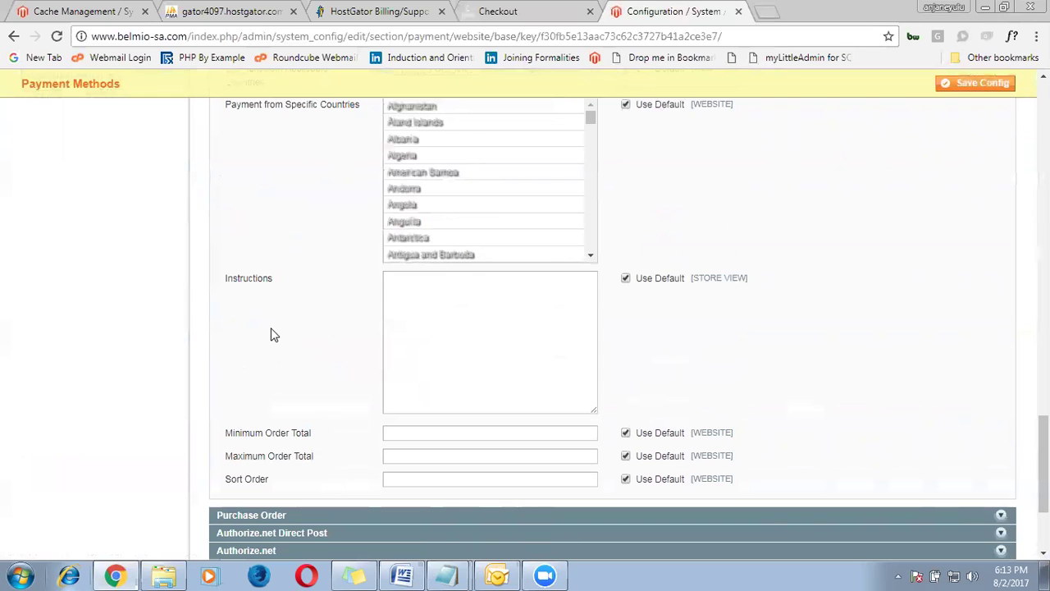
scroll(276, 320, "up", 5)
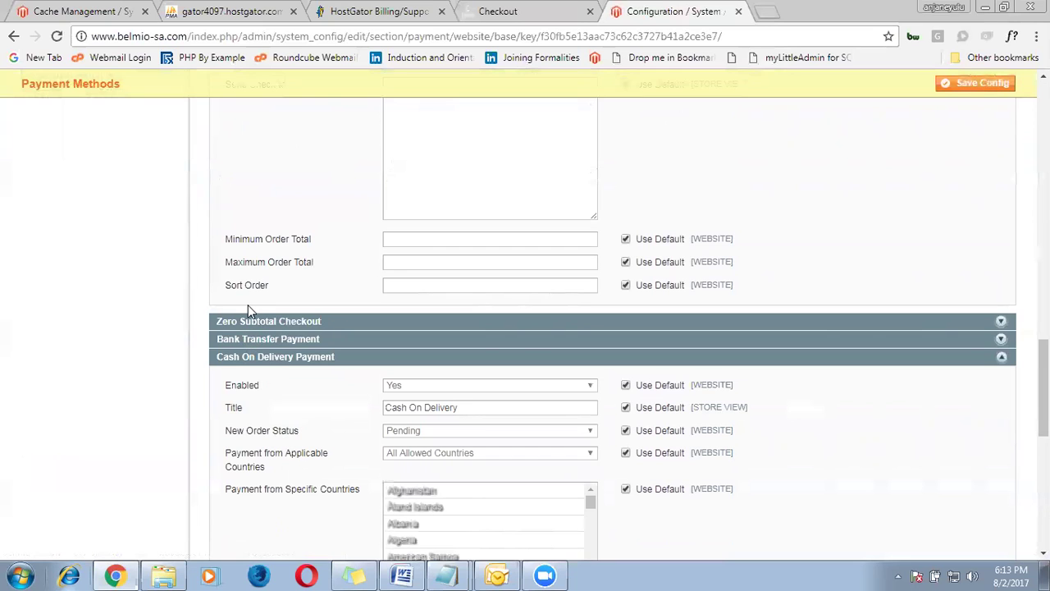
scroll(248, 306, "down", 2)
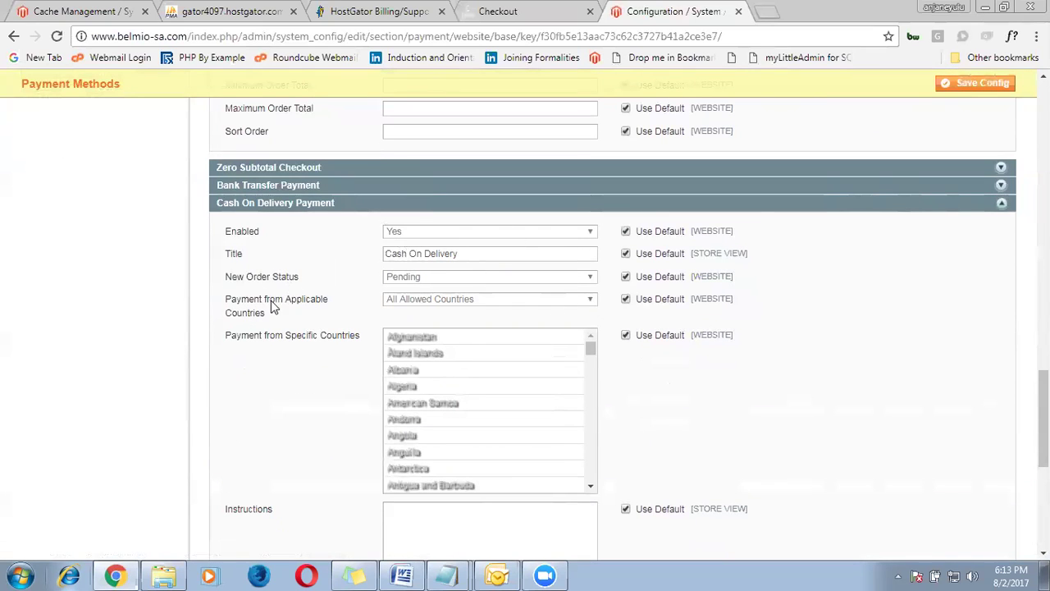
left_click(625, 277)
left_click(572, 277)
left_click(630, 258)
- Review Cash On Delivery's Minimum and Maximum Order Total settings
scroll(271, 396, "down", 3)
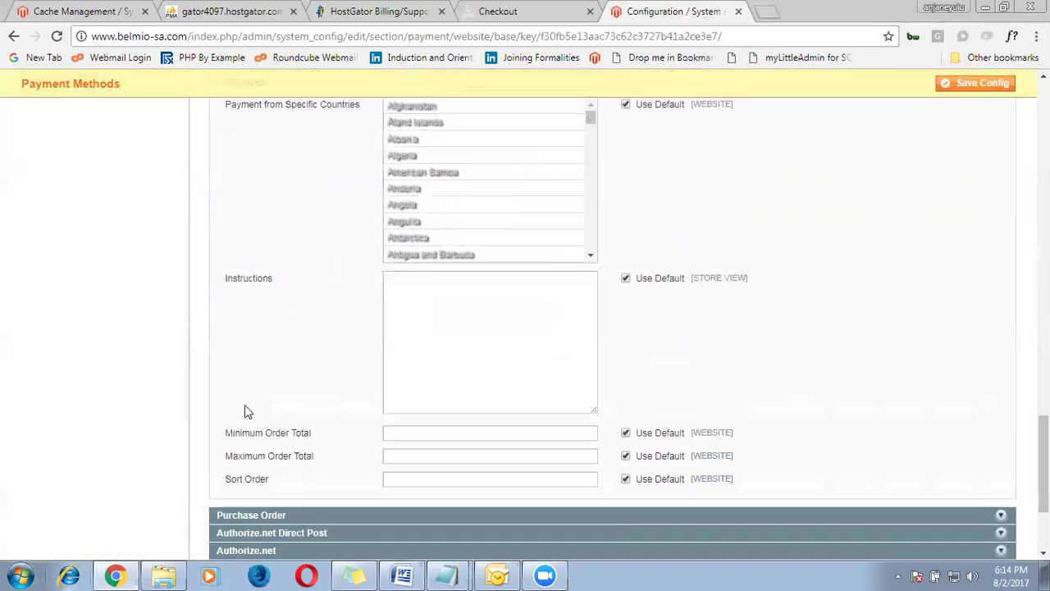
left_click_drag(239, 432, 304, 446)
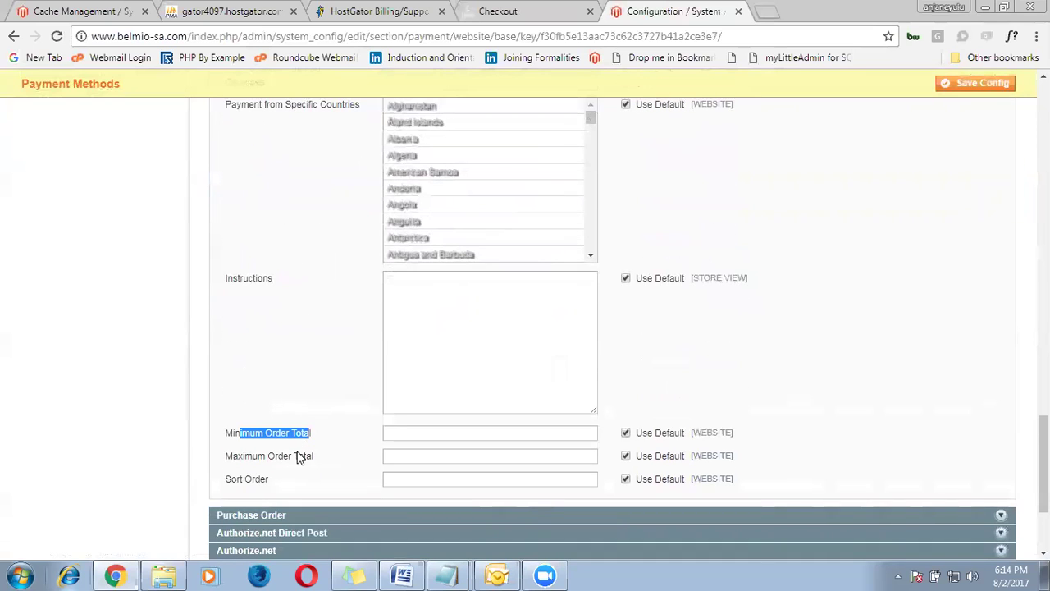
scroll(247, 347, "up", 3)
scroll(251, 352, "down", 3)
left_click_drag(233, 456, 261, 454)
left_click(260, 431)
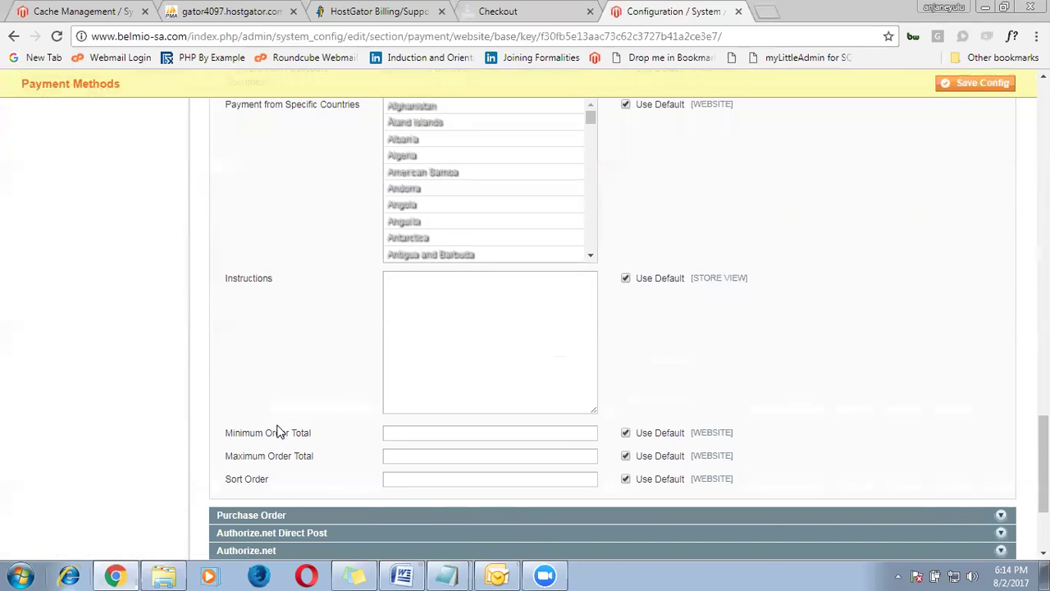
scroll(272, 423, "down", 2)
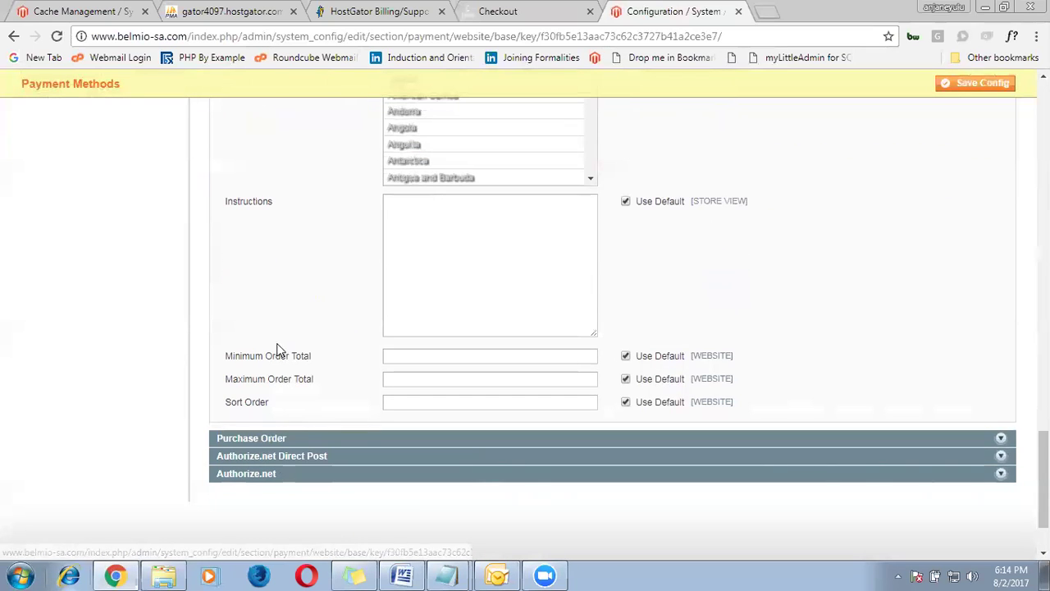
left_click_drag(235, 358, 323, 385)
left_click(320, 380)
scroll(328, 372, "up", 5)
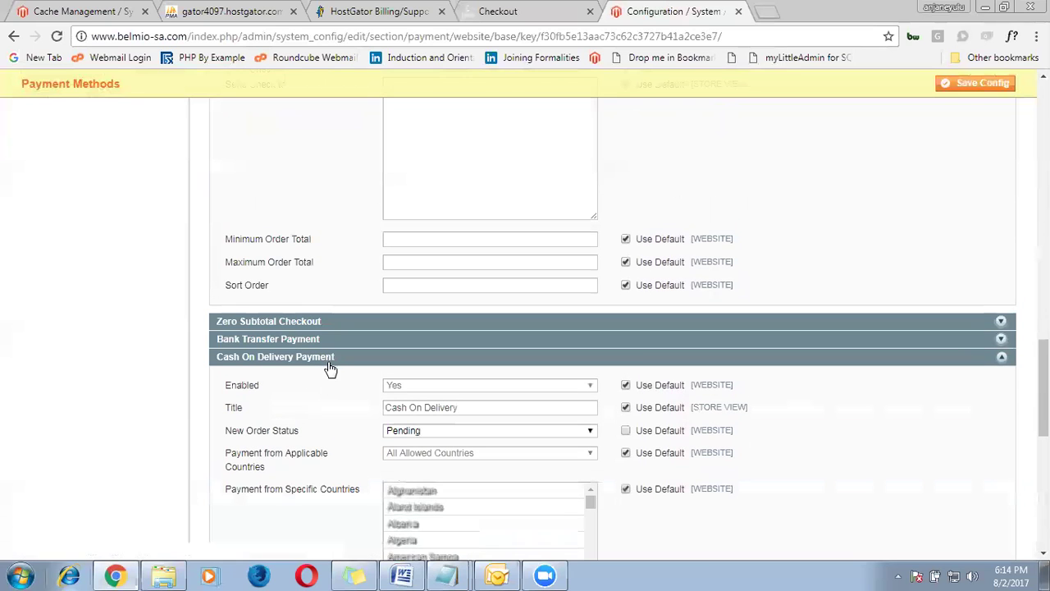
left_click(400, 574)
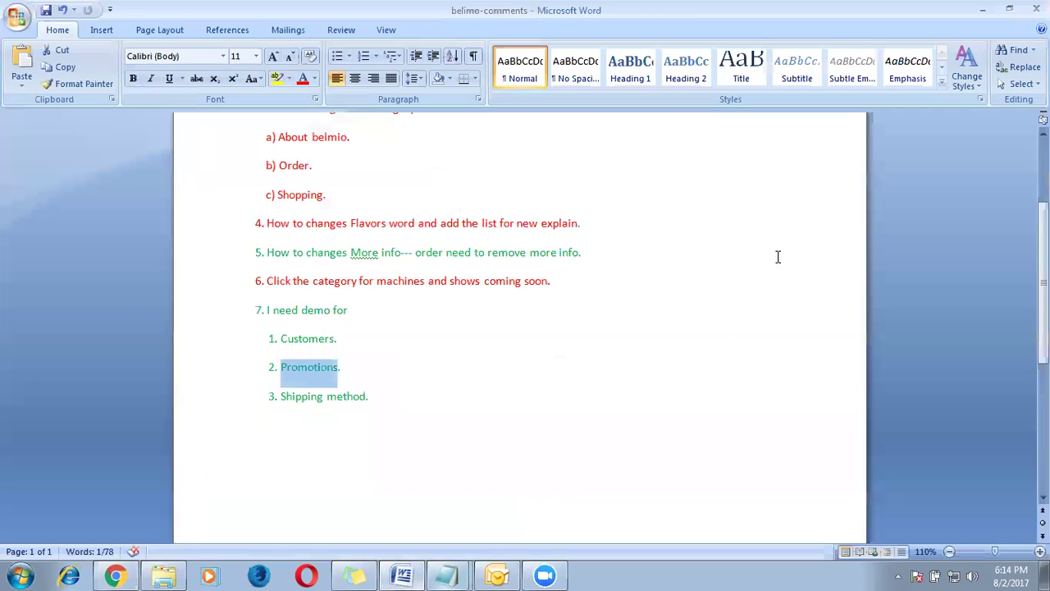
left_click(115, 574)
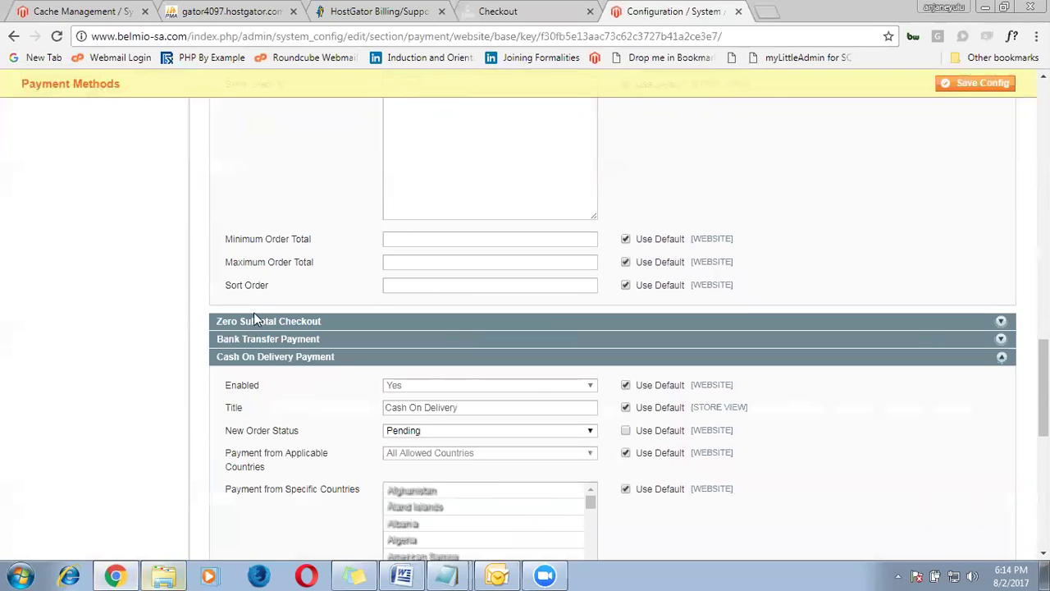
scroll(257, 314, "down", 5)
scroll(262, 311, "up", 2)
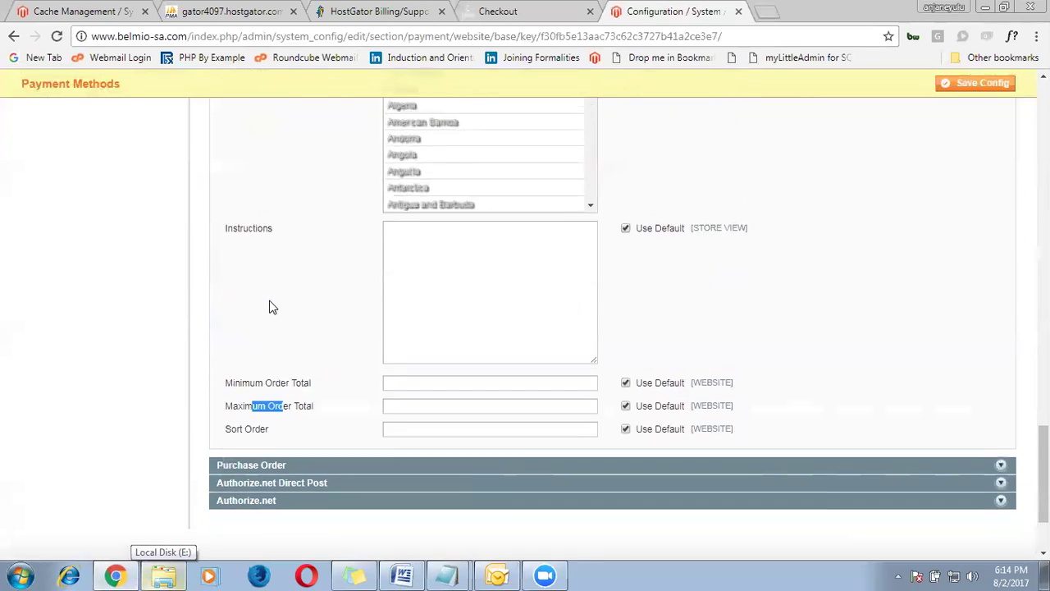
left_click(405, 575)
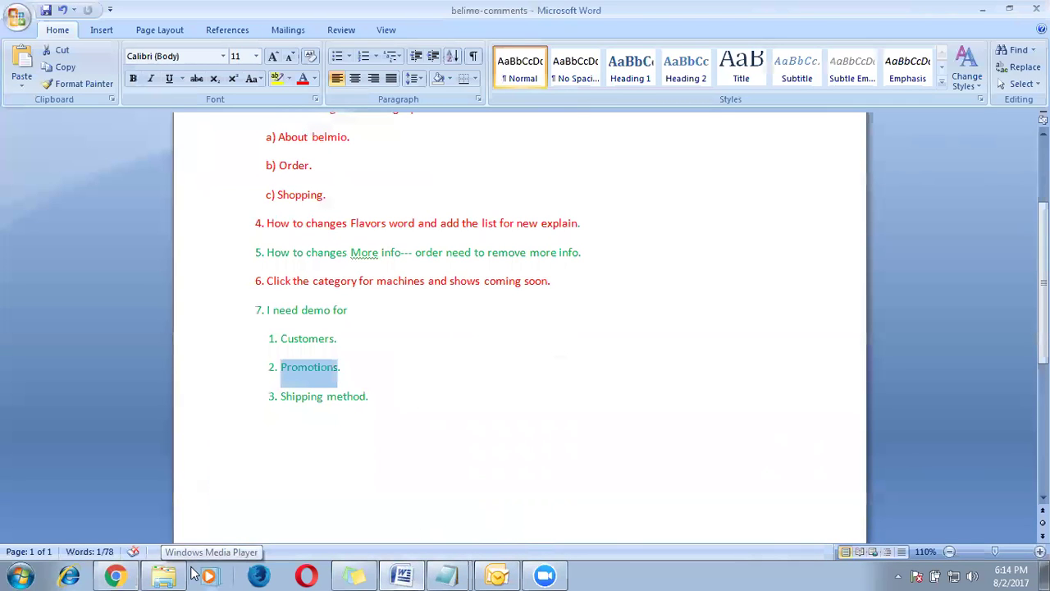
left_click(115, 575)
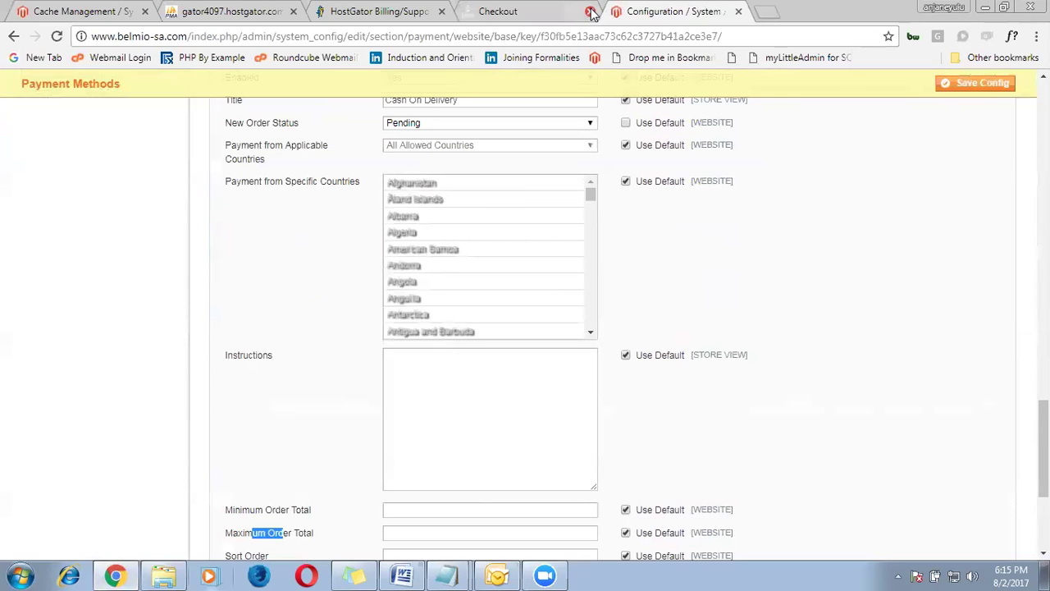
- On Belmio checkout, choose Check / Money order, reopen Shipping Information, and return to admin
left_click(519, 12)
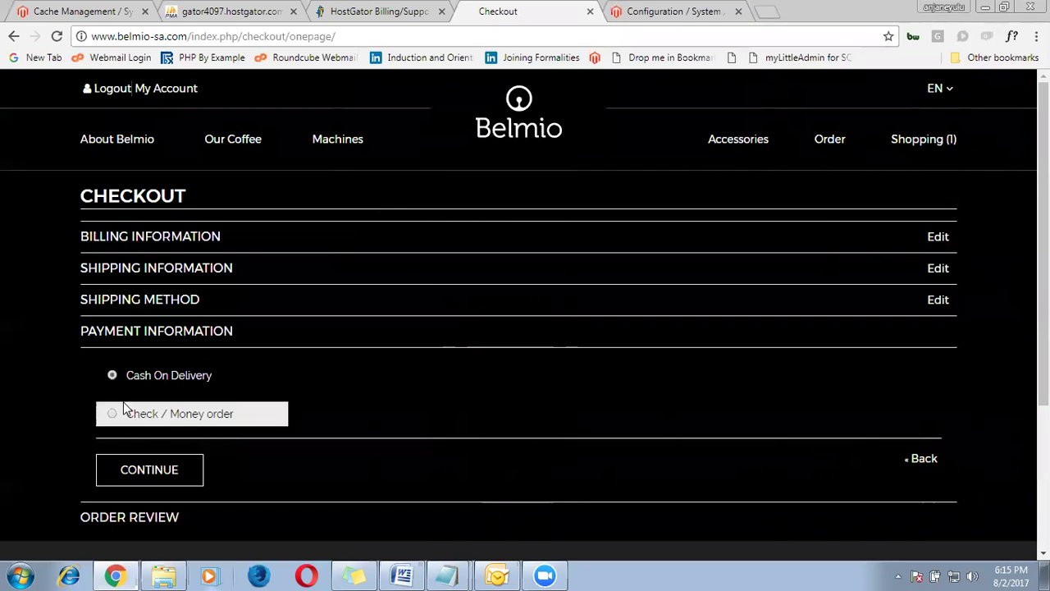
left_click(115, 373)
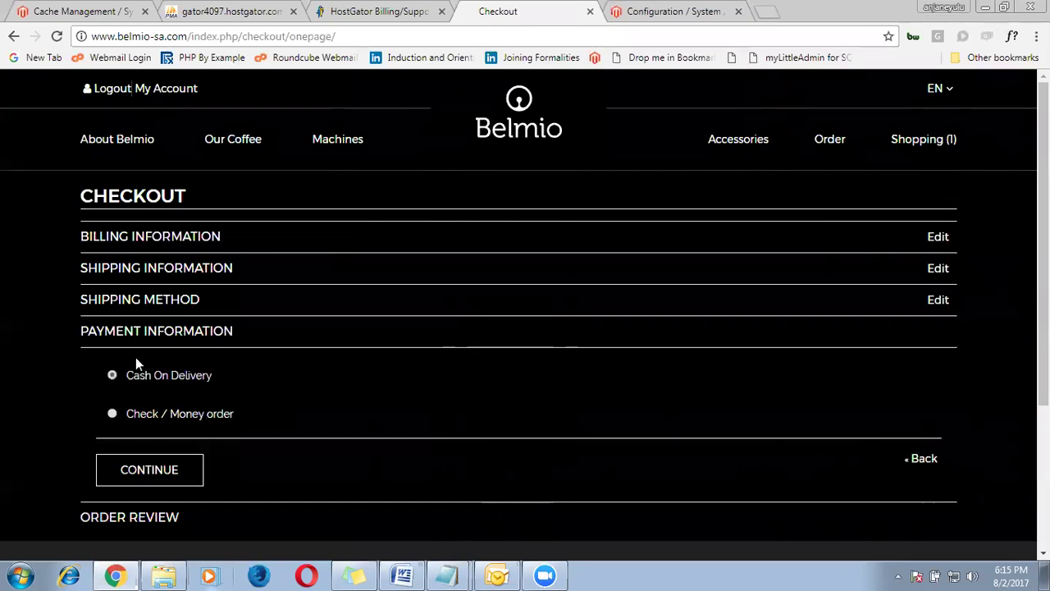
left_click(113, 414)
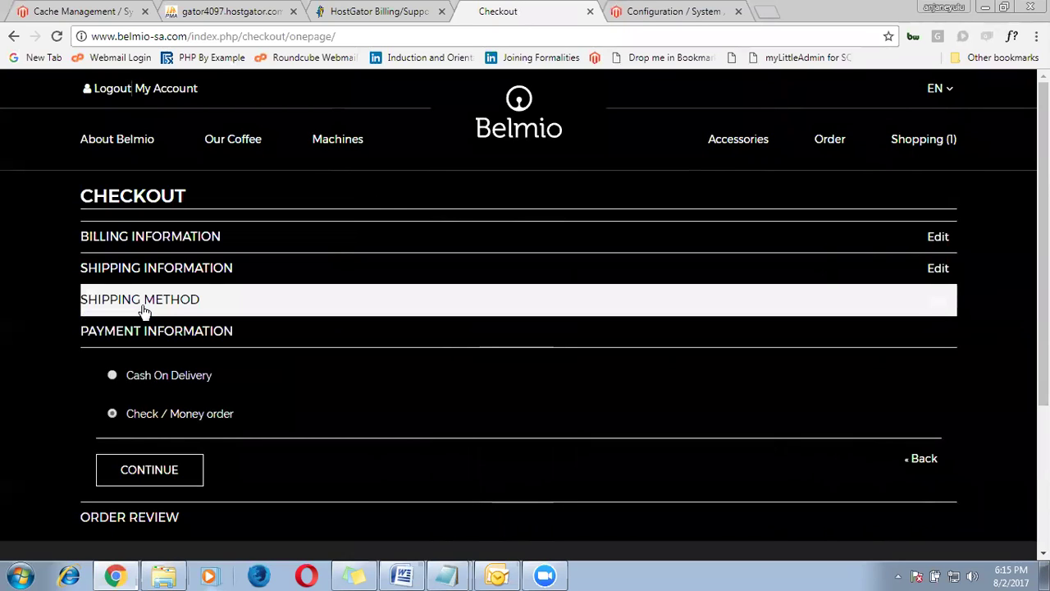
left_click(154, 276)
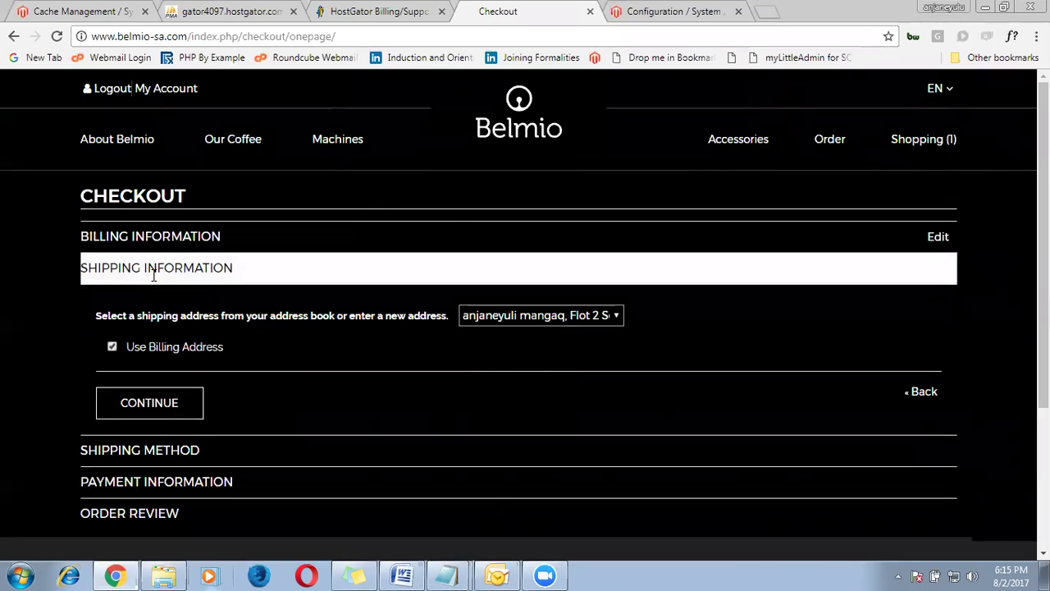
left_click(656, 12)
scroll(65, 393, "down", 2)
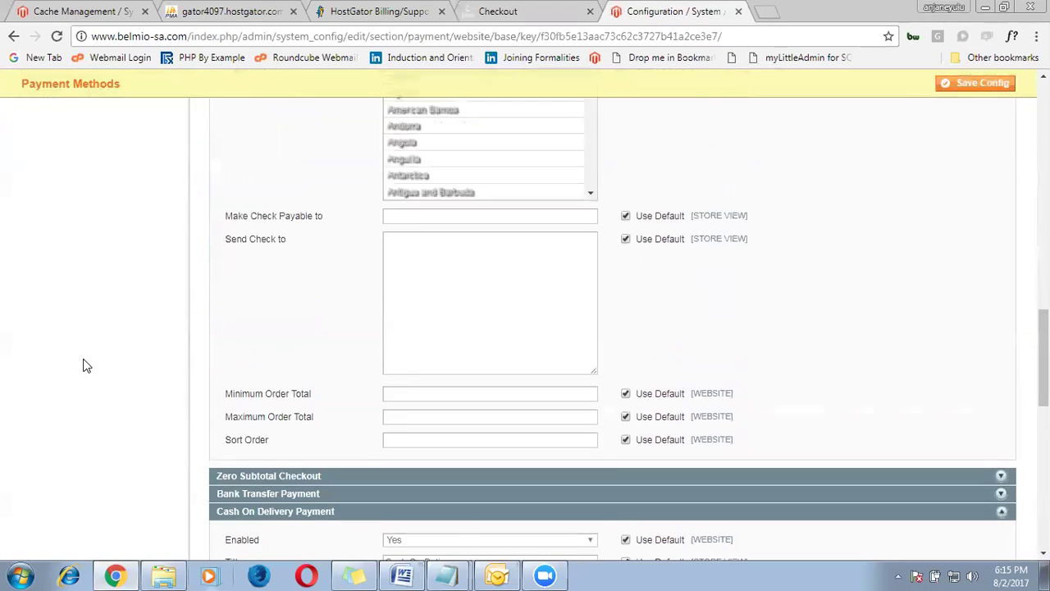
- In Shipping Methods, override Table Rates' Calculate Handling Fee to Fixed
scroll(358, 237, "up", 8)
scroll(339, 265, "down", 4)
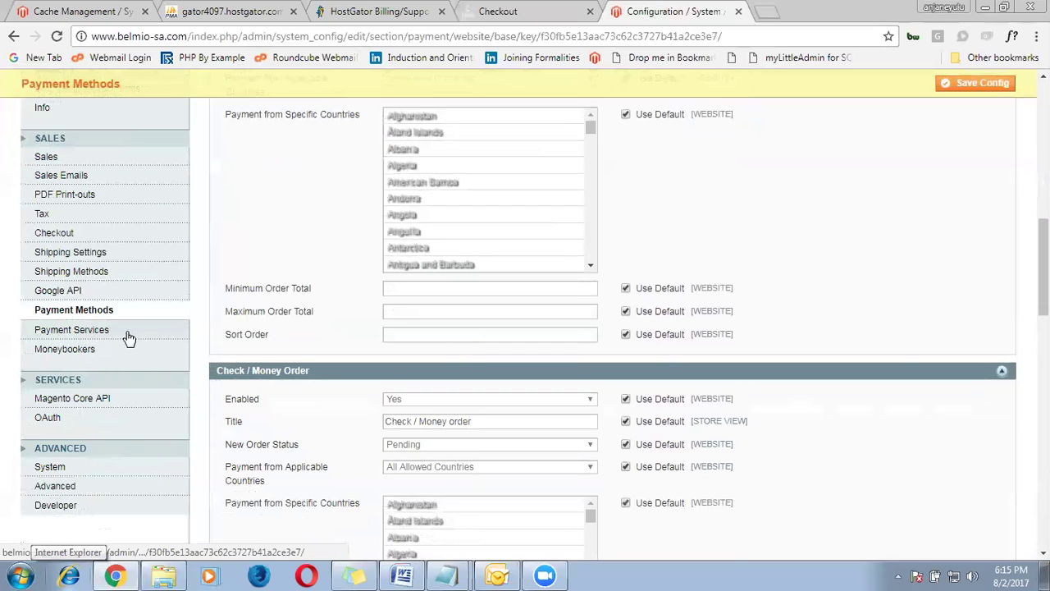
left_click(87, 274)
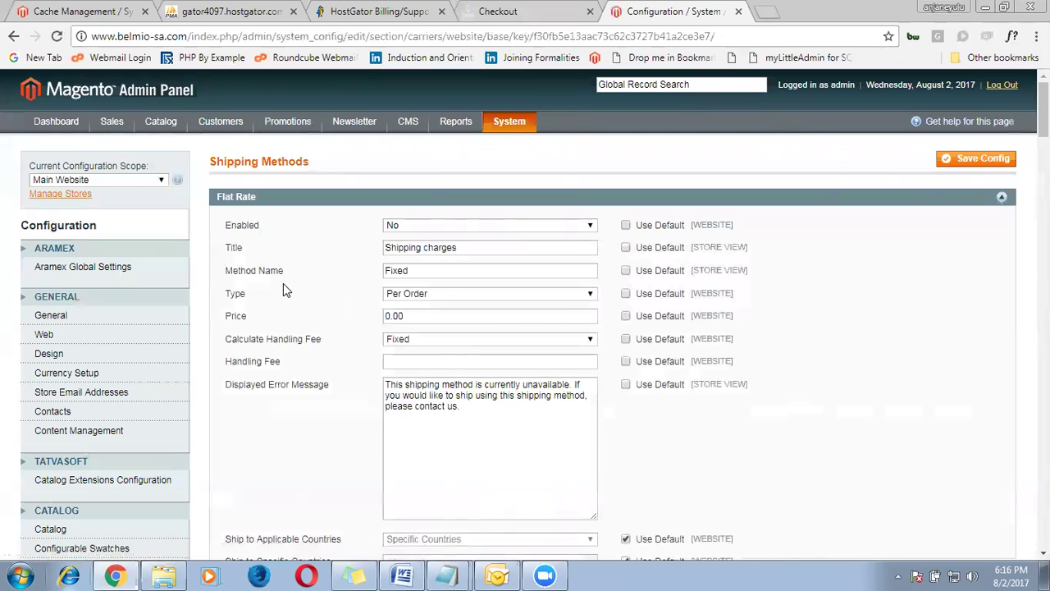
scroll(283, 285, "down", 4)
scroll(283, 289, "down", 4)
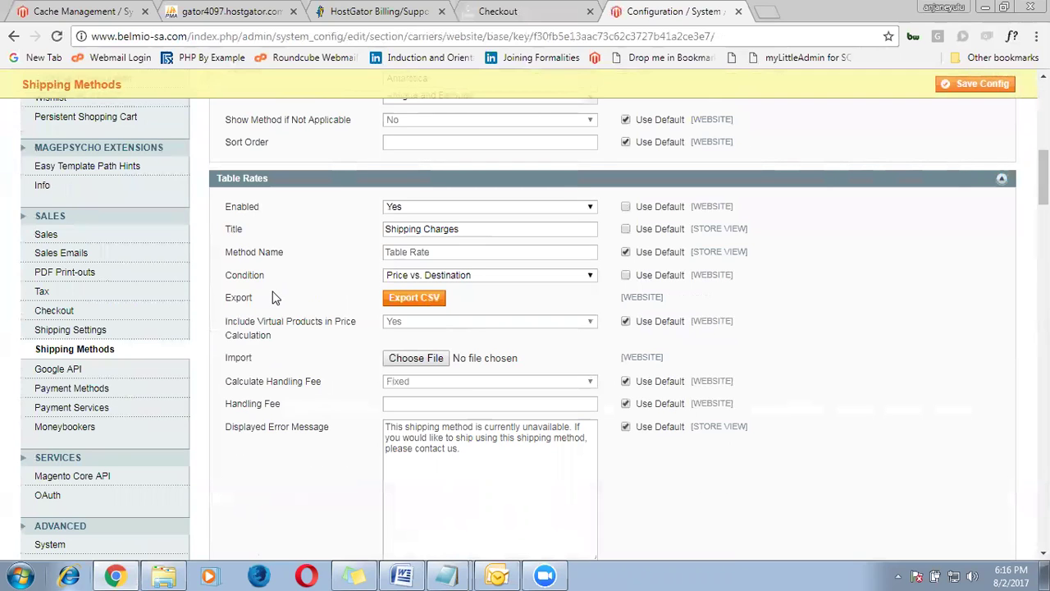
scroll(255, 295, "down", 1)
left_click(625, 304)
left_click(425, 307)
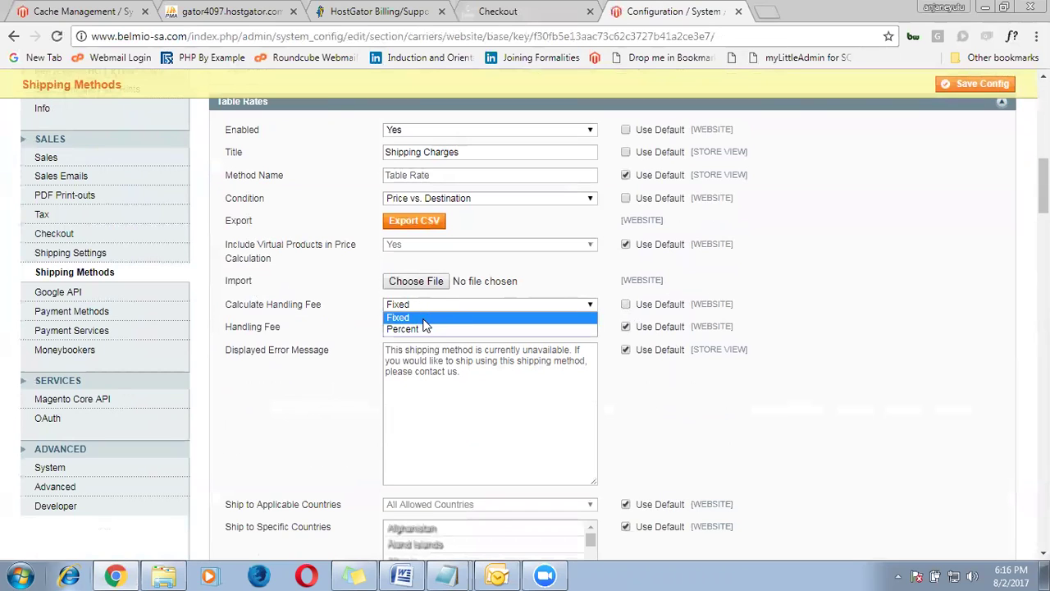
left_click(427, 316)
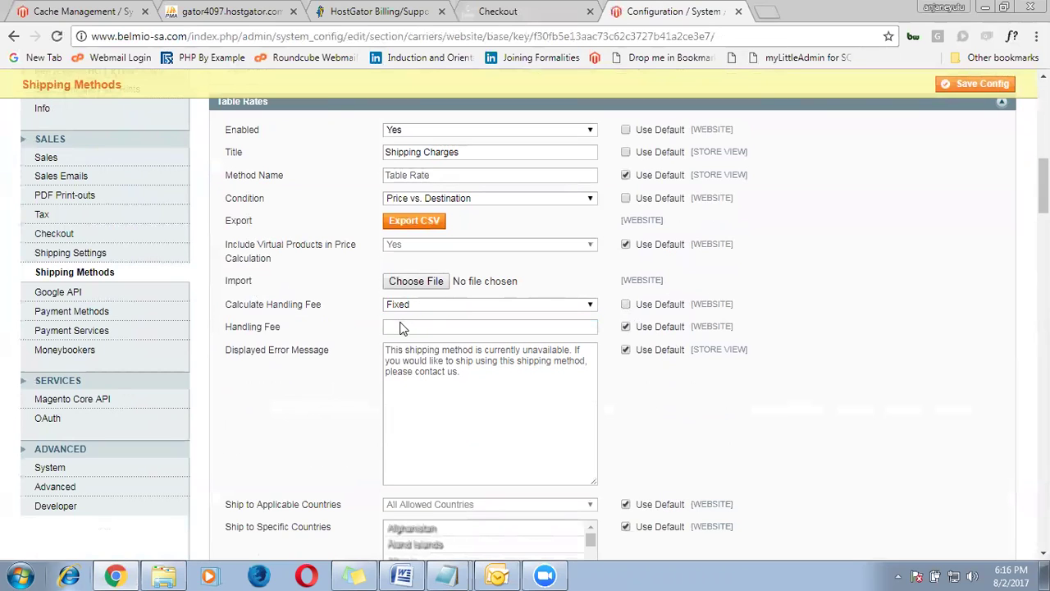
- Set the Table Rates handling fee to 10 and save the configuration
left_click(625, 326)
left_click(434, 327)
type("100")
triple_click(271, 327)
left_click(299, 328)
left_click(540, 13)
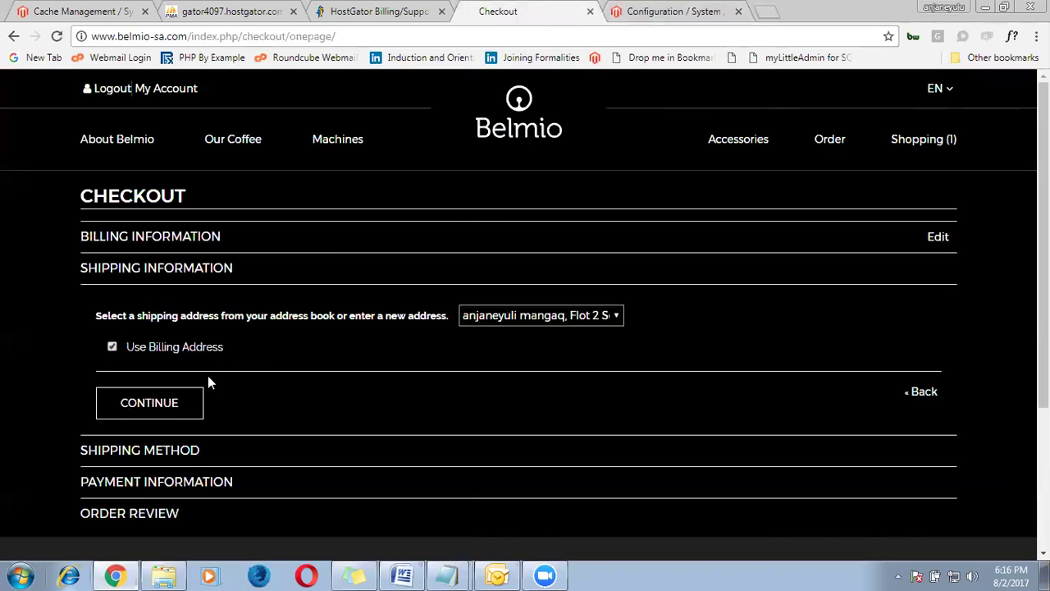
left_click(674, 13)
left_click_drag(404, 327, 334, 348)
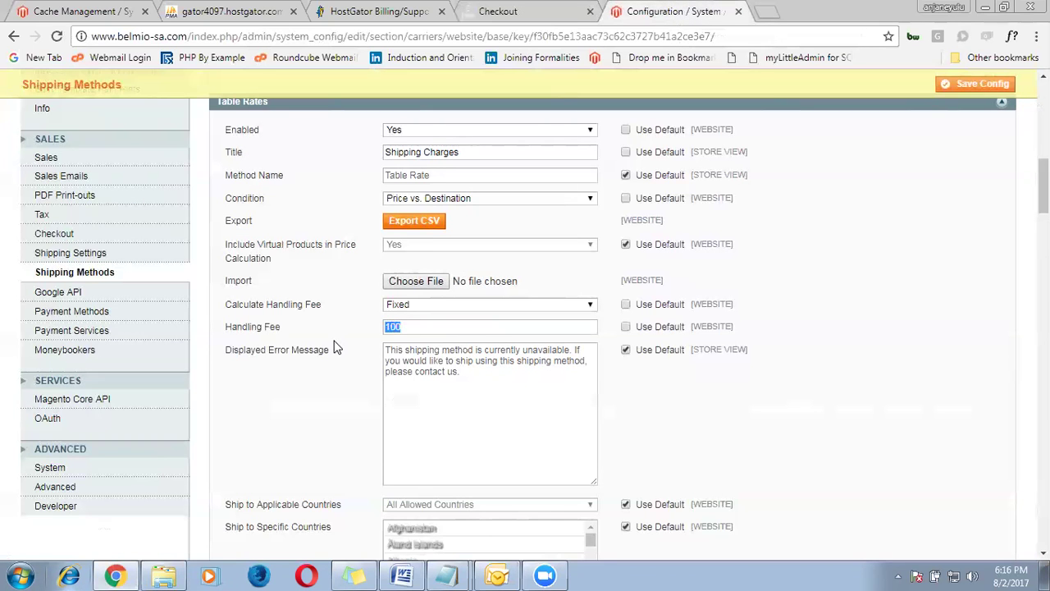
type("10")
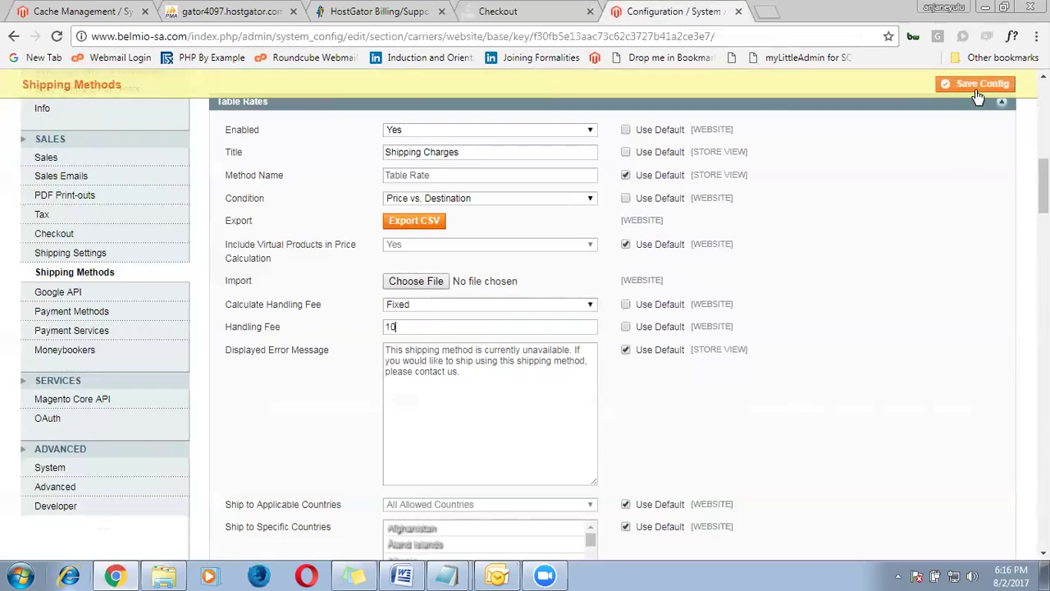
key("Return")
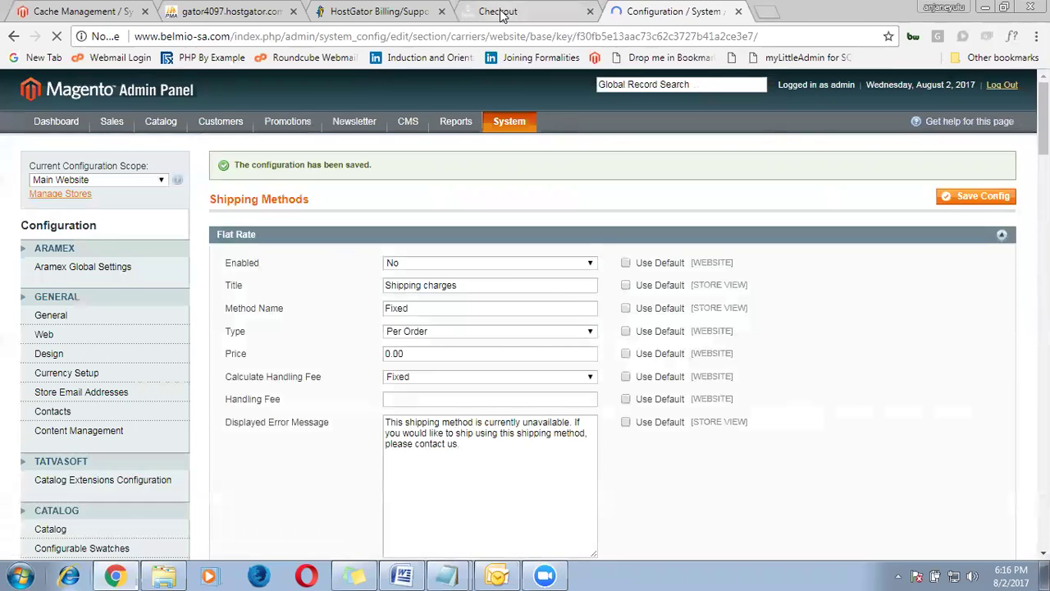
- Reload Belmio checkout and continue with Table Rate shipping and Check / Money order payment
left_click(500, 11)
left_click(57, 36)
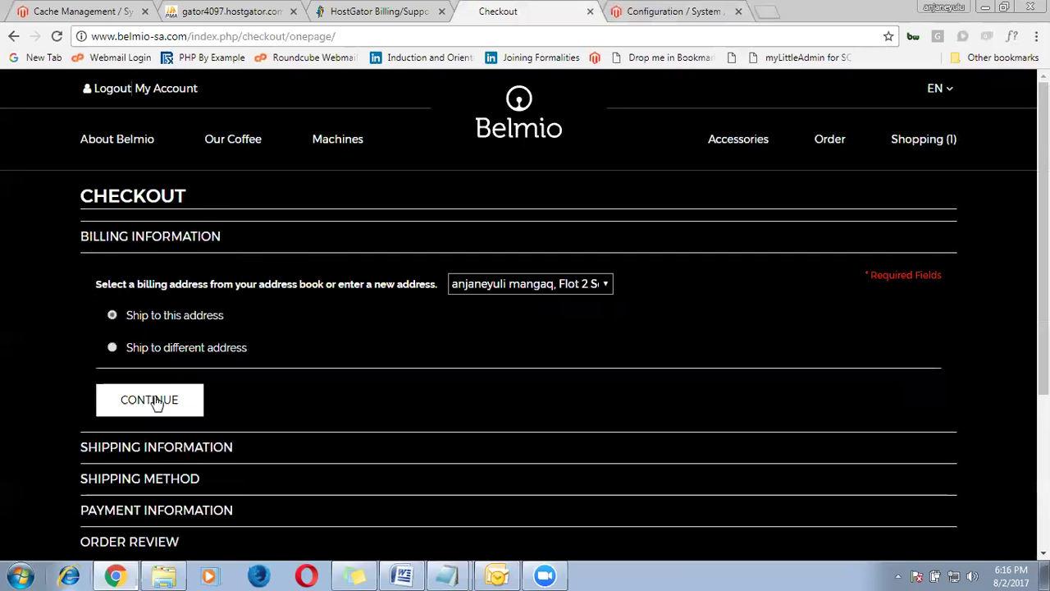
left_click(144, 402)
scroll(250, 357, "down", 1)
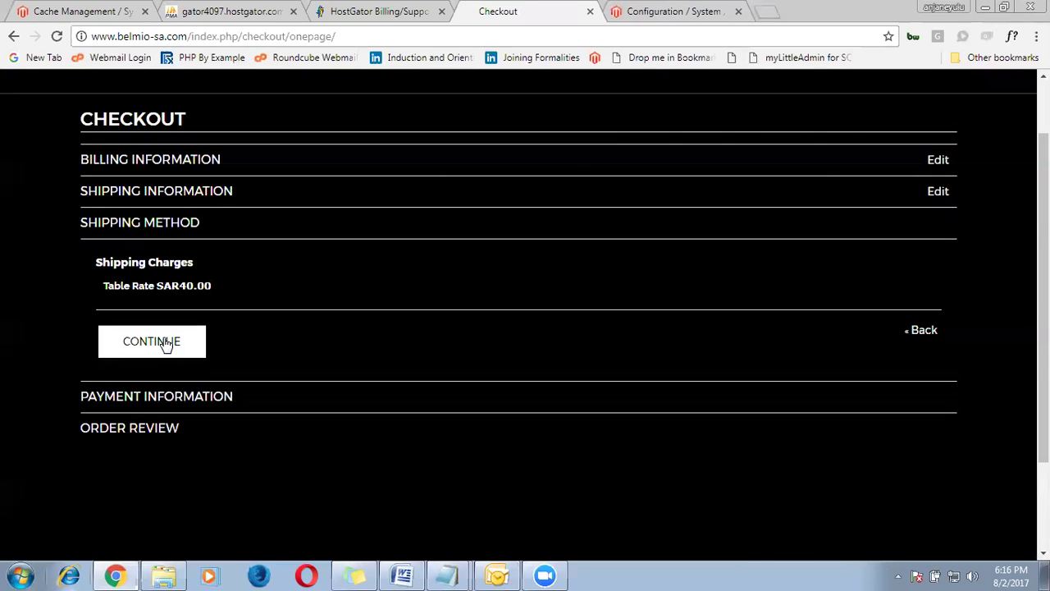
left_click(166, 344)
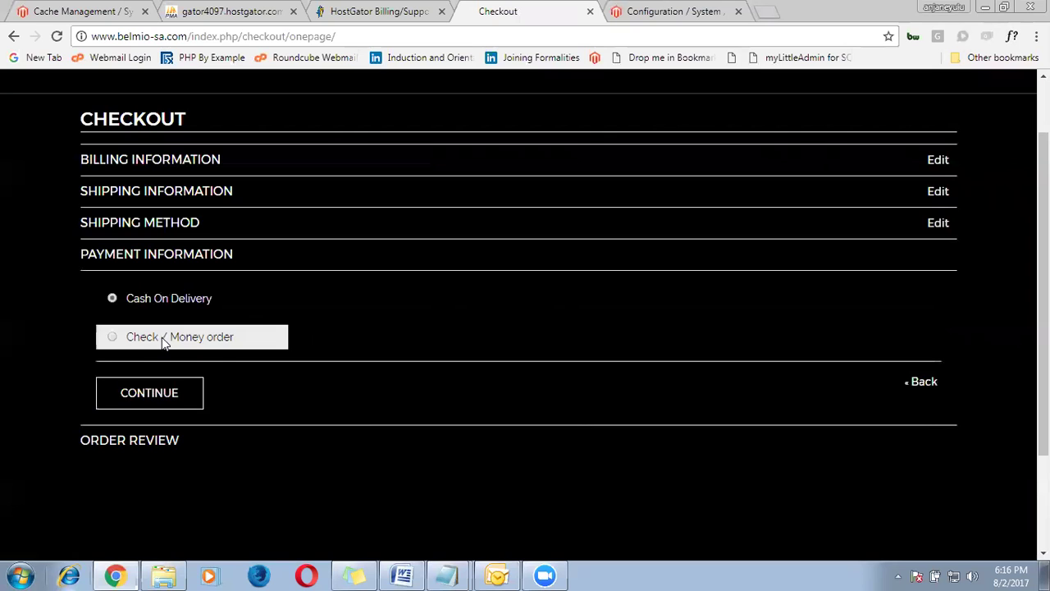
left_click(164, 340)
left_click(168, 400)
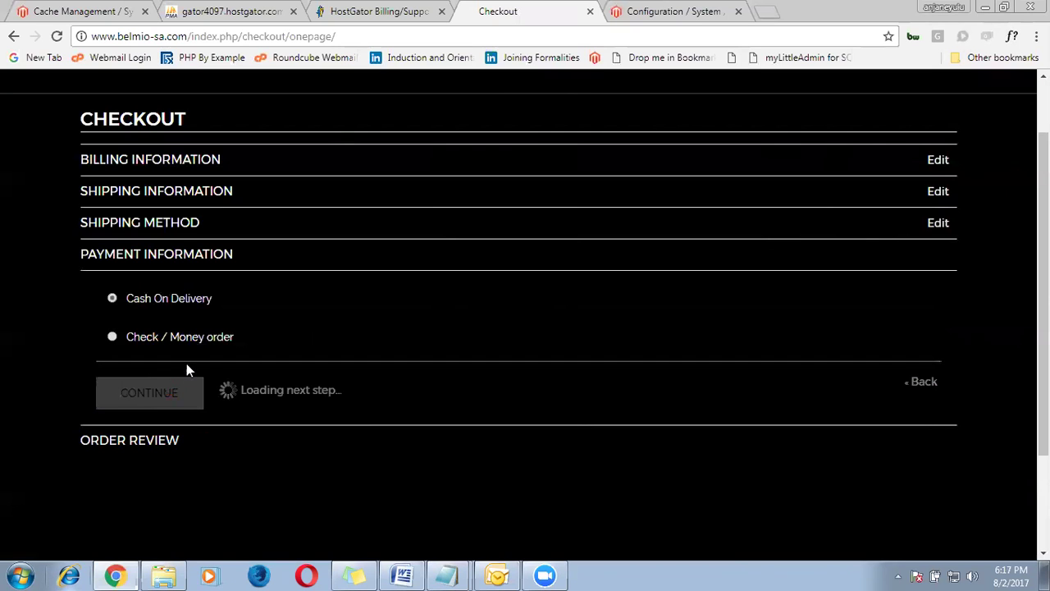
- Confirm the order review shows SAR40.00 Shipping & Handling, then return to admin
scroll(724, 431, "down", 2)
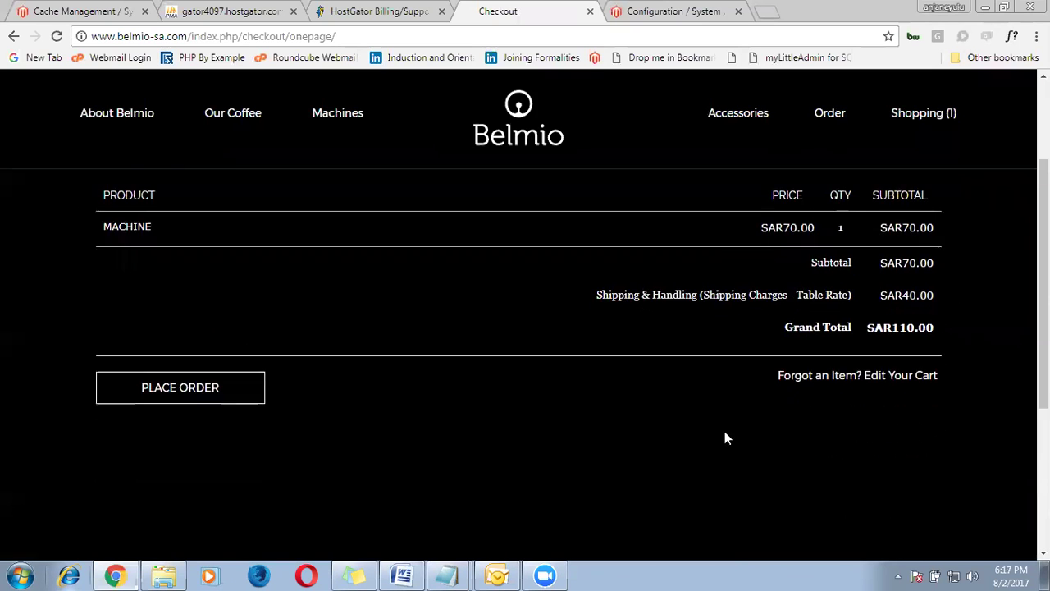
left_click_drag(603, 293, 689, 298)
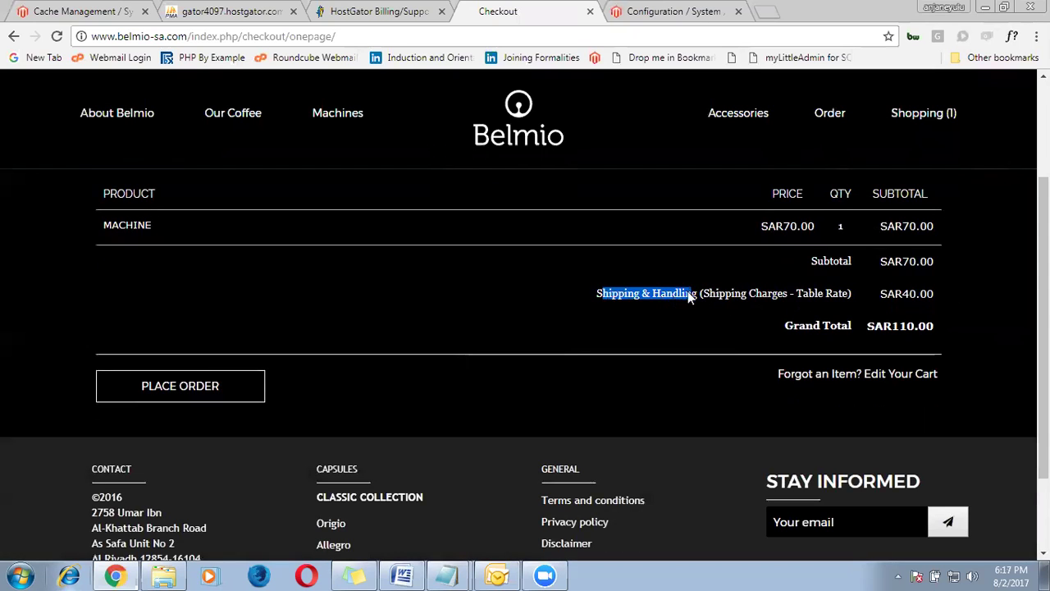
left_click_drag(879, 293, 927, 294)
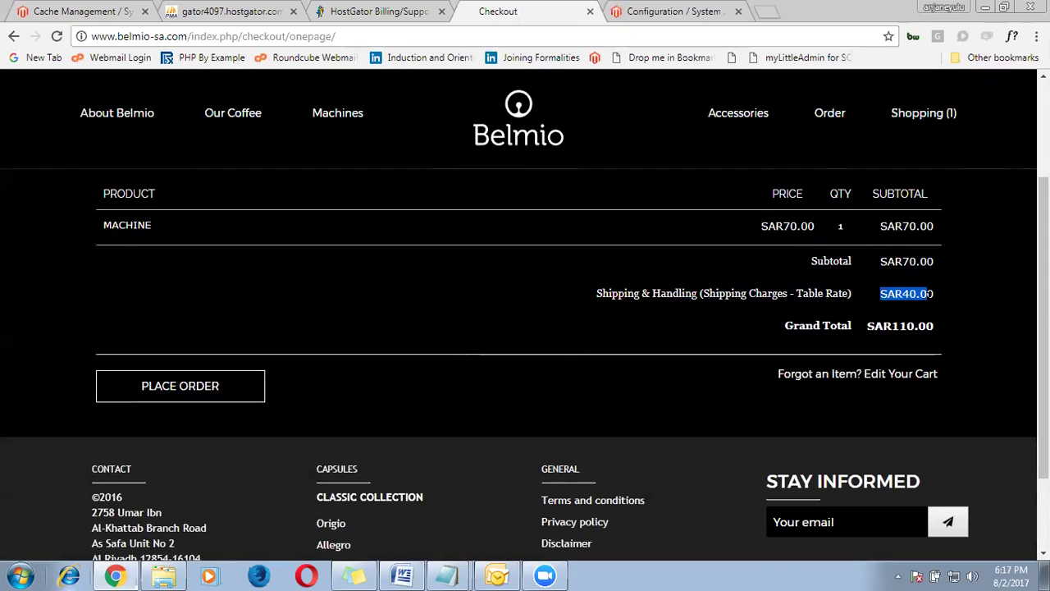
left_click(676, 13)
scroll(402, 295, "down", 8)
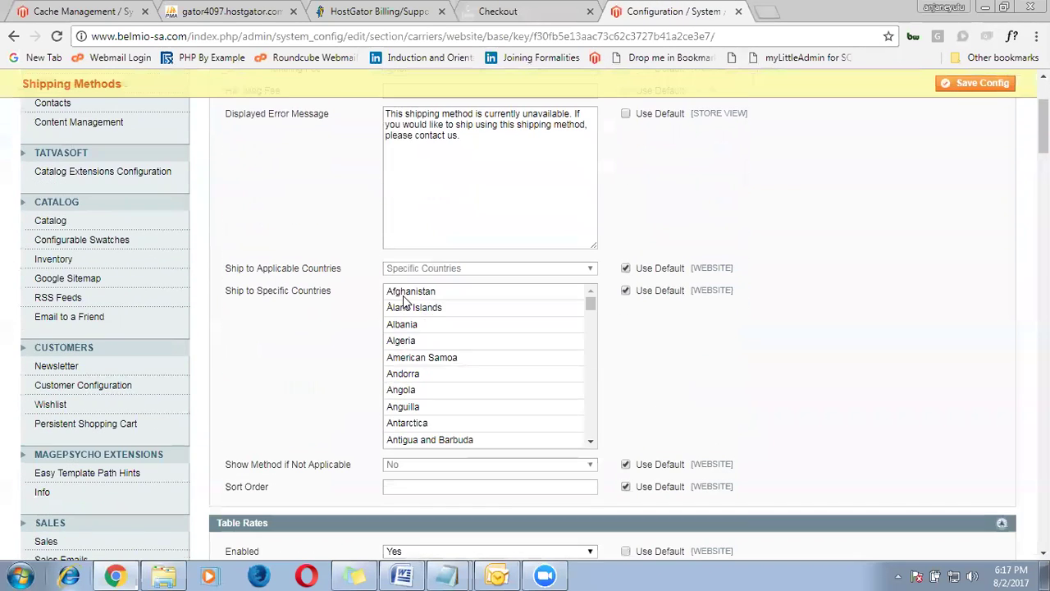
scroll(331, 358, "down", 4)
scroll(330, 358, "down", 2)
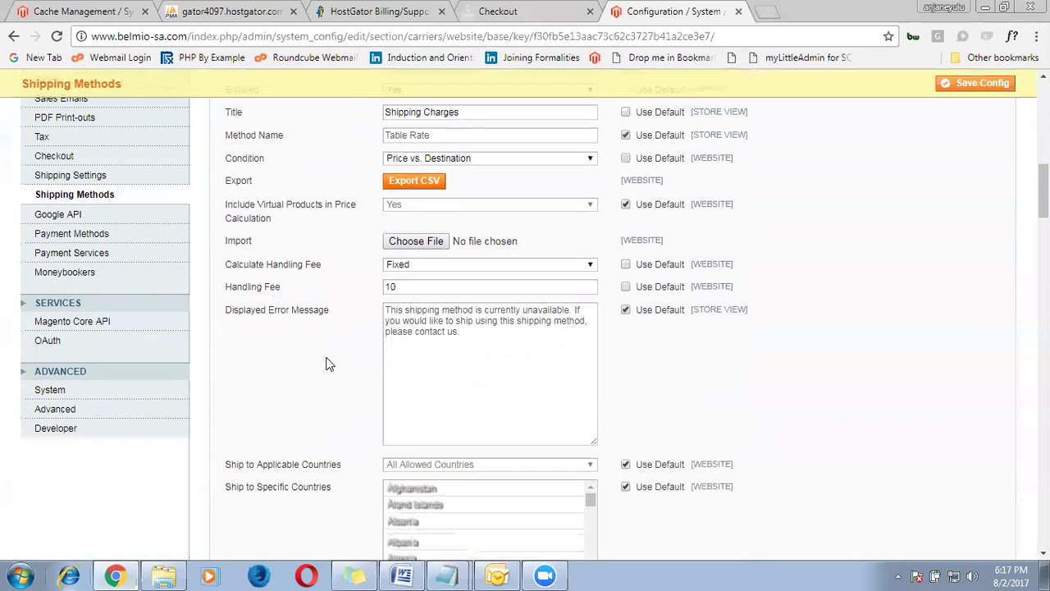
left_click(429, 263)
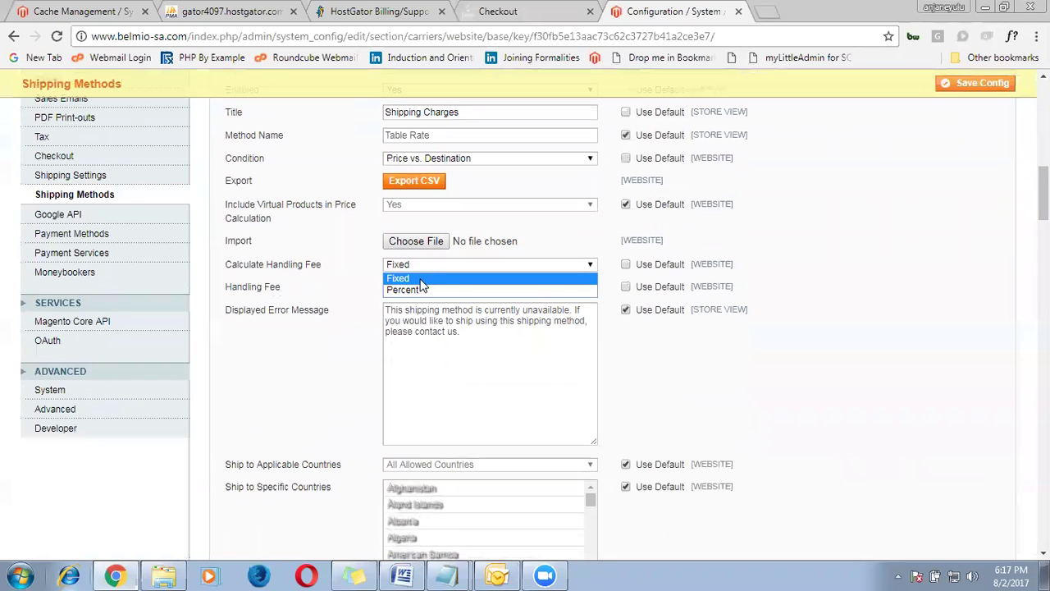
left_click(428, 279)
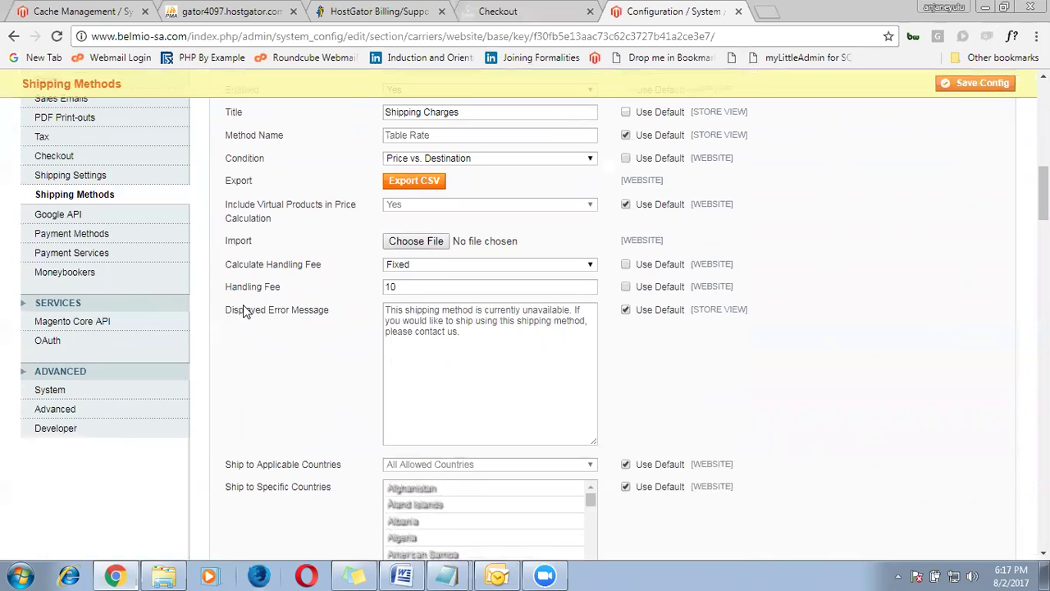
left_click_drag(236, 264, 333, 270)
double_click(284, 264)
left_click(301, 270)
left_click_drag(328, 267, 266, 277)
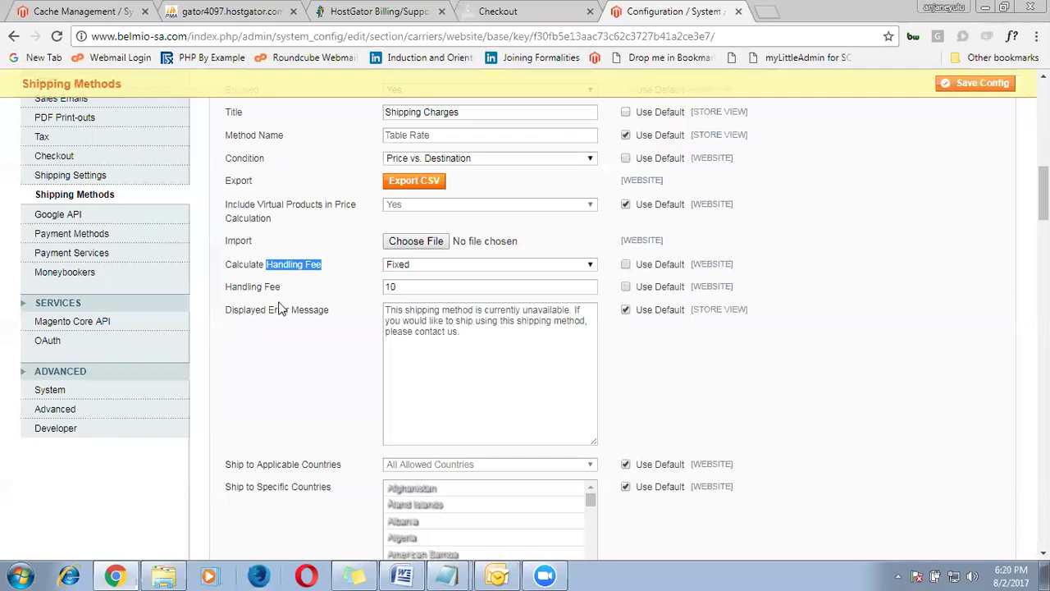
- Check the client's notes against the handling fee of 10, then view the SAR40.00 checkout shipping
left_click(402, 574)
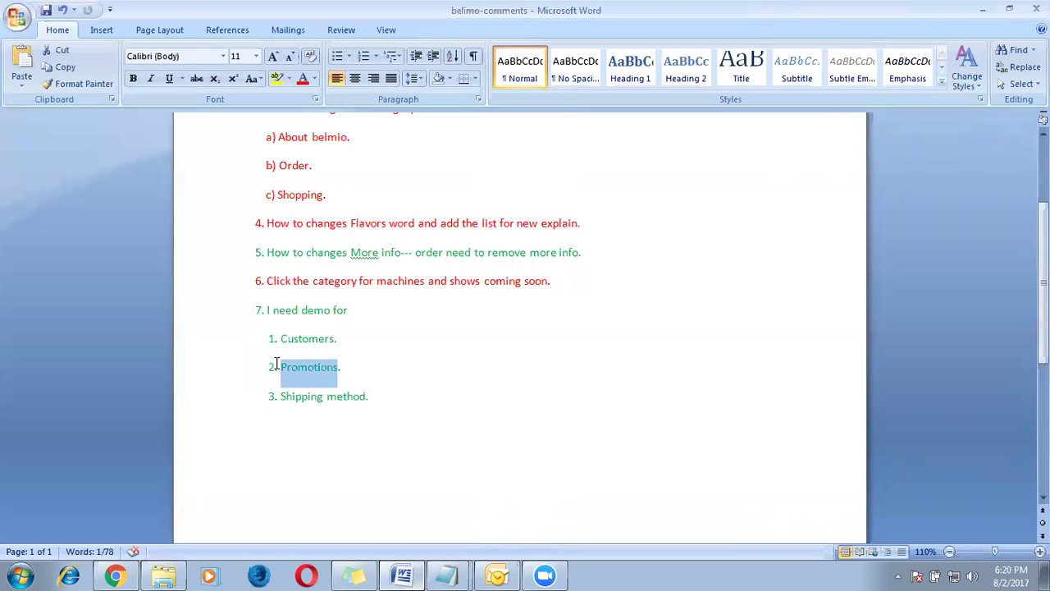
left_click(115, 575)
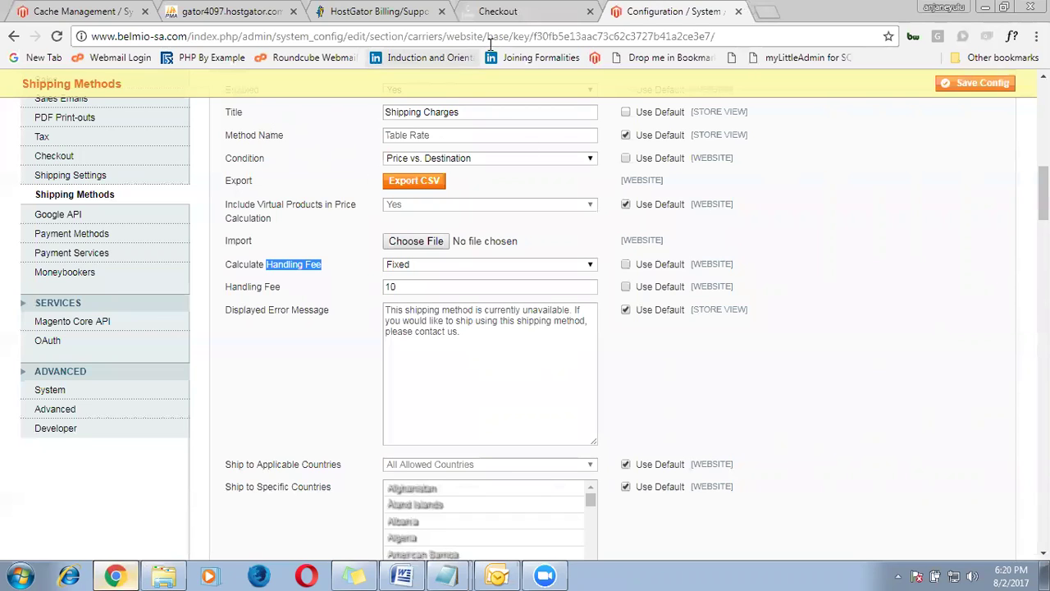
left_click(250, 273)
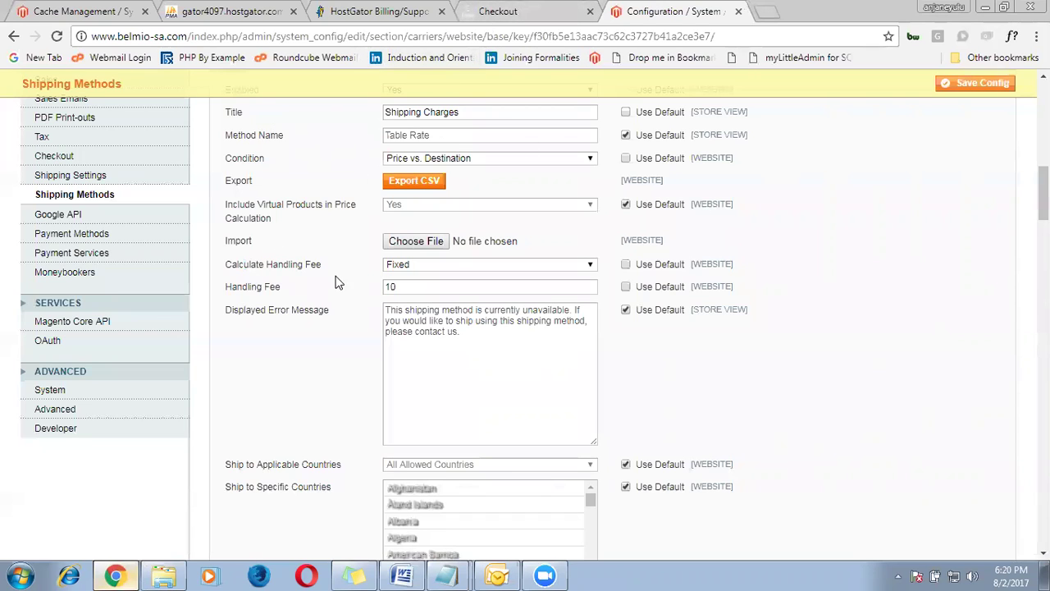
left_click_drag(321, 270, 230, 269)
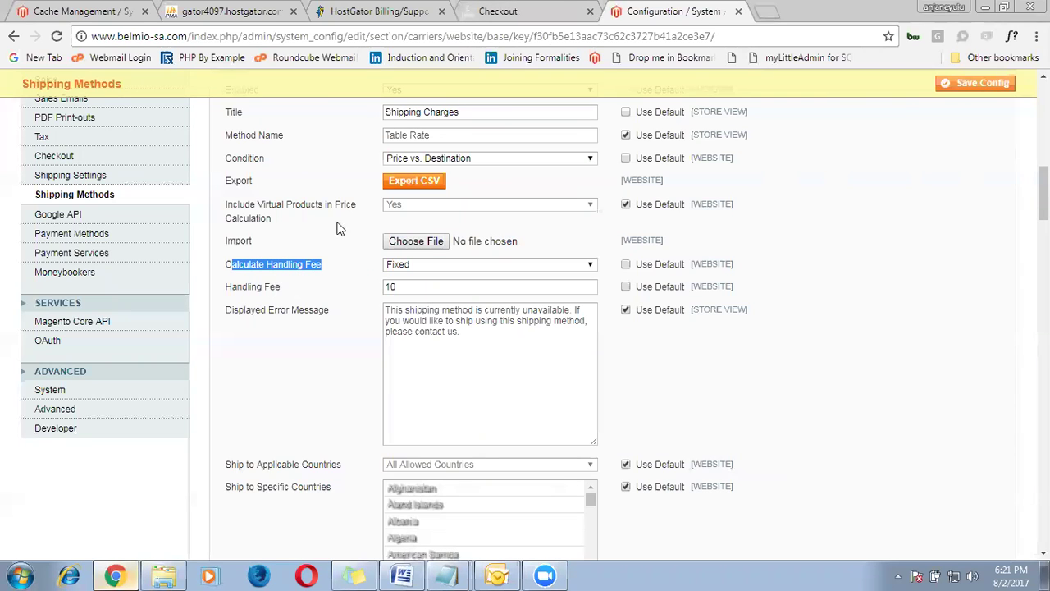
left_click(500, 12)
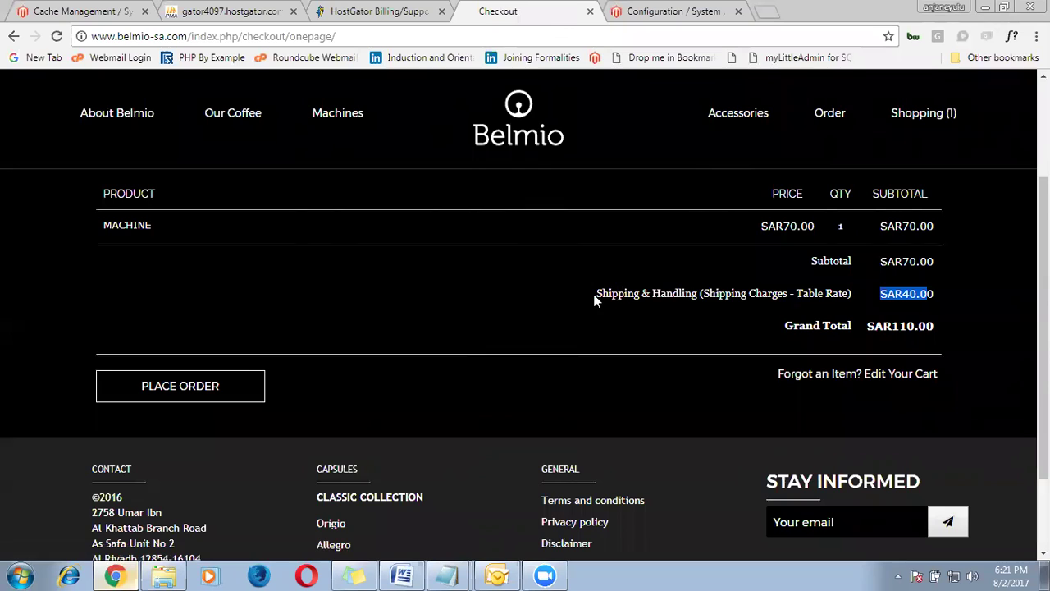
left_click_drag(595, 293, 660, 294)
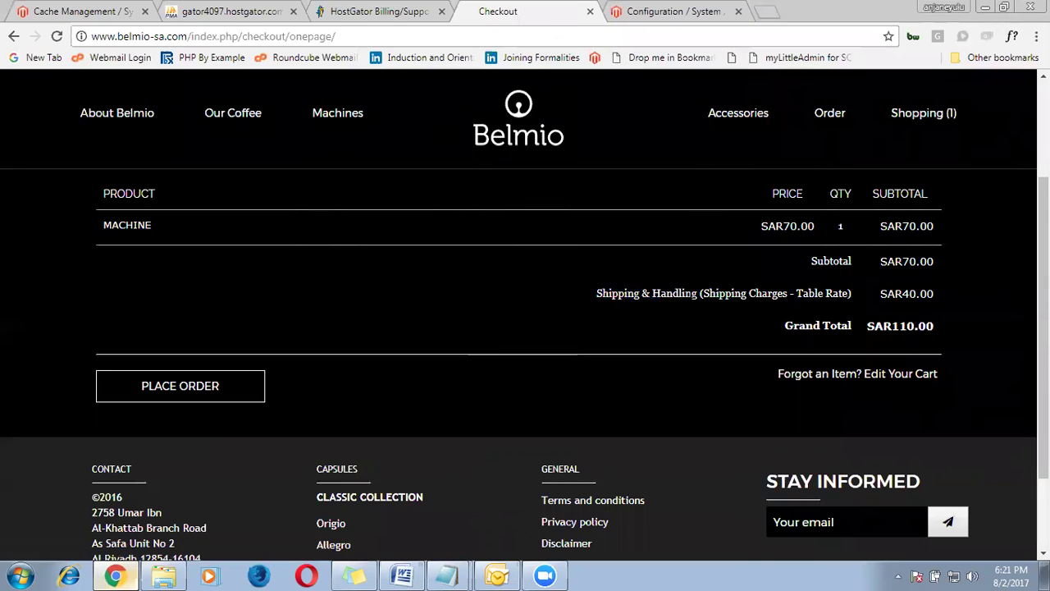
double_click(675, 293)
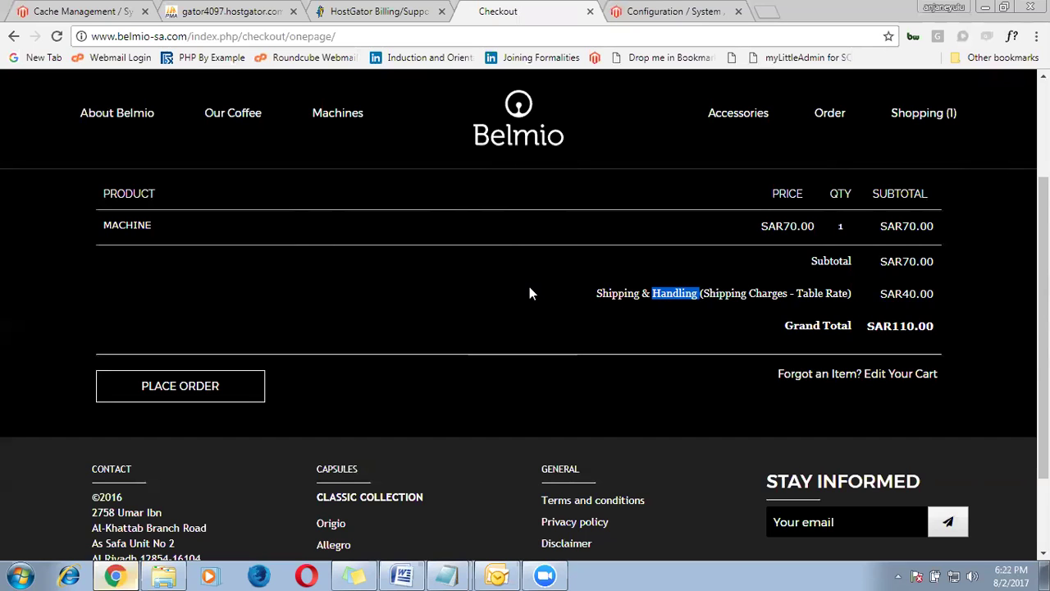
- Compare the shipping configuration page with the checkout page totals
left_click(673, 16)
left_click(538, 18)
left_click(661, 19)
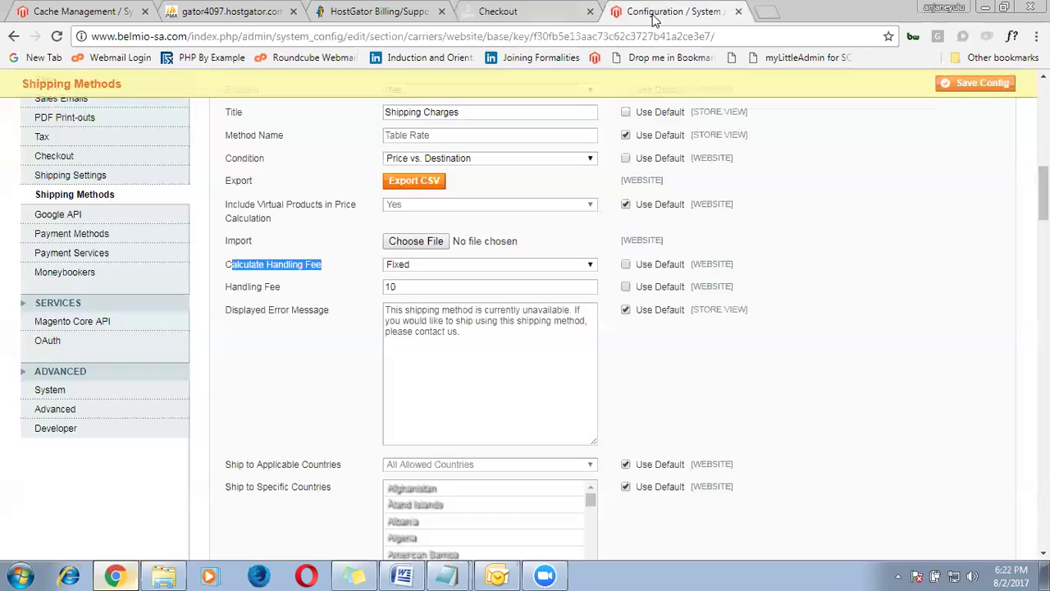
left_click(510, 25)
left_click(660, 21)
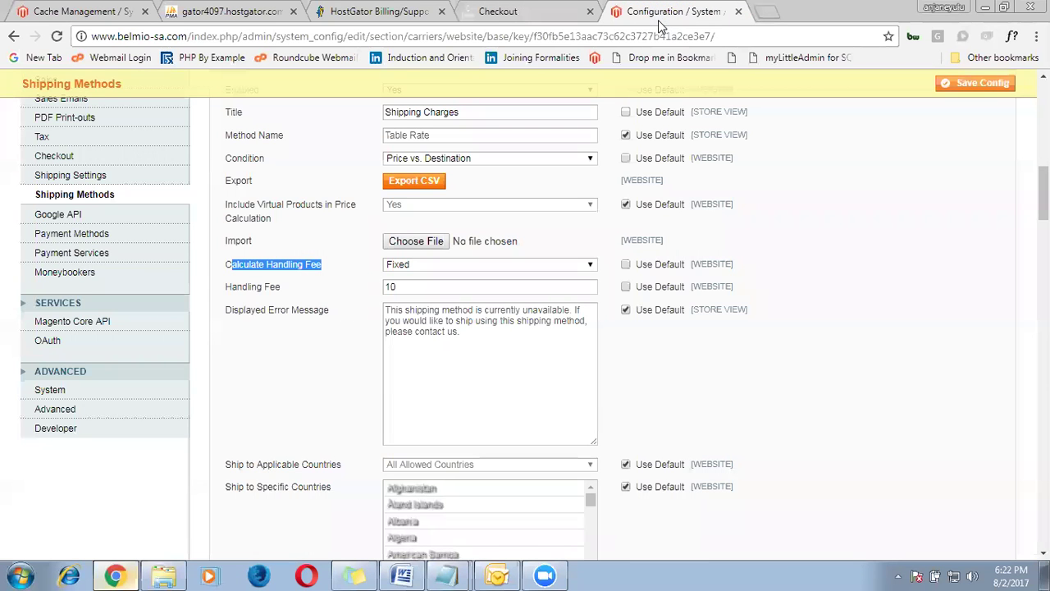
left_click(494, 14)
left_click(655, 10)
left_click(537, 11)
- Load the belmio-sa.com home page in a new tab
left_click(677, 11)
left_click(766, 12)
type("b")
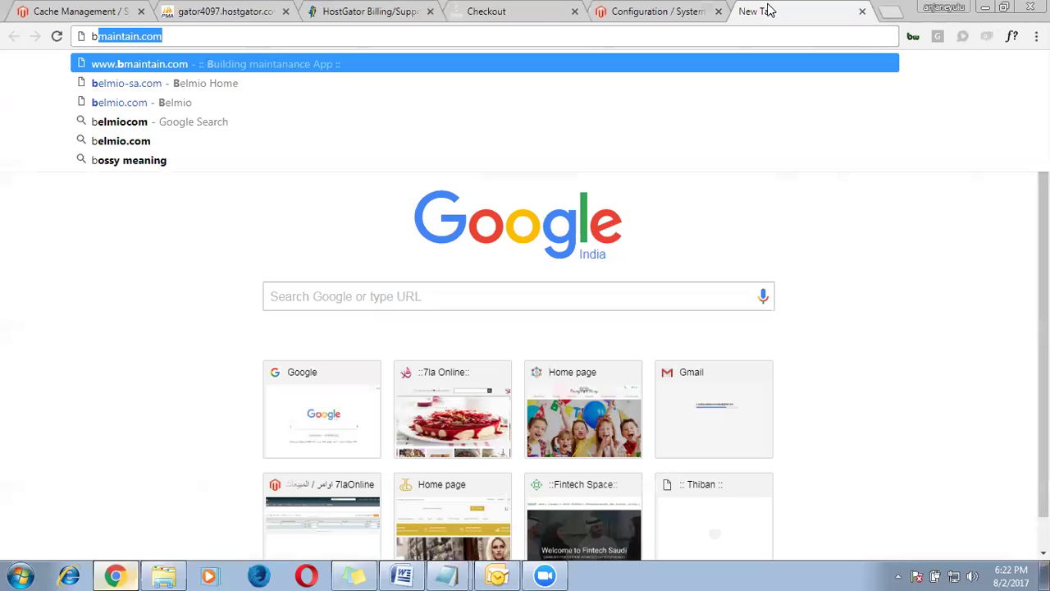
type("e")
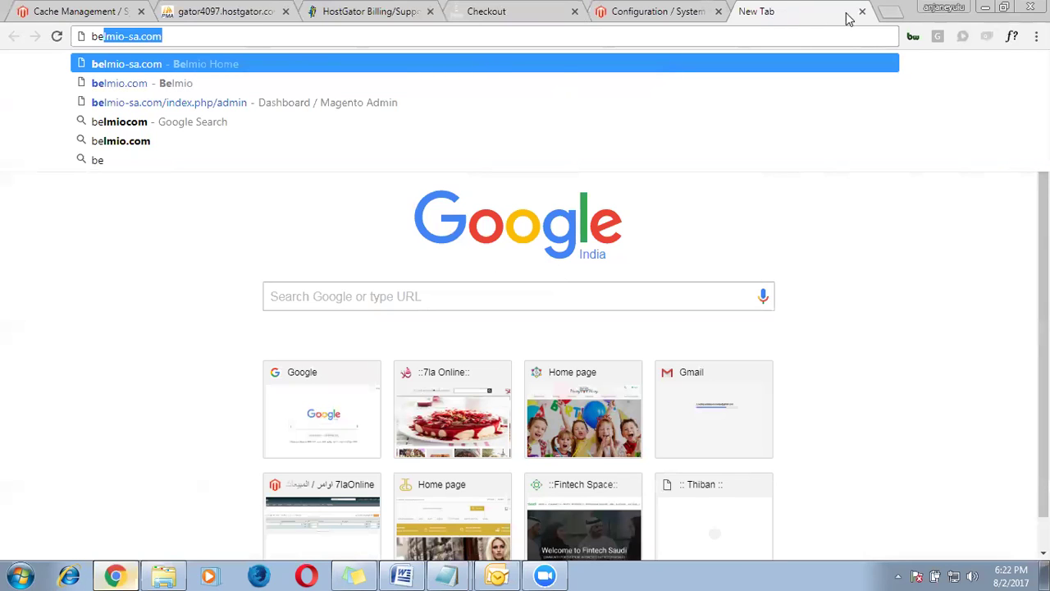
key("End")
key("Return")
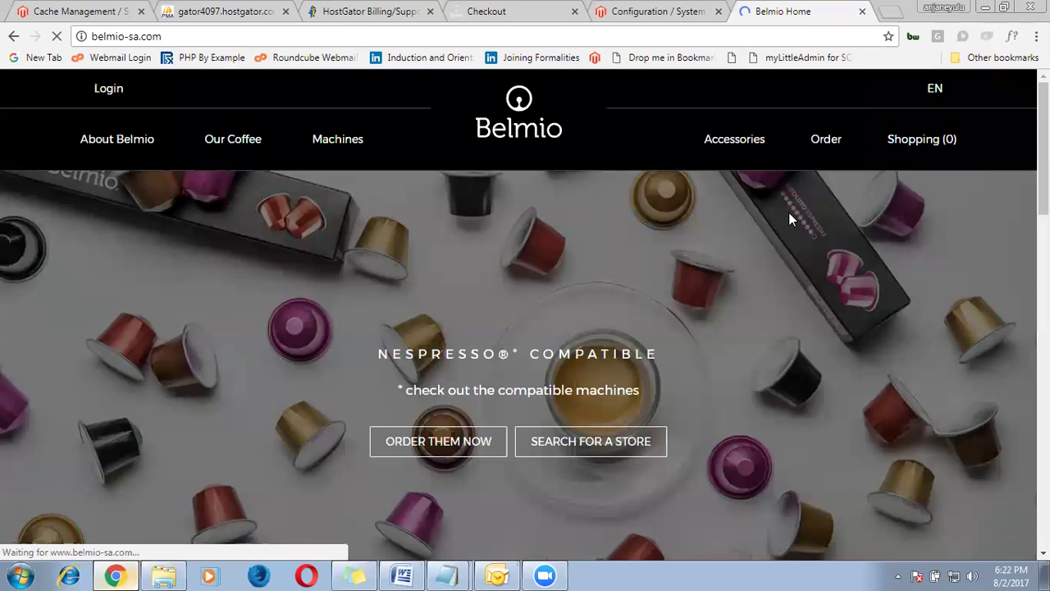
- Change the address to belmio.4.com and try loading it
mouse_move(948, 121)
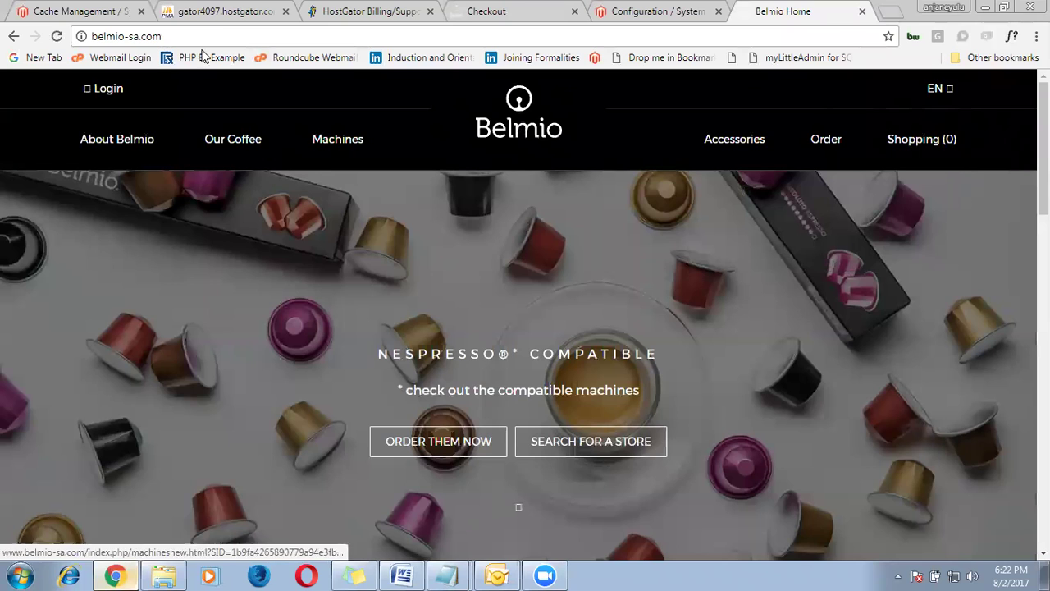
left_click_drag(124, 36, 141, 37)
type(".4")
key("Return")
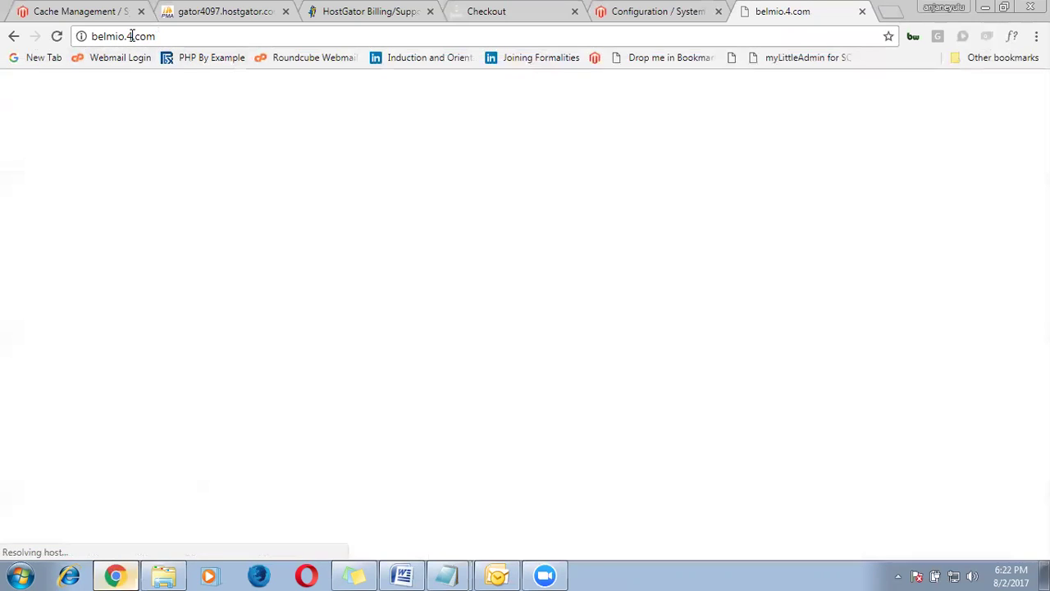
- Remove '.4' from the address and close the unreachable belmio.4.com tab
left_click(131, 36)
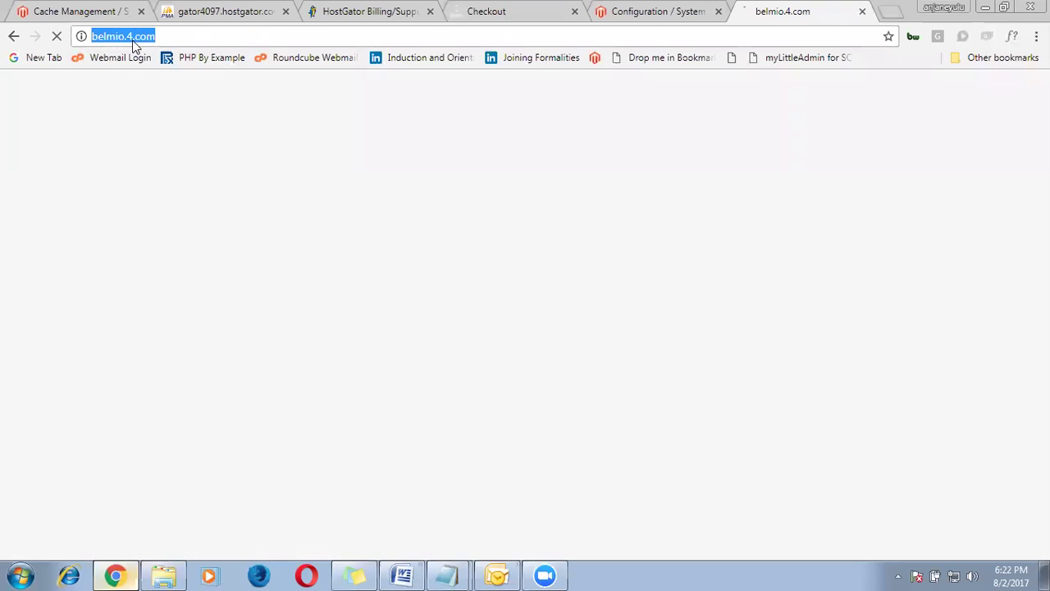
left_click(134, 39)
key("BackSpace")
key("BackSpace")
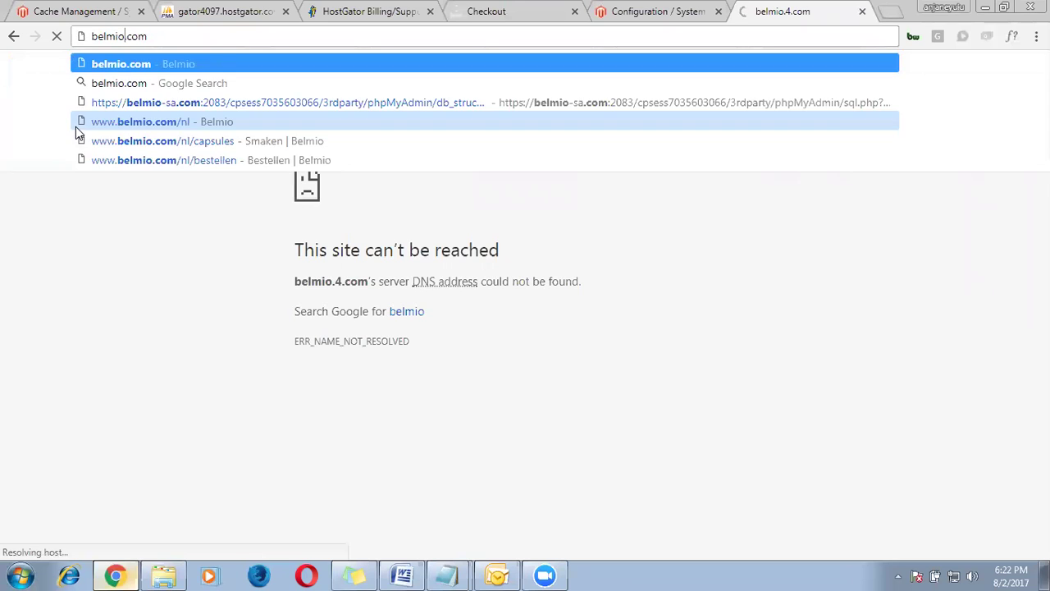
left_click(686, 18)
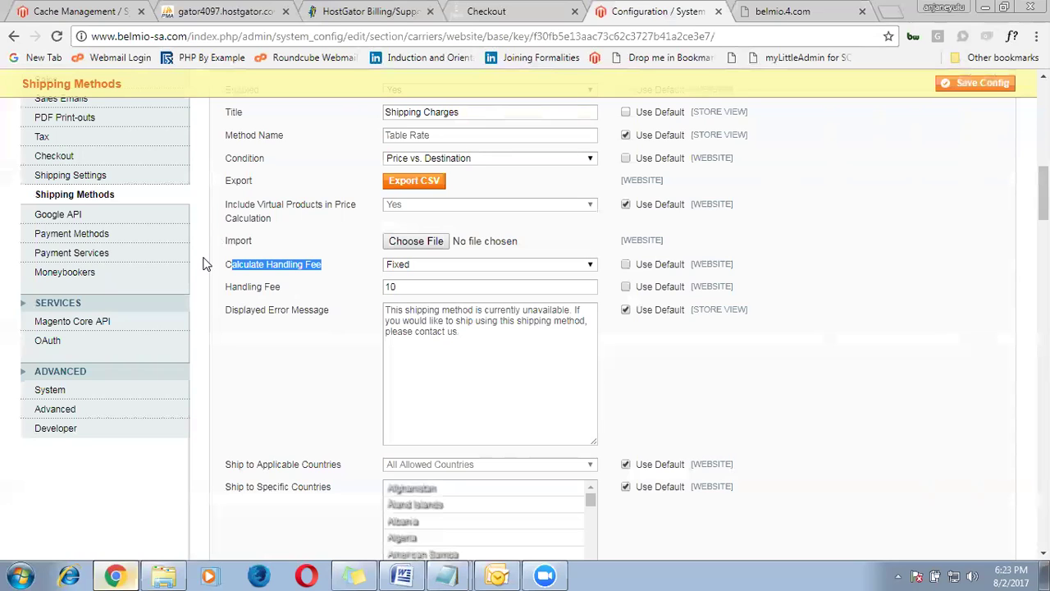
left_click(773, 15)
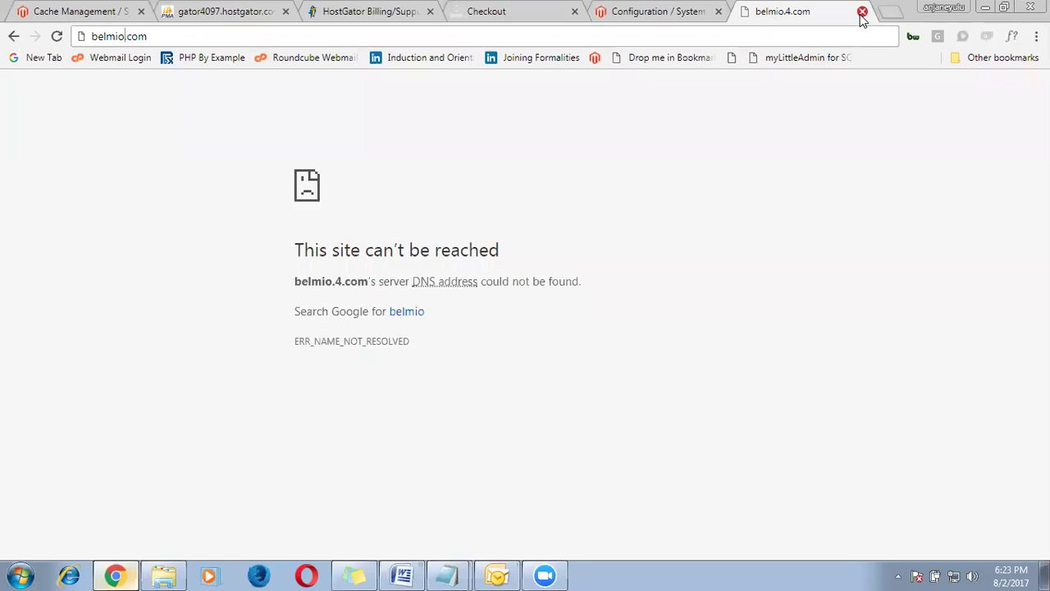
left_click(861, 12)
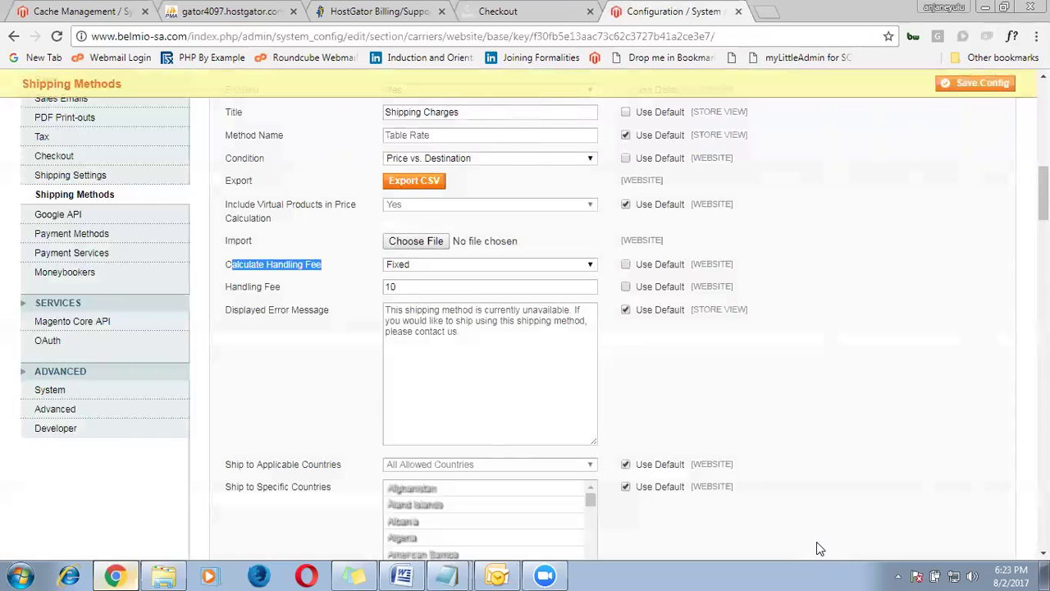
- Place the SAR110.00 order for the machine from the checkout page
left_click(529, 14)
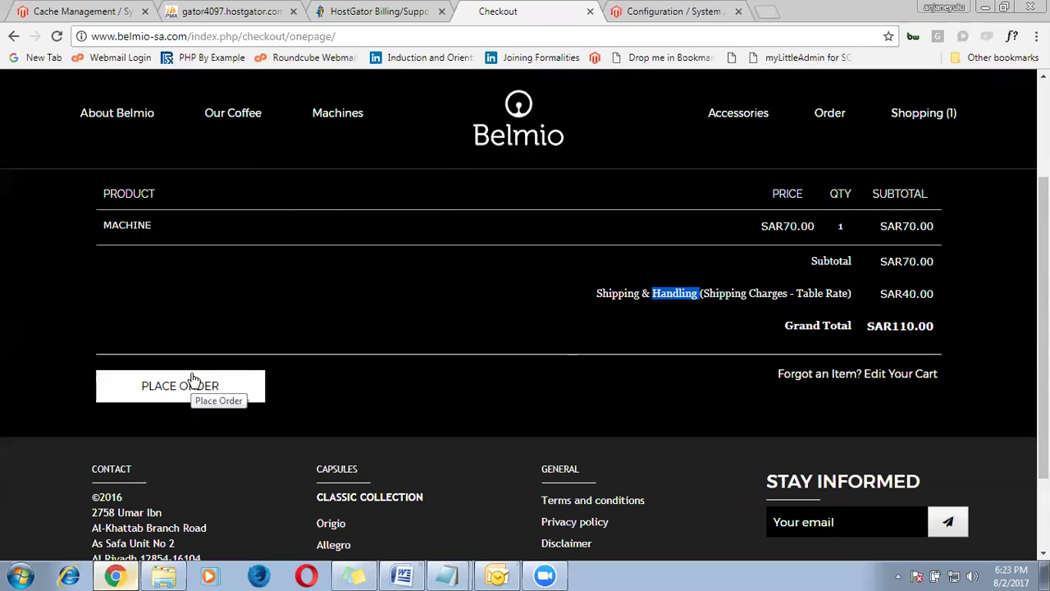
left_click(192, 379)
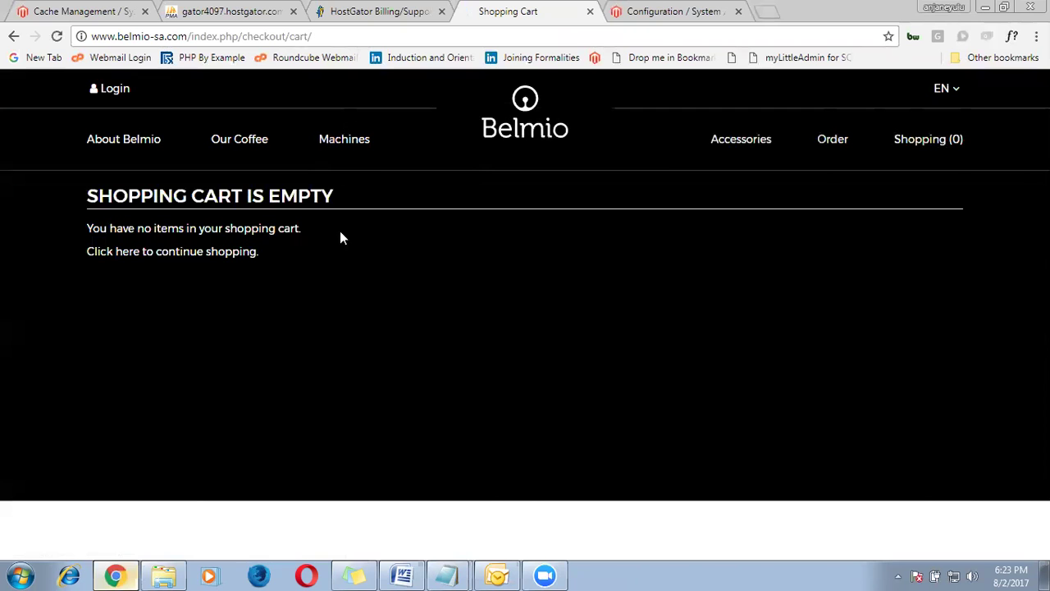
left_click(498, 574)
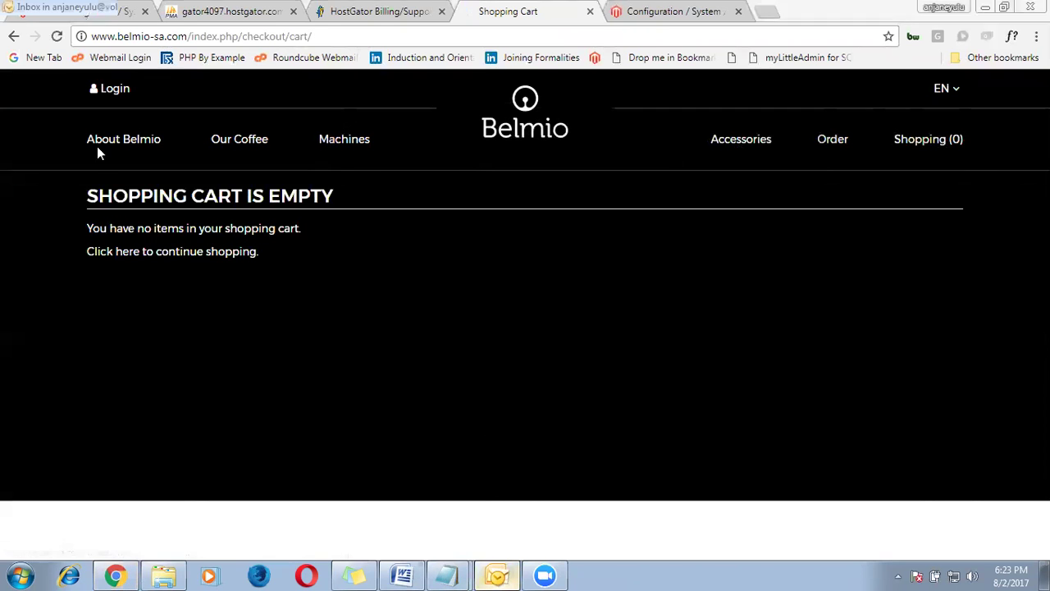
- Search the Outlook inbox for 'belimo' and answer the read-receipt request
left_click(171, 89)
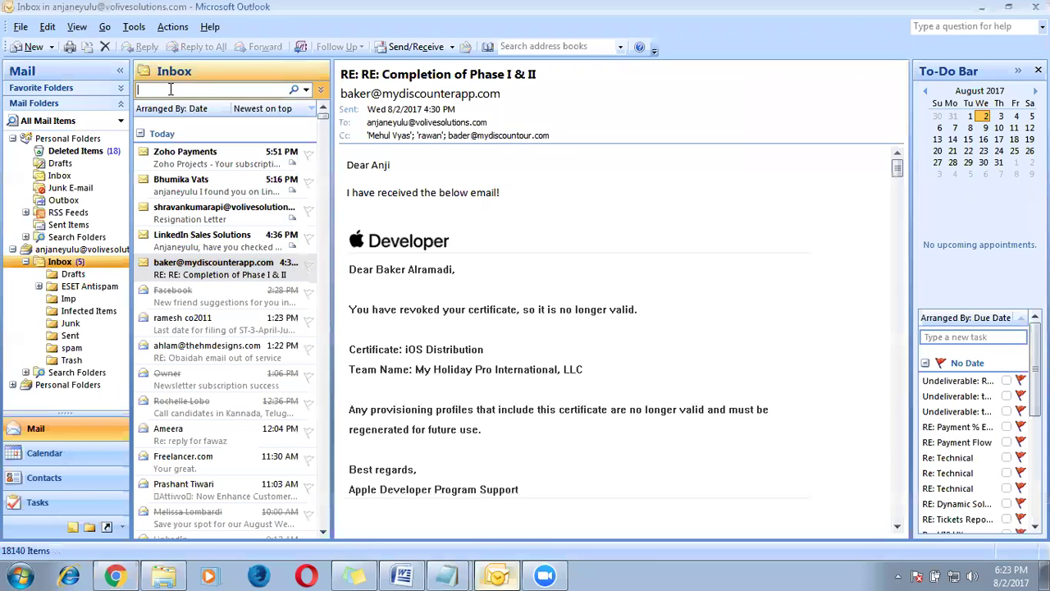
type("belimo")
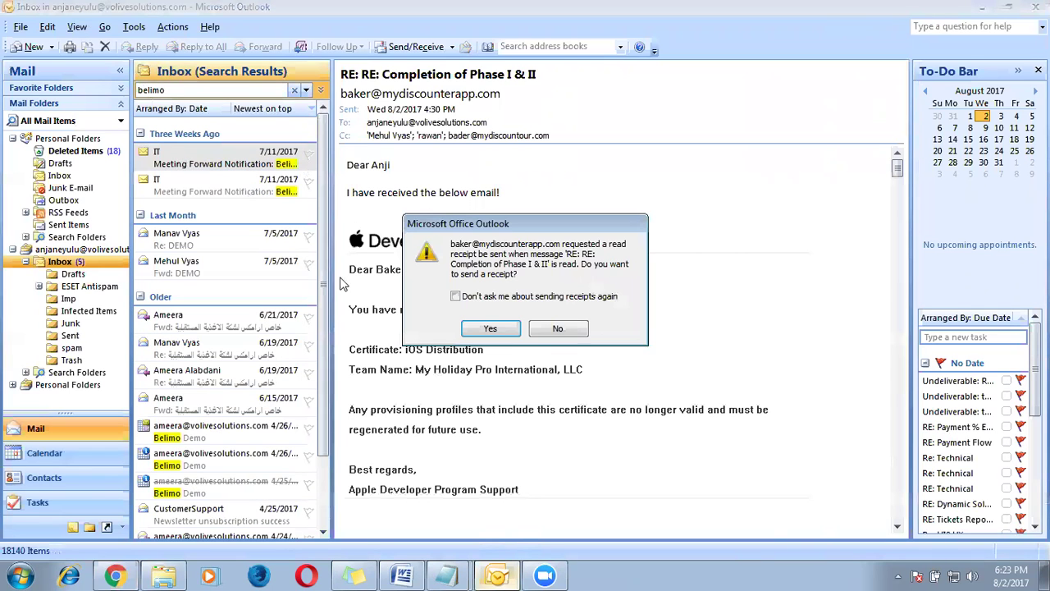
left_click(495, 330)
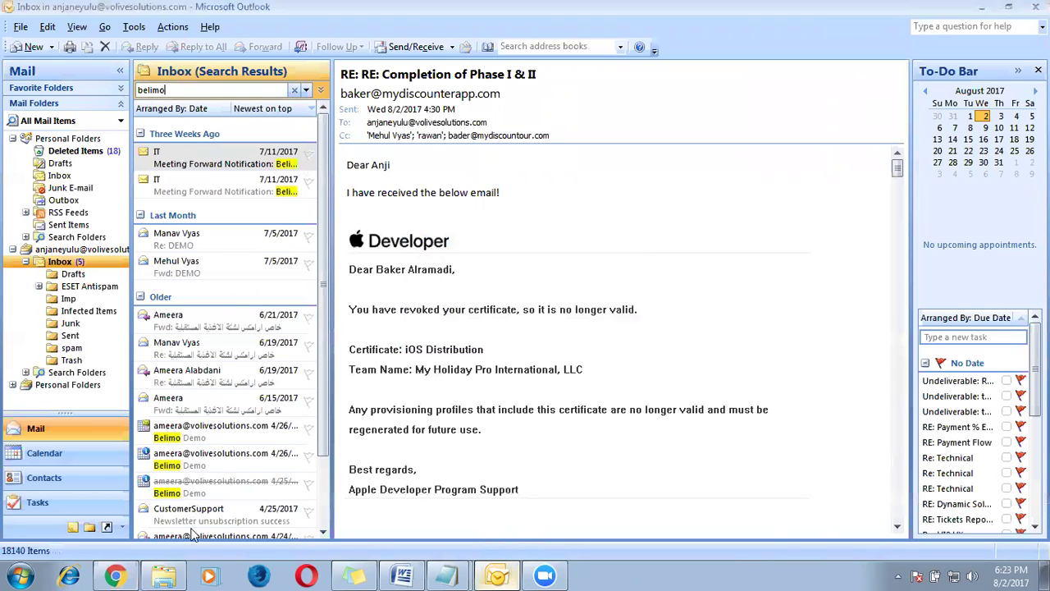
left_click(116, 575)
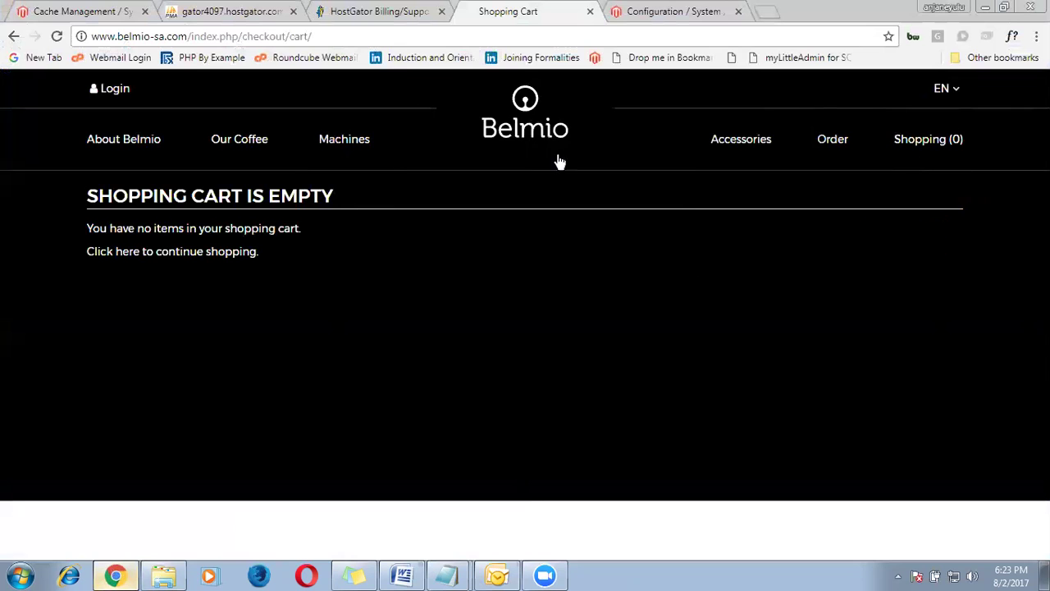
- Open the customer login page, fill in the saved e-mail address and submit
left_click(557, 162)
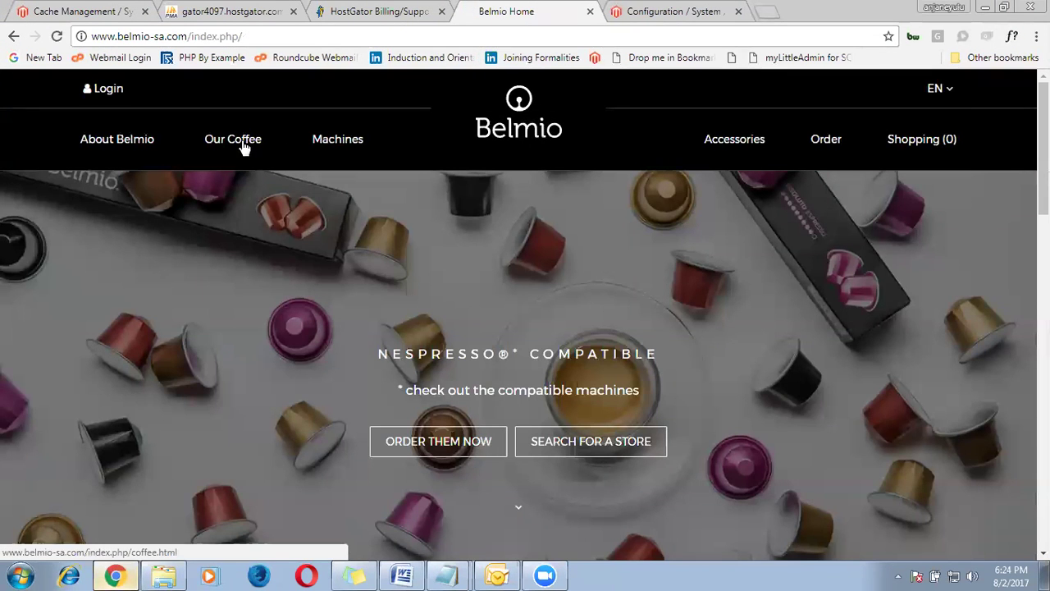
left_click(114, 89)
type("anja")
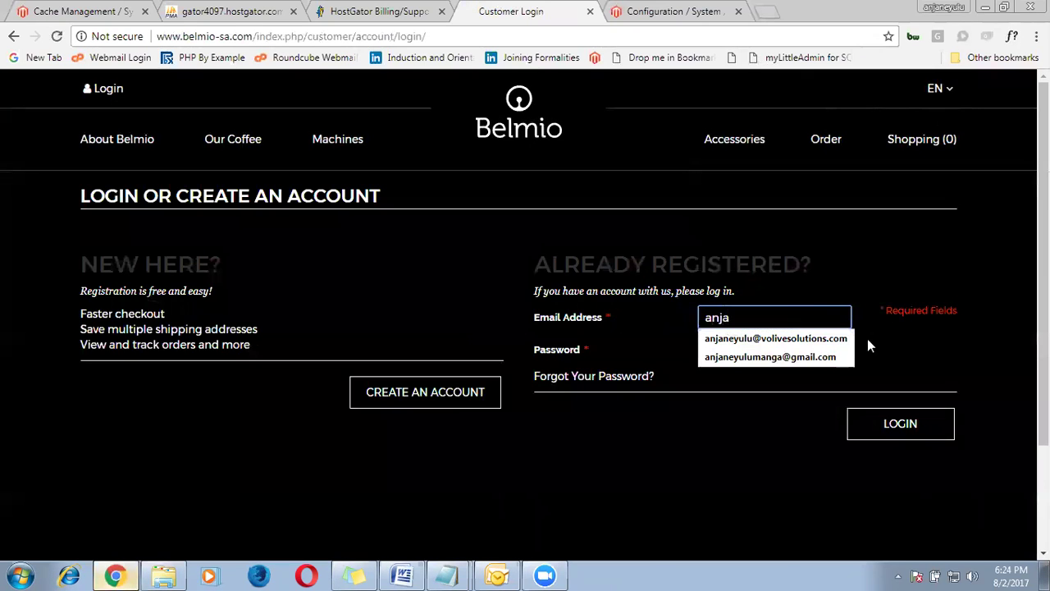
key("Down")
key("Return")
key("Tab")
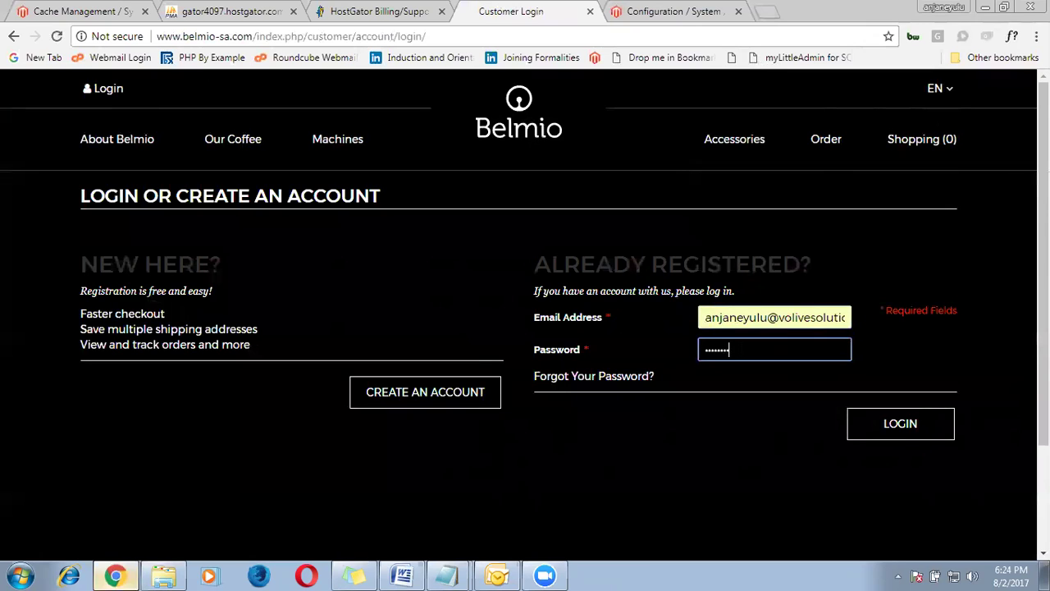
left_click(870, 423)
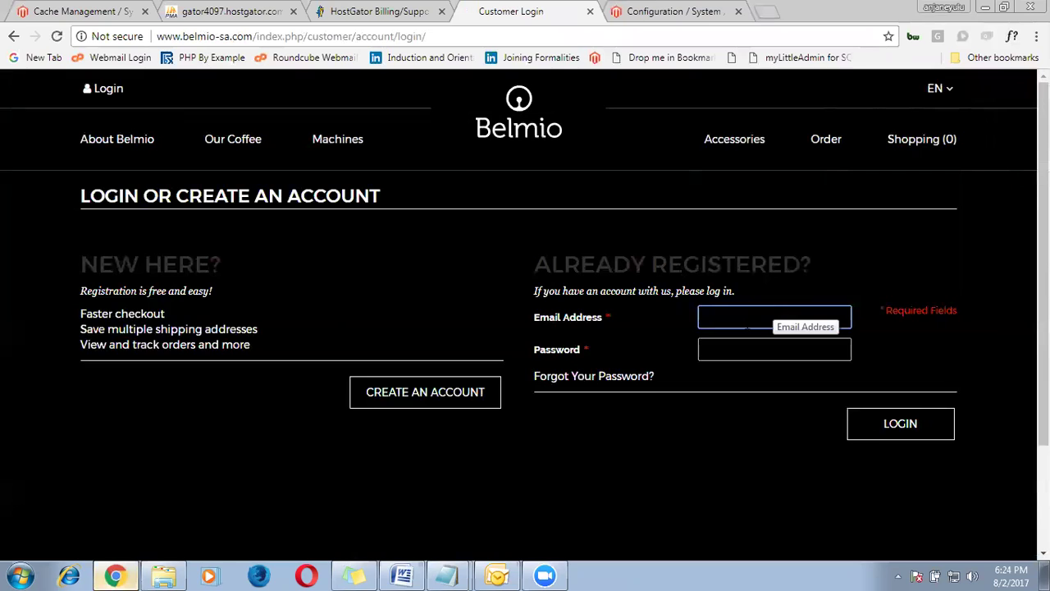
- Re-enter the saved e-mail and the account password, then log in
type("a")
key("Down")
key("Tab")
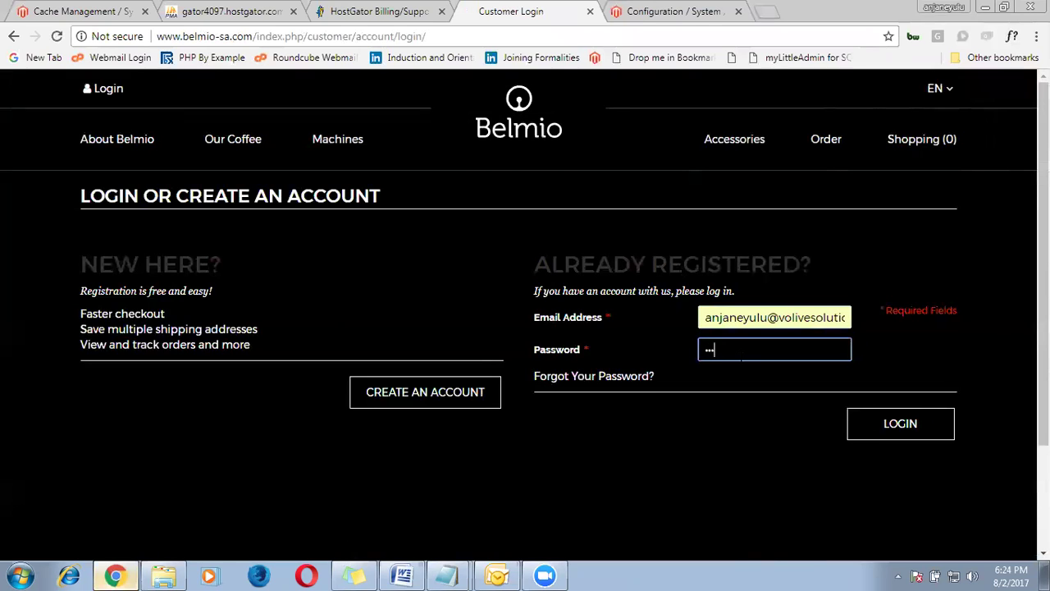
type("•••••••••")
left_click(896, 423)
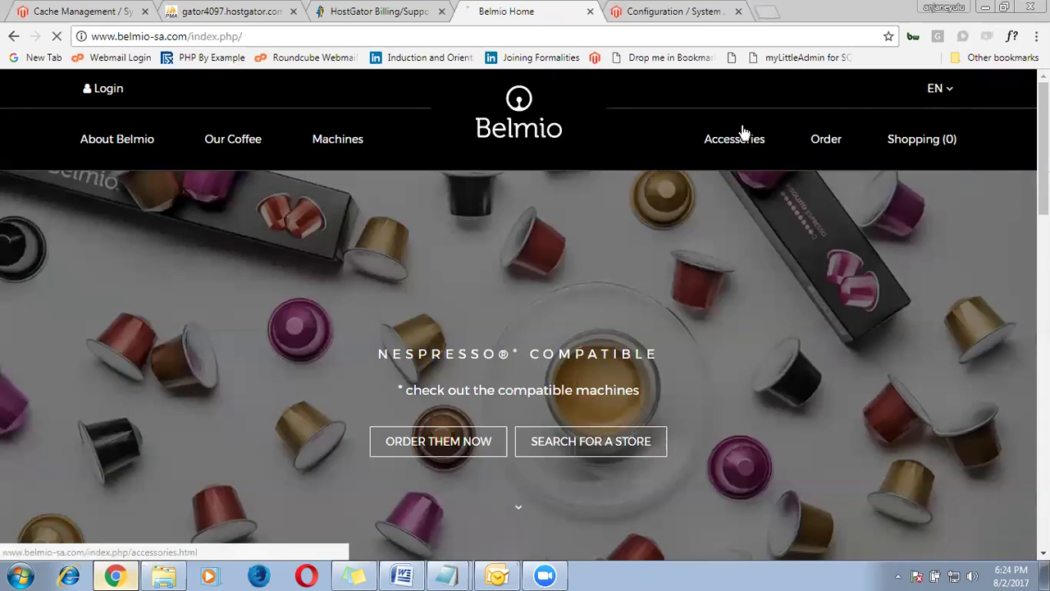
- Add the MACHINE from Accessories > Machines to the cart and proceed to checkout
left_click(742, 136)
left_click(349, 146)
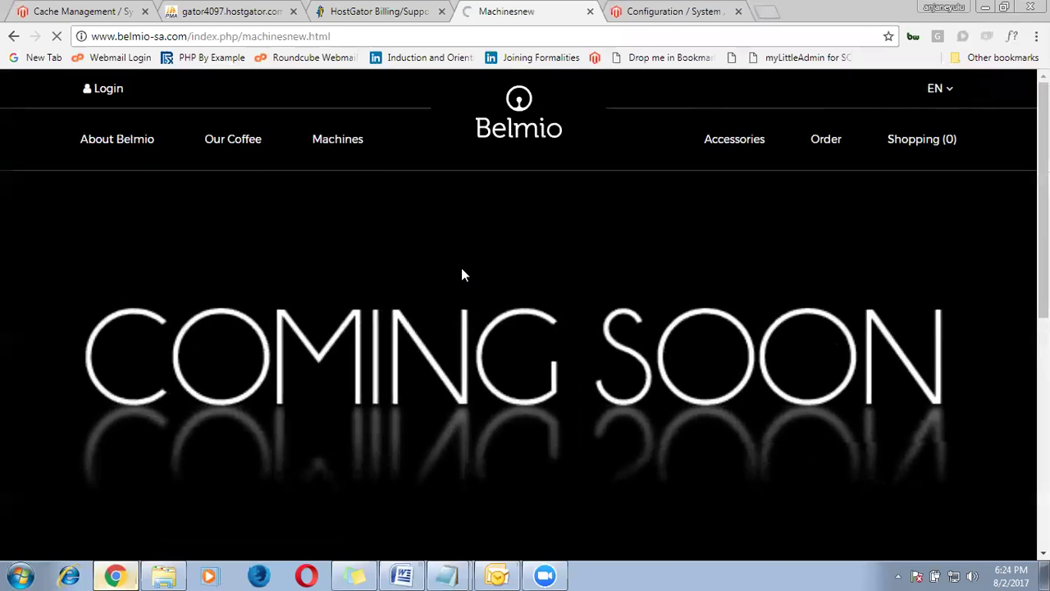
mouse_move(132, 224)
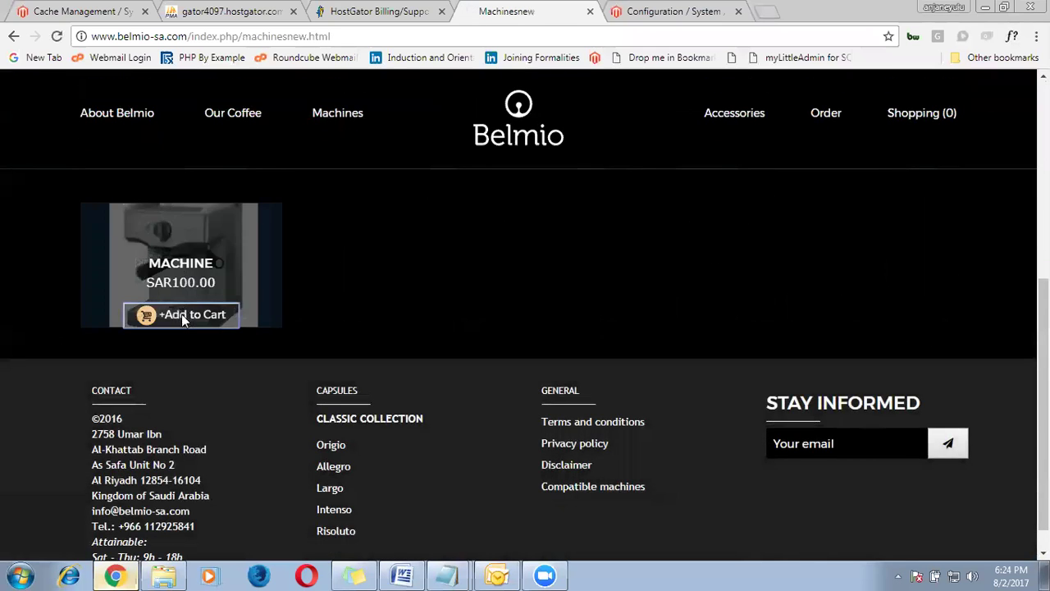
left_click(181, 314)
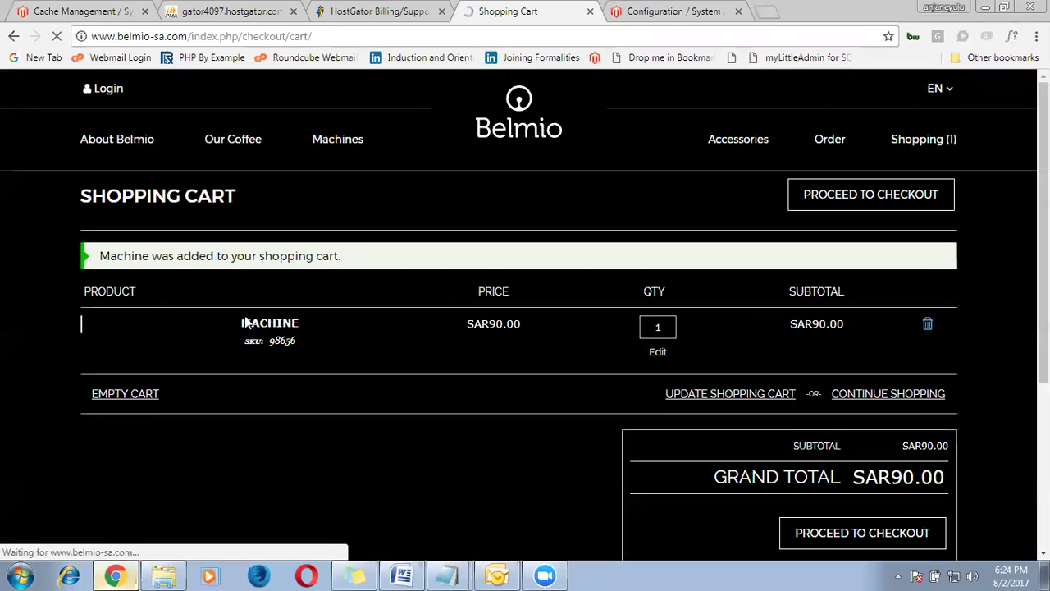
scroll(644, 293, "down", 3)
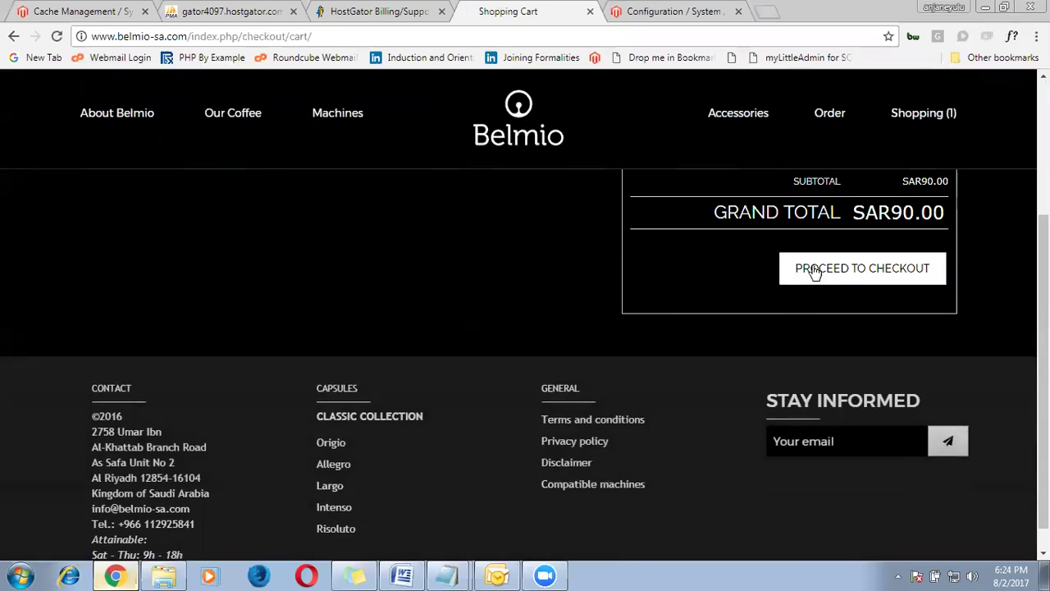
left_click(814, 272)
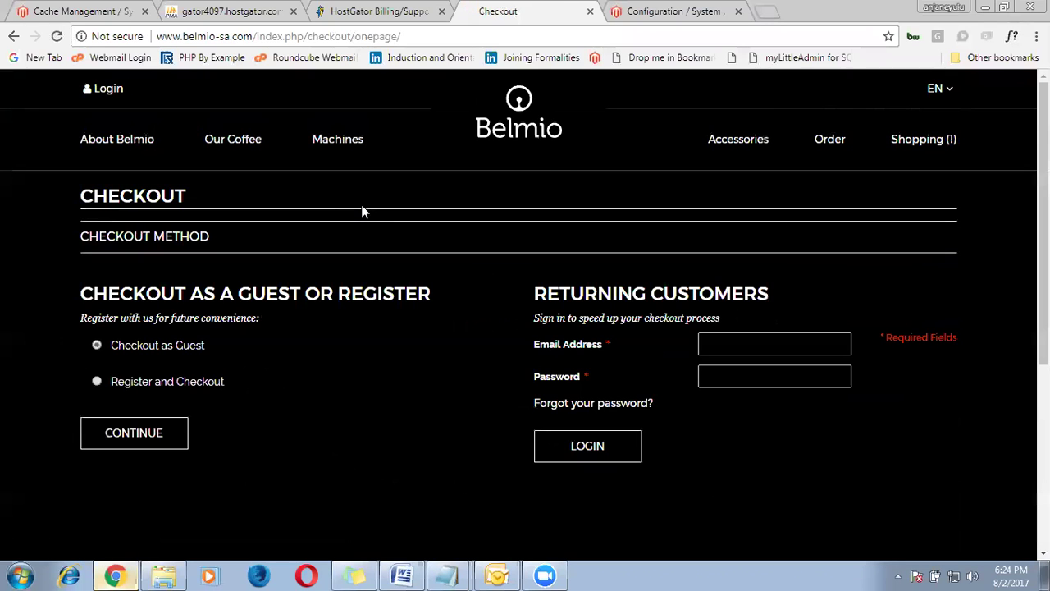
- Log in as a returning customer with the saved e-mail and decline saving the password
type("a")
key("Down")
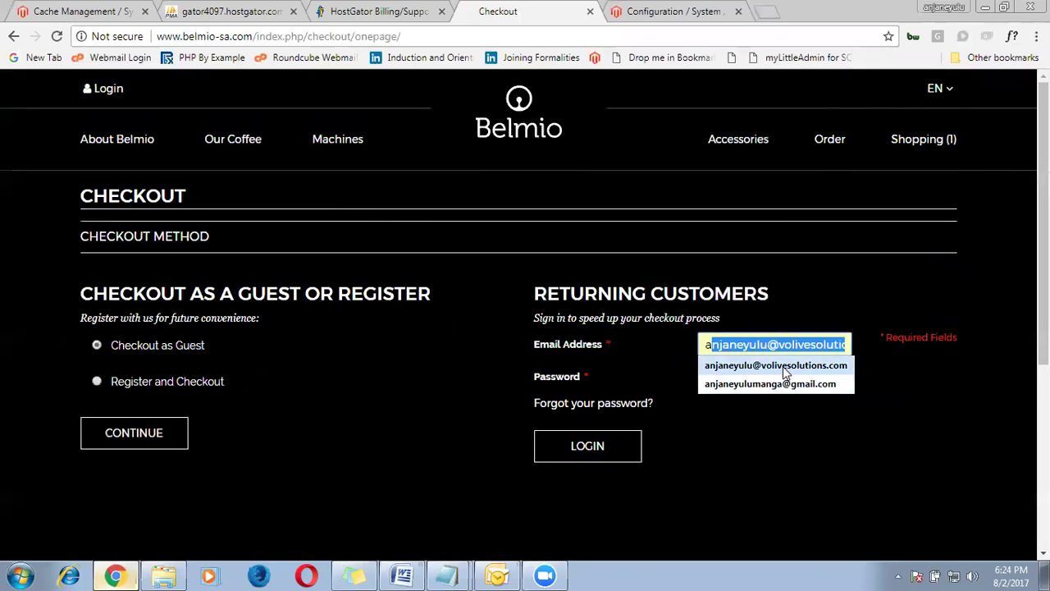
key("Return")
key("Tab")
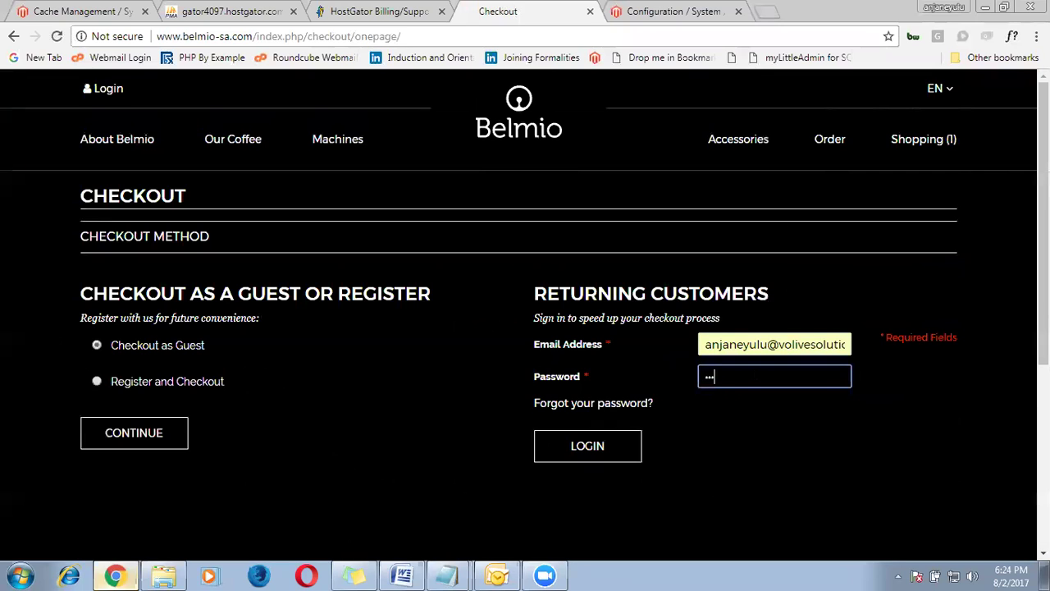
left_click(566, 444)
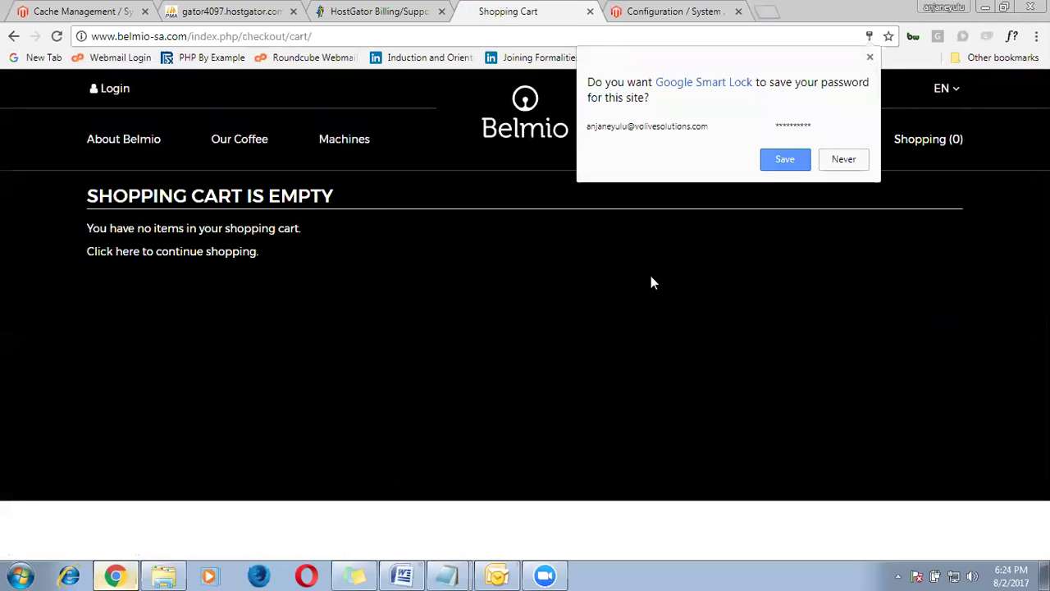
left_click(642, 286)
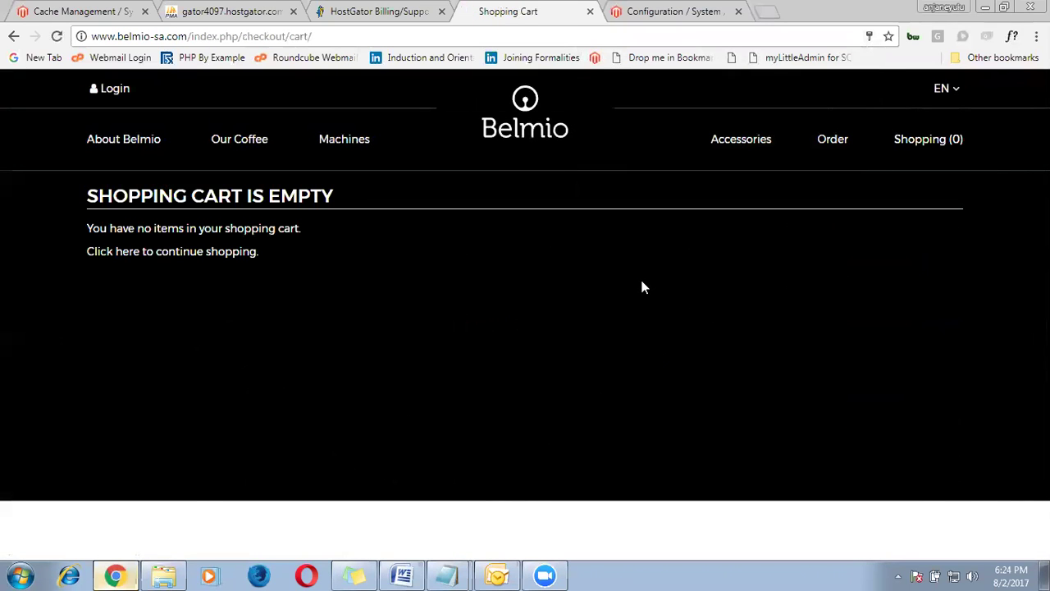
- Flush the Magento cache storage from System > Cache Management and confirm with OK
left_click(675, 10)
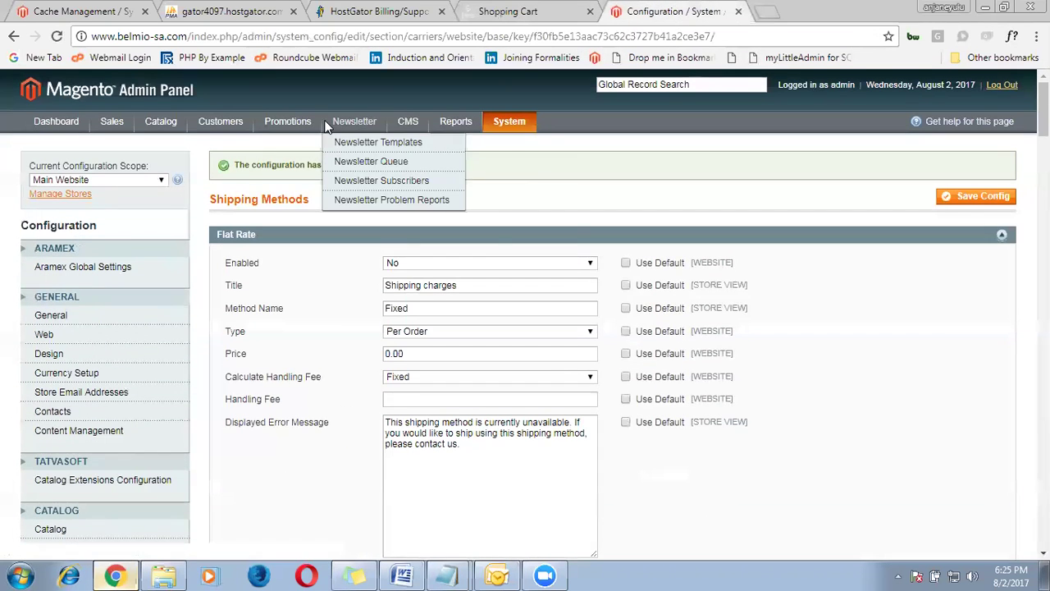
mouse_move(492, 125)
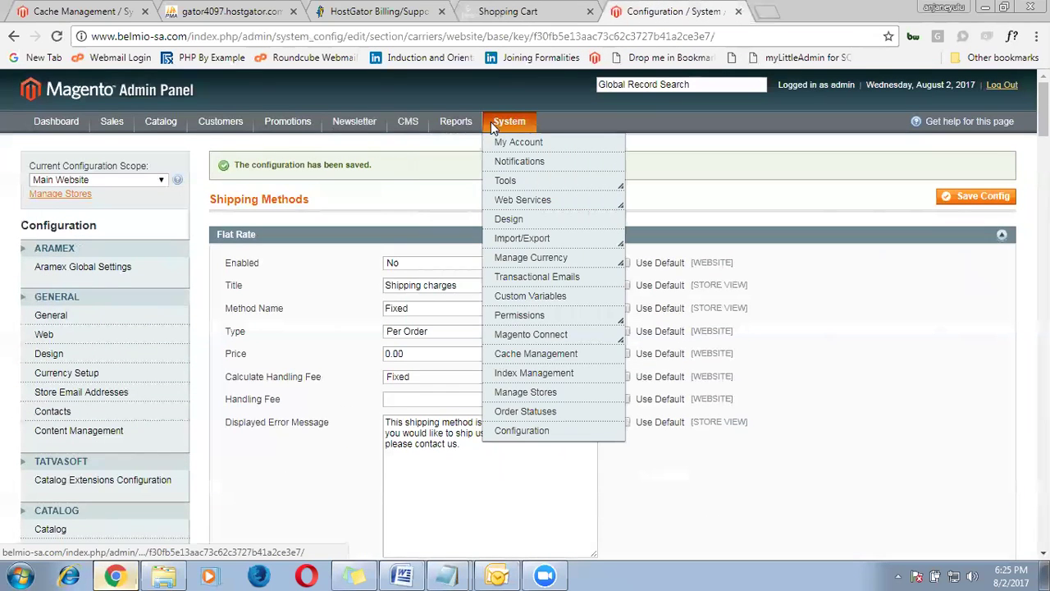
left_click(525, 352)
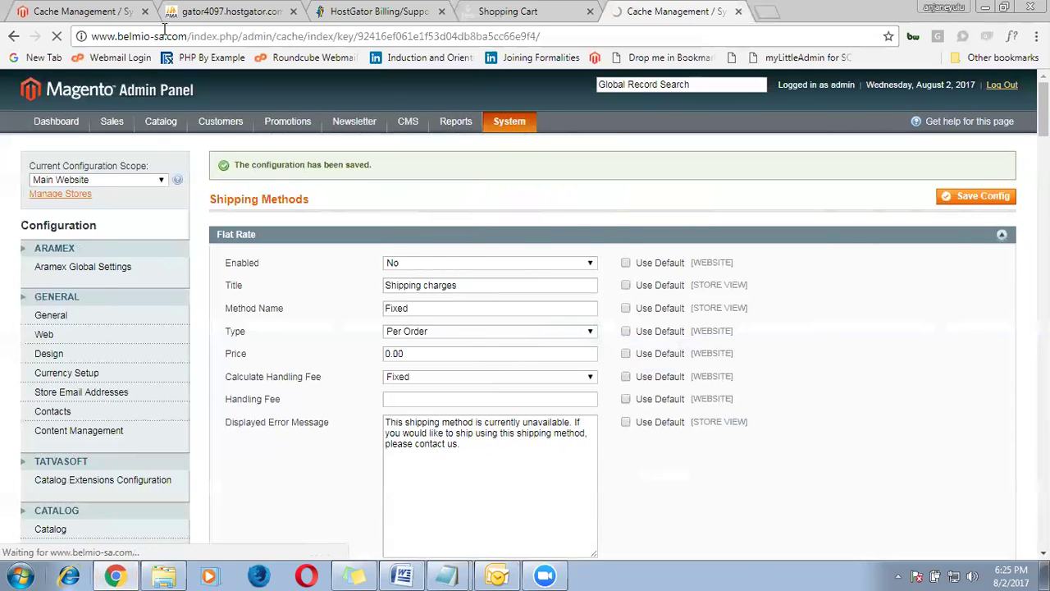
left_click(410, 11)
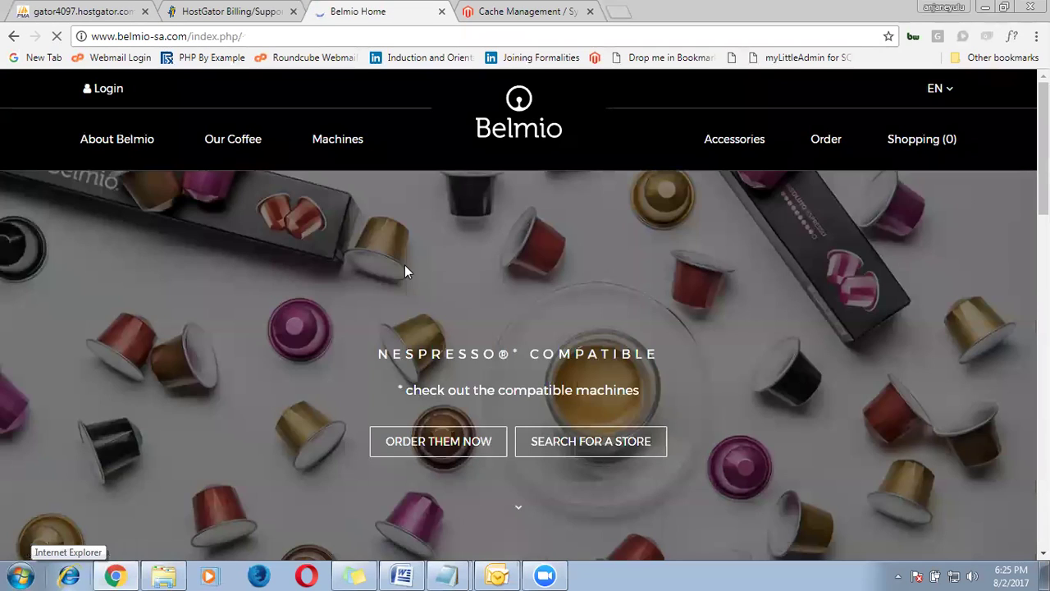
left_click(534, 11)
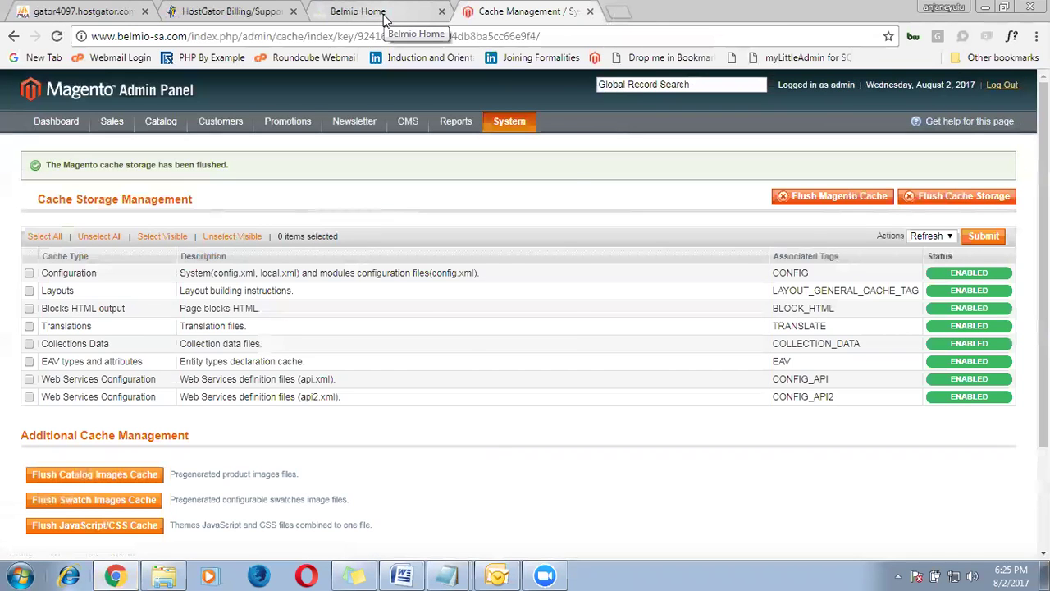
left_click(939, 196)
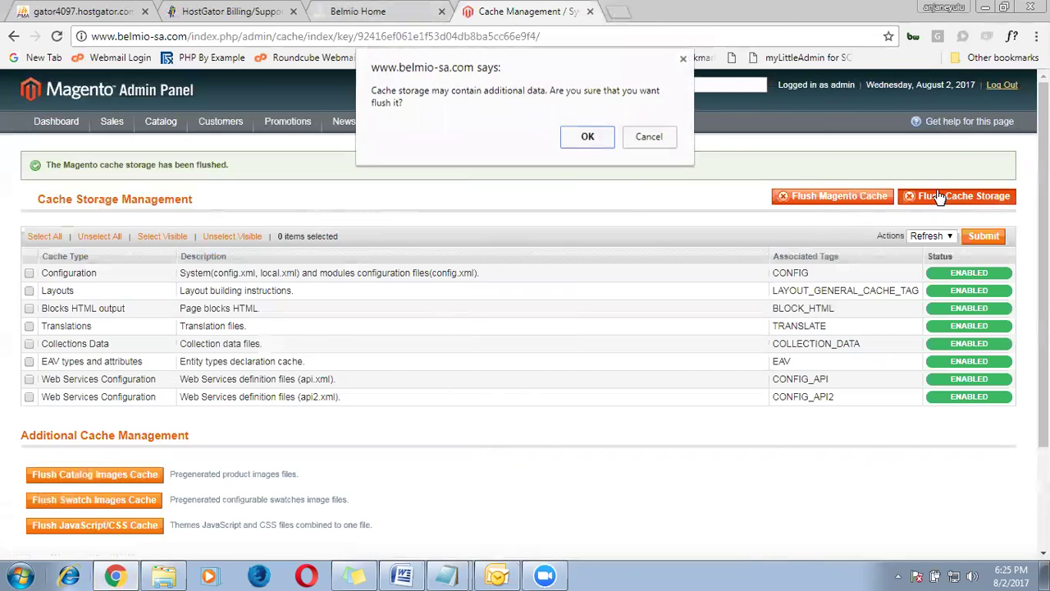
left_click(584, 136)
left_click(379, 11)
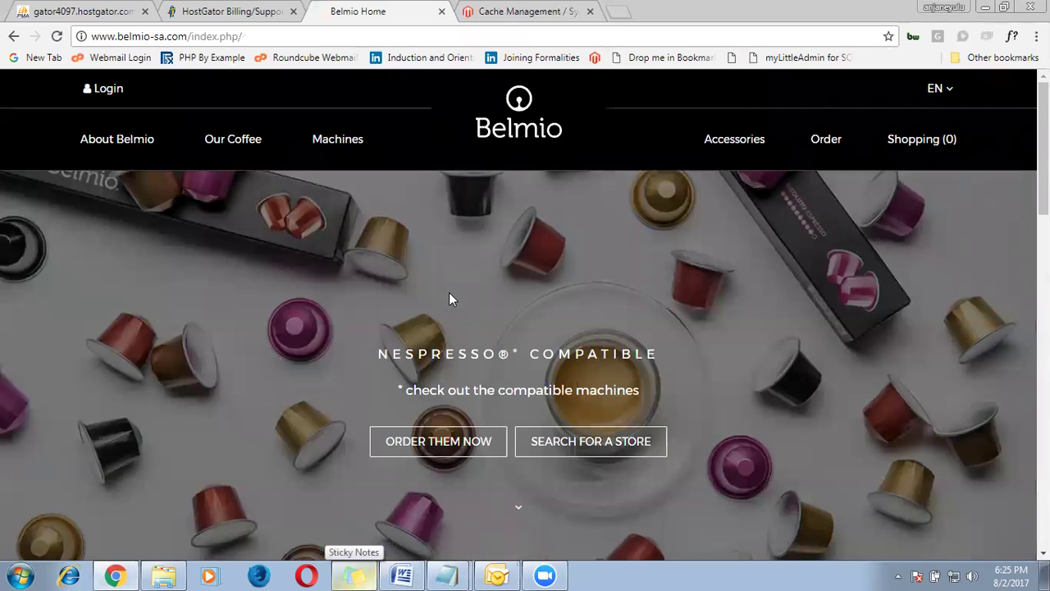
- Add Allegro Espresso capsules to the cart from the Order page
left_click(823, 140)
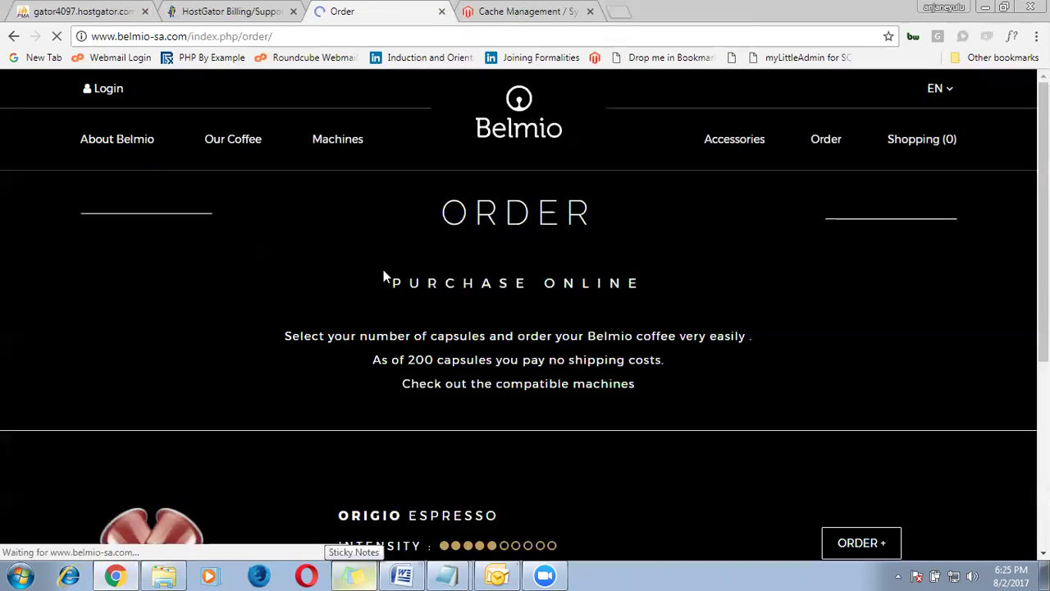
scroll(597, 285, "down", 5)
left_click(861, 329)
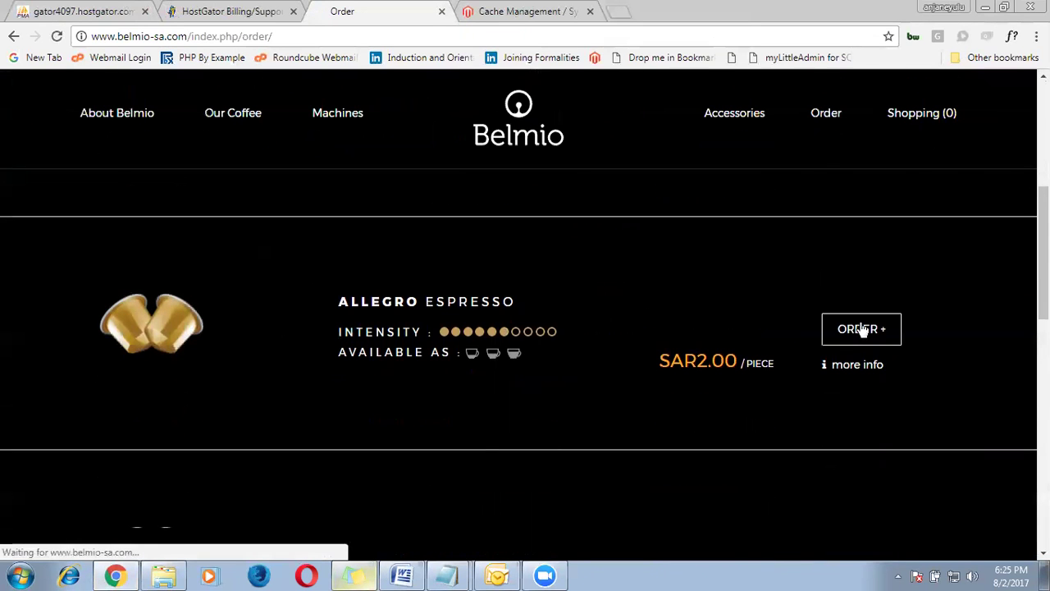
scroll(914, 349, "down", 3)
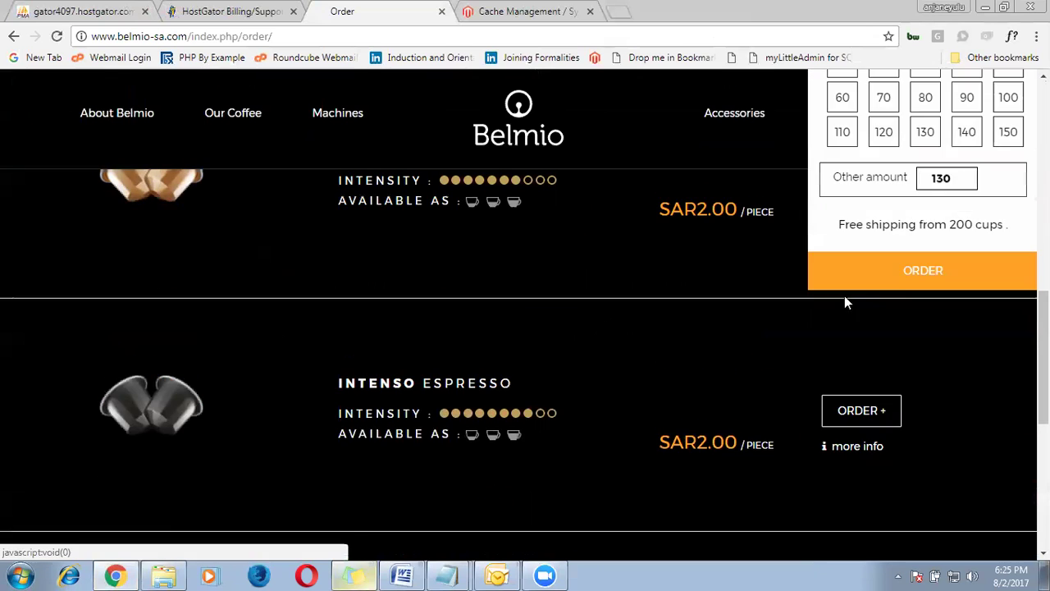
left_click(890, 273)
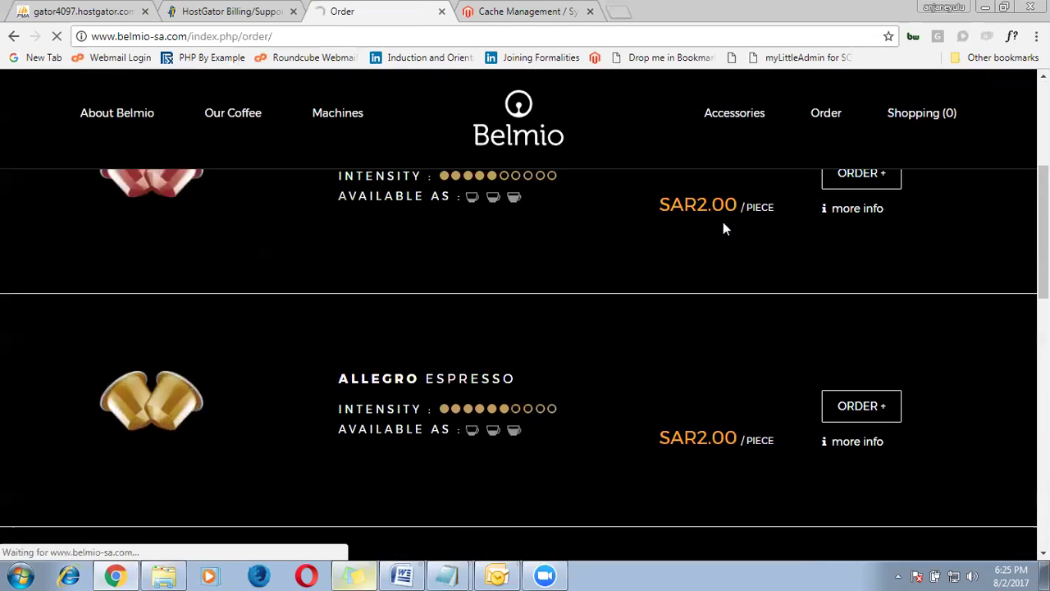
scroll(497, 274, "down", 1)
scroll(496, 268, "down", 2)
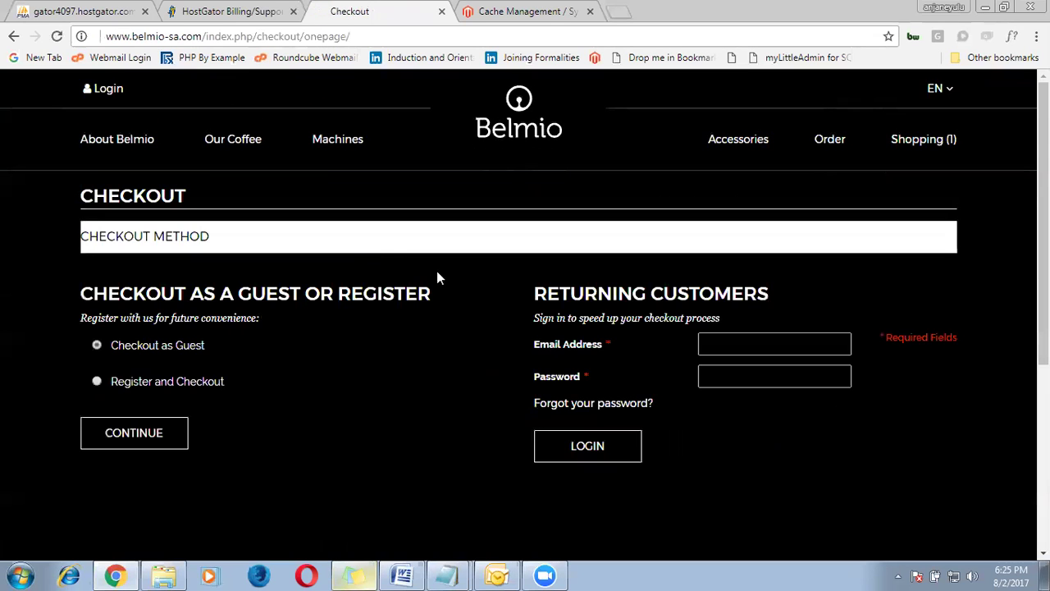
- Sign in at checkout as a returning customer using the saved e-mail
left_click(775, 344)
type("anja")
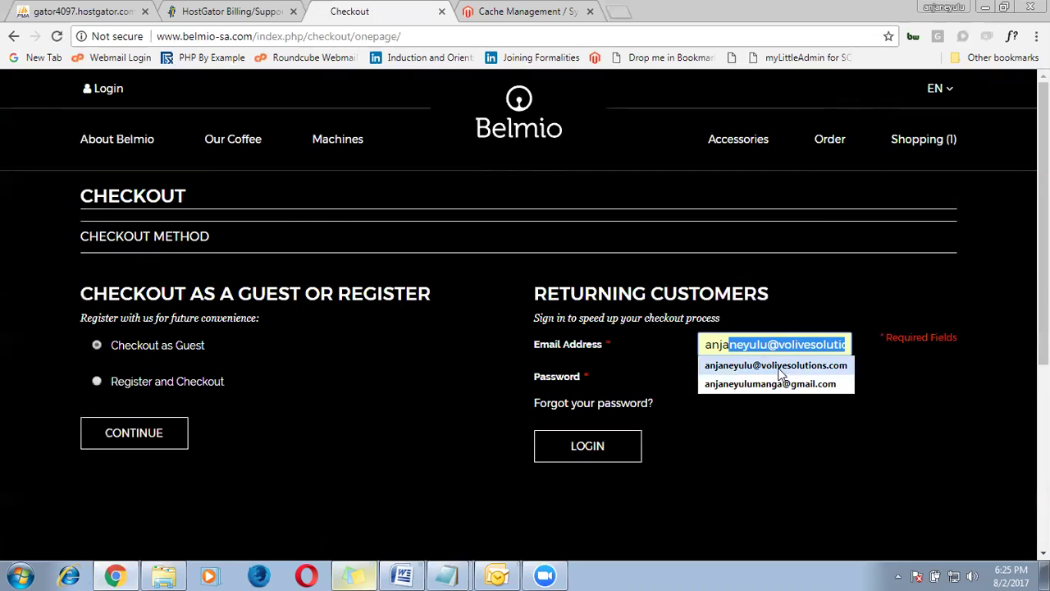
left_click(794, 370)
key("Tab")
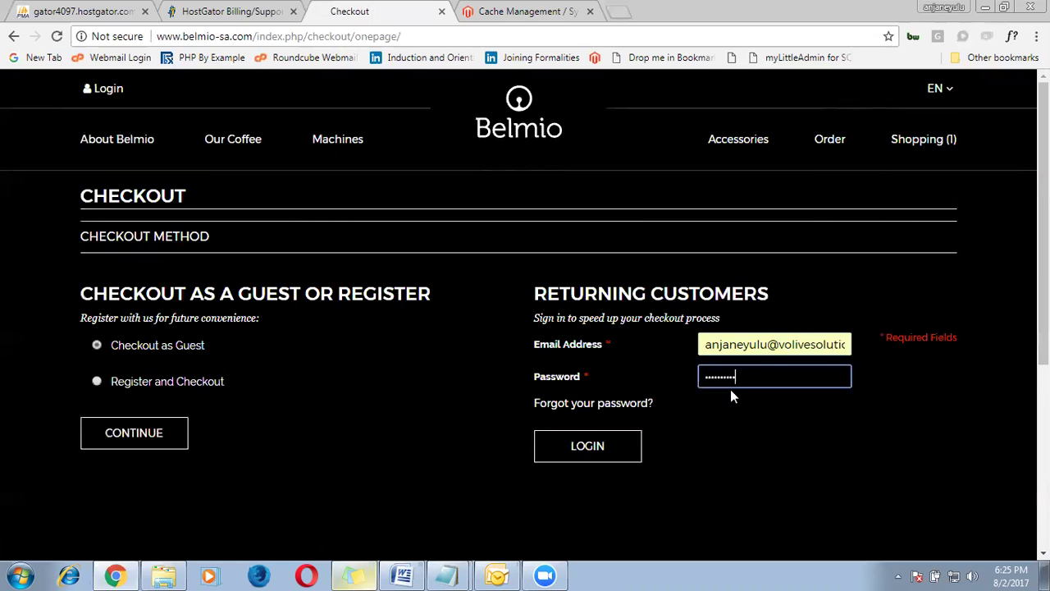
left_click(597, 445)
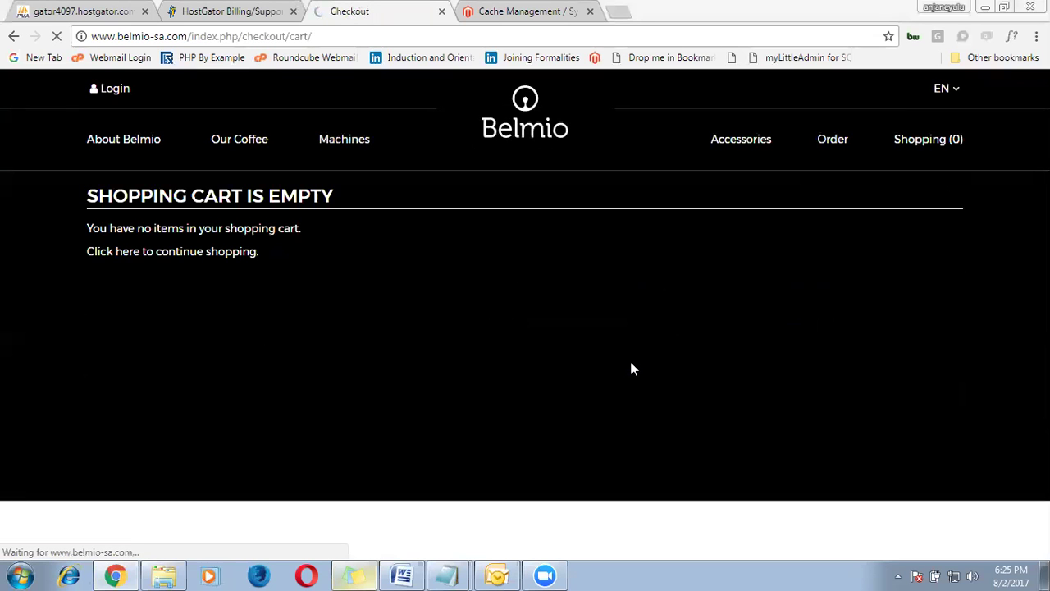
- Add 80 Allegro capsules to the cart from the Order page
left_click(839, 139)
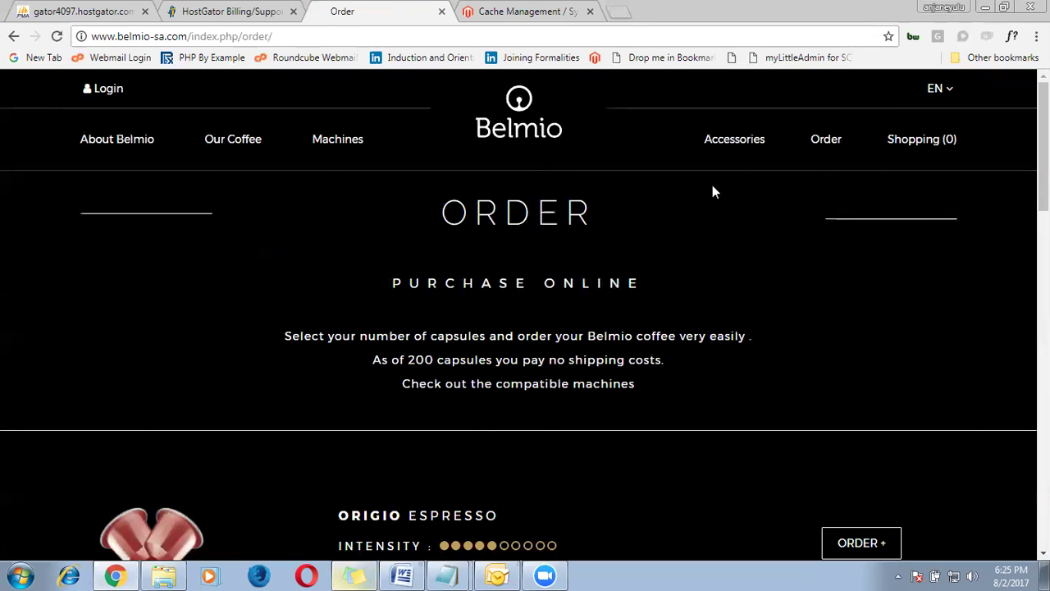
scroll(628, 220, "down", 5)
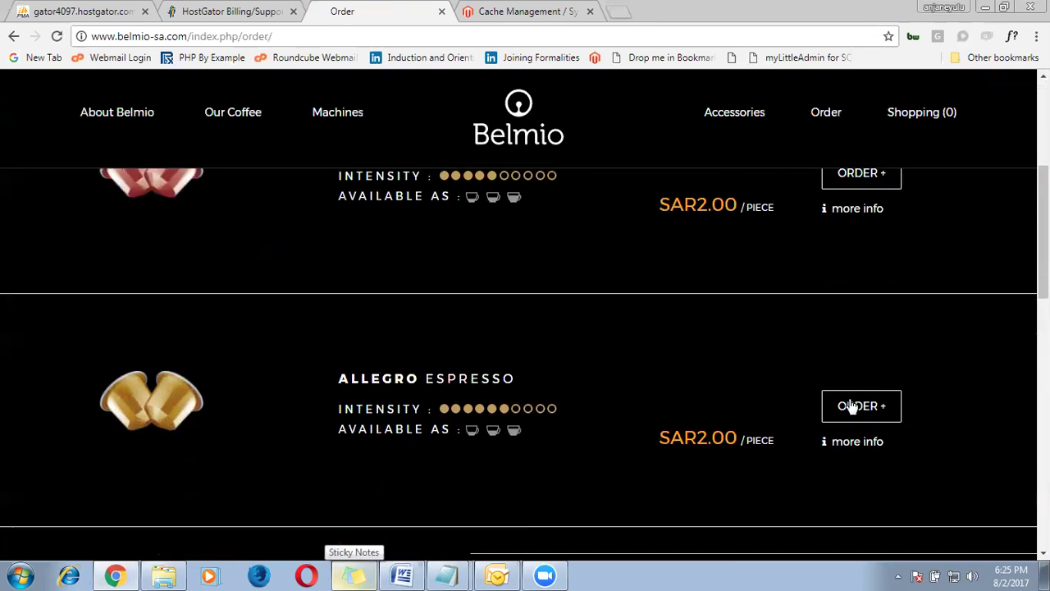
left_click(925, 404)
left_click(932, 346)
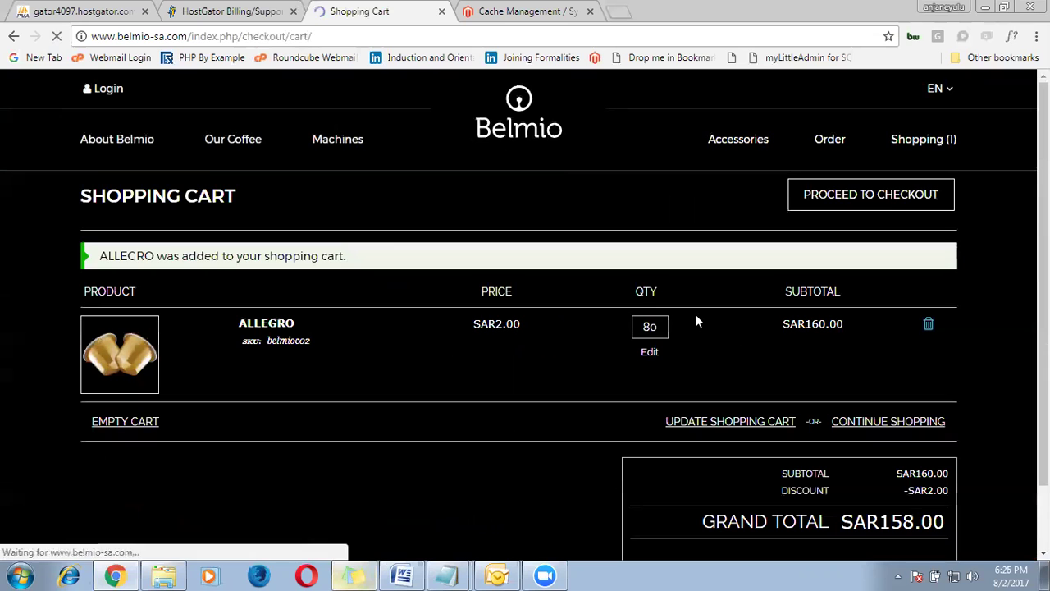
scroll(695, 321, "down", 4)
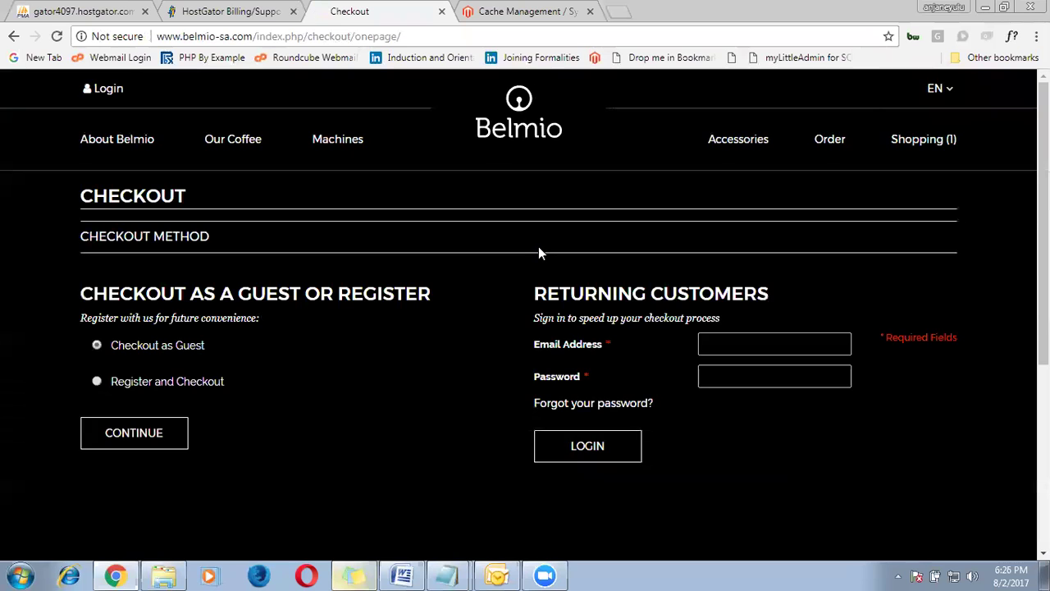
- Retry the returning-customer login, re-entering the password after 'Invalid login or password'
left_click(604, 443)
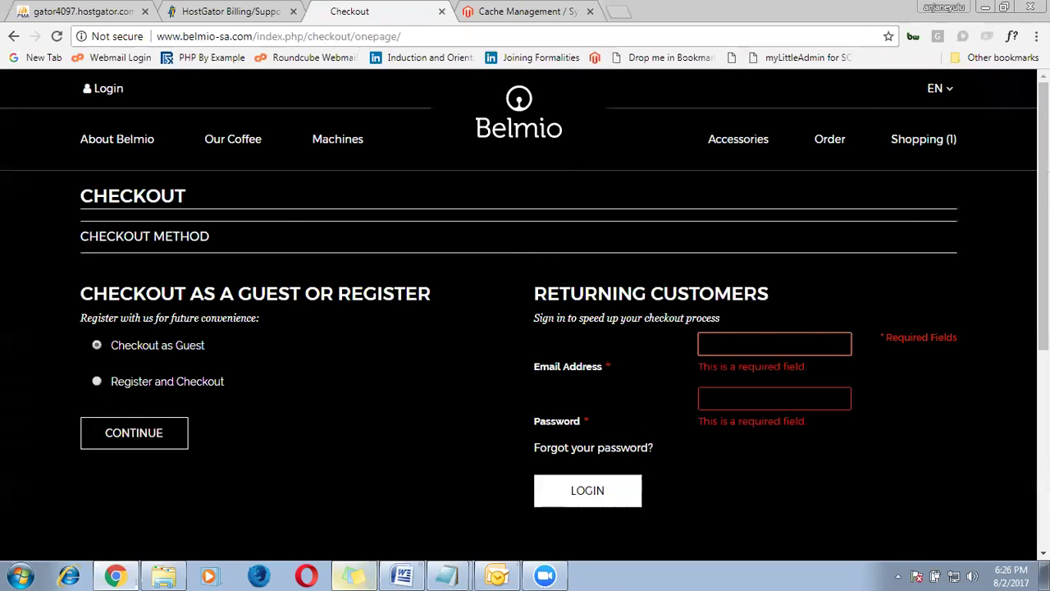
type("a")
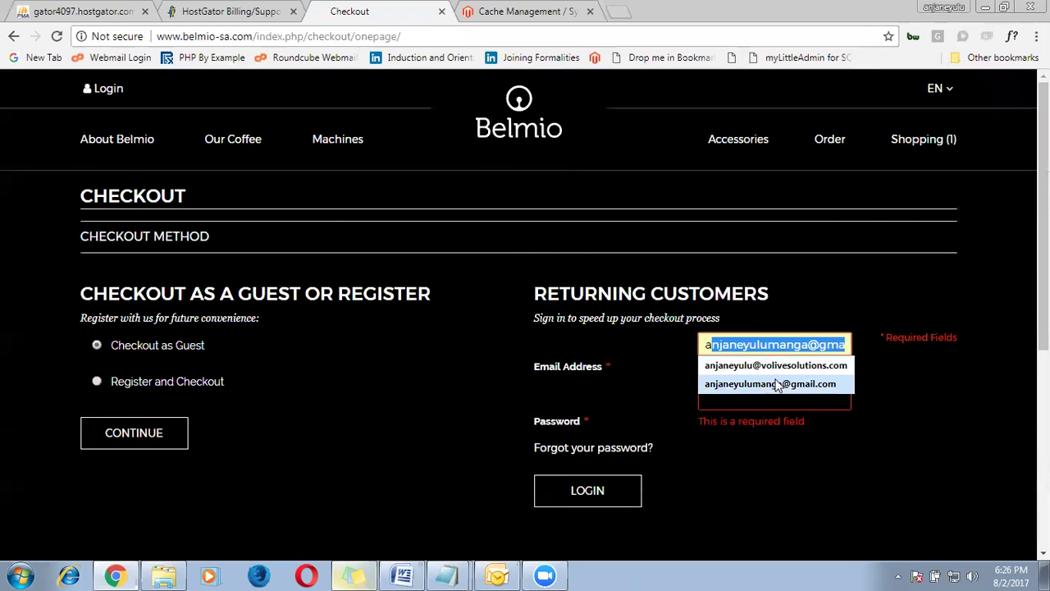
left_click(775, 365)
left_click(776, 399)
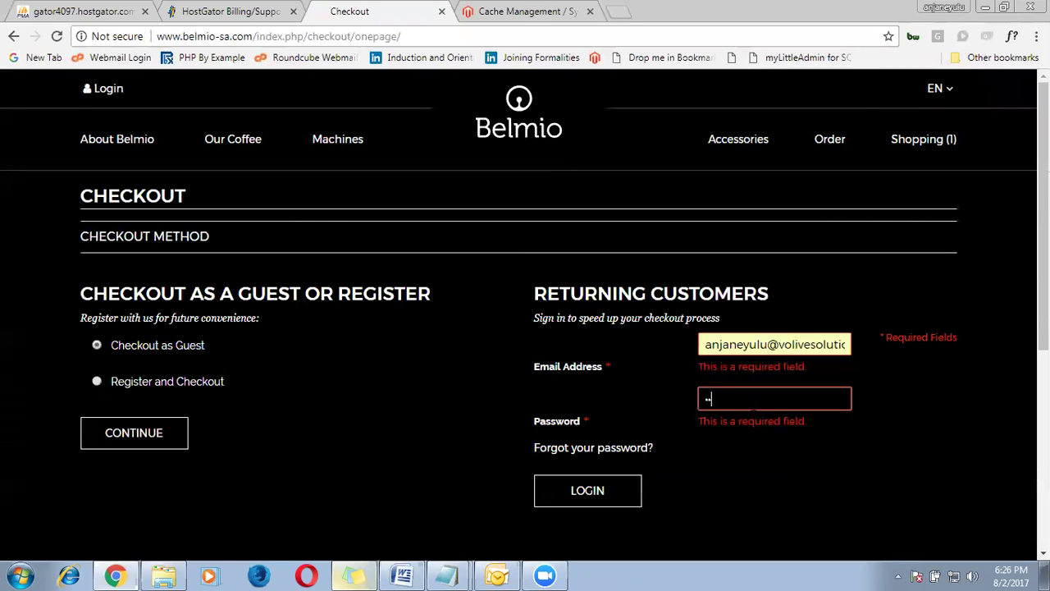
left_click(588, 484)
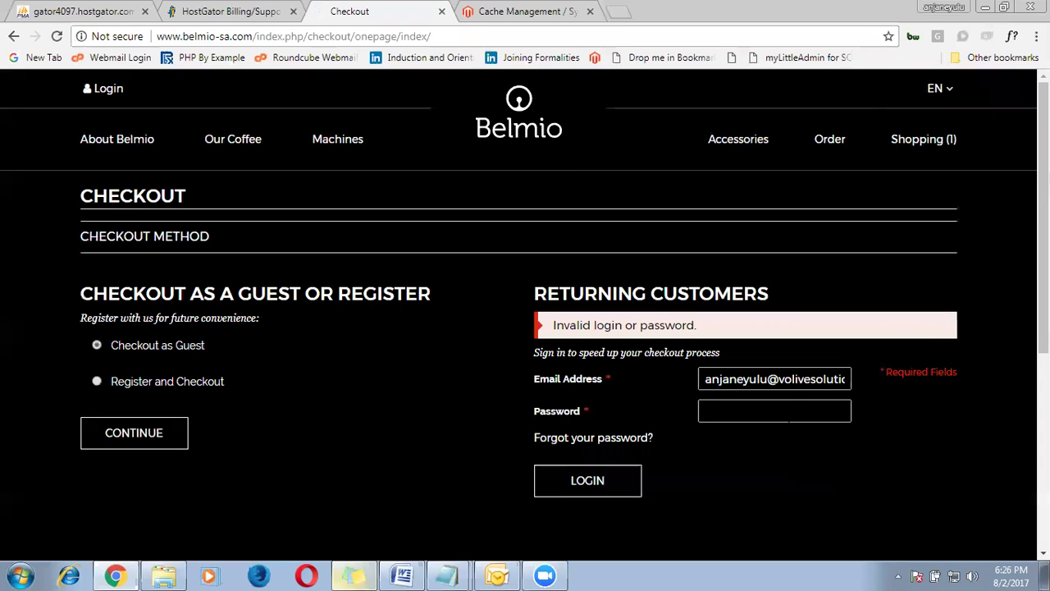
left_click(774, 411)
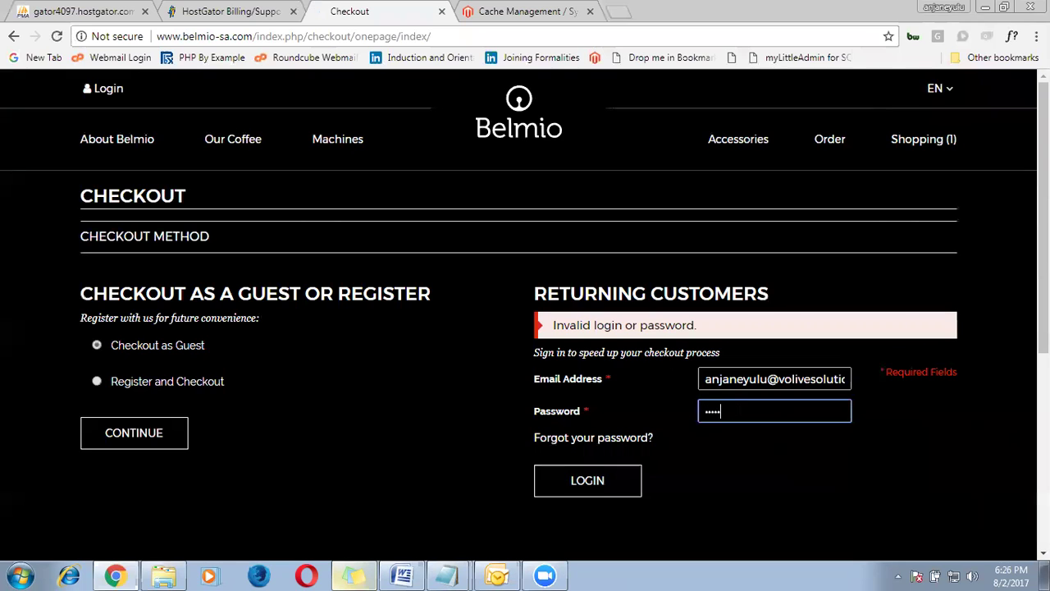
left_click(587, 482)
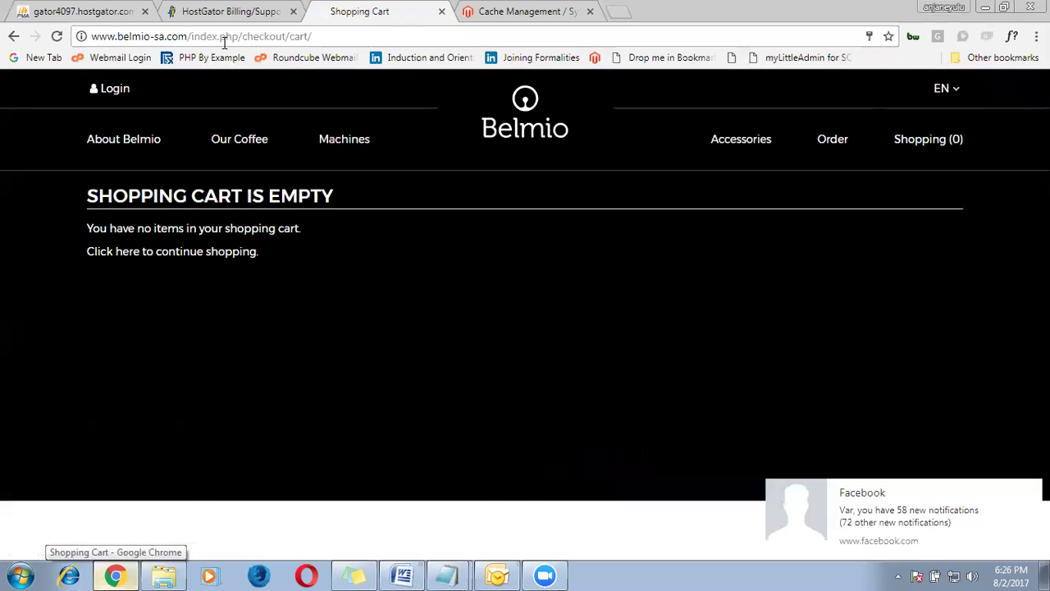
- Copy the store's base address and close the Shopping Cart and Cache Management tabs
left_click_drag(245, 37, 90, 36)
key("ctrl+c")
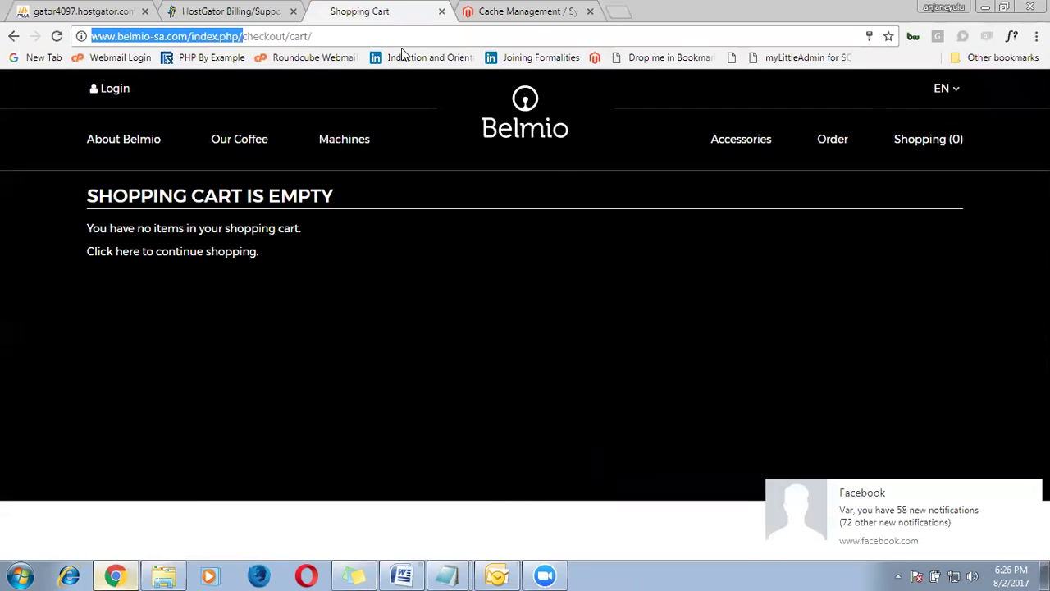
left_click(439, 12)
left_click(441, 12)
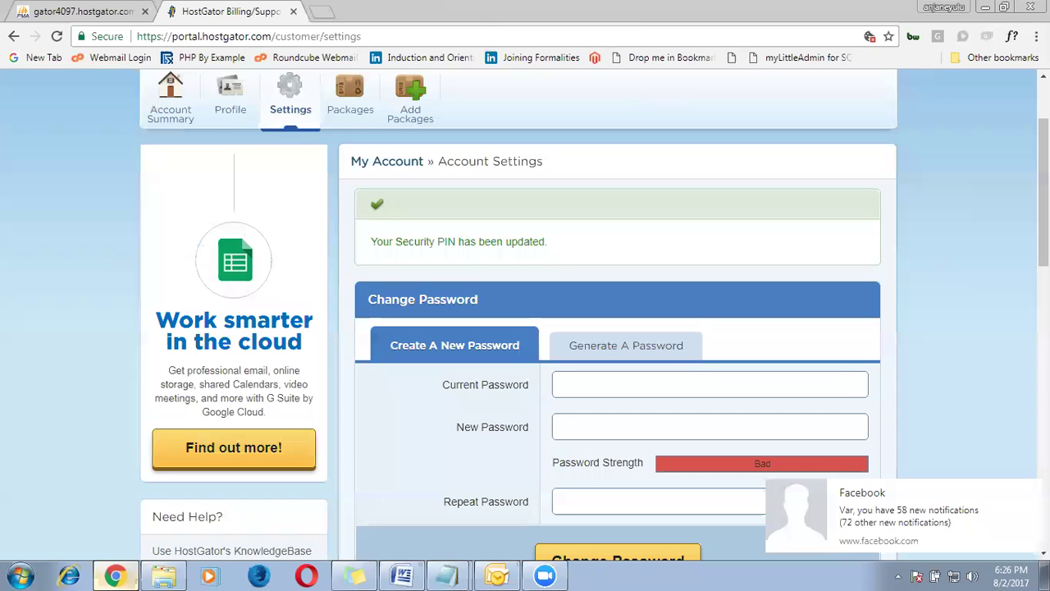
- Load the Belmio store address in a new incognito window and close the Facebook tab
left_click(1036, 36)
left_click(943, 97)
key("ctrl+v")
key("Return")
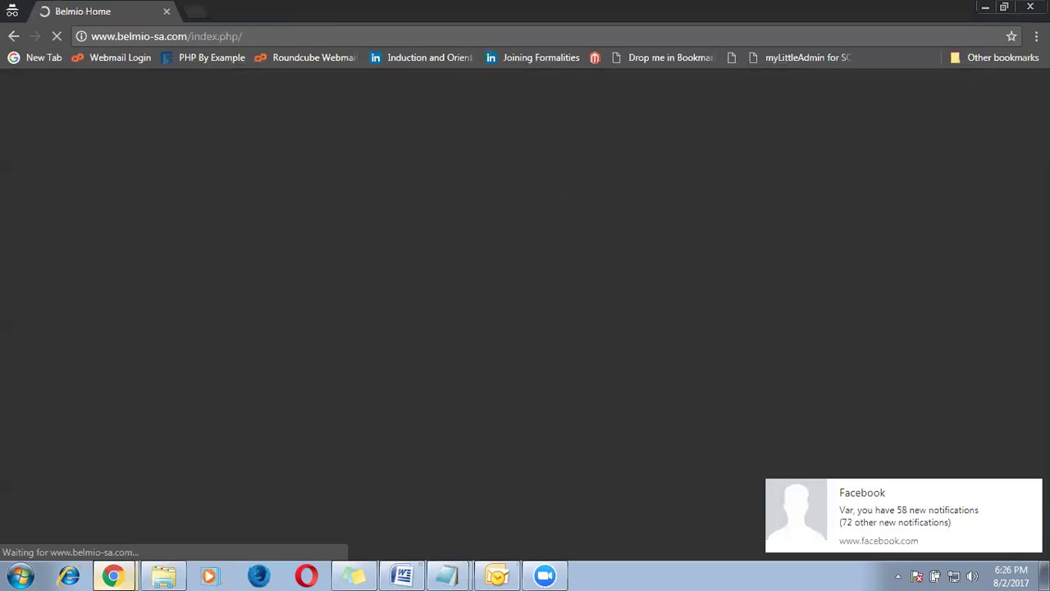
left_click(902, 514)
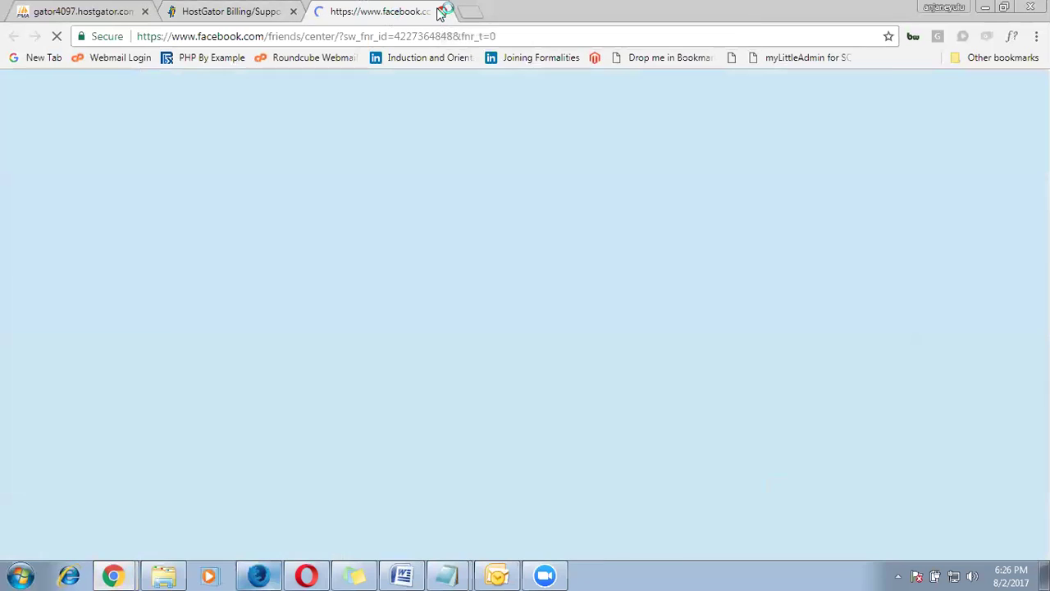
left_click(442, 11)
- Open the Belmio home page in Opera and dismiss the can't-open-item warning
left_click(297, 577)
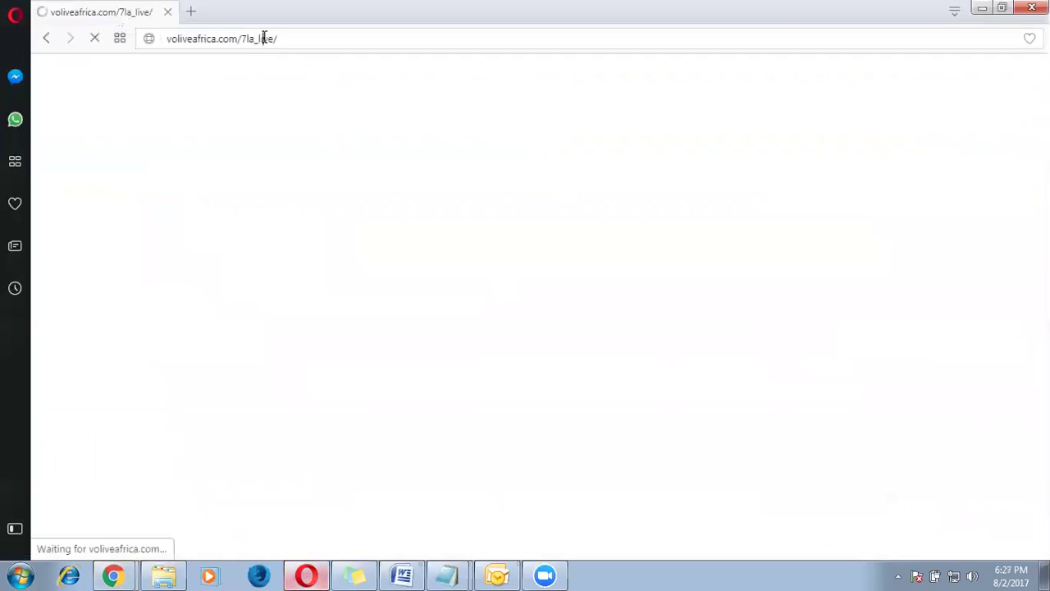
left_click(264, 38)
key("ctrl+v")
key("Return")
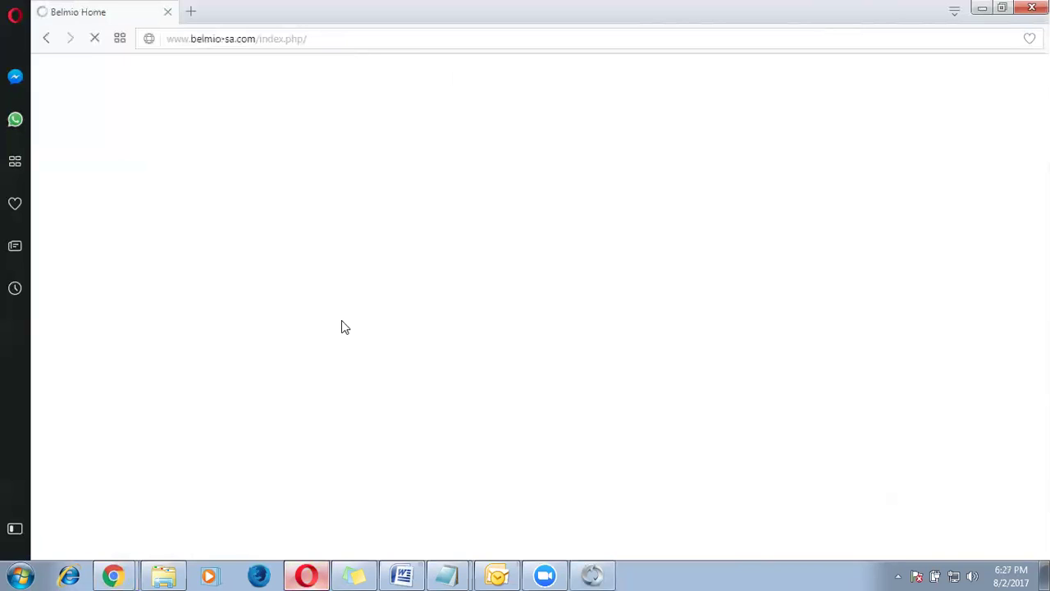
left_click(258, 575)
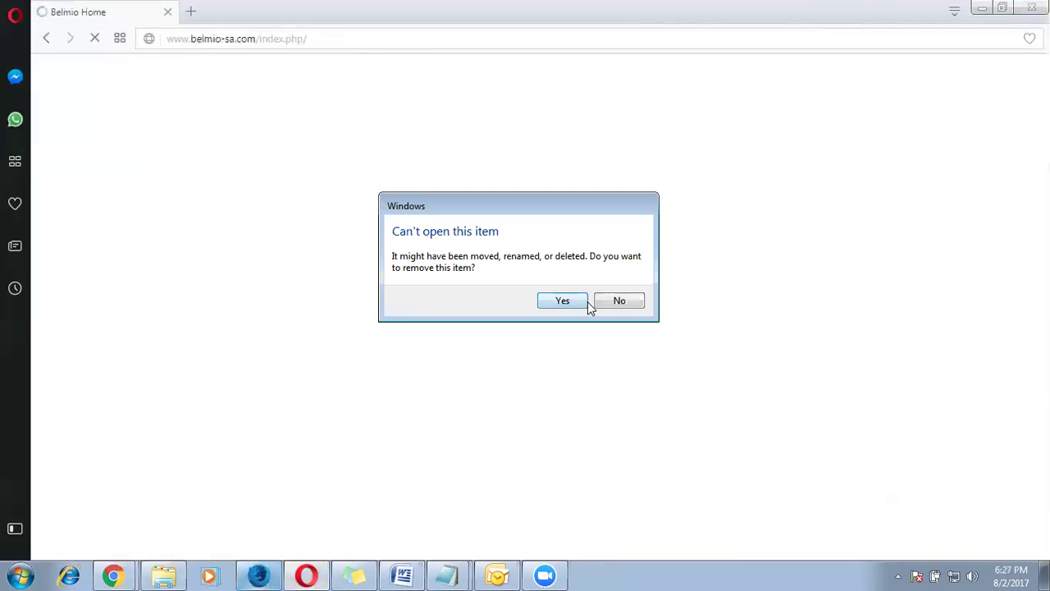
left_click(626, 300)
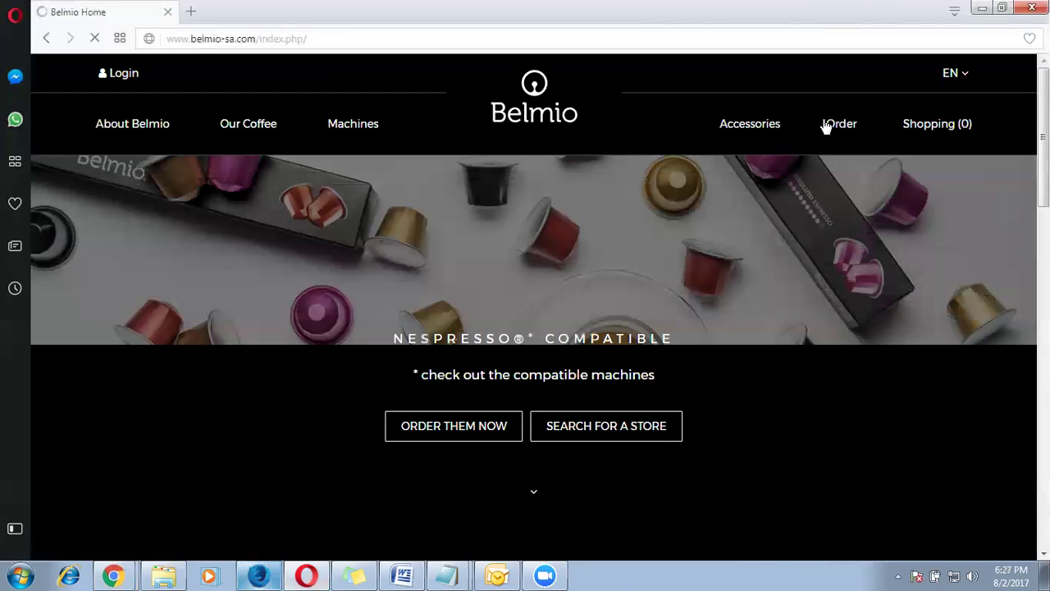
- Order 130 ORIGIO espresso capsules from the Order page and go to checkout
left_click(832, 124)
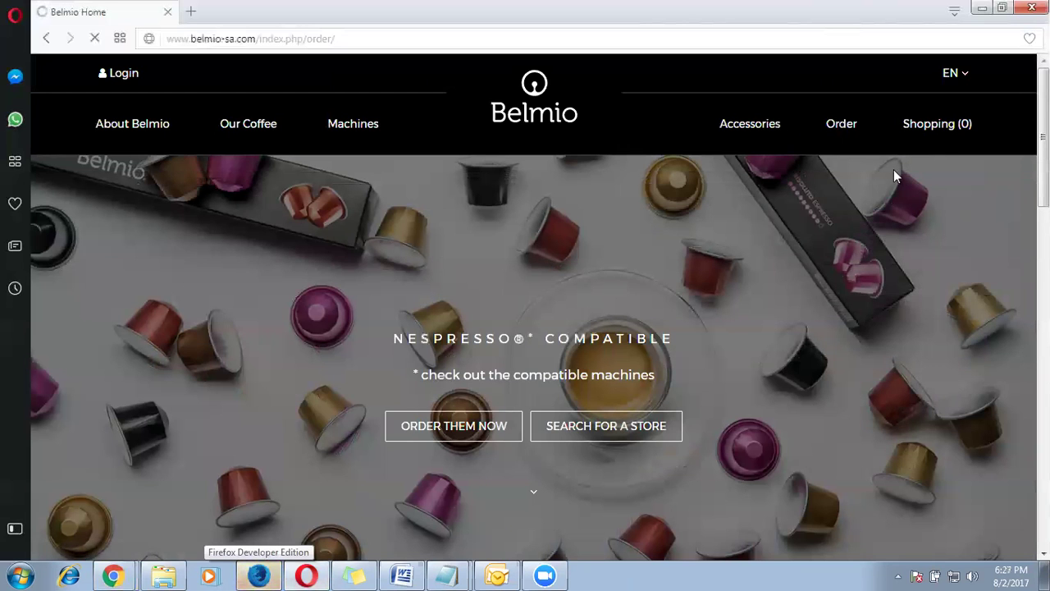
scroll(861, 292, "down", 5)
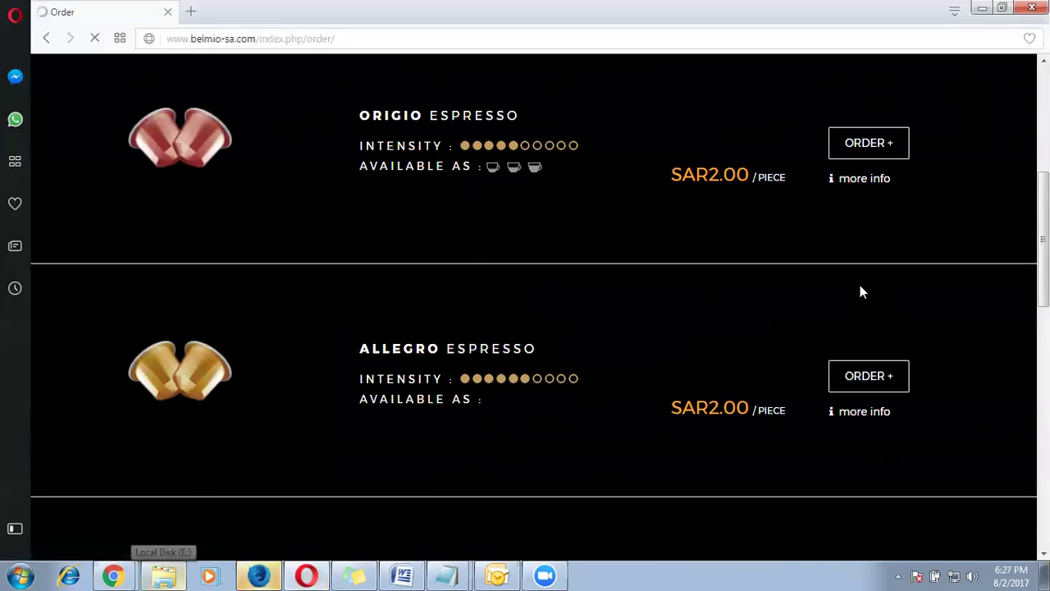
left_click(873, 143)
left_click(929, 336)
left_click(931, 474)
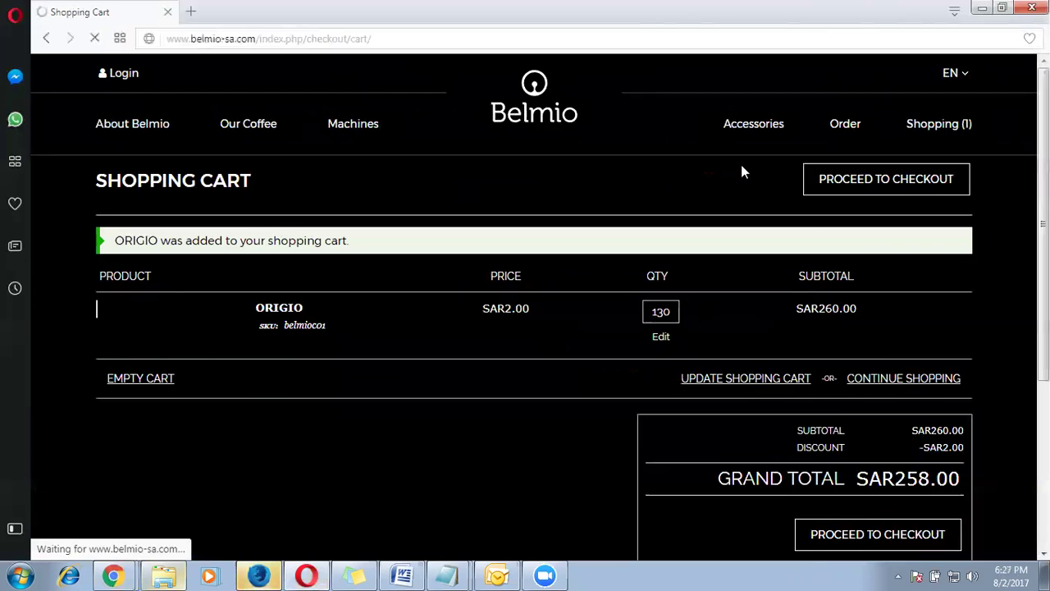
scroll(755, 276, "down", 2)
scroll(754, 275, "down", 2)
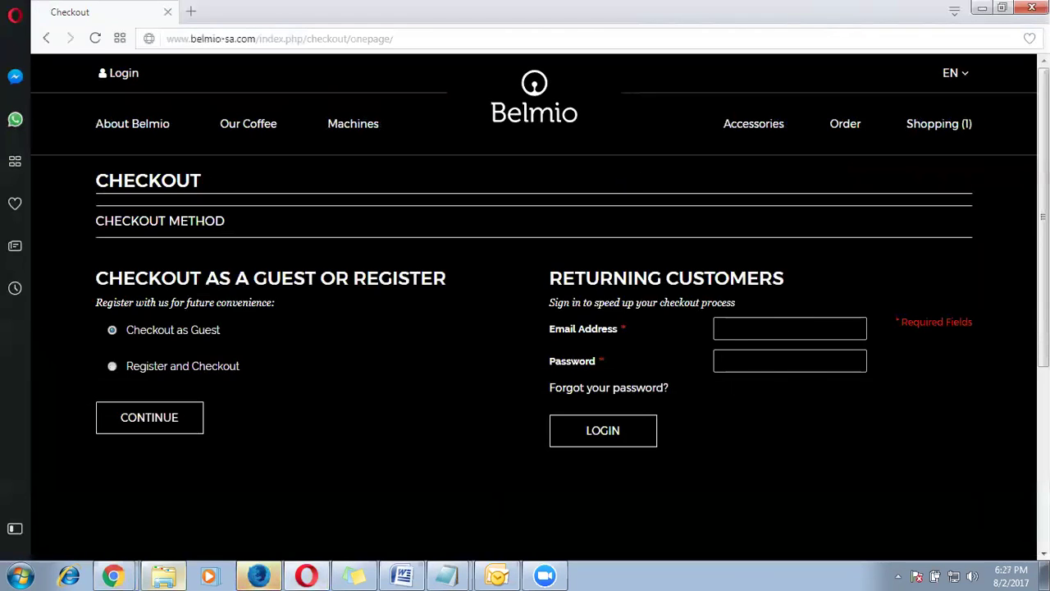
- Enter the customer's e-mail address and password and log in as a returning customer
left_click(738, 324)
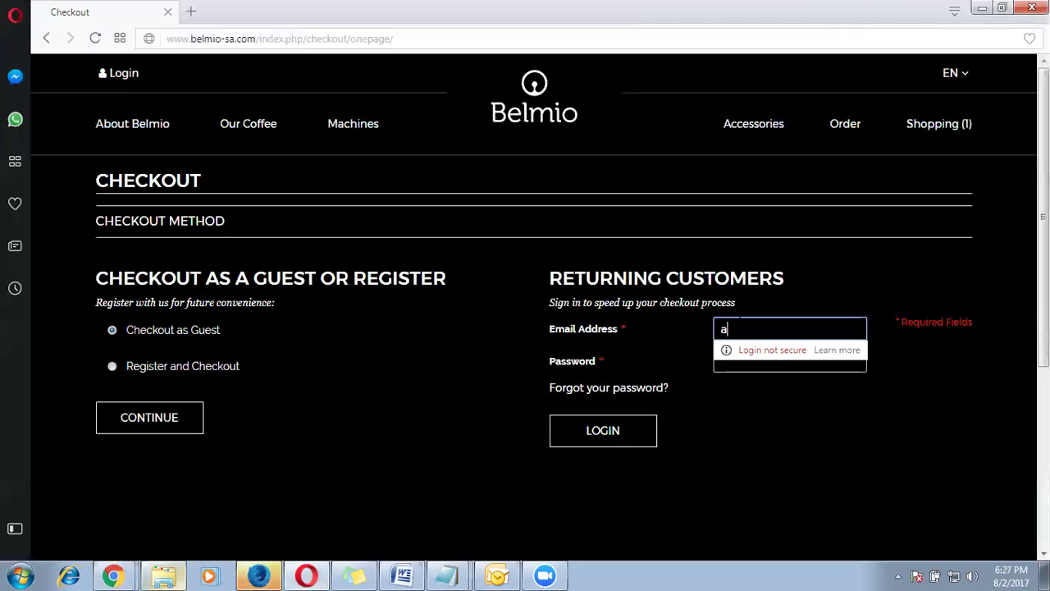
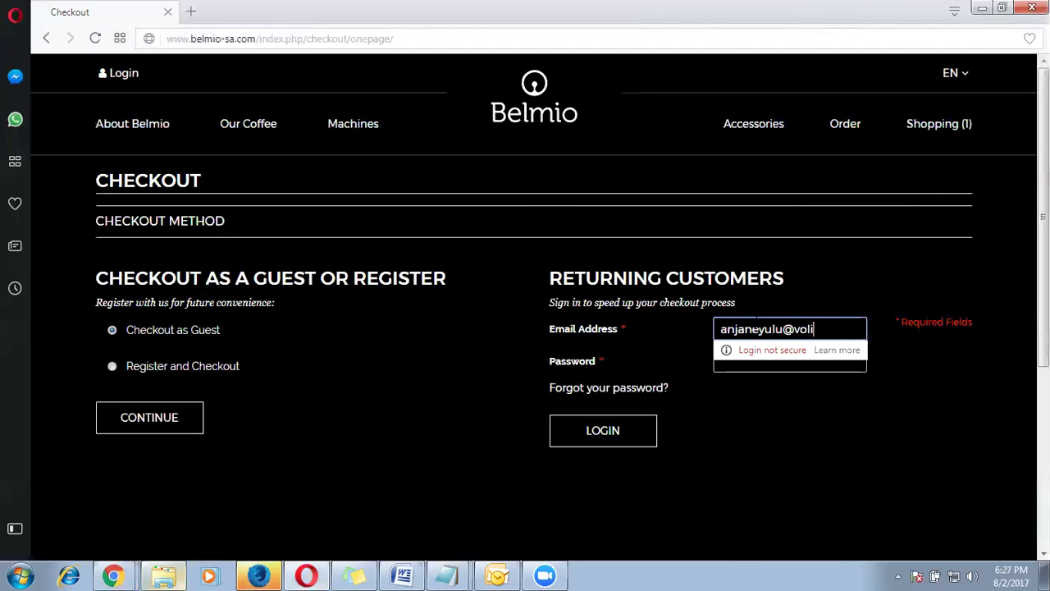
left_click(789, 361)
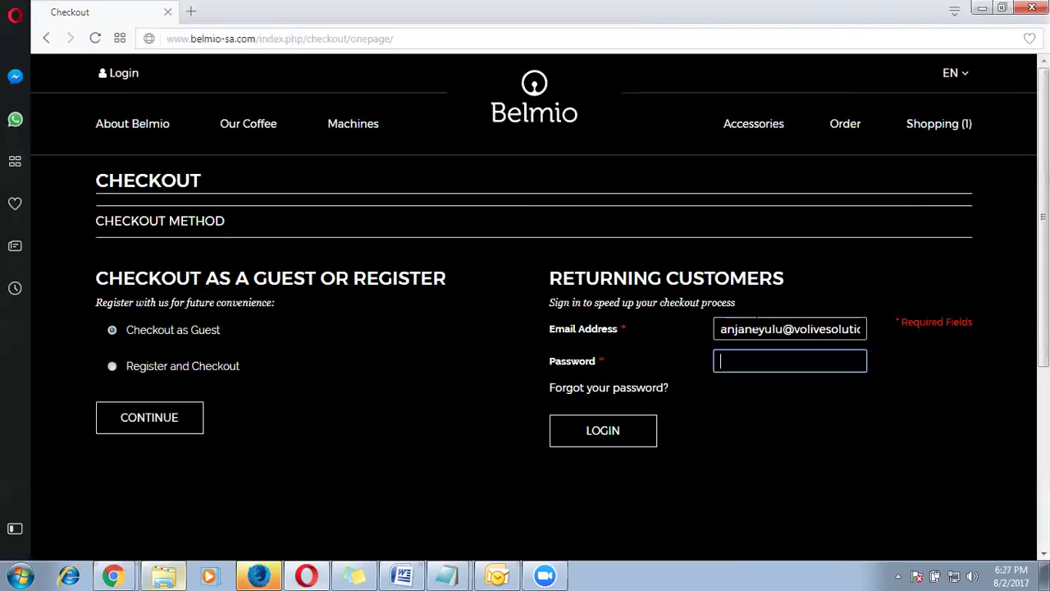
left_click(724, 332)
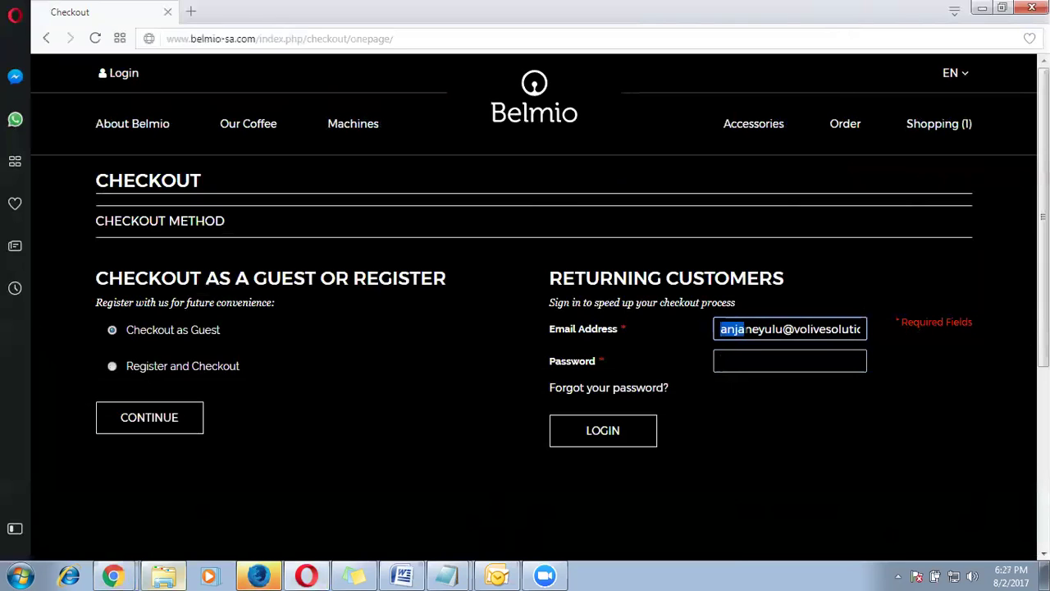
left_click(780, 360)
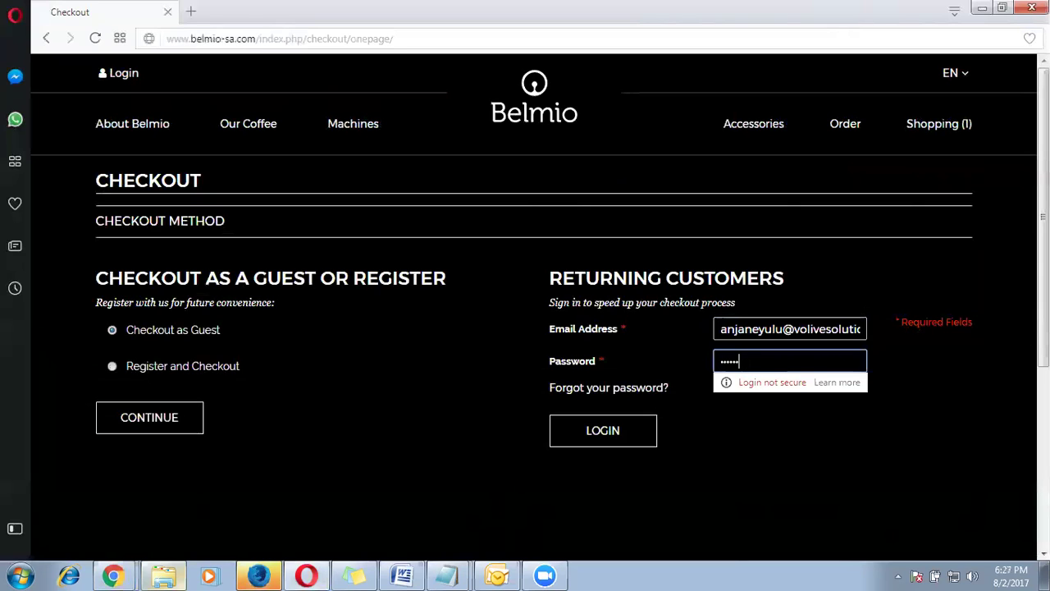
left_click(600, 429)
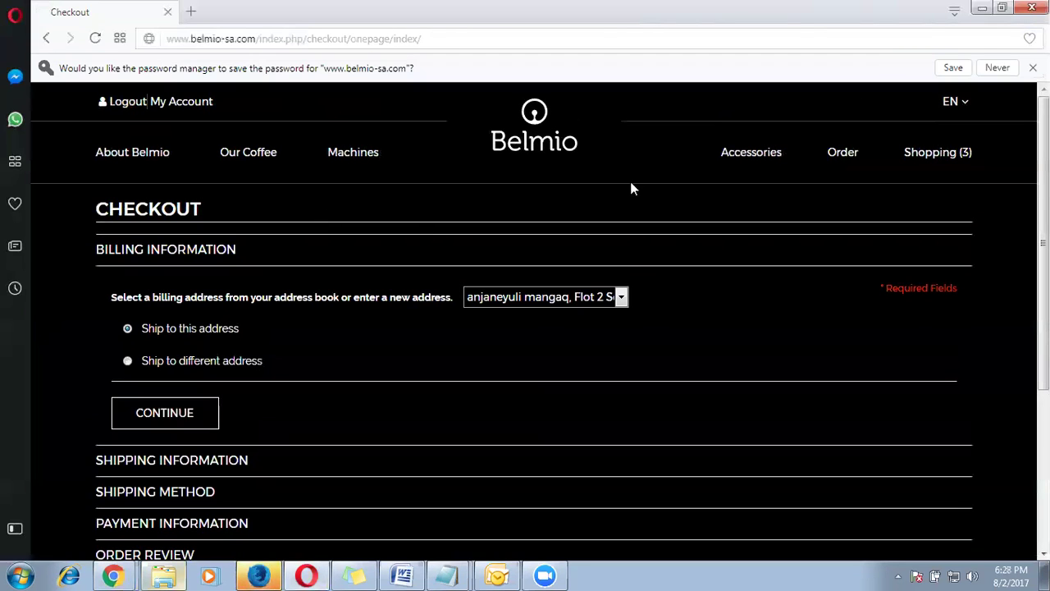
- Check out with the saved billing address, Table Rate shipping and Cash On Delivery, placing the SAR758.00 order
left_click(162, 415)
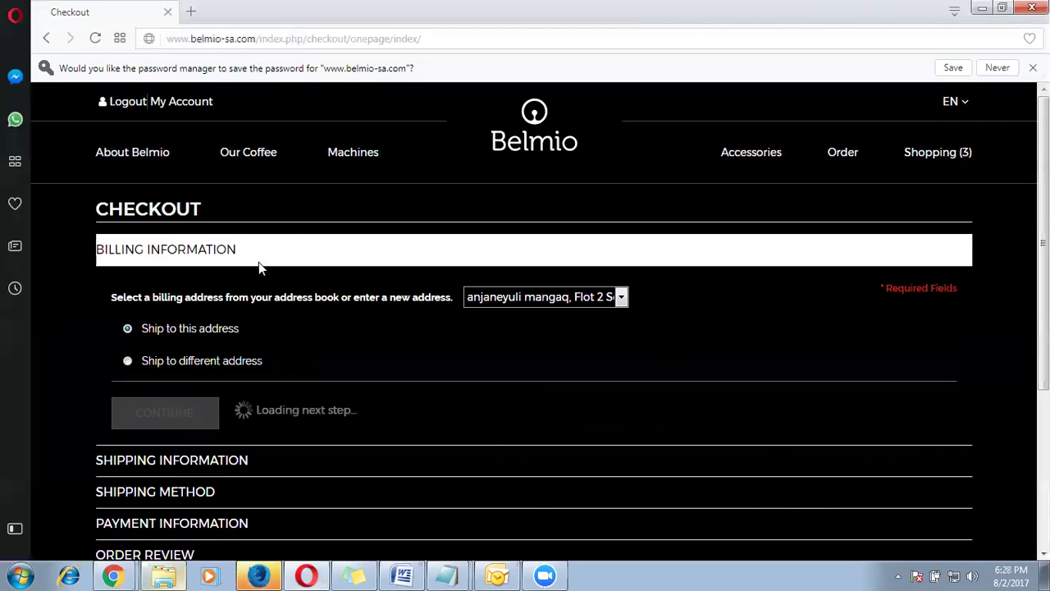
left_click(1032, 67)
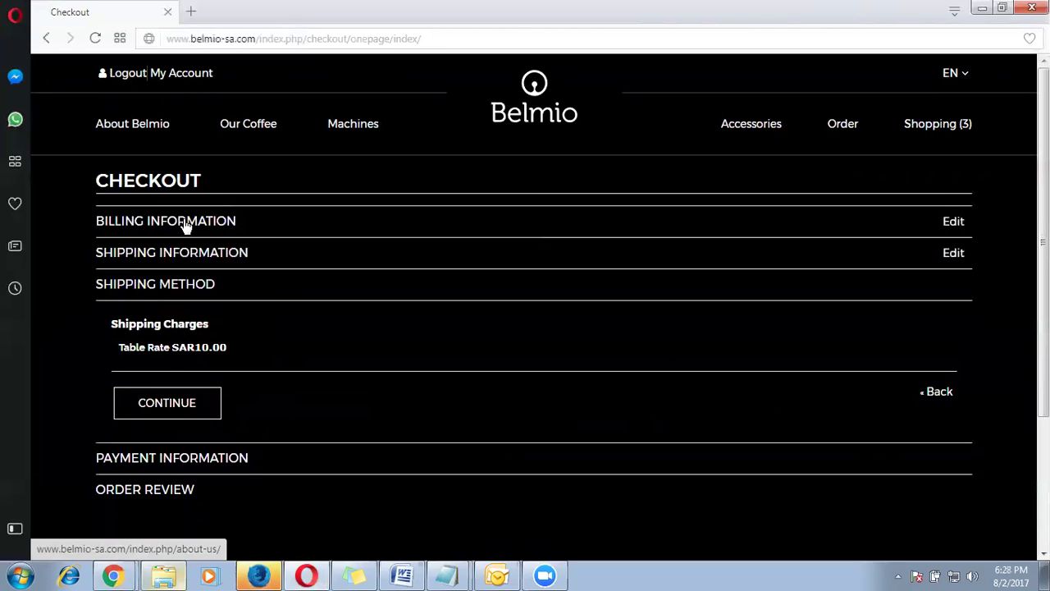
left_click(173, 414)
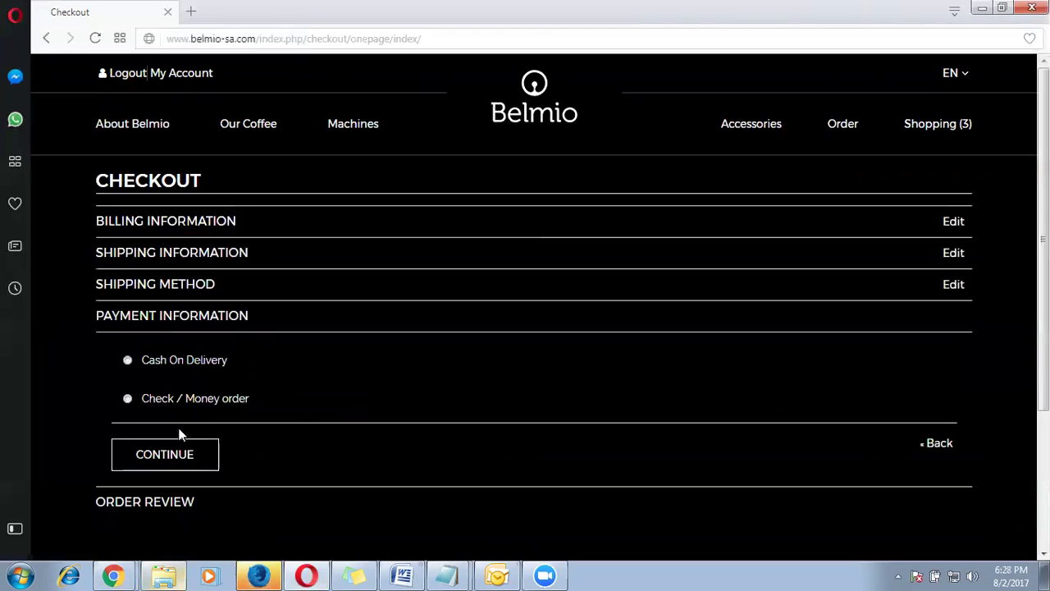
left_click(129, 360)
left_click(186, 465)
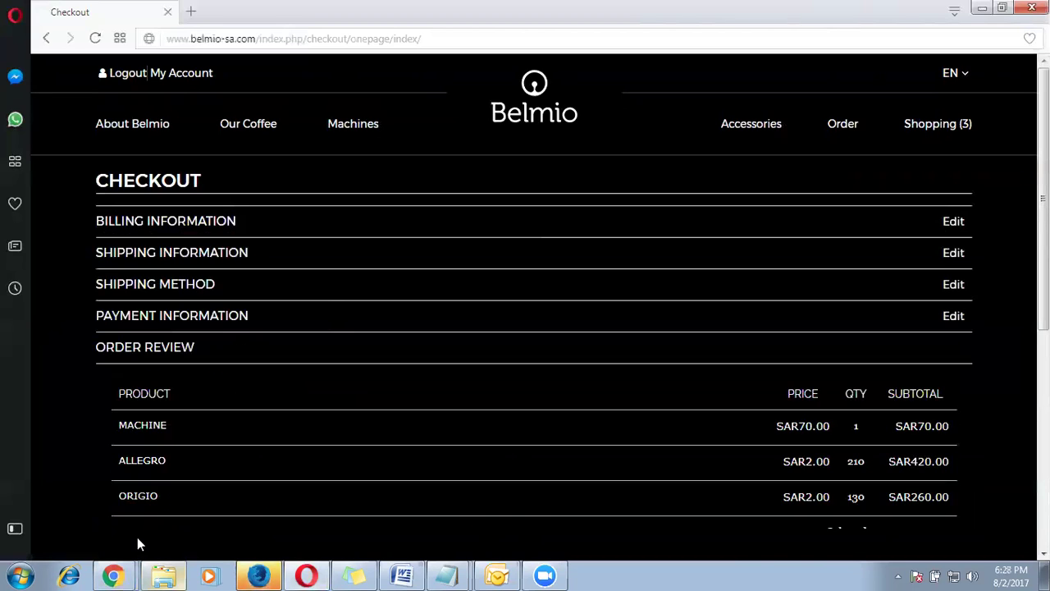
scroll(522, 428, "down", 3)
left_click(186, 400)
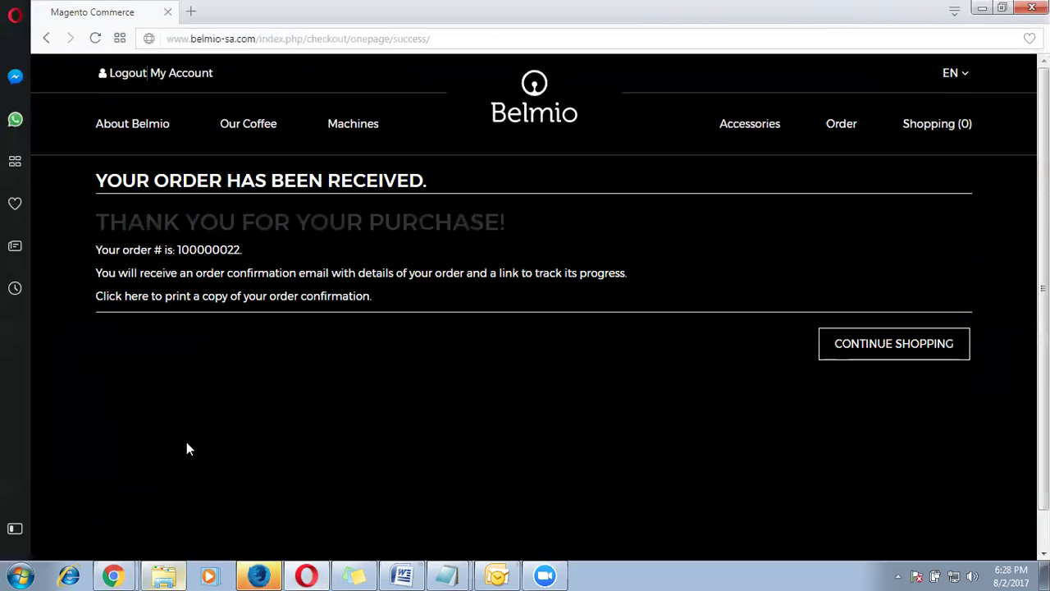
left_click(199, 257)
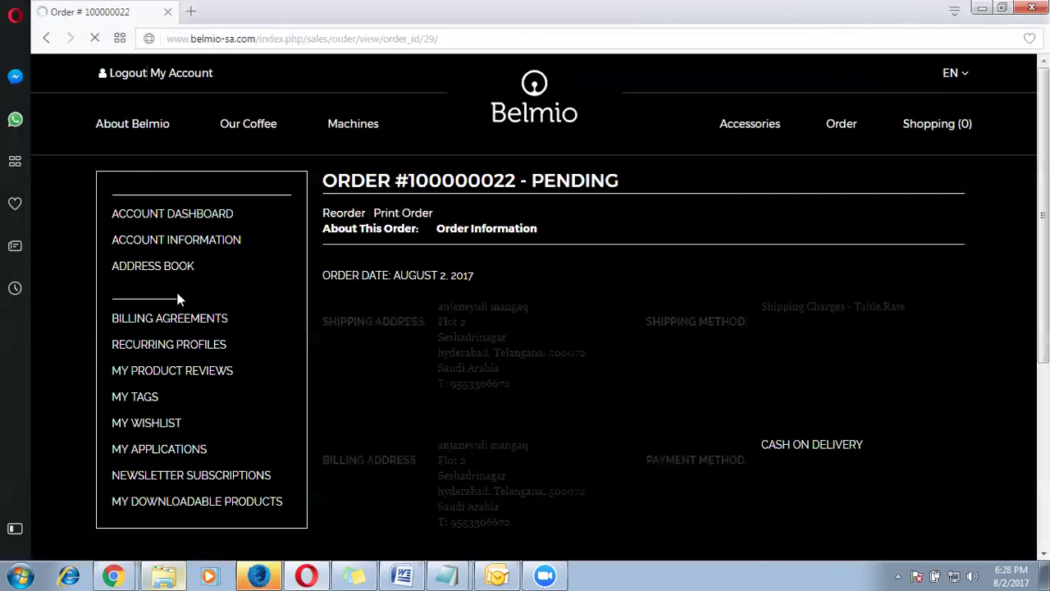
left_click(496, 574)
left_click(74, 261)
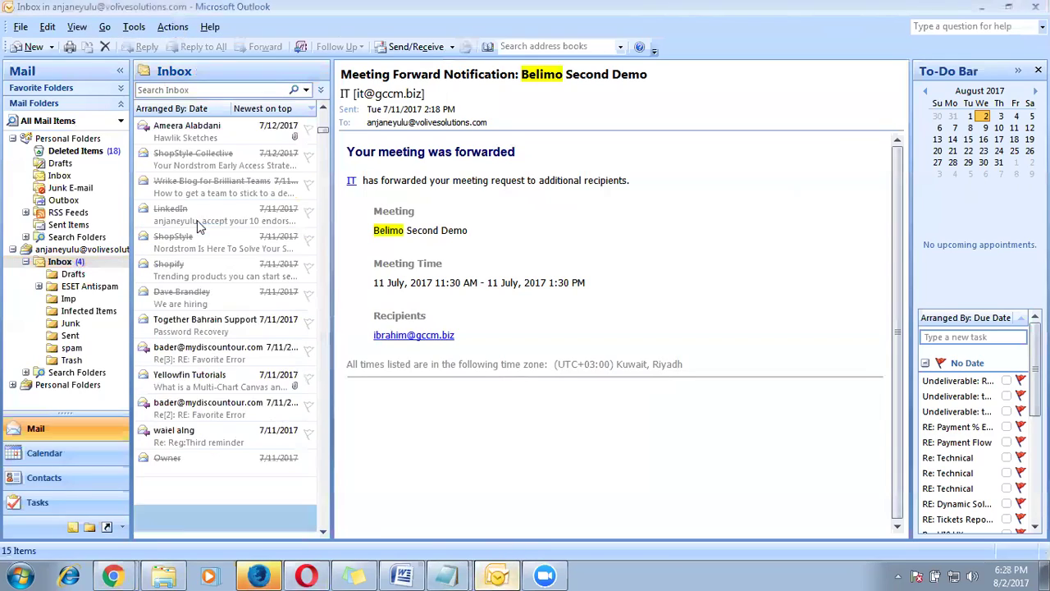
scroll(266, 164, "up", 10)
scroll(267, 164, "up", 15)
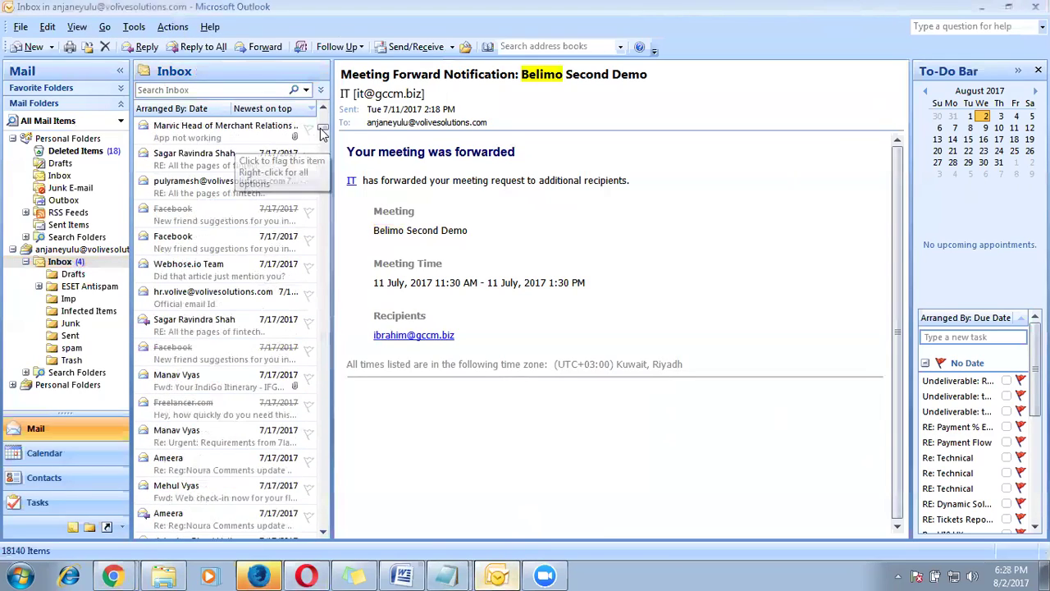
left_click(410, 47)
left_click(115, 575)
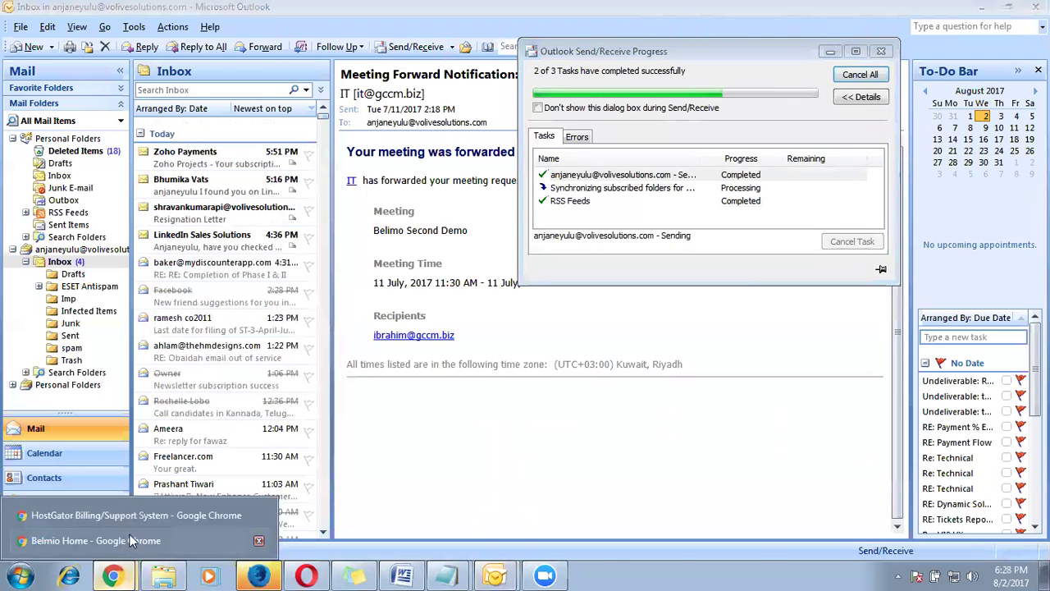
left_click(130, 516)
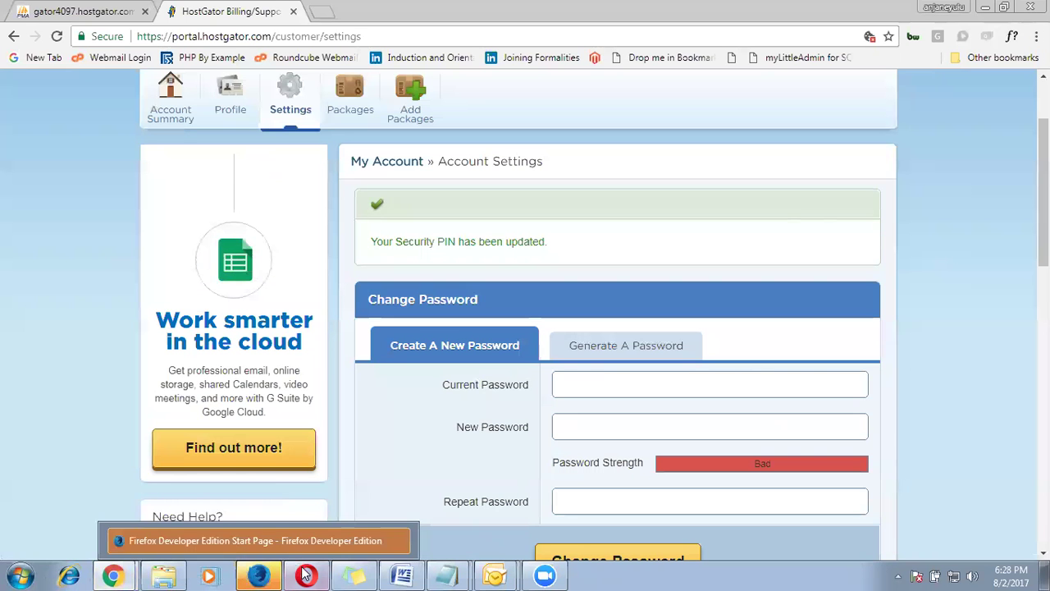
left_click(246, 540)
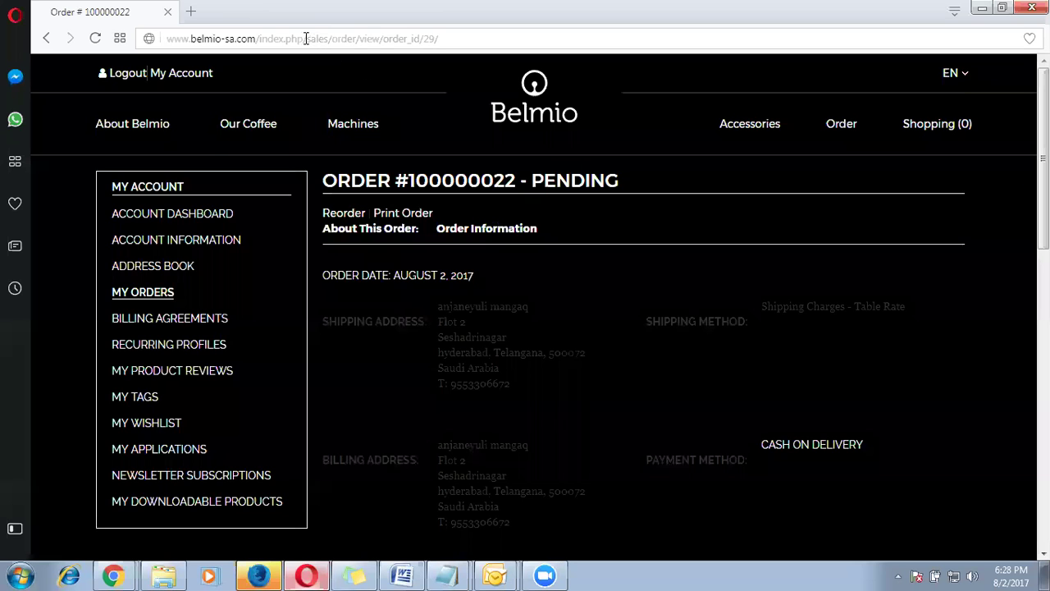
left_click_drag(305, 39, 148, 55)
key("ctrl+c")
- Log in at the store's /admin page with the admin credentials and open Sales > Orders
left_click(194, 13)
key("ctrl+v")
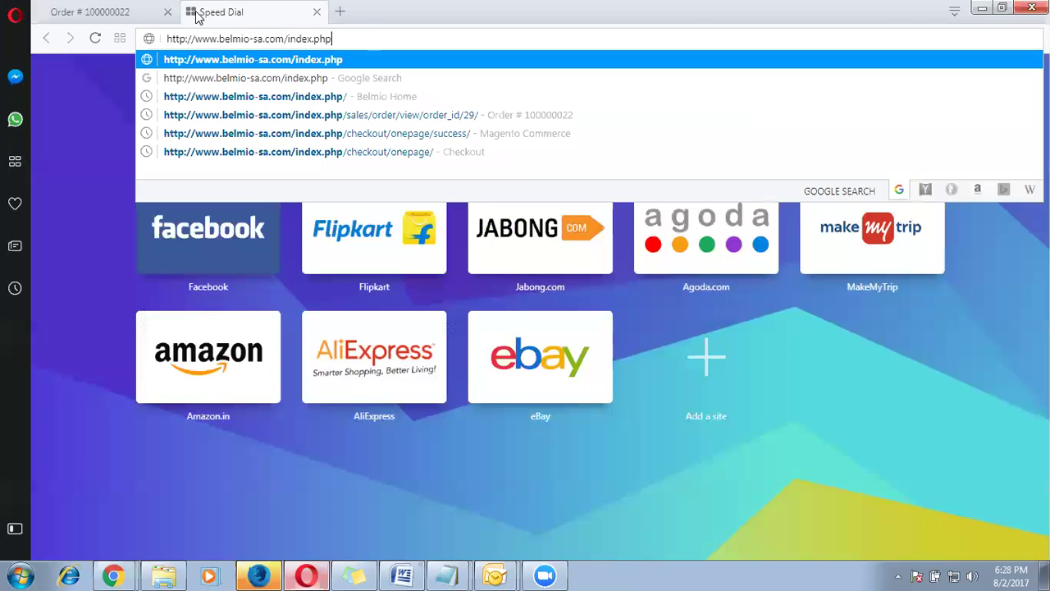
type("/admin")
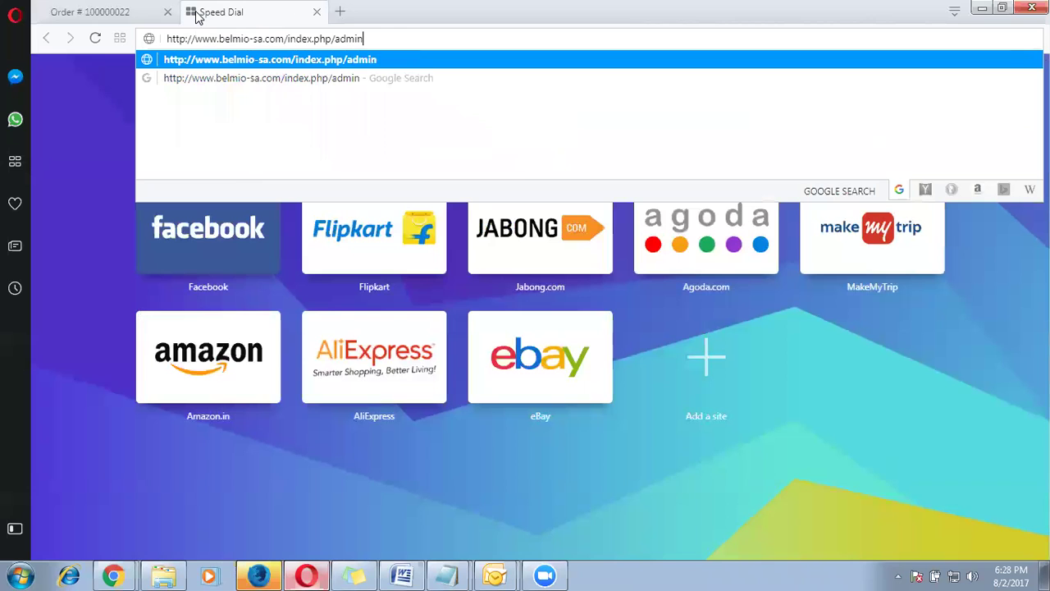
key("Return")
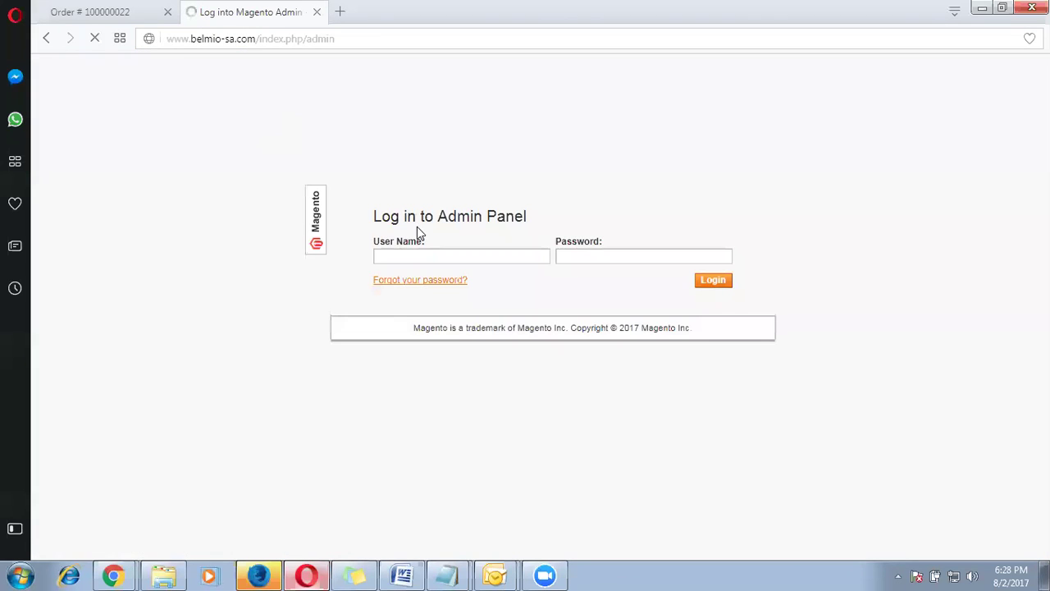
type("admin")
key("Tab")
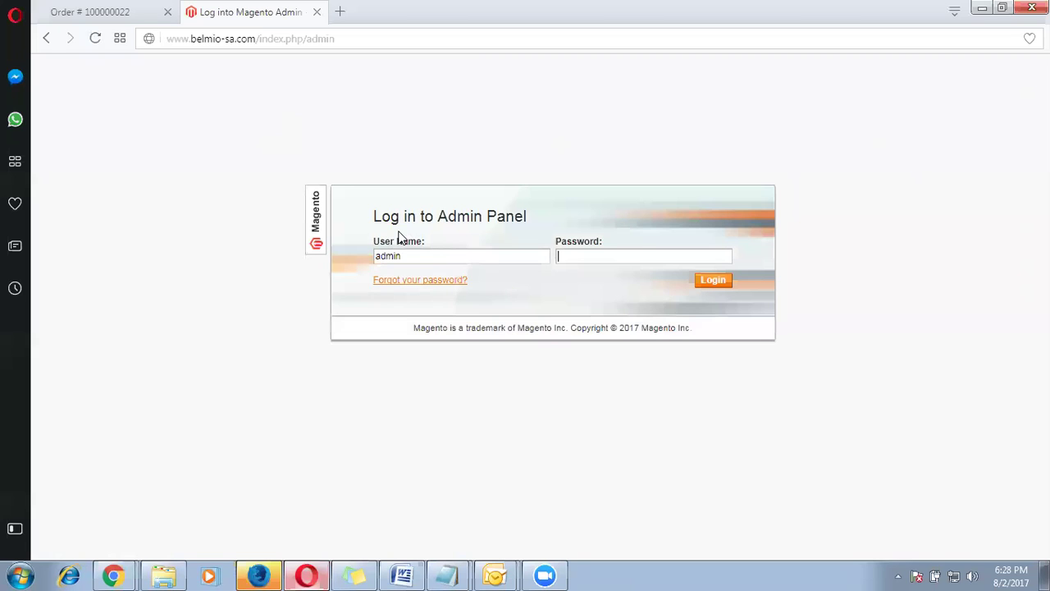
type("•••••")
type("1")
key("Return")
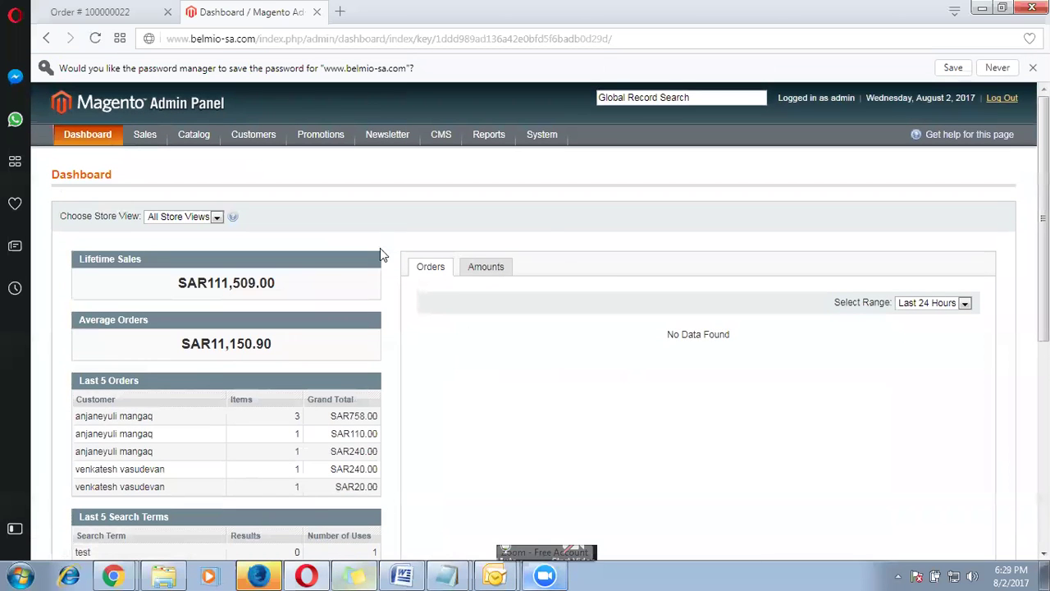
left_click(152, 156)
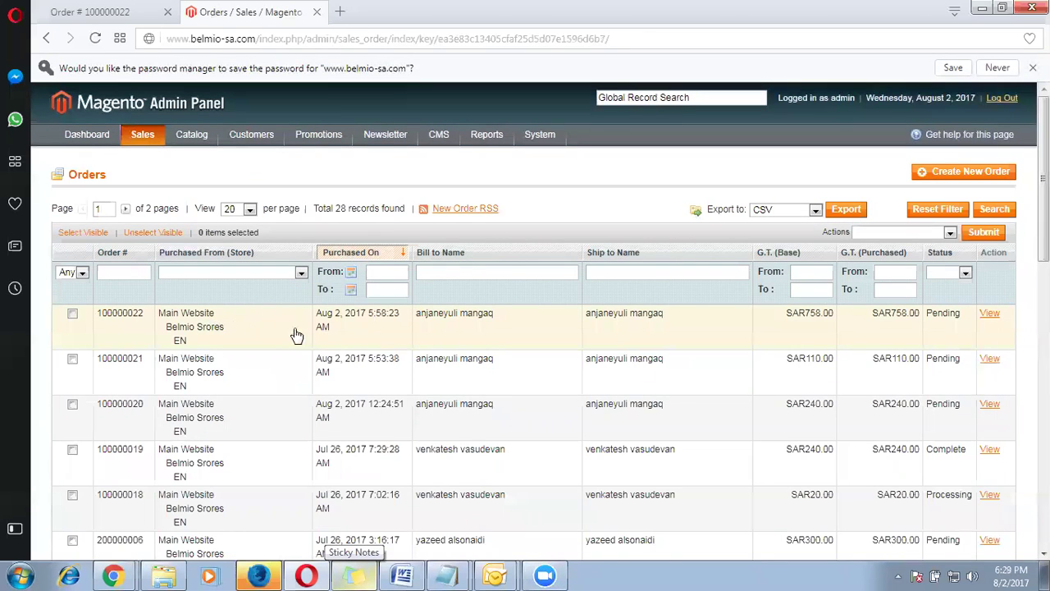
- Open order 100000022's admin details, then check the storefront order page and Belmio home page
left_click(197, 316)
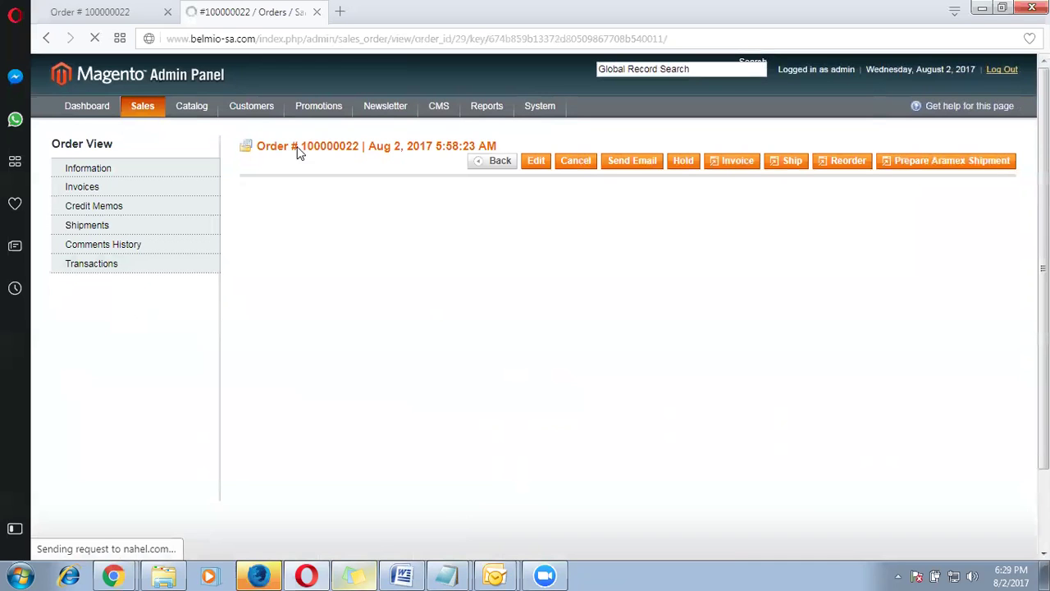
left_click(92, 15)
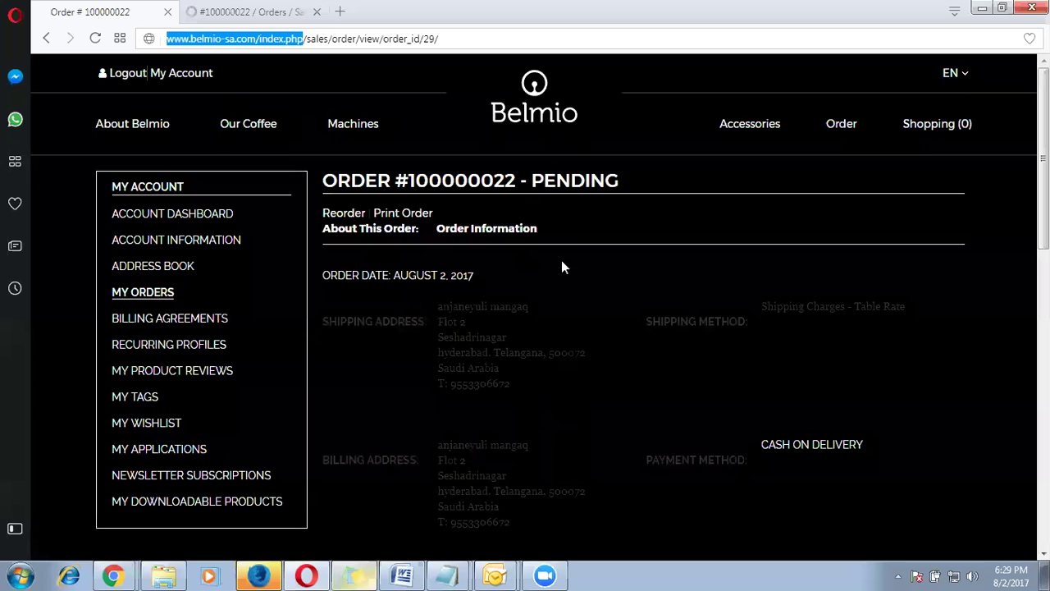
scroll(541, 258, "down", 5)
scroll(539, 253, "up", 5)
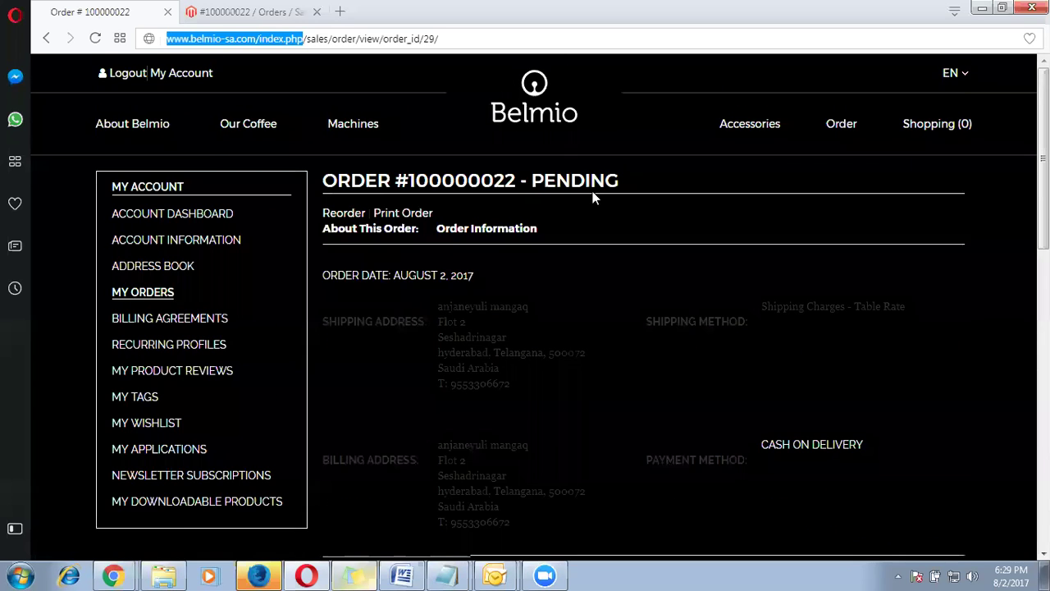
left_click(525, 115)
- Scroll order 100000022's admin view to its items, then check Outlook and the HostGator page
left_click(243, 12)
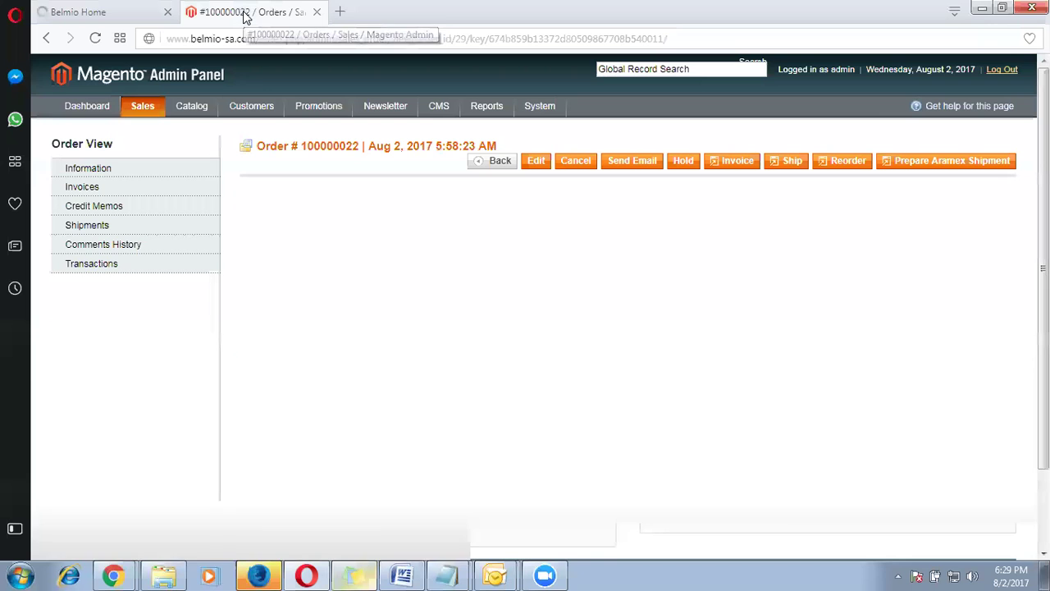
scroll(369, 369, "down", 4)
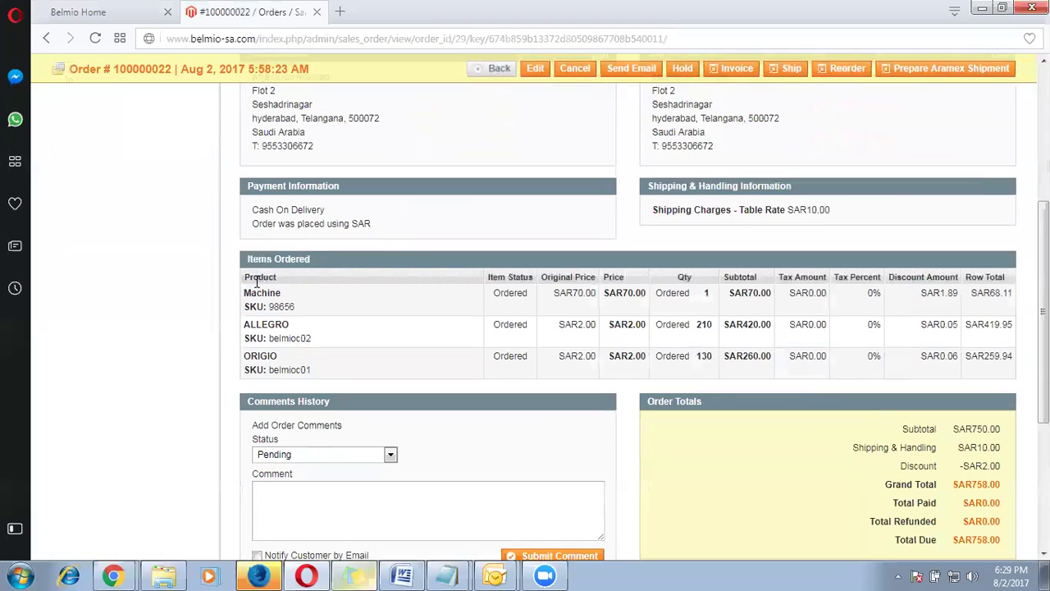
mouse_move(501, 573)
left_click(489, 509)
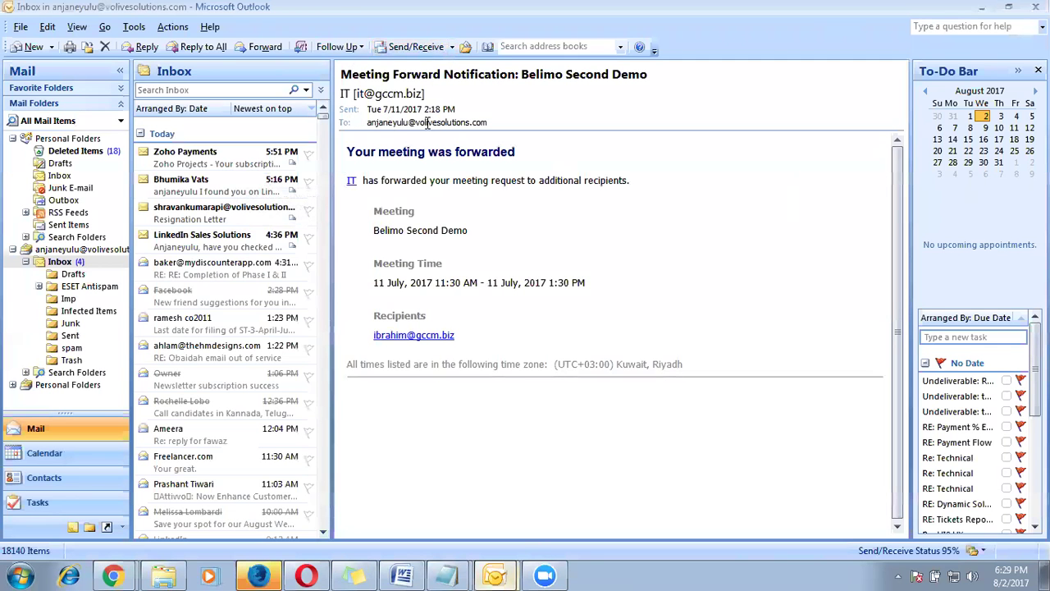
mouse_move(113, 574)
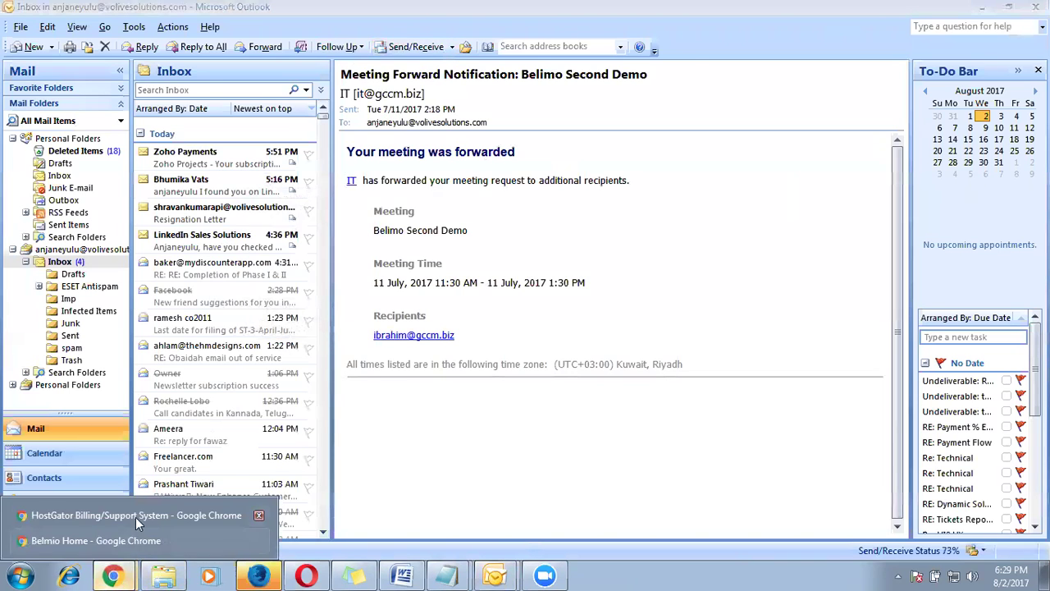
left_click(124, 514)
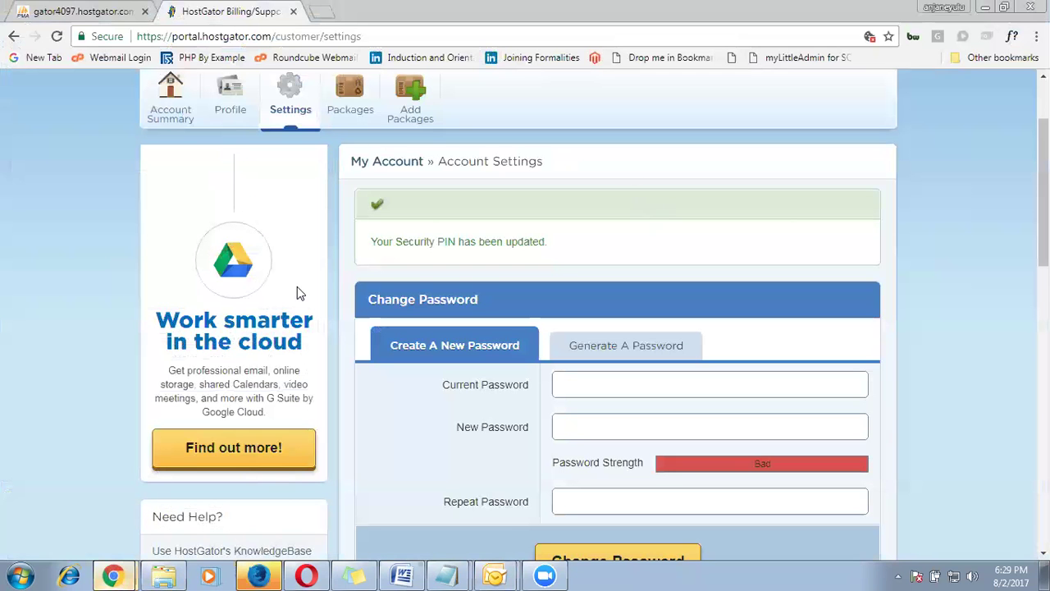
- Flip between Outlook and HostGator, then return to the top of order 100000022's admin page
mouse_move(495, 574)
left_click(489, 515)
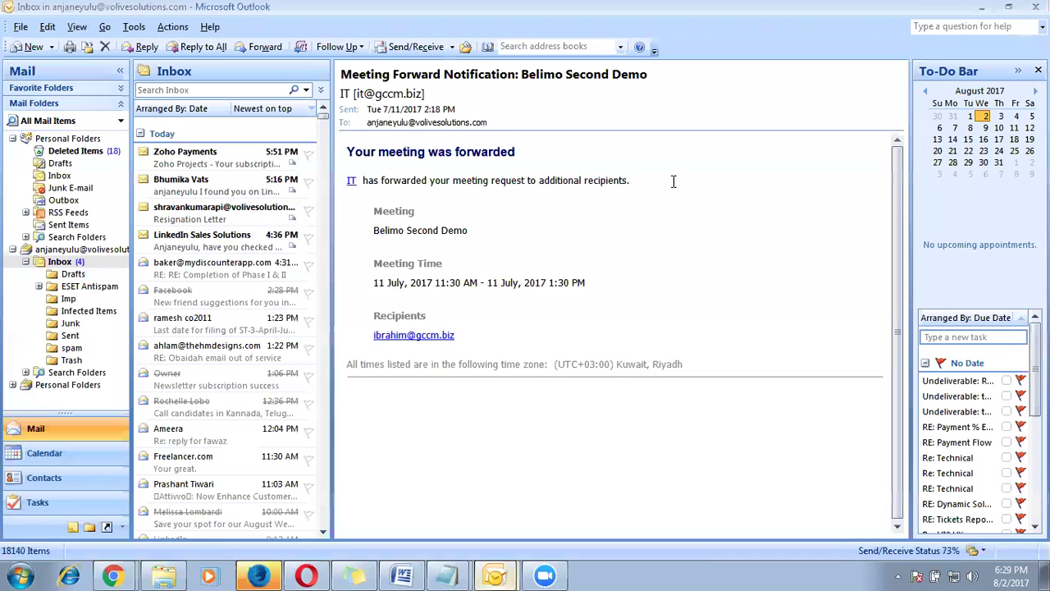
mouse_move(112, 574)
left_click(135, 514)
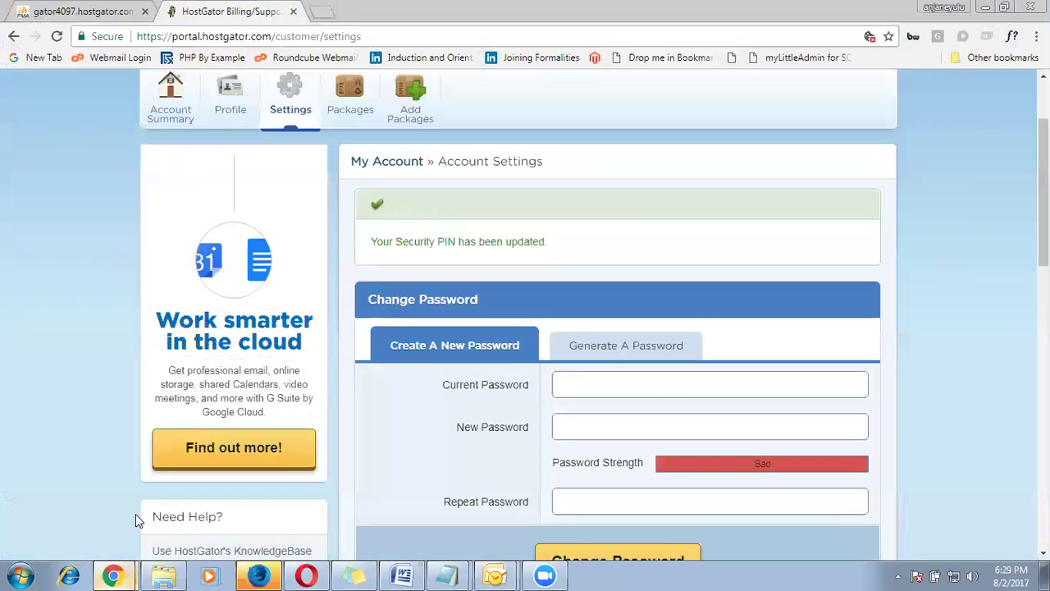
mouse_move(306, 574)
left_click(270, 534)
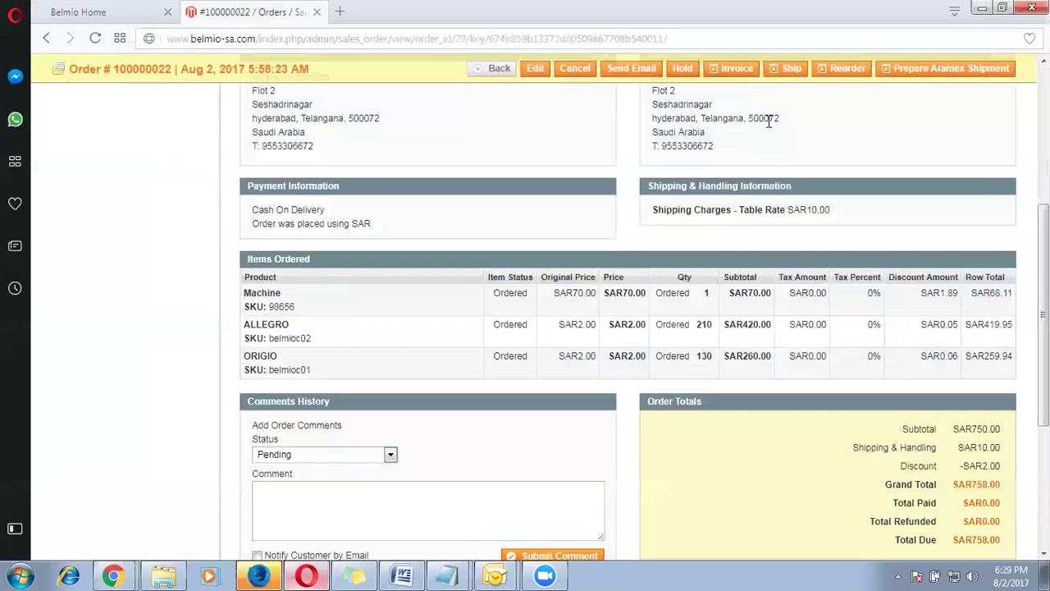
scroll(625, 149, "up", 4)
- Create and submit a shipment for order 100000022 with a DHL (Deprecated) tracking number
left_click(791, 161)
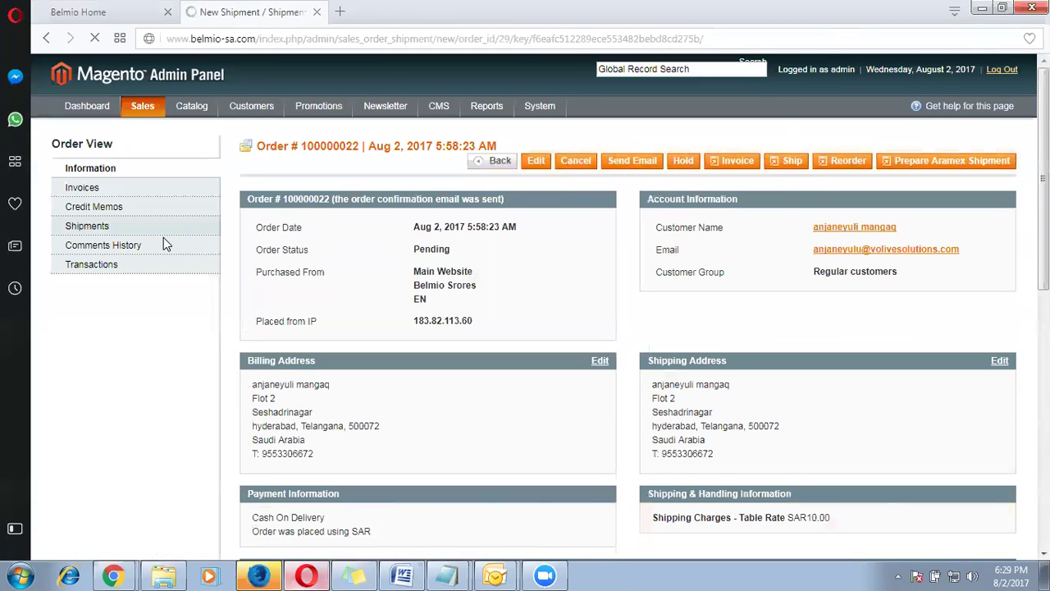
scroll(556, 313, "down", 3)
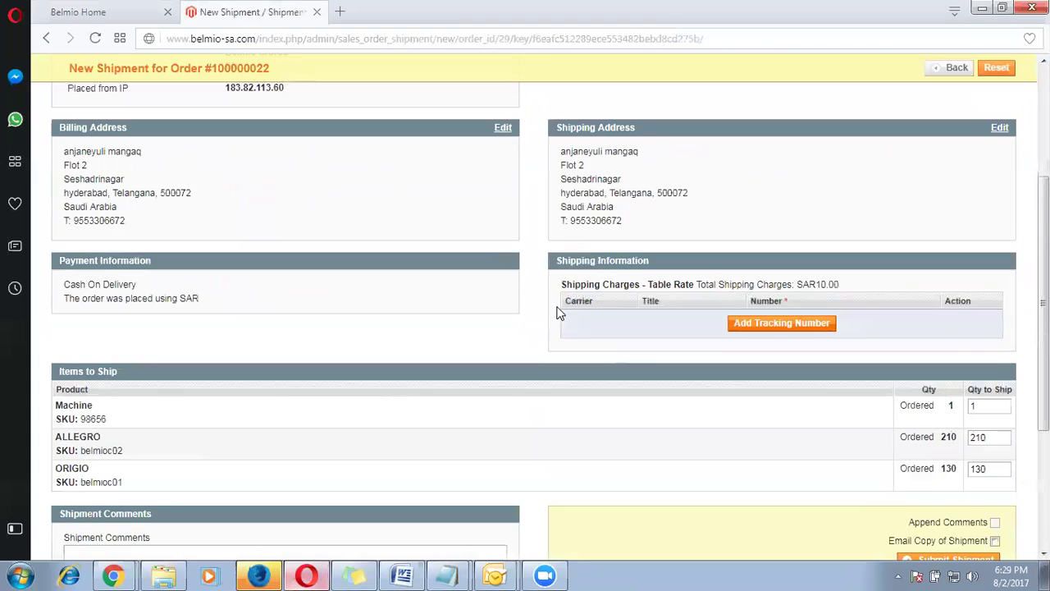
left_click(741, 311)
left_click(643, 305)
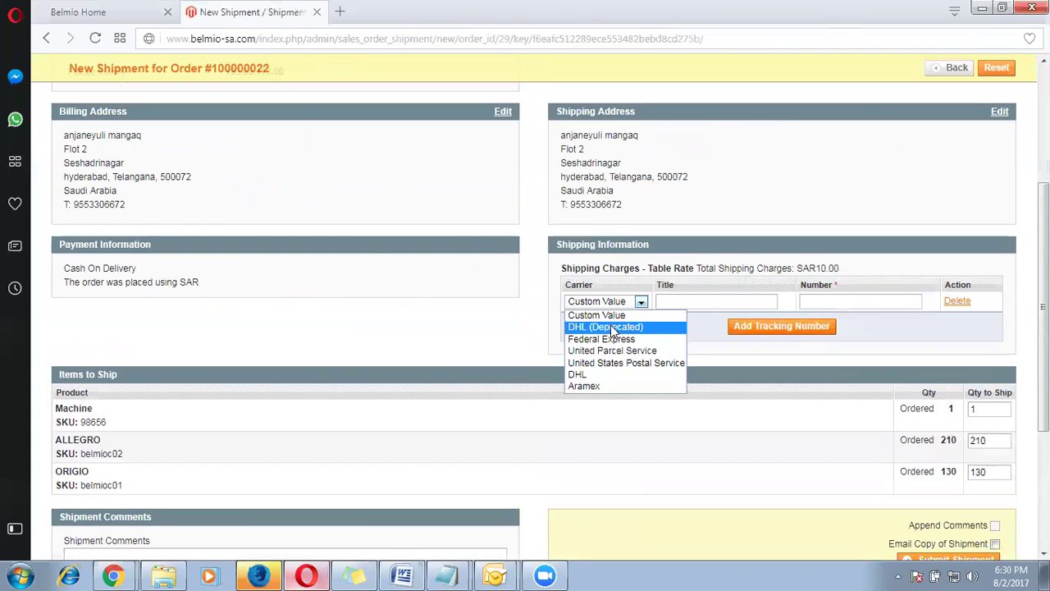
left_click(609, 328)
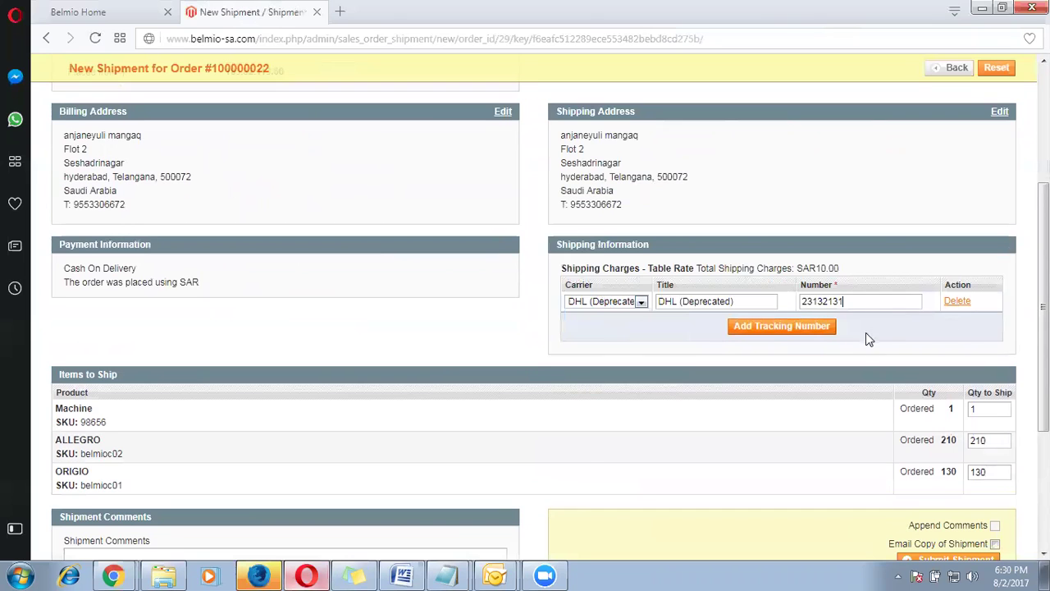
scroll(866, 333, "down", 3)
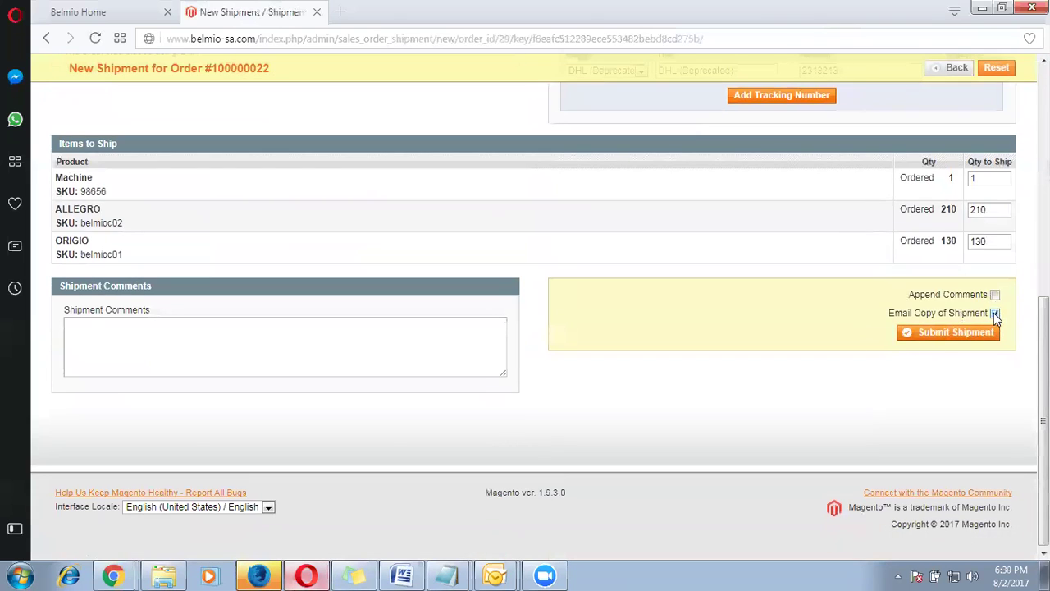
left_click(954, 331)
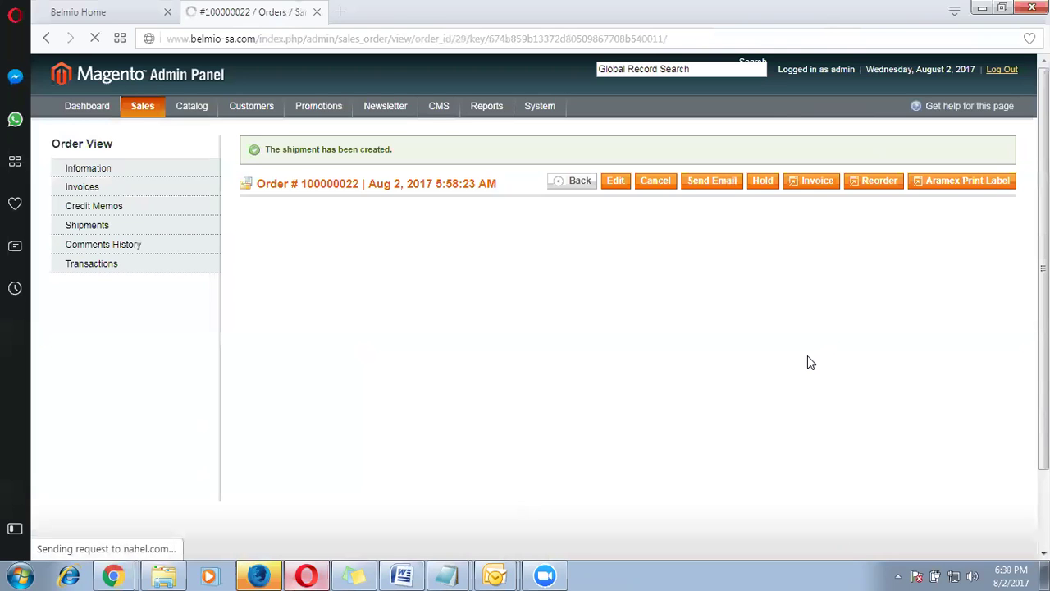
- Start the order's invoice, then open the new Belmio shipment email in Outlook
left_click(818, 188)
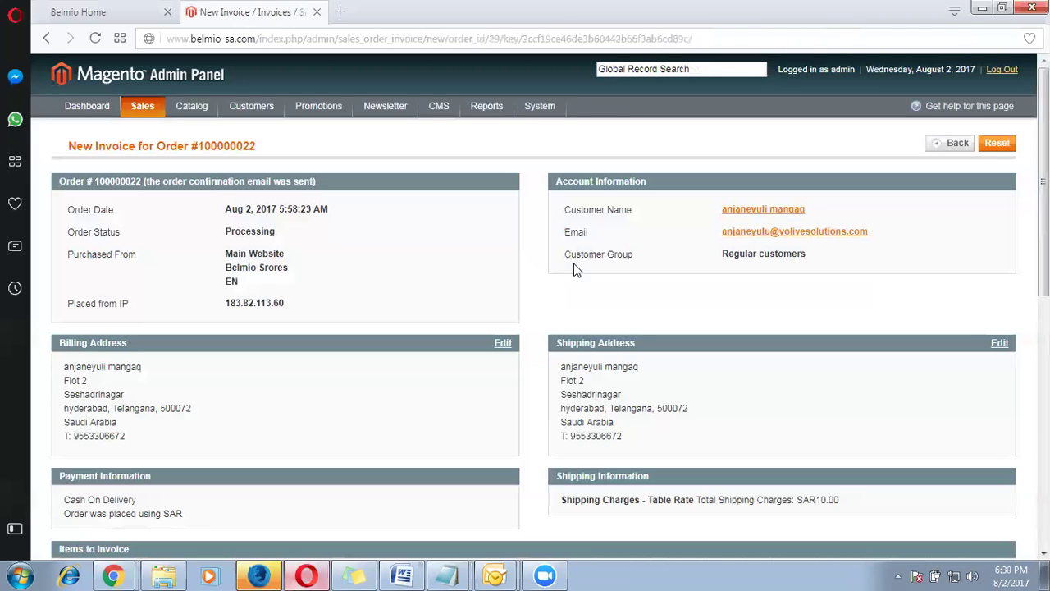
mouse_move(494, 574)
left_click(502, 518)
left_click(204, 159)
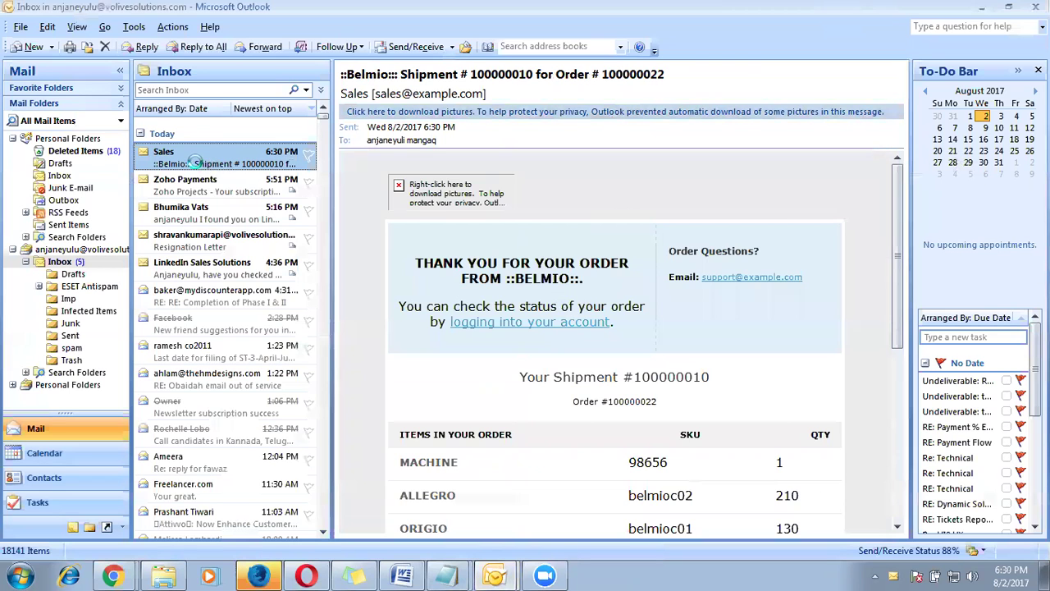
- Open the order 100000022 shipment email in its own window and download its pictures
double_click(198, 167)
scroll(807, 289, "down", 5)
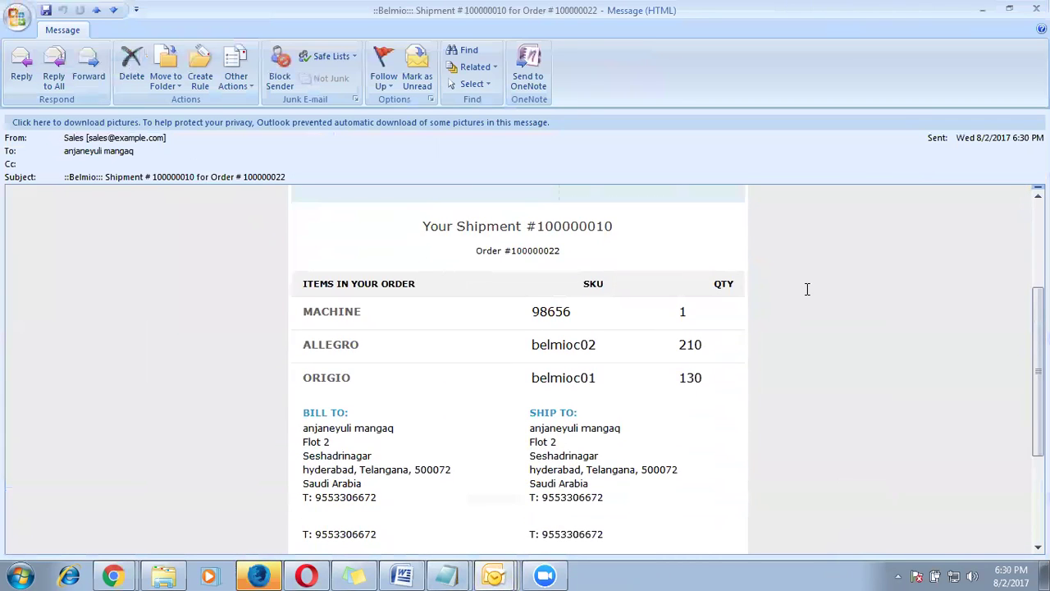
scroll(807, 288, "down", 2)
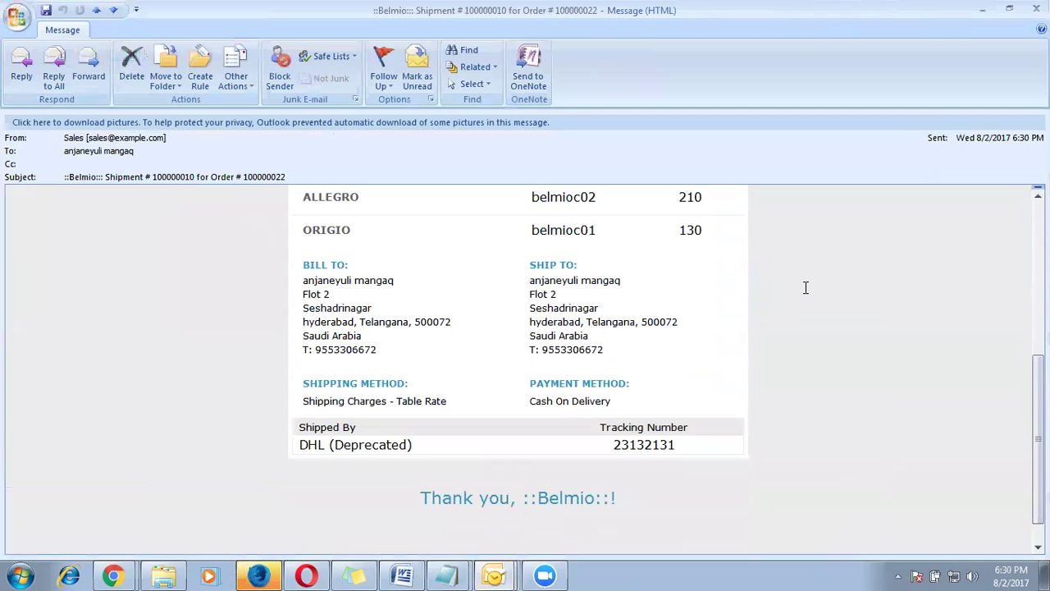
scroll(806, 287, "up", 5)
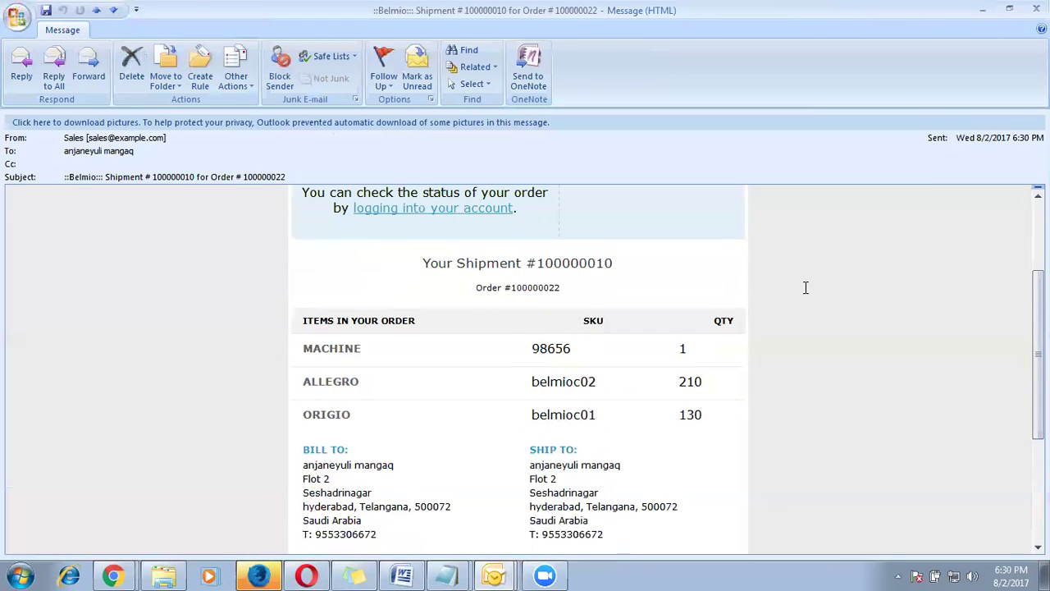
scroll(803, 288, "up", 1)
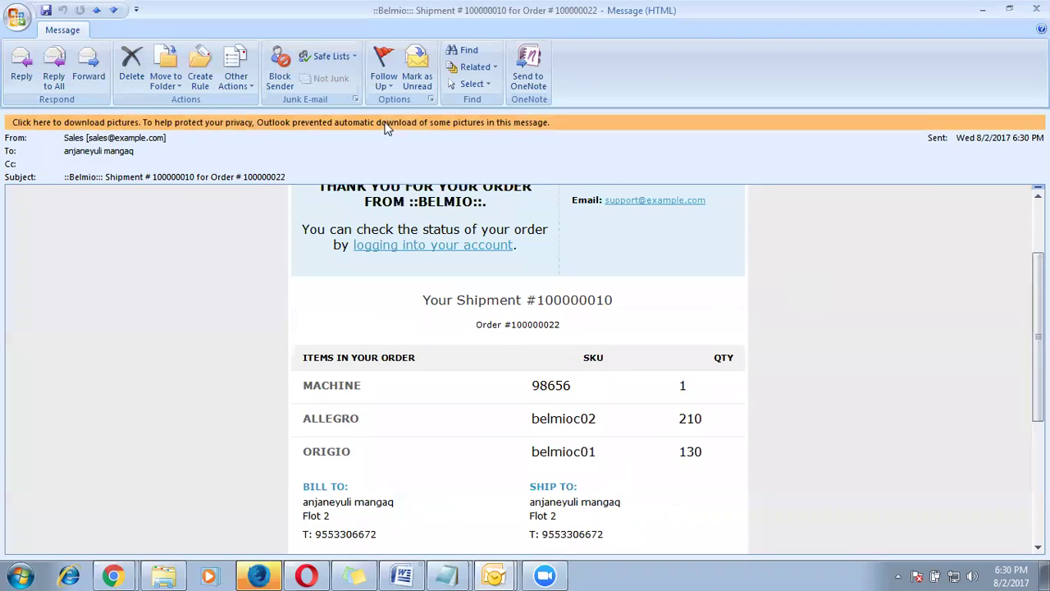
left_click(392, 122)
left_click(455, 128)
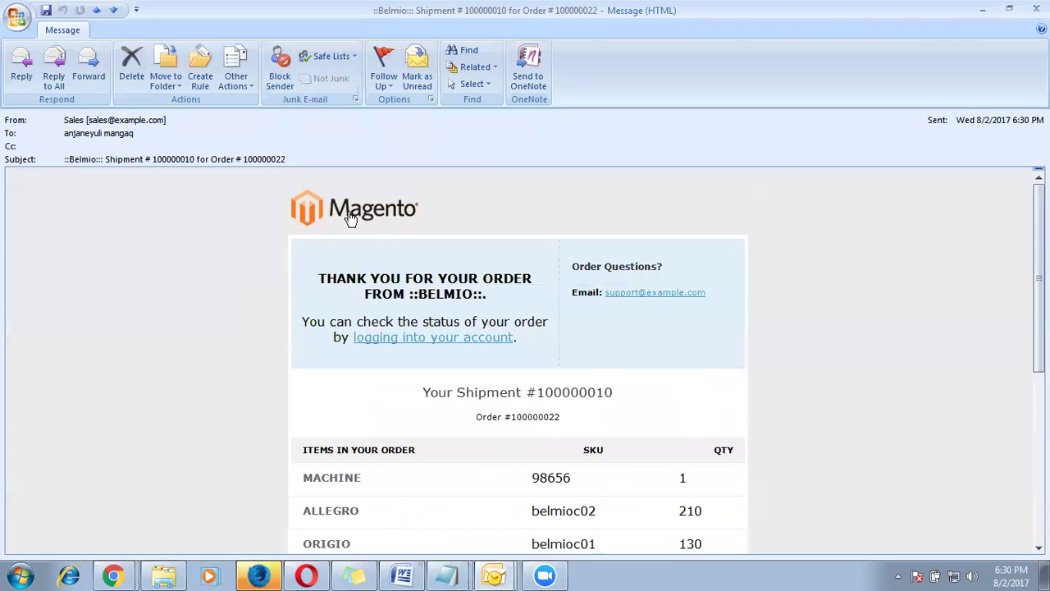
- Go back to the Magento admin New Invoice page by way of the HostGator window
mouse_move(112, 575)
left_click(137, 515)
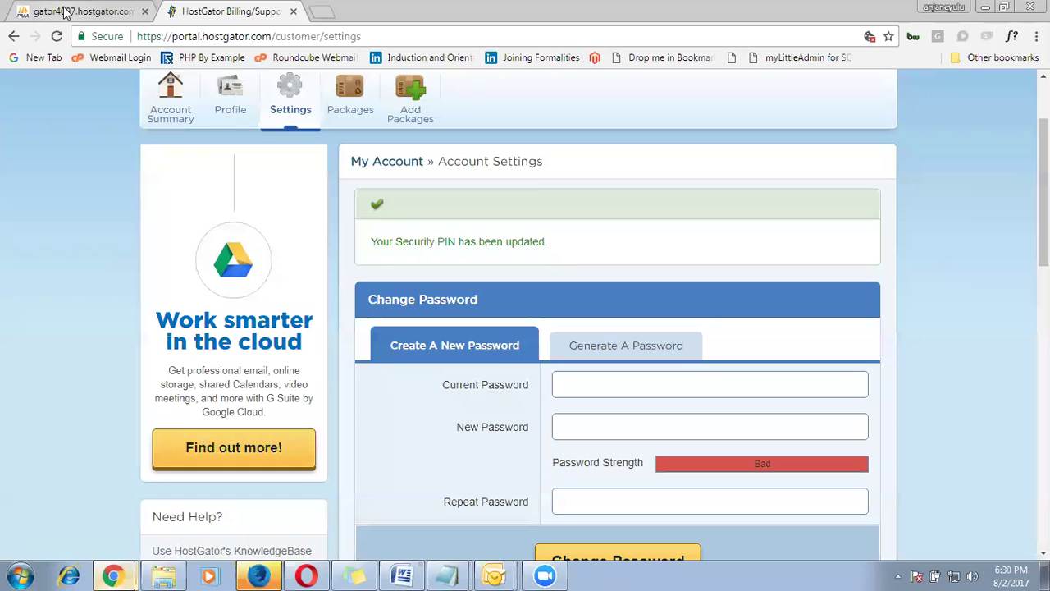
mouse_move(305, 574)
left_click(316, 534)
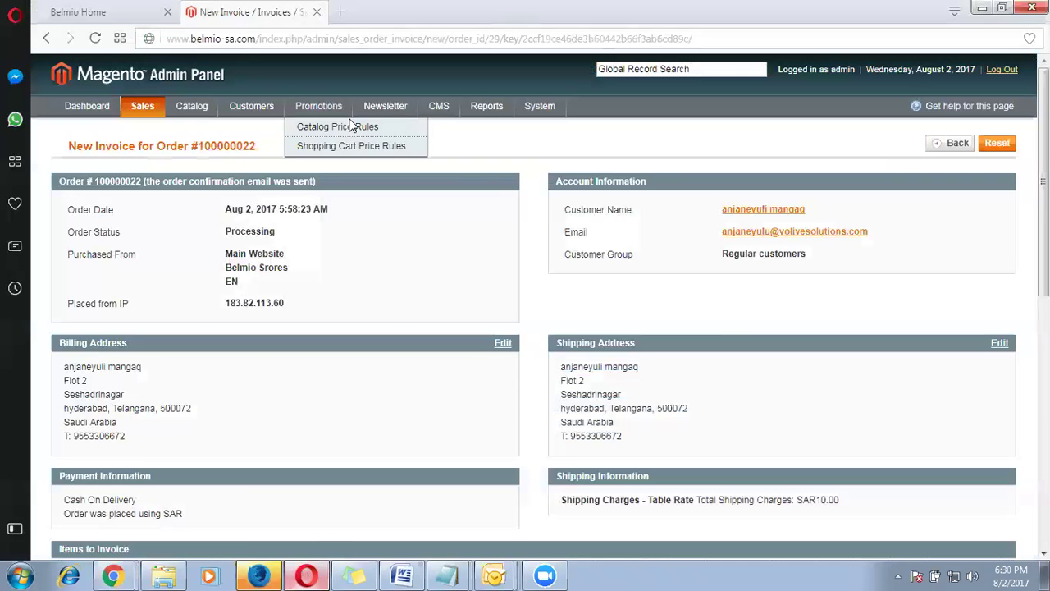
- In System > Configuration, switch the scope to Main Website and review the Web section's base URL
mouse_move(531, 107)
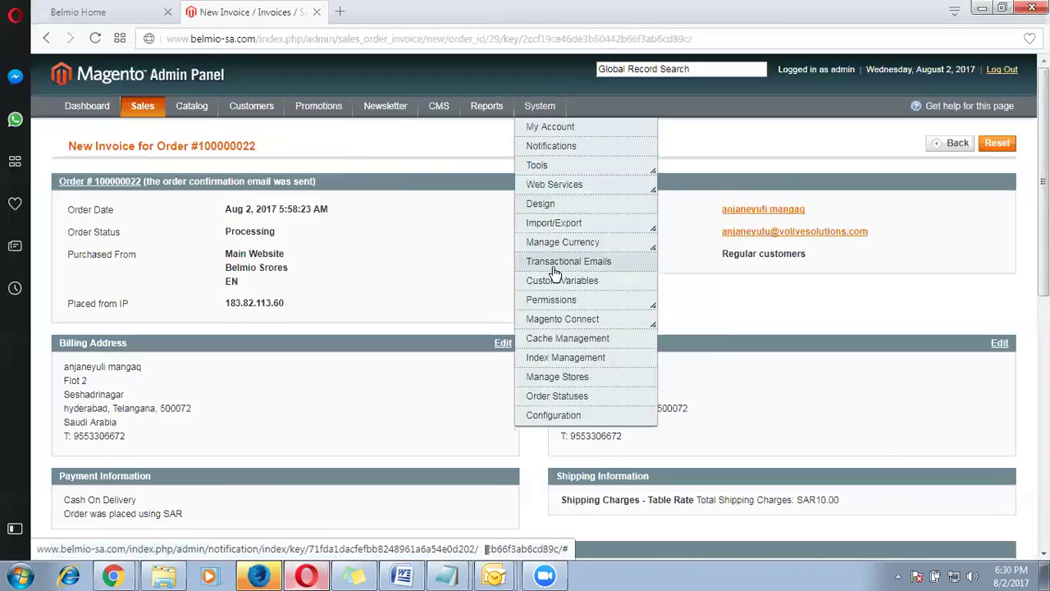
left_click(551, 417)
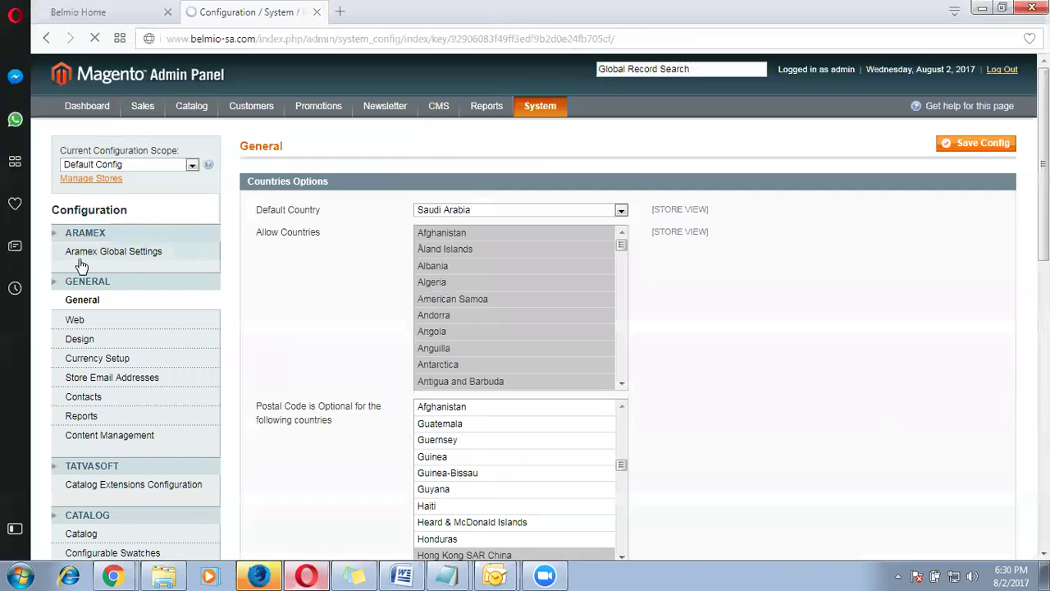
left_click(126, 165)
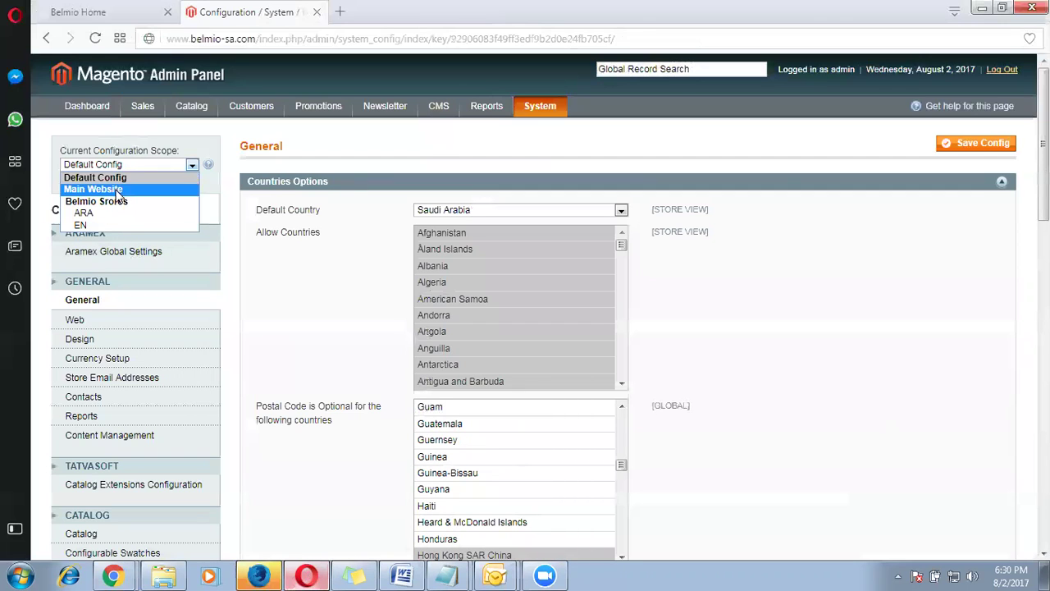
left_click(115, 185)
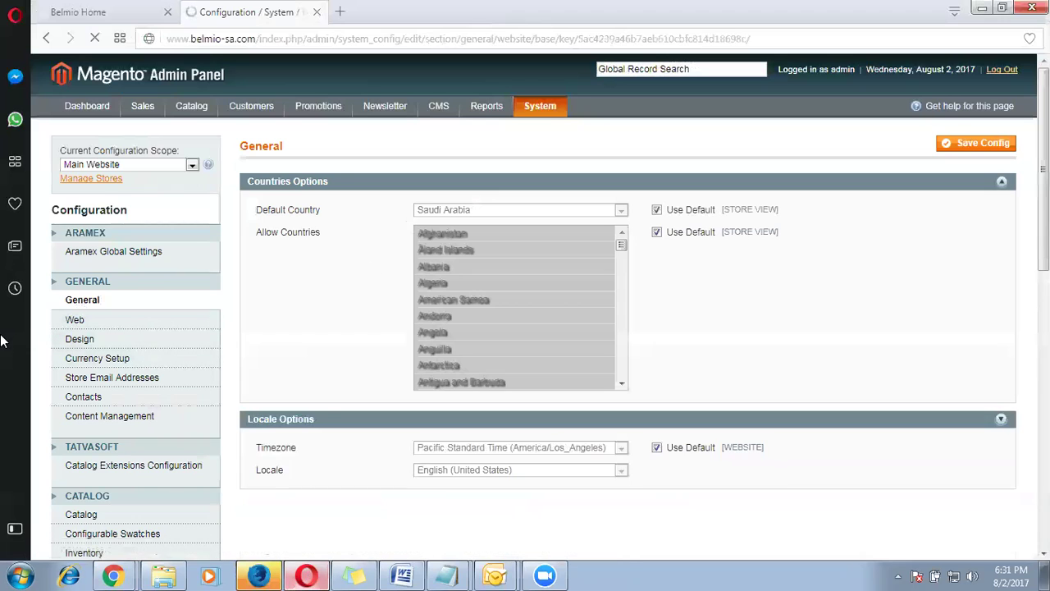
left_click(80, 323)
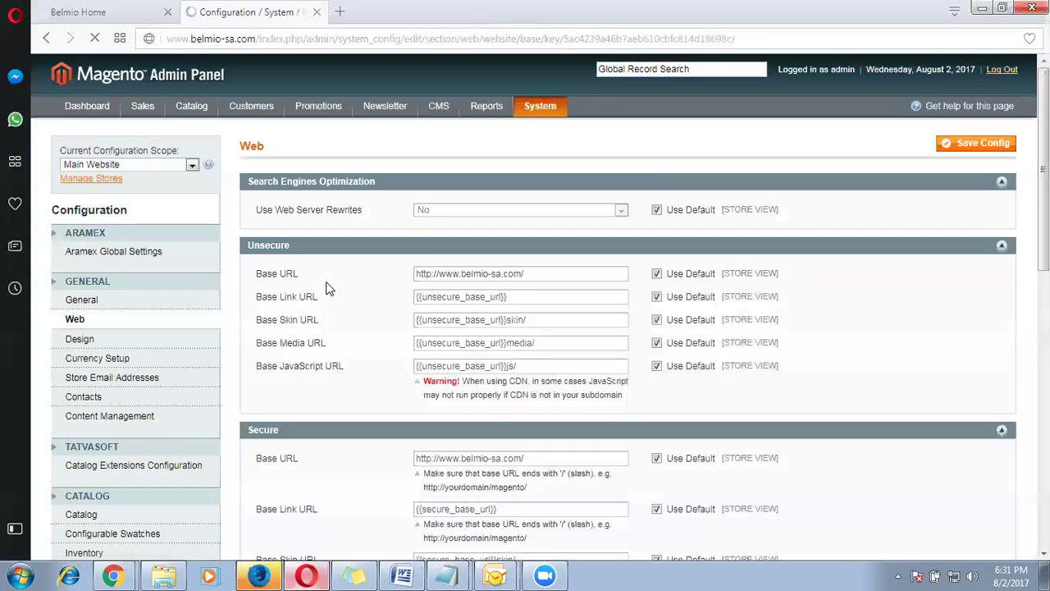
scroll(355, 261, "down", 1)
scroll(314, 292, "down", 10)
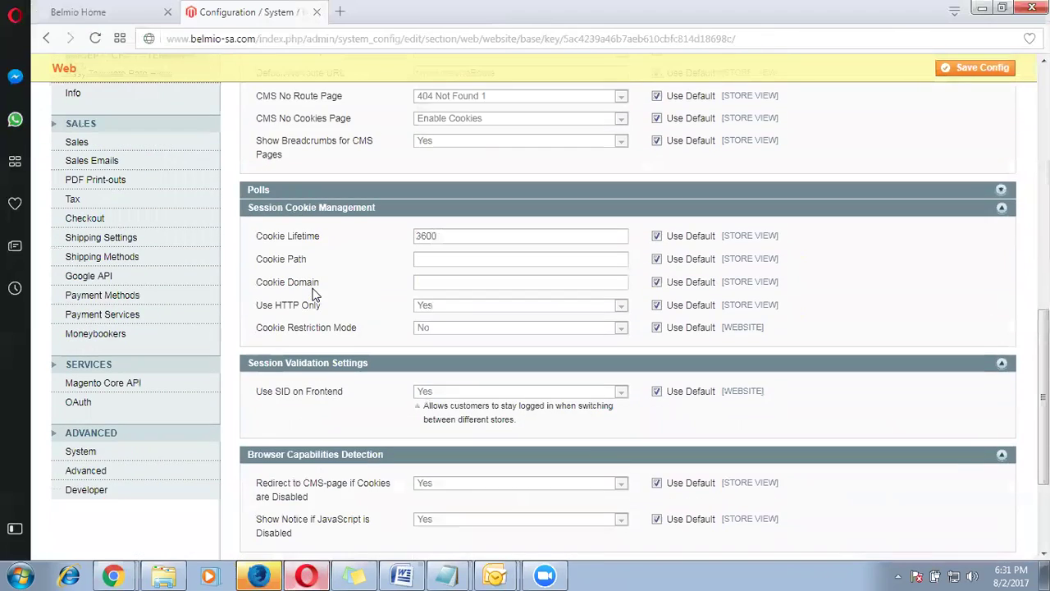
scroll(314, 290, "up", 10)
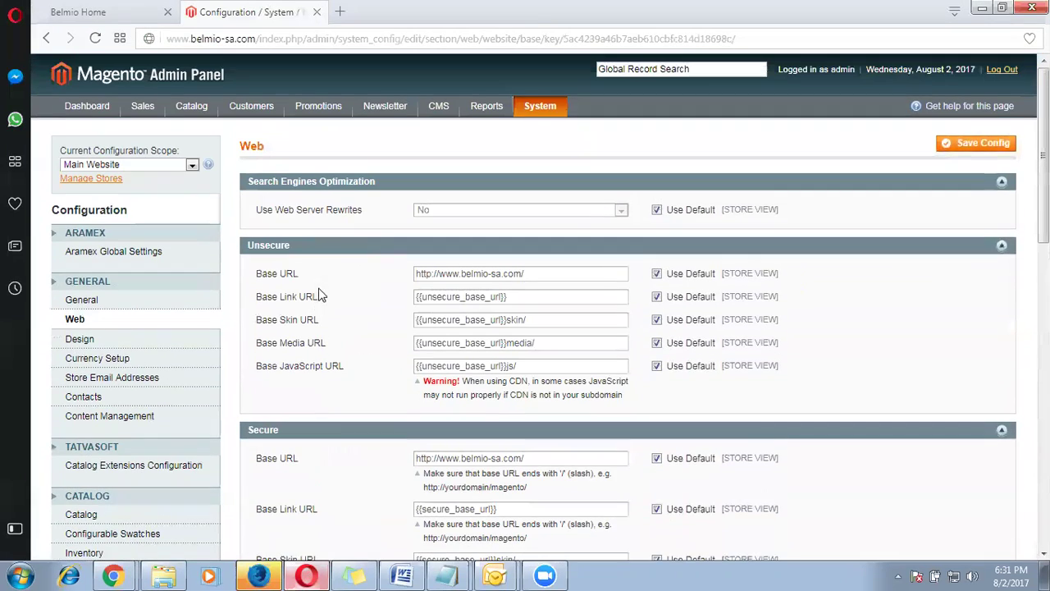
left_click(81, 342)
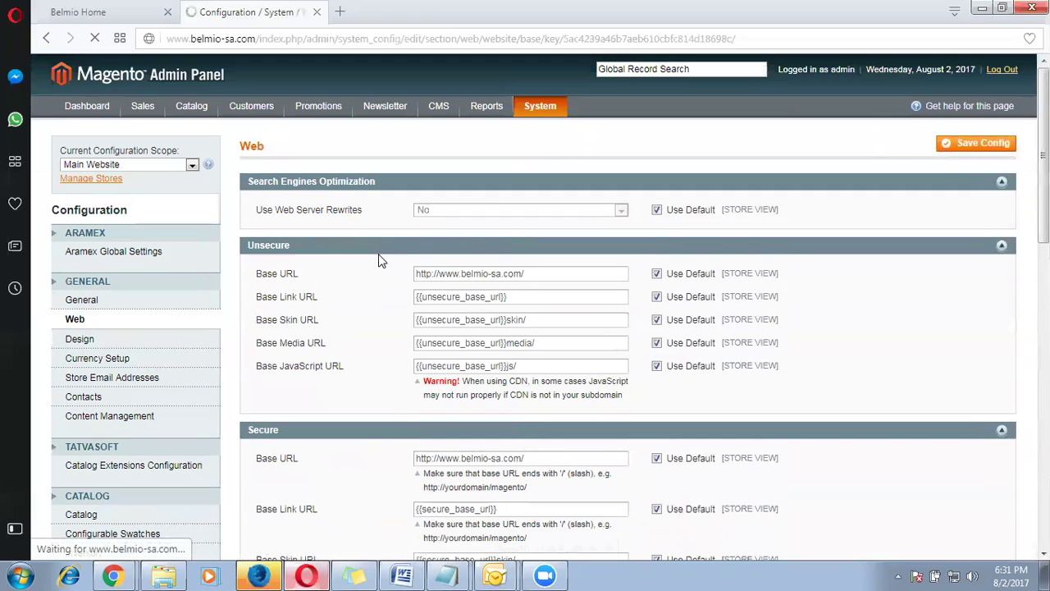
- Scroll the Main Website Design section down to the Transactional Emails logo image setting
scroll(343, 271, "down", 1)
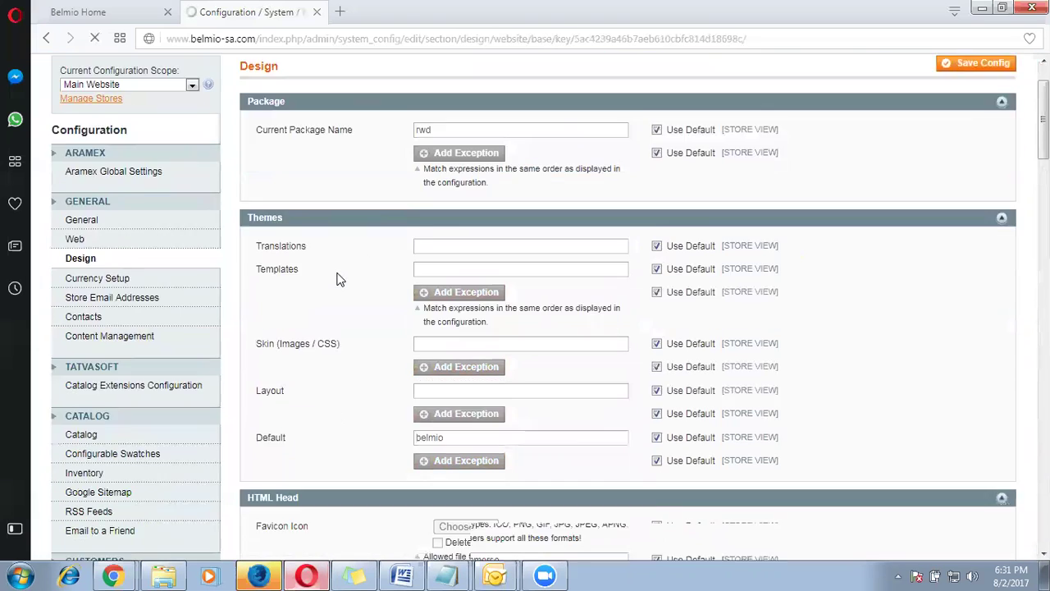
scroll(338, 279, "down", 3)
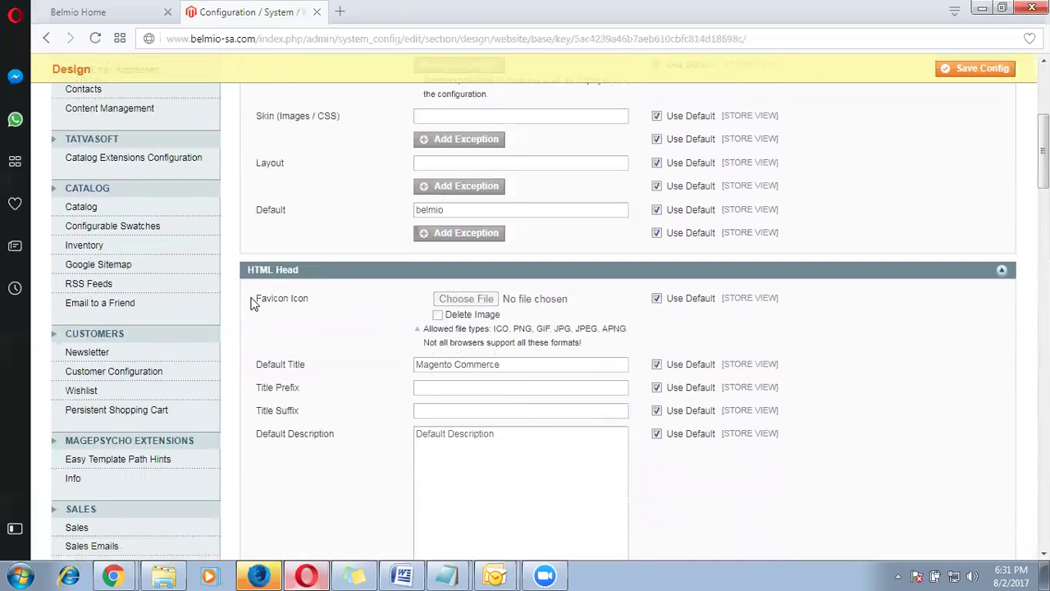
scroll(318, 306, "down", 4)
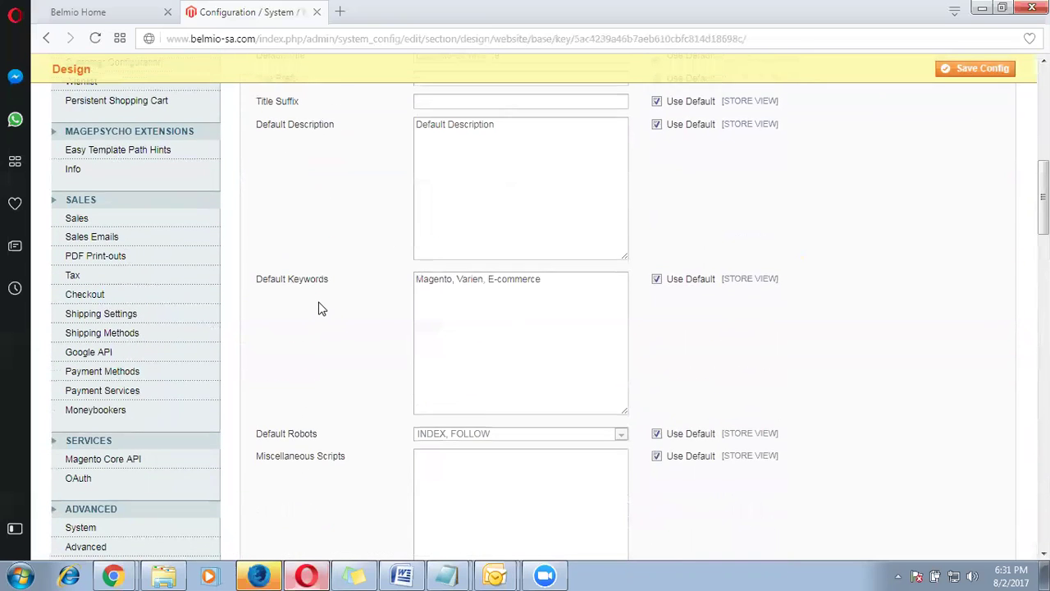
scroll(321, 308, "down", 8)
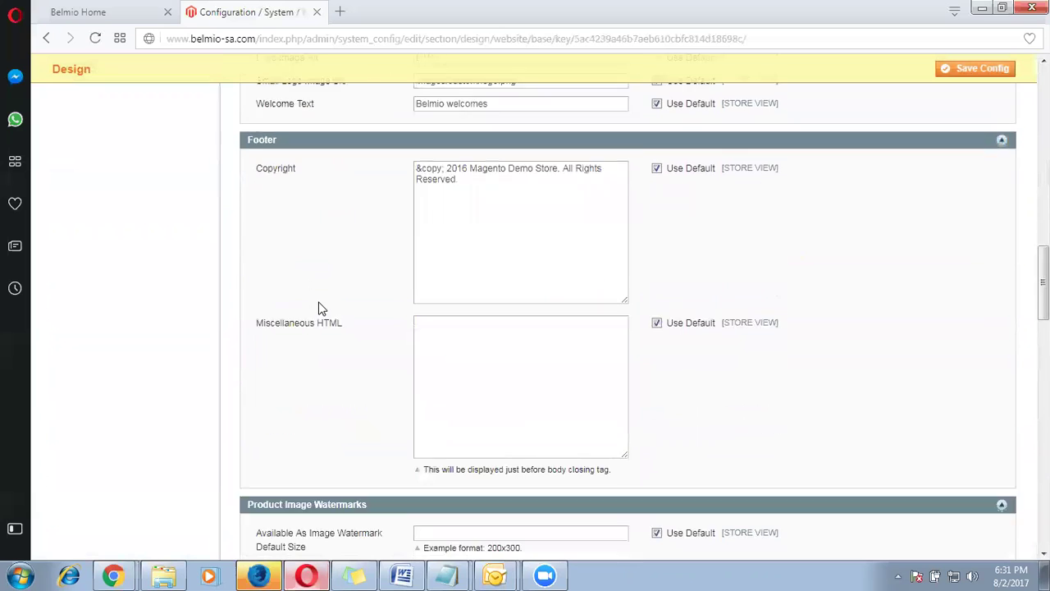
scroll(321, 308, "down", 2)
scroll(320, 307, "down", 8)
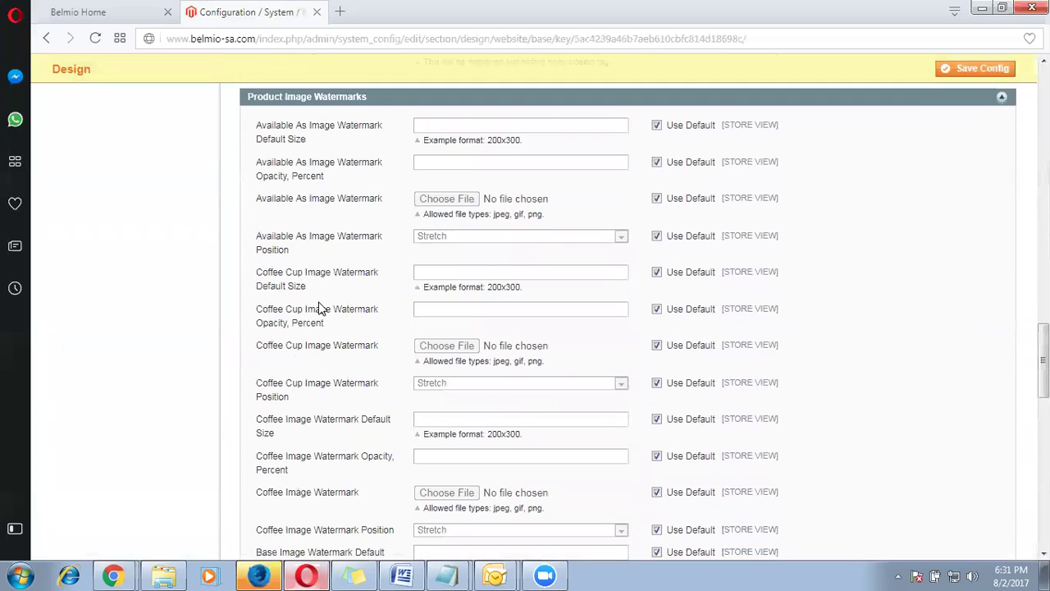
scroll(321, 308, "down", 4)
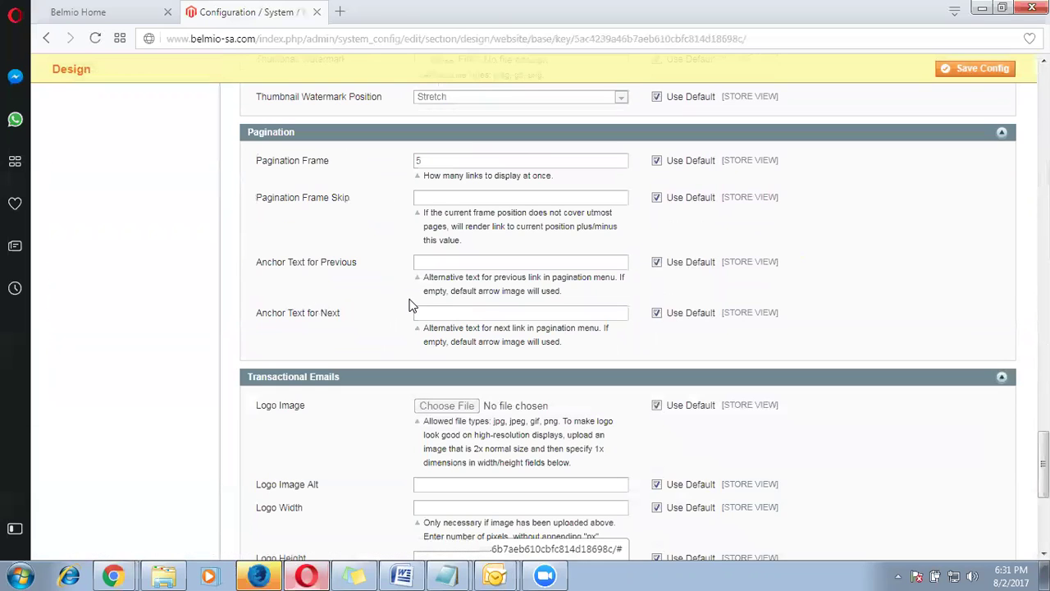
scroll(409, 302, "down", 1)
left_click_drag(256, 331, 311, 335)
- Stop using the default Transactional Emails logo image and try the file picker, cancelling it
left_click(312, 335)
left_click(656, 328)
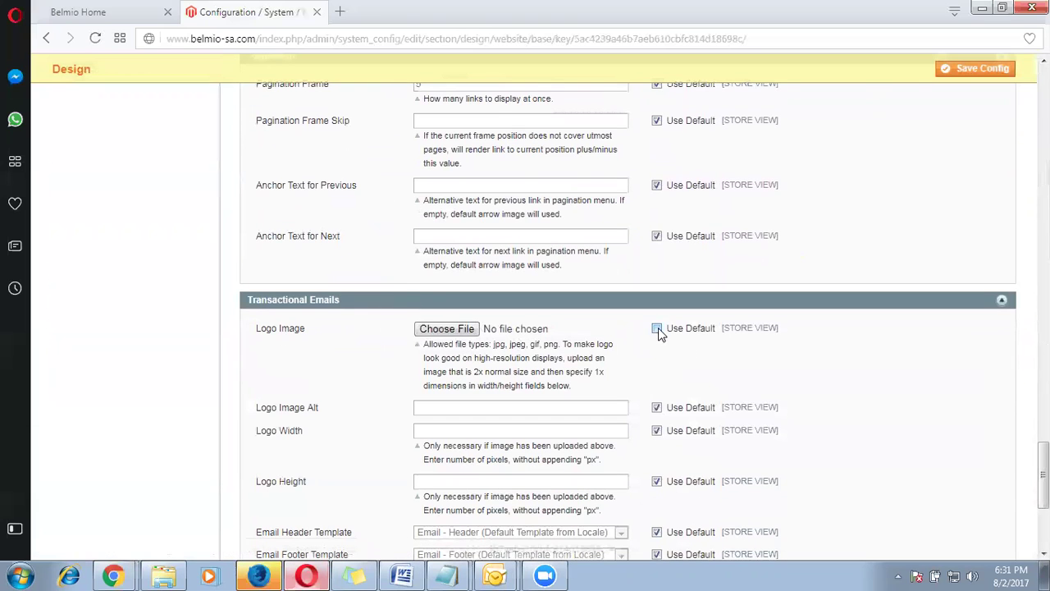
left_click(447, 328)
left_click(505, 14)
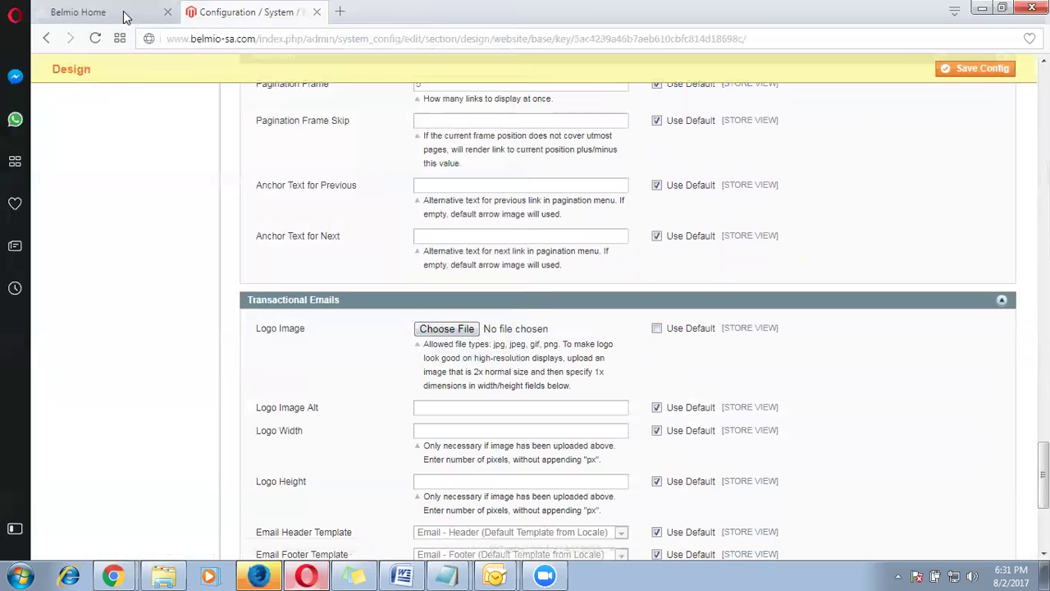
- Save the Belmio storefront logo to the Desktop as 'logo'
left_click(124, 14)
right_click(510, 112)
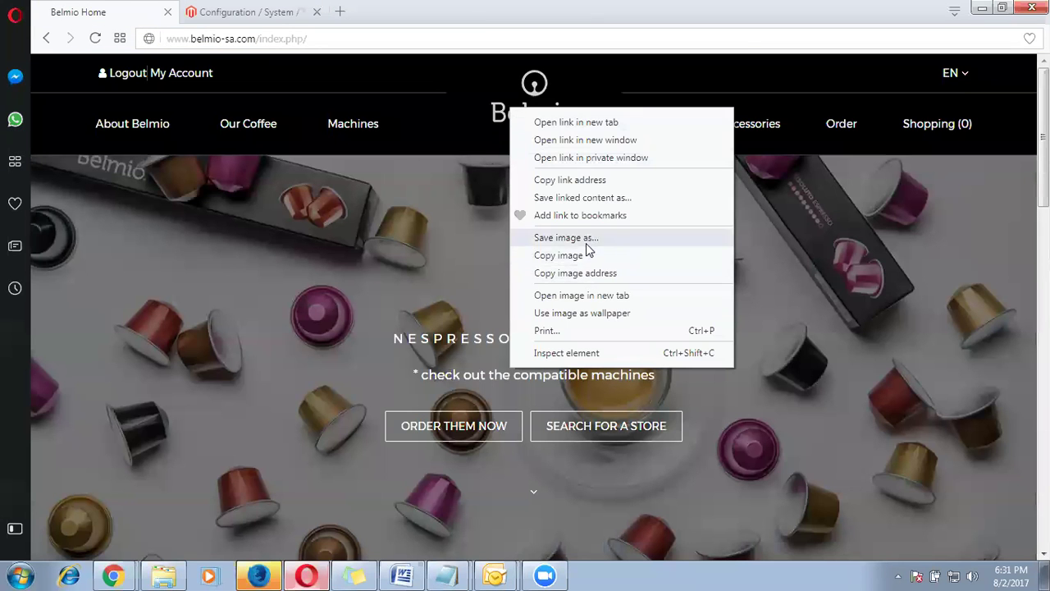
left_click(587, 238)
left_click(69, 111)
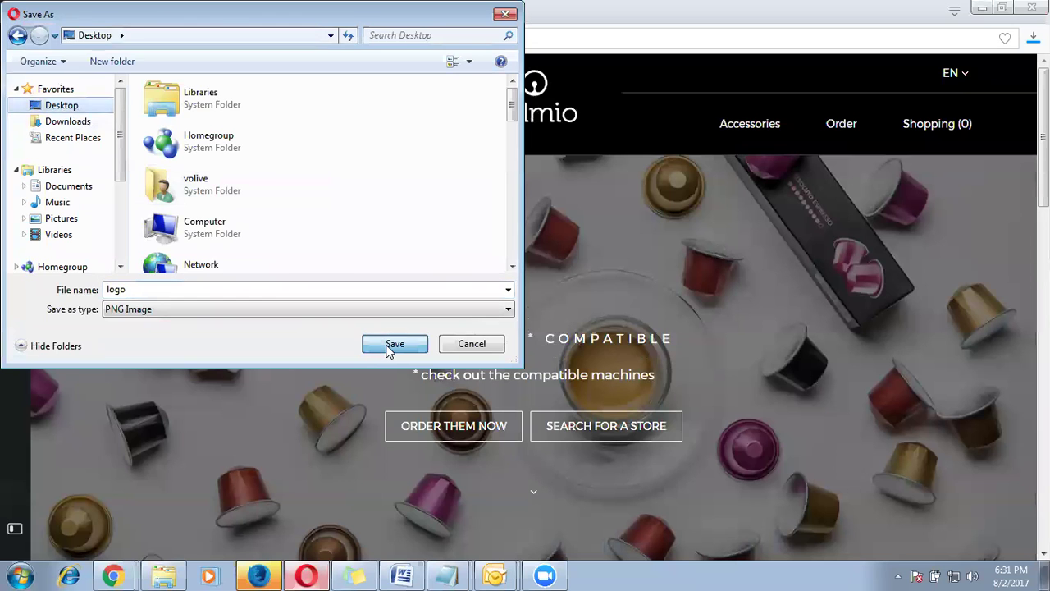
left_click(394, 343)
- Attach Desktop logo.png as the Transactional Emails logo and save the Design configuration
left_click(246, 17)
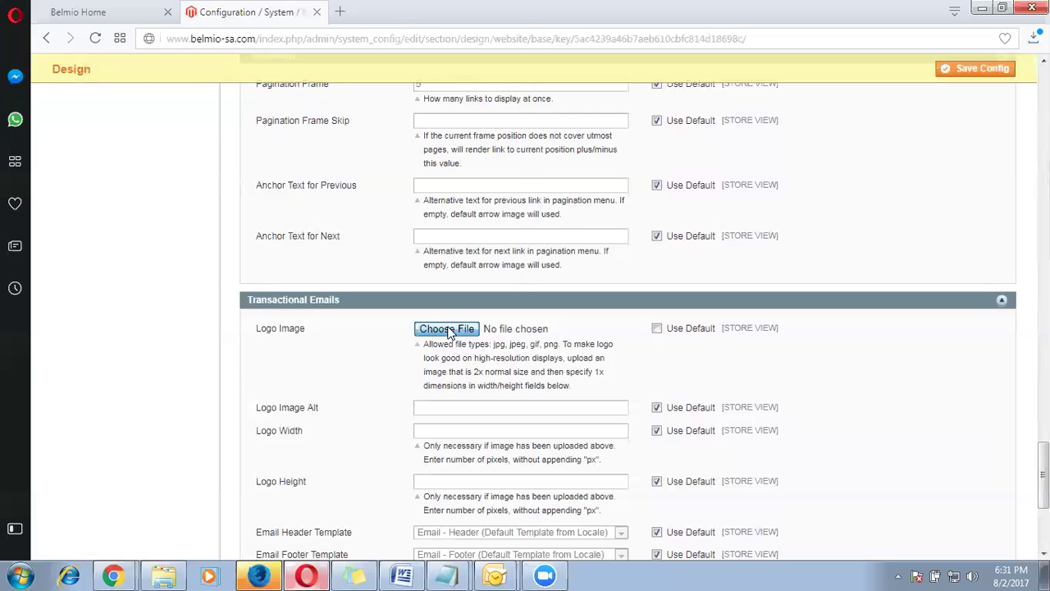
left_click(450, 331)
left_click(72, 109)
left_click(182, 321)
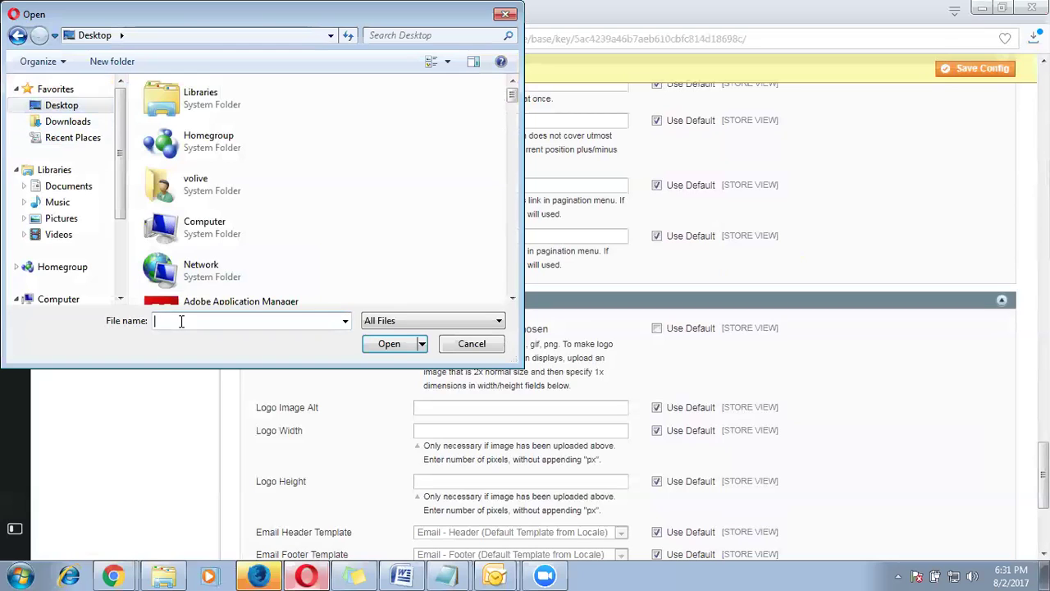
type("log")
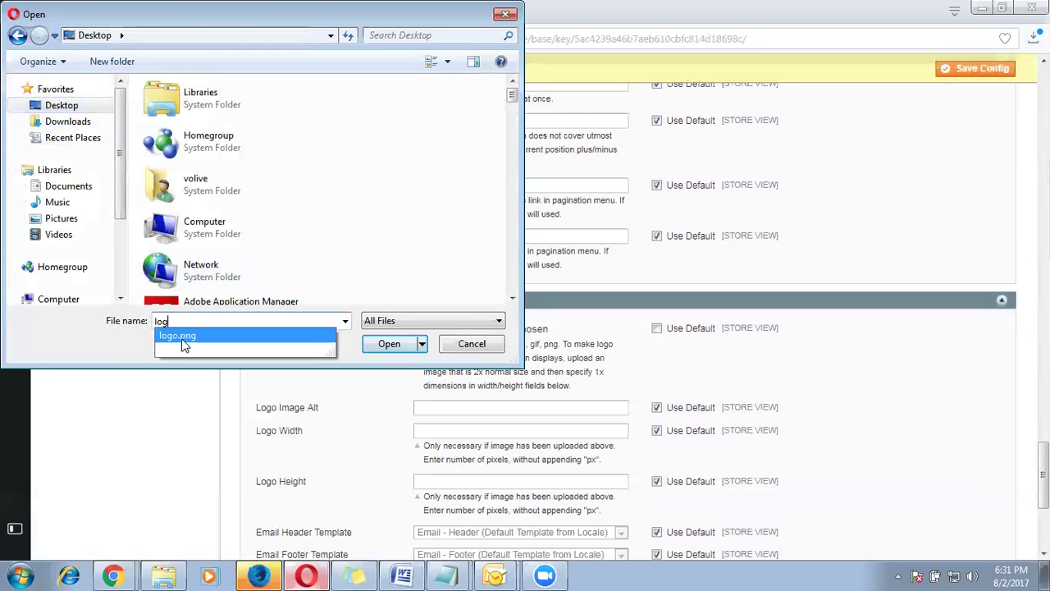
left_click(180, 336)
left_click(389, 344)
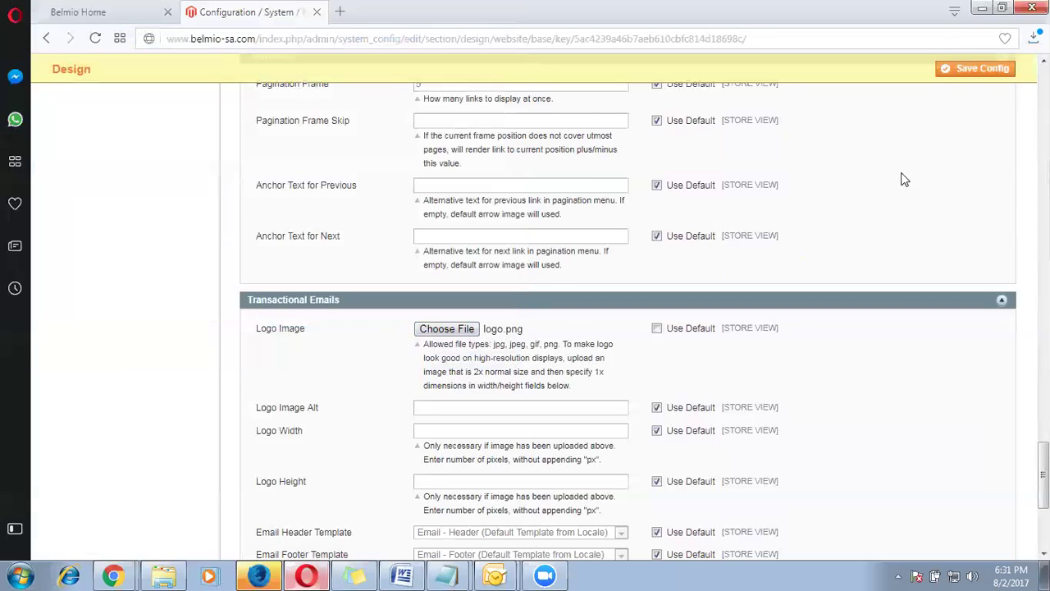
left_click(973, 72)
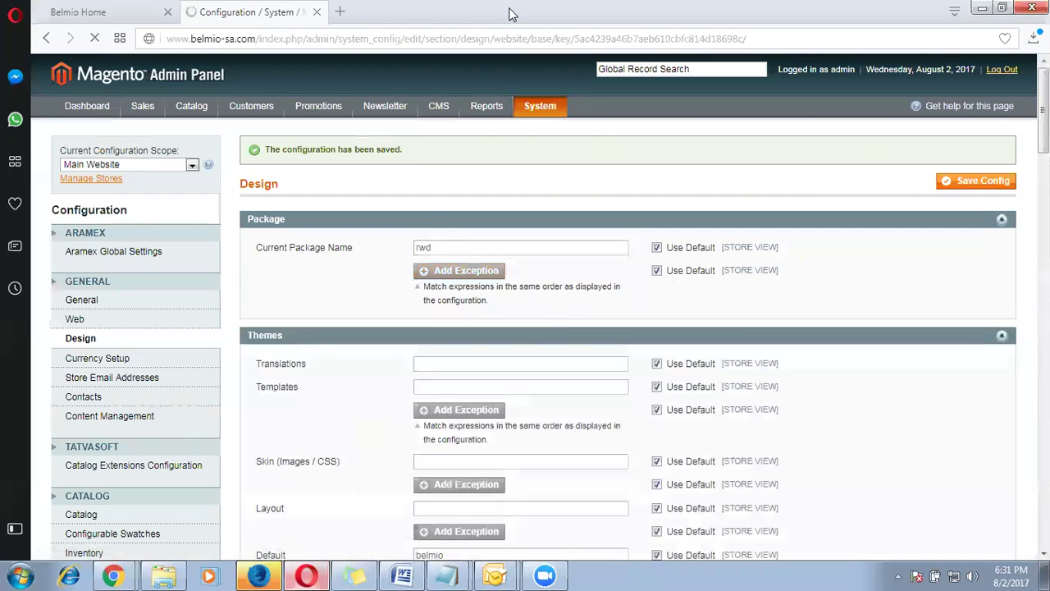
left_click(99, 16)
- Sign up for the newsletter by entering the customer's e-mail in the footer Stay Informed box
scroll(811, 248, "down", 10)
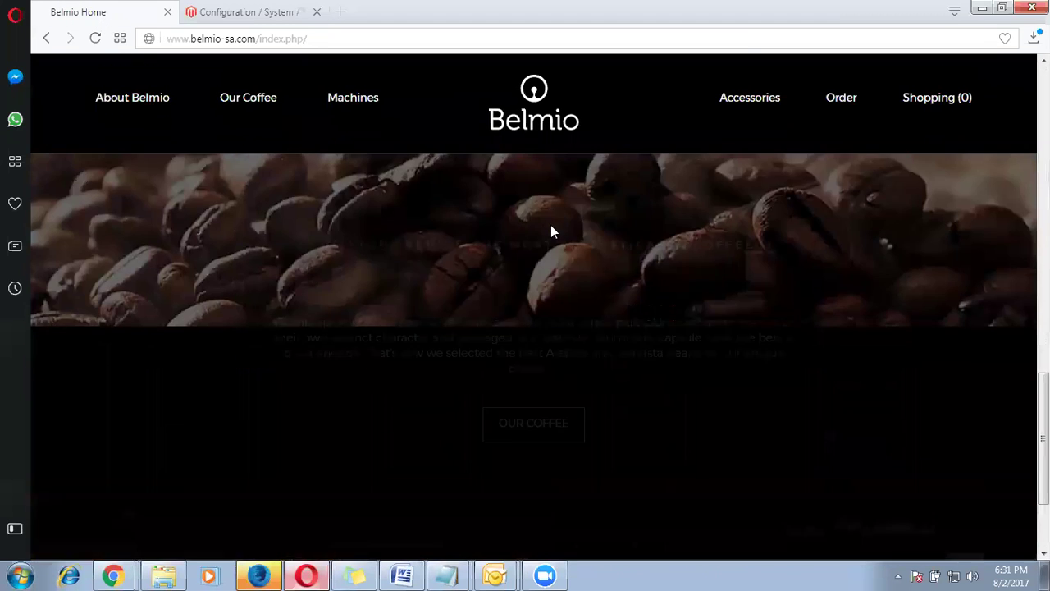
left_click(837, 410)
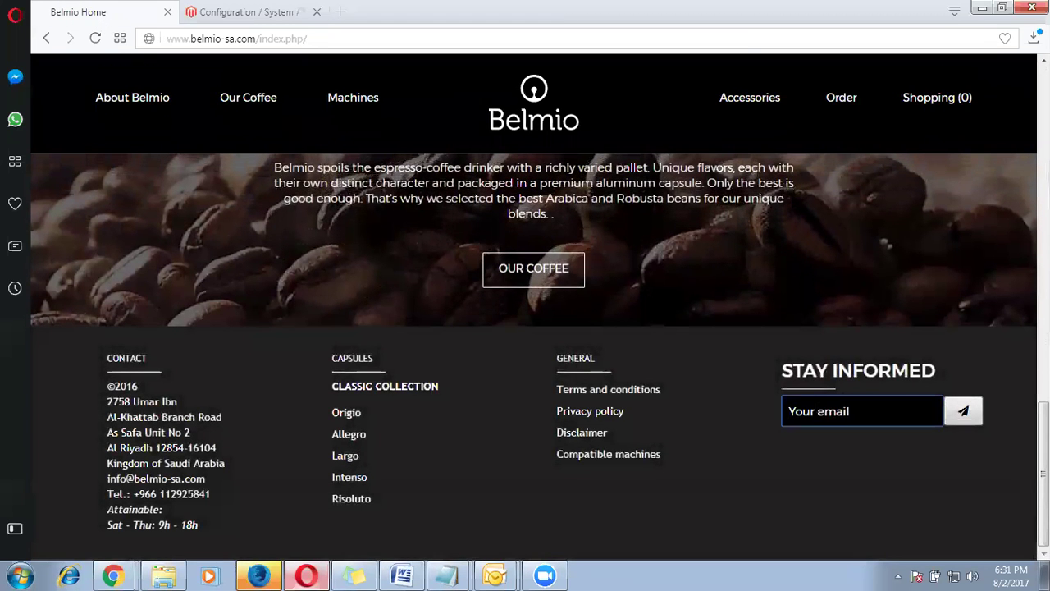
type("anjan")
left_click(866, 435)
left_click(956, 418)
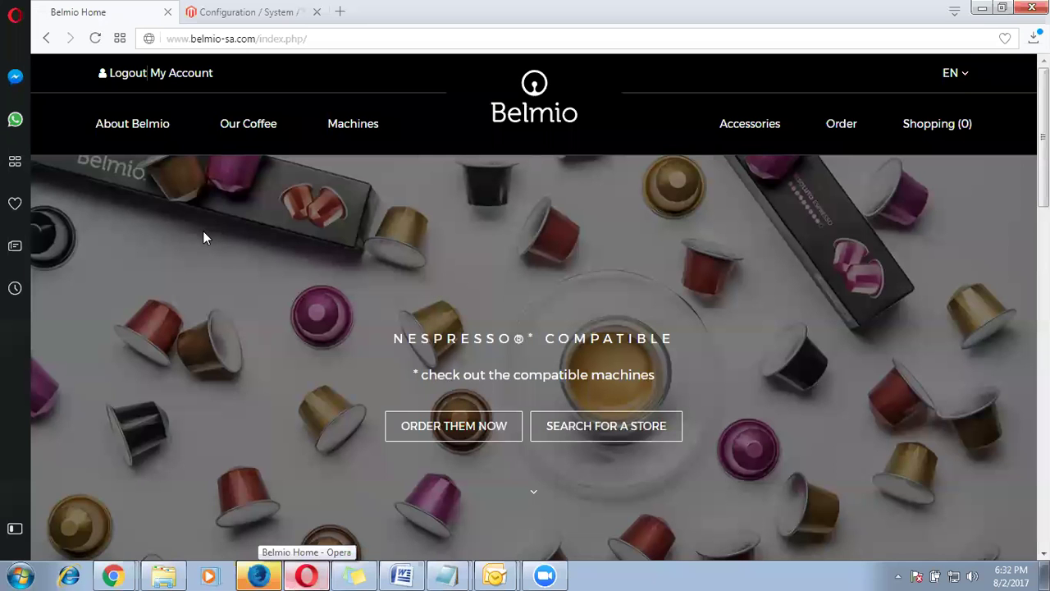
- Save the General newsletter subscription under My Account > Newsletter Subscriptions
left_click(178, 78)
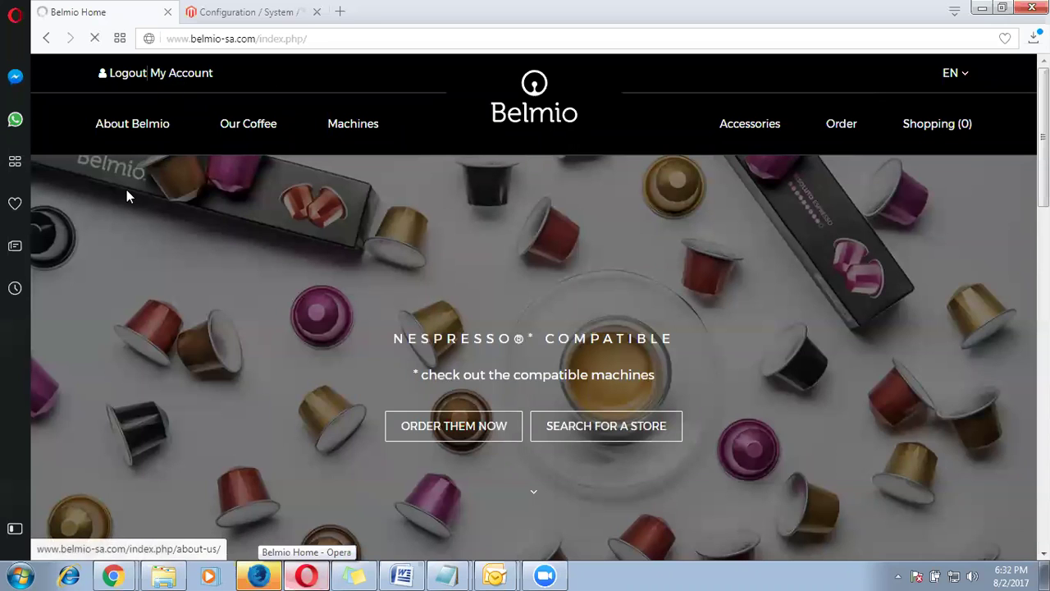
scroll(125, 196, "down", 3)
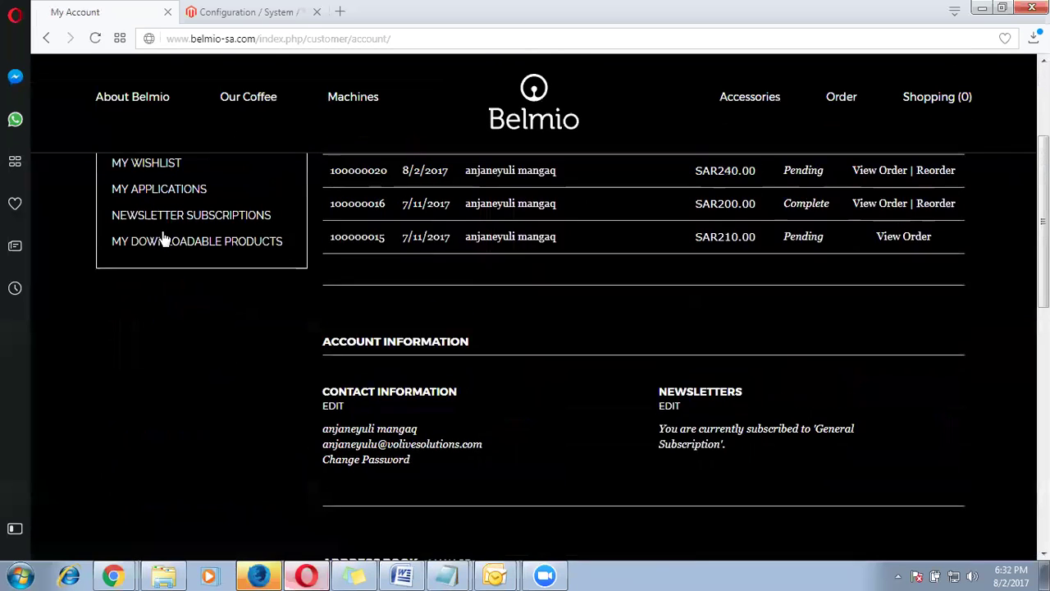
scroll(164, 238, "up", 3)
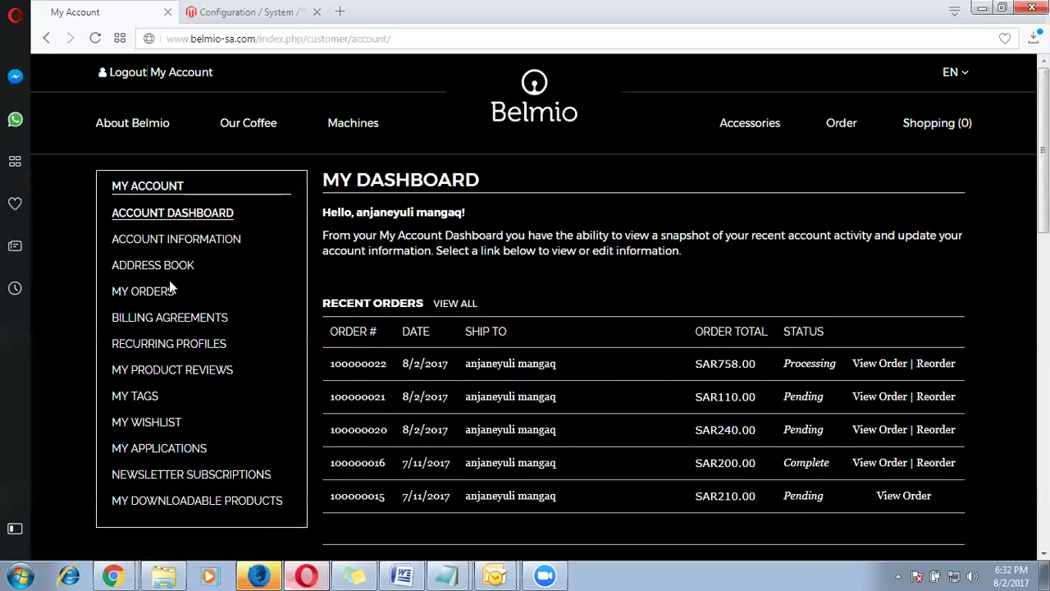
left_click(184, 477)
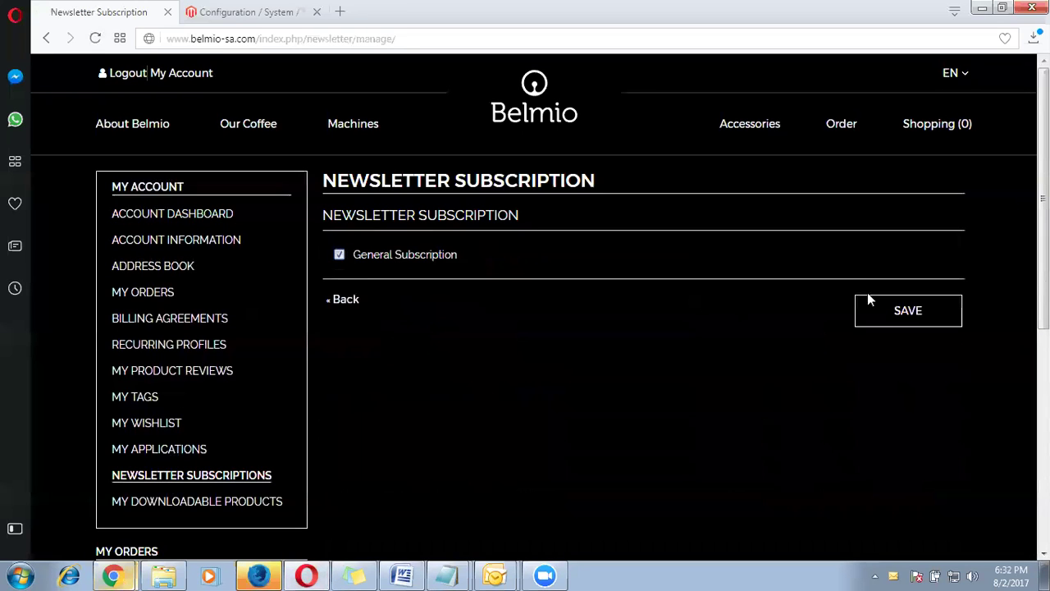
left_click(907, 318)
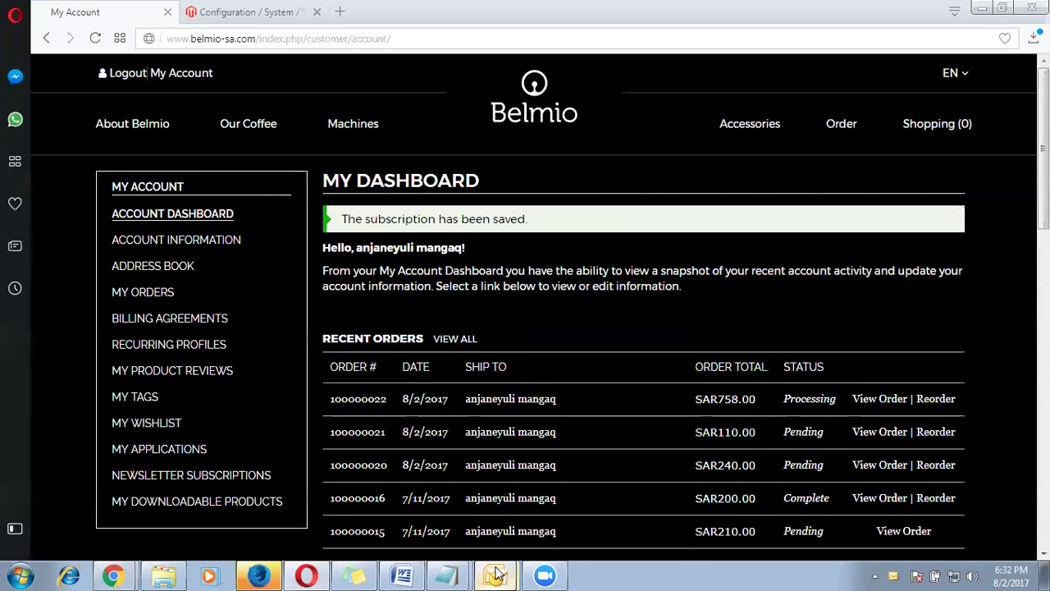
mouse_move(494, 575)
left_click(492, 507)
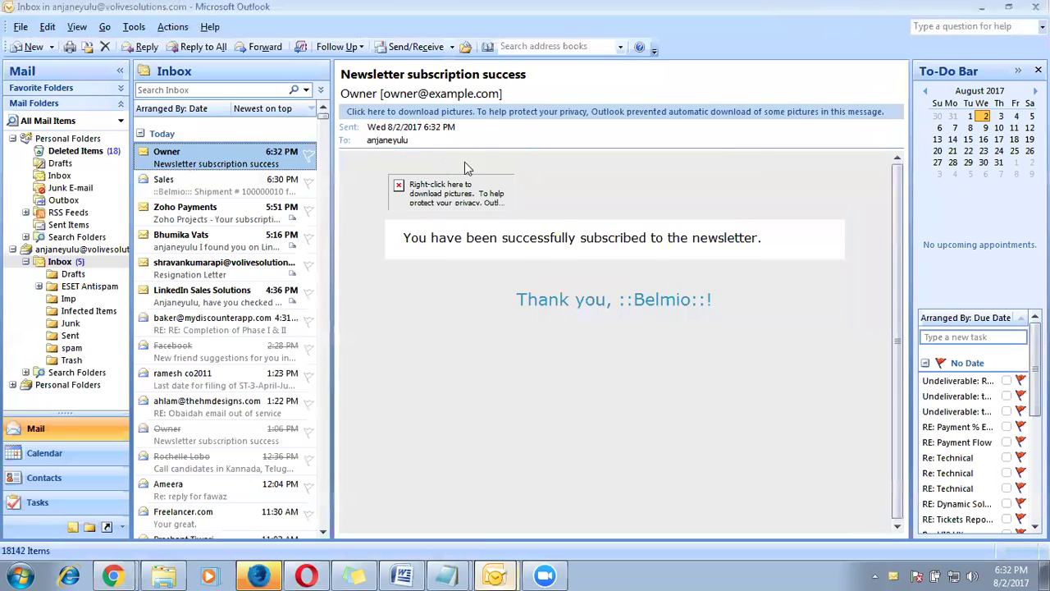
- Download the pictures in the Newsletter subscription success email, then glance at the HostGator page
left_click(506, 111)
left_click(552, 122)
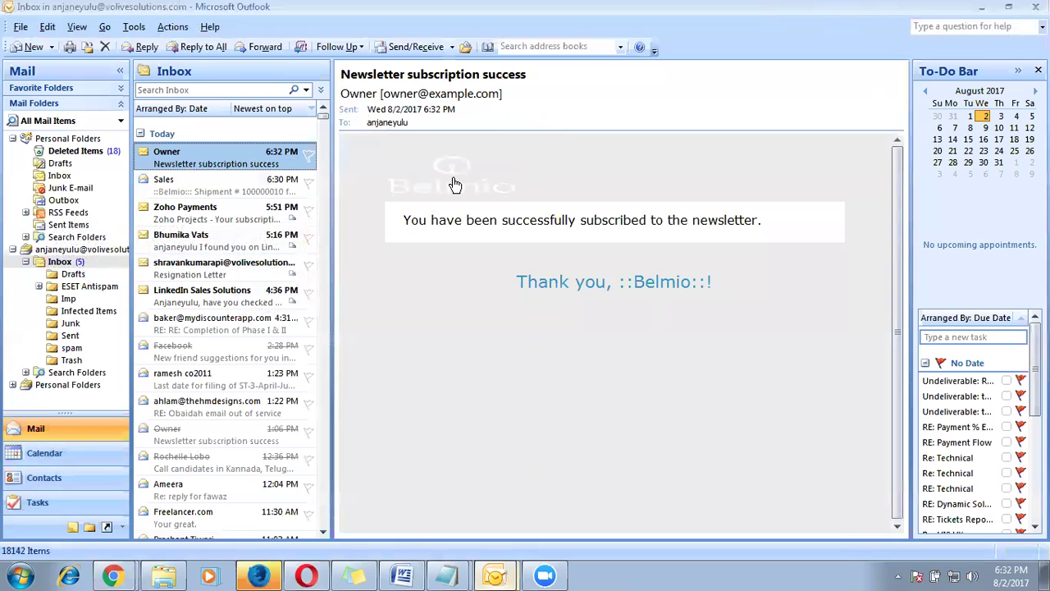
mouse_move(115, 574)
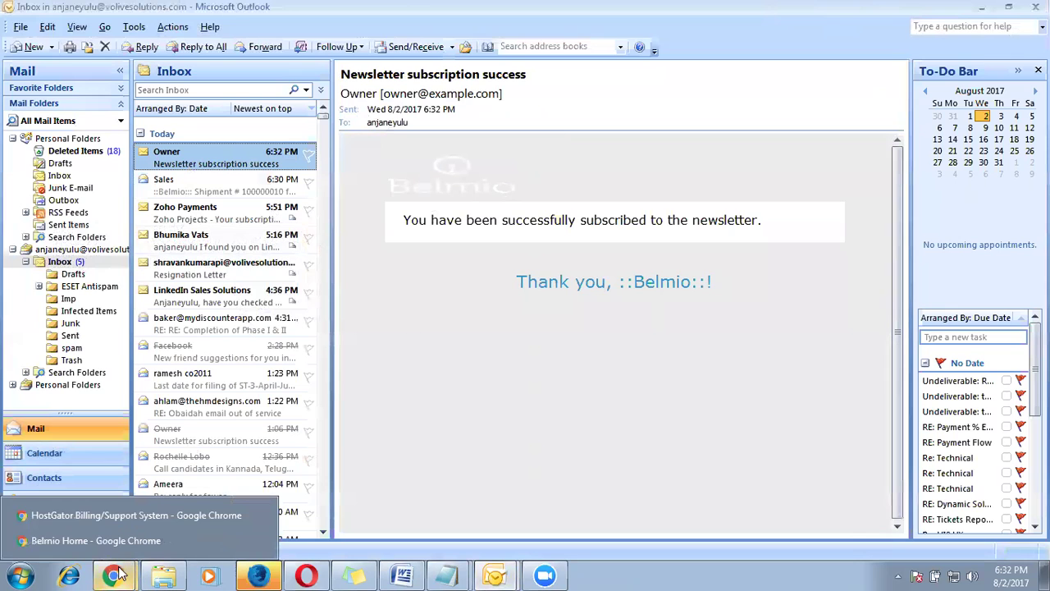
left_click(147, 514)
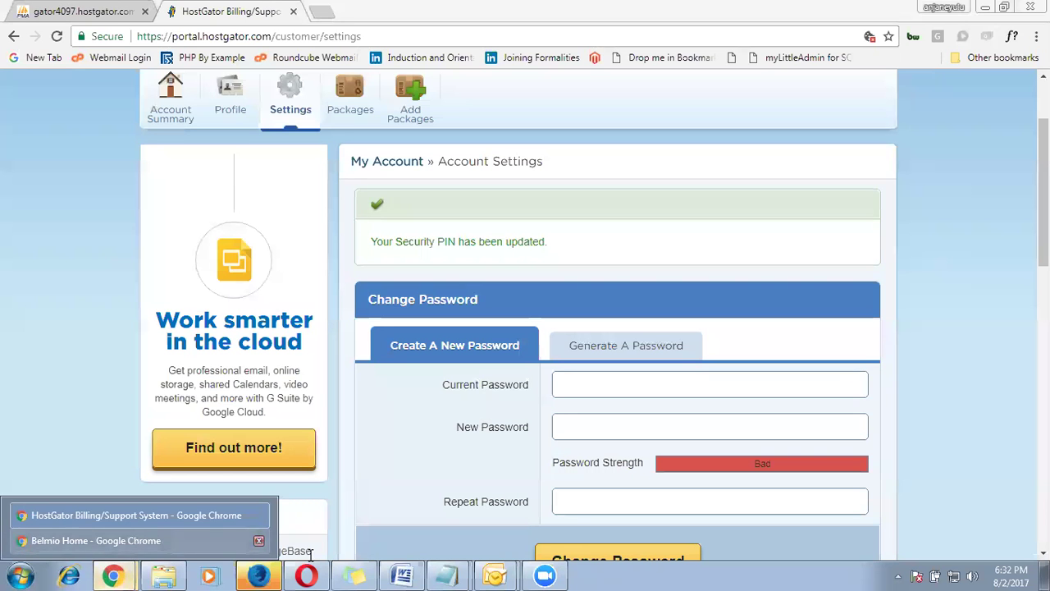
mouse_move(495, 574)
left_click(492, 515)
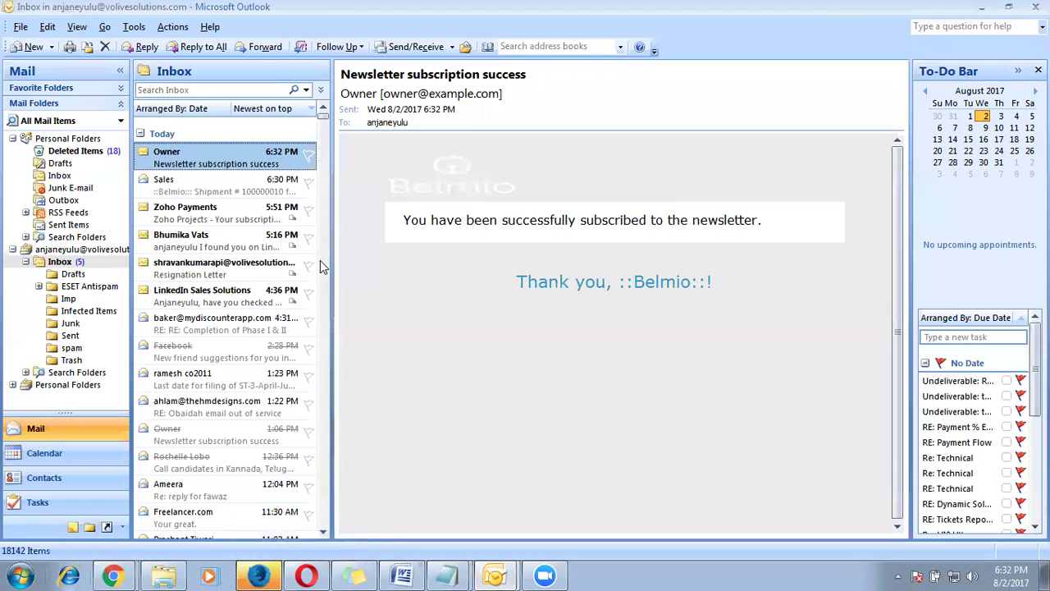
- Cycle between HostGator and Outlook, then return to the Belmio account dashboard
left_click(113, 575)
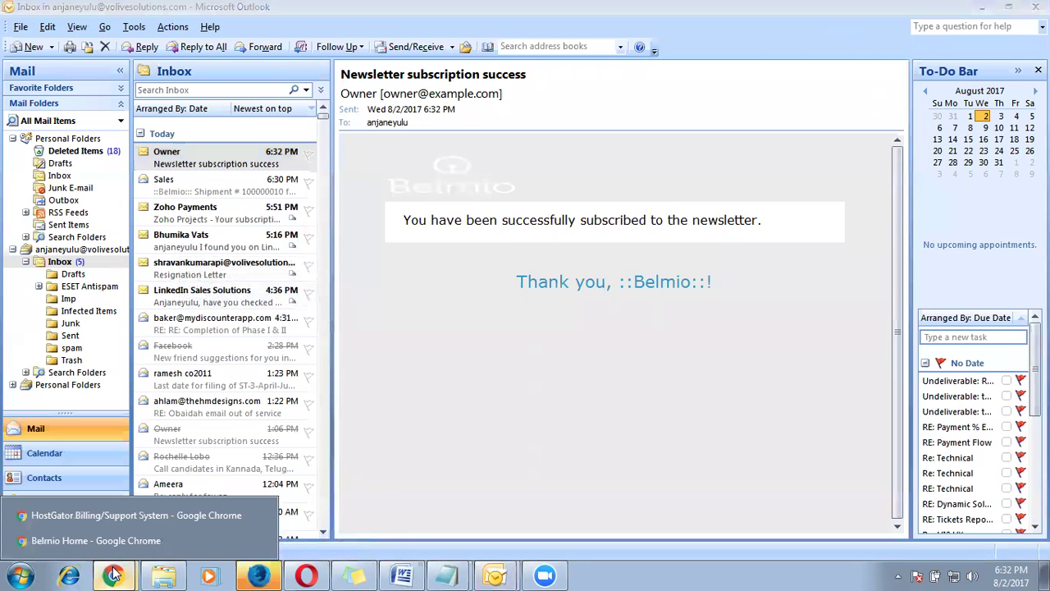
left_click(128, 515)
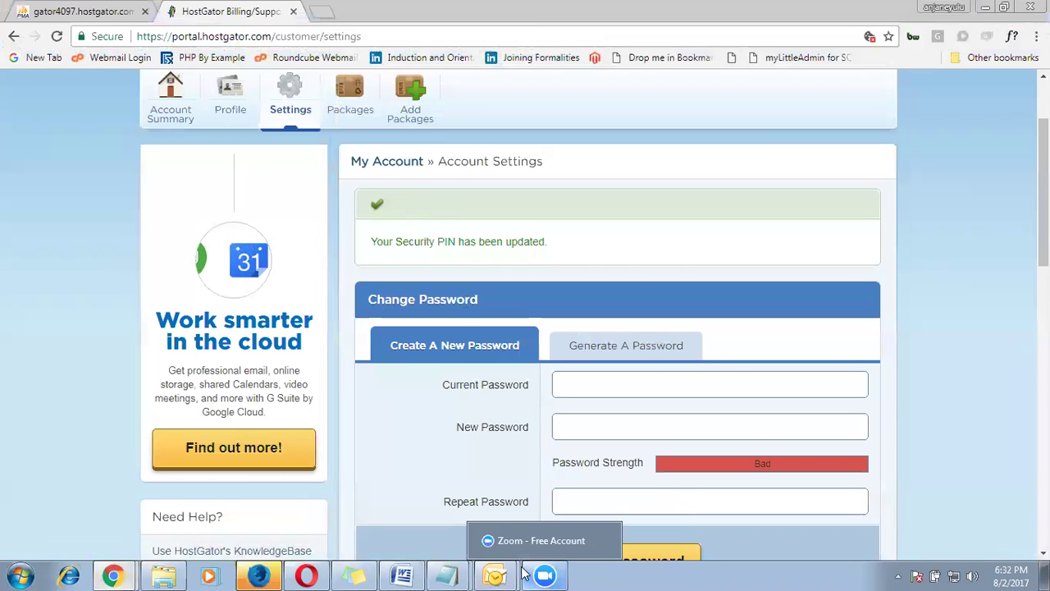
mouse_move(495, 575)
left_click(427, 514)
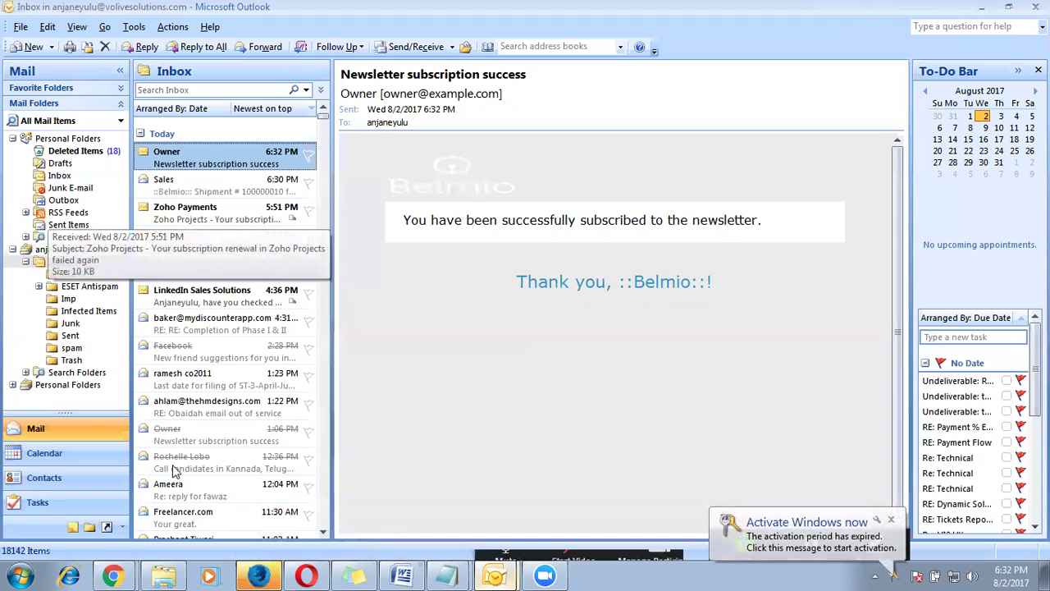
mouse_move(113, 575)
left_click(114, 525)
mouse_move(306, 575)
left_click(300, 537)
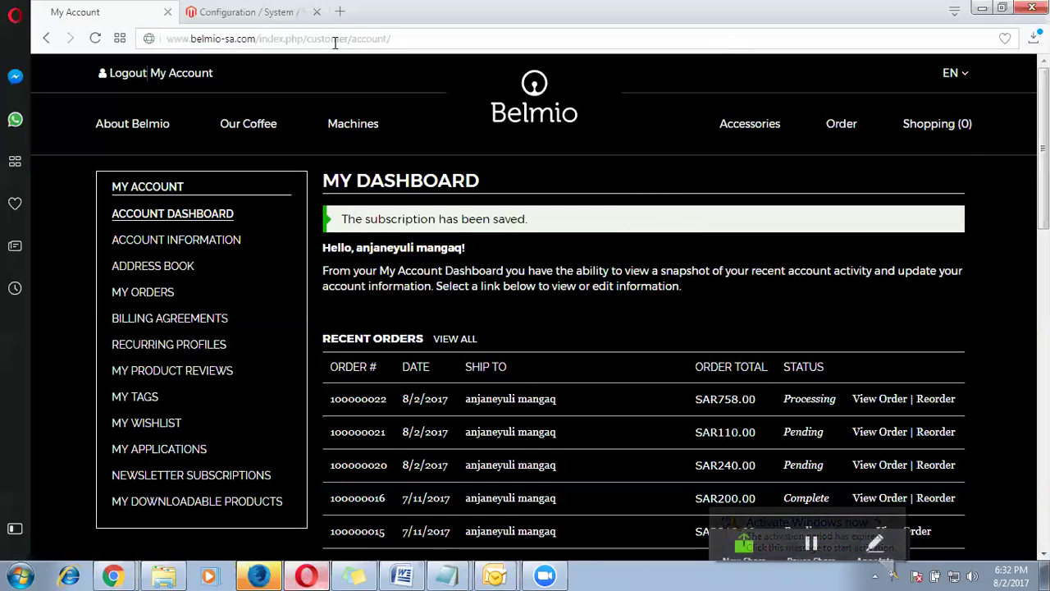
- Log the customer out of Belmio and open the Forgot Your Password form
left_click(125, 74)
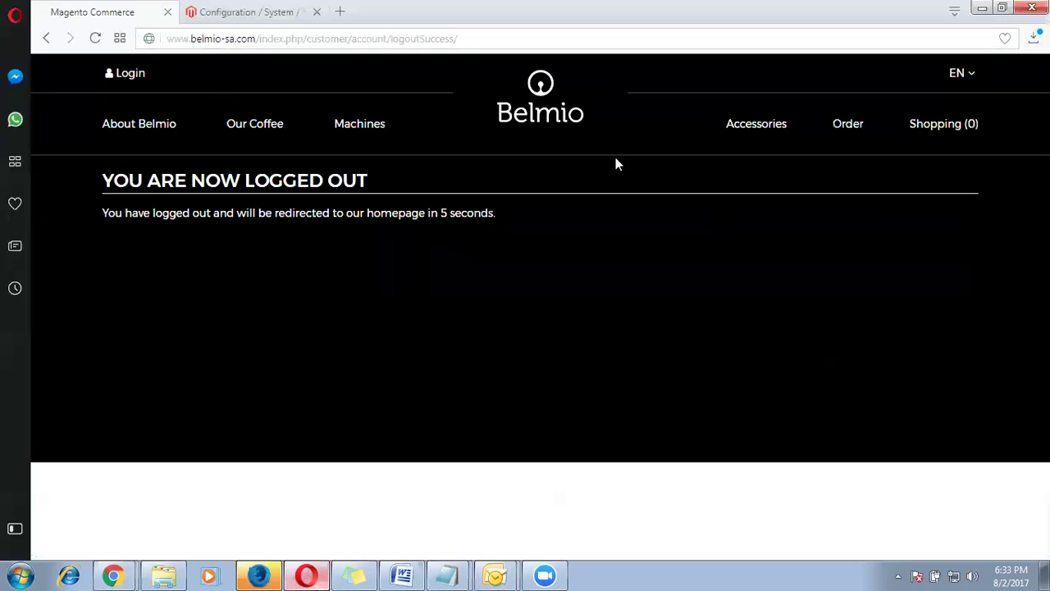
left_click(127, 75)
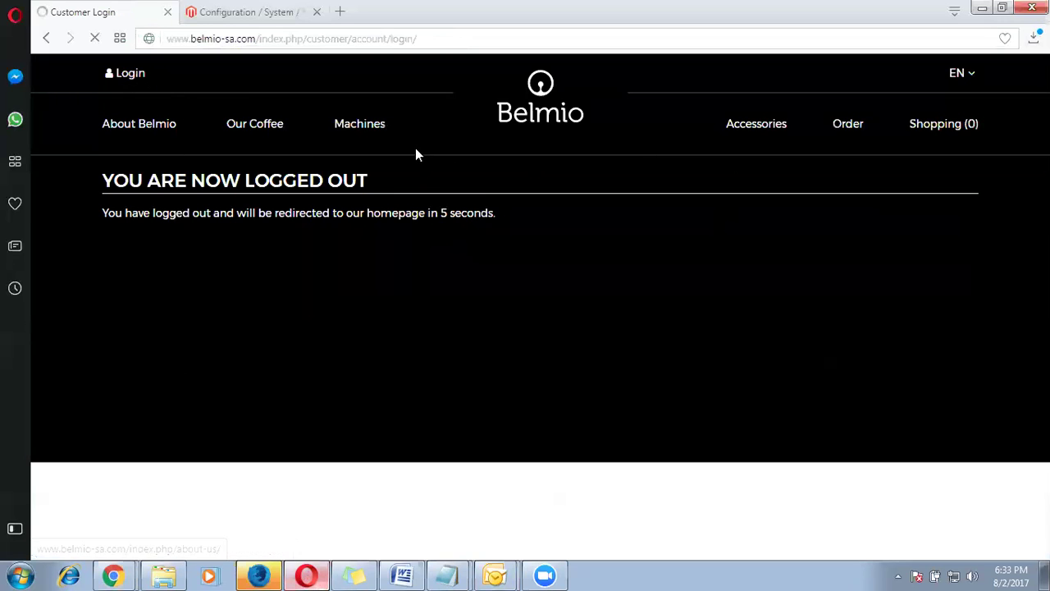
left_click(584, 360)
- Request a password-reset link for the customer's e-mail, then return to the Outlook inbox
type("anja")
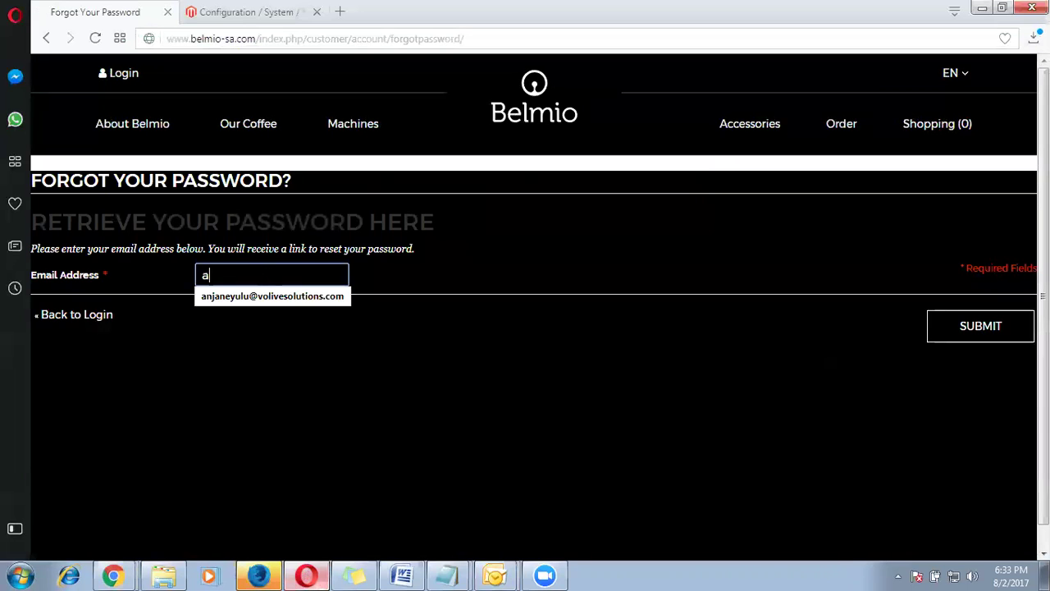
left_click(278, 292)
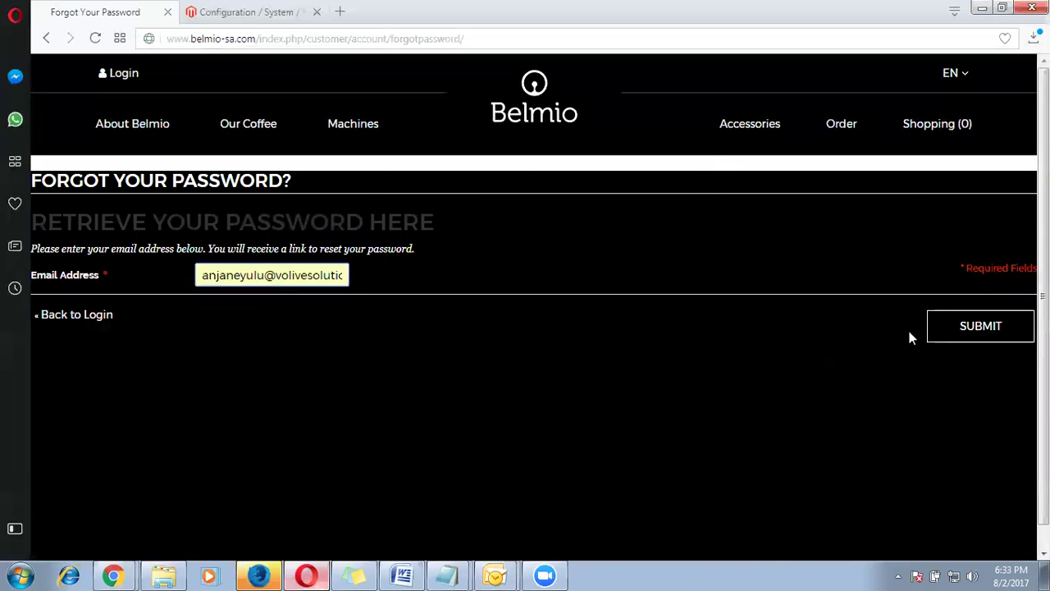
left_click(959, 325)
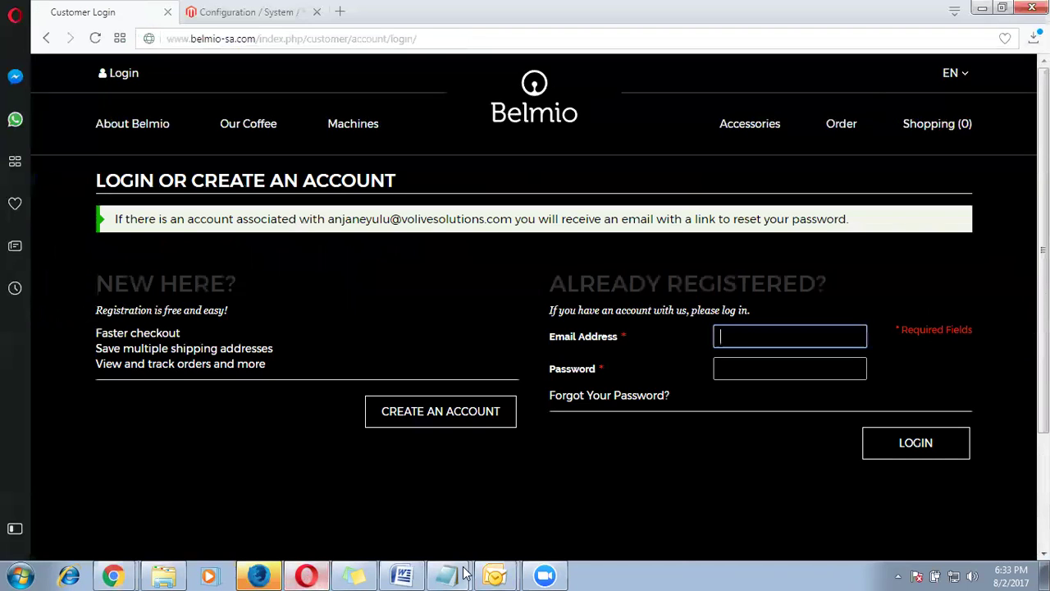
mouse_move(488, 574)
left_click(482, 518)
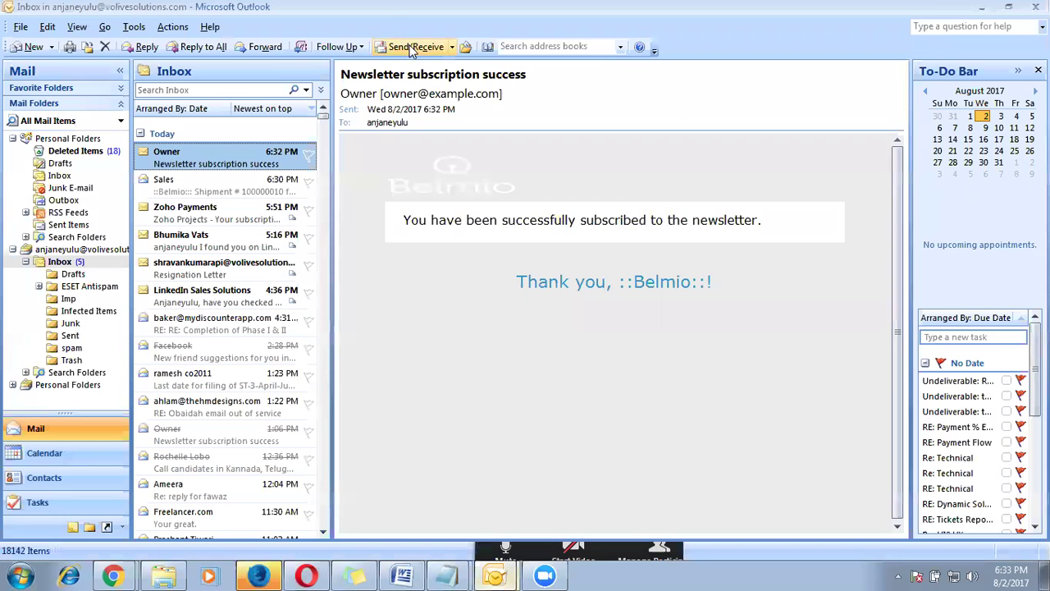
- Check Outlook for new mail, briefly glancing at the HostGator settings window
left_click(413, 48)
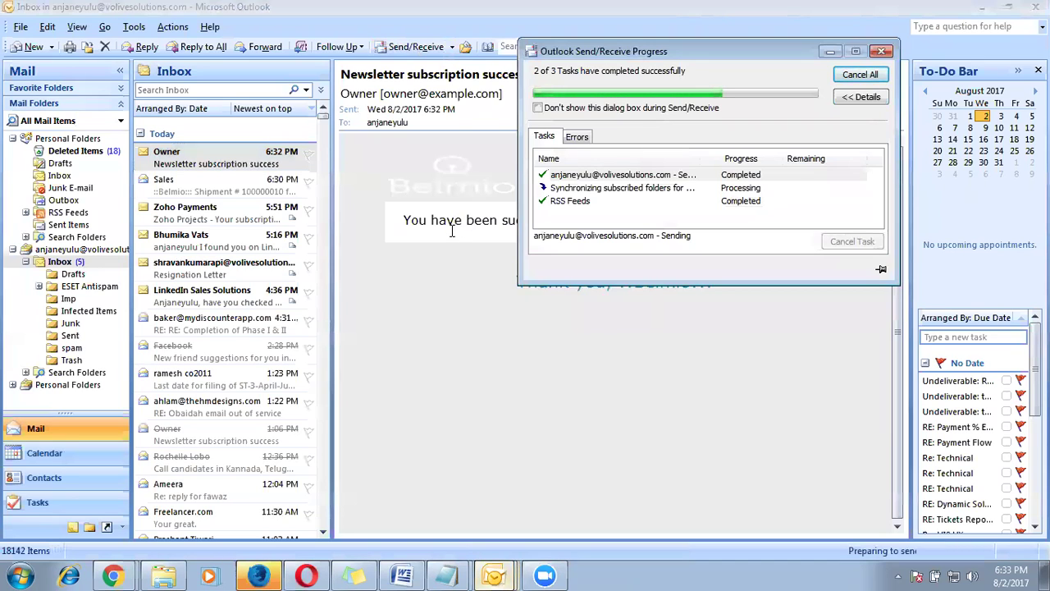
left_click(113, 575)
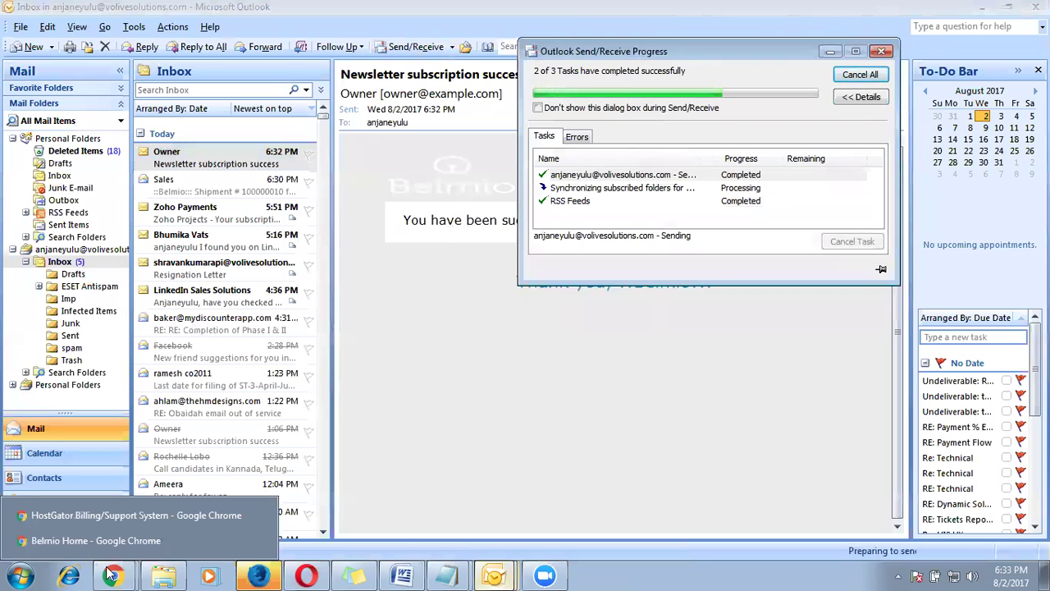
left_click(123, 516)
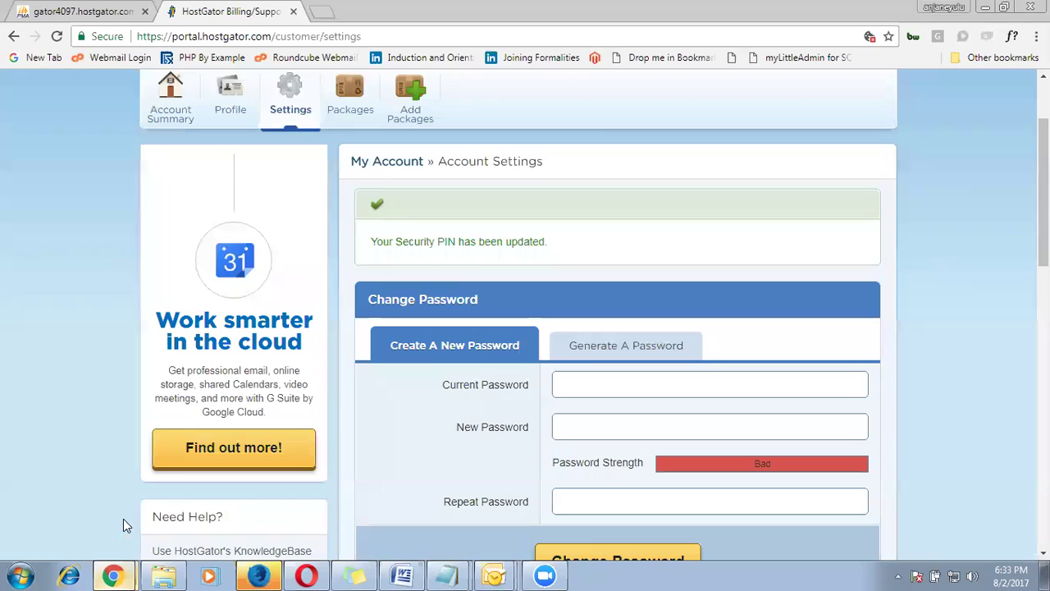
mouse_move(503, 574)
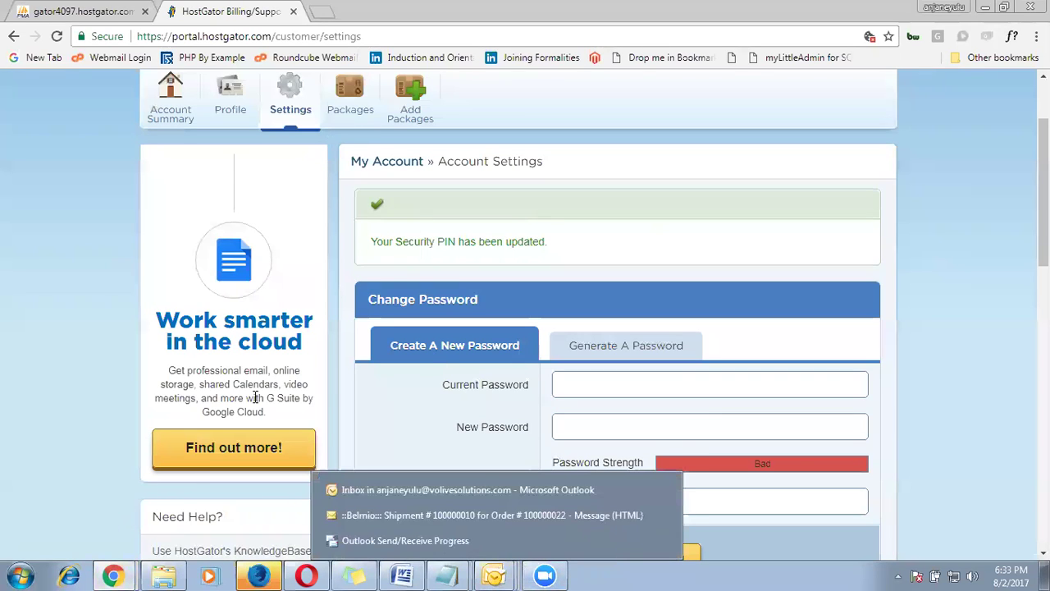
left_click(493, 498)
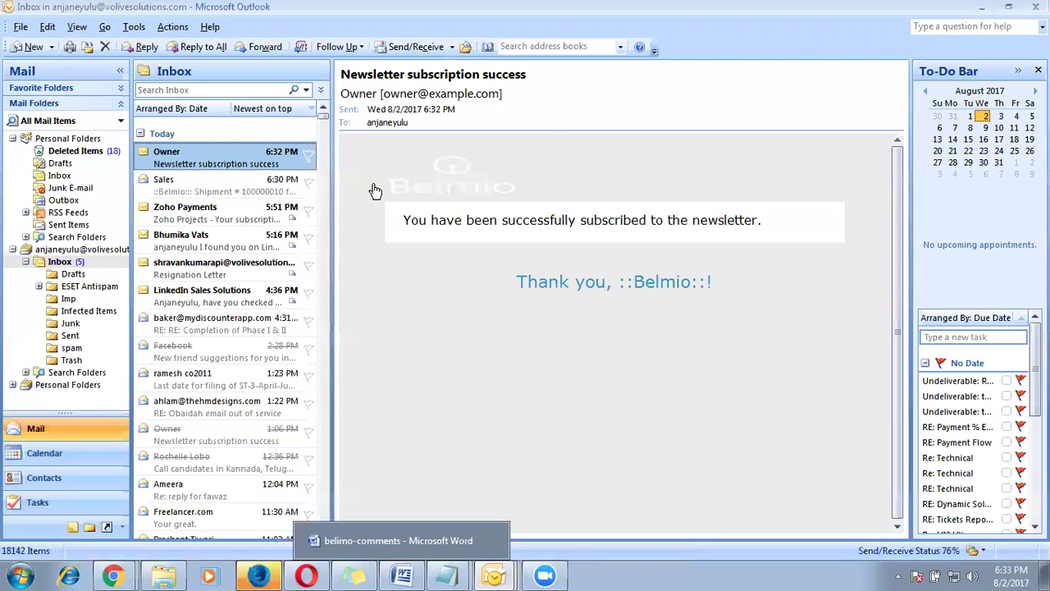
- Open the CustomerSupport password reset confirmation e-mail and download its blocked pictures
left_click(191, 182)
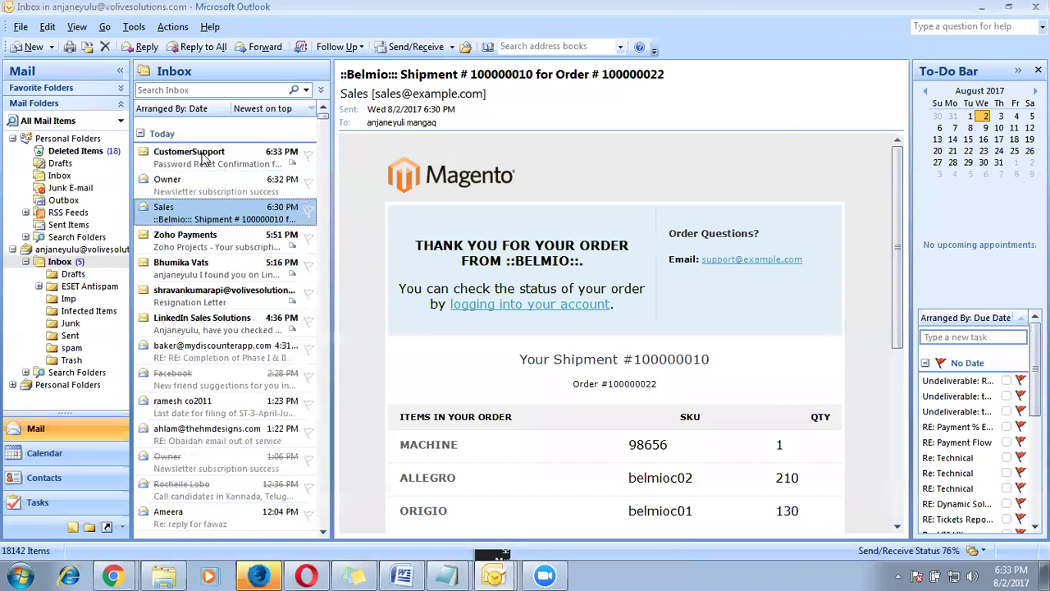
left_click(205, 159)
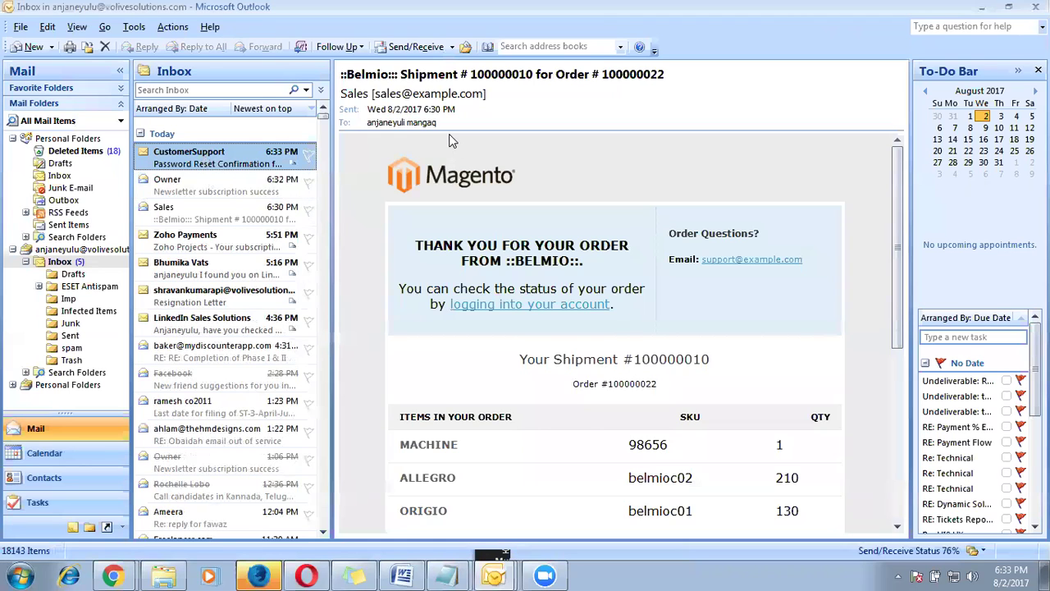
left_click(546, 112)
left_click(584, 118)
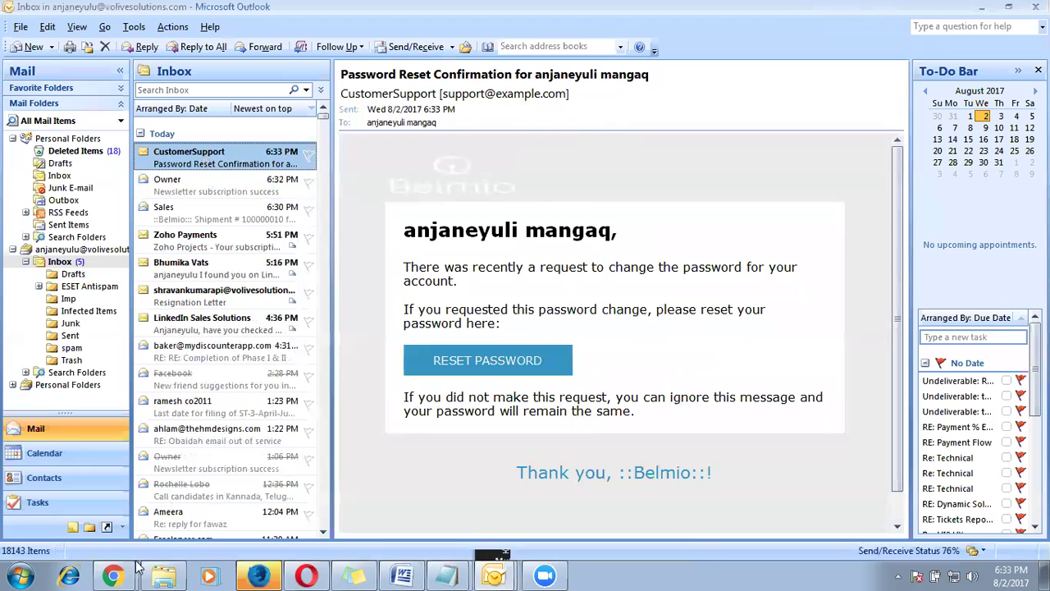
- Switch back to the HostGator account settings page in Chrome
left_click(112, 575)
left_click(123, 515)
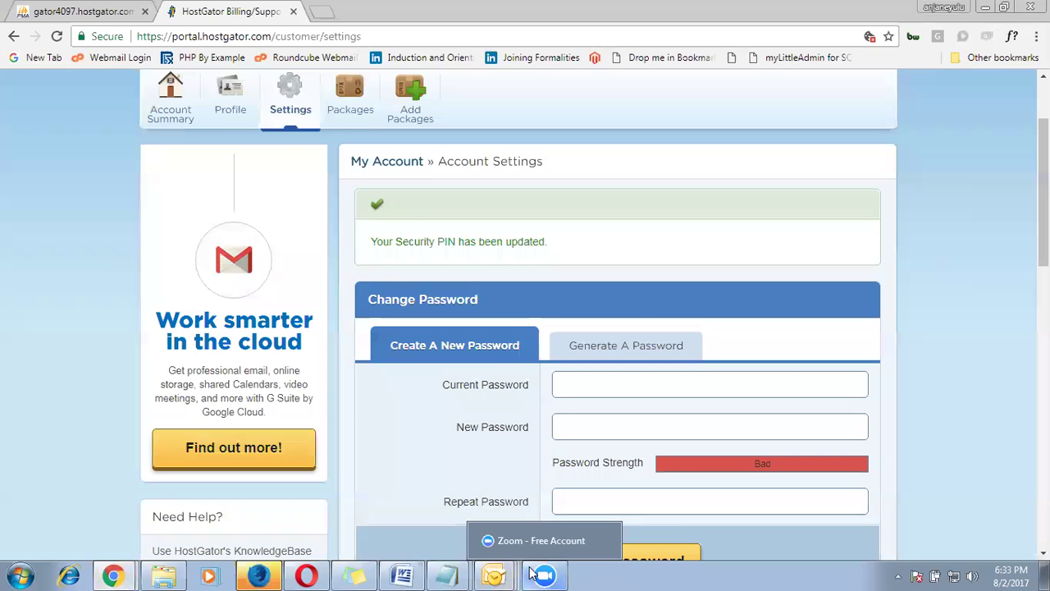
mouse_move(493, 576)
left_click(485, 496)
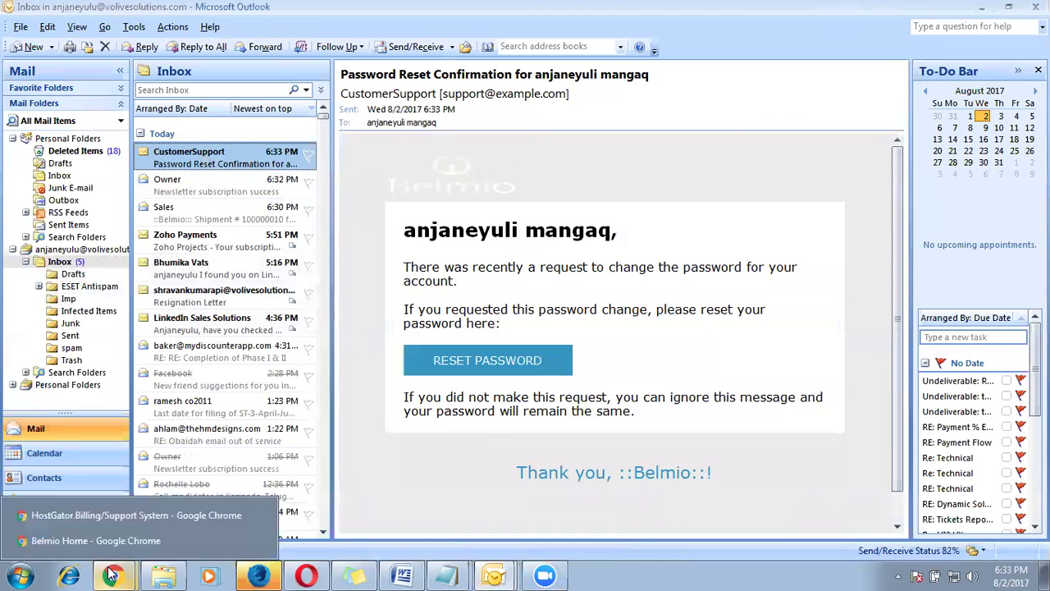
mouse_move(113, 576)
left_click(141, 515)
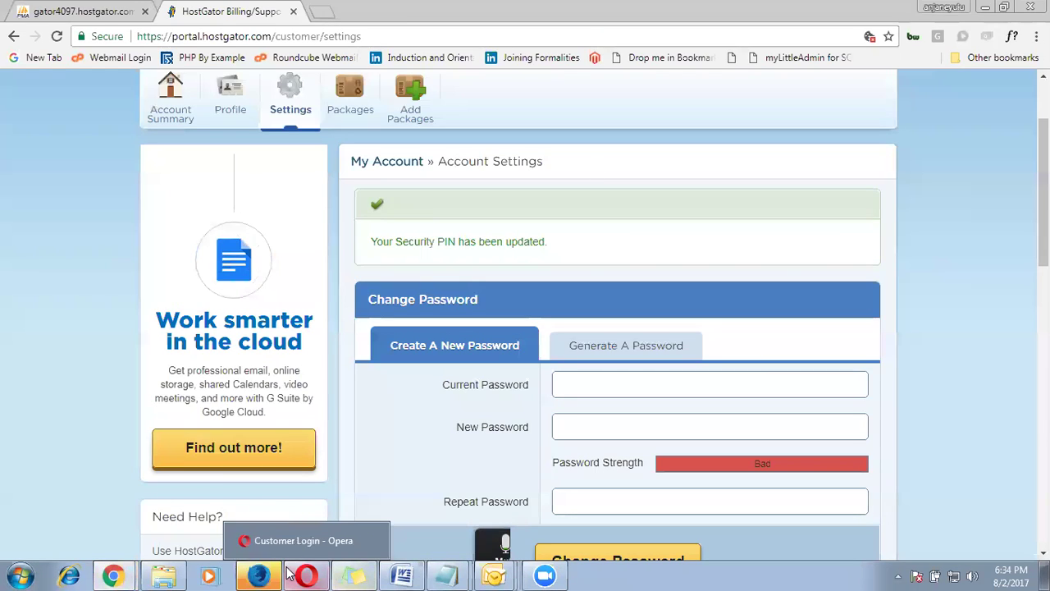
- Return to Opera's Belmio storefront tab after checking the Design configuration and HostGator windows
left_click(310, 538)
left_click(519, 117)
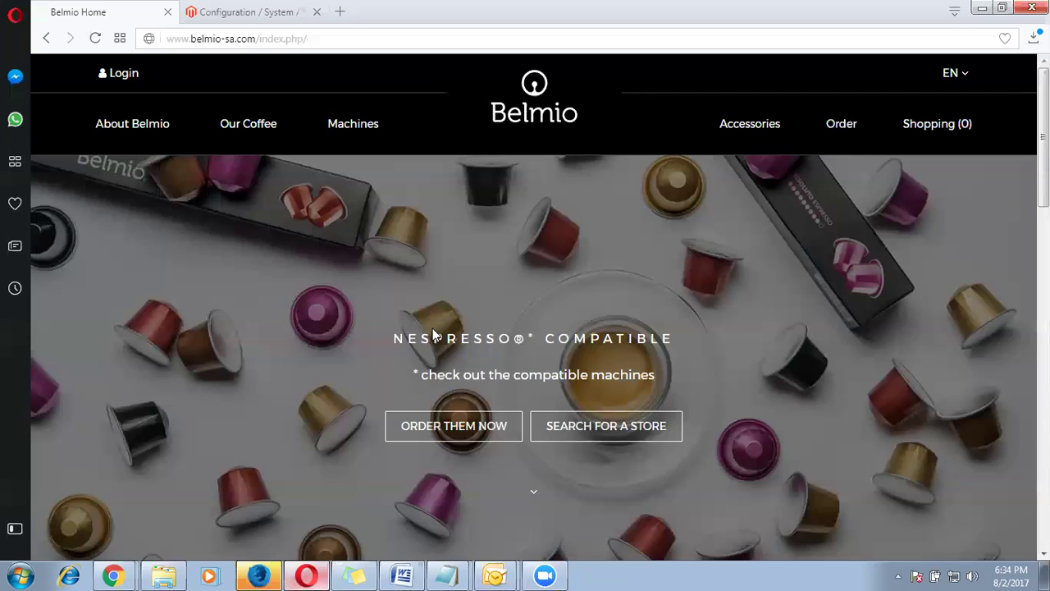
left_click(223, 11)
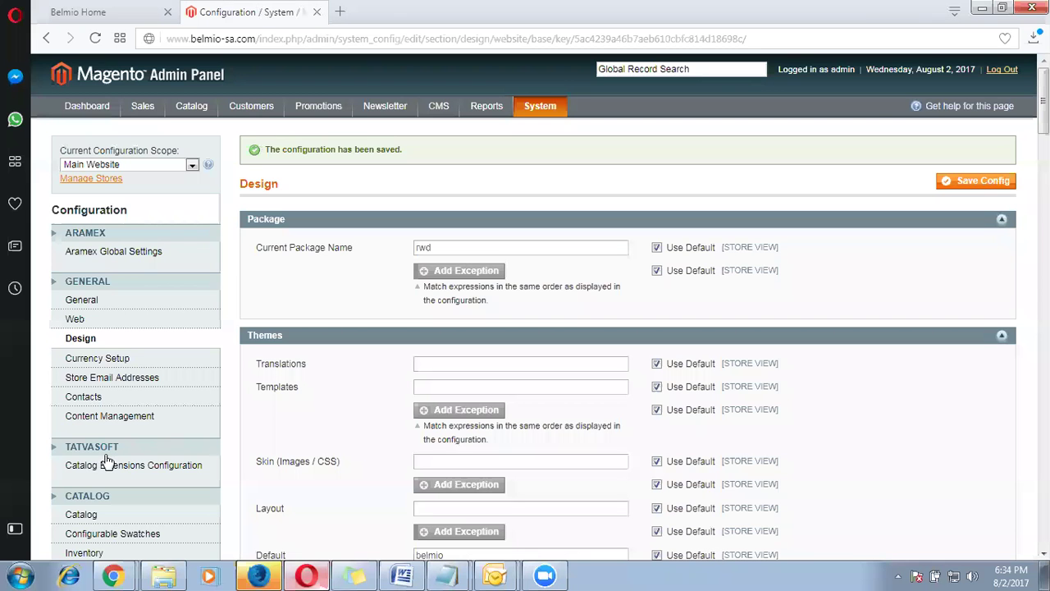
left_click(112, 576)
left_click(118, 517)
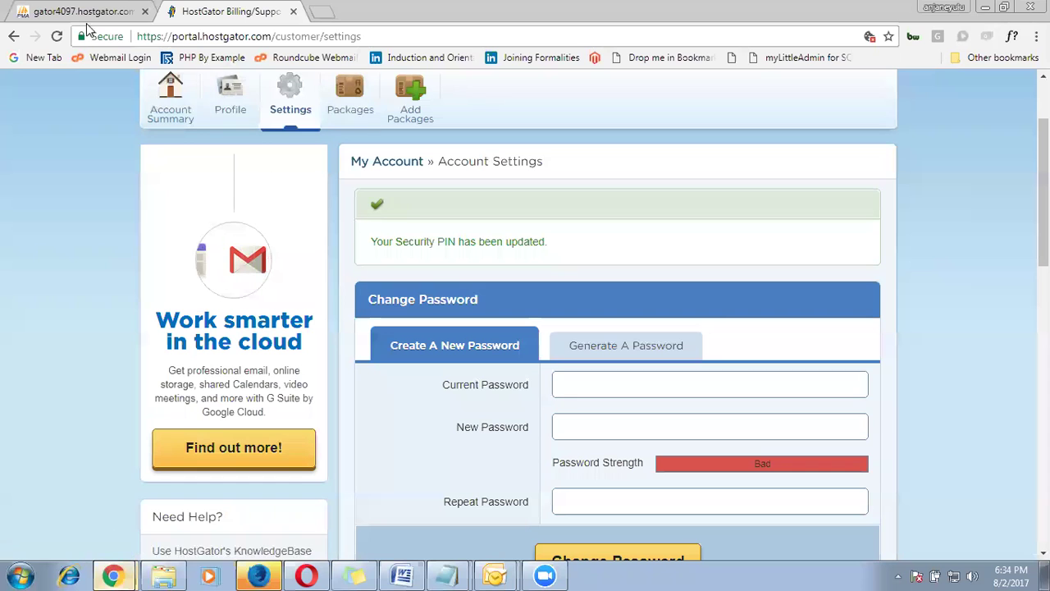
left_click(305, 576)
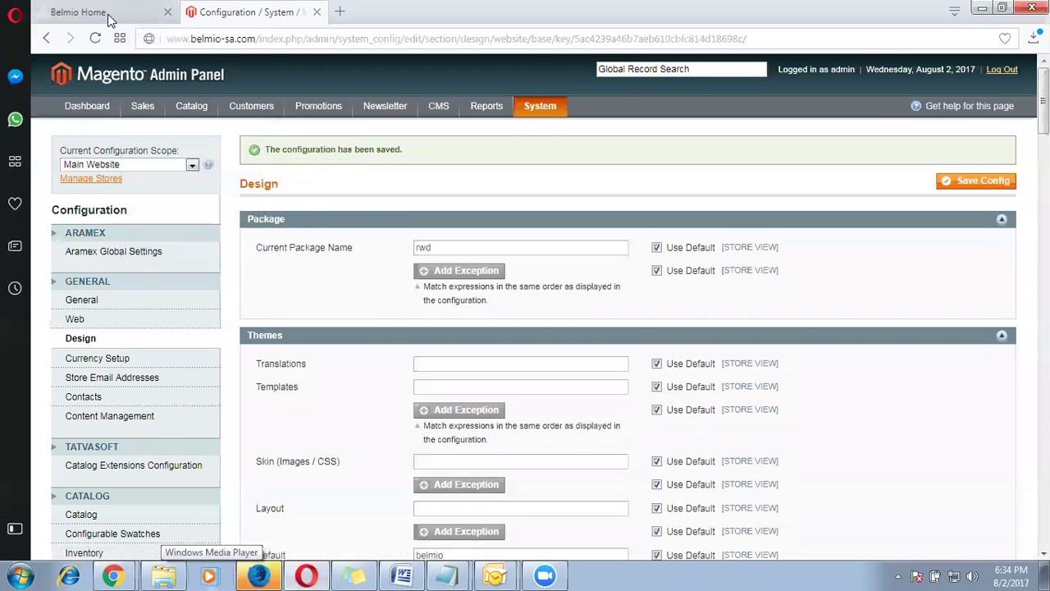
left_click(109, 15)
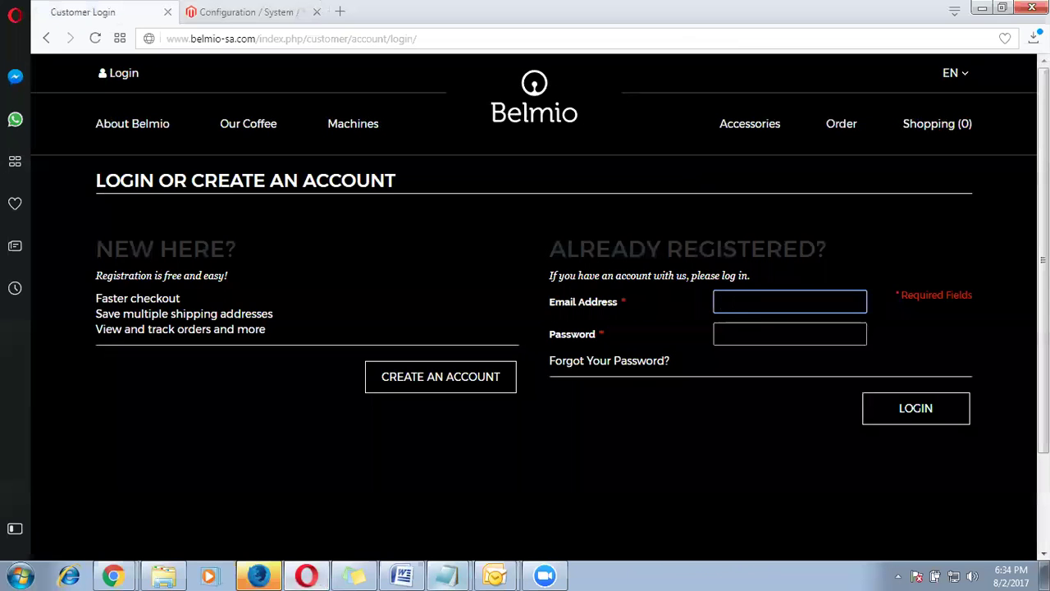
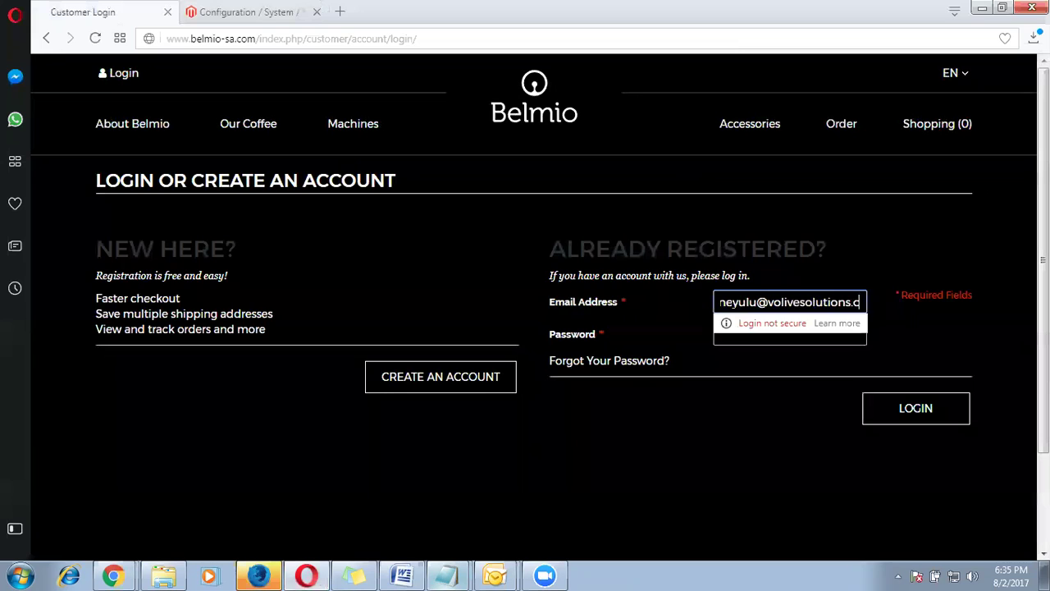
- Sign in to the Belmio customer account with the customer's e-mail and password
key("Tab")
type("••")
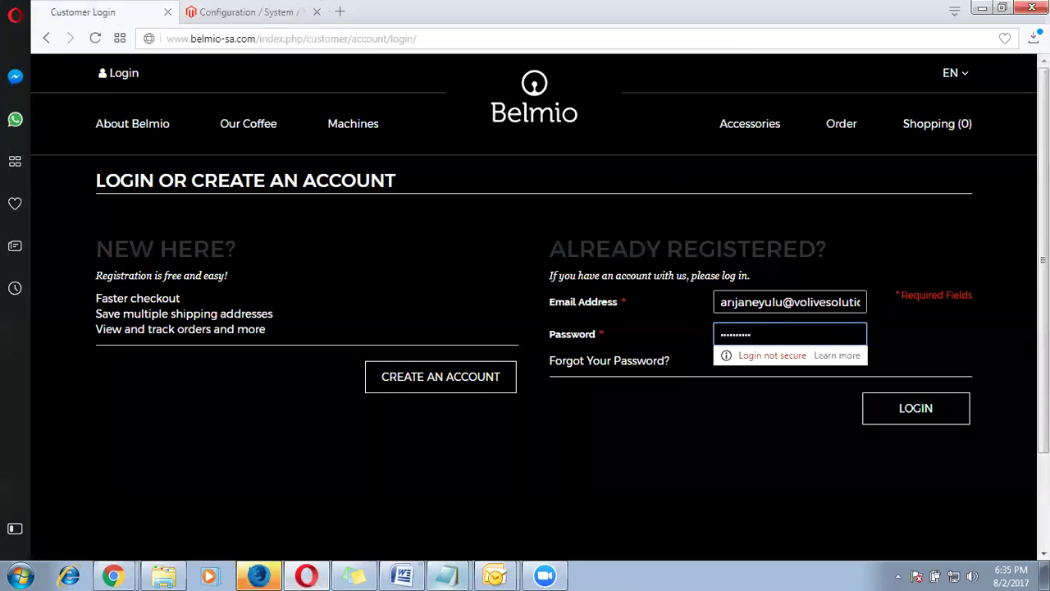
key("Return")
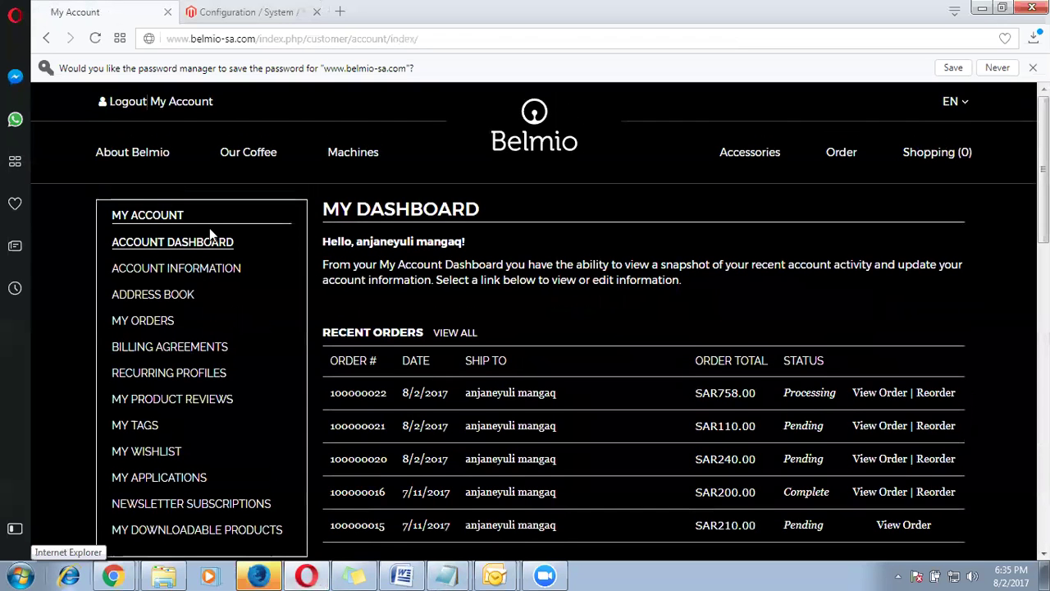
- Open My Wishlist, which lists the Machine at SAR70.00
scroll(210, 235, "down", 2)
scroll(211, 246, "down", 2)
scroll(215, 264, "up", 2)
left_click(148, 376)
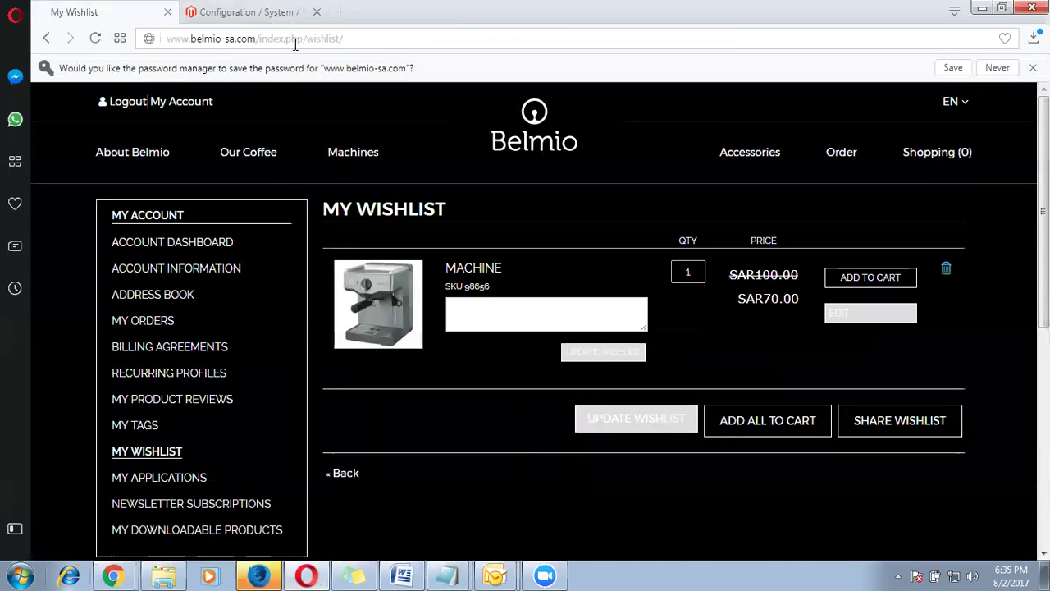
- Load the copied Belmio domain in a new tab, then go back to the wishlist
left_click_drag(259, 39, 168, 38)
key("ctrl+c")
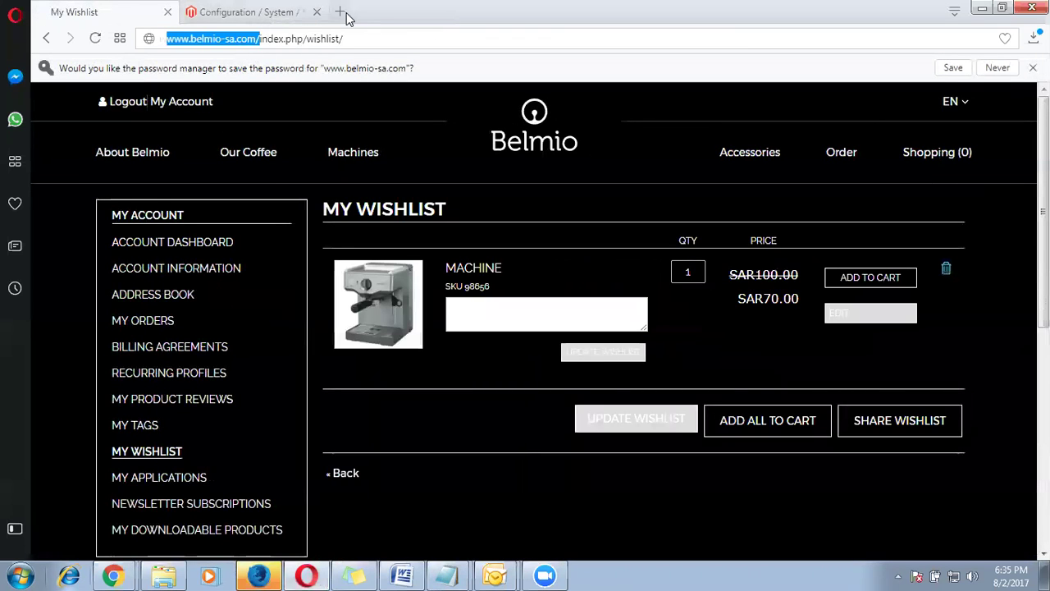
left_click(339, 12)
key("ctrl+v")
key("Return")
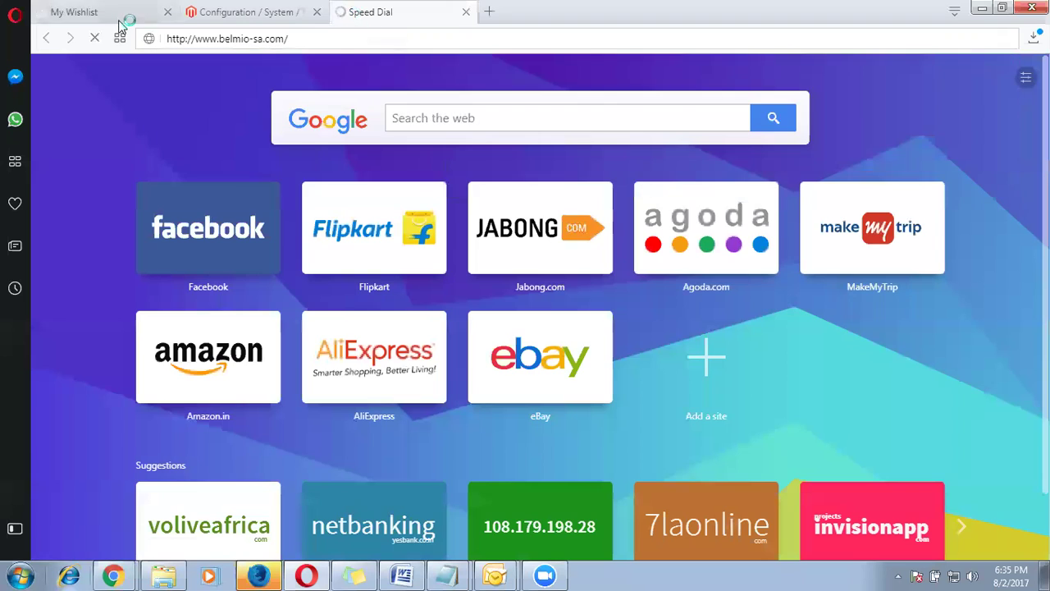
left_click(121, 13)
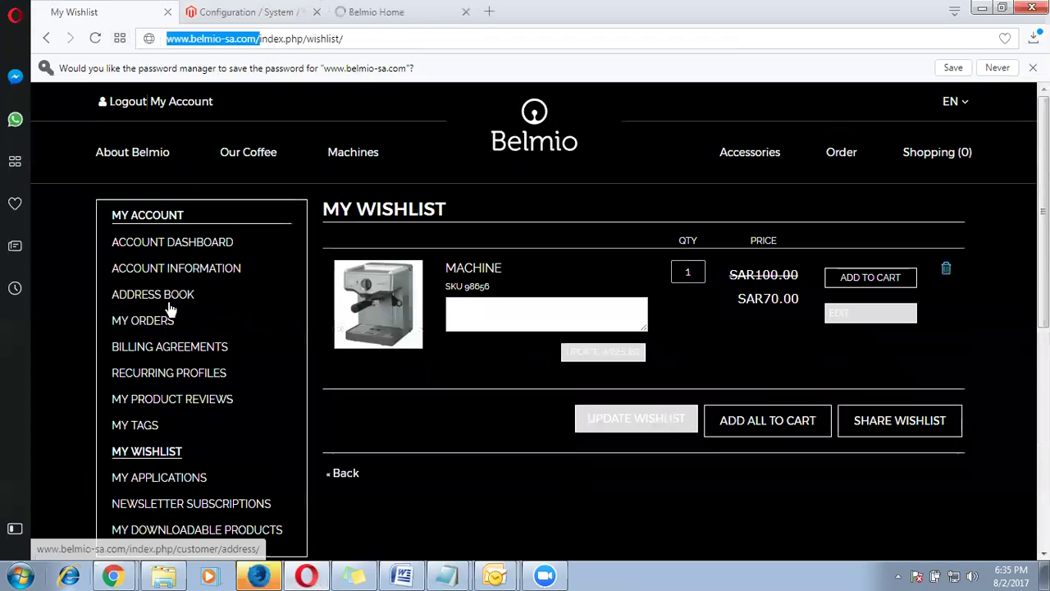
- Open the latest order and read its information links and order date
left_click(151, 322)
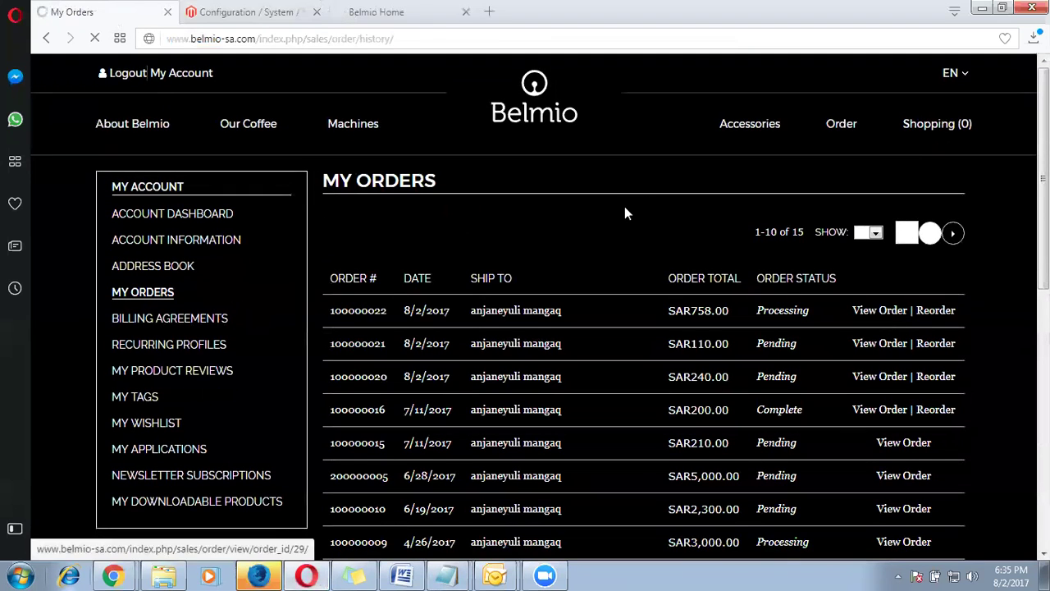
scroll(584, 208, "down", 1)
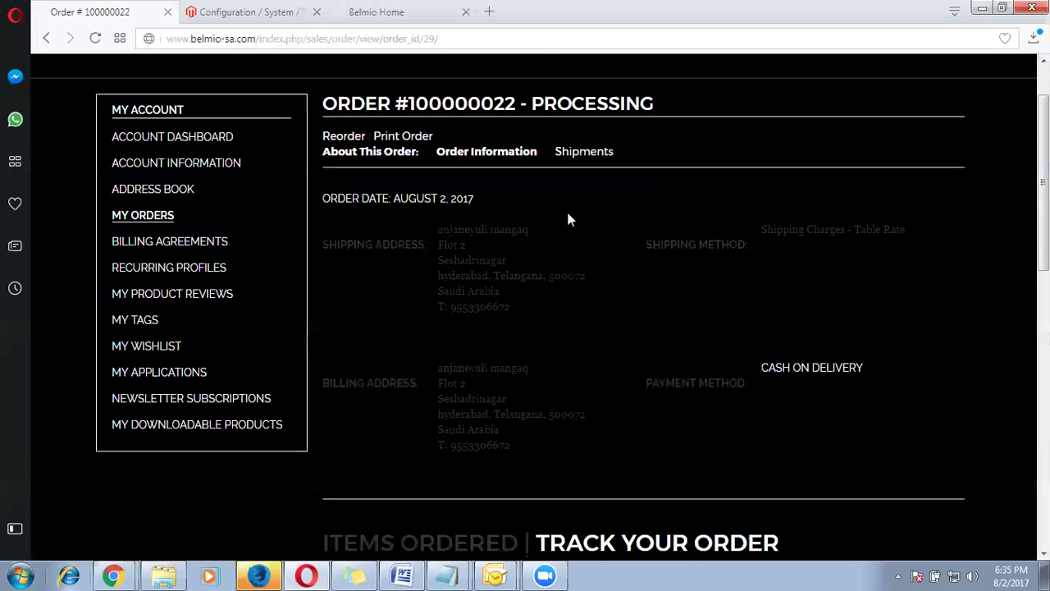
scroll(613, 238, "down", 3)
scroll(613, 238, "down", 3)
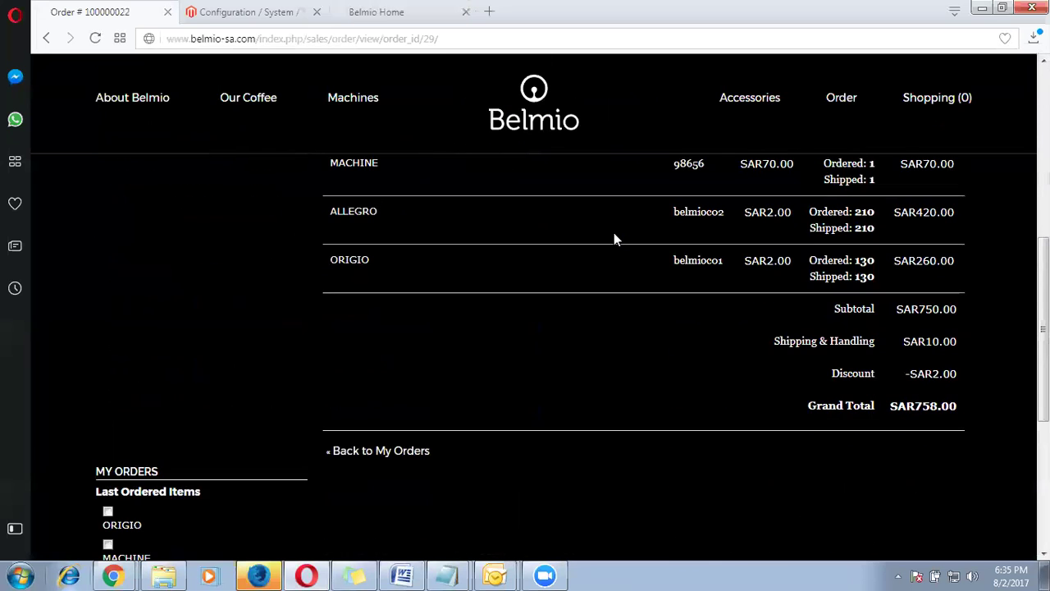
scroll(614, 238, "up", 5)
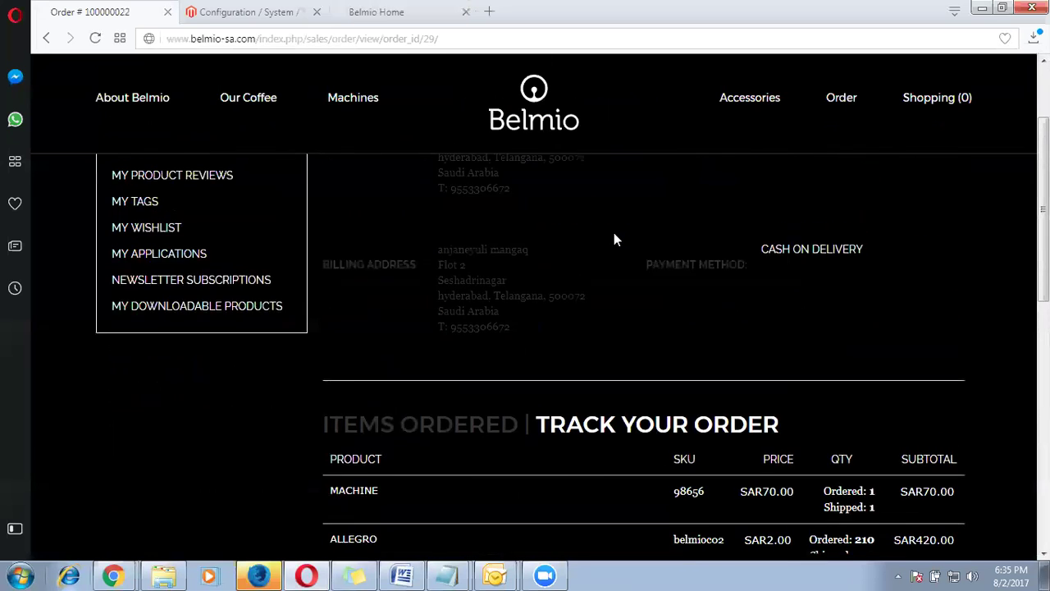
left_click_drag(367, 200, 615, 236)
left_click(677, 241)
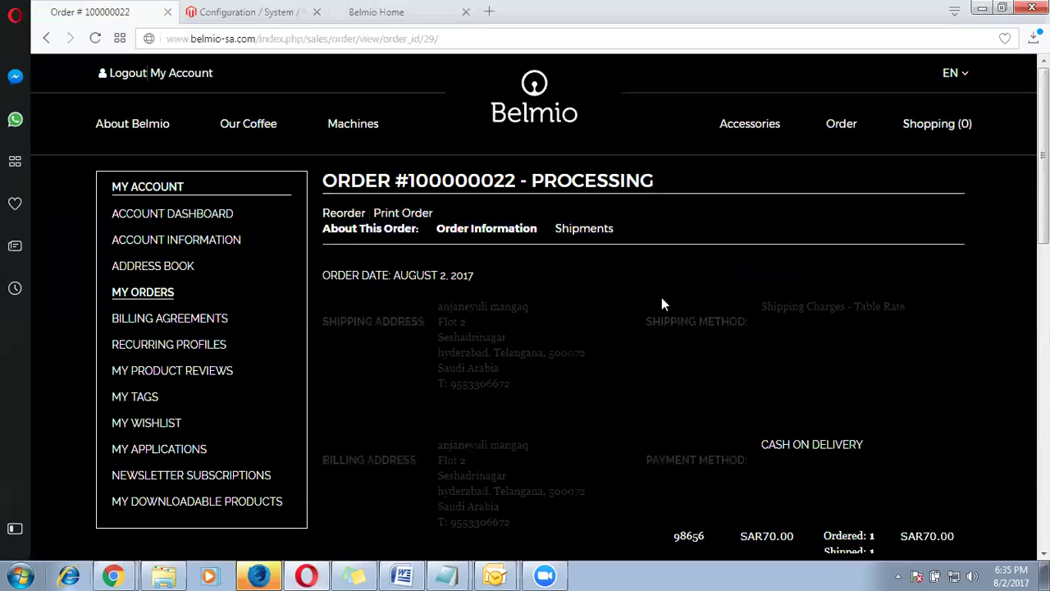
left_click_drag(326, 275, 475, 278)
left_click(484, 275)
left_click(328, 275)
key("ctrl+a")
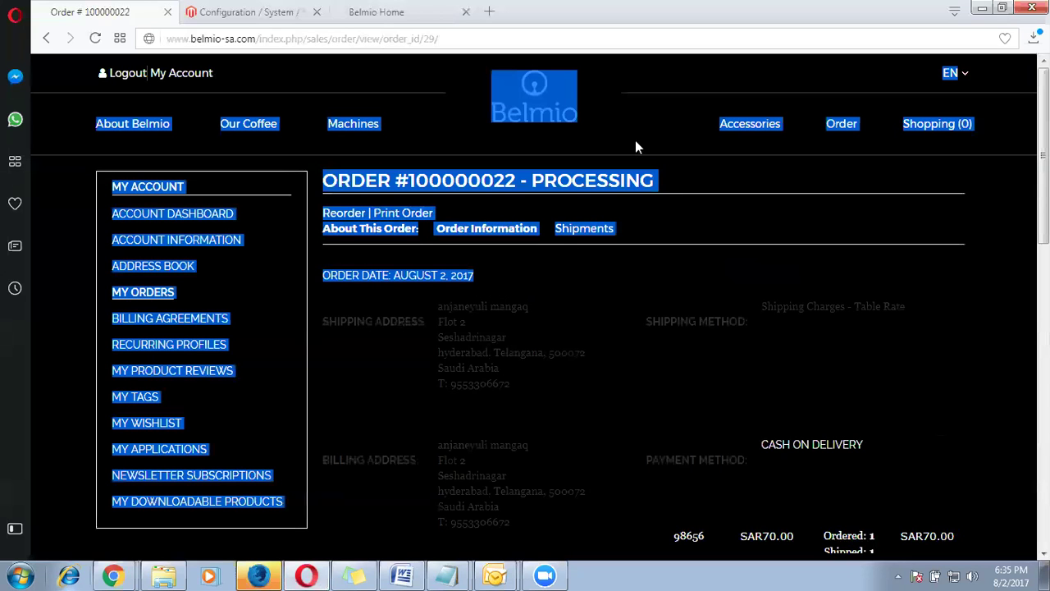
left_click(633, 242)
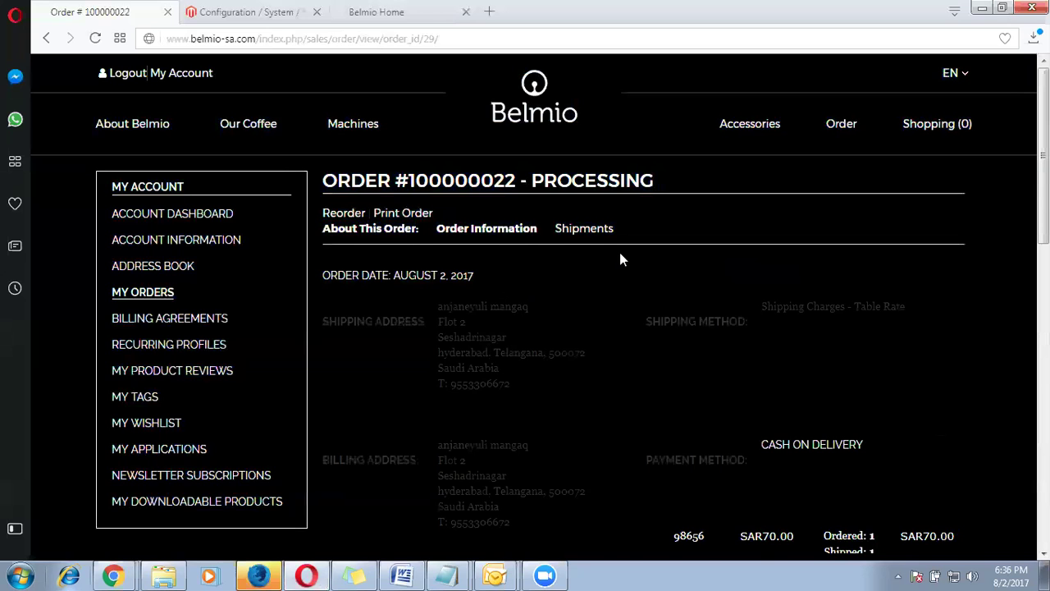
- Read through the ordered items: Machine, 210 ALLEGRO and 130 ORIGIO
scroll(619, 260, "down", 1)
scroll(619, 259, "down", 2)
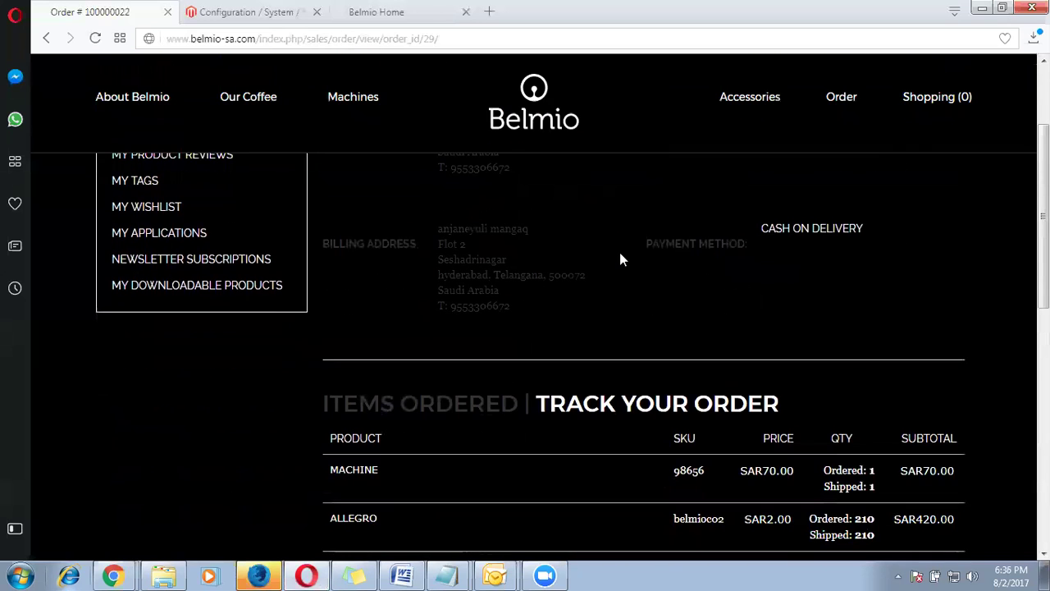
scroll(621, 259, "down", 2)
scroll(621, 257, "down", 2)
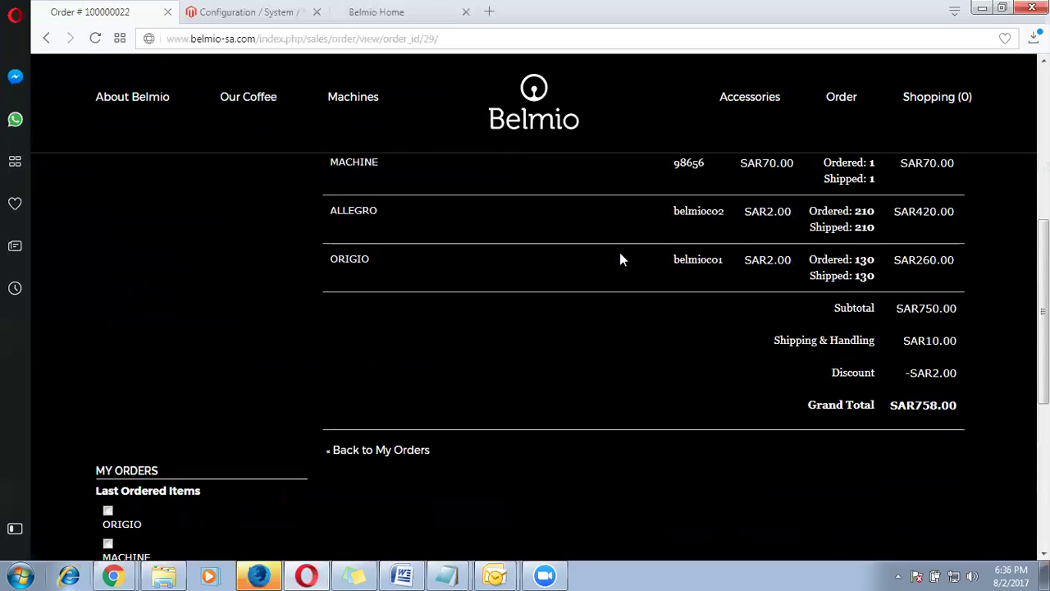
scroll(621, 258, "up", 2)
scroll(625, 273, "down", 1)
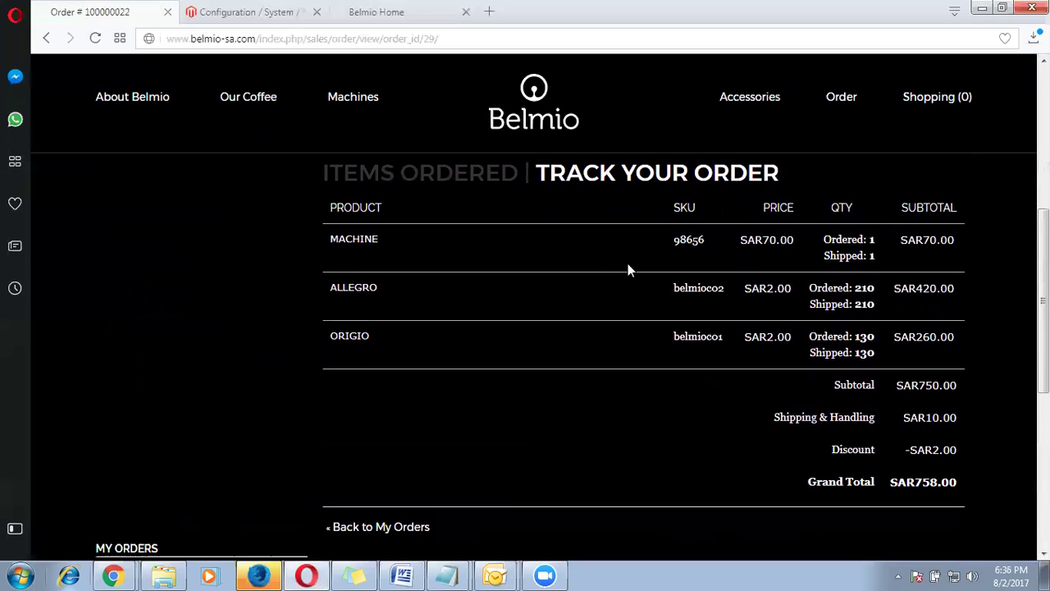
double_click(300, 300)
triple_click(363, 306)
double_click(483, 319)
left_click(525, 294)
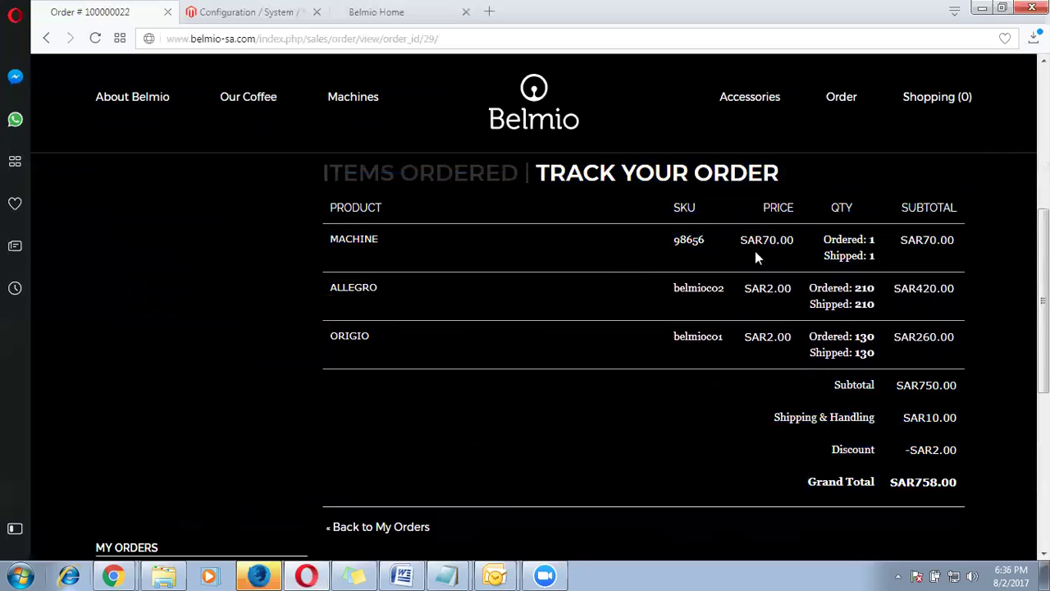
left_click_drag(317, 265, 366, 310)
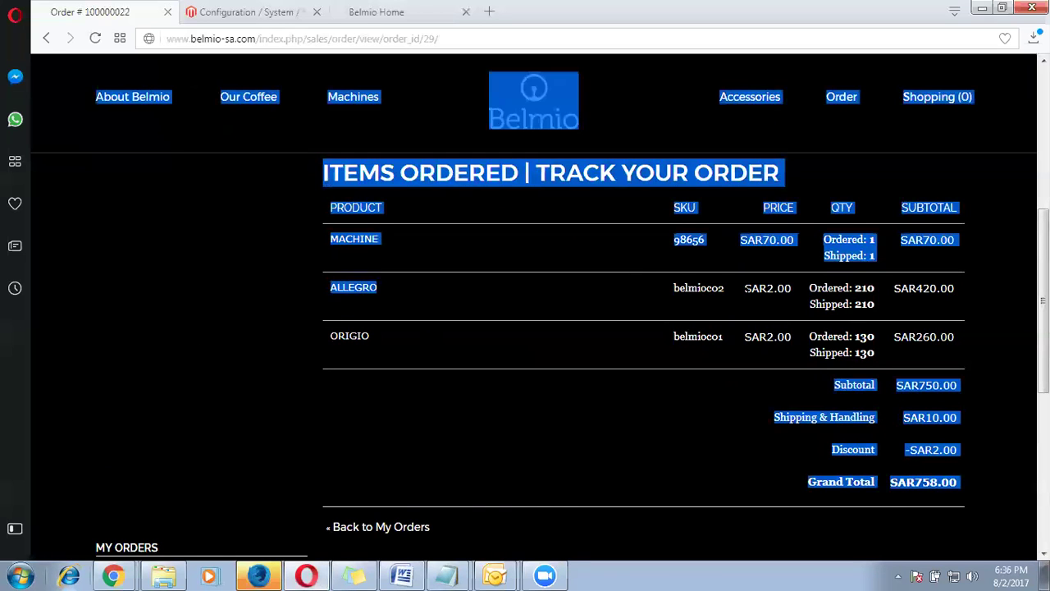
left_click(624, 246)
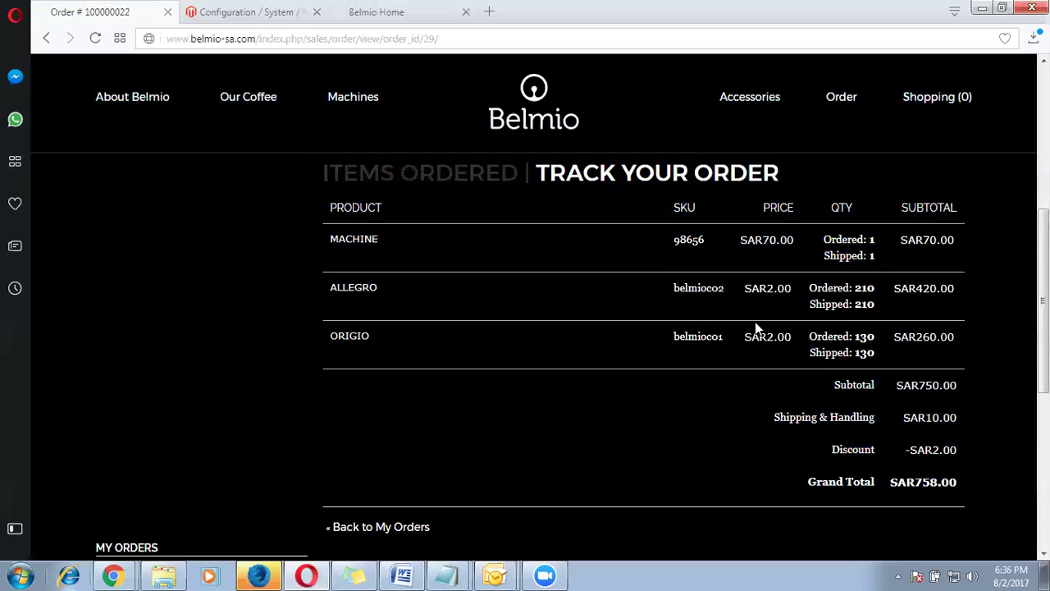
- Check the SAR70.00 Machine subtotal and order totals, then go to My Applications
double_click(927, 239)
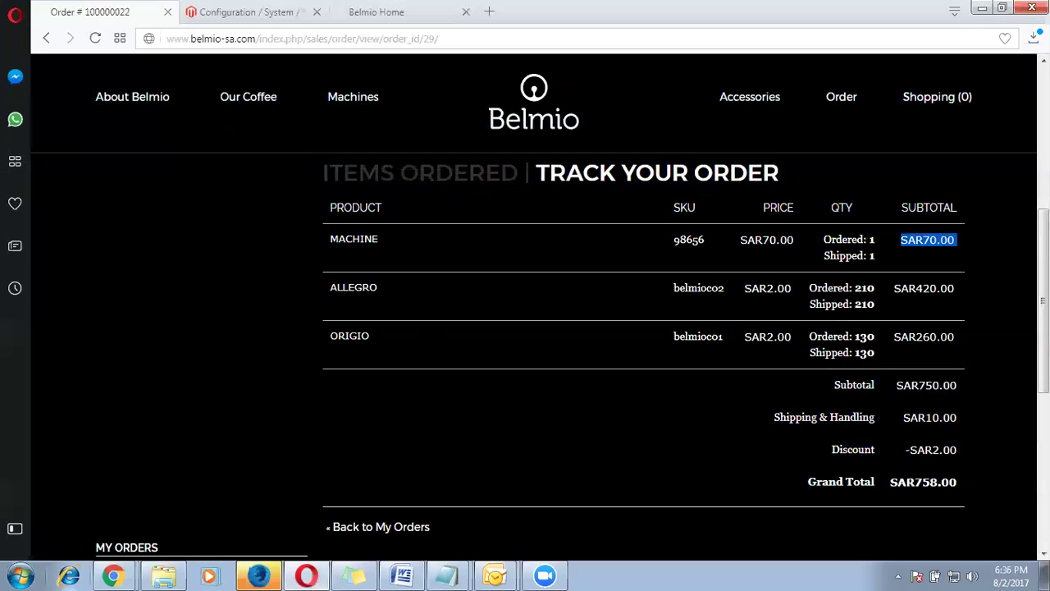
triple_click(930, 247)
left_click(967, 259)
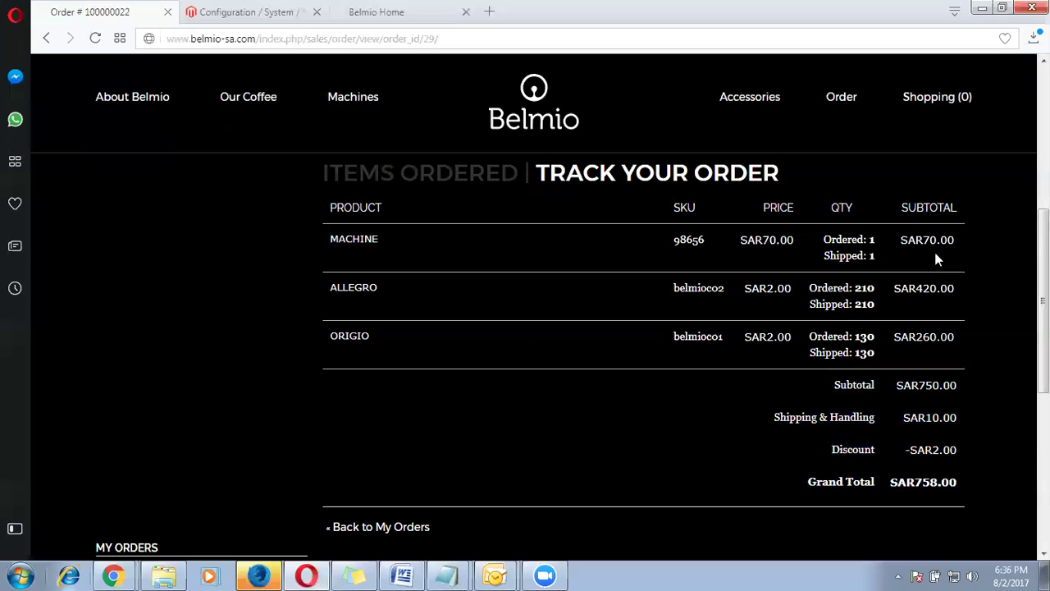
scroll(819, 402, "down", 1)
left_click_drag(832, 308, 940, 309)
left_click(649, 368)
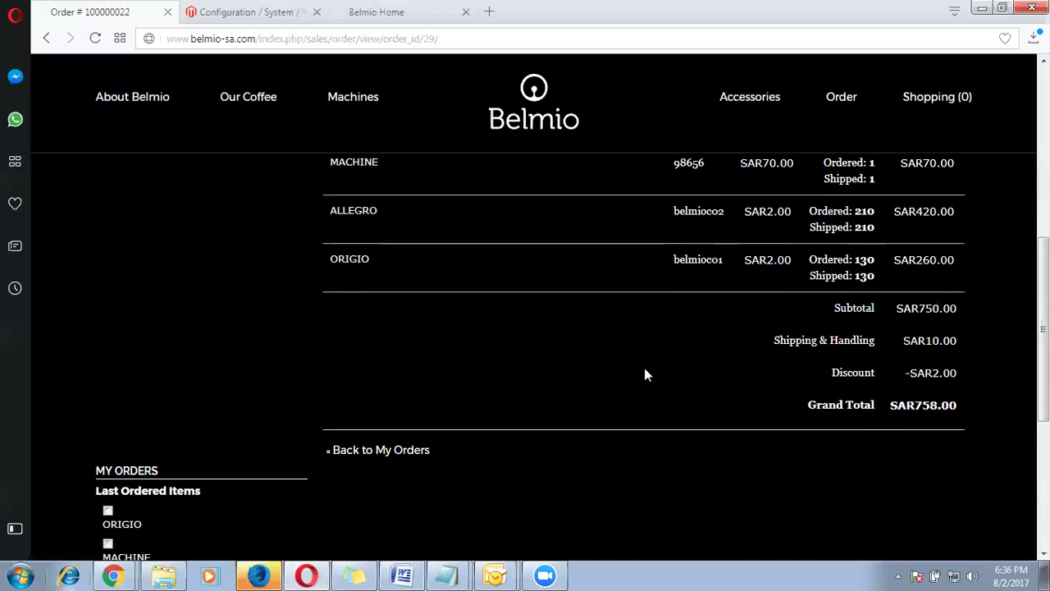
scroll(644, 369, "up", 3)
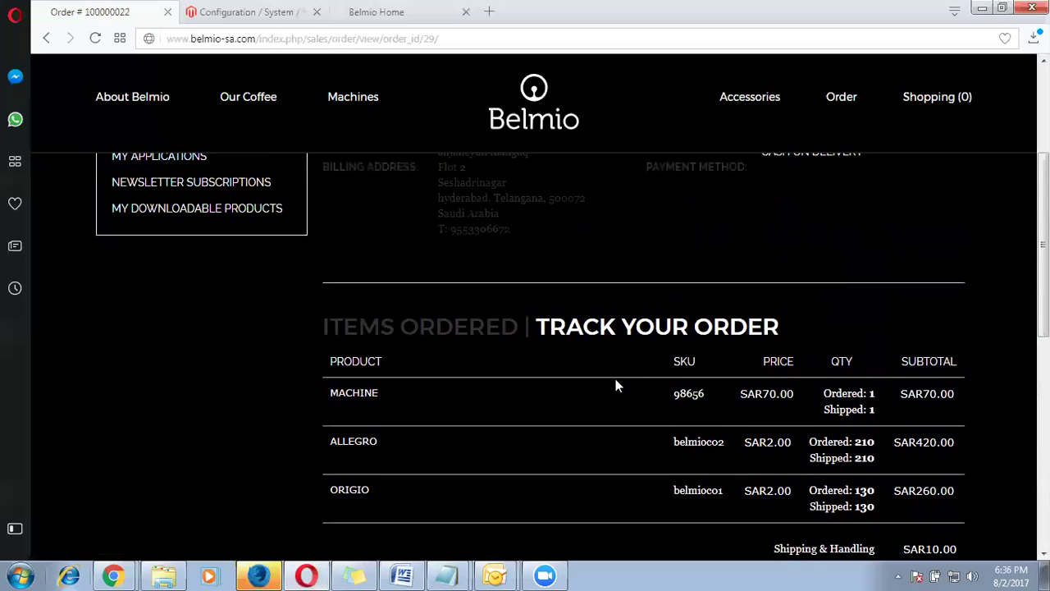
scroll(617, 385, "up", 3)
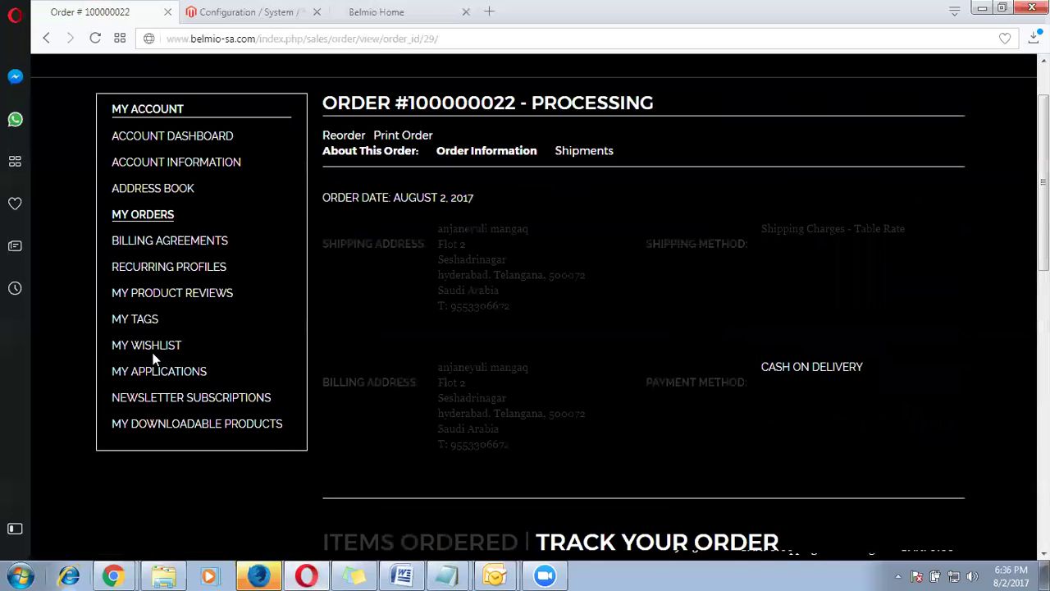
left_click(135, 371)
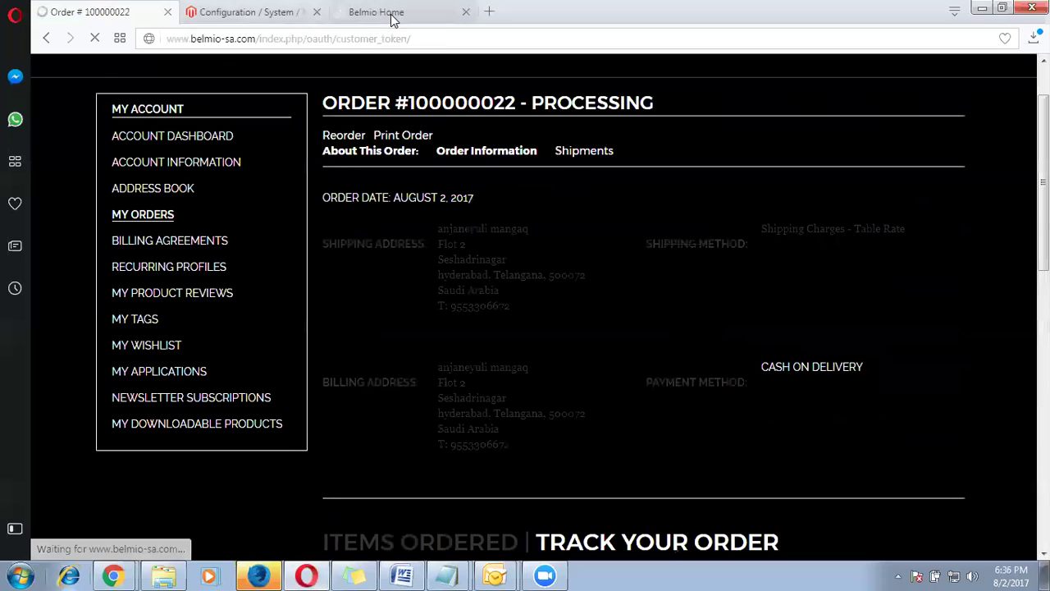
- Open the Machine product from the Machines section and add it to the wishlist
left_click(392, 13)
left_click(343, 127)
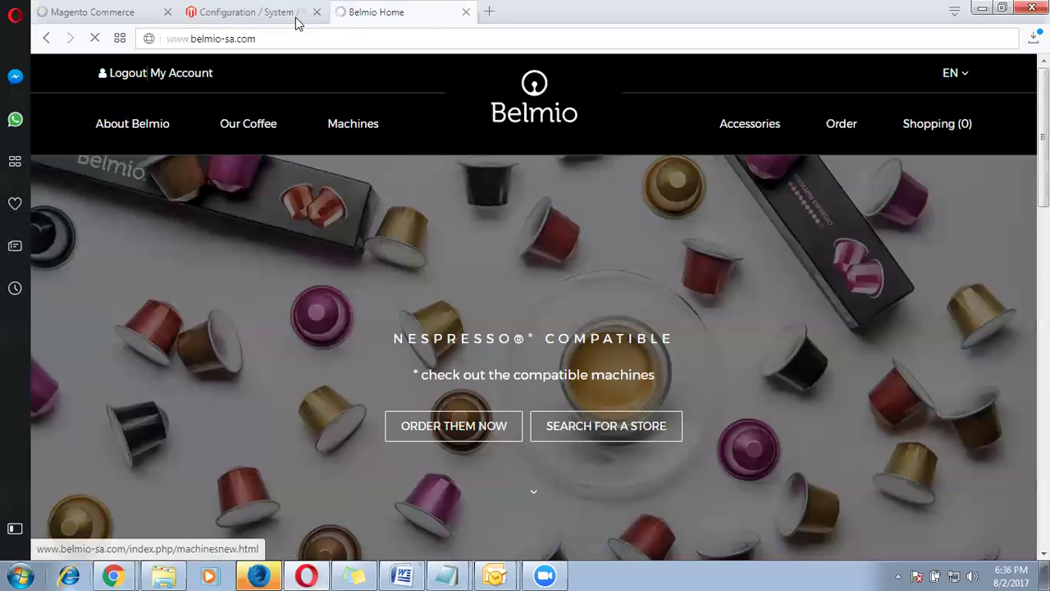
left_click(101, 9)
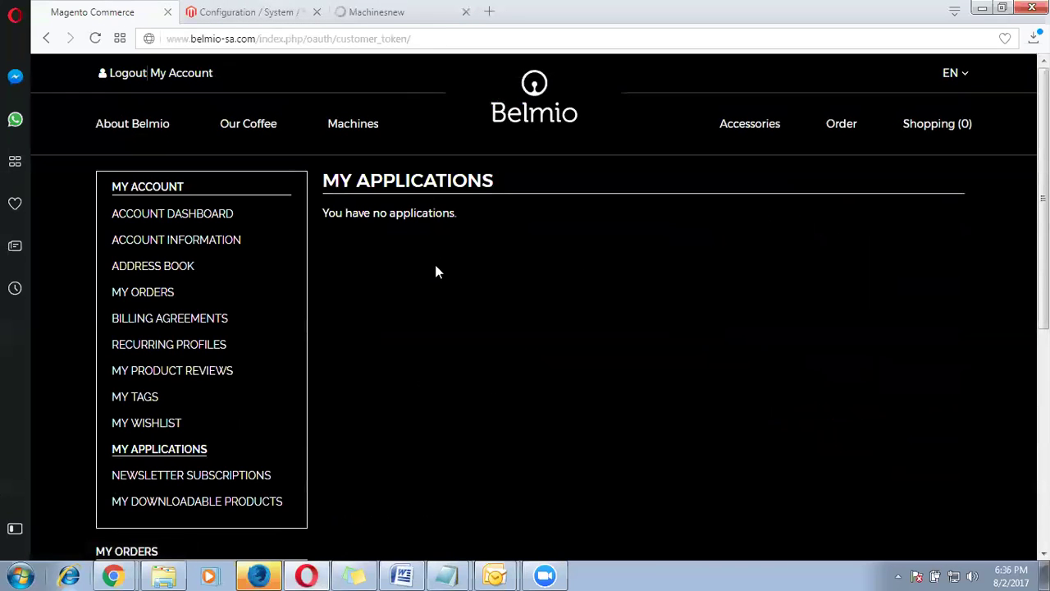
left_click(402, 11)
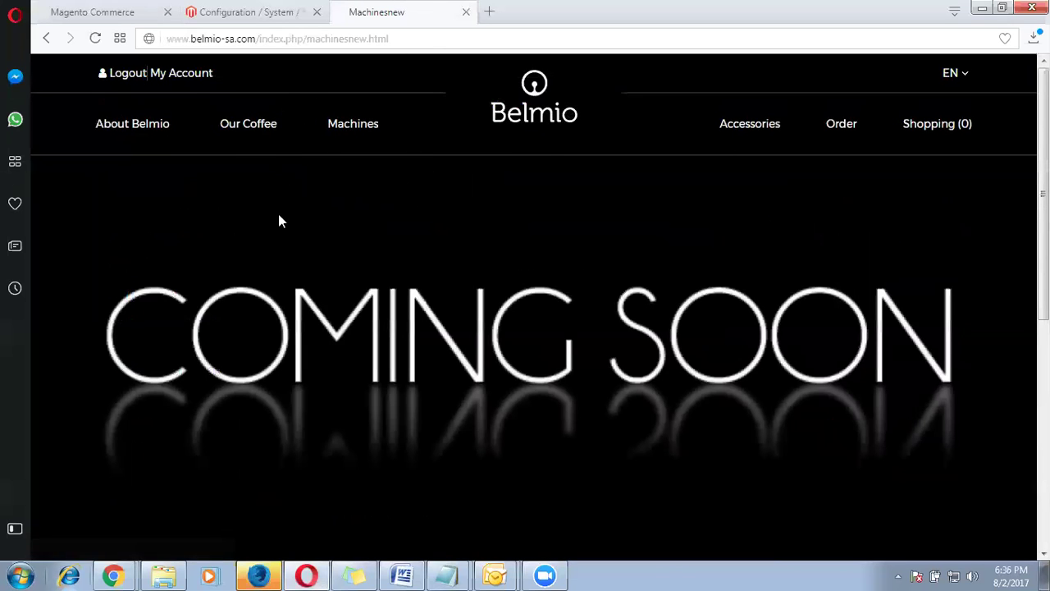
scroll(279, 219, "down", 5)
left_click(224, 102)
left_click(128, 15)
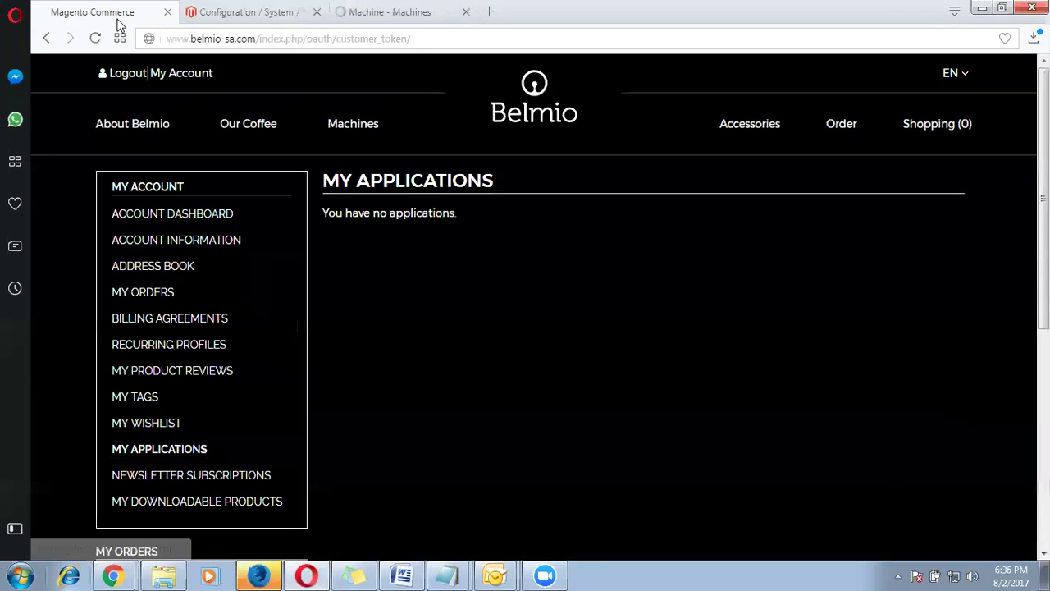
left_click(390, 13)
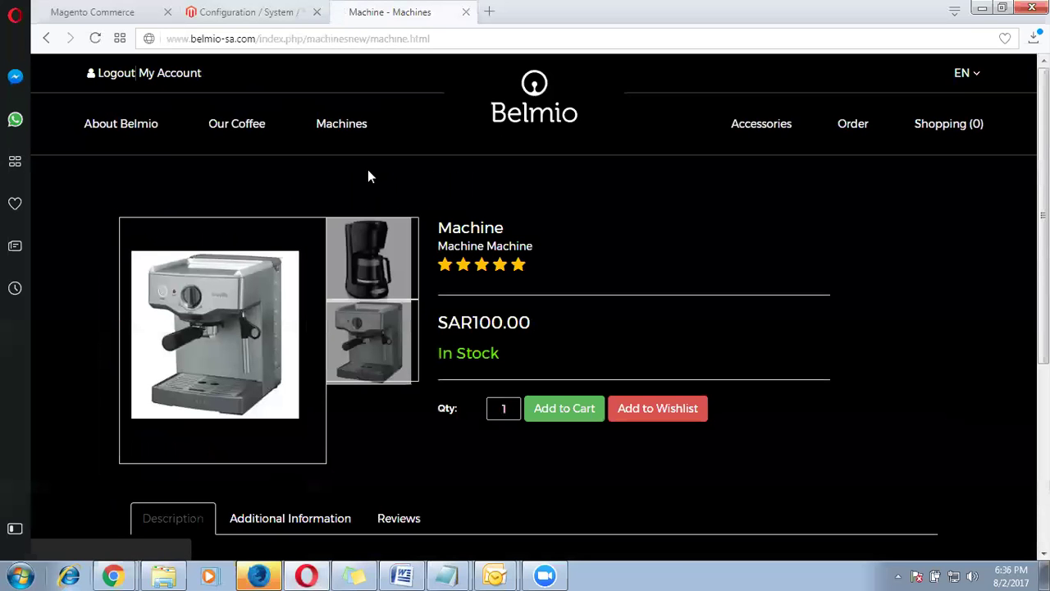
left_click(660, 408)
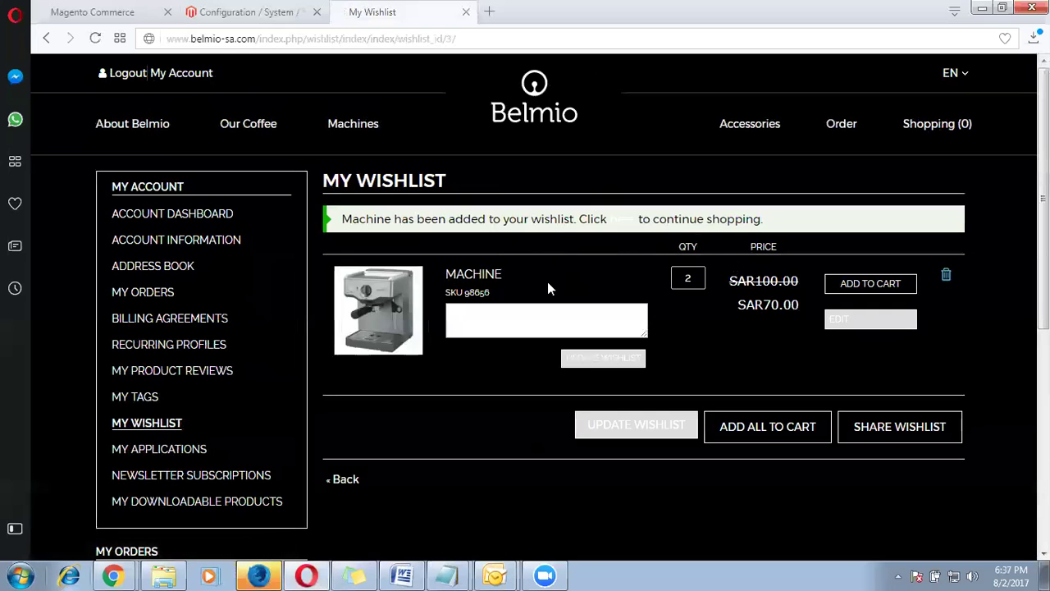
left_click(181, 77)
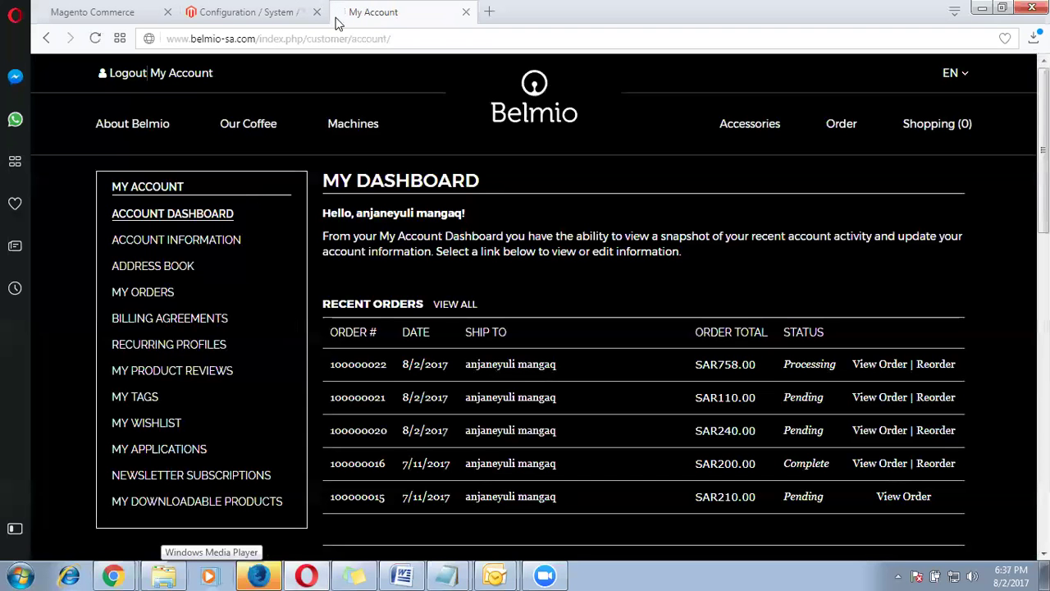
- Log out from the account dashboard and return to the Belmio home page
left_click(195, 78)
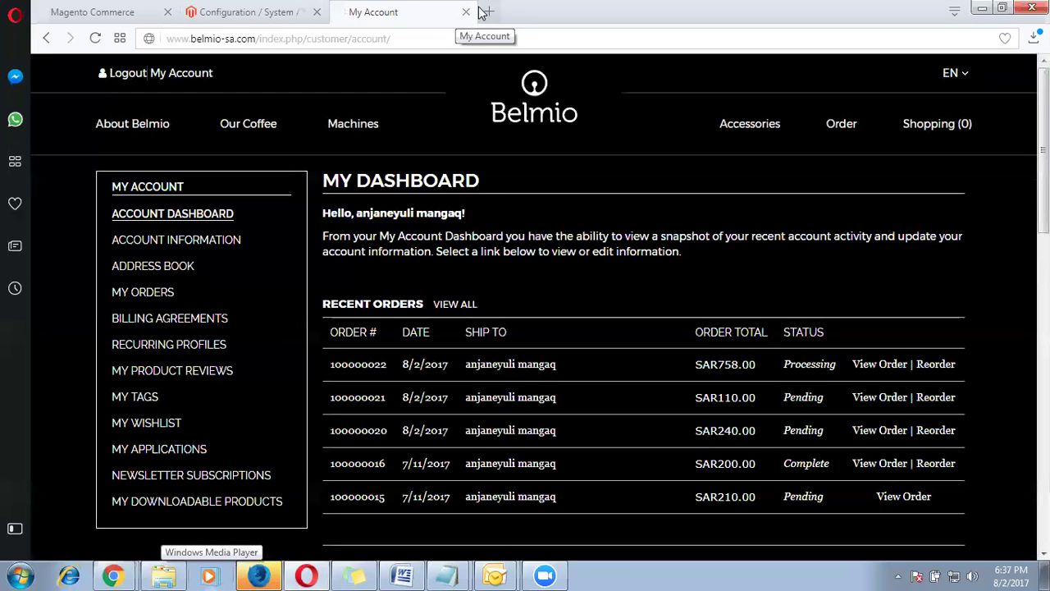
left_click(131, 75)
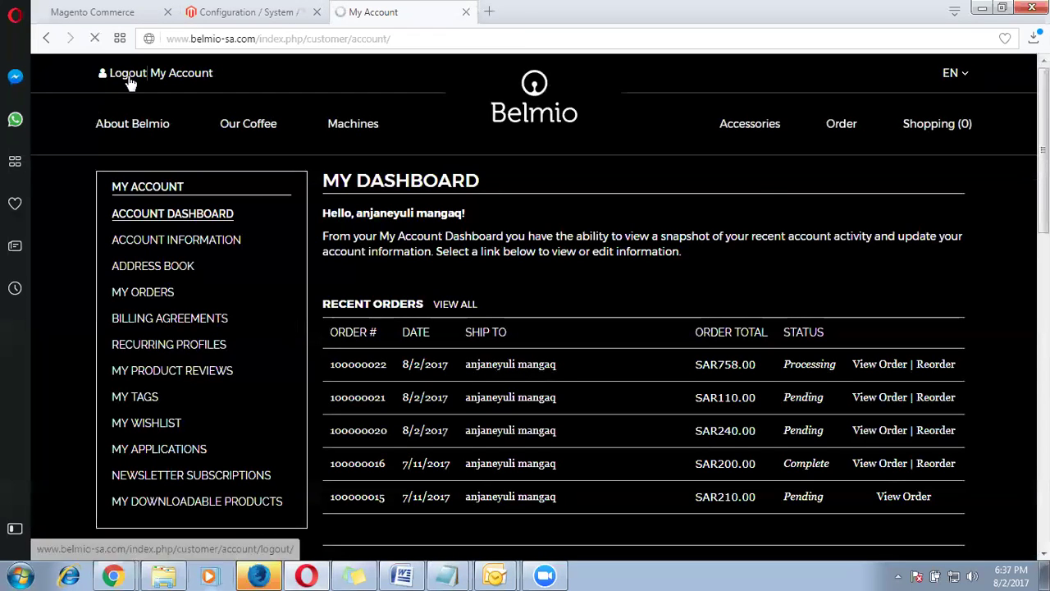
left_click(522, 117)
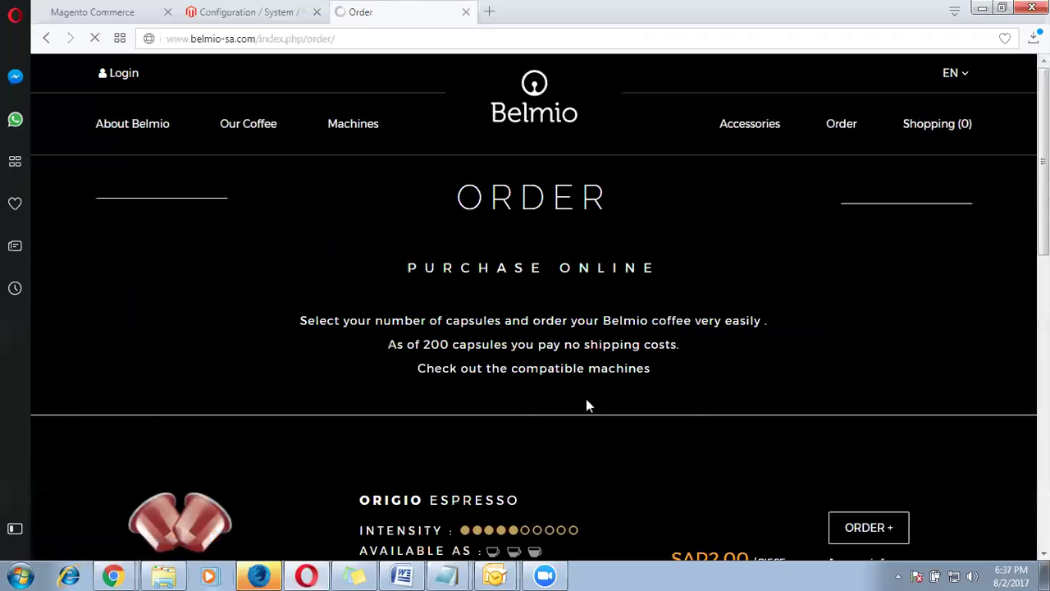
- Order 110 Origio espresso capsules into the cart as a guest
scroll(583, 334, "down", 4)
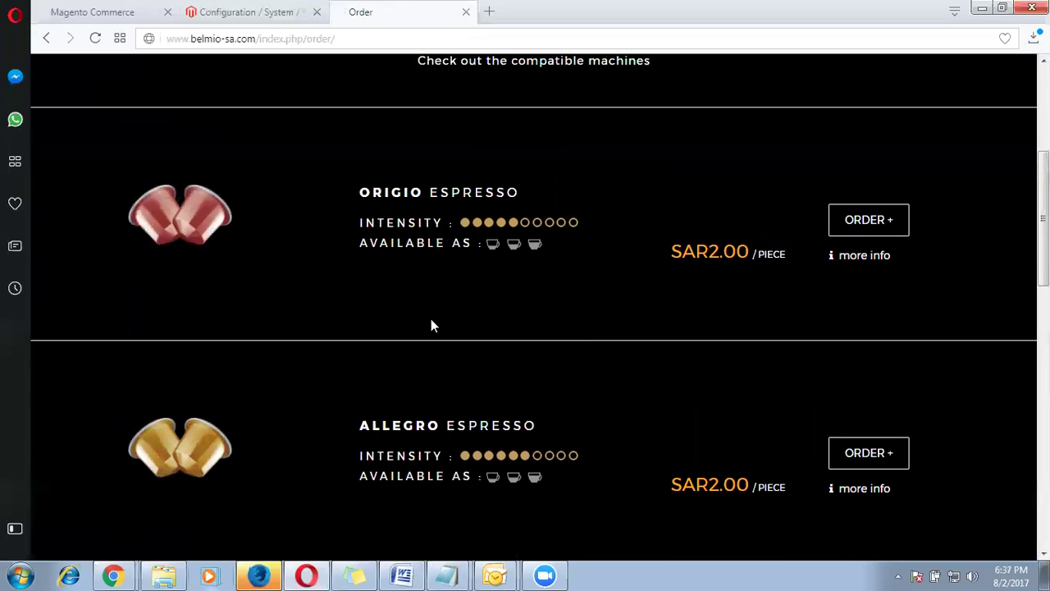
left_click(859, 224)
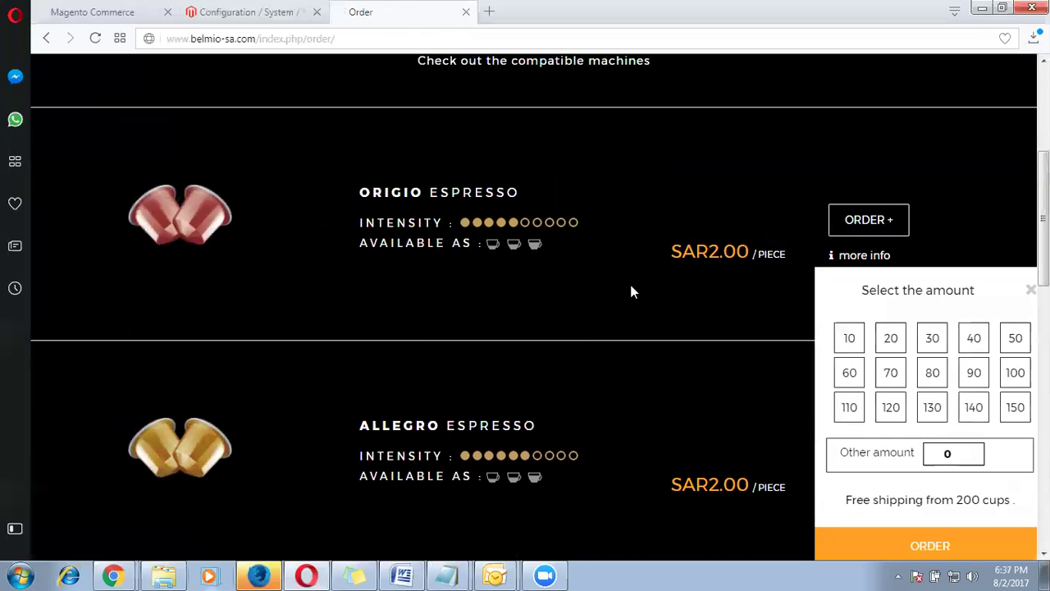
scroll(631, 291, "down", 2)
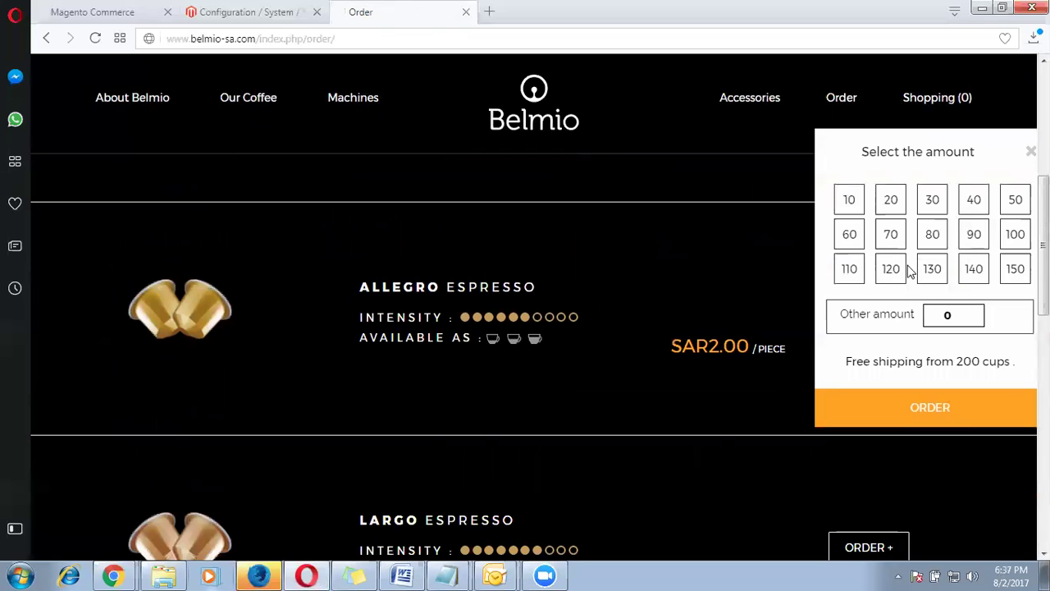
left_click(849, 268)
left_click(943, 417)
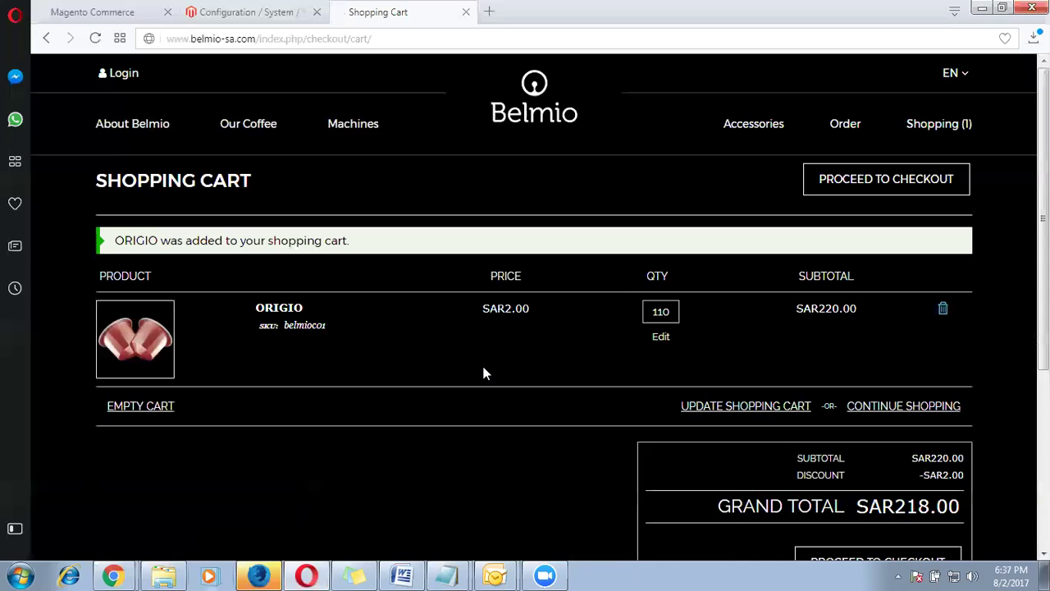
scroll(483, 371, "down", 1)
scroll(483, 370, "up", 1)
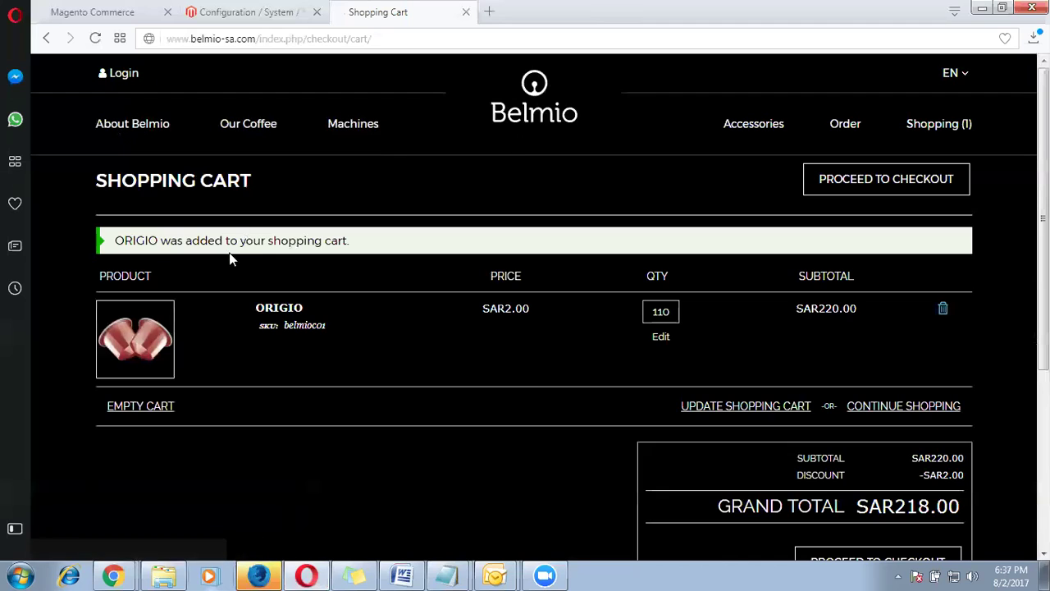
left_click_drag(111, 180, 103, 72)
left_click(258, 180)
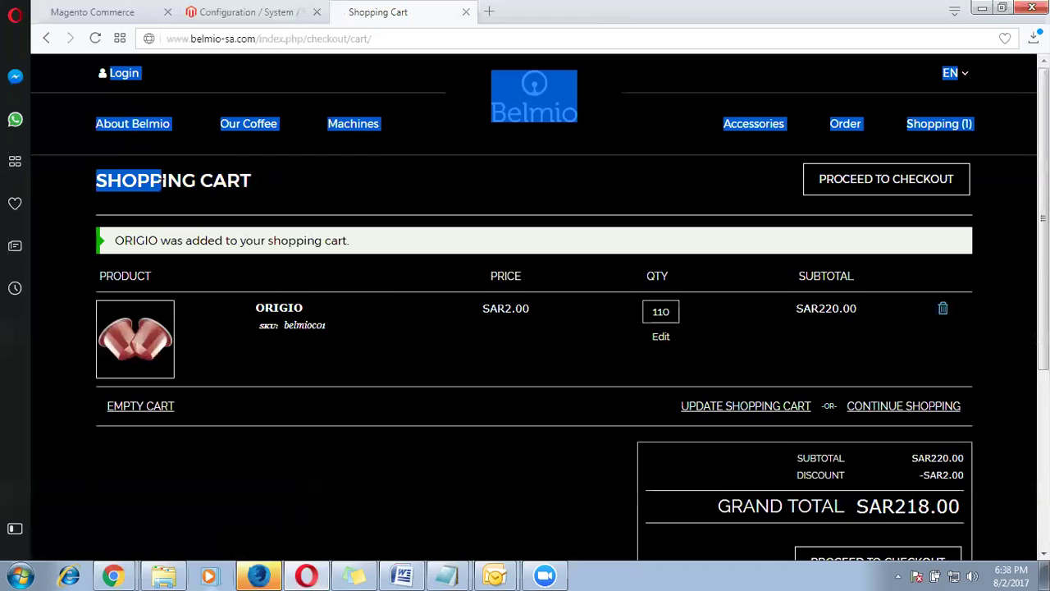
left_click(291, 195)
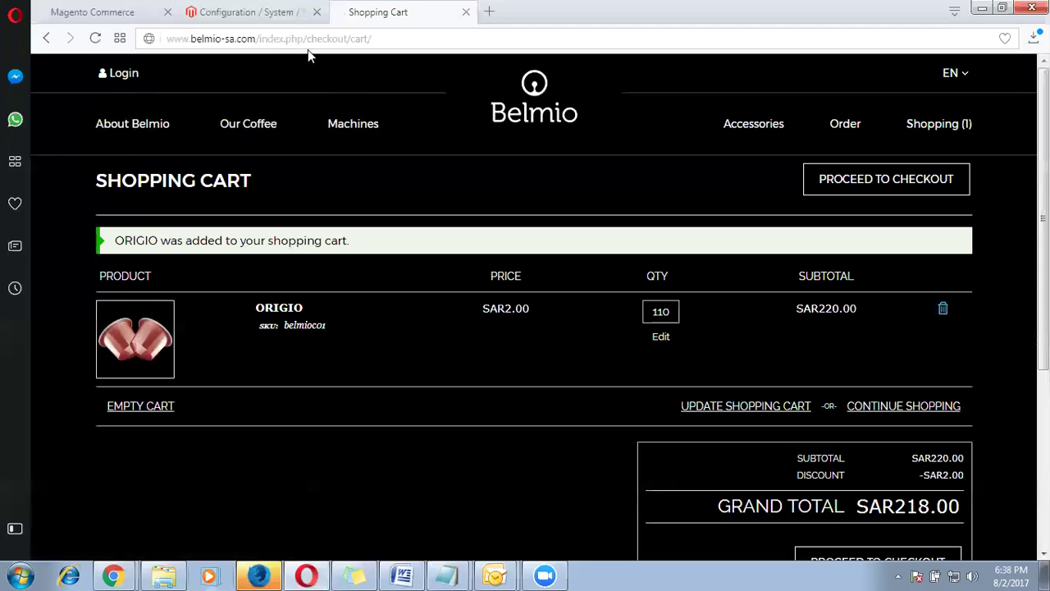
left_click(121, 73)
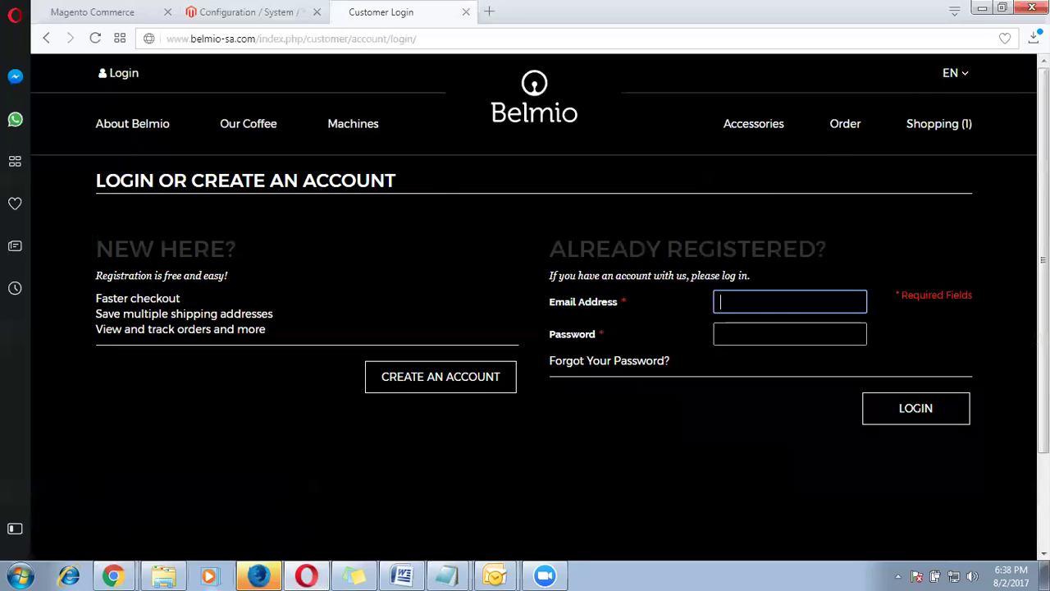
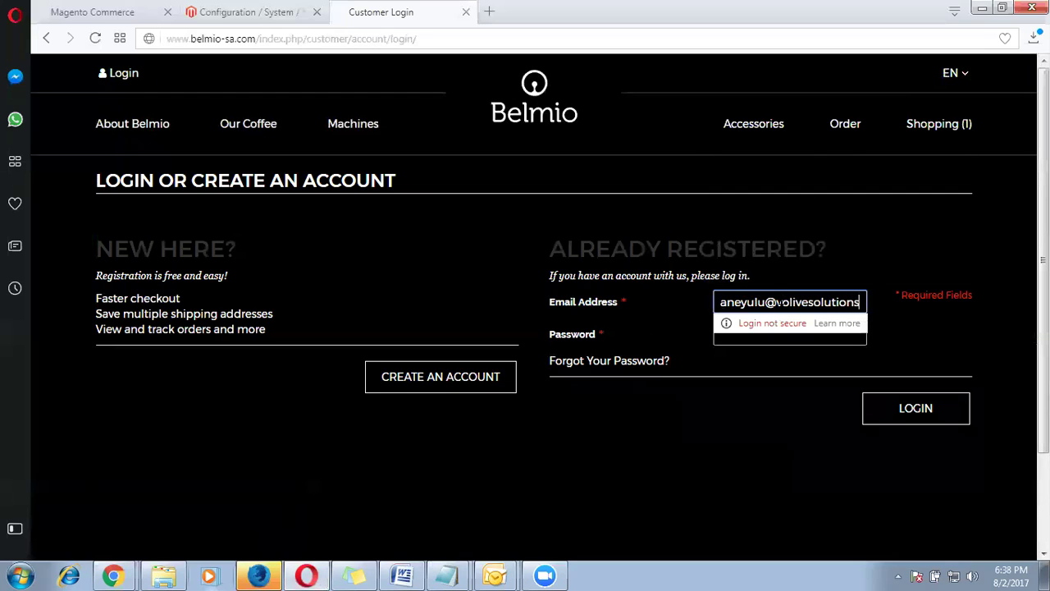
- Log in on the Customer Login page with the customer's e-mail address and password
key("Tab")
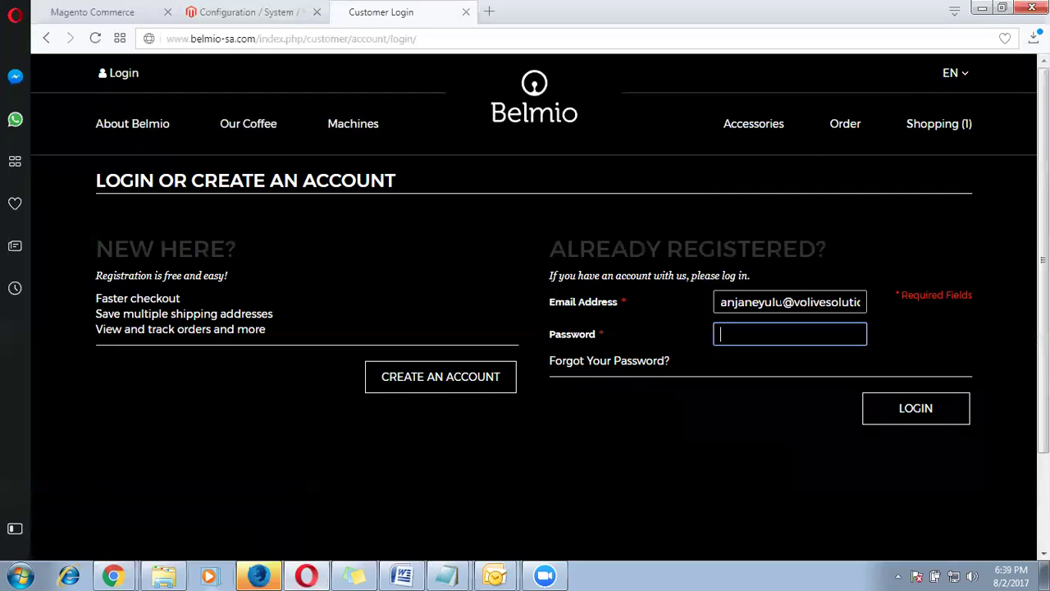
type("•••••••••")
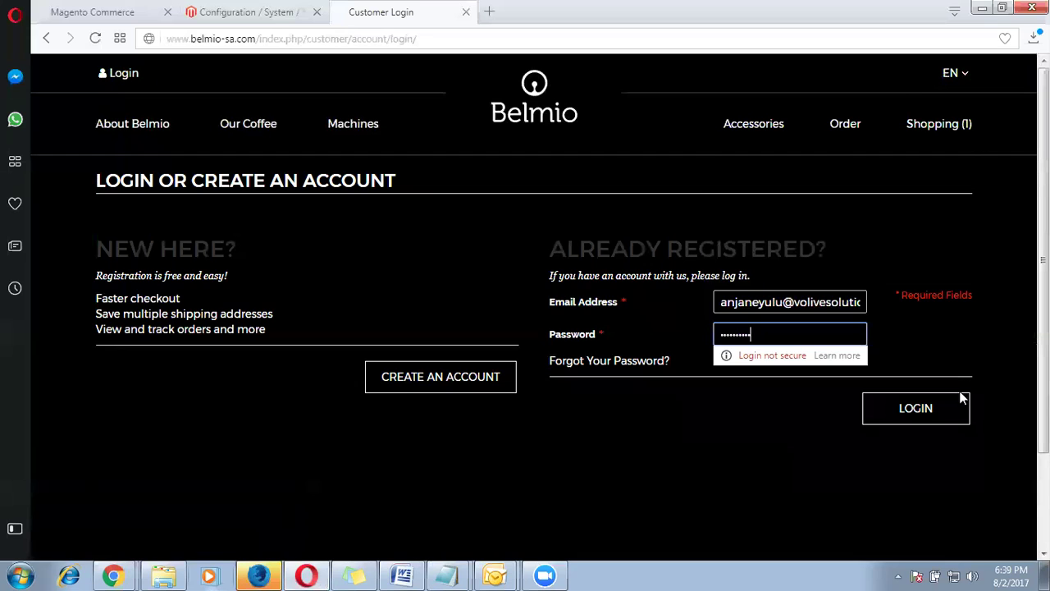
left_click(922, 412)
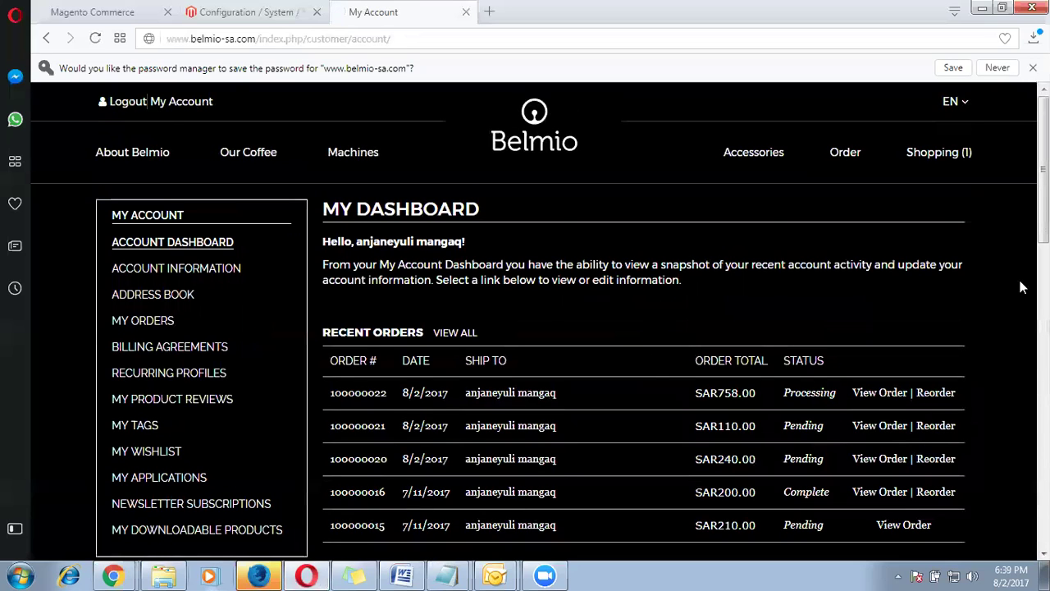
- Dismiss the save-password prompt, view the wishlist holding the Machine, then return home
left_click(1033, 67)
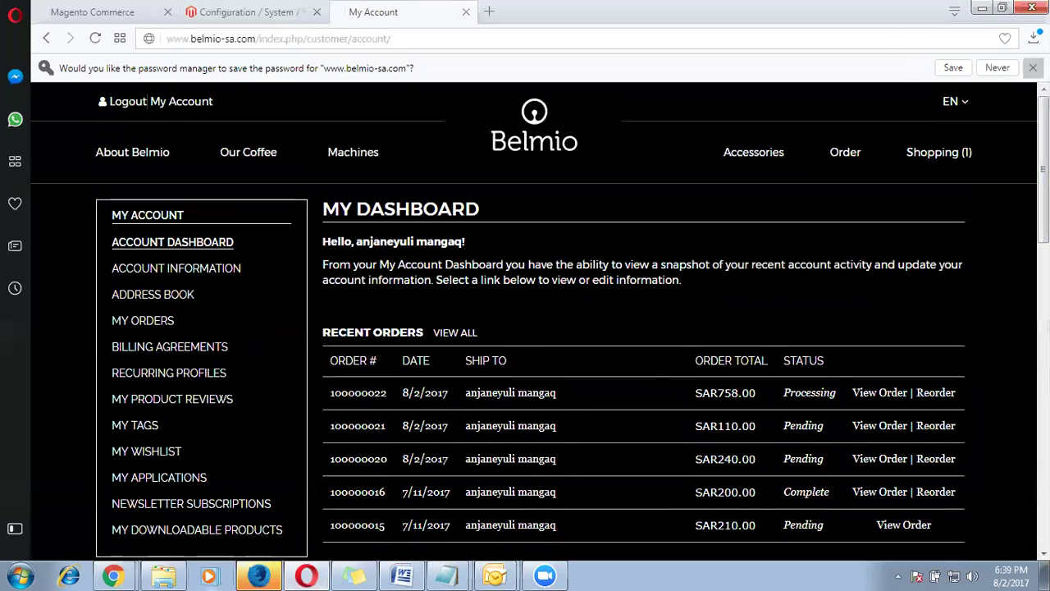
left_click(144, 427)
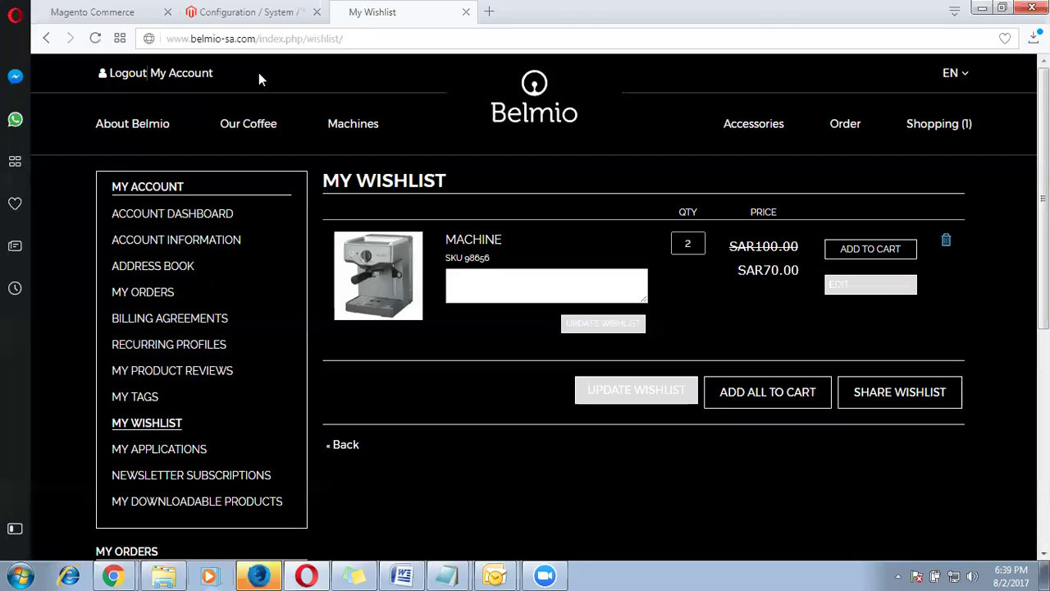
left_click(518, 104)
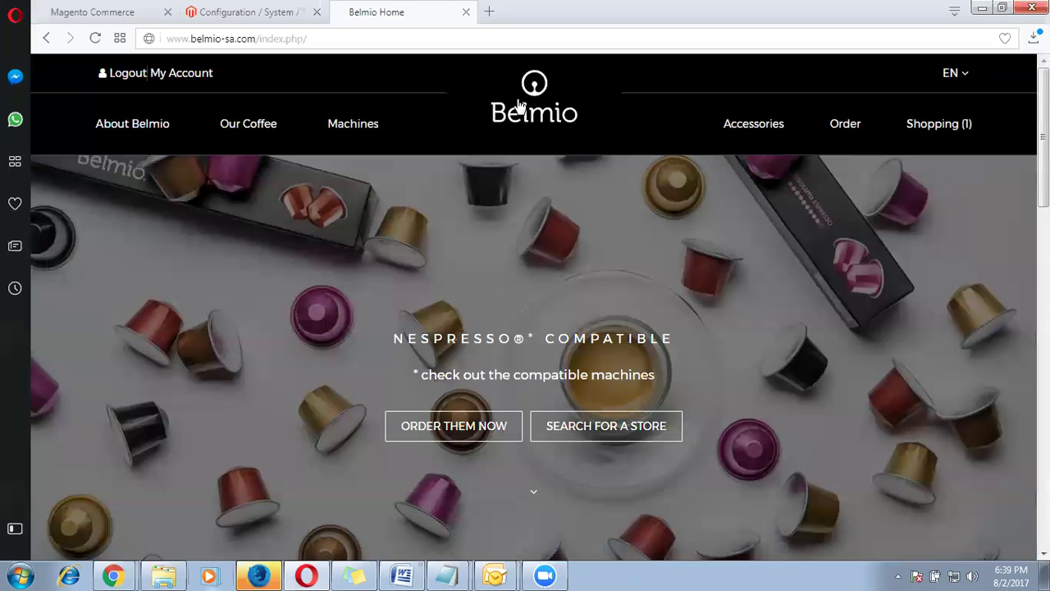
- Switch the Belmio store from EN to the Arabic (ARA) store view, then bring the Word comments document forward
left_click(955, 79)
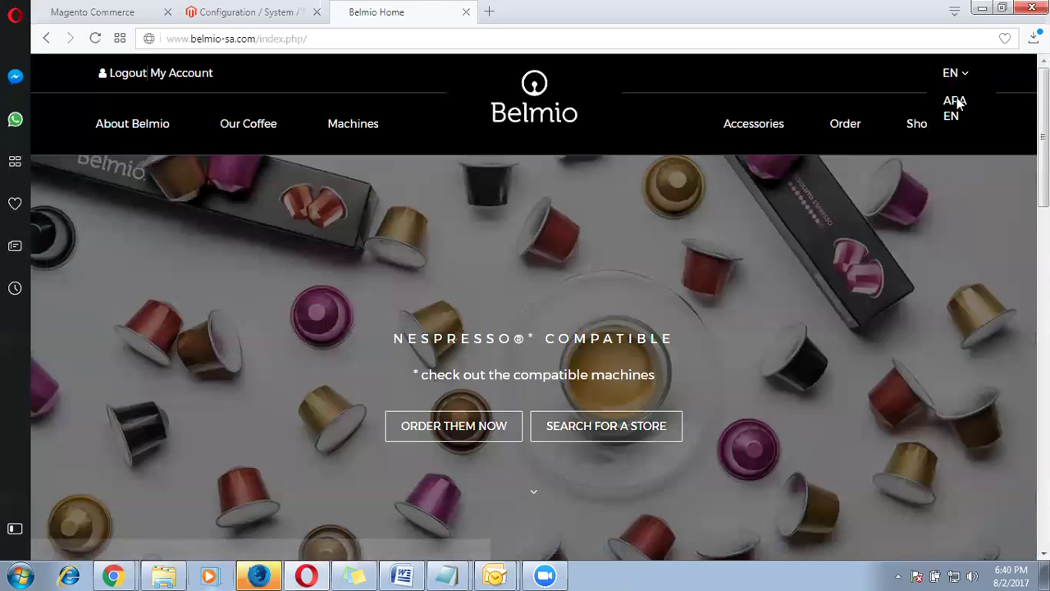
left_click(957, 102)
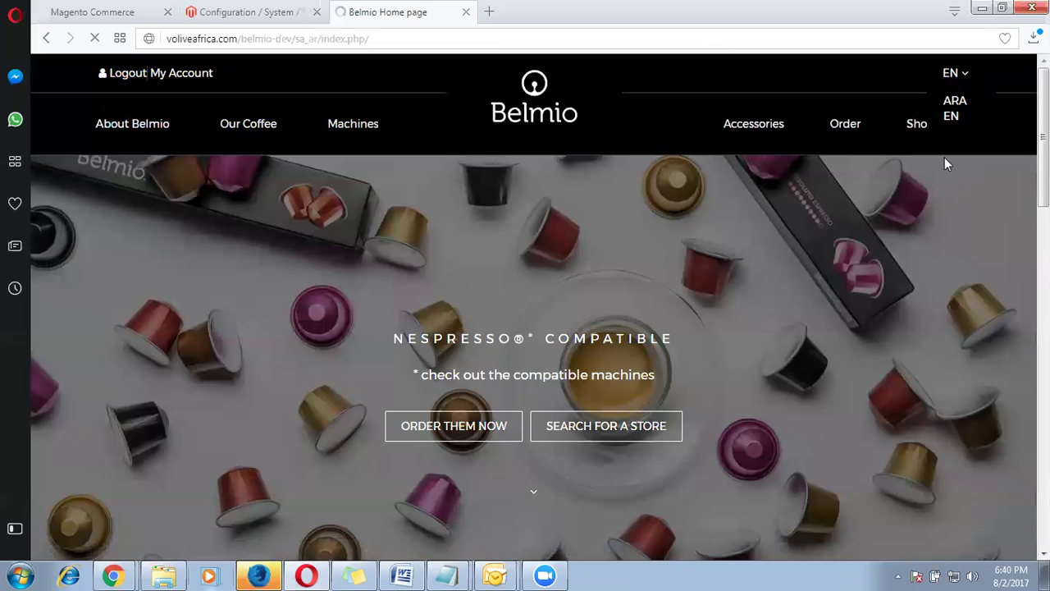
left_click(402, 574)
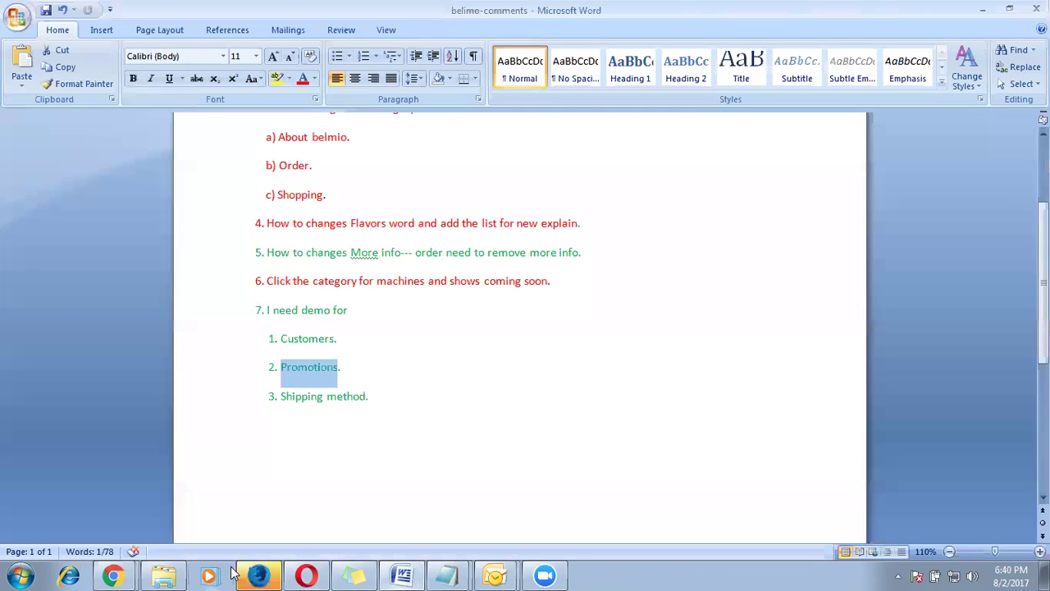
left_click(113, 574)
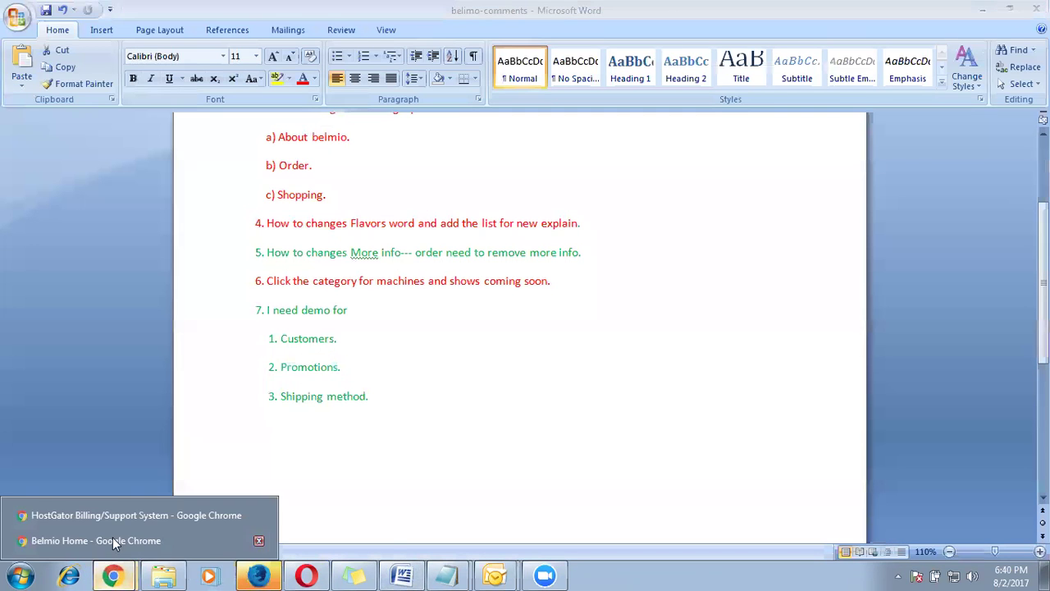
left_click(112, 512)
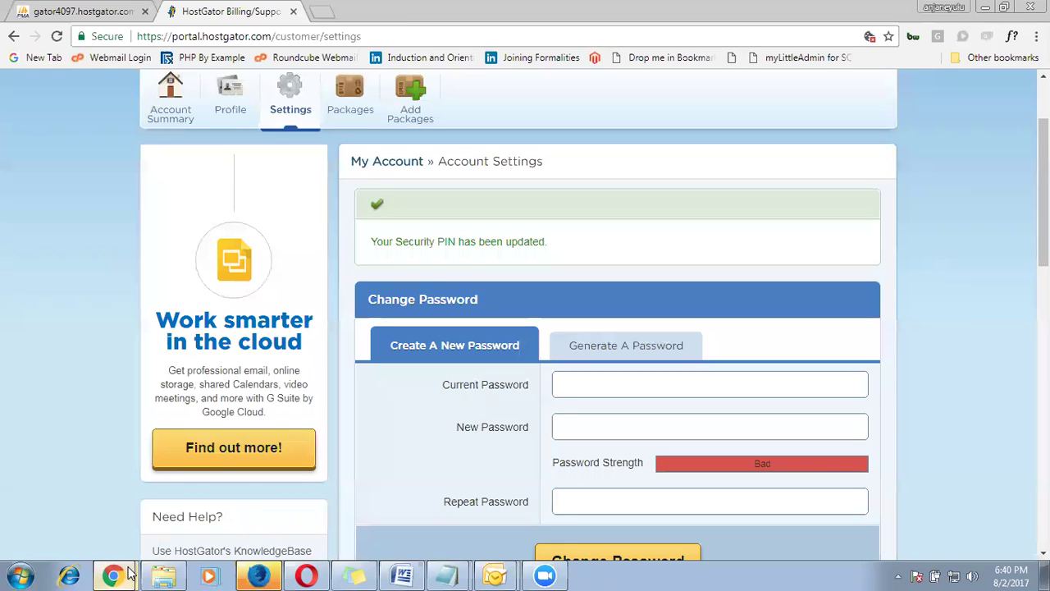
left_click(259, 574)
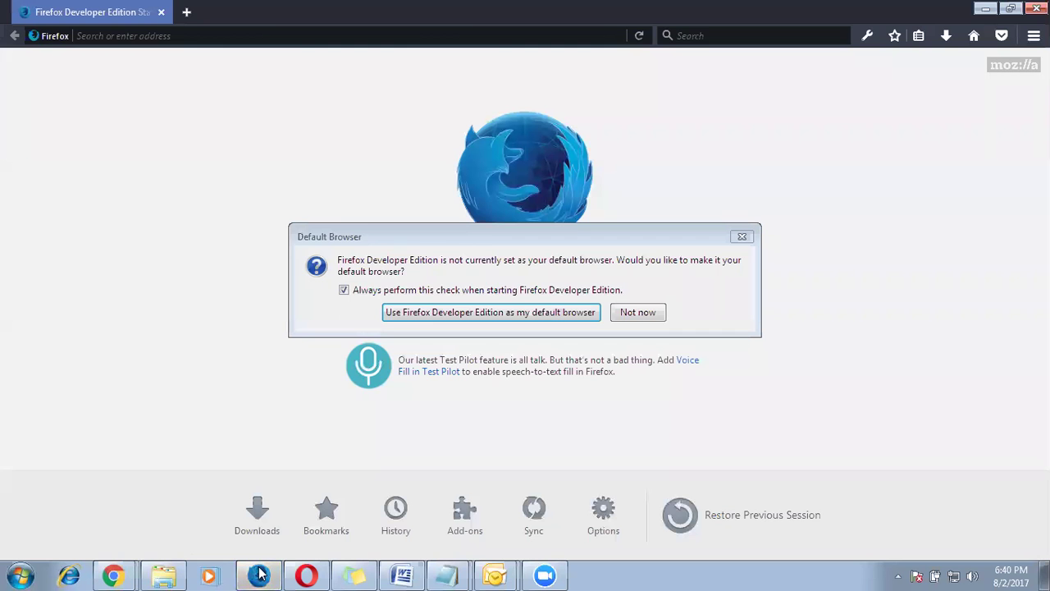
left_click(306, 574)
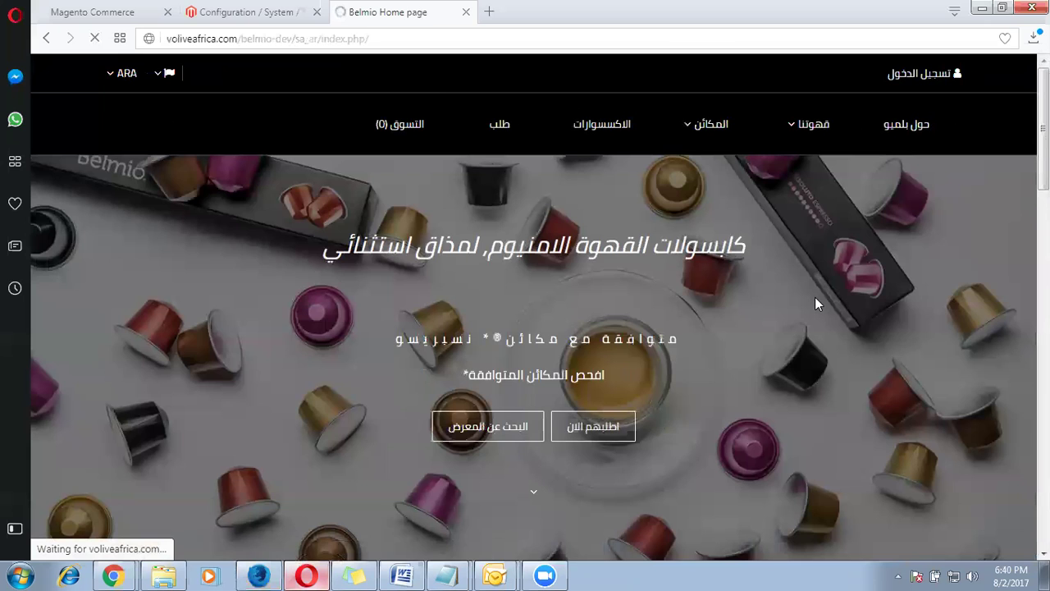
- Scroll the Arabic home page down to its footer, then return to the English Belmio storefront
scroll(815, 302, "down", 10)
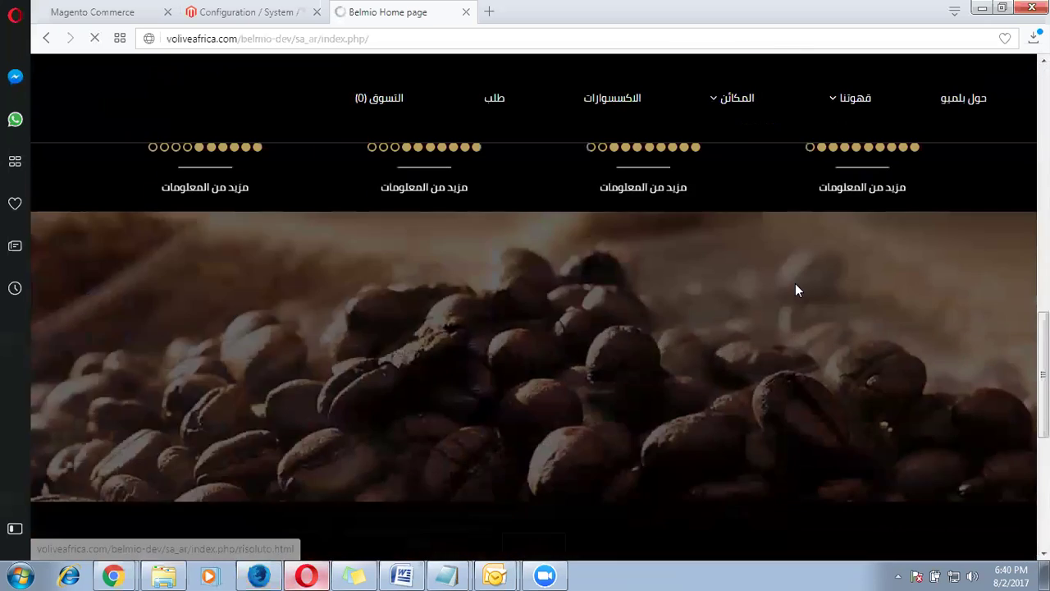
scroll(792, 291, "down", 5)
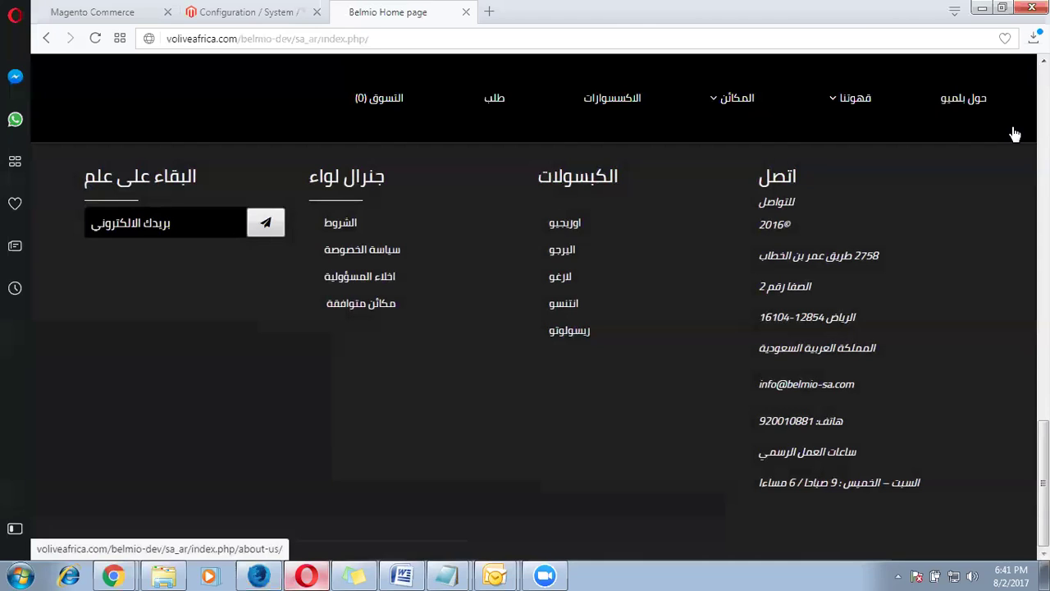
left_click(234, 11)
left_click(87, 13)
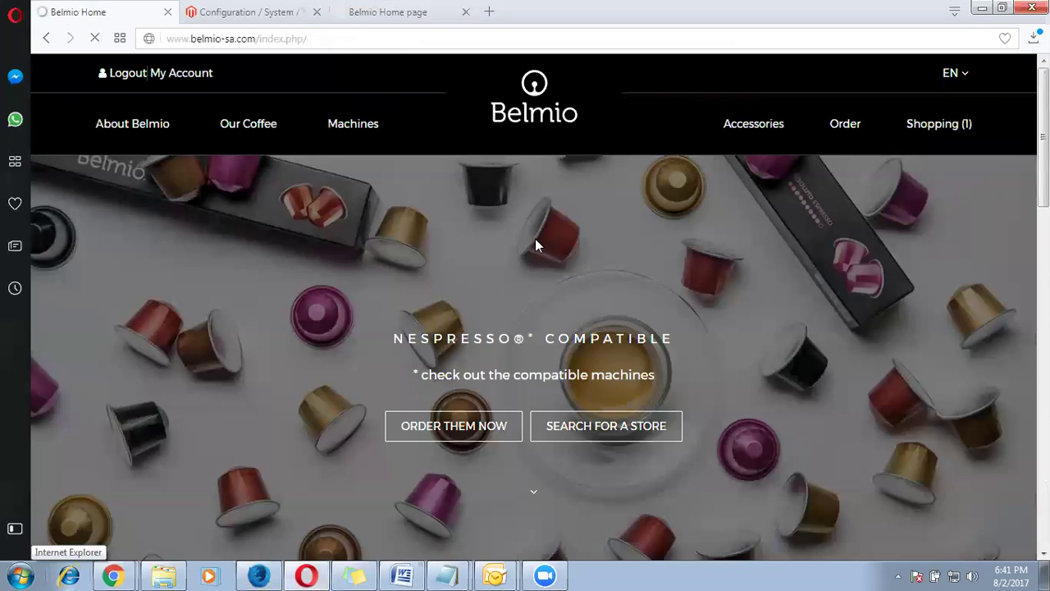
- Open the capsule Order page and read the PURCHASE ONLINE intro and first product's info
left_click(848, 124)
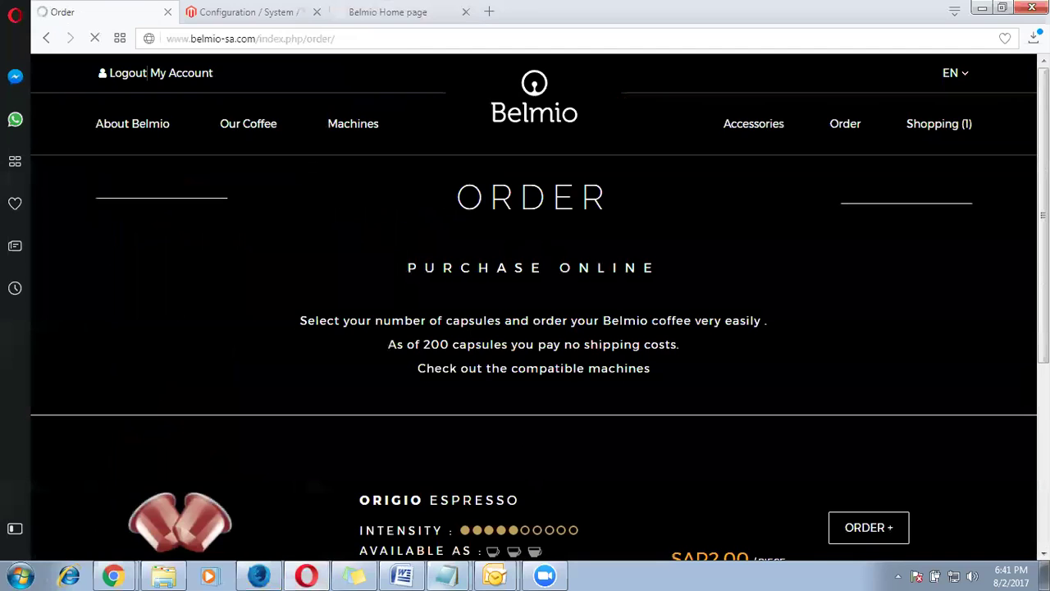
left_click_drag(400, 261, 692, 370)
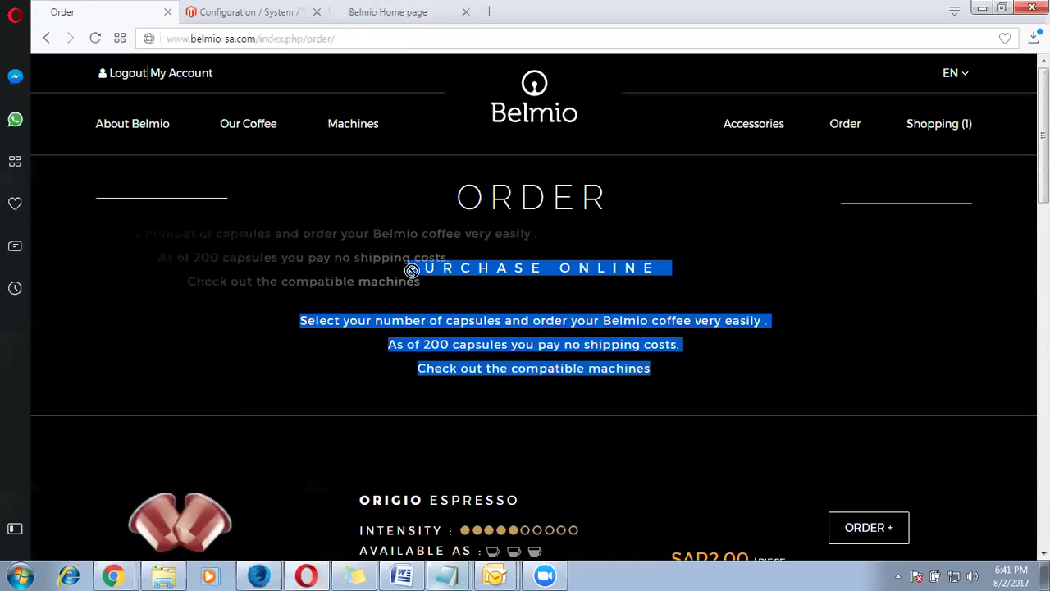
left_click(526, 305)
left_click_drag(402, 262, 672, 361)
scroll(673, 358, "down", 4)
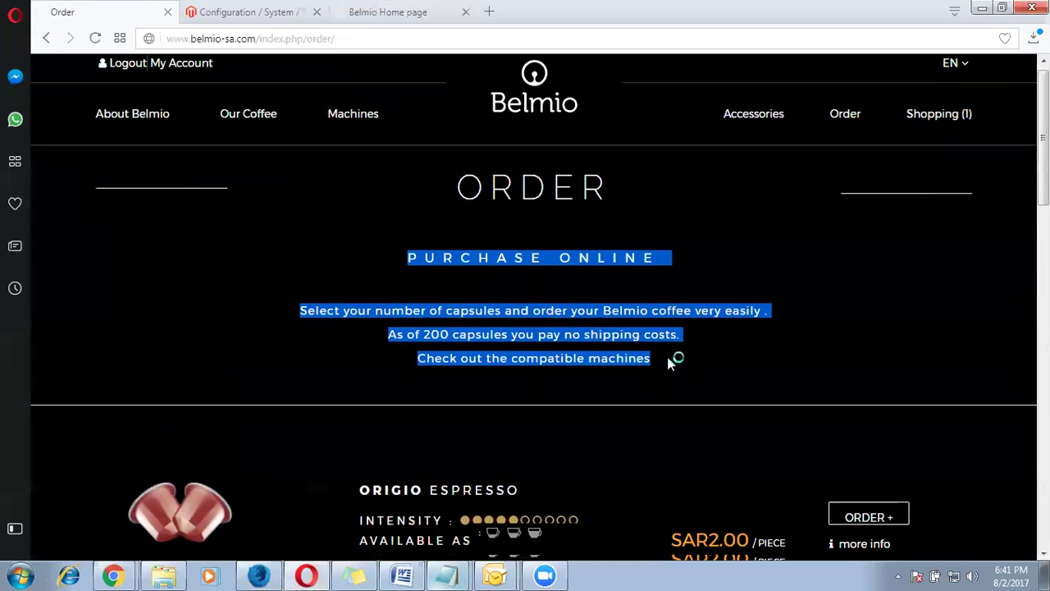
left_click_drag(828, 270, 884, 284)
left_click(902, 277)
left_click(884, 284)
- Check the Origio Espresso amount choices and free shipping note, then close the popup
left_click(880, 246)
scroll(894, 369, "down", 2)
left_click_drag(847, 360, 1017, 361)
left_click(1014, 364)
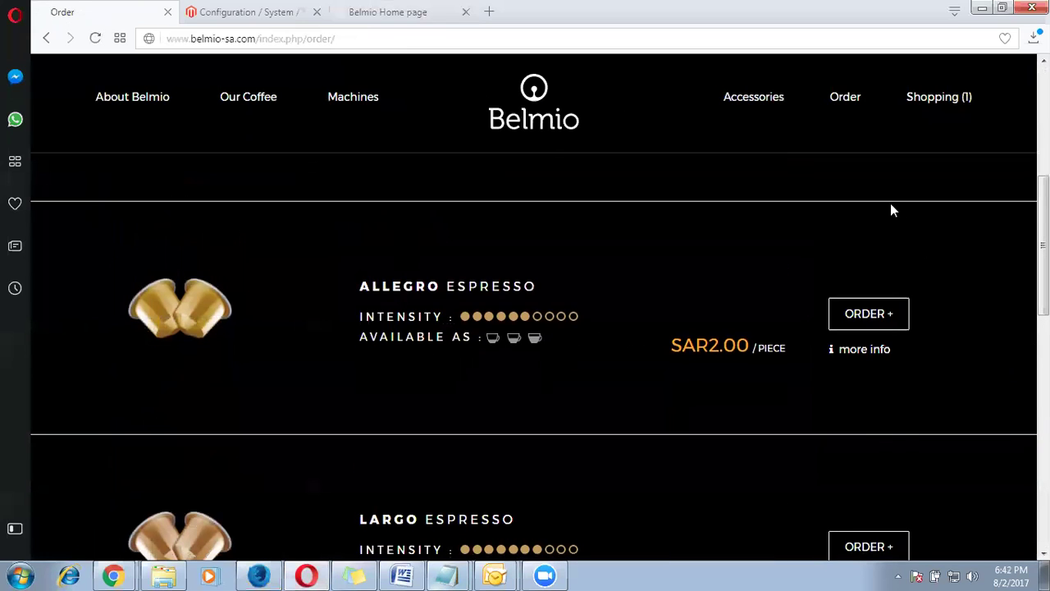
scroll(899, 218, "up", 3)
mouse_move(923, 117)
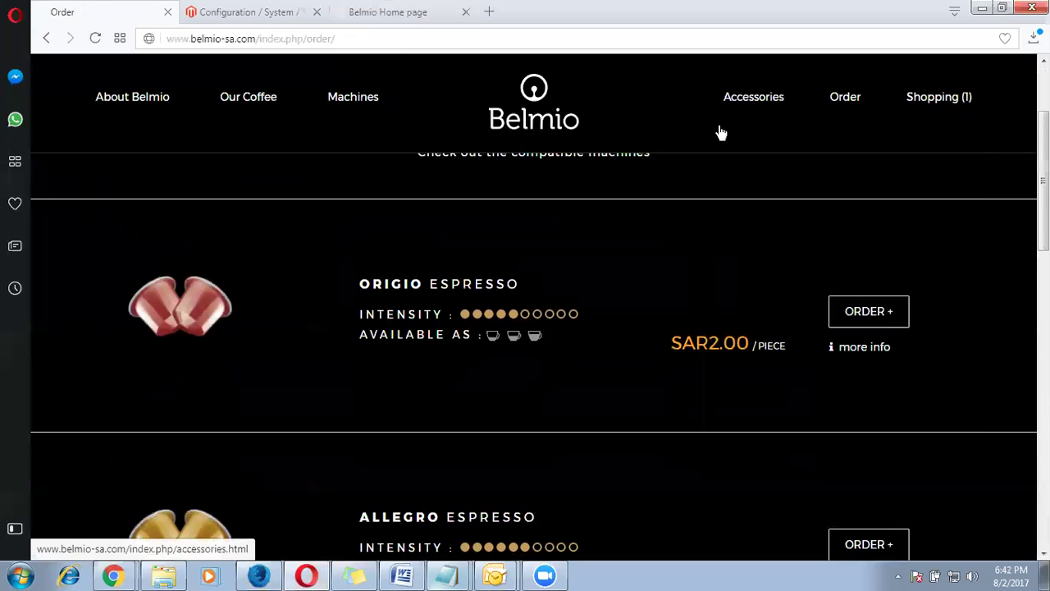
left_click(868, 312)
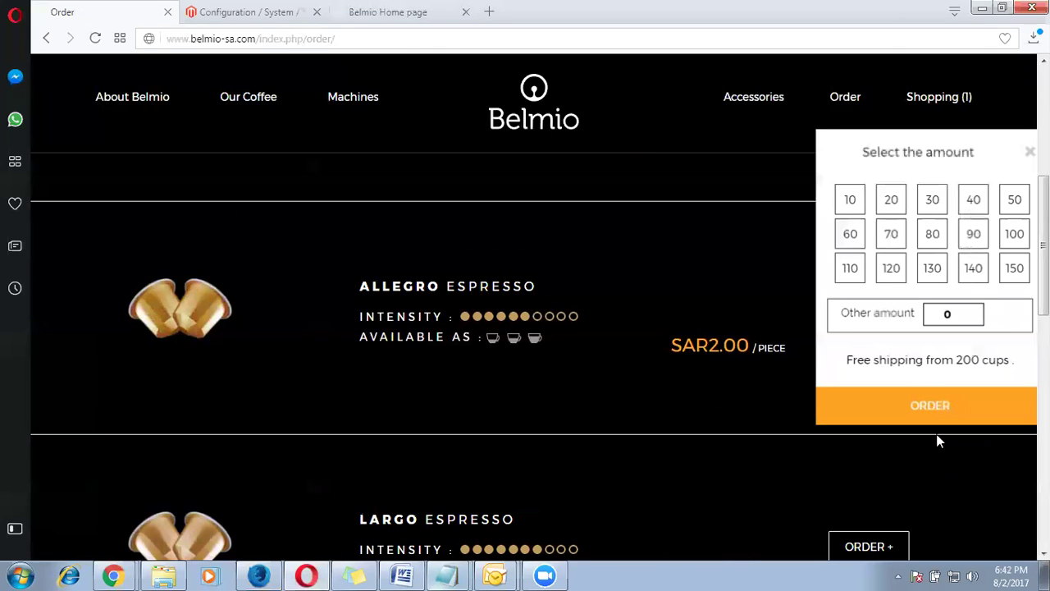
left_click_drag(846, 361, 1010, 371)
left_click(742, 415)
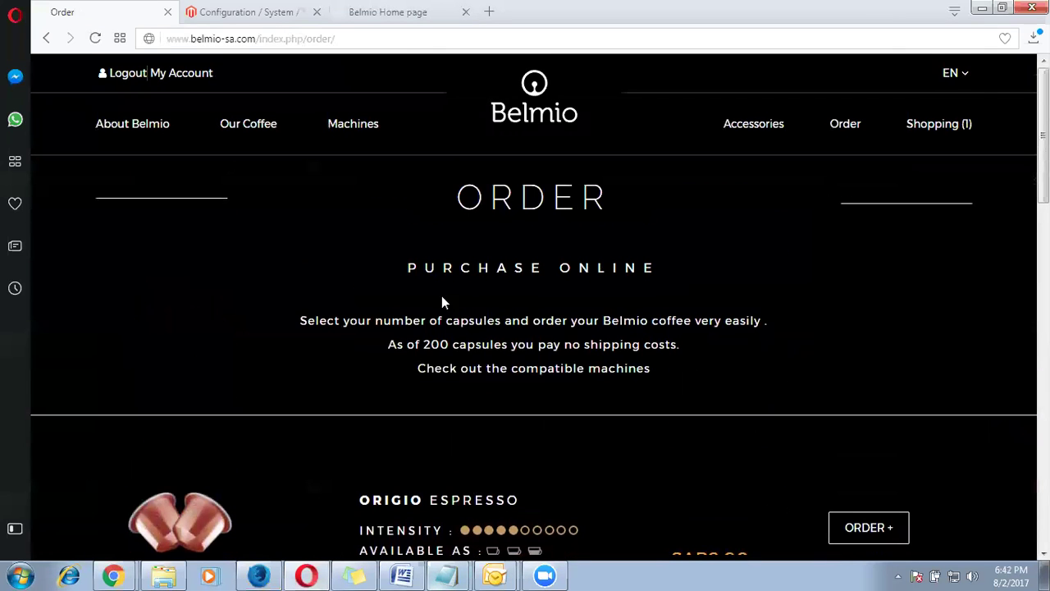
- Re-read the intro lines under the PURCHASE ONLINE heading
left_click_drag(299, 321, 321, 271)
left_click(661, 364)
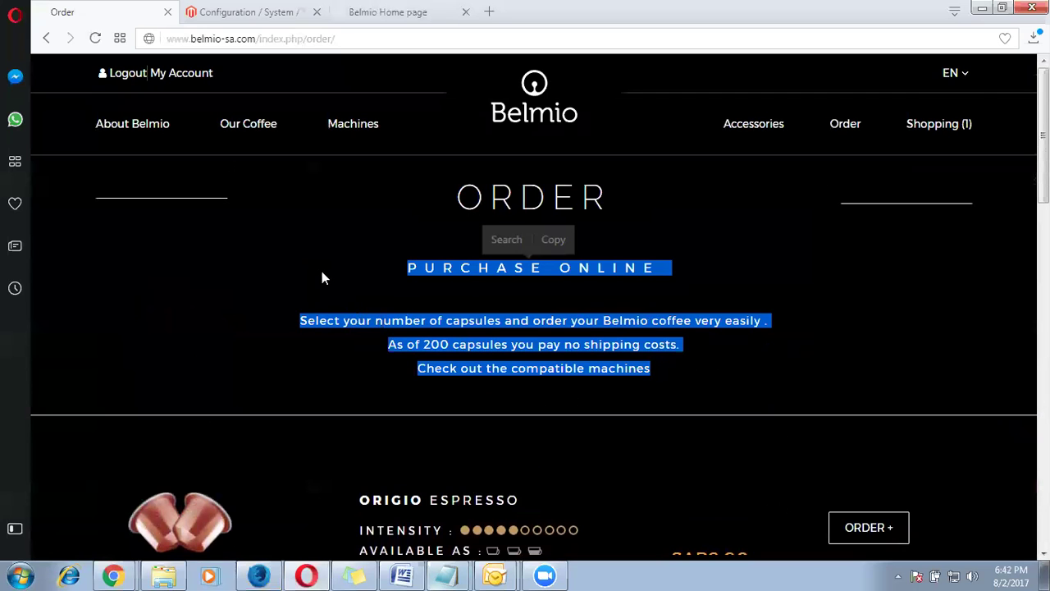
scroll(829, 384, "down", 5)
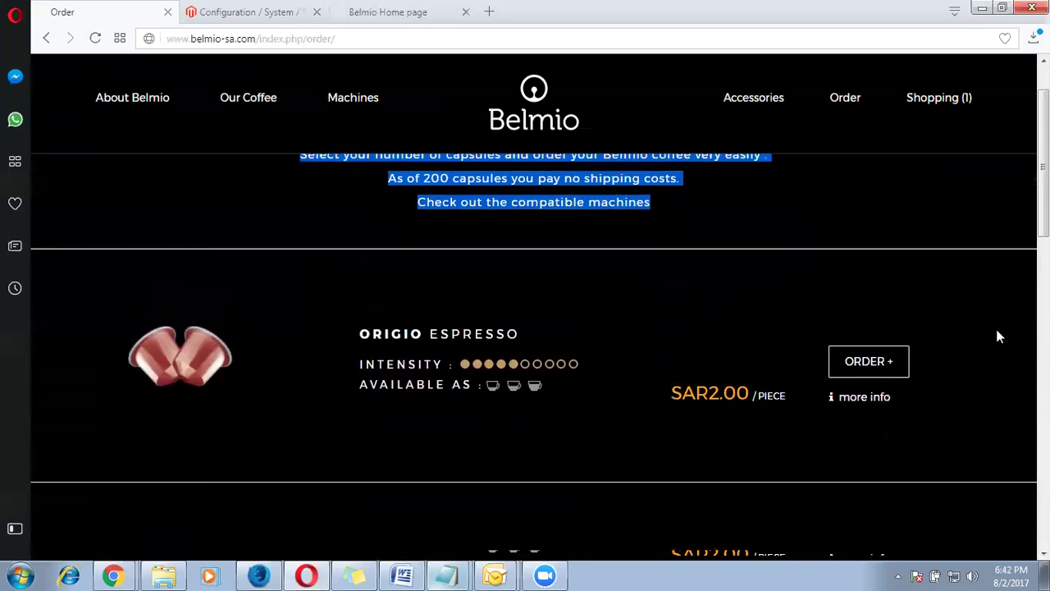
scroll(999, 330, "up", 5)
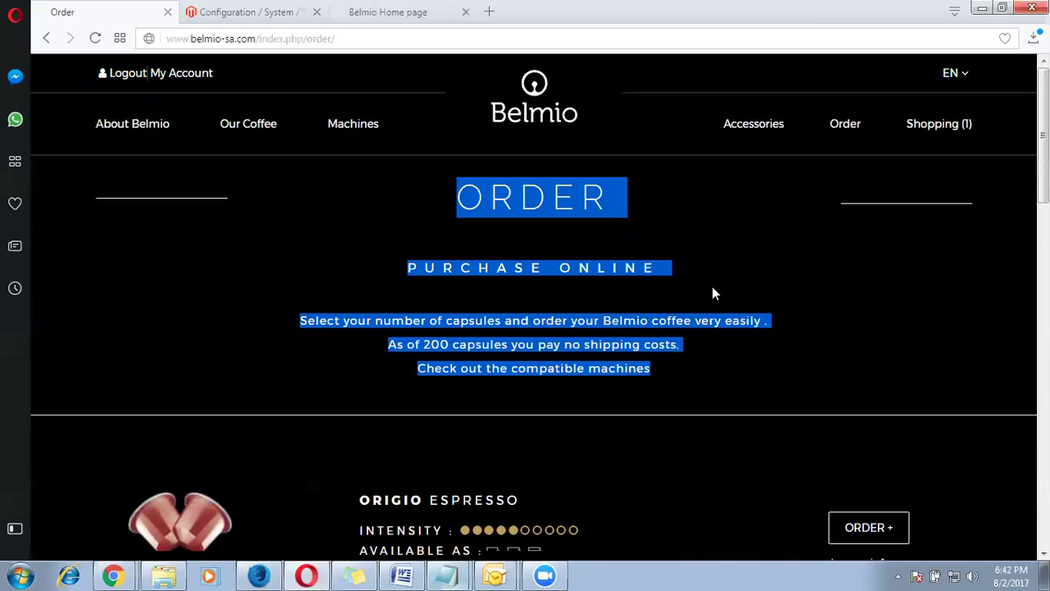
left_click(390, 248)
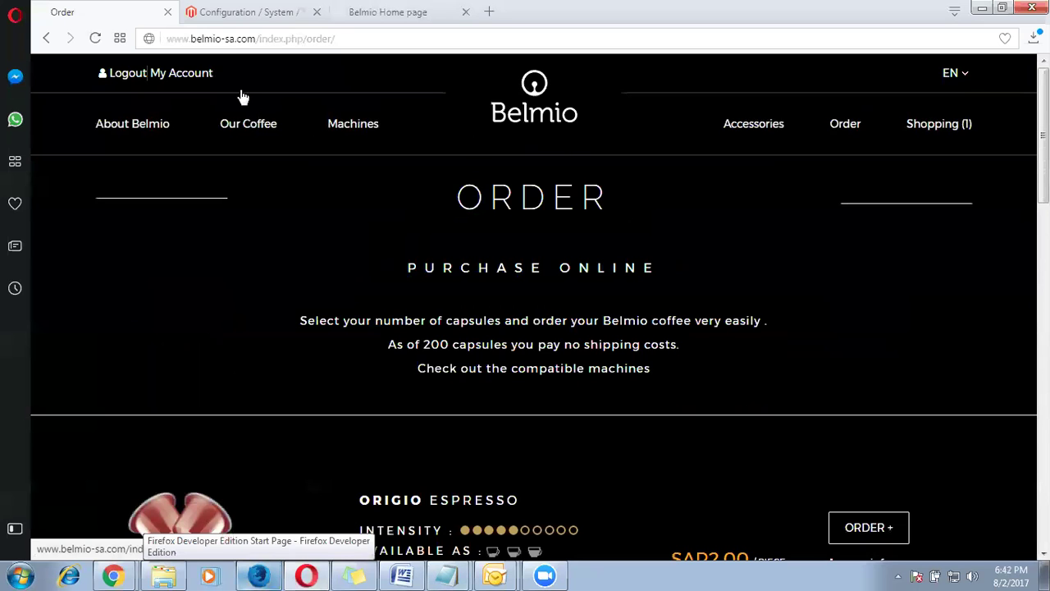
- Bring the Zoom meeting window to the front
scroll(164, 271, "down", 15)
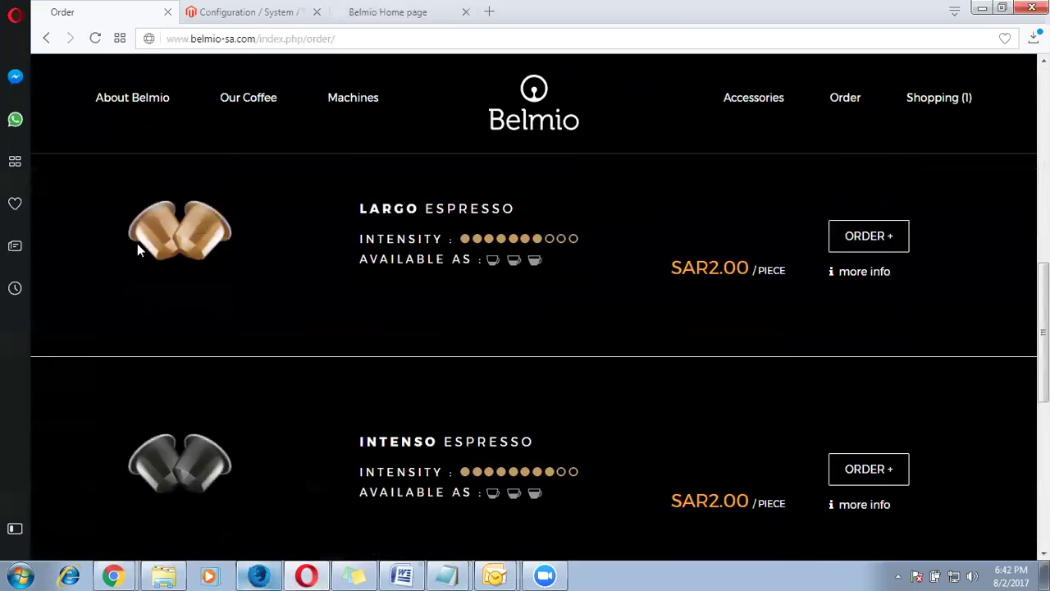
scroll(132, 246, "up", 13)
scroll(156, 251, "up", 3)
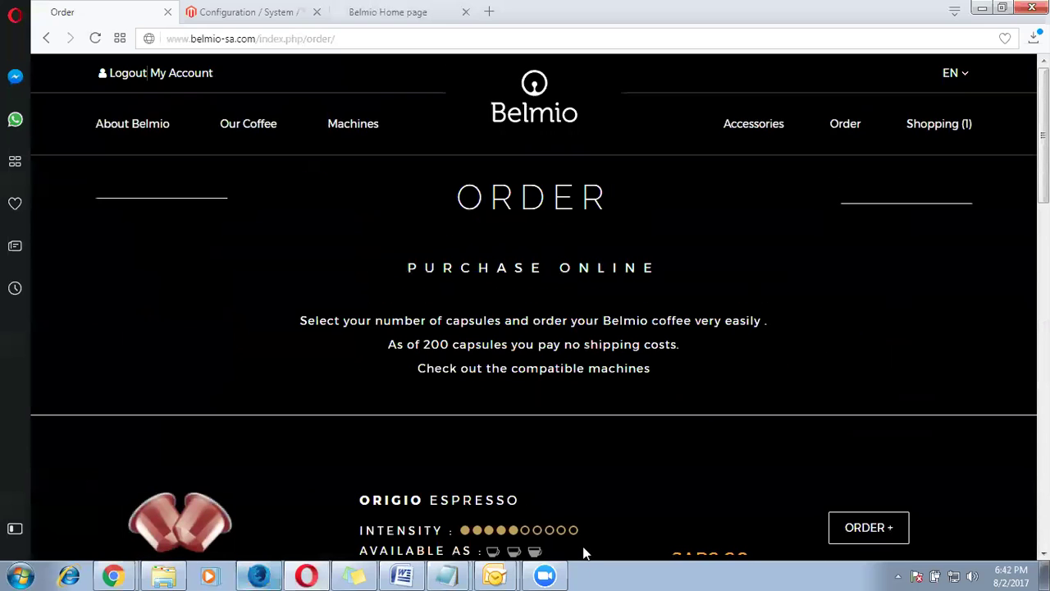
left_click(544, 575)
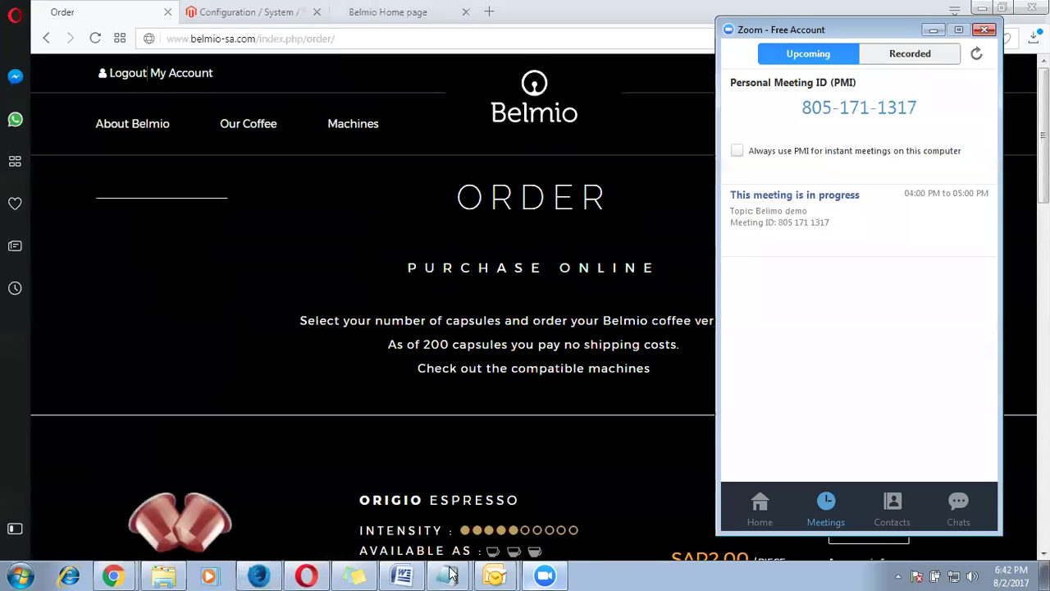
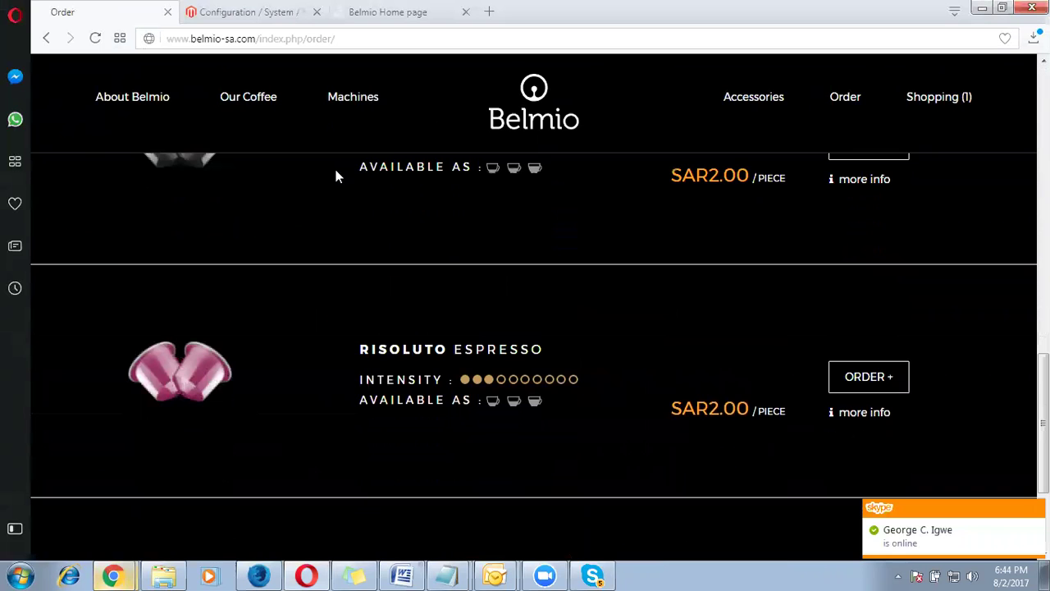
scroll(326, 163, "down", 3)
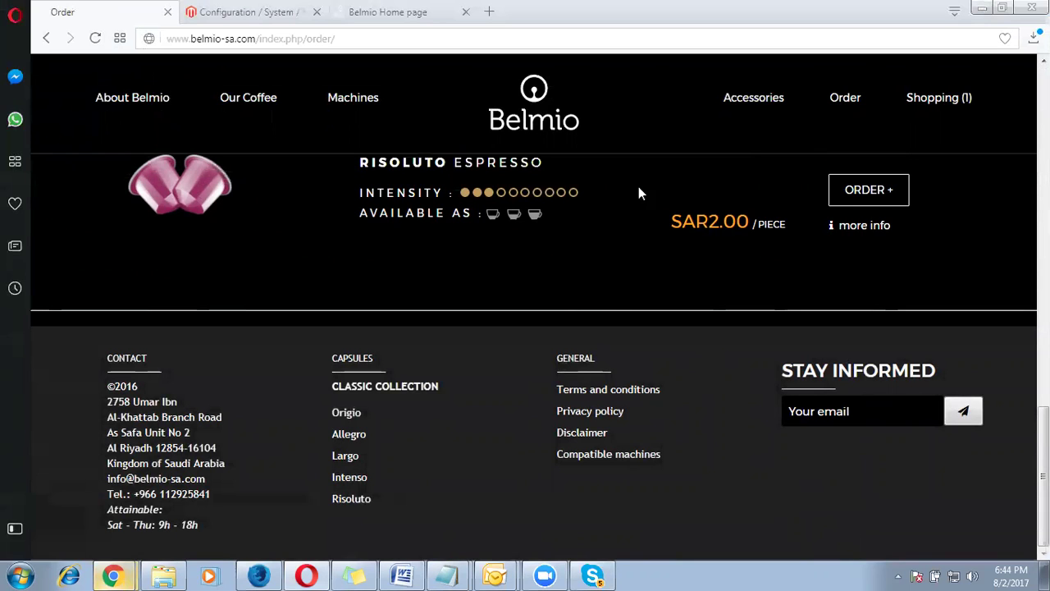
mouse_move(110, 358)
left_mouse_down()
mouse_move(232, 525)
mouse_move(95, 364)
left_mouse_up()
left_click(213, 375)
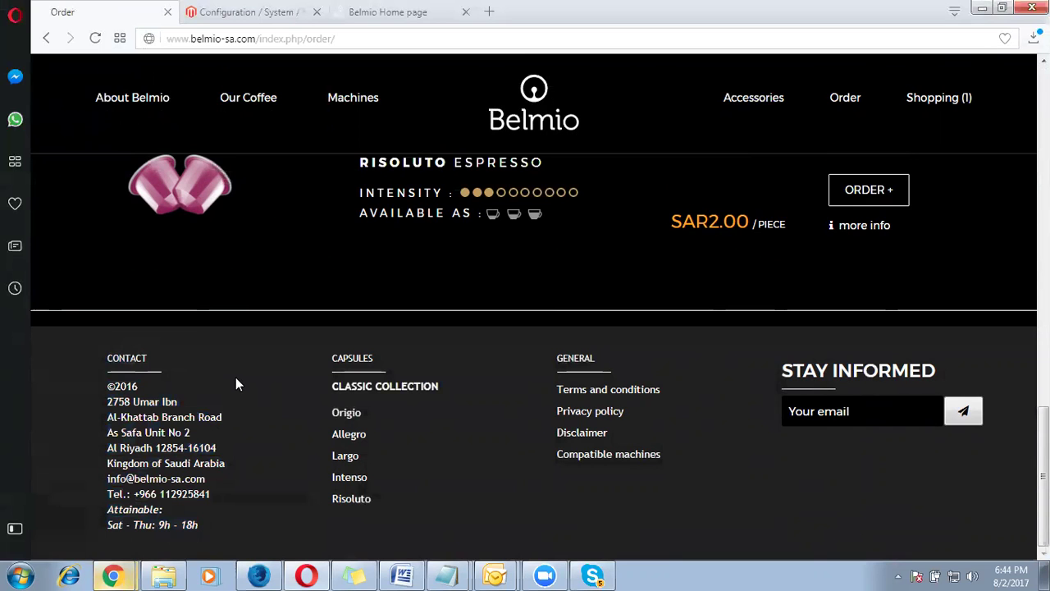
scroll(236, 378, "up", 5)
scroll(232, 375, "up", 5)
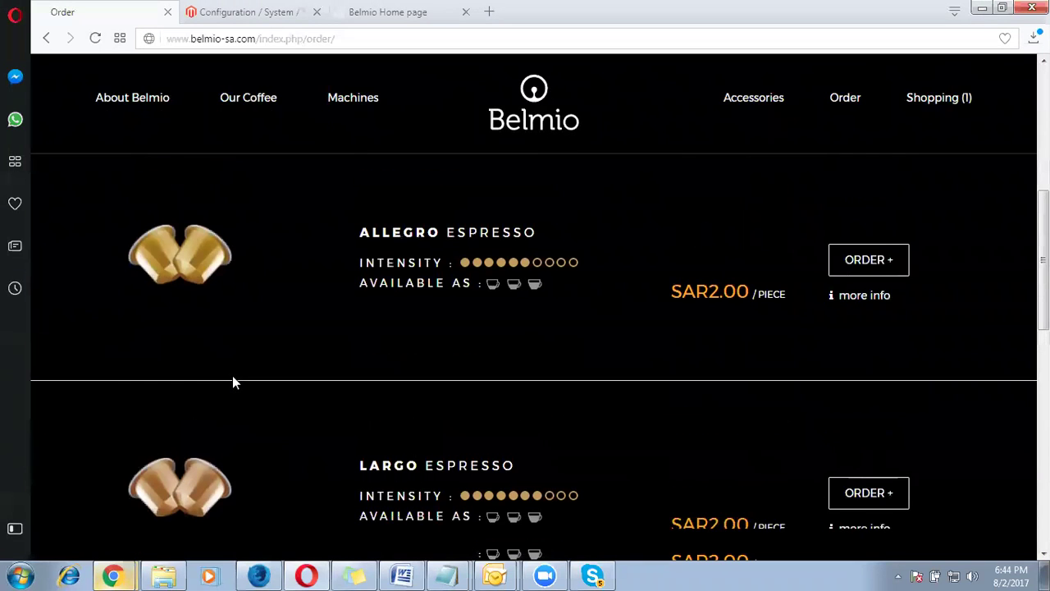
scroll(232, 379, "down", 10)
left_click_drag(102, 351, 235, 516)
left_click(242, 501)
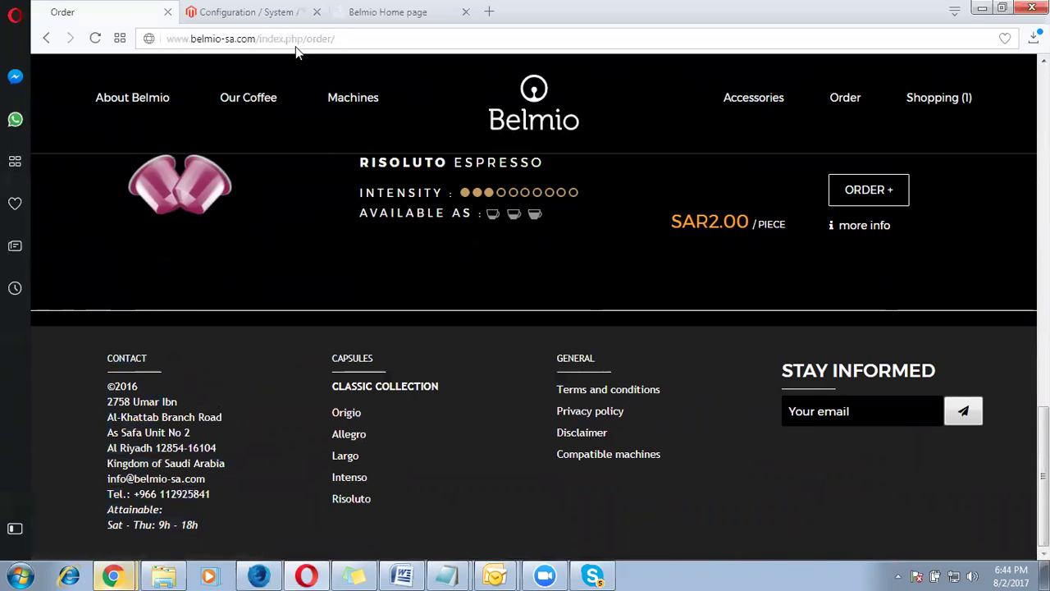
left_click_drag(302, 38, 166, 39)
key("ctrl+c")
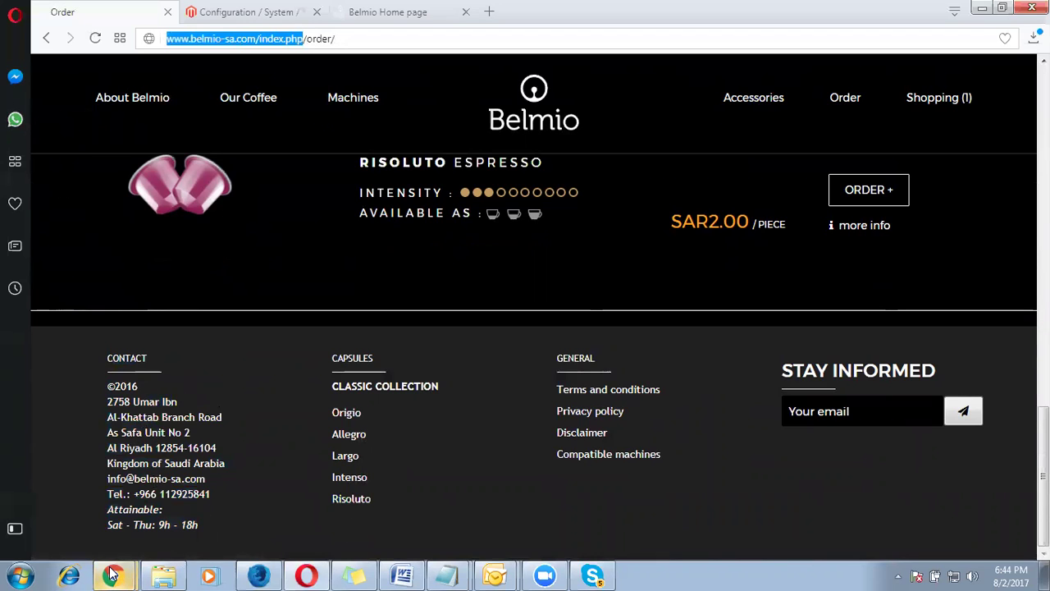
- In Chrome, load the copied Belmio home-page address in a new tab
mouse_move(112, 574)
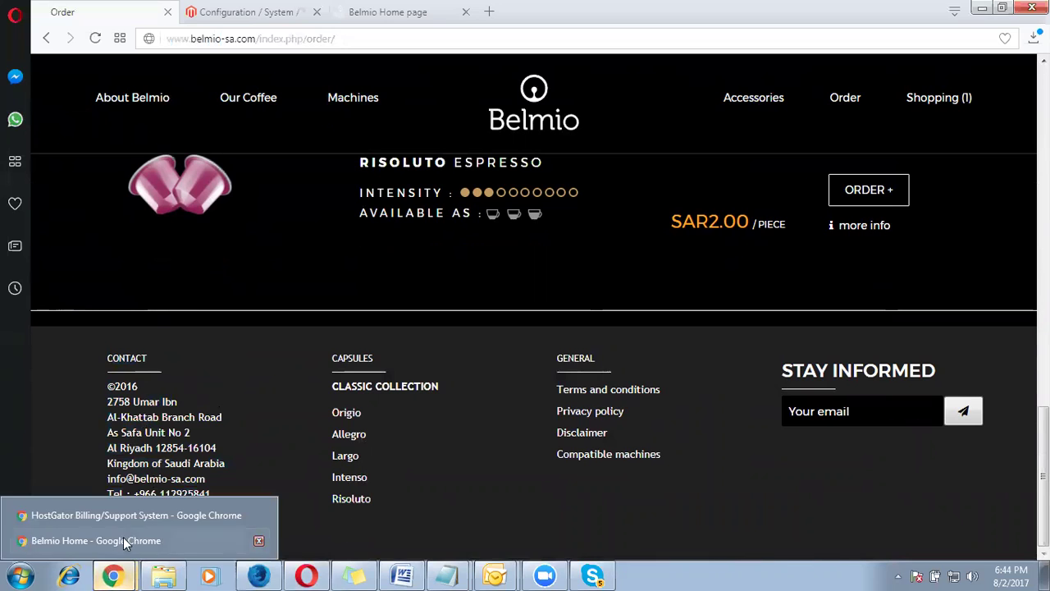
left_click(246, 517)
left_click(326, 12)
key("ctrl+v")
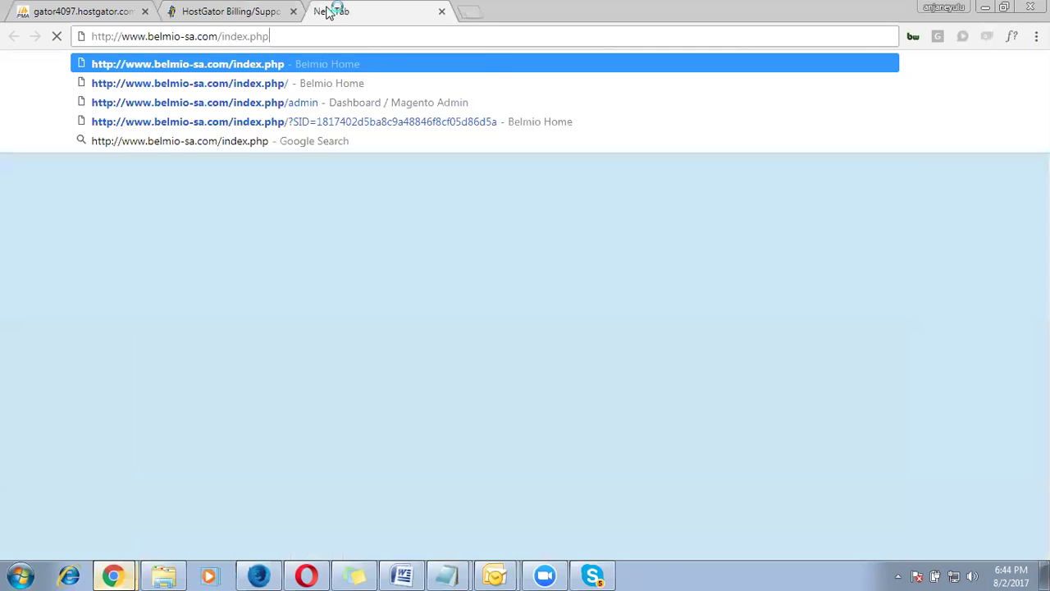
key("Return")
left_click(309, 12)
left_click(375, 11)
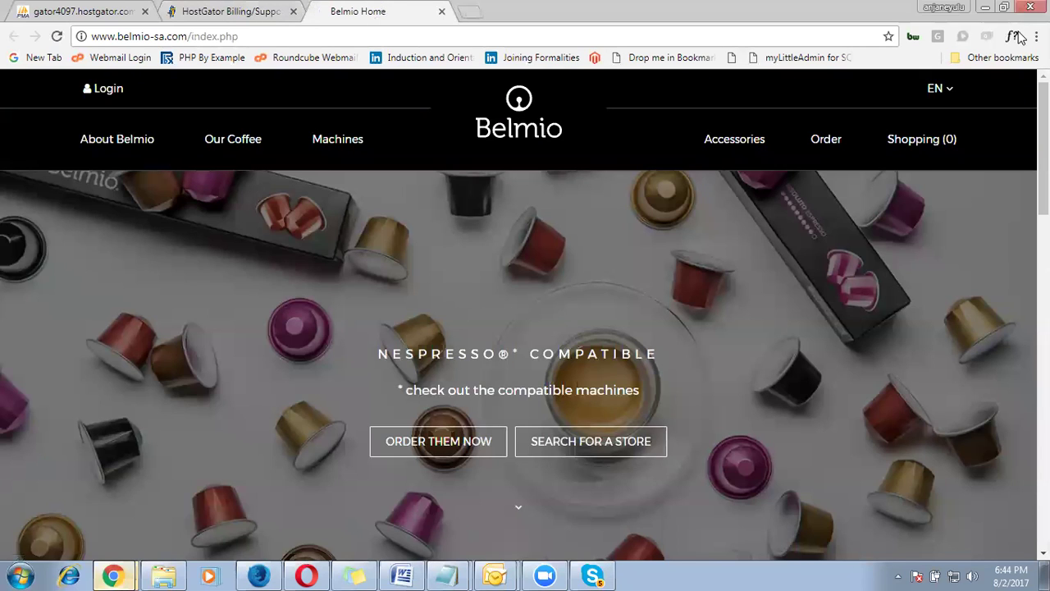
- With WhatFont, identify the CAPSULES and CONTACT heading fonts and the footer body font
scroll(518, 291, "down", 10)
scroll(399, 286, "down", 2)
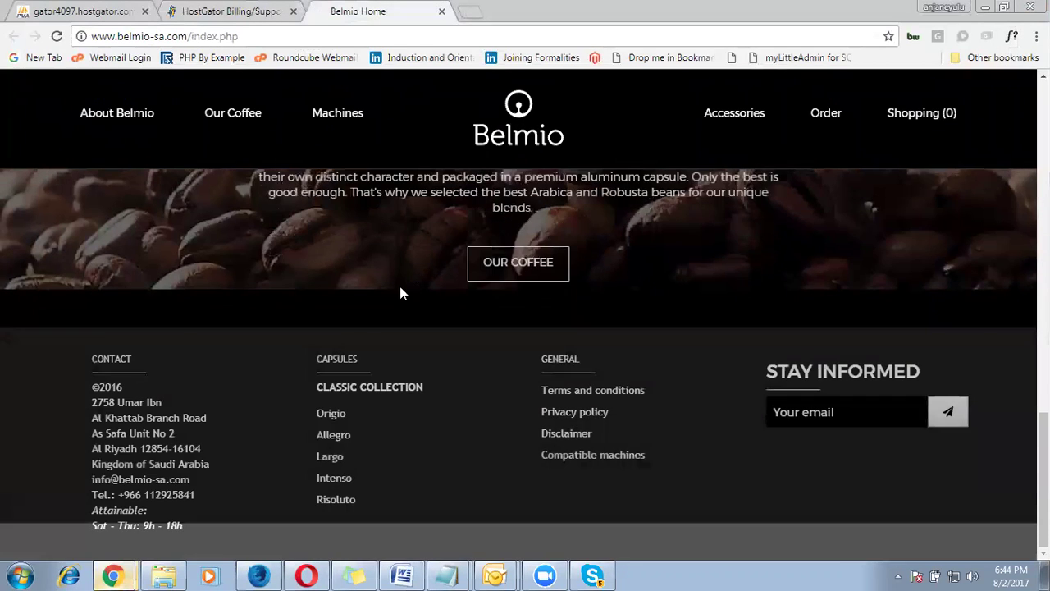
left_click(1012, 37)
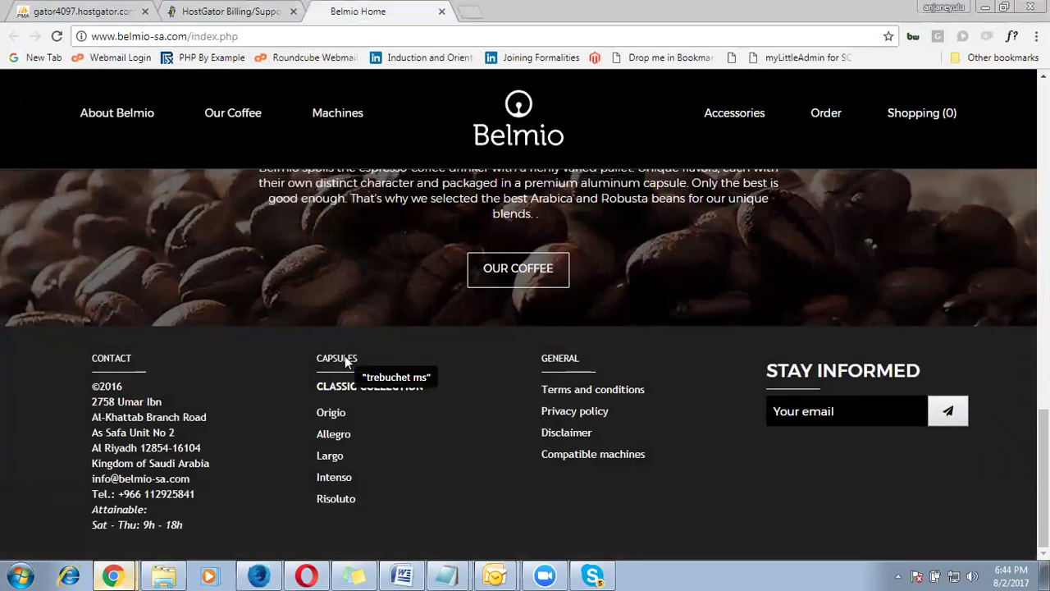
left_click(325, 366)
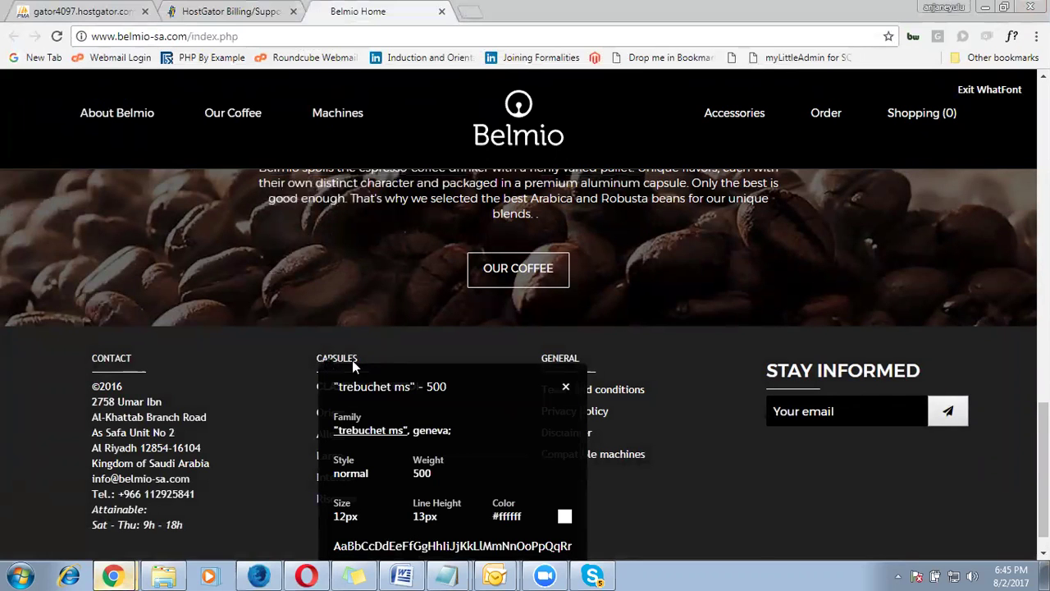
left_click(113, 359)
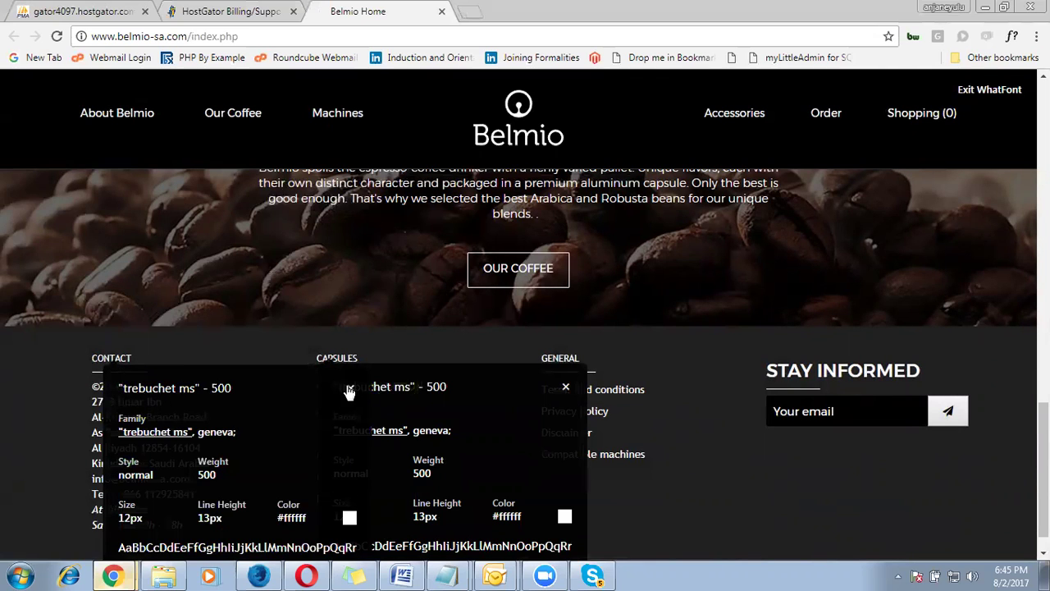
left_click_drag(491, 372, 467, 389)
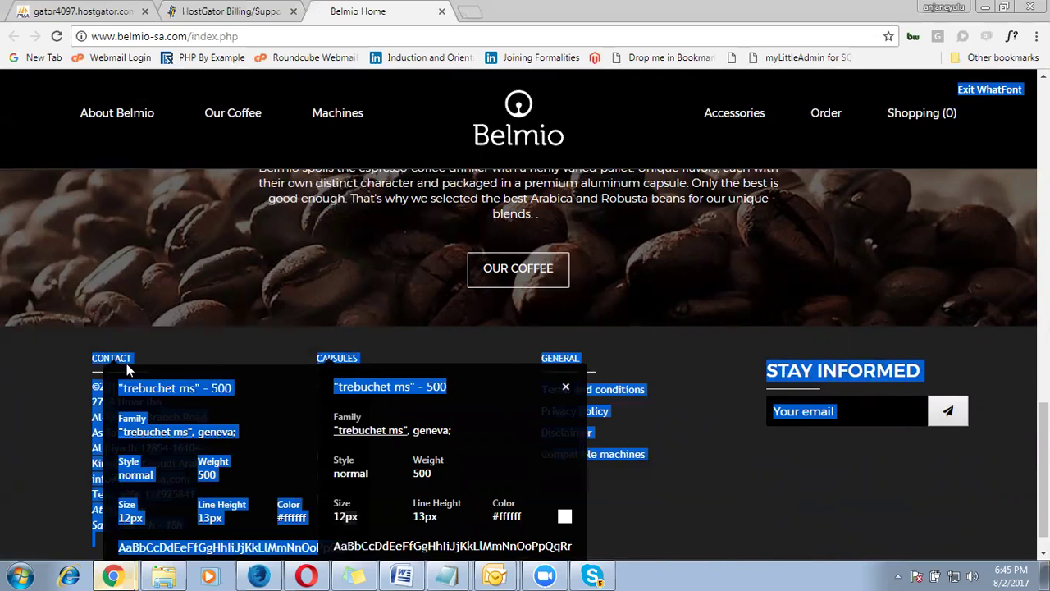
left_click(217, 344)
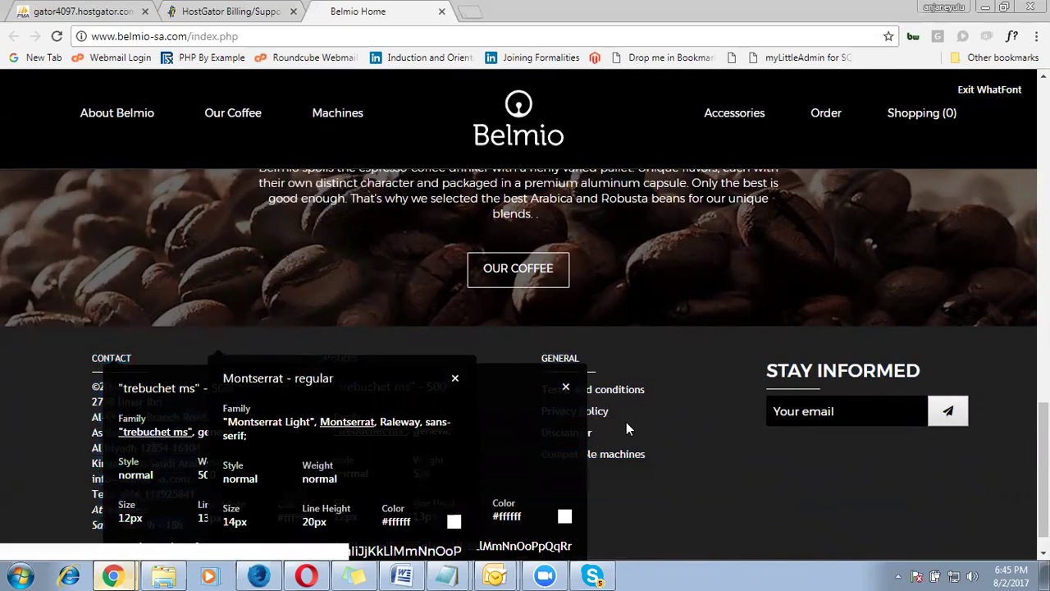
left_click(455, 378)
left_click(565, 387)
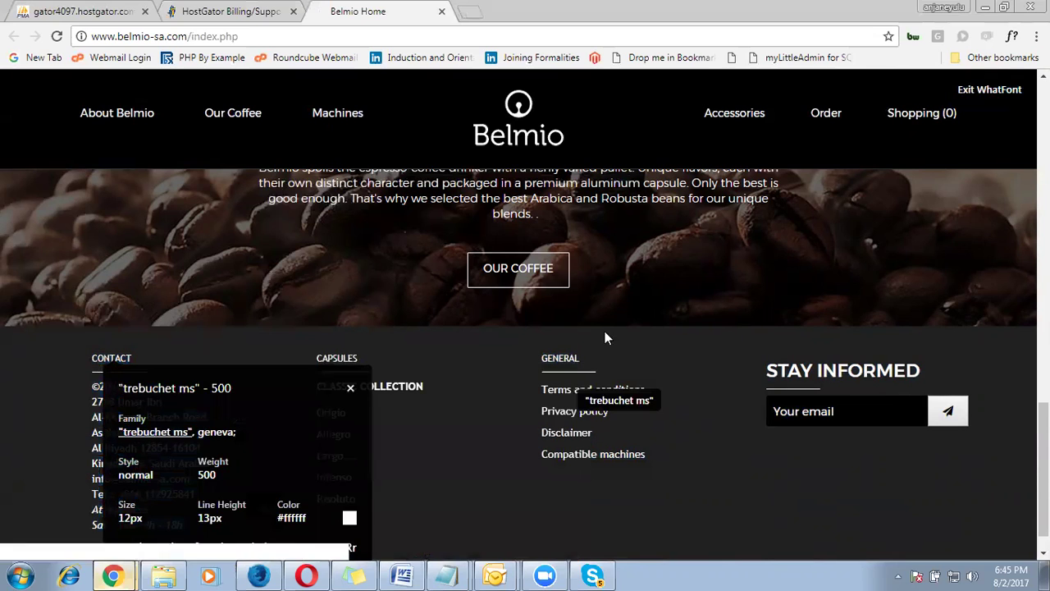
left_click(351, 391)
- Recheck the fonts of the CONTACT text and the Capsules column
left_click(114, 367)
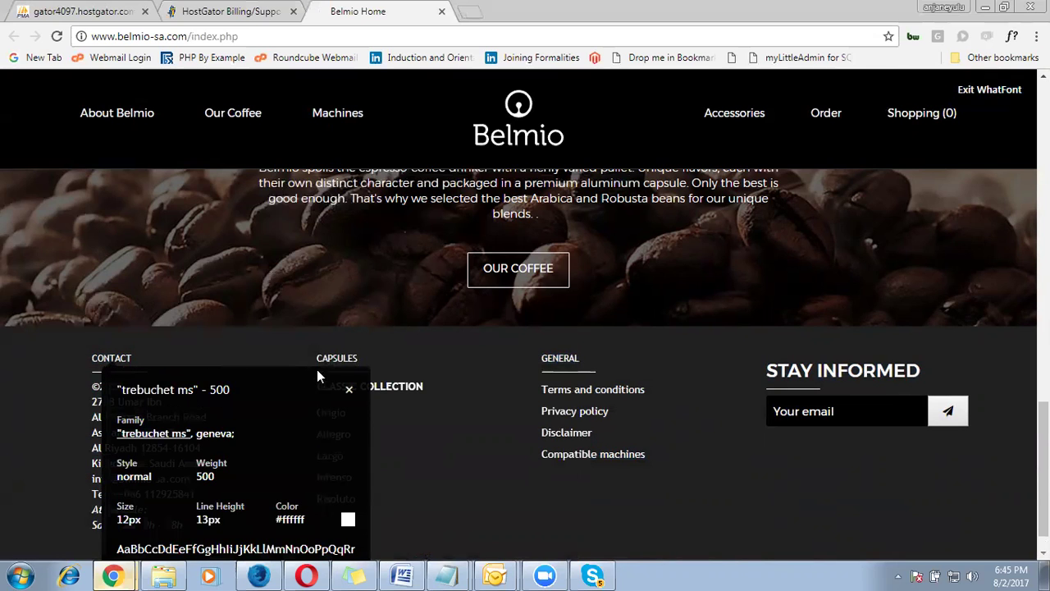
left_click(345, 360)
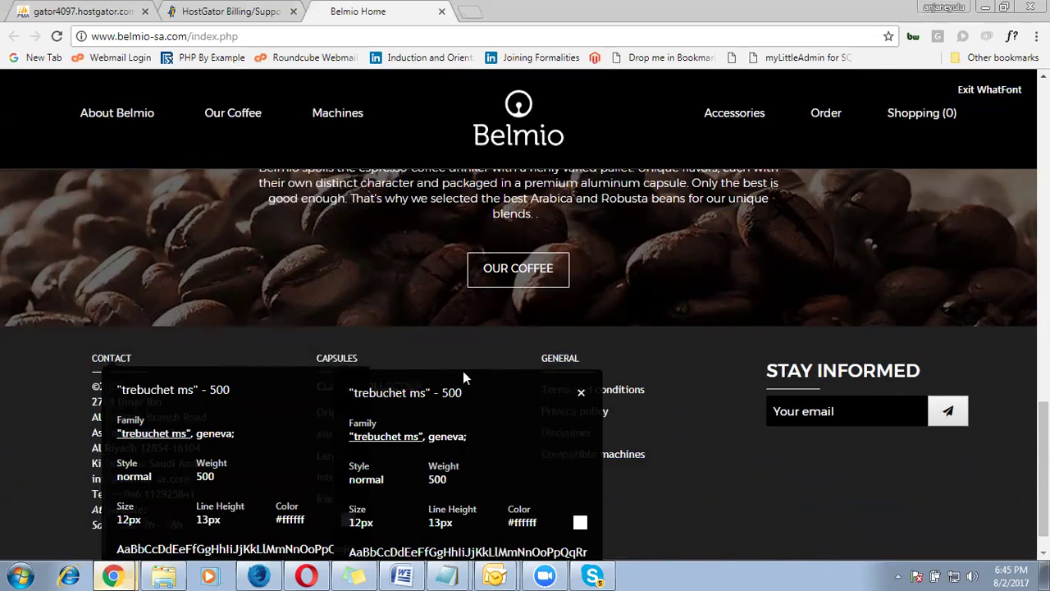
mouse_move(838, 388)
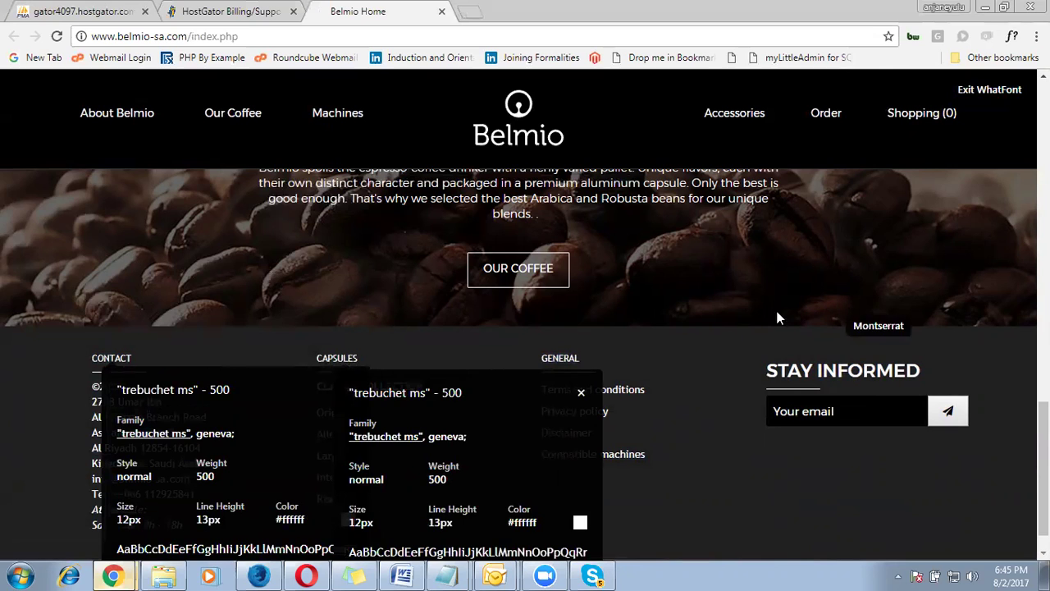
left_click(580, 393)
left_click(348, 395)
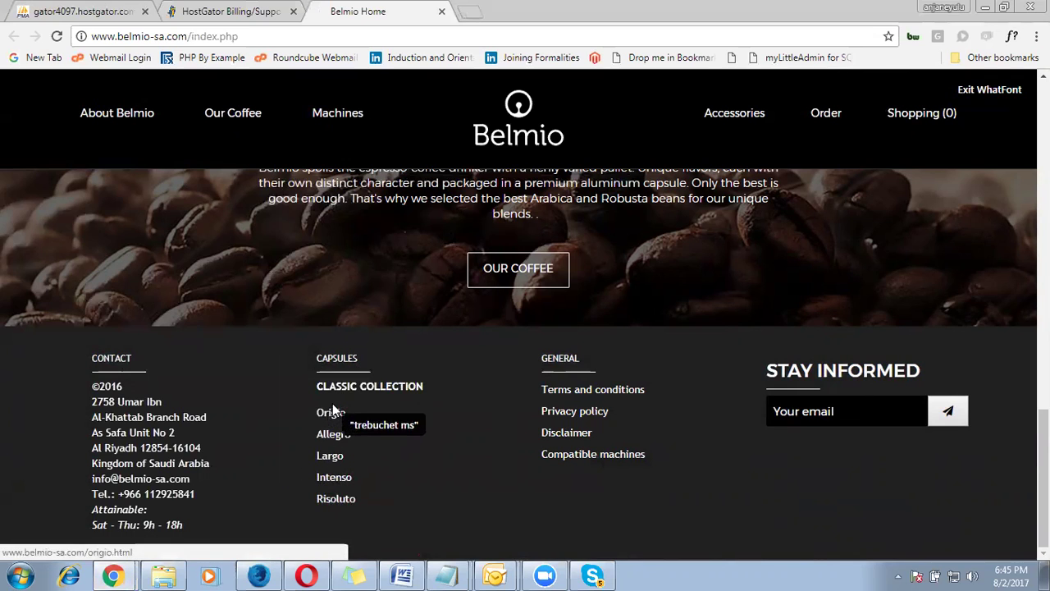
- Confirm the contact address and footer text use Montserrat, then return to the page top
left_click_drag(71, 385, 160, 506)
left_click(160, 508)
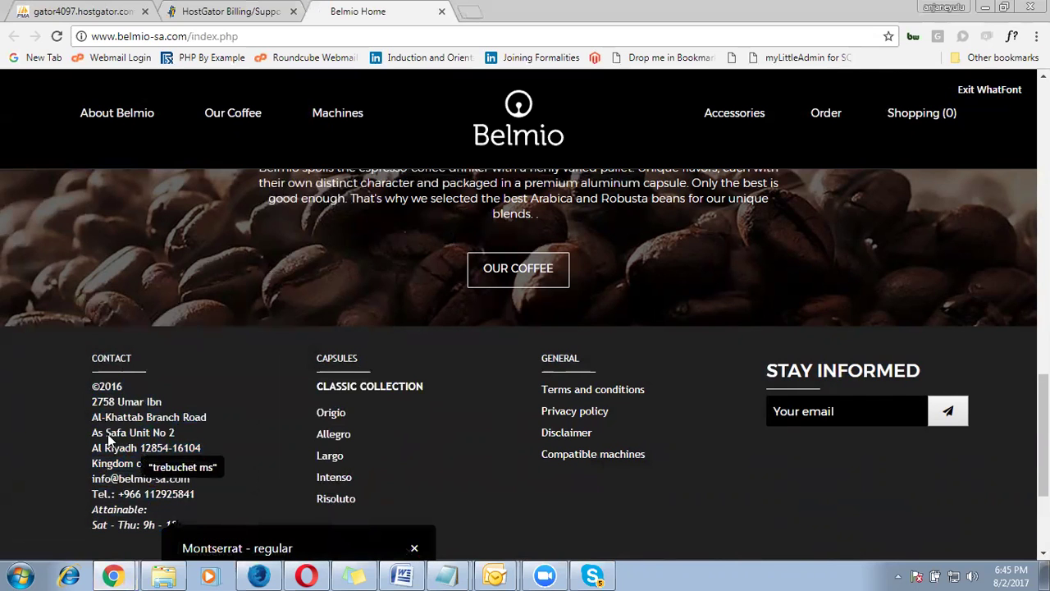
scroll(189, 492, "down", 2)
left_click_drag(80, 389, 223, 396)
left_click(210, 356)
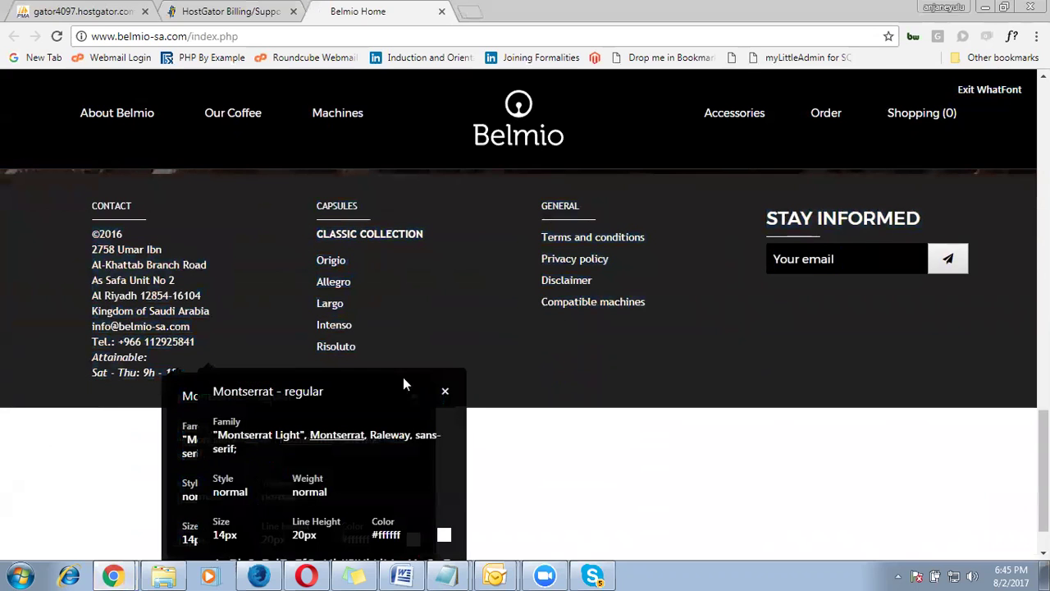
left_click(441, 390)
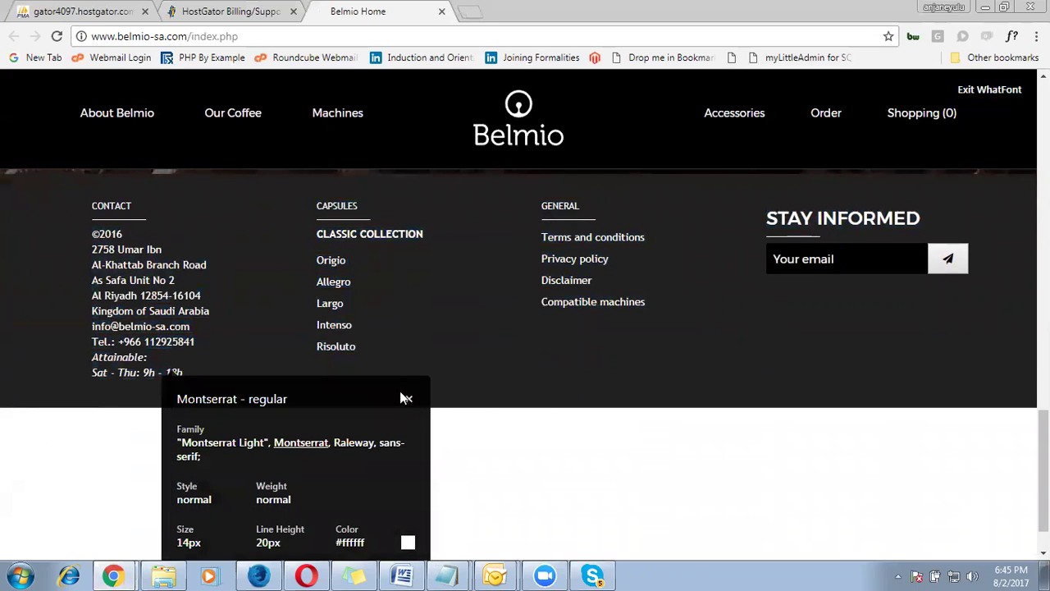
left_click(412, 398)
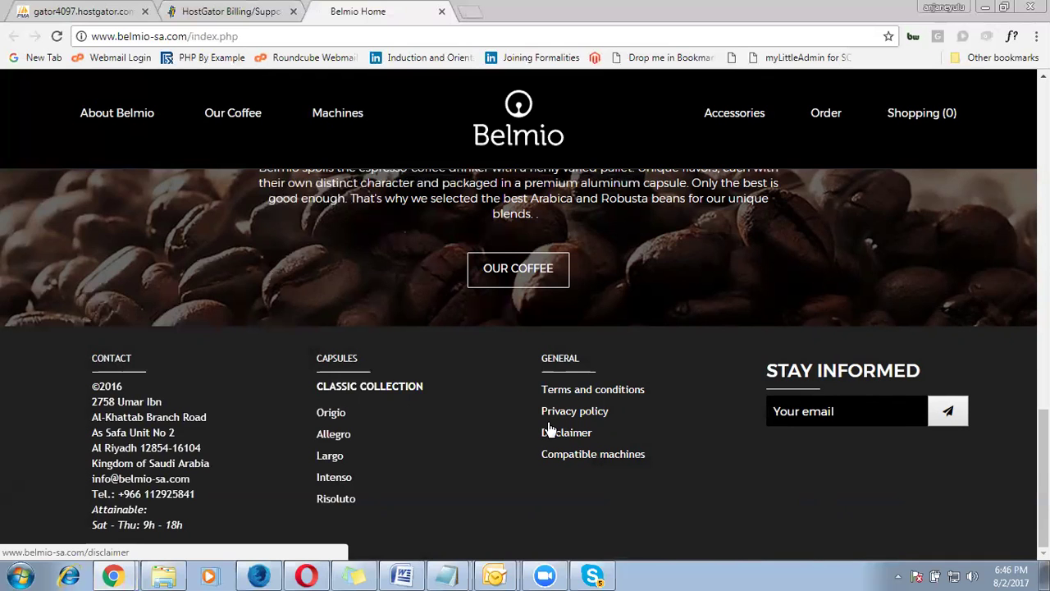
scroll(519, 425, "up", 15)
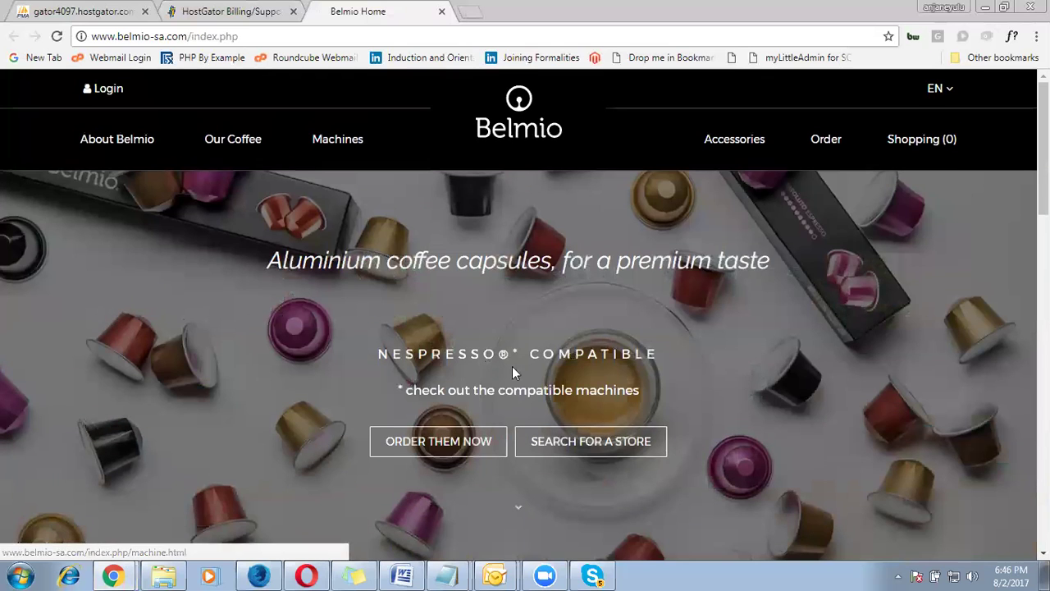
- Switch the storefront to Arabic and follow the footer's Allegro link, which returns 404
left_click(951, 92)
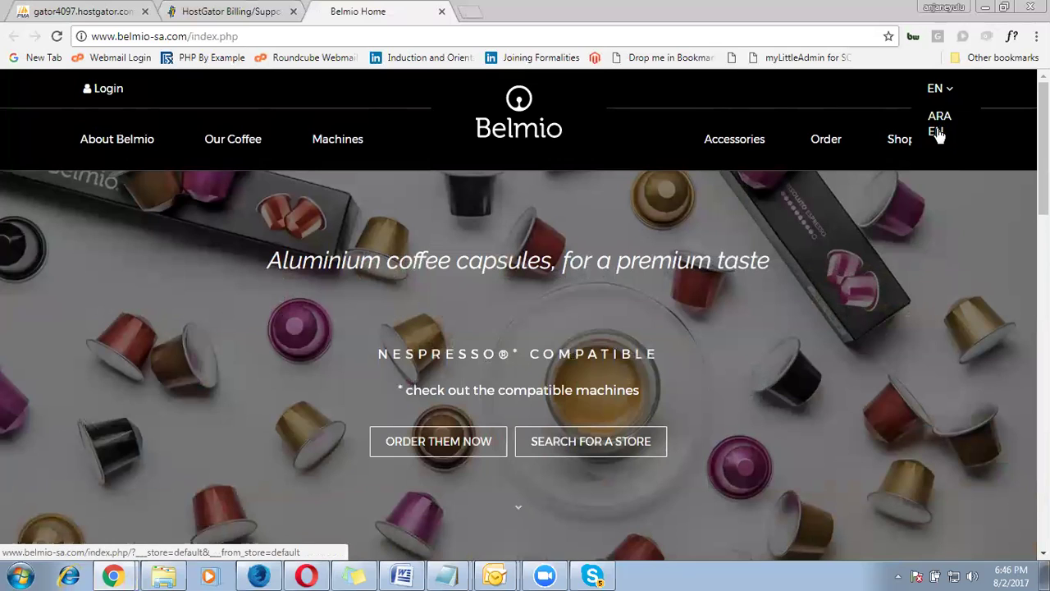
left_click(939, 116)
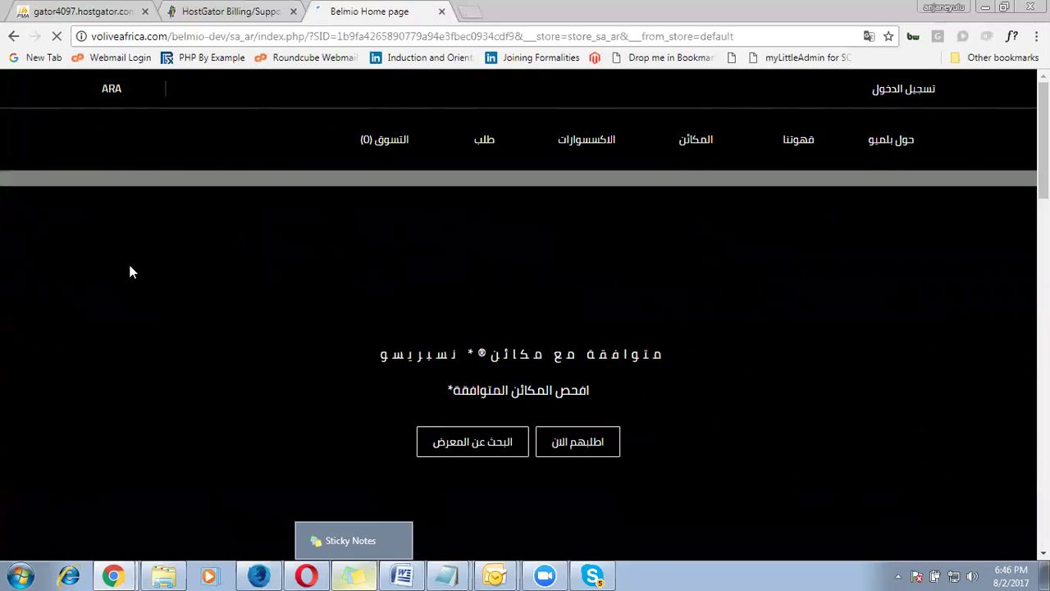
scroll(130, 272, "down", 15)
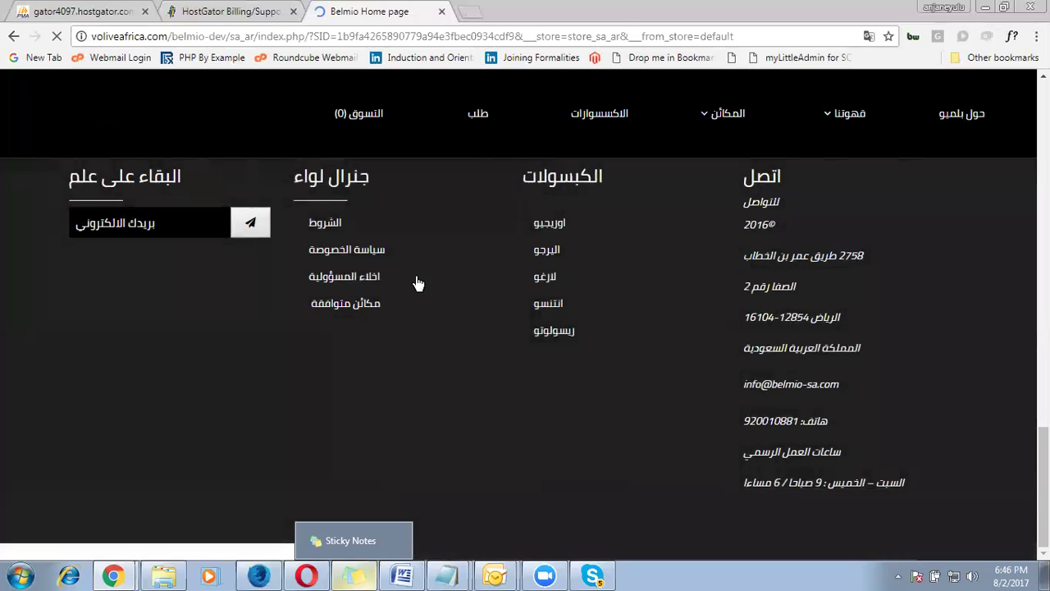
left_click(547, 250)
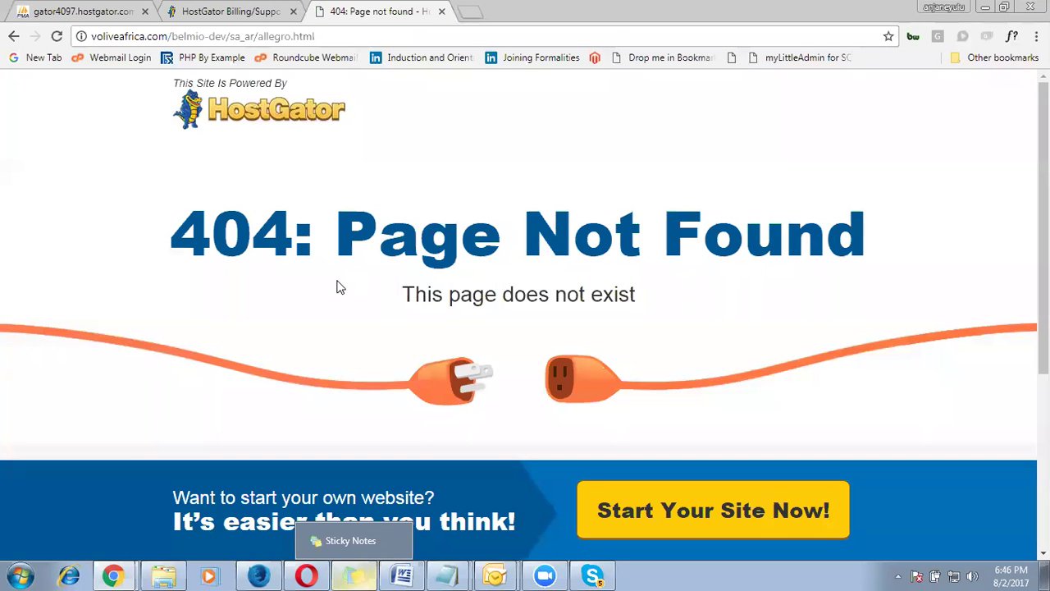
- Select 'allegro' in the 404 page address and bring the Opera Belmio order page forward
double_click(275, 36)
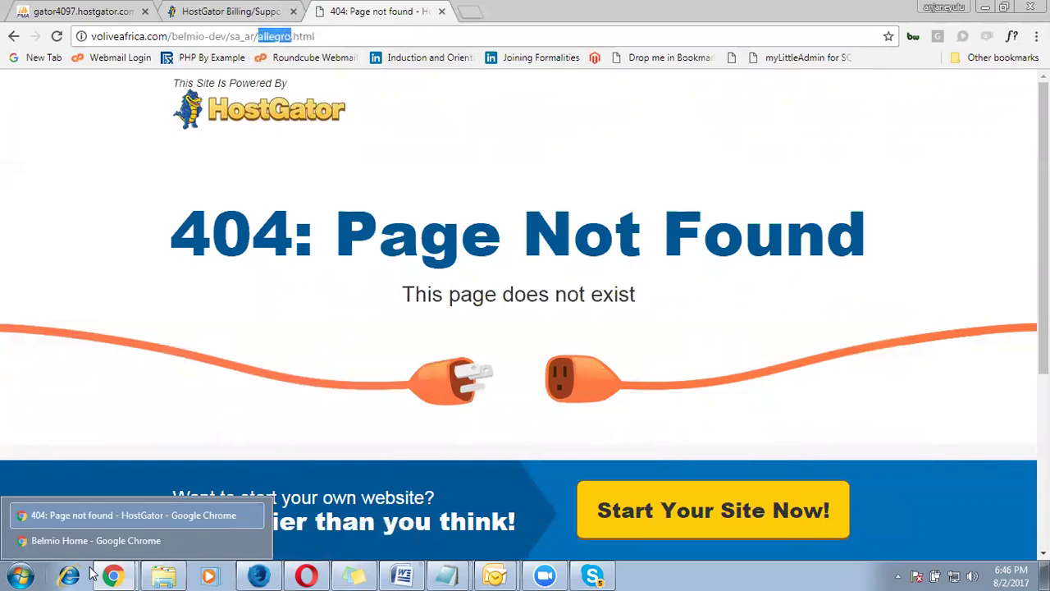
mouse_move(304, 574)
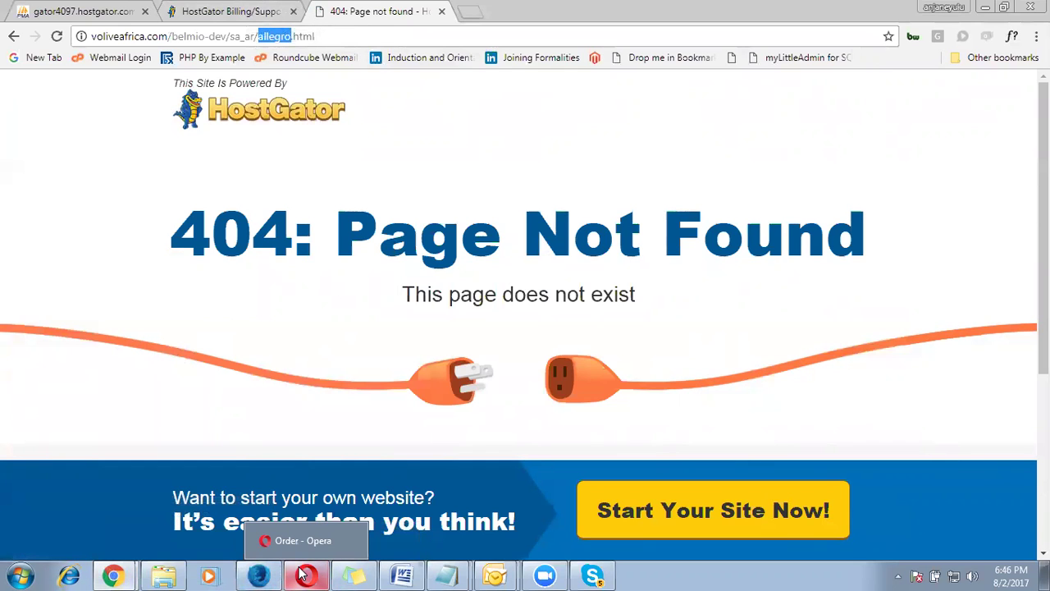
left_click(303, 575)
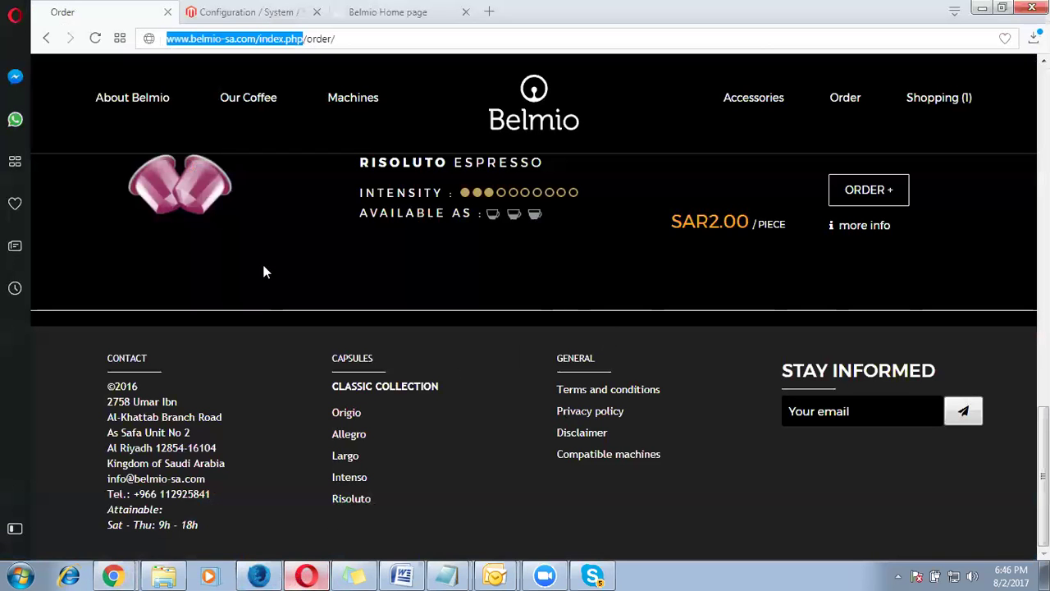
- Go to the Magento CMS Pages list and start a new page
scroll(263, 272, "up", 8)
left_click(238, 12)
mouse_move(432, 109)
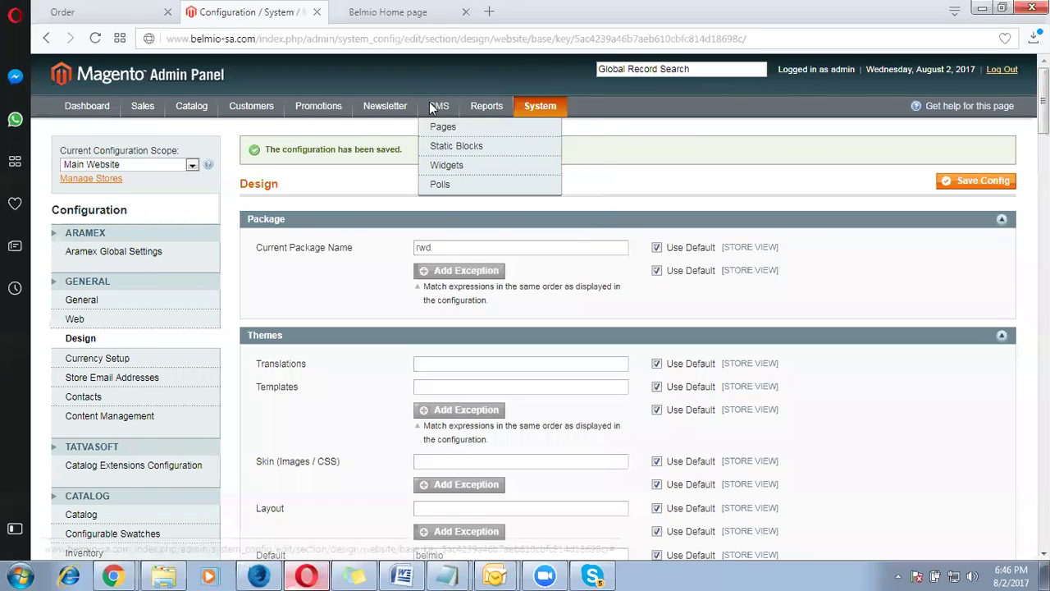
left_click(450, 129)
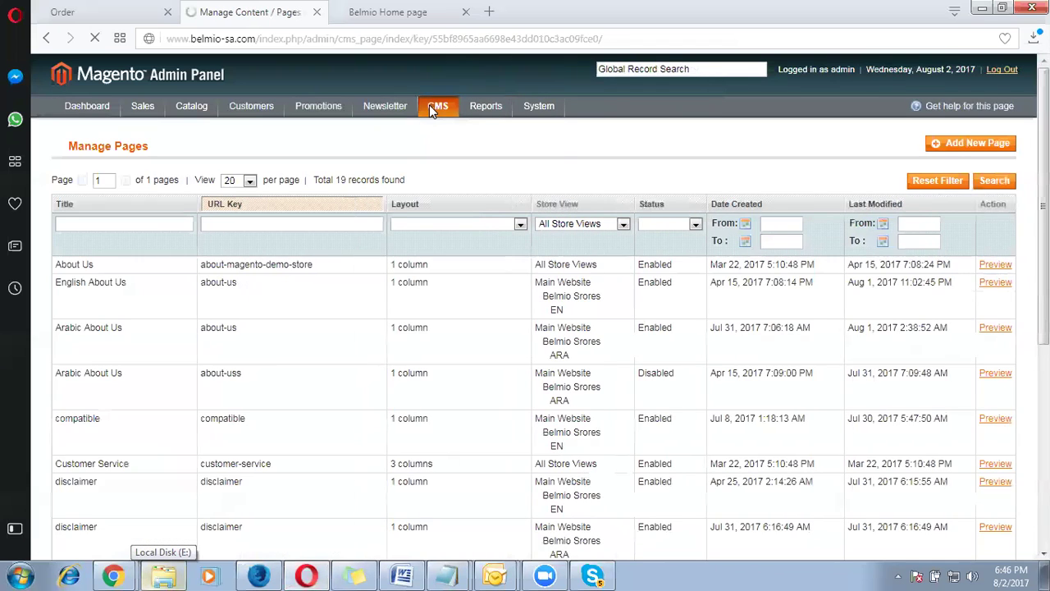
mouse_move(435, 108)
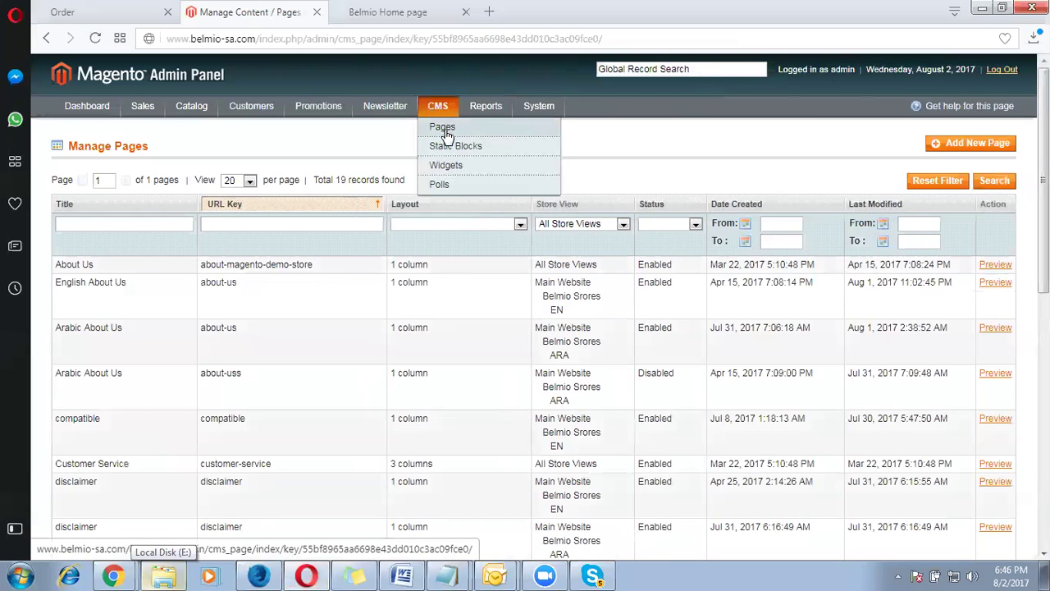
left_click(338, 12)
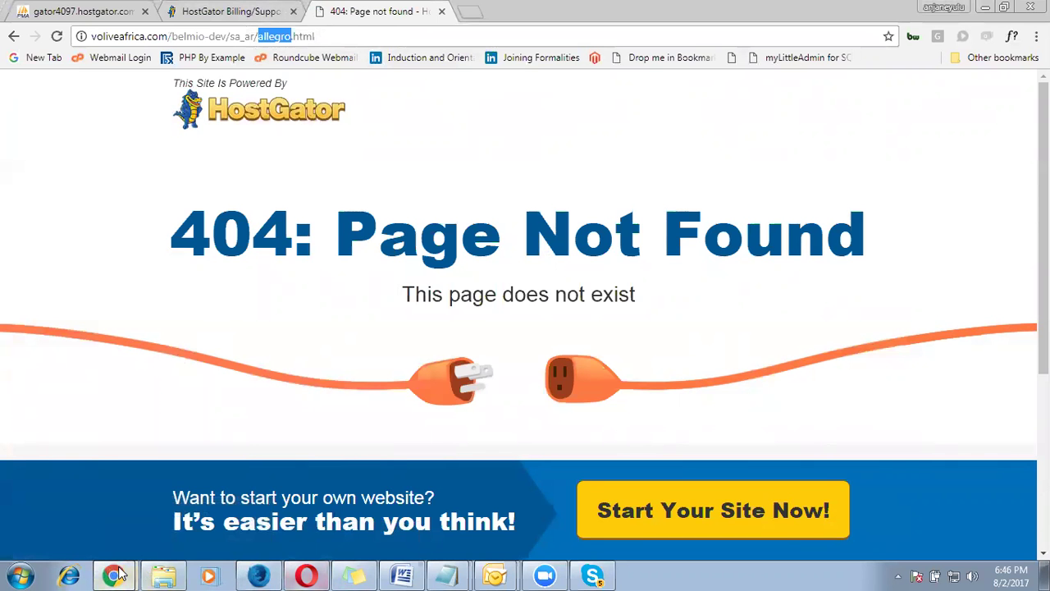
left_click(112, 576)
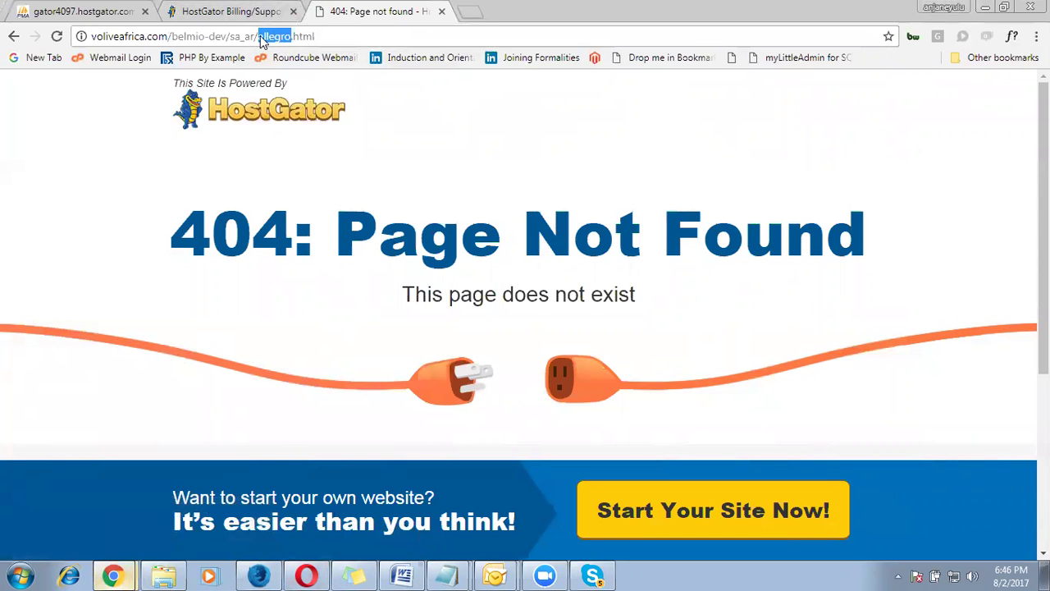
left_click(112, 575)
left_click(306, 575)
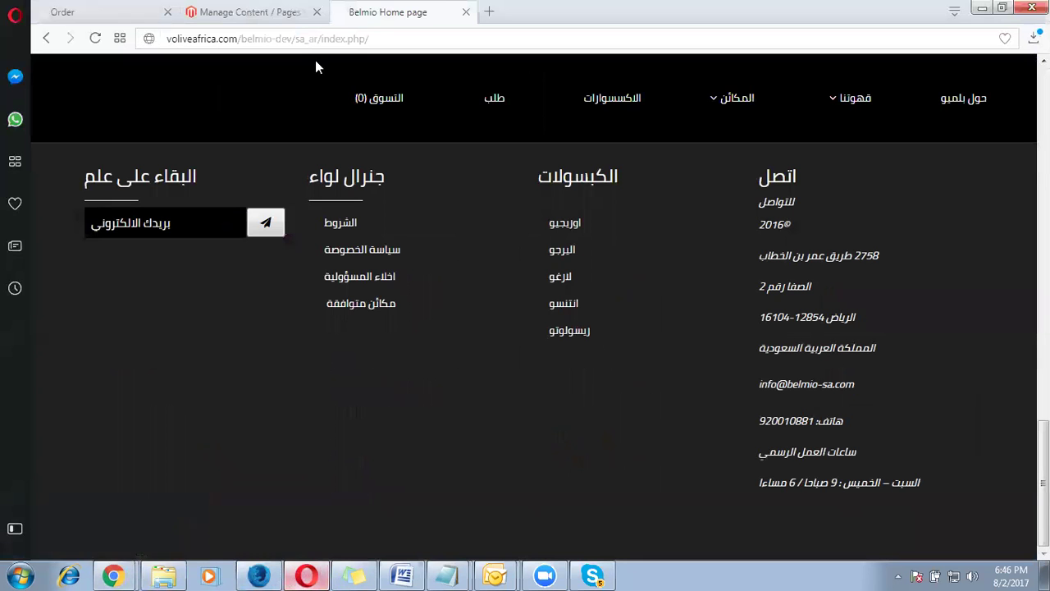
left_click(278, 17)
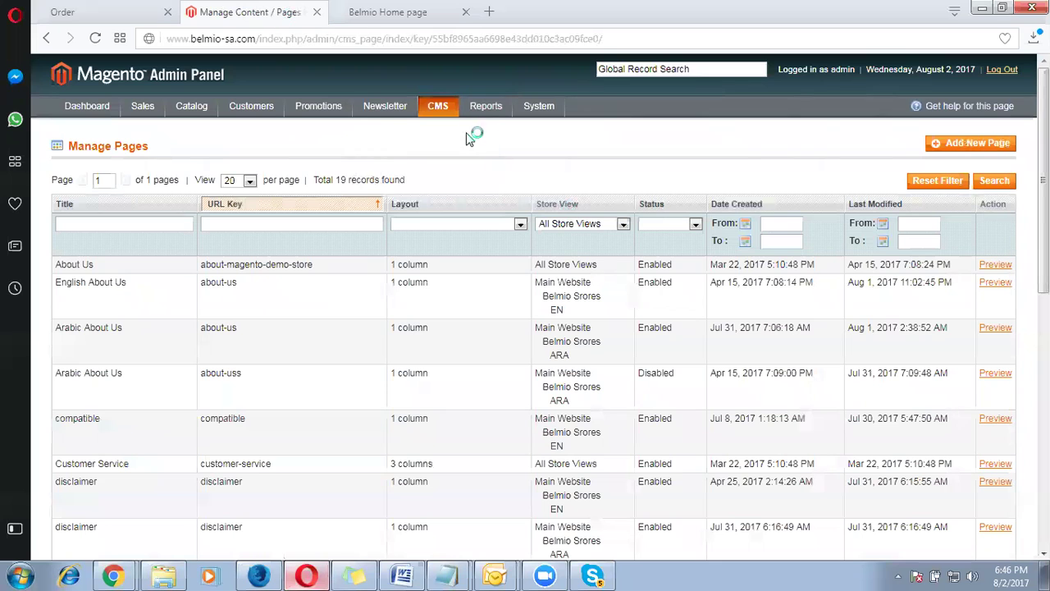
mouse_move(435, 105)
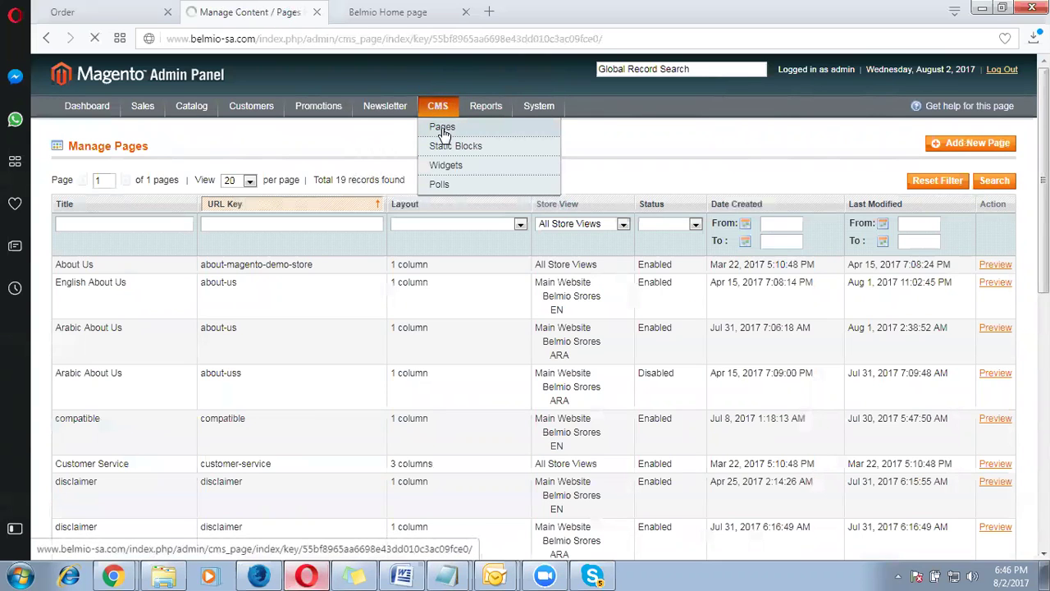
left_click(434, 146)
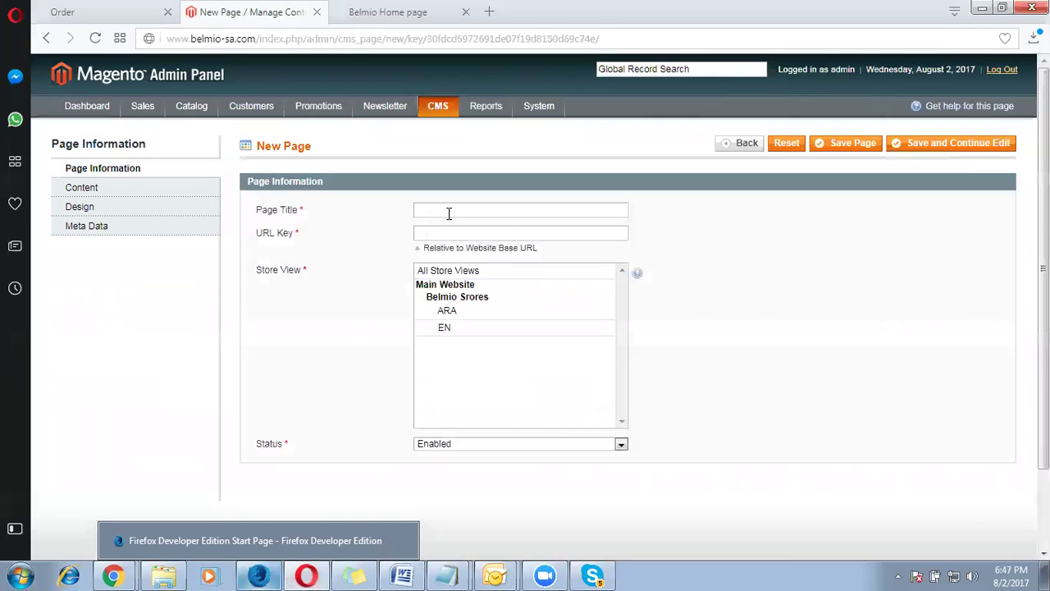
- Give the page title and URL key 'allegro', ARA store view, content heading 'testing', then save
left_click(449, 212)
type("allegro")
triple_click(279, 234)
left_click(436, 232)
type("allegro")
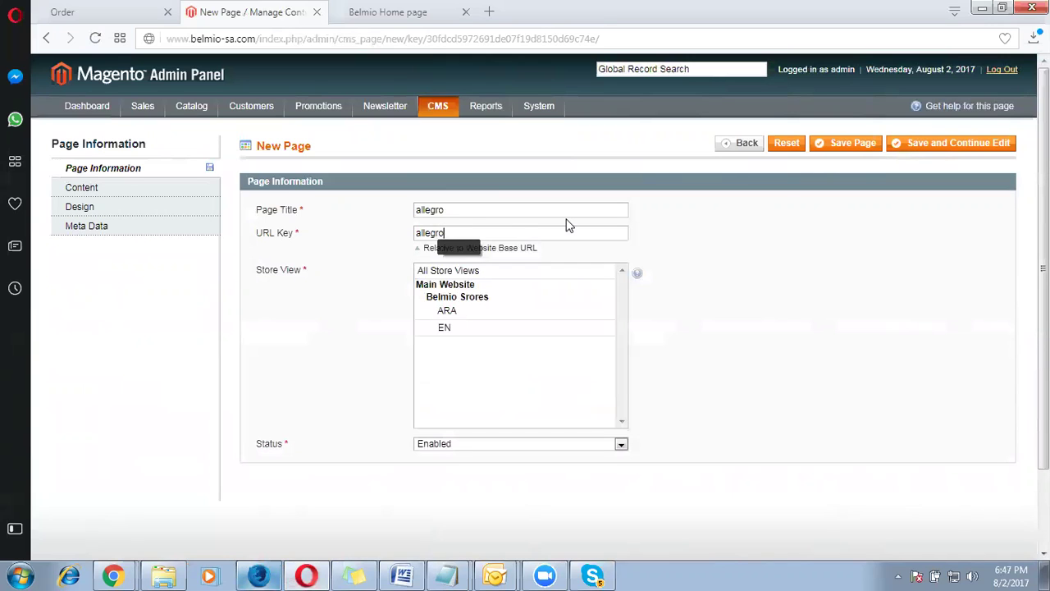
left_click(462, 311)
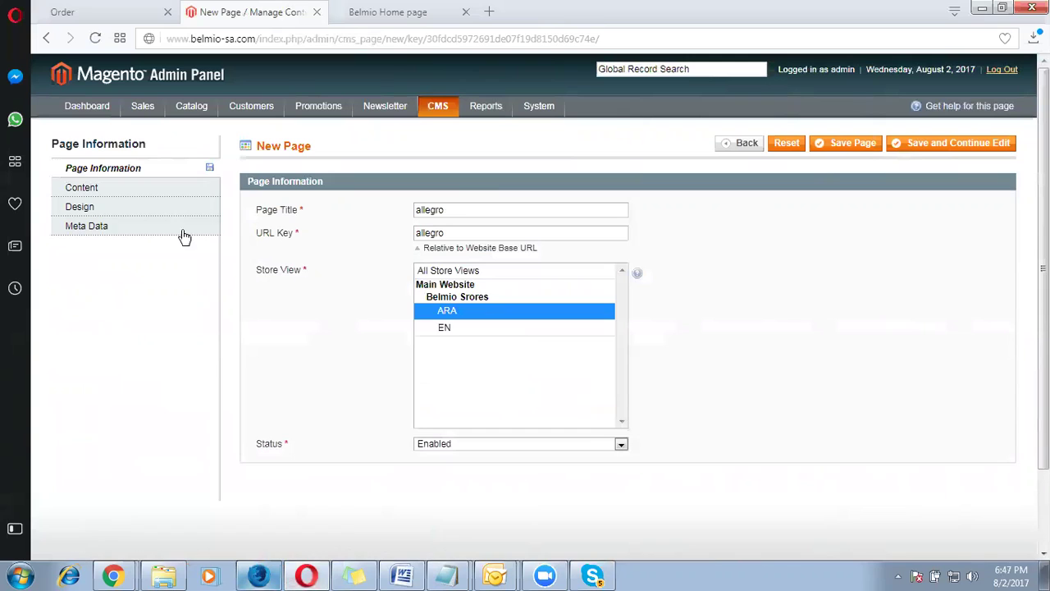
left_click(109, 193)
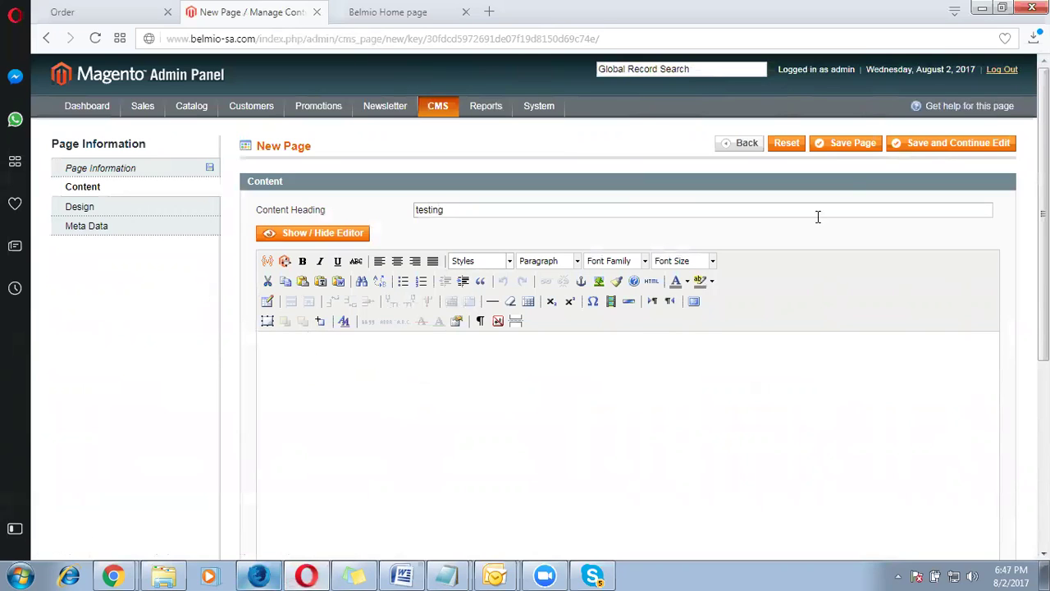
left_click(852, 144)
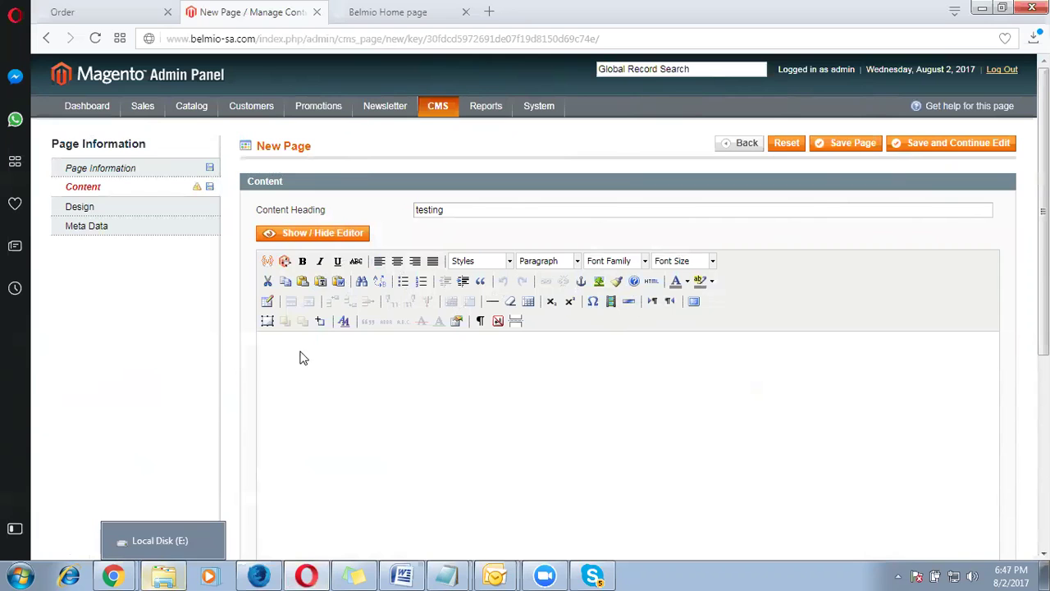
- Review the new page's Page Information and Content sections
left_click(117, 171)
left_click(116, 194)
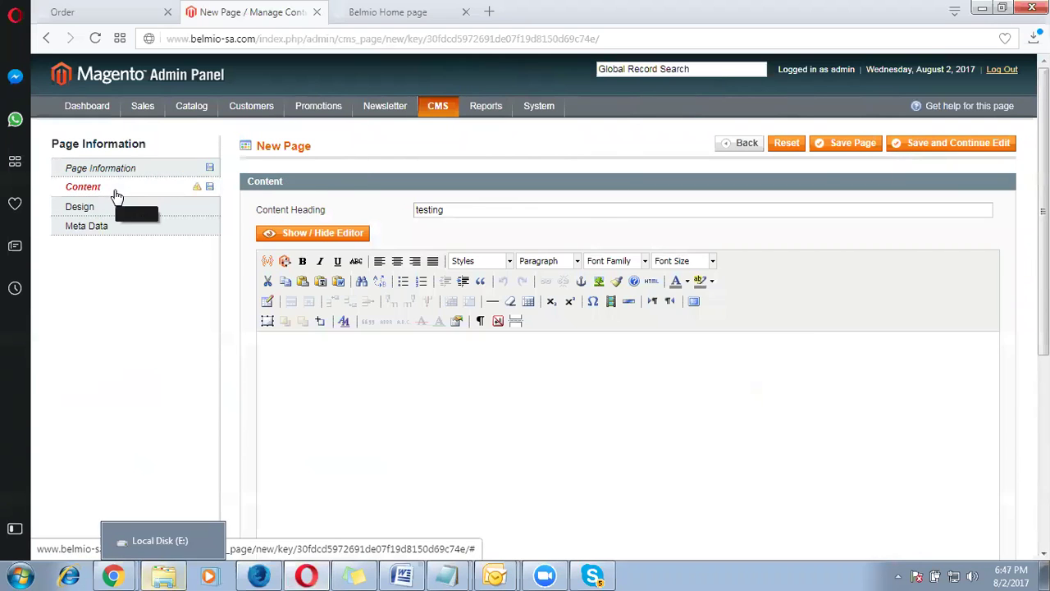
scroll(809, 326, "down", 4)
scroll(798, 317, "up", 2)
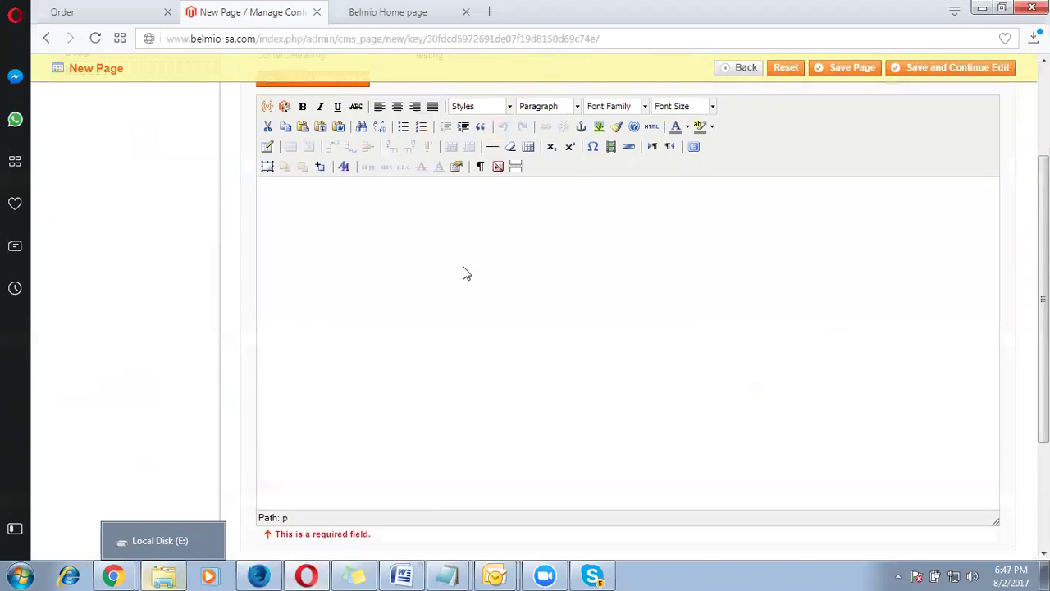
scroll(357, 236, "up", 1)
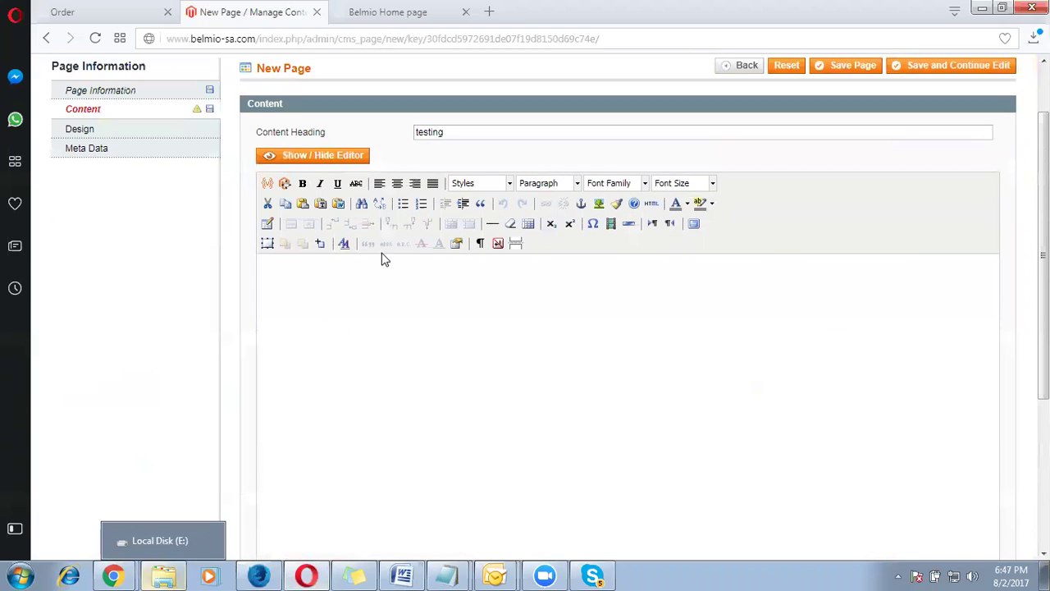
- Enter 'sadasdsad' as the page body through the HTML source editor
left_click(653, 205)
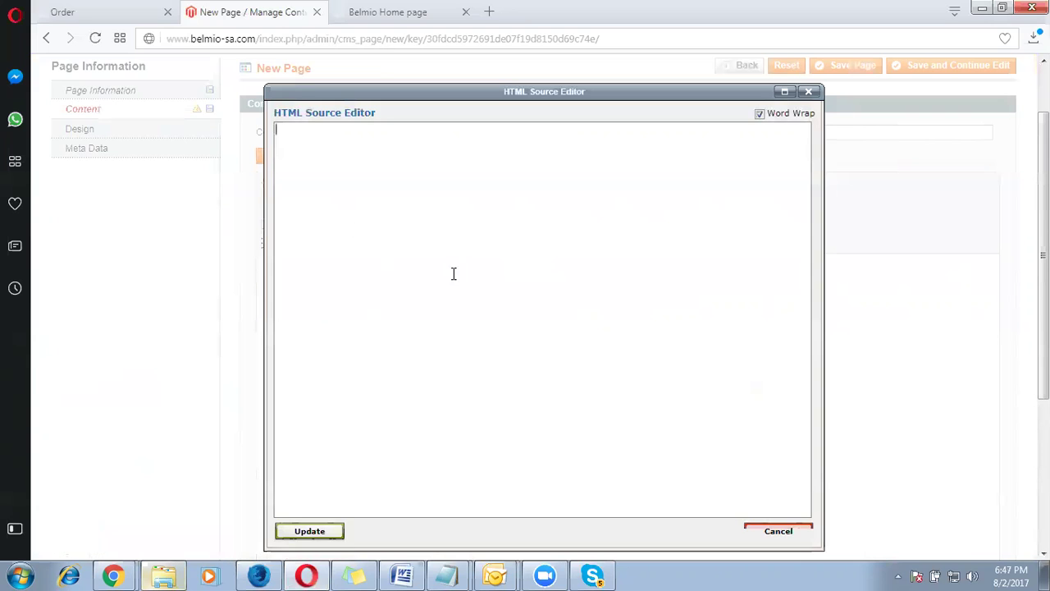
type("sadasdsad")
mouse_move(313, 565)
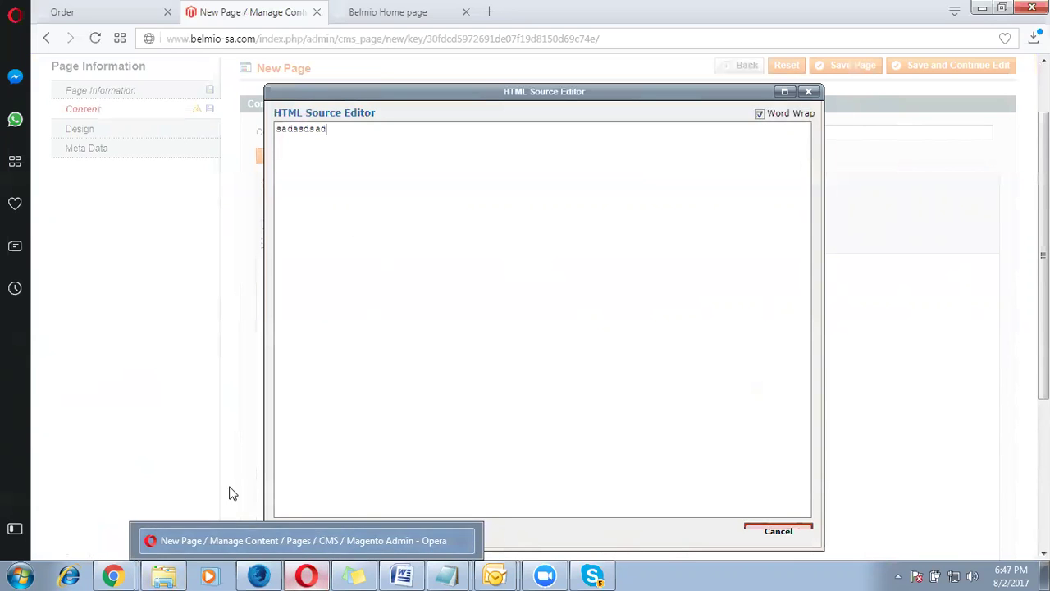
left_click(287, 533)
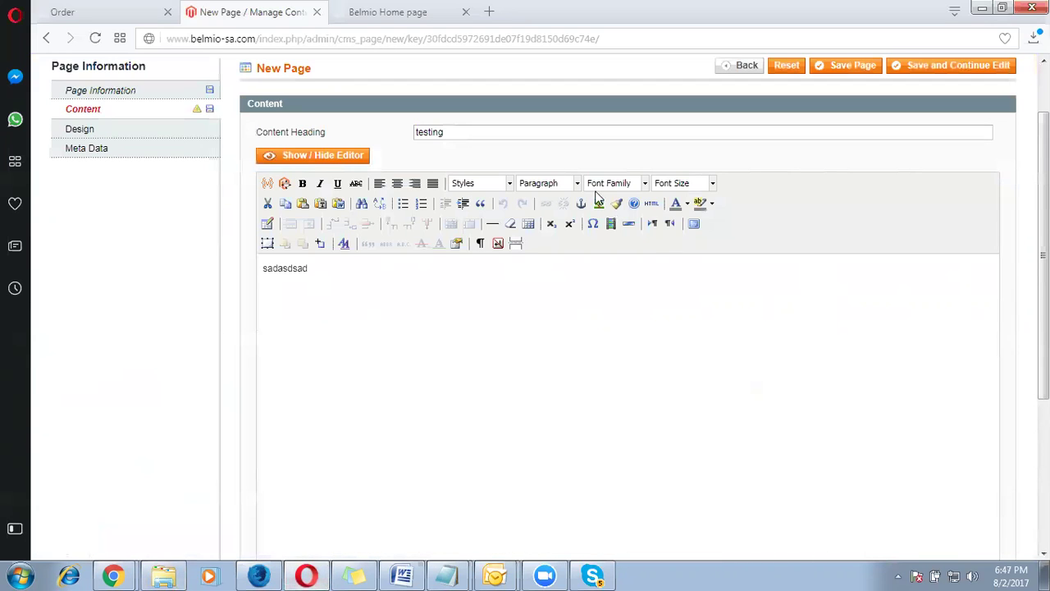
- Save the allegro page and return to Chrome's 404 allegro page
left_click(866, 63)
mouse_move(308, 575)
left_click(115, 513)
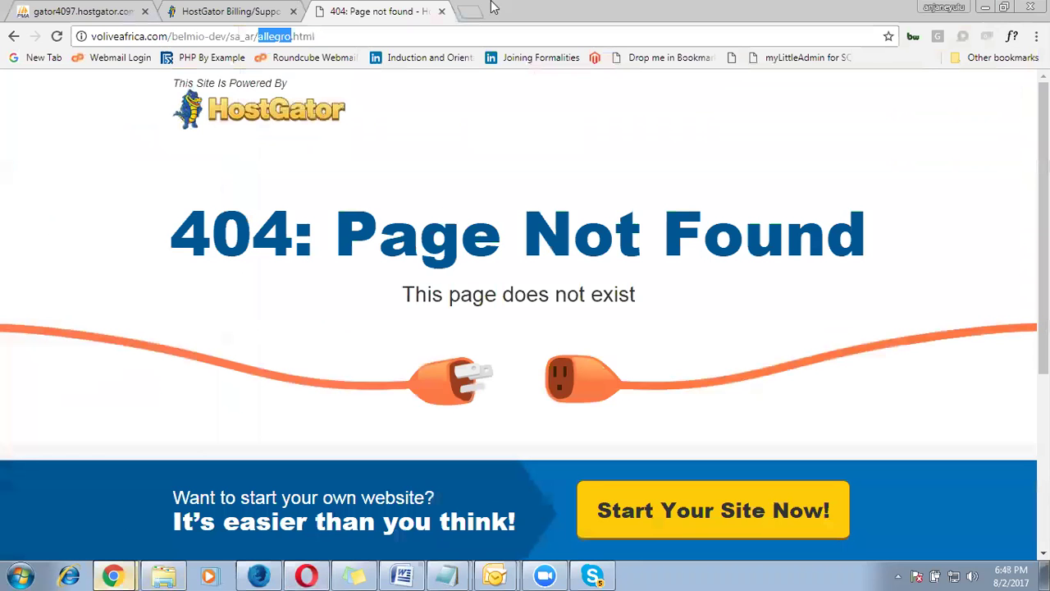
- Reload the allegro page, then load it with 'sa_ar/' removed from the address
left_click(54, 38)
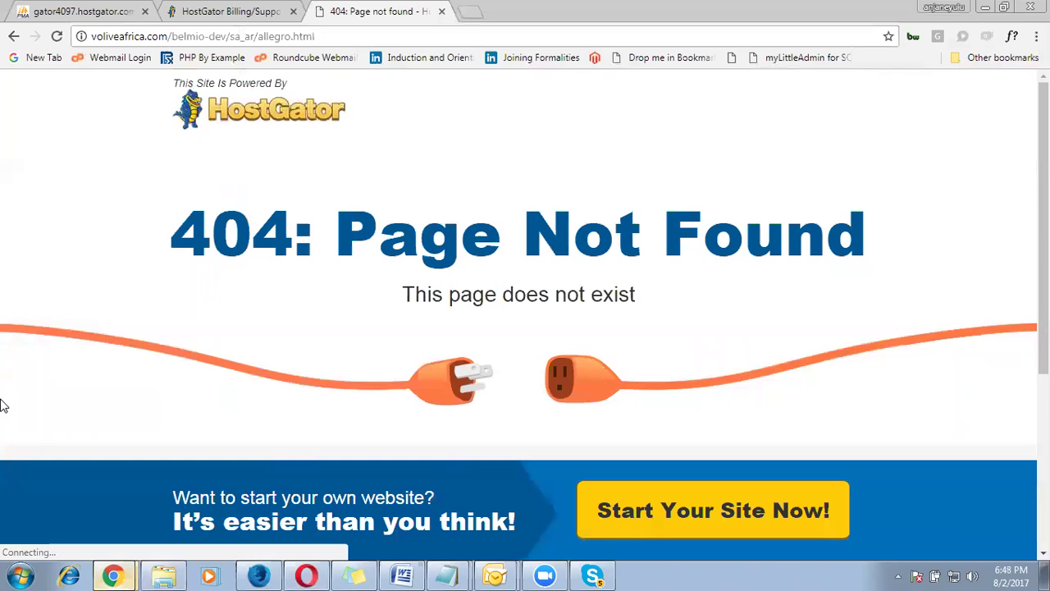
double_click(275, 36)
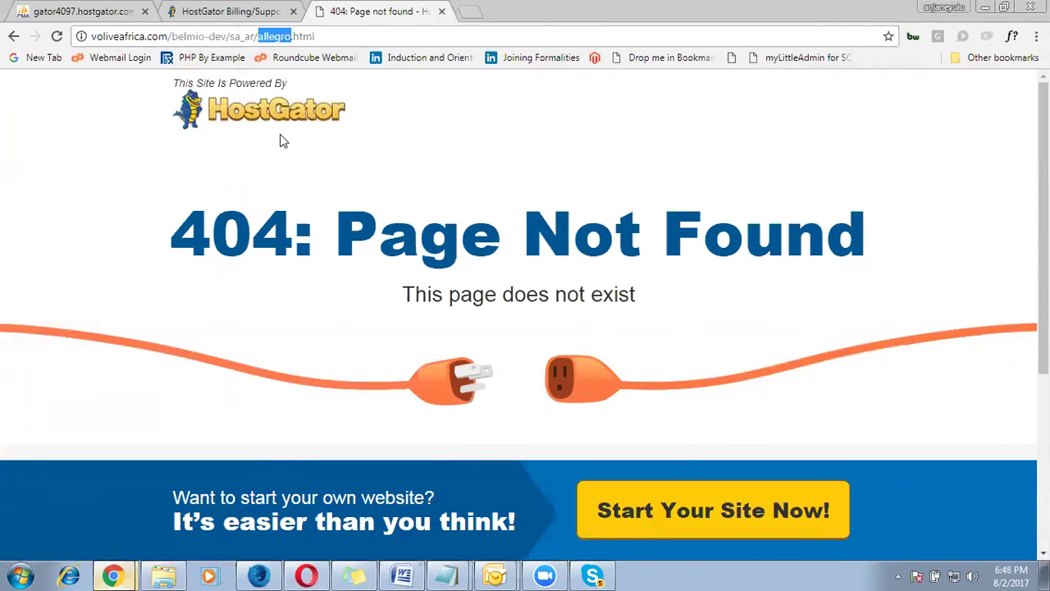
left_click_drag(230, 36, 257, 38)
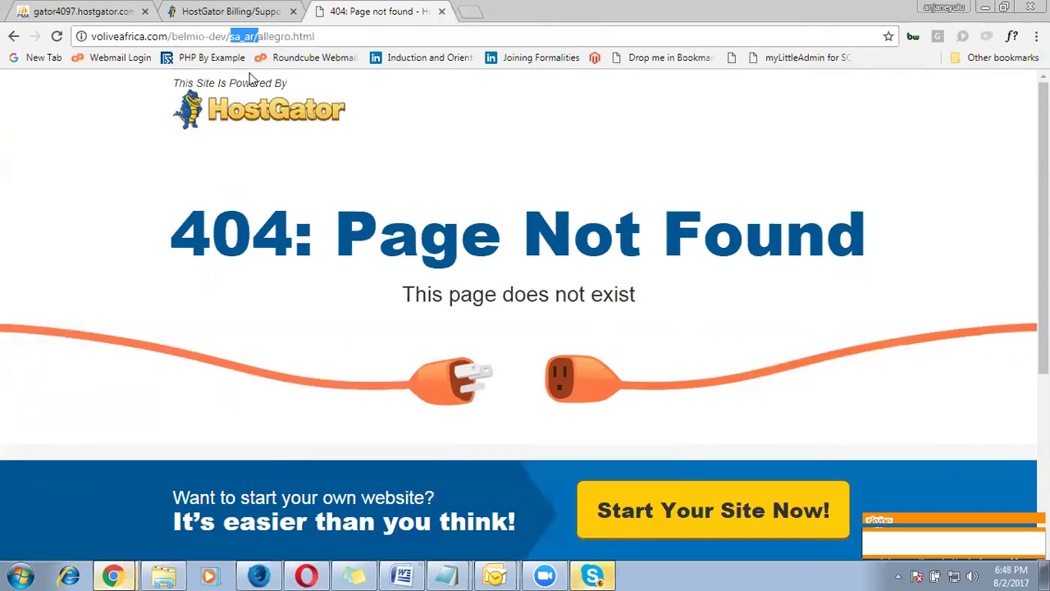
key("BackSpace")
key("Return")
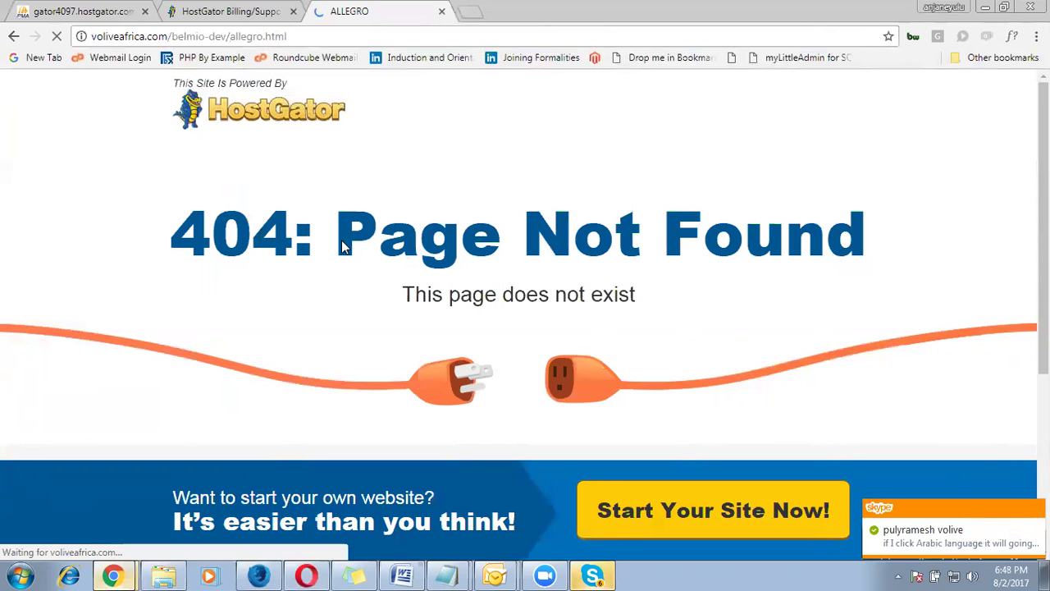
- Scroll the Allegro page to its footer, then bring the Magento admin window forward
scroll(338, 298, "down", 3)
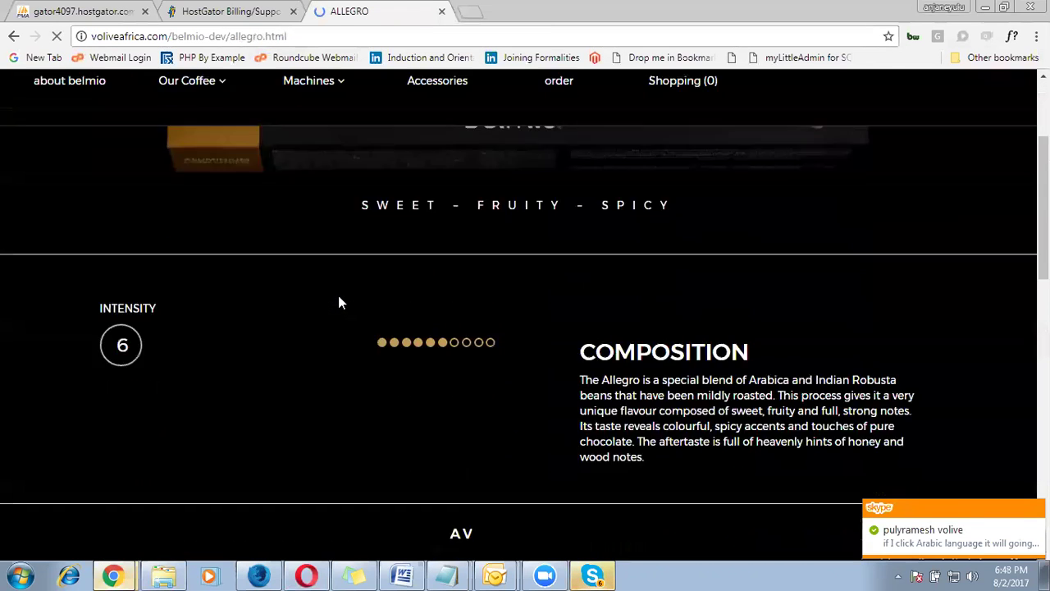
scroll(334, 296, "up", 2)
scroll(334, 301, "down", 10)
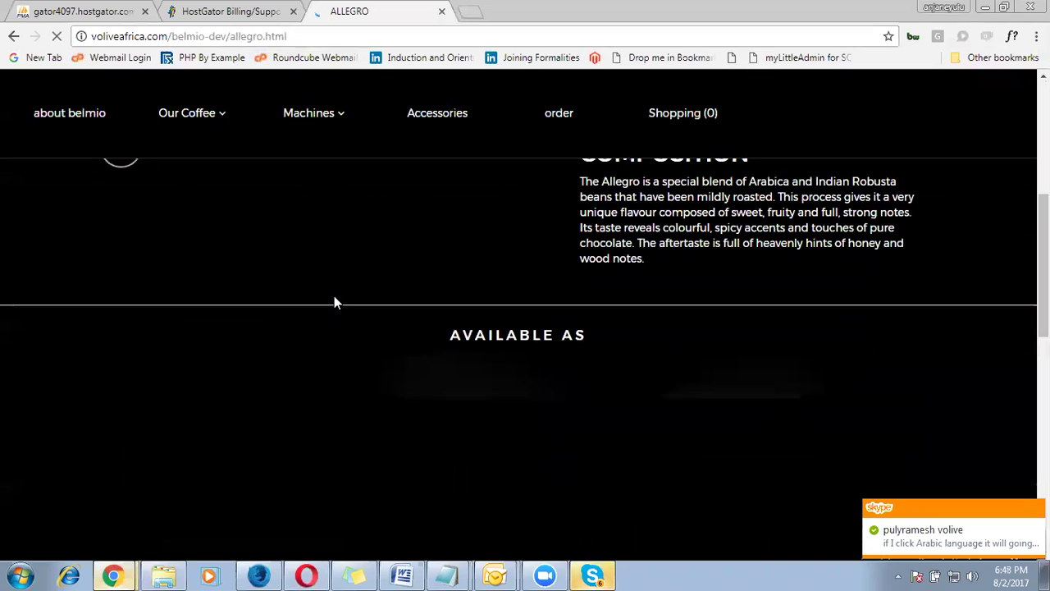
scroll(334, 295, "down", 3)
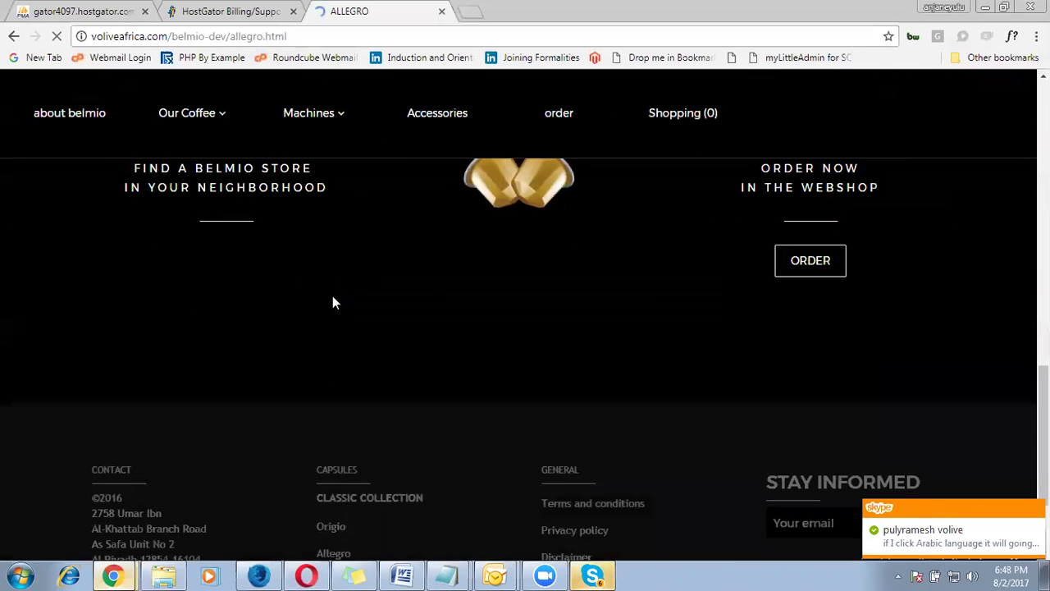
scroll(332, 292, "up", 12)
left_click(228, 13)
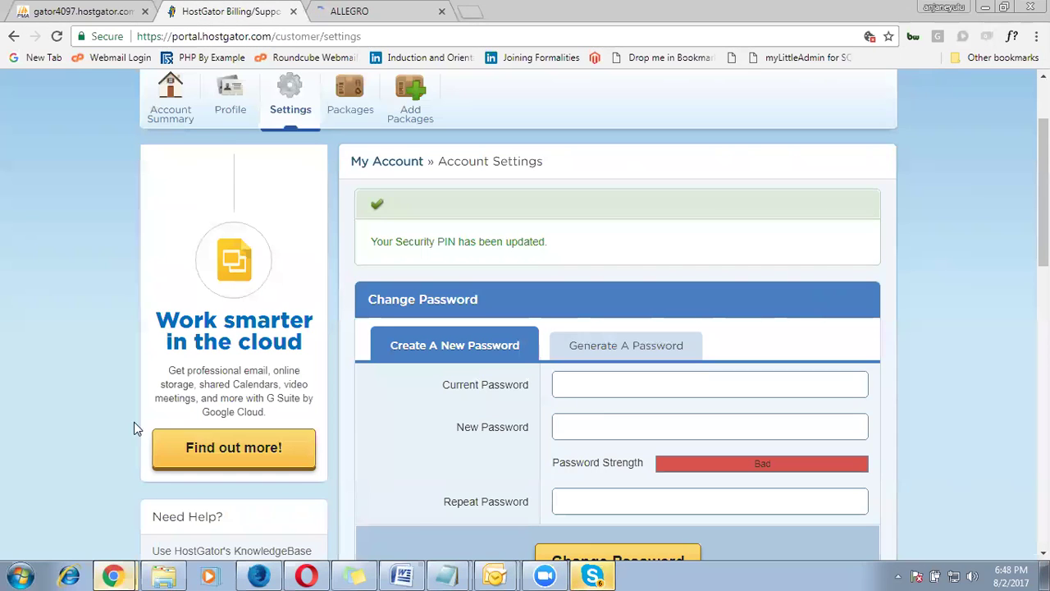
left_click(306, 575)
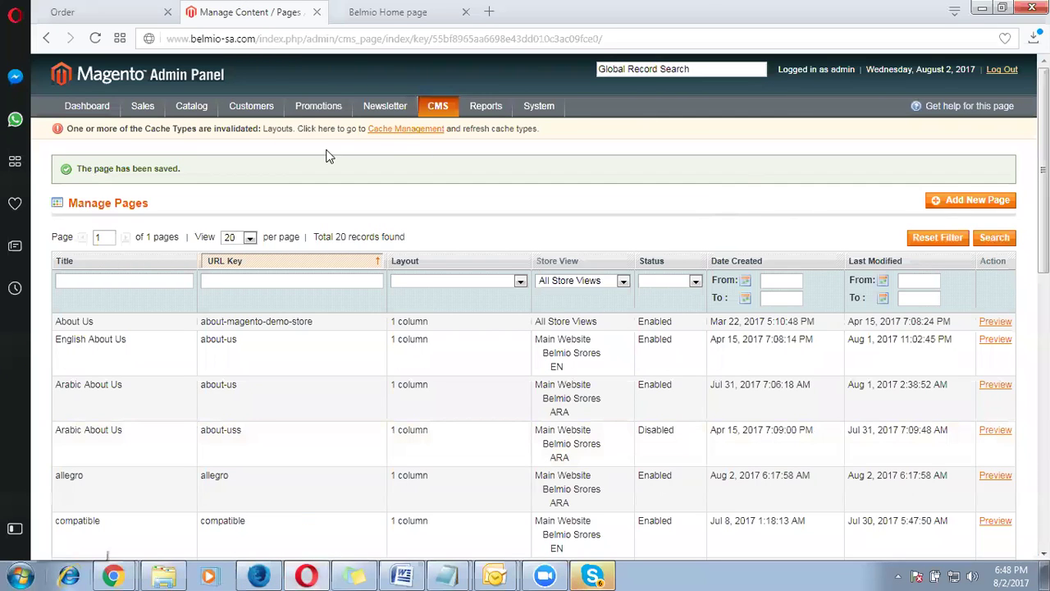
- Check Cache Management, then go back to the CMS Pages list
left_click(399, 131)
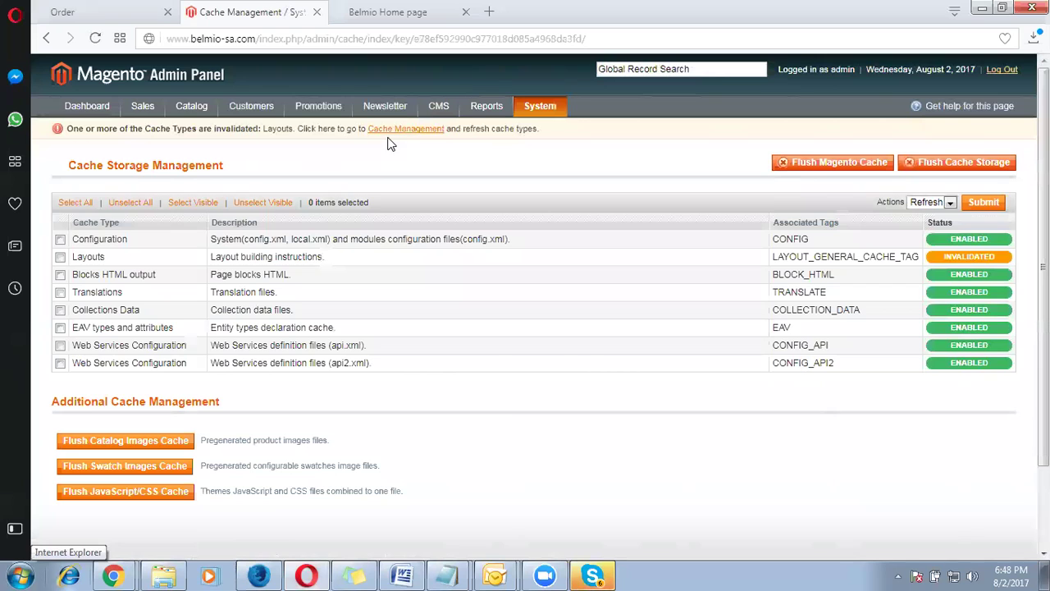
mouse_move(436, 110)
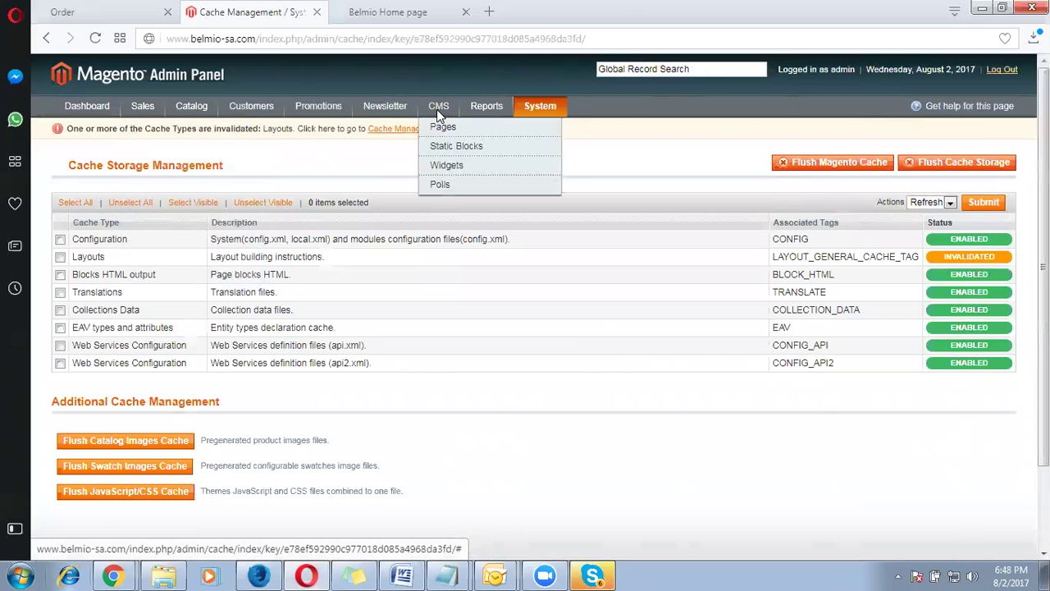
left_click(441, 127)
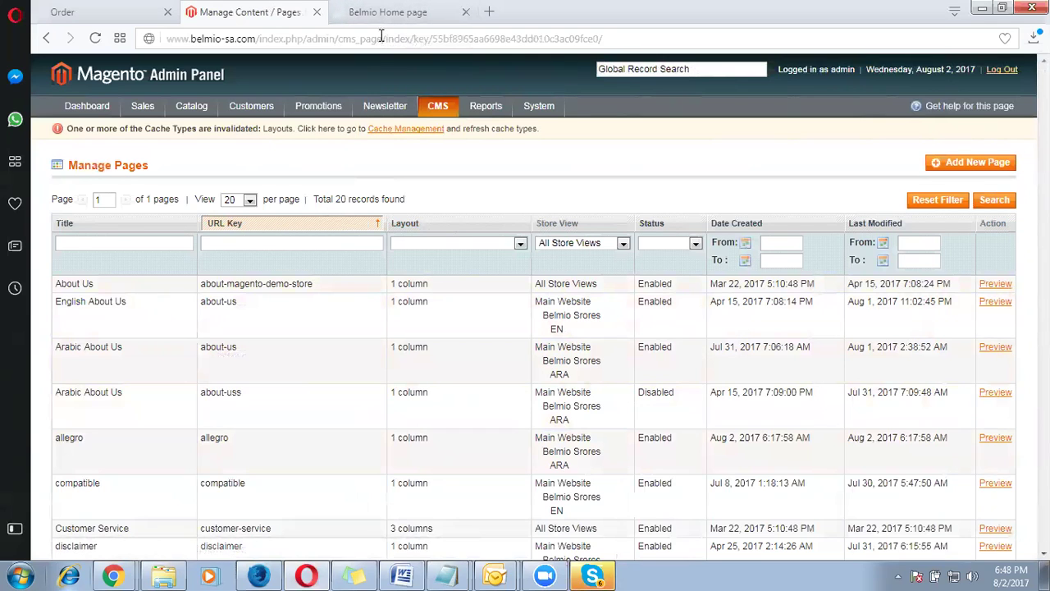
- Focus the URL Key filter, browse the 20 pages, and open Static Blocks in a new tab
left_click(250, 241)
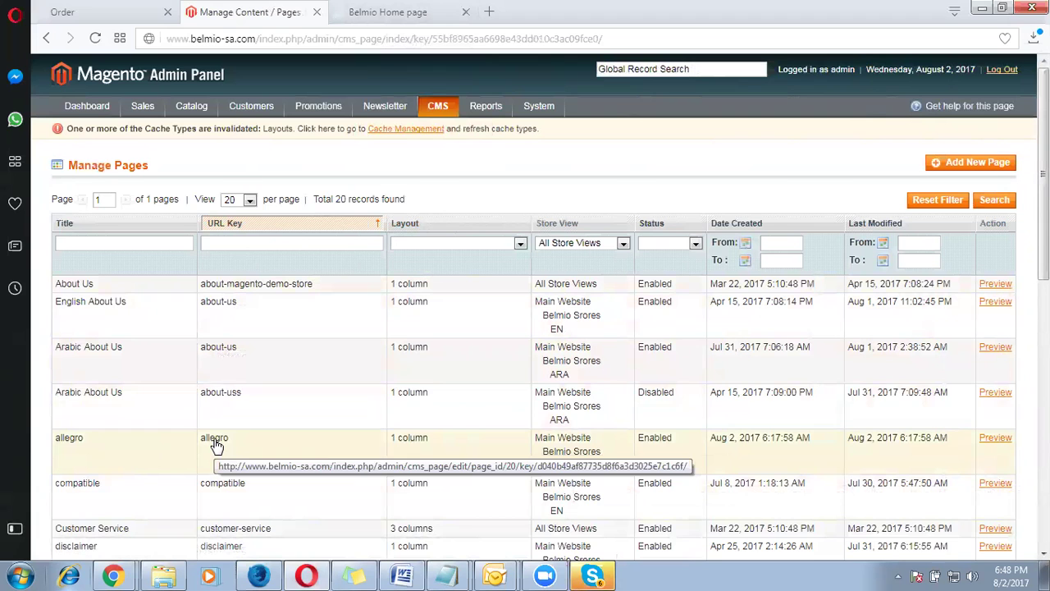
scroll(375, 359, "down", 1)
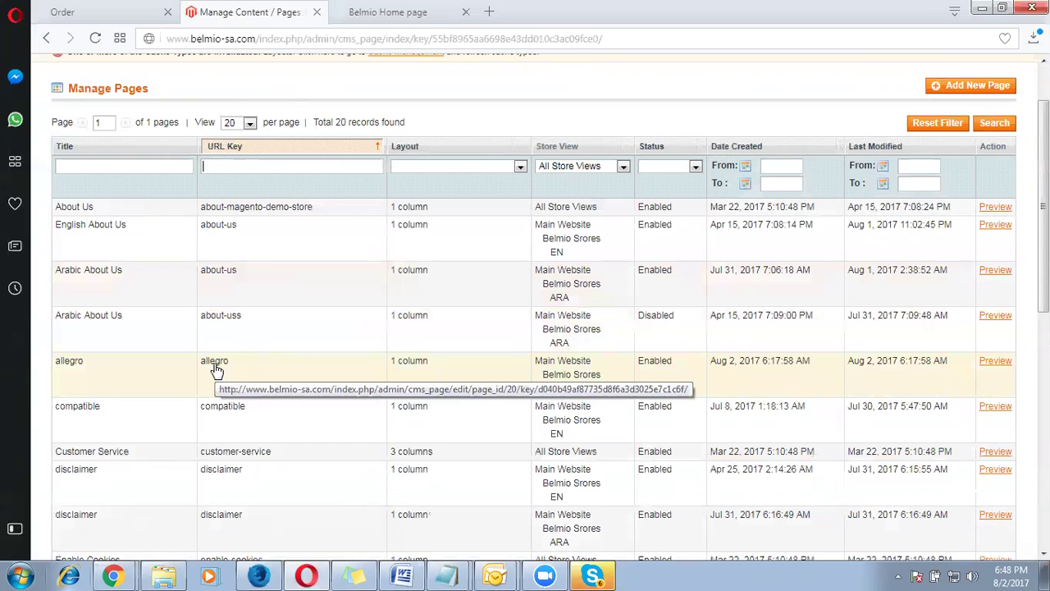
scroll(216, 371, "down", 5)
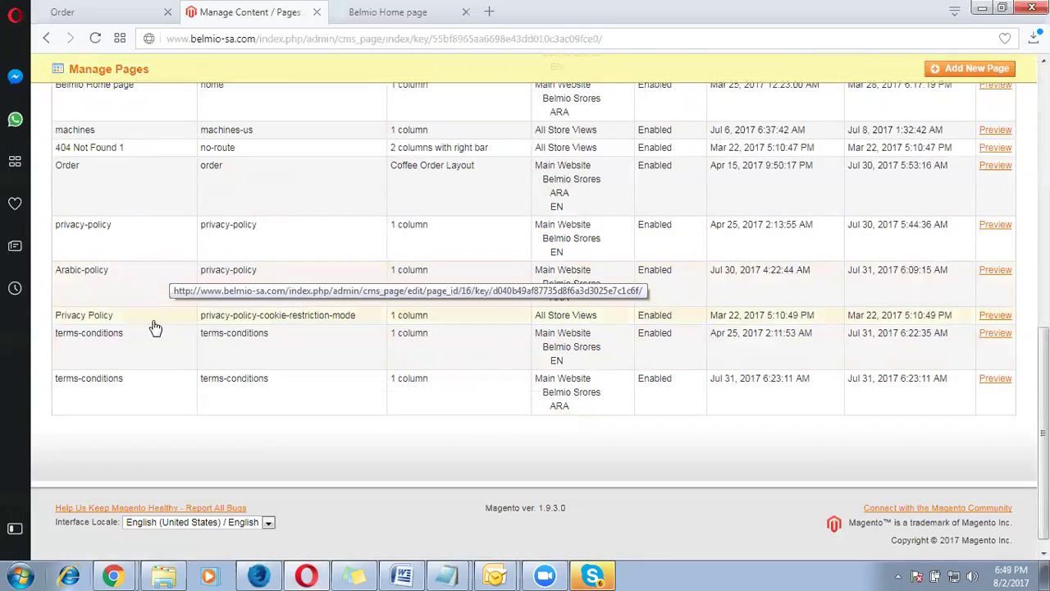
scroll(175, 297, "up", 10)
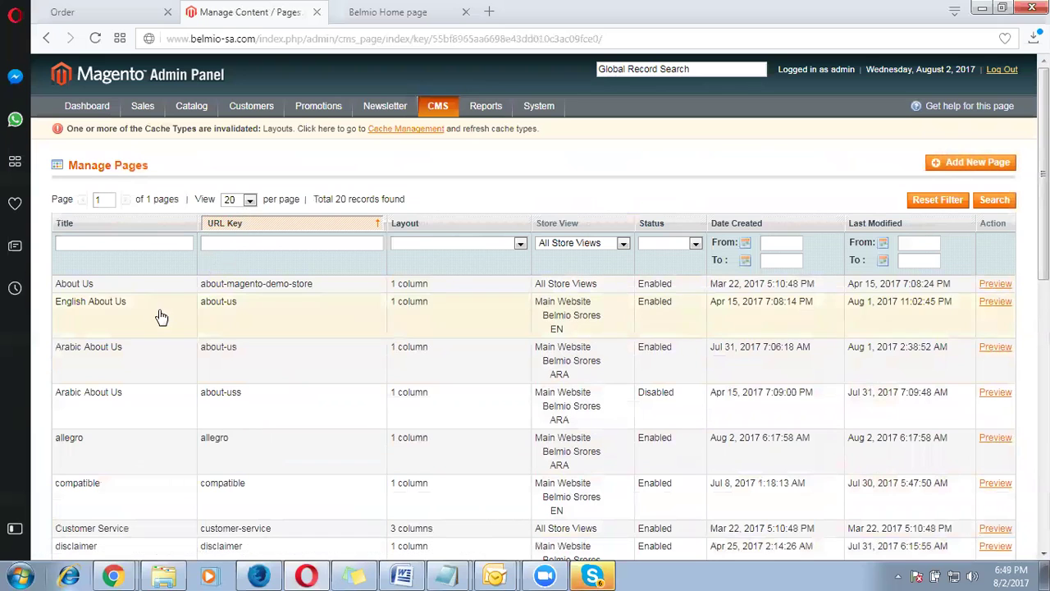
scroll(251, 296, "down", 2)
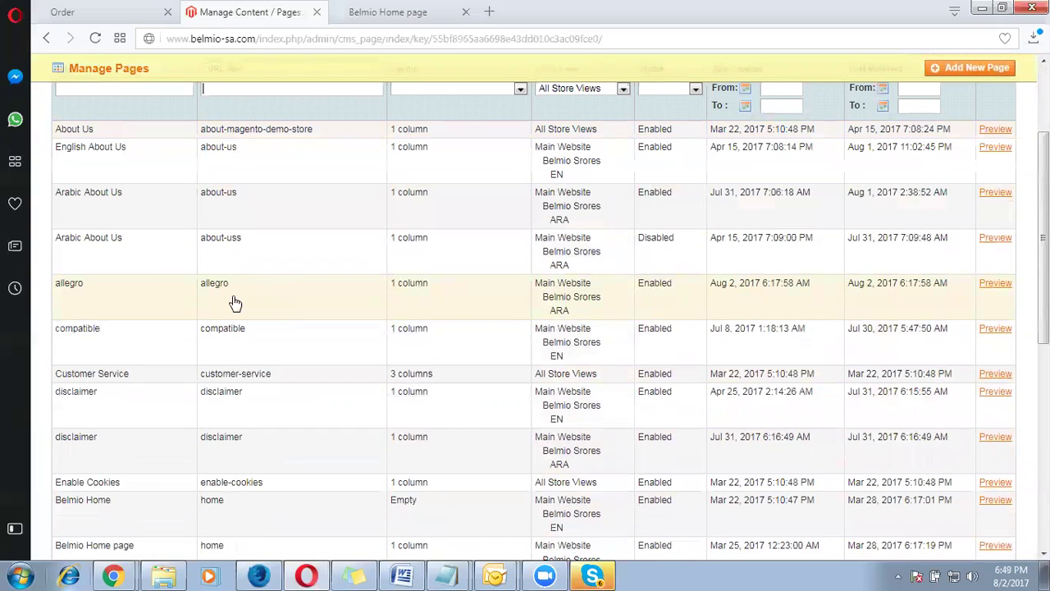
scroll(246, 303, "up", 2)
mouse_move(440, 105)
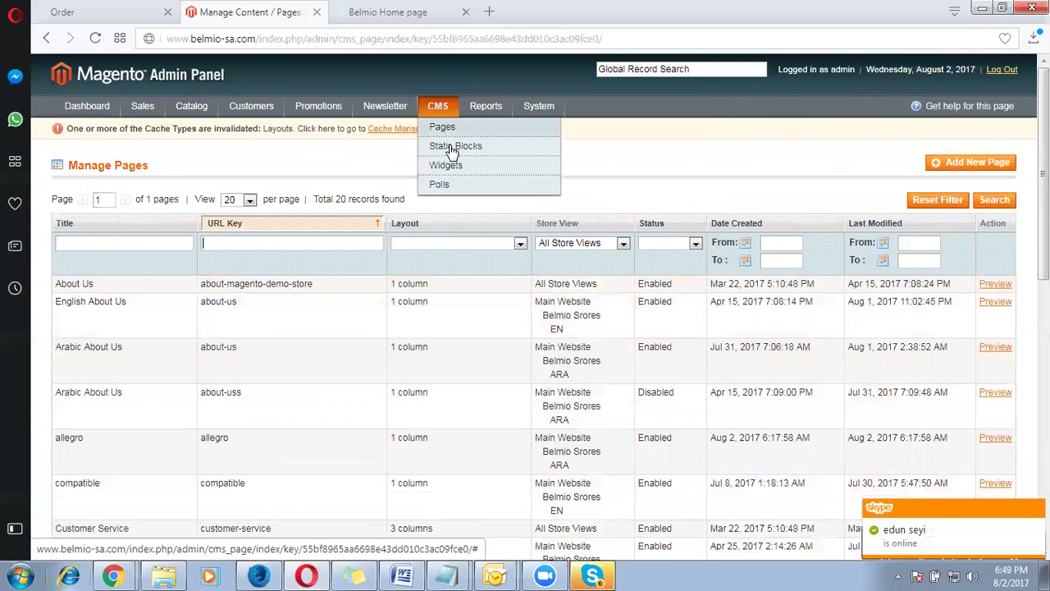
middle_click(453, 152)
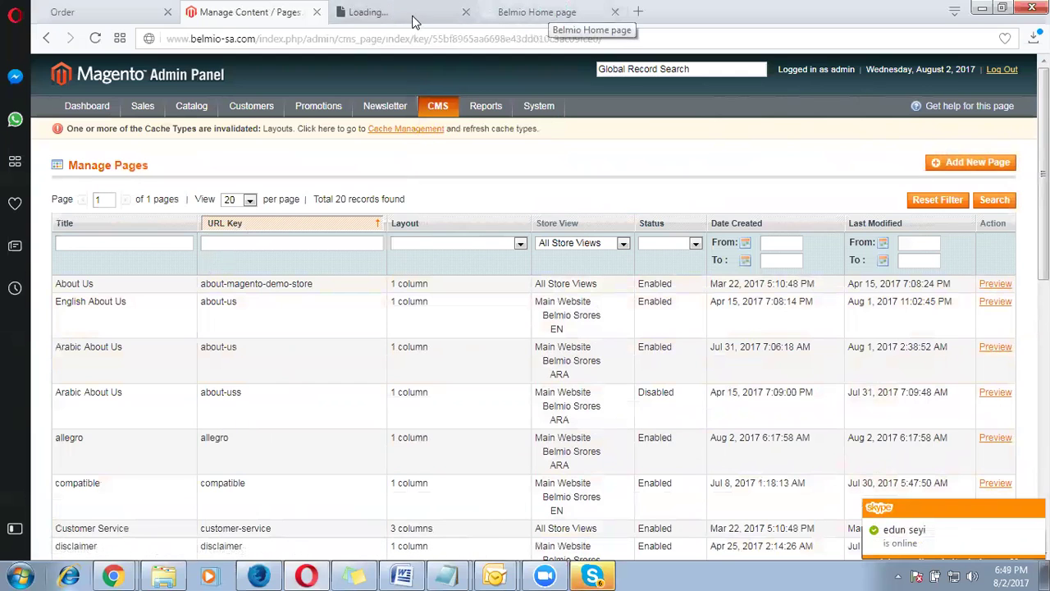
- In the Static Blocks list, open the Arabic Footer Links block for editing
left_click(390, 13)
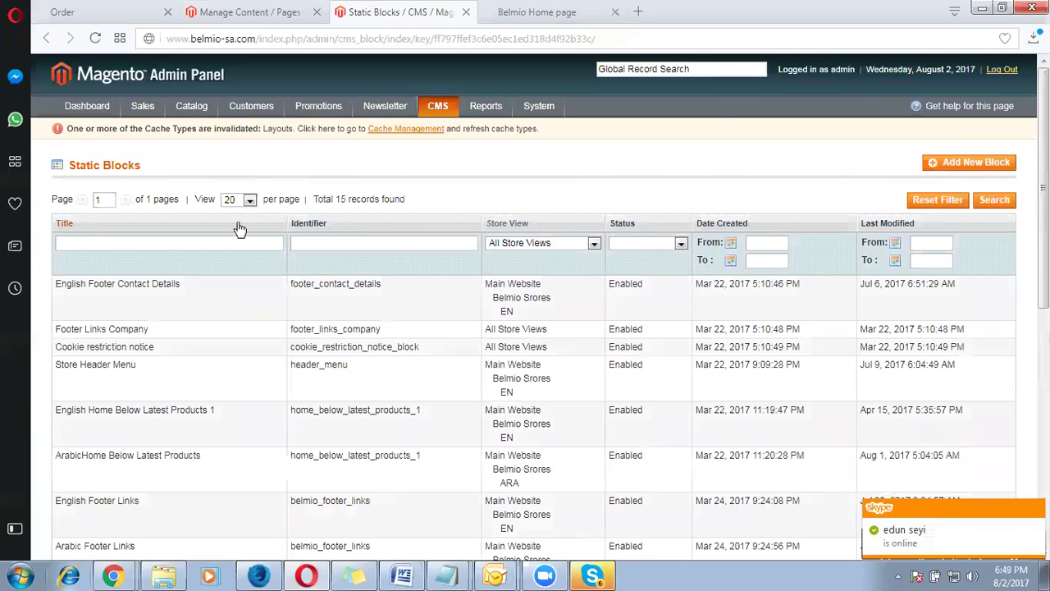
scroll(173, 297, "down", 6)
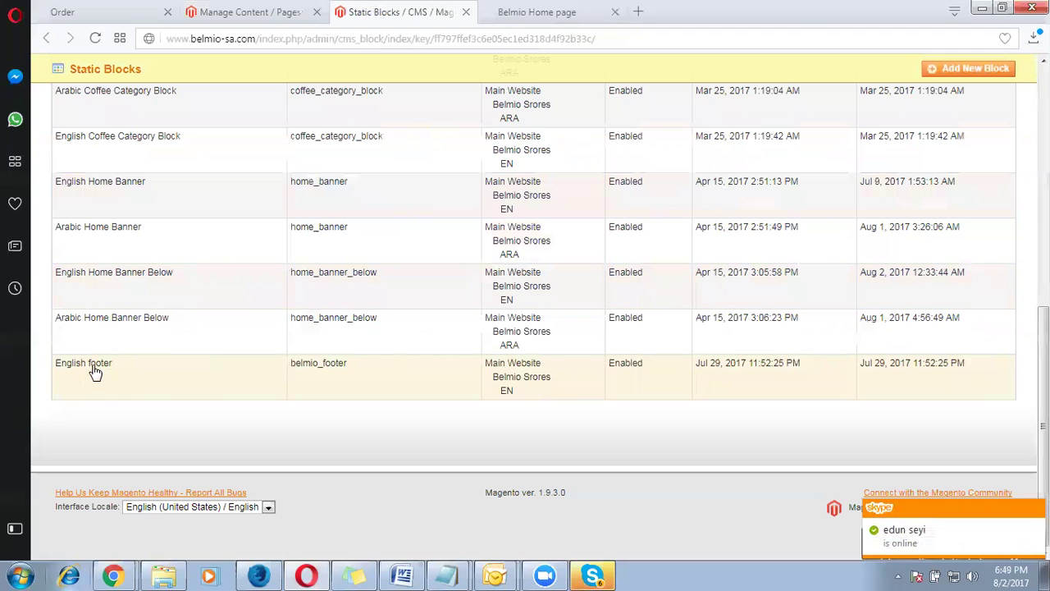
scroll(135, 323, "up", 3)
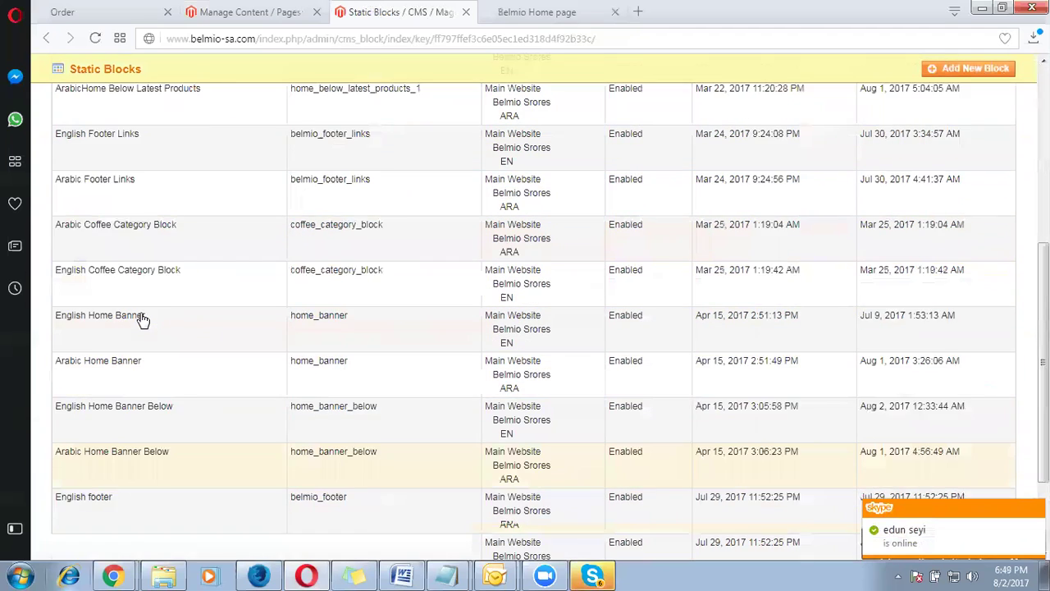
scroll(148, 312, "up", 4)
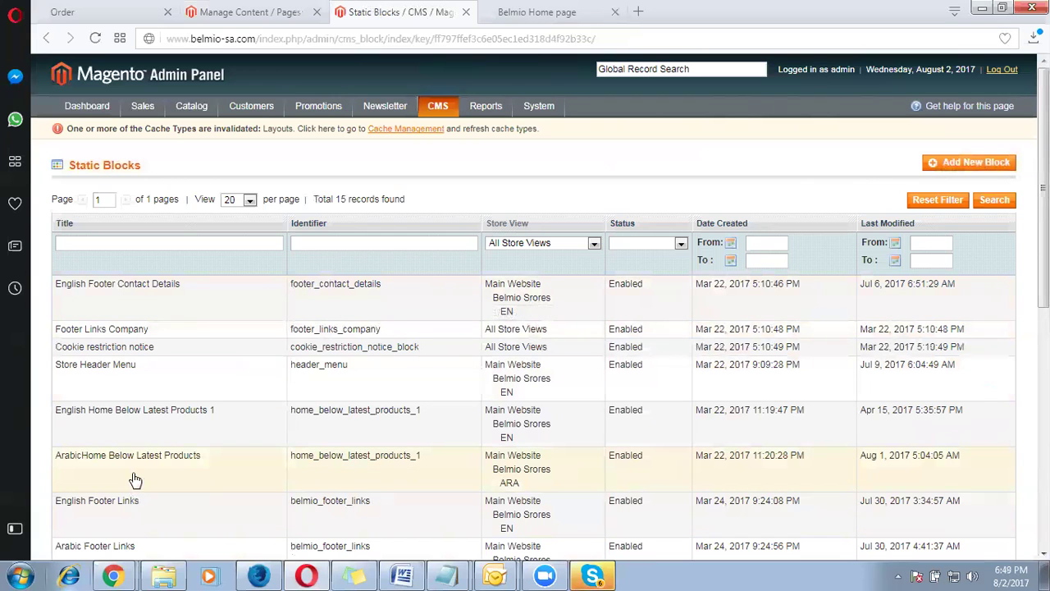
scroll(162, 420, "down", 1)
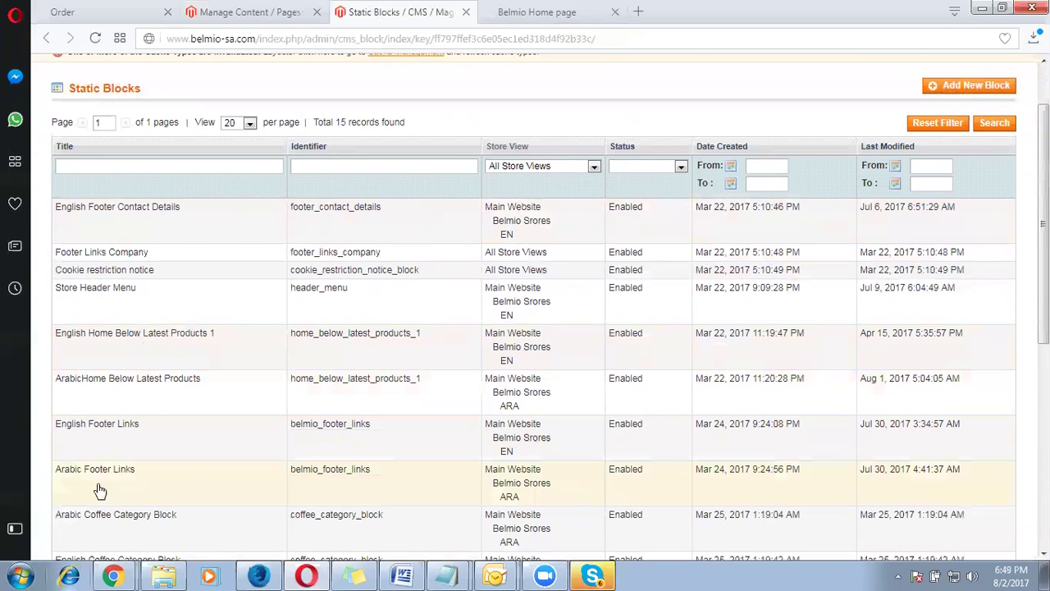
left_click(105, 371)
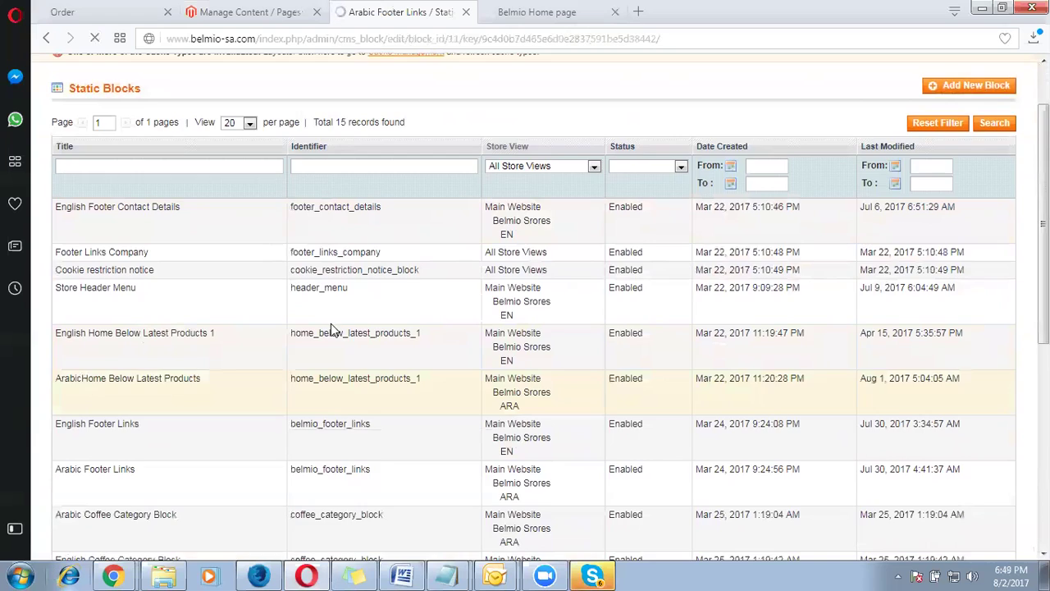
- Review the block's HTML source and close it without changes
scroll(526, 311, "down", 5)
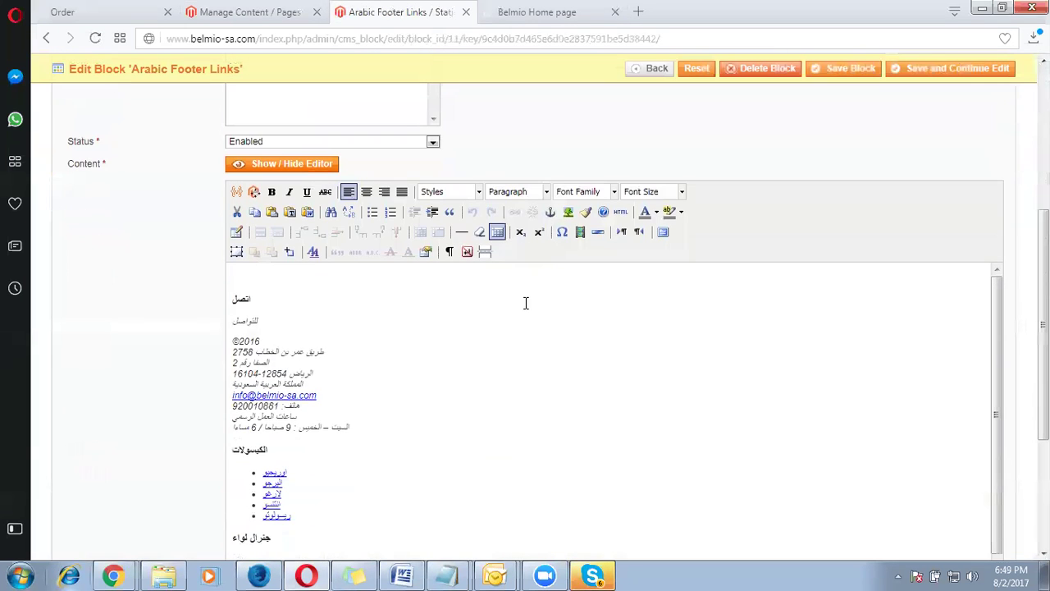
left_click(622, 213)
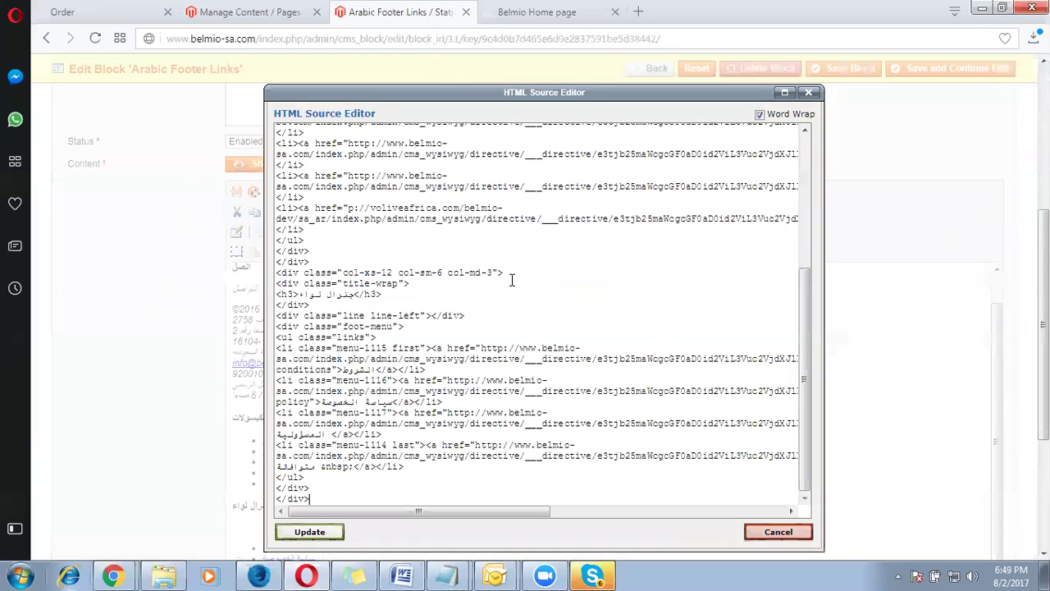
scroll(508, 278, "up", 6)
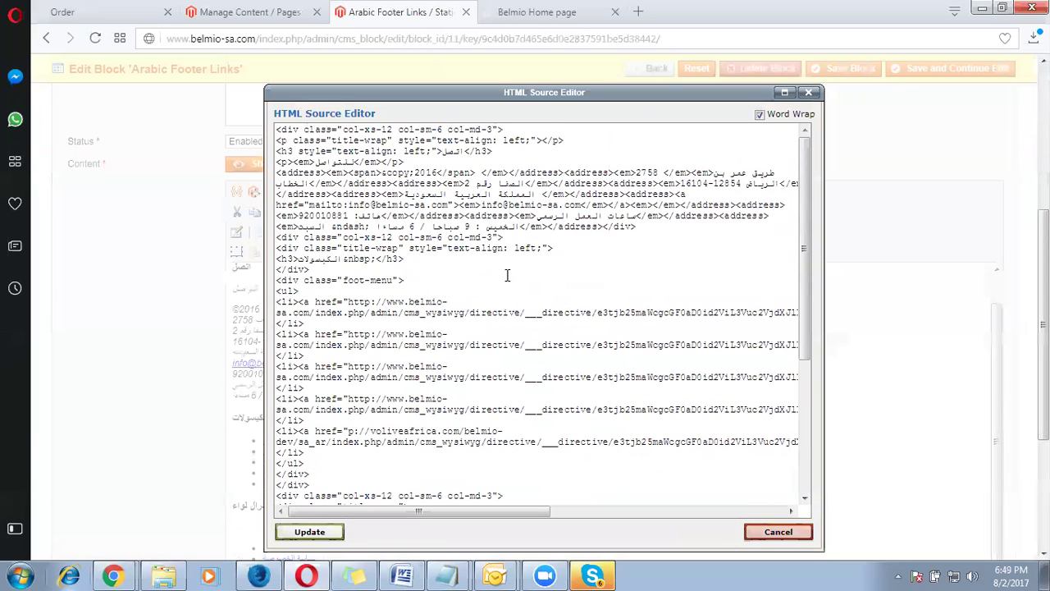
scroll(507, 275, "up", 1)
left_click(809, 173)
scroll(902, 159, "down", 1)
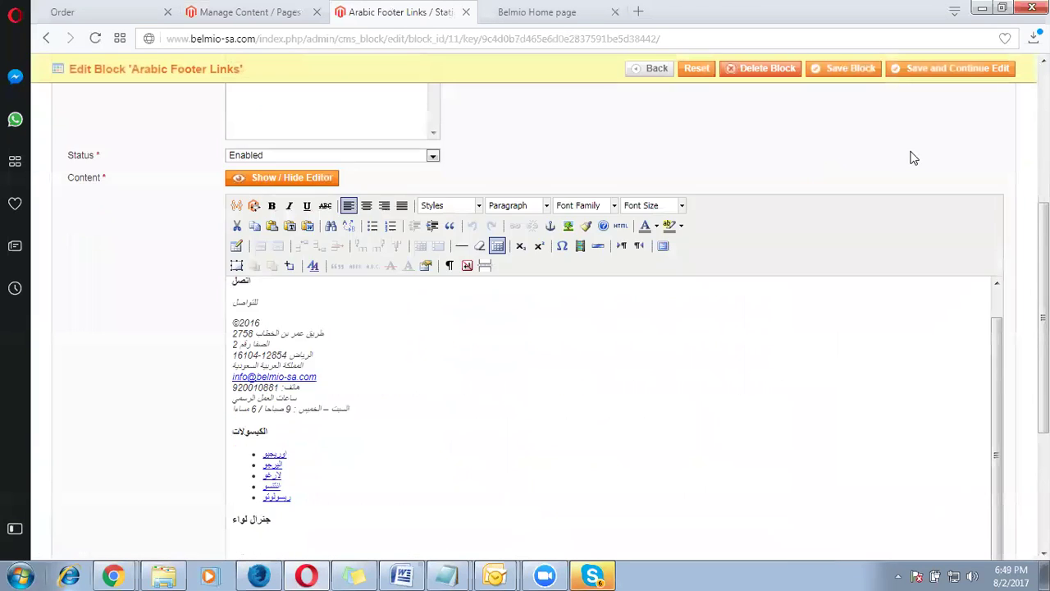
scroll(913, 157, "down", 3)
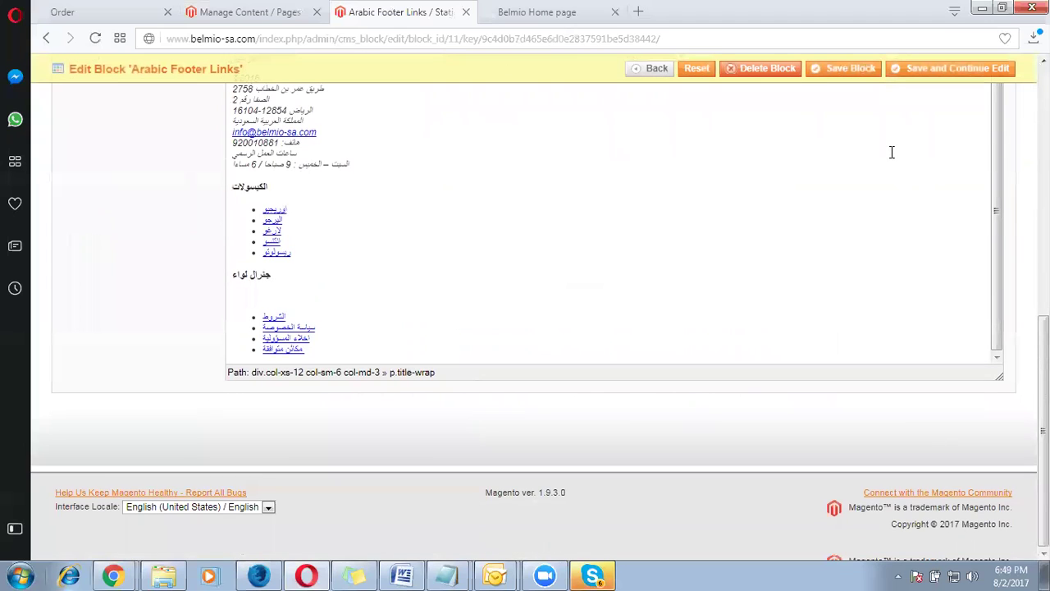
- Return to the pages list, then show the Belmio storefront footer
left_click(250, 13)
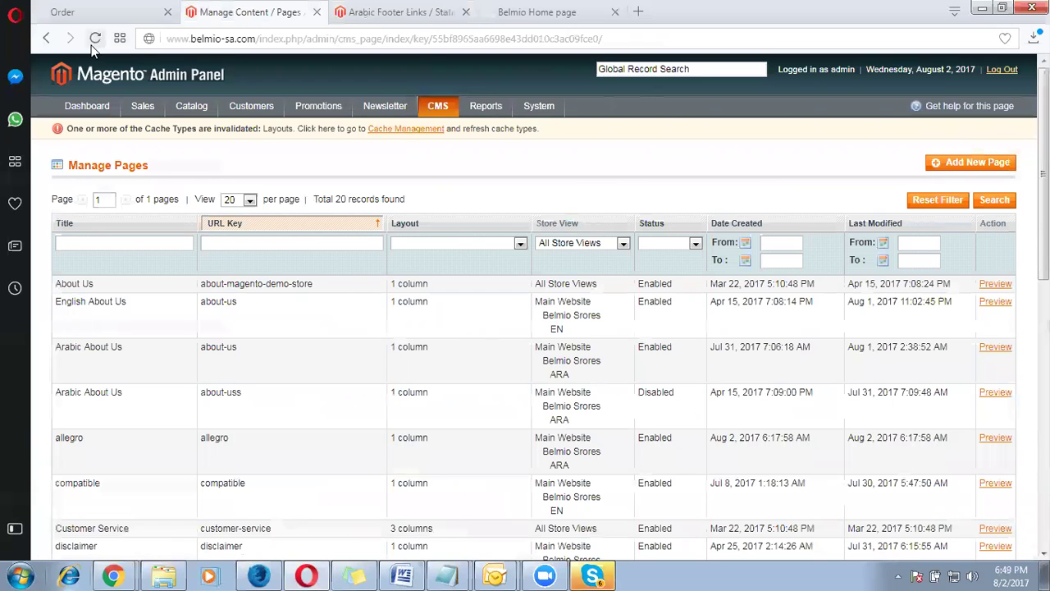
left_click(123, 12)
scroll(305, 260, "down", 8)
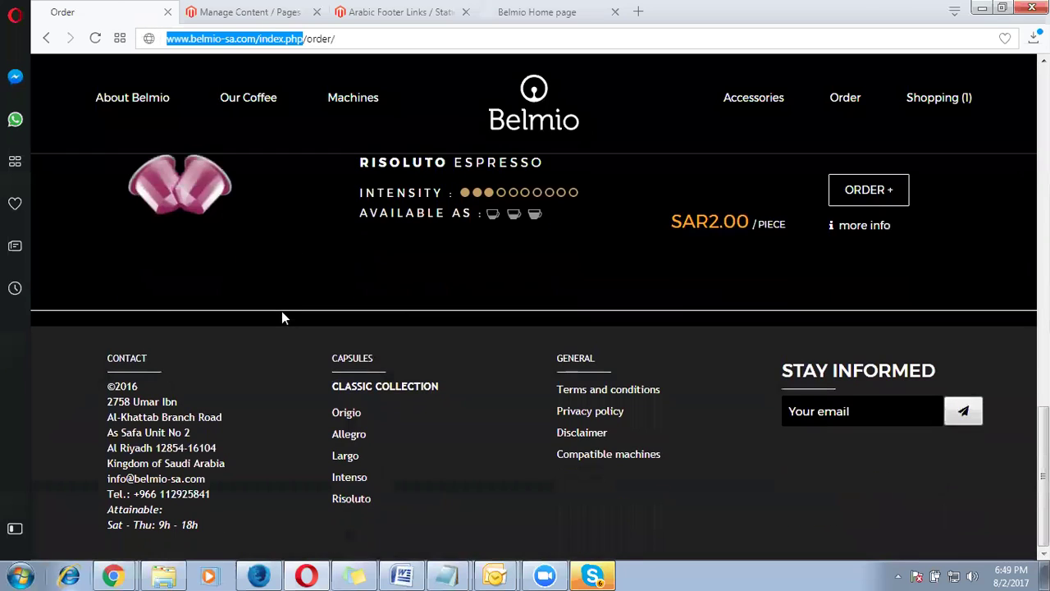
- Follow the Arabic footer's Intenso link and reload it without the 'sa_ar' path
left_click(547, 14)
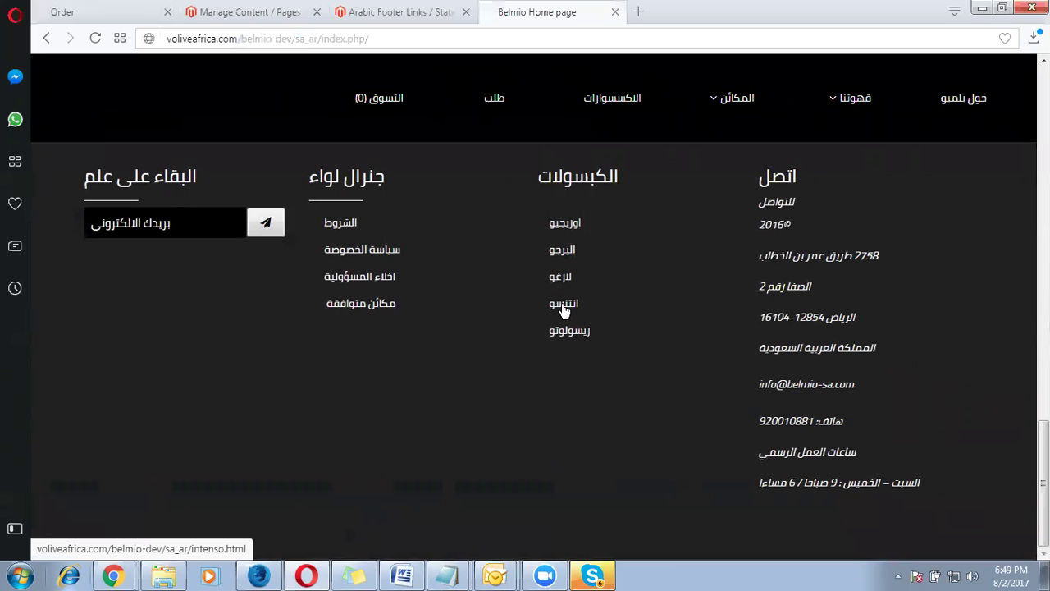
left_click(564, 305)
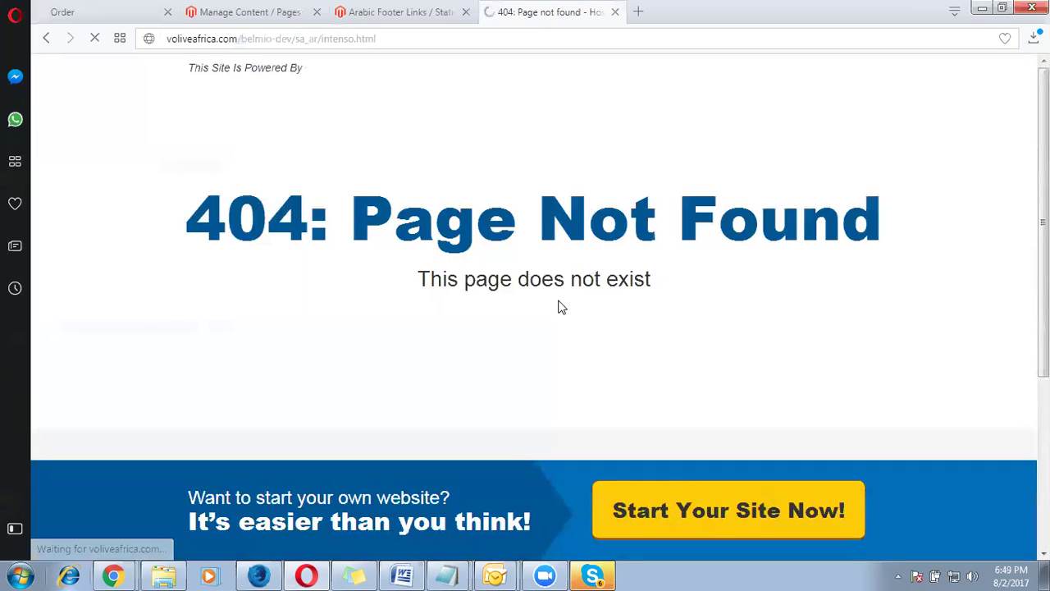
left_click_drag(299, 38, 321, 41)
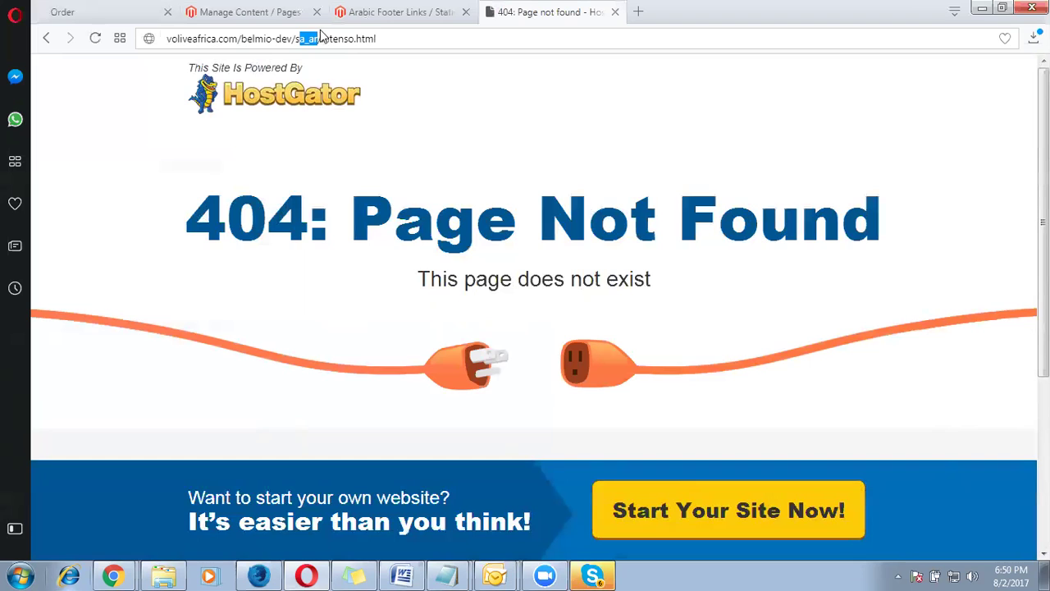
key("BackSpace")
key("BackSpace")
key("Return")
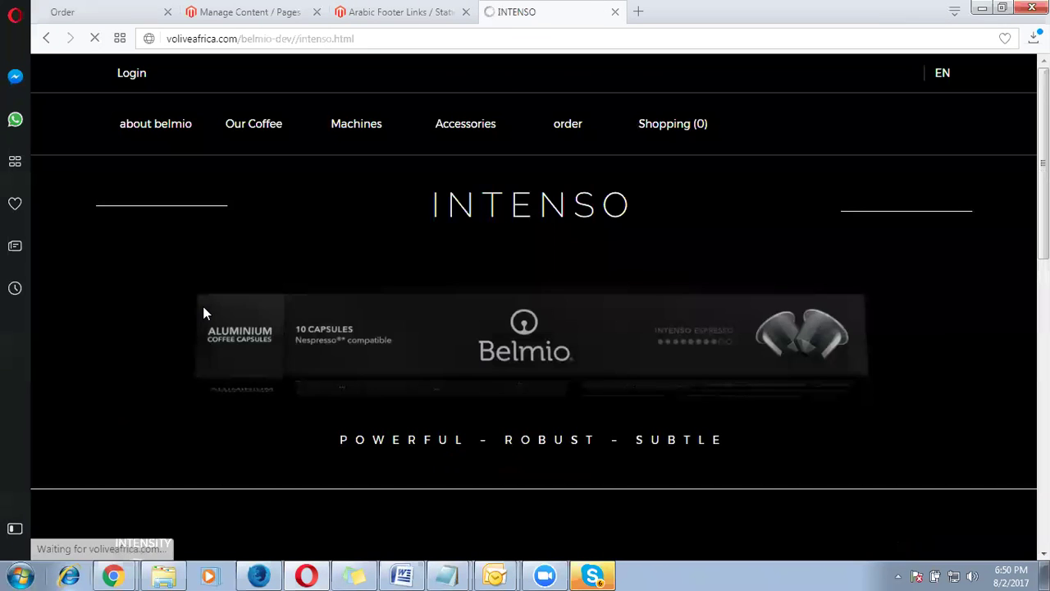
- Look over the INTENSO page, then return to the Arabic Footer Links editor
scroll(205, 311, "down", 3)
scroll(204, 306, "up", 3)
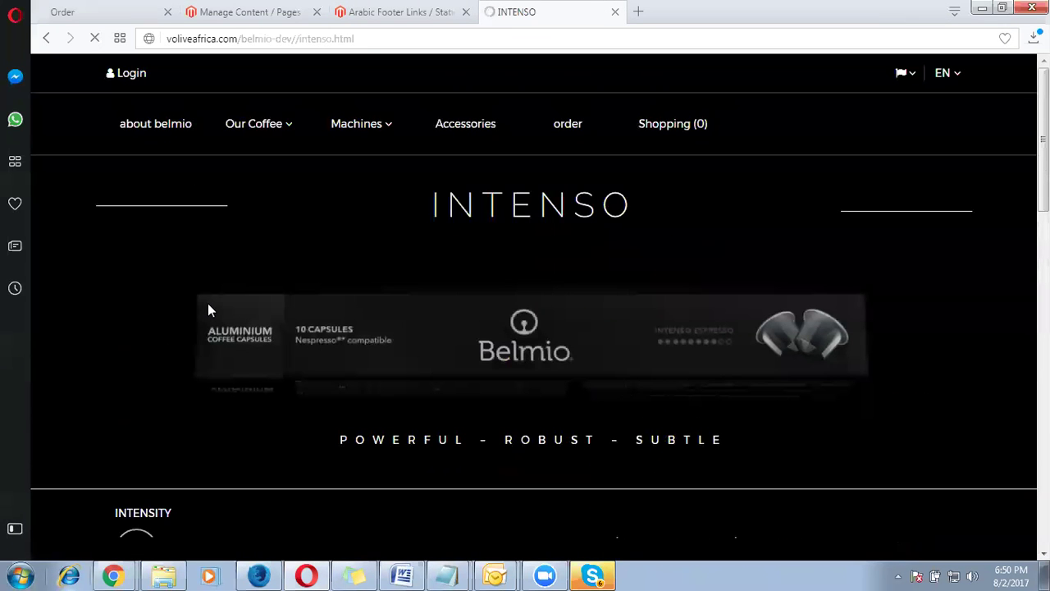
left_click(261, 15)
left_click(386, 17)
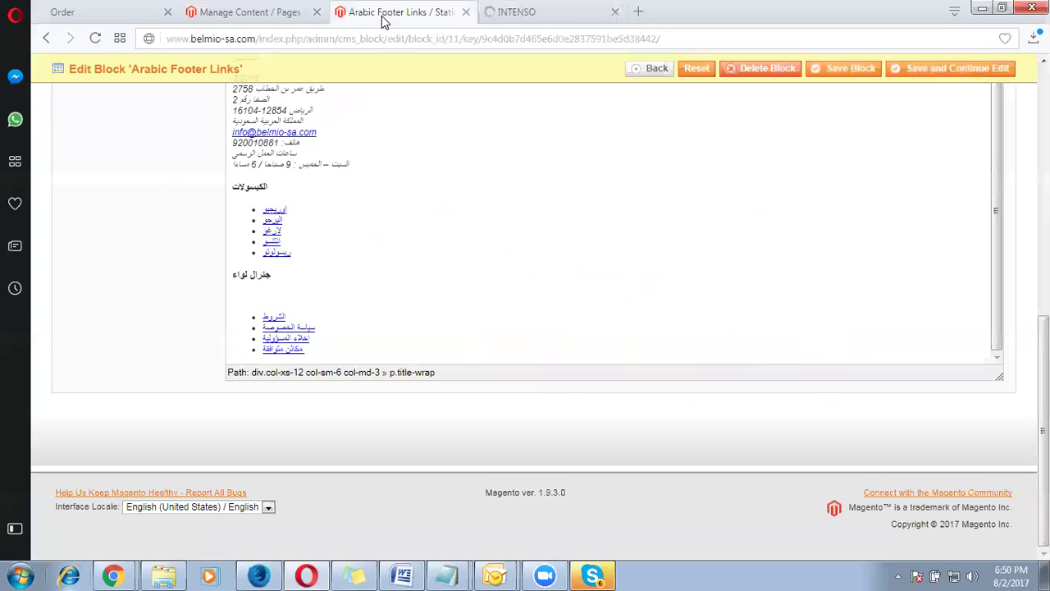
- Inspect the block's HTML link markup, selecting الشروط, then compare with the English storefront footer
scroll(159, 234, "up", 10)
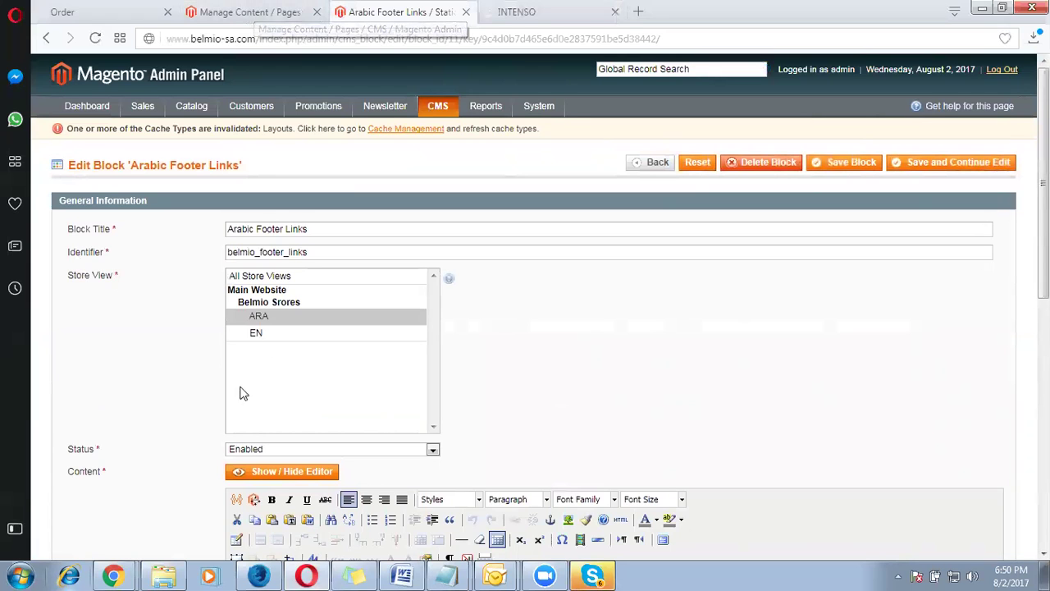
scroll(244, 393, "down", 5)
left_click(621, 135)
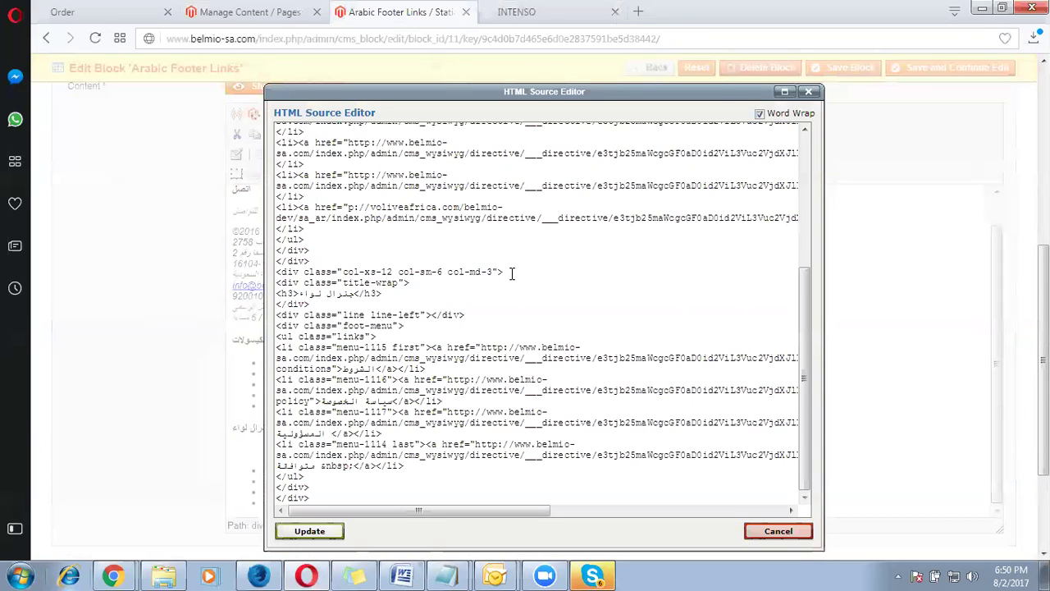
scroll(511, 275, "up", 10)
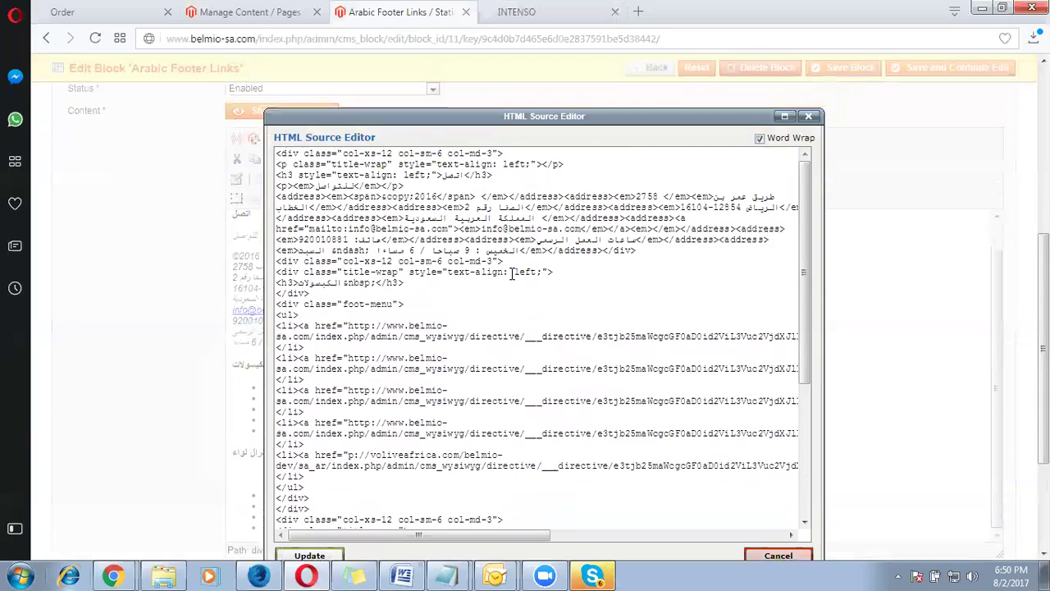
scroll(511, 279, "down", 10)
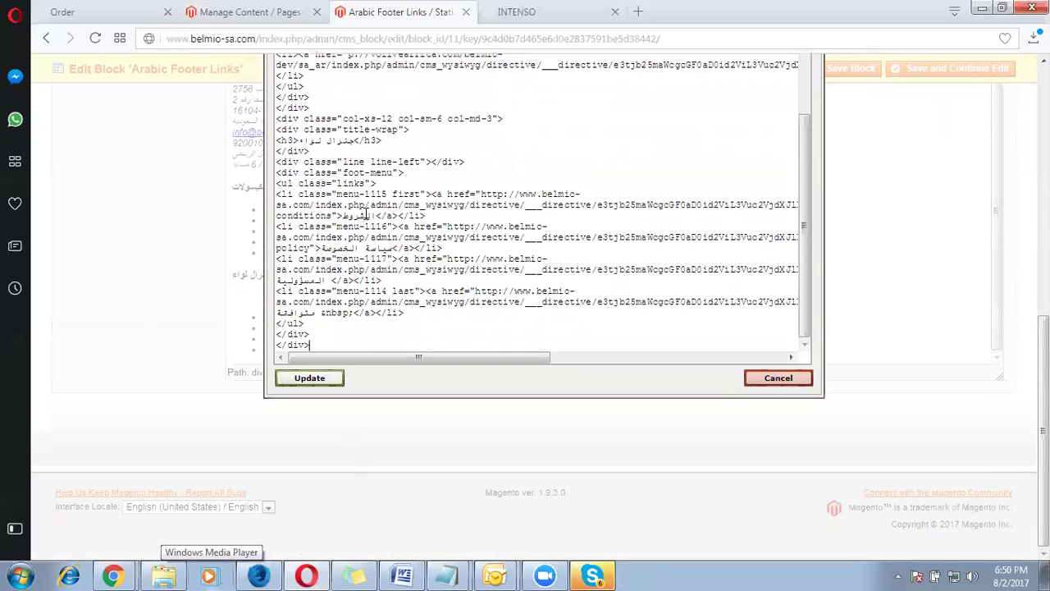
double_click(356, 215)
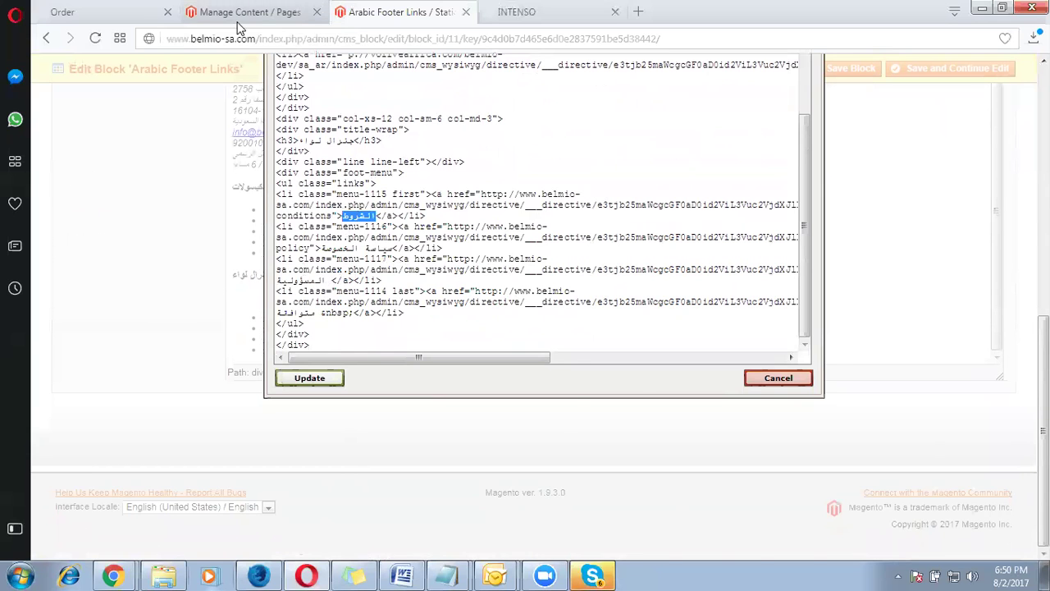
left_click(261, 14)
left_click(133, 16)
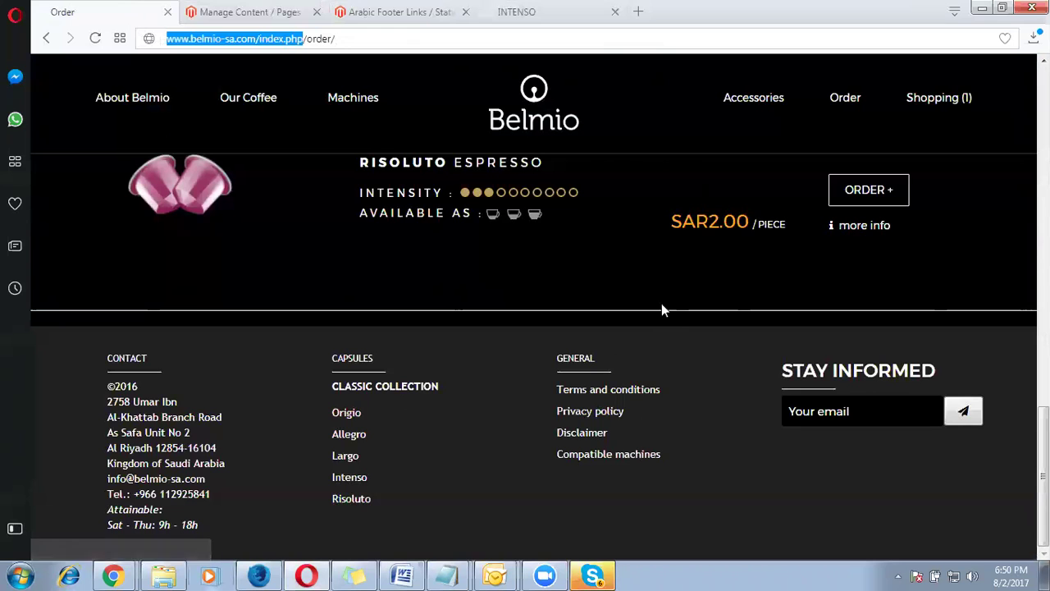
- Bring up the Belmio Home page in Chrome and switch the storefront to Arabic (ARA)
left_click(537, 18)
scroll(557, 231, "down", 5)
left_click(305, 574)
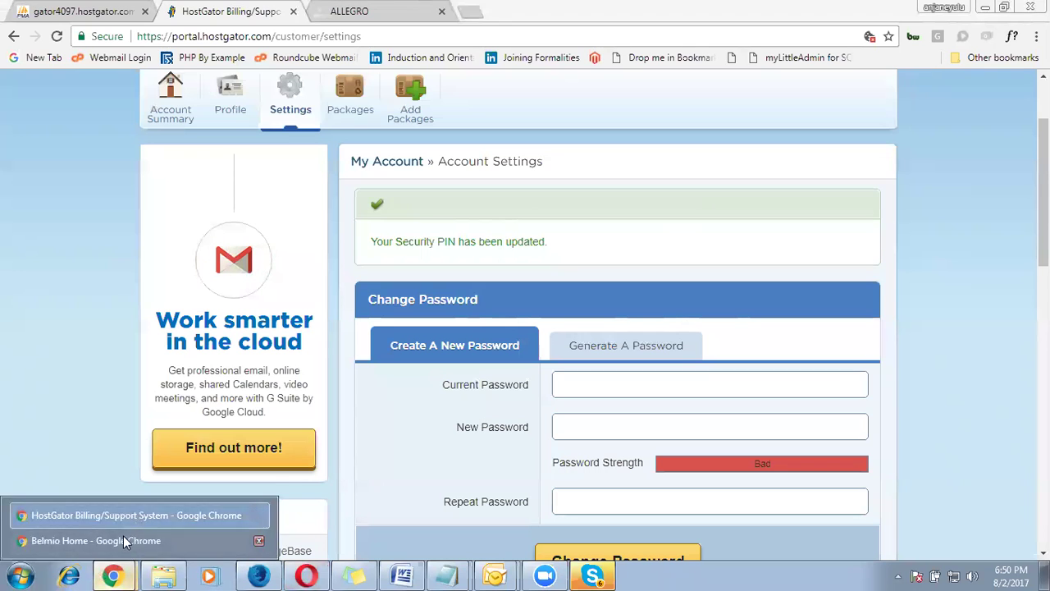
left_click(118, 540)
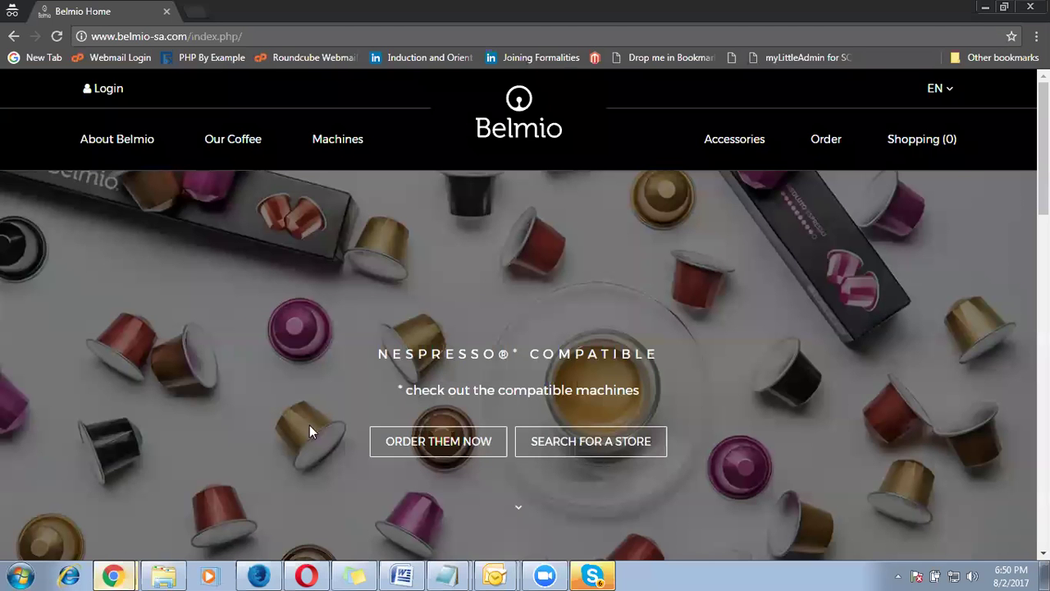
left_click(945, 91)
left_click(939, 115)
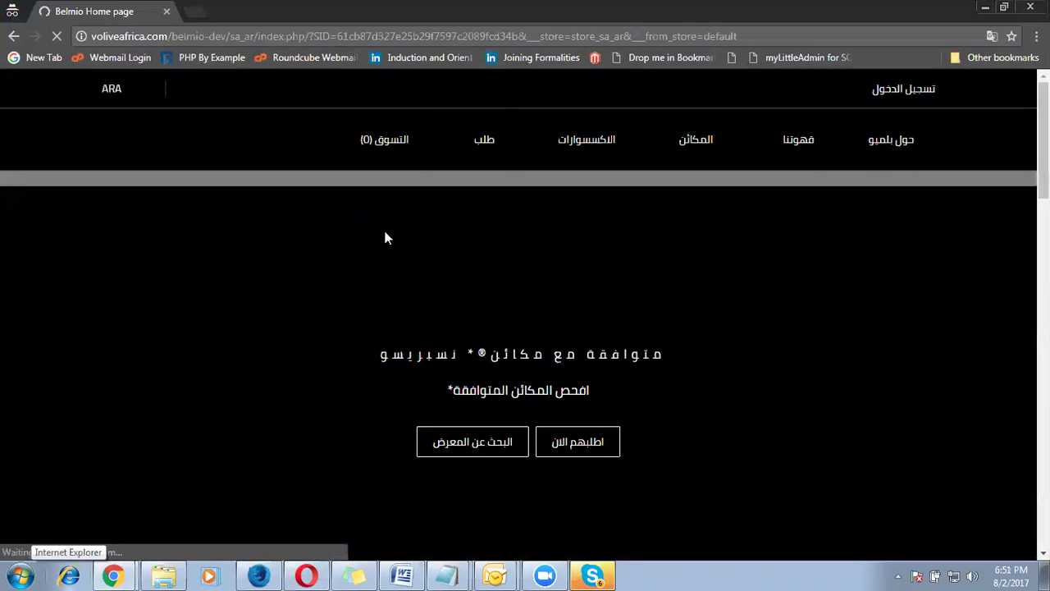
- Check the Arabic footer's capsule links, then return to the Arabic Footer Links block in Opera
scroll(201, 217, "down", 15)
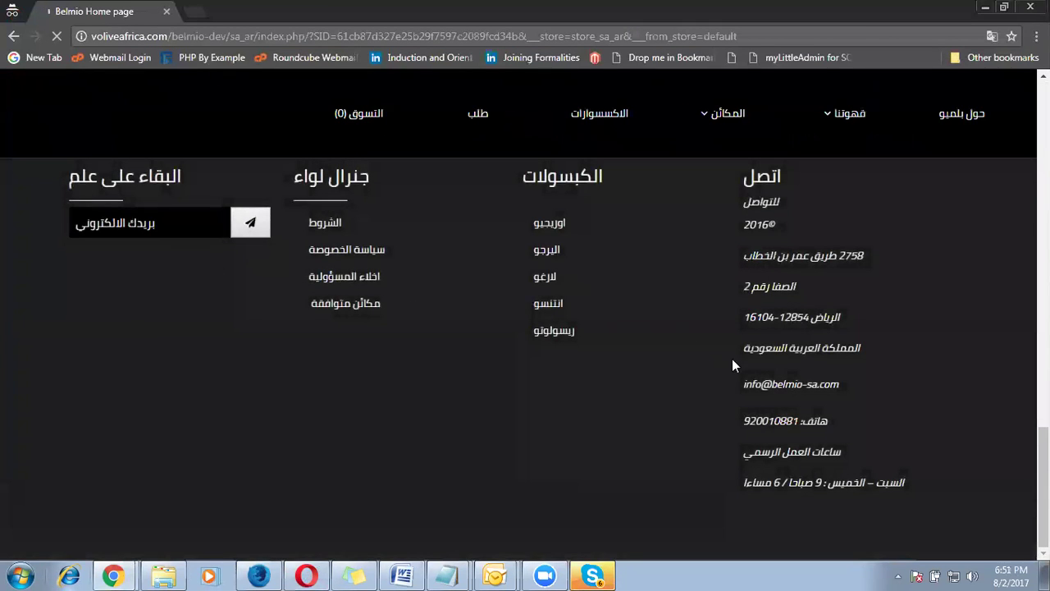
left_click_drag(520, 230, 576, 233)
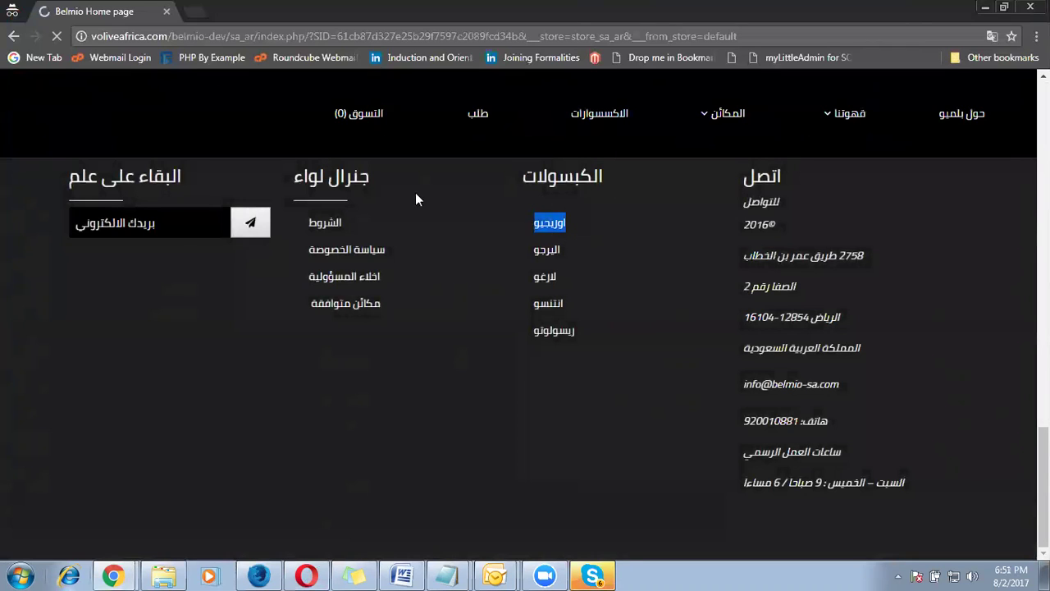
left_click(113, 574)
left_click(146, 517)
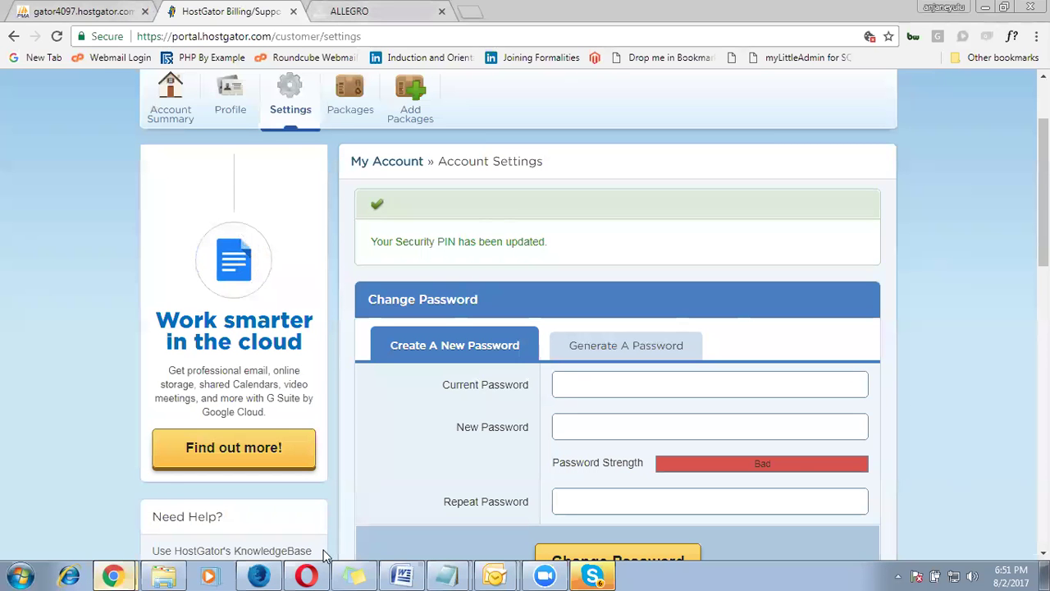
left_click(306, 574)
left_click(396, 21)
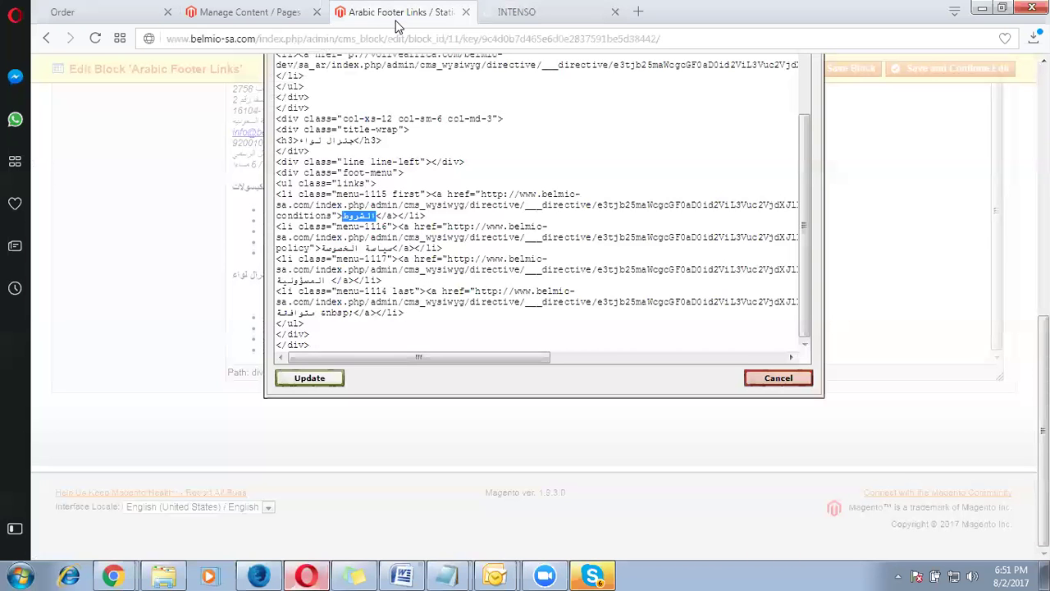
- Review the block's HTML source and select all of it
key("ctrl+f")
scroll(507, 230, "up", 5)
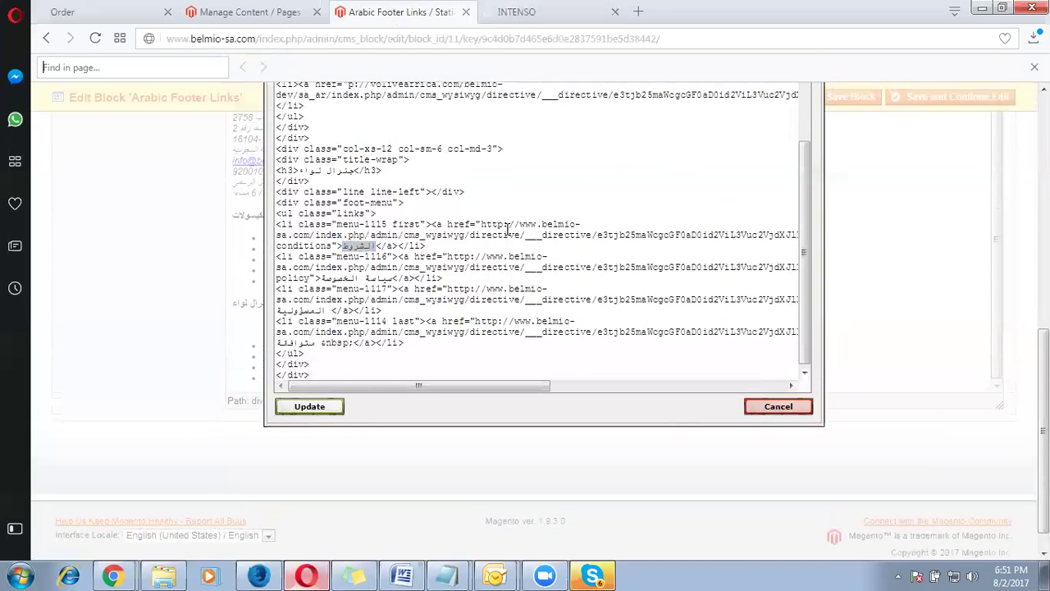
scroll(951, 162, "up", 3)
scroll(786, 208, "up", 1)
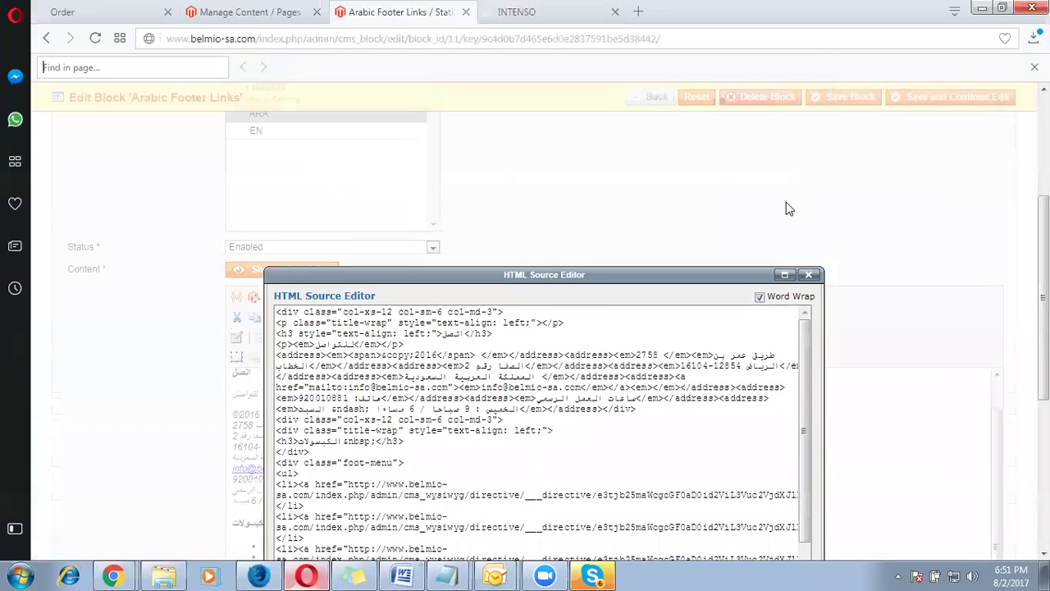
scroll(785, 208, "down", 2)
key("ctrl+a")
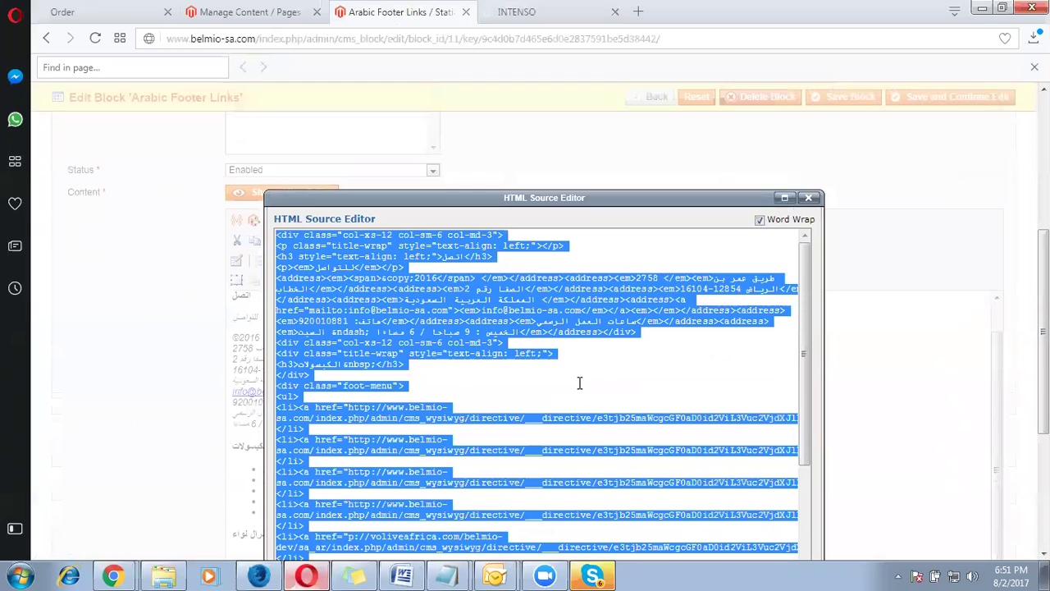
- Paste the block's source into the new 2 tab in Notepad++
left_click(20, 574)
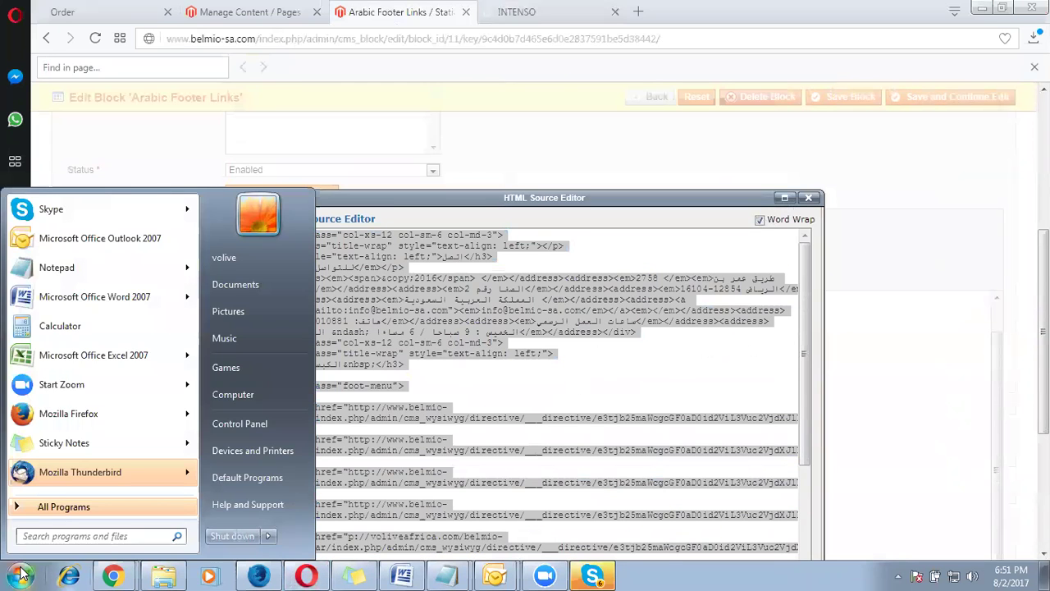
type("note")
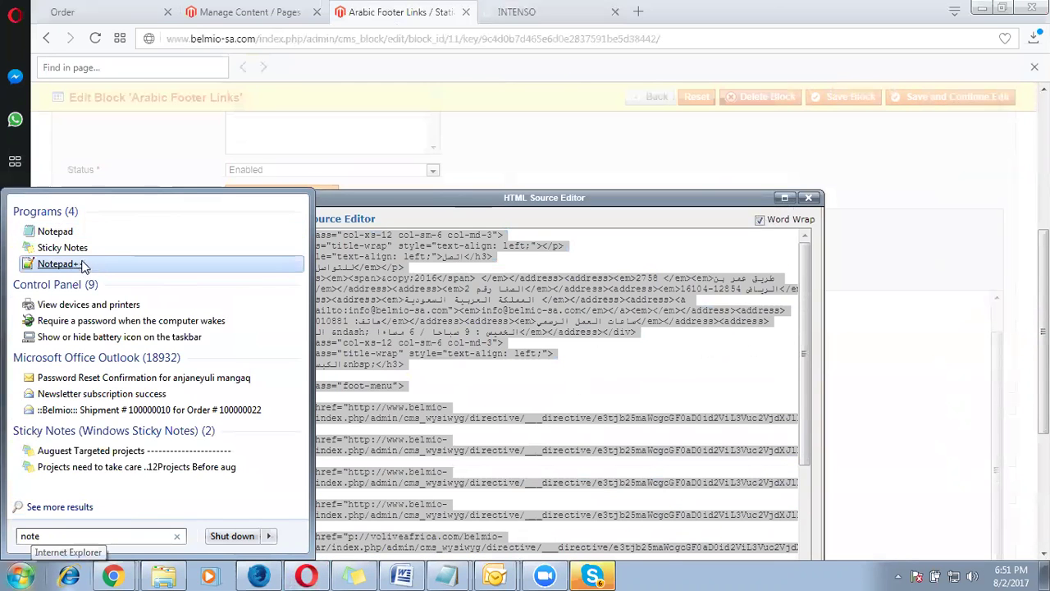
left_click(82, 265)
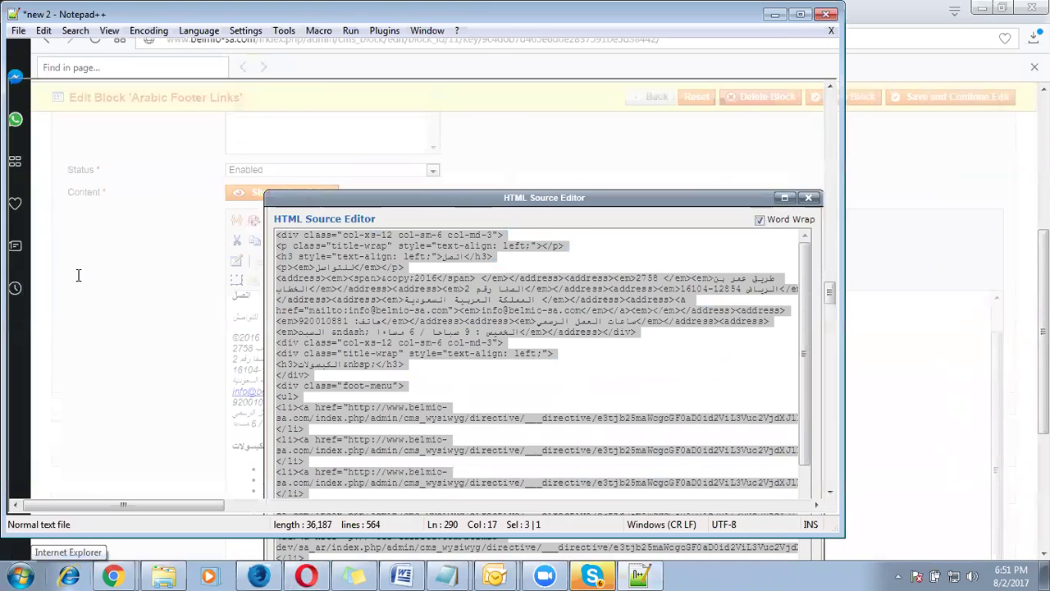
key("ctrl+a")
key("ctrl+v")
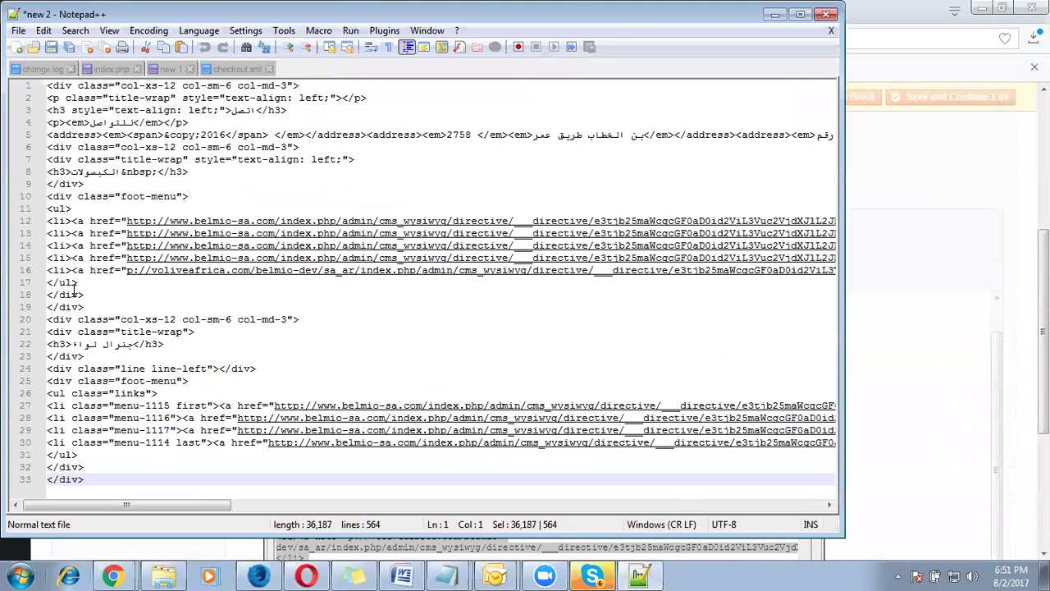
- Inspect lines 21–23 of the pasted code against the block source in the browser
left_click(387, 331)
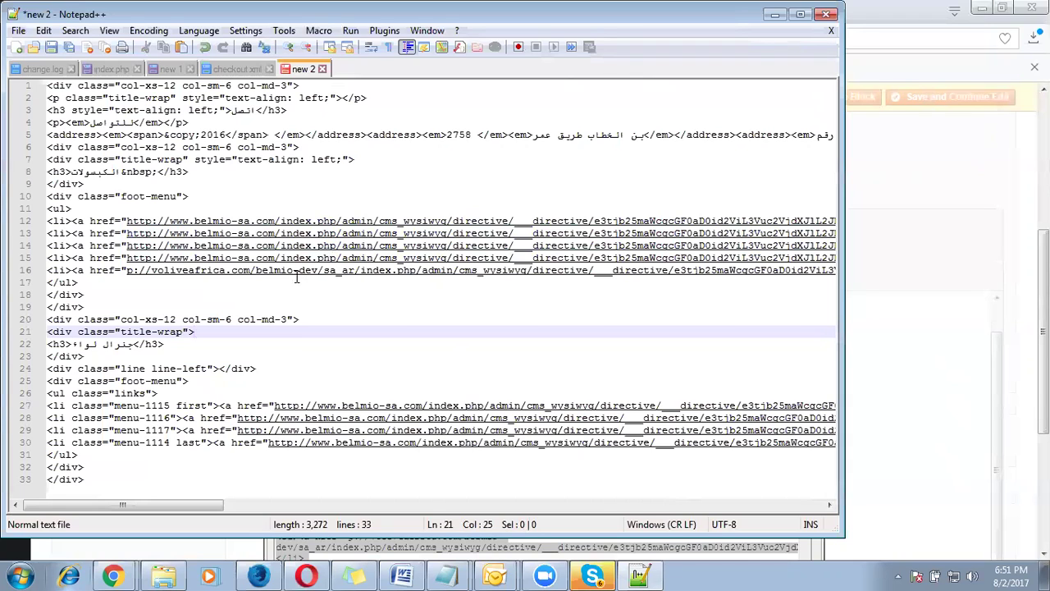
left_click(336, 358)
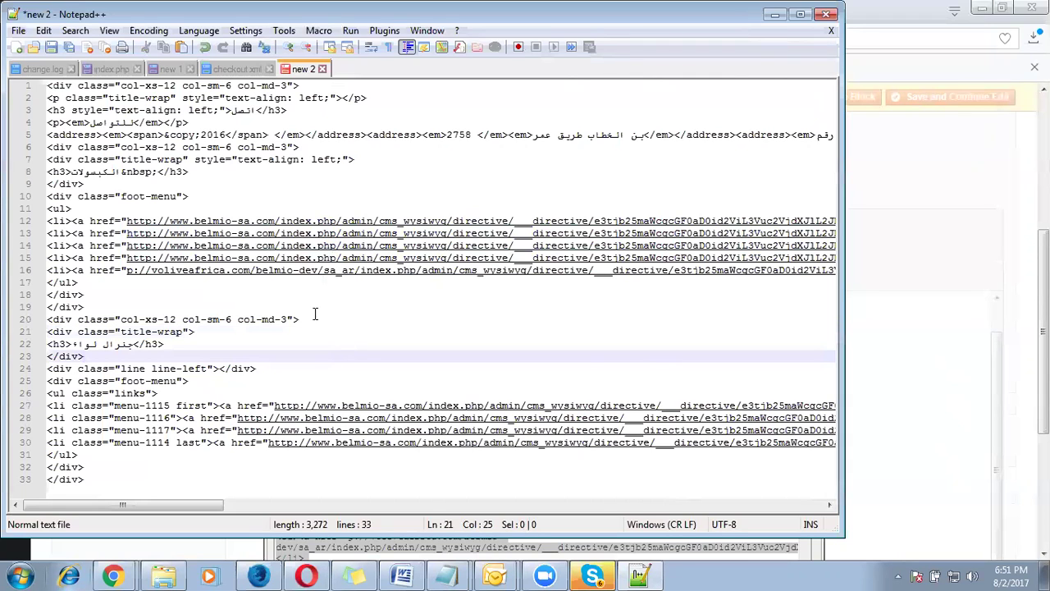
left_click_drag(152, 506, 99, 500)
left_click(113, 575)
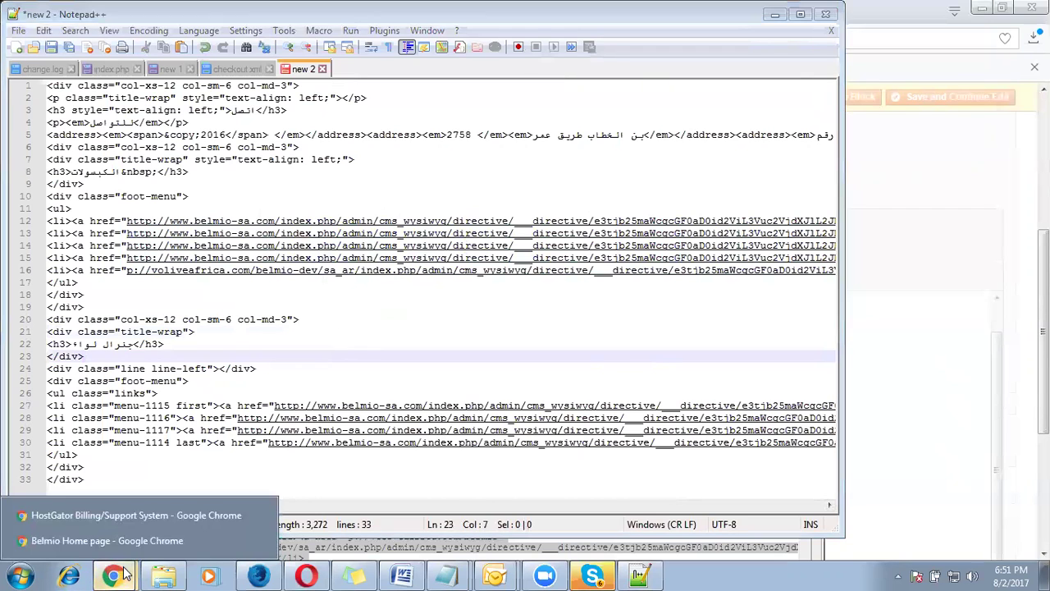
left_click(127, 516)
left_click(306, 576)
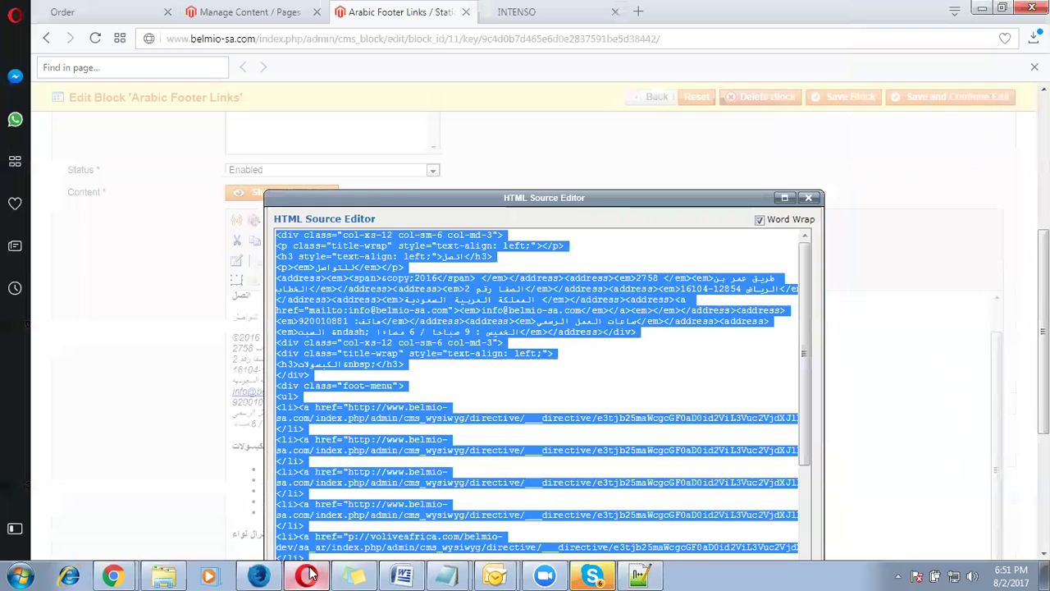
scroll(552, 311, "down", 2)
scroll(552, 312, "down", 5)
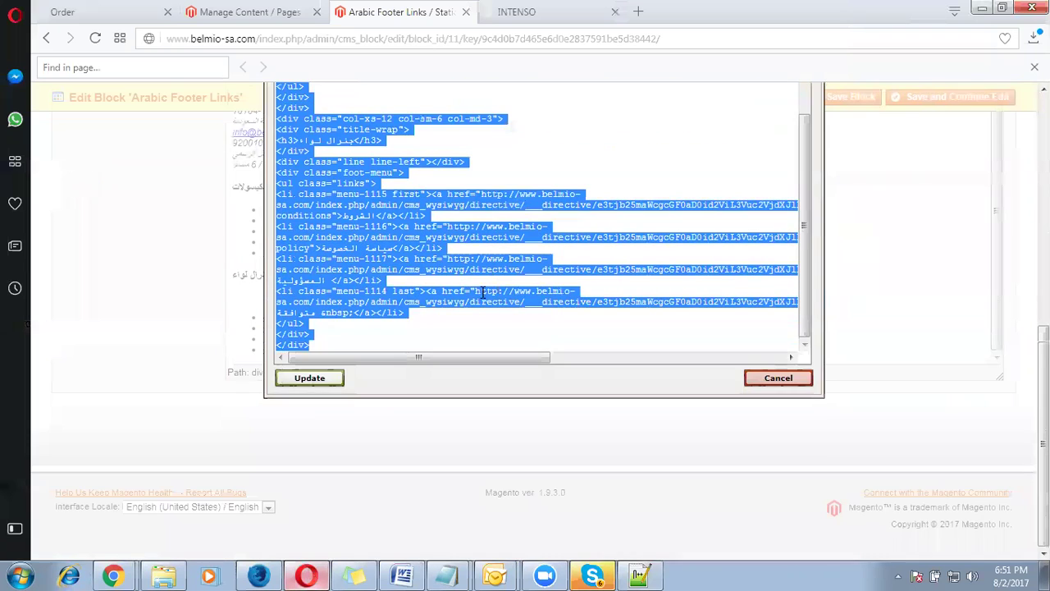
left_click(639, 576)
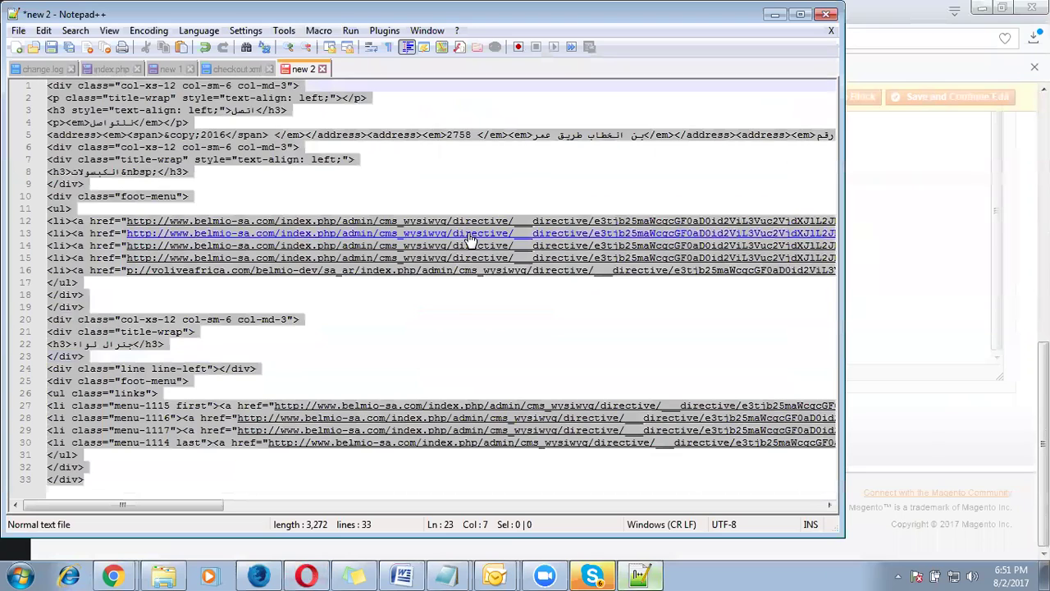
- Inspect the href URLs on lines 27–30, then close Notepad++
key("ctrl+v")
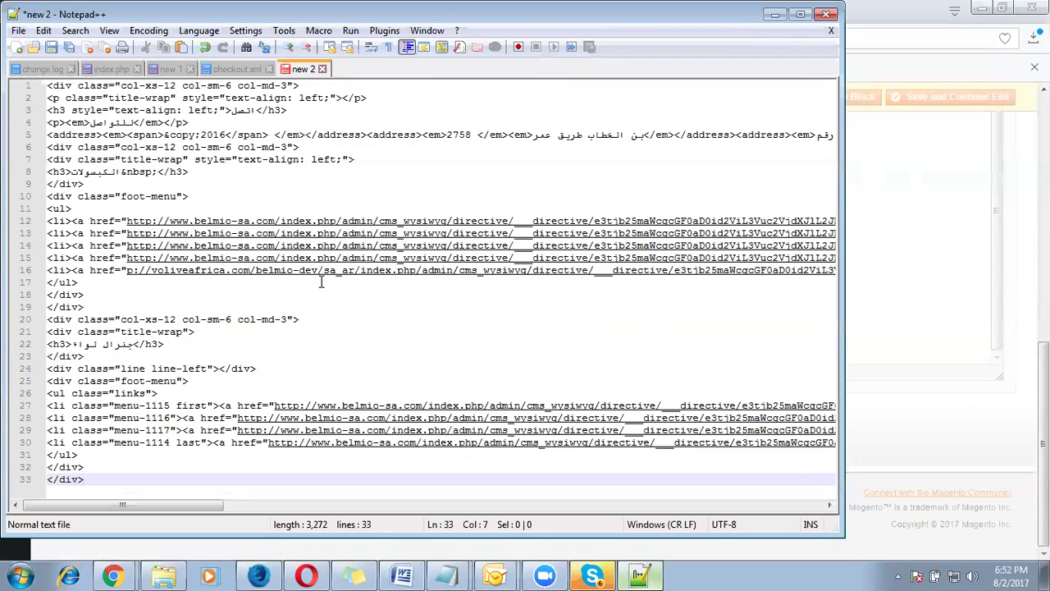
left_click(484, 405)
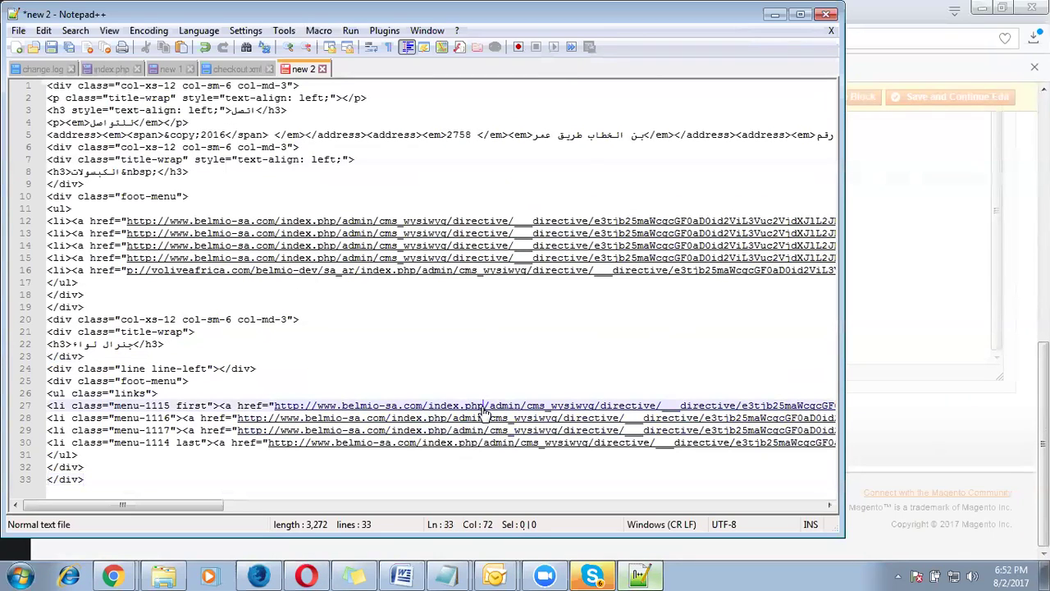
left_click(275, 405)
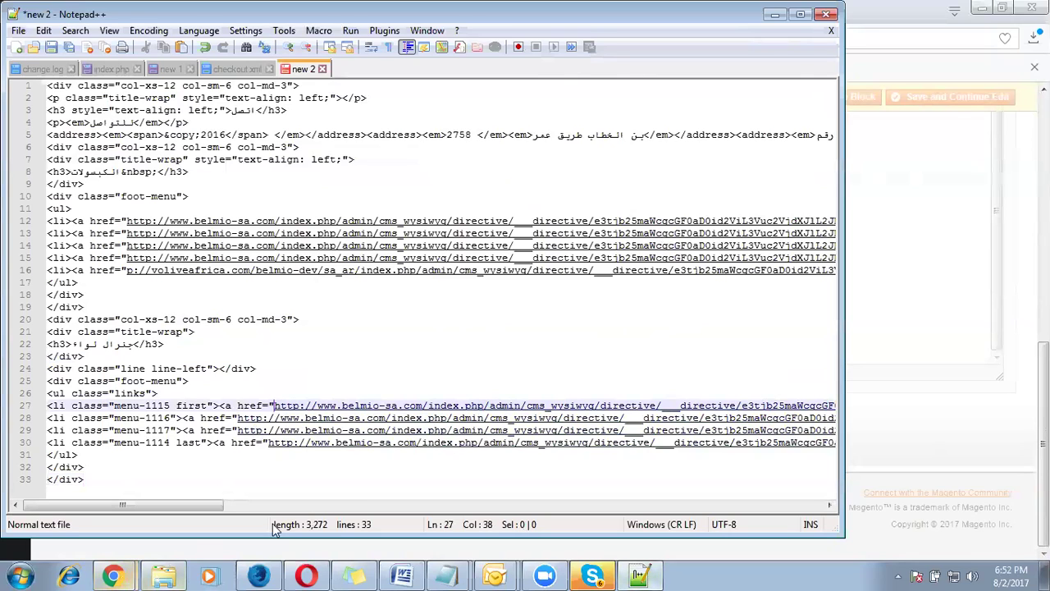
left_click_drag(269, 442, 845, 439)
left_click(693, 467)
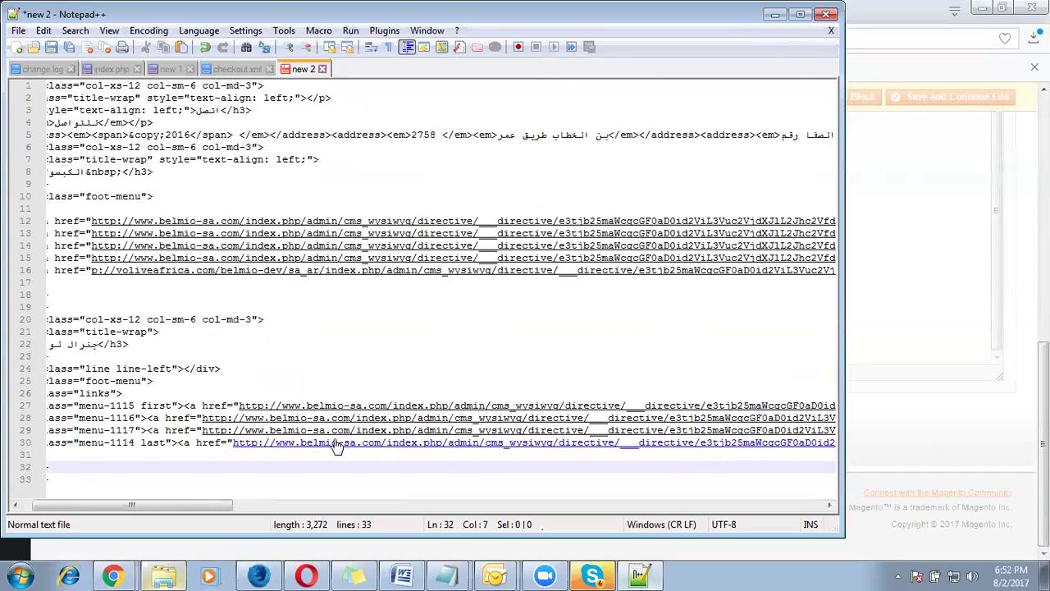
left_click(830, 14)
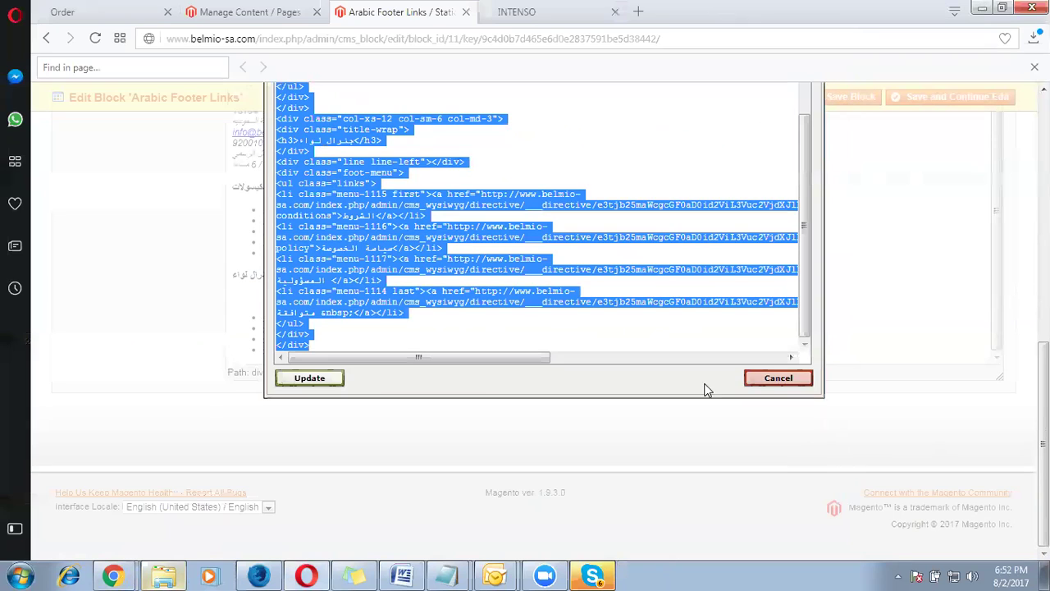
- Review the Arabic Footer Links HTML source in the source editor
left_click(597, 330)
key("ctrl+a")
left_click(556, 319)
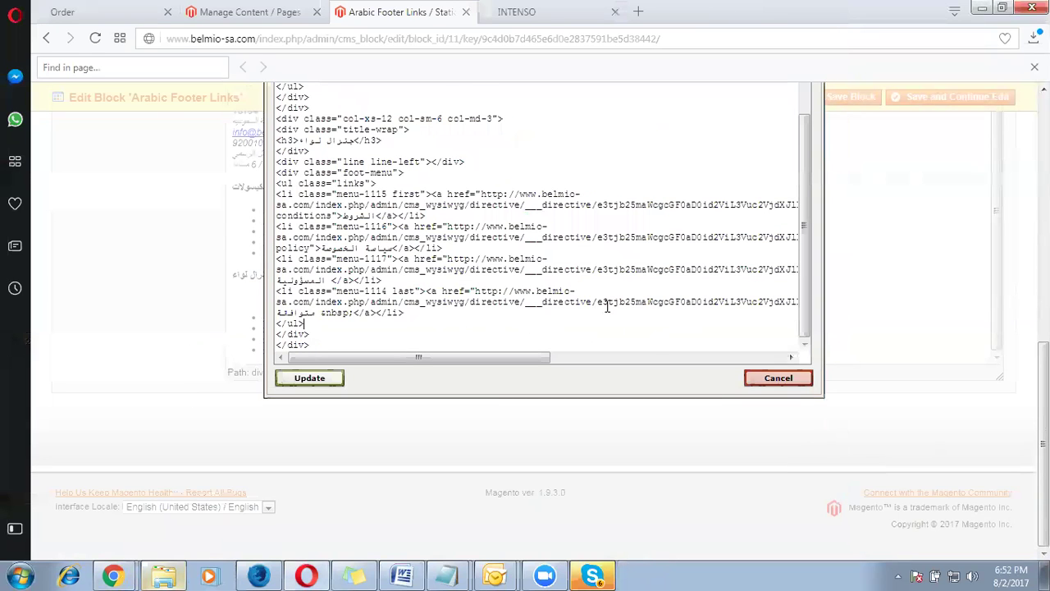
scroll(604, 299, "up", 10)
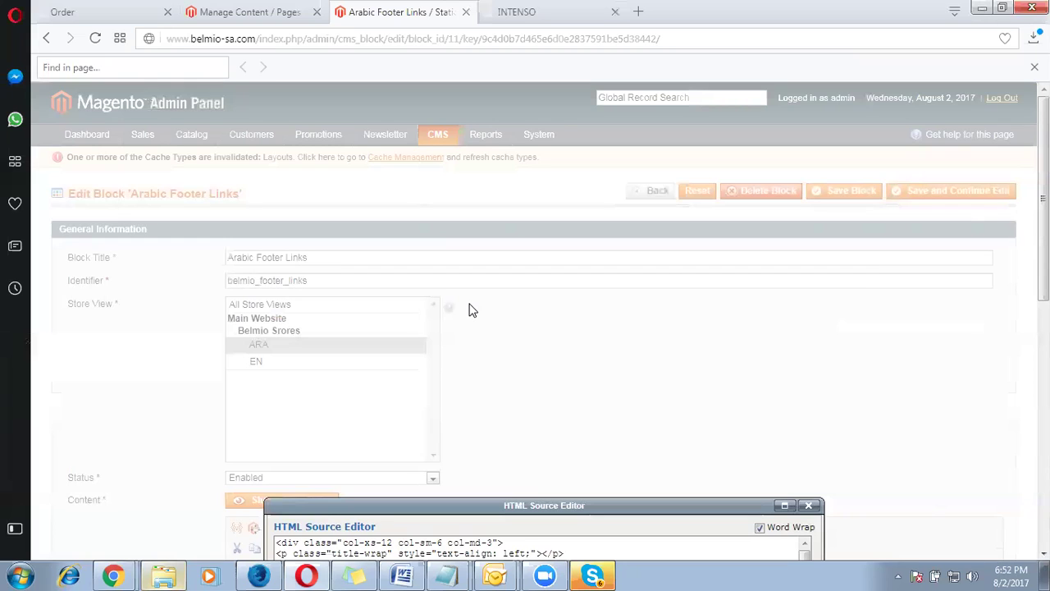
left_click(593, 574)
left_click(595, 574)
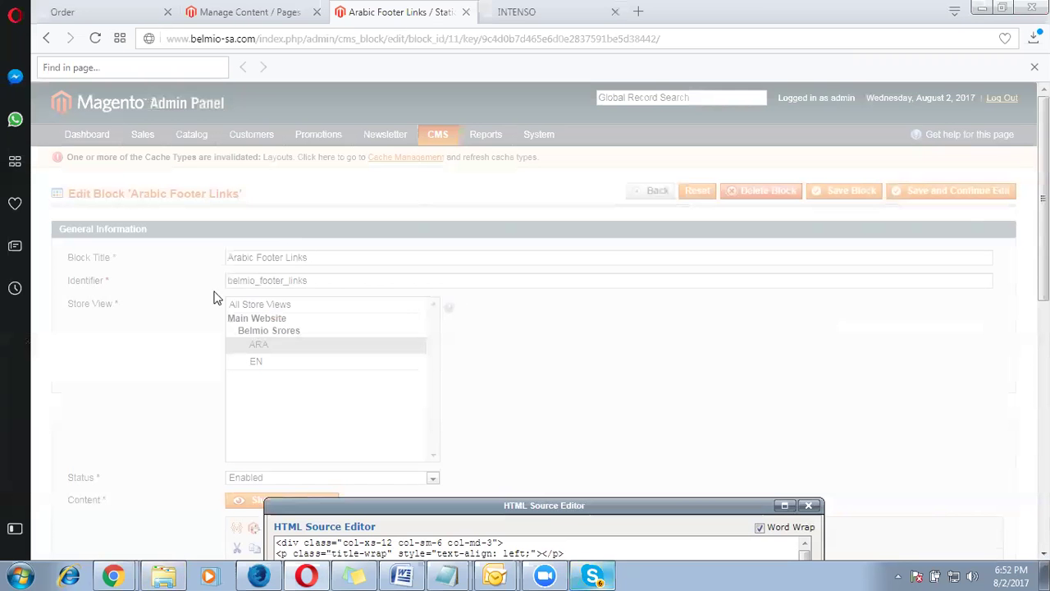
scroll(609, 387, "down", 3)
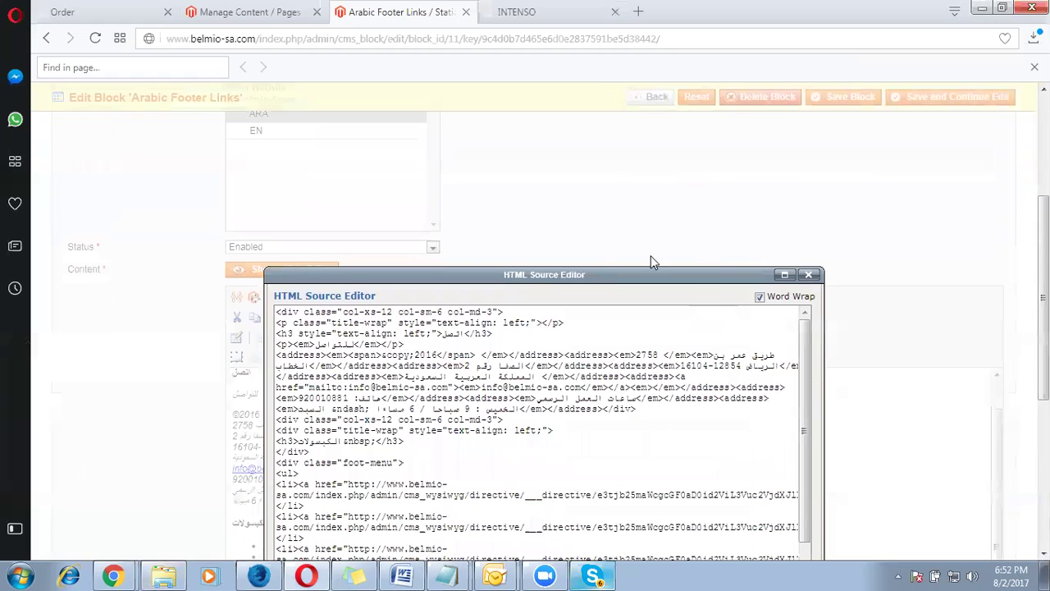
- Cancel the source editor to view the rendered footer, reopen the HTML source, then go to the INTENSO tab
left_click(808, 274)
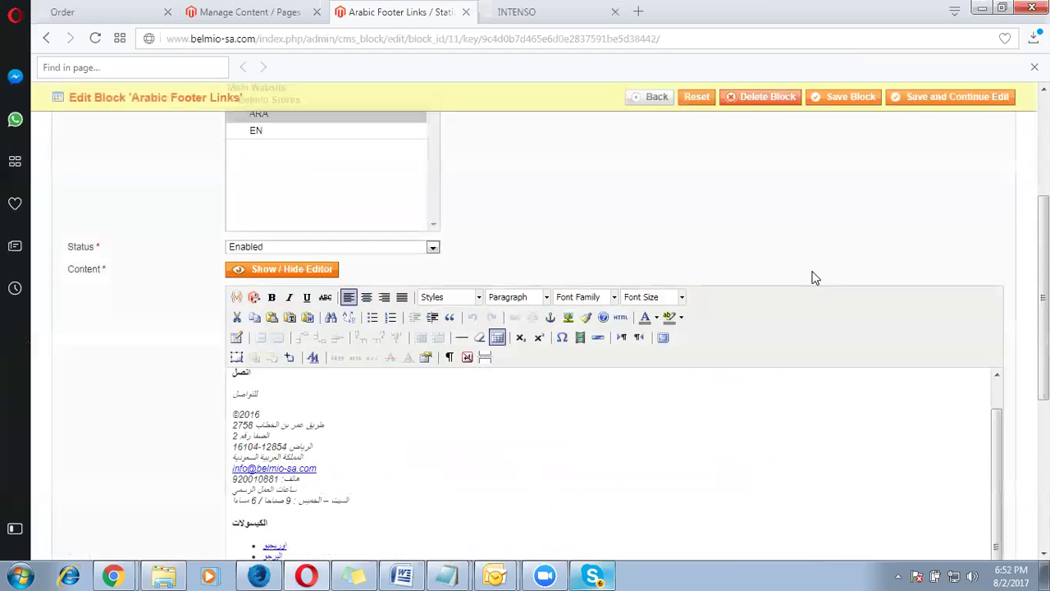
scroll(121, 410, "down", 3)
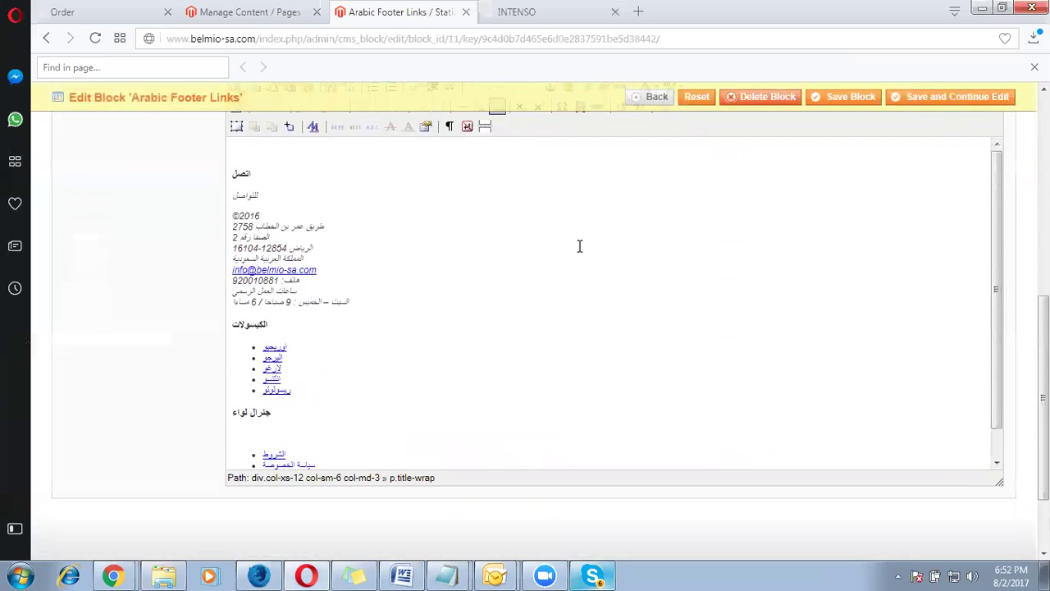
scroll(947, 232, "up", 5)
scroll(767, 226, "down", 5)
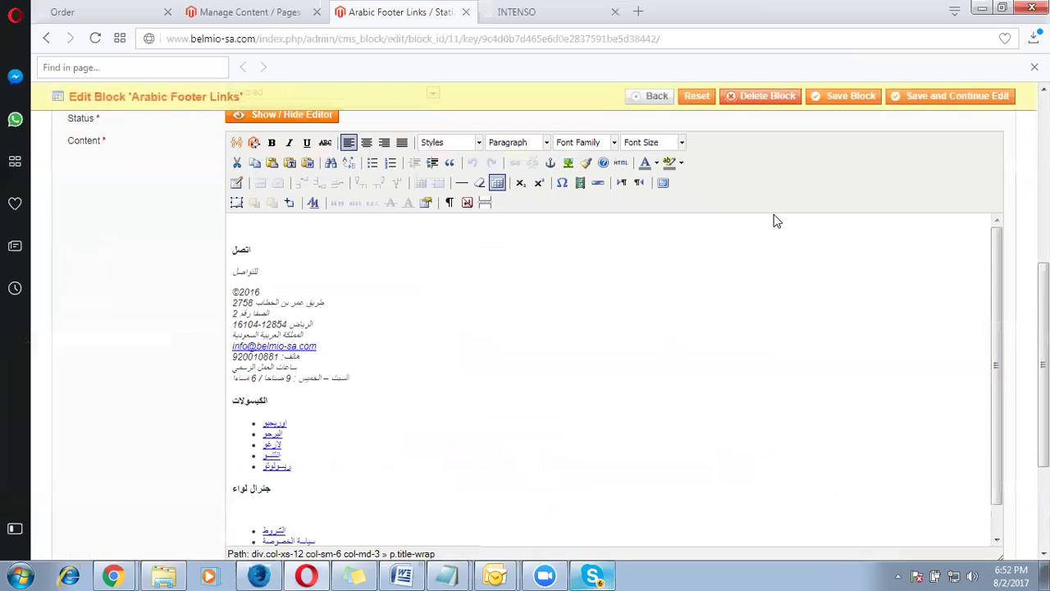
left_click(619, 164)
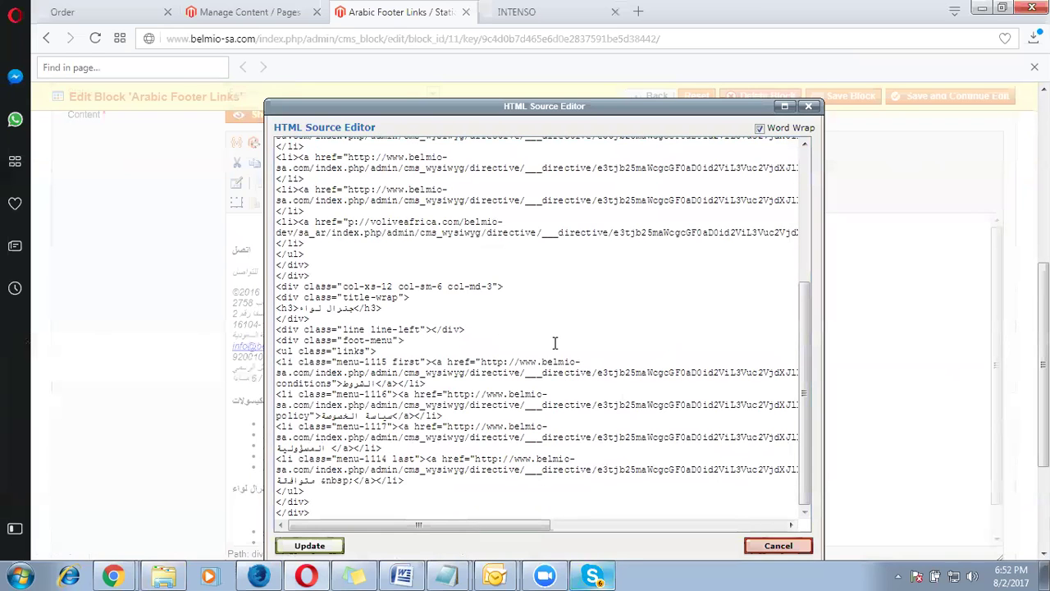
scroll(554, 341, "down", 2)
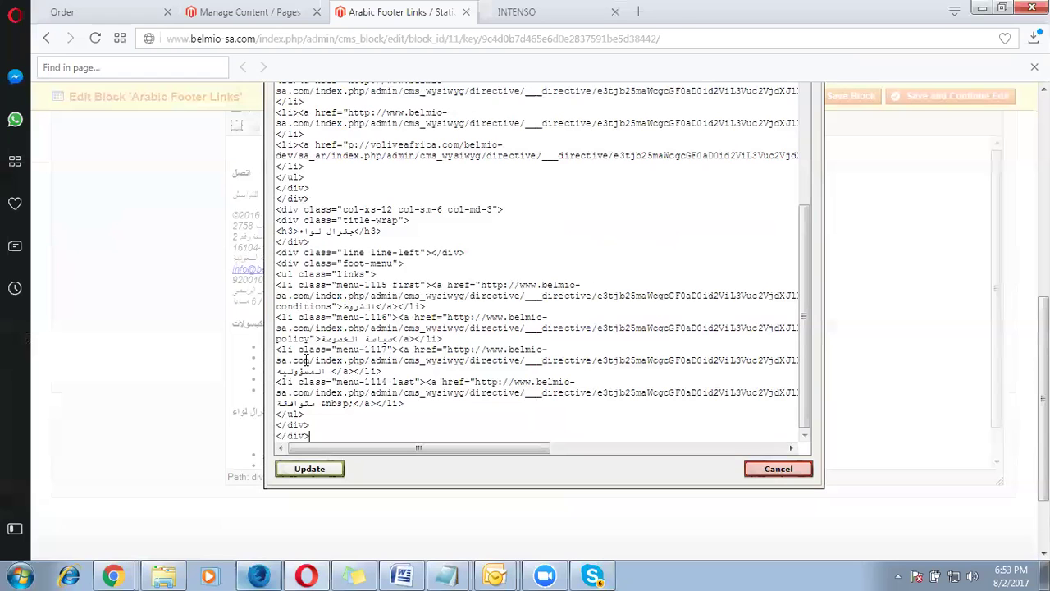
left_click(544, 16)
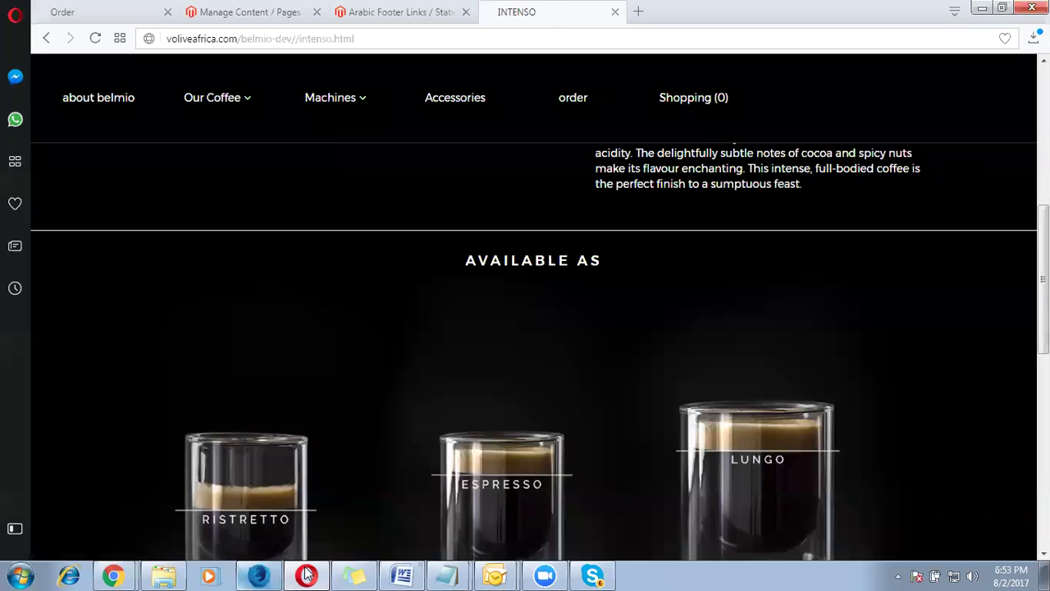
- Open the ALLEGRO coffee page in Chrome and switch the store to Arabic (ARA)
left_click(113, 575)
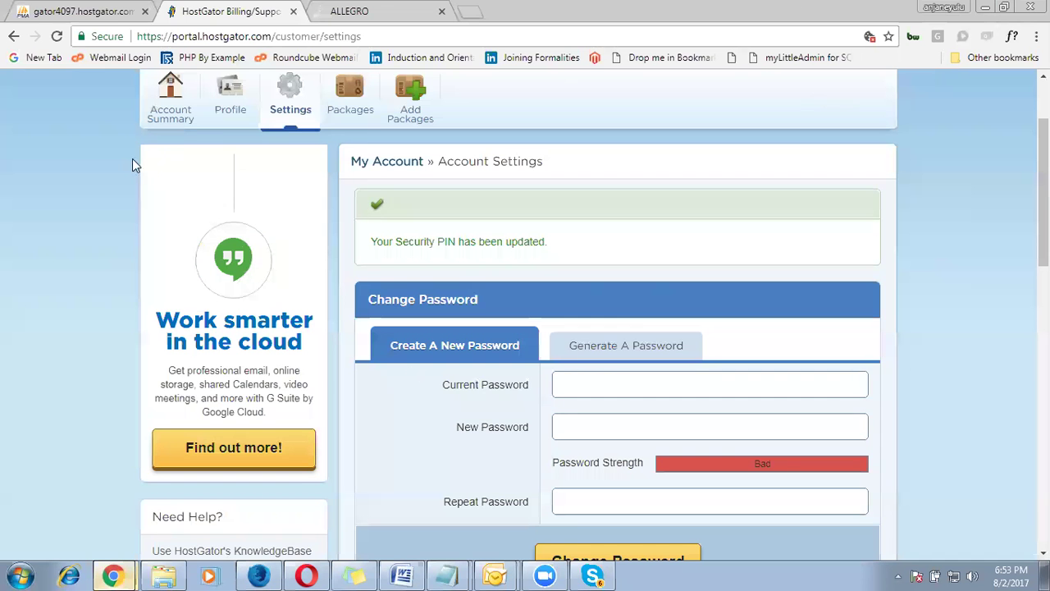
left_click(394, 12)
scroll(730, 209, "down", 3)
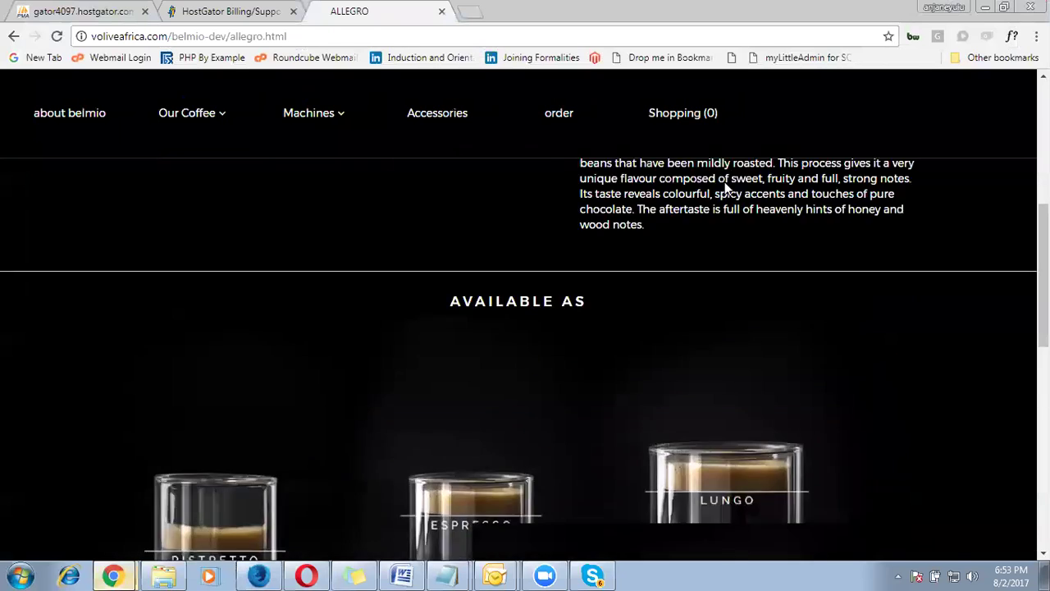
scroll(725, 181, "up", 6)
left_click(941, 90)
left_click(932, 117)
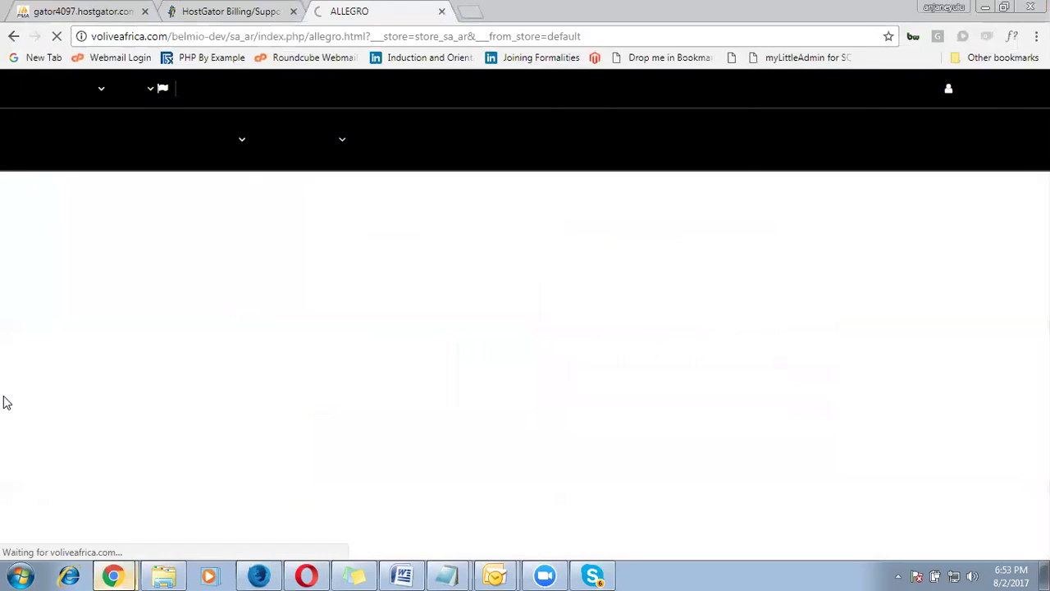
- Check the Arabic footer's contact, capsule and general links, then return to Opera
scroll(176, 355, "down", 2)
scroll(175, 355, "down", 10)
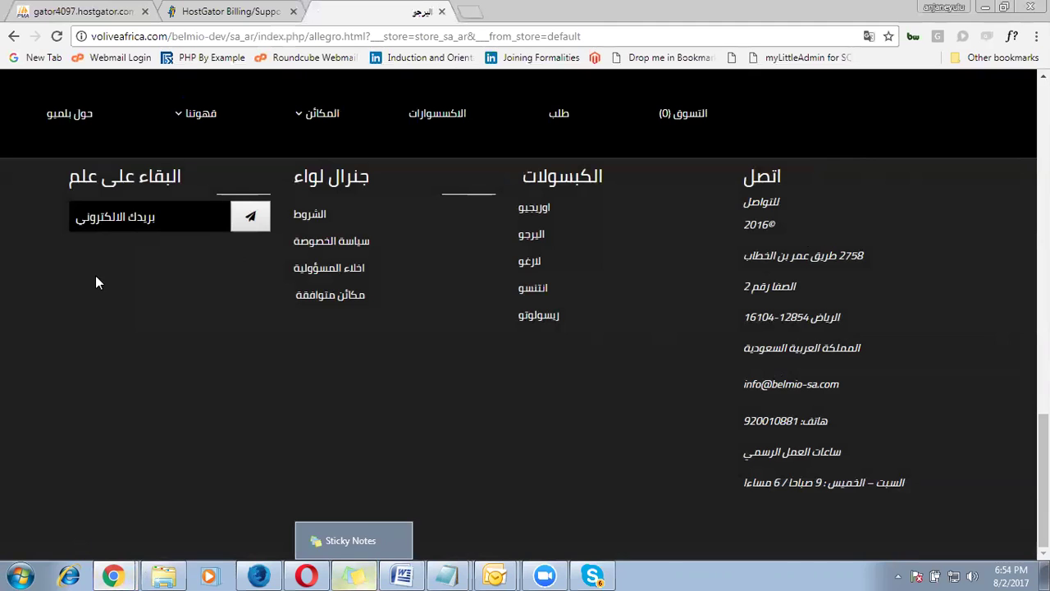
mouse_move(112, 574)
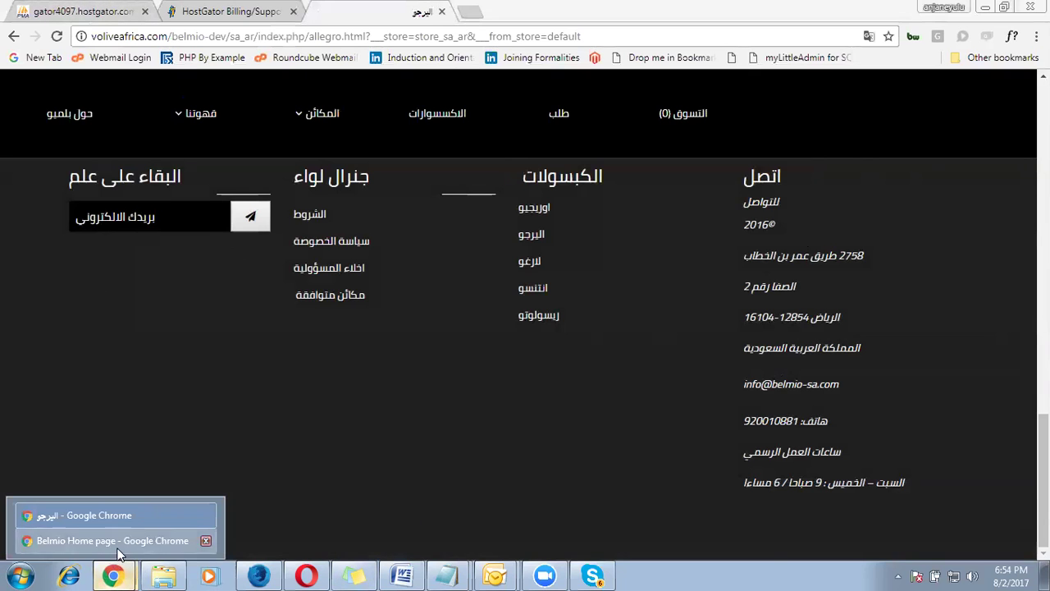
left_click(106, 538)
scroll(160, 288, "up", 15)
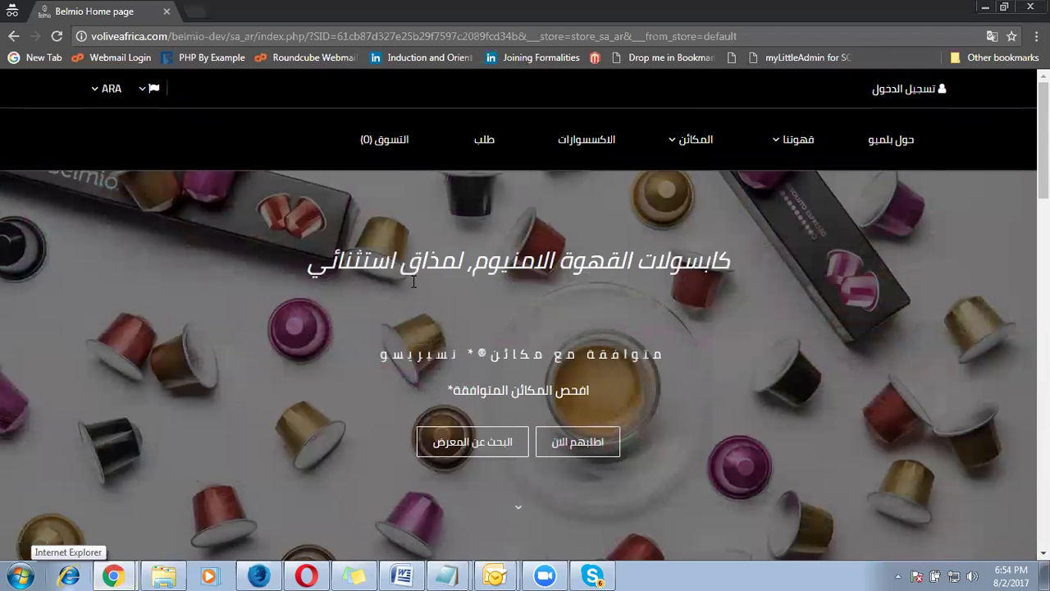
left_click(306, 575)
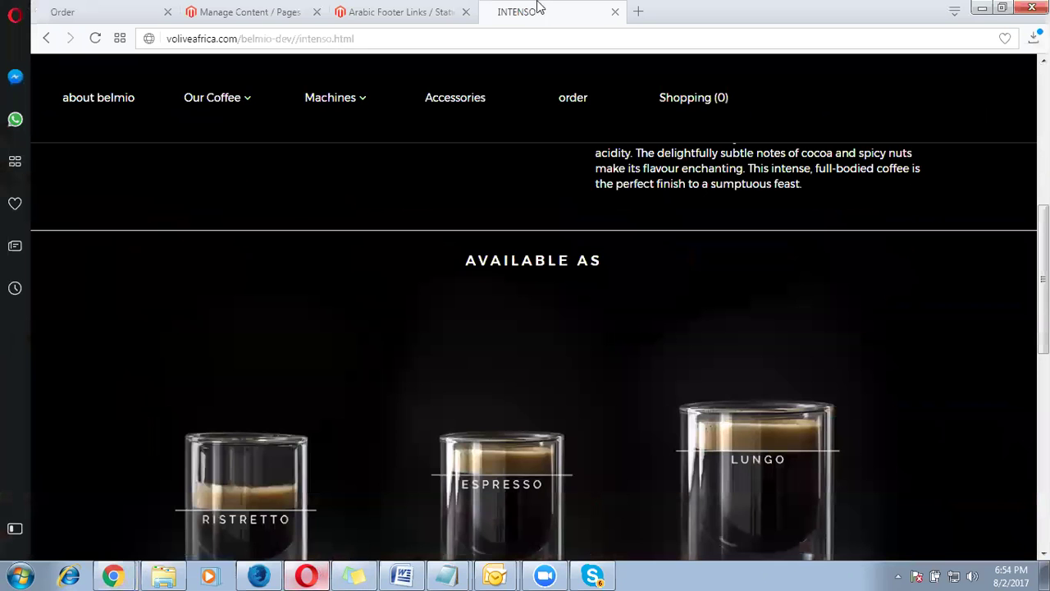
- Close the HTML source editor unchanged and navigate via Sales > Orders to System > Permissions > Users
left_click(394, 15)
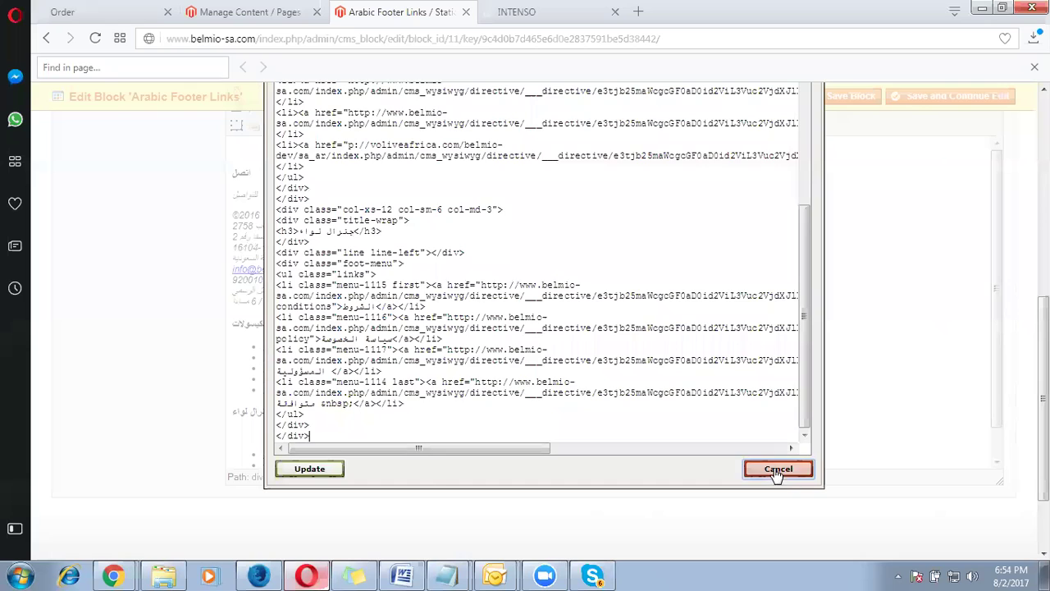
left_click(776, 469)
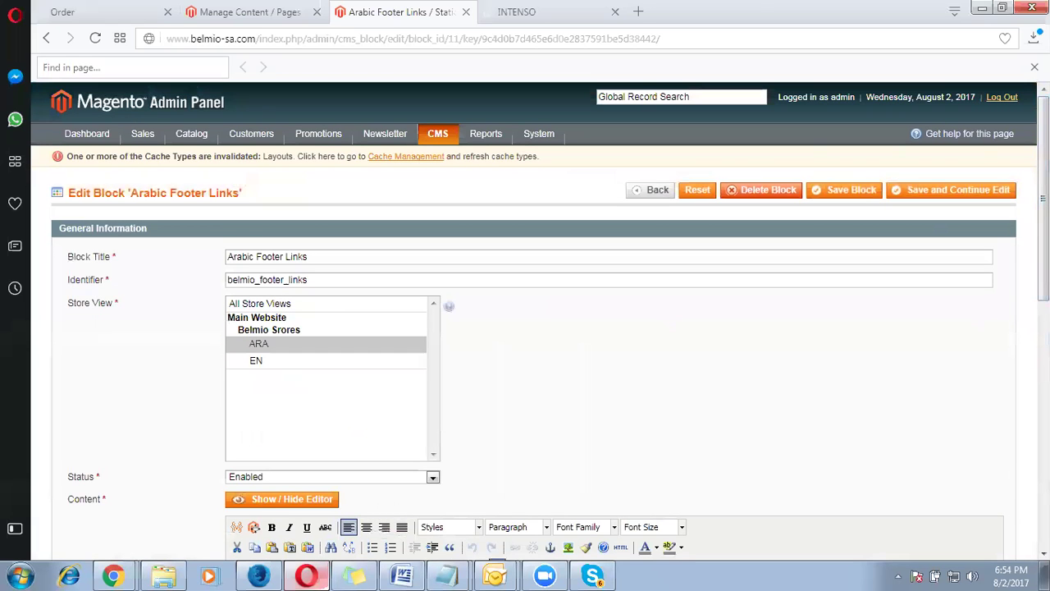
left_click(284, 16)
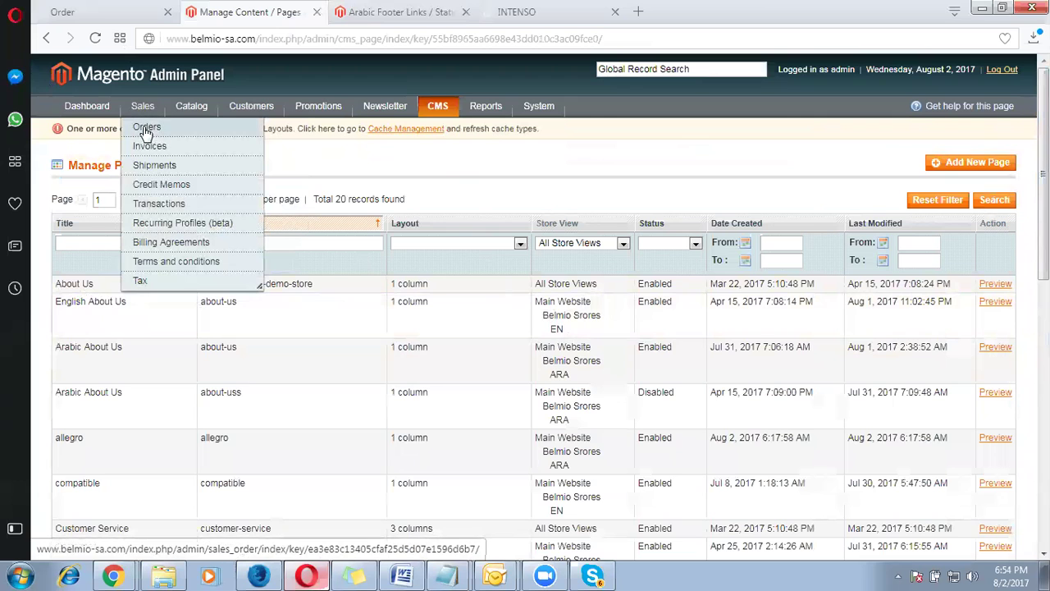
left_click(142, 106)
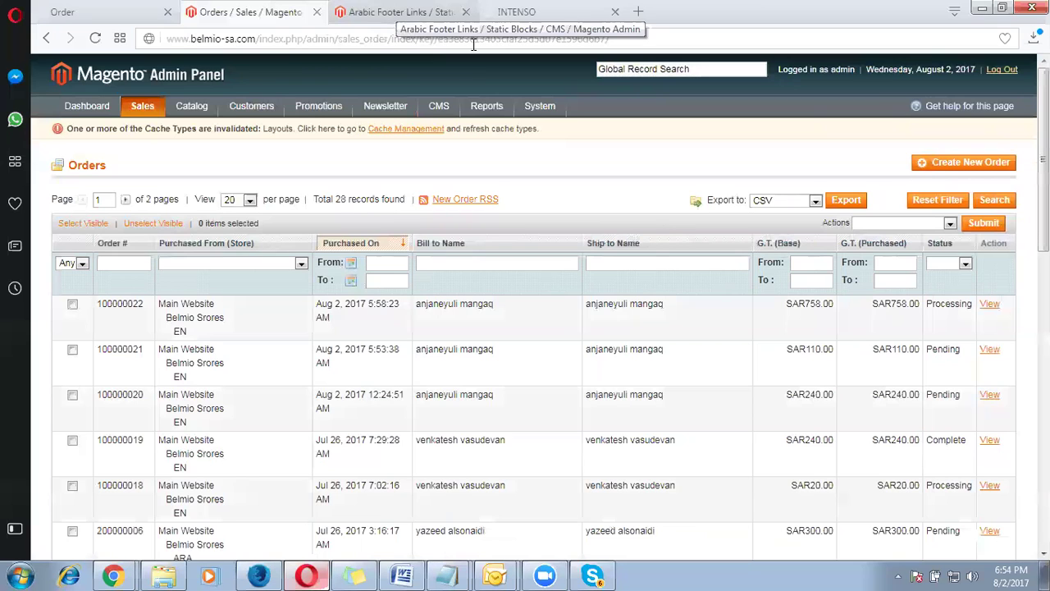
mouse_move(541, 111)
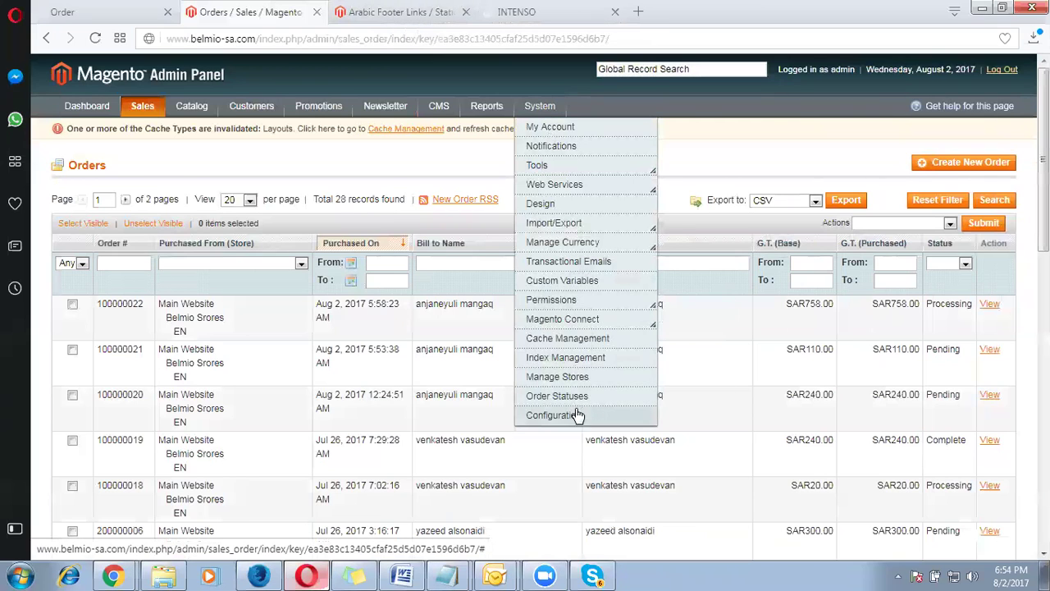
mouse_move(559, 306)
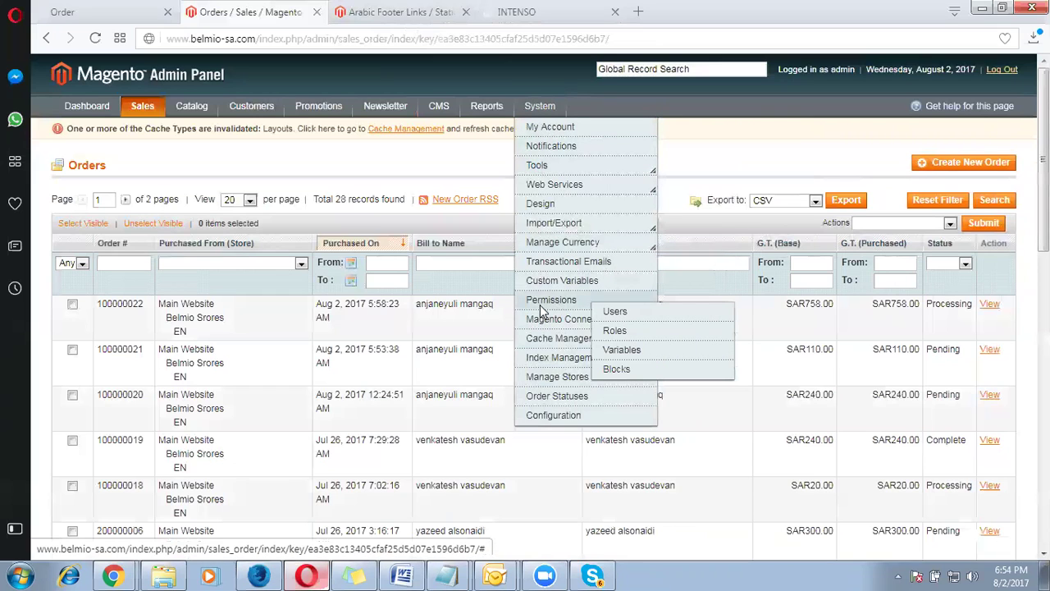
left_click(621, 316)
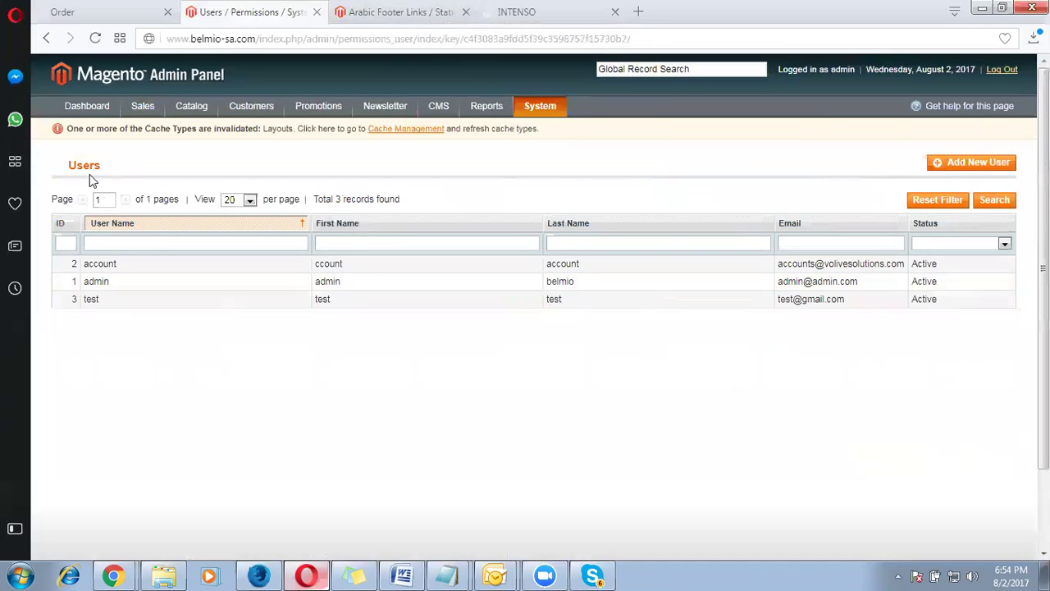
- Open the admin user's Edit User page, select the e-mail field, and reload the page
left_click(129, 288)
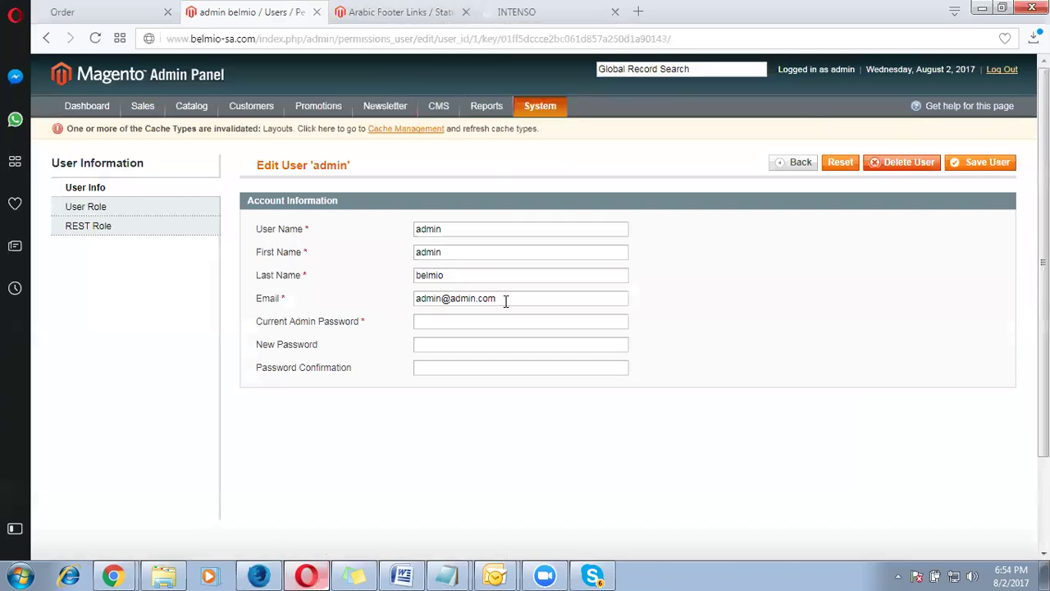
left_click_drag(505, 301, 214, 319)
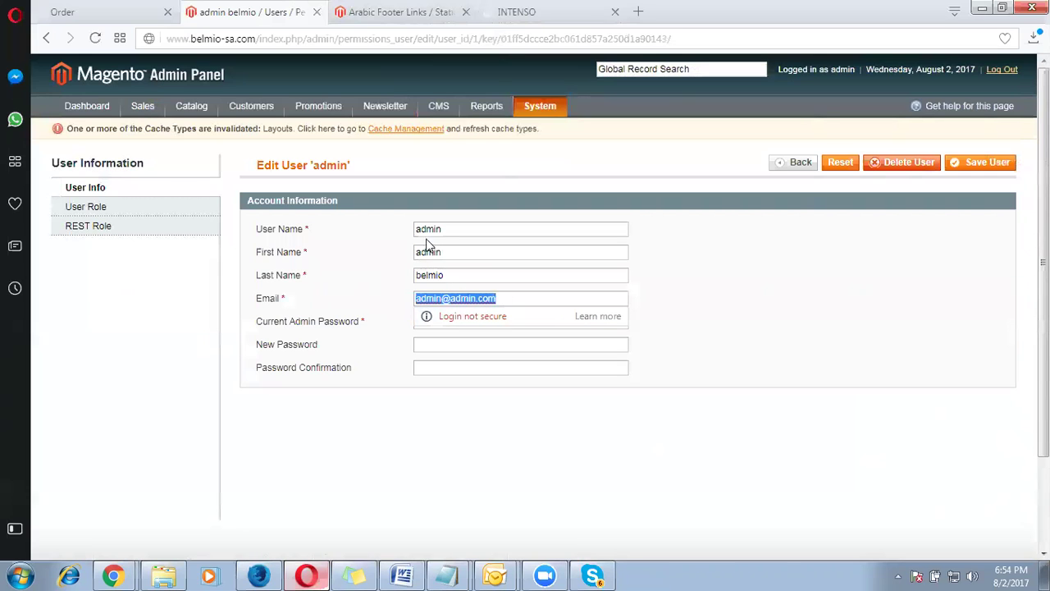
left_click_drag(263, 346, 326, 350)
key("ctrl+a")
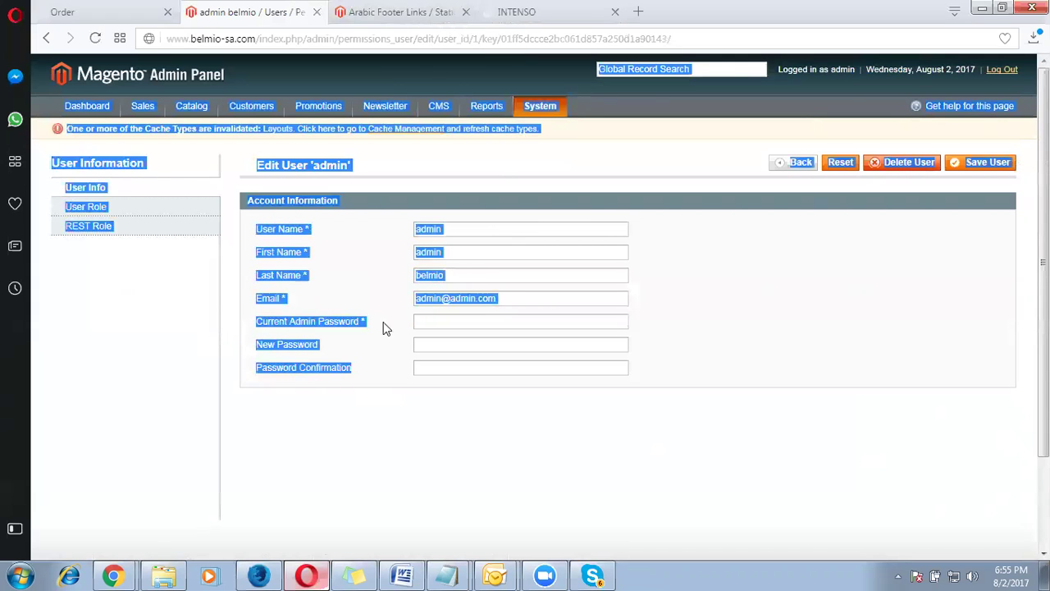
left_click(343, 215)
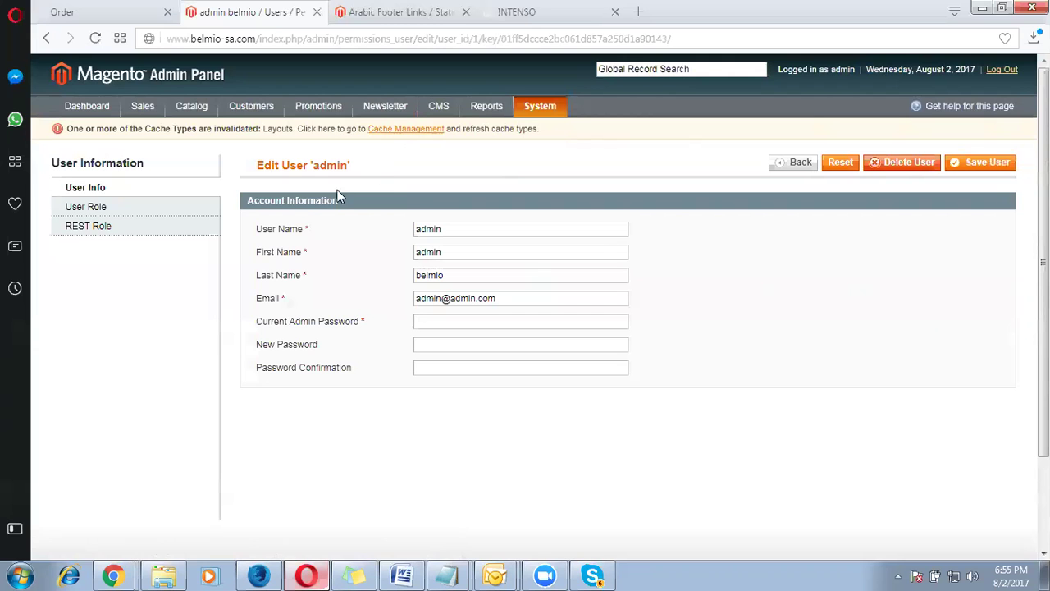
key("F5")
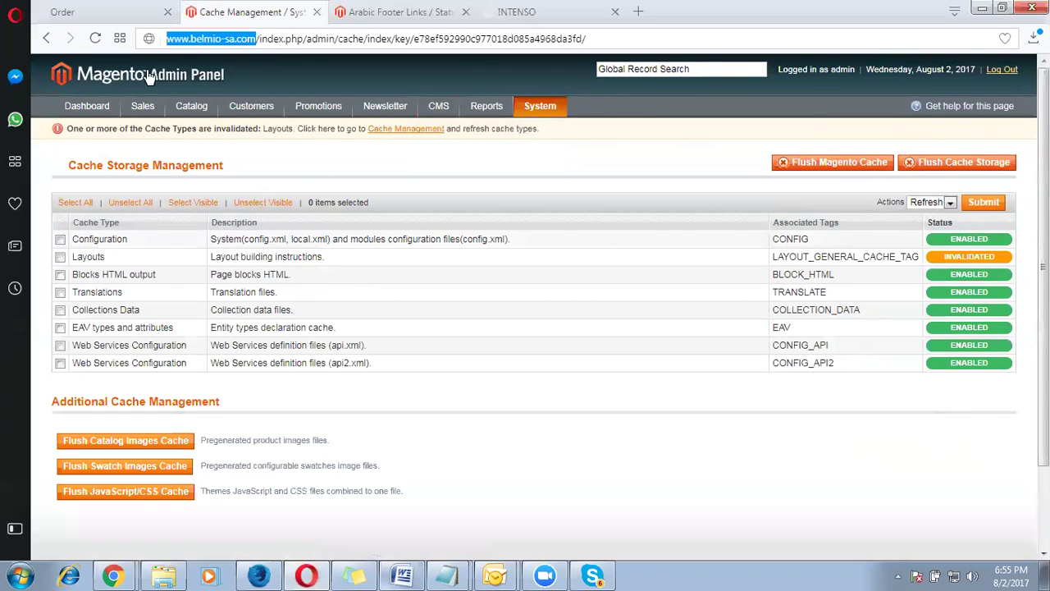
- Find the contact in Skype and send them the store's web address
key("alt+Tab")
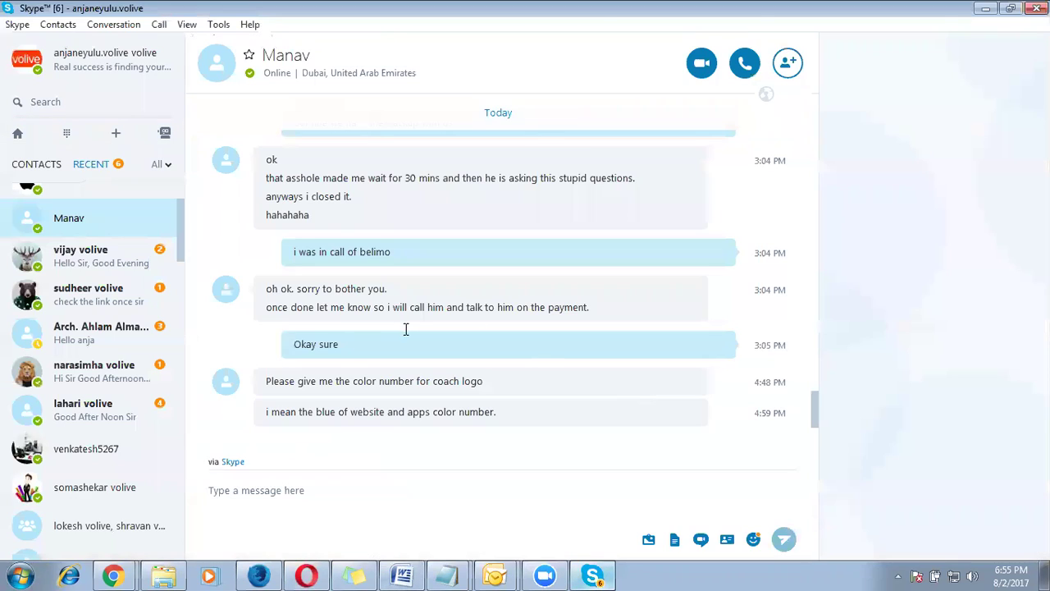
left_click(69, 101)
type("venka")
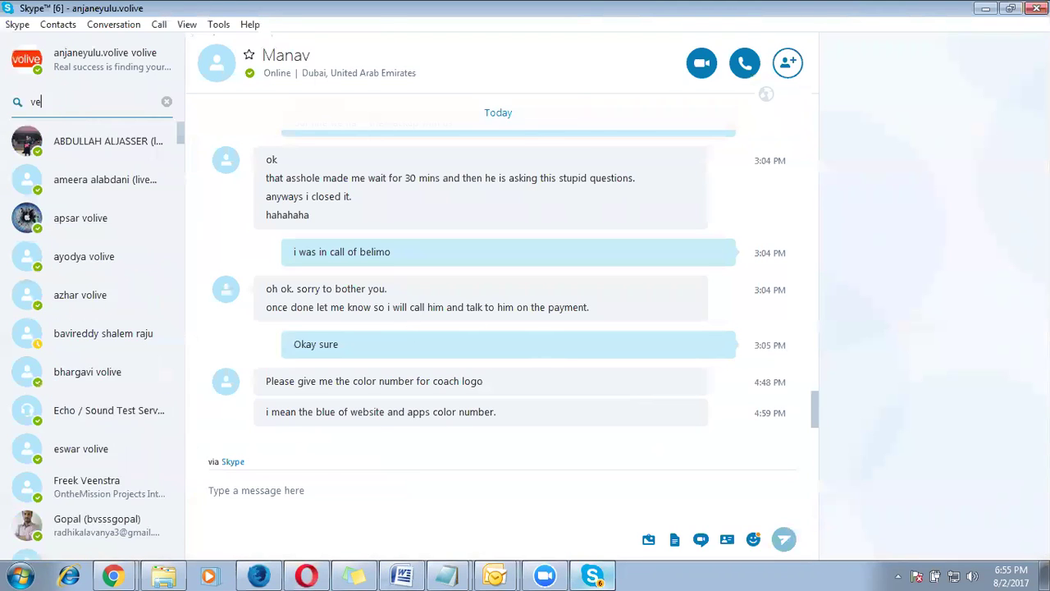
left_click(92, 216)
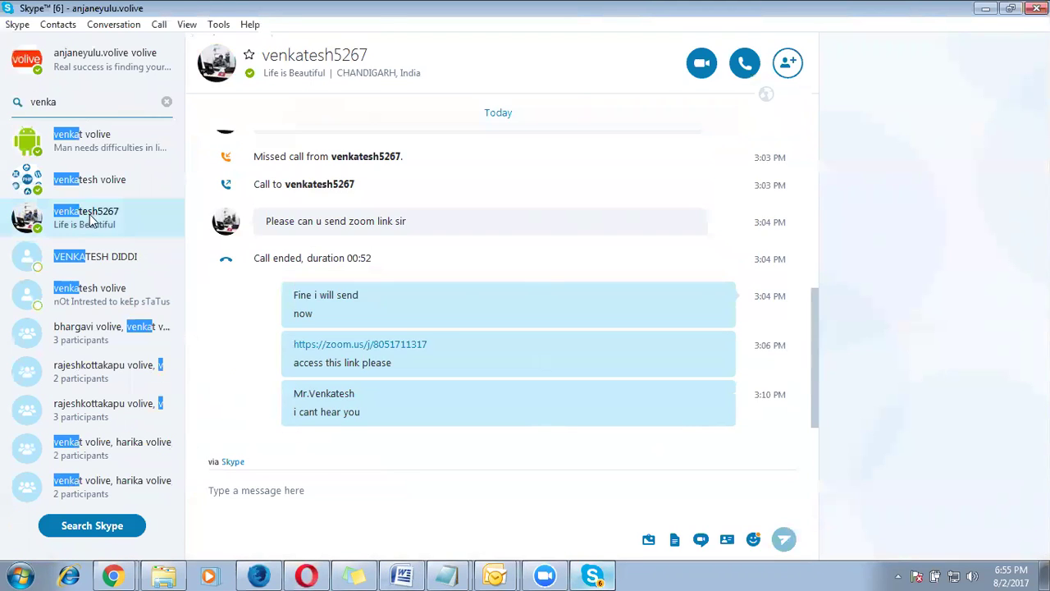
left_click(303, 489)
type("http://www.belmio-sa.com")
key("Return")
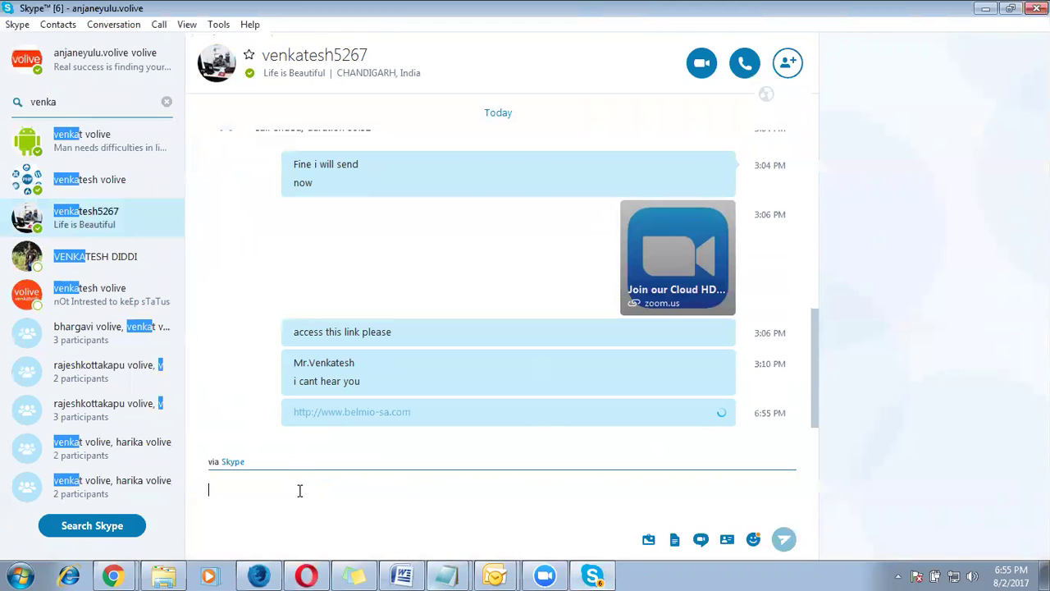
- Load the store's admin login page by appending index.php/admin to the Belmio Home address
left_click(115, 575)
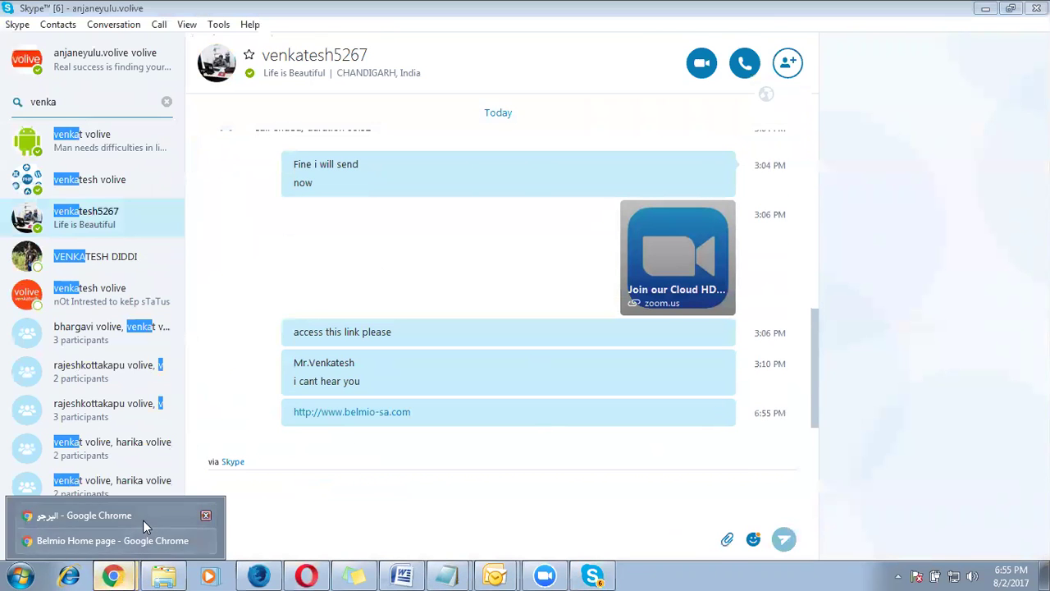
left_click(143, 538)
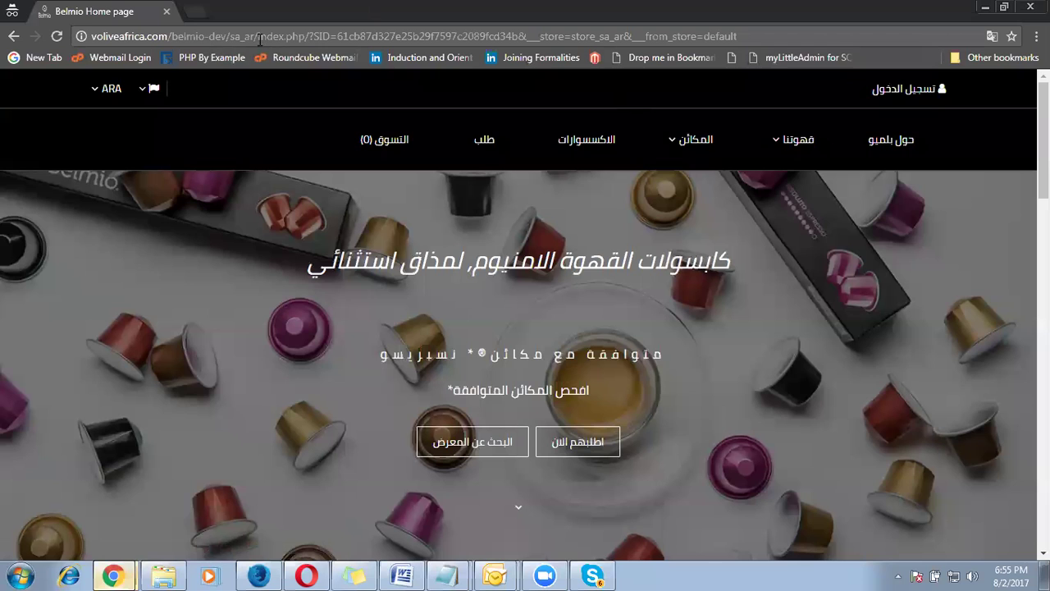
left_click_drag(231, 35, 737, 36)
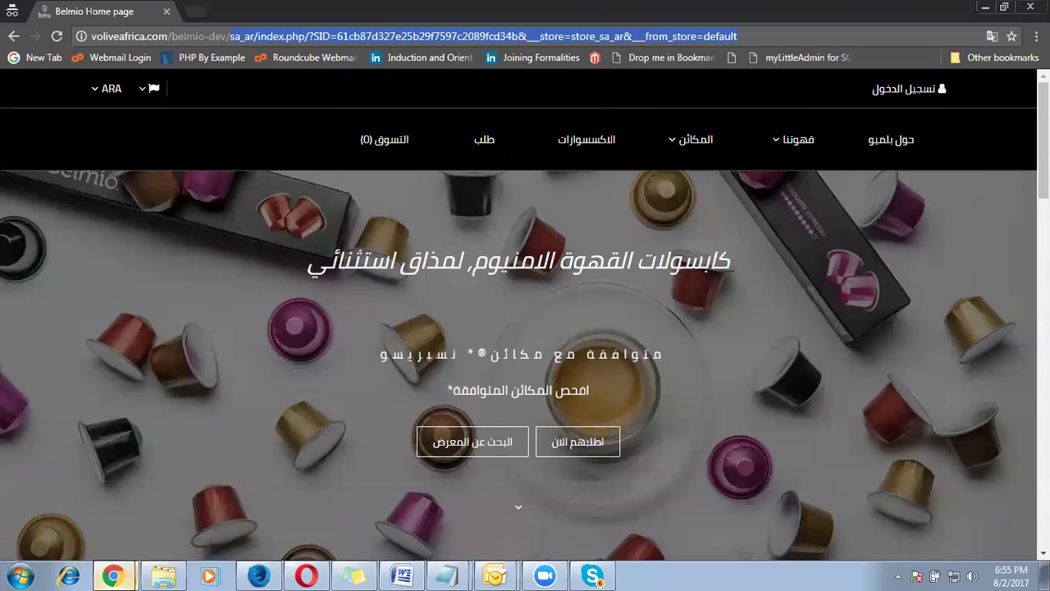
type("in")
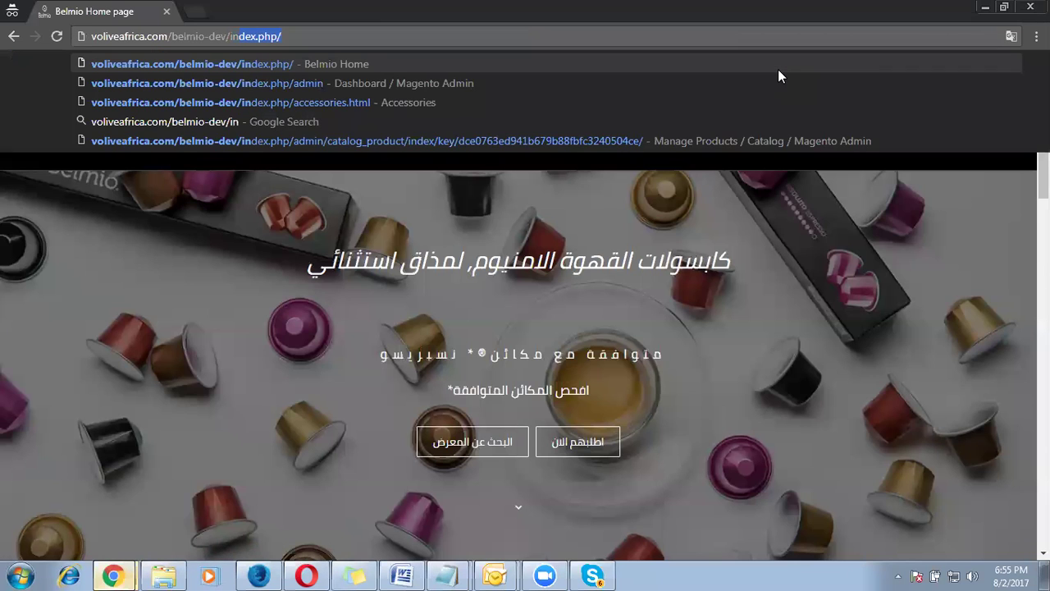
type("dex.php/admin")
key("Return")
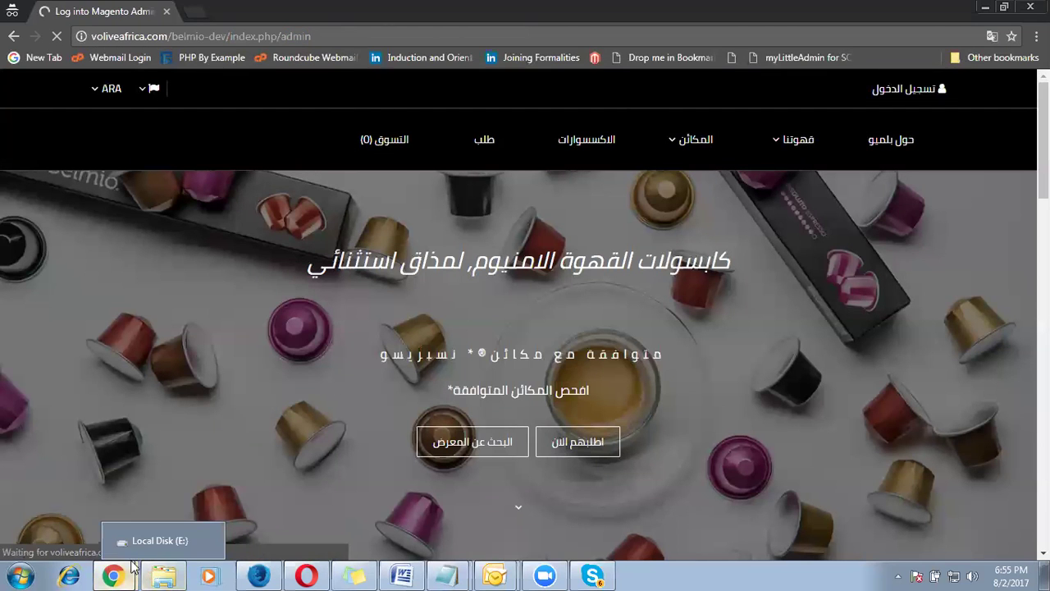
- Copy the admin page address from Opera and send it in the Skype chat
left_click(593, 575)
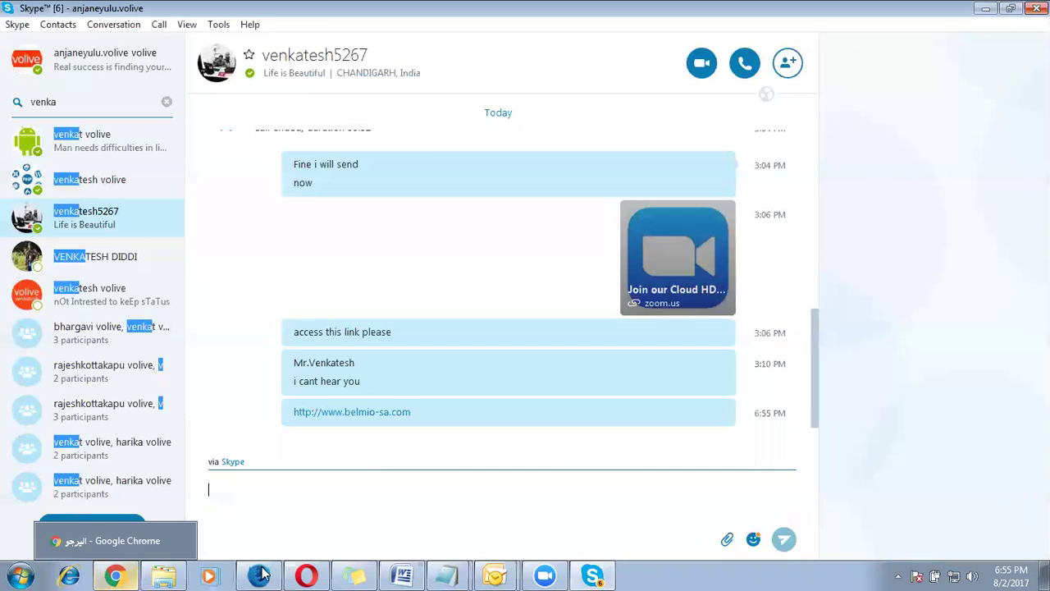
left_click(306, 575)
left_click_drag(338, 39, 166, 39)
key("ctrl+c")
left_click(592, 575)
key("ctrl+v")
key("Return")
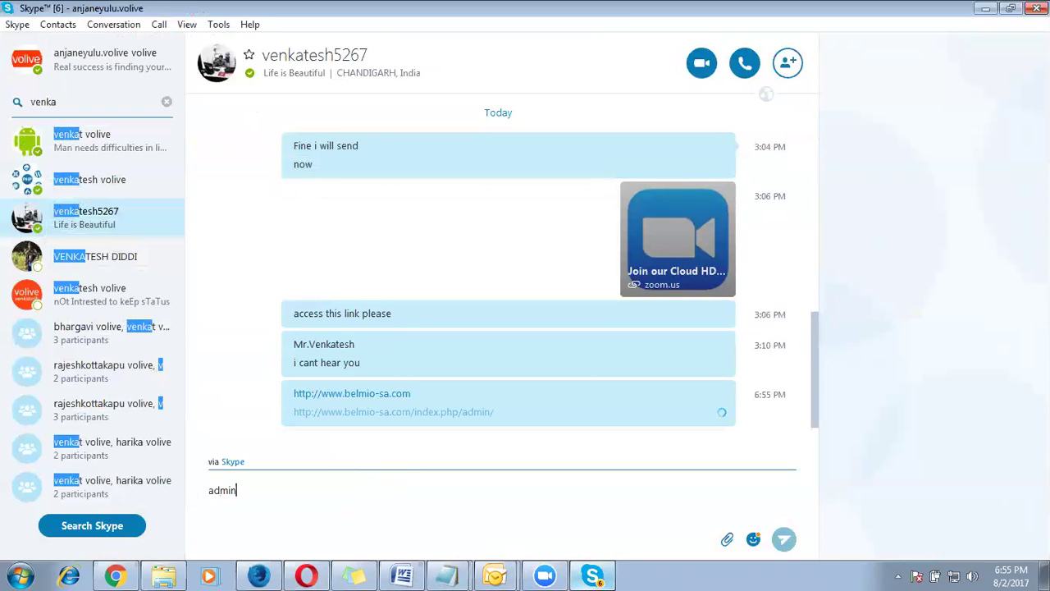
- Send the admin login name and password, then switch back to Chrome
key("Return")
key("Return")
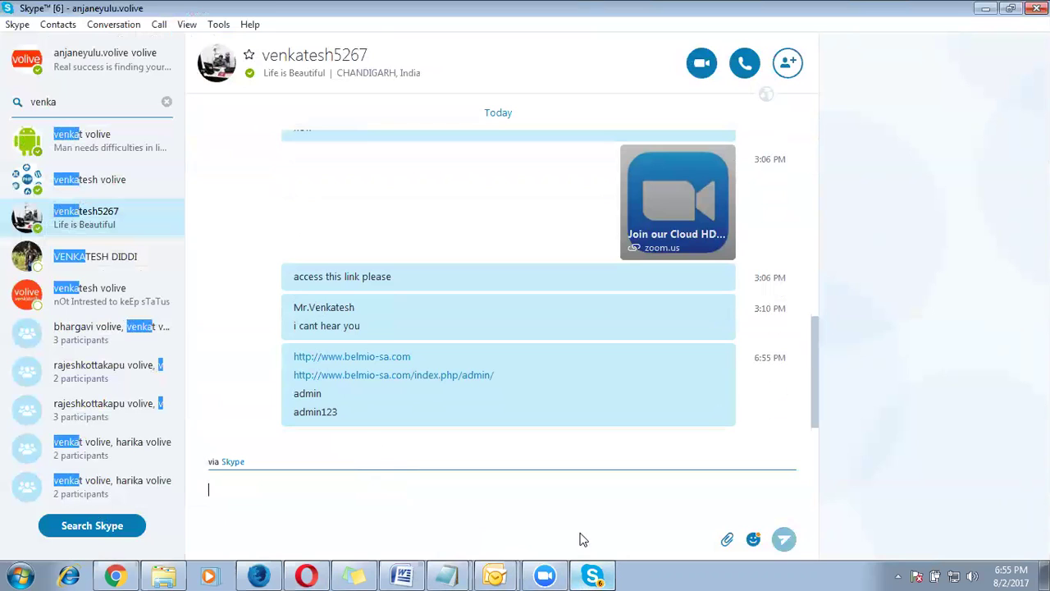
left_click(113, 575)
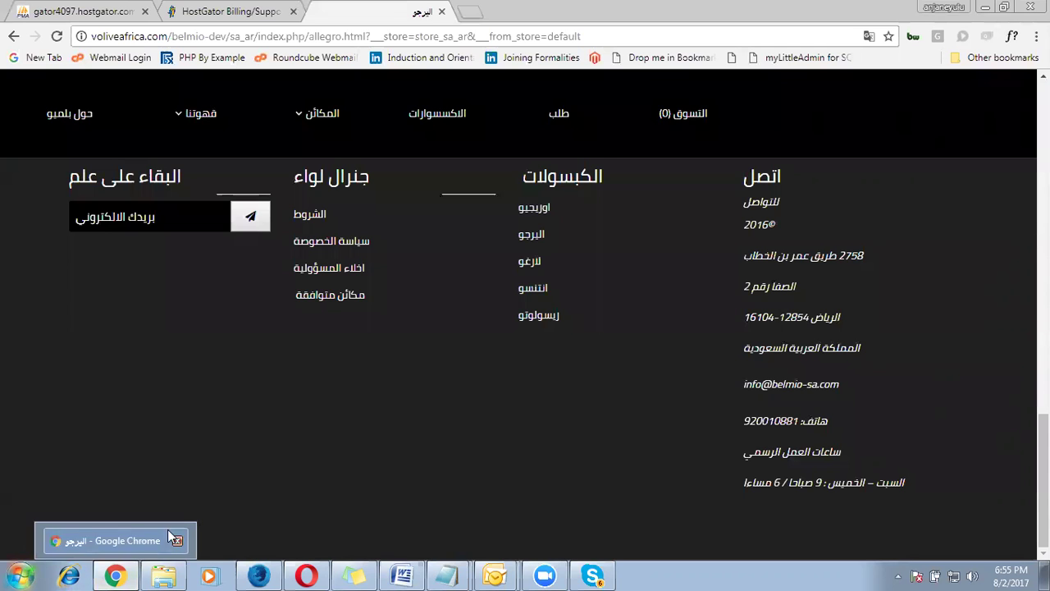
left_click(447, 575)
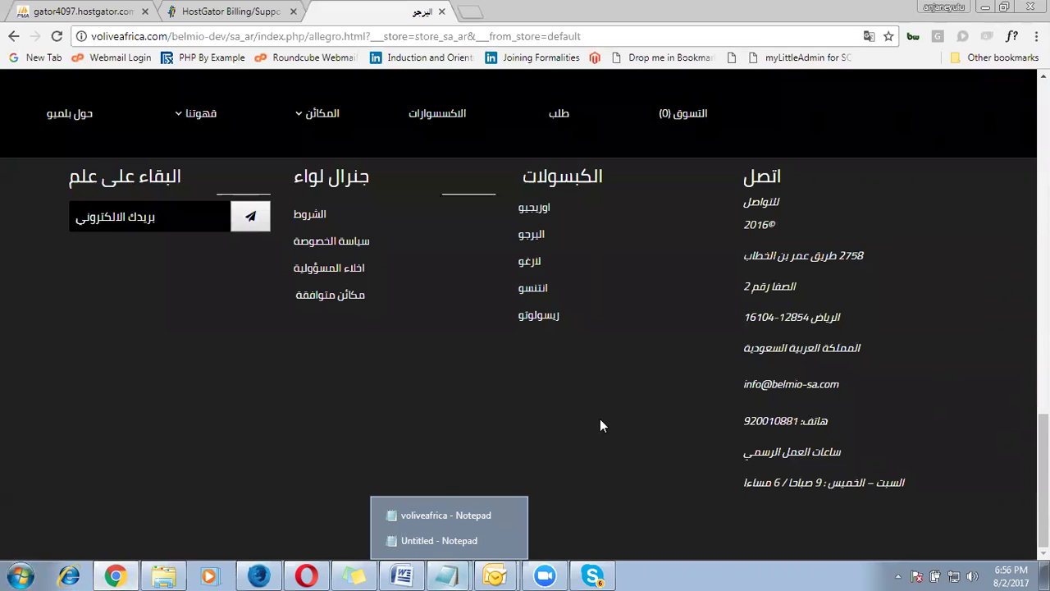
scroll(600, 419, "up", 15)
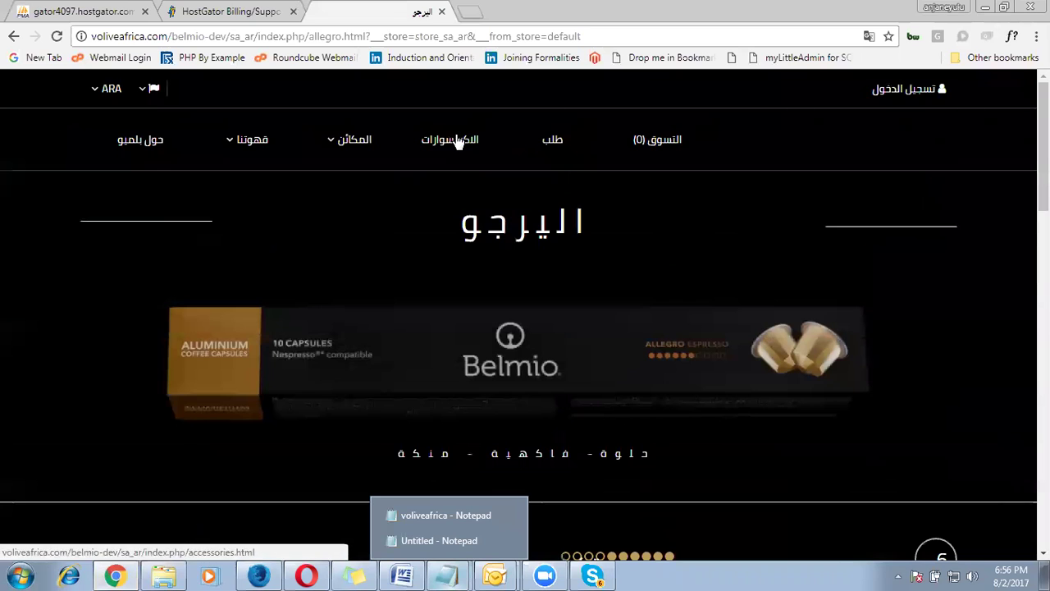
scroll(521, 312, "down", 15)
scroll(509, 313, "down", 1)
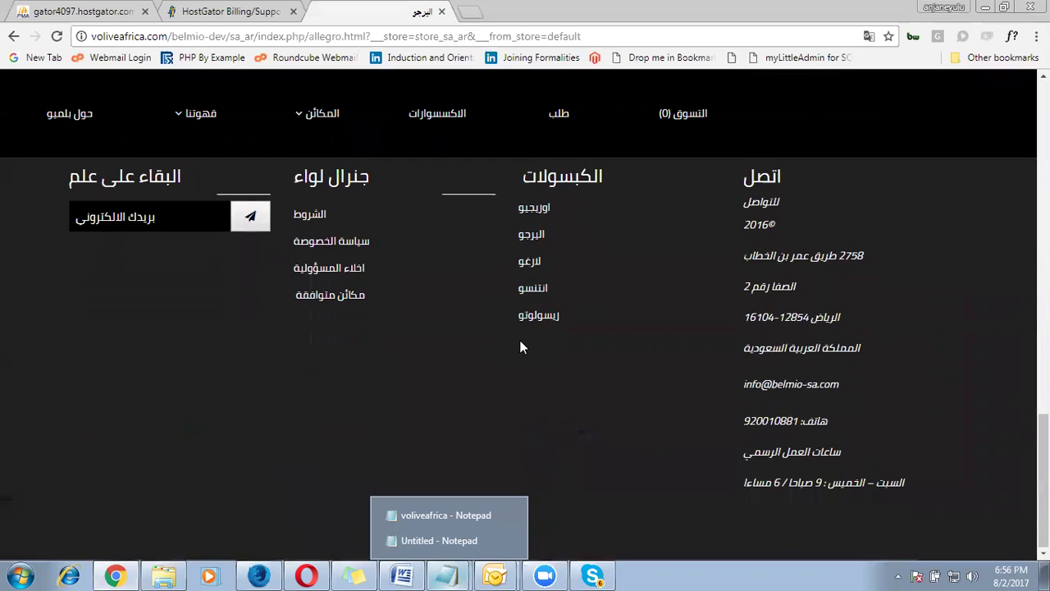
scroll(519, 340, "up", 10)
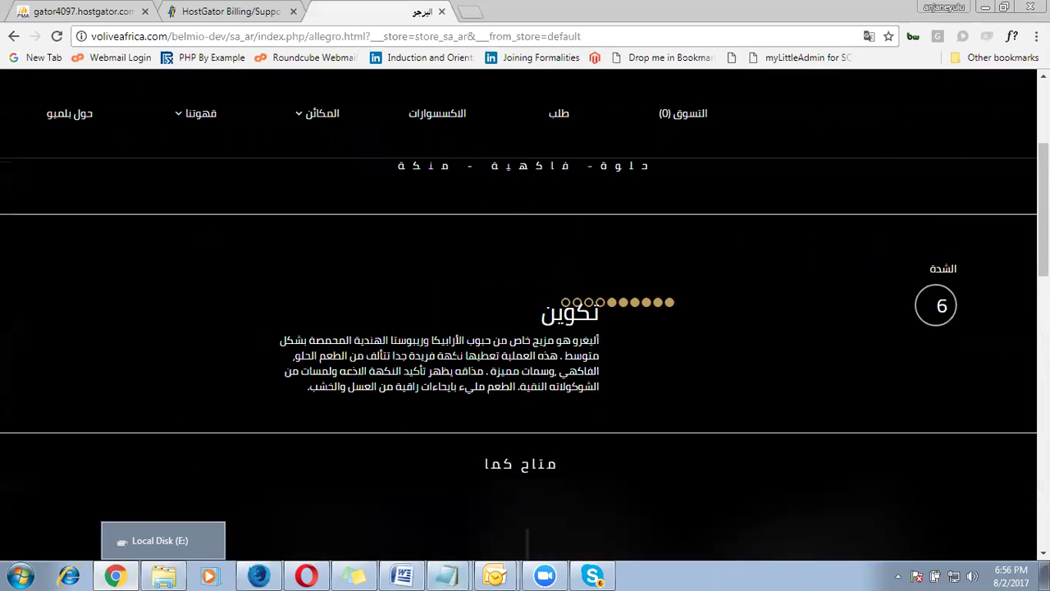